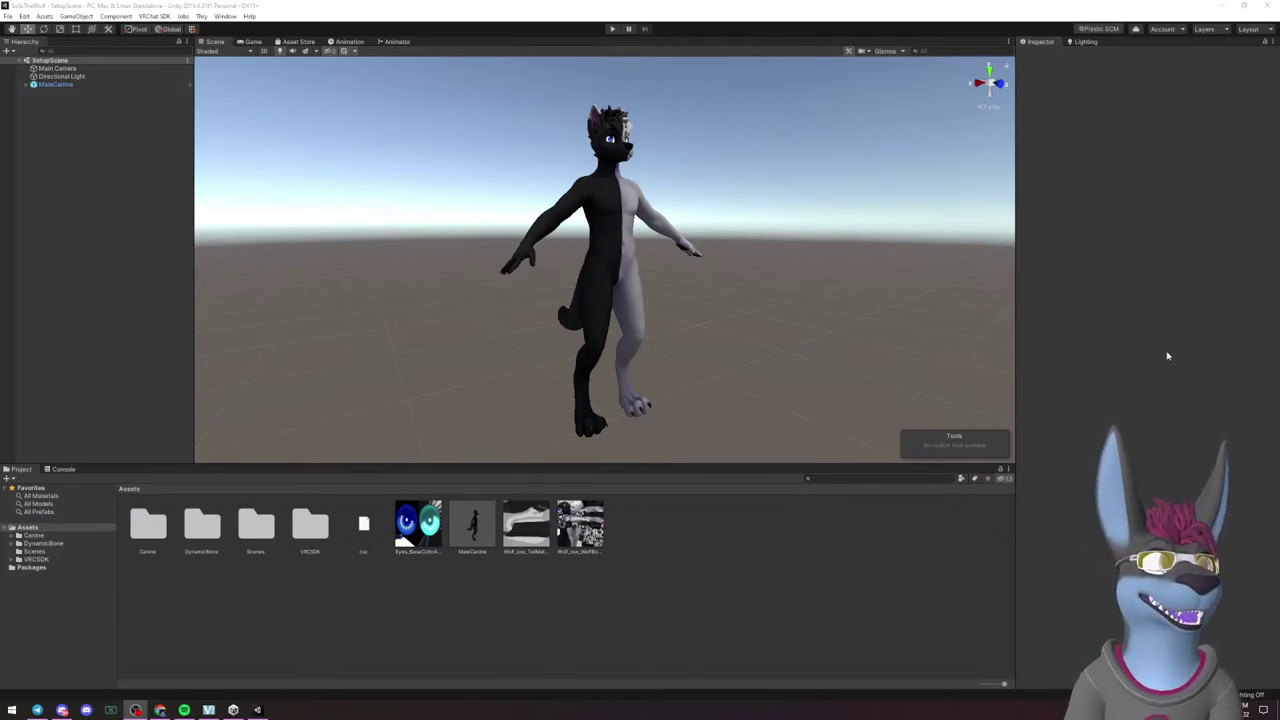
click(785, 318)
key(alt+Tab)
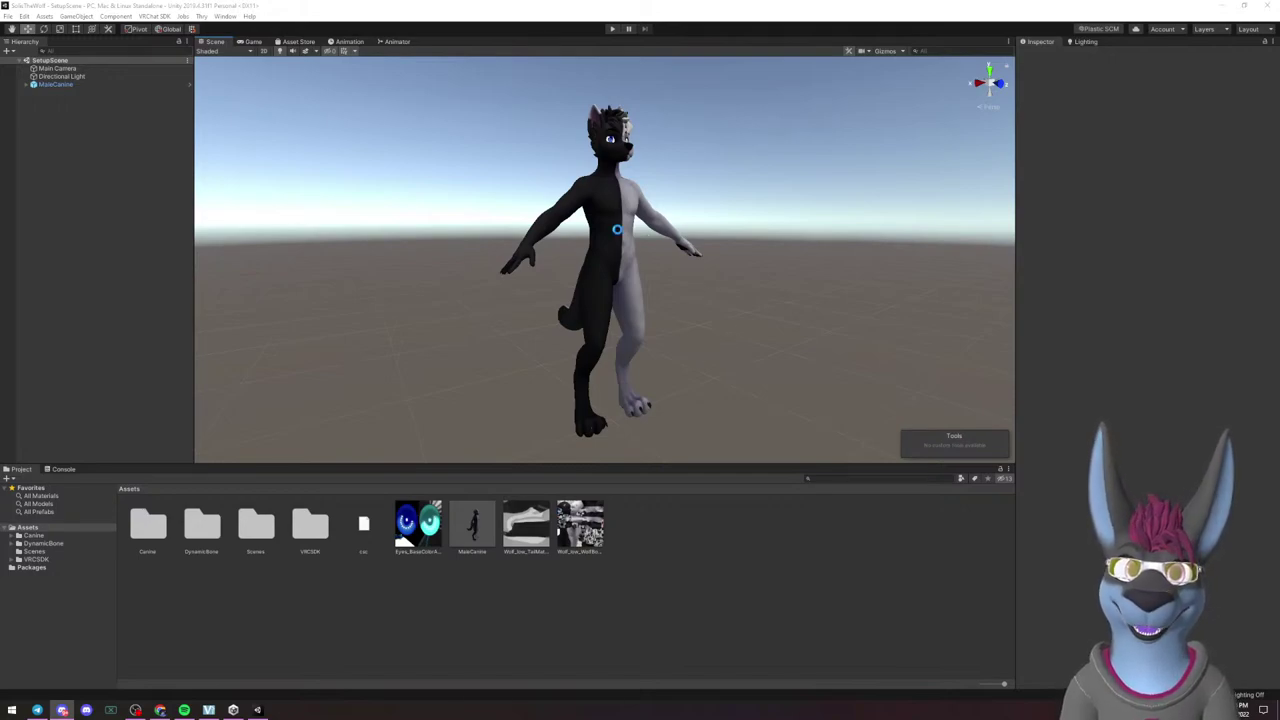
click(737, 322)
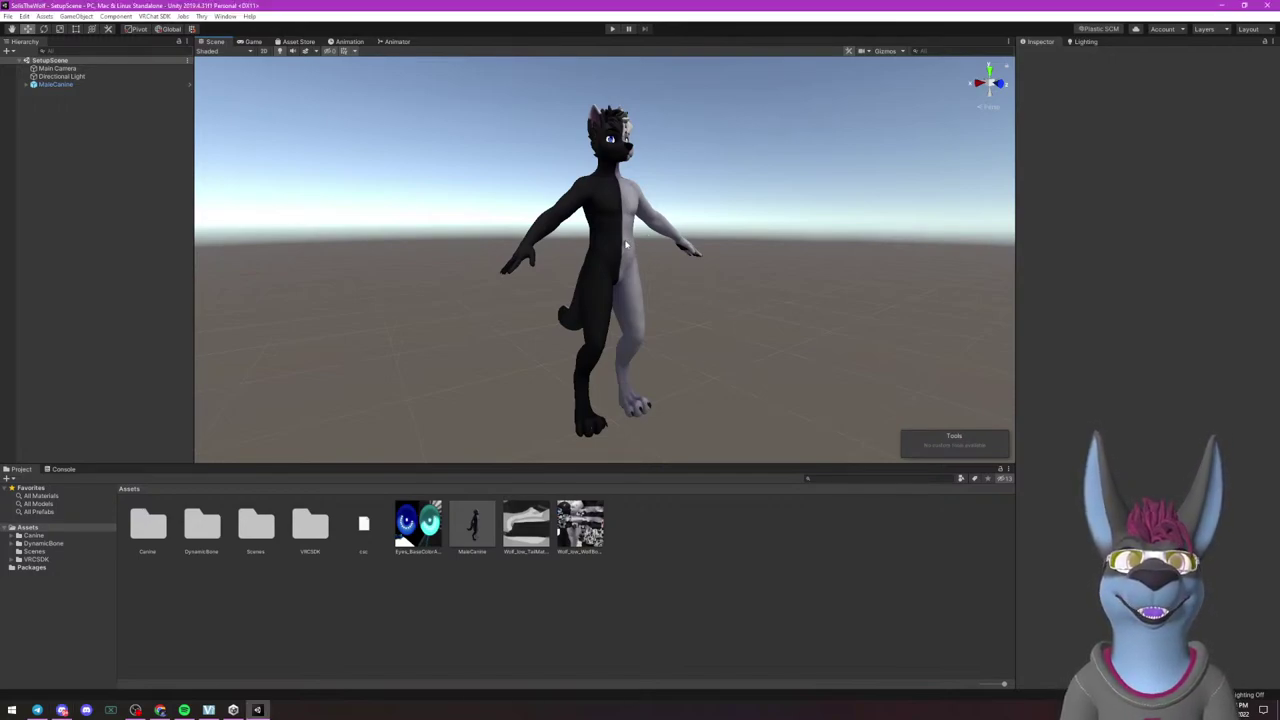
Examine the MaleCanine avatar in the scene, inspecting its face up close and its full body from the front.
click(626, 244)
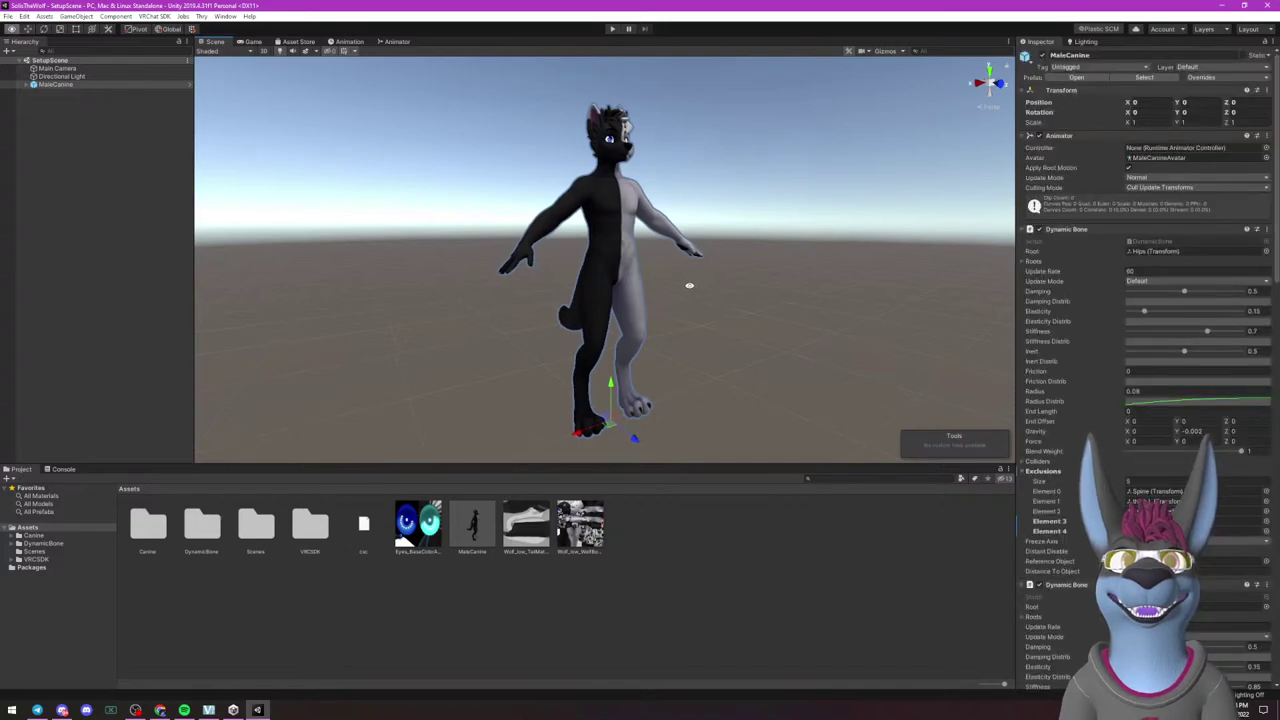
alt+drag(694, 286, 663, 311)
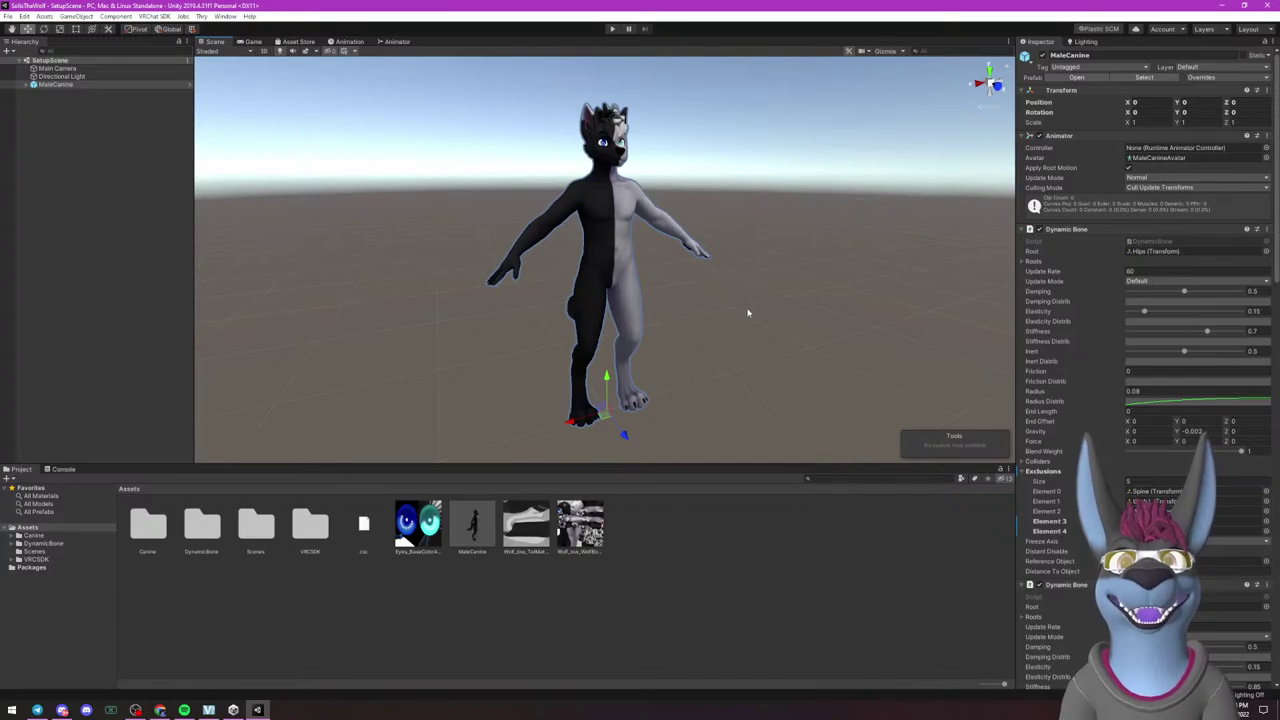
mouse_move(623, 268)
alt+mouse_down()
mouse_move(551, 269)
mouse_move(786, 266)
mouse_move(640, 270)
alt+mouse_up()
scroll(677, 151, up, 5)
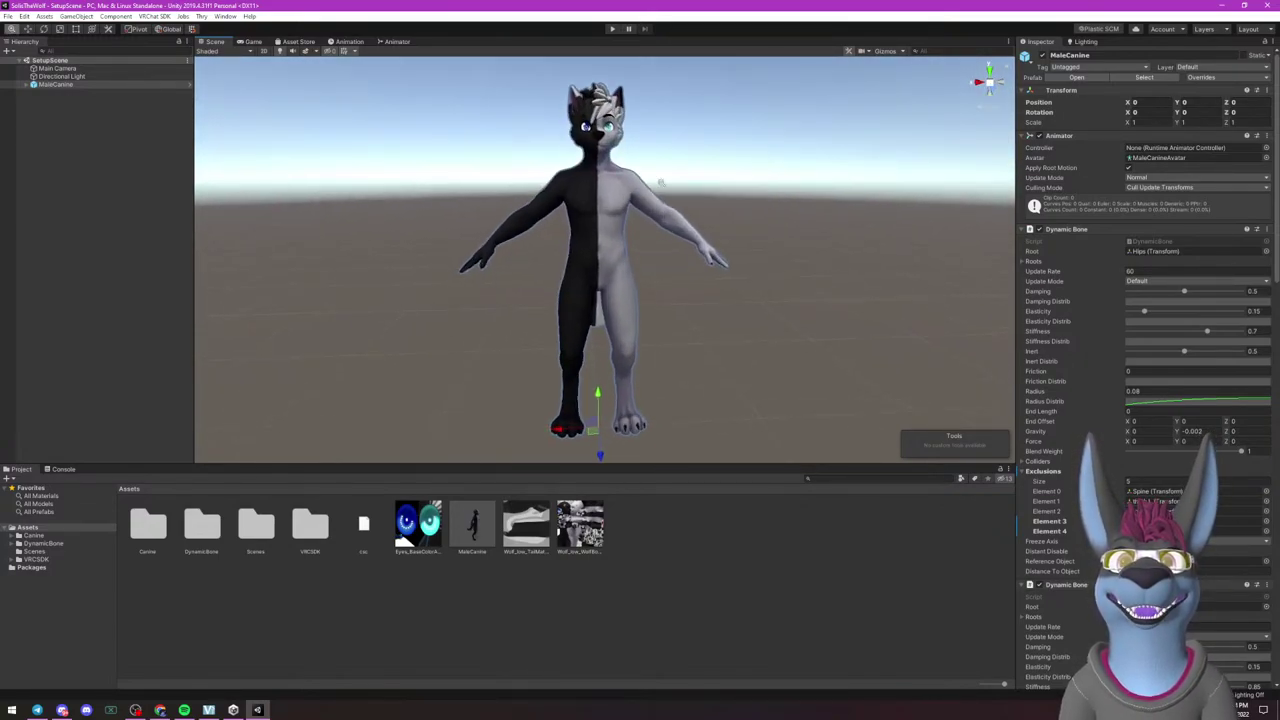
middle_drag(677, 151, 715, 330)
scroll(724, 240, up, 6)
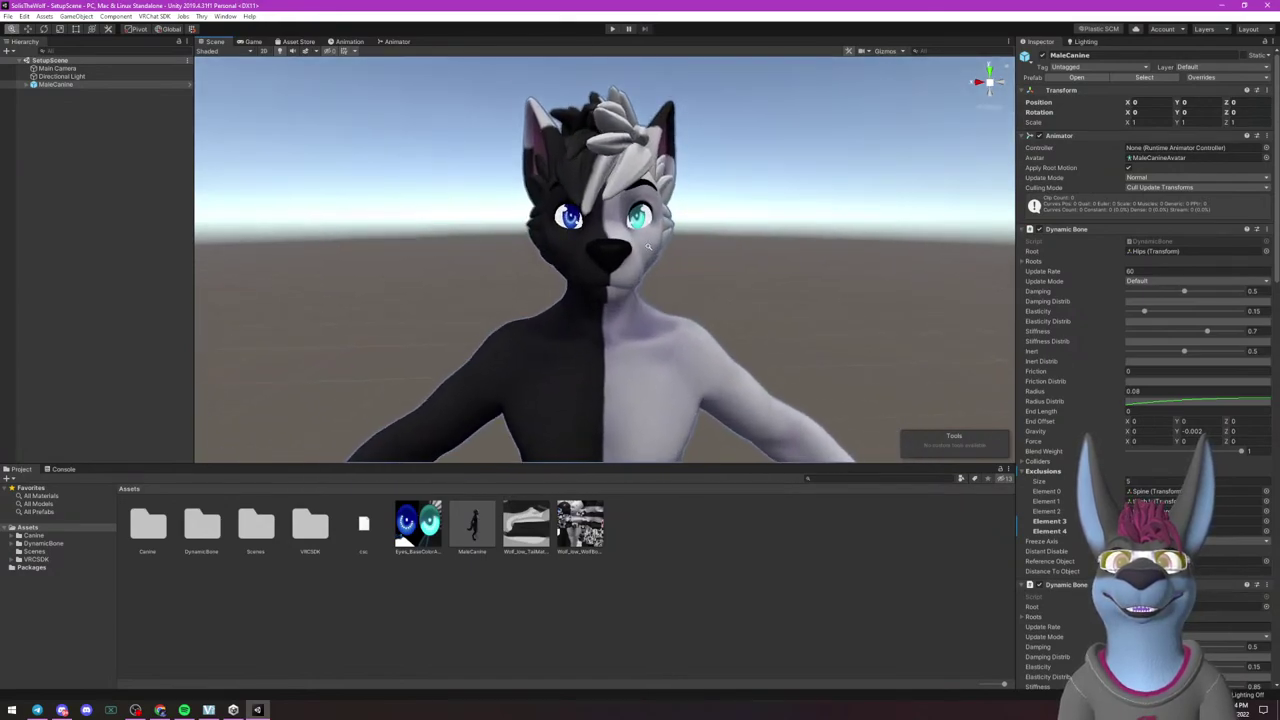
alt+drag(724, 240, 621, 239)
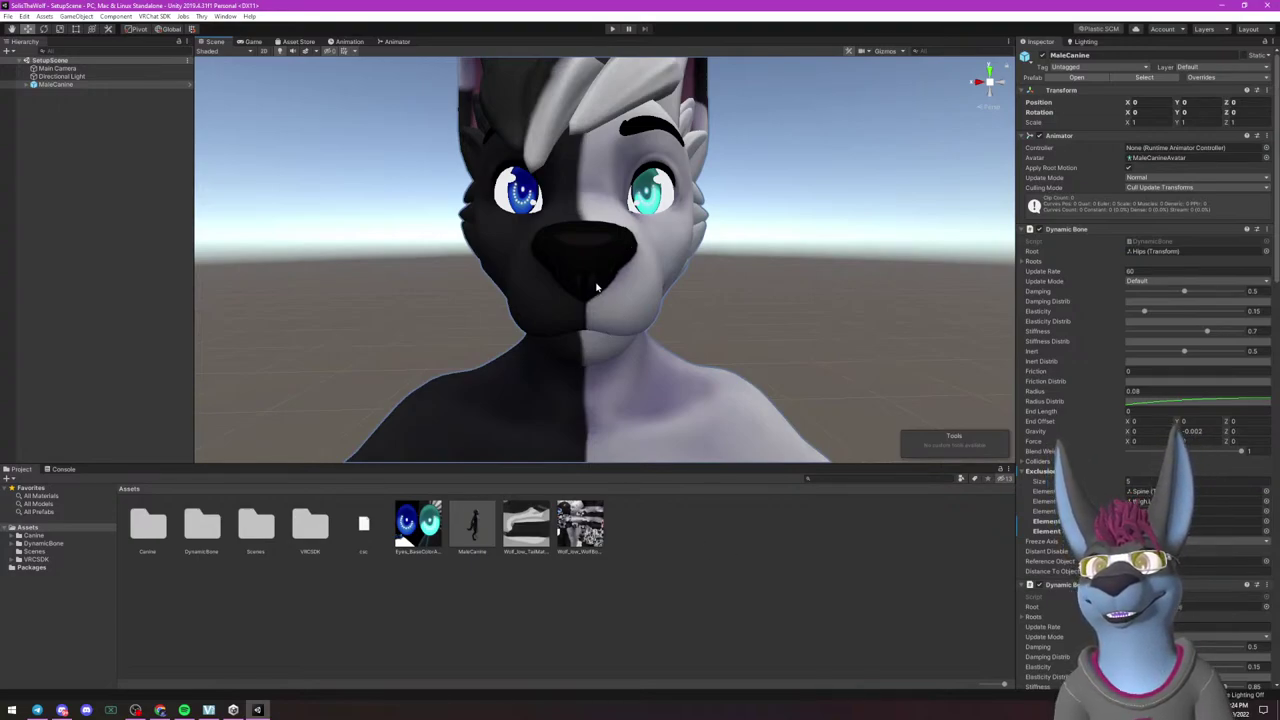
alt+drag(600, 281, 629, 281)
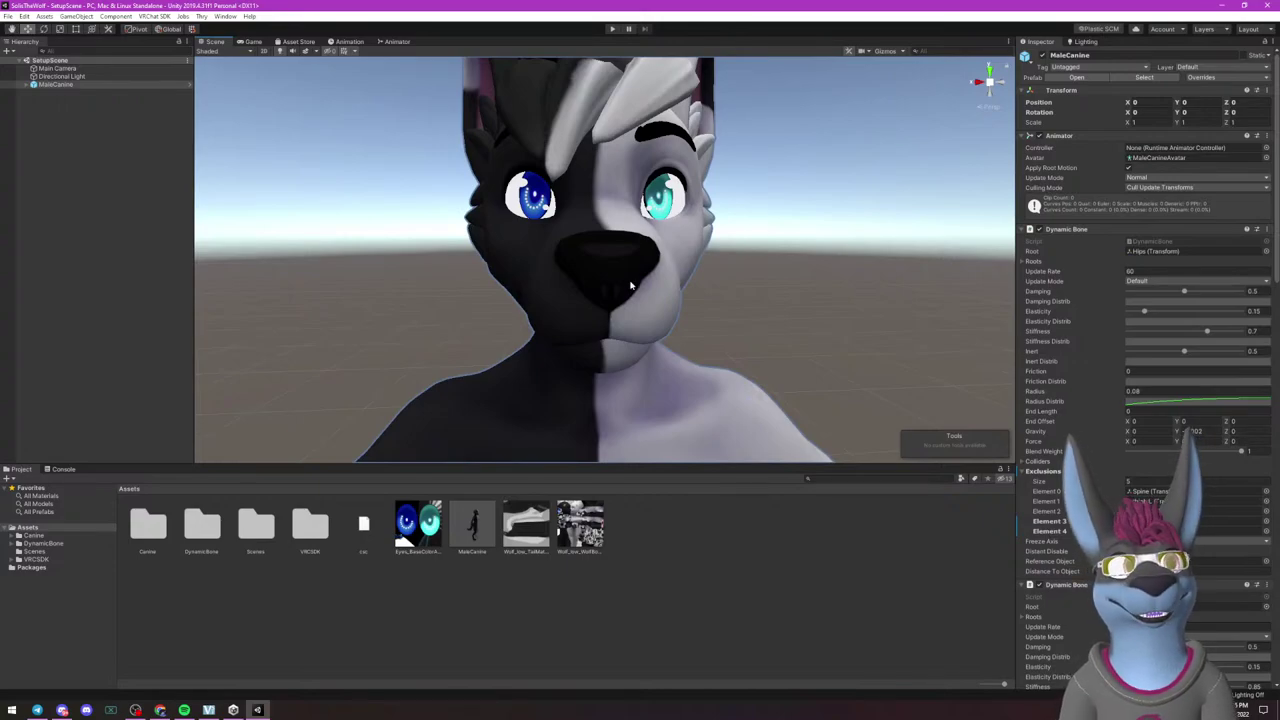
alt+right_drag(630, 287, 289, 274)
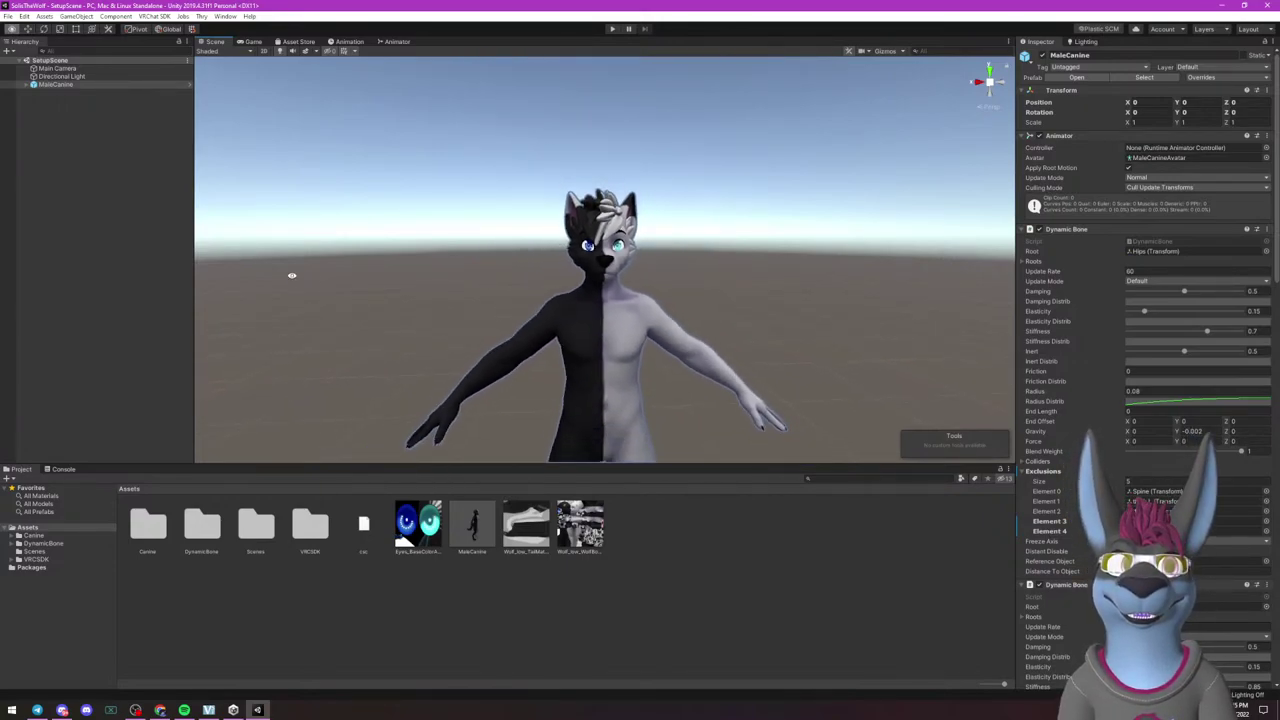
click(626, 330)
alt+drag(624, 355, 596, 308)
scroll(630, 330, down, 3)
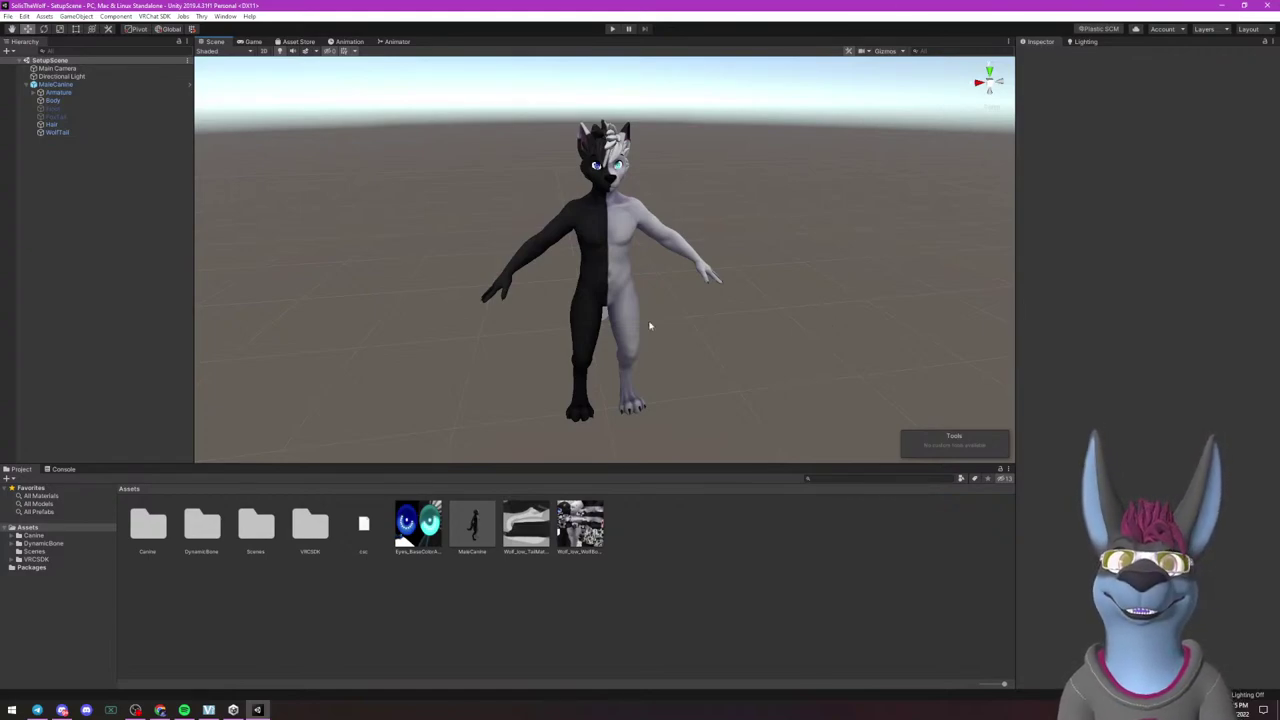
alt+drag(631, 236, 624, 207)
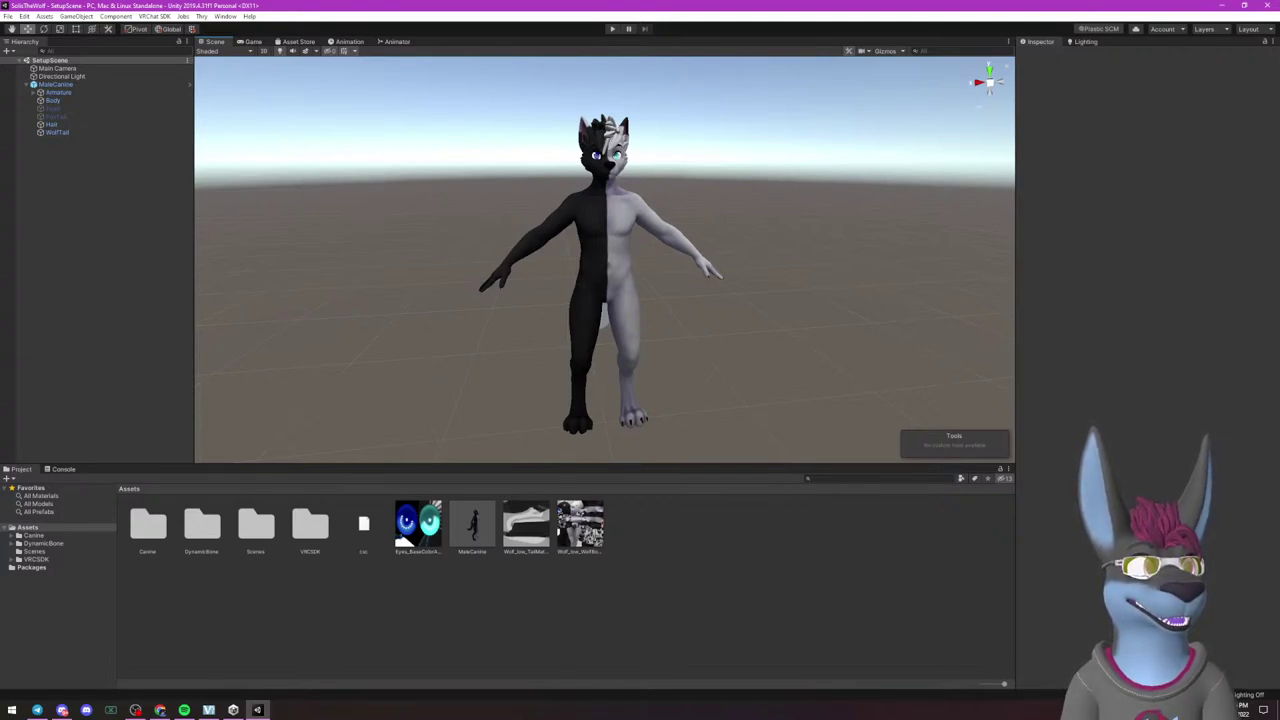
Switch to Chrome, continue to the gamersupps.gg ingredients page and find "sweet" on it.
key(alt+Tab)
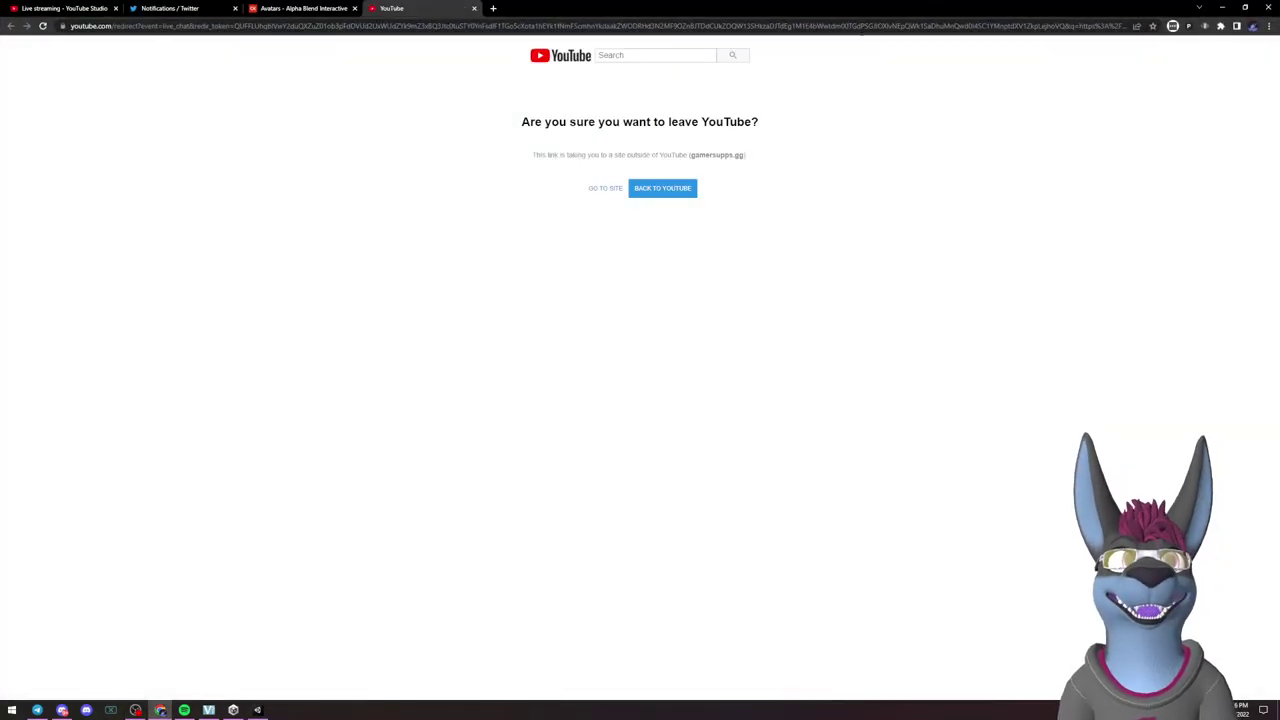
click(612, 189)
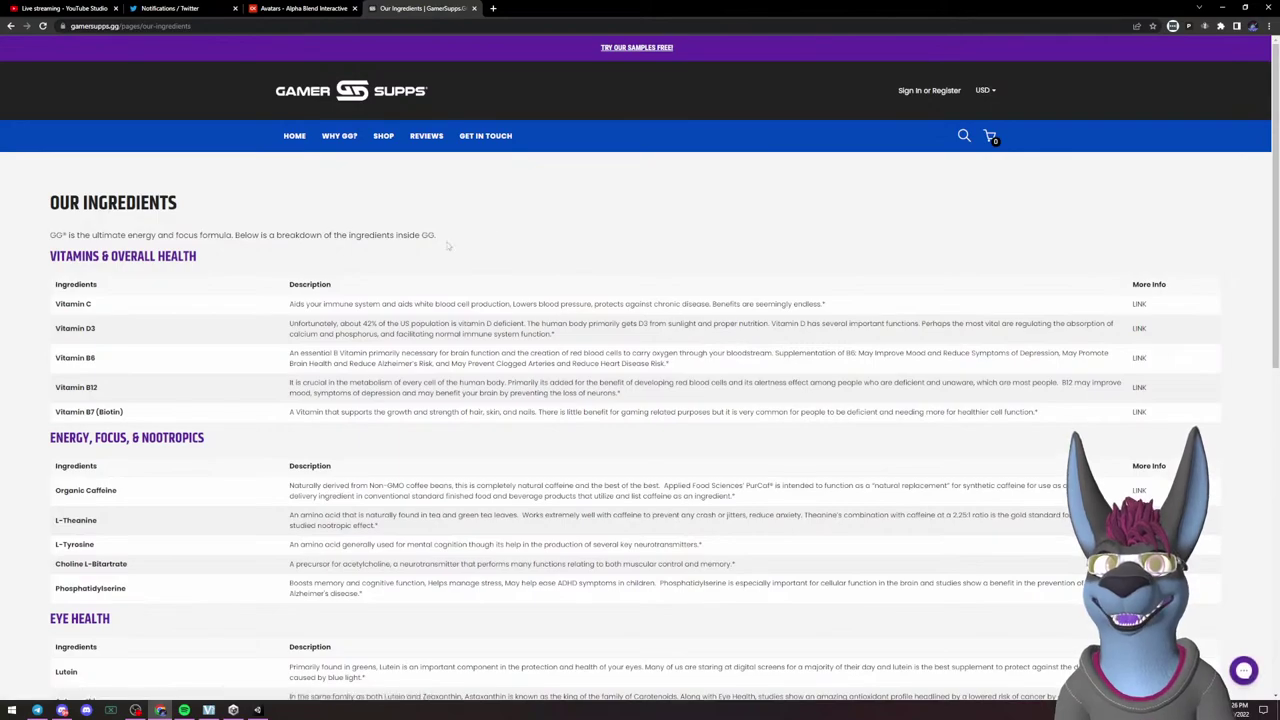
scroll(270, 288, down, 3)
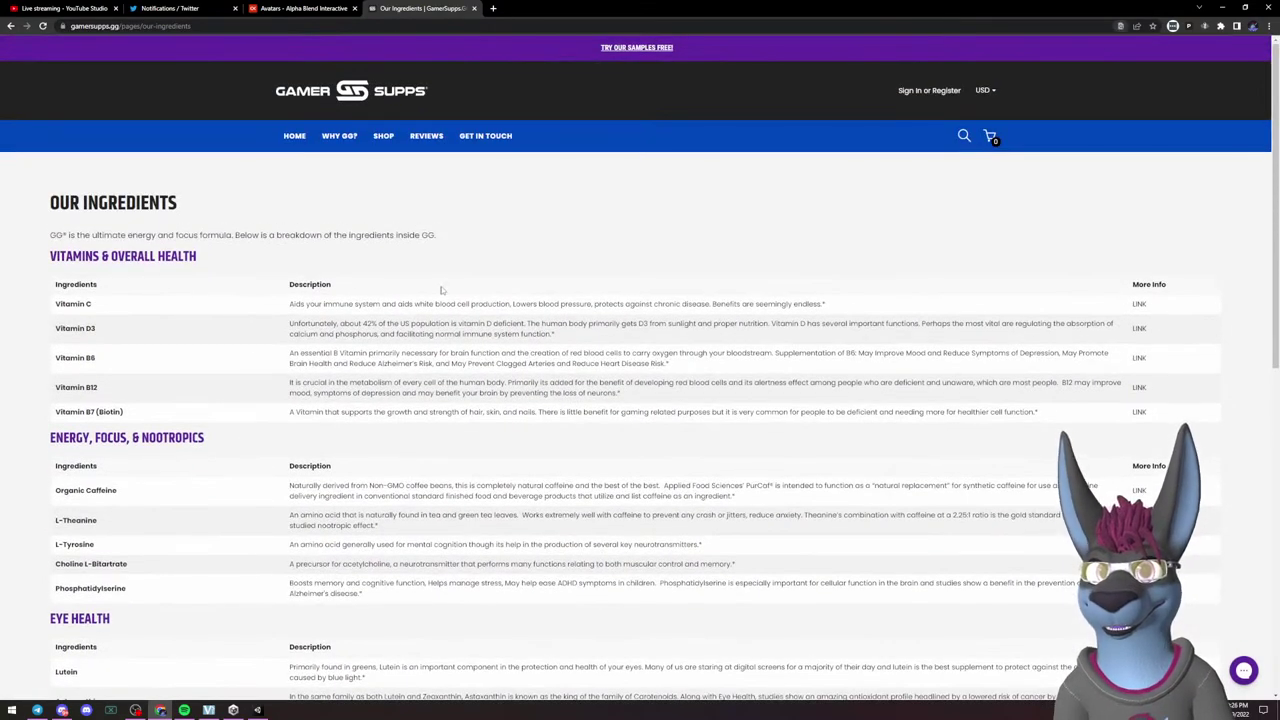
key(ctrl+f)
text(sweet)
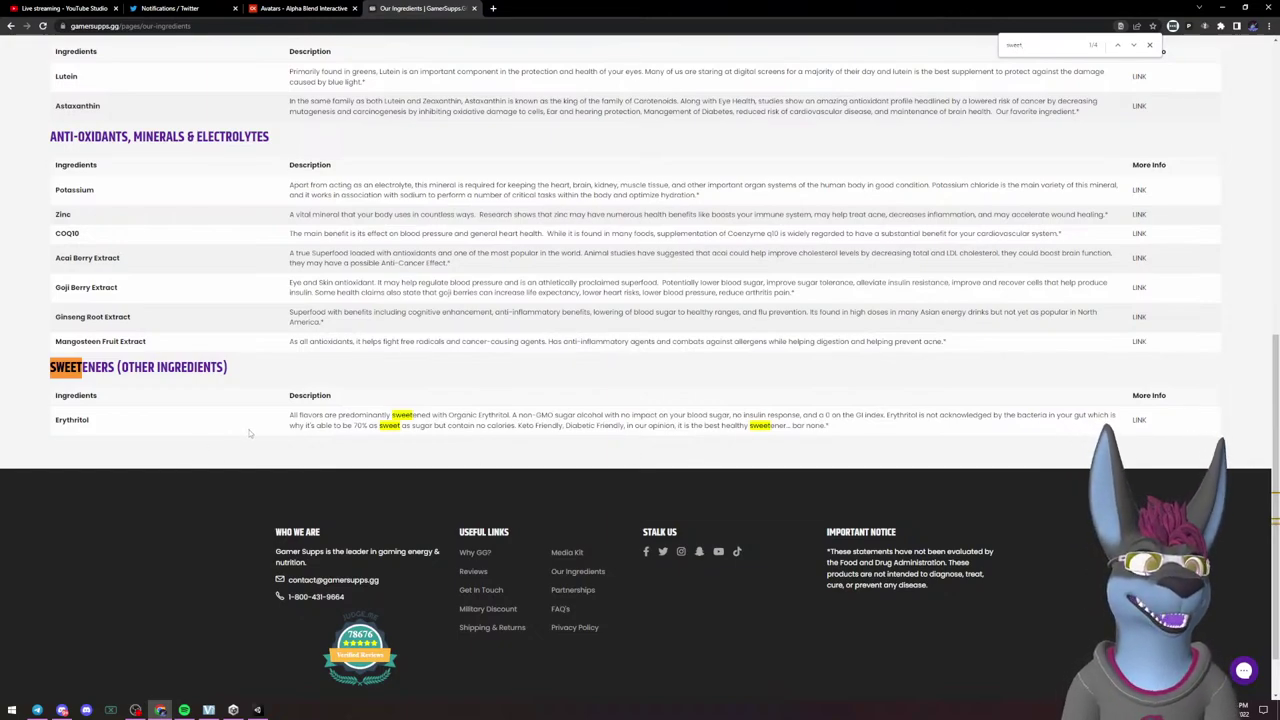
Look up the ingredient Erythritol on Google and return to the ingredients page.
double_click(72, 420)
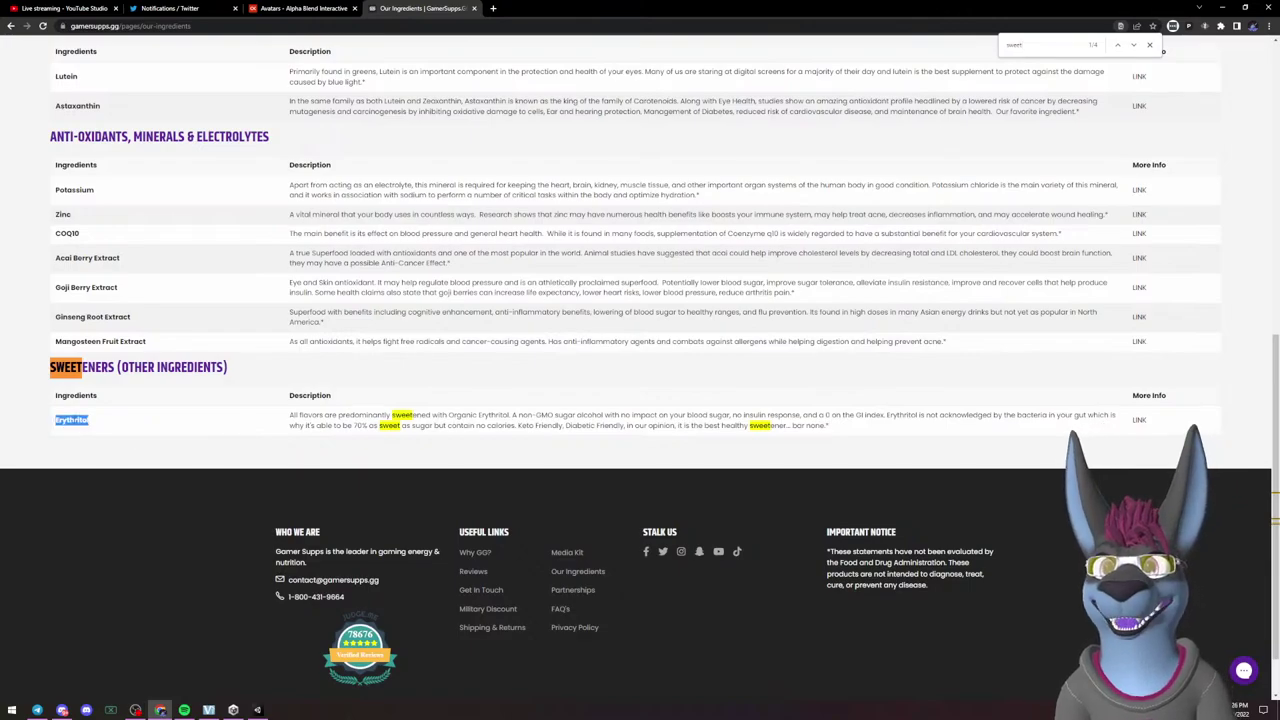
right_click(74, 420)
click(116, 440)
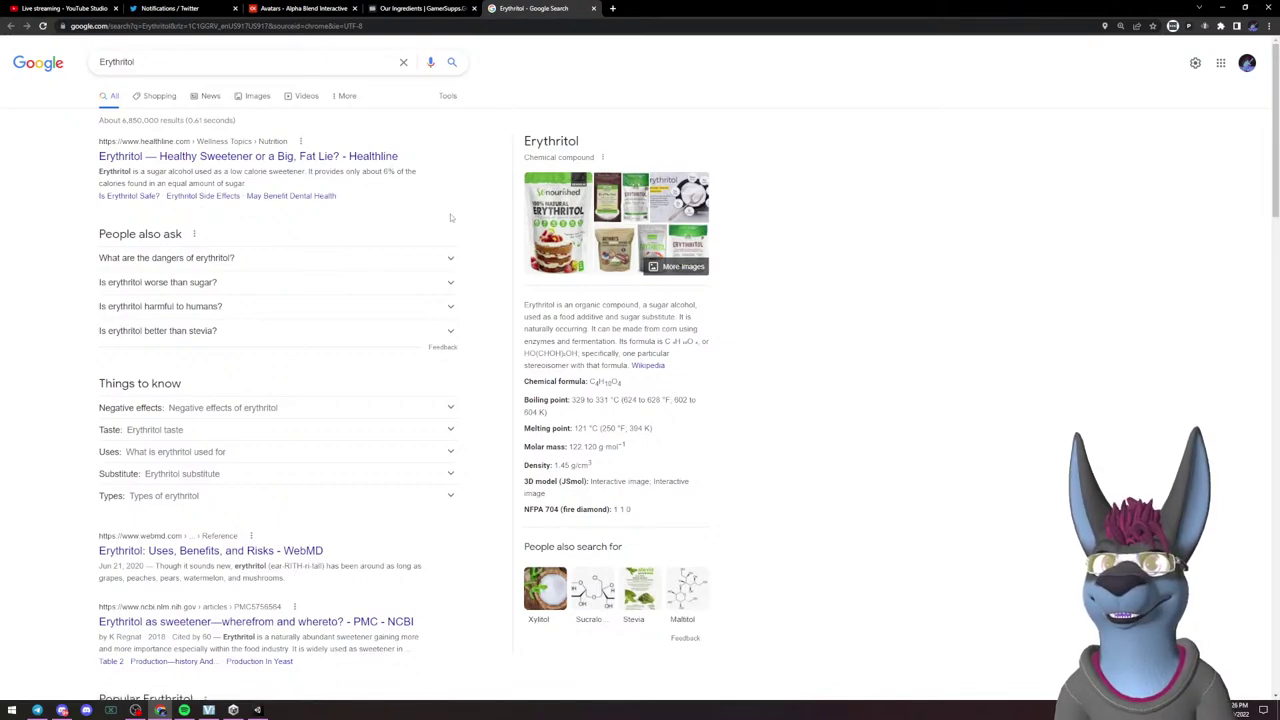
click(425, 8)
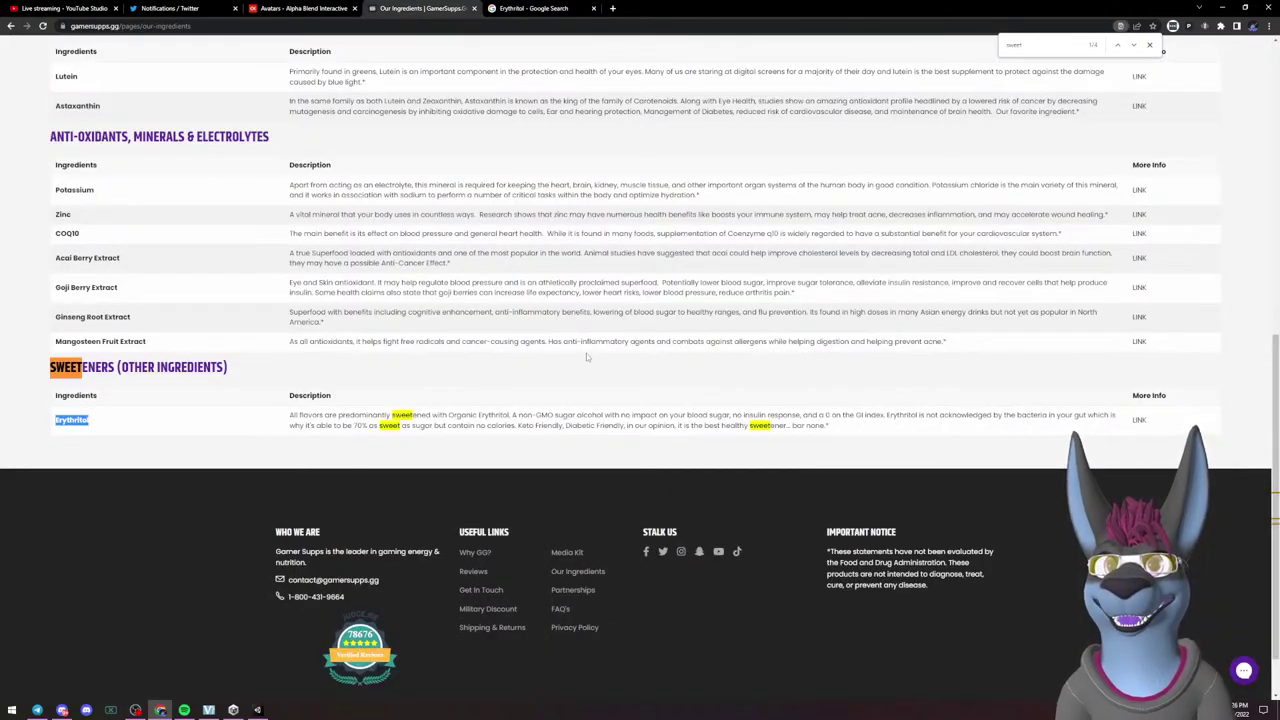
click(614, 378)
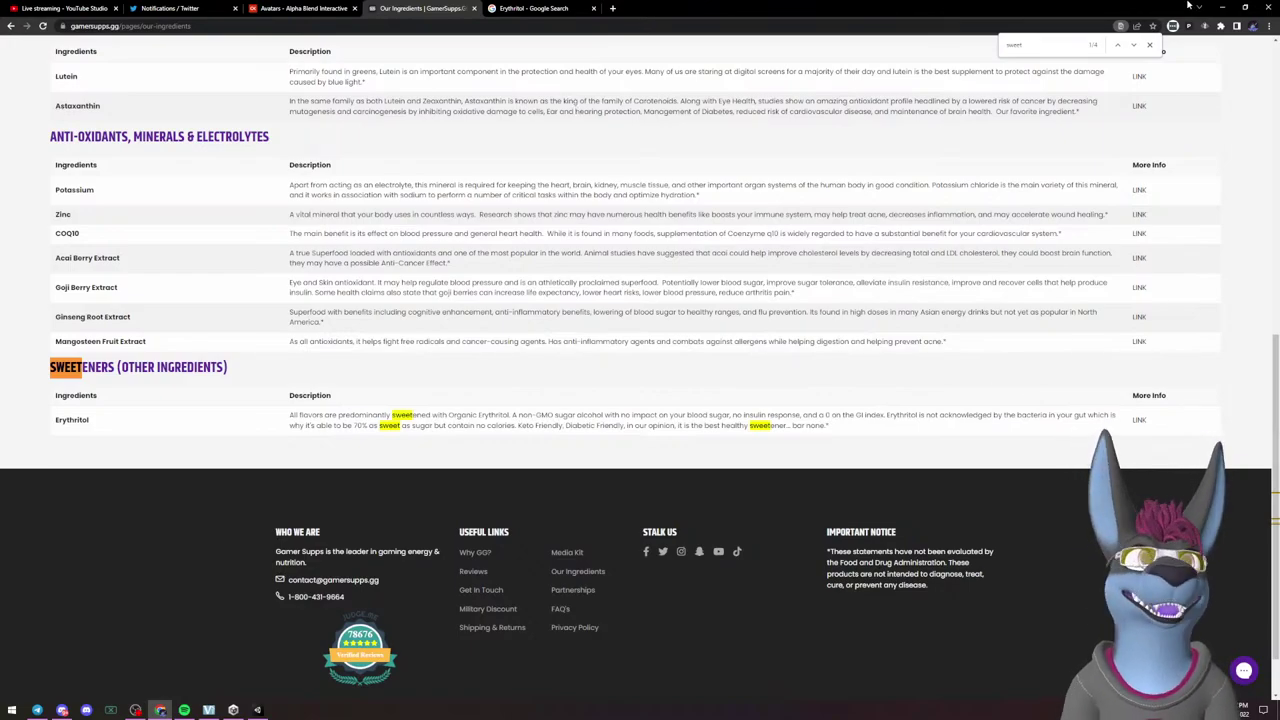
Return to Unity and view the MaleCanine avatar from a slightly turned angle.
click(1220, 7)
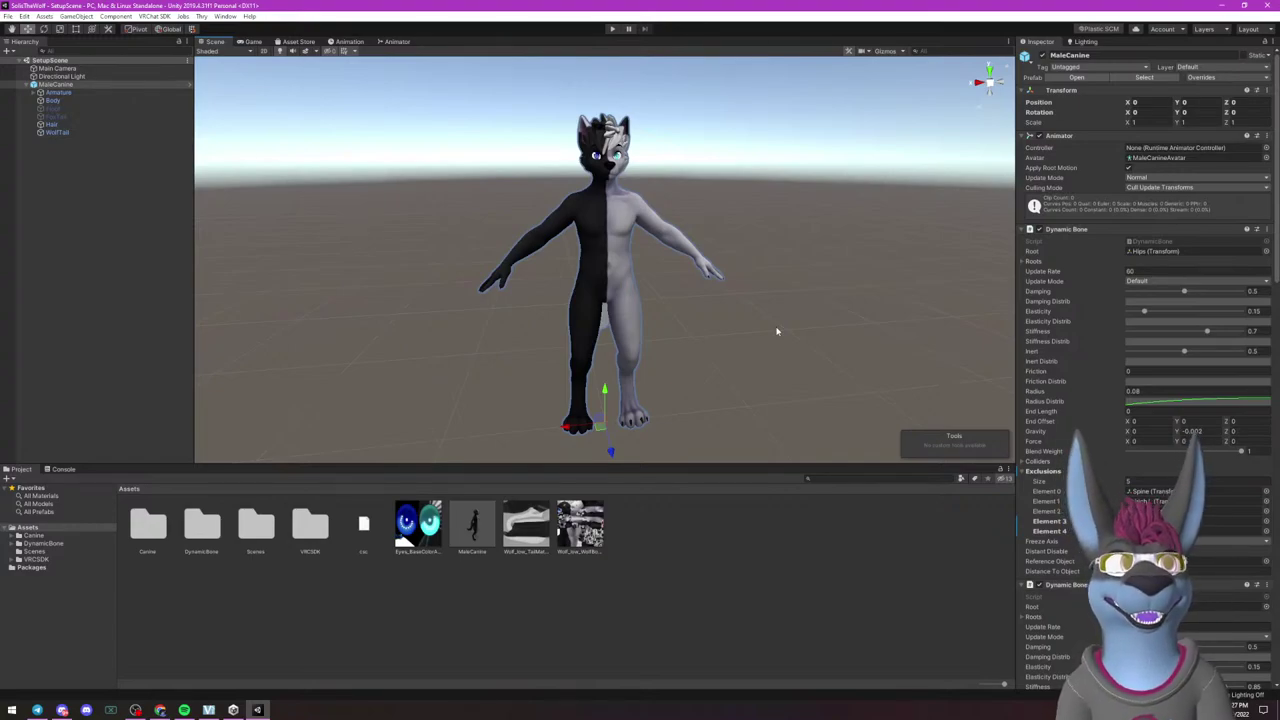
mouse_move(652, 296)
alt+mouse_down()
mouse_move(668, 300)
mouse_move(676, 276)
mouse_move(662, 279)
alt+mouse_up()
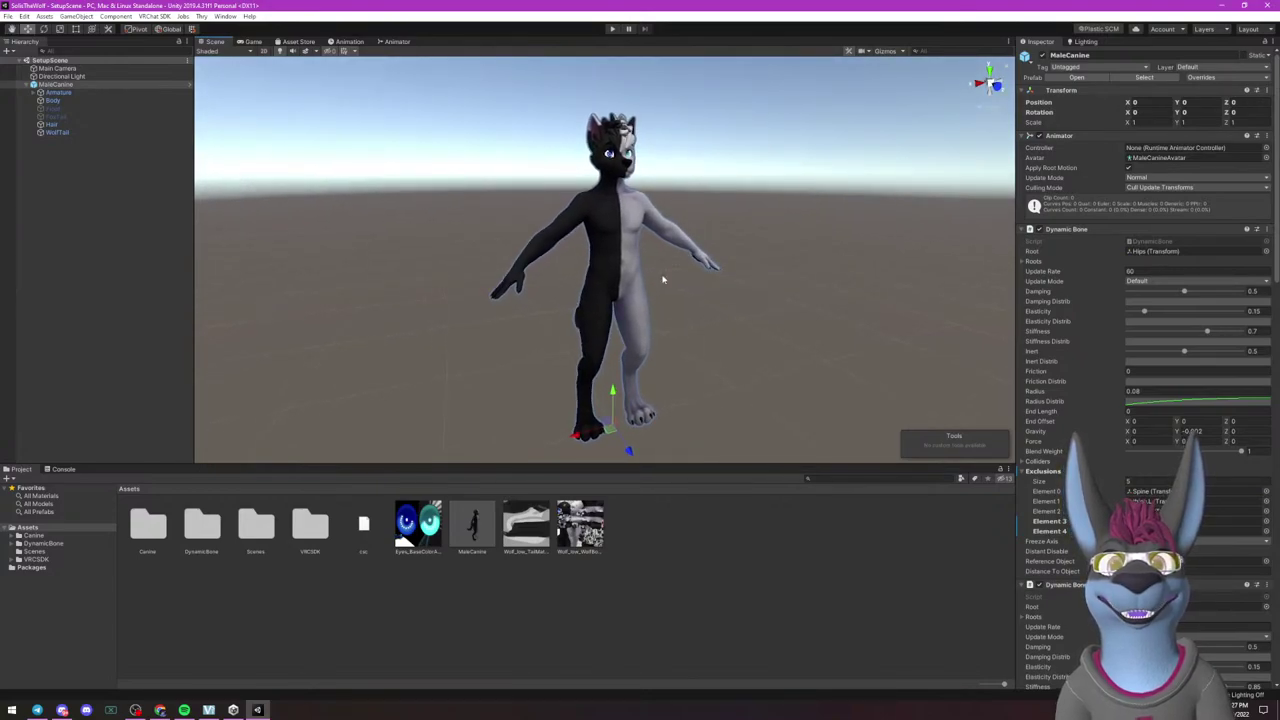
click(800, 377)
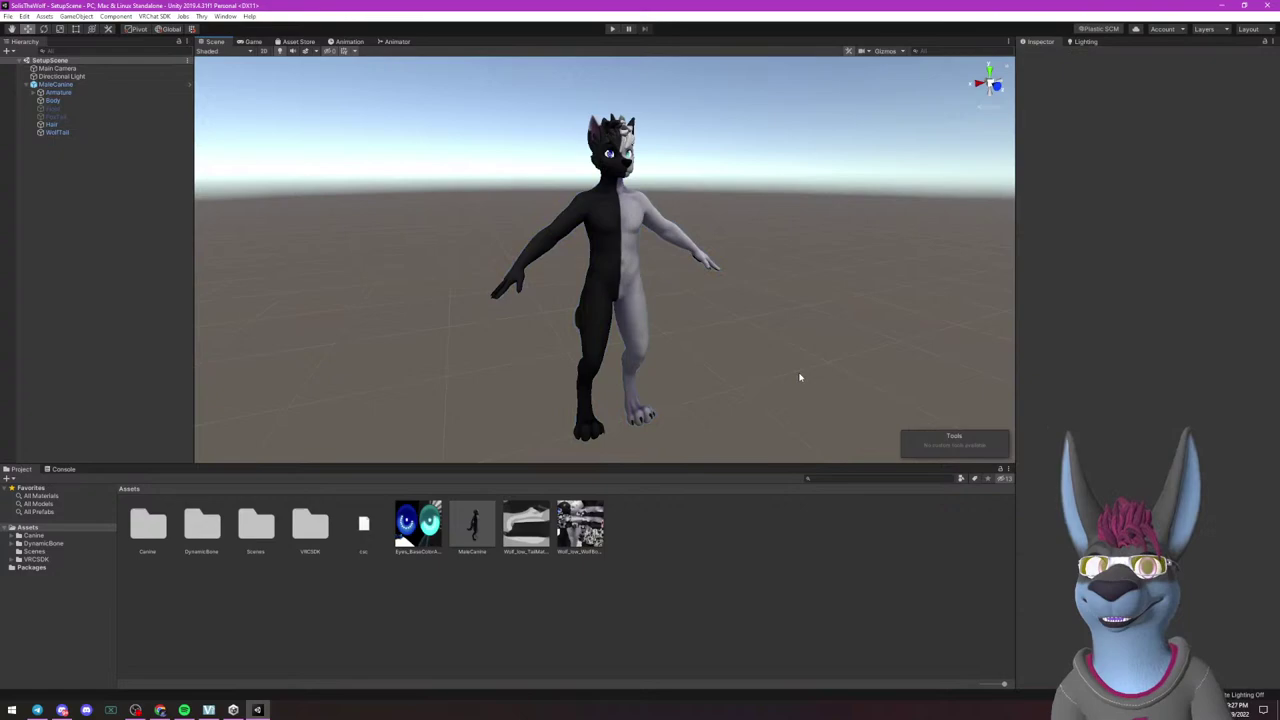
click(614, 270)
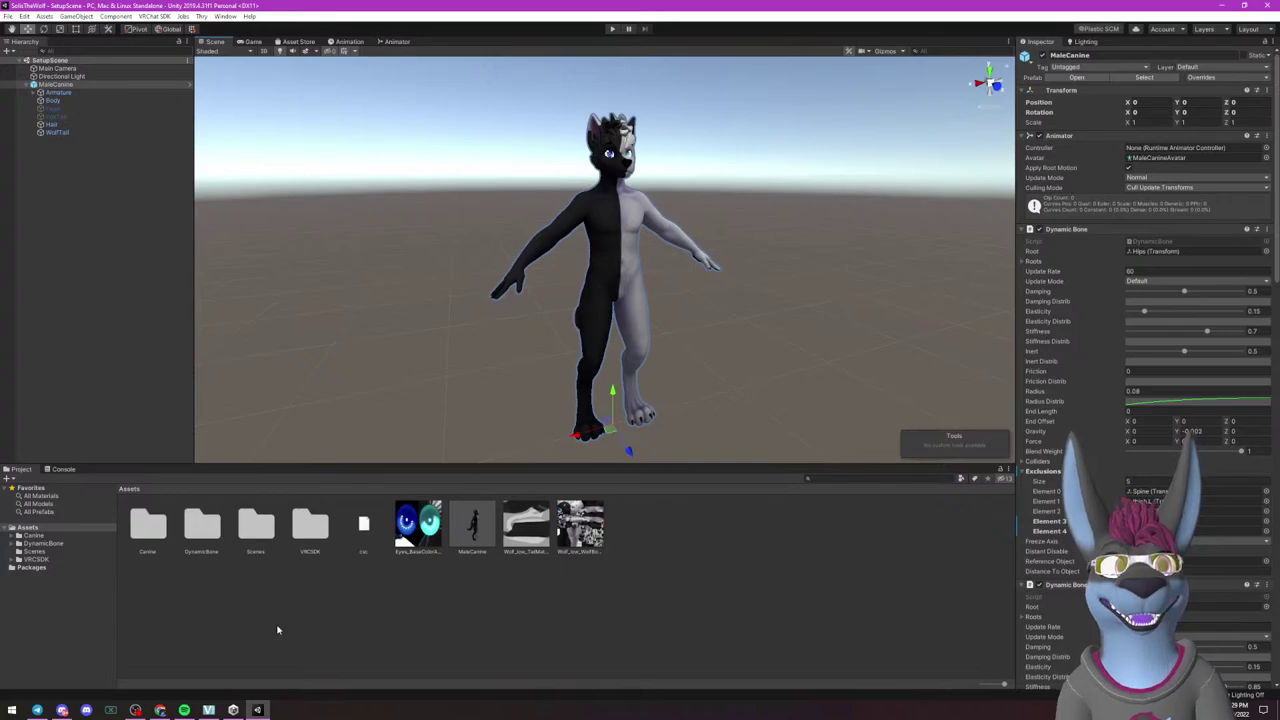
Switch to Chrome, search for "chilloutvr cck" in a new tab and open the ABI documentation's Setup Unity and CCK page.
click(160, 710)
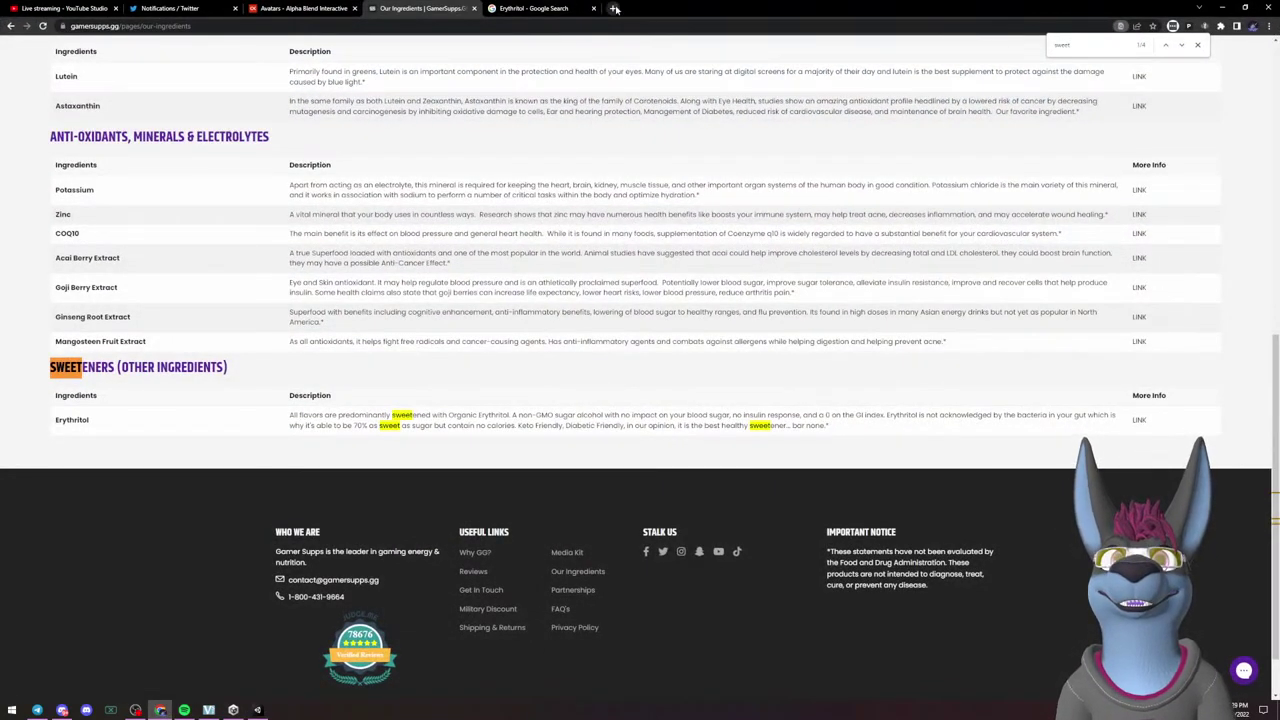
click(612, 8)
text(chilloutvr cck)
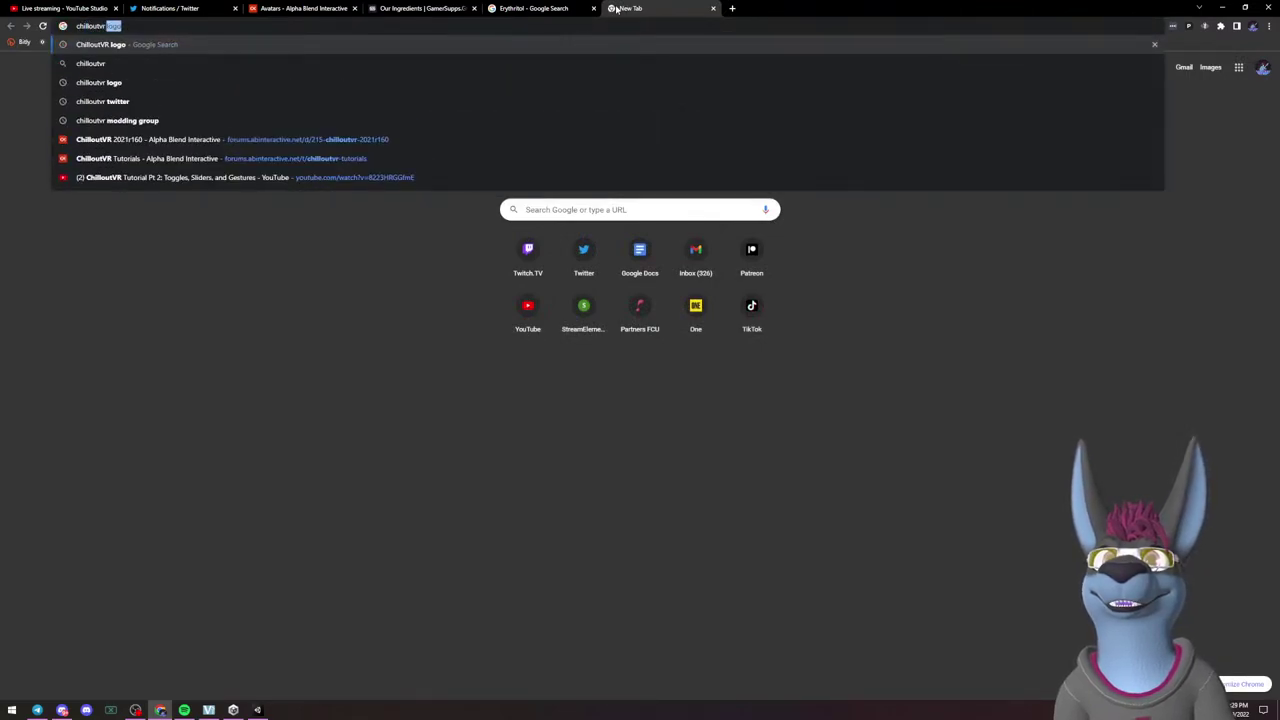
key(Return)
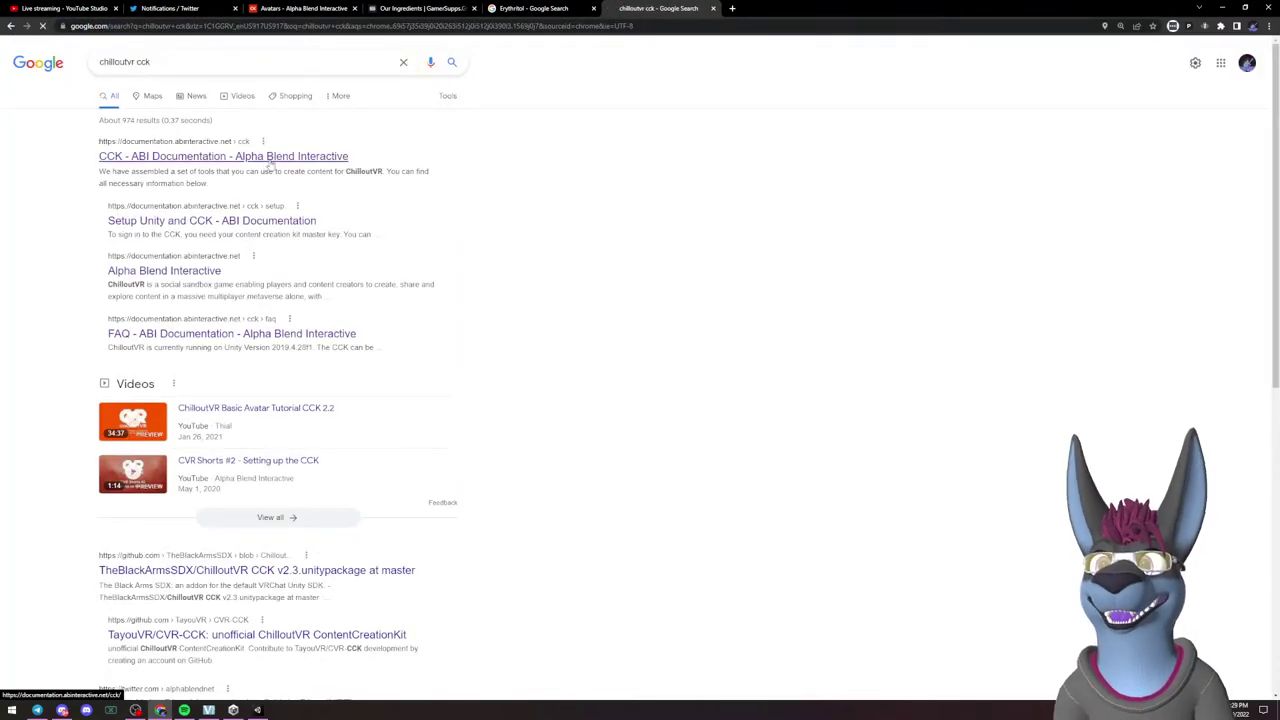
click(248, 159)
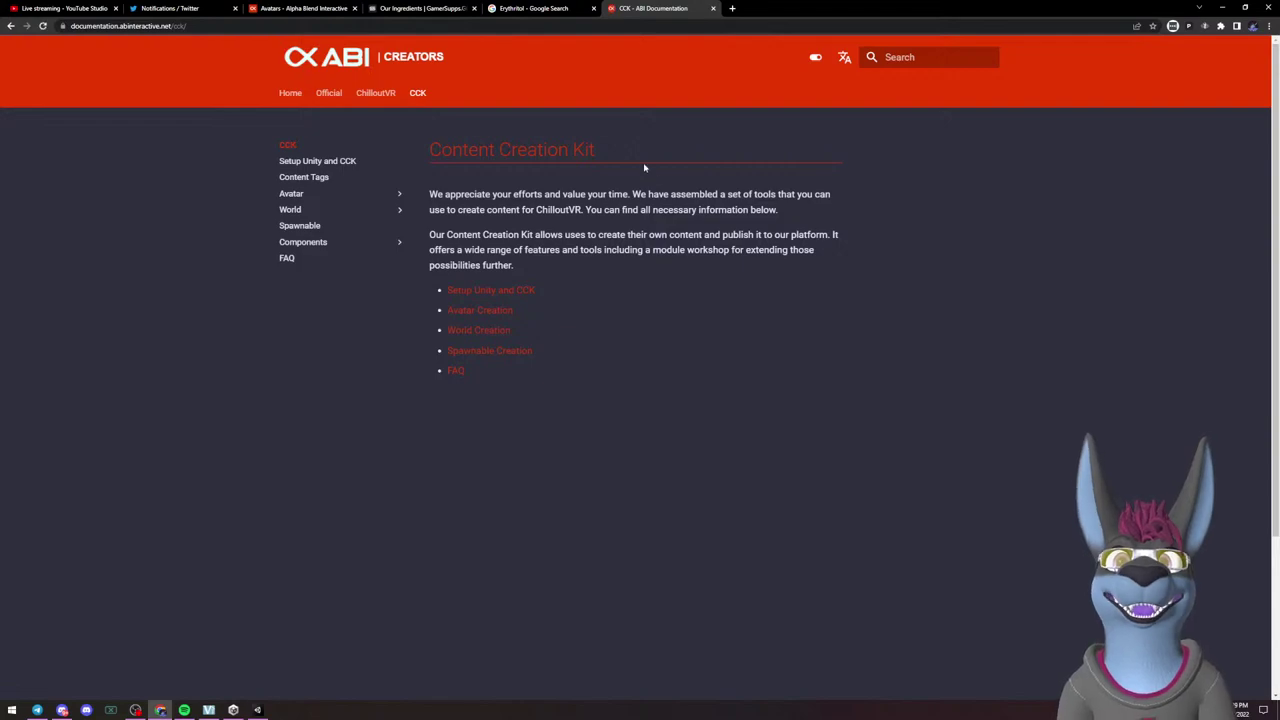
click(524, 290)
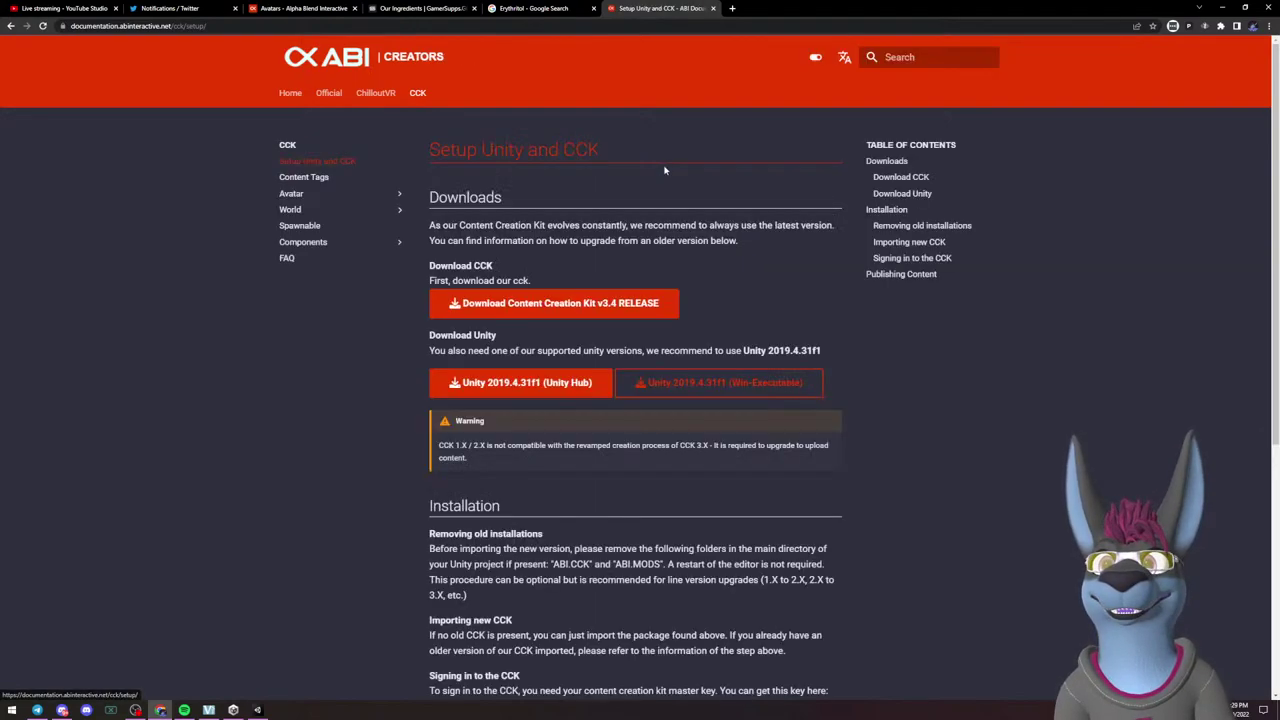
Copy the address of the Setup Unity and CCK page, share it in the YouTube live chat and return to the documentation.
click(175, 26)
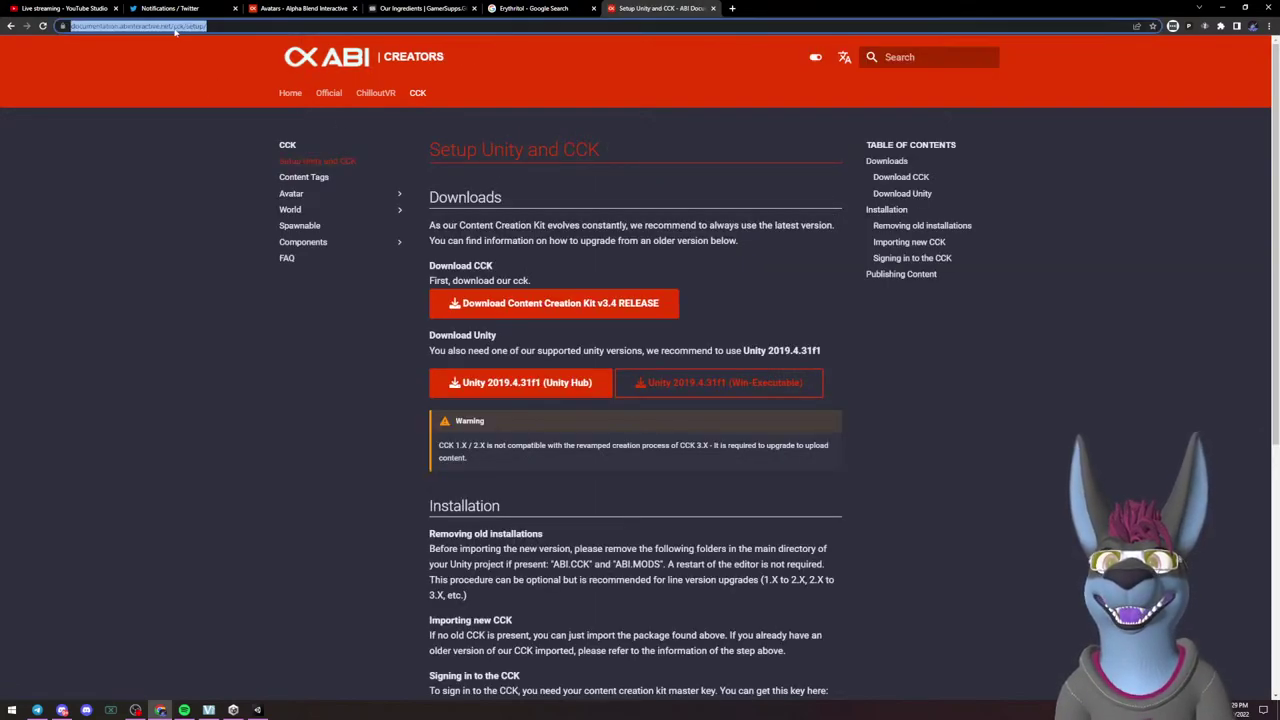
right_click(175, 27)
click(203, 84)
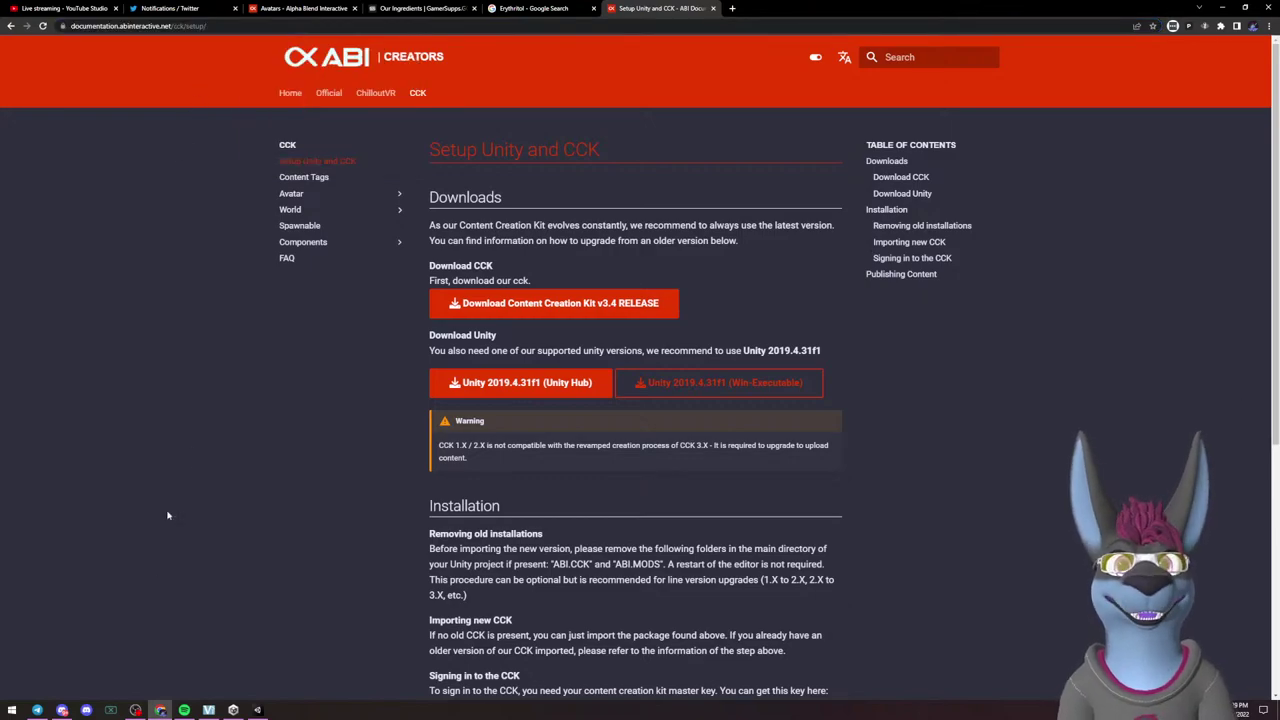
click(91, 7)
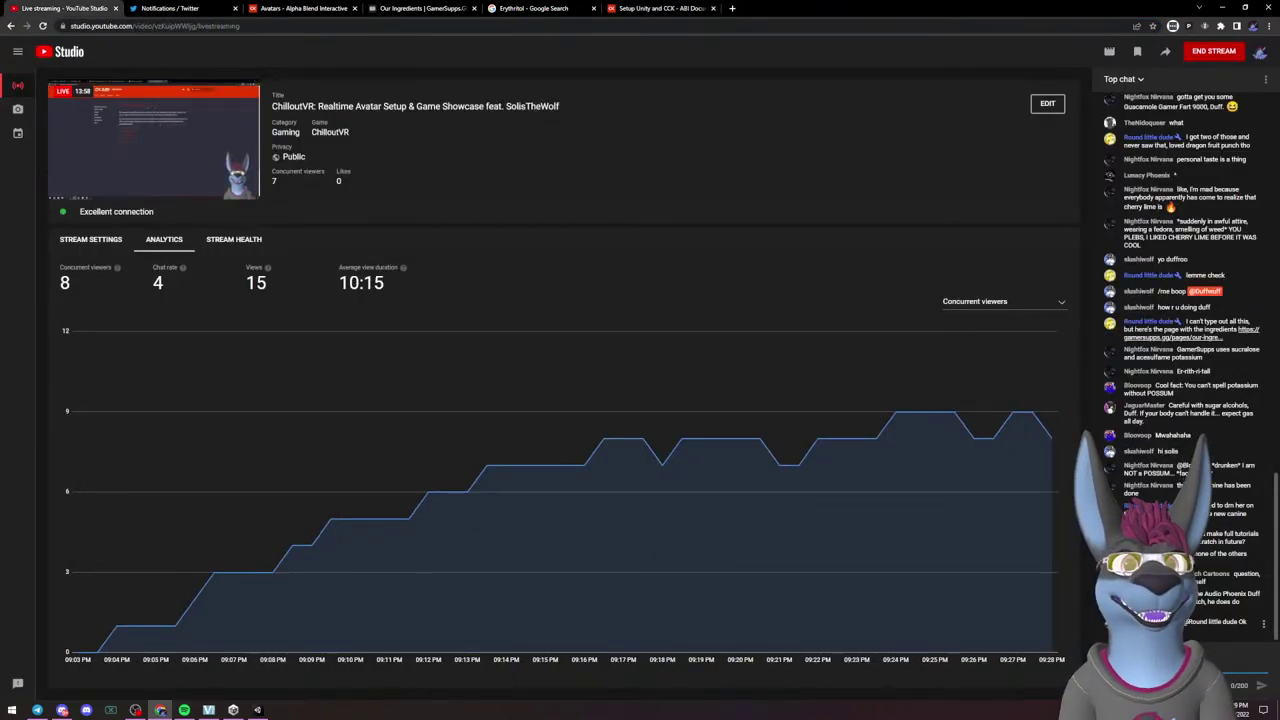
click(630, 7)
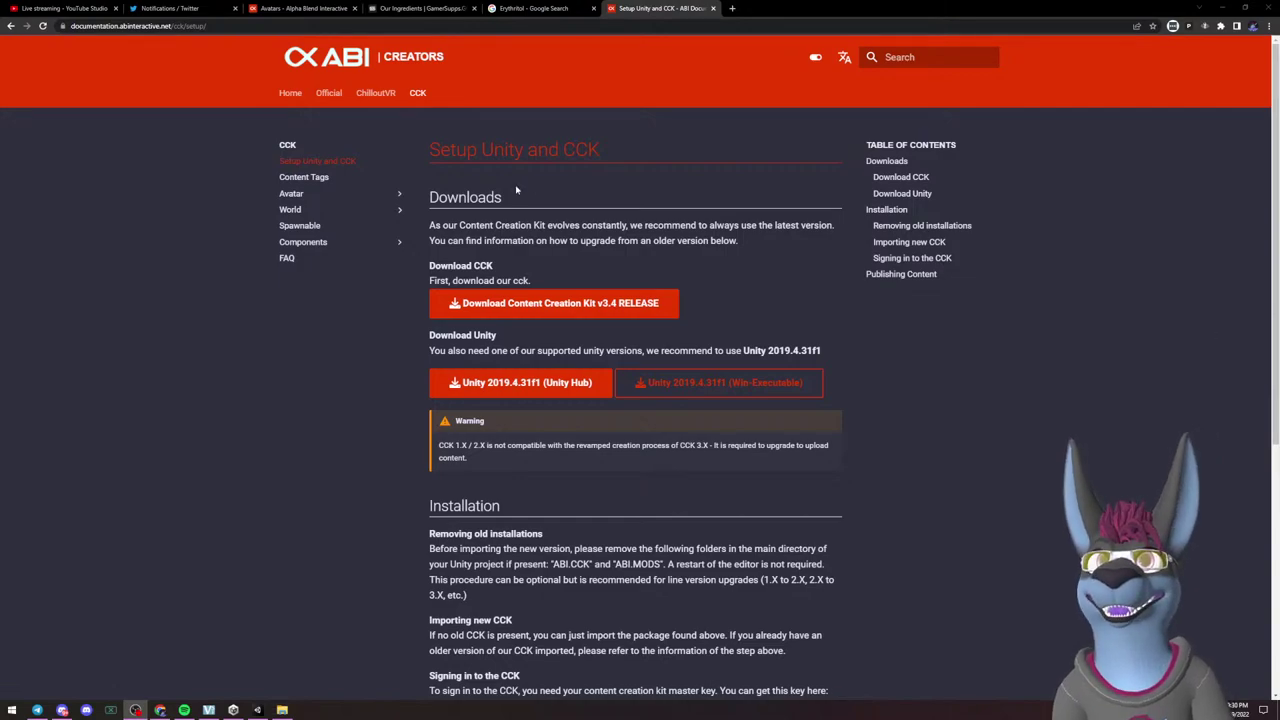
Post the discord.gg/abi link in the YouTube Studio live stream chat.
click(70, 8)
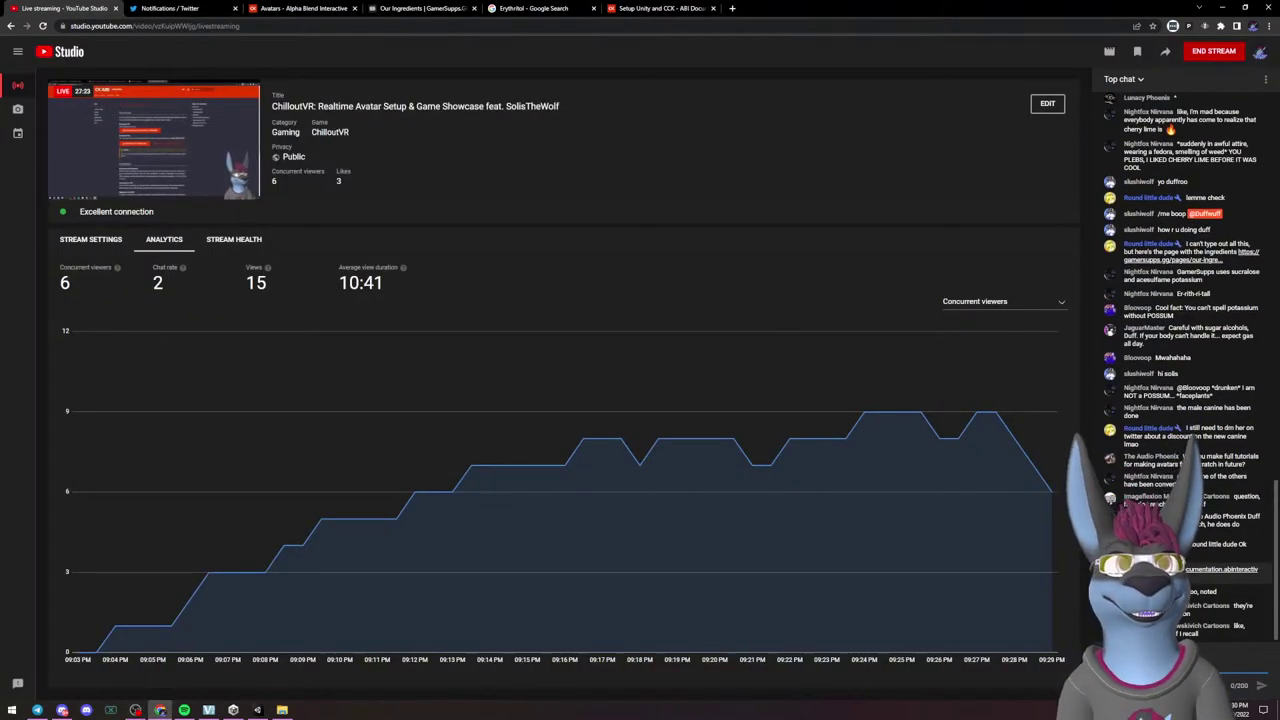
text(lol ok)
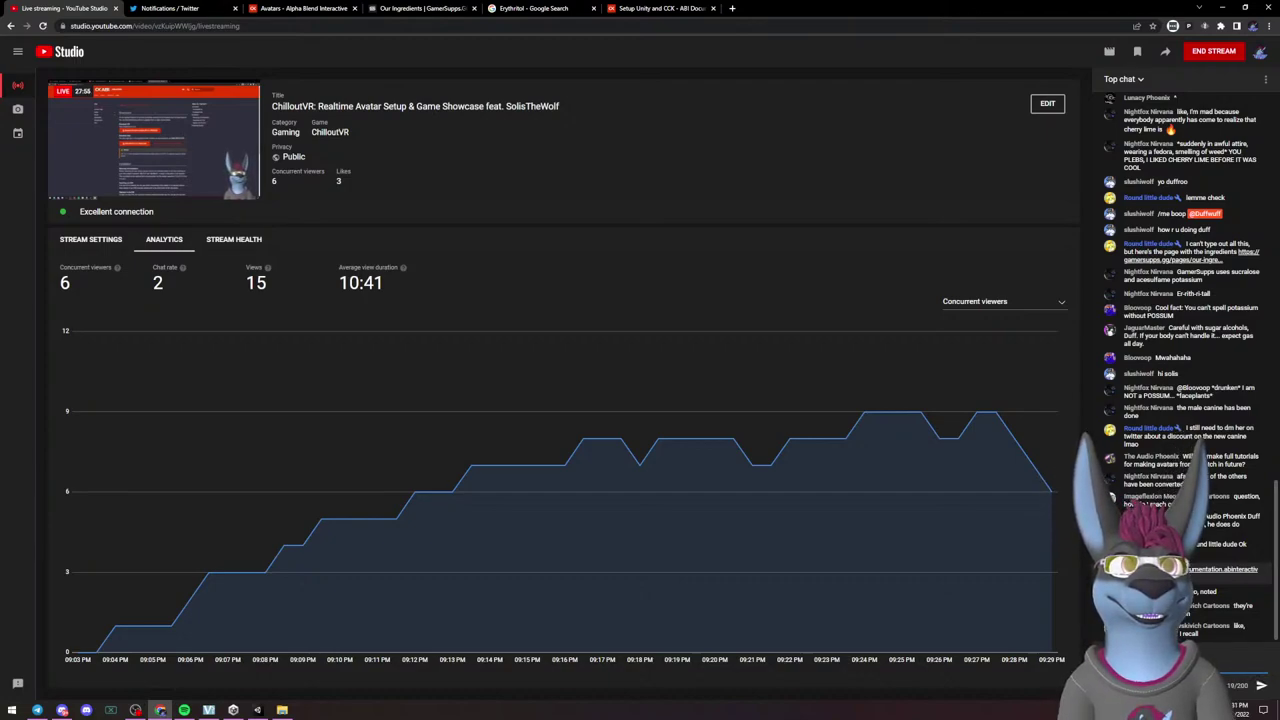
key(Return)
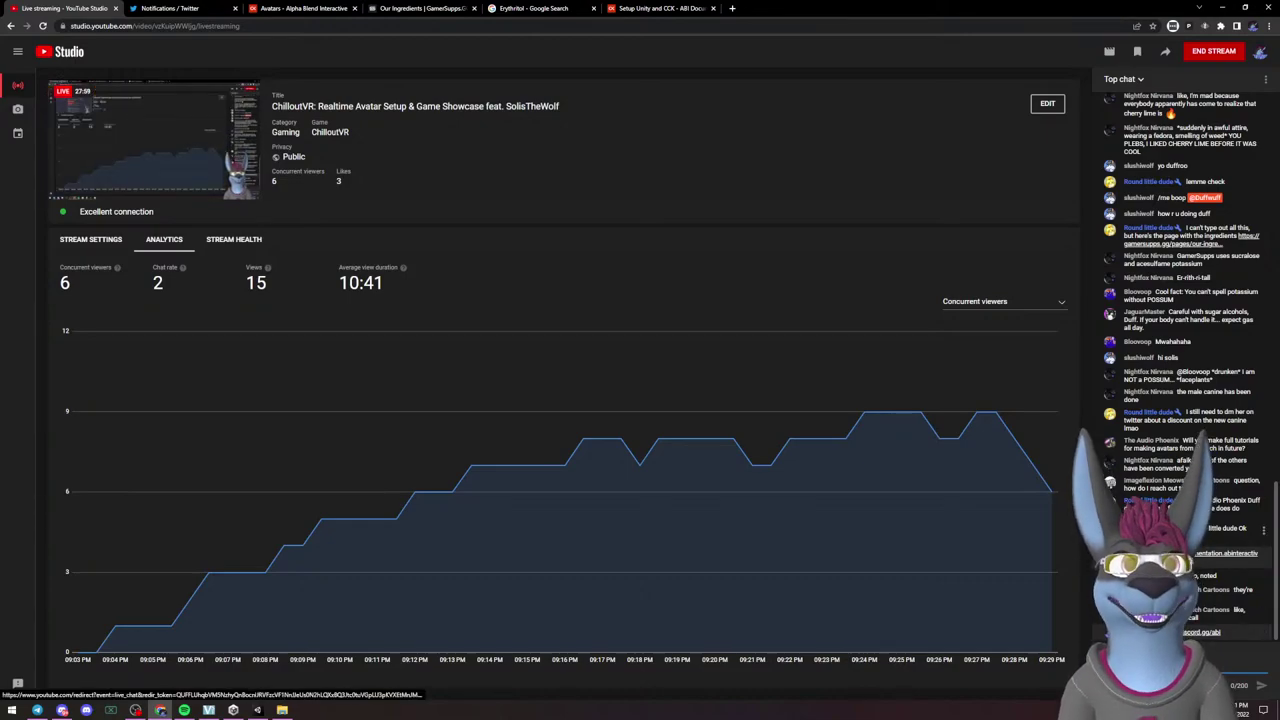
Return to the CCK documentation, then switch to Discord and look over the Alpha Blend Interactive experimental-news channel and the server's channel list.
click(659, 7)
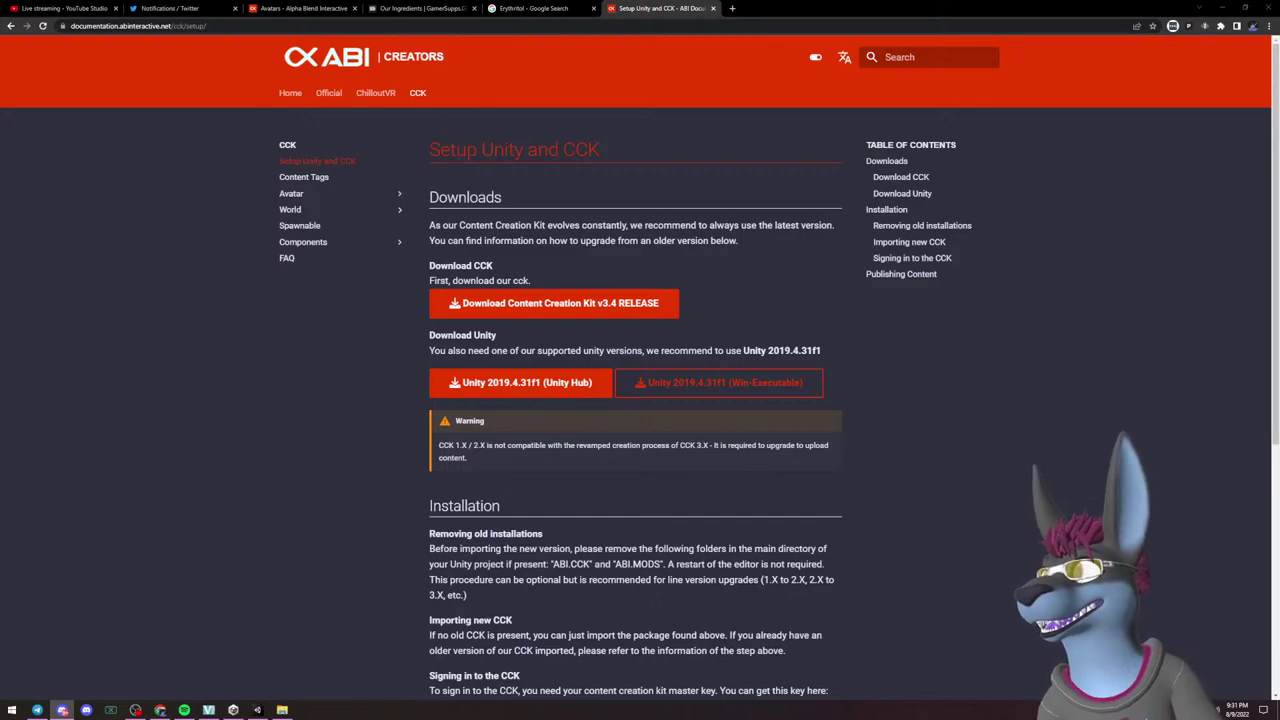
key(alt+Tab)
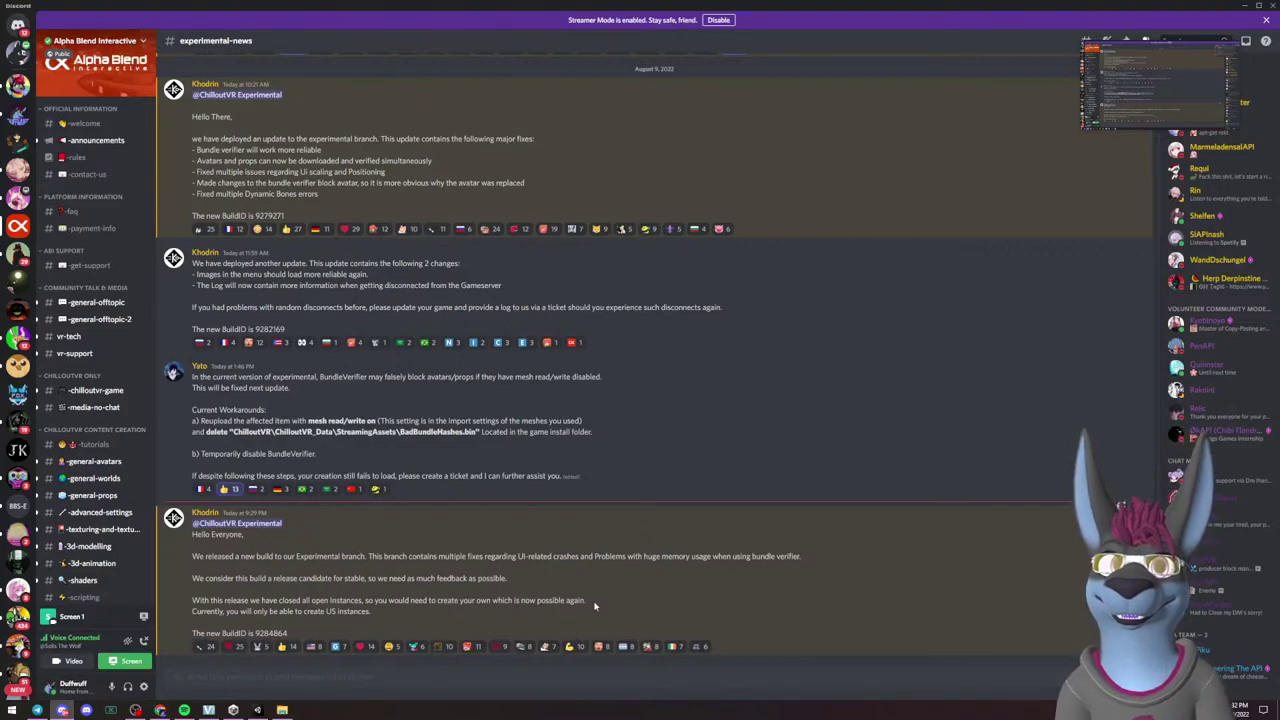
scroll(95, 350, down, 5)
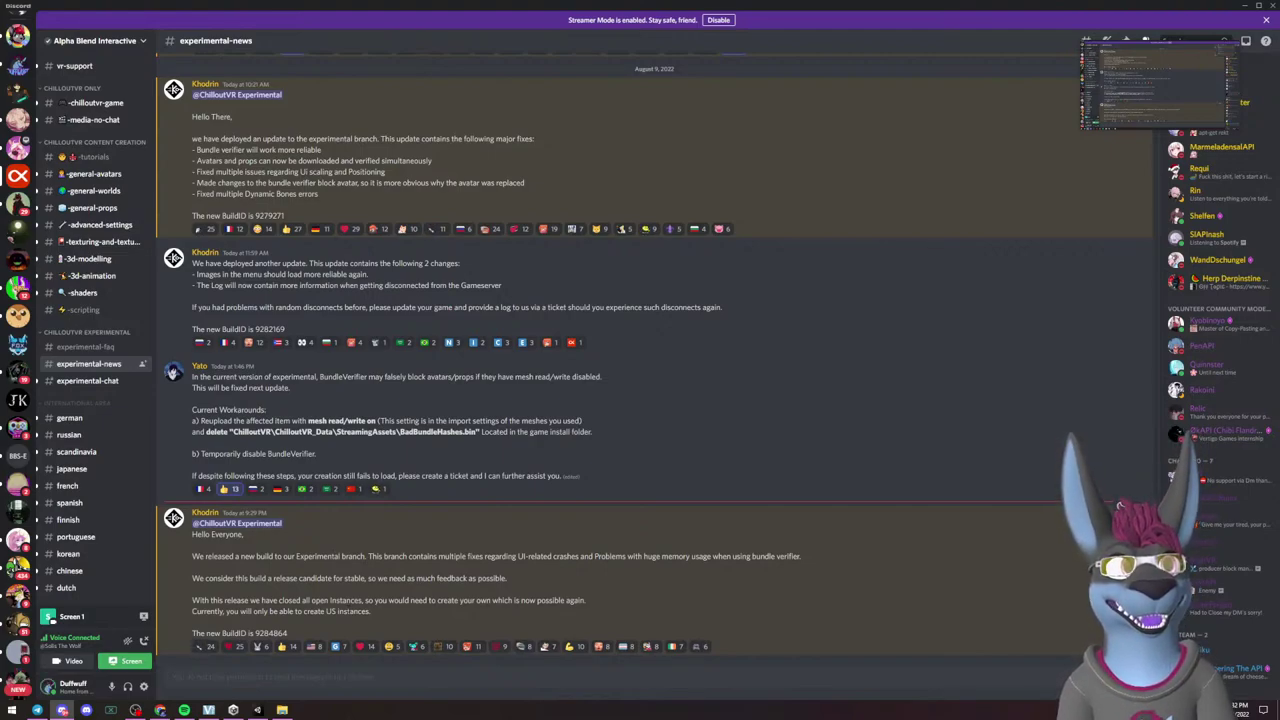
key(alt+Tab)
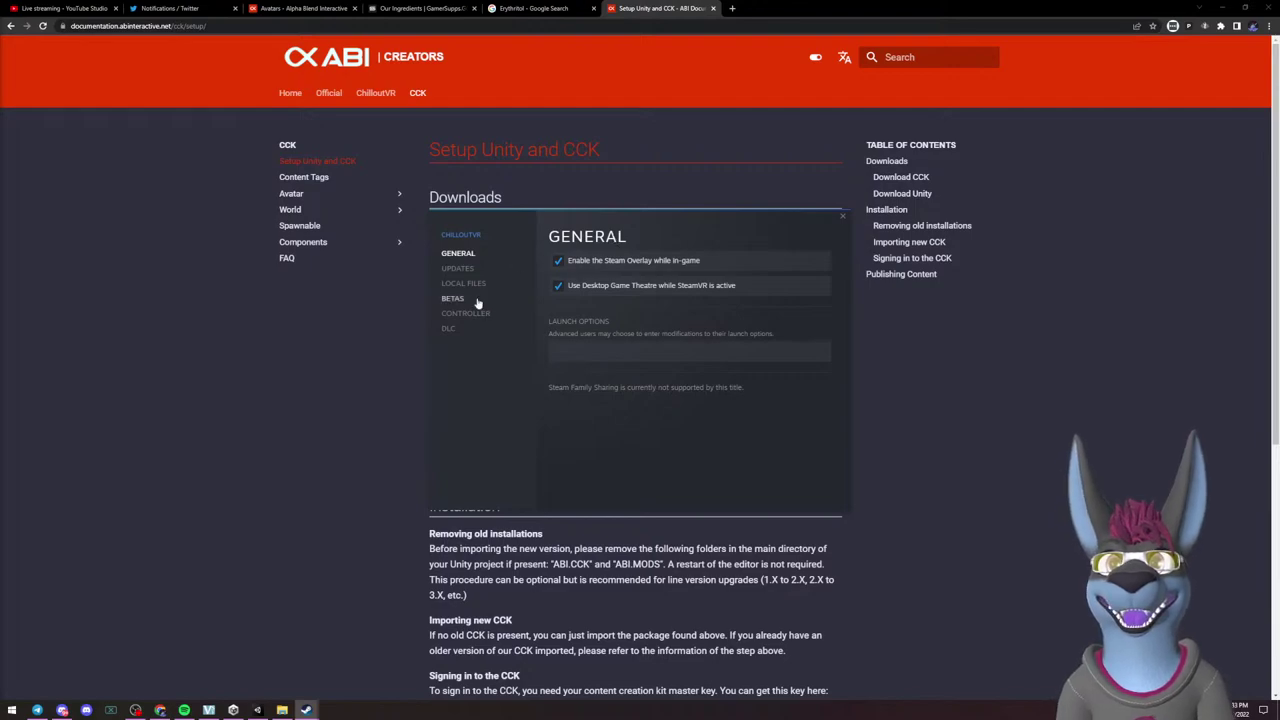
Select the experimental - ChilloutVR Experimental Branch - Public beta in ChilloutVR's Steam properties and close the properties.
click(480, 301)
click(784, 281)
click(787, 283)
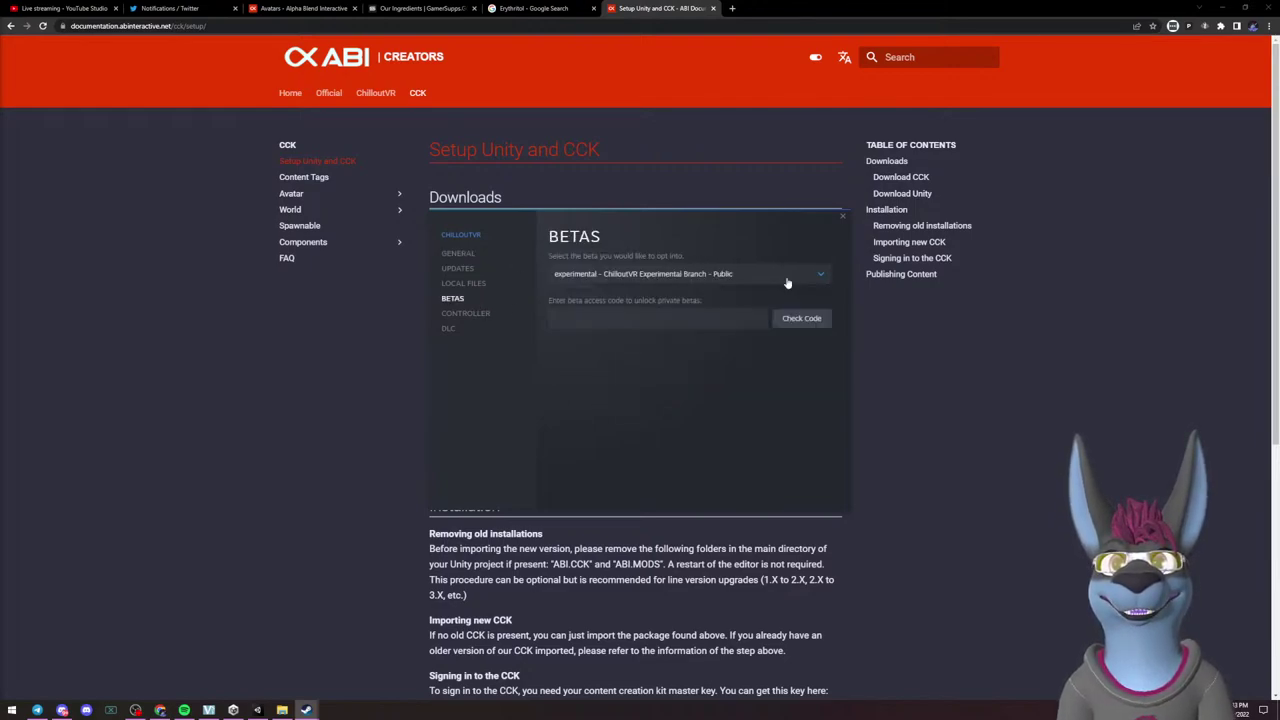
click(808, 273)
click(636, 291)
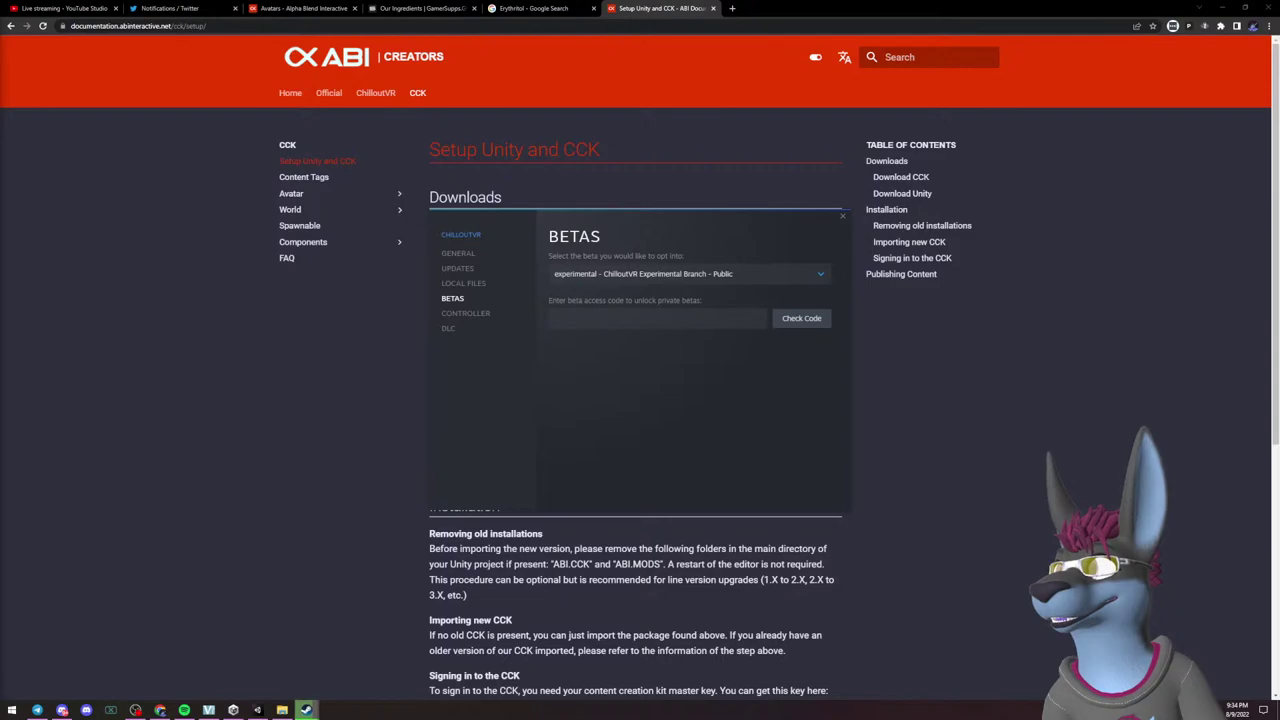
click(843, 215)
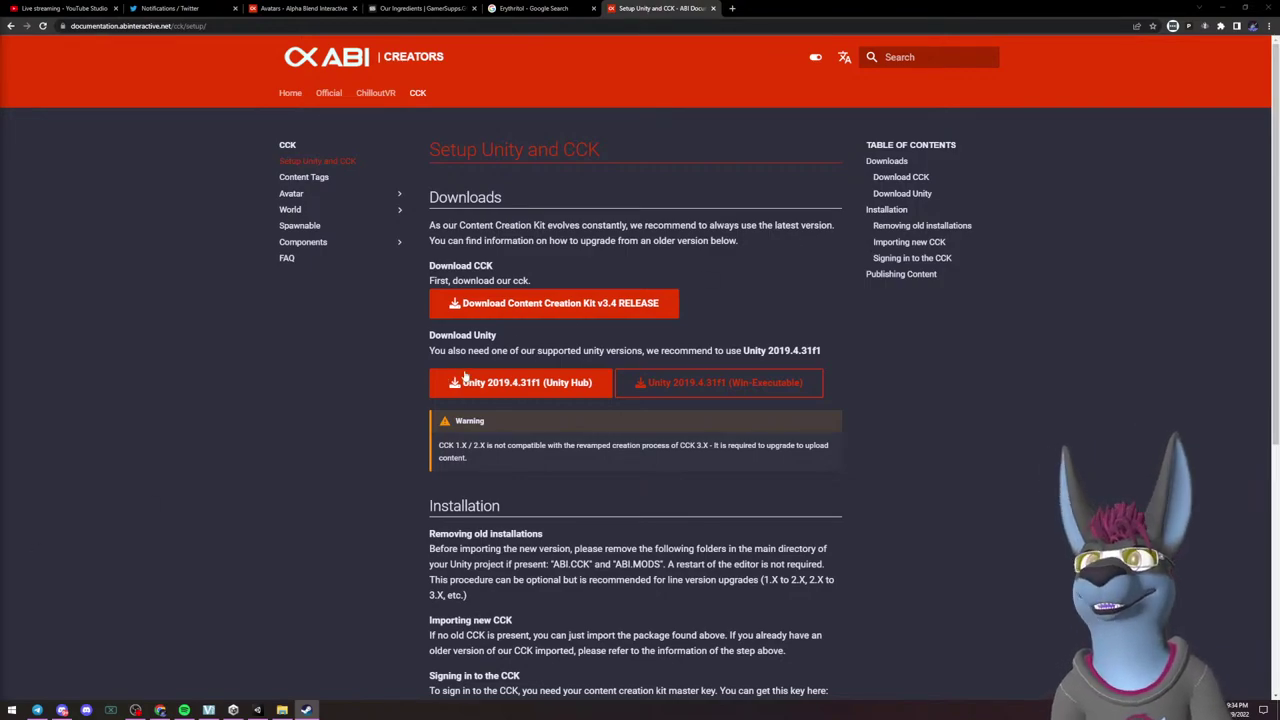
Return to Unity and set the Exclusions size of the MaleCanine's Dynamic Bone rooted at Hips to 3.
click(1221, 7)
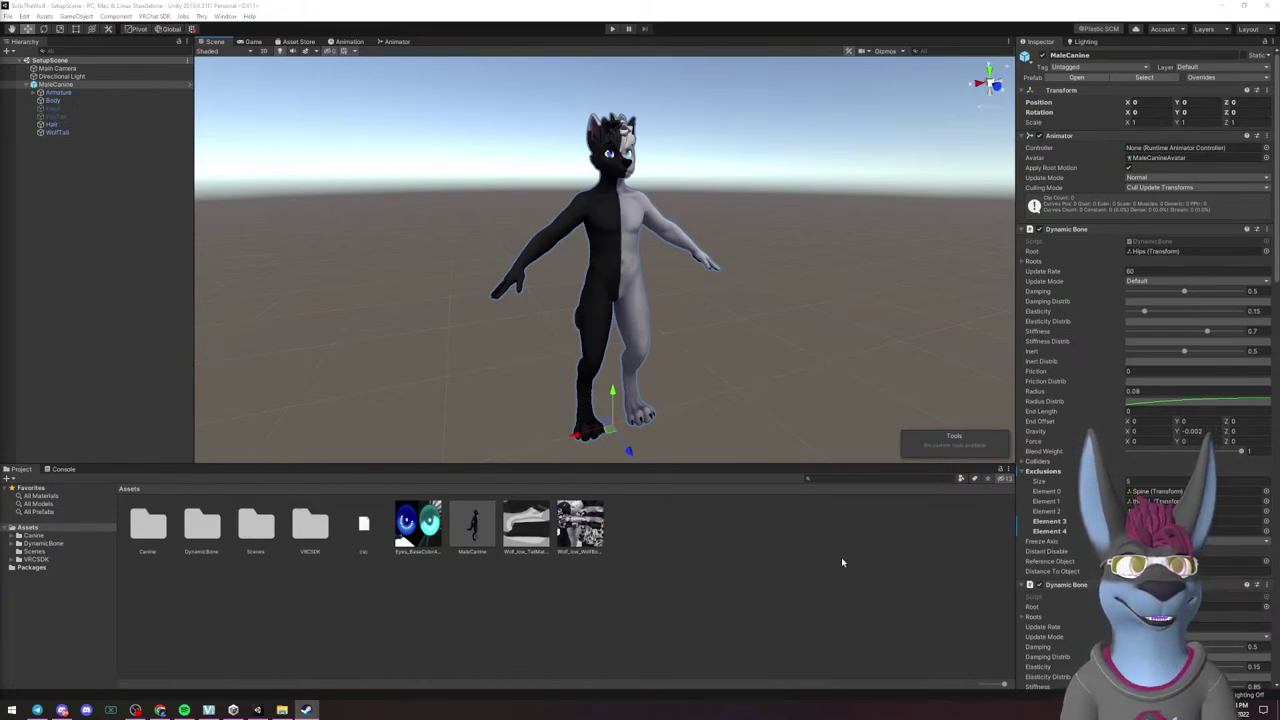
scroll(1067, 440, down, 10)
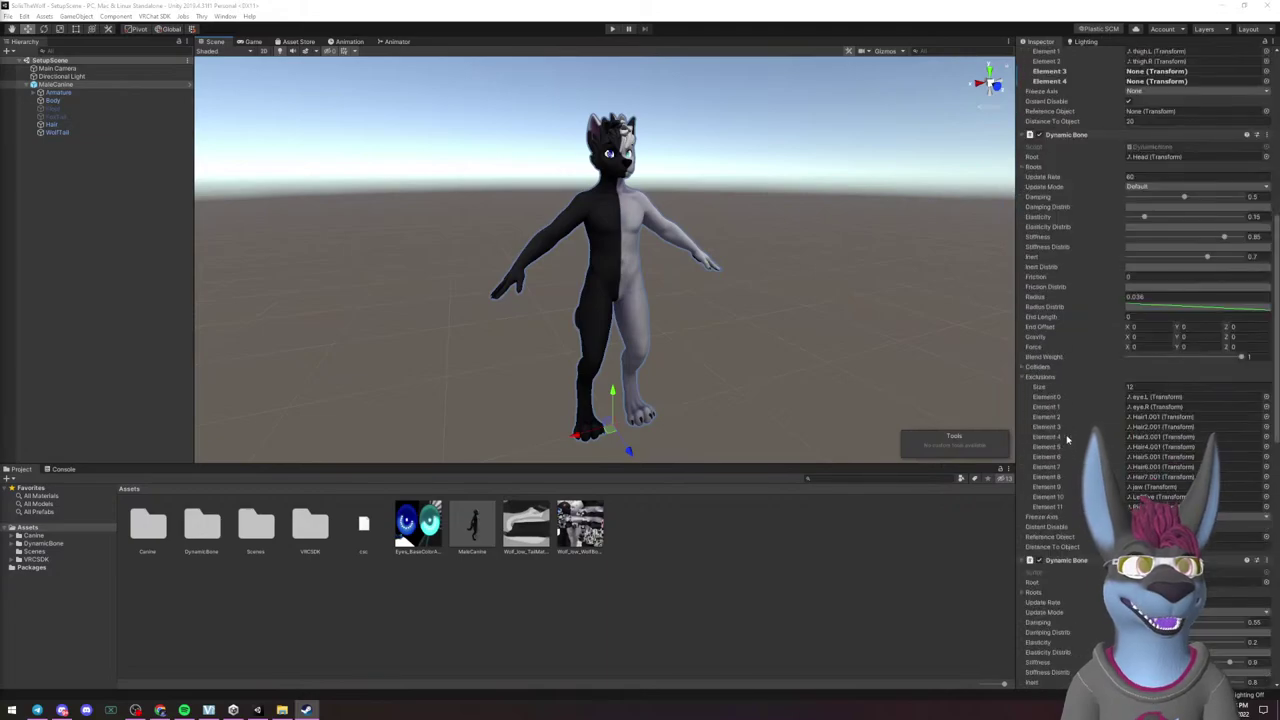
scroll(1067, 440, down, 12)
scroll(1067, 440, down, 3)
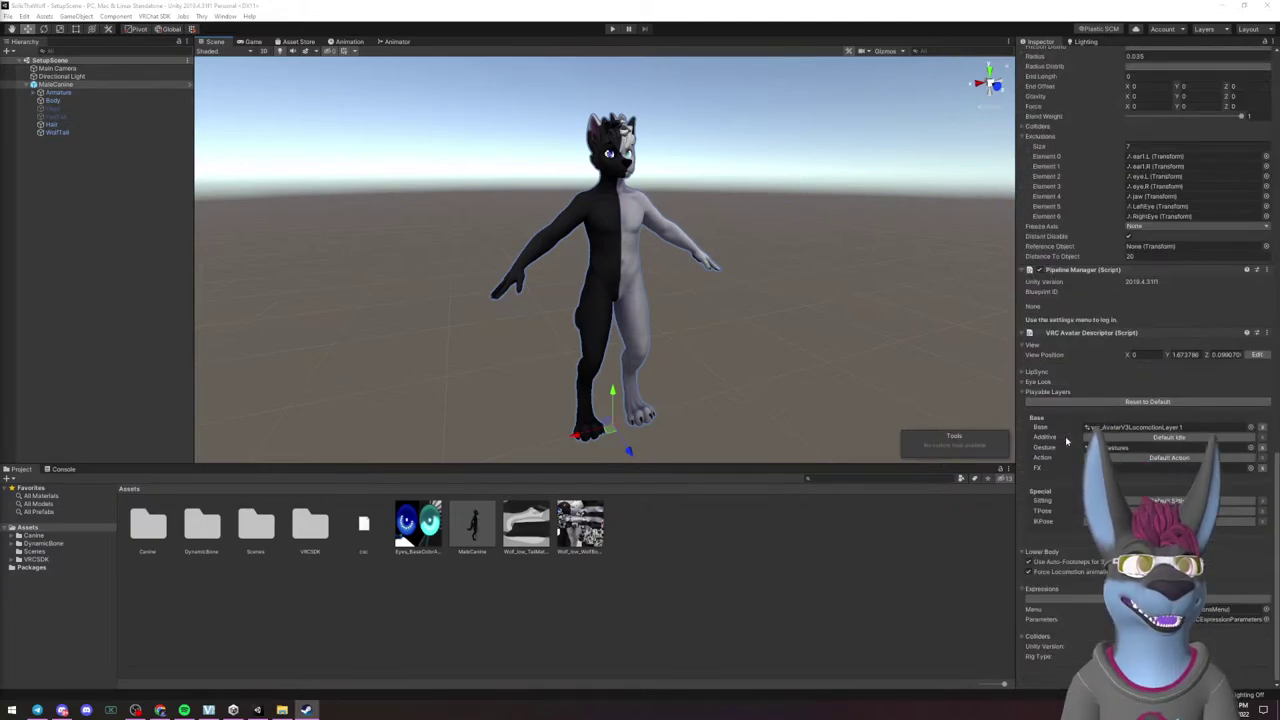
scroll(1065, 441, up, 20)
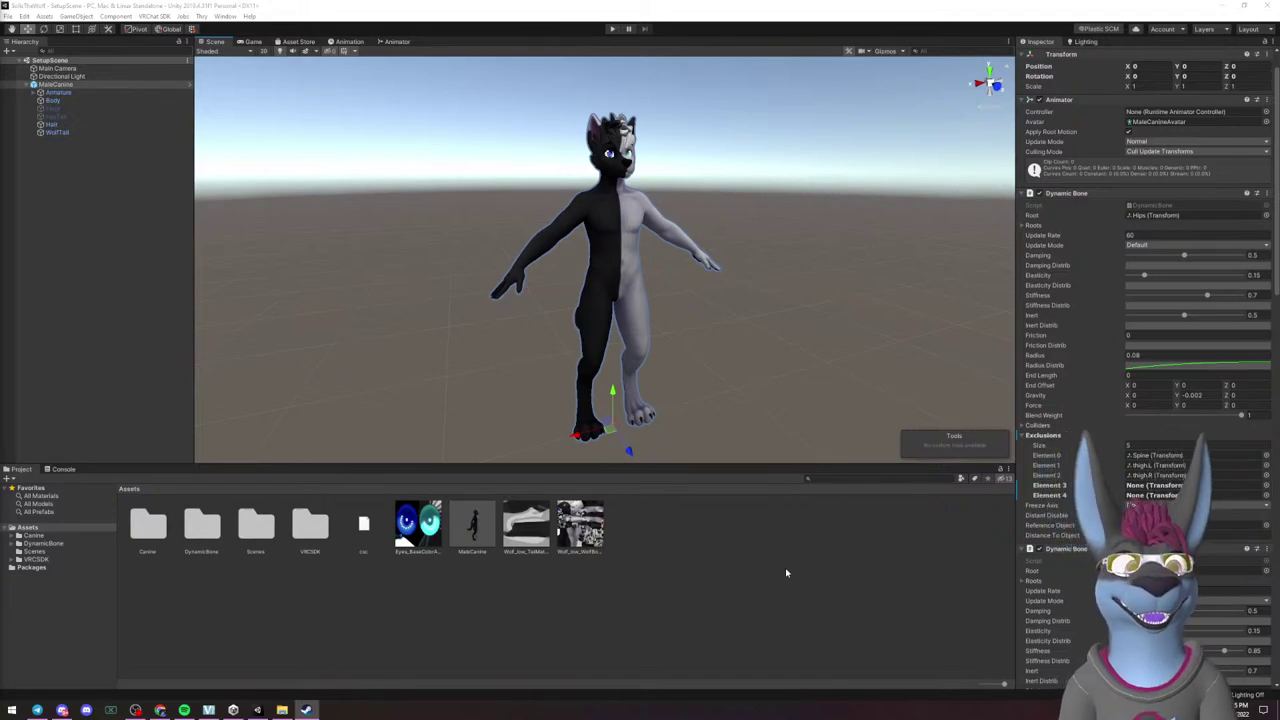
click(1148, 443)
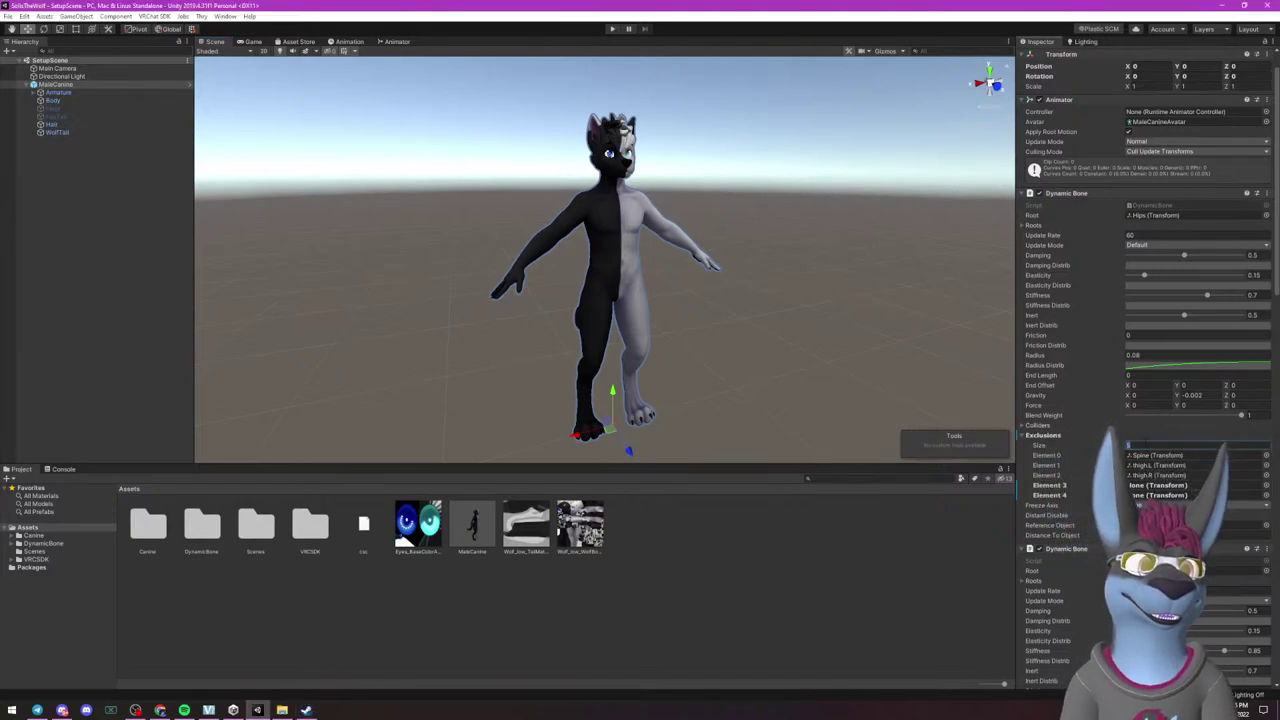
text(3)
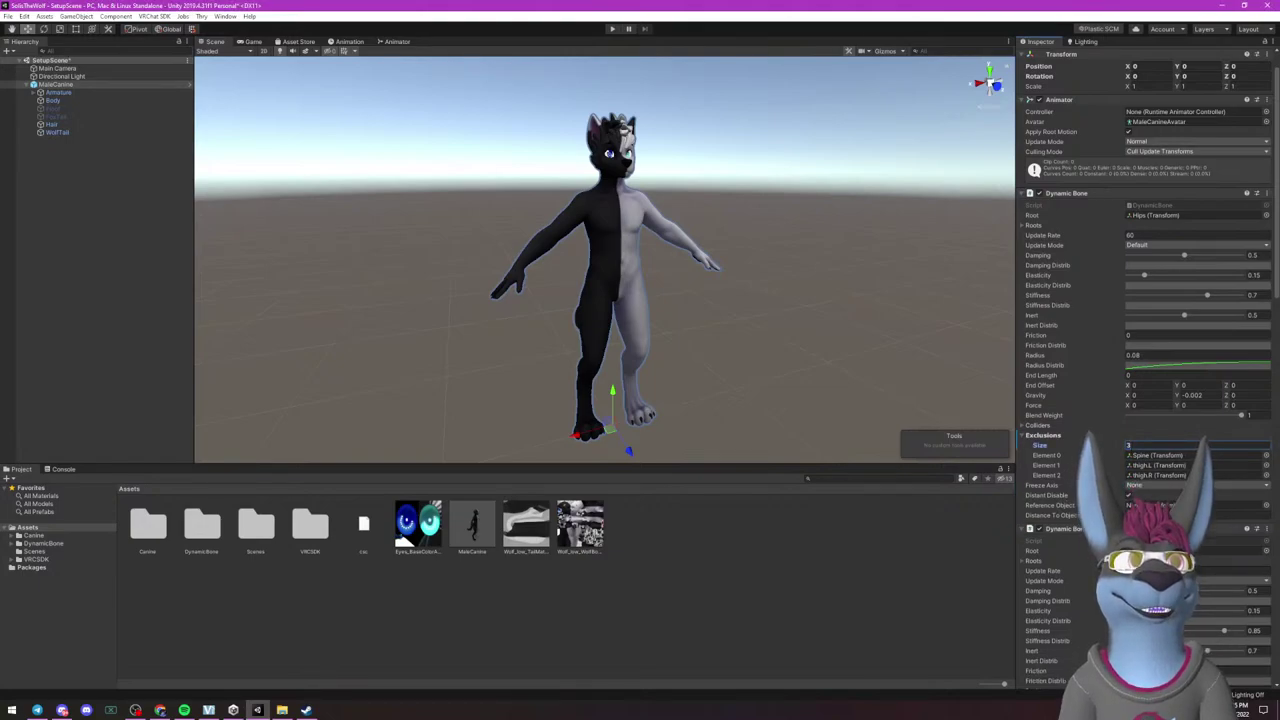
key(Return)
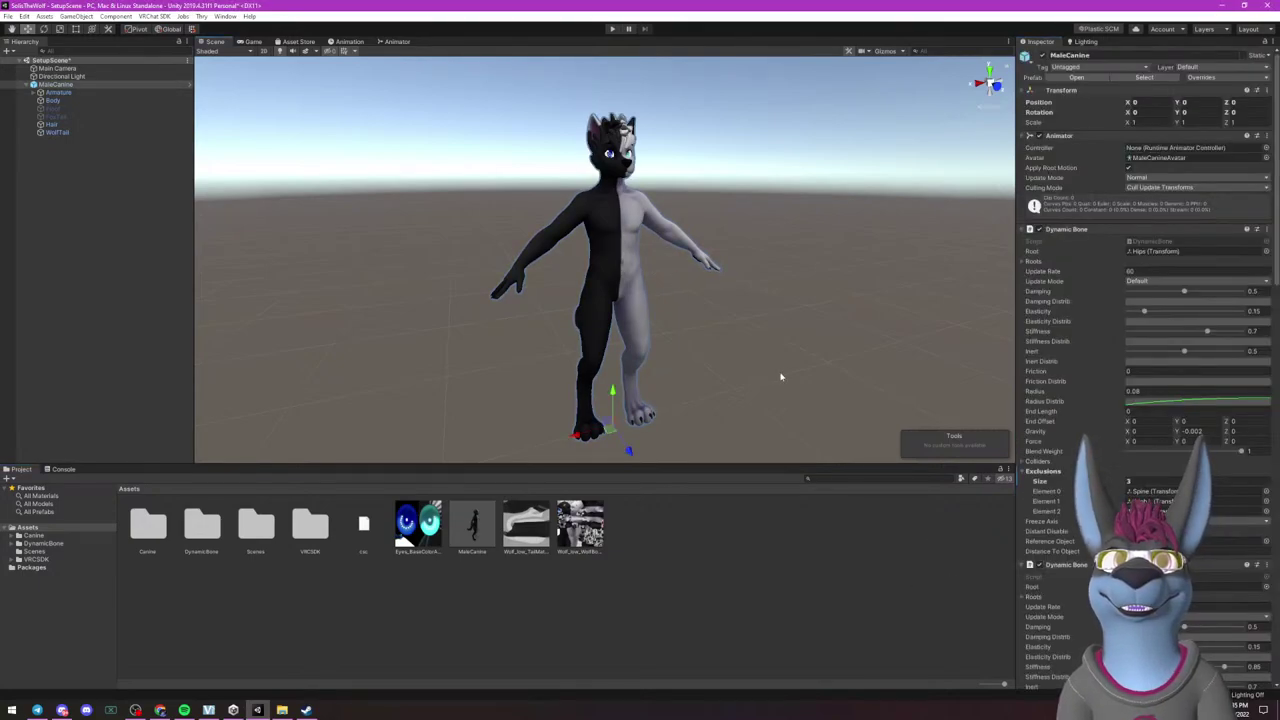
Turn on the scene gizmos to show the Dynamic Bone and collider outlines on the MaleCanine avatar.
alt+drag(652, 340, 743, 307)
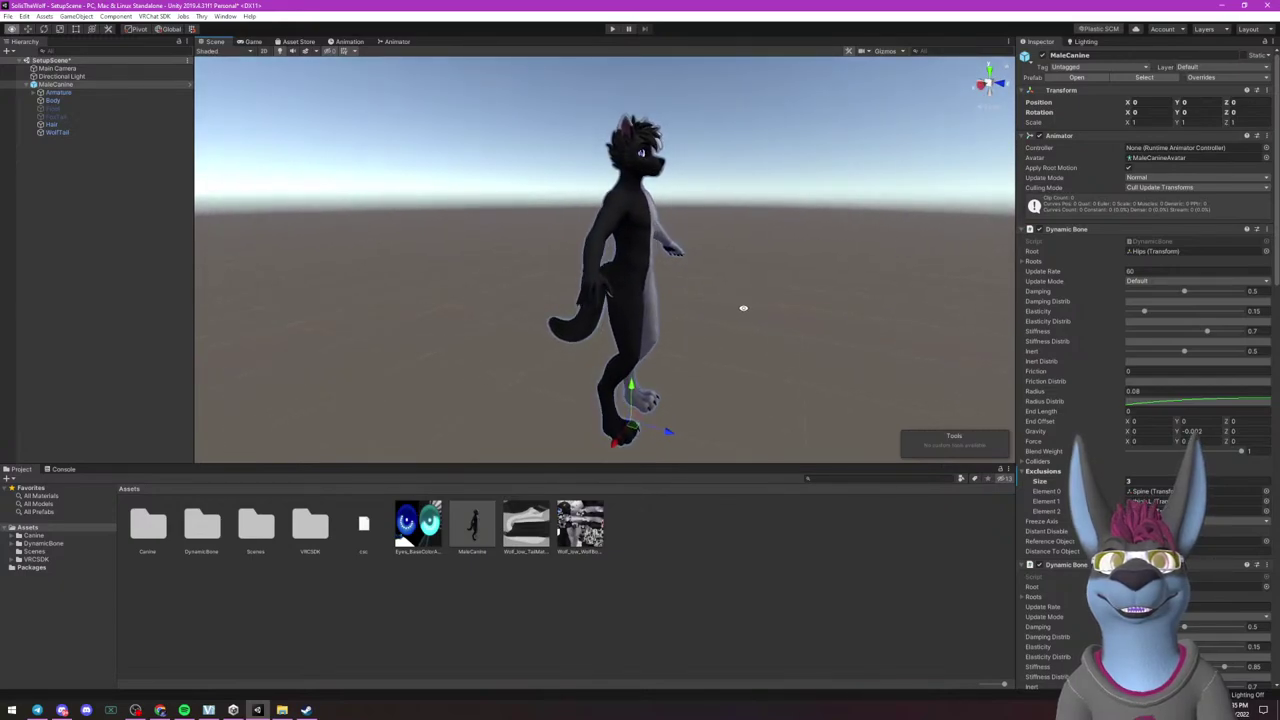
click(886, 50)
alt+drag(679, 300, 546, 293)
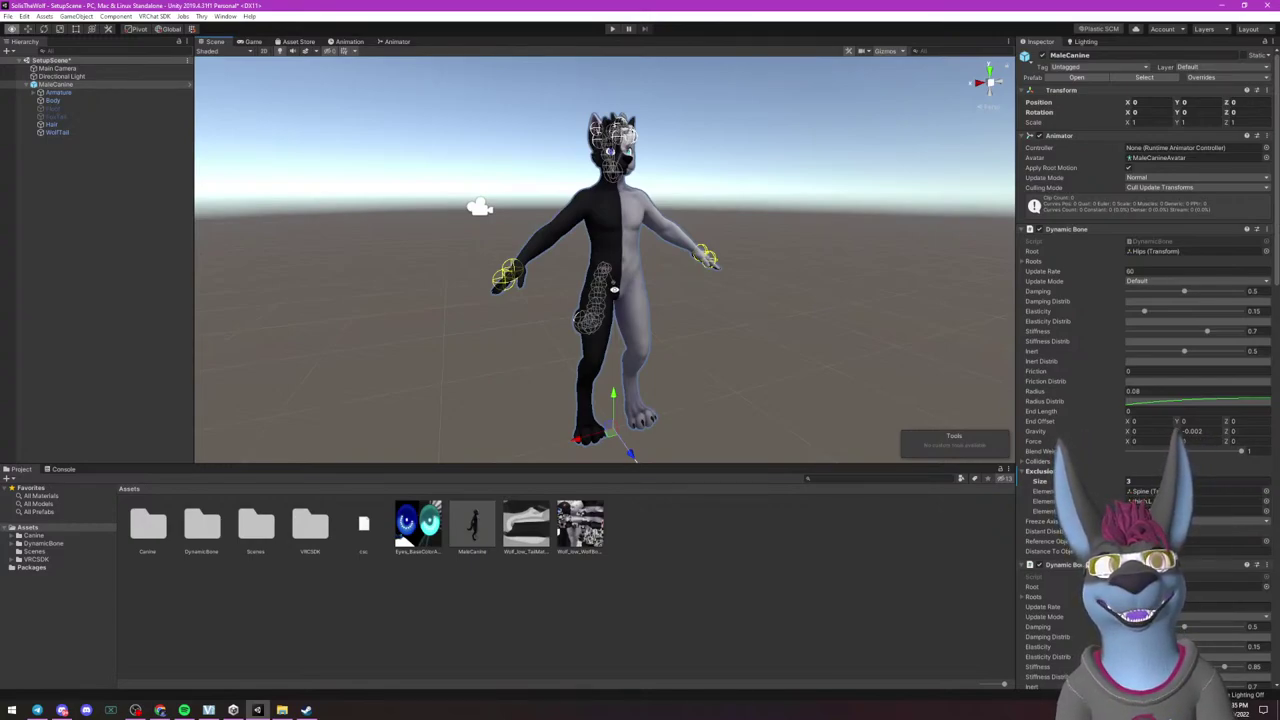
alt+drag(504, 366, 520, 352)
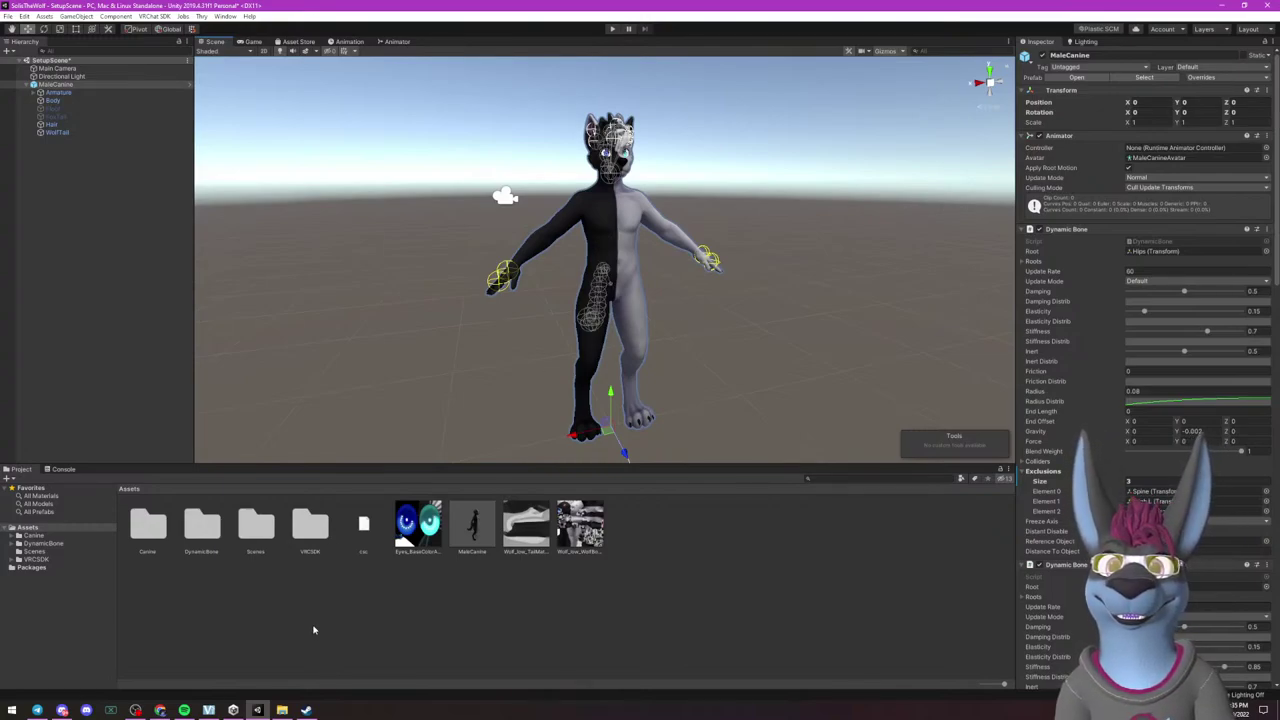
Switch to Chrome, go to the ABI forum's home page and look through its ChilloutVR, Content Creation and Experimental categories.
mouse_move(160, 711)
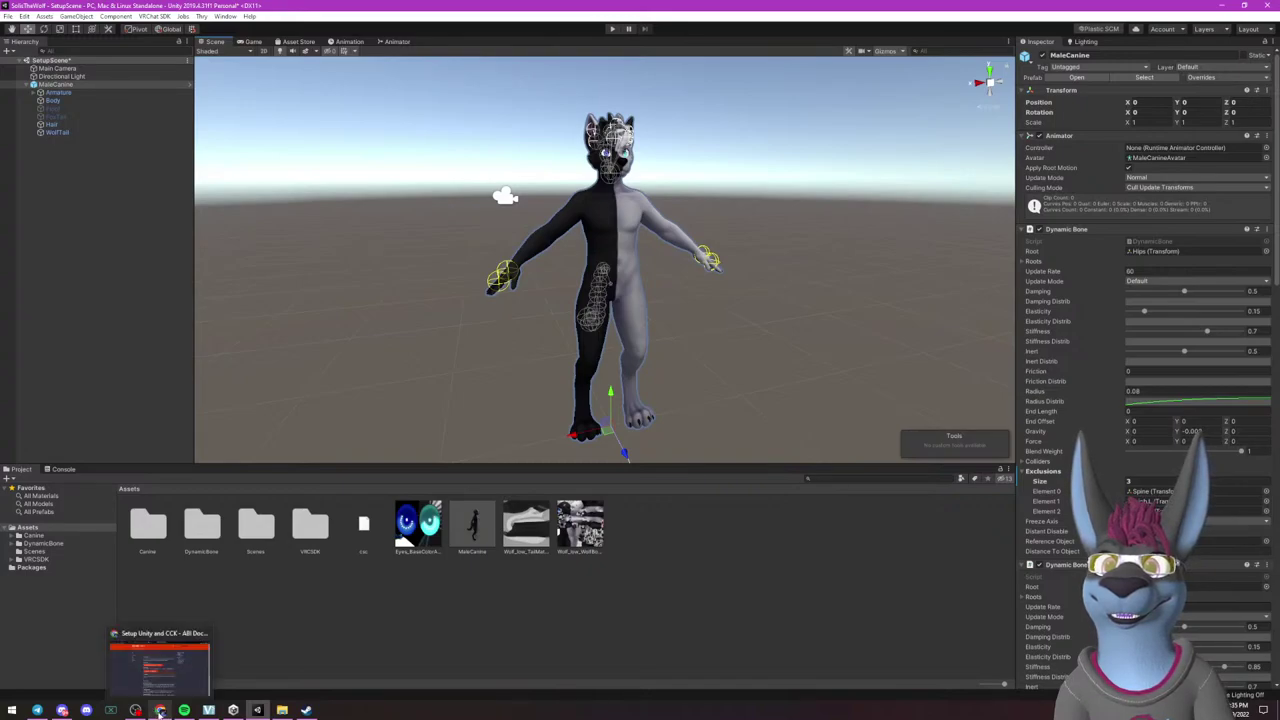
click(160, 665)
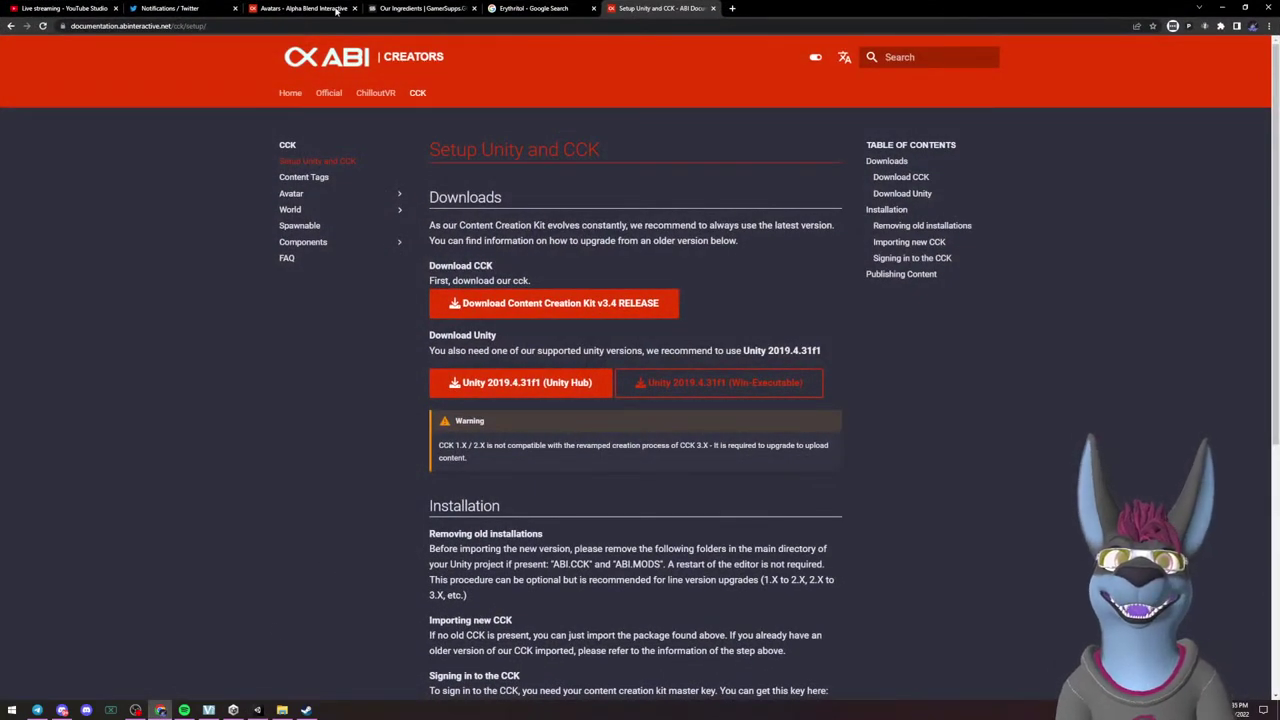
click(300, 8)
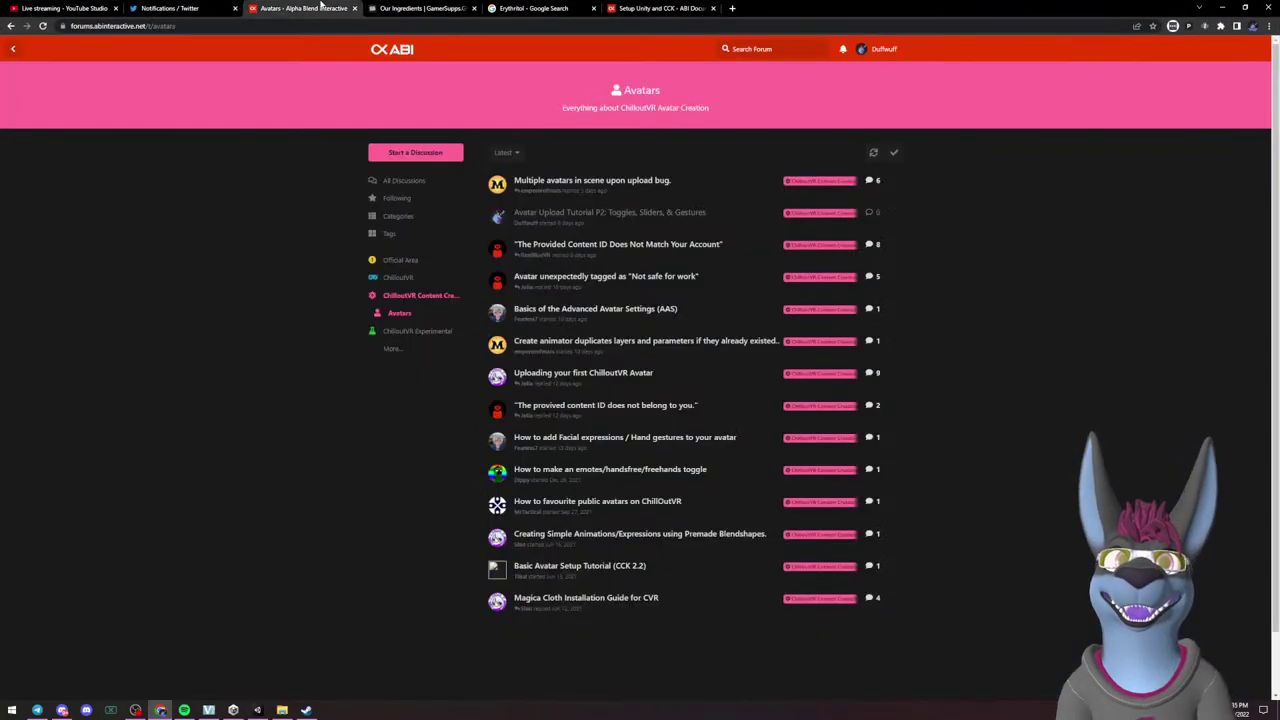
click(392, 50)
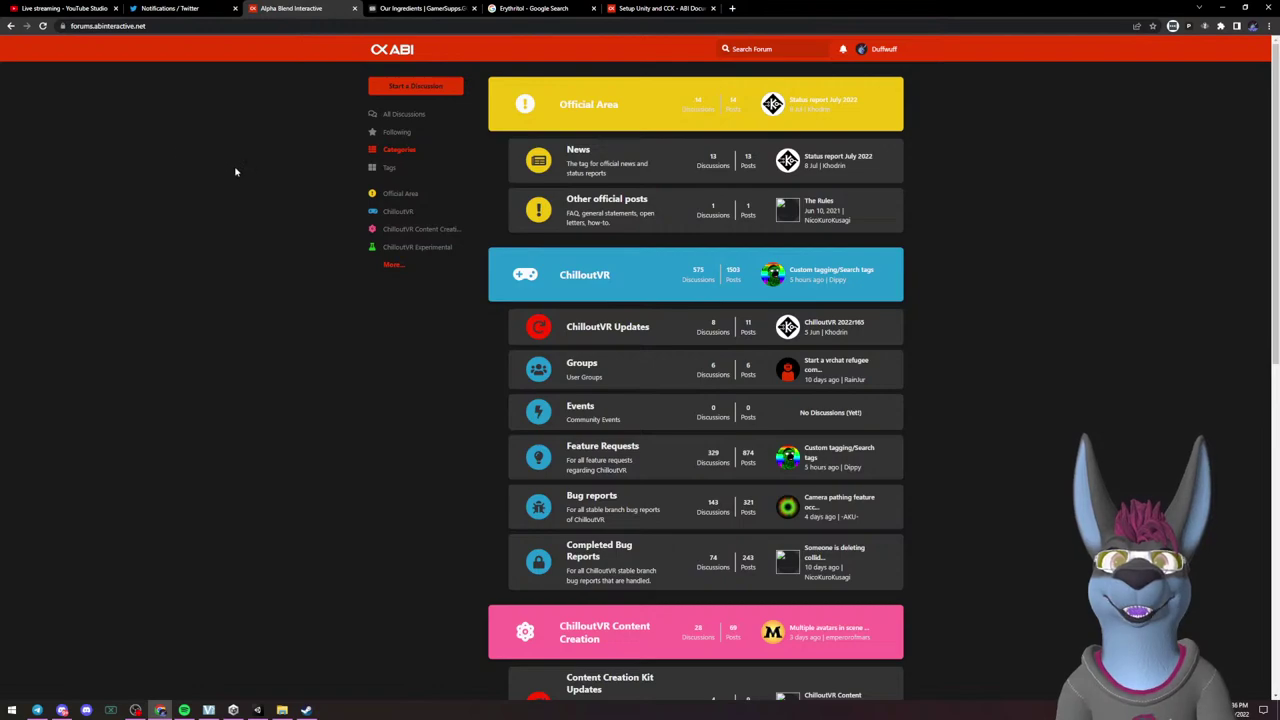
scroll(620, 338, down, 1)
scroll(618, 341, up, 1)
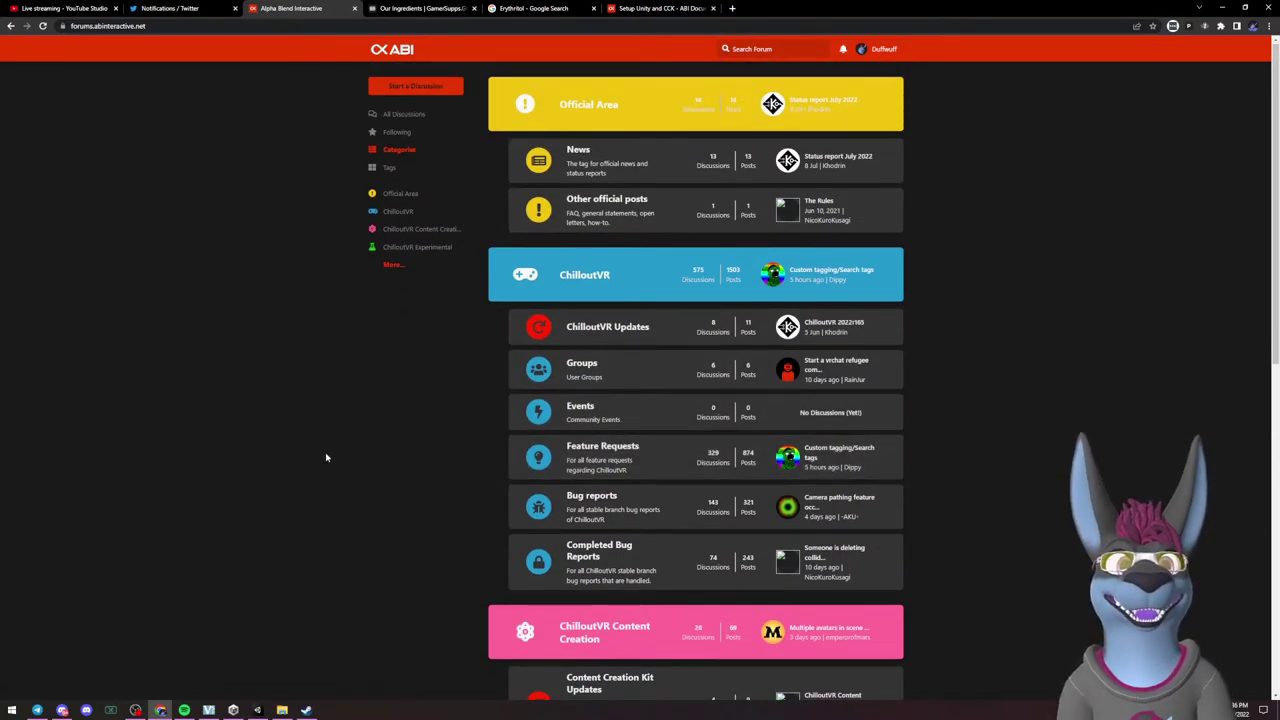
scroll(458, 361, down, 2)
scroll(400, 335, down, 3)
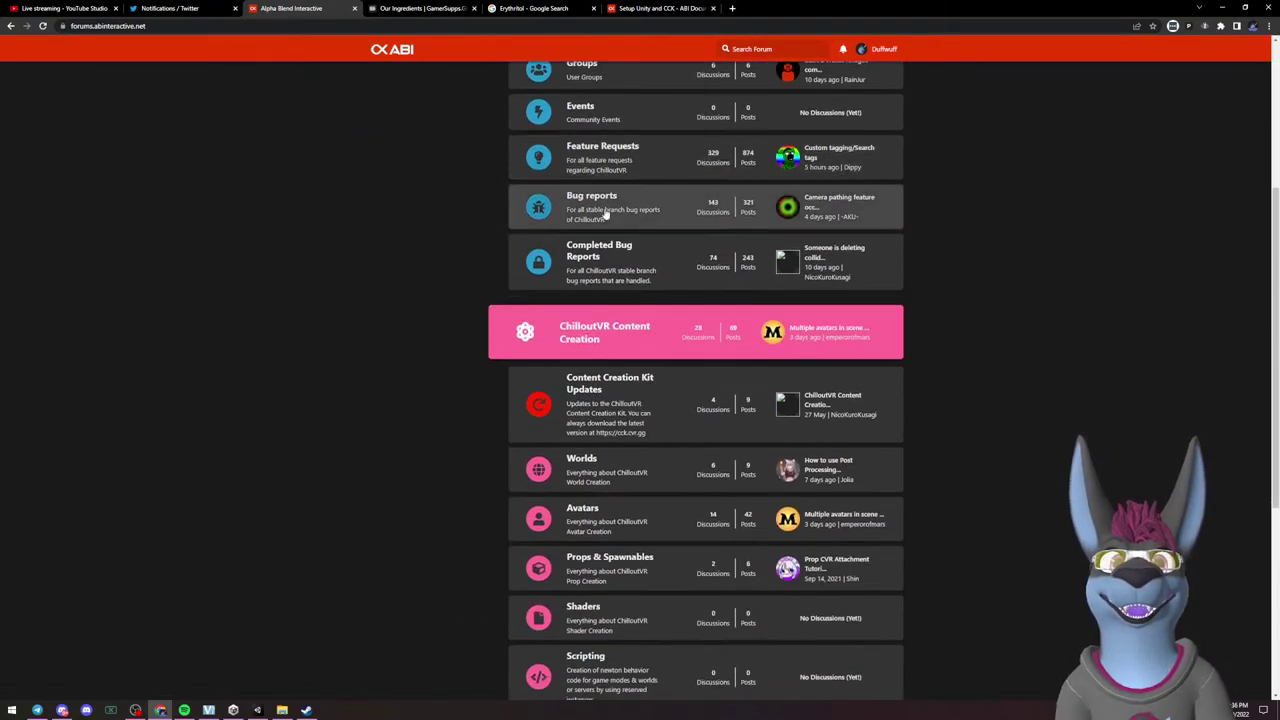
scroll(400, 211, down, 2)
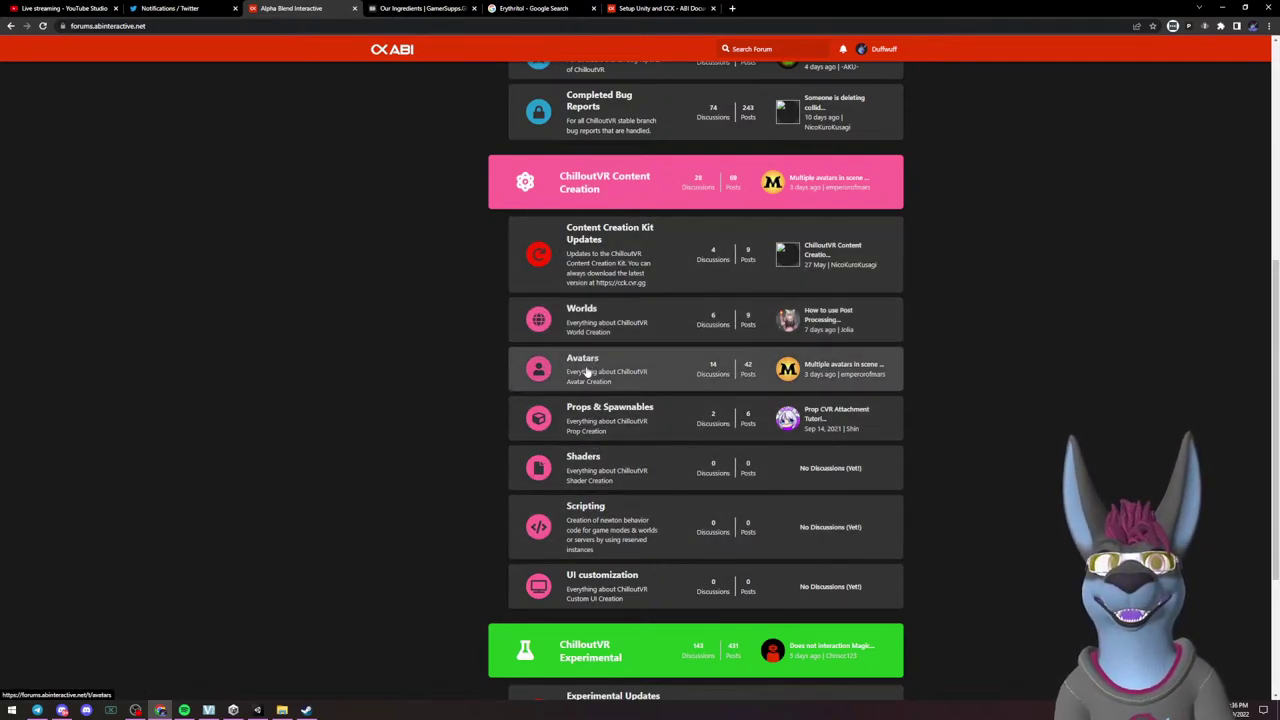
scroll(369, 403, down, 3)
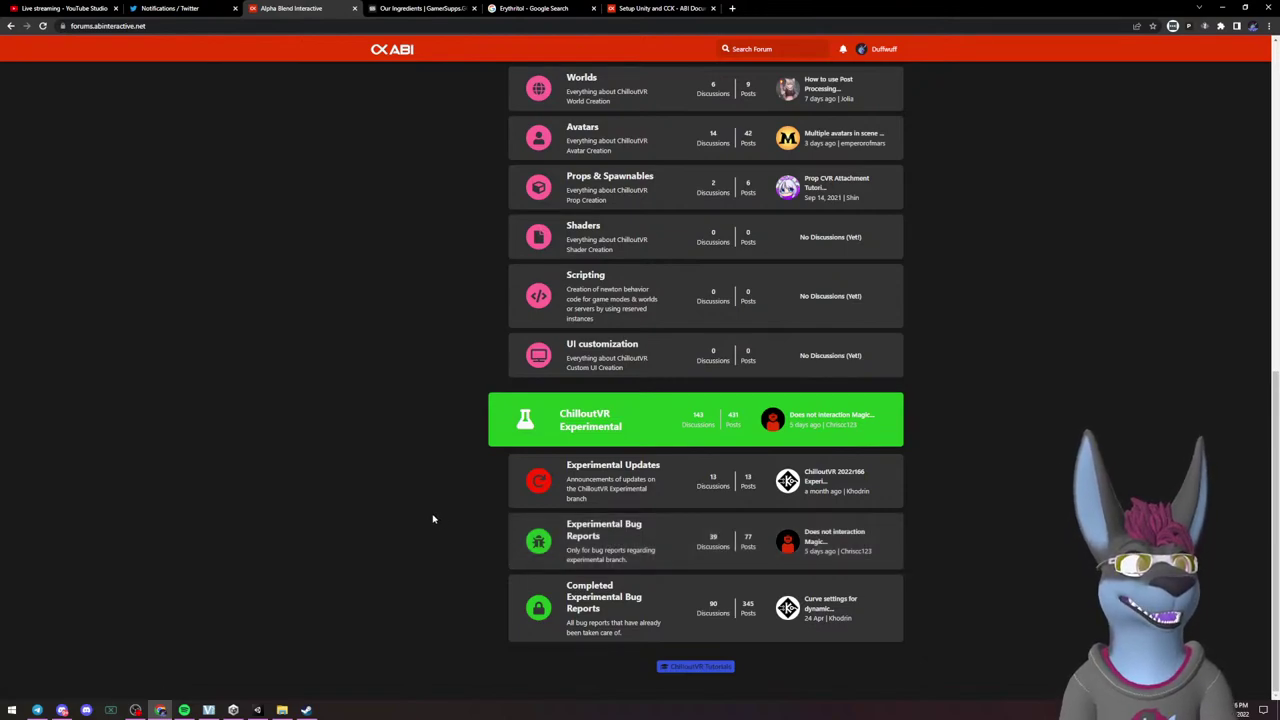
scroll(433, 518, up, 9)
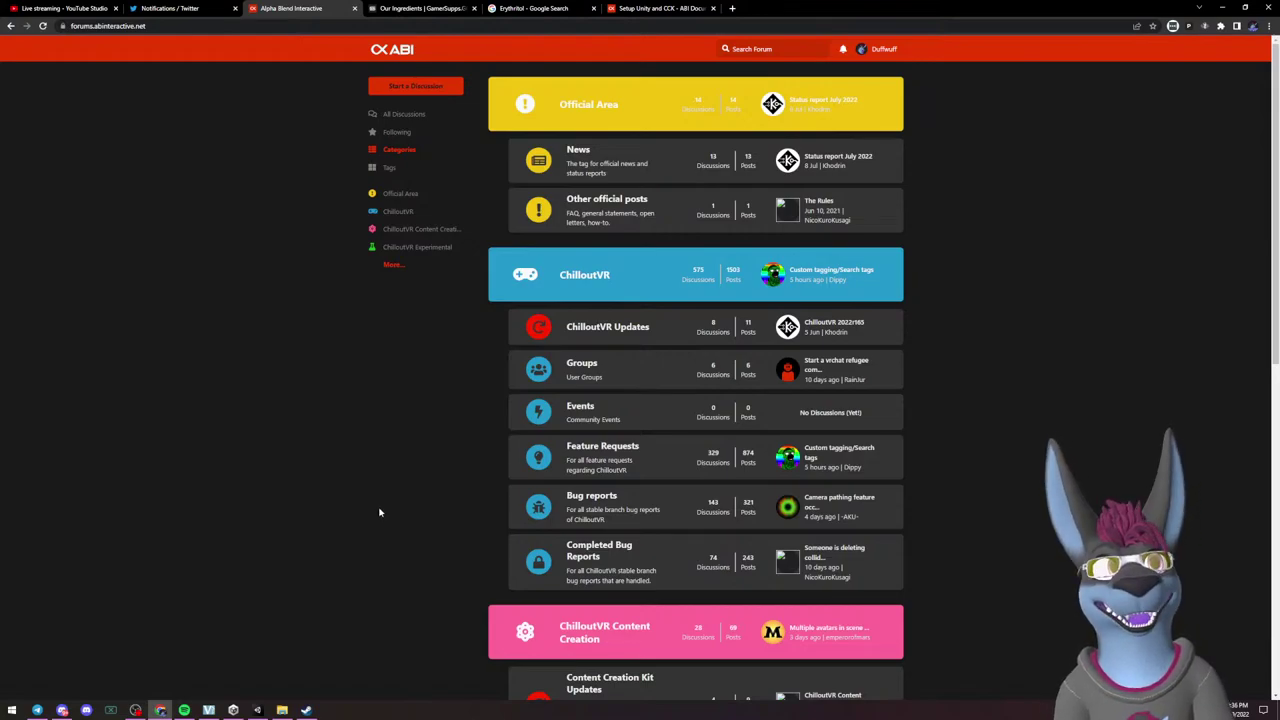
Return to Unity and collapse the three Dynamic Bone components on the MaleCanine avatar.
click(1220, 7)
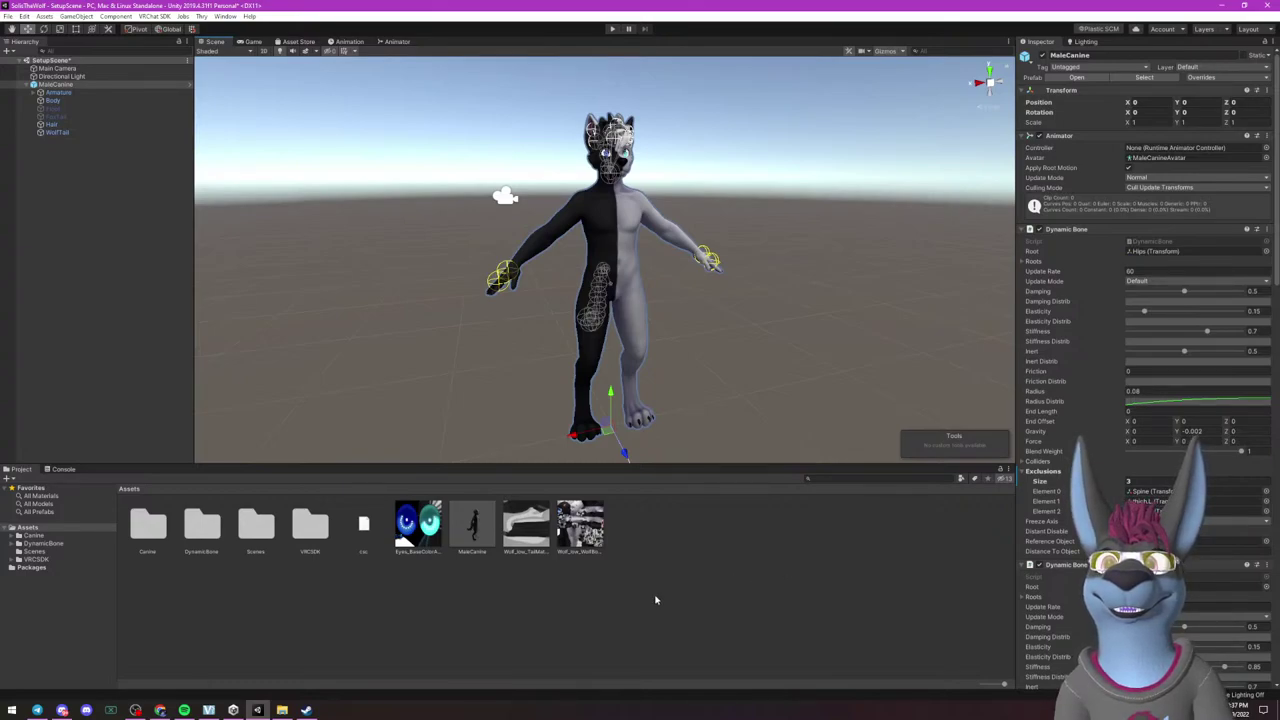
click(886, 551)
click(625, 257)
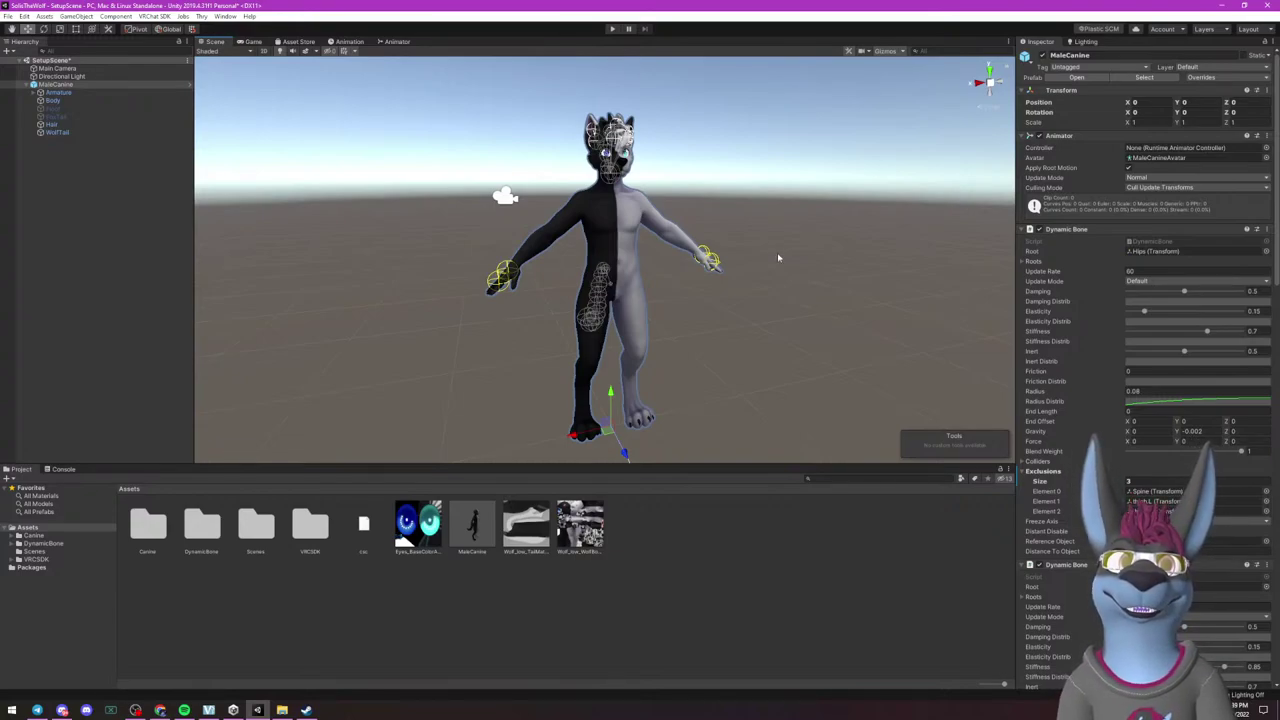
scroll(1072, 348, down, 10)
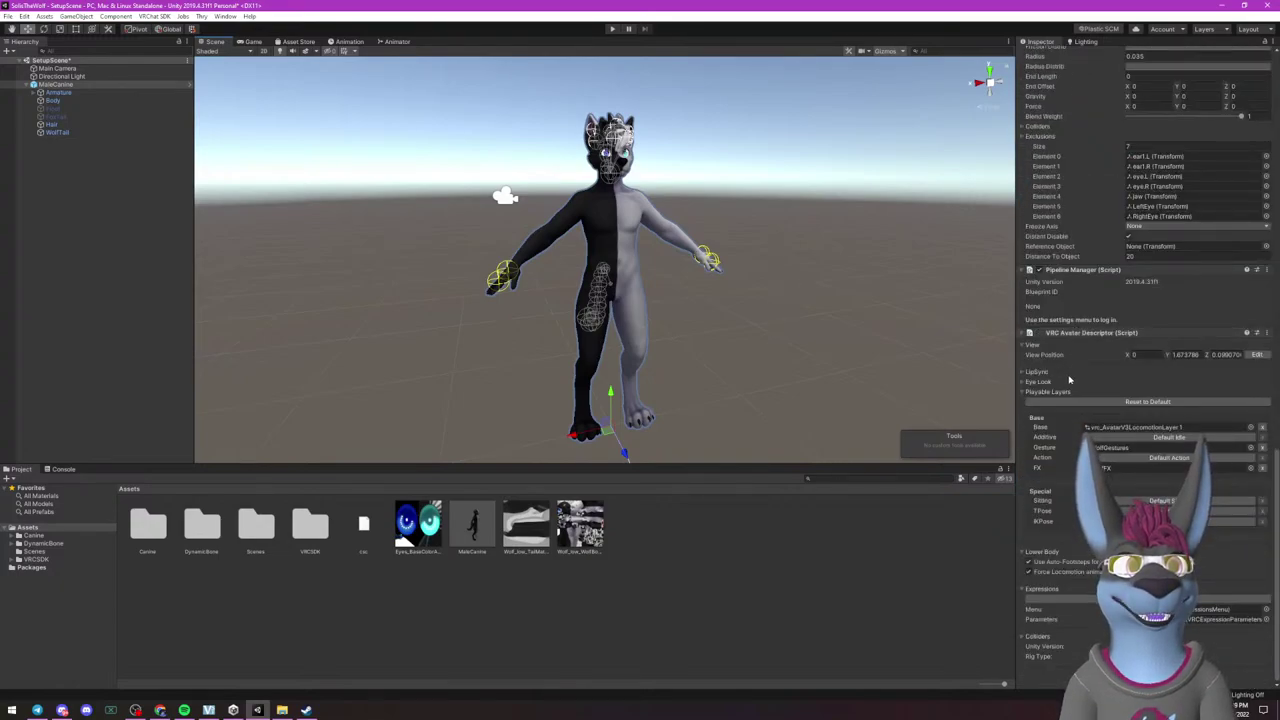
scroll(1070, 358, up, 10)
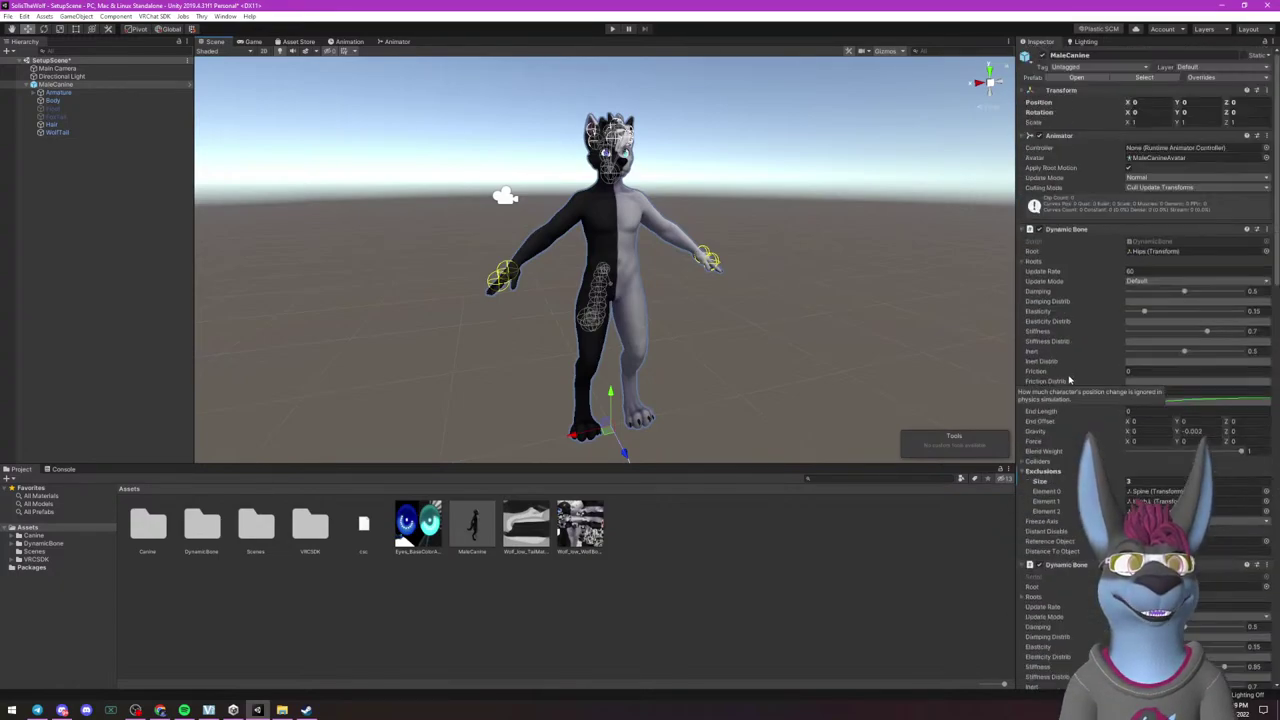
click(1024, 229)
click(1023, 240)
click(1022, 251)
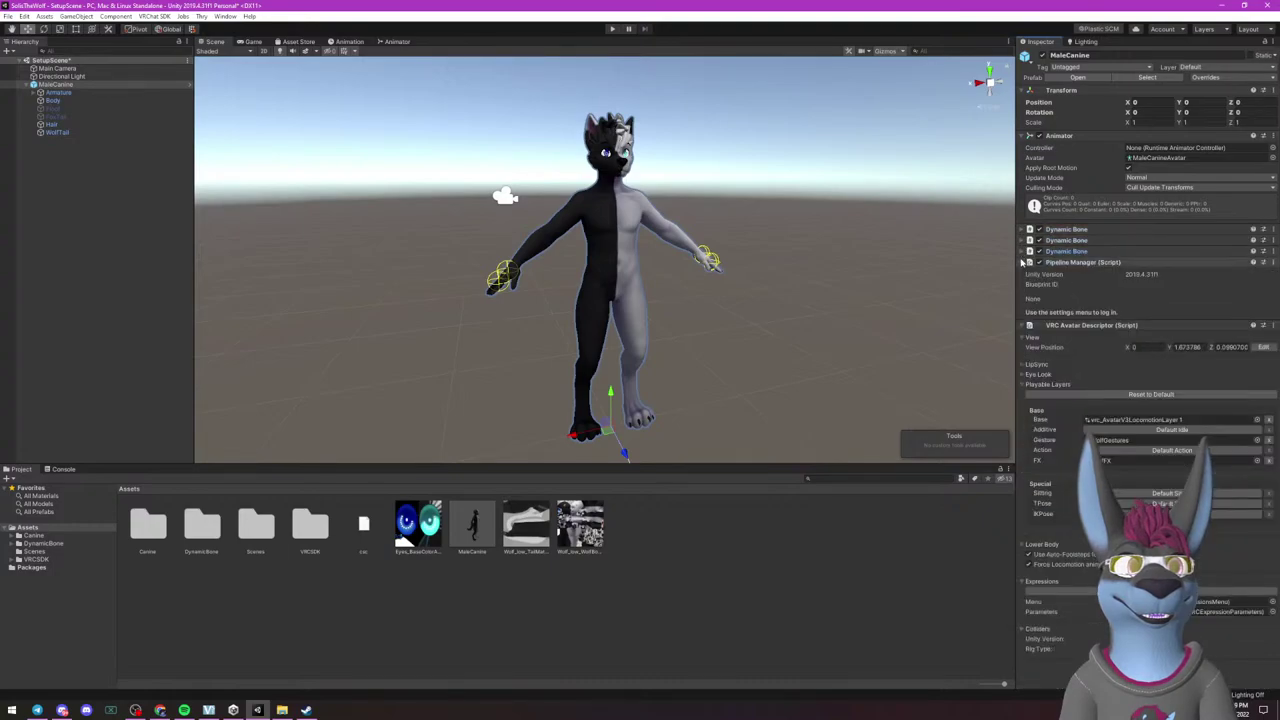
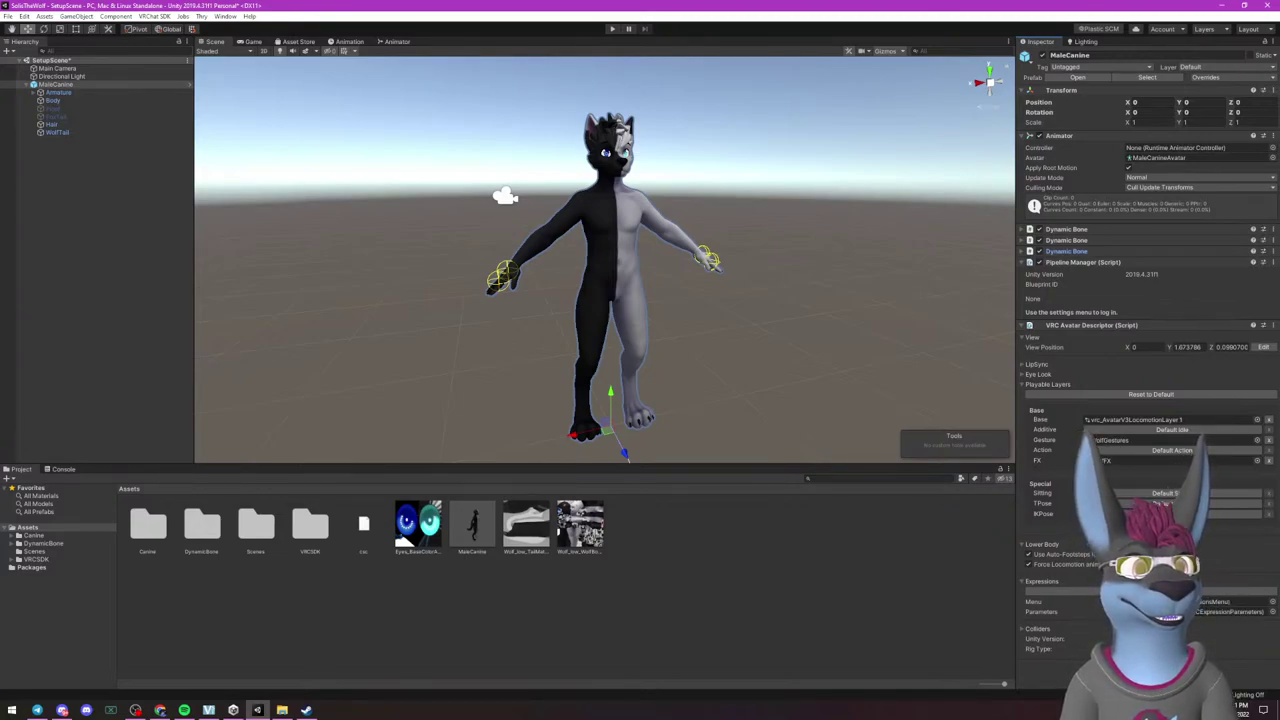
Try to remove the Pipeline Manager script component from the MaleCanine avatar.
key(alt+Tab)
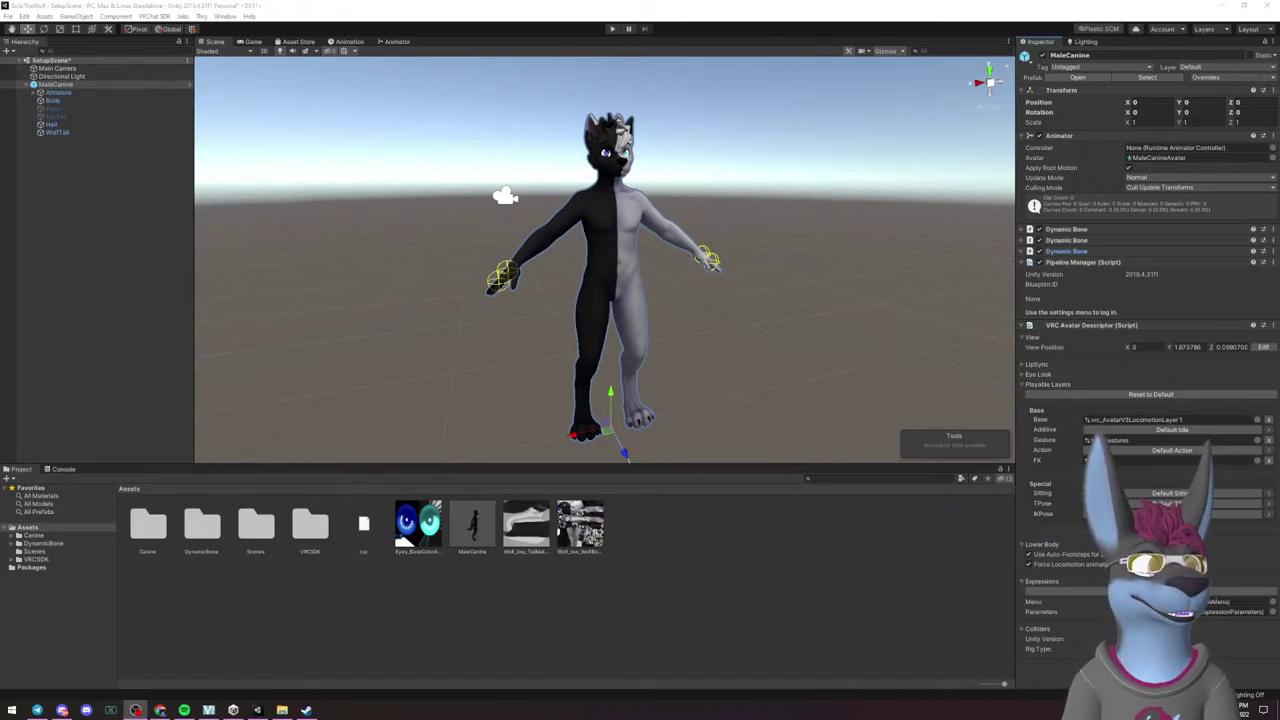
click(889, 586)
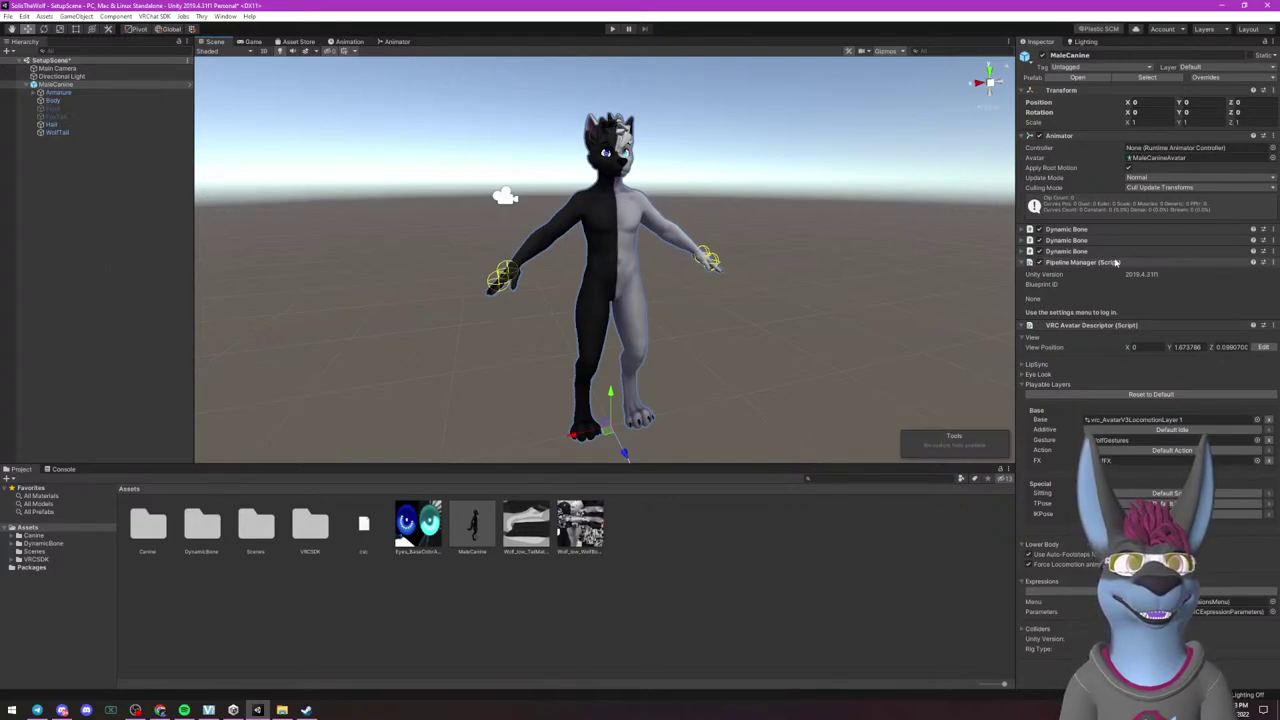
right_click(1113, 262)
click(1155, 277)
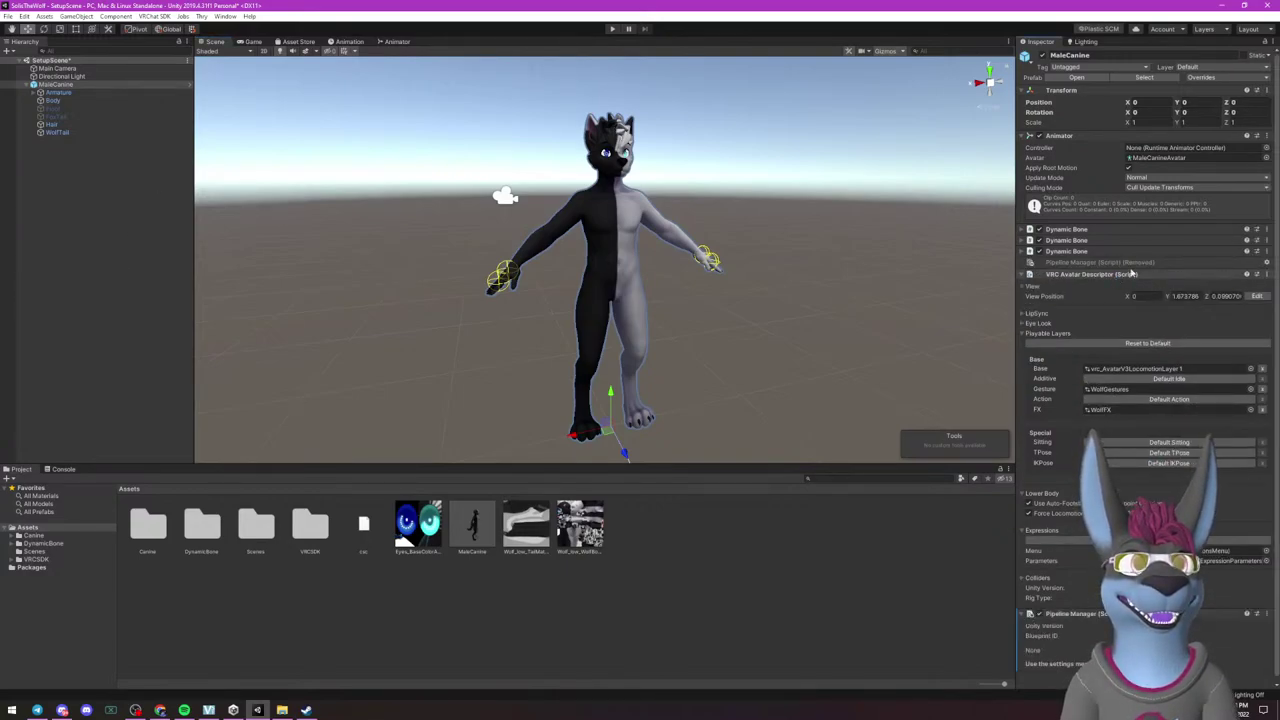
Revert the removed Pipeline Manager component on the MaleCanine avatar and unpack its prefab.
right_click(1120, 263)
click(1160, 271)
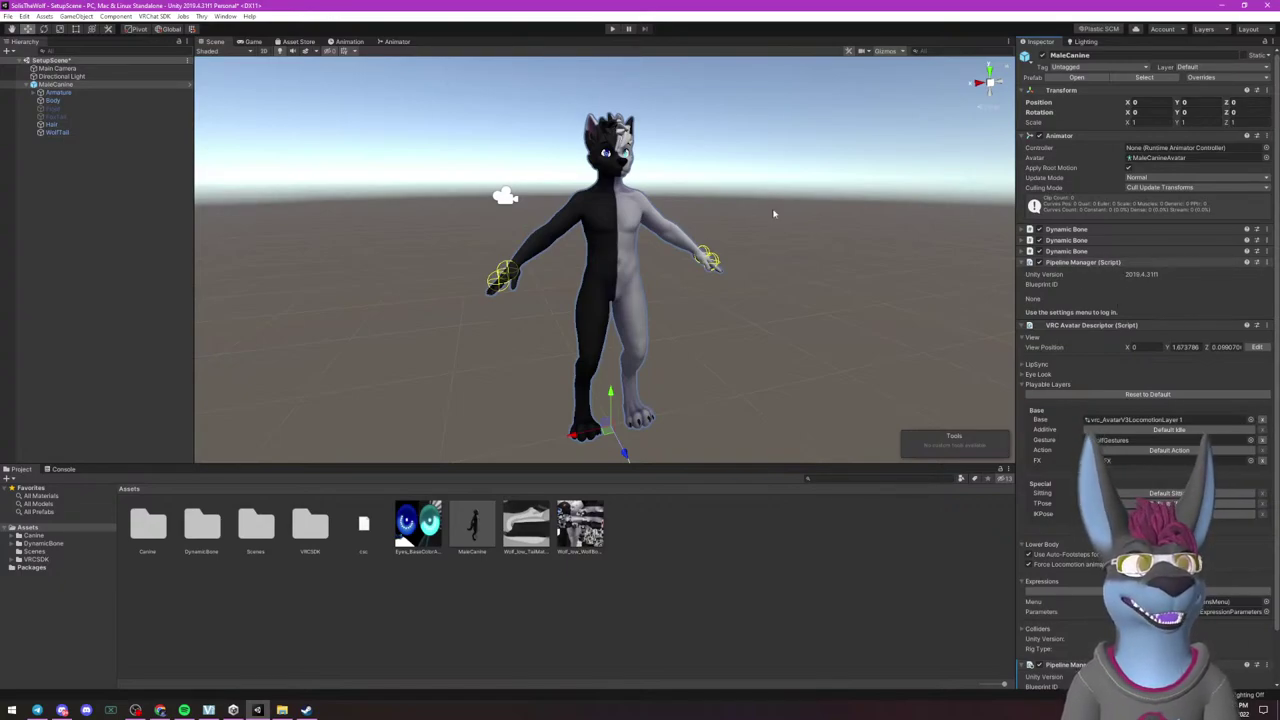
right_click(55, 85)
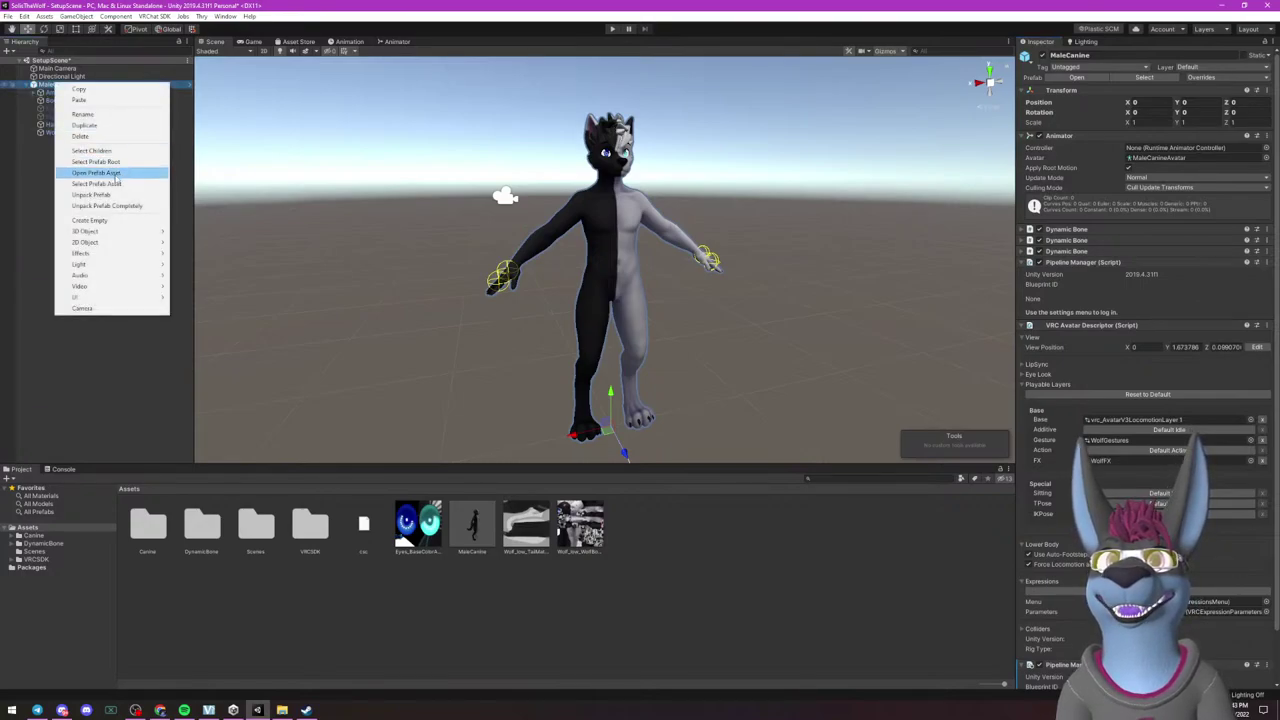
click(88, 195)
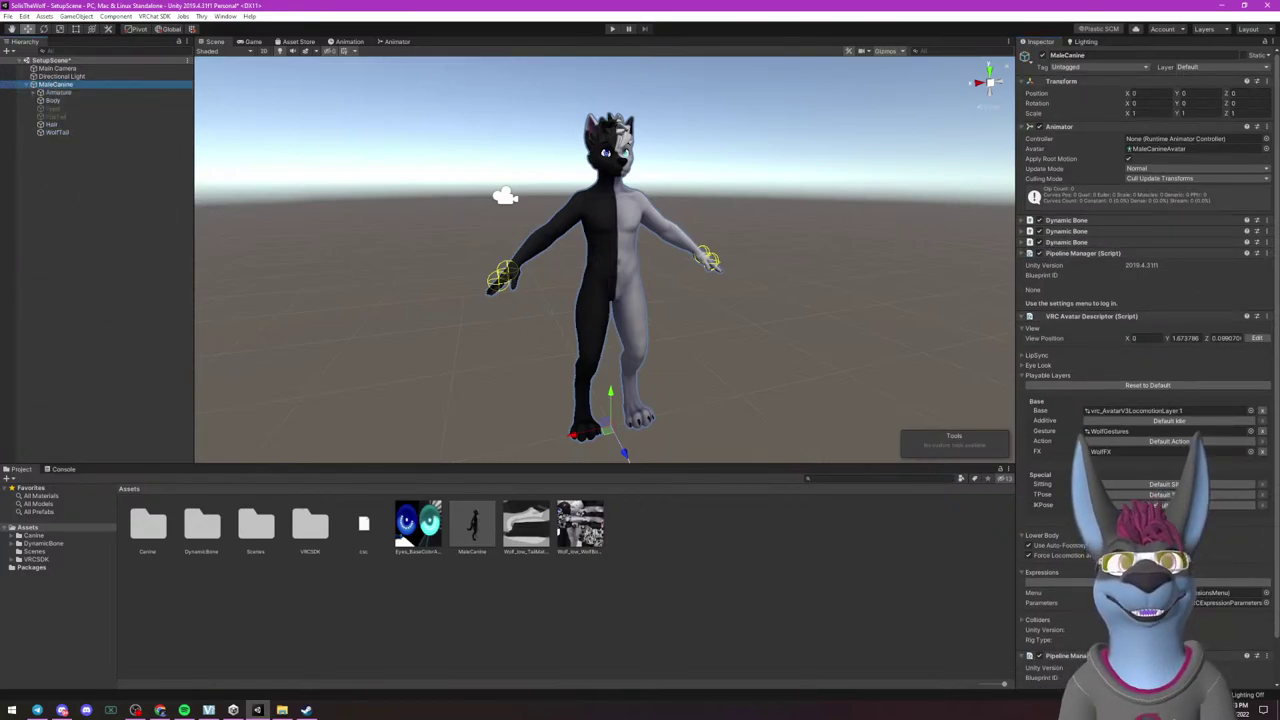
Remove the upper Pipeline Manager script and the VRC Avatar Descriptor from the MaleCanine avatar.
right_click(1105, 254)
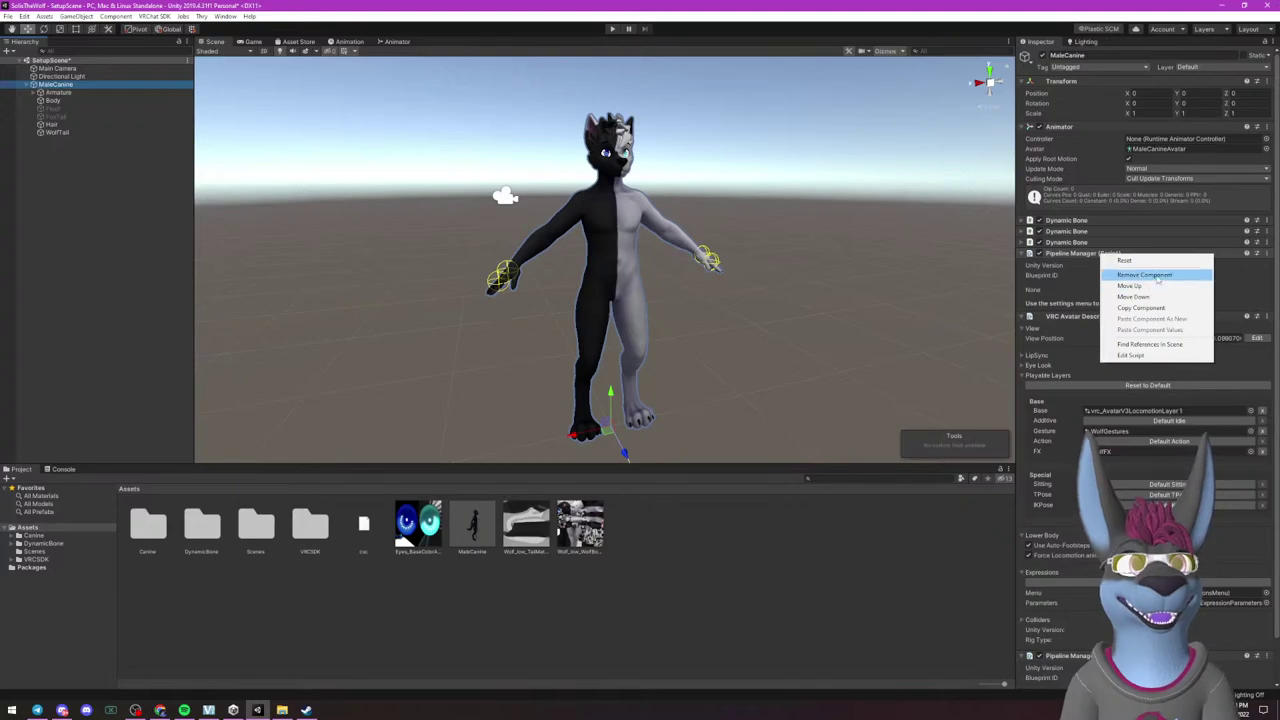
click(1140, 274)
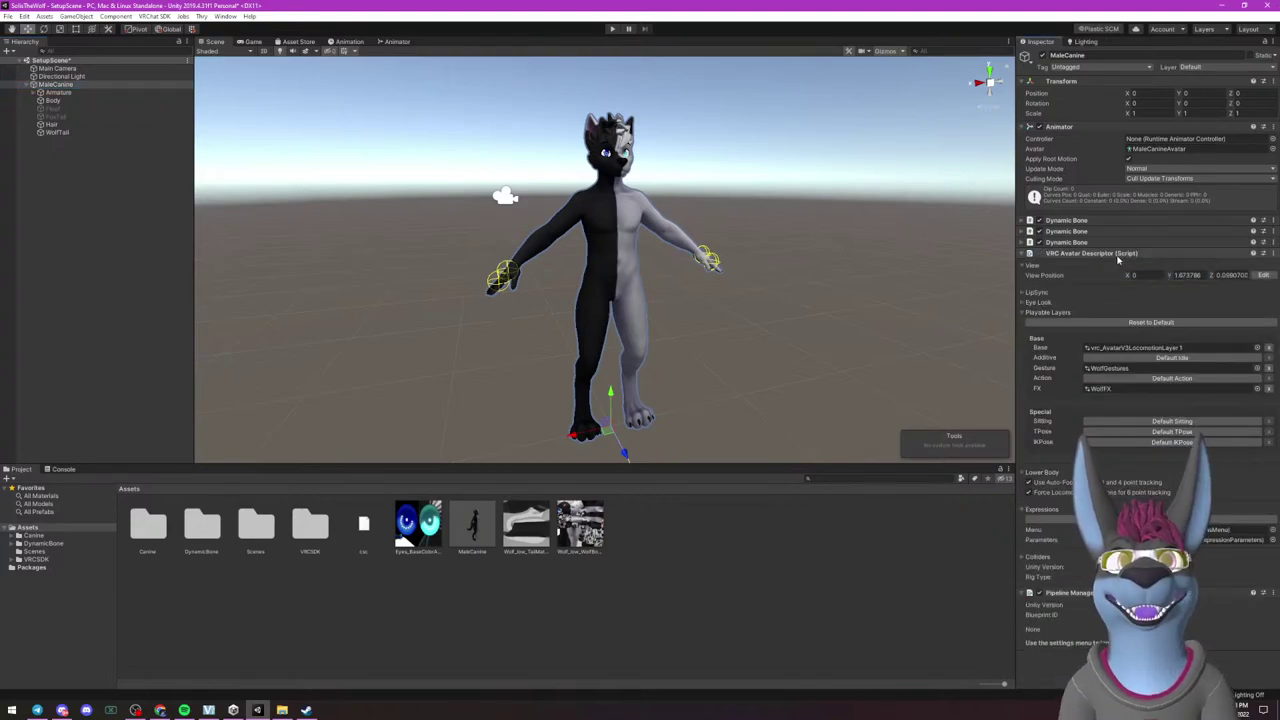
right_click(1113, 257)
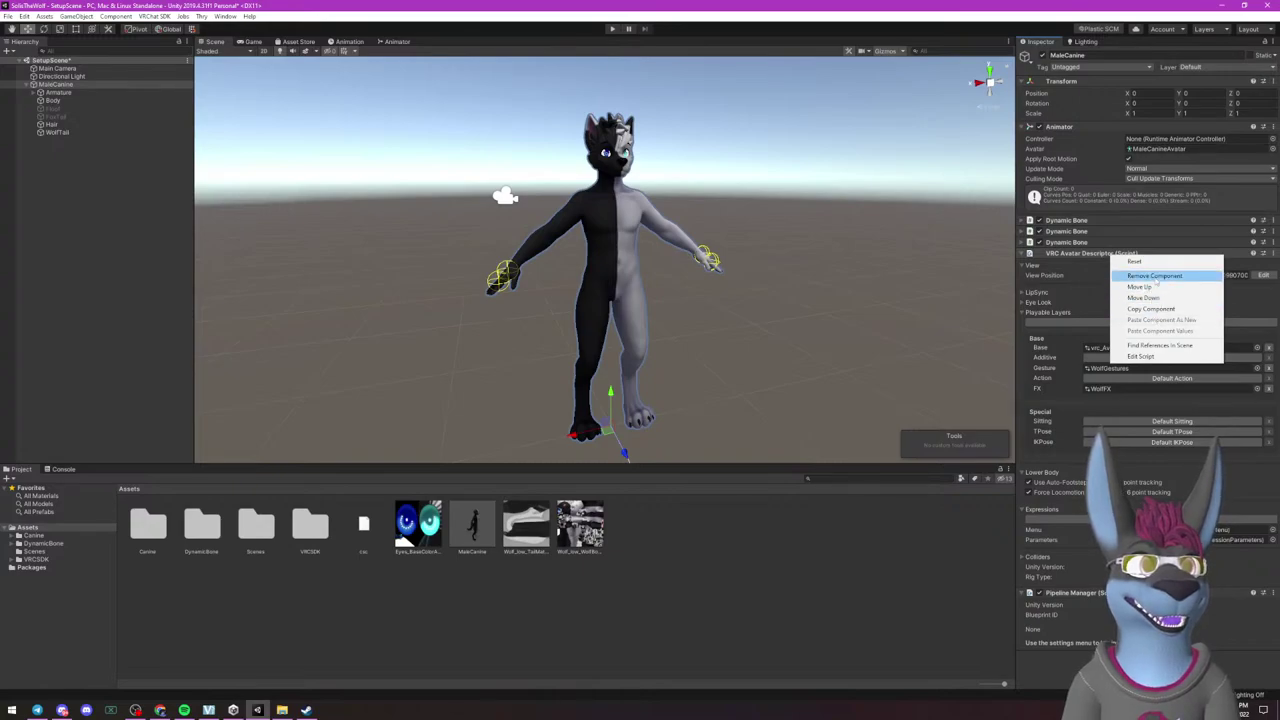
click(1145, 276)
Remove the remaining Pipeline Manager script from the MaleCanine avatar.
right_click(1080, 254)
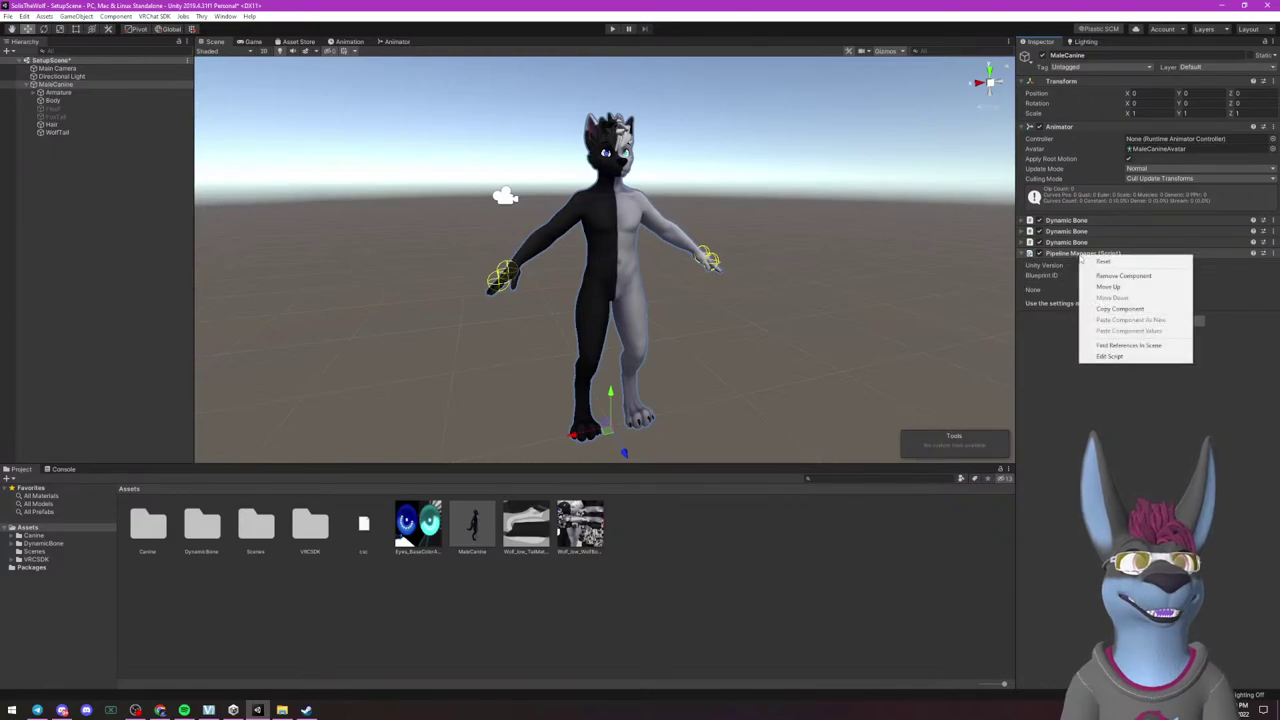
click(1120, 310)
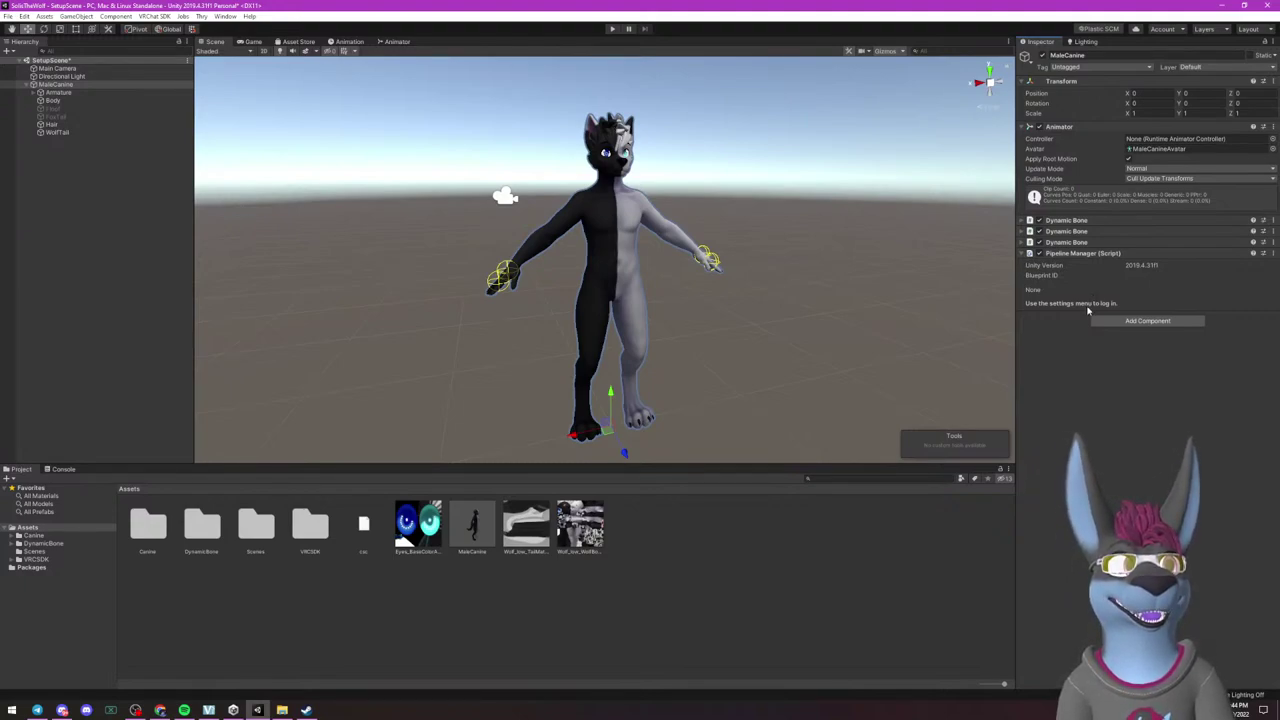
right_click(1086, 257)
click(1074, 266)
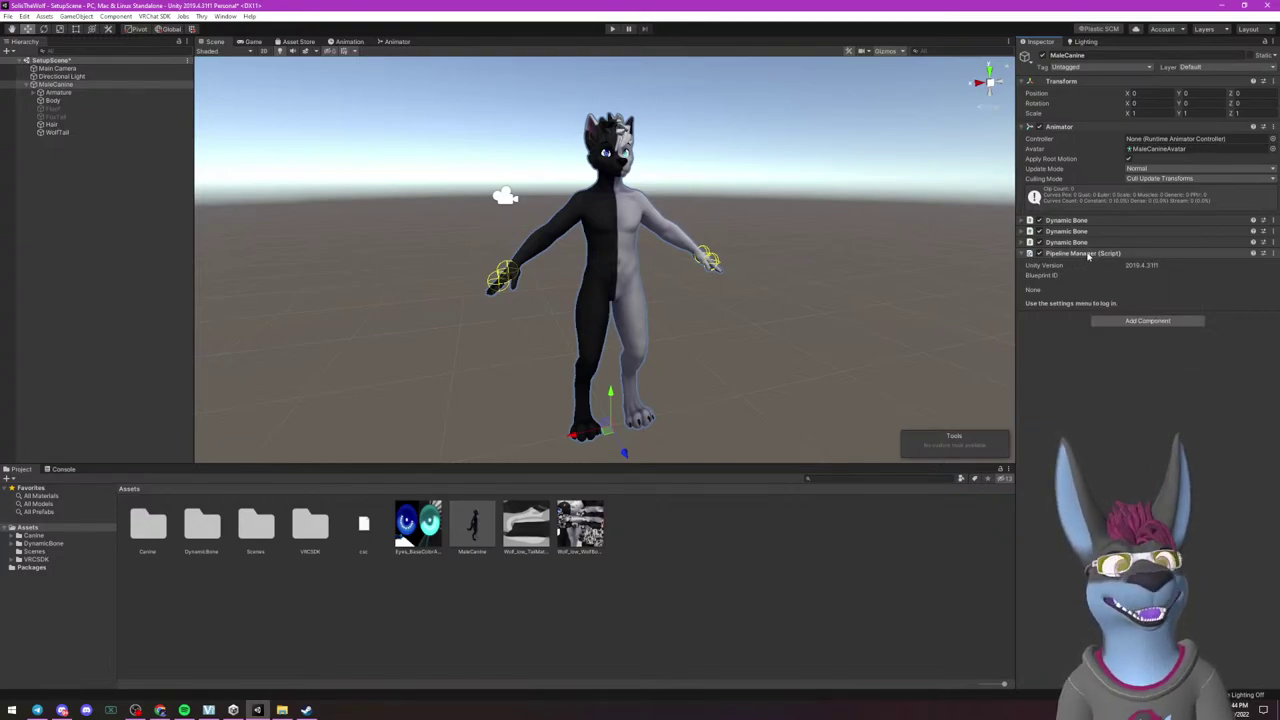
right_click(1086, 257)
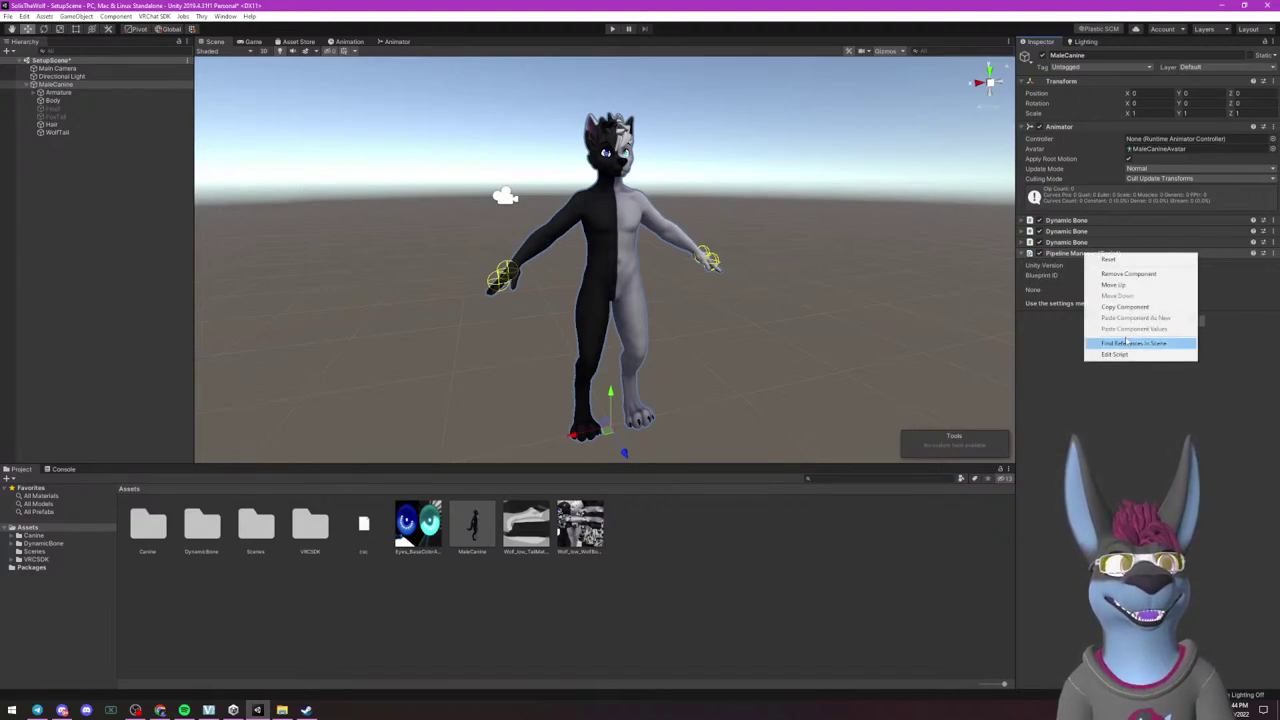
click(1130, 273)
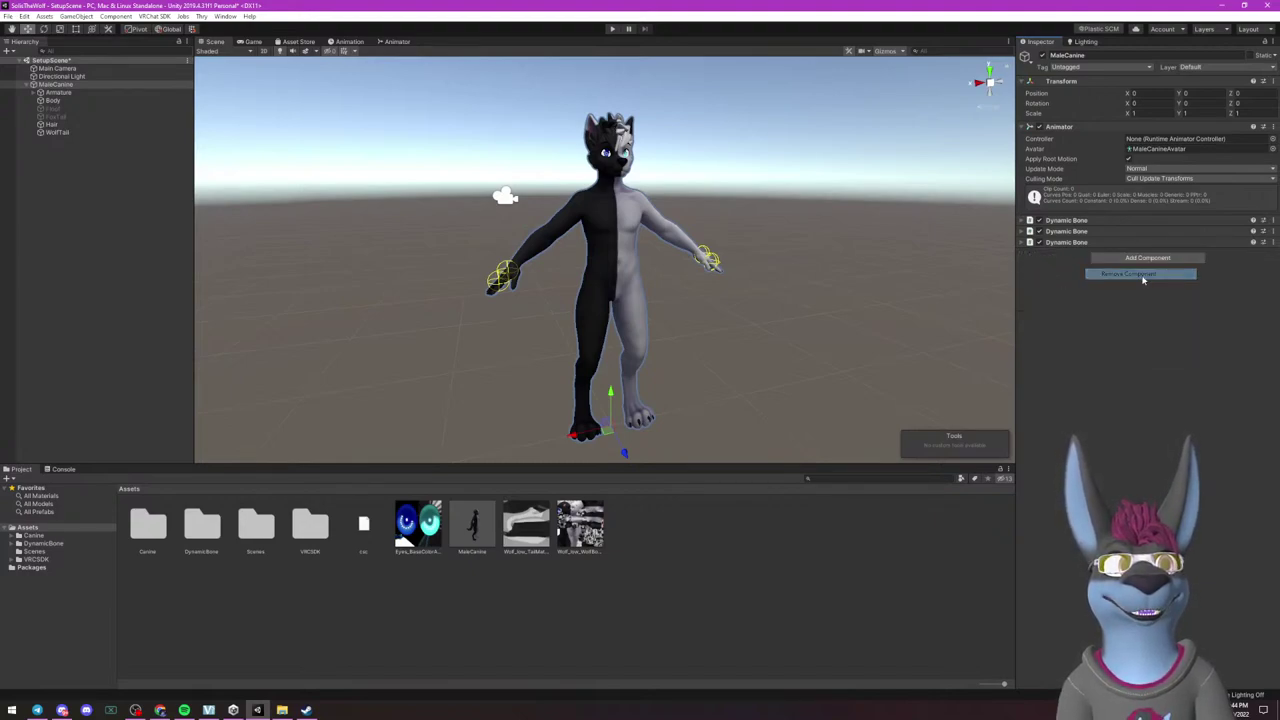
Save the cleaned MaleCanine avatar as a new prefab in the Assets folder and reselect it in the scene.
click(725, 317)
click(601, 240)
click(677, 260)
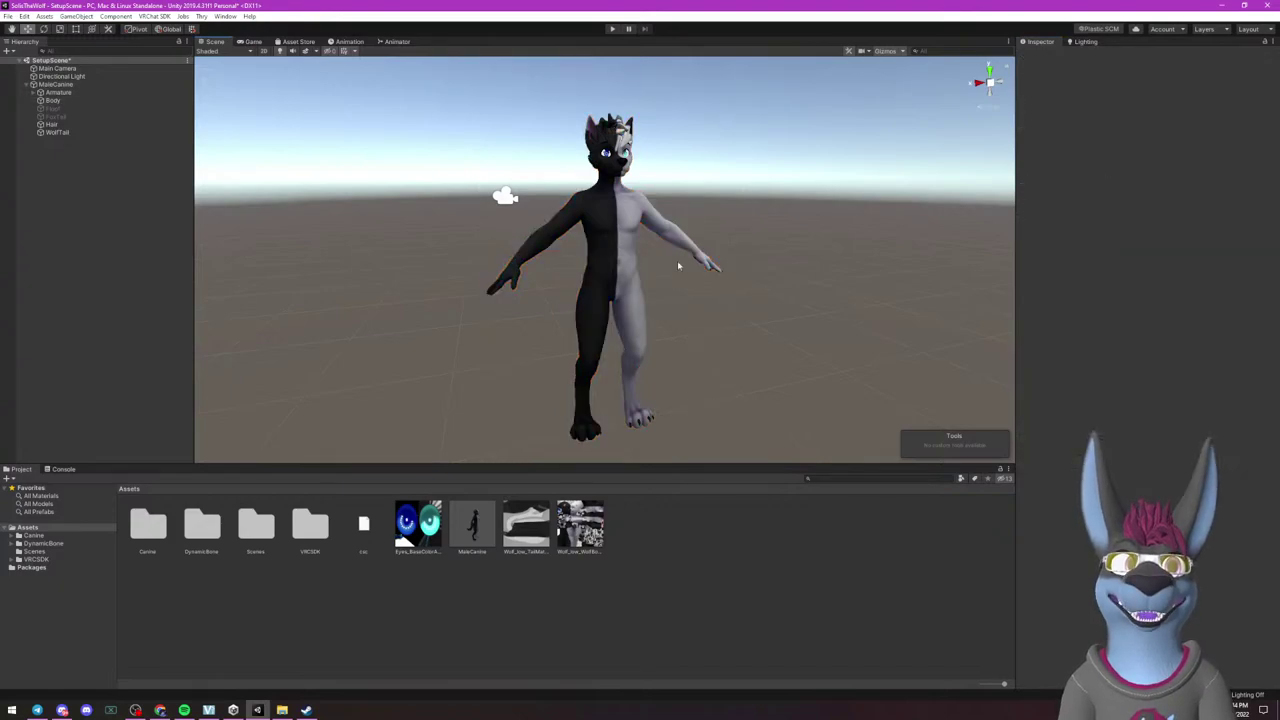
click(97, 85)
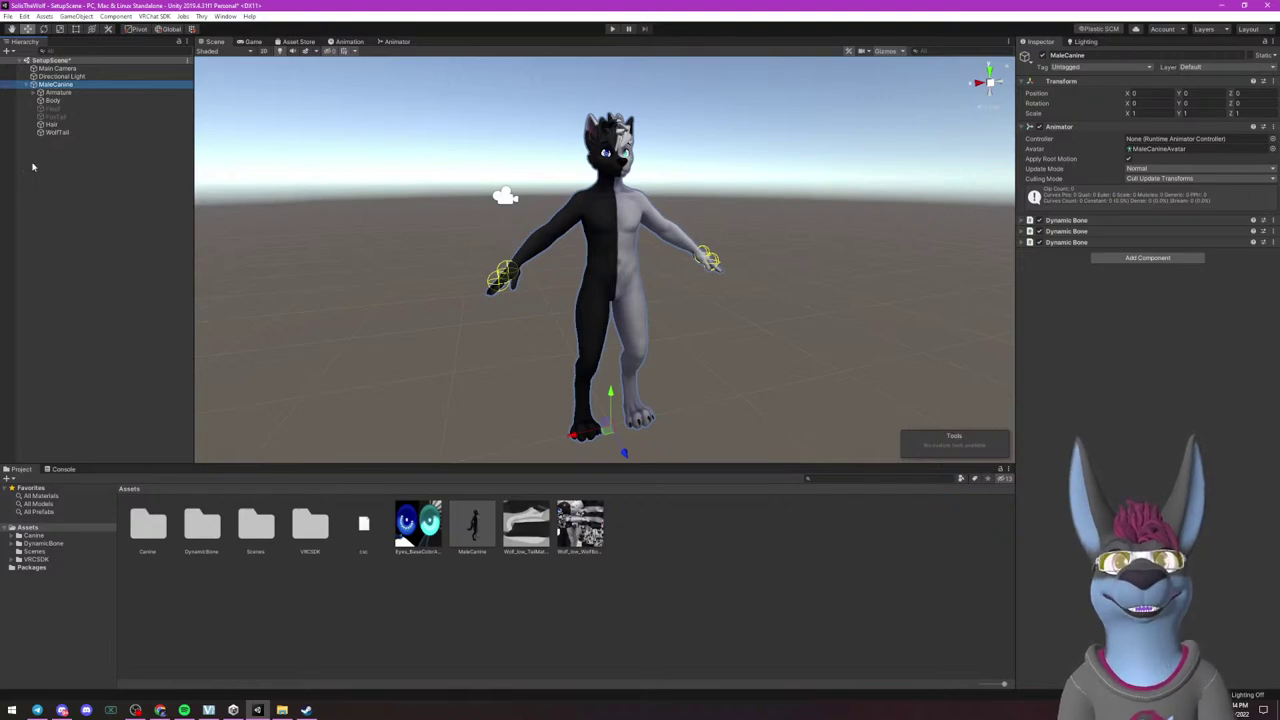
drag(66, 86, 655, 565)
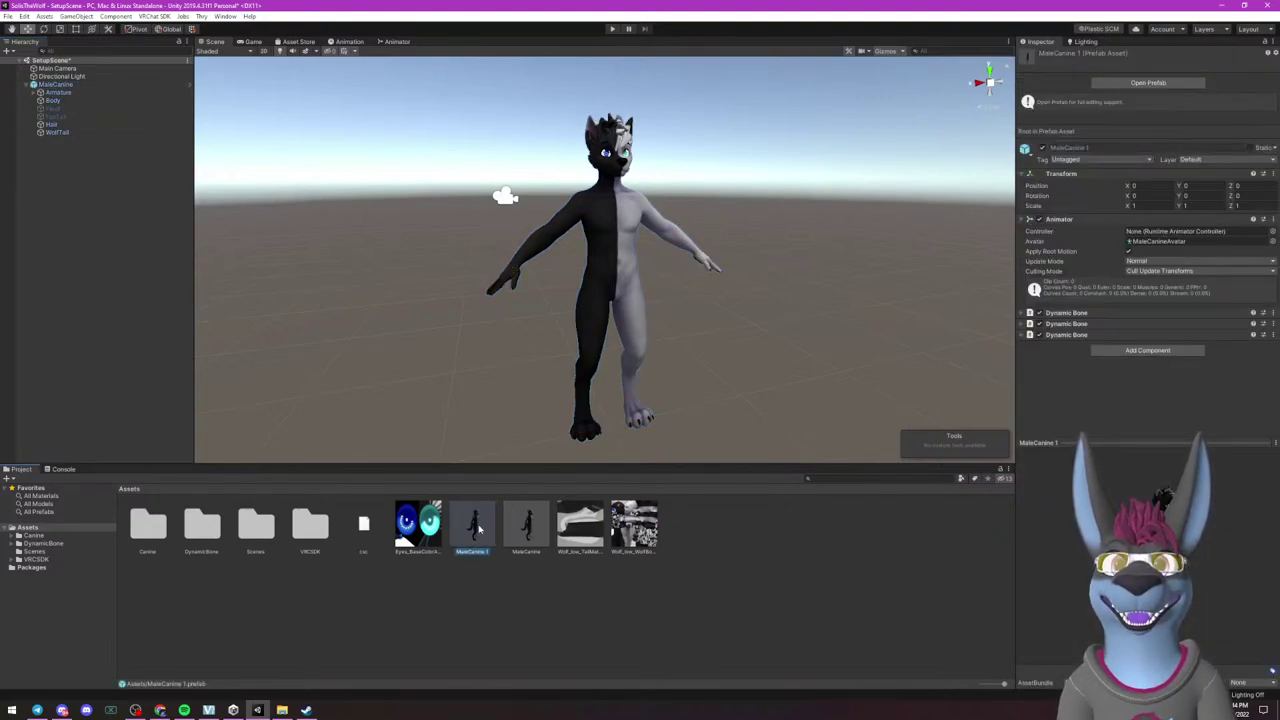
click(55, 84)
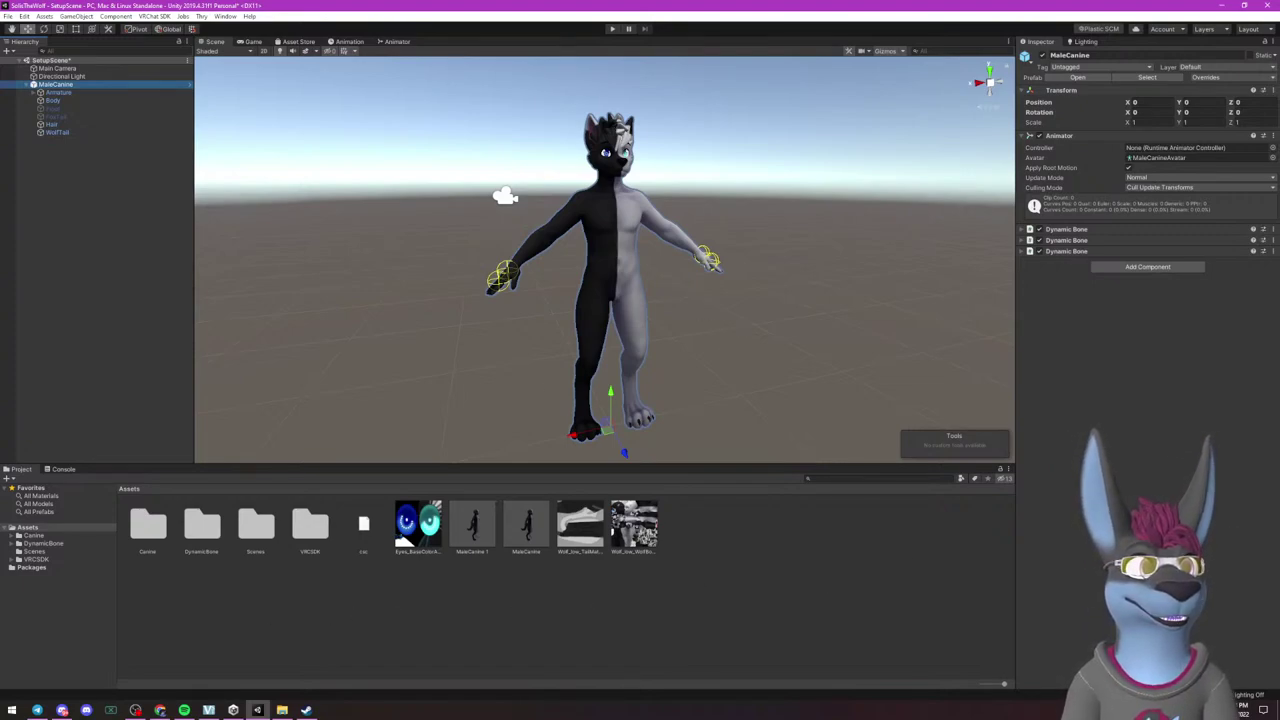
Import the complete ChilloutVR CCK v3.4 RELEASE package into the Unity project.
key(alt+Tab)
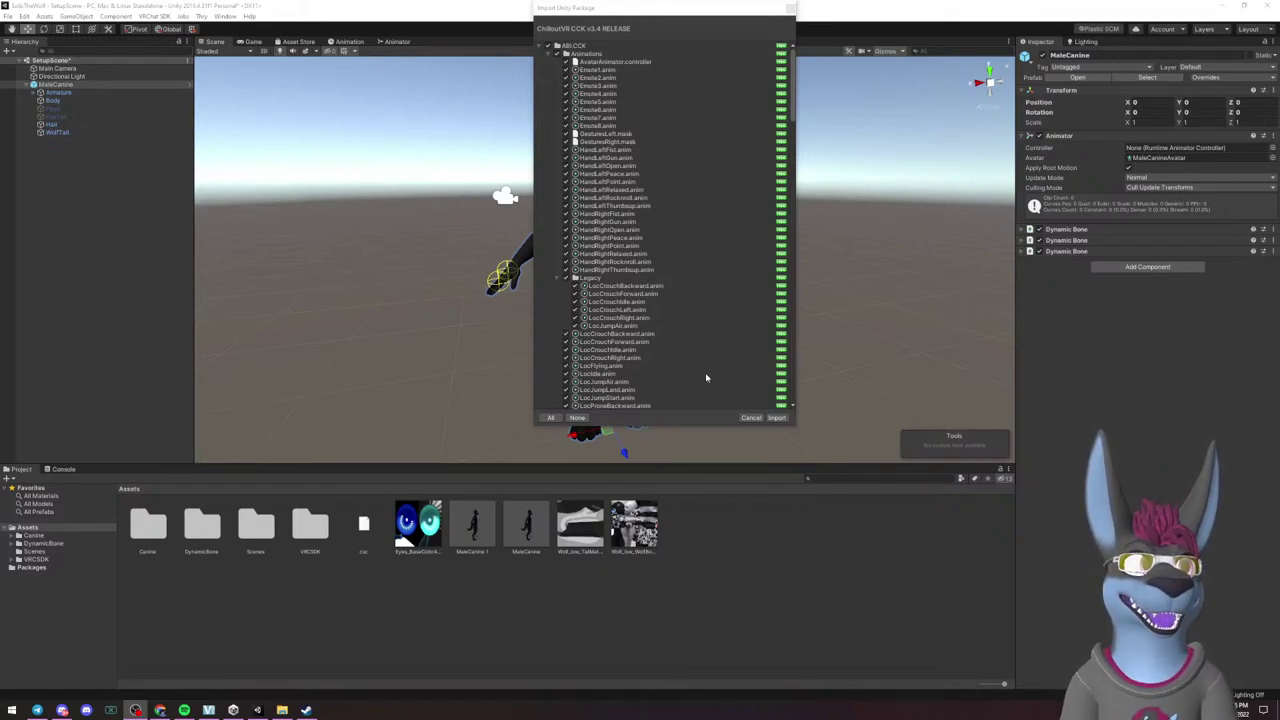
click(776, 417)
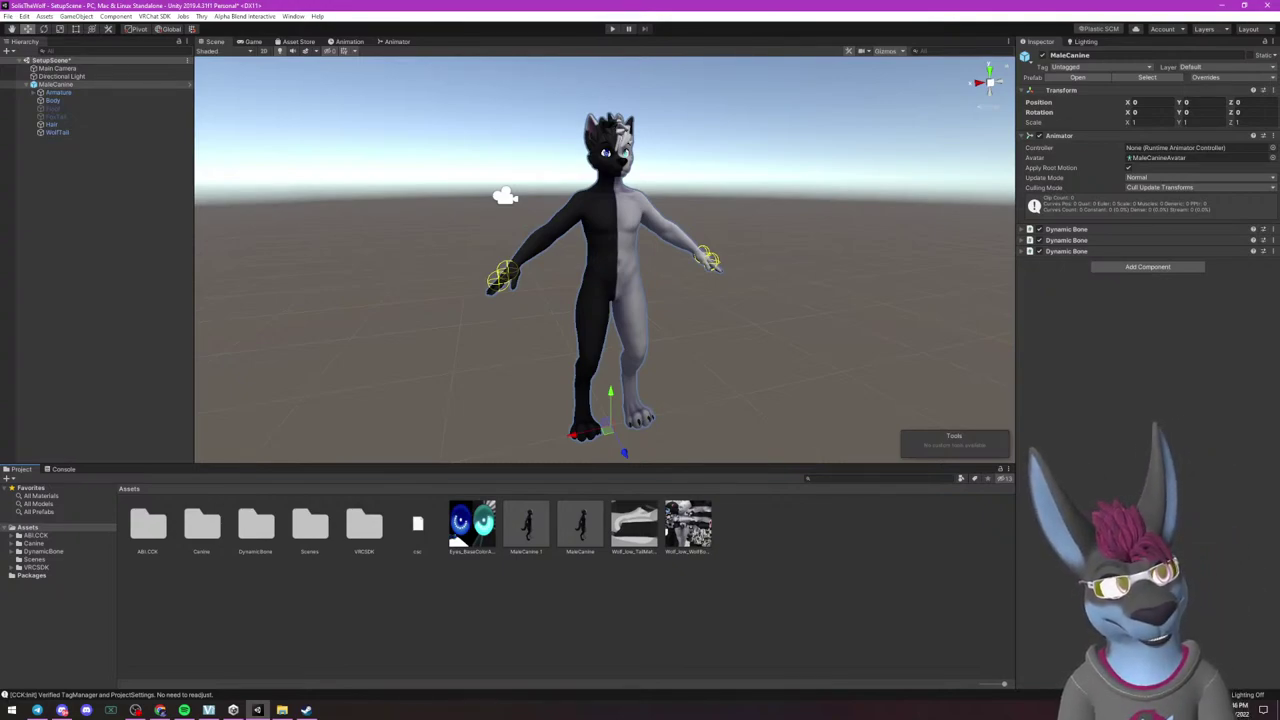
Switch to Chrome, check the stream analytics and chat in YouTube Studio, and leave the browser.
key(alt+Tab)
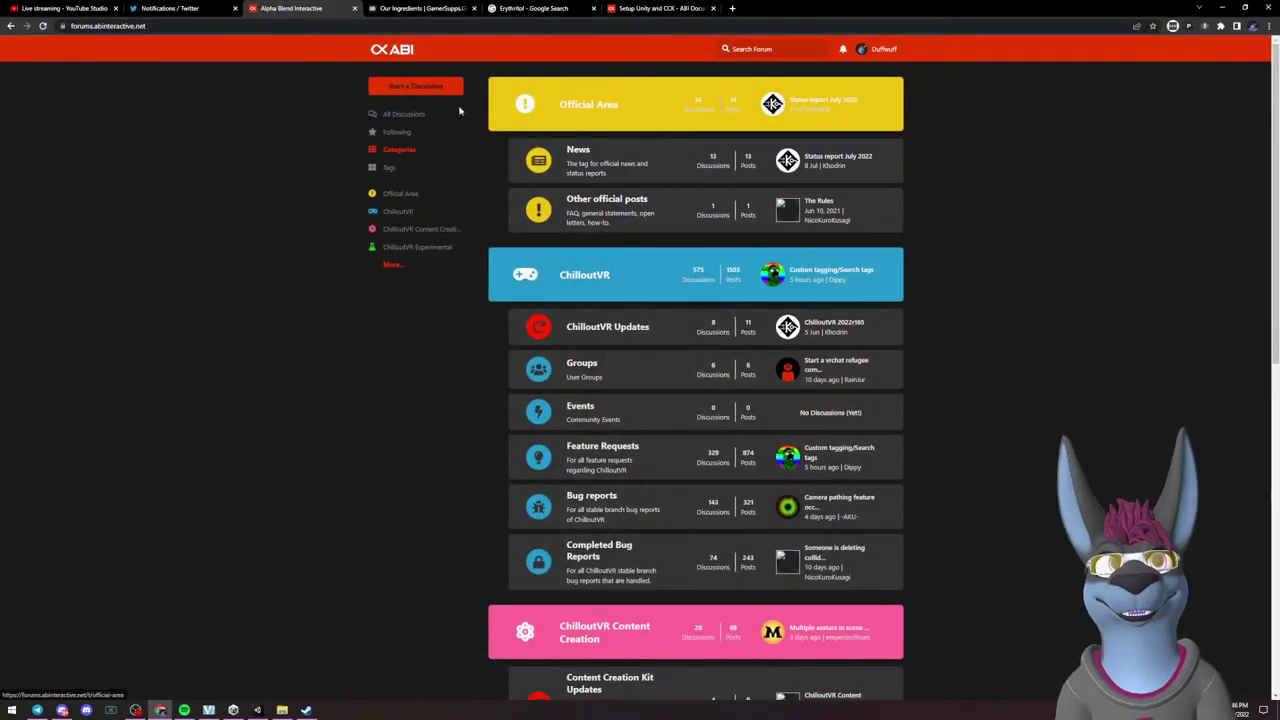
click(92, 6)
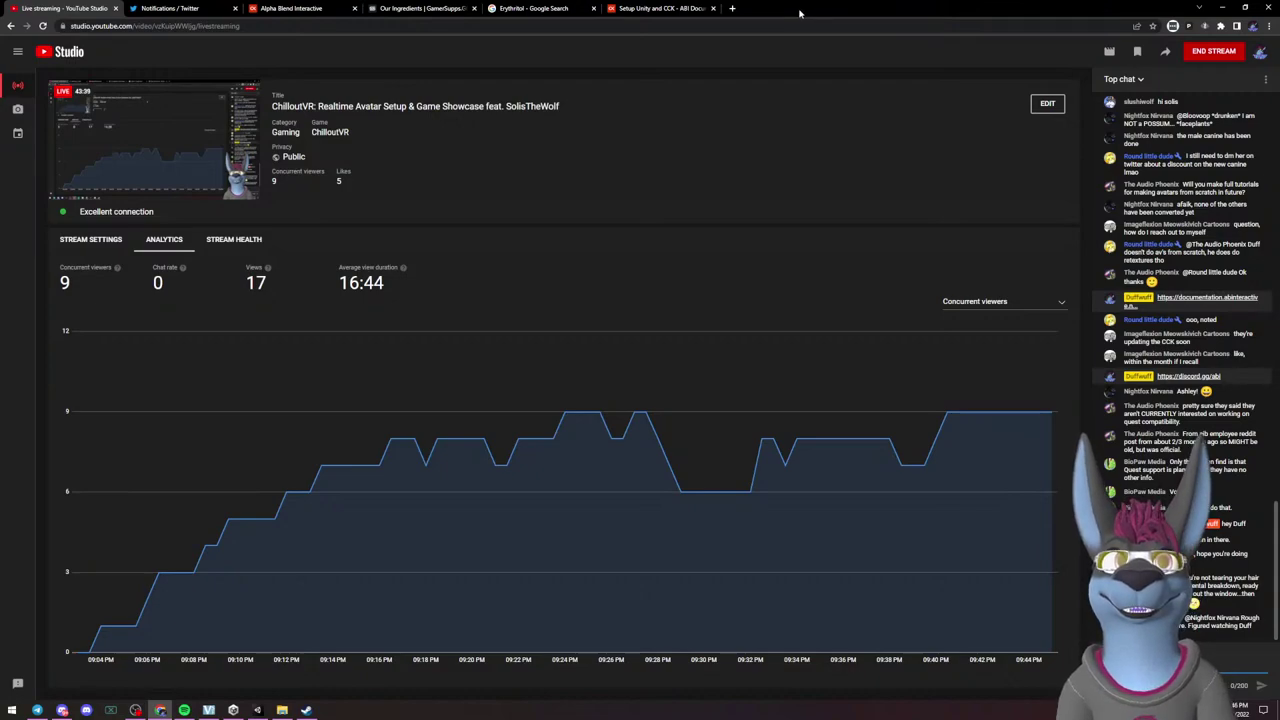
key(alt+Tab)
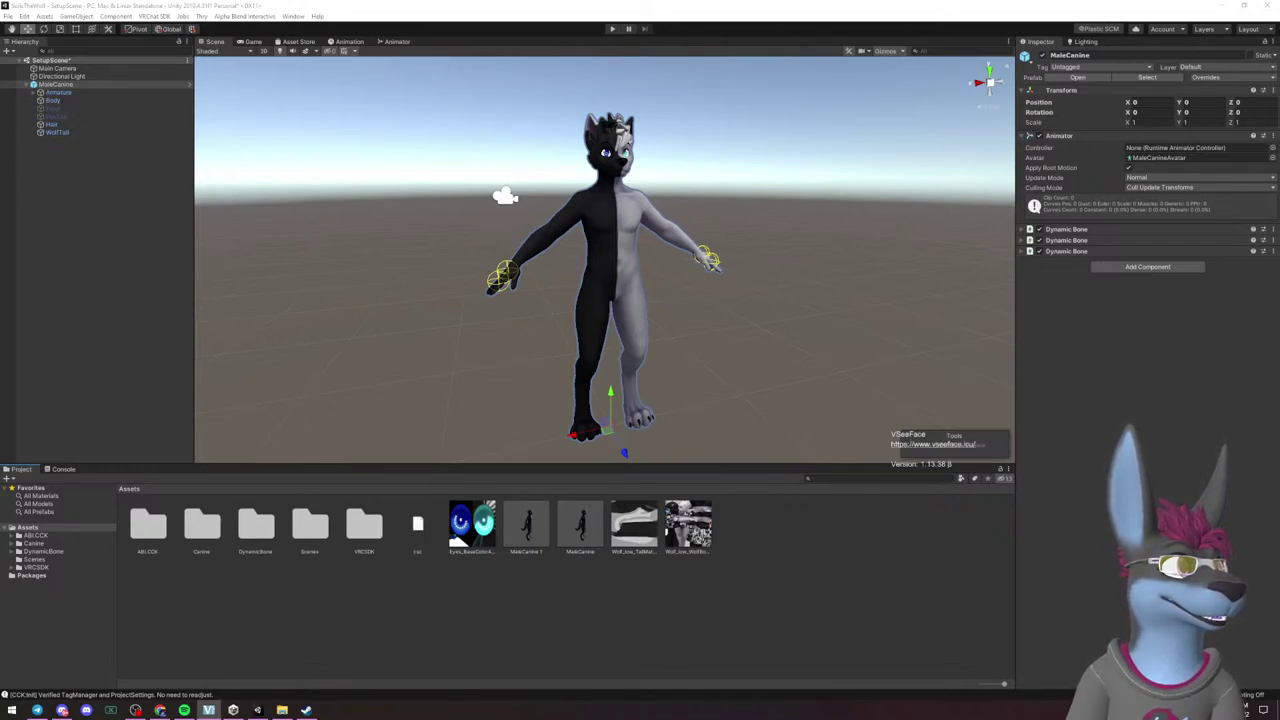
Open VSeeFace's general settings, look through the tracking options and close them.
mouse_move(1119, 482)
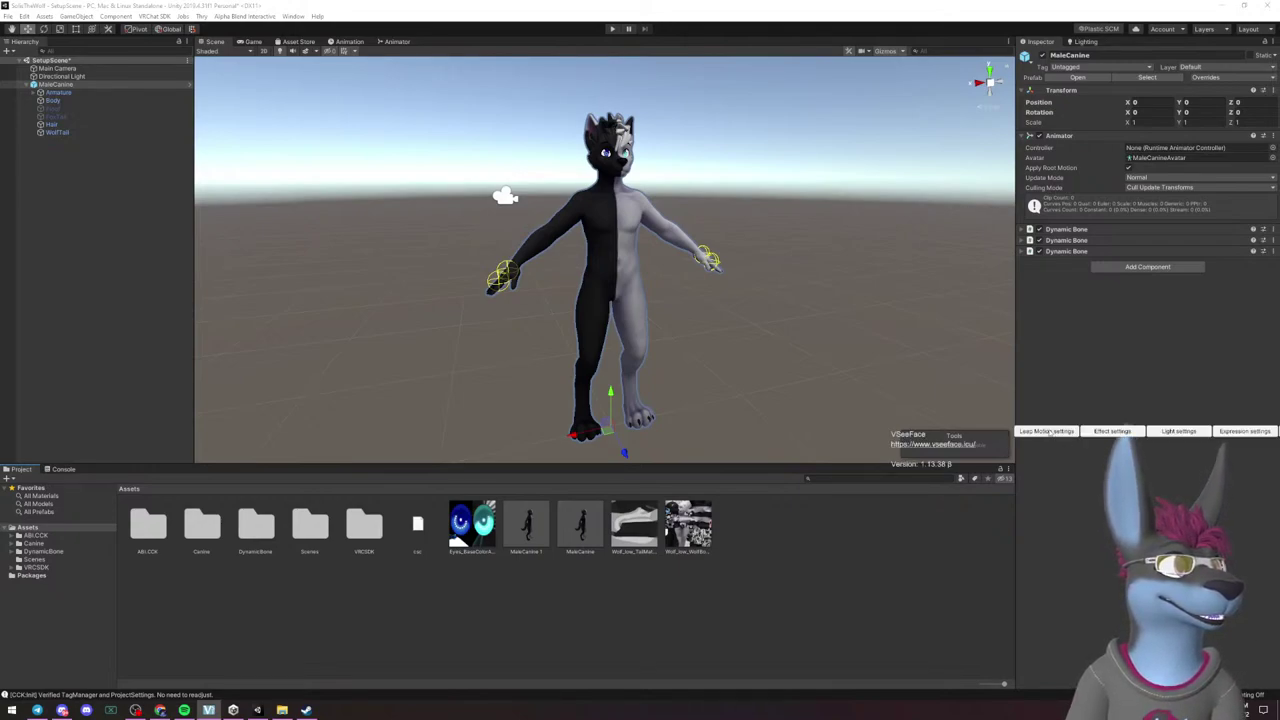
click(995, 431)
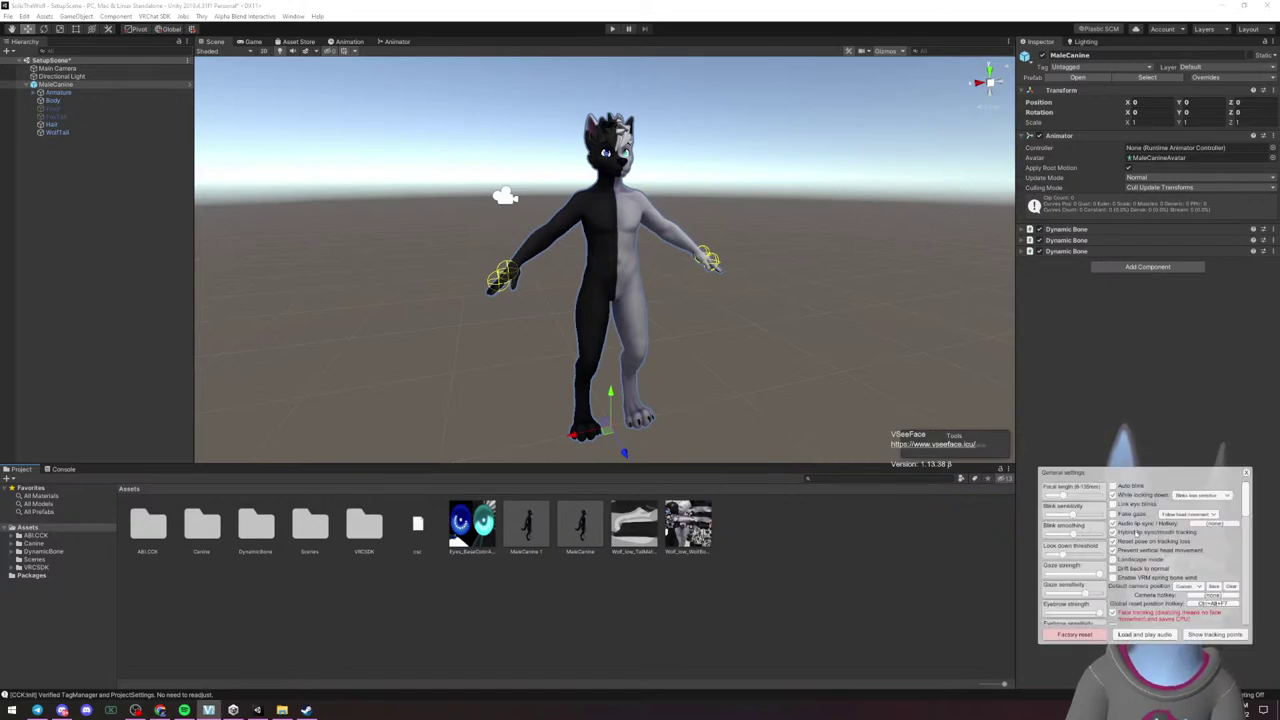
click(1246, 472)
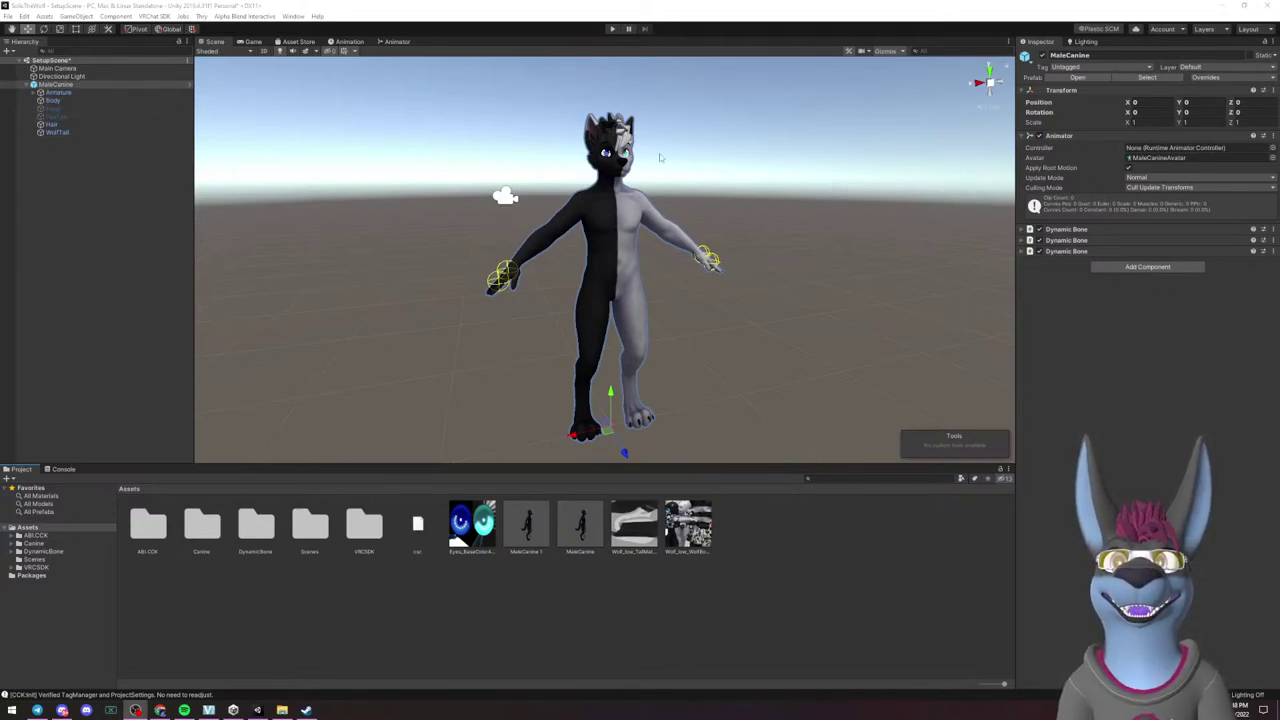
Return to Unity and add a CVR Avatar component to the MaleCanine avatar.
mouse_move(661, 255)
alt+mouse_down()
mouse_move(660, 240)
mouse_move(661, 280)
mouse_move(668, 272)
alt+mouse_up()
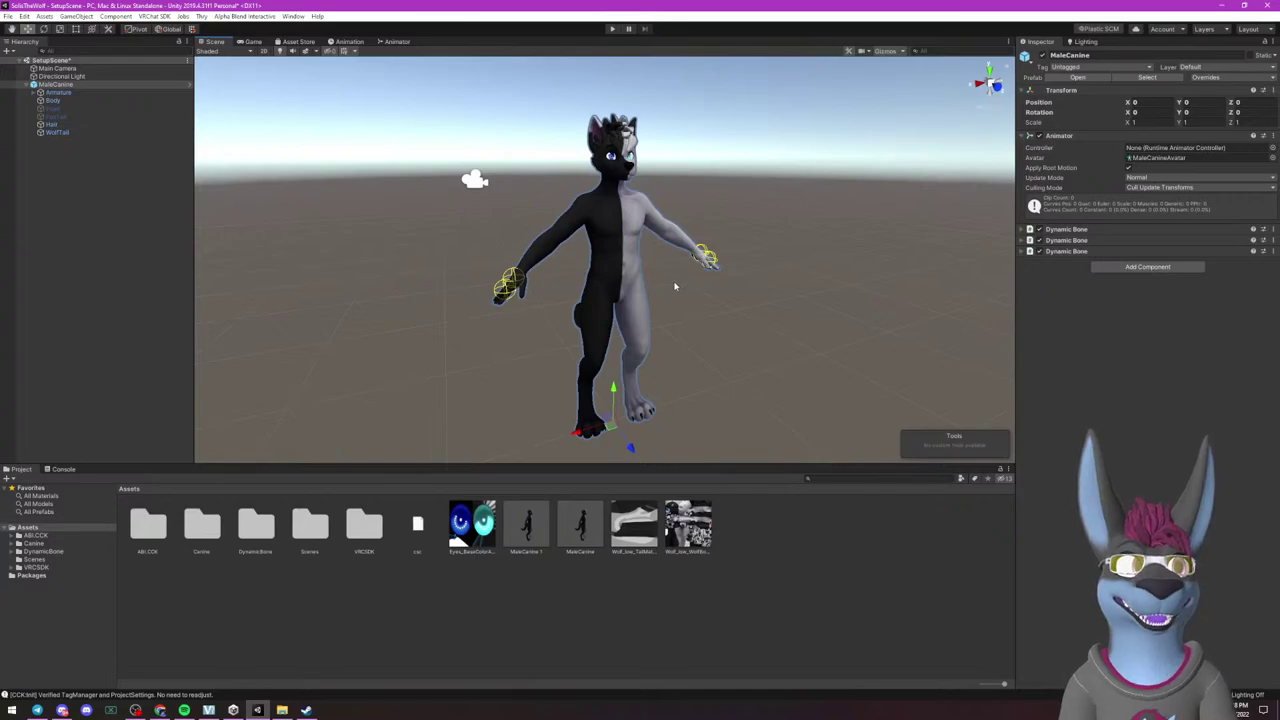
click(625, 244)
click(712, 290)
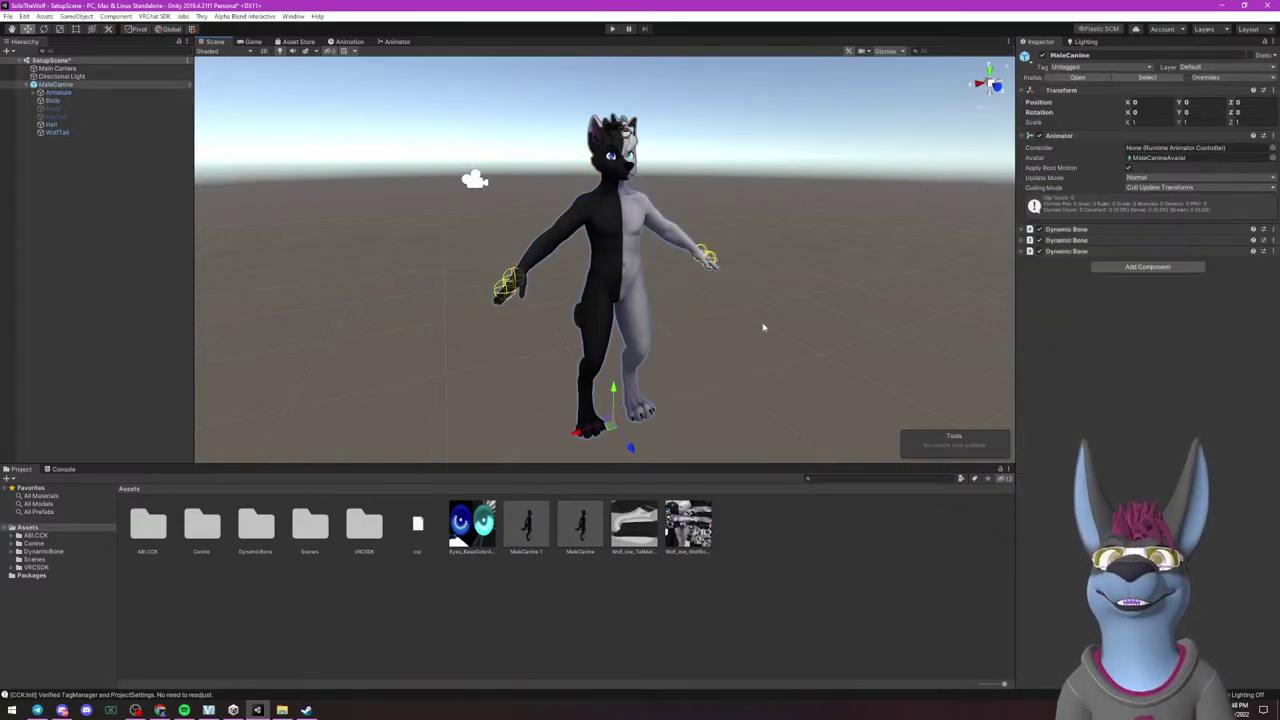
click(1147, 267)
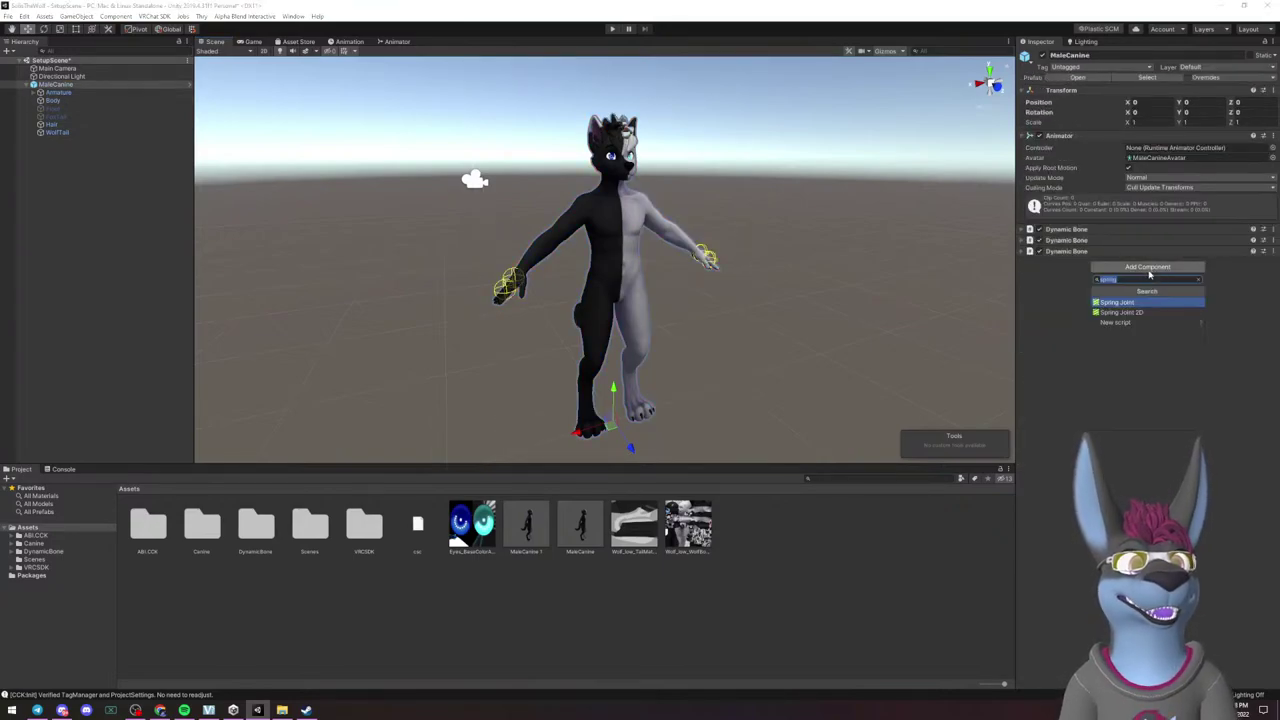
key(BackSpace)
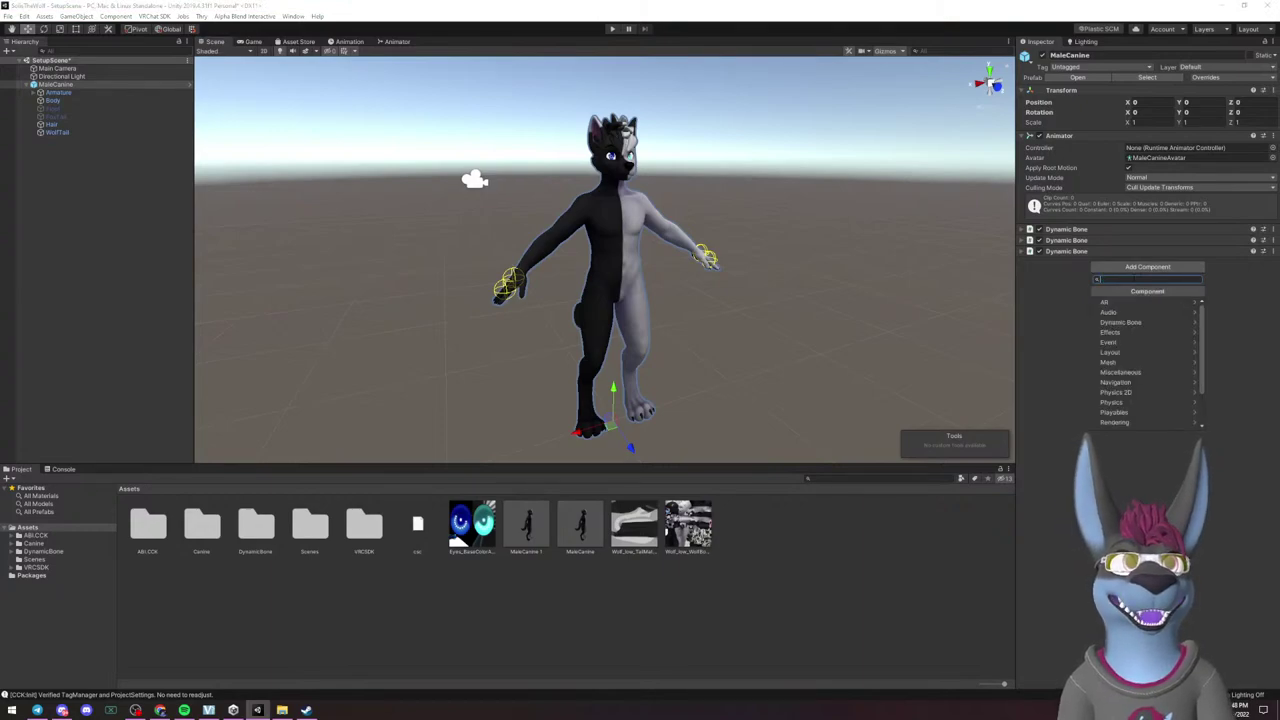
text(cvr avatar)
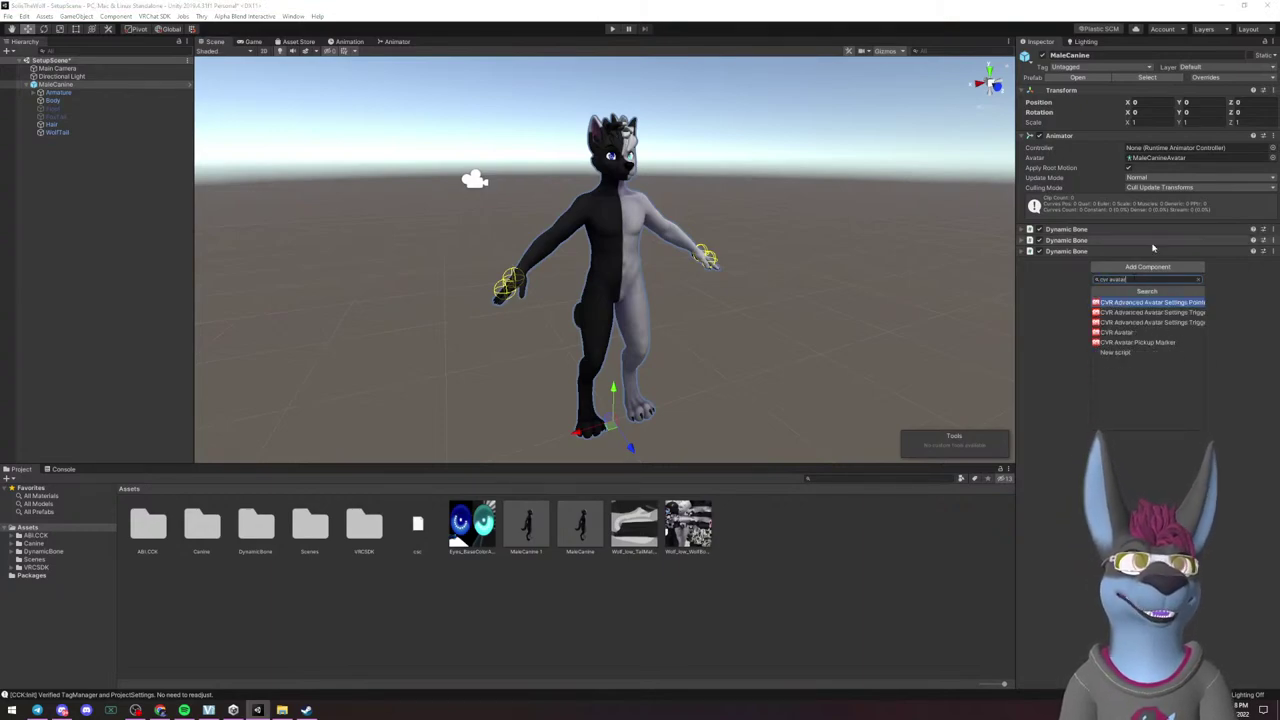
click(1128, 332)
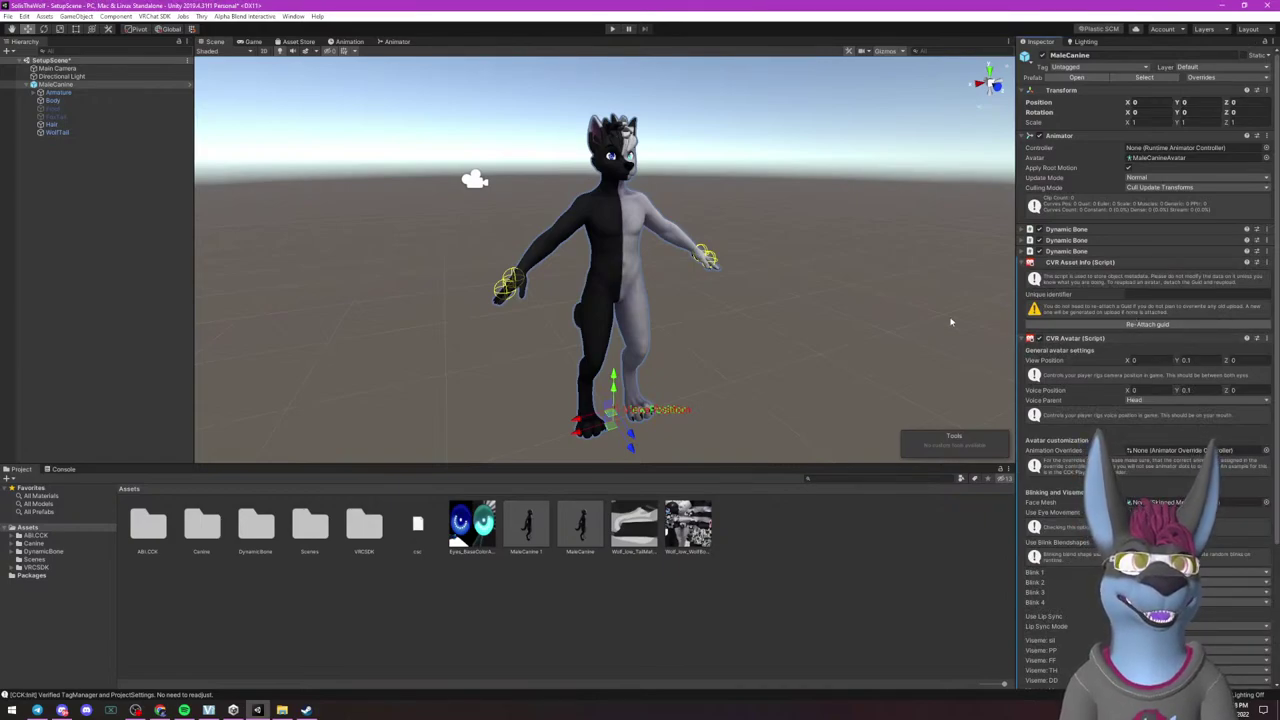
Move the CVR Asset Info script below the CVR Avatar script on the MaleCanine avatar.
alt+drag(762, 380, 783, 320)
right_click(1081, 264)
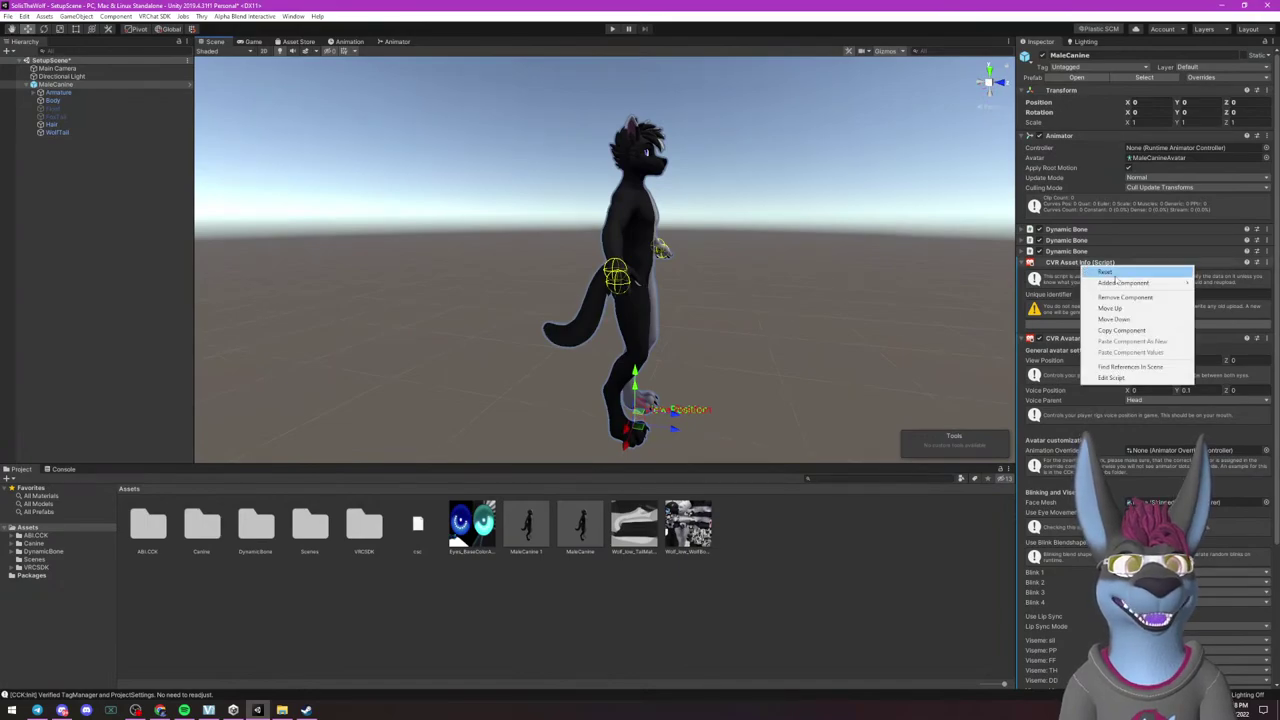
click(1118, 320)
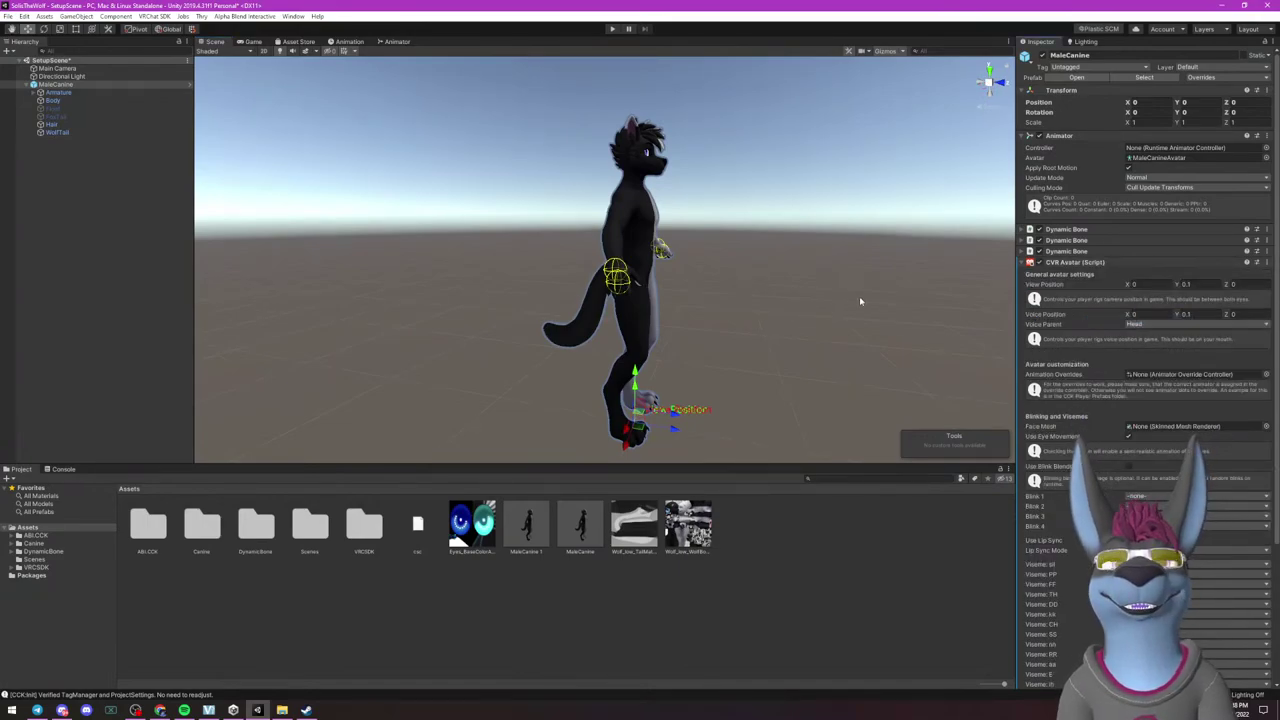
Place the voice position at the mouth, about Y 1.57, Z 0.15, and the view position at the eyes, about Y 1.66, Z 0.09.
alt+drag(675, 339, 590, 341)
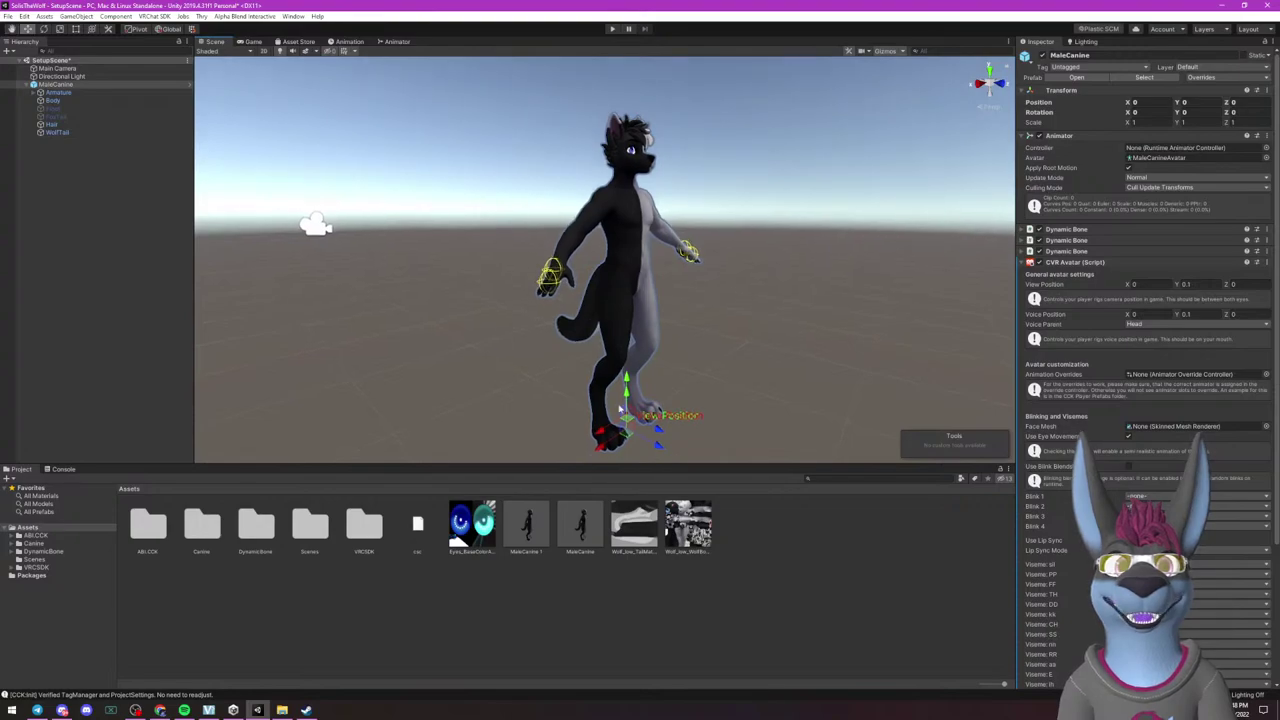
alt+drag(628, 412, 754, 411)
drag(646, 436, 675, 156)
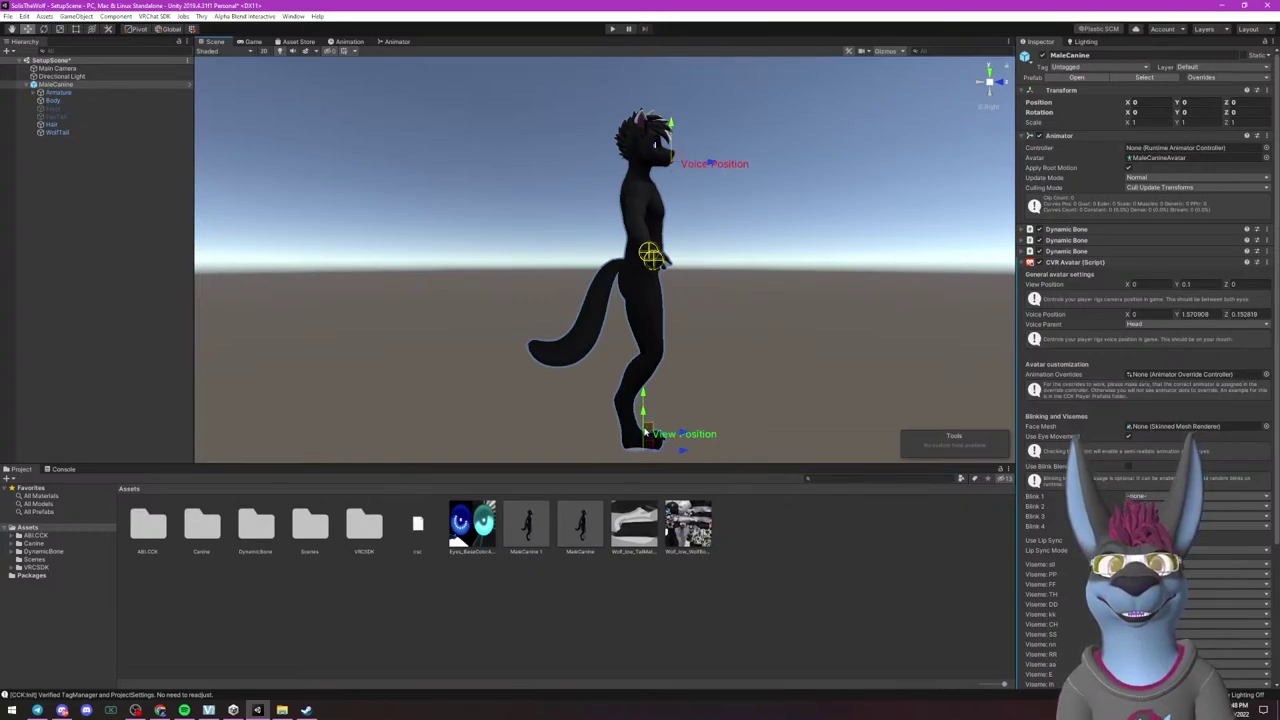
drag(655, 429, 662, 143)
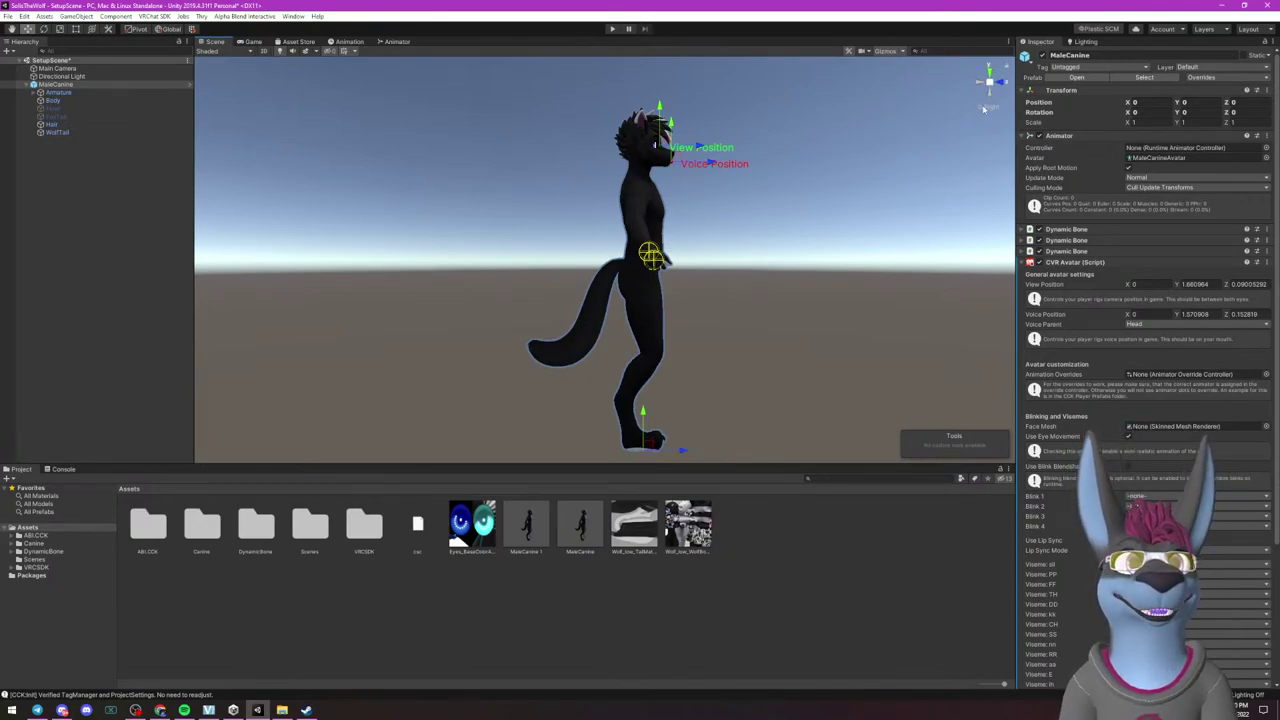
alt+drag(640, 230, 505, 227)
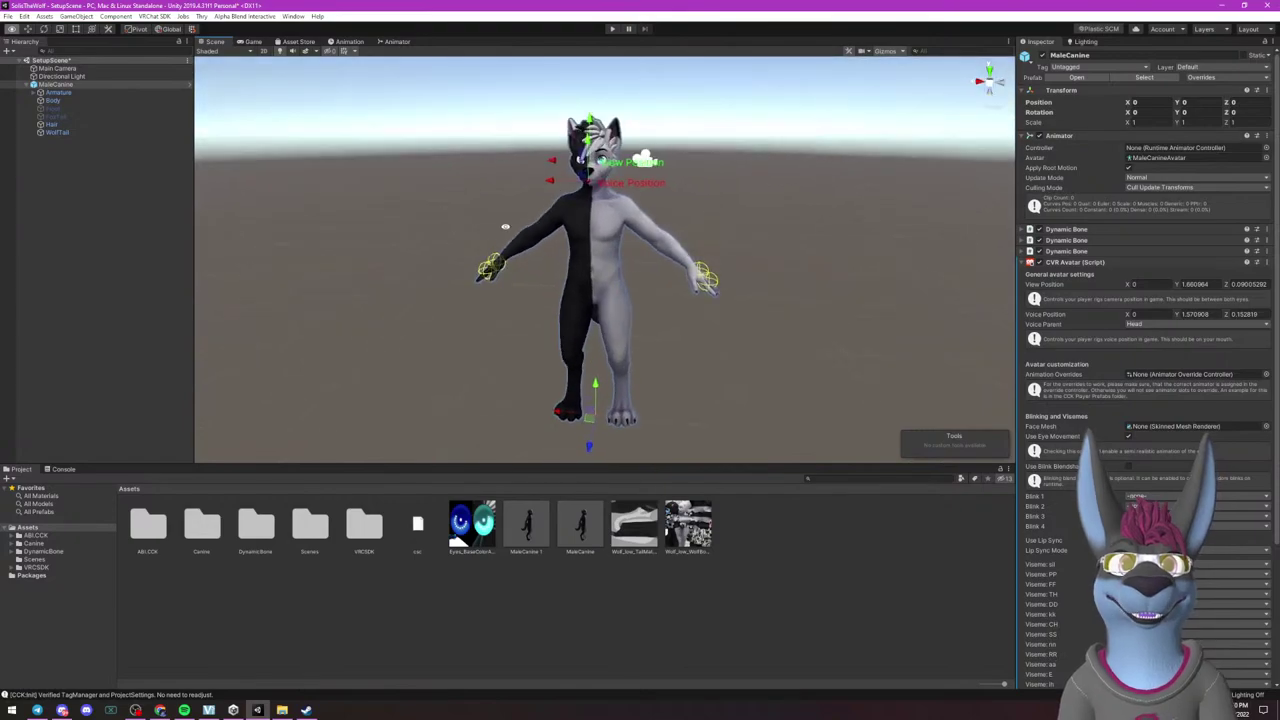
Fine-tune the avatar's view position between the eyes to about Y 1.66, Z 0.10, checking it from the side and front.
scroll(698, 333, up, 10)
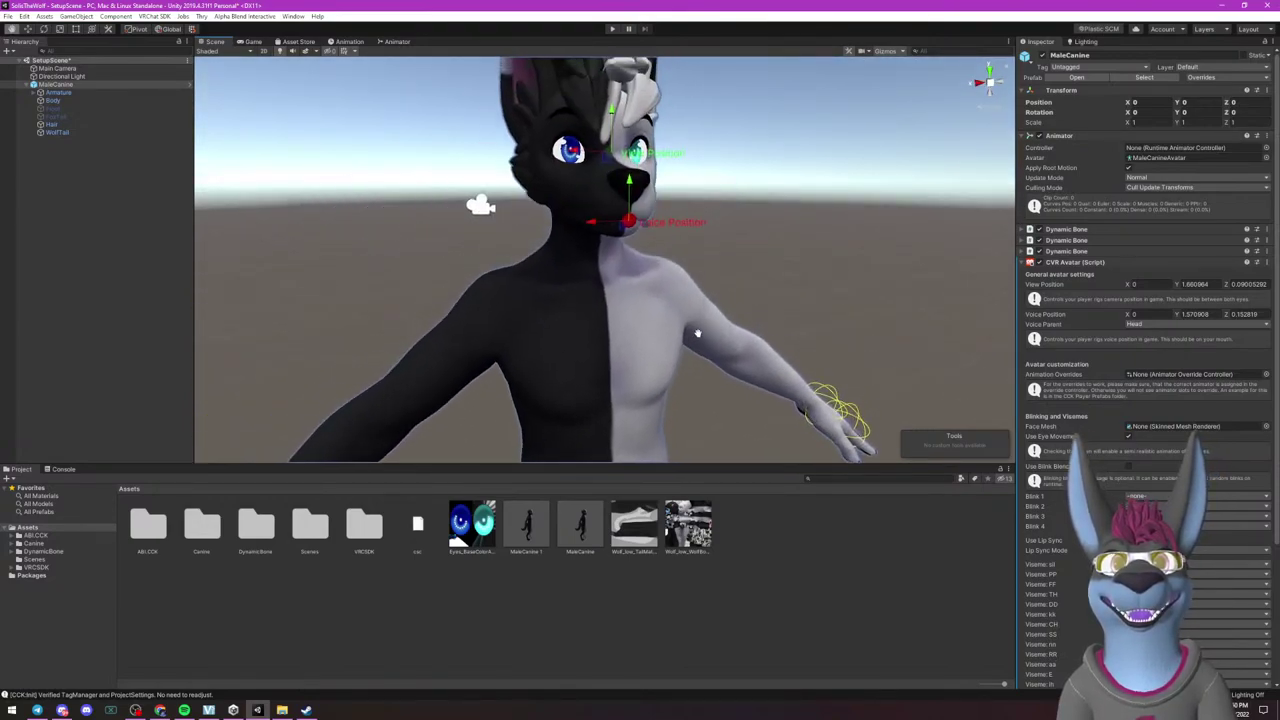
alt+drag(698, 333, 770, 180)
scroll(918, 178, up, 5)
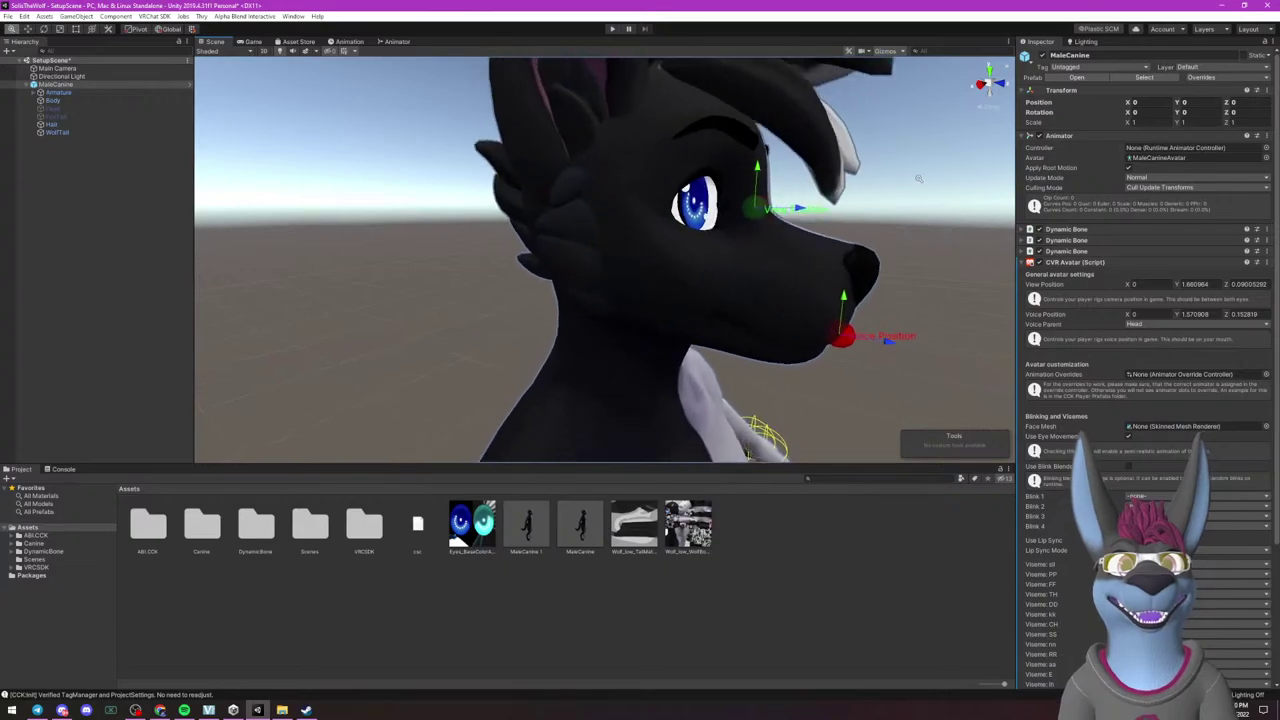
alt+drag(918, 179, 681, 193)
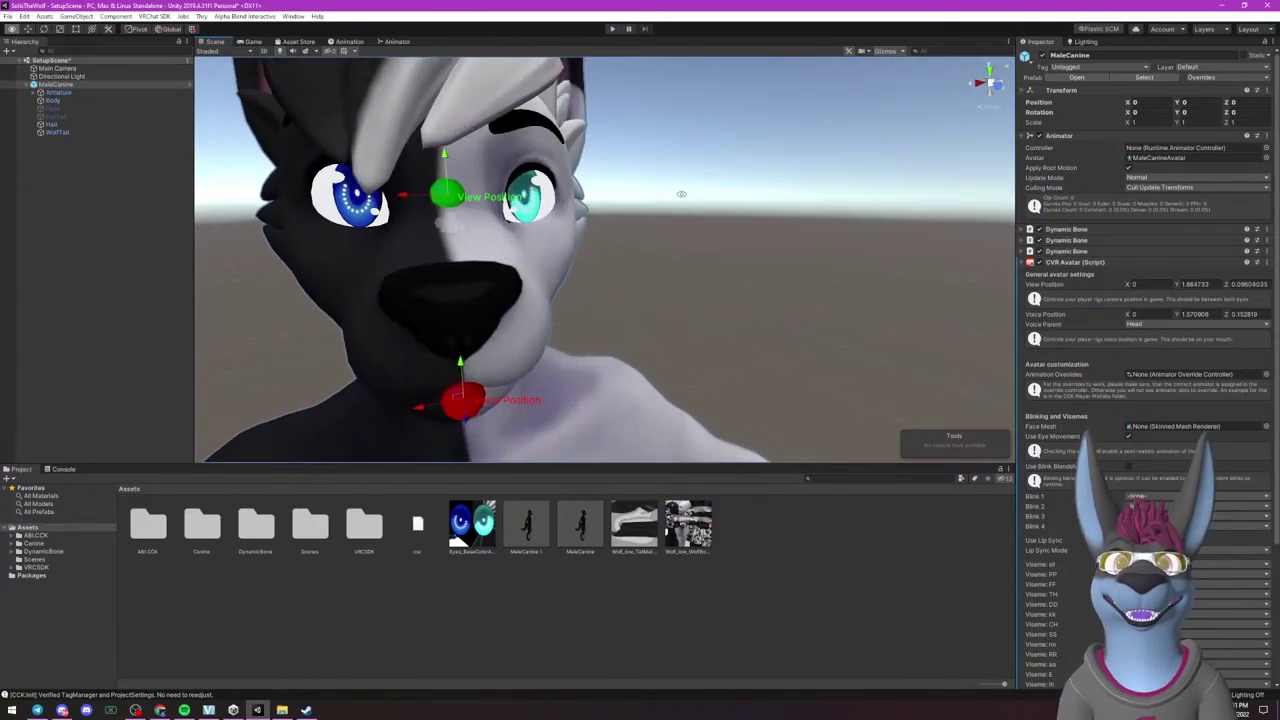
scroll(681, 193, down, 3)
scroll(521, 272, down, 3)
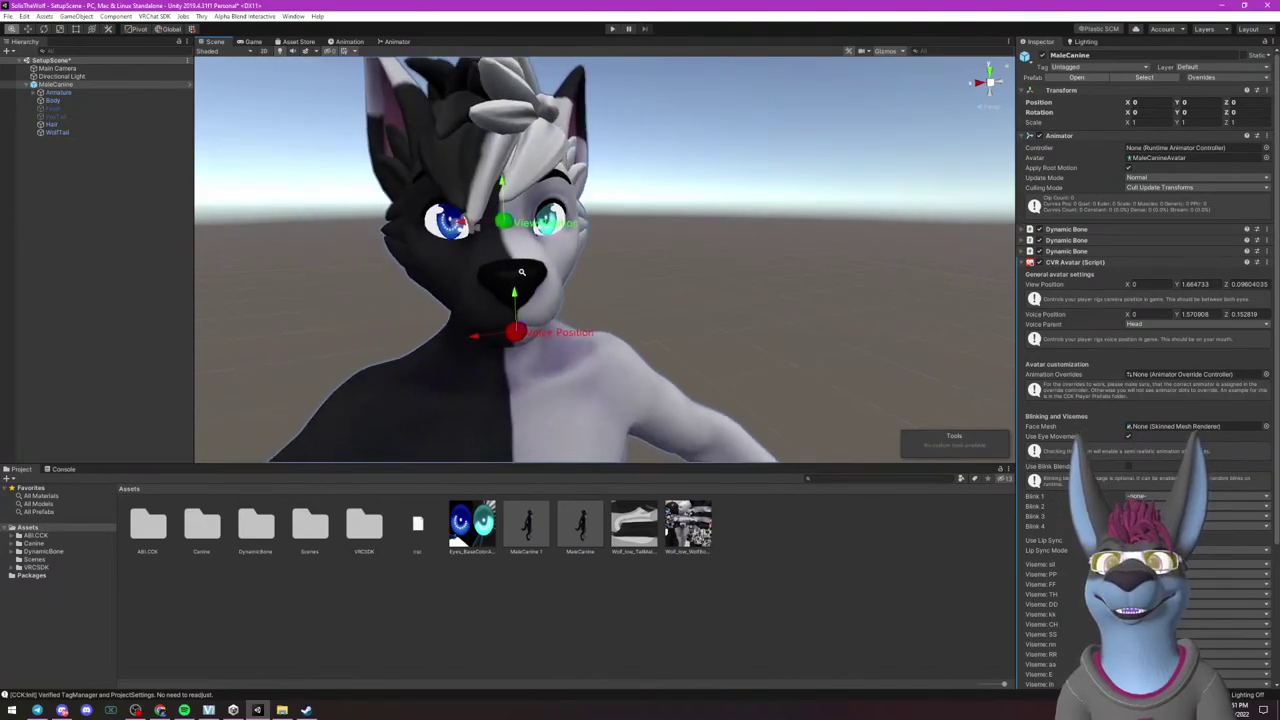
scroll(521, 272, down, 5)
alt+drag(521, 272, 582, 257)
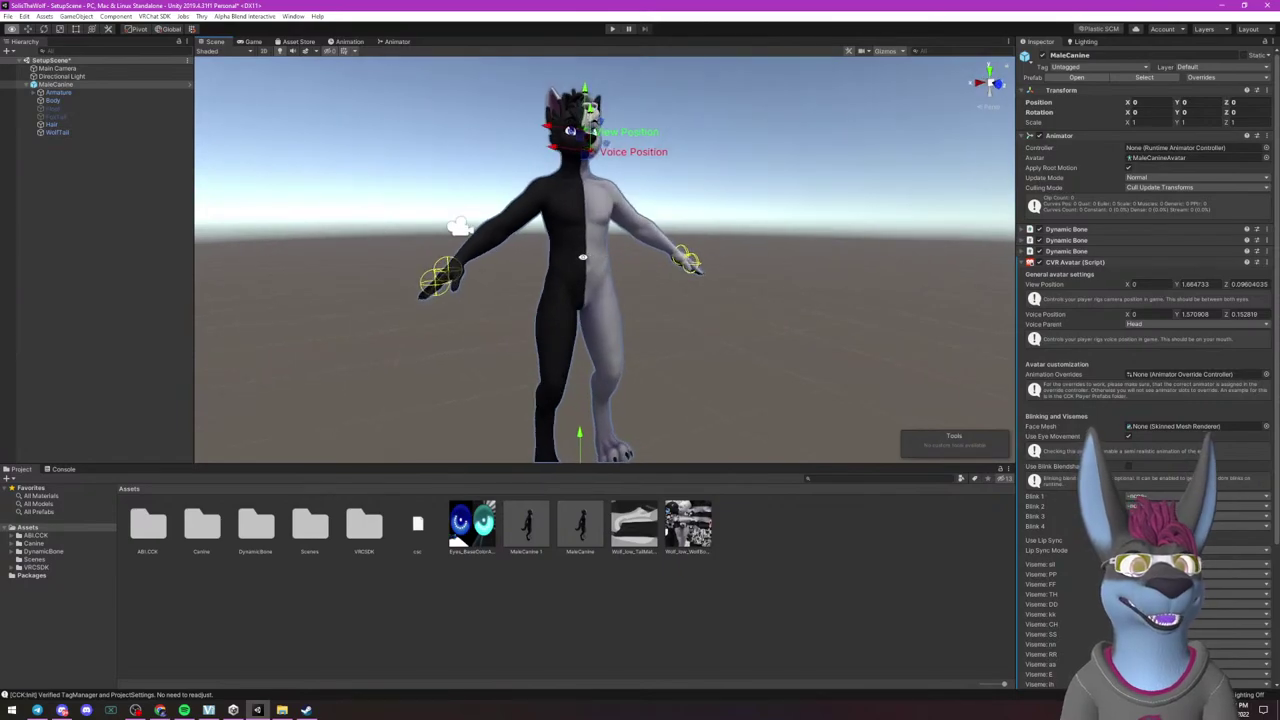
Assign the Body mesh as the CVR Avatar's face mesh and enable blink blendshapes with Blink 1 set to Blink.
scroll(1135, 320, down, 3)
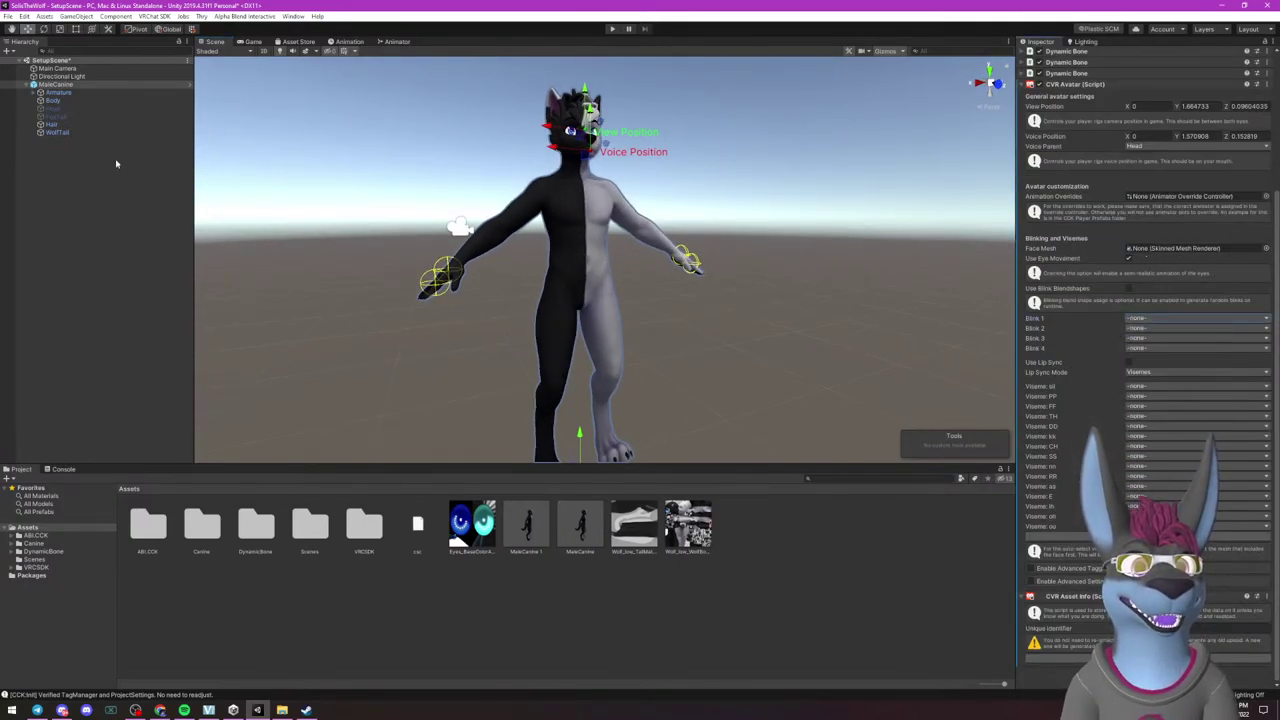
click(53, 101)
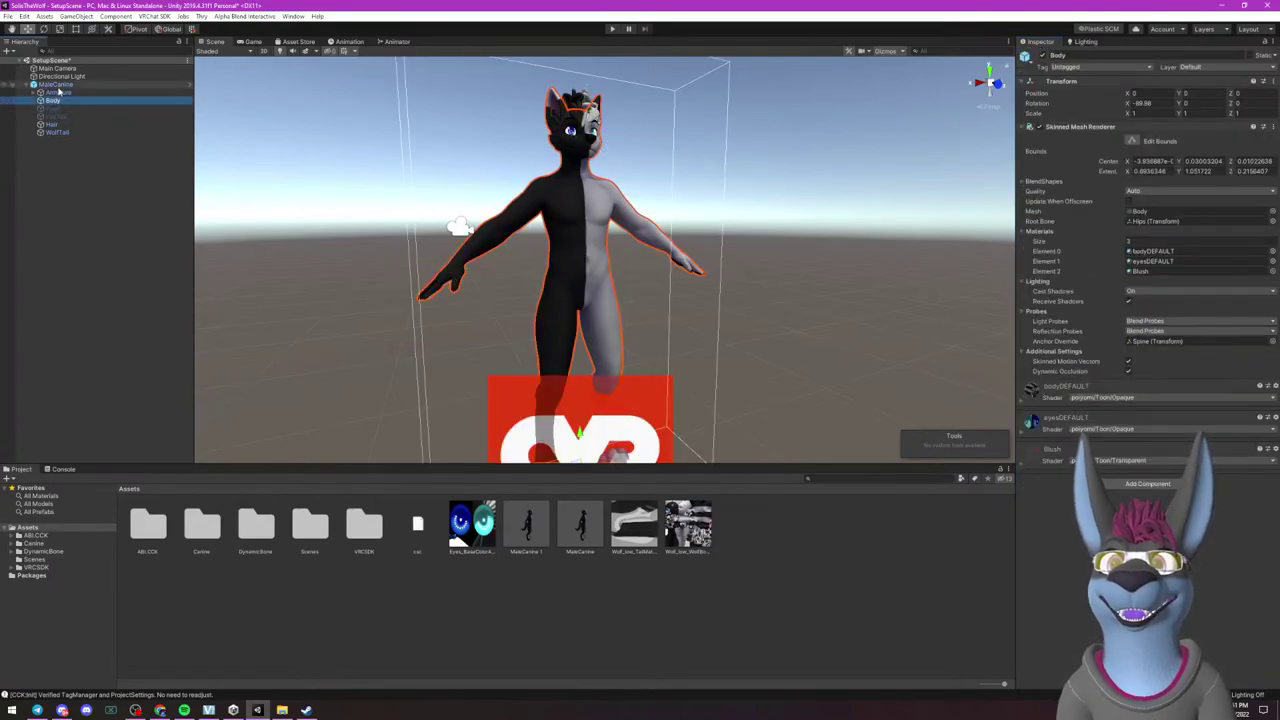
click(56, 84)
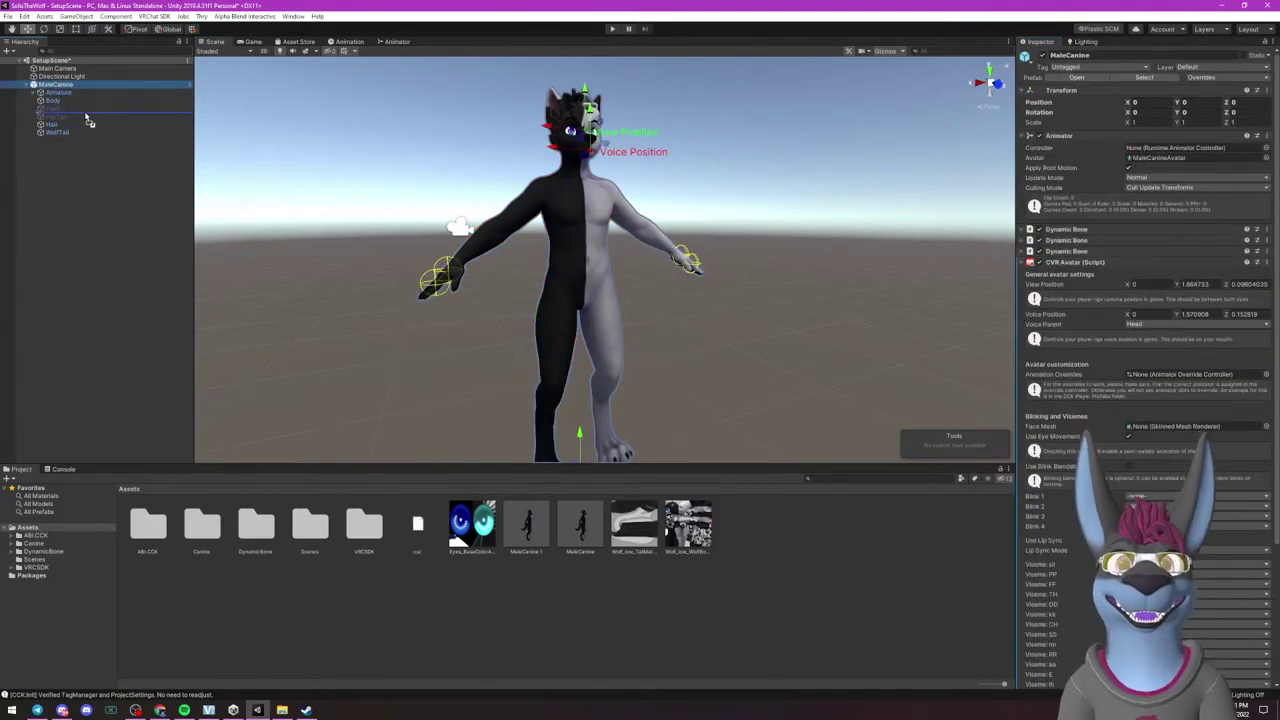
drag(87, 119, 1149, 428)
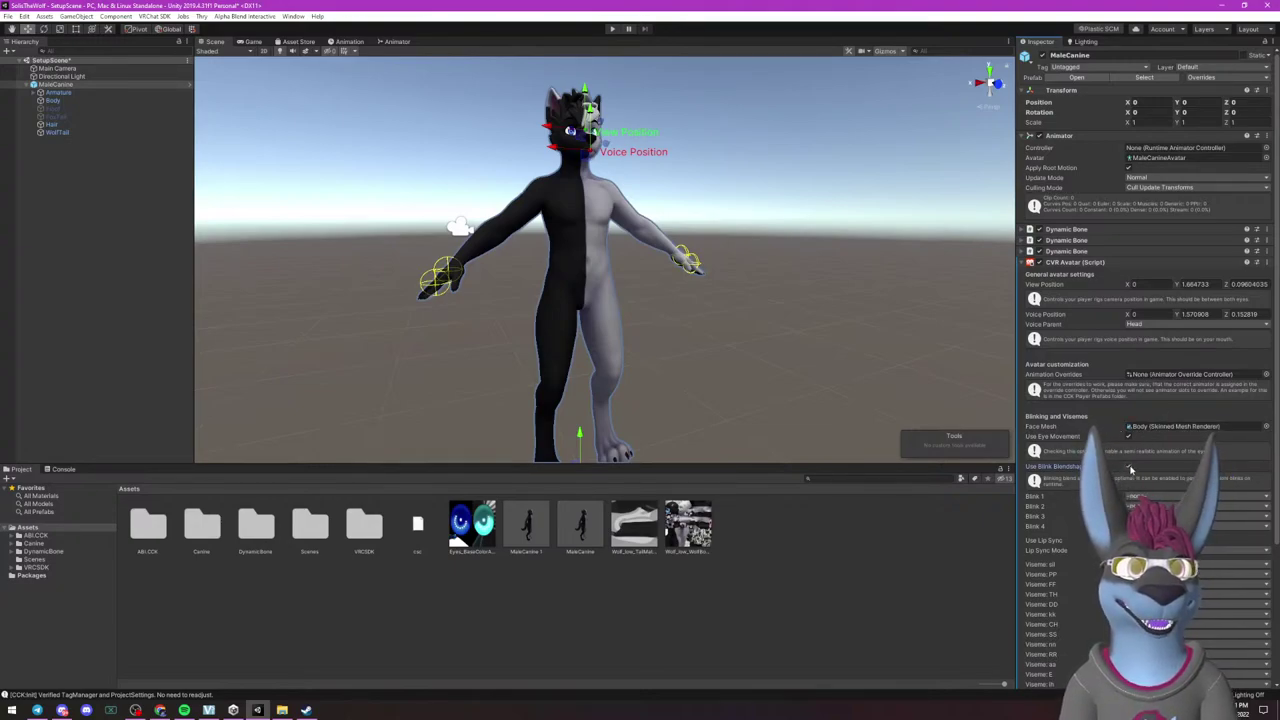
click(1160, 496)
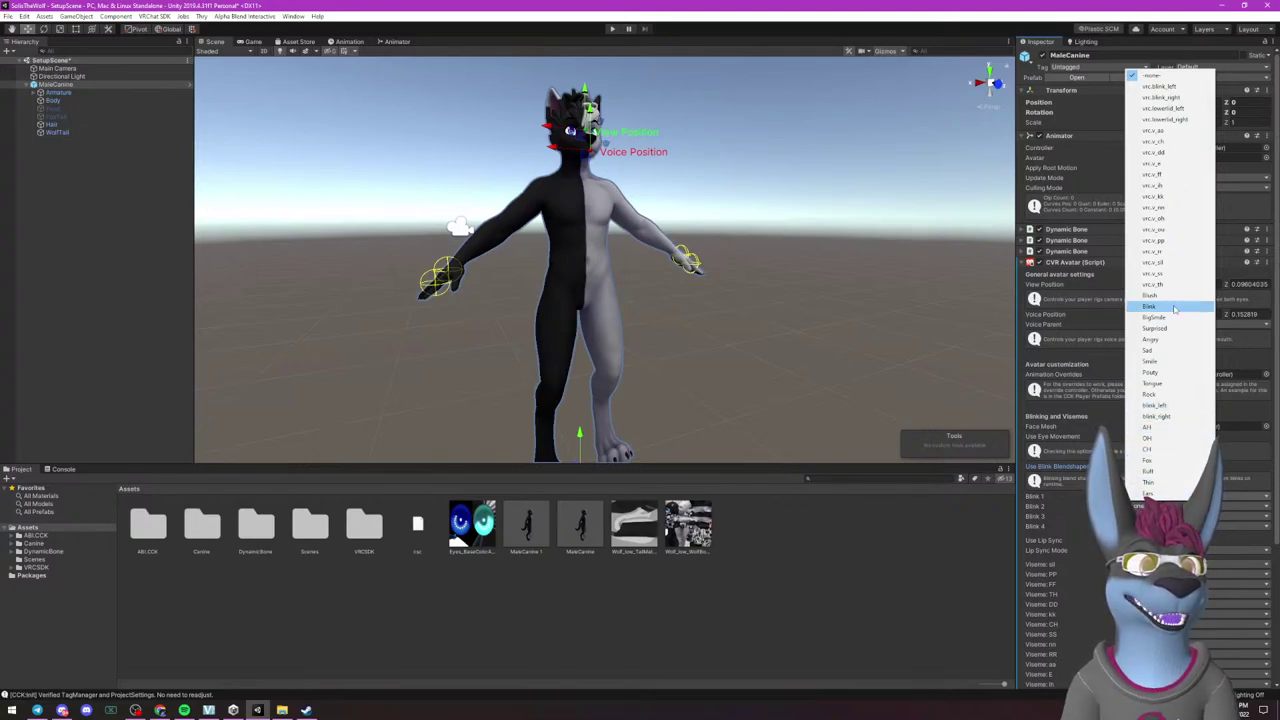
click(1155, 306)
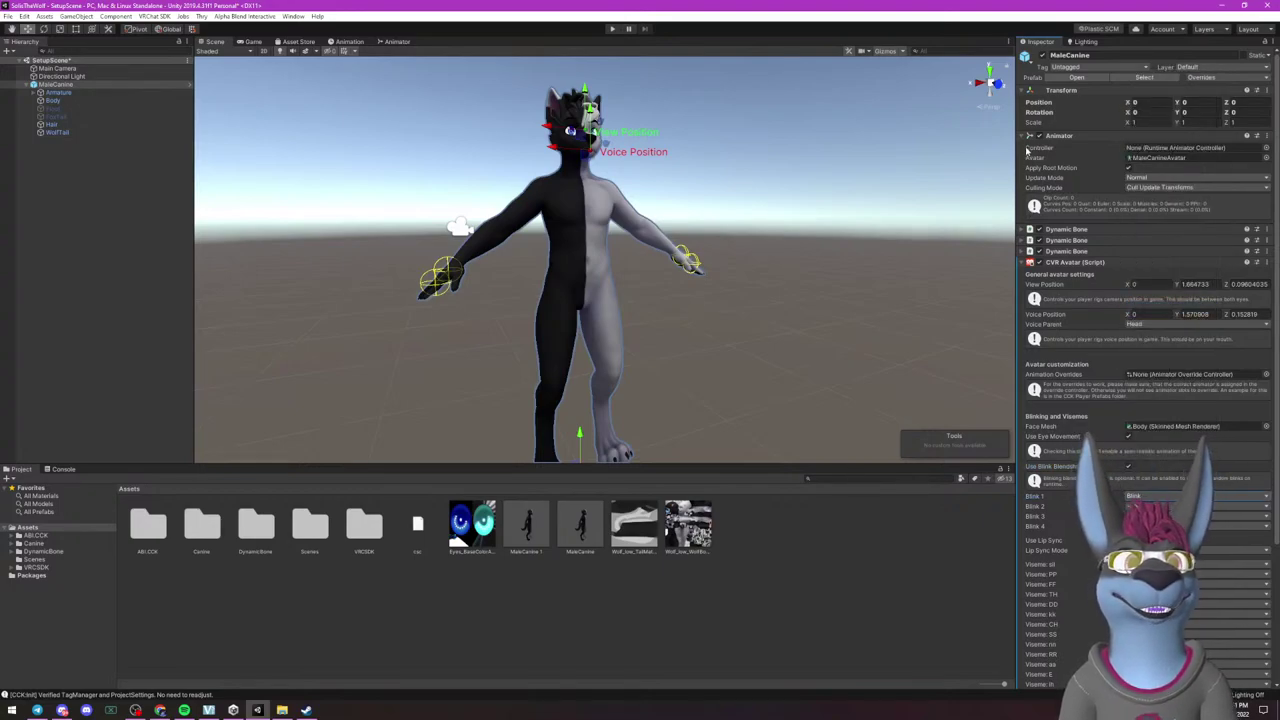
Preview the Blink blendshape on the Body mesh, collapse its blendshape list and reselect the MaleCanine avatar.
click(574, 229)
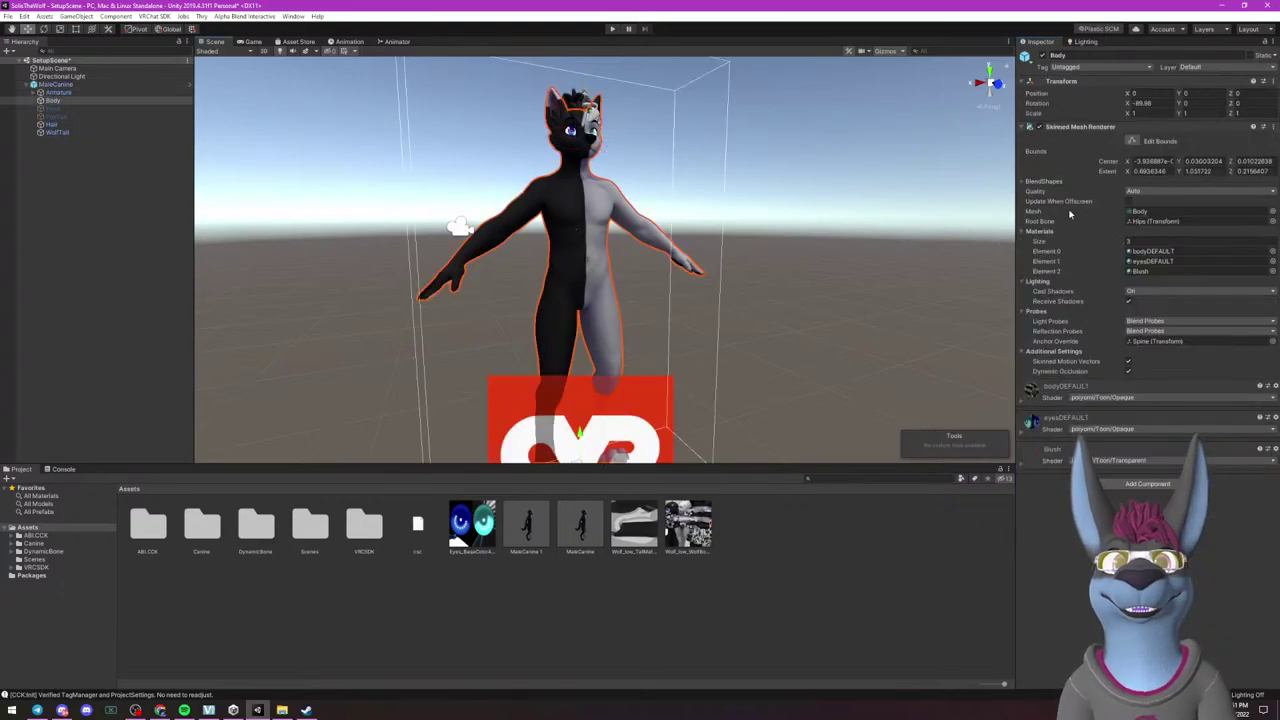
click(1024, 181)
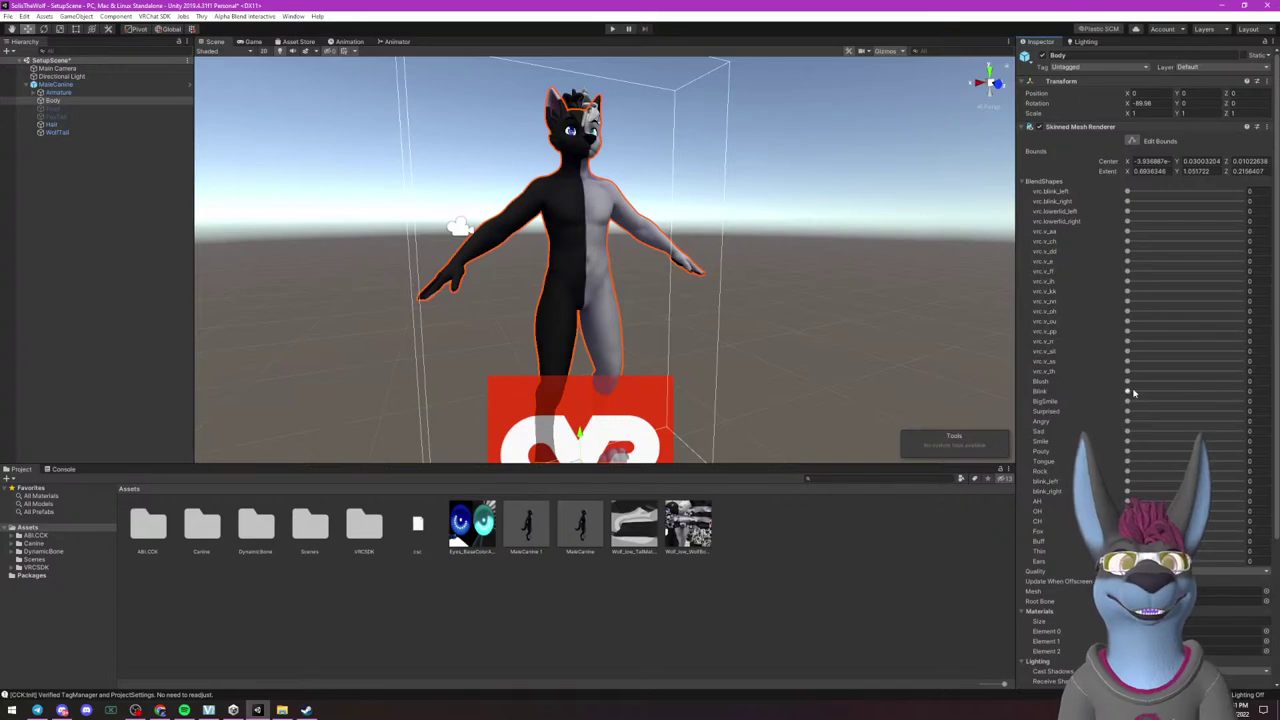
drag(1128, 391, 910, 367)
click(1030, 181)
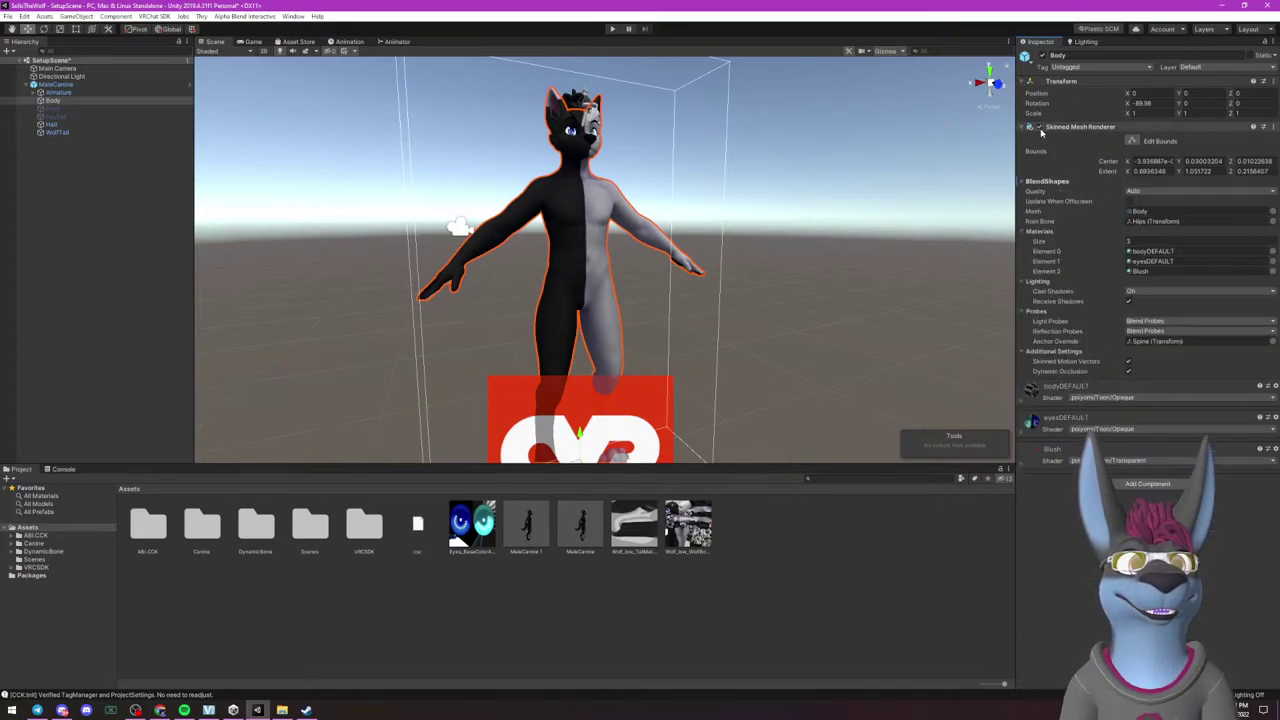
click(688, 268)
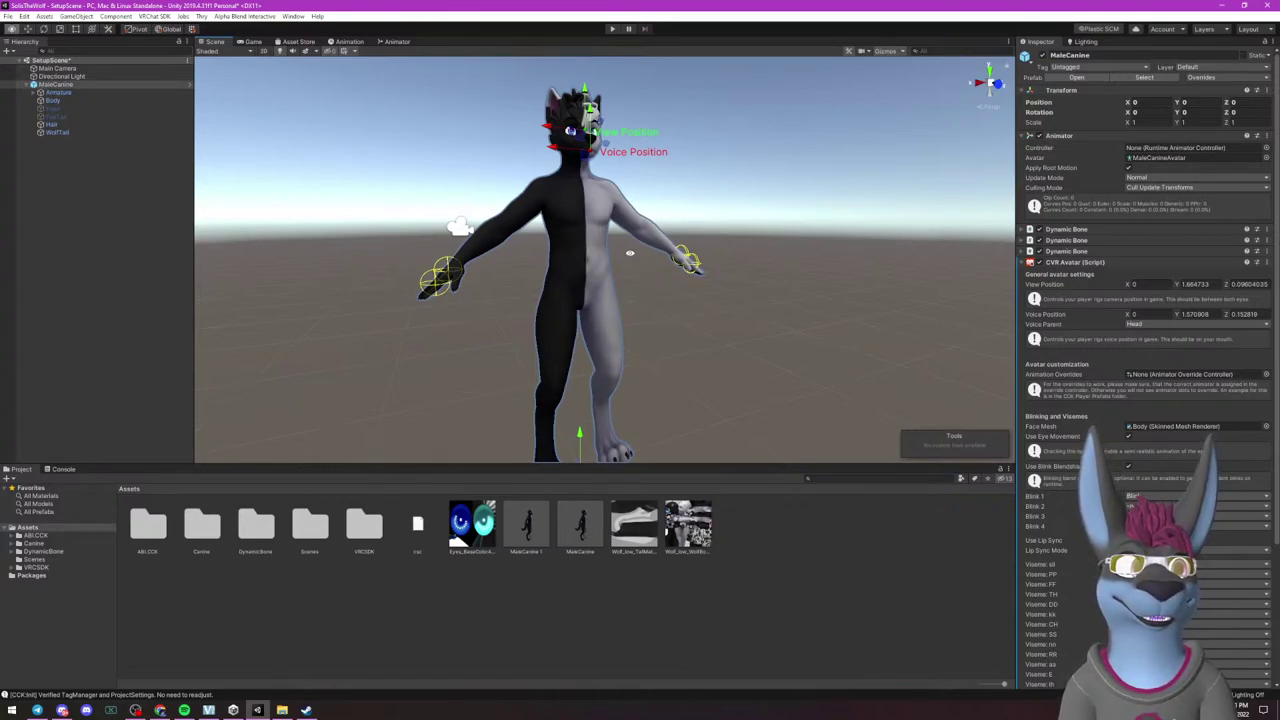
Enable lip sync in Visemes mode on the CVR Avatar and auto-select the matching viseme blendshapes.
alt+drag(630, 259, 691, 285)
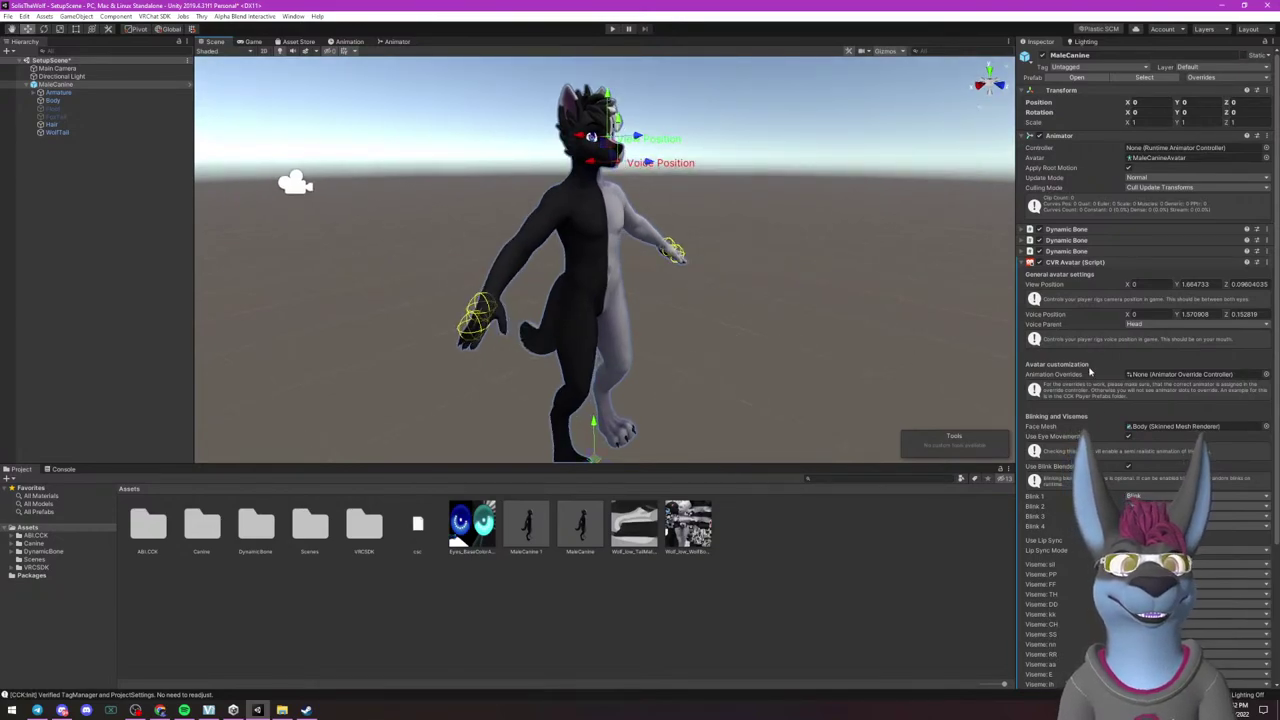
scroll(1090, 372, down, 3)
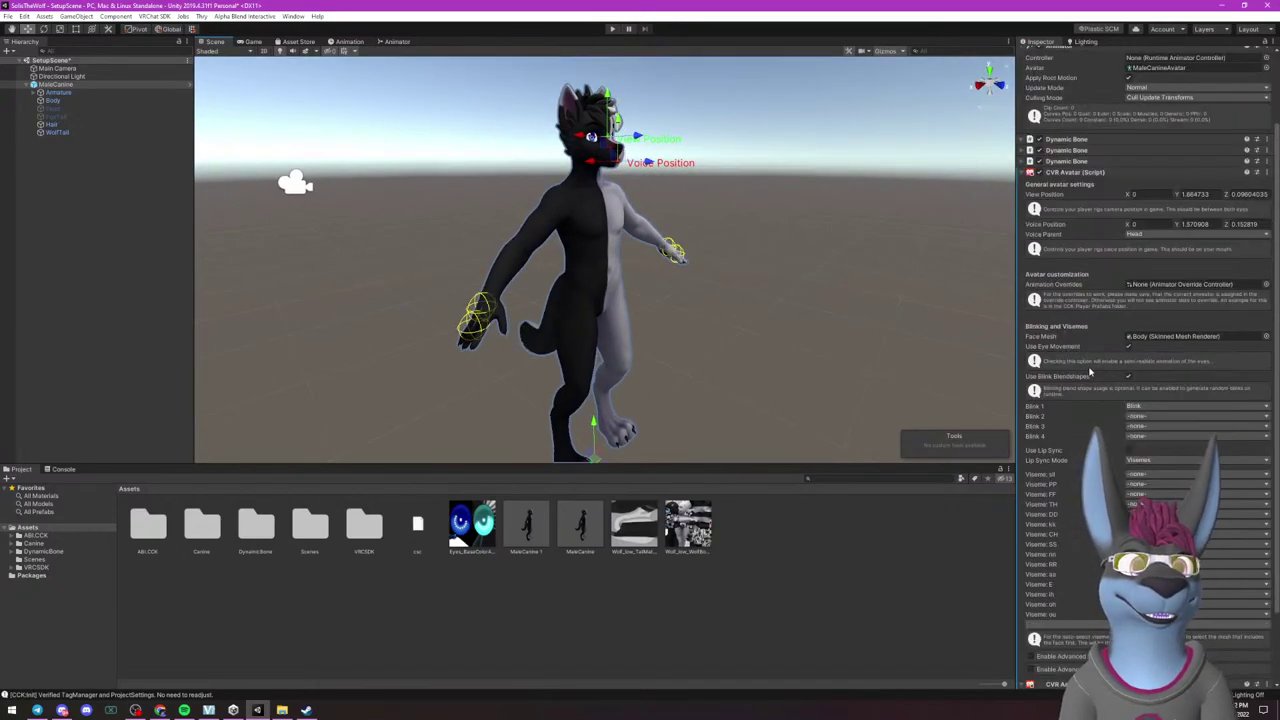
click(1128, 451)
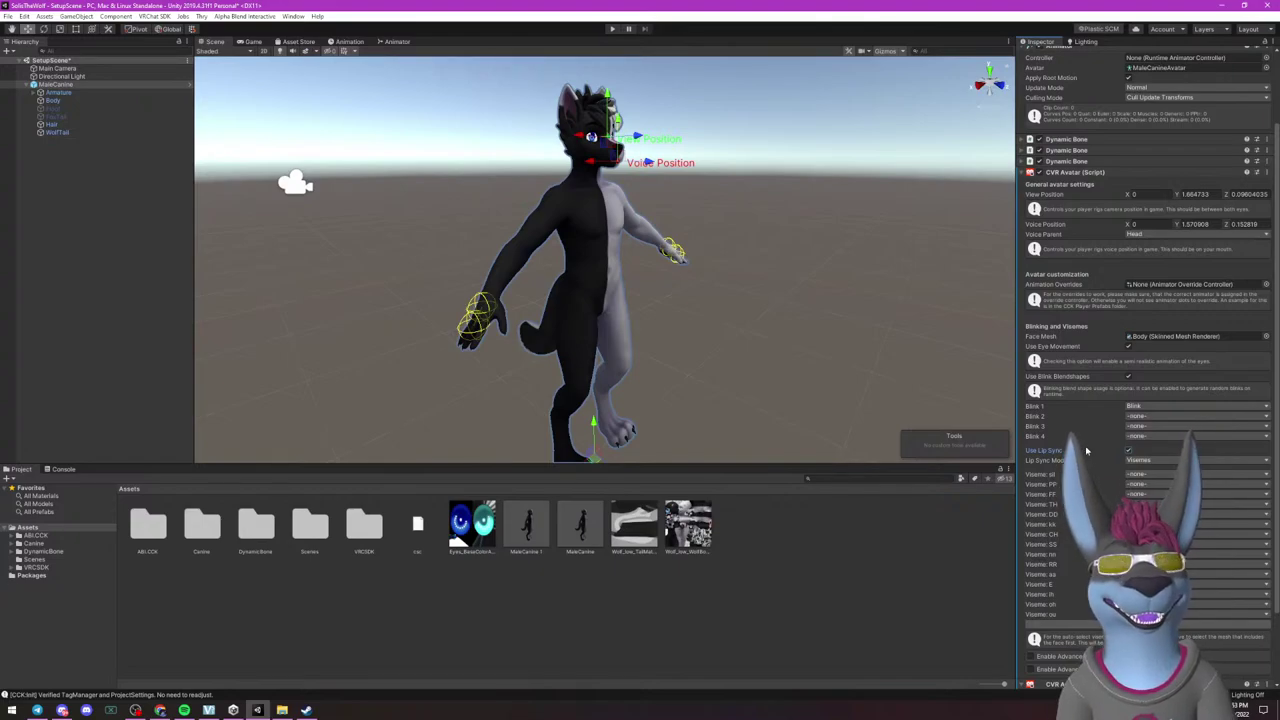
scroll(1060, 524, down, 3)
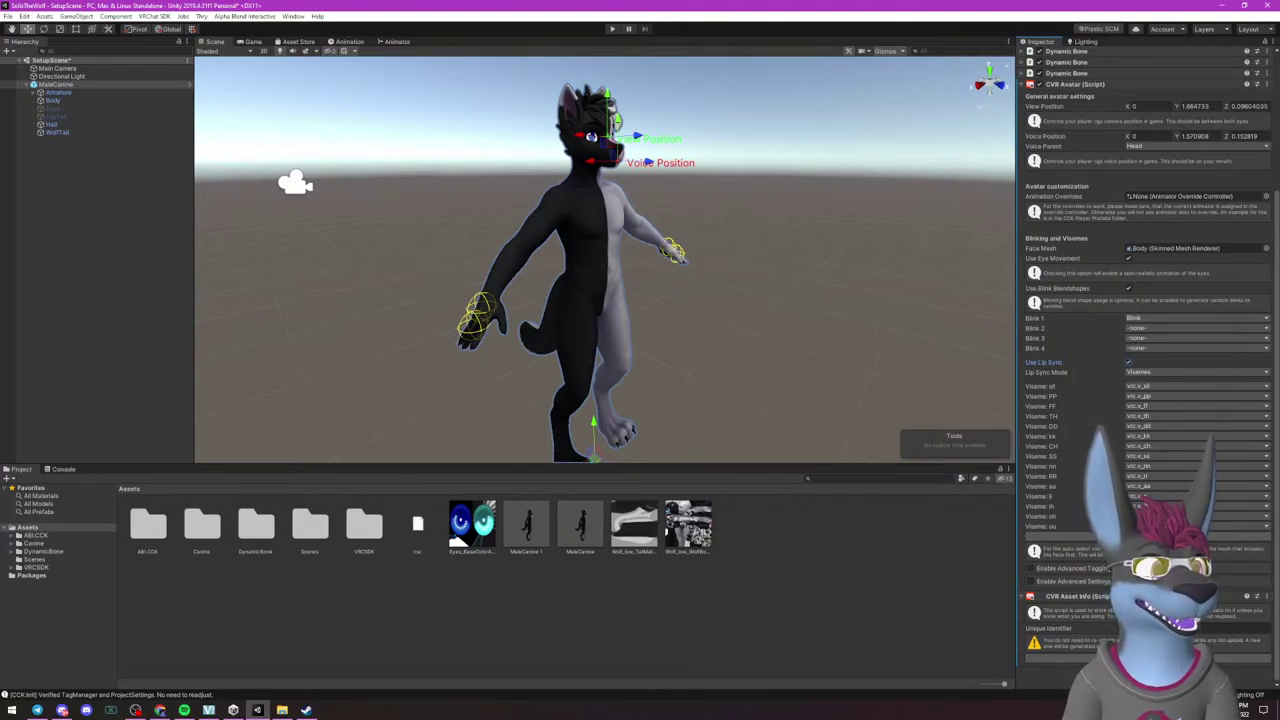
Enable the CVR Avatar's advanced settings, with AvatarAnimator as the base animator.
click(135, 710)
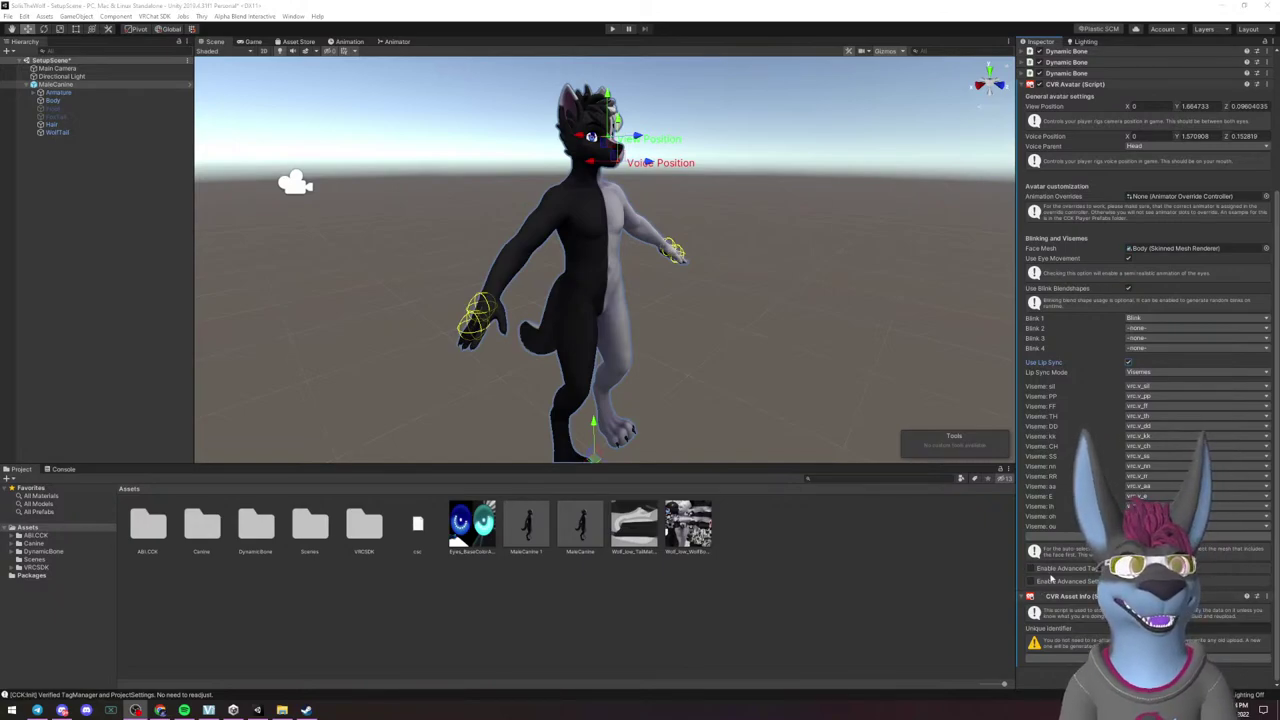
scroll(1045, 594, up, 5)
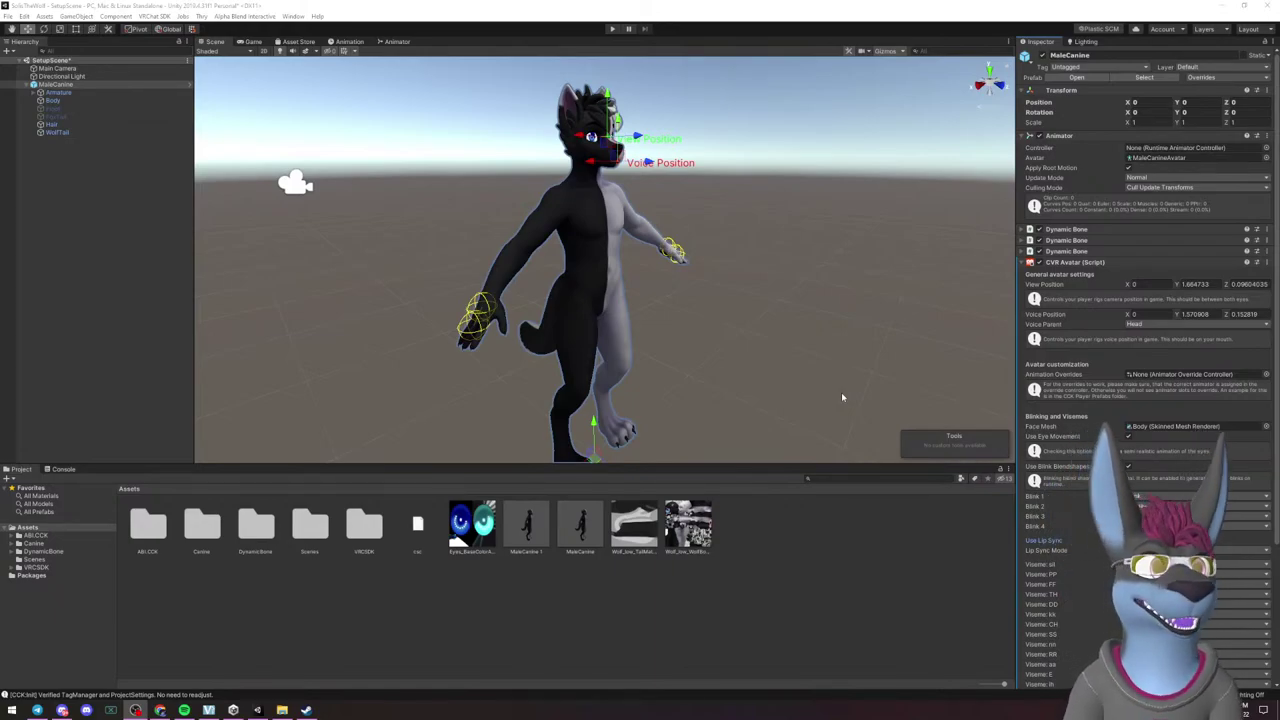
scroll(1060, 405, down, 4)
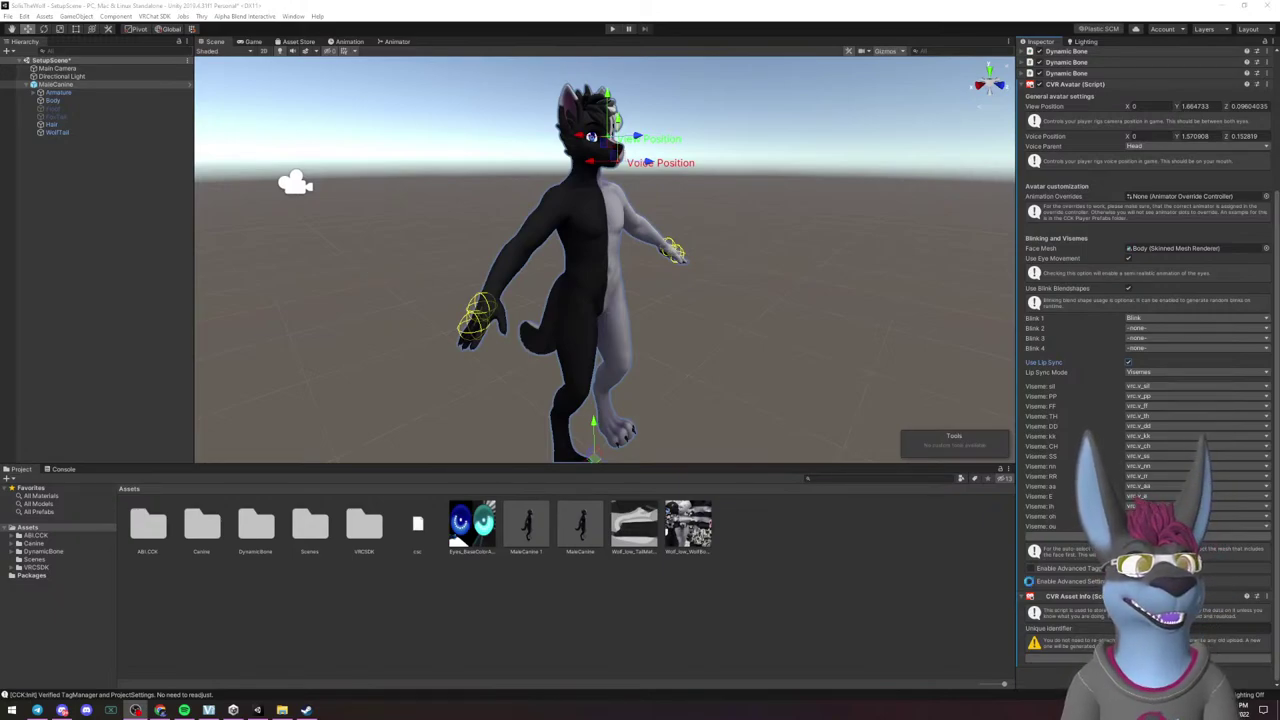
click(1030, 583)
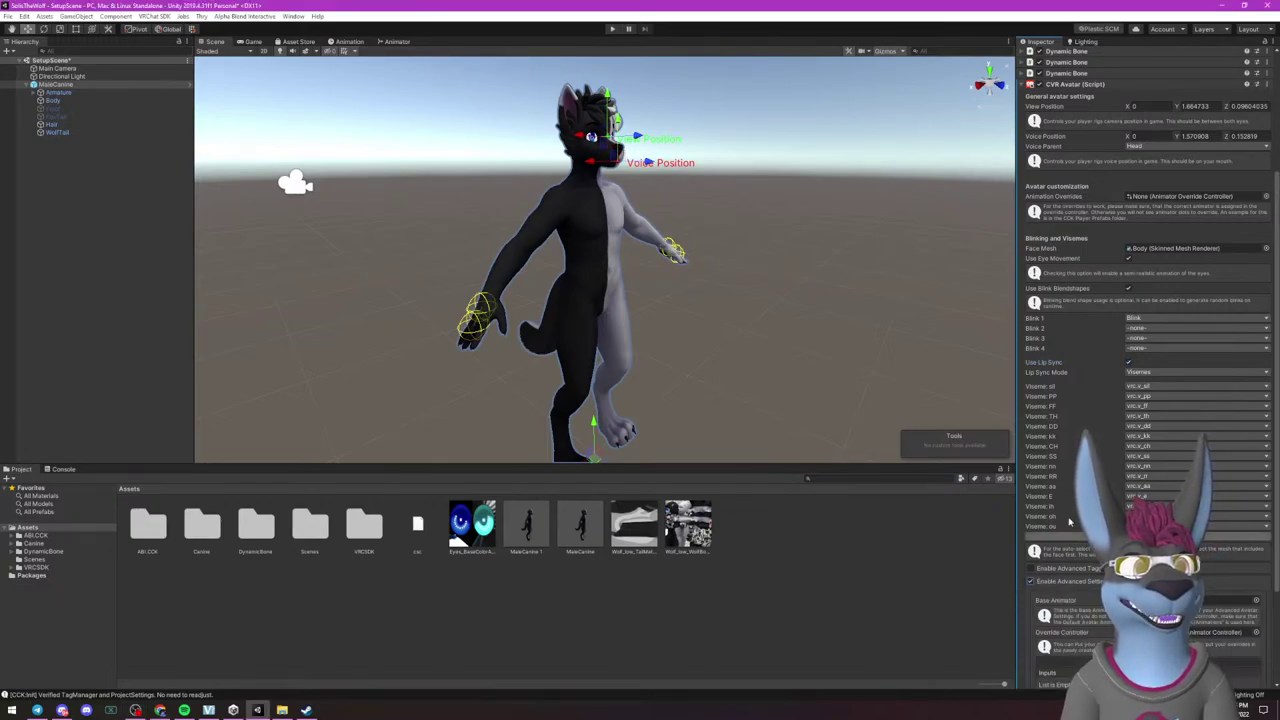
click(1049, 582)
scroll(1049, 582, down, 3)
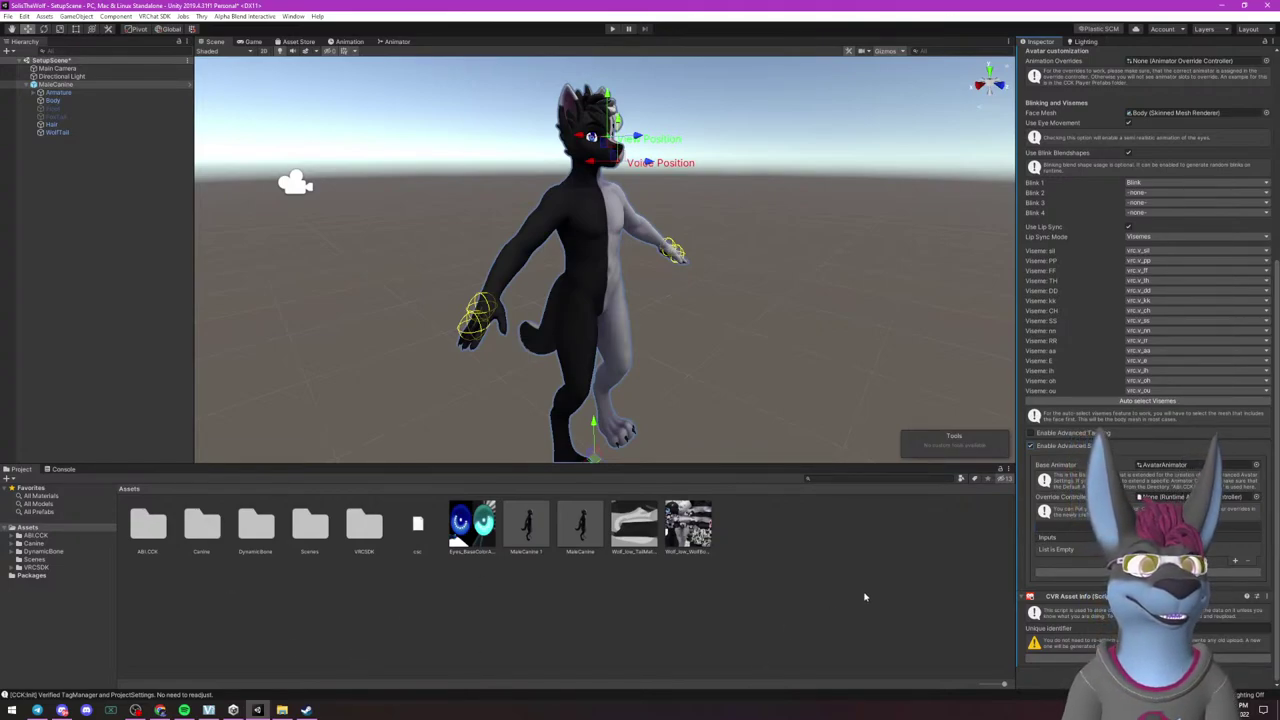
Examine the hair and blush toggle animations in the Canine/Animations/Toggles folder.
double_click(200, 530)
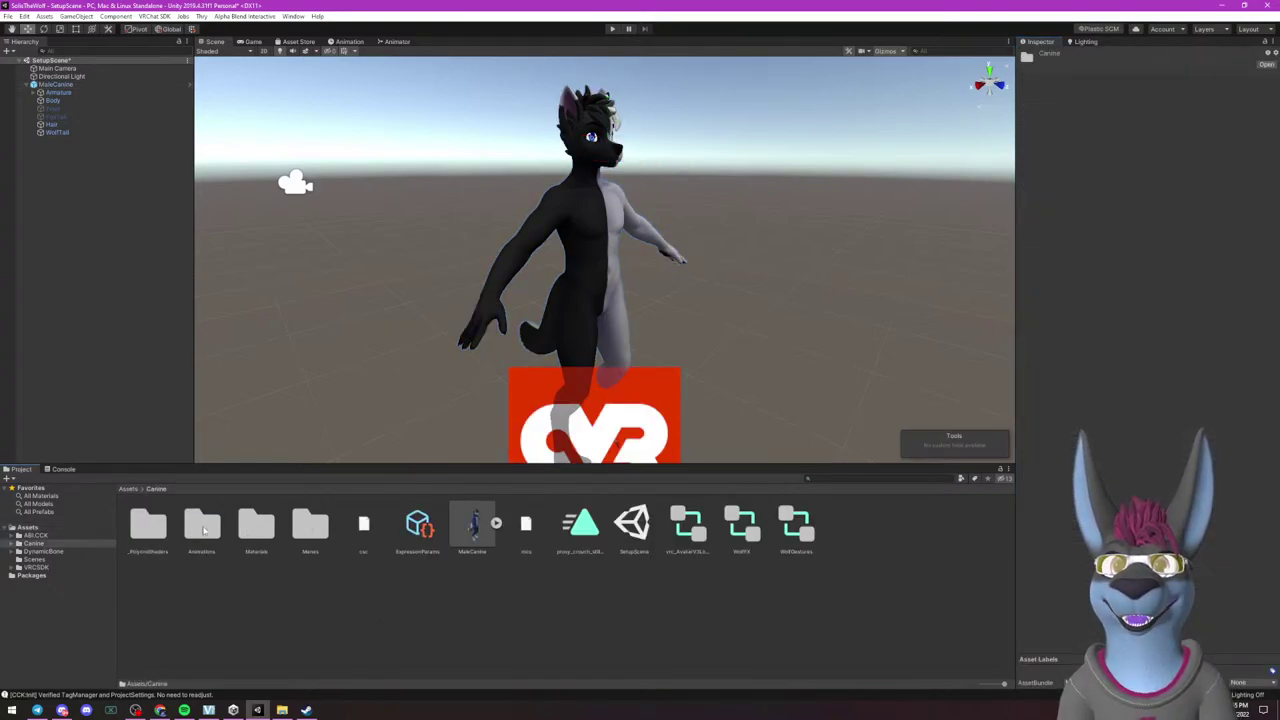
double_click(203, 528)
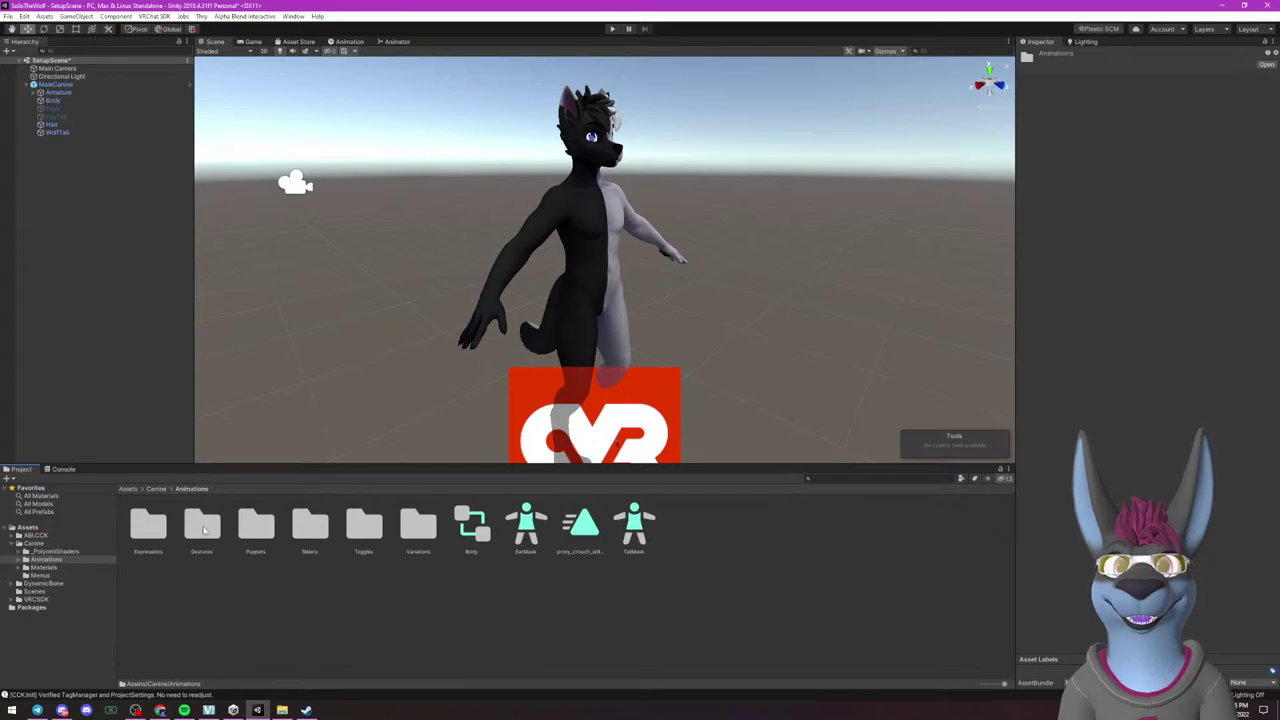
double_click(364, 527)
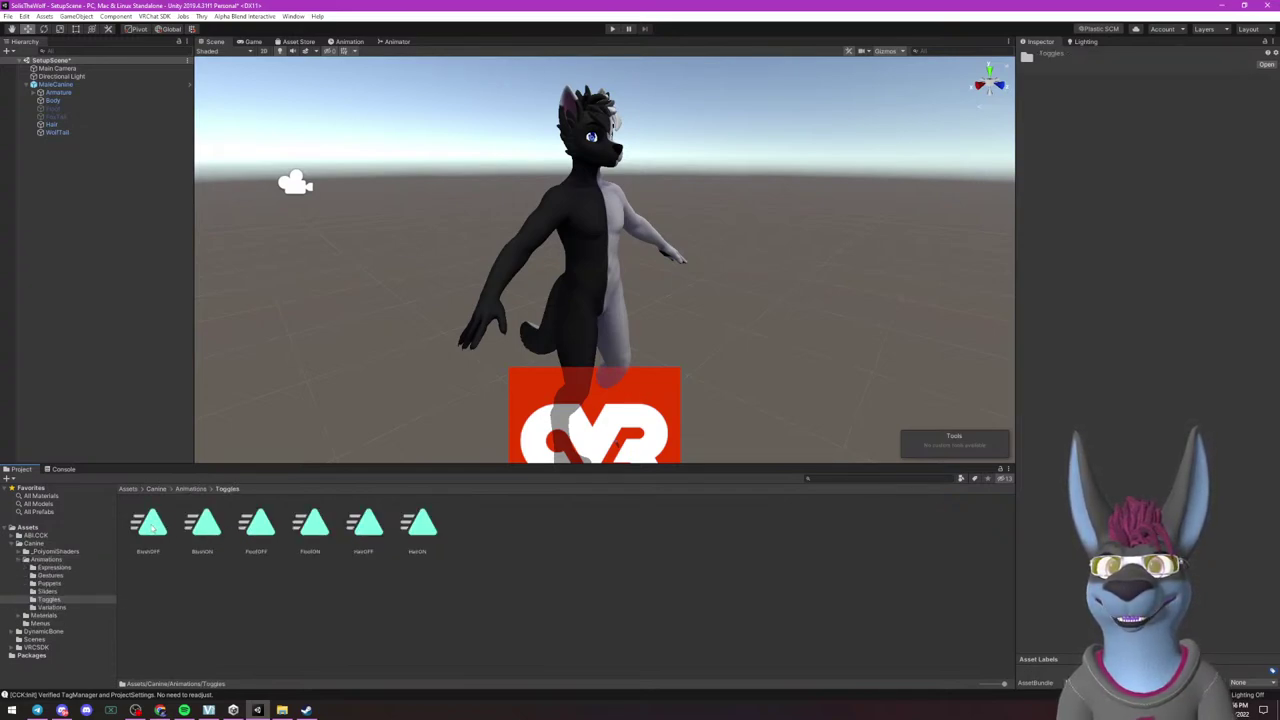
click(366, 522)
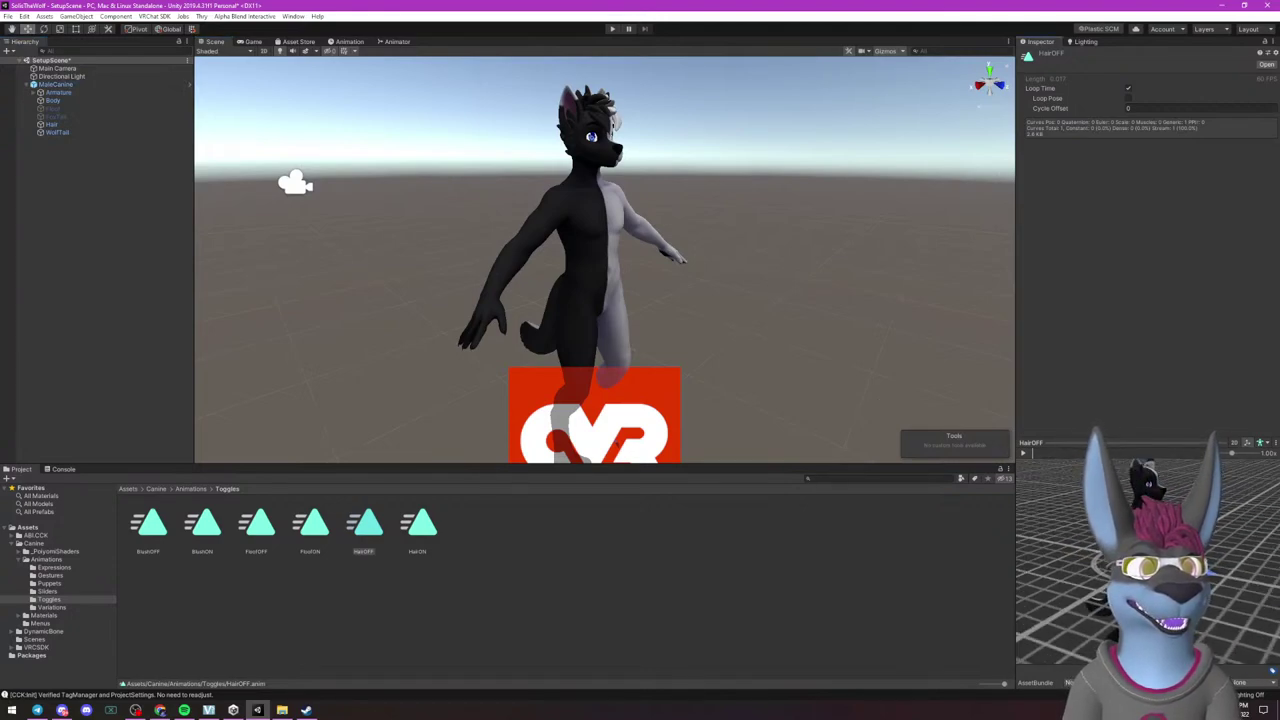
click(162, 538)
click(201, 537)
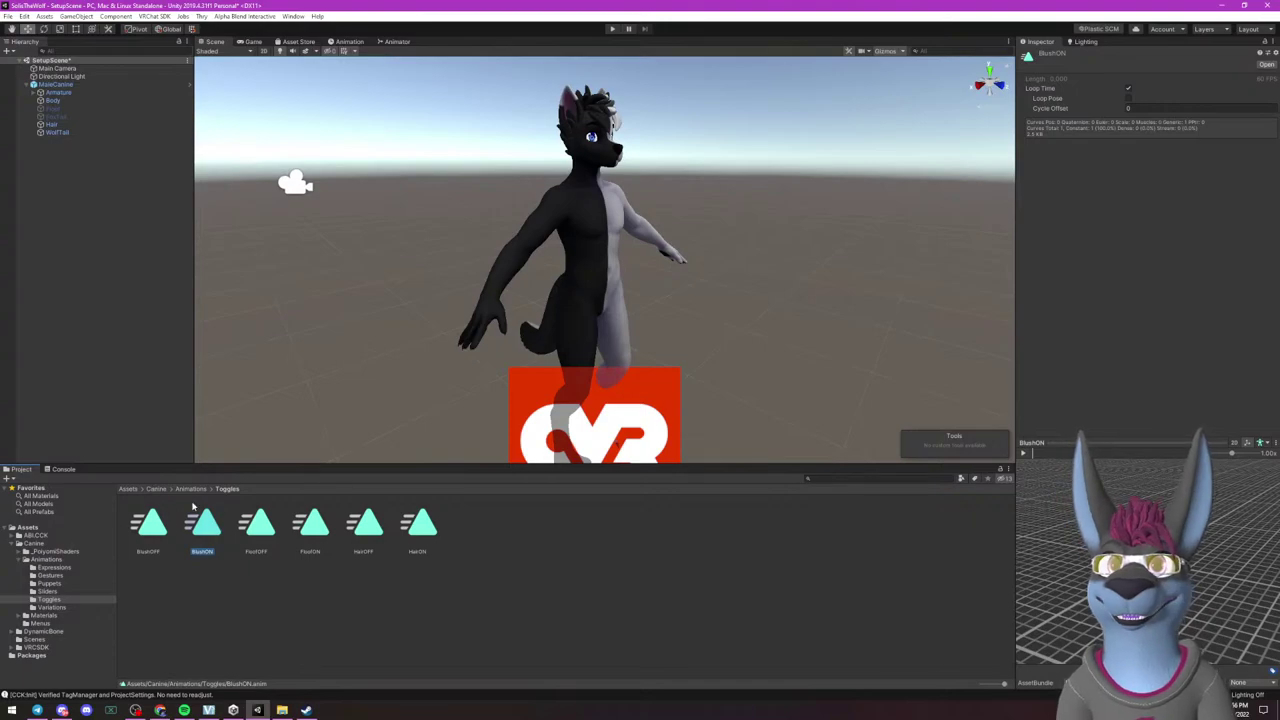
Examine the BuffOFF, BuffON, Ears0 and Ears100 animations in the Canine/Animations/Sliders folder.
click(192, 489)
double_click(310, 548)
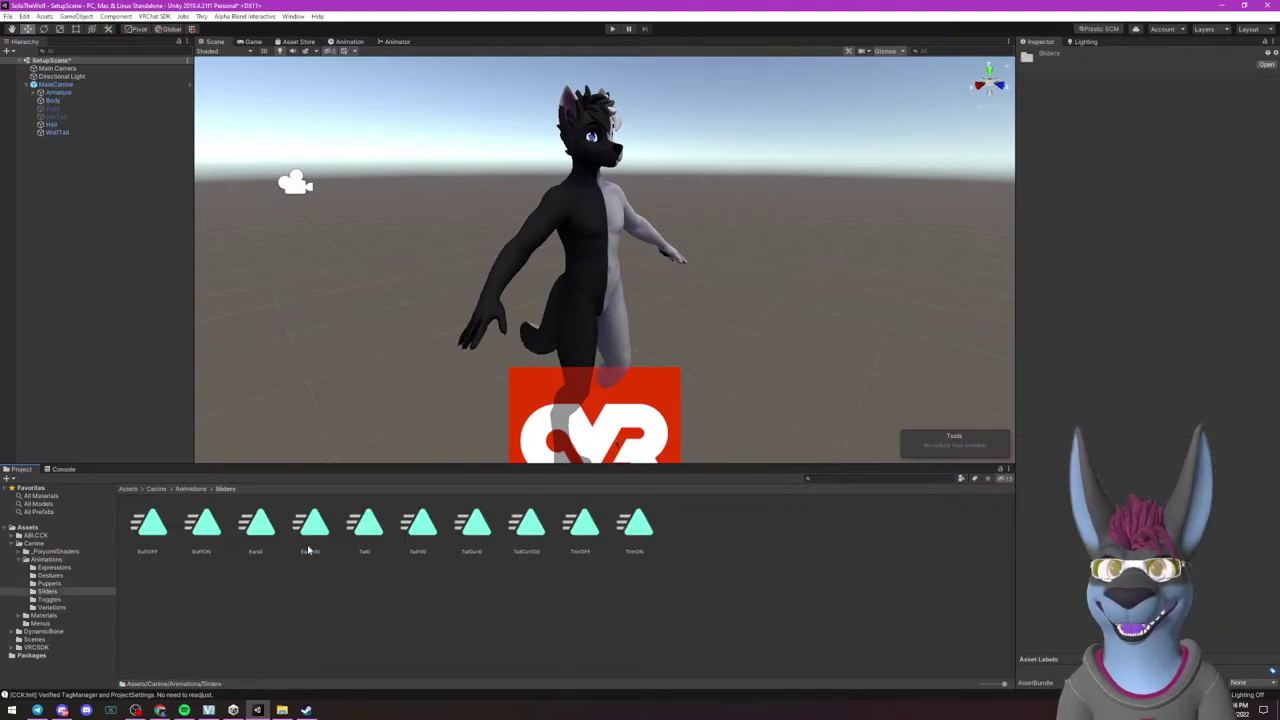
click(150, 522)
click(205, 526)
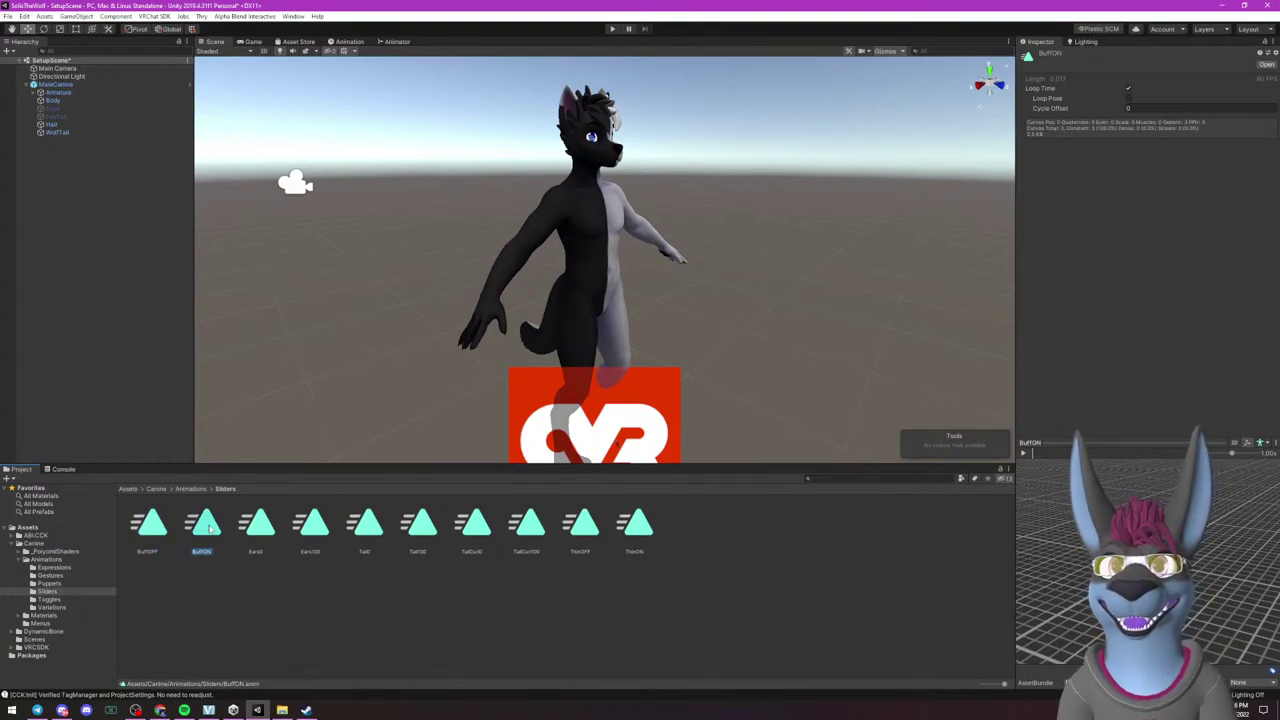
click(258, 530)
click(314, 533)
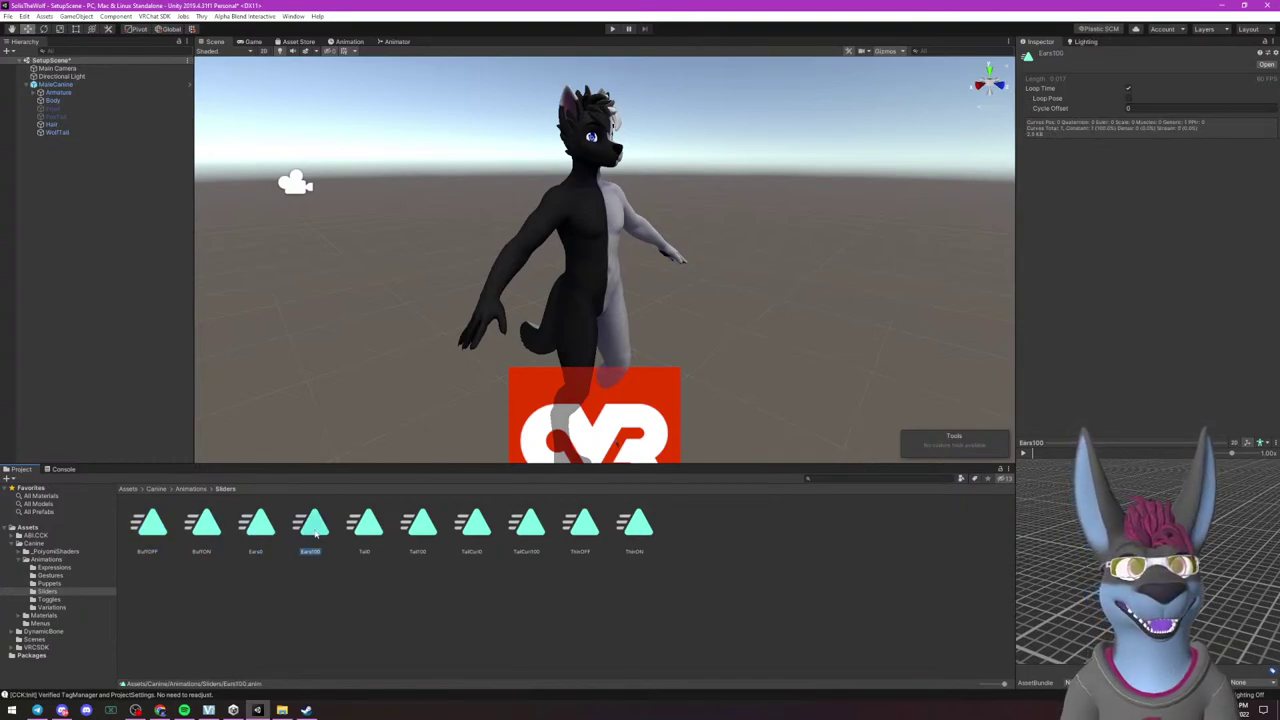
click(260, 535)
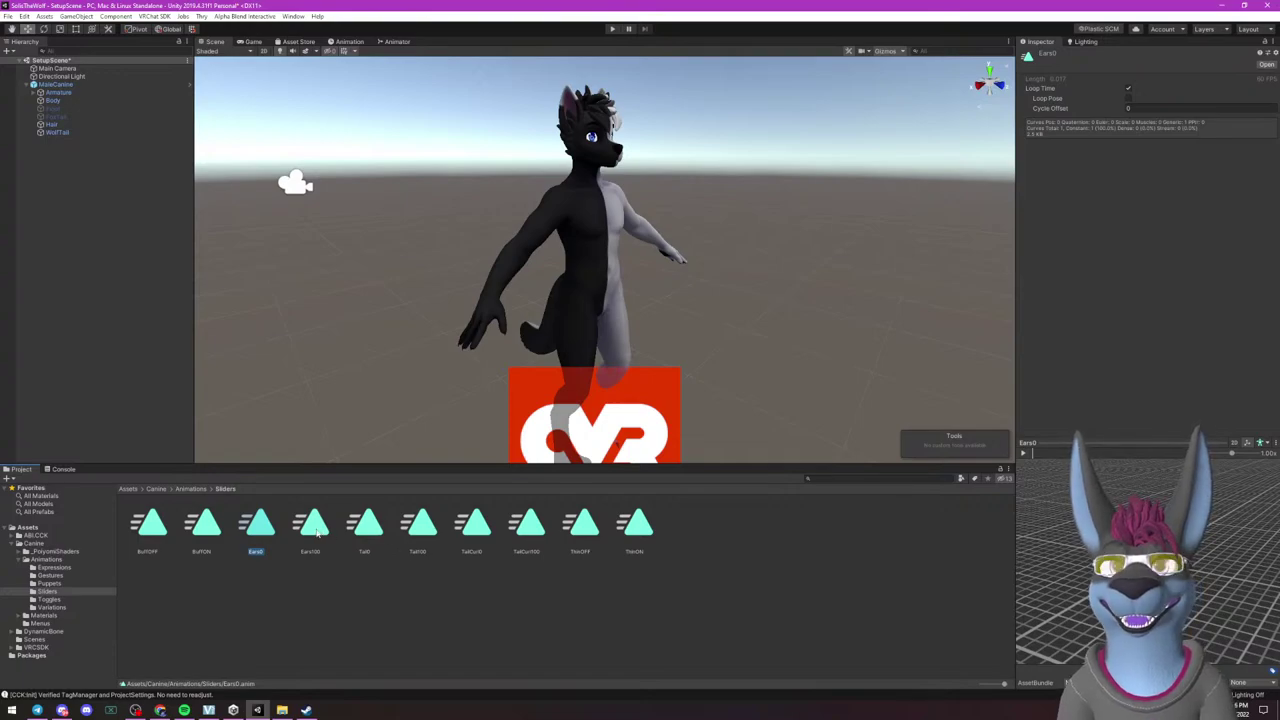
alt+drag(538, 363, 450, 225)
Compare the Tail0 and Tail100 slider animations, viewing the avatar and the animation preview from the side.
click(365, 522)
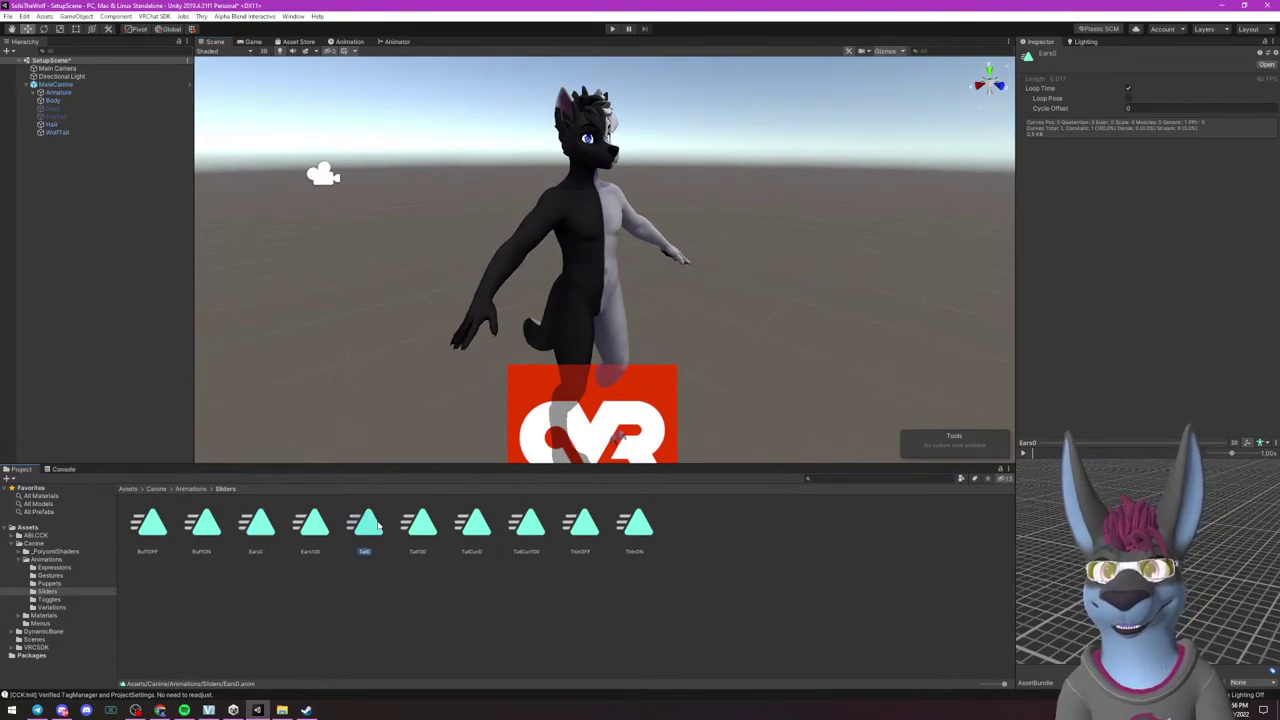
click(428, 525)
click(365, 522)
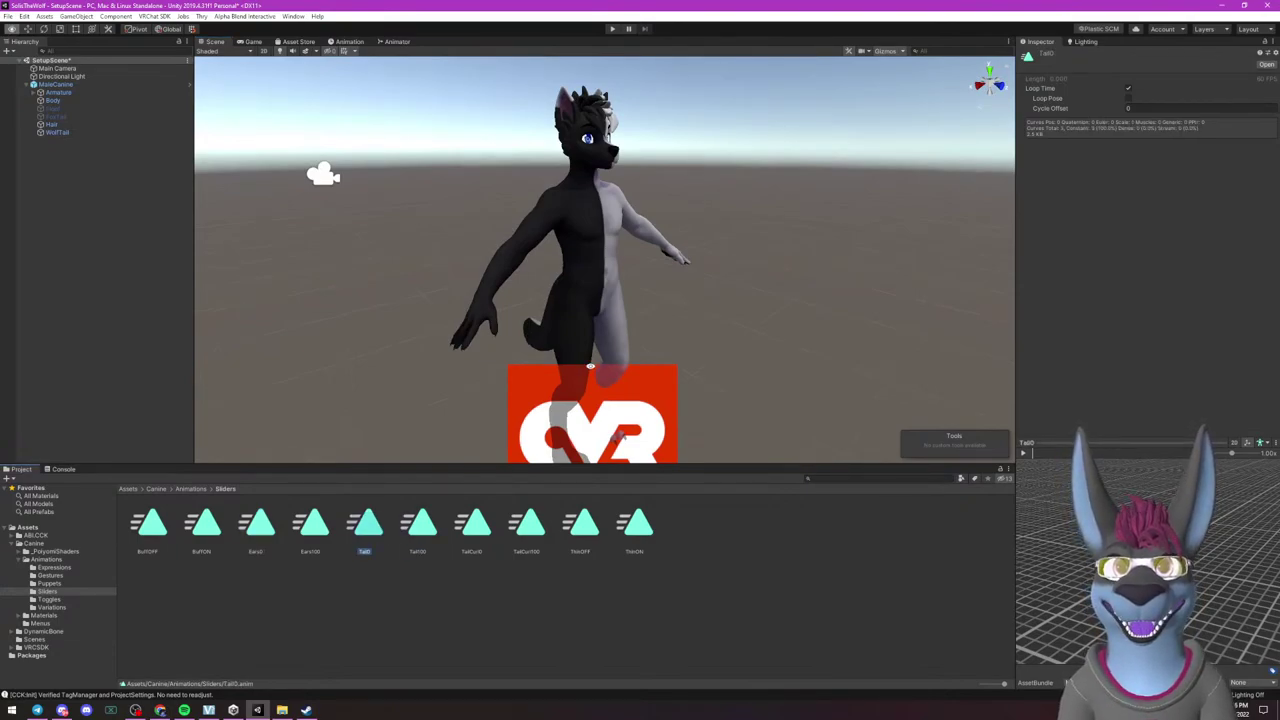
alt+drag(680, 310, 708, 322)
click(419, 523)
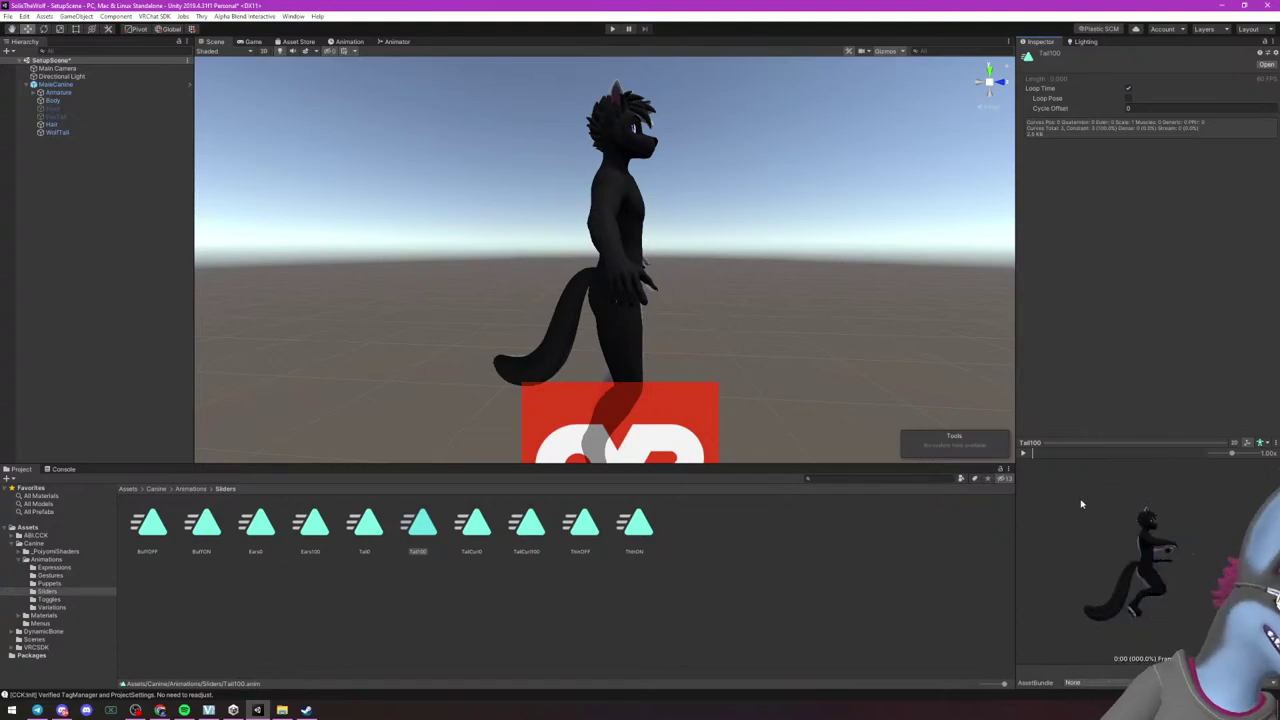
drag(1121, 555, 1050, 580)
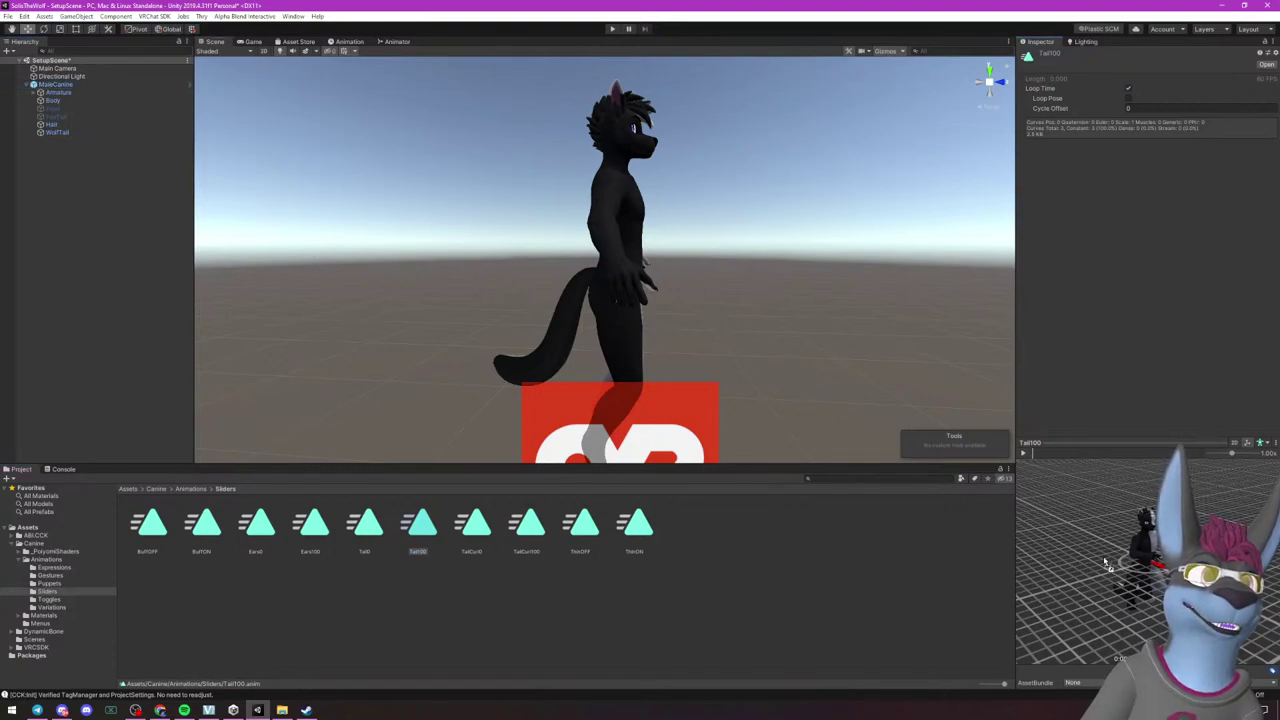
drag(1140, 560, 1221, 499)
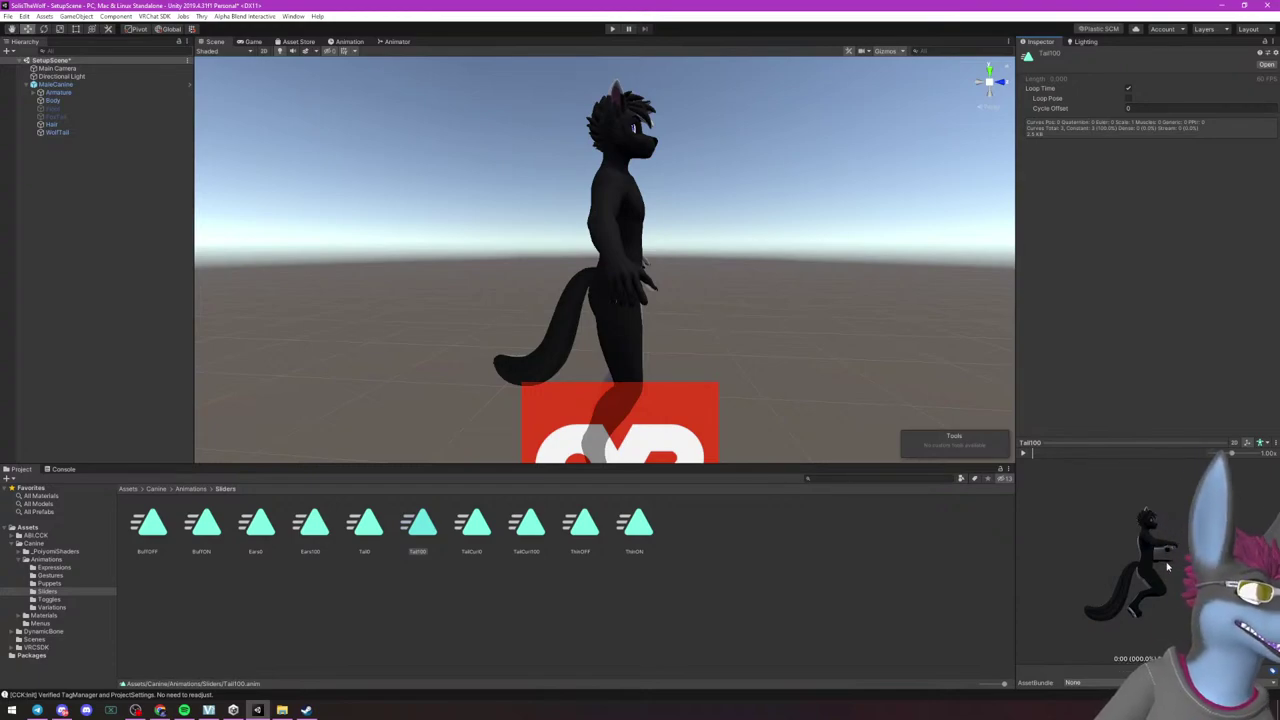
drag(1111, 573, 1135, 562)
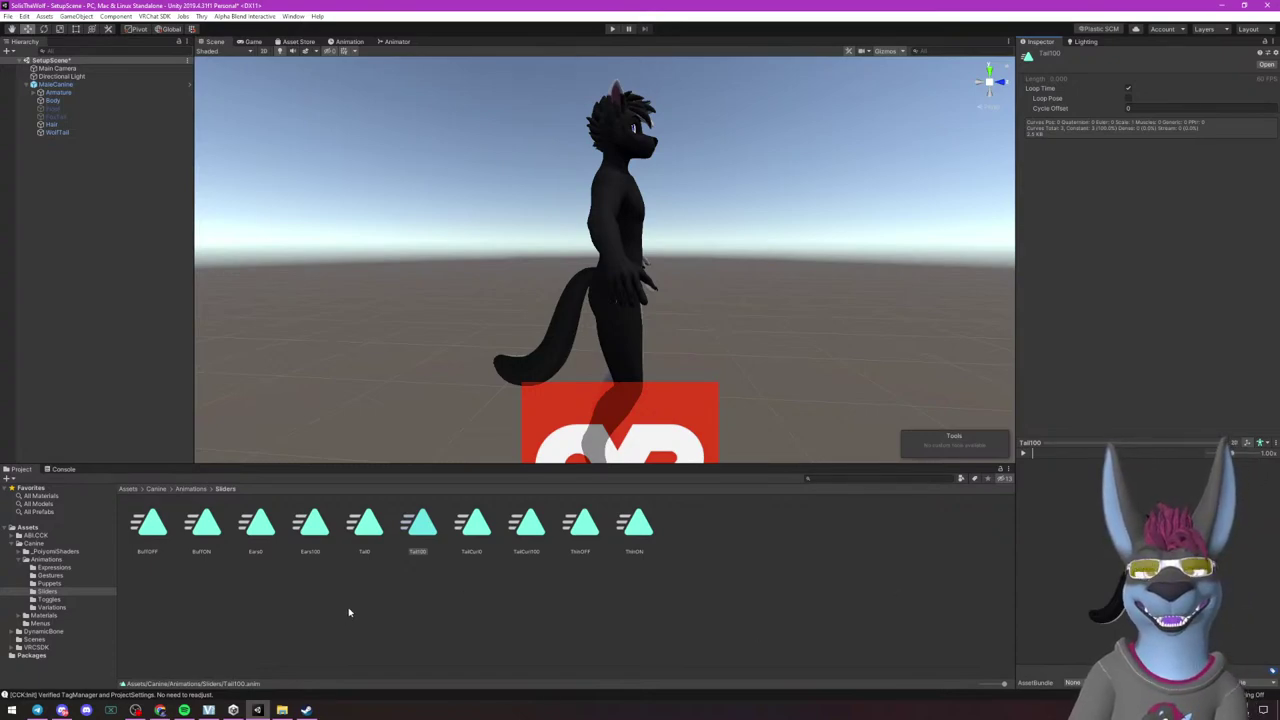
Preview the TailCurl0 and TailCurl100 slider animations, and clear the selection.
click(470, 535)
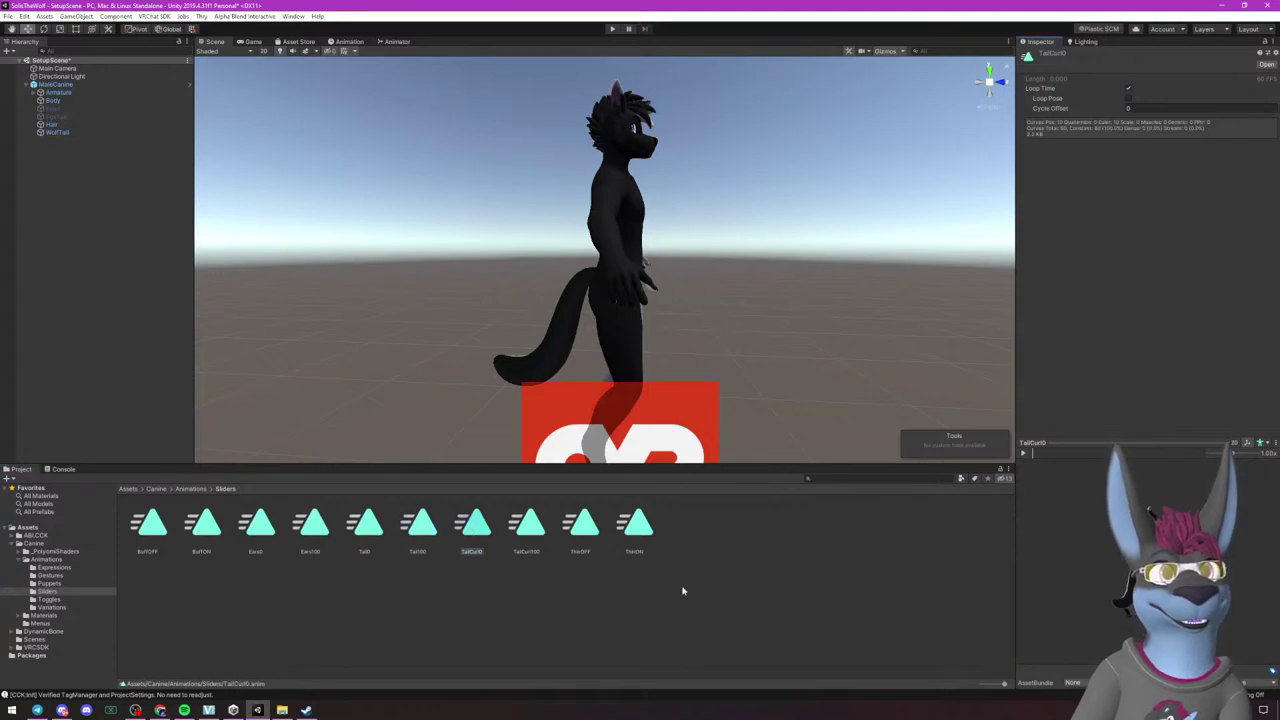
key(Right)
drag(1180, 560, 1051, 588)
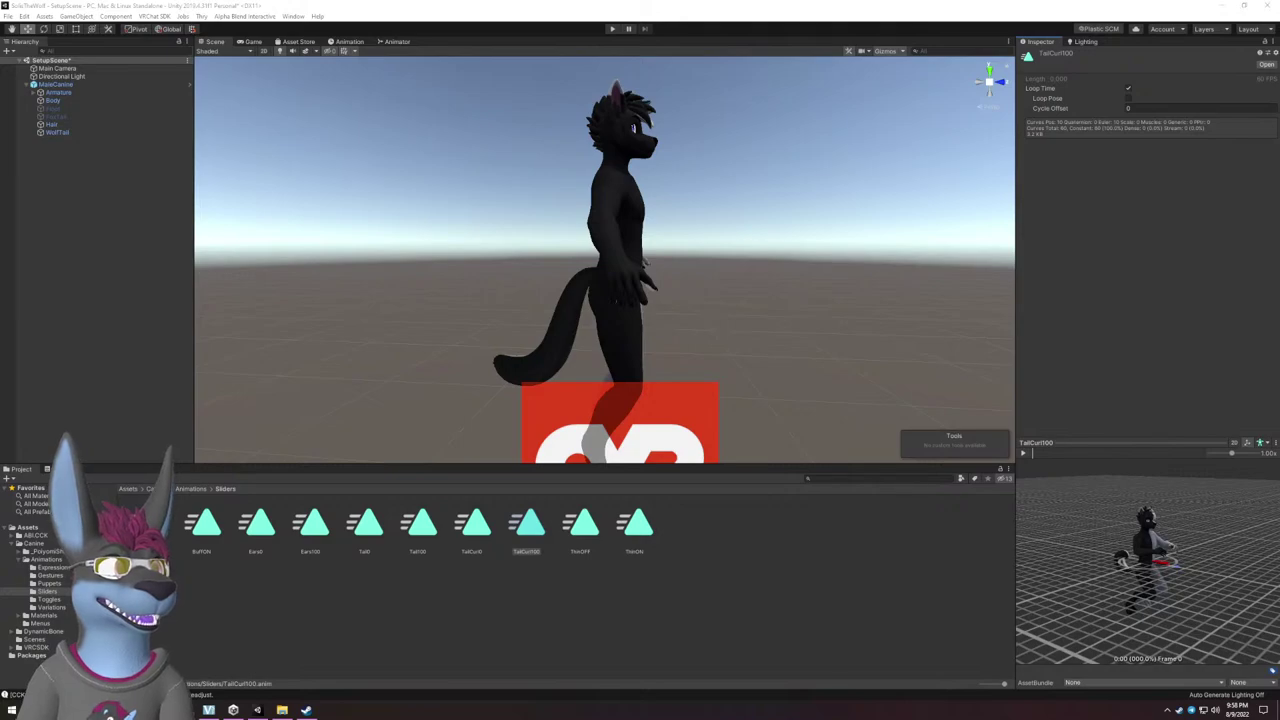
click(858, 552)
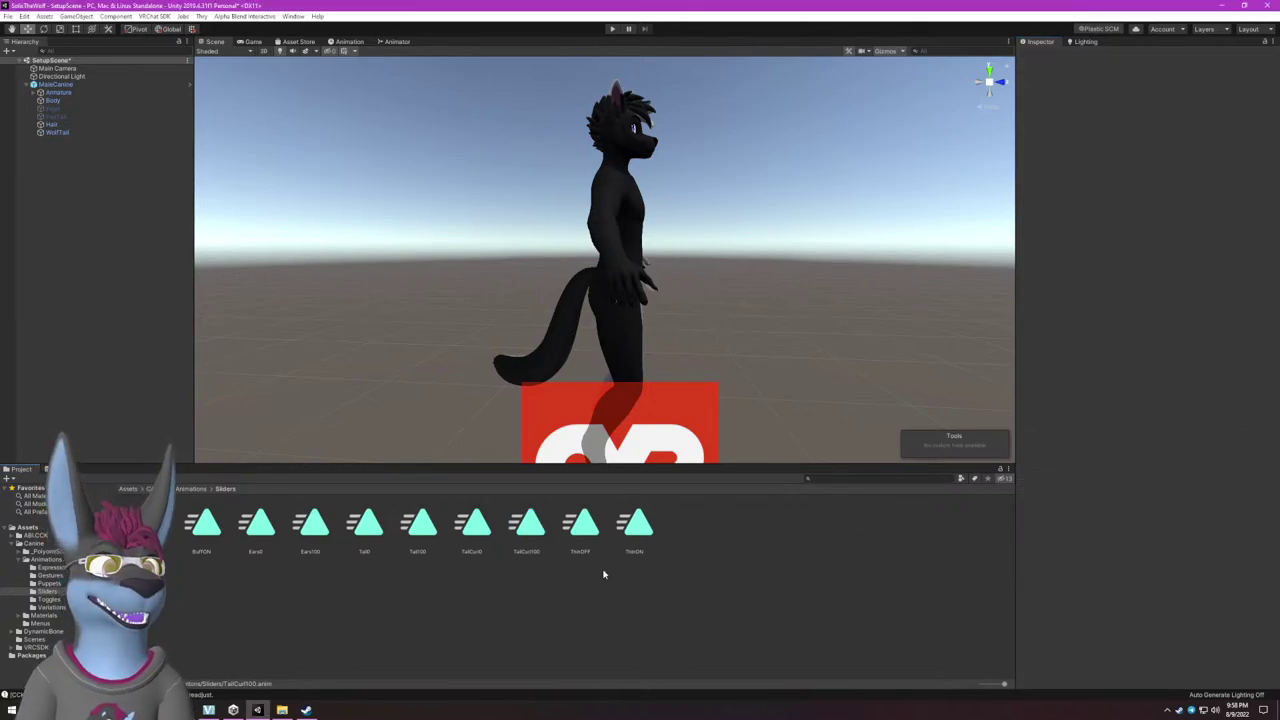
Add an advanced settings input named Tail Size to the MaleCanine's CVR Avatar component.
click(631, 237)
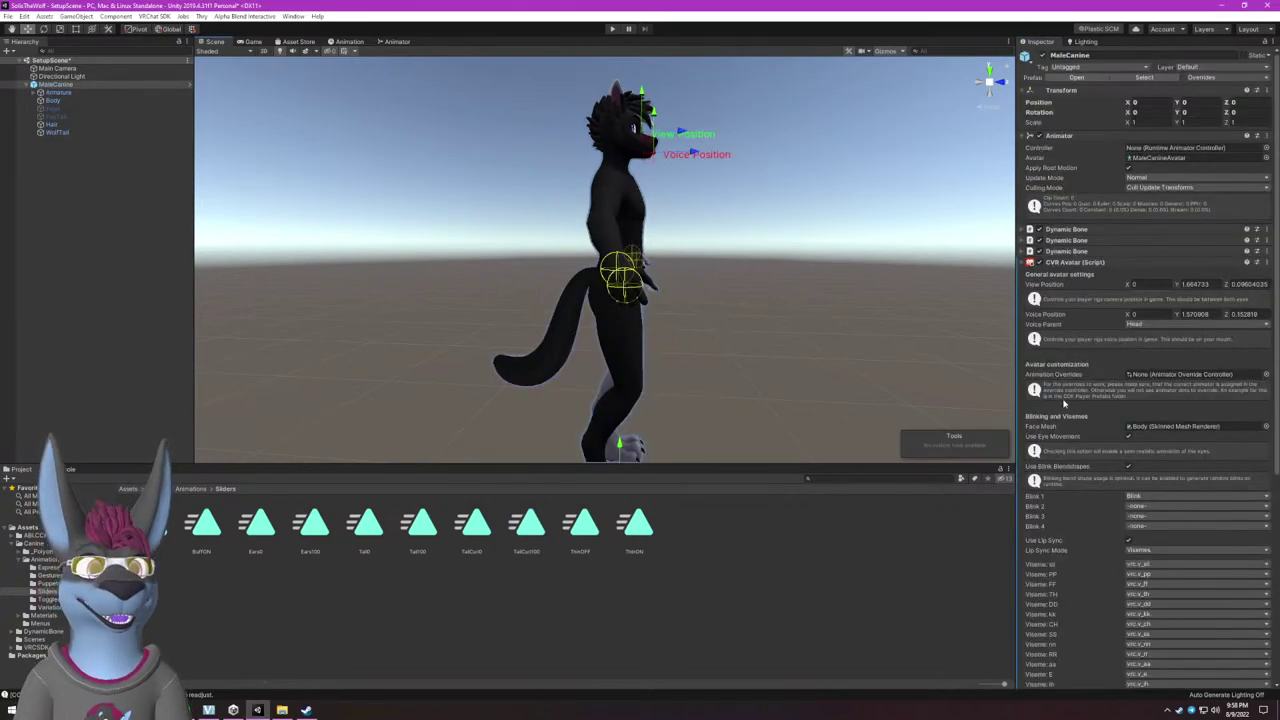
scroll(1063, 403, down, 4)
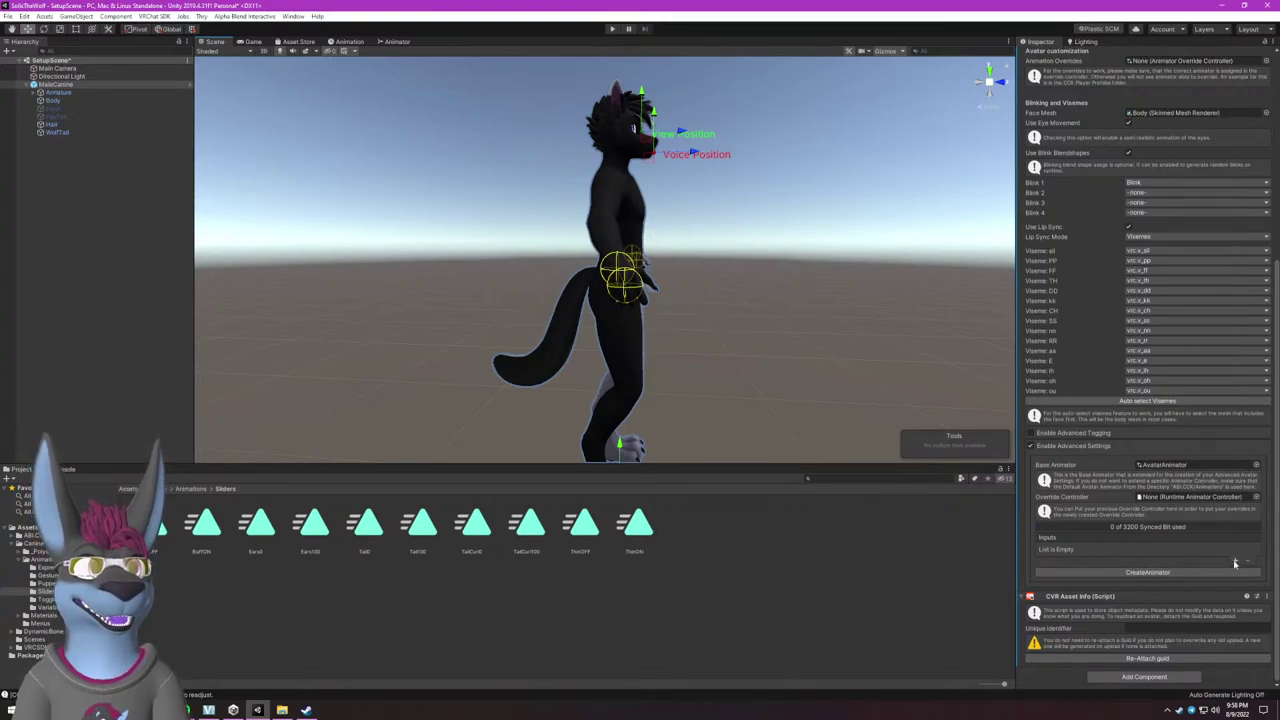
click(1234, 562)
click(1104, 550)
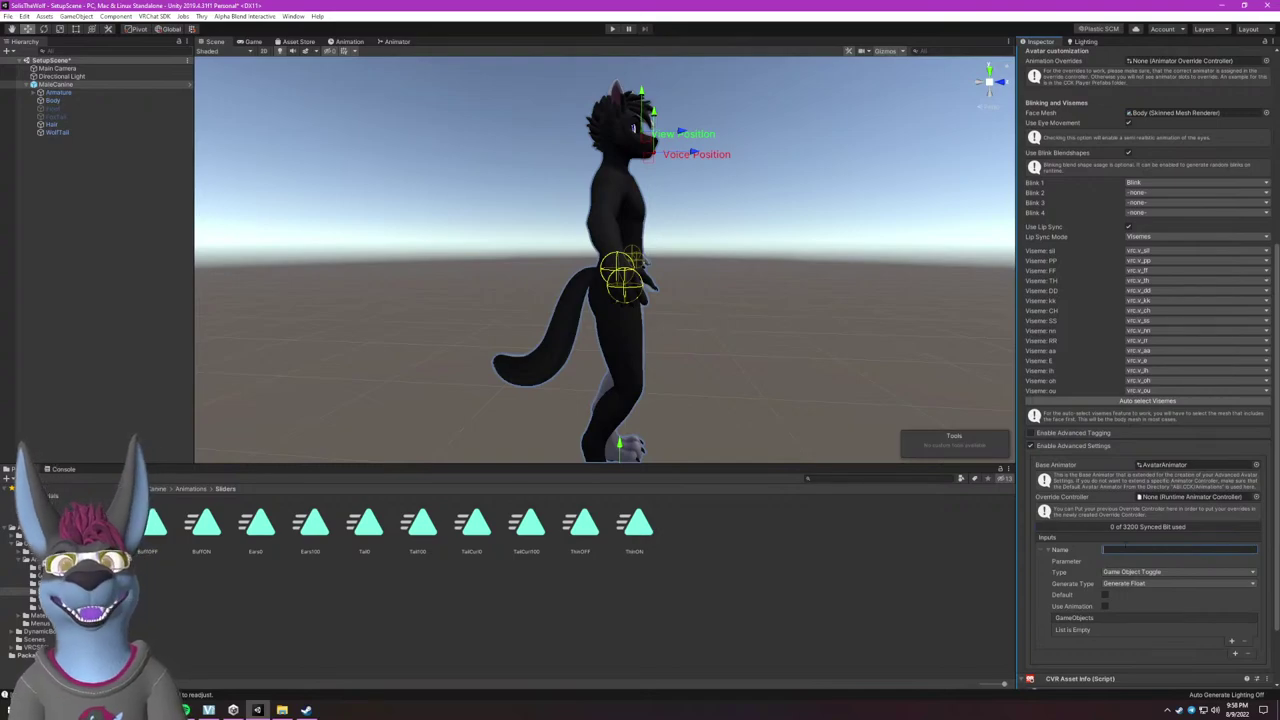
text(Tail Size)
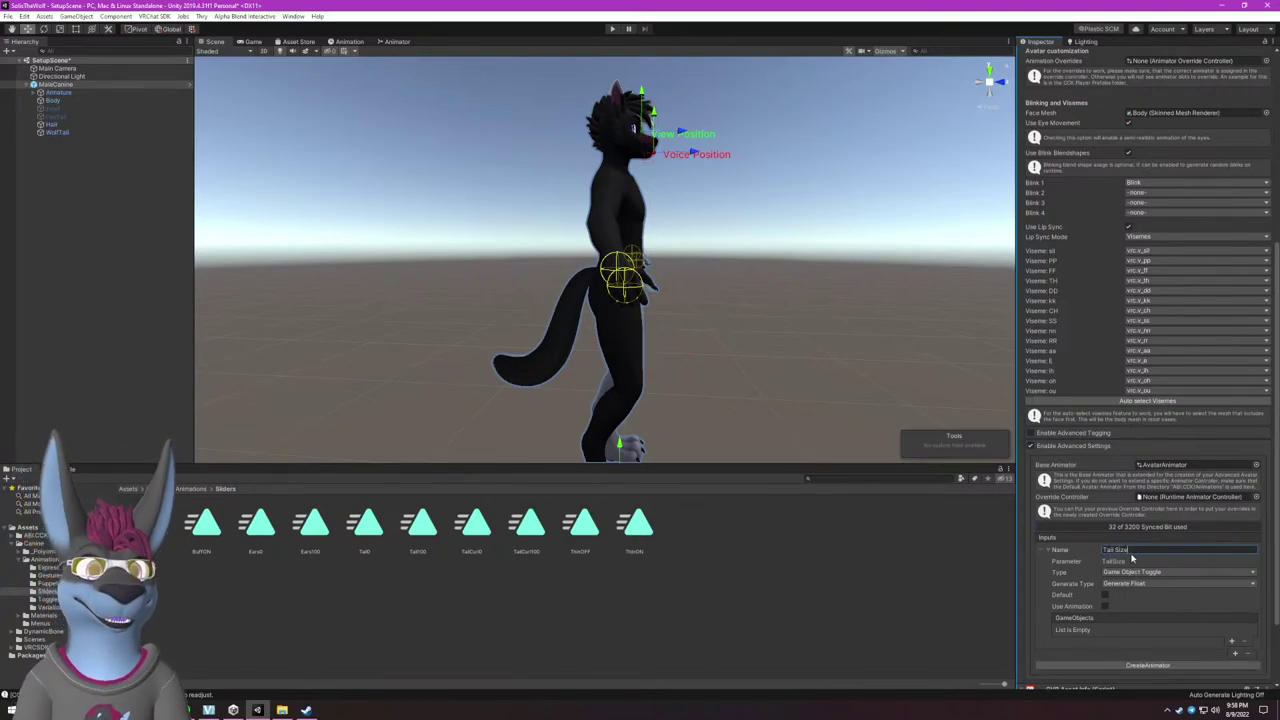
Make the Tail Size input a Slider and enable Use Animation for it.
click(1125, 572)
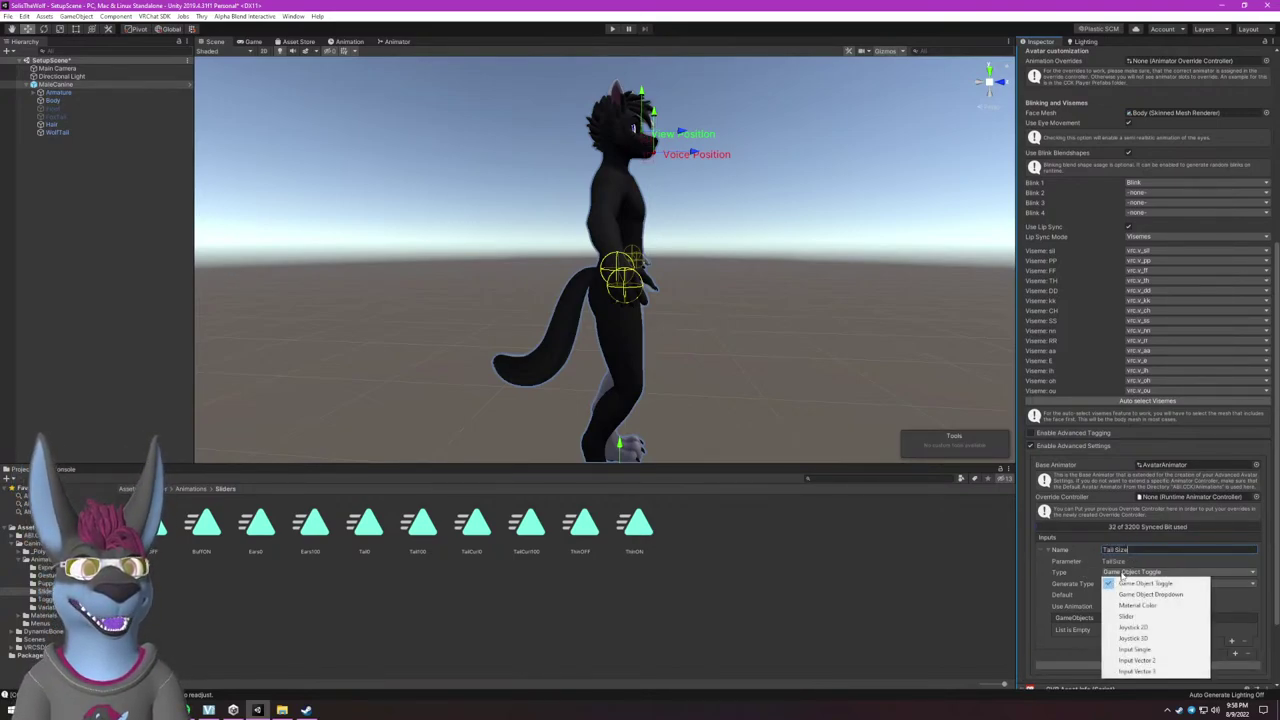
click(1126, 616)
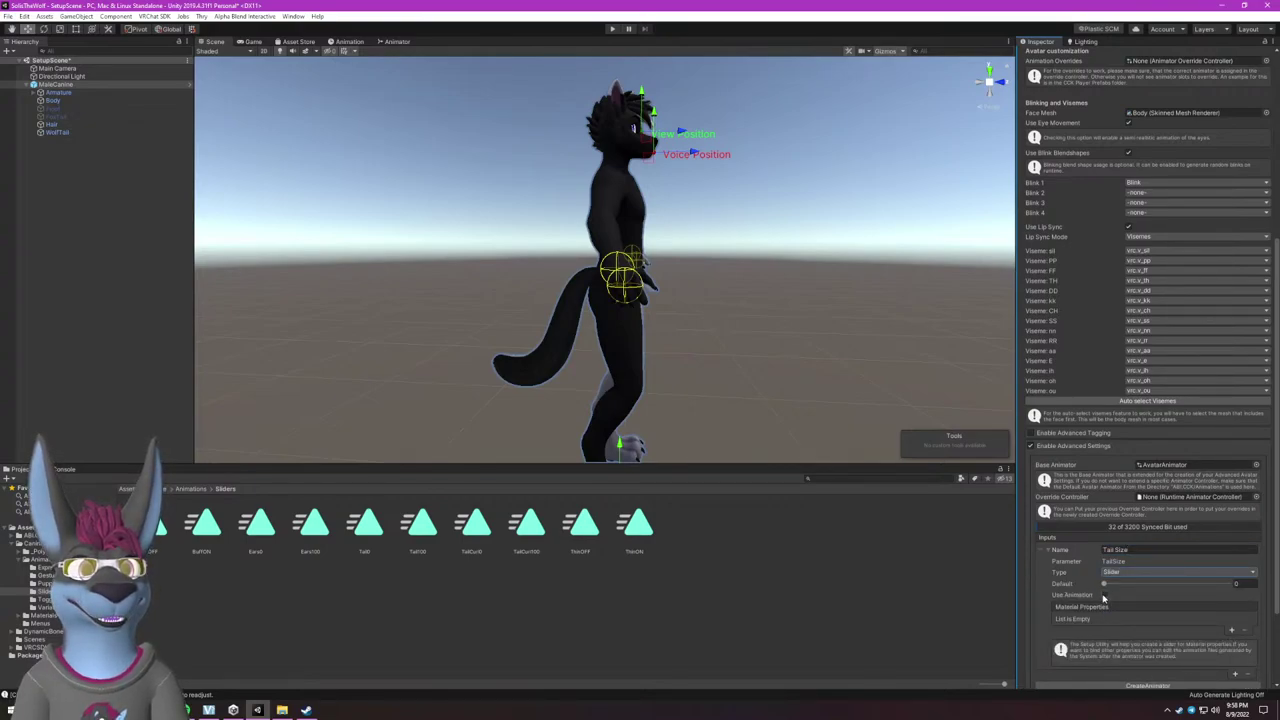
click(1105, 596)
scroll(1085, 590, down, 3)
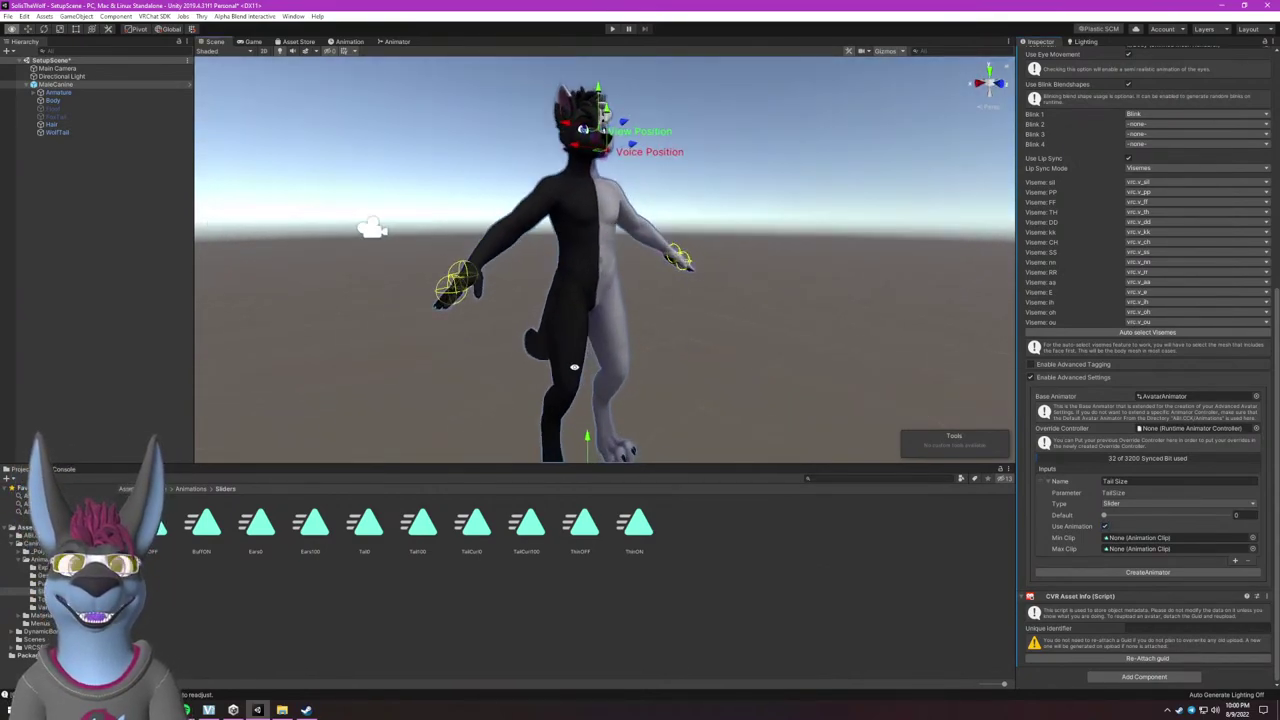
Review the input types available for the Tail Size entry, keeping it as Slider.
middle_drag(585, 362, 586, 346)
alt+drag(586, 346, 647, 326)
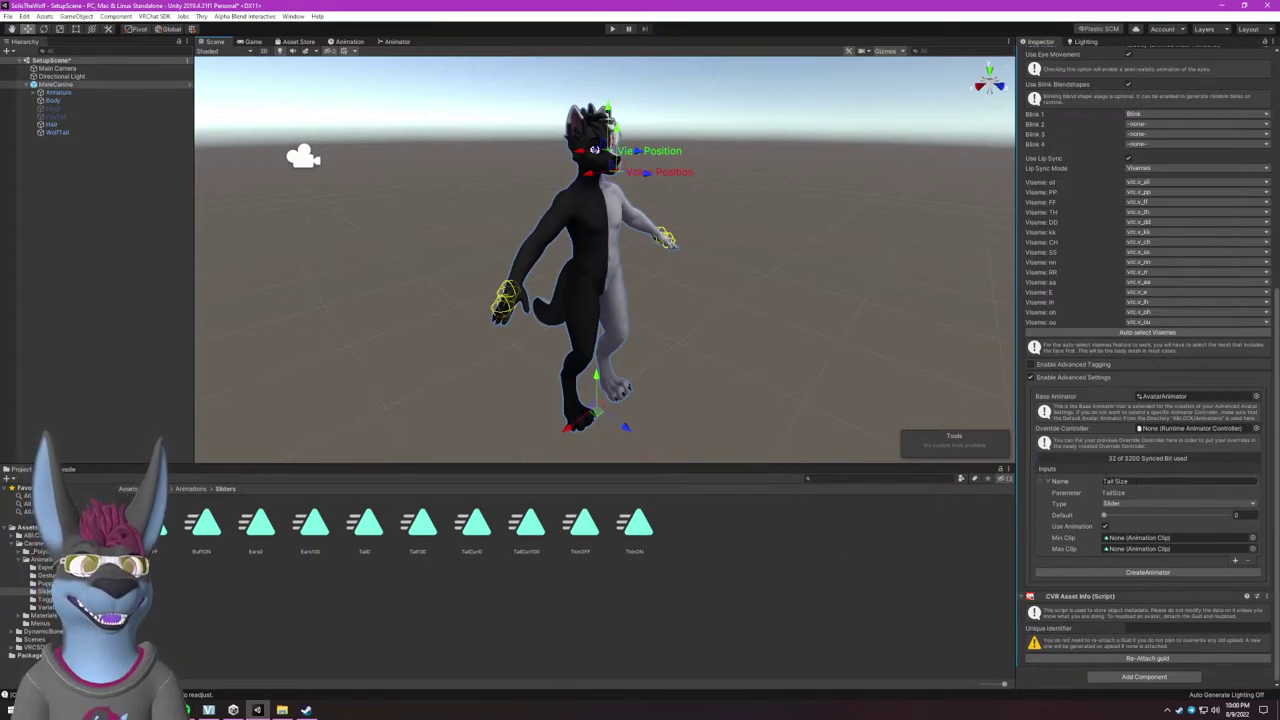
click(1116, 506)
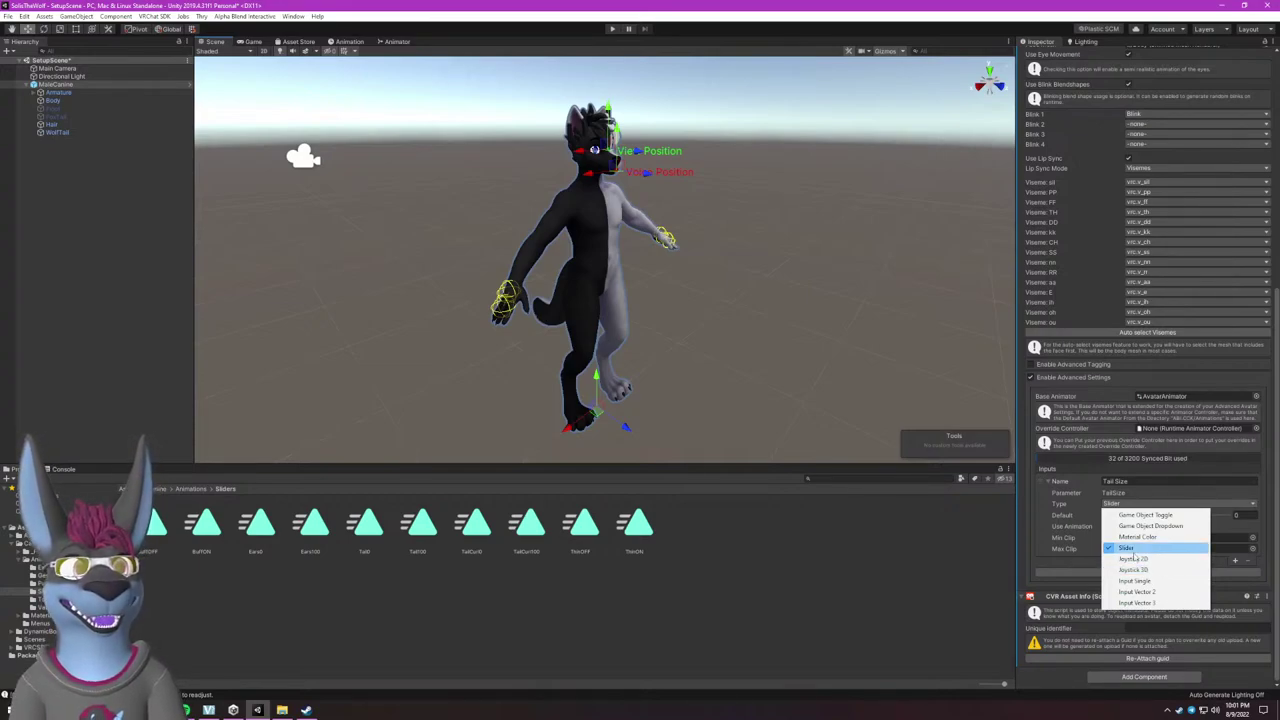
click(1134, 551)
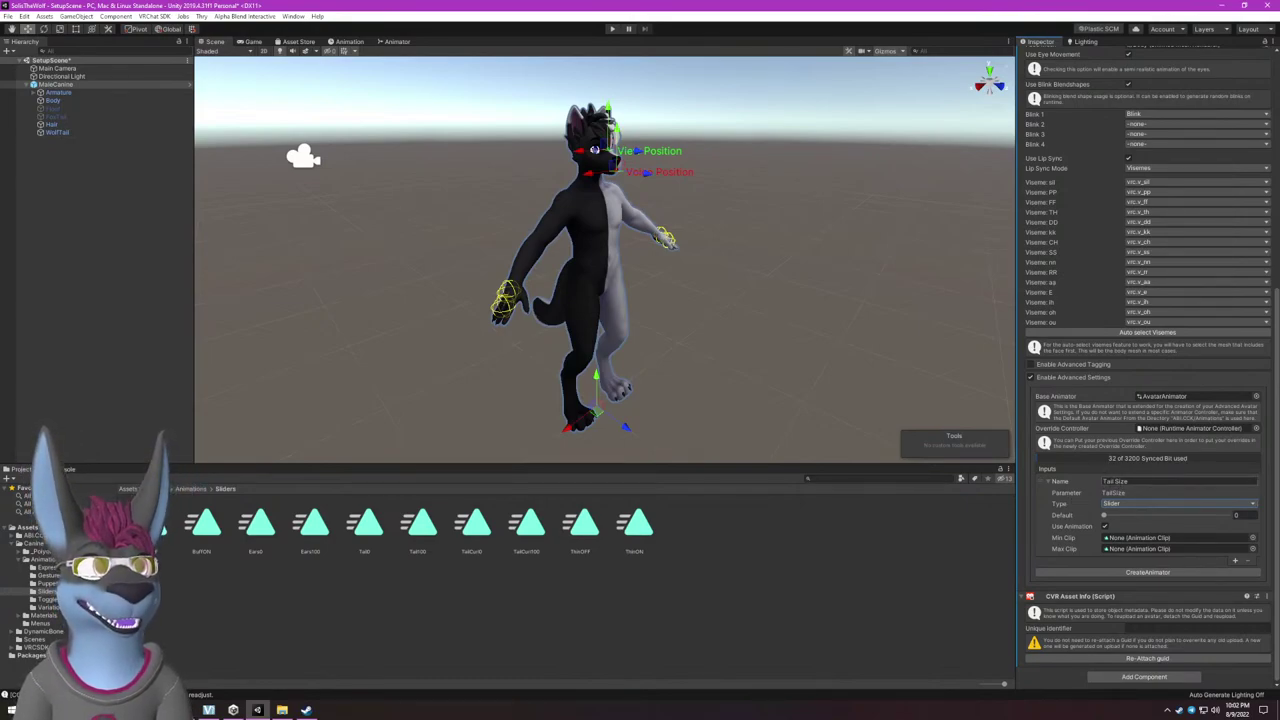
click(1108, 494)
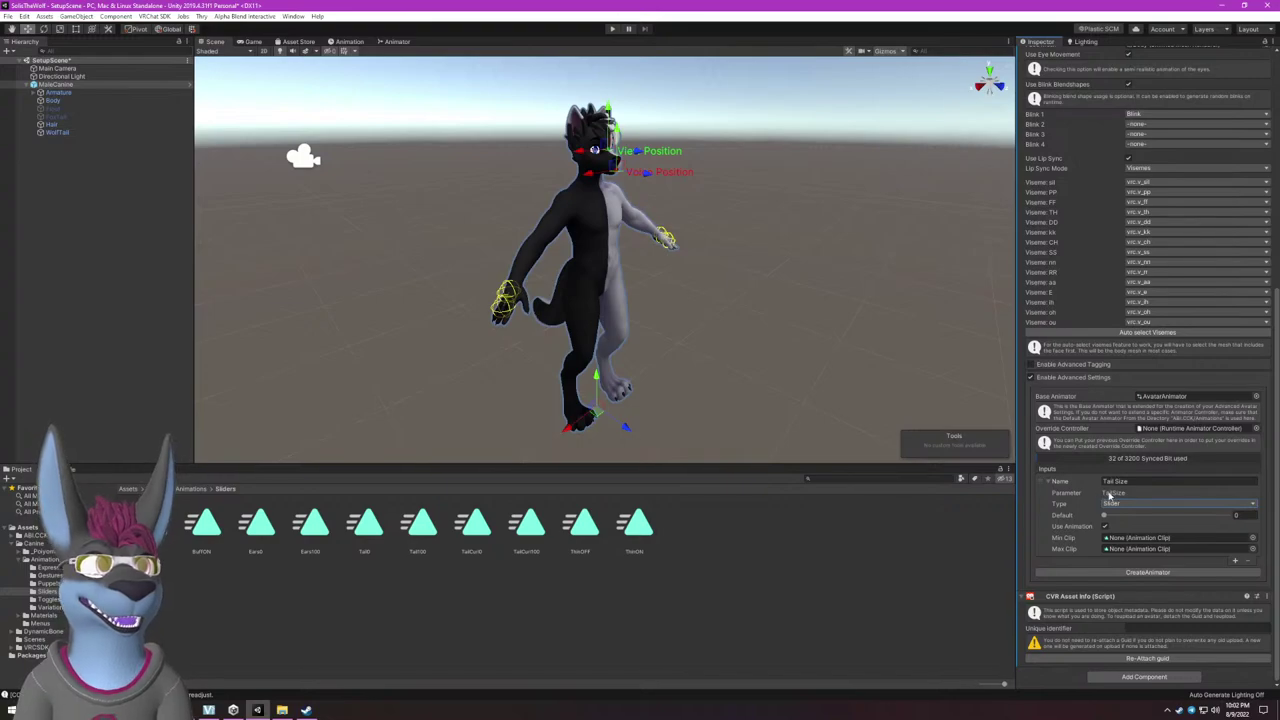
click(1112, 504)
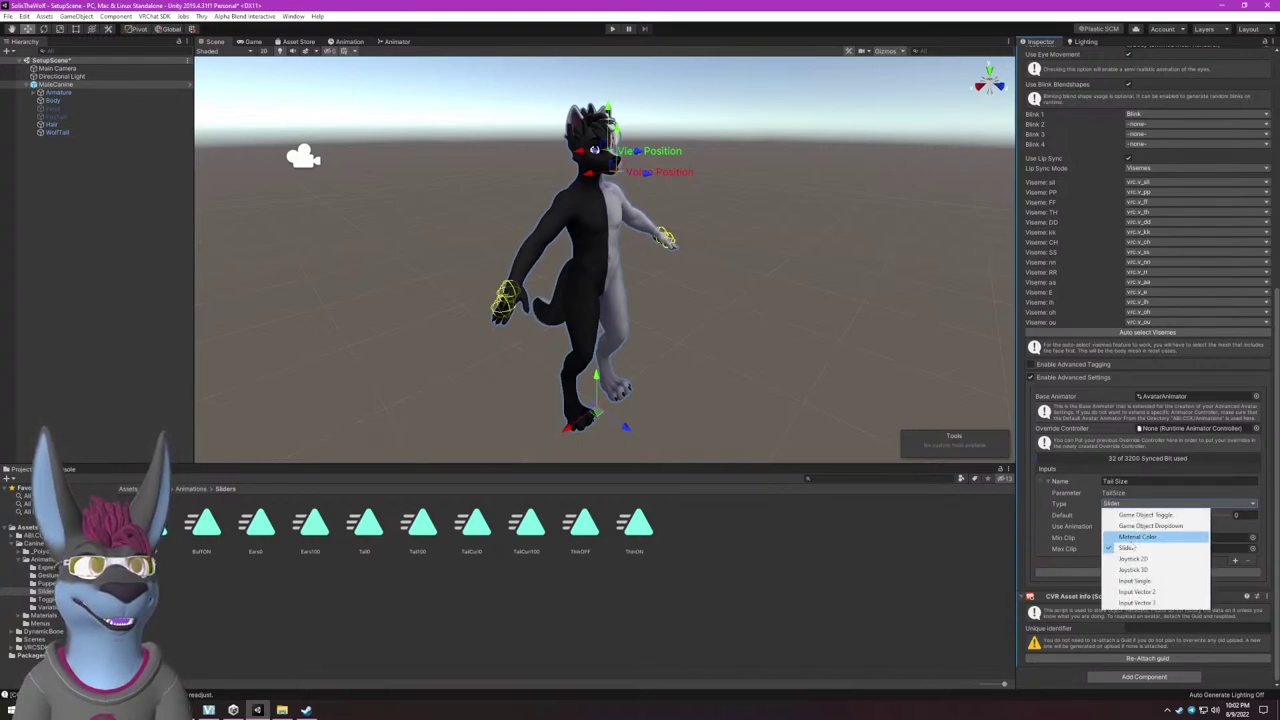
click(1125, 548)
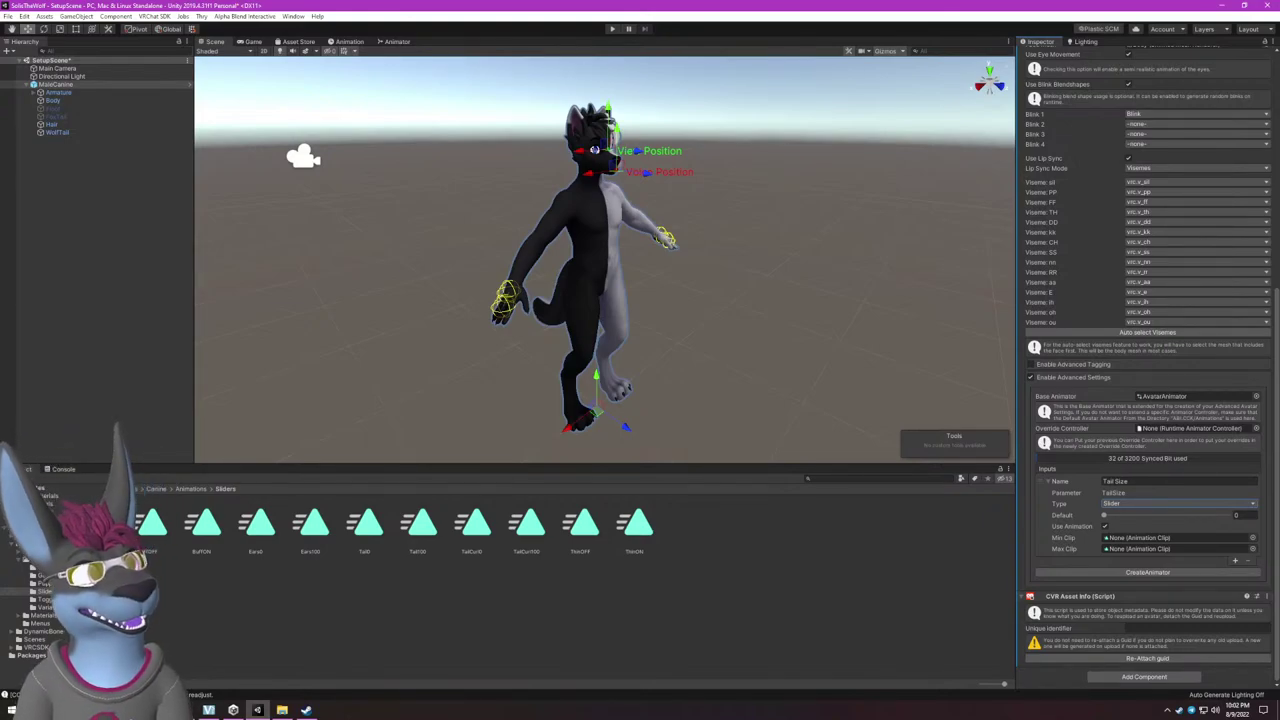
click(1082, 525)
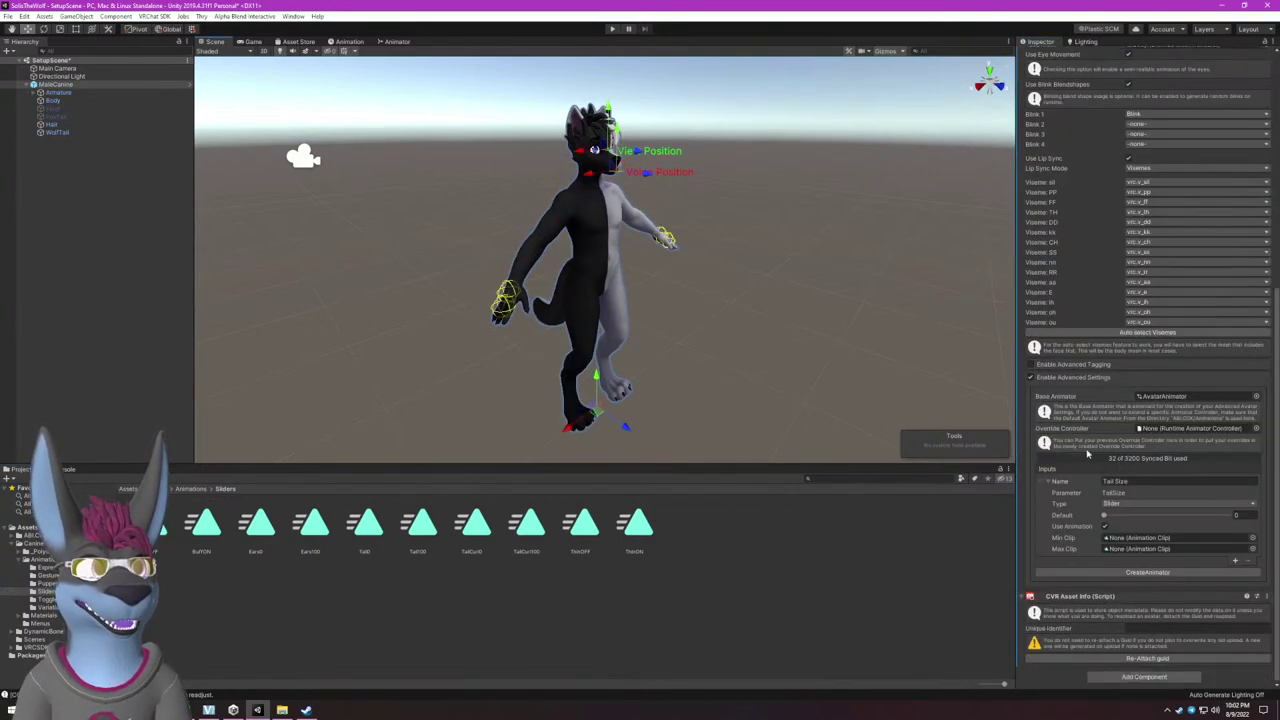
Keep the Tail Size default at 0 and assign Tail0 as its min clip and Tail100 as its max clip.
drag(1104, 515, 1025, 525)
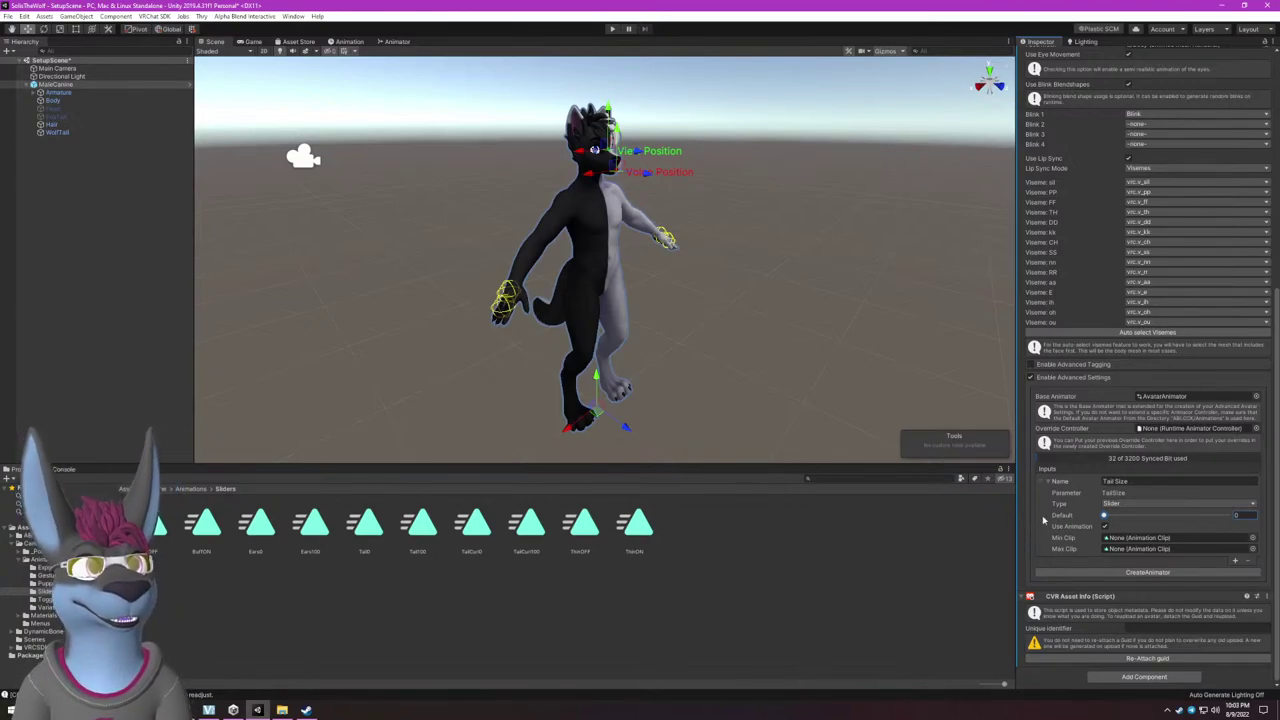
click(1105, 527)
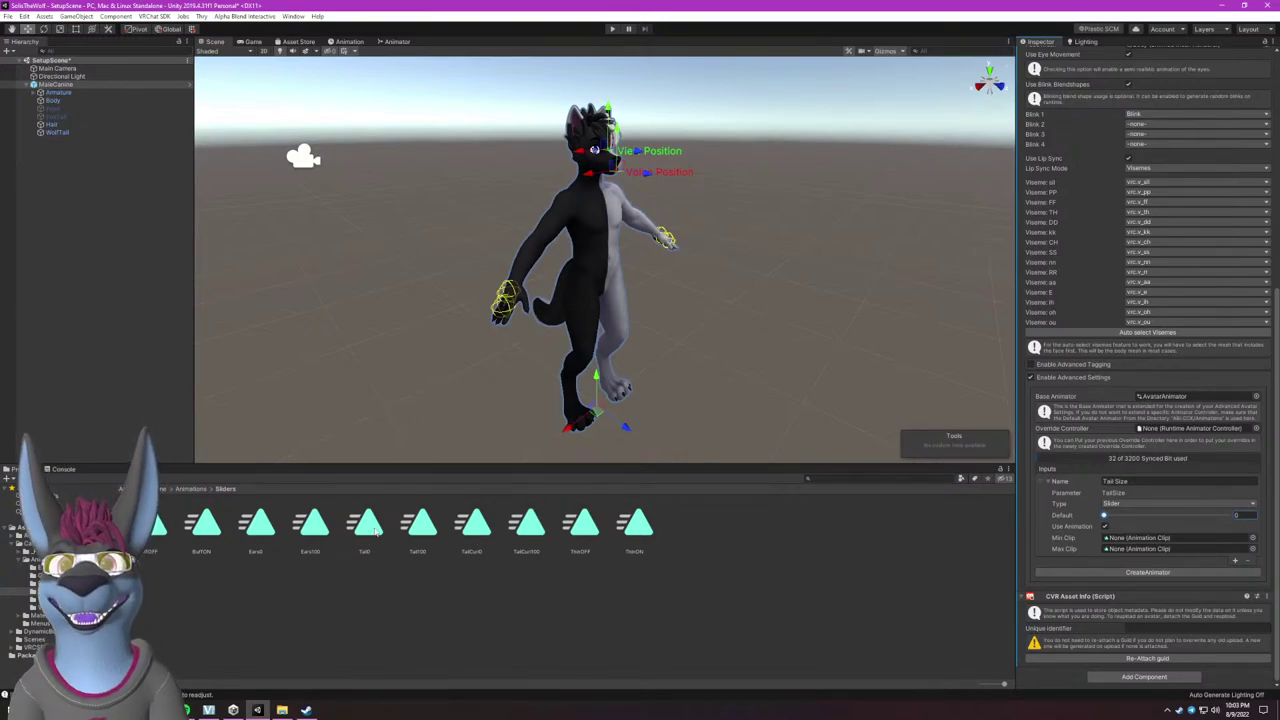
drag(376, 532, 1140, 538)
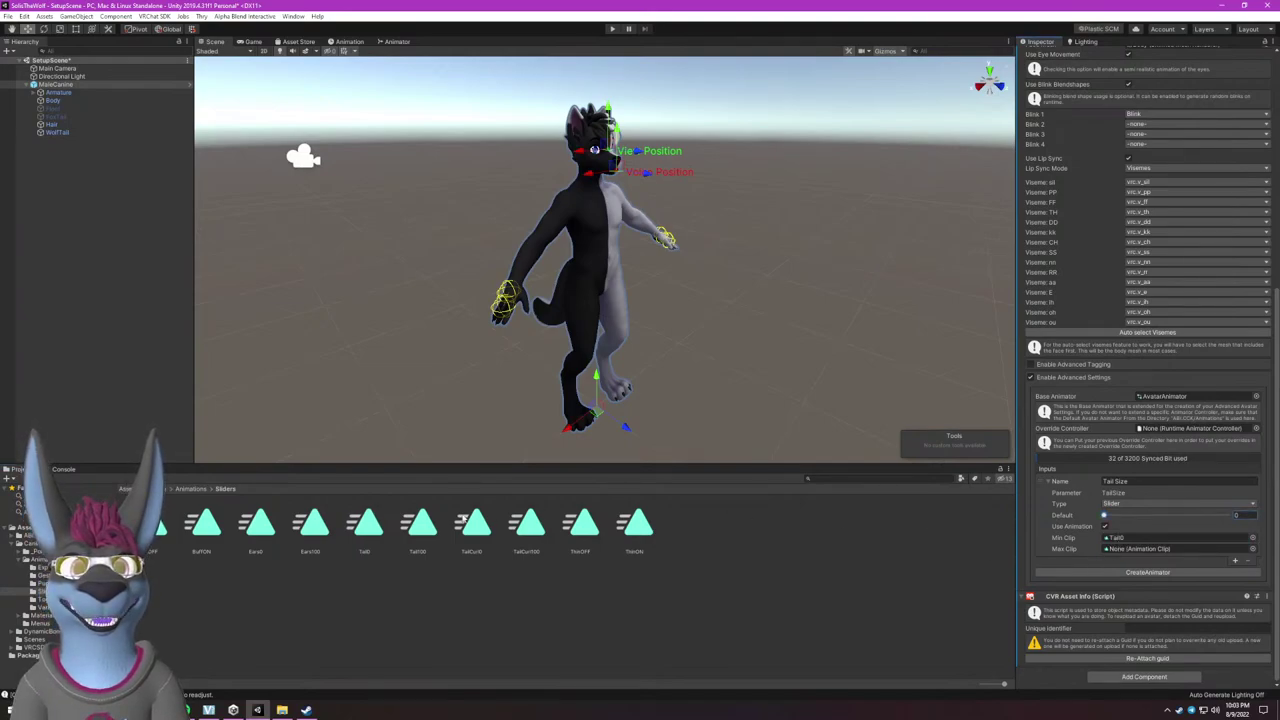
drag(418, 522, 1140, 548)
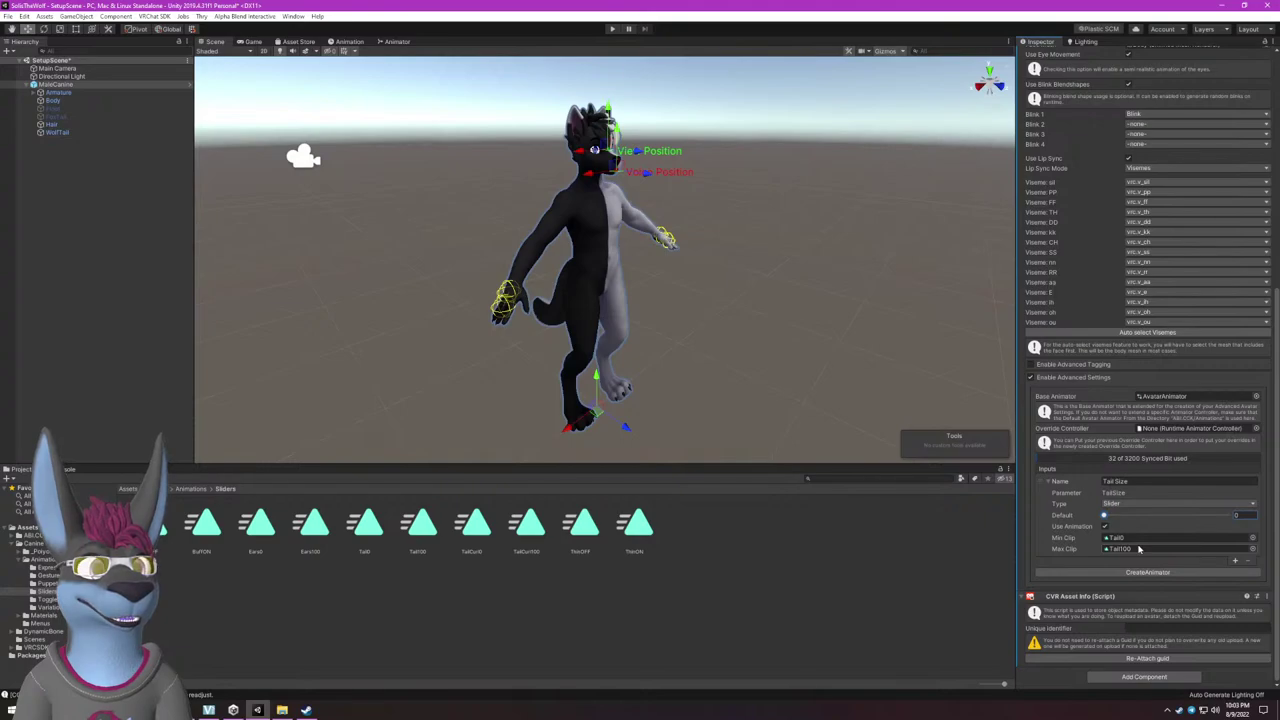
Duplicate the tail.001 scale keyframe onto frame 1 in both the Tail0 and Tail100 animations.
double_click(368, 530)
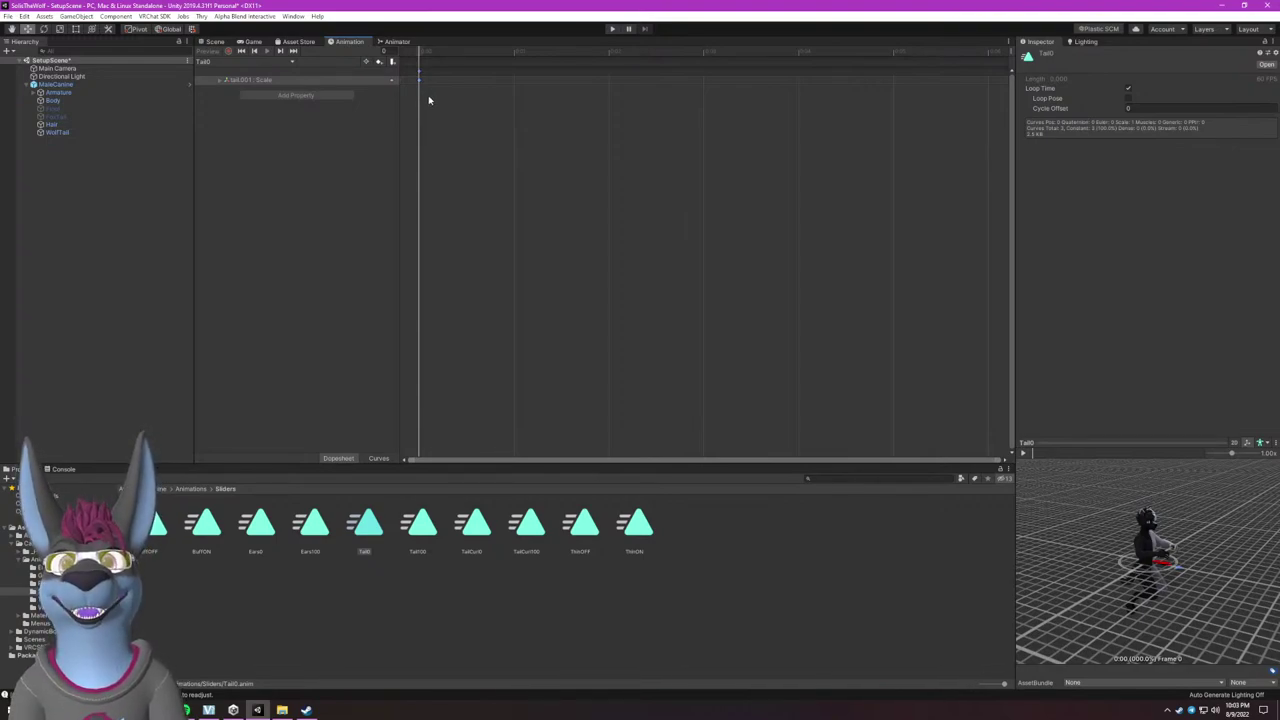
click(513, 55)
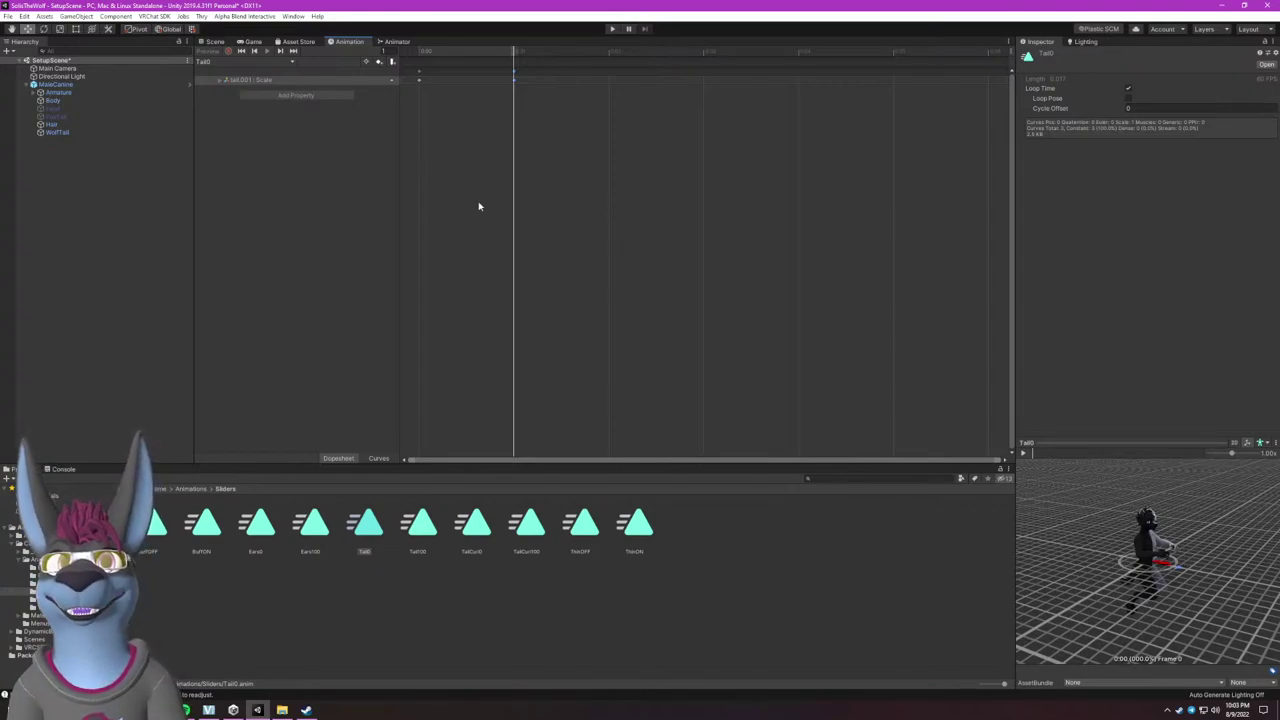
click(433, 535)
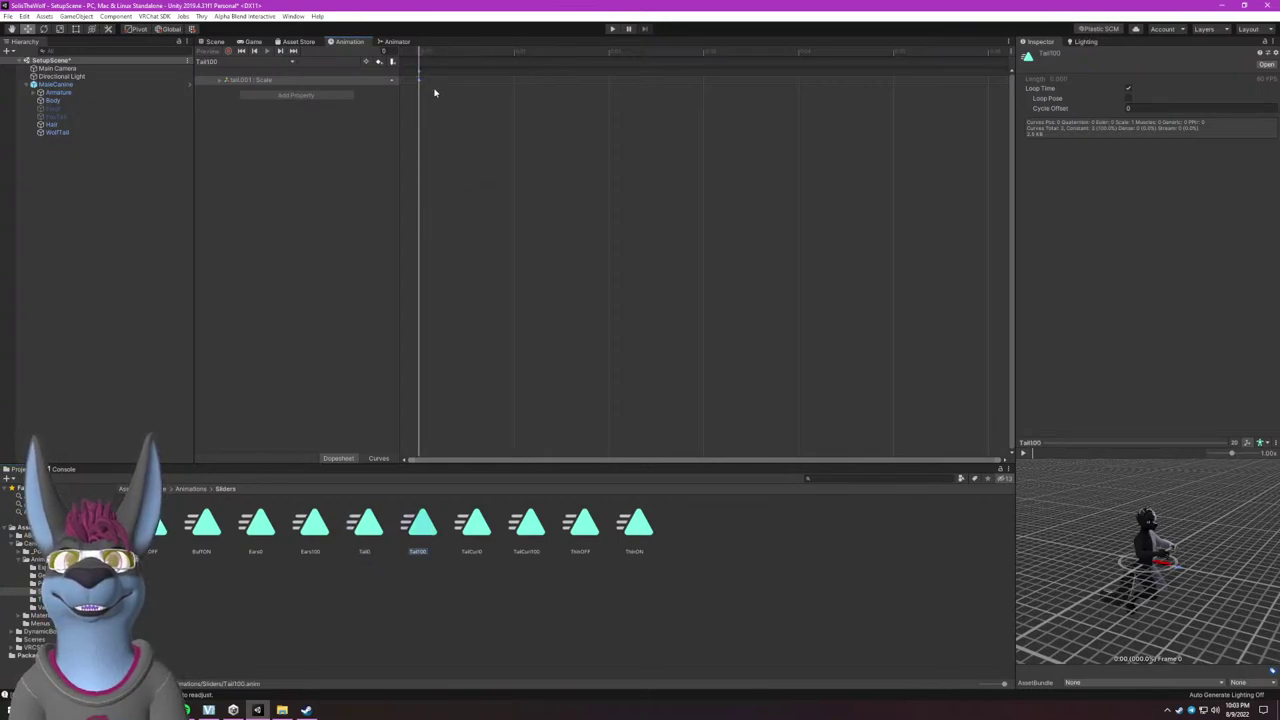
click(515, 89)
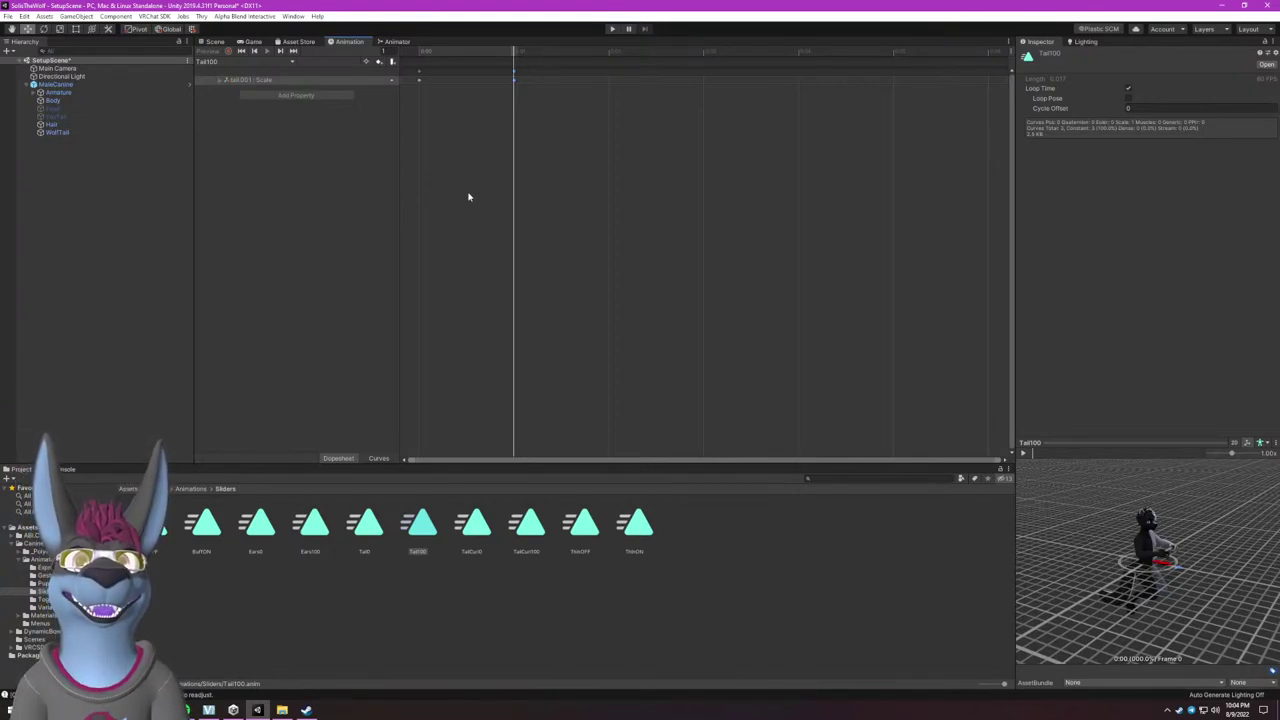
Copy all the tail bone position and rotation keyframes in the TailCurl0 animation from frame 0 onto frame 1.
click(472, 523)
drag(512, 354, 418, 66)
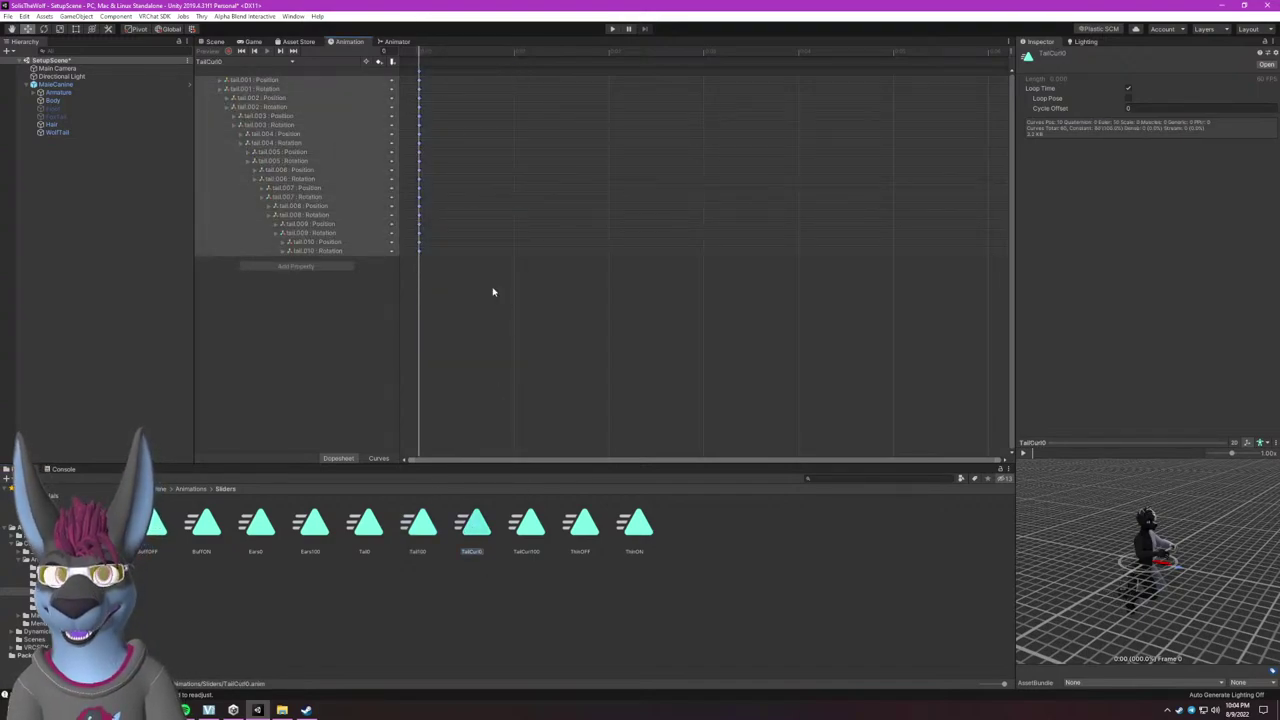
drag(516, 320, 418, 66)
click(515, 52)
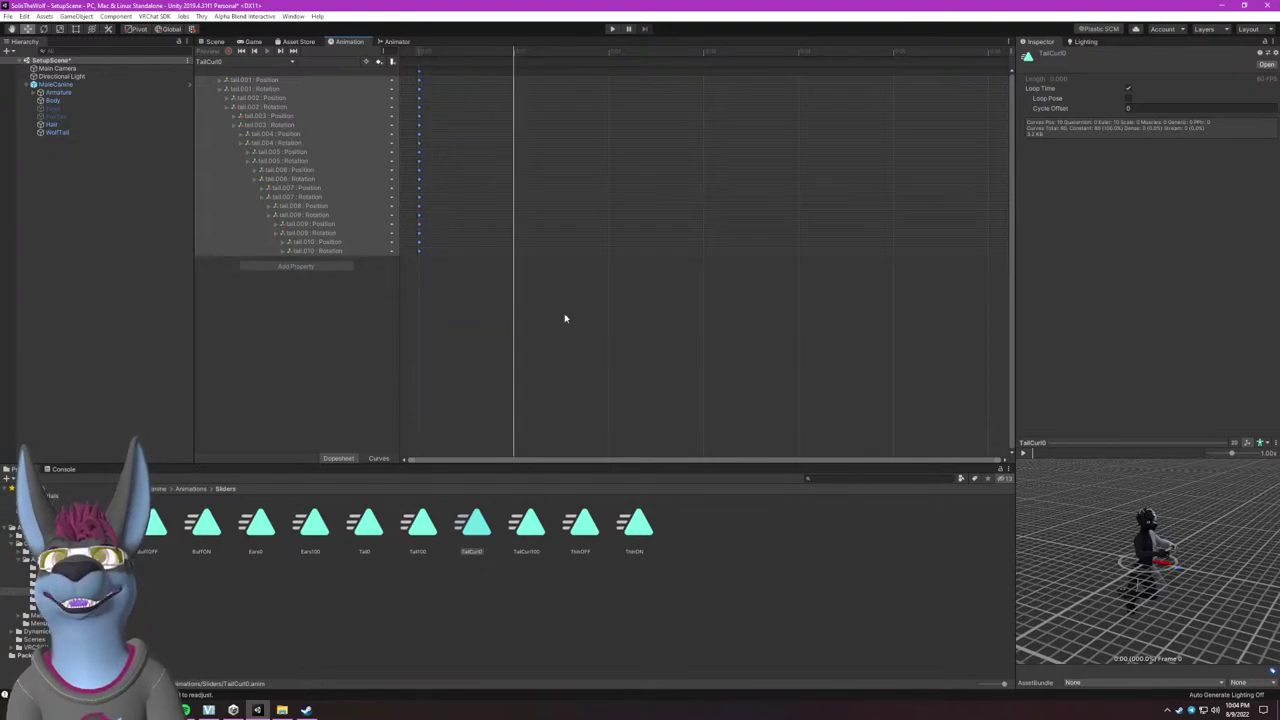
key(ctrl+c)
key(ctrl+v)
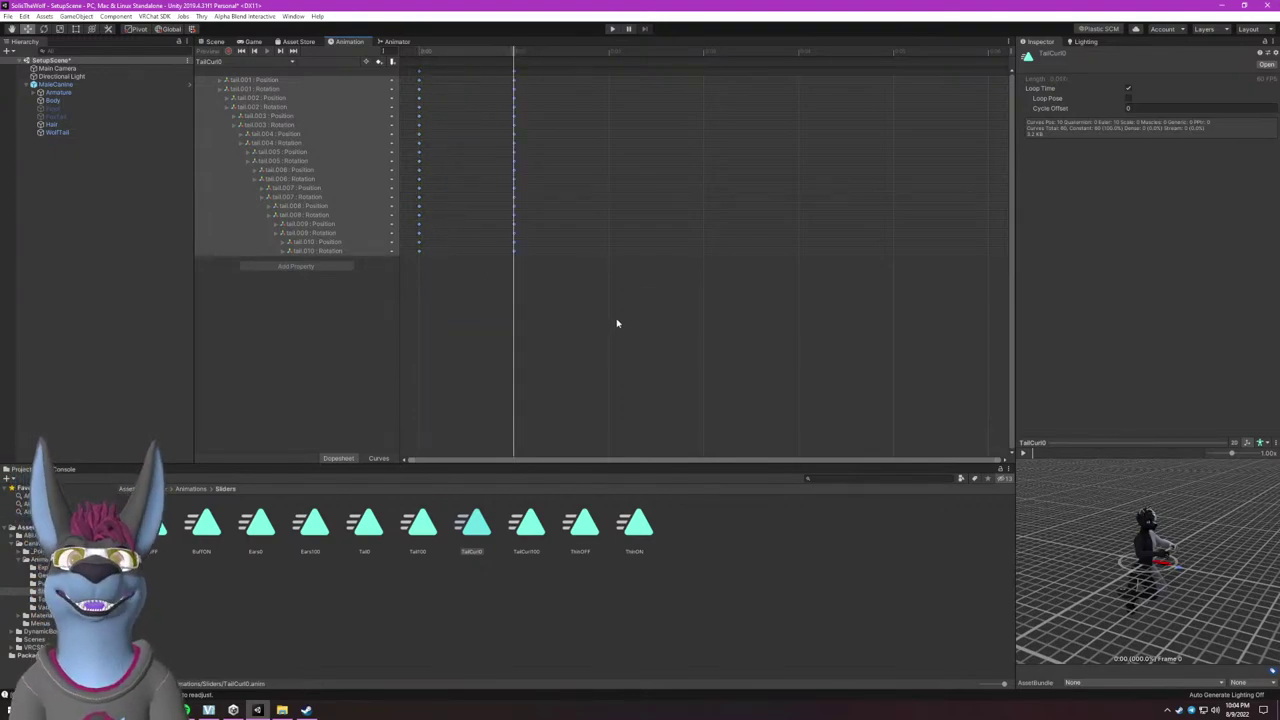
click(422, 52)
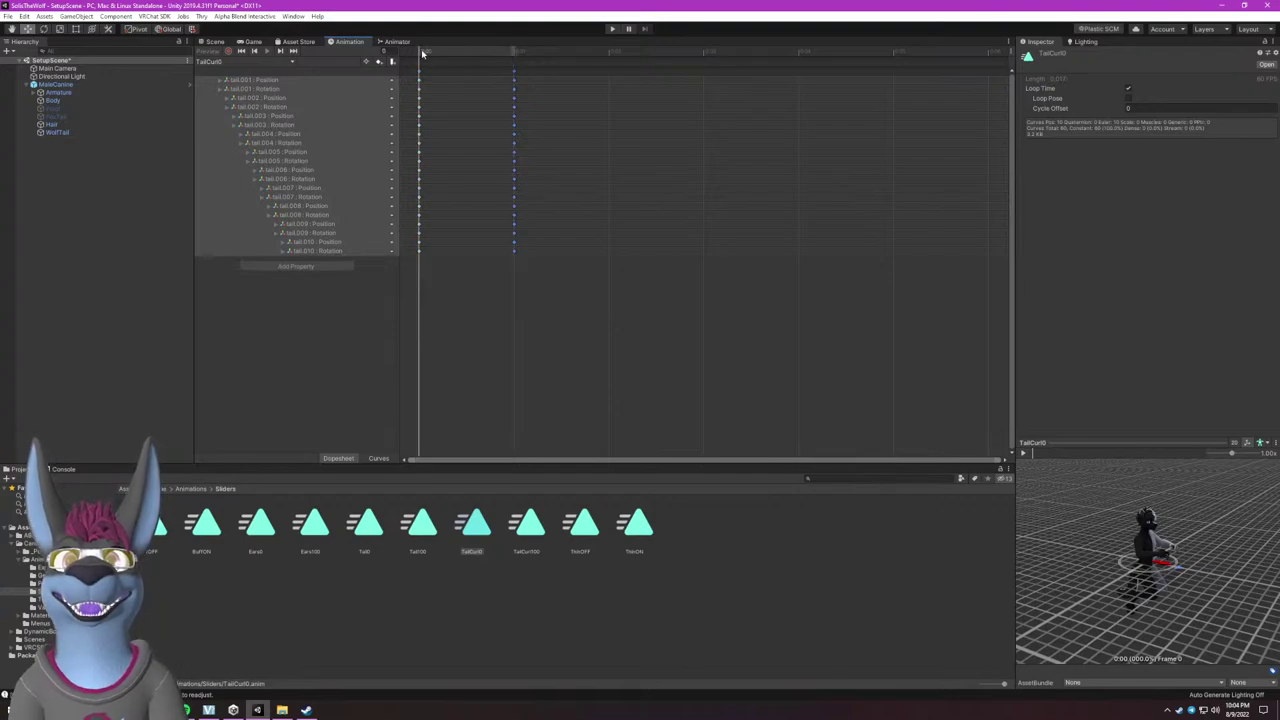
Duplicate the tail bone position and rotation keyframes onto frame 1 of the TailCurl100 animation.
click(527, 527)
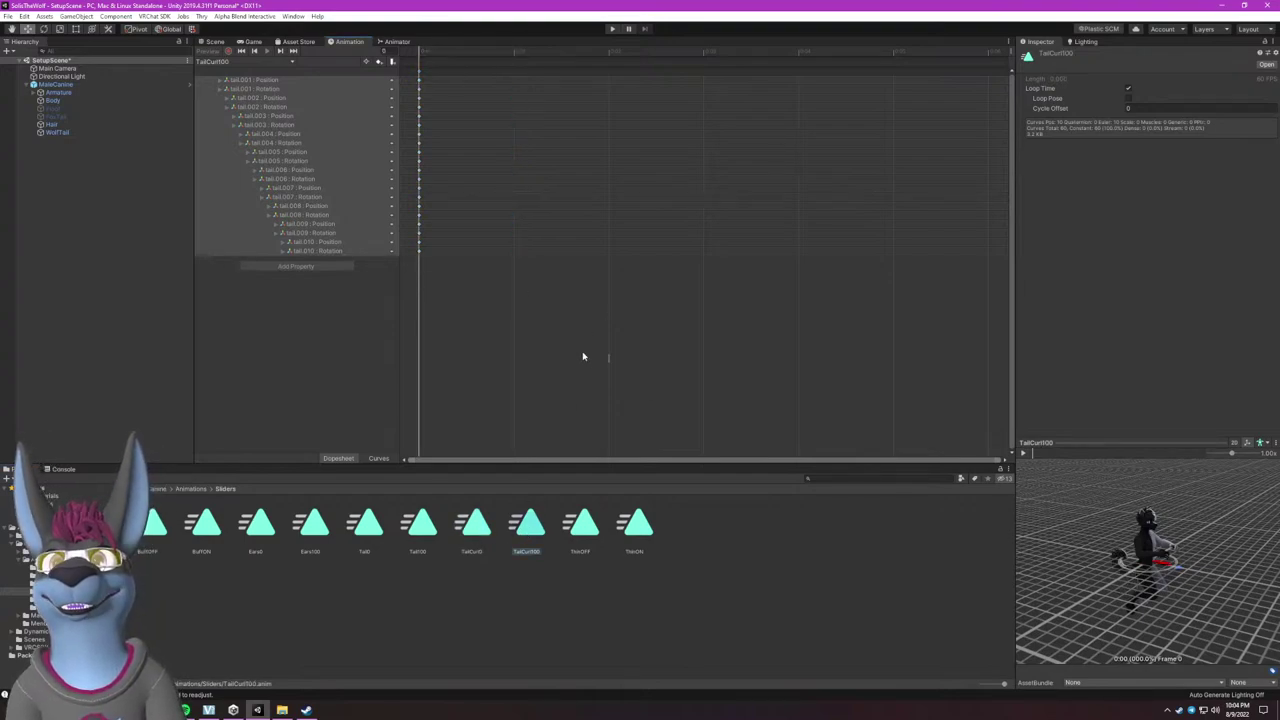
click(514, 52)
key(ctrl+v)
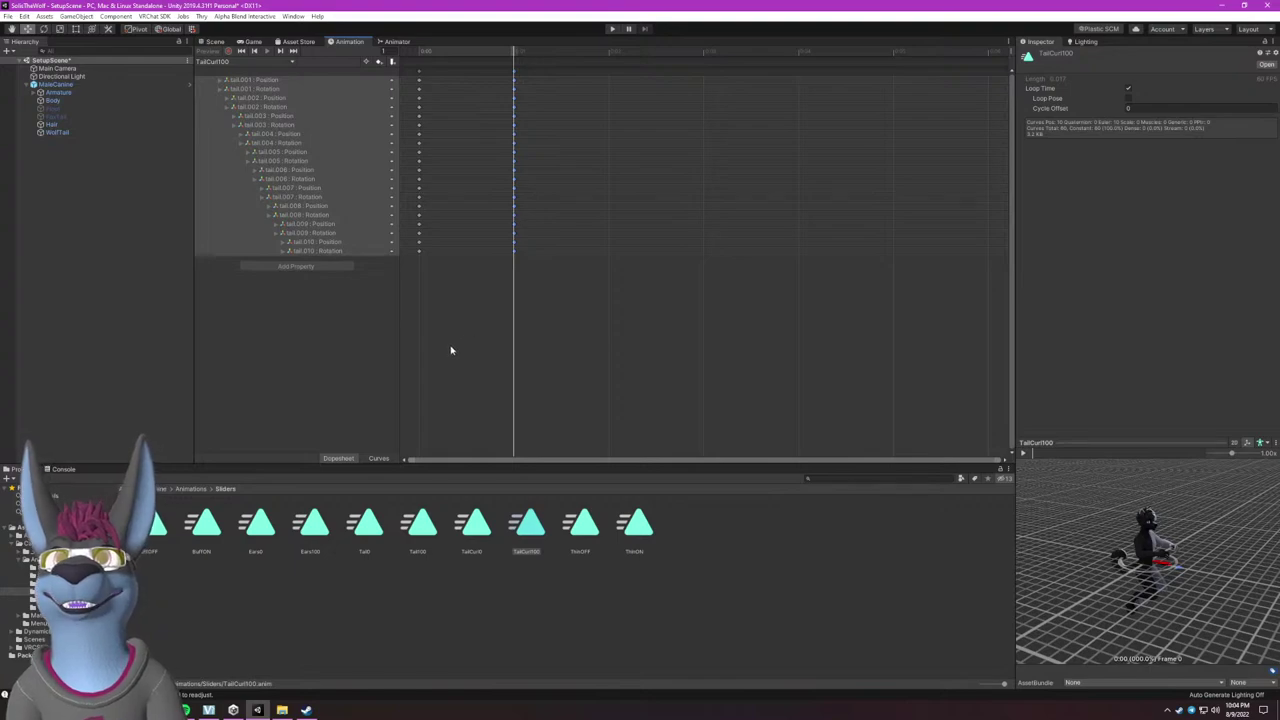
Compare the tail.010 rotation values between the TailCurl100 and TailCurl0 animations to check the duplicated keyframes.
click(283, 254)
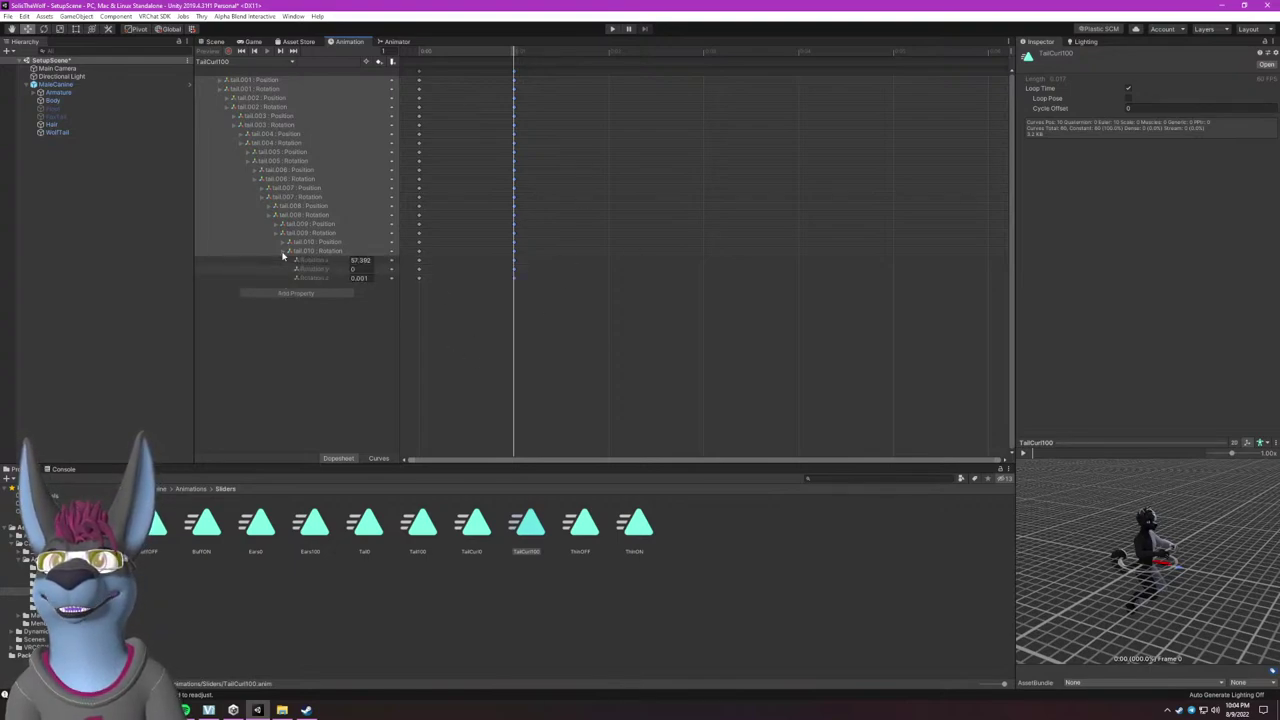
click(479, 543)
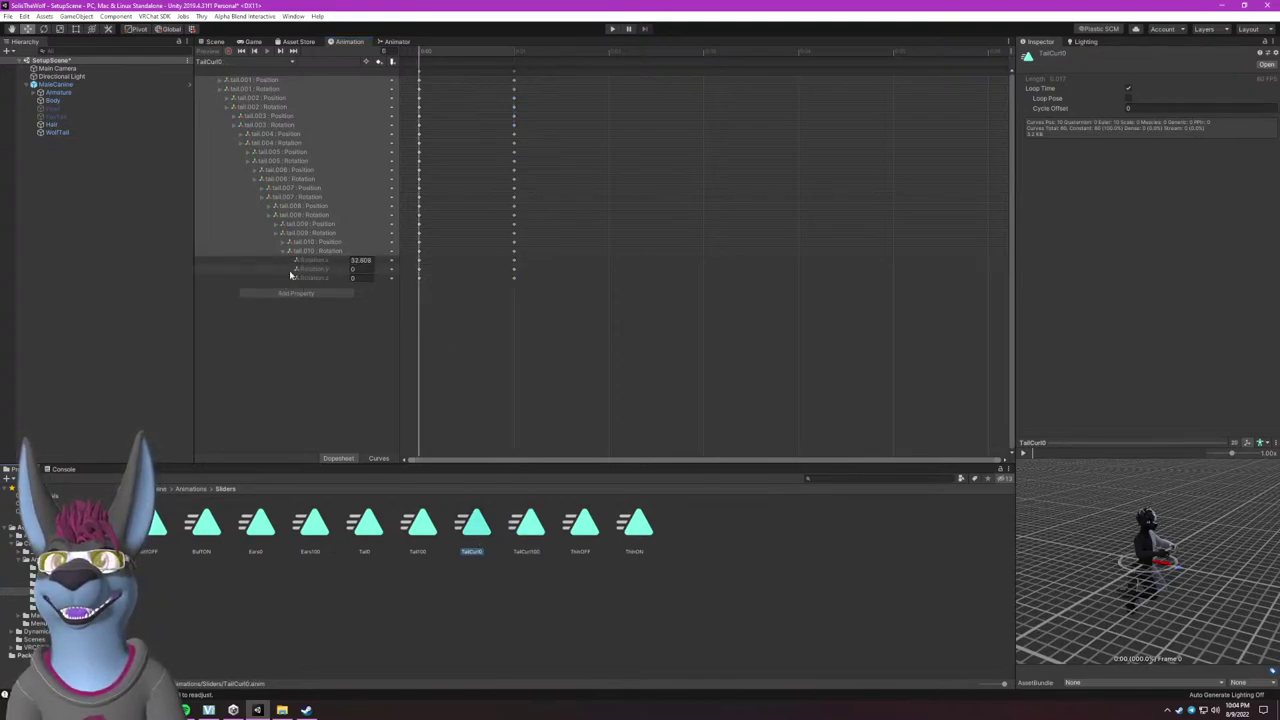
key(ctrl+z)
click(470, 528)
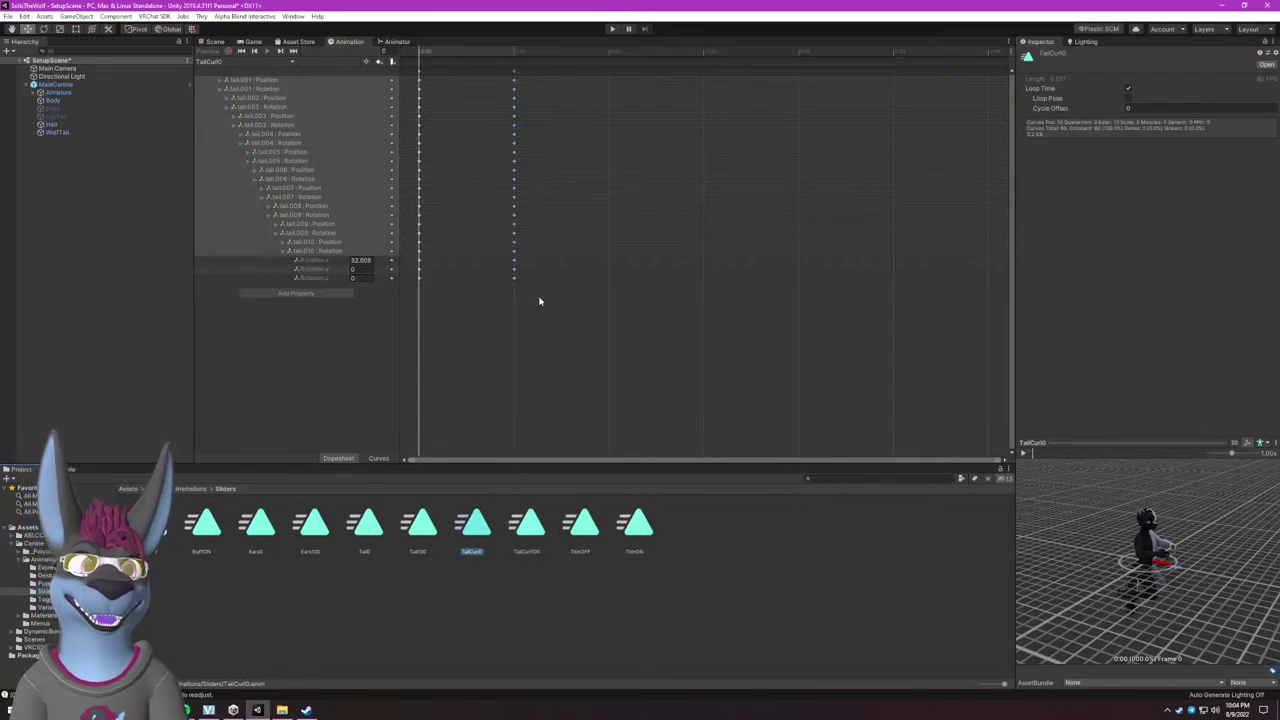
click(522, 525)
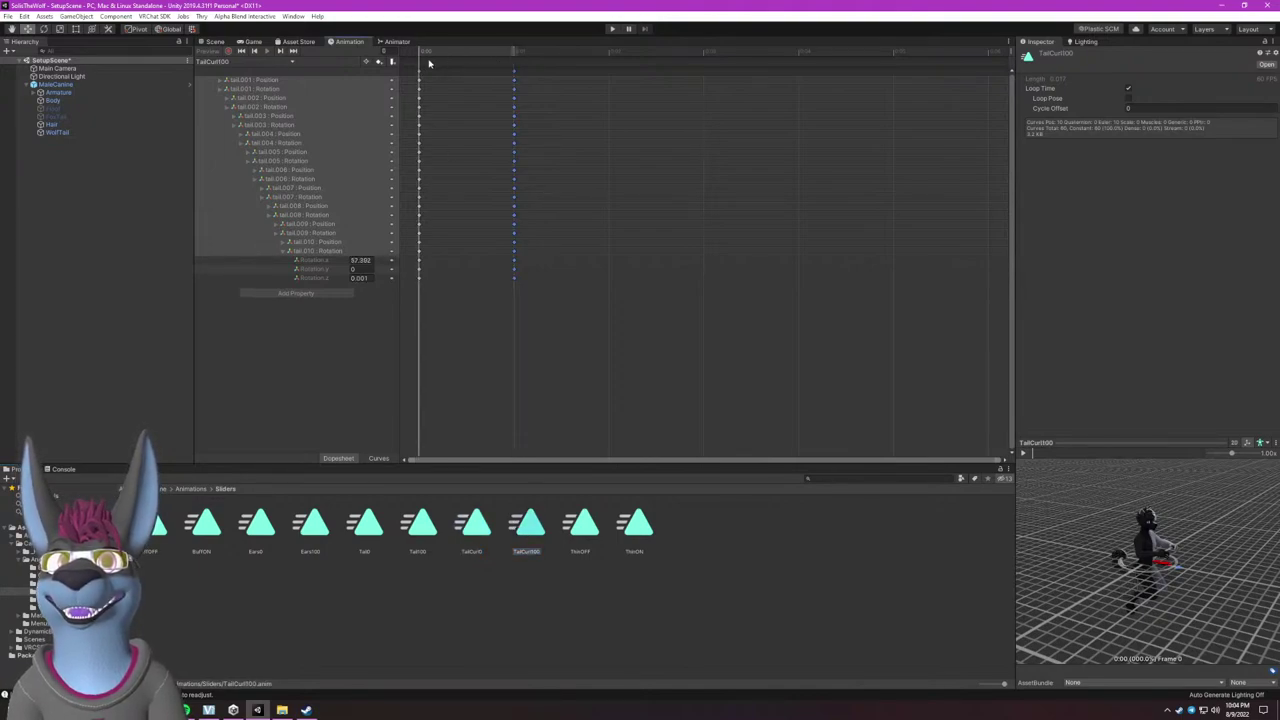
Add a second input to the advanced settings of MaleCanine's CVR Avatar component and name it Tail Curl.
click(214, 41)
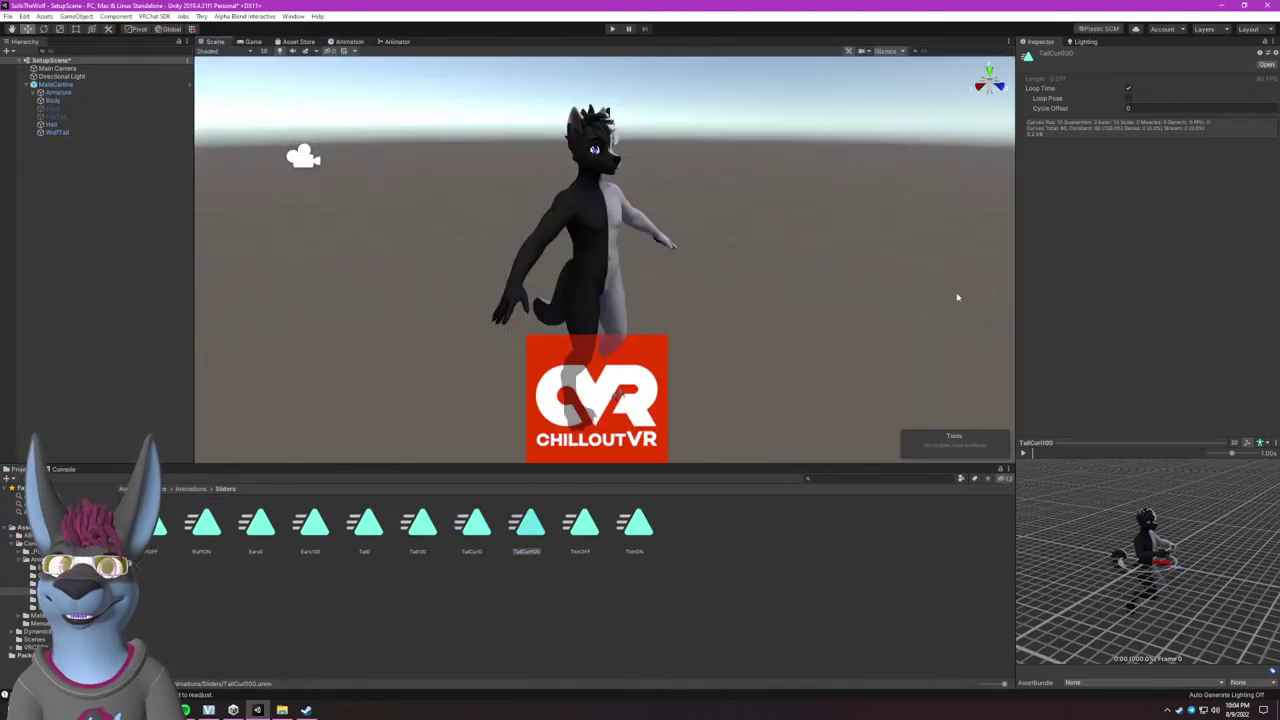
click(619, 243)
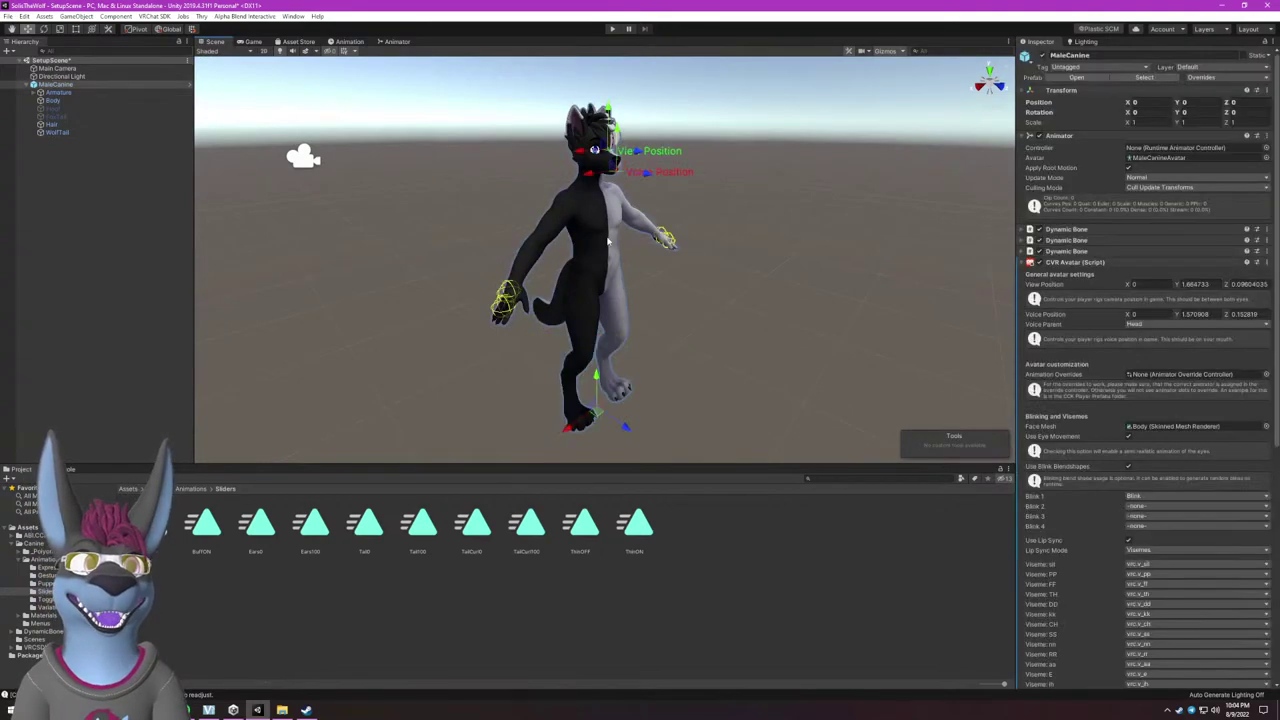
scroll(1140, 400, down, 10)
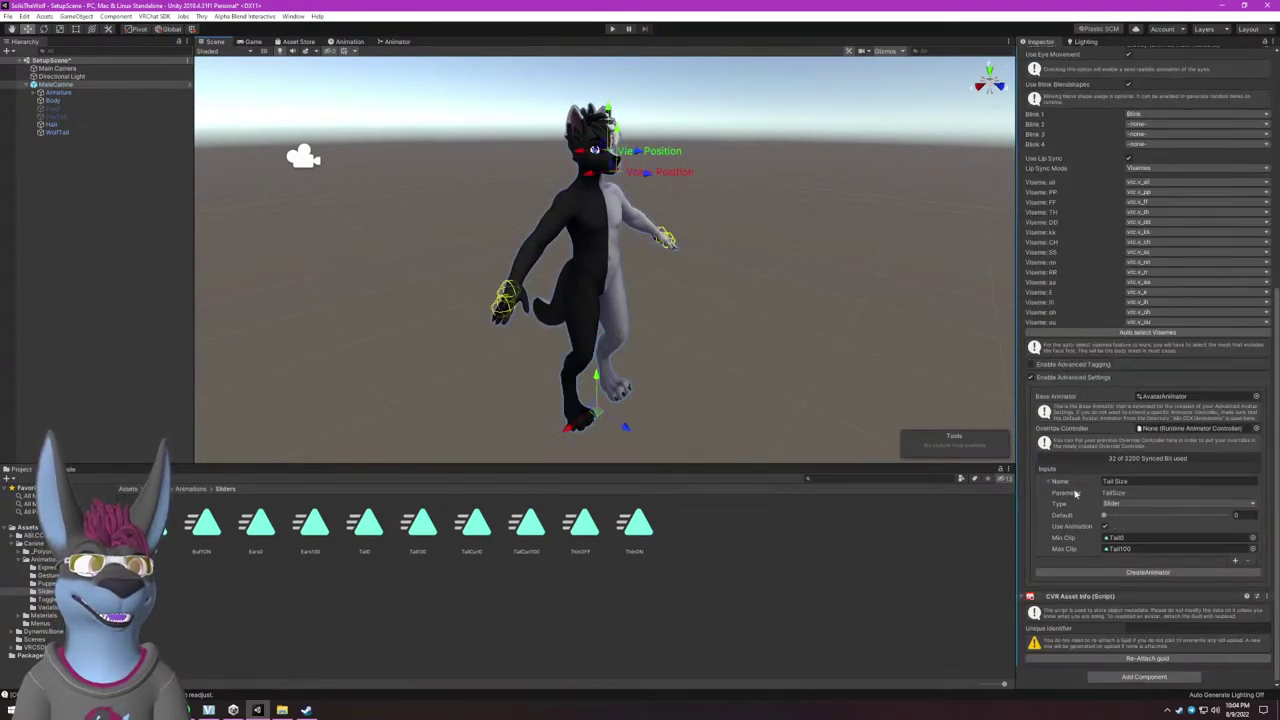
click(1234, 561)
click(1150, 560)
text(TailCur)
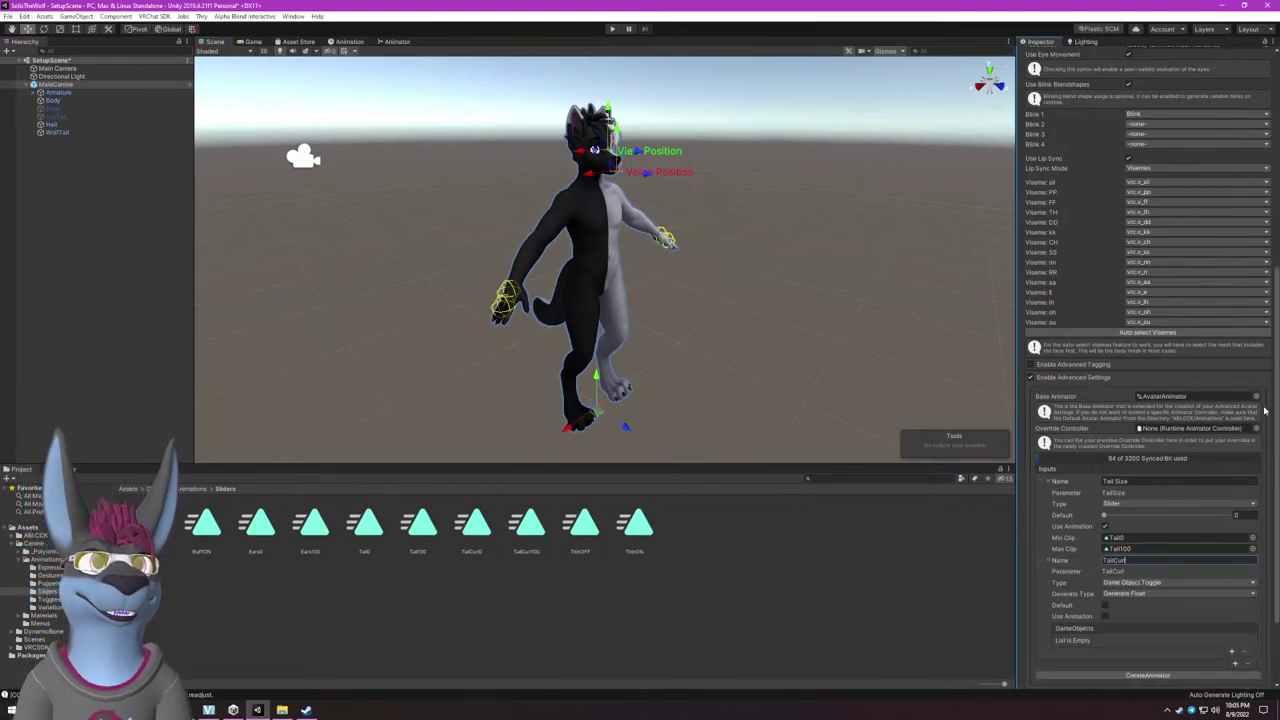
text(l)
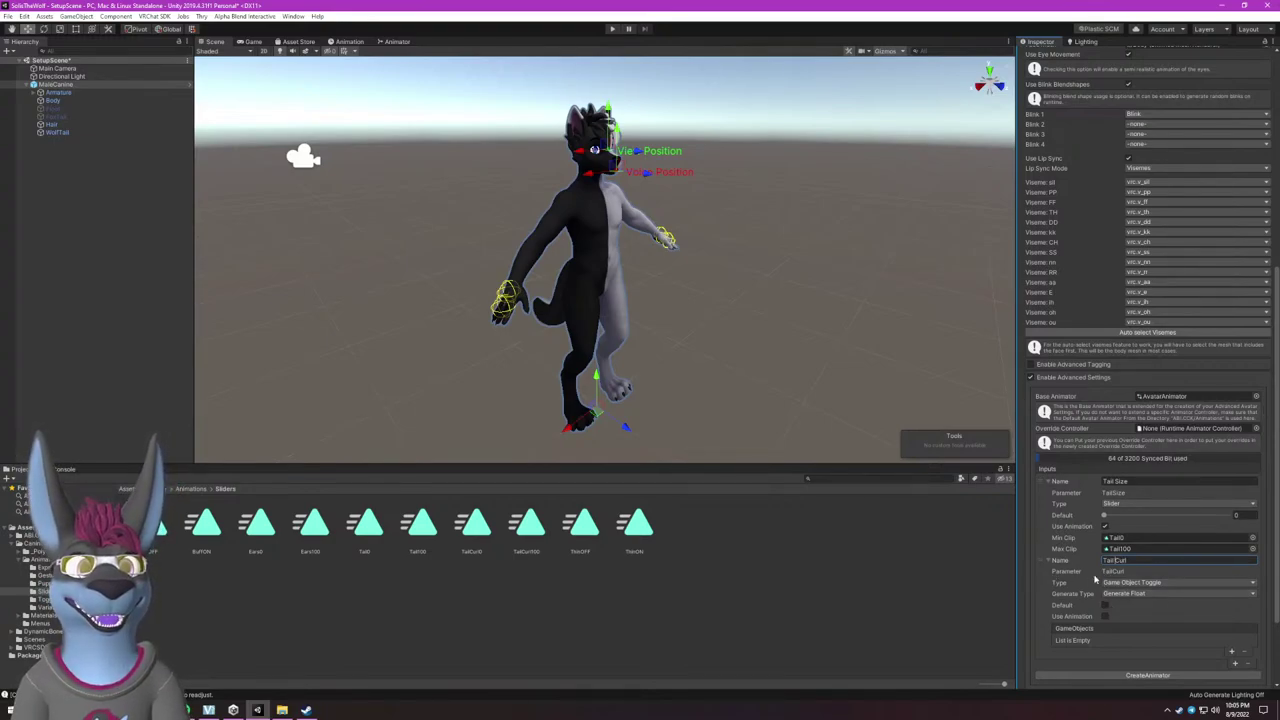
Make Tail Curl an animated Slider with TailCurl0 as min clip and TailCurl100 as max clip, and collapse both tail inputs.
click(1113, 586)
click(1131, 606)
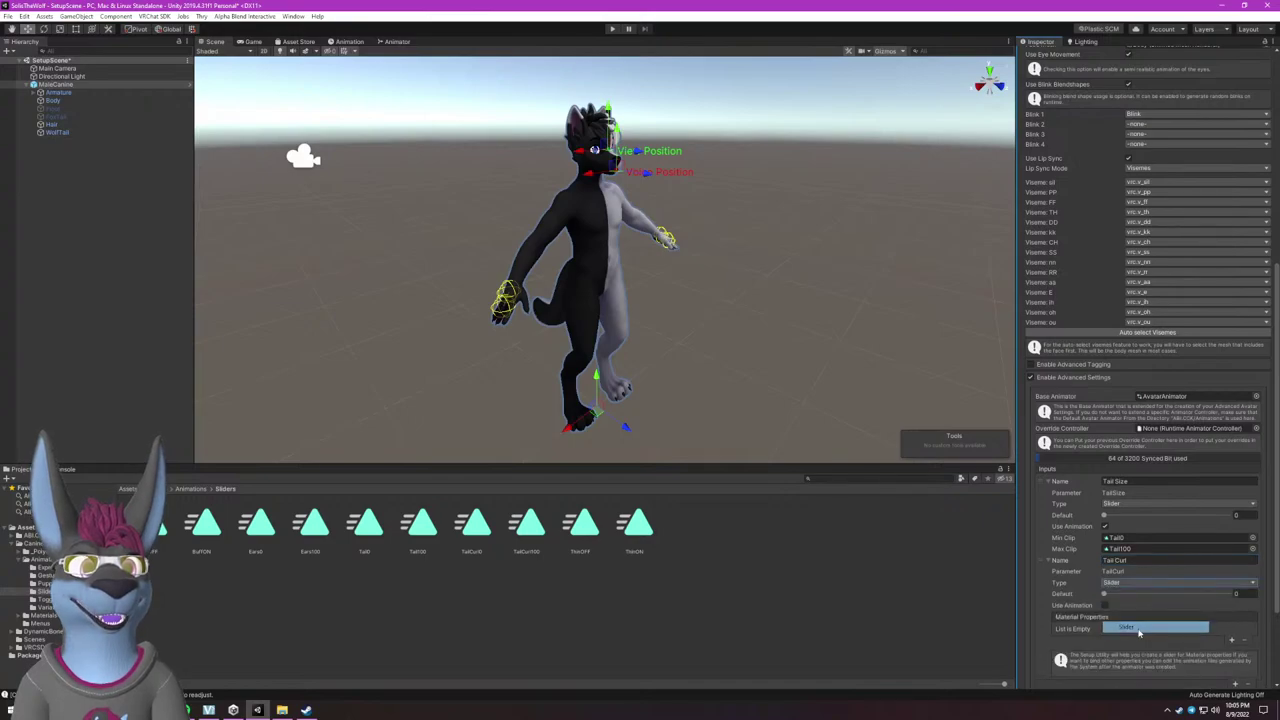
click(1105, 605)
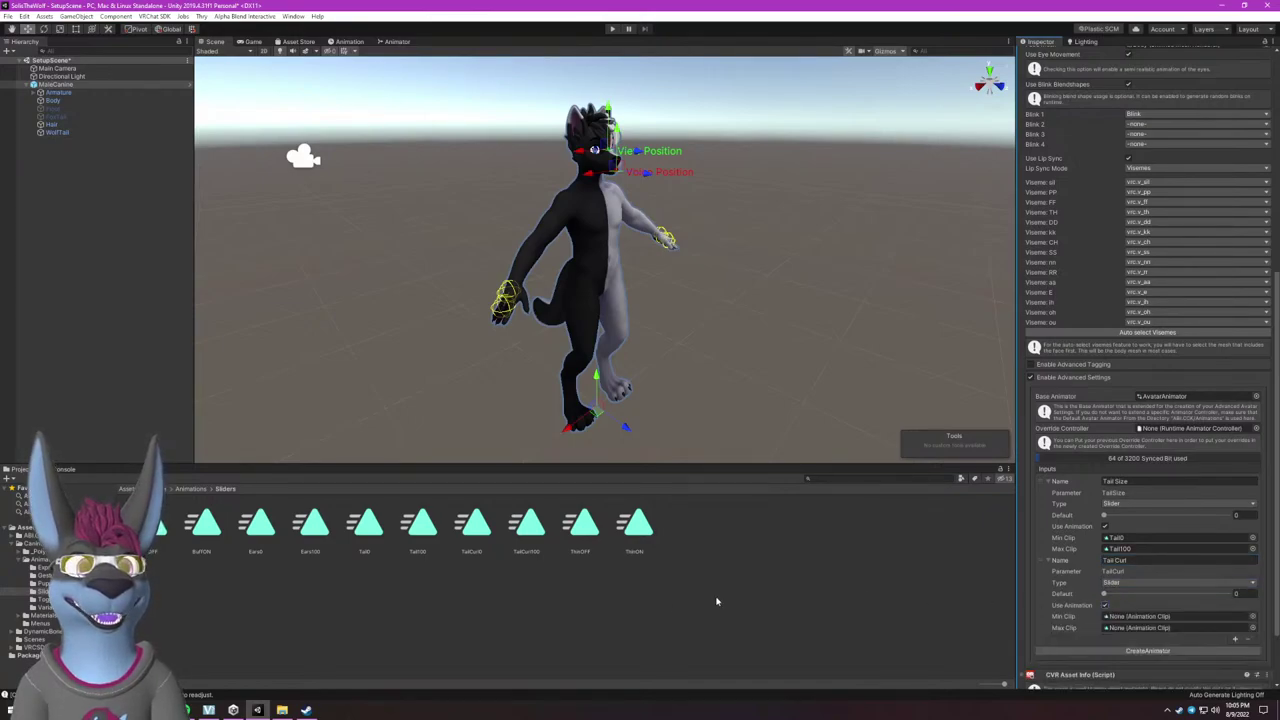
drag(477, 538, 1132, 616)
drag(527, 522, 1120, 628)
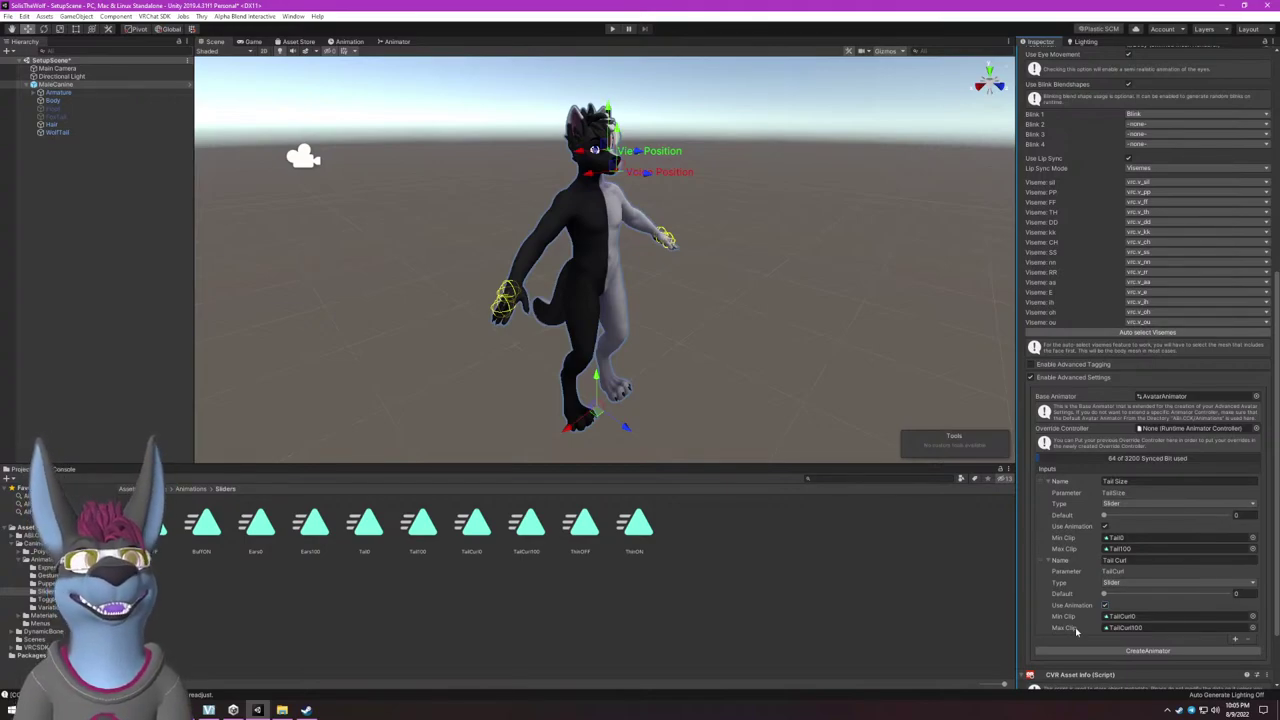
click(1047, 481)
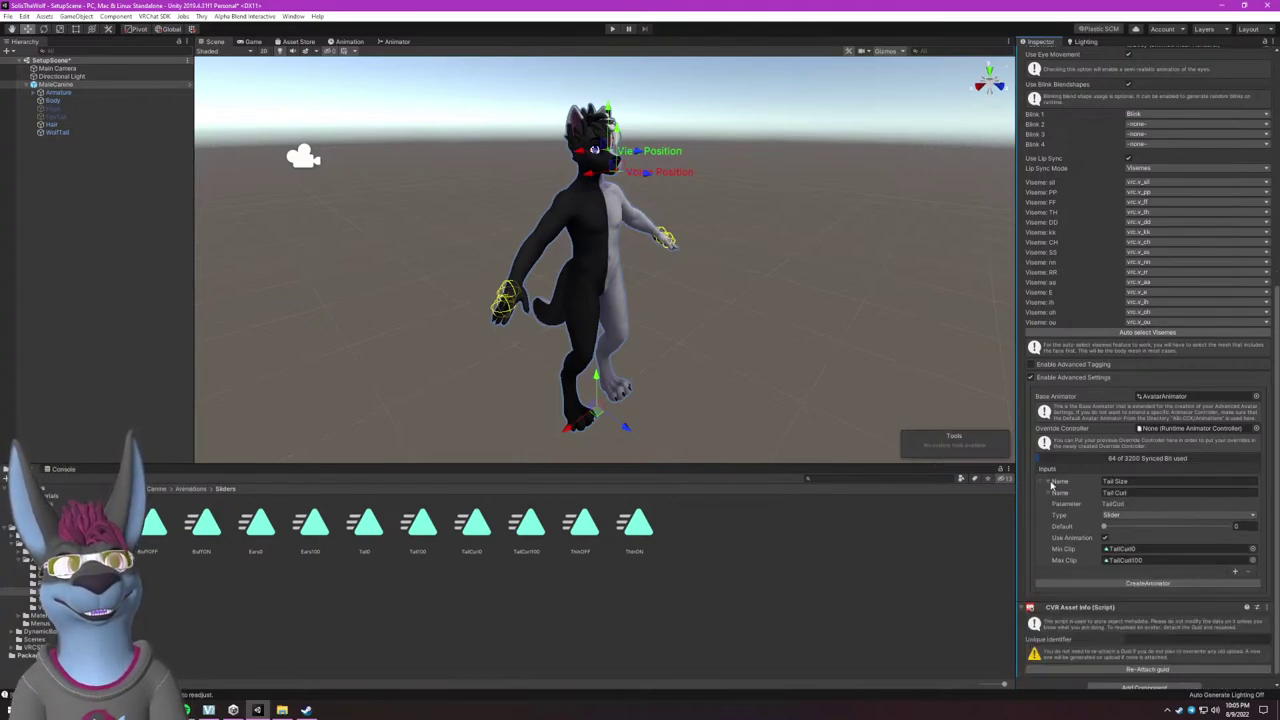
click(1047, 493)
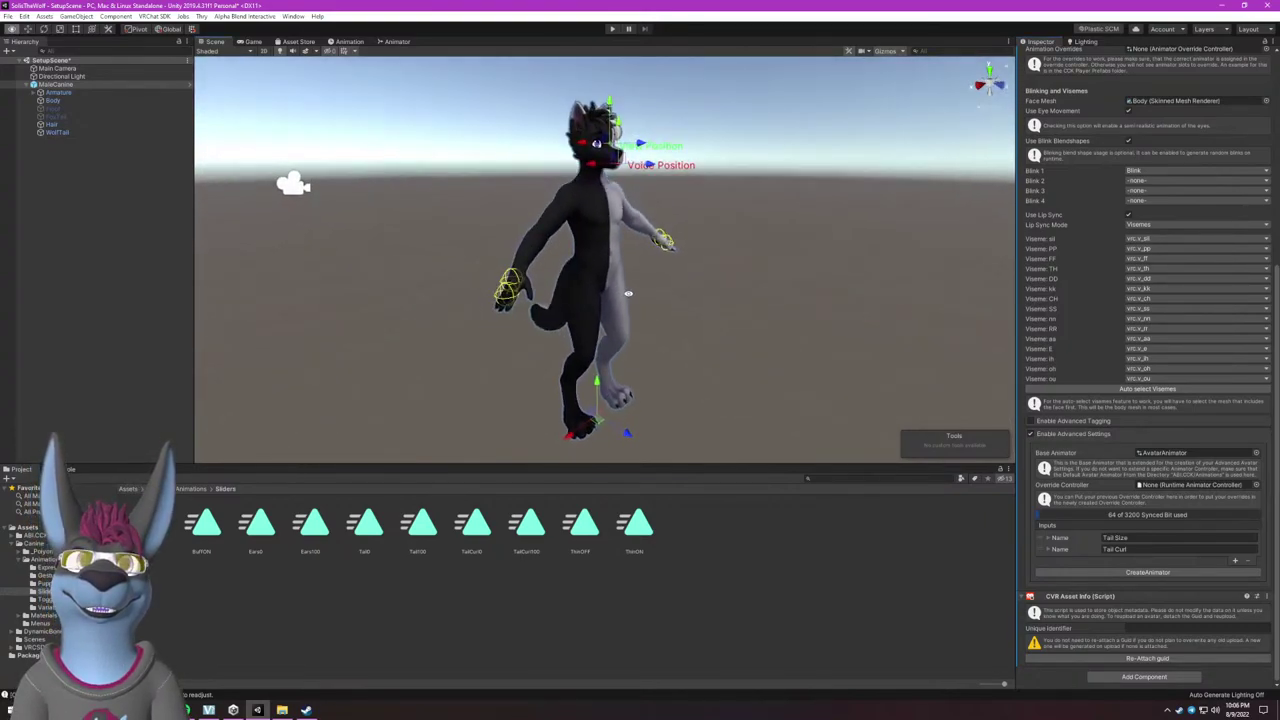
Inspect MaleCanine's child objects, including Floof, WolfTail and Armature, and reselect the avatar root.
alt+drag(629, 331, 560, 360)
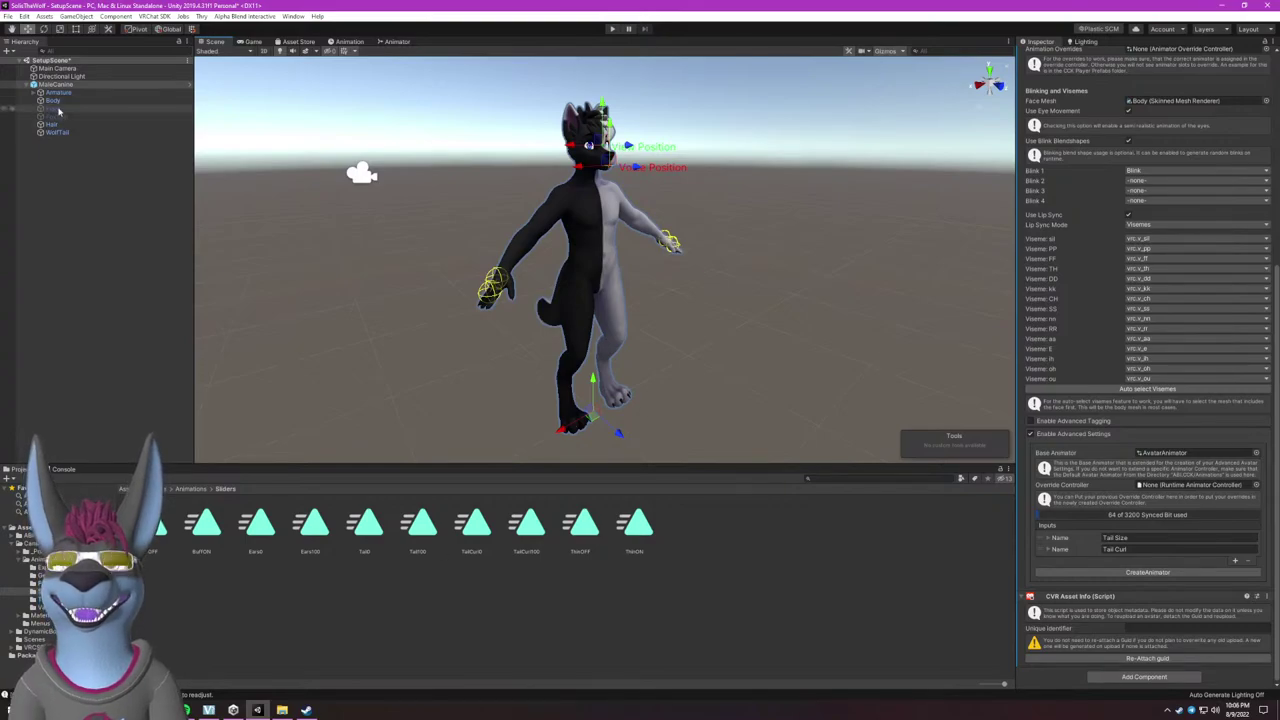
click(50, 108)
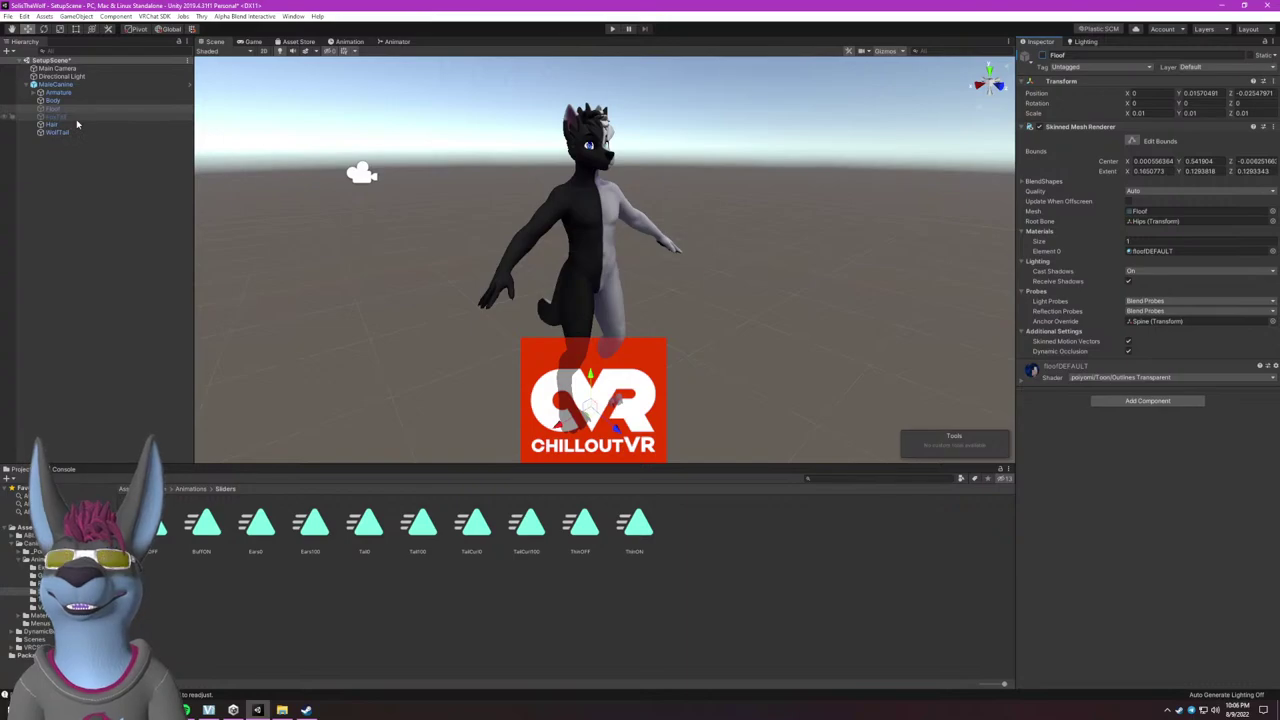
click(66, 125)
click(68, 131)
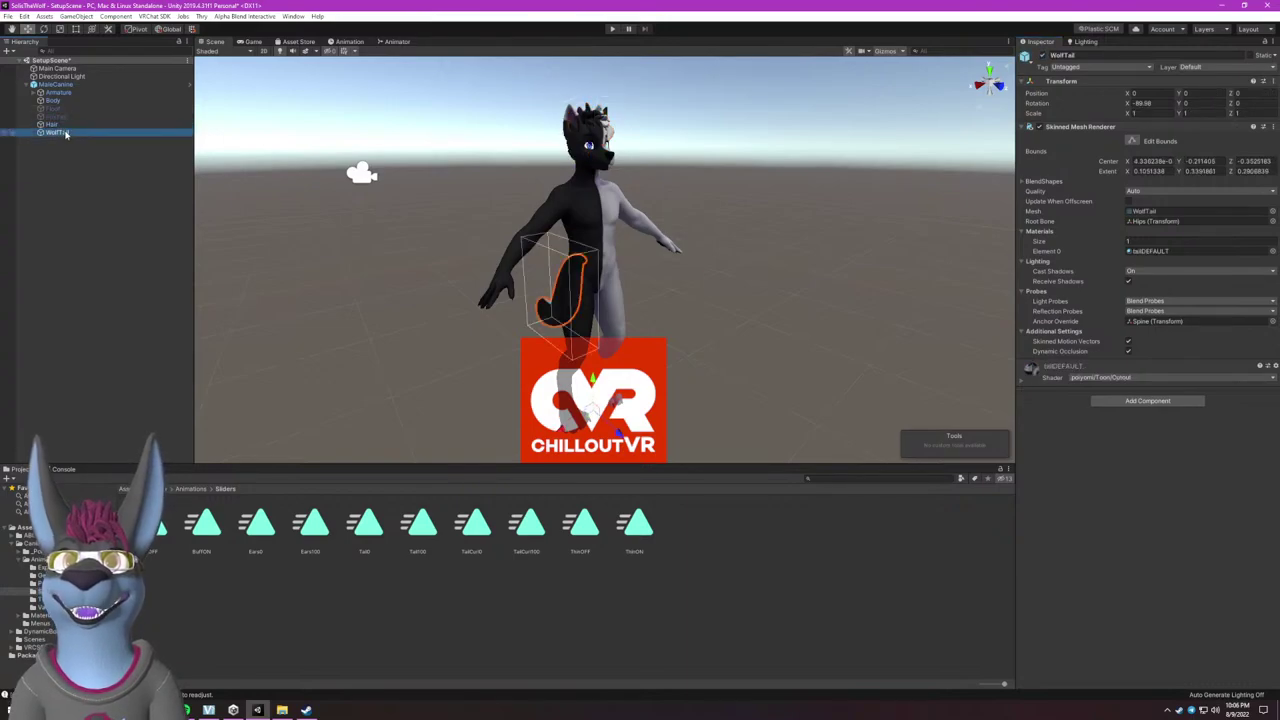
click(78, 100)
click(82, 92)
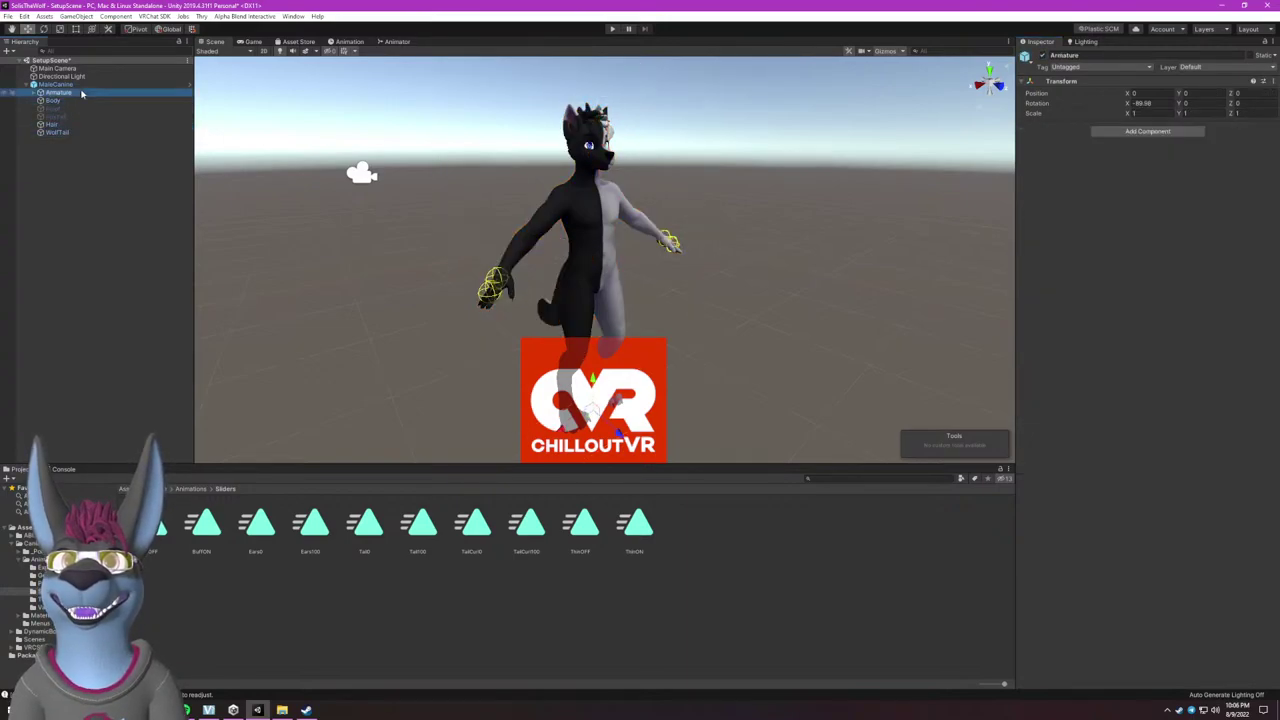
click(605, 212)
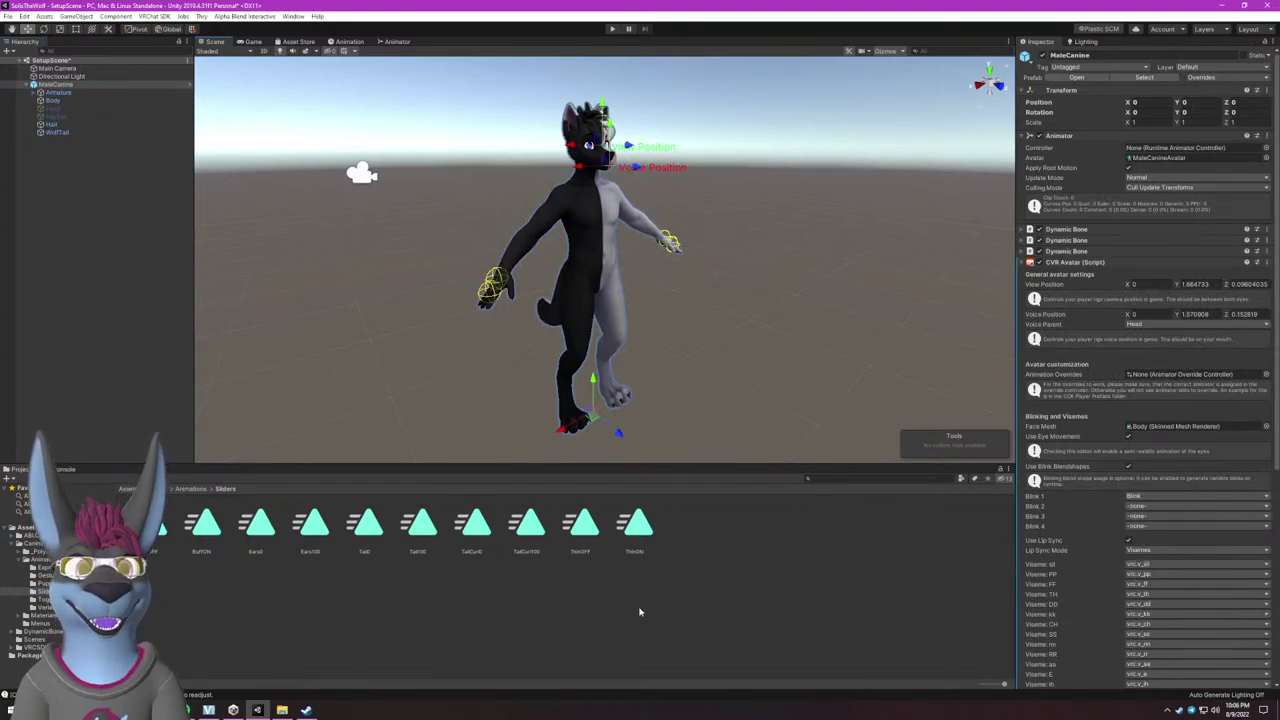
Create the animator from MaleCanine's advanced settings inputs and attach the created override to the avatar.
click(40, 543)
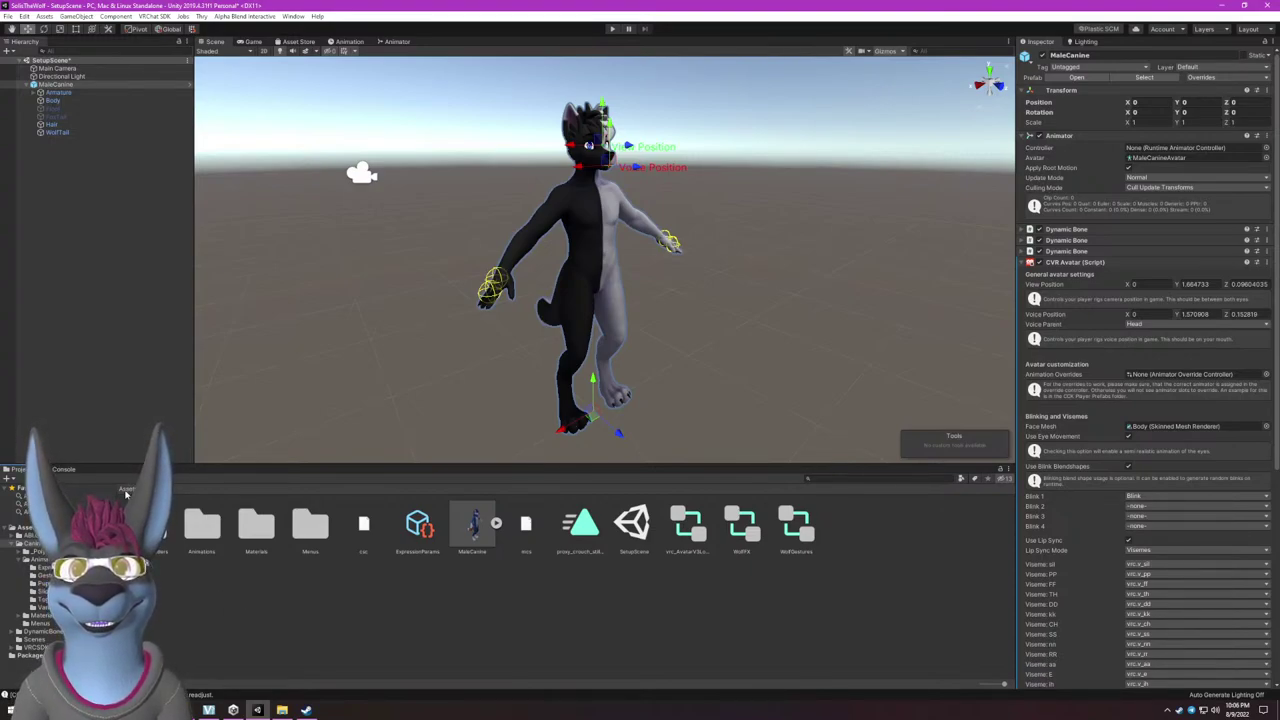
click(26, 527)
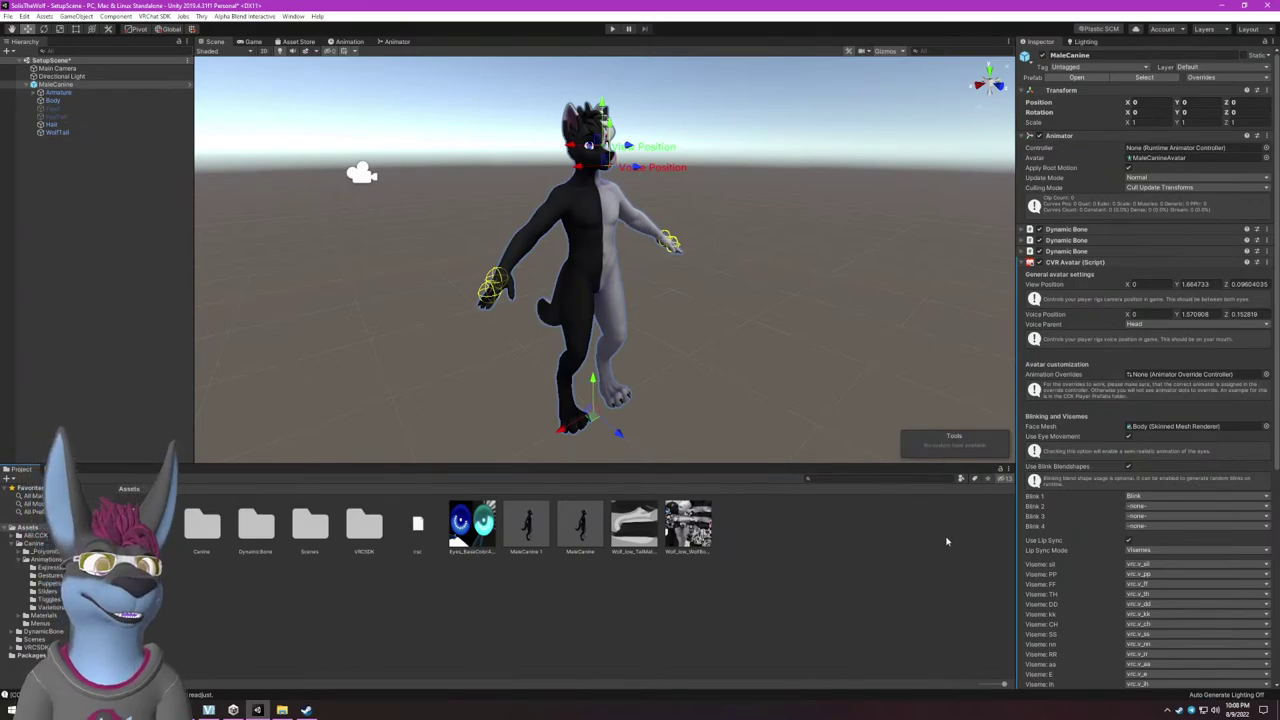
scroll(1053, 482, down, 6)
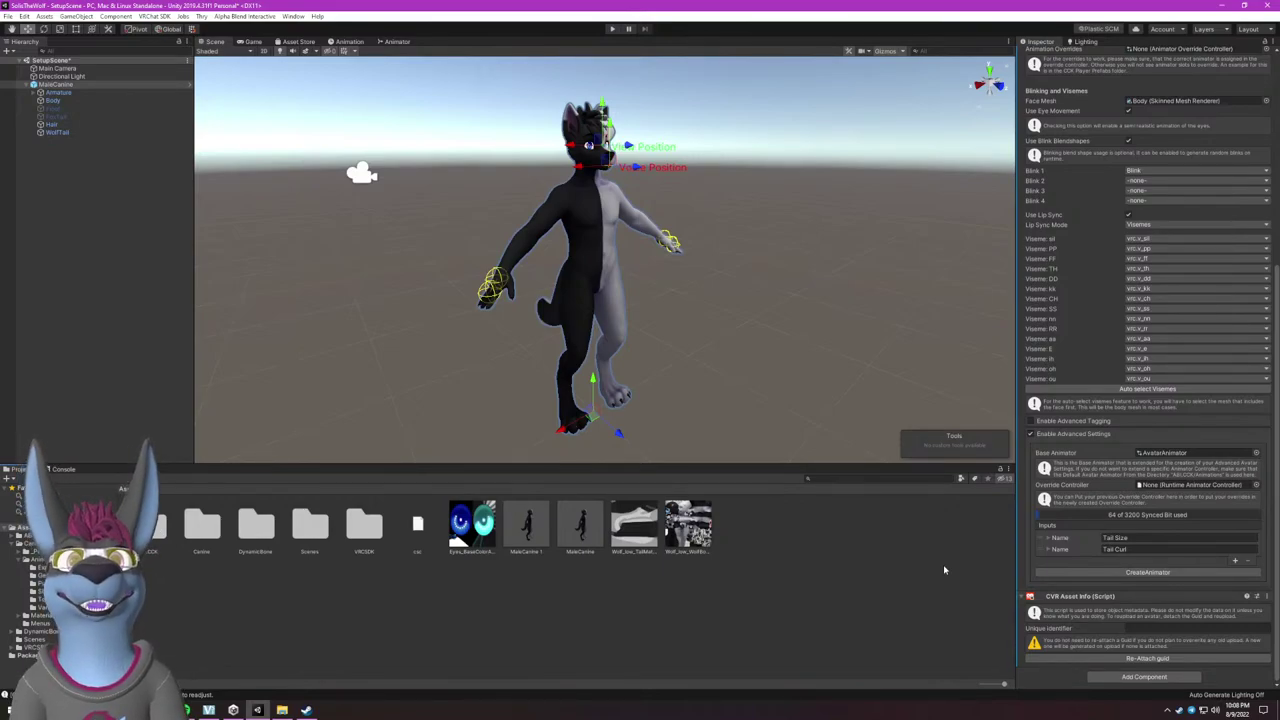
click(350, 41)
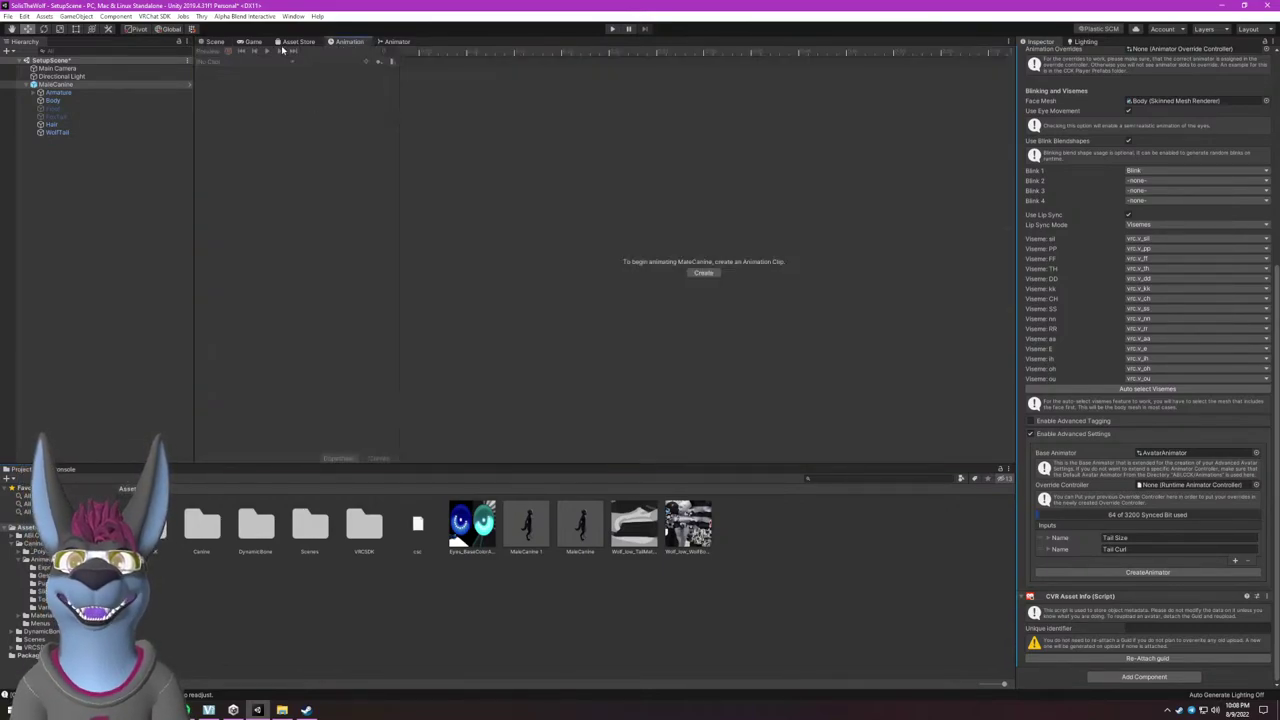
click(208, 41)
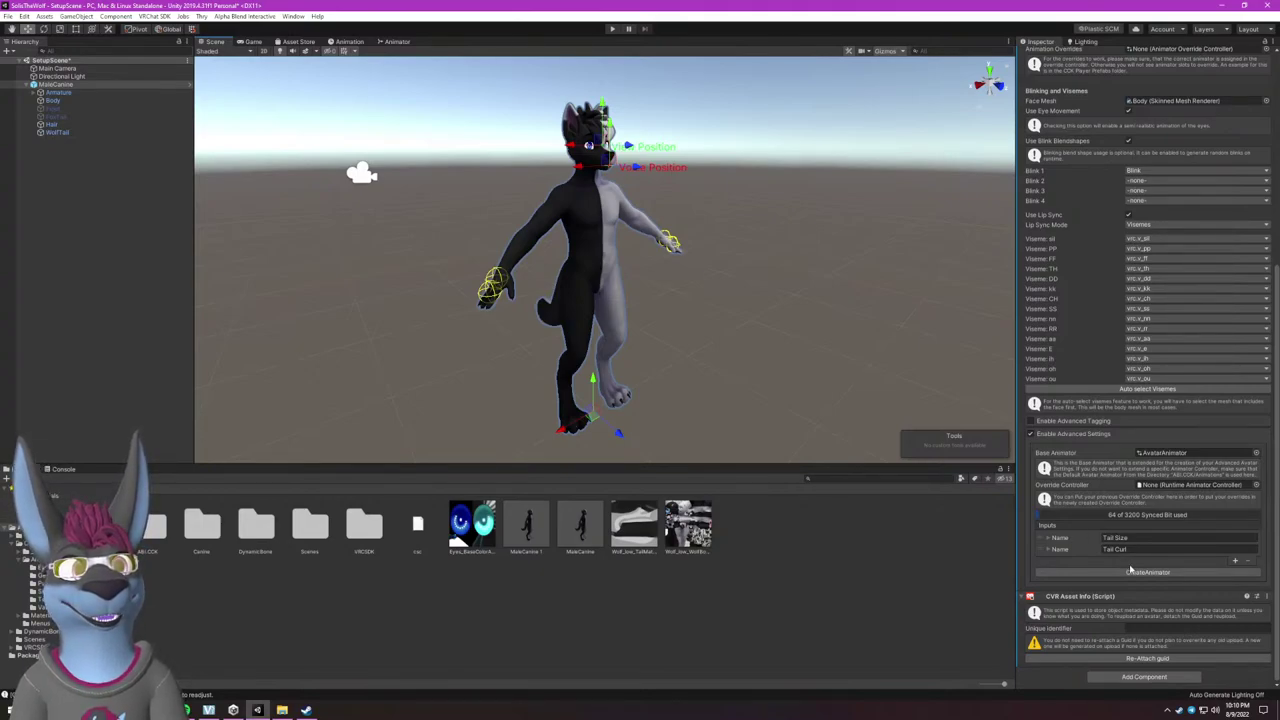
click(1137, 573)
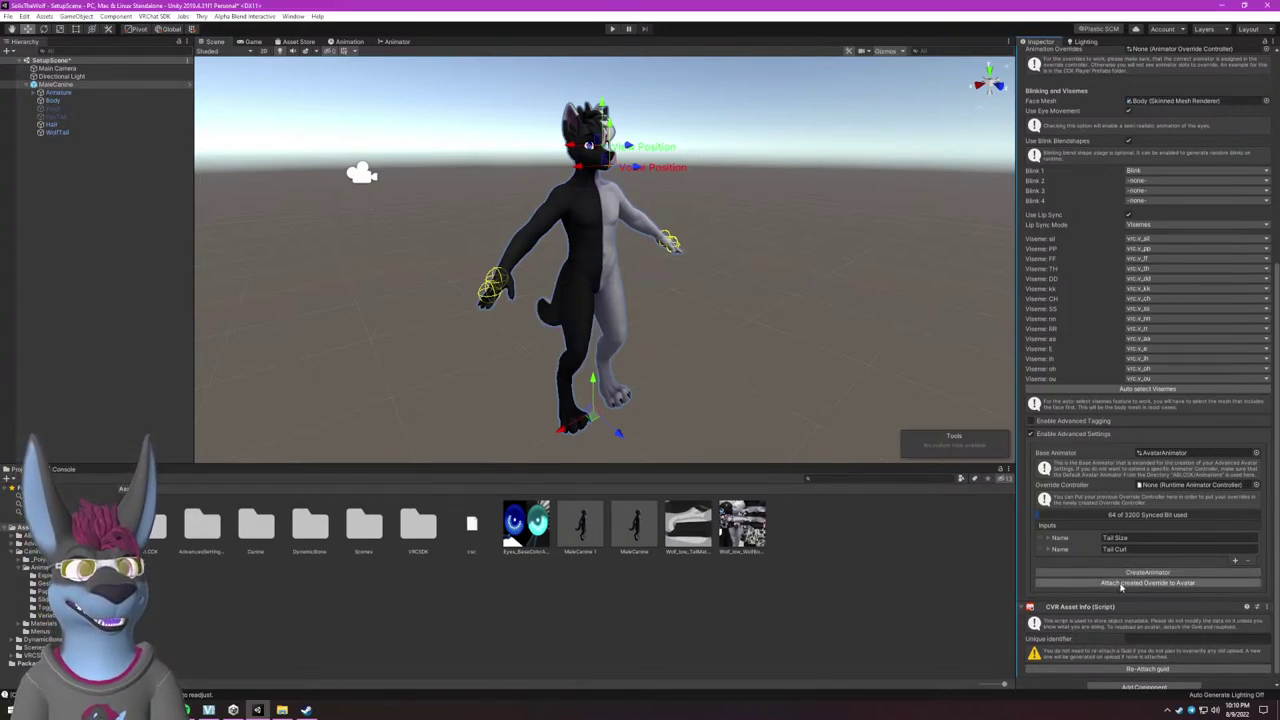
click(1096, 585)
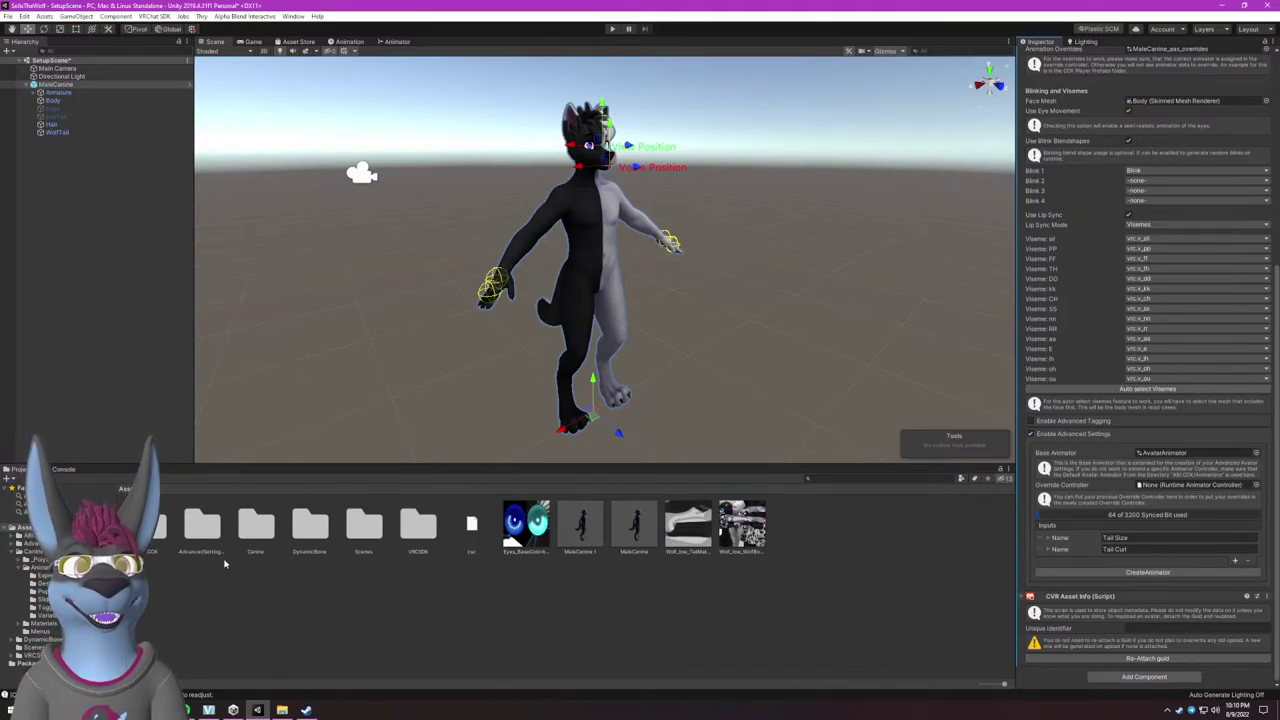
Open the generated MaleCanine_aas controller from the MaleCanine_AAS folder and examine its parameters and layers.
double_click(201, 525)
double_click(160, 527)
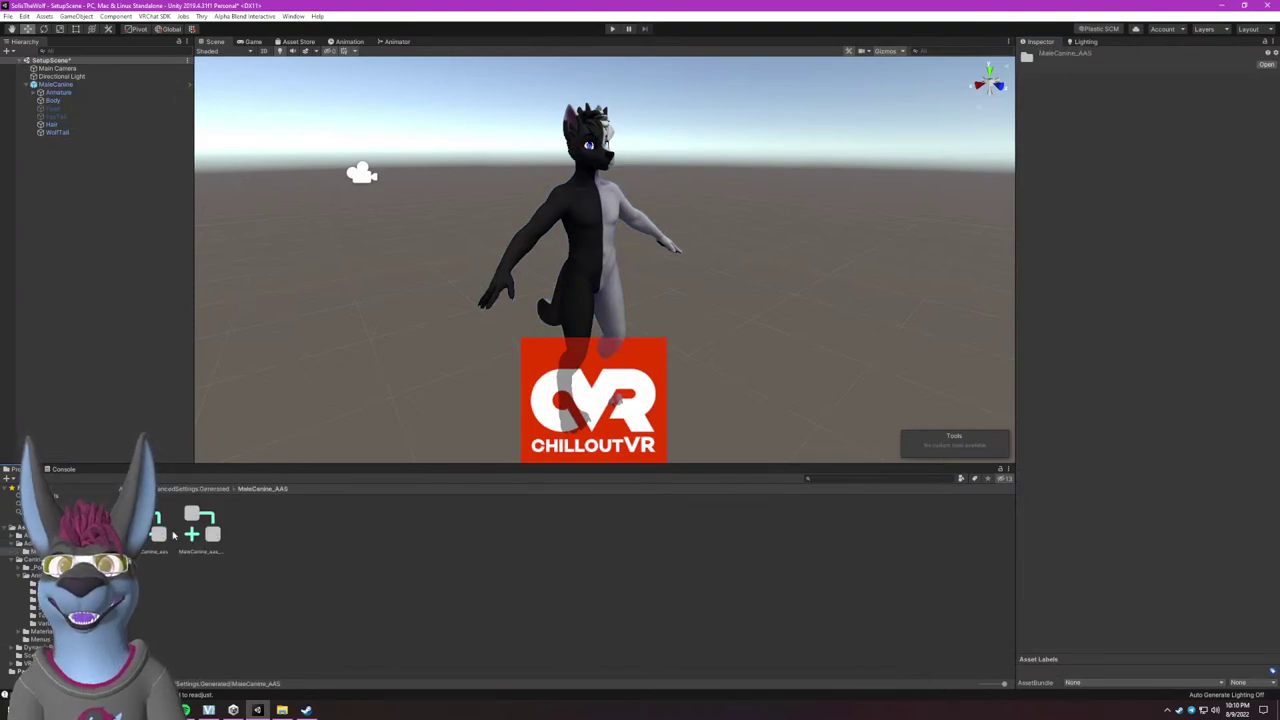
click(215, 533)
click(156, 528)
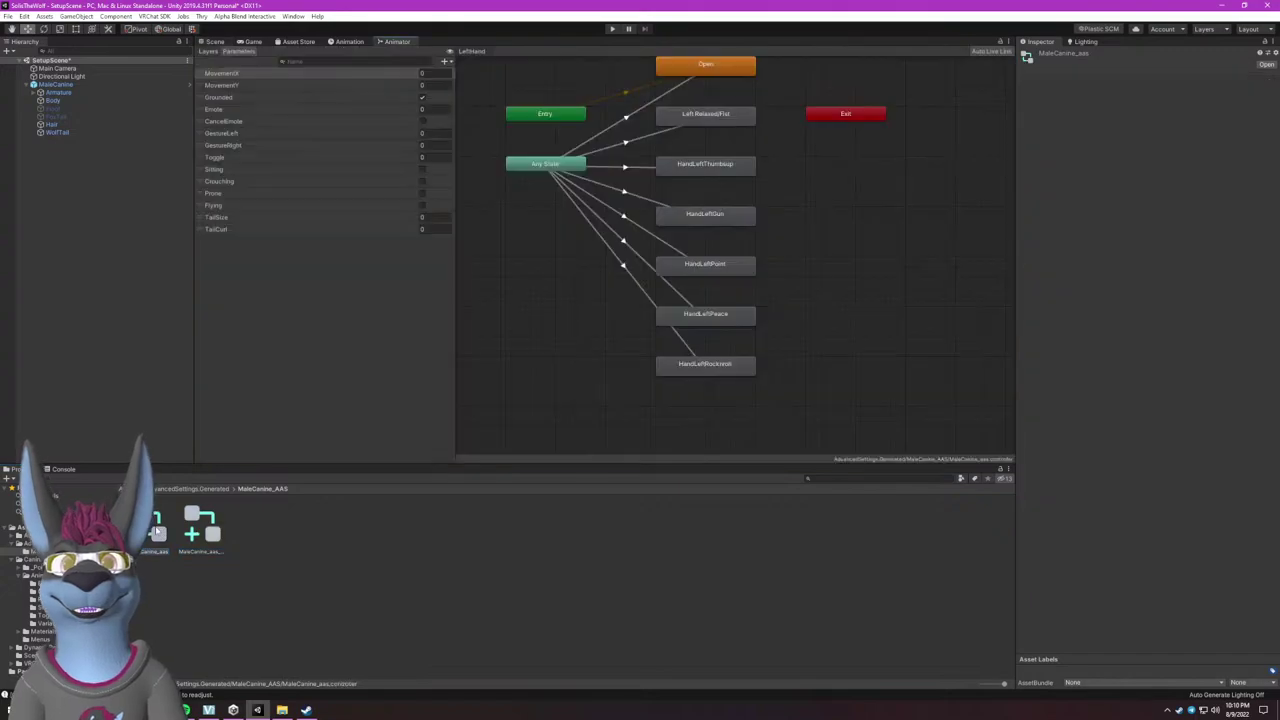
double_click(156, 528)
middle_drag(563, 322, 577, 366)
click(208, 51)
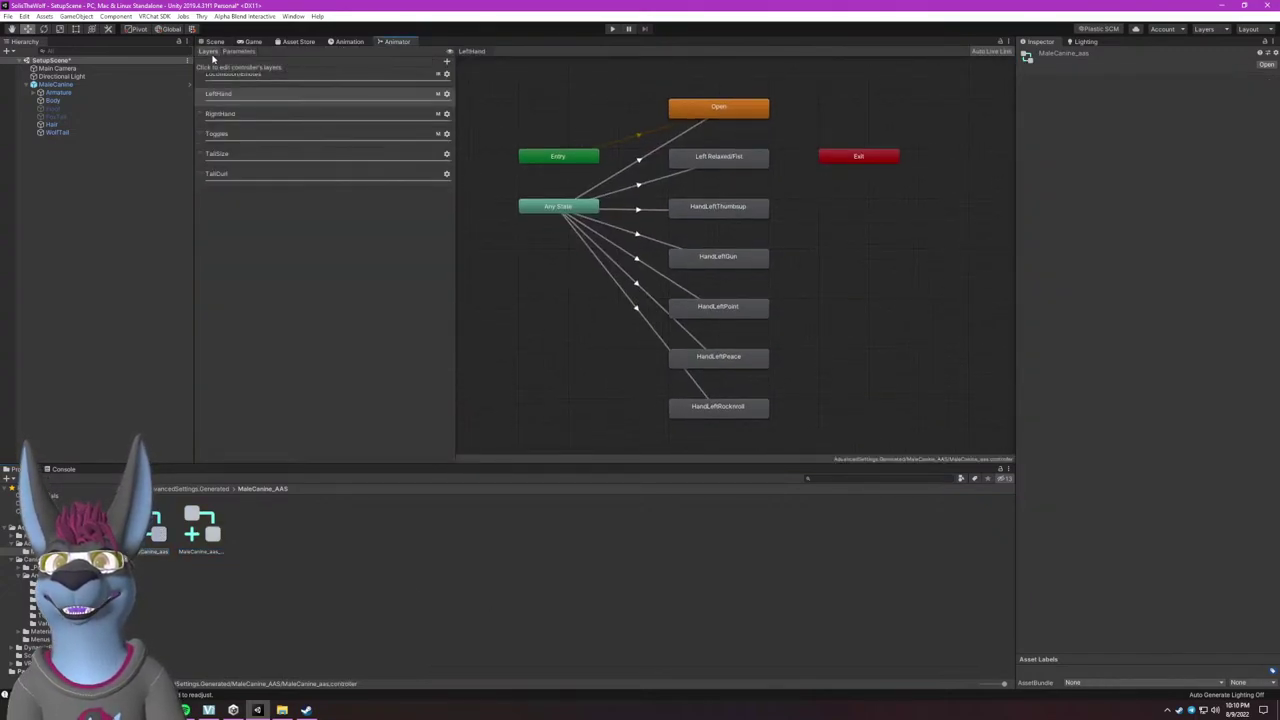
Examine the RightHand, Toggles and TailSize layers of the generated controller, including the TailSize Blend Tree state.
click(320, 101)
click(306, 117)
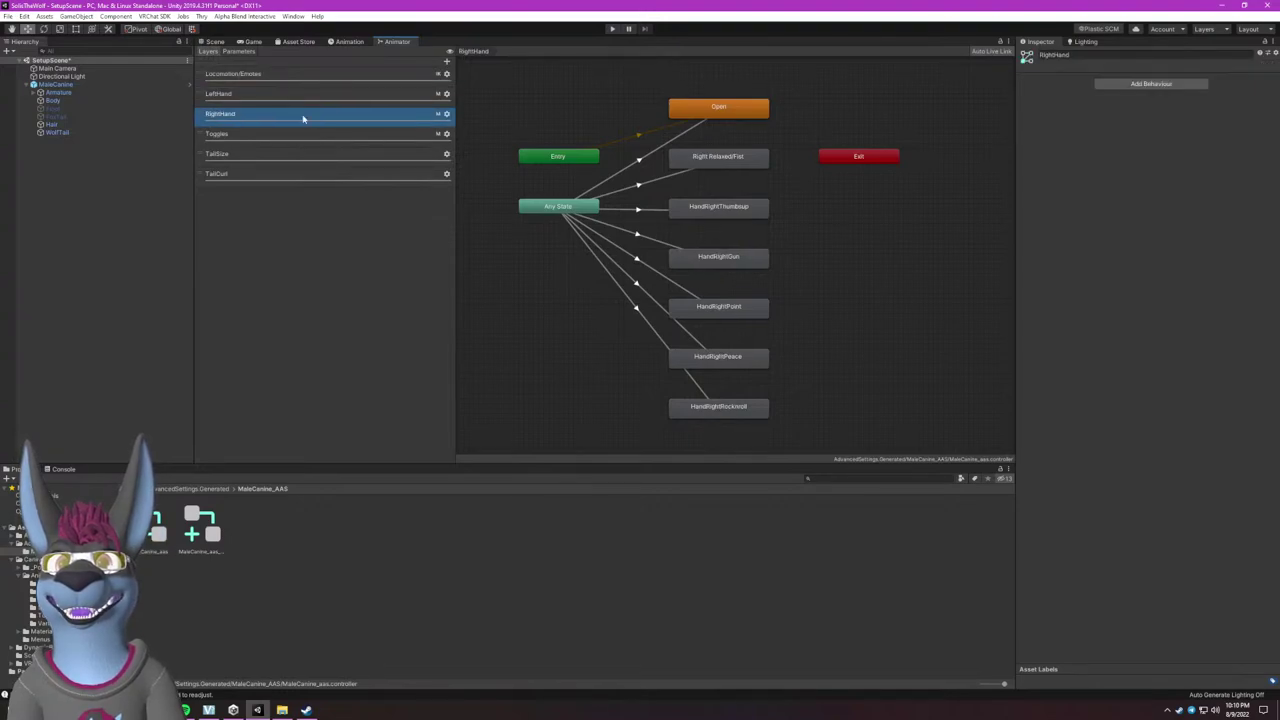
click(310, 140)
middle_drag(626, 265, 660, 288)
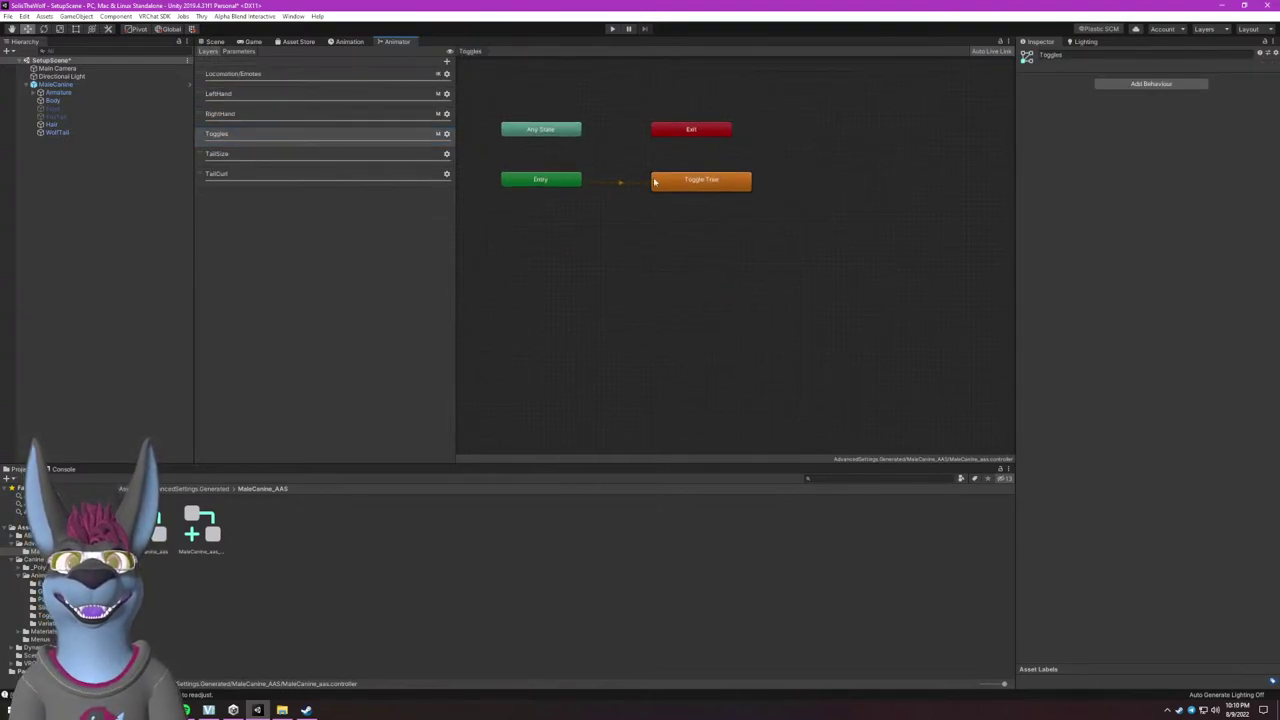
click(268, 158)
click(687, 140)
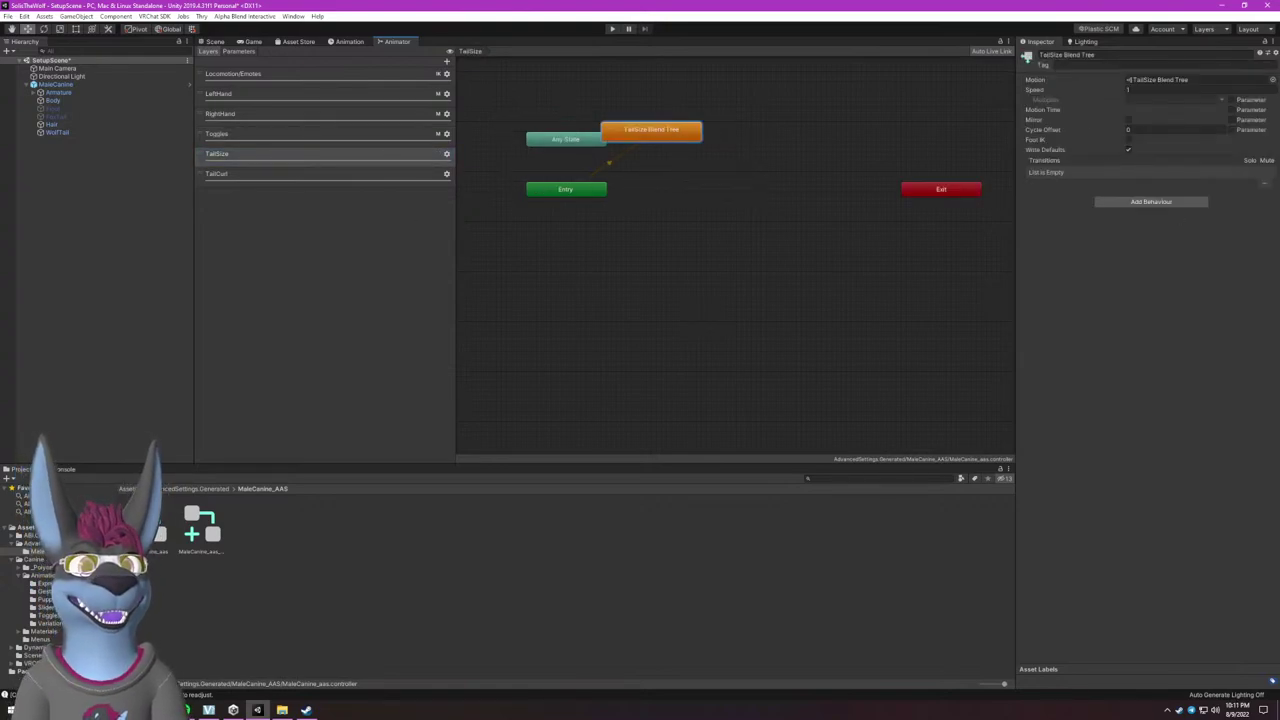
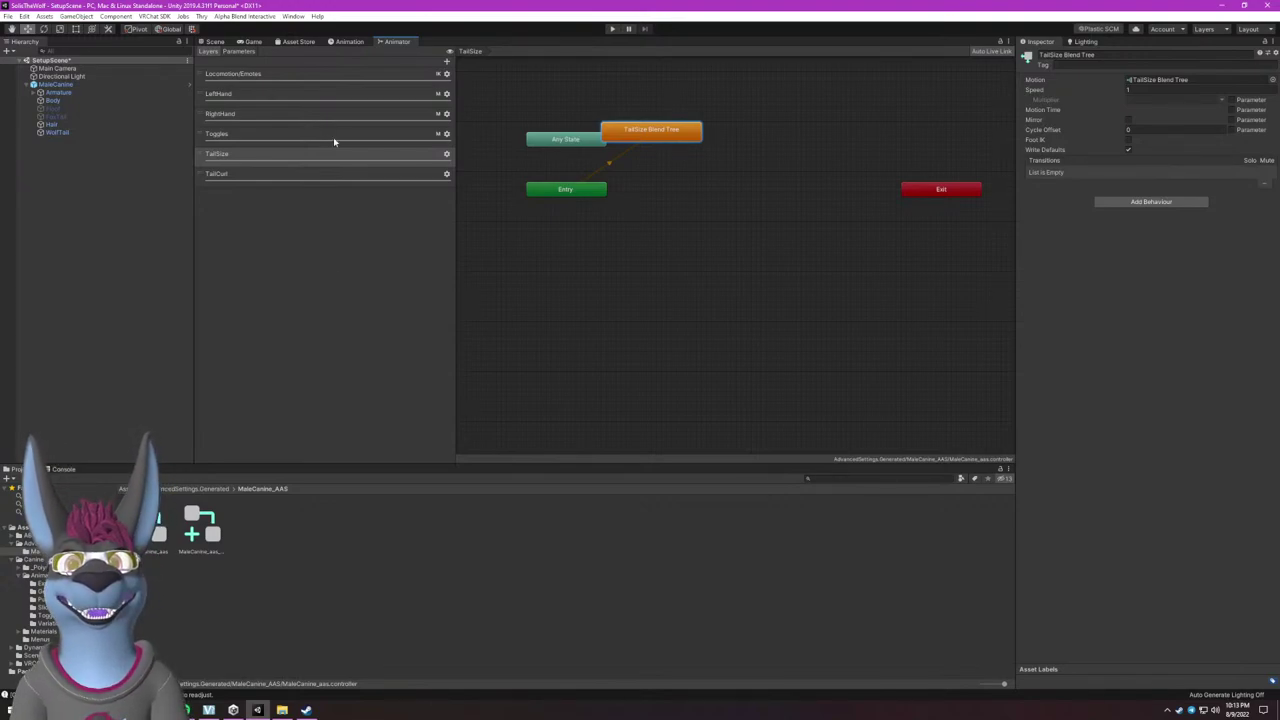
Review each controller layer in turn, from Locomotion/Emotes and the hand layers through to TailCurl.
click(305, 95)
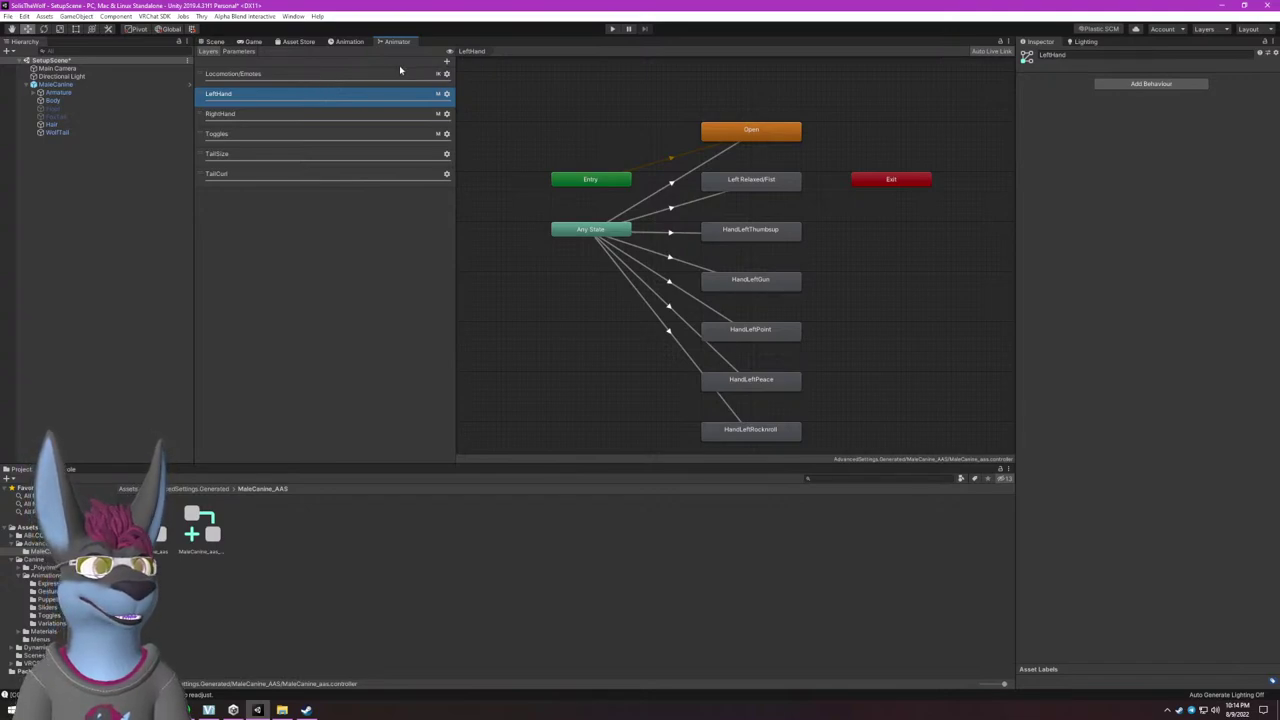
click(302, 78)
click(305, 96)
click(305, 115)
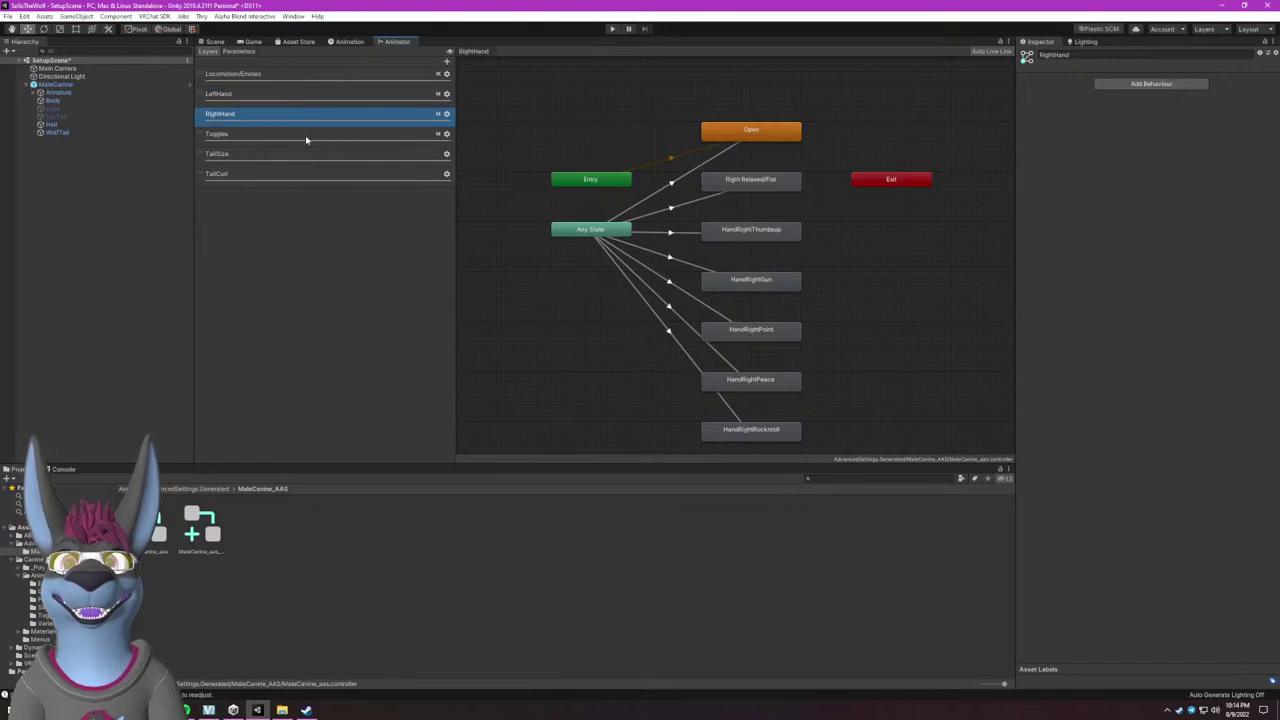
click(305, 135)
click(304, 155)
click(305, 176)
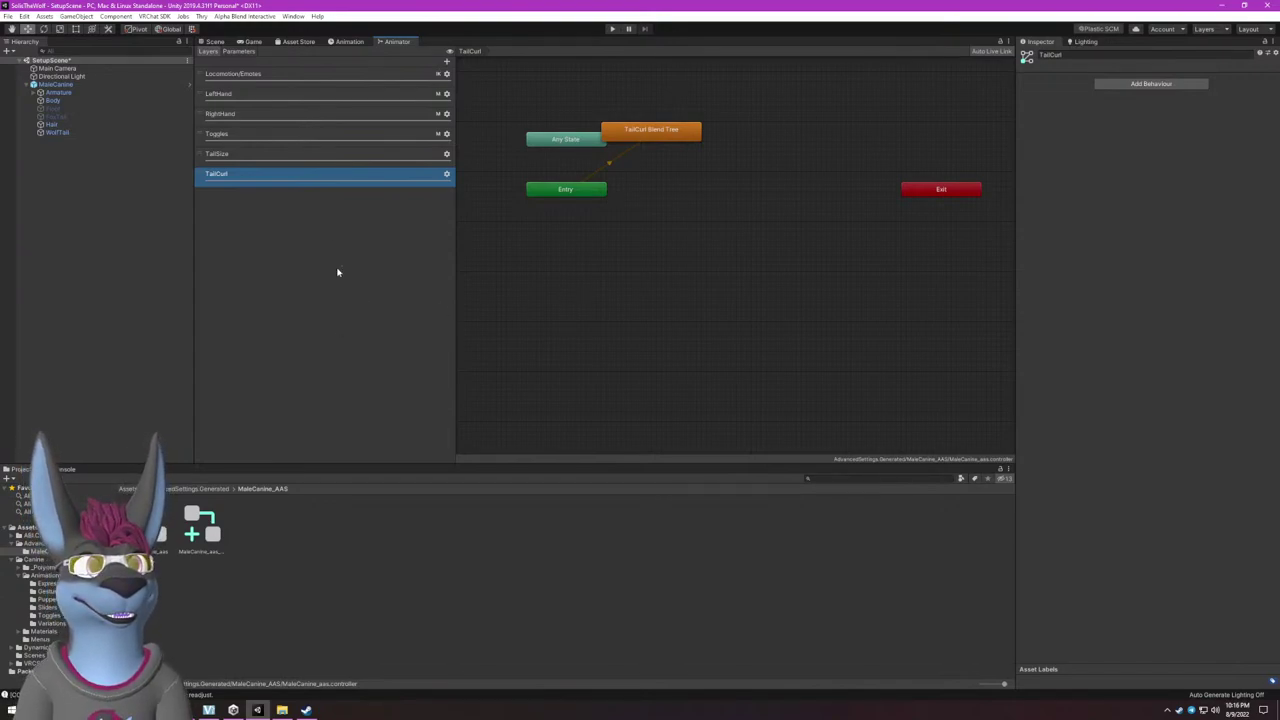
Add a new animator layer named LeftExpressions and open its layer settings.
click(447, 62)
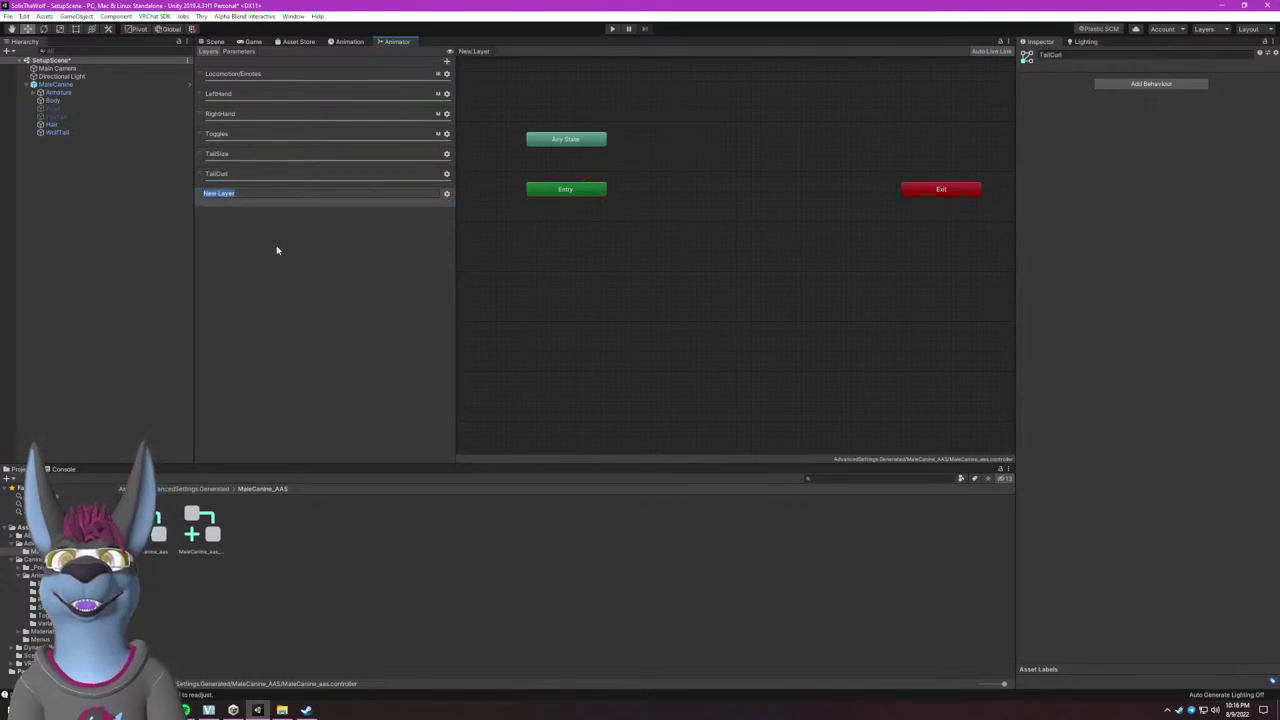
text(LeftExpressions)
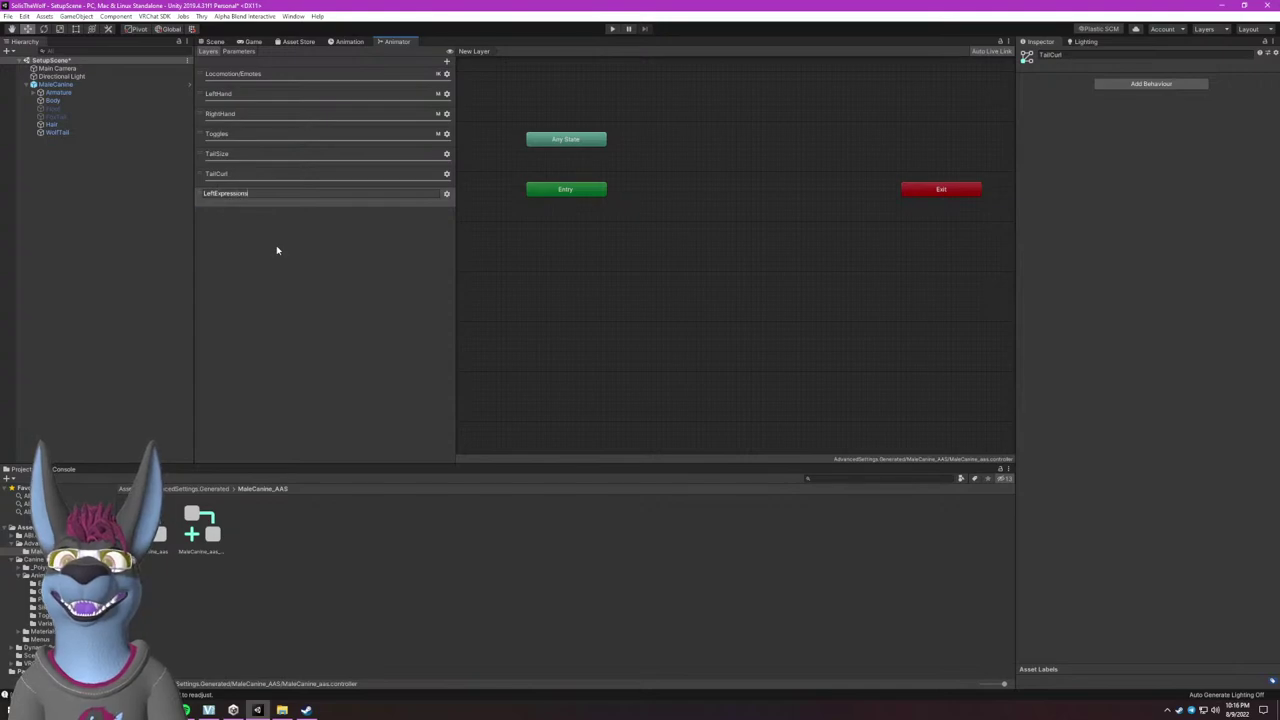
key(Return)
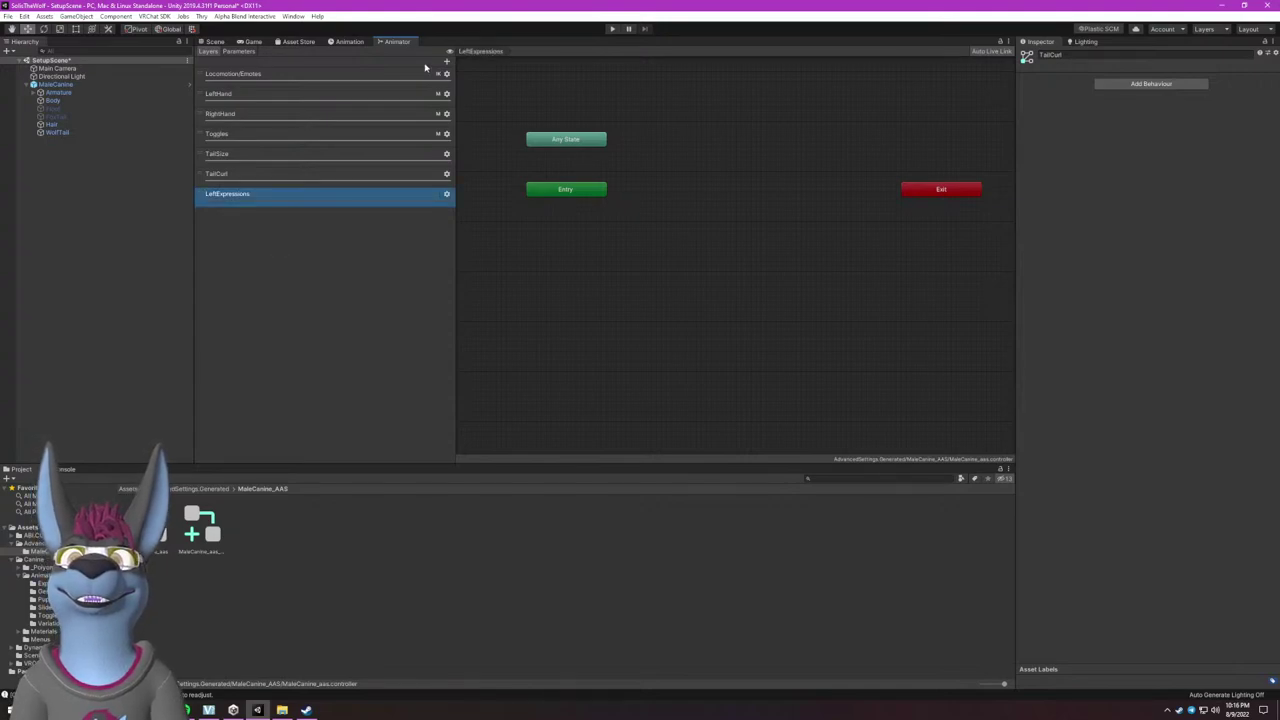
click(446, 193)
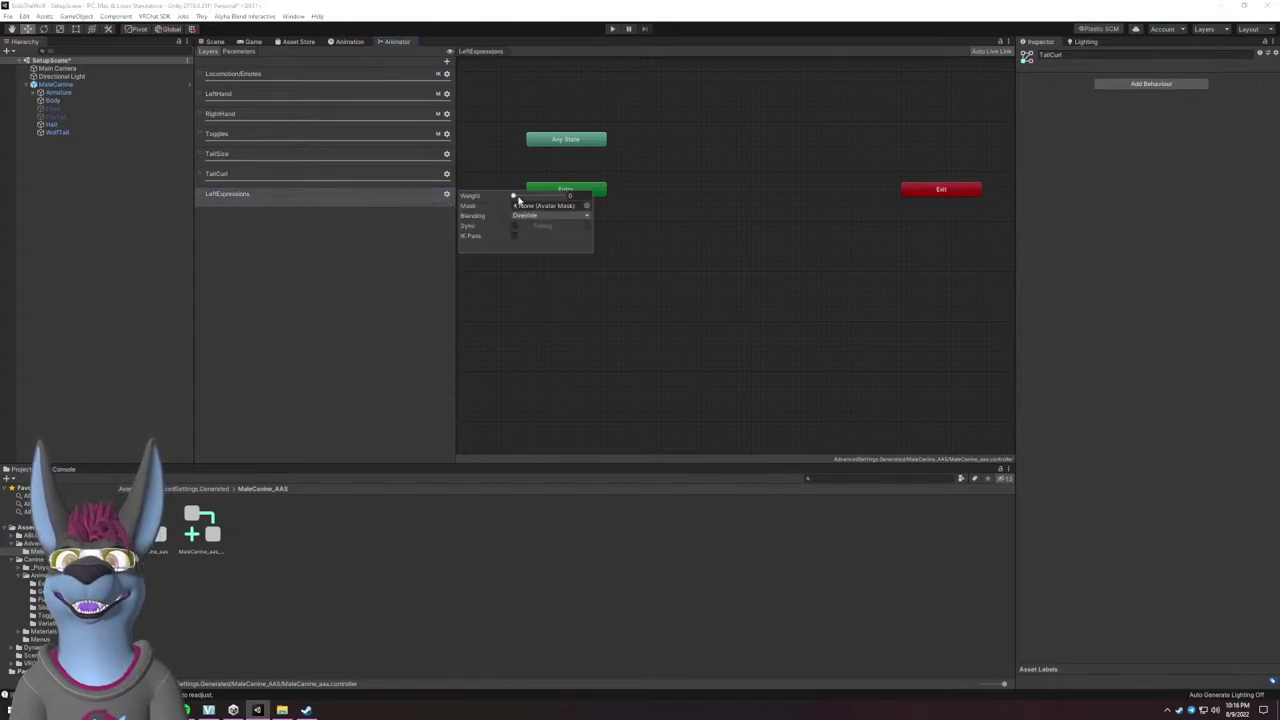
Add another animator layer named RightExpressions and open its layer settings.
click(446, 61)
text(Right)
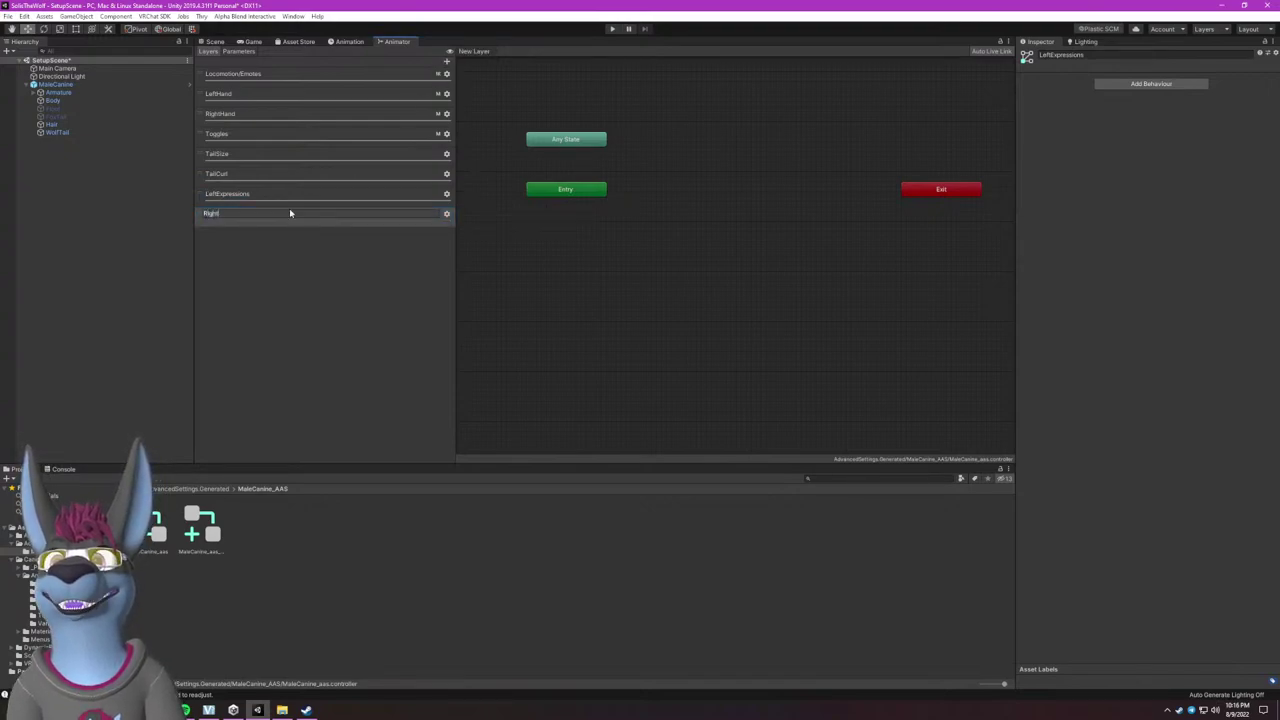
text(Expressions)
key(Return)
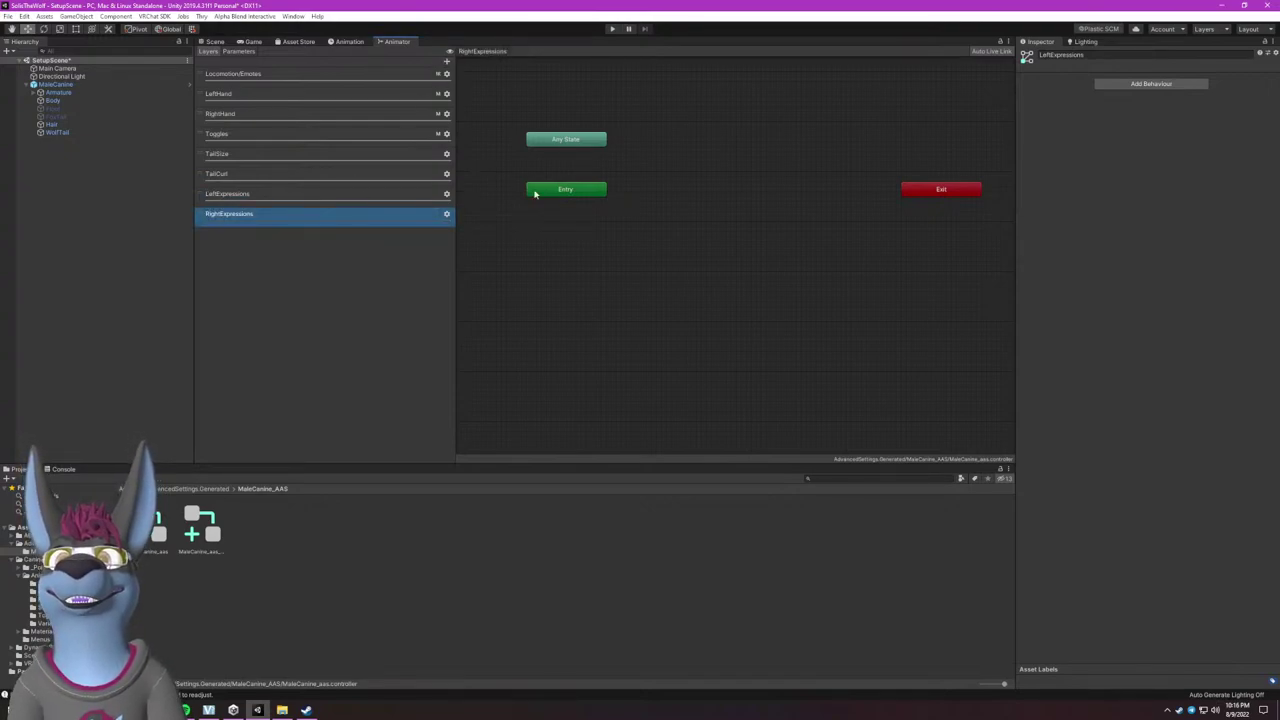
click(446, 213)
click(397, 303)
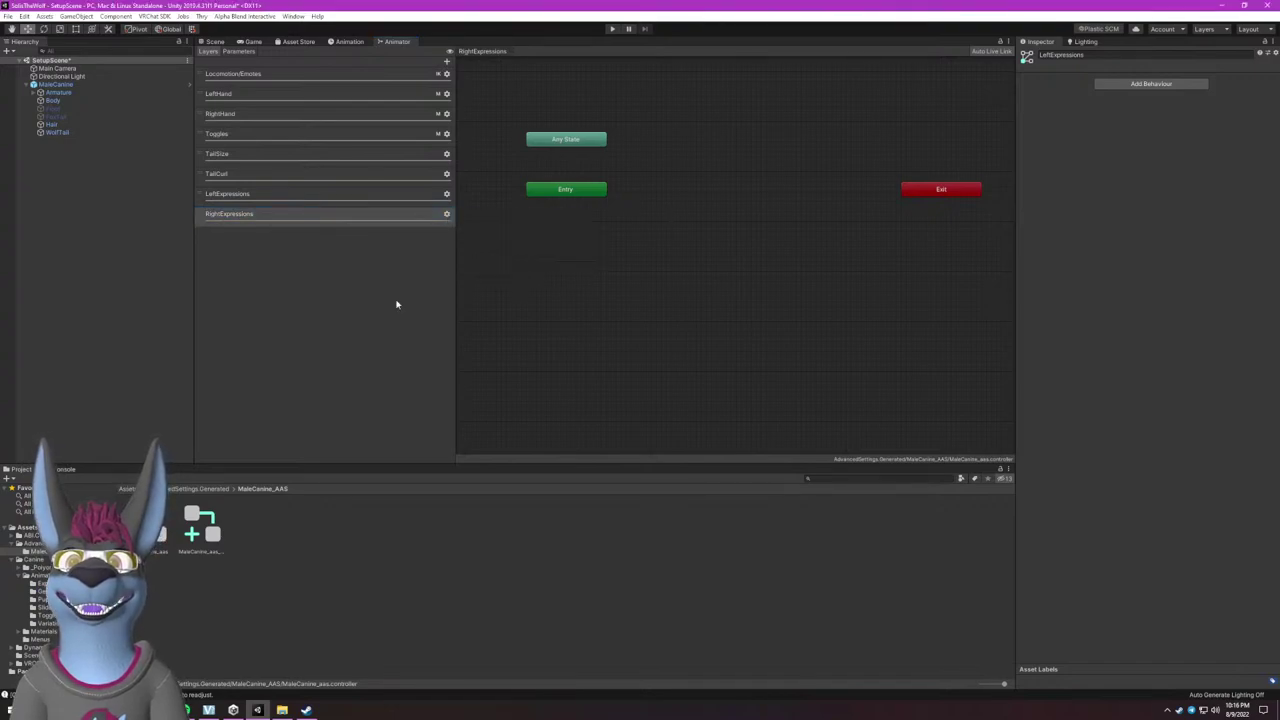
Copy all gesture states and transitions from the LeftHand layer into the LeftExpressions layer.
click(306, 95)
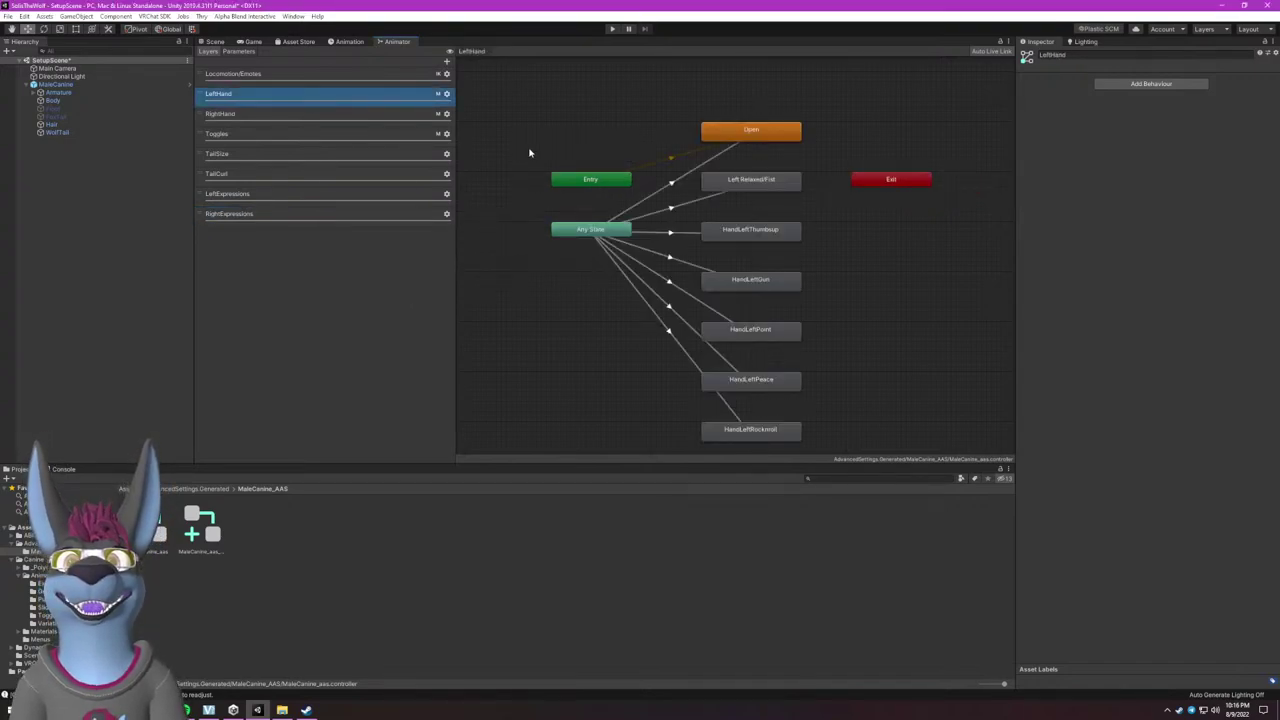
scroll(530, 153, down, 2)
drag(492, 118, 865, 405)
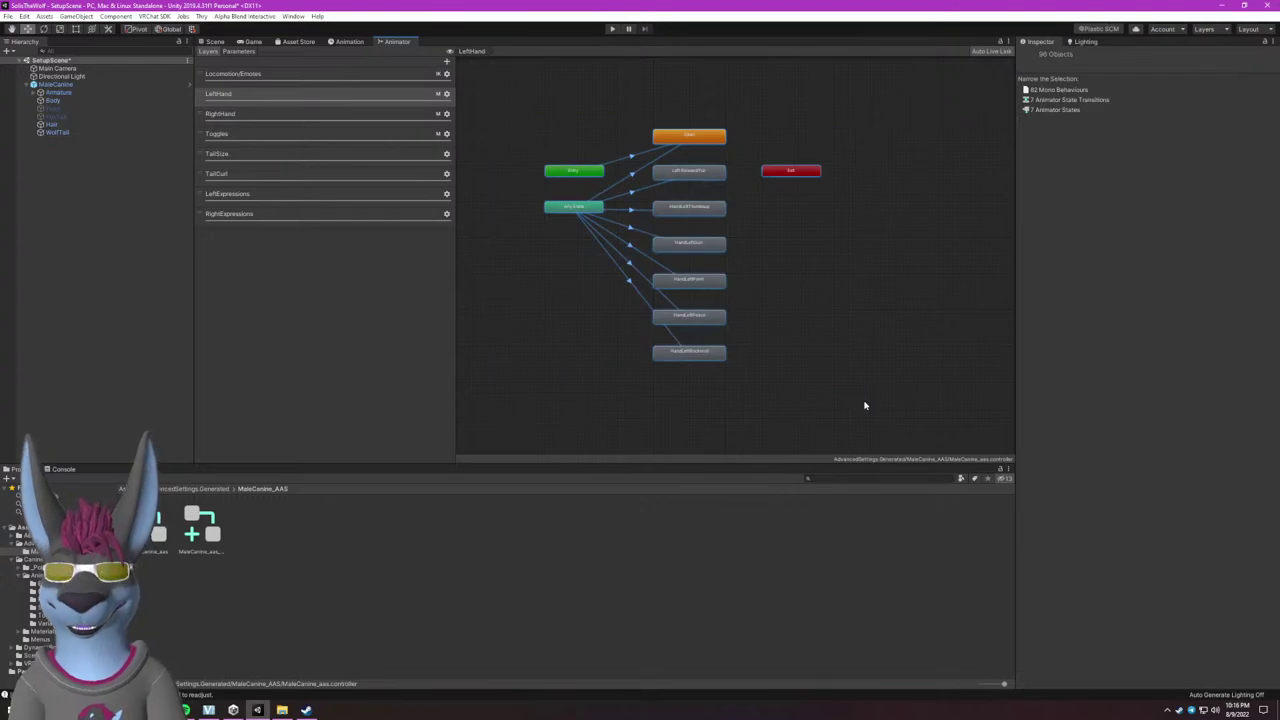
click(240, 194)
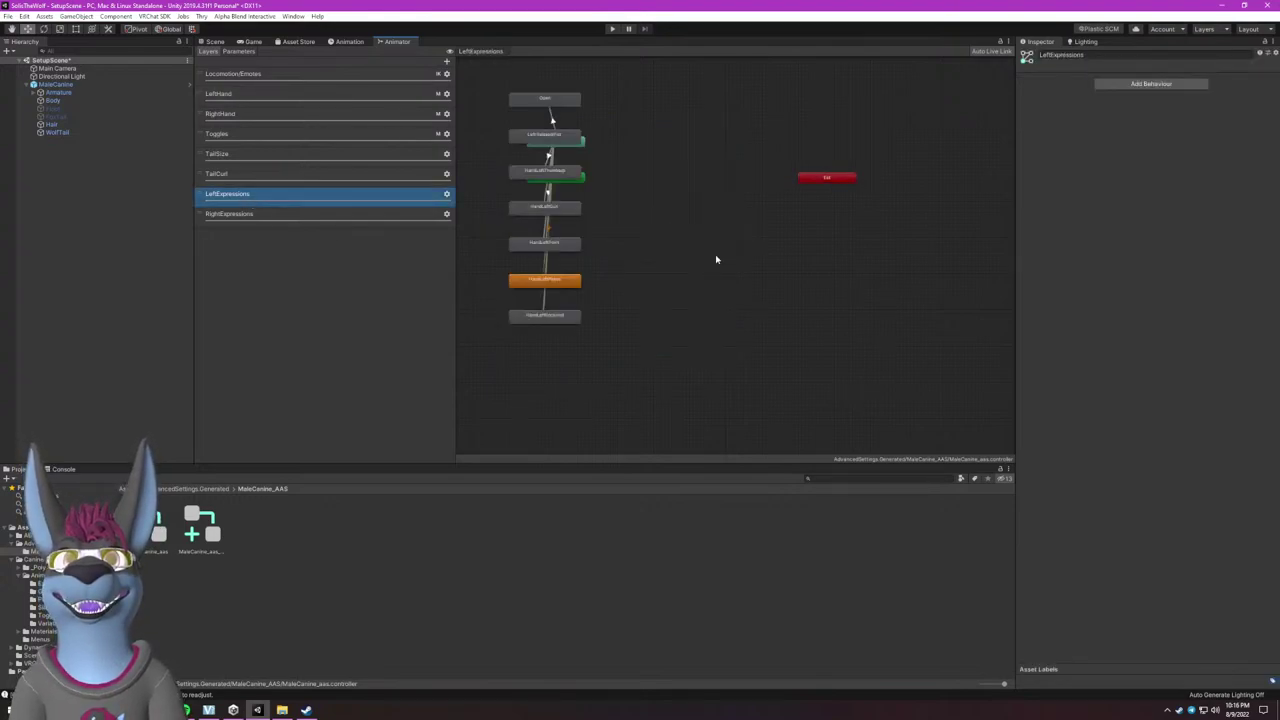
Arrange the LeftExpressions states in a column beside Any State, setting HandLeftPeace and the Entry node apart.
drag(490, 84, 526, 344)
mouse_move(548, 281)
mouse_down()
mouse_move(683, 281)
mouse_move(564, 281)
mouse_up()
click(683, 281)
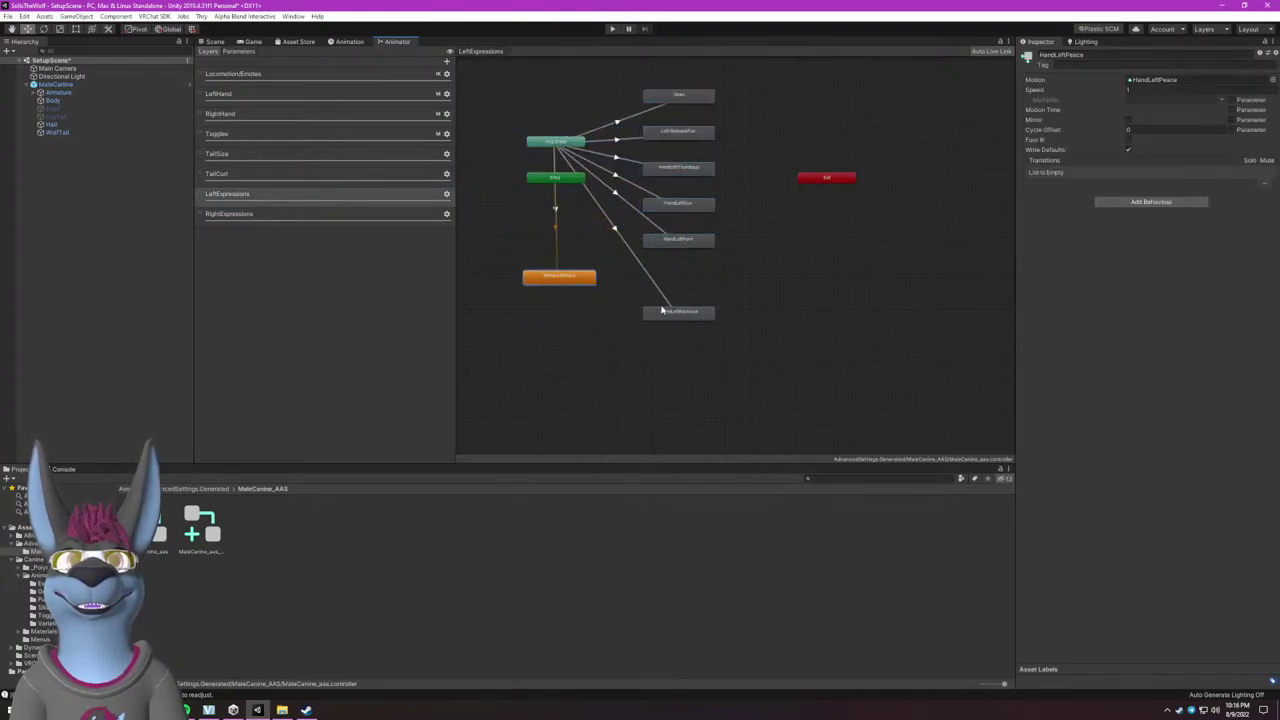
drag(661, 311, 661, 271)
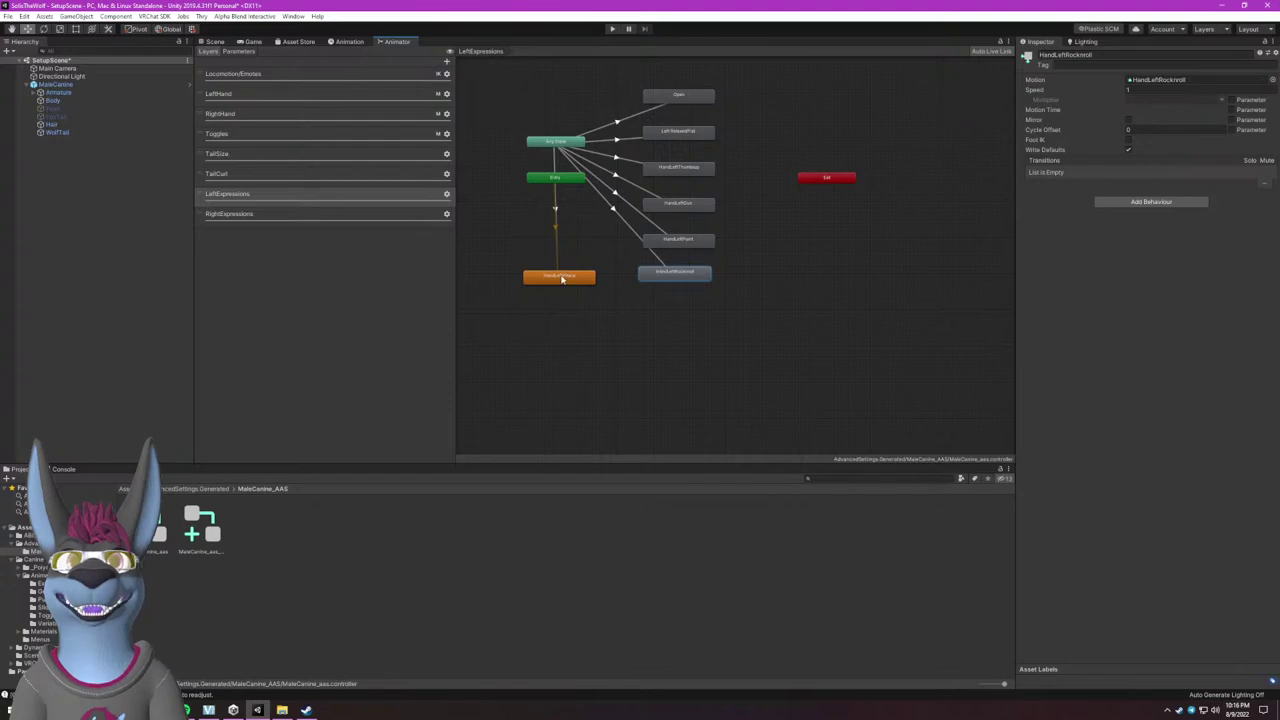
drag(561, 277, 585, 278)
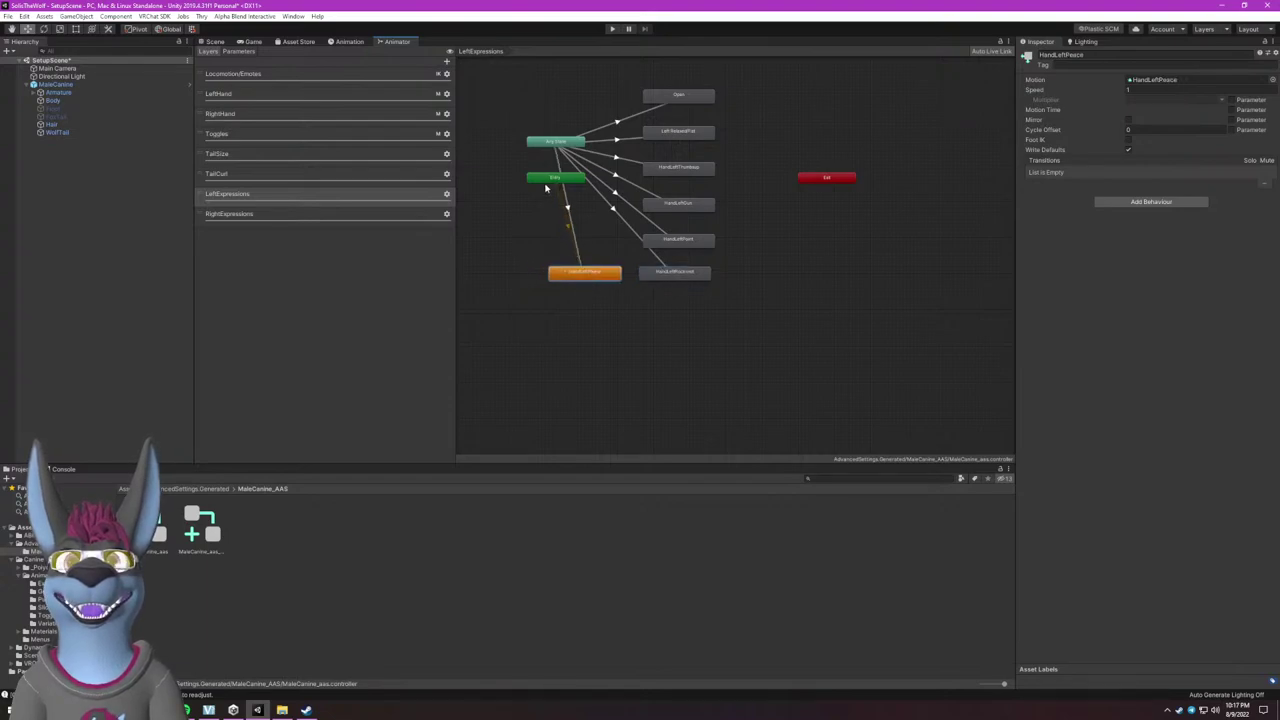
drag(549, 186, 506, 199)
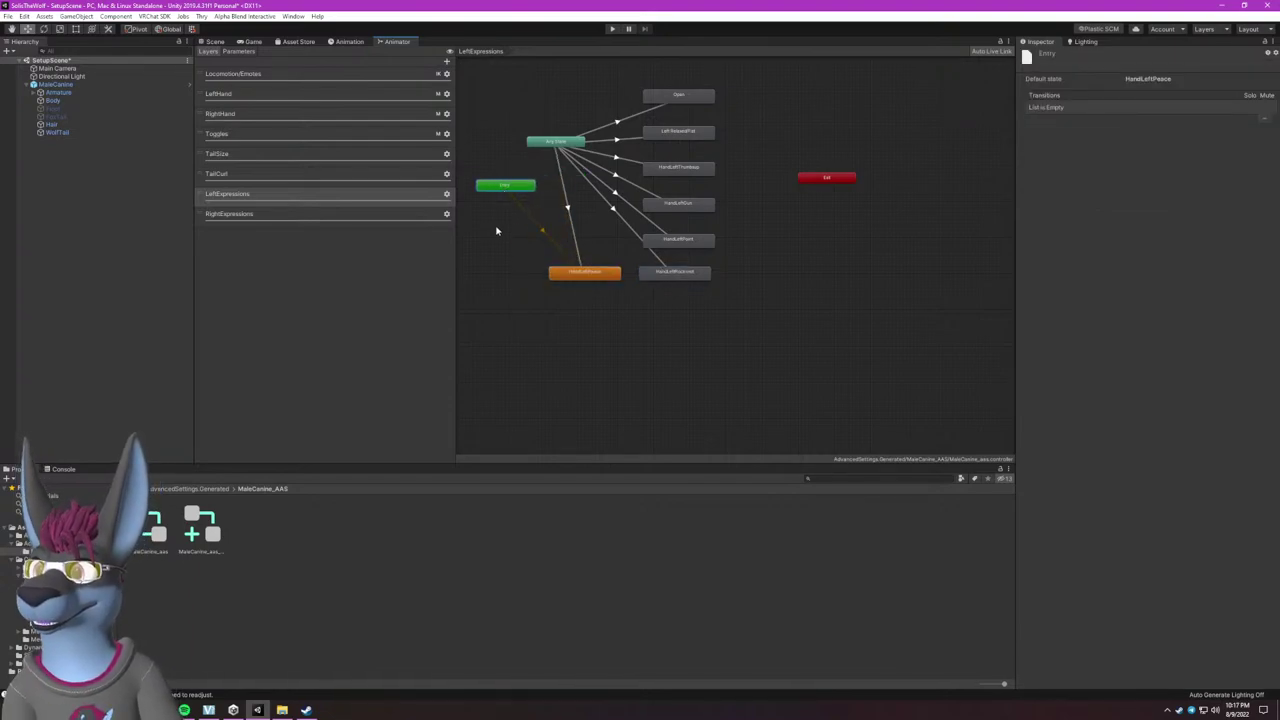
Copy the RightHand layer's gesture states into RightExpressions and place them in a column beside Any State.
click(242, 116)
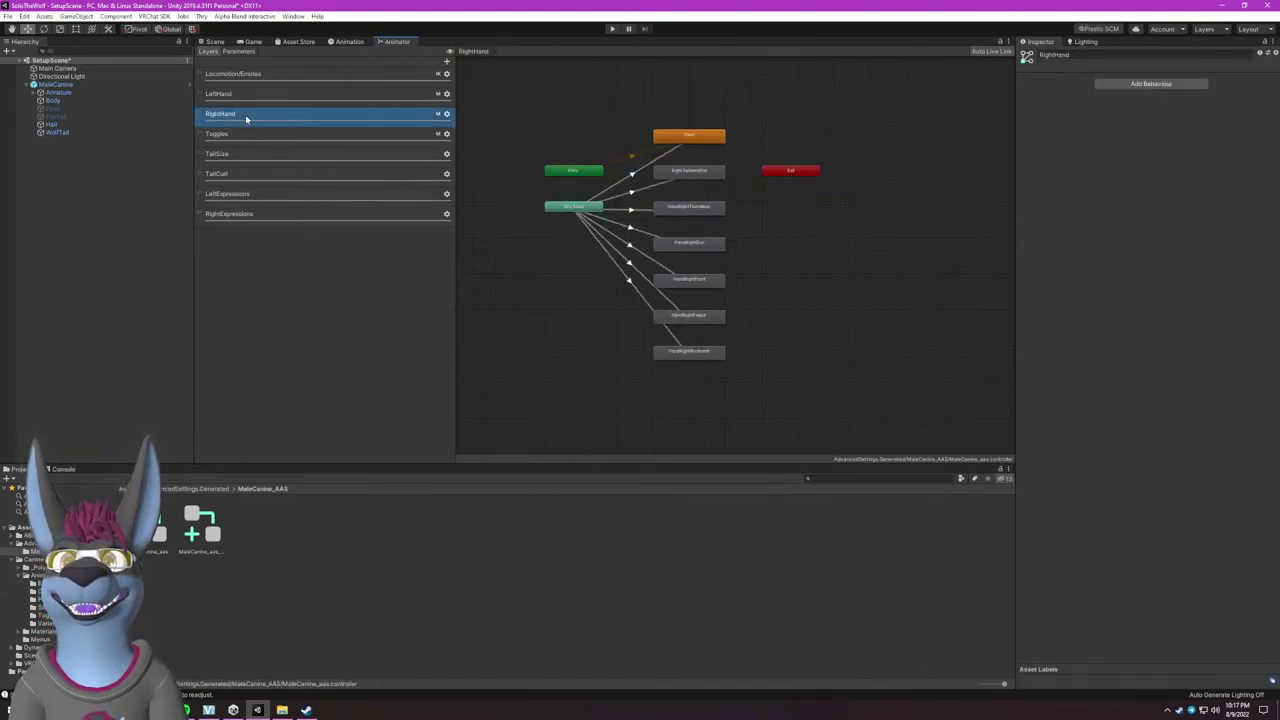
drag(496, 103, 829, 421)
click(235, 218)
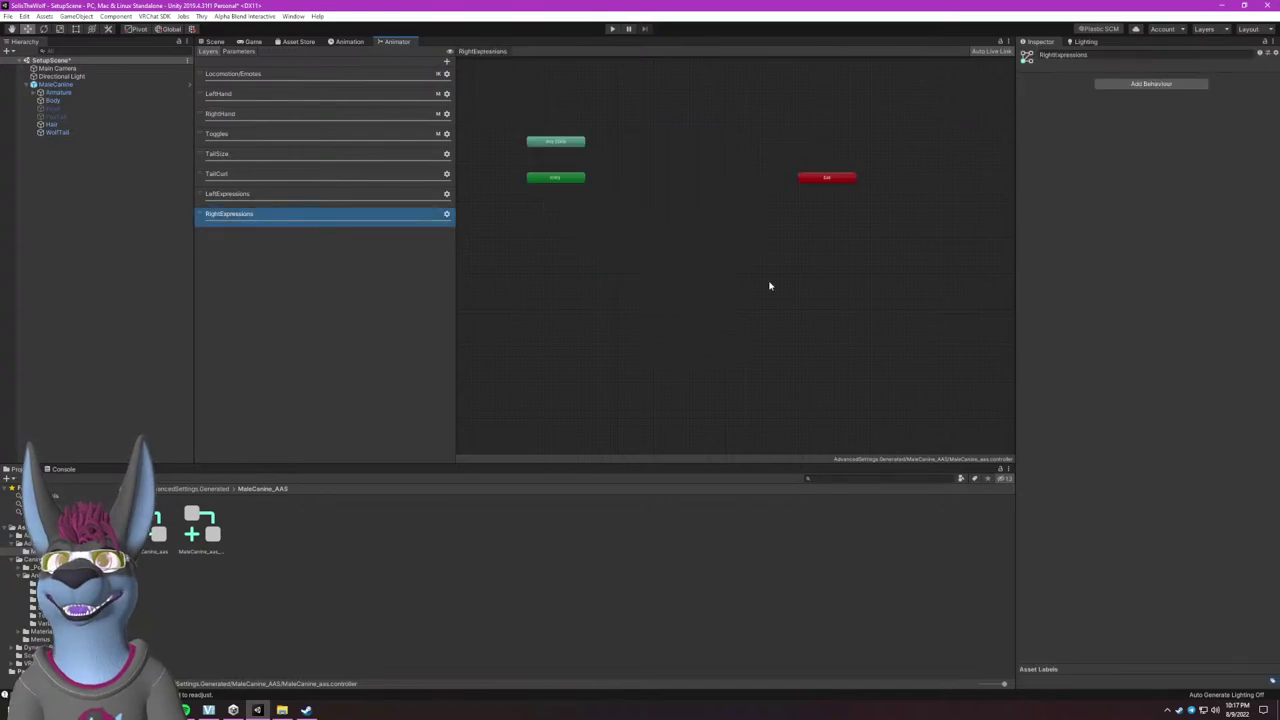
drag(497, 89, 660, 323)
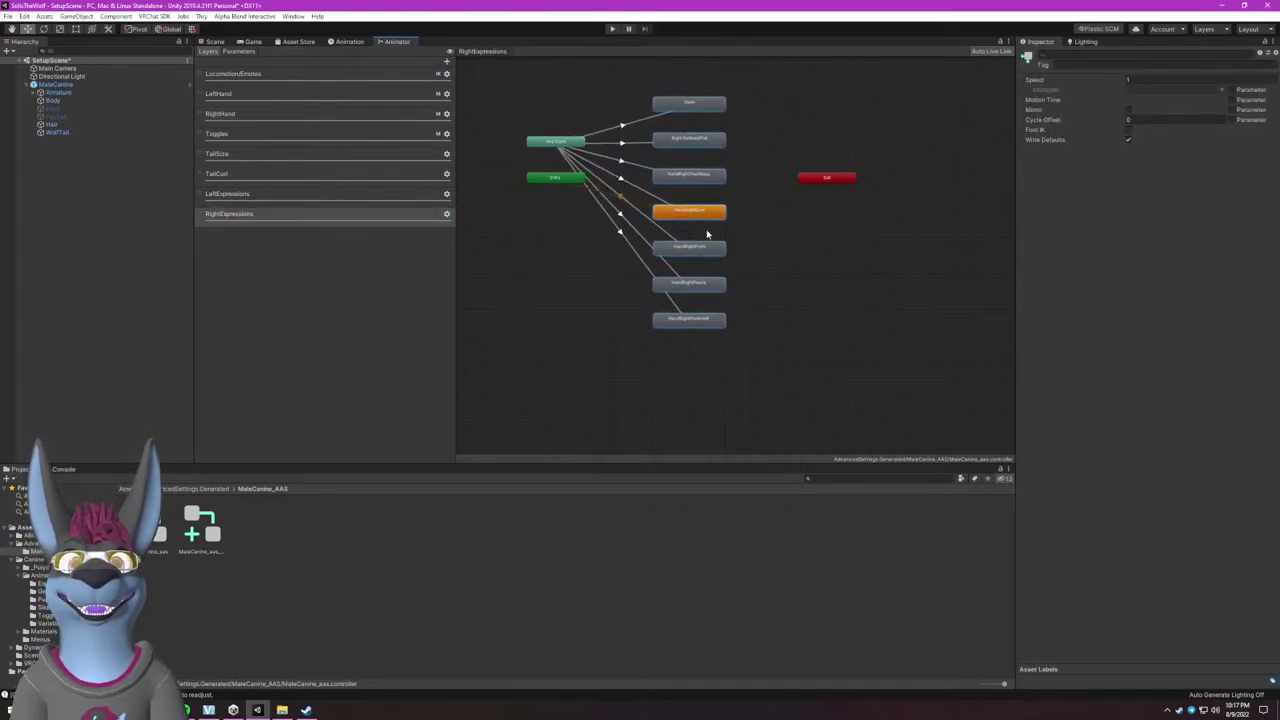
scroll(707, 233, up, 2)
middle_drag(767, 245, 785, 285)
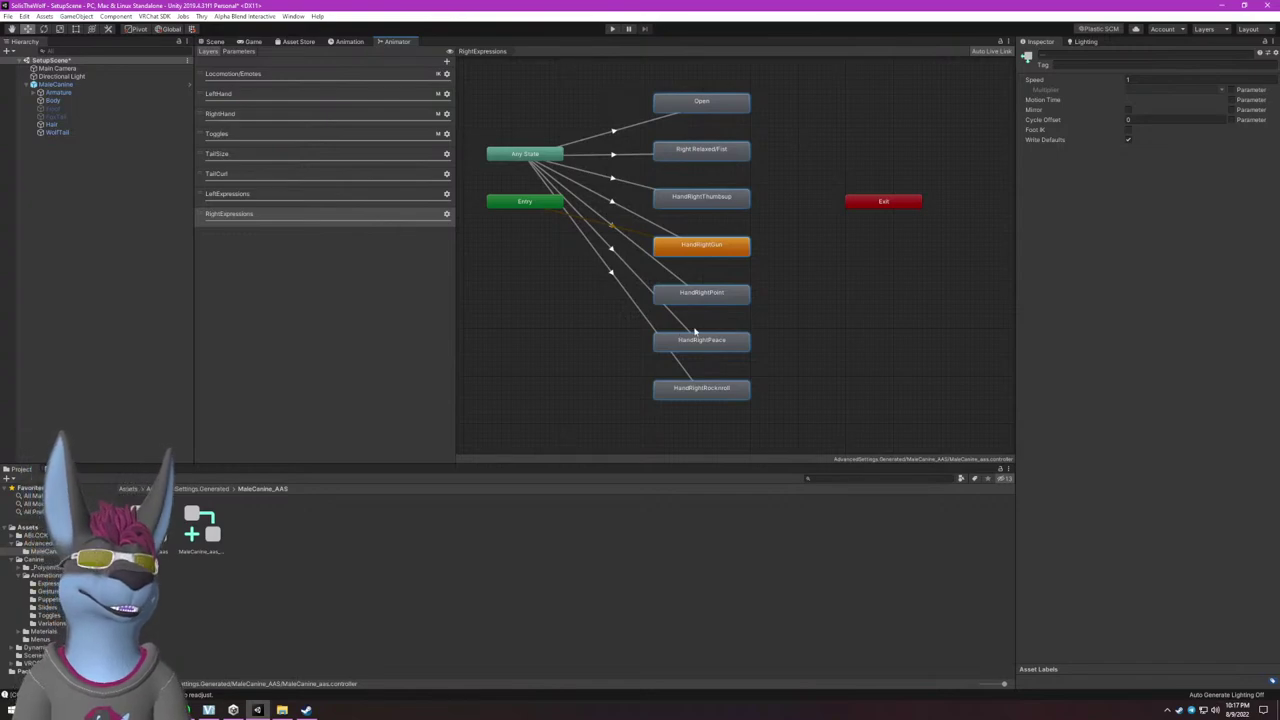
Make Open the default state of LeftExpressions, matching the RightHand layer, and place HandLeftPeace below HandLeftRocknroll.
click(270, 116)
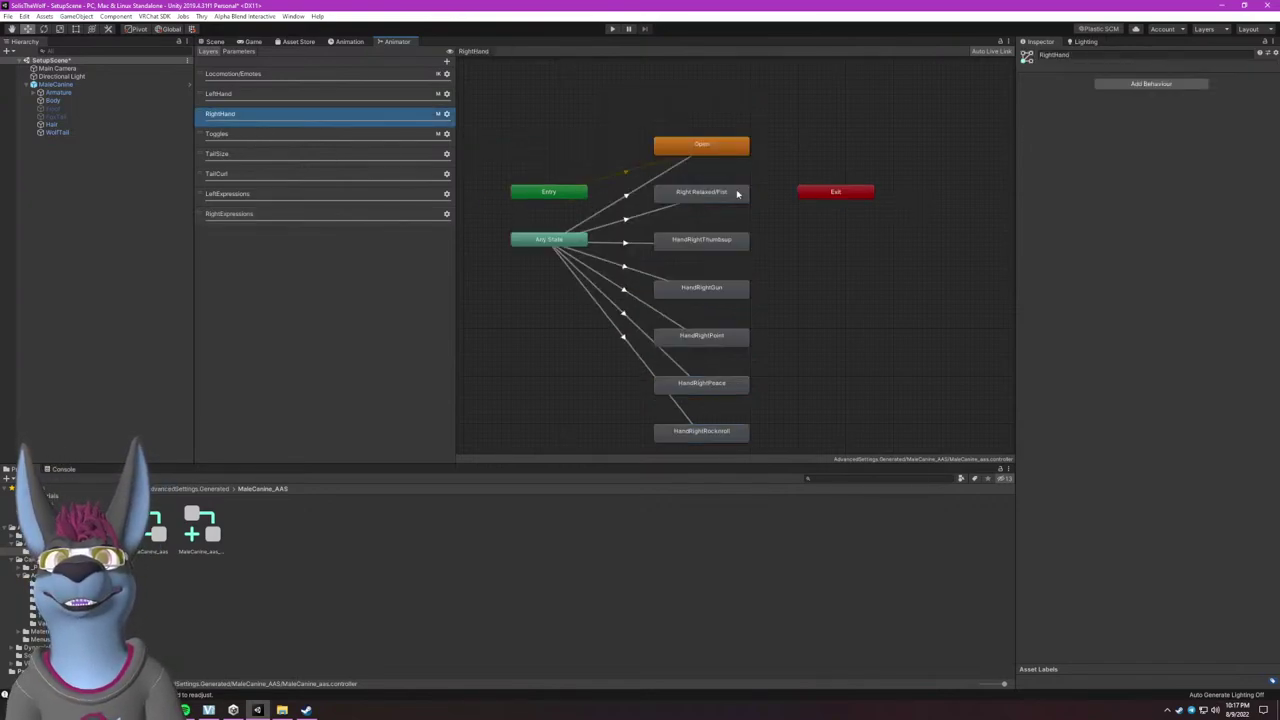
click(691, 152)
click(256, 196)
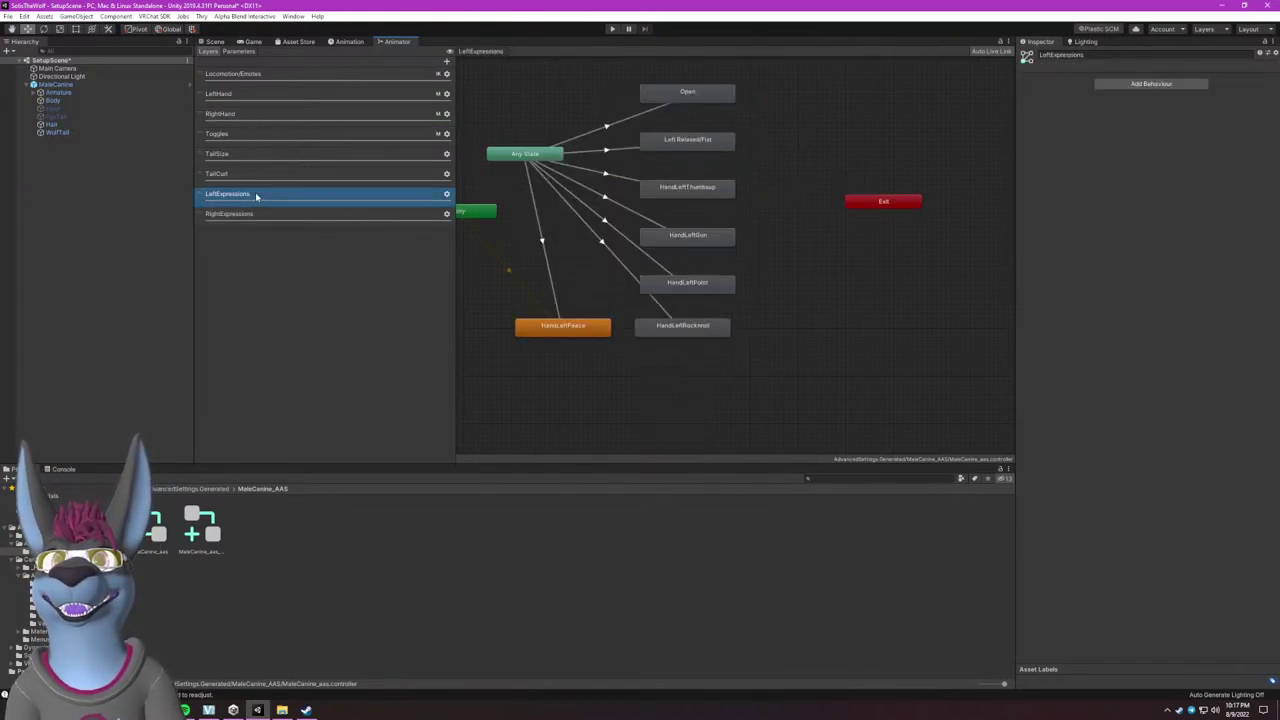
middle_drag(614, 216, 676, 280)
right_click(767, 143)
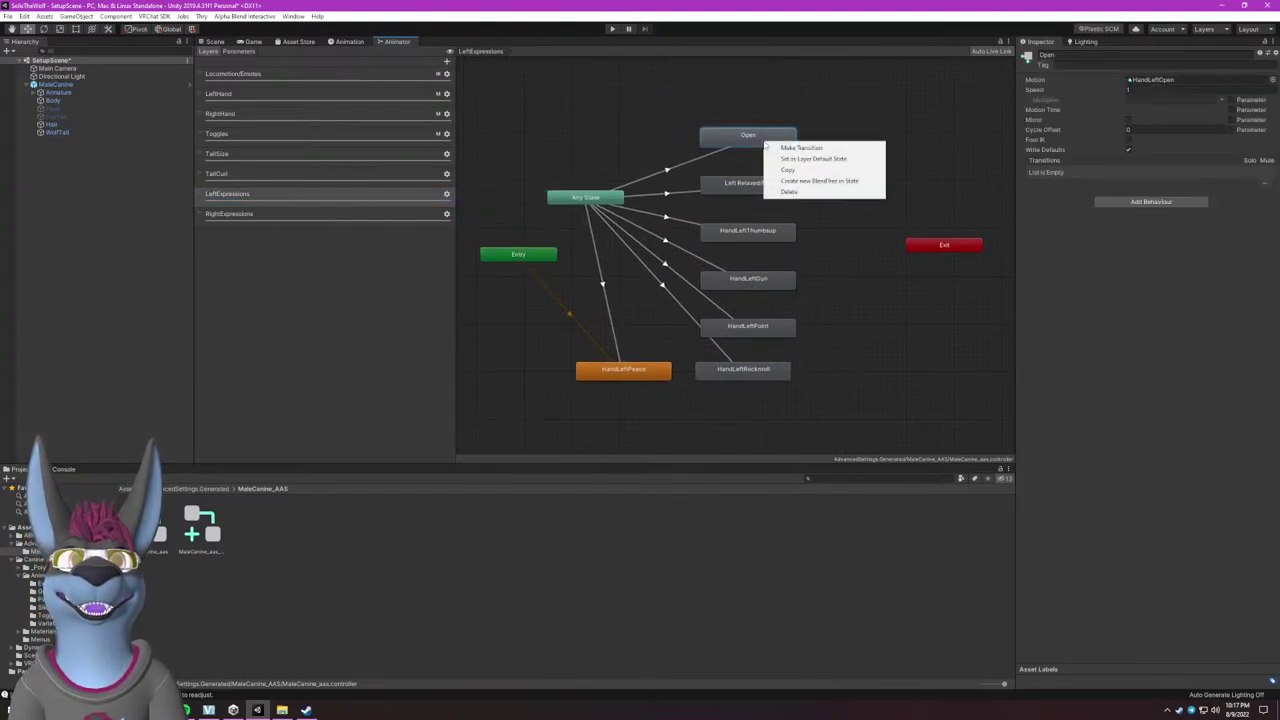
click(790, 159)
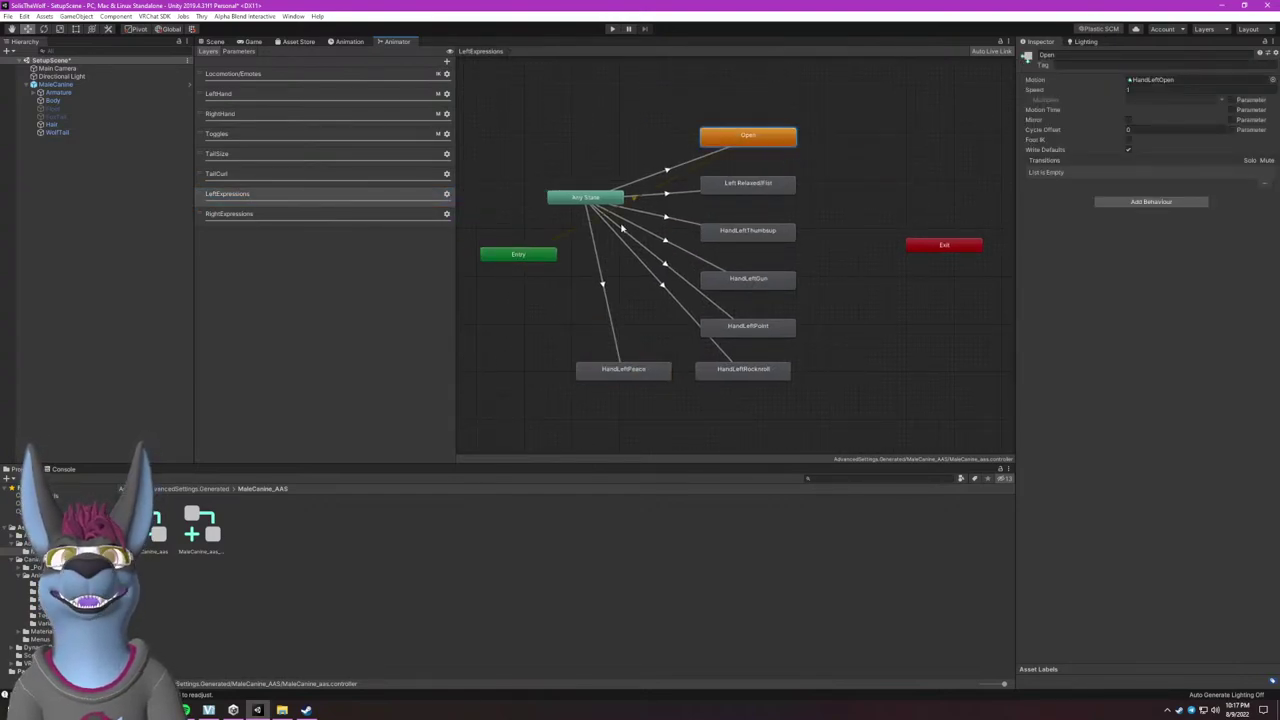
drag(622, 378, 749, 383)
click(634, 391)
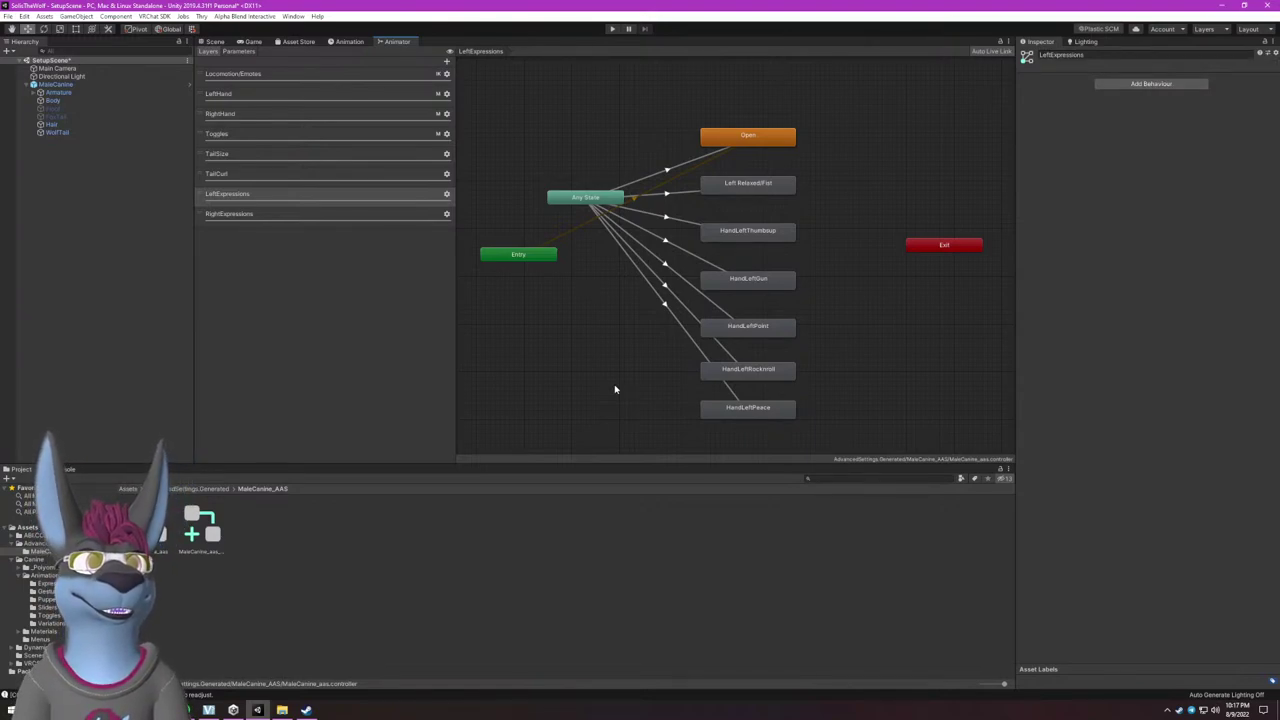
Make Open the default state of the RightExpressions layer and shift its Entry node slightly away from Any State.
click(314, 216)
right_click(752, 147)
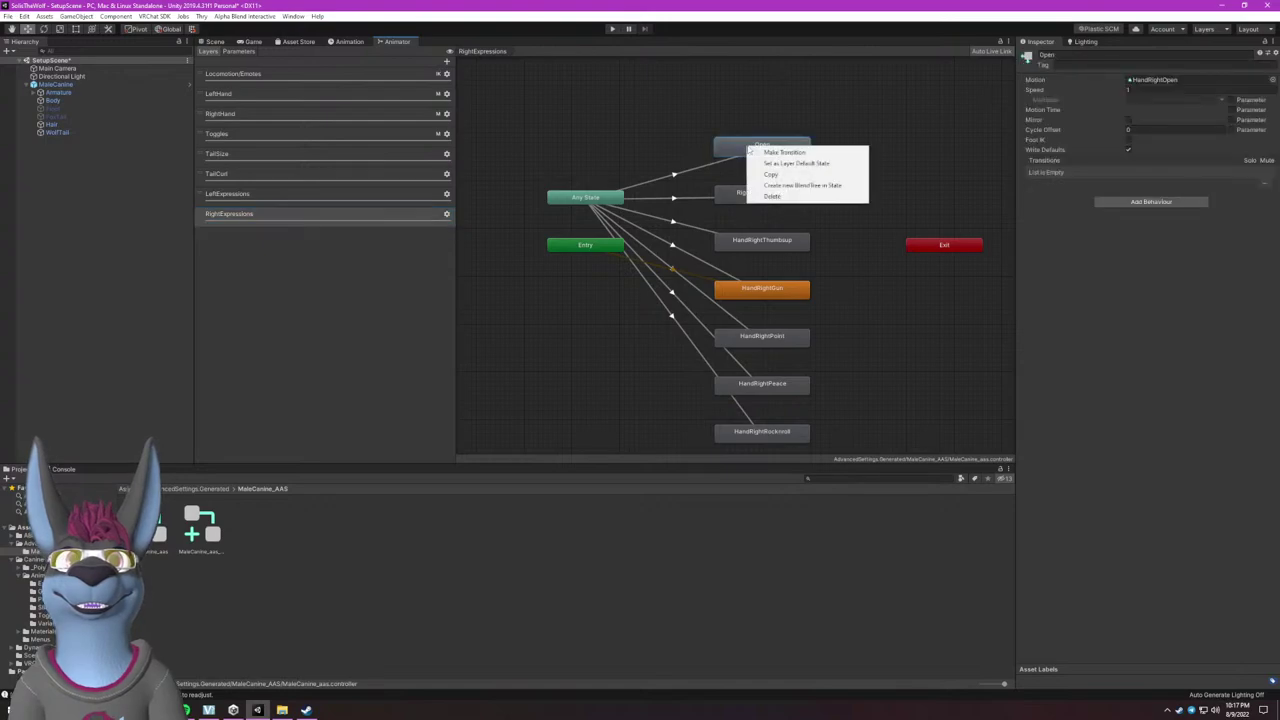
click(796, 163)
drag(602, 248, 584, 258)
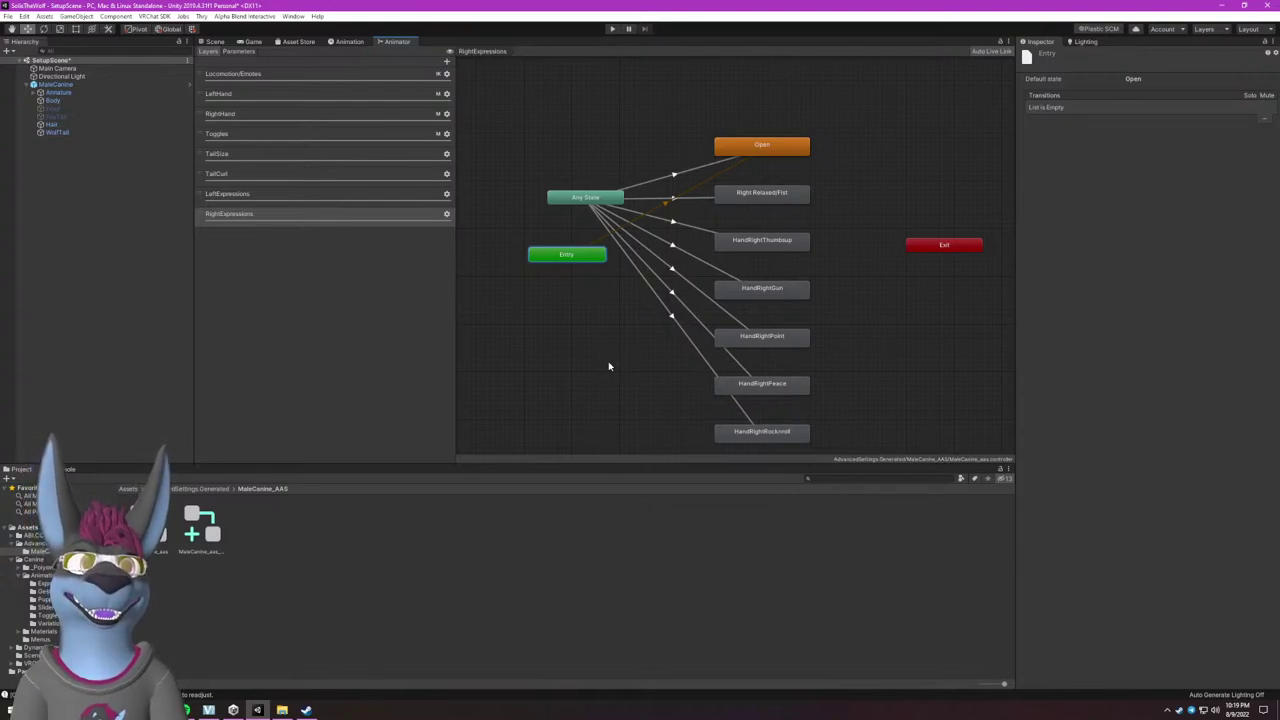
Set the motion of the Open state in RightExpressions to None.
click(763, 150)
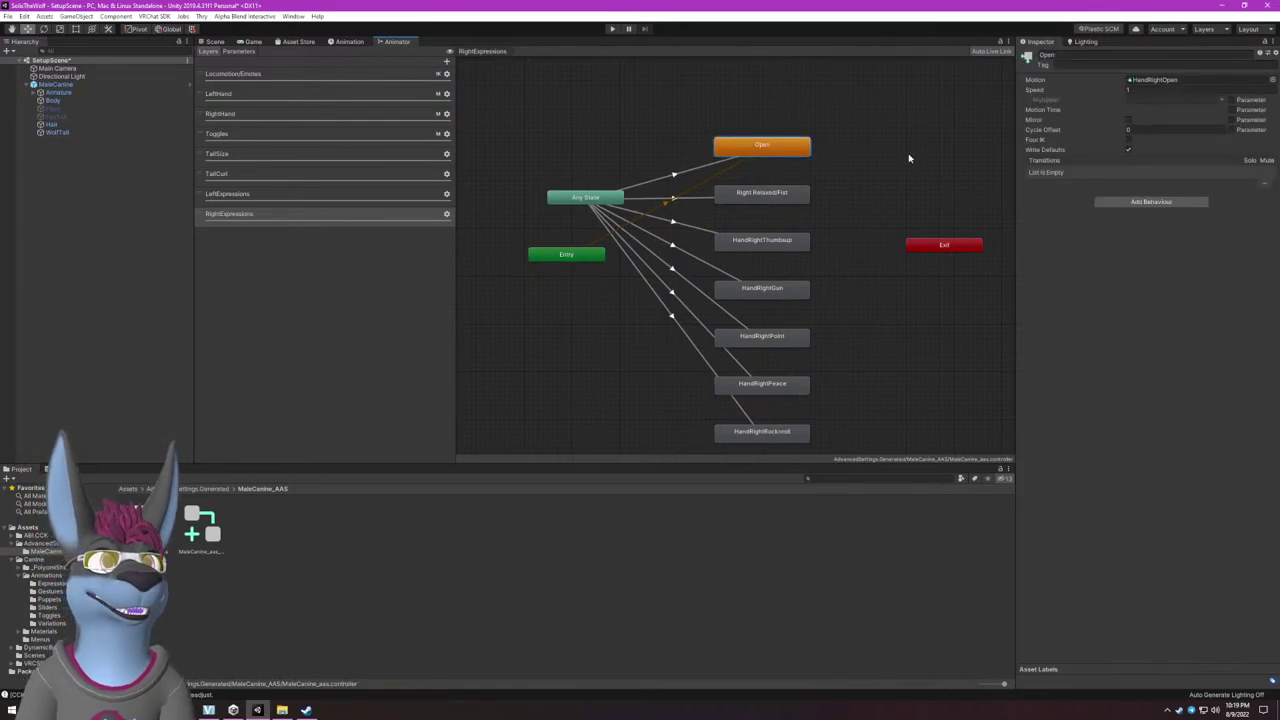
click(1272, 79)
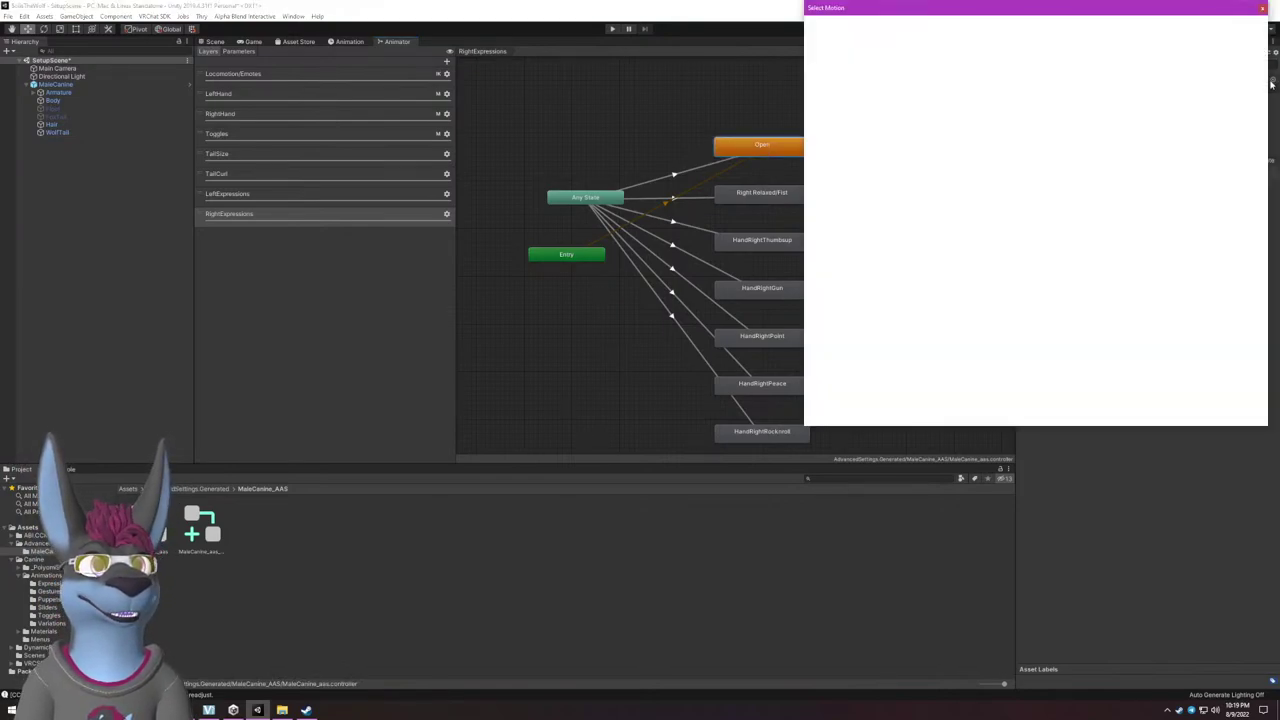
scroll(860, 82, up, 9)
double_click(836, 42)
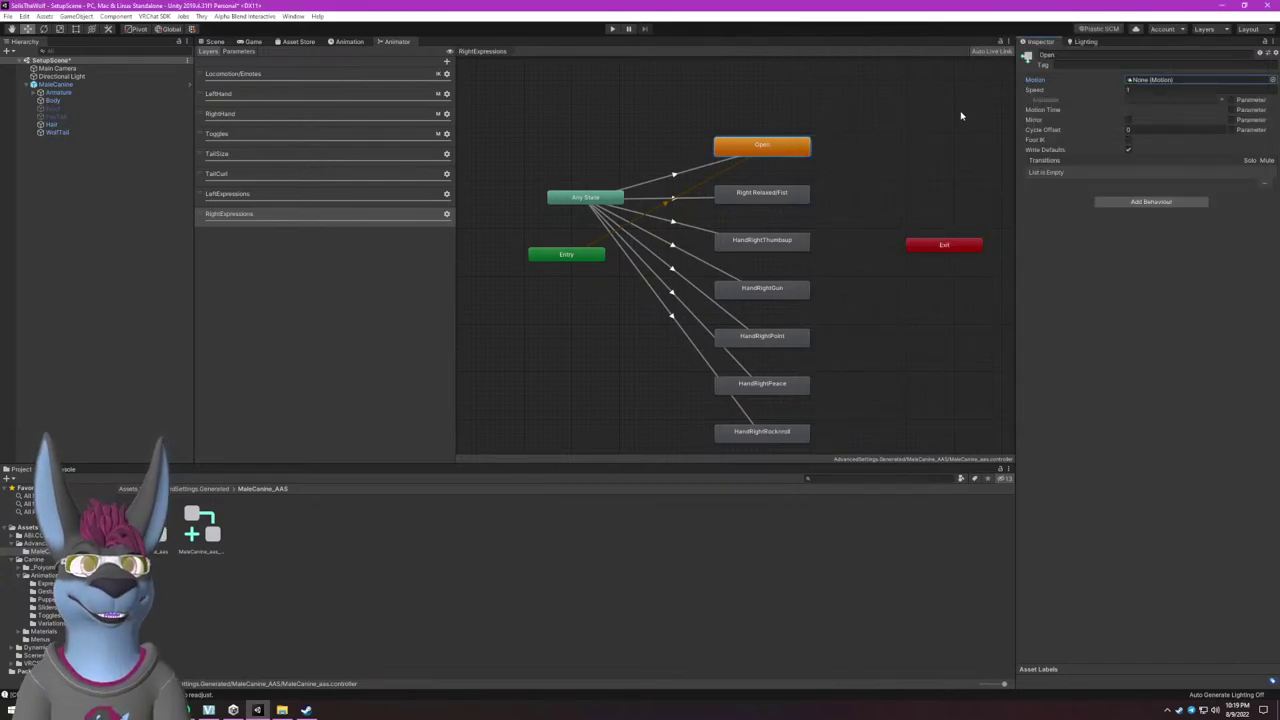
Set the motion of the Open state in the LeftExpressions layer to None.
scroll(851, 190, down, 4)
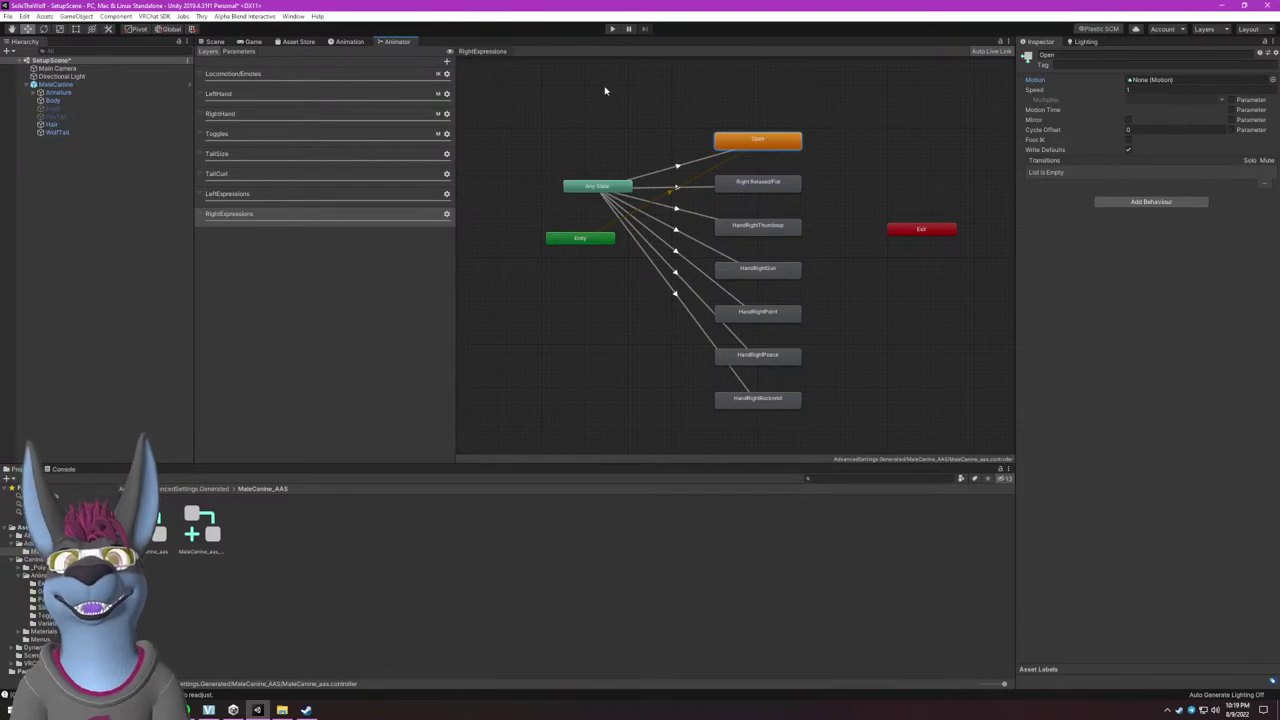
click(363, 197)
click(745, 132)
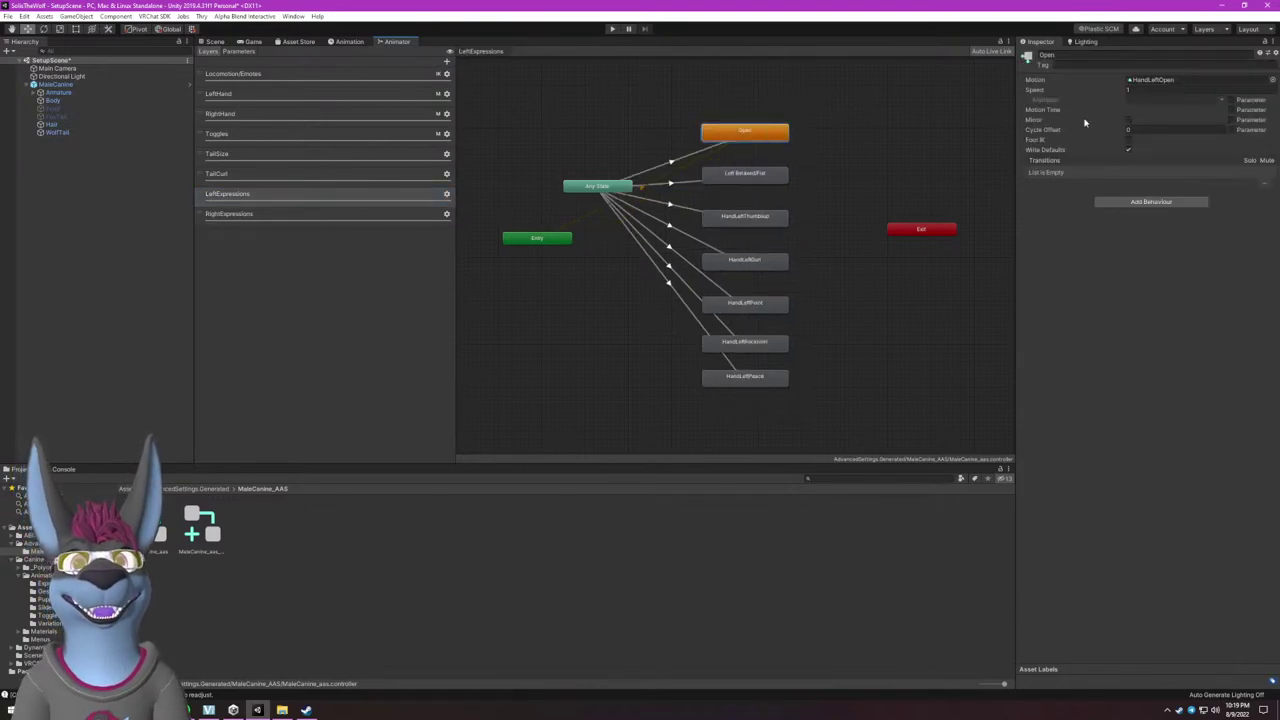
click(1180, 83)
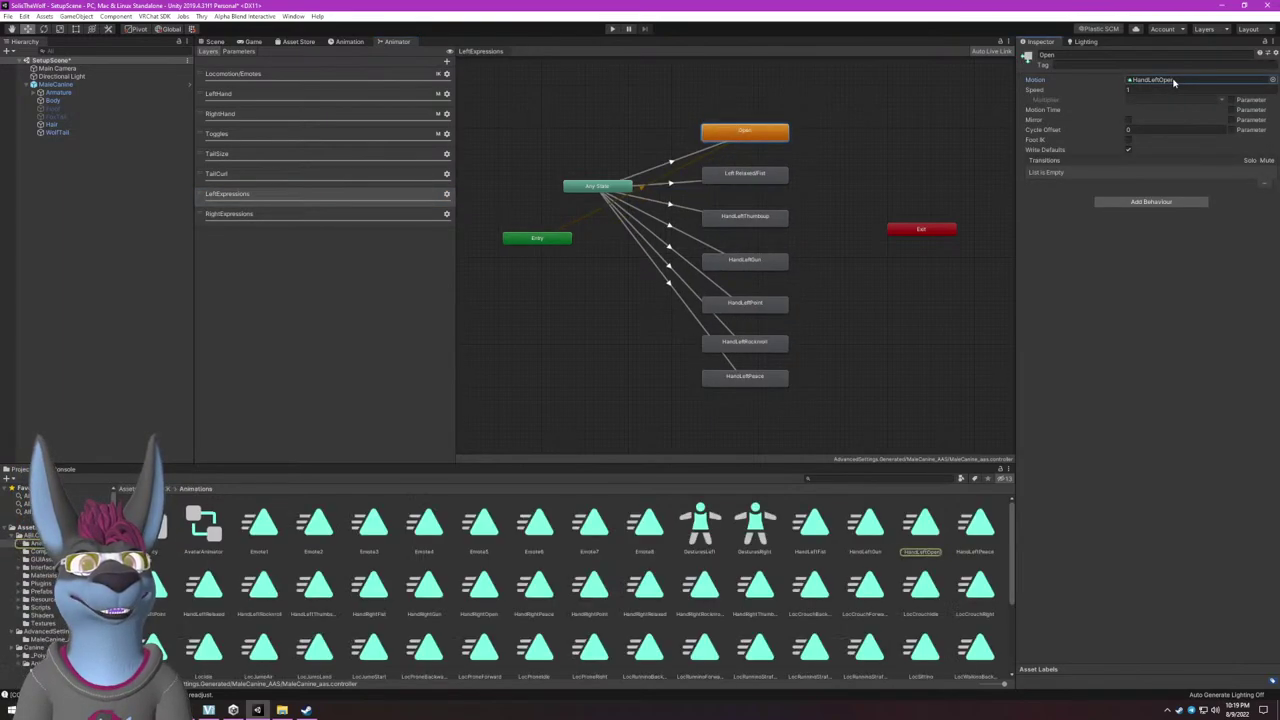
click(1274, 84)
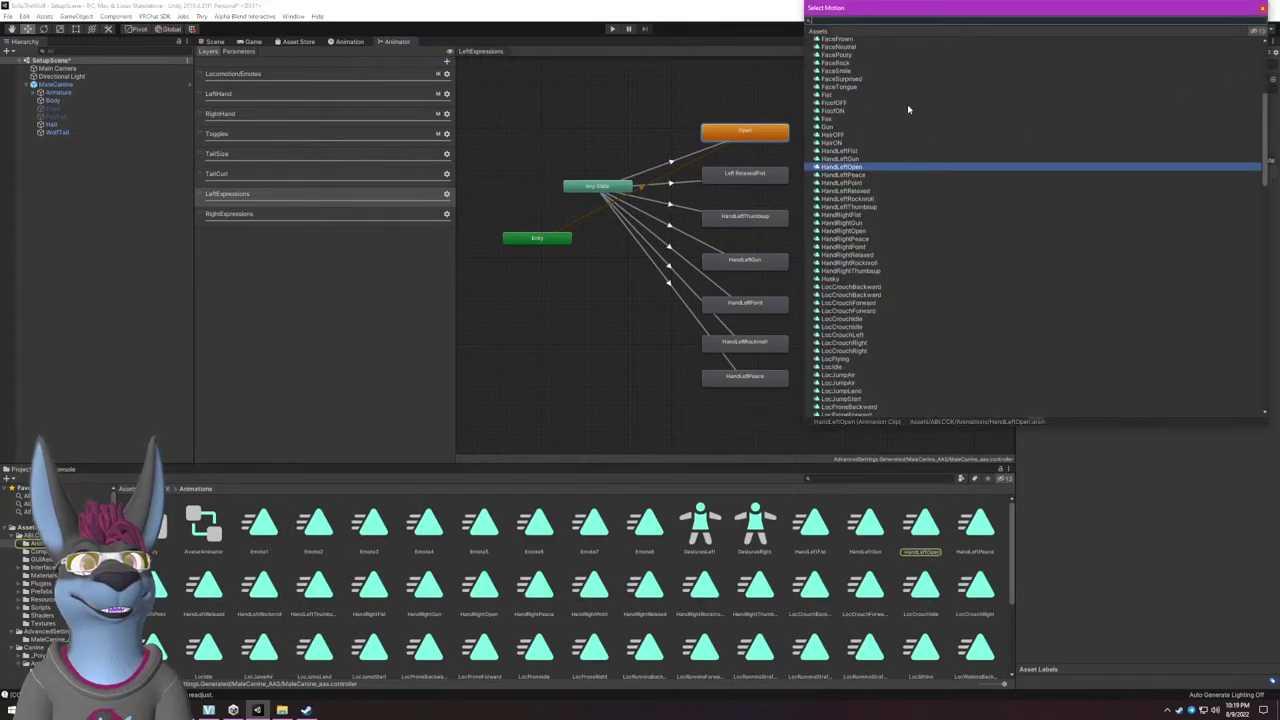
double_click(840, 74)
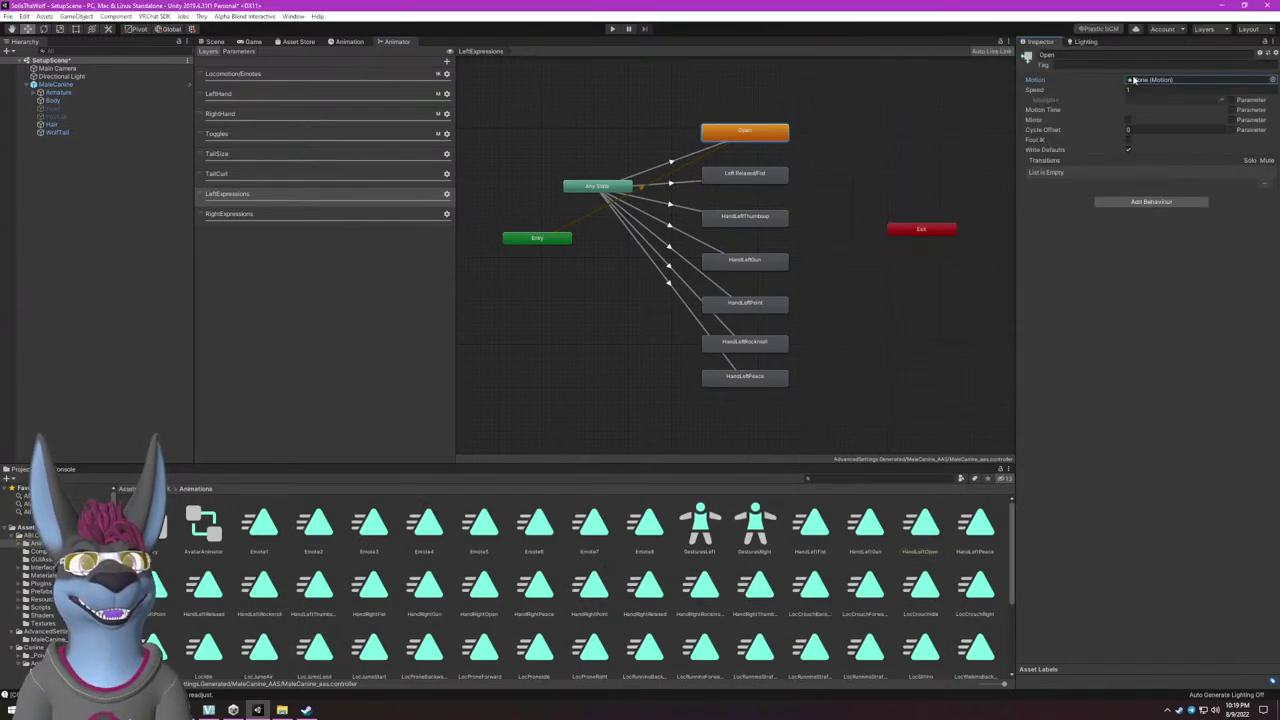
Review the Left Relaxed/Fist blend tree and the motions of the other gesture states in LeftExpressions.
click(754, 174)
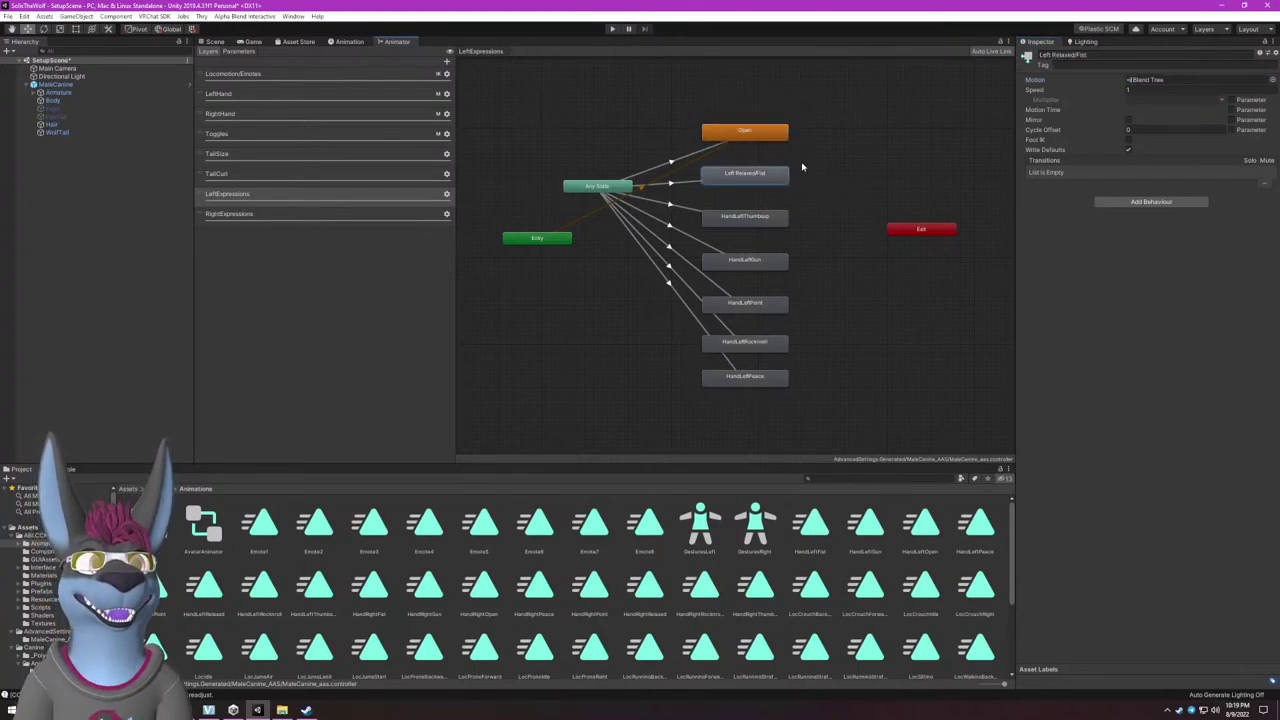
double_click(1155, 80)
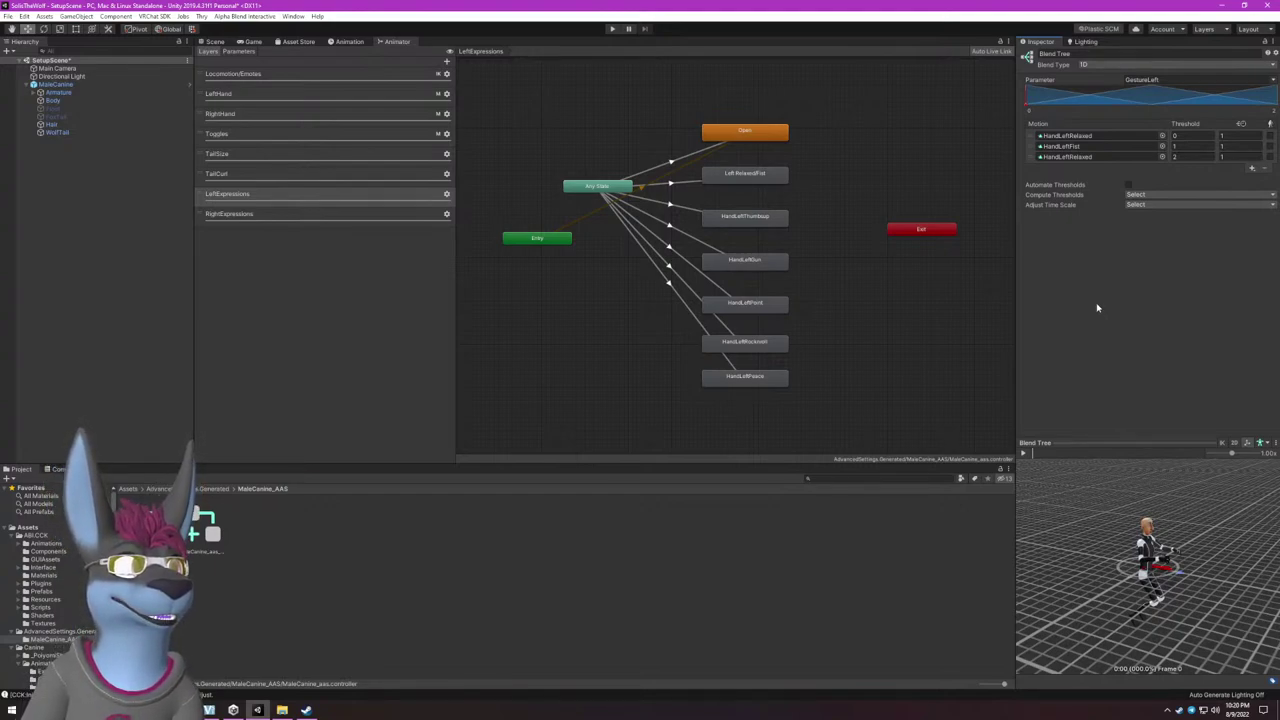
click(766, 218)
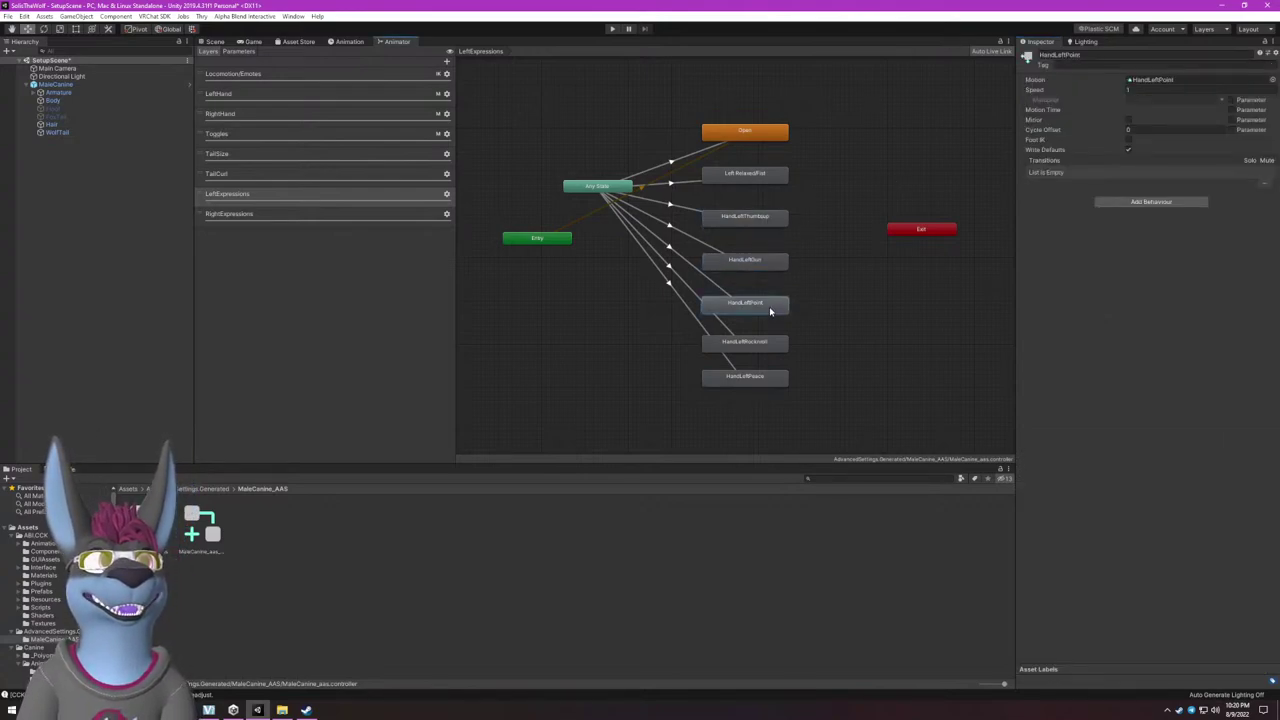
click(780, 360)
drag(771, 341, 766, 344)
click(776, 376)
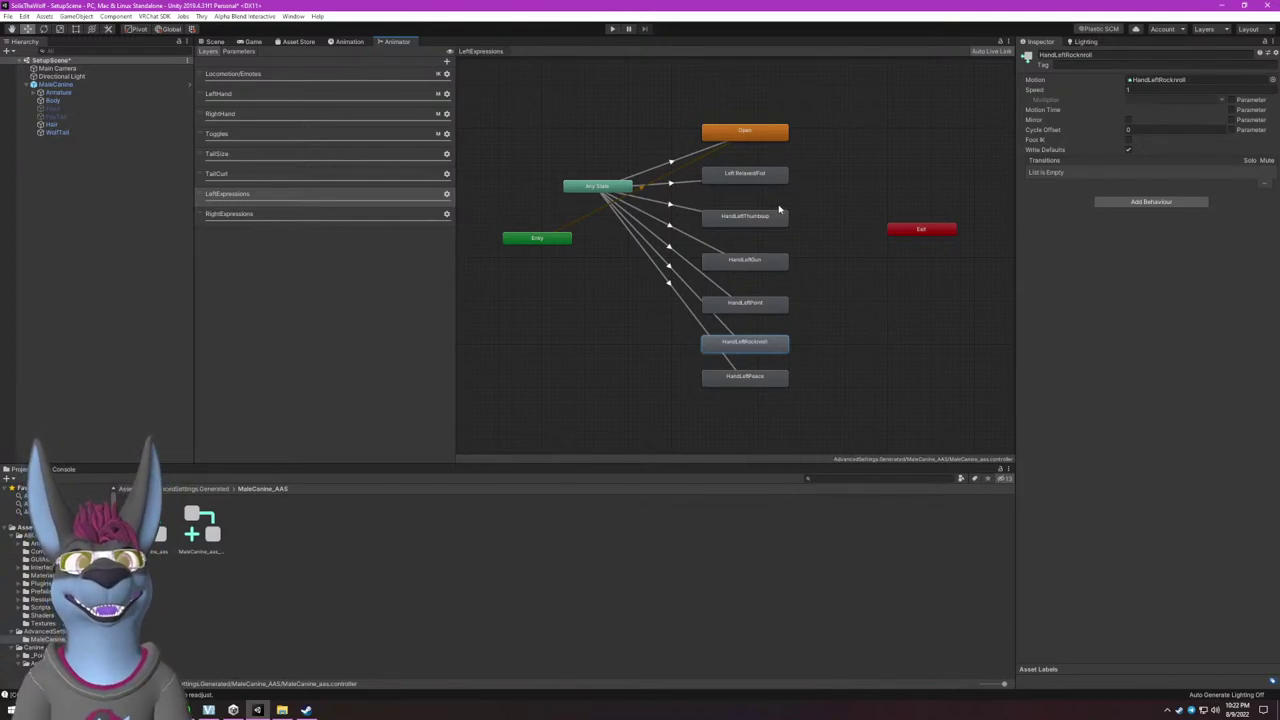
In the Left Relaxed/Fist blend tree, replace both HandLeftRelaxed motions, at thresholds 0 and 2, with None.
click(778, 176)
click(1145, 79)
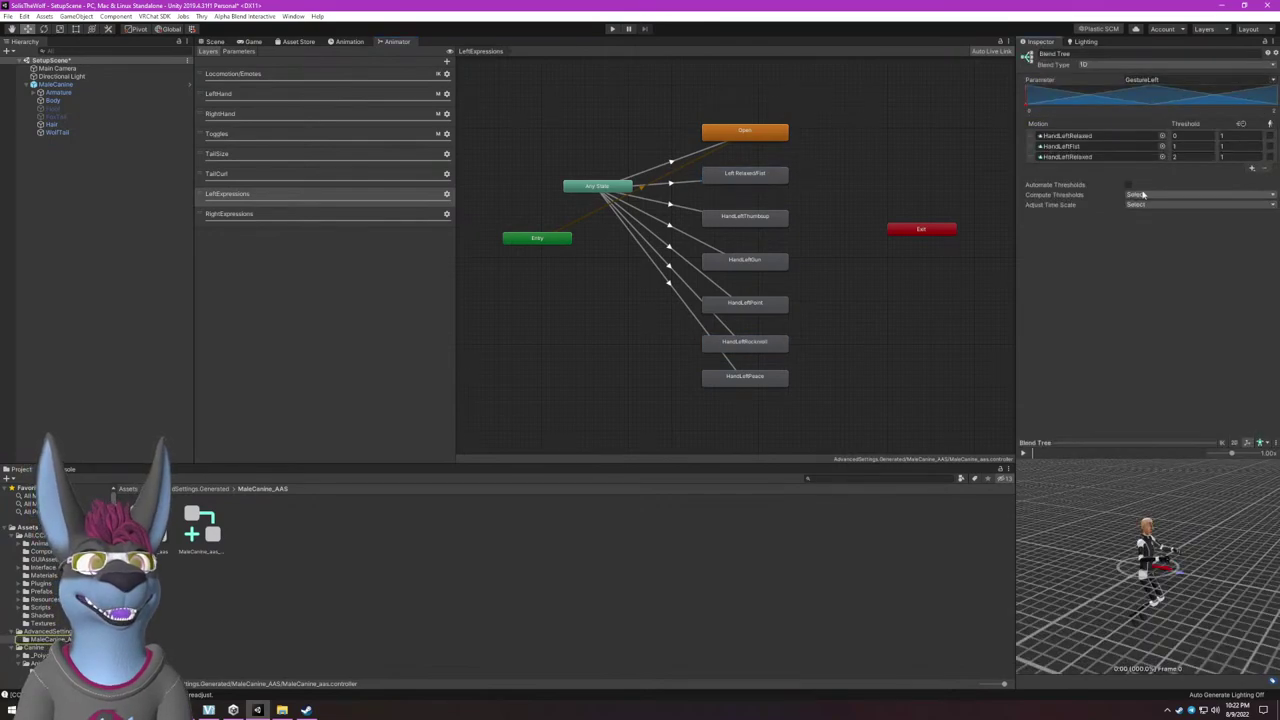
click(1166, 138)
scroll(935, 138, up, 3)
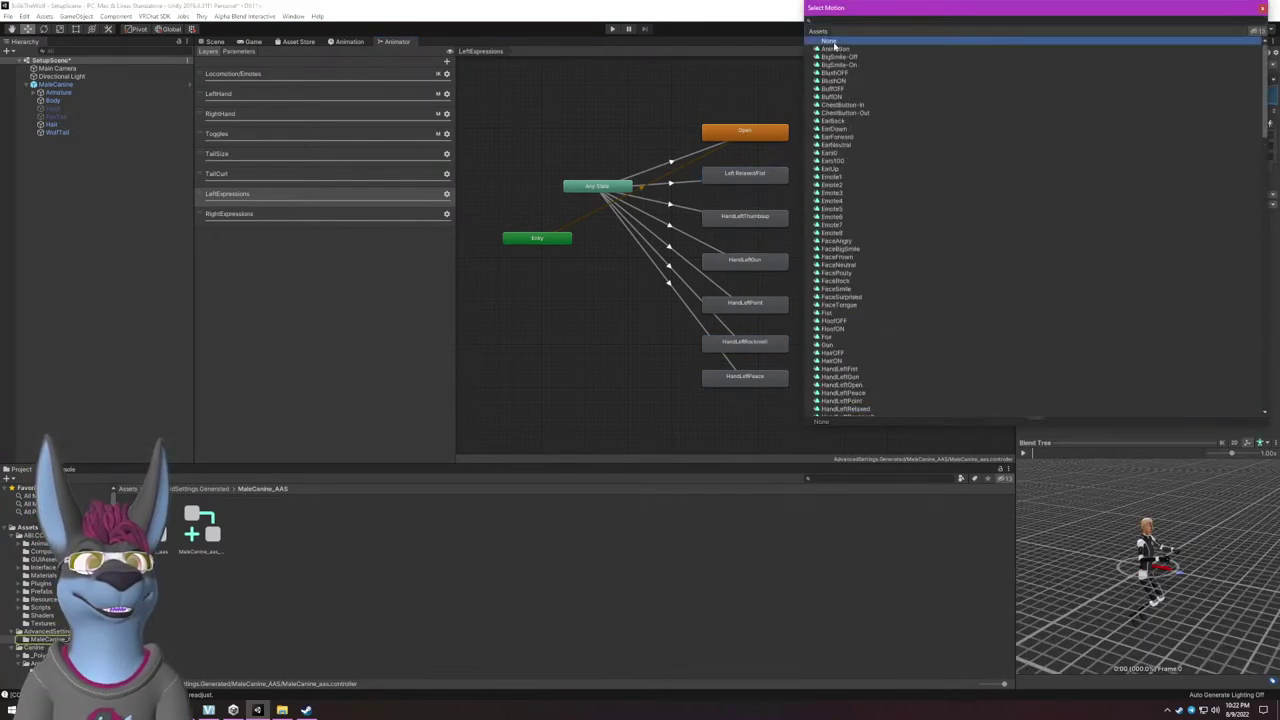
key(Return)
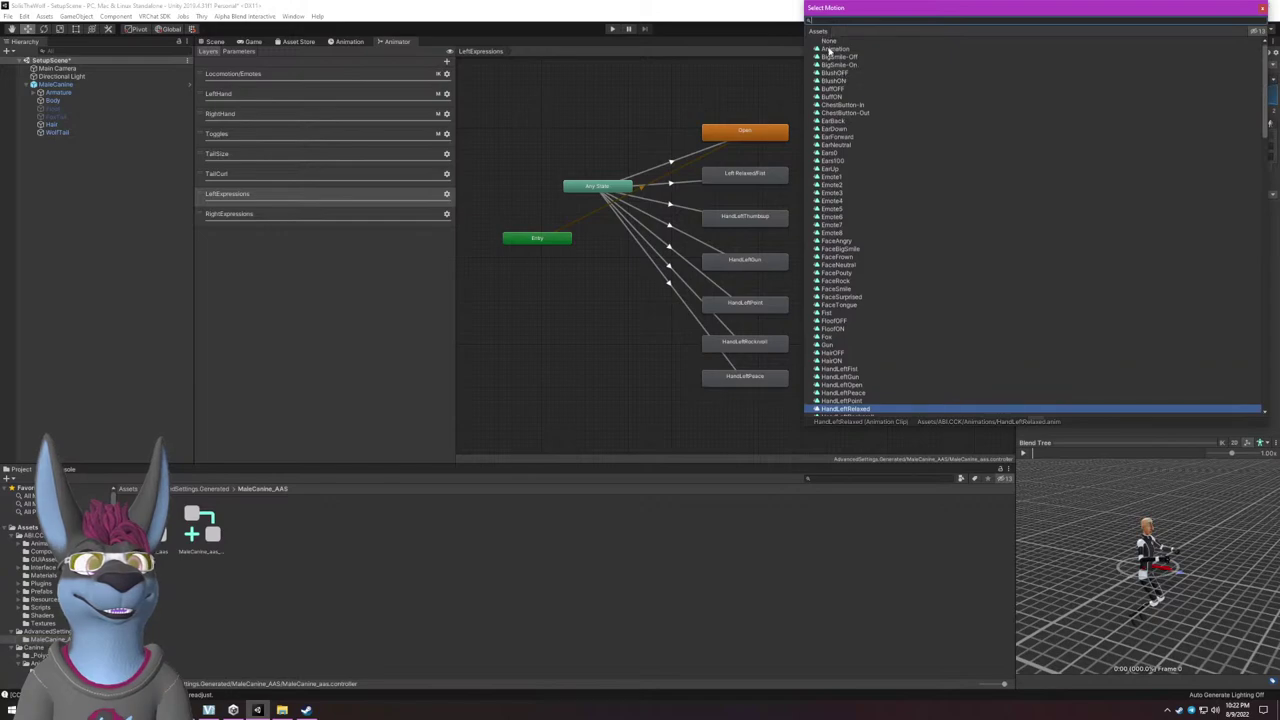
key(Escape)
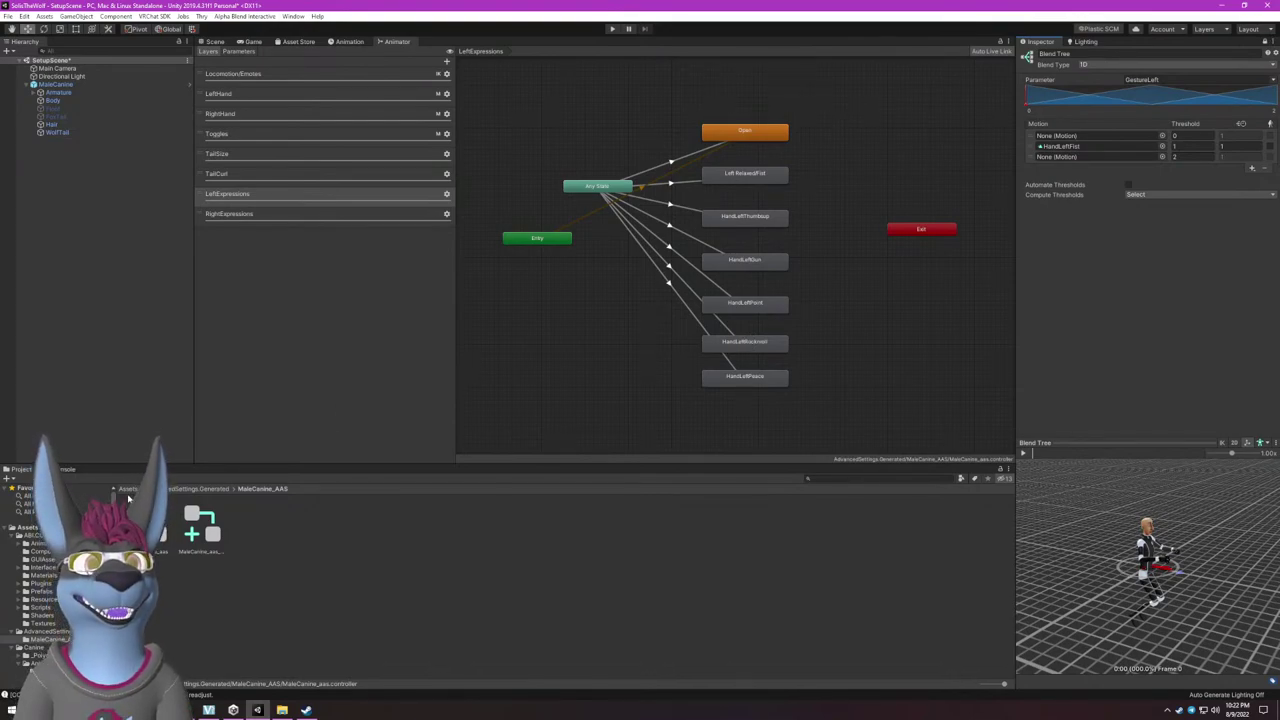
Browse to the Canine Animations Expressions folder and preview the FaceAngry clip on the avatar, zoomed in on its face.
click(24, 527)
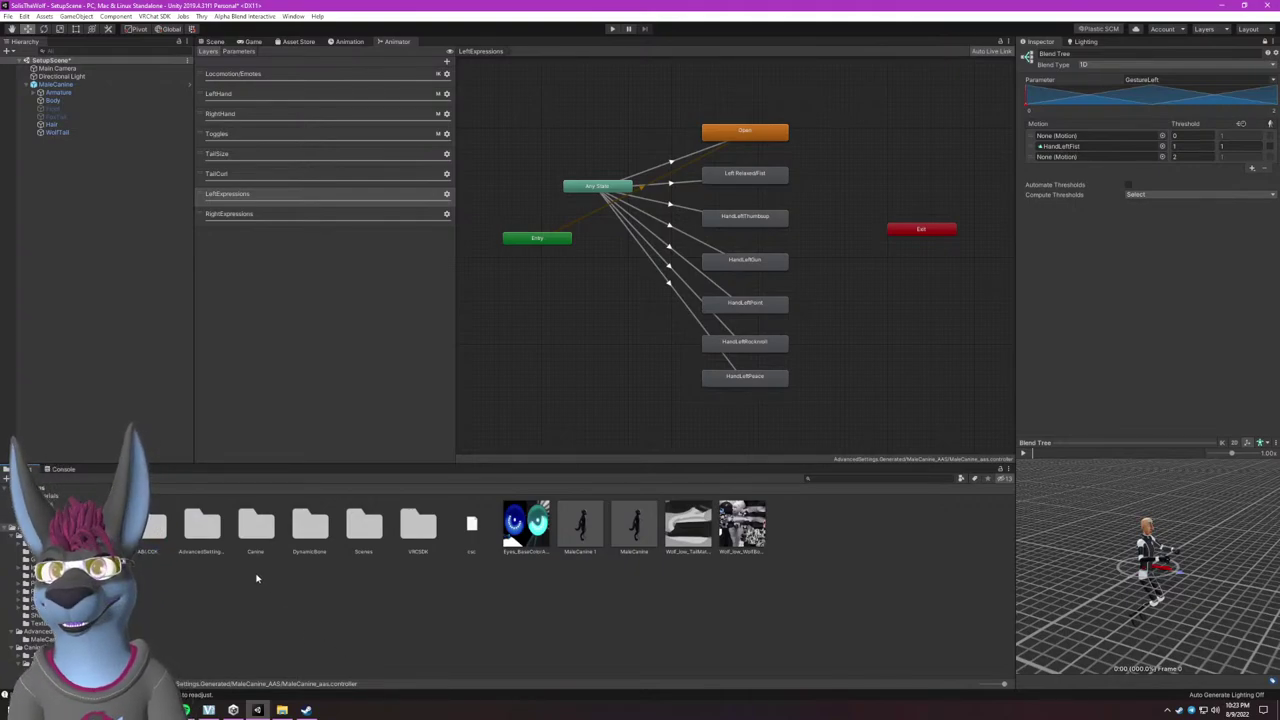
double_click(256, 525)
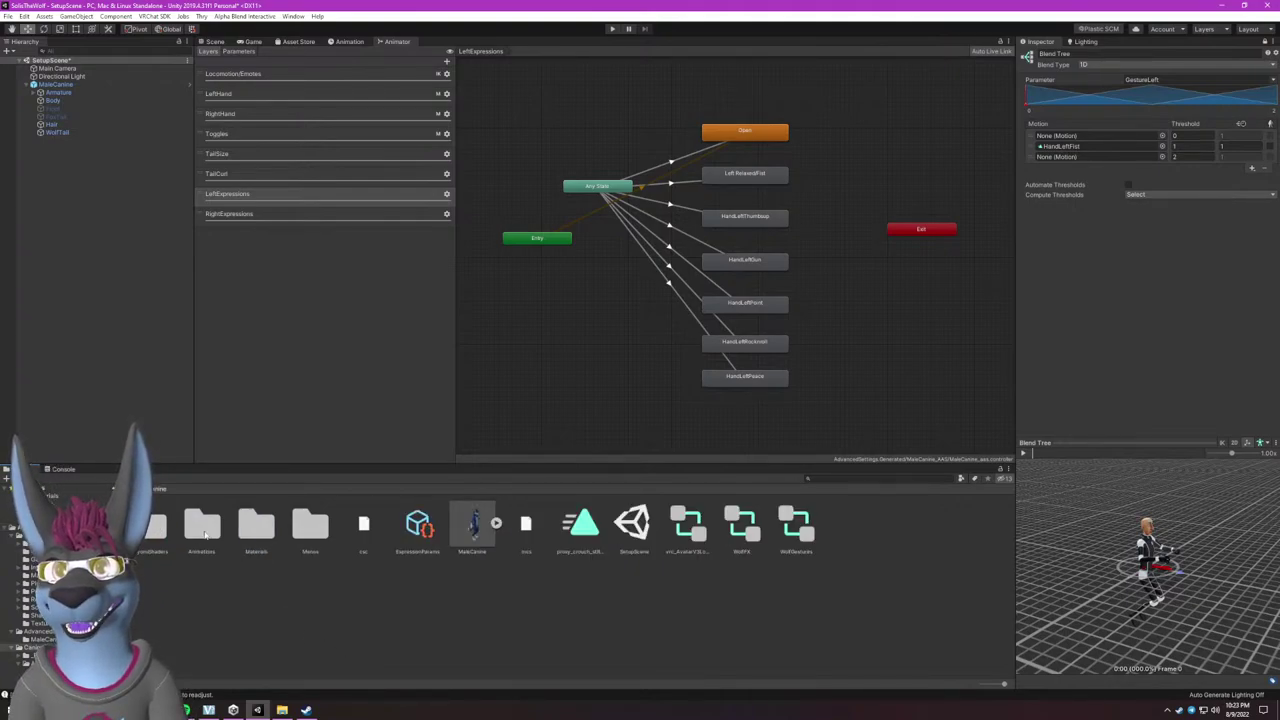
double_click(202, 527)
double_click(152, 527)
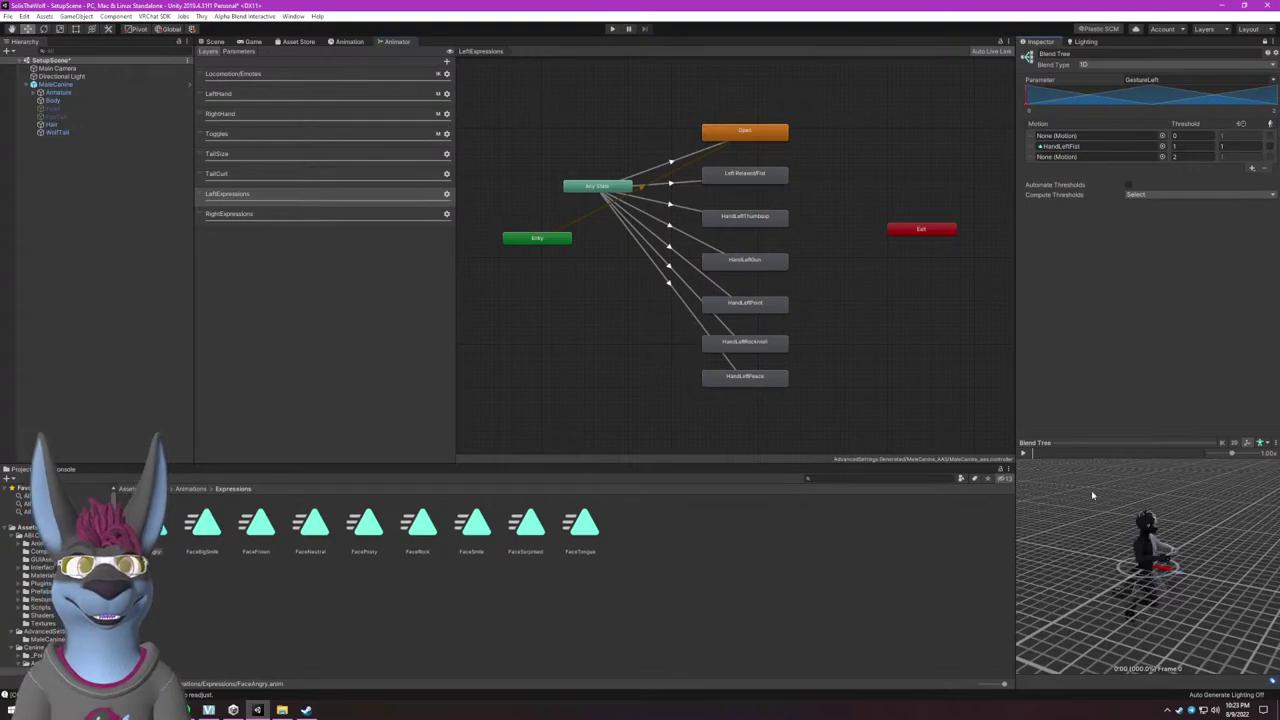
scroll(1095, 485, up, 10)
drag(1099, 467, 1170, 472)
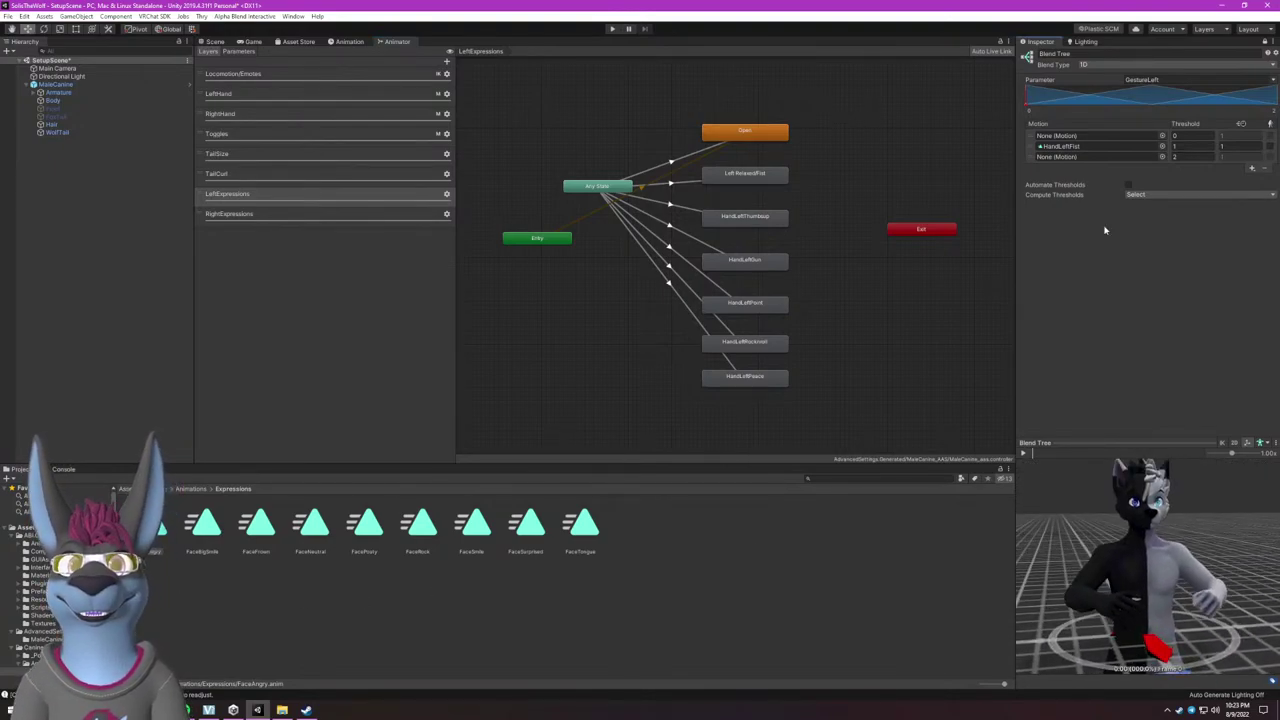
click(161, 540)
scroll(1126, 533, up, 10)
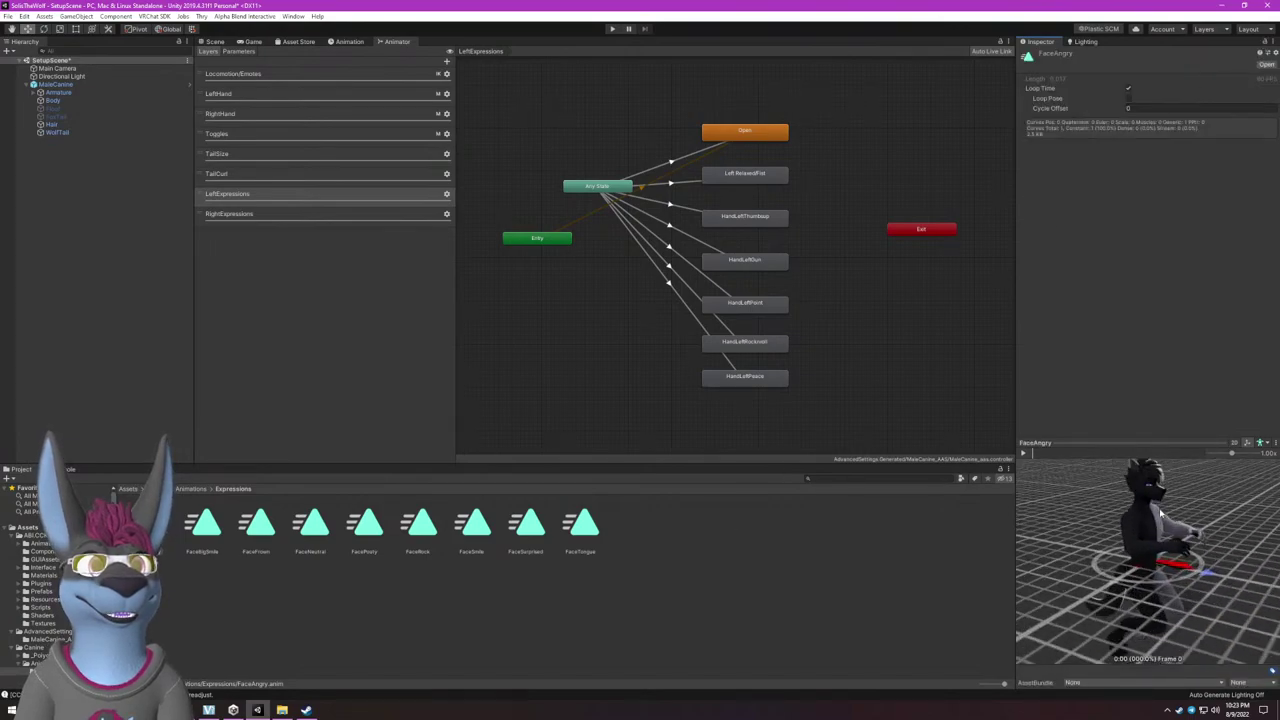
drag(1130, 540, 1170, 542)
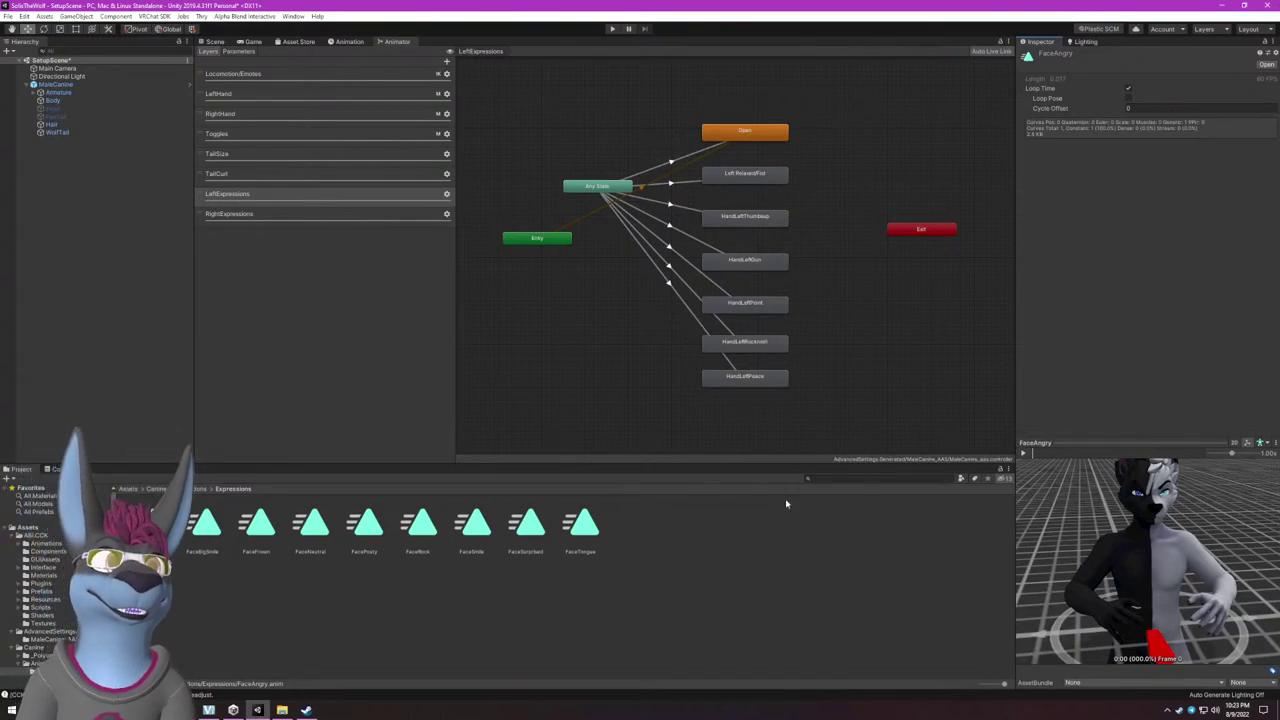
Assign FaceAngry as the threshold 1 motion in the Left Relaxed/Fist state's blend tree.
click(771, 134)
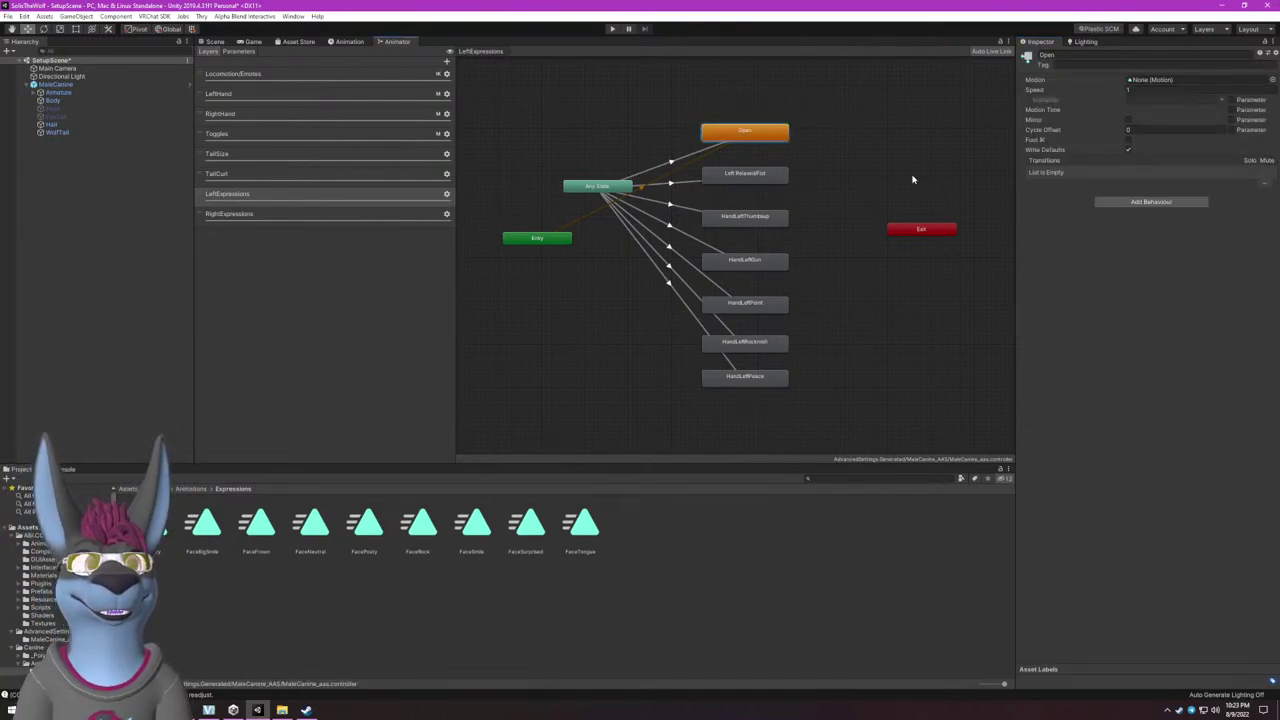
click(757, 174)
click(1140, 80)
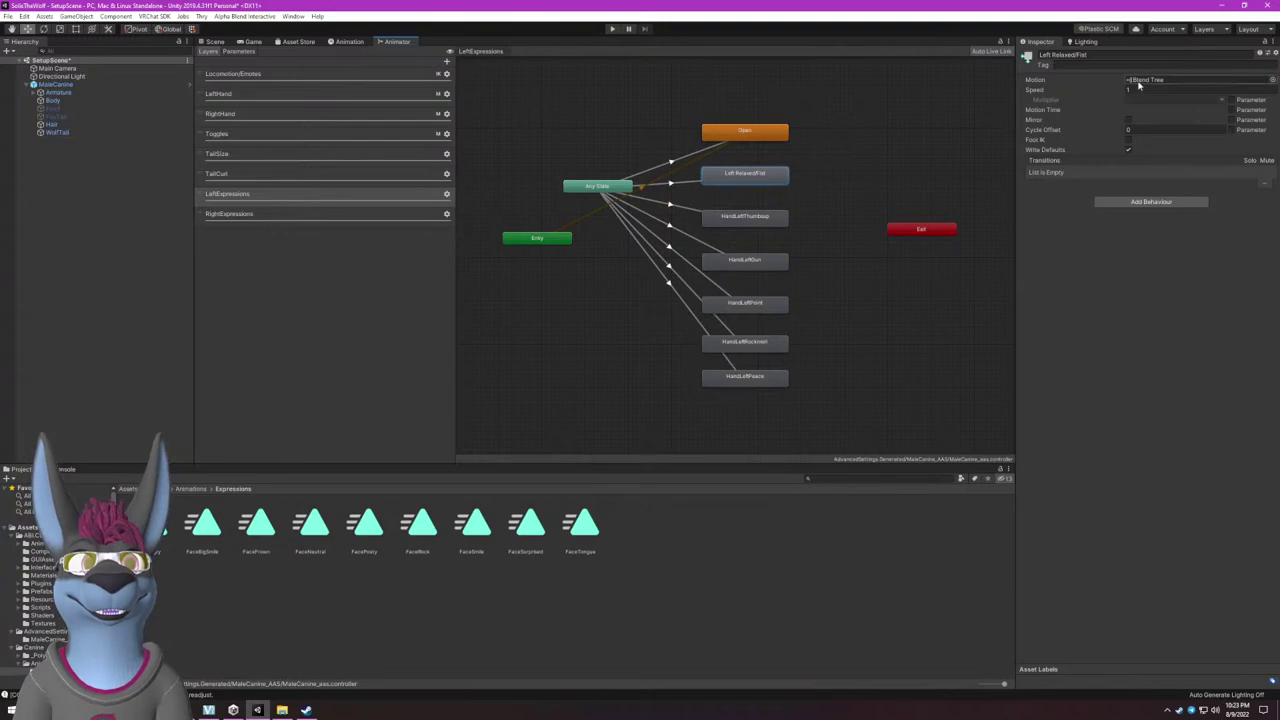
double_click(1138, 81)
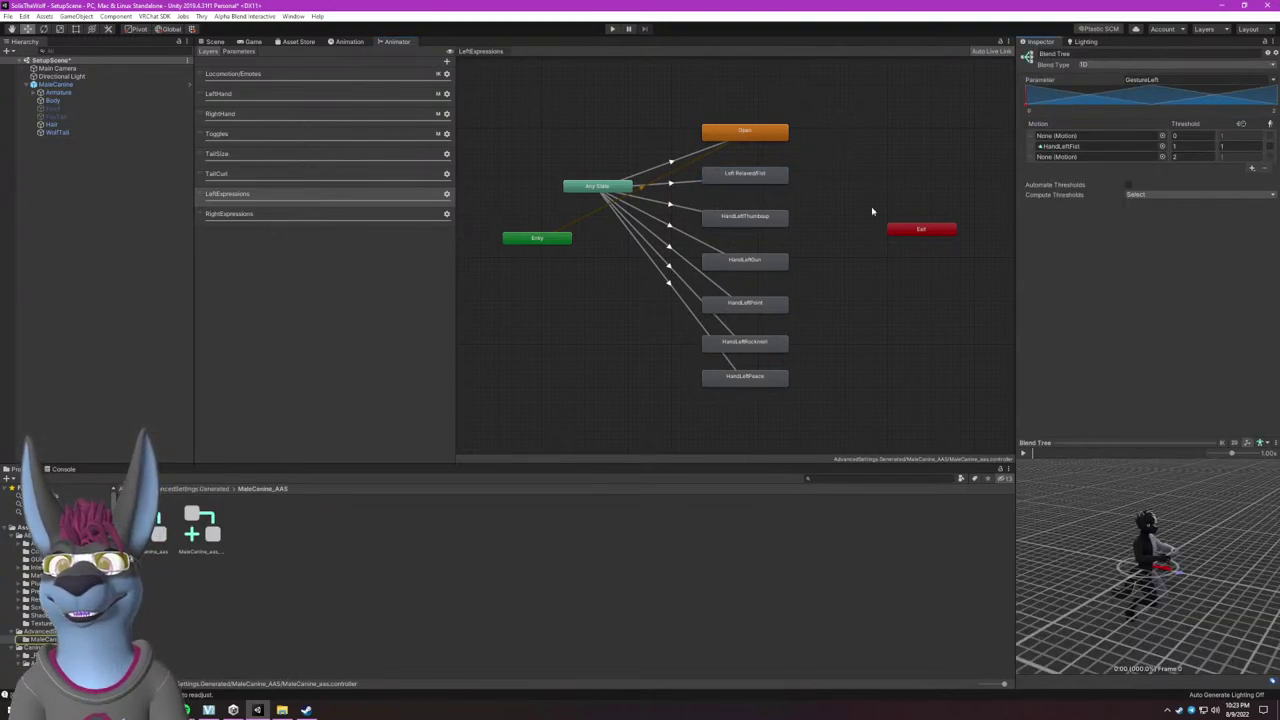
click(1162, 146)
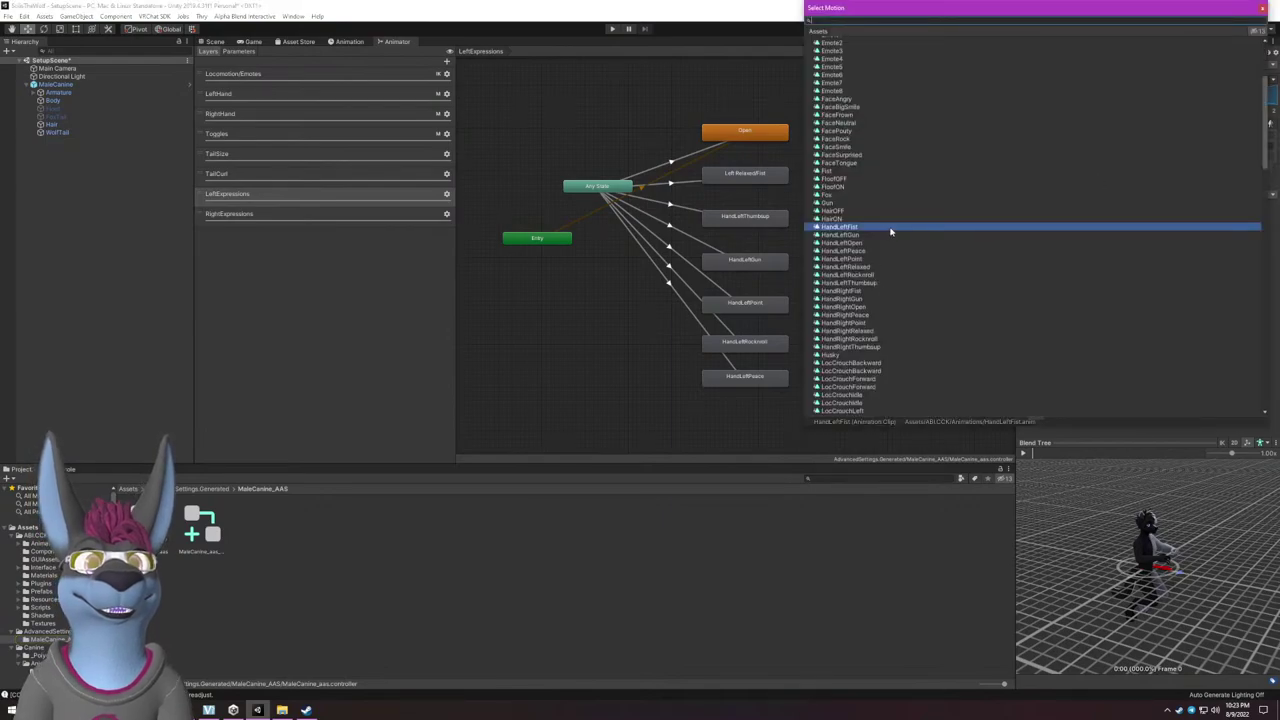
double_click(843, 100)
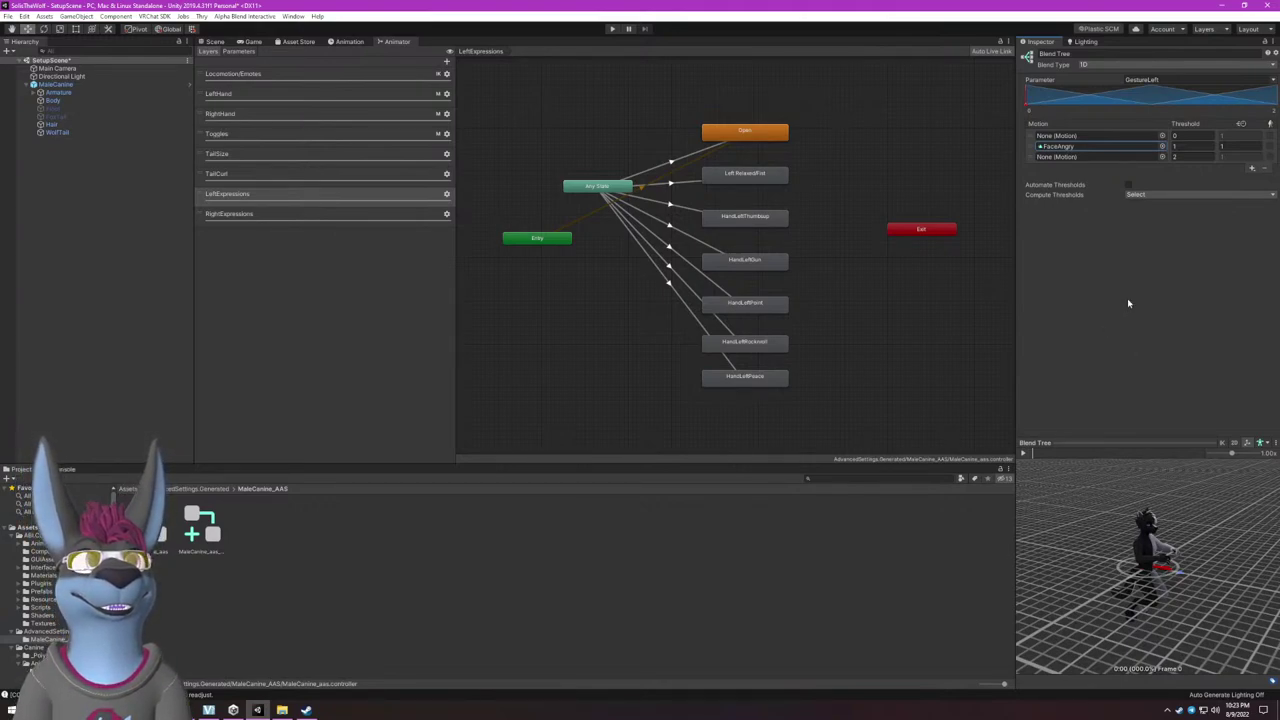
Search the motions for "face" and assign FaceBigSmile to the HandLeftThumbsup state.
click(752, 224)
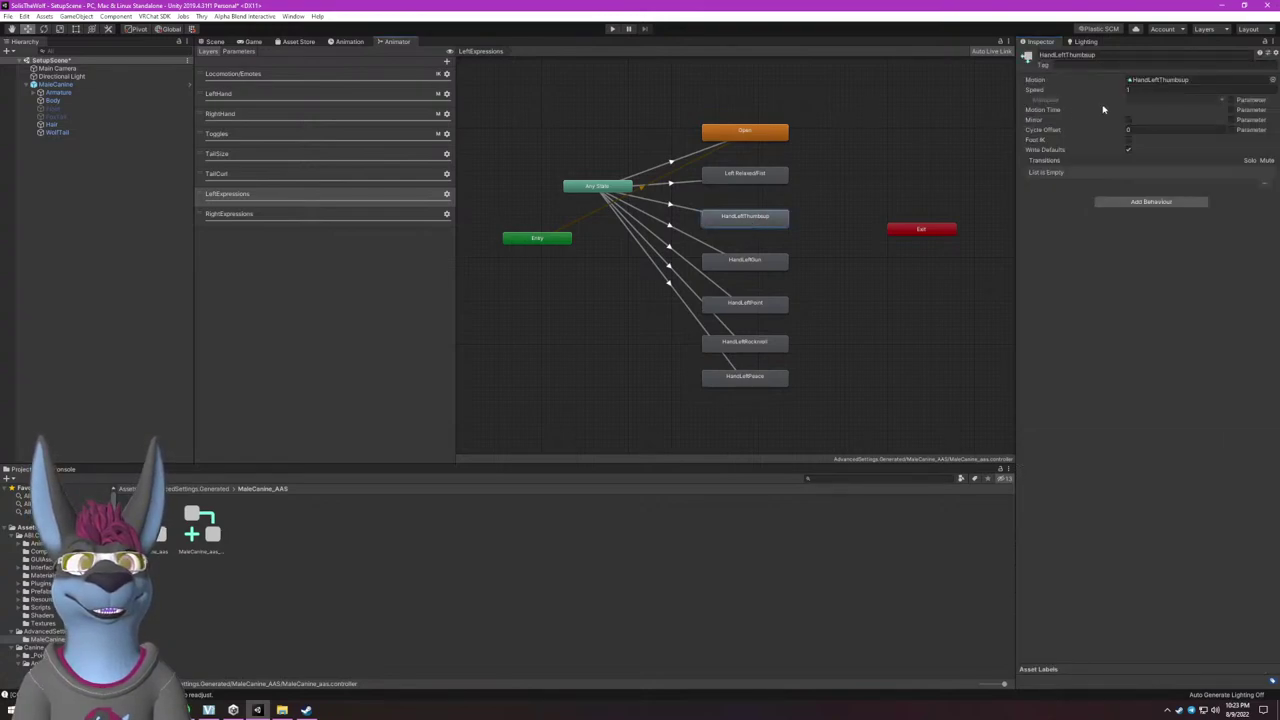
click(1267, 85)
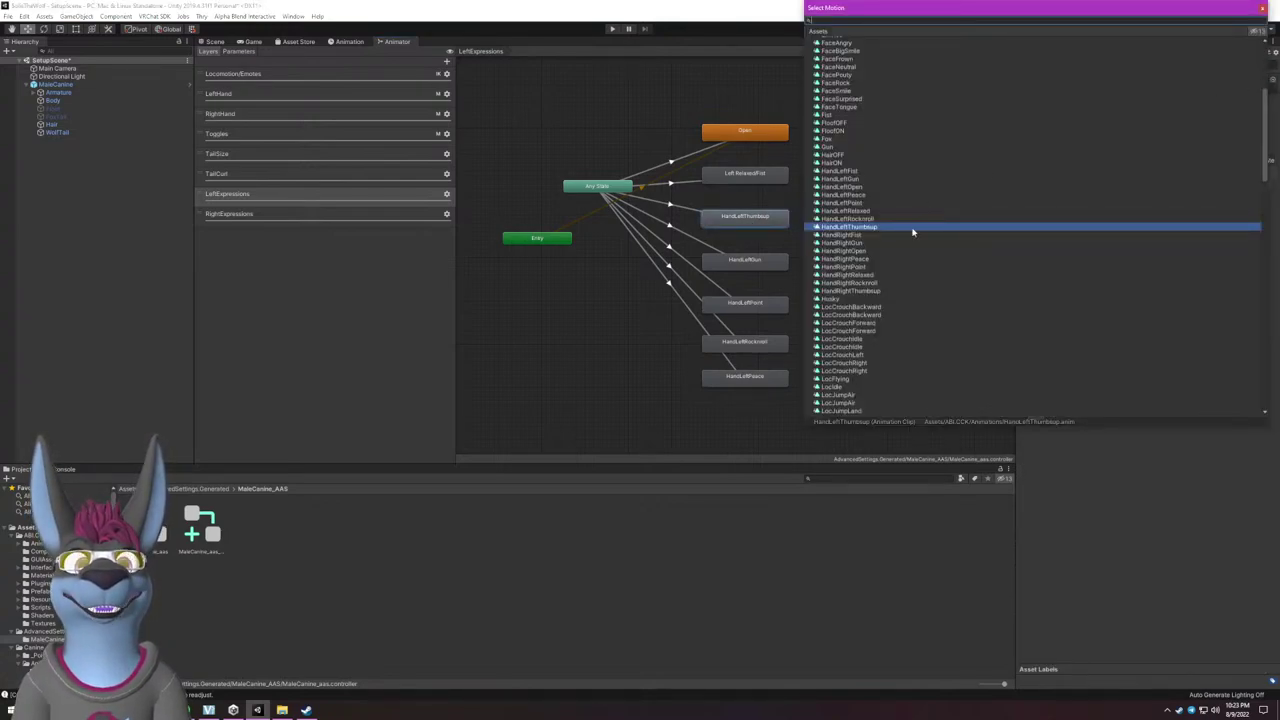
click(1263, 9)
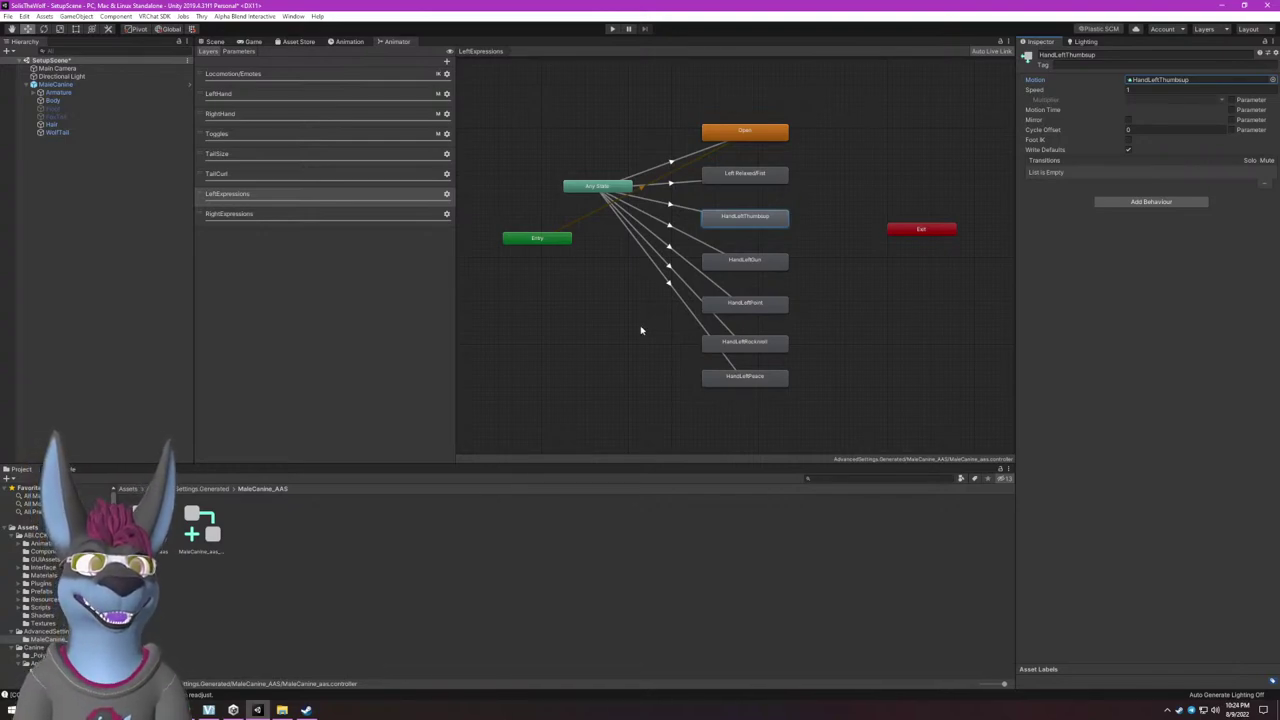
click(1272, 79)
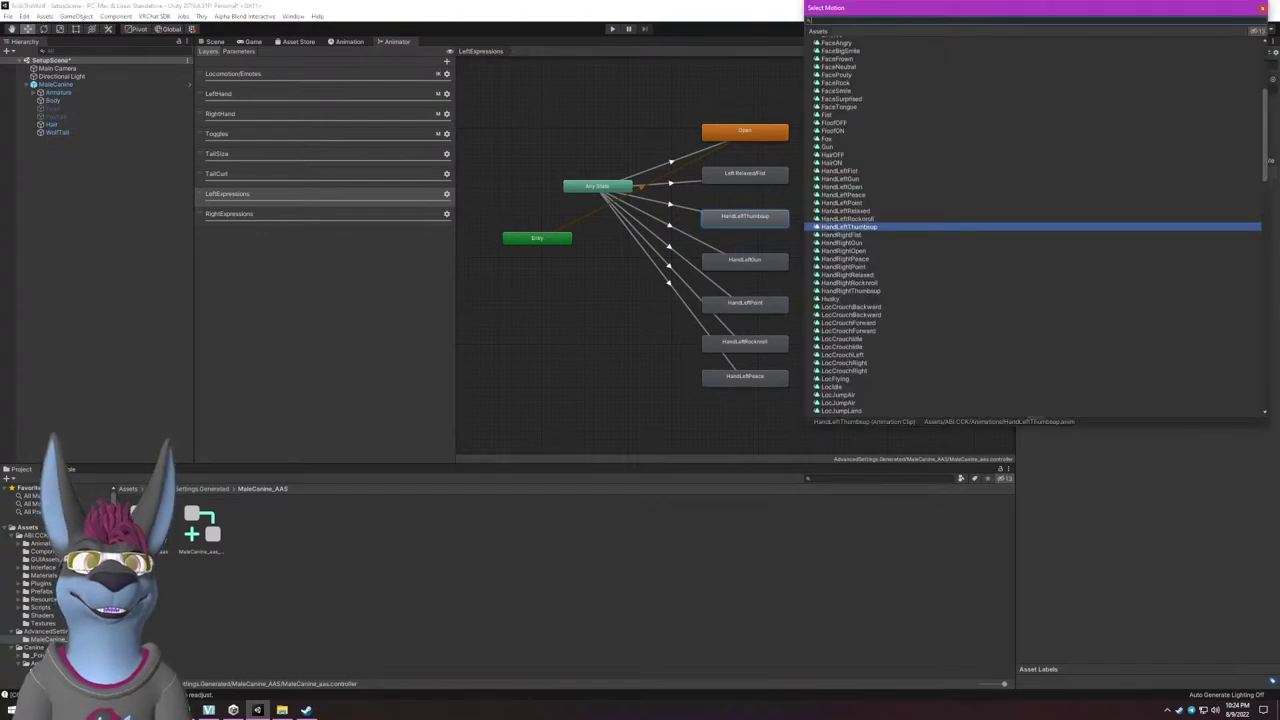
text(face)
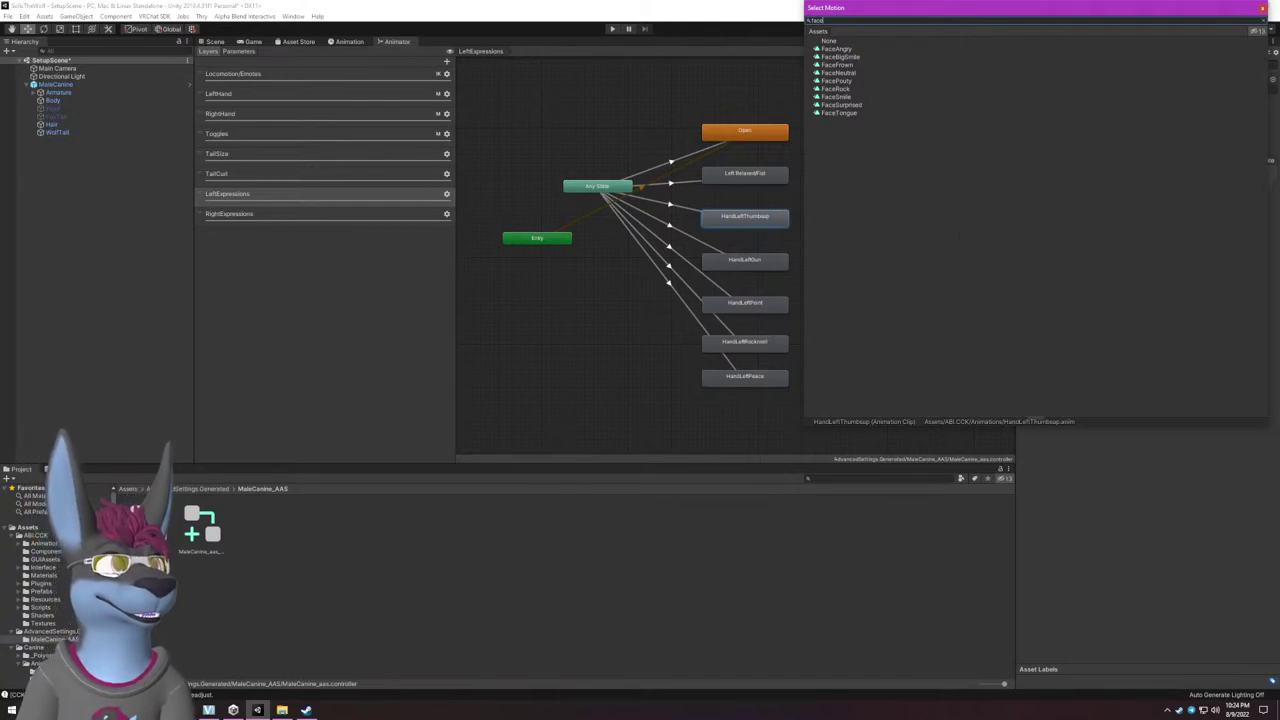
key(Escape)
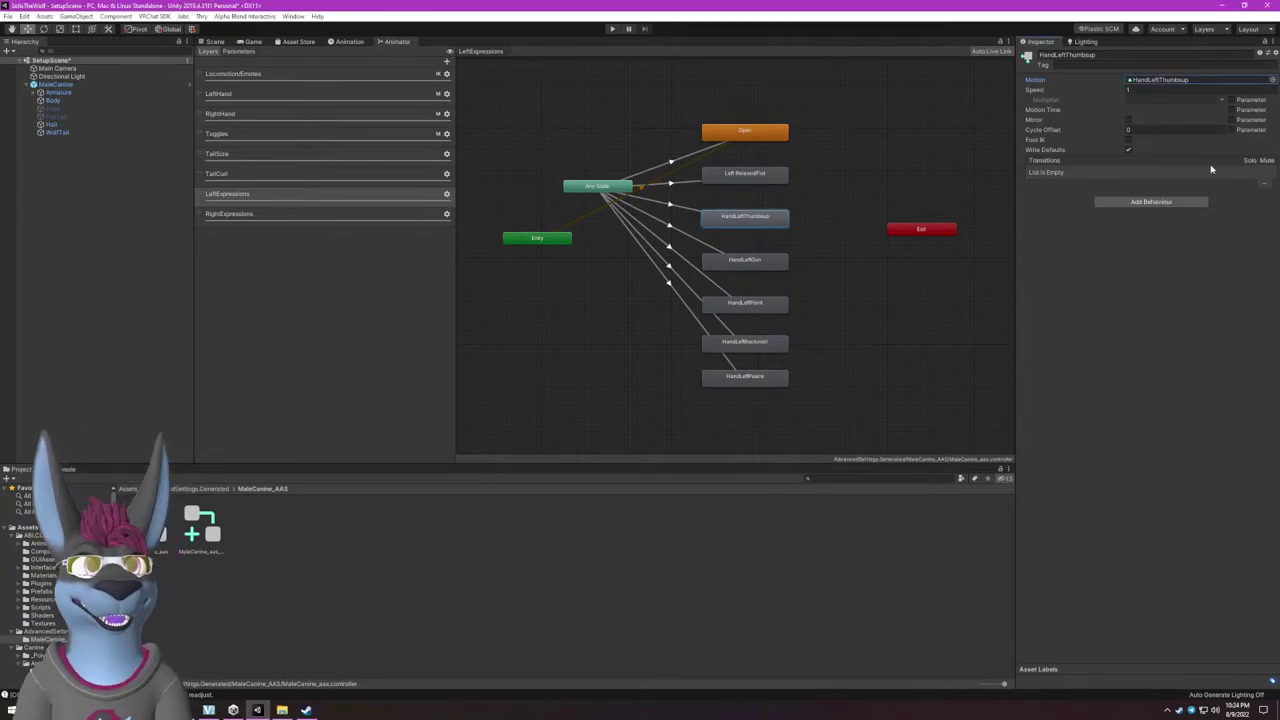
click(1272, 80)
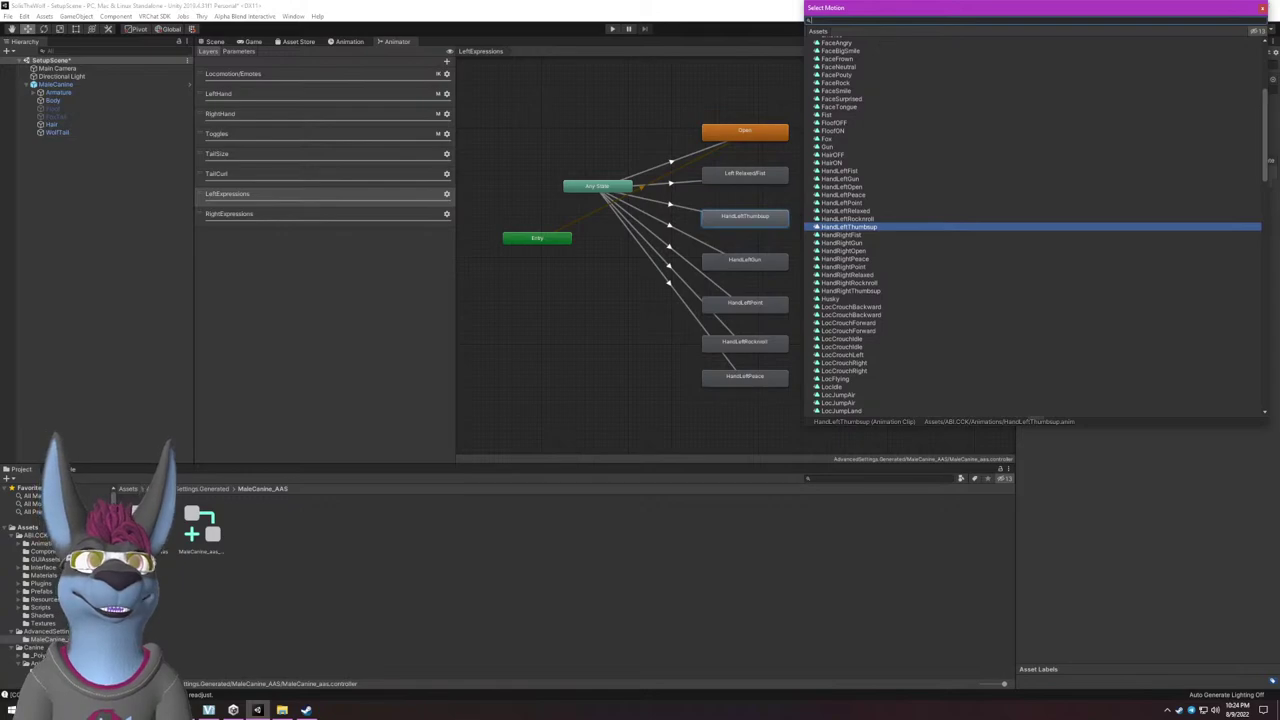
text(face)
double_click(855, 53)
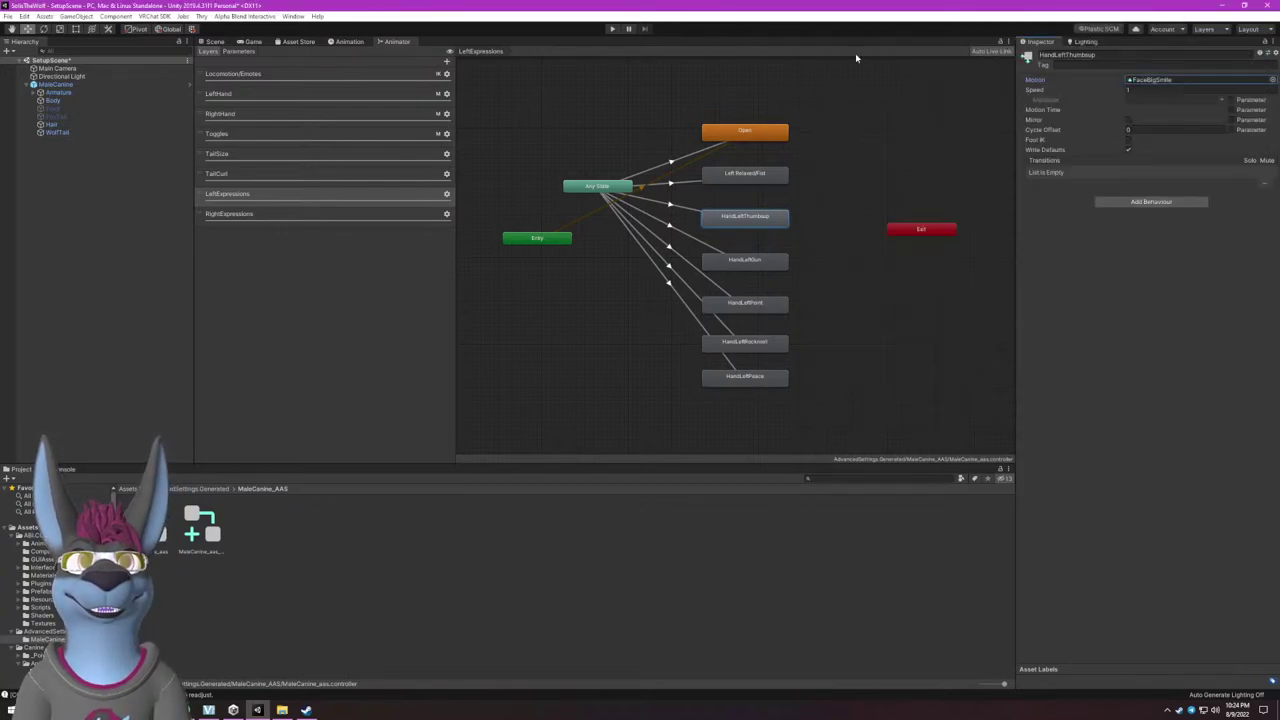
Preview the FaceBigSmile clip on the avatar from up close and return to the HandLeftThumbsup state.
click(1152, 82)
click(210, 528)
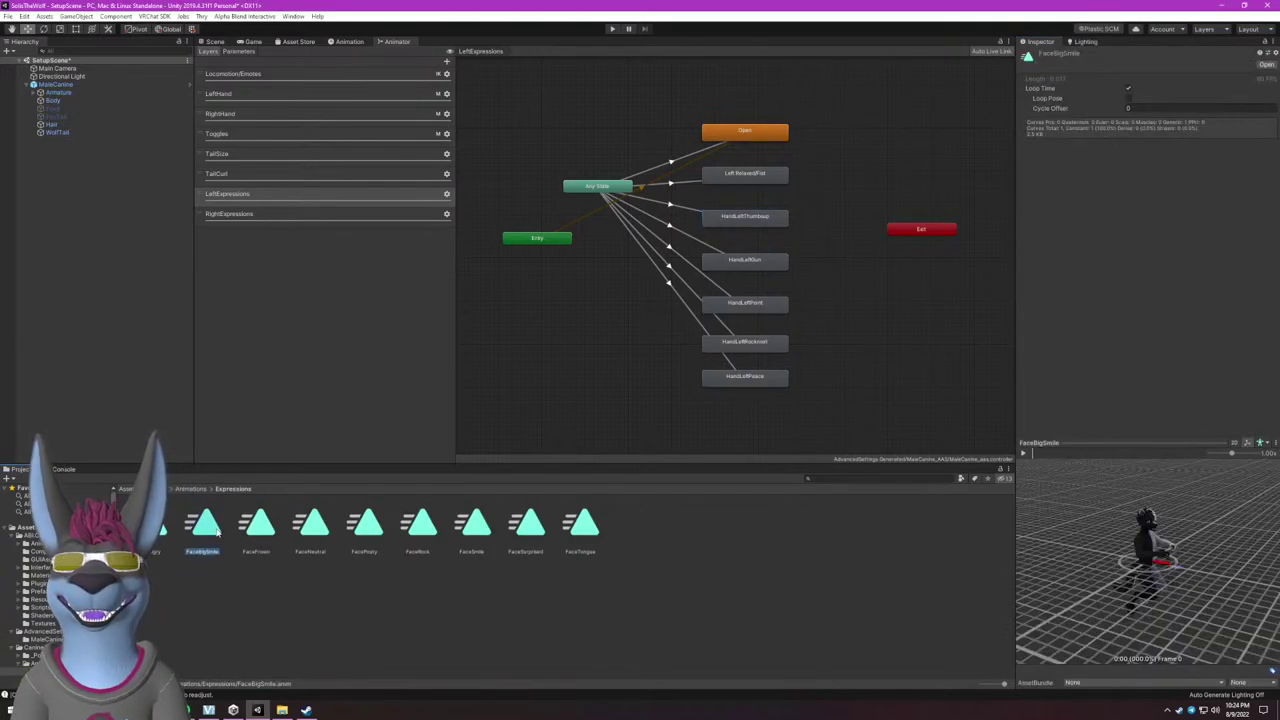
scroll(1175, 491, up, 5)
drag(1175, 491, 1095, 655)
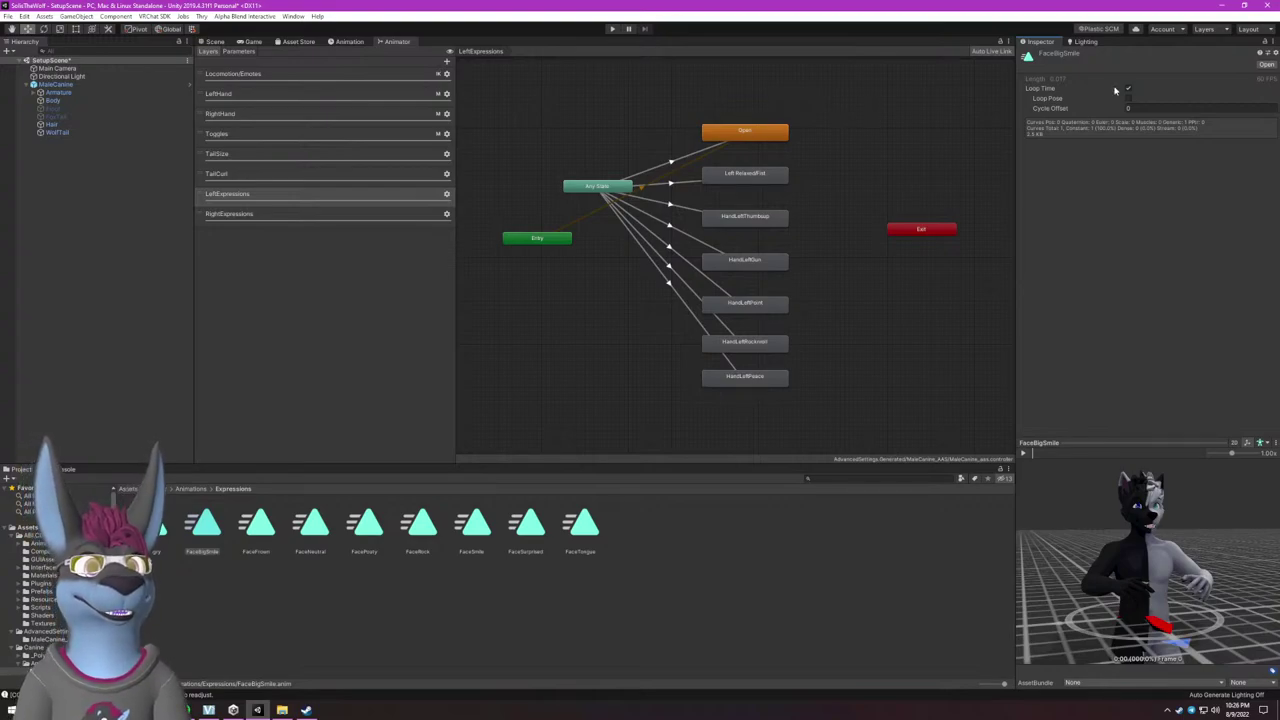
click(750, 218)
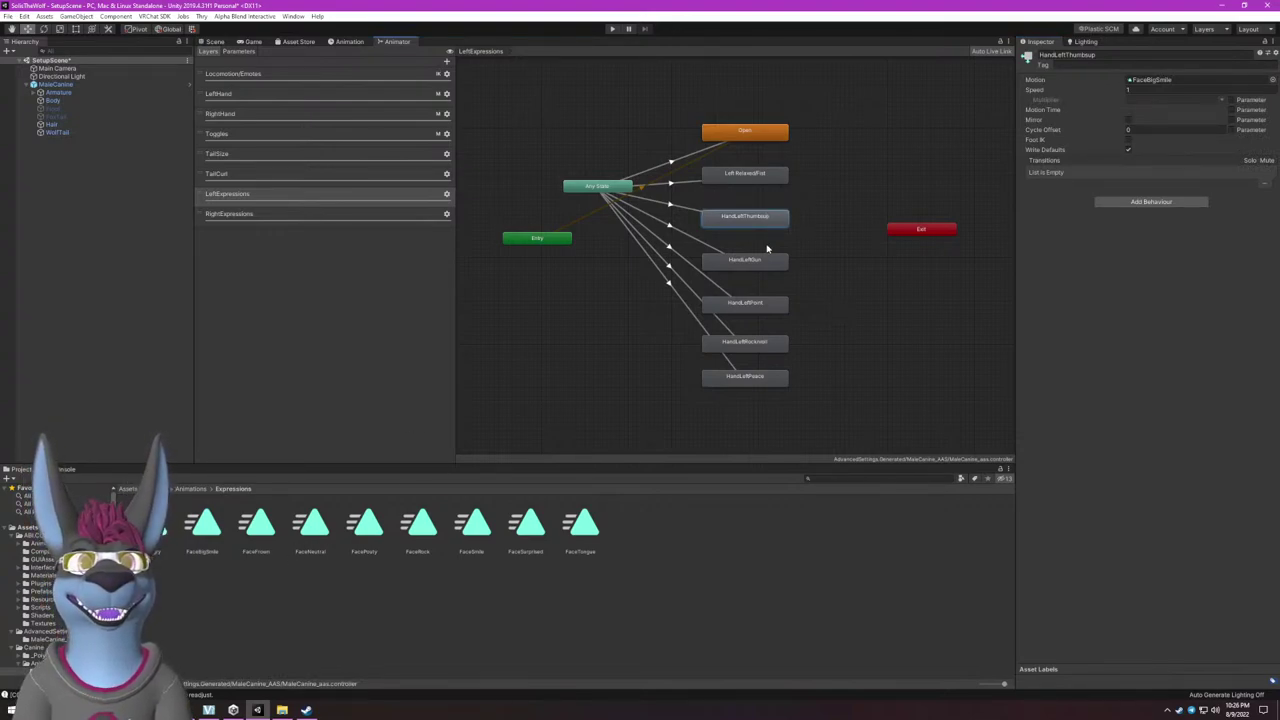
Check the HandLeftGun state, and preview the FaceFrown and FaceNeutral clips on the avatar from up close.
click(768, 259)
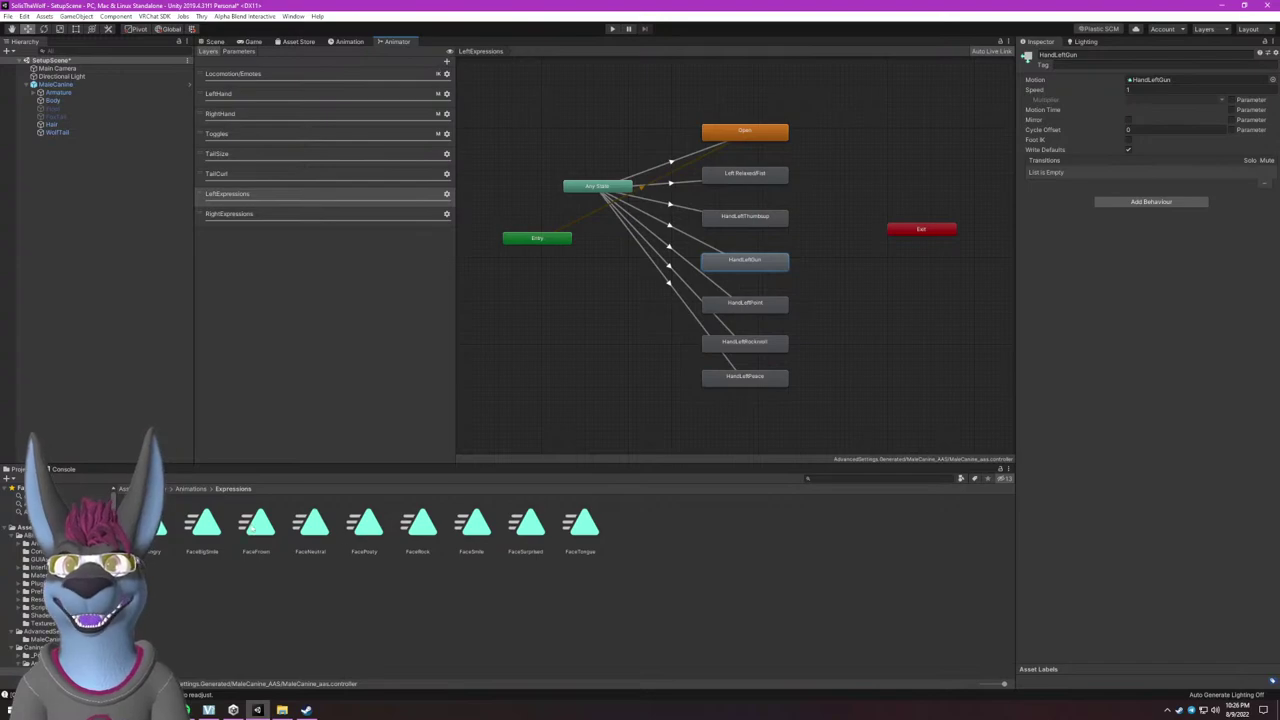
click(256, 524)
scroll(1114, 519, up, 5)
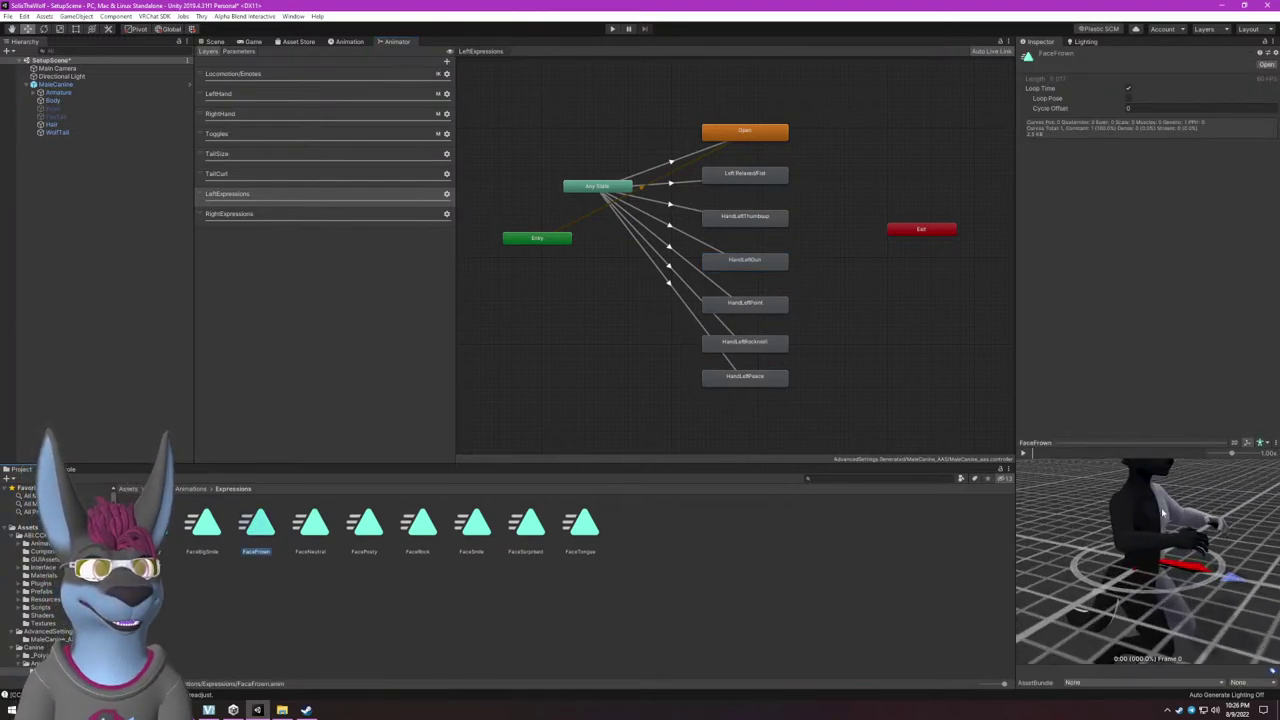
drag(1114, 519, 1068, 500)
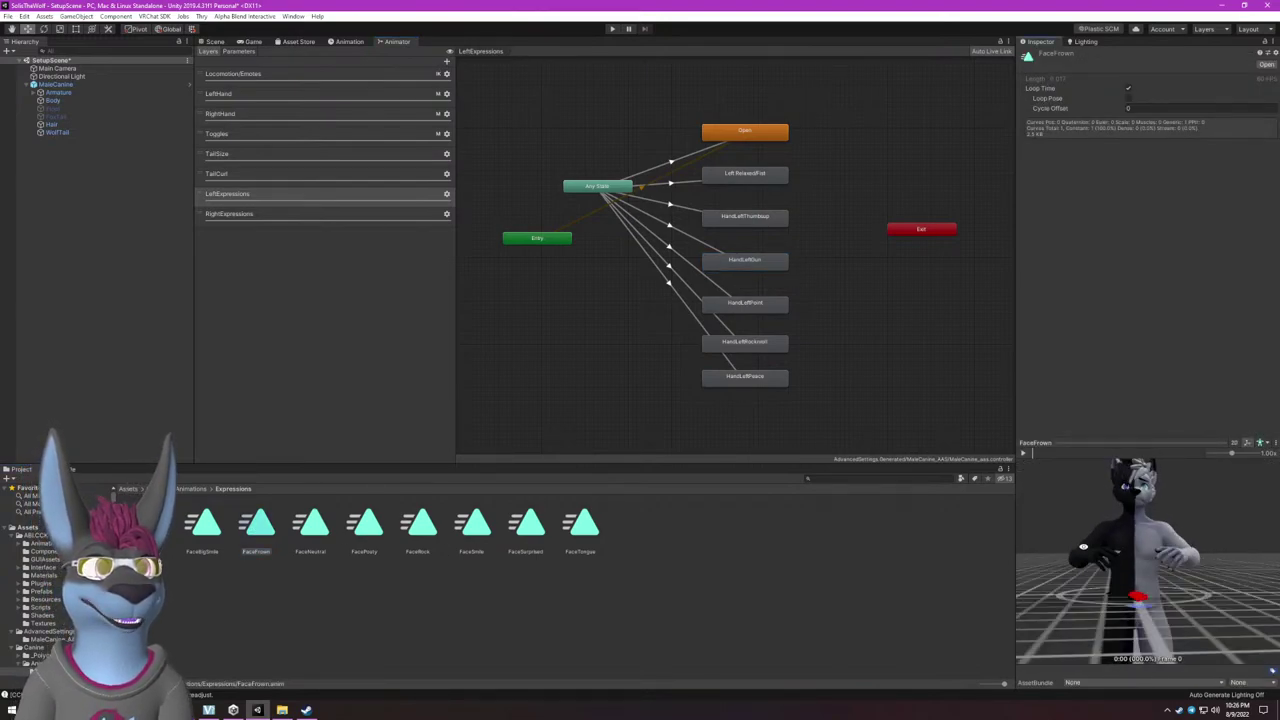
click(310, 524)
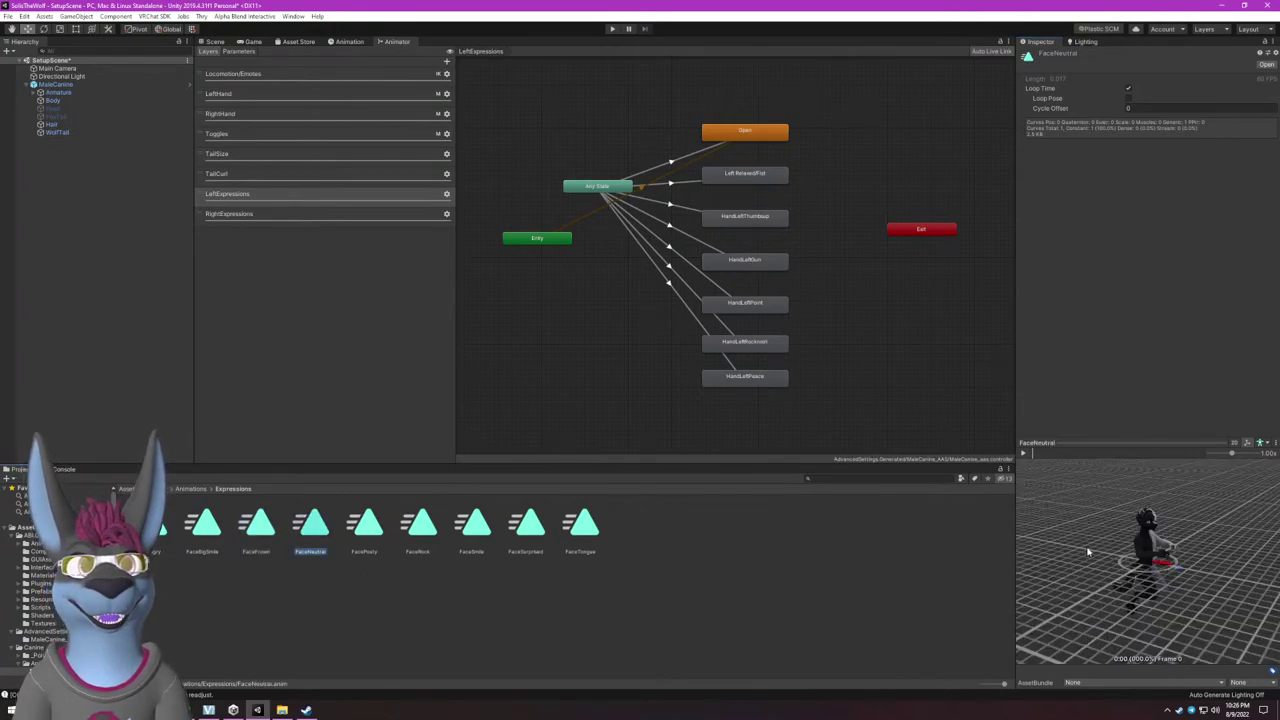
drag(1022, 512, 1110, 585)
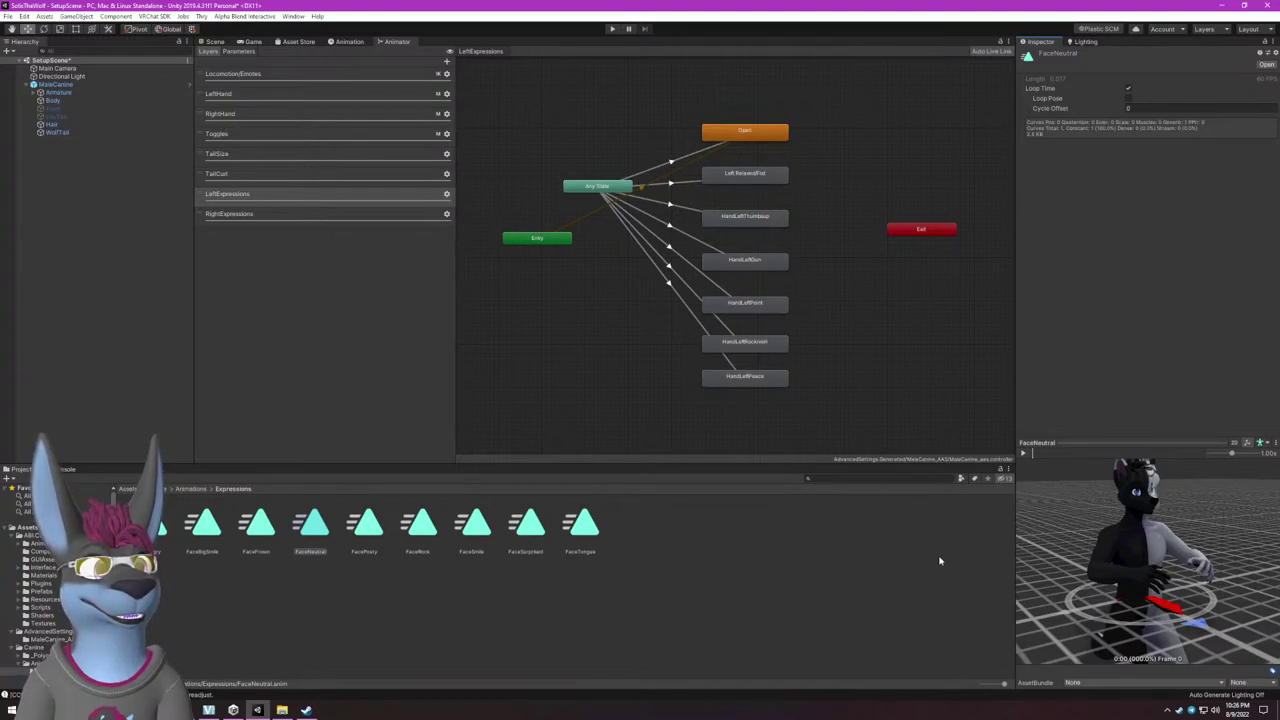
Return to the scene and add an input named Blush to the MaleCanine avatar's advanced settings.
click(212, 42)
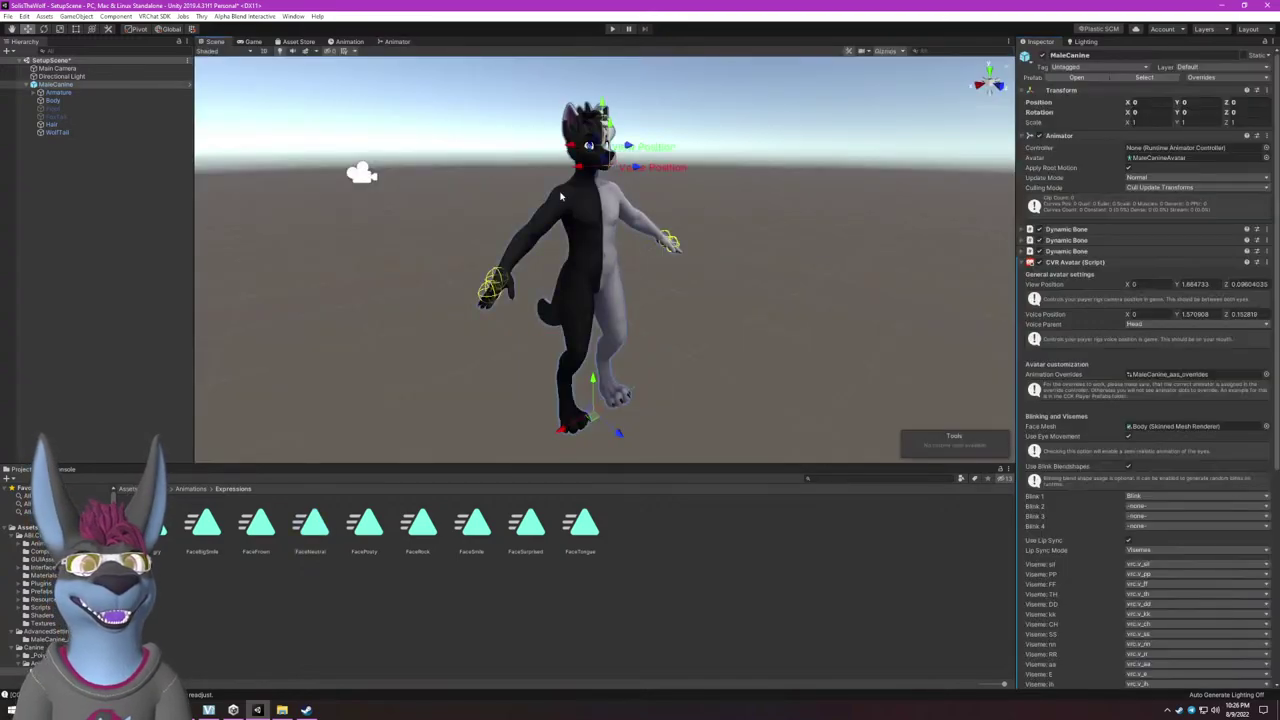
scroll(1108, 398, down, 5)
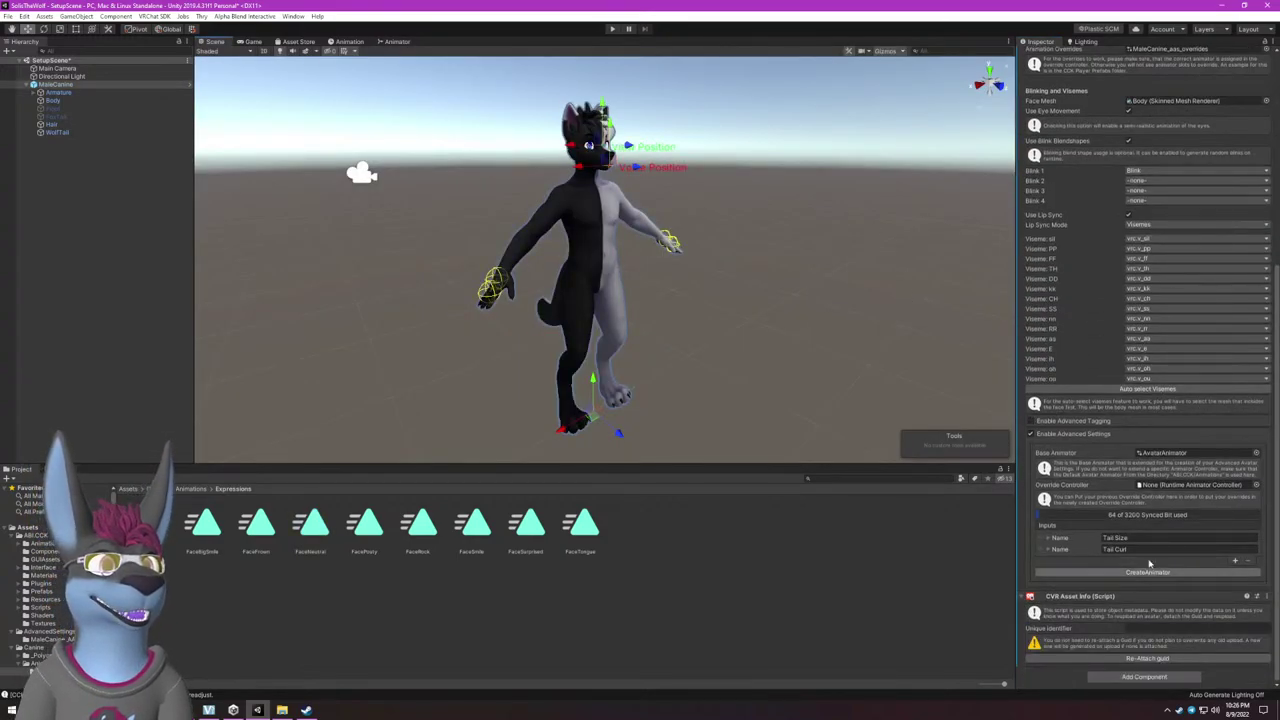
click(1236, 562)
click(1180, 560)
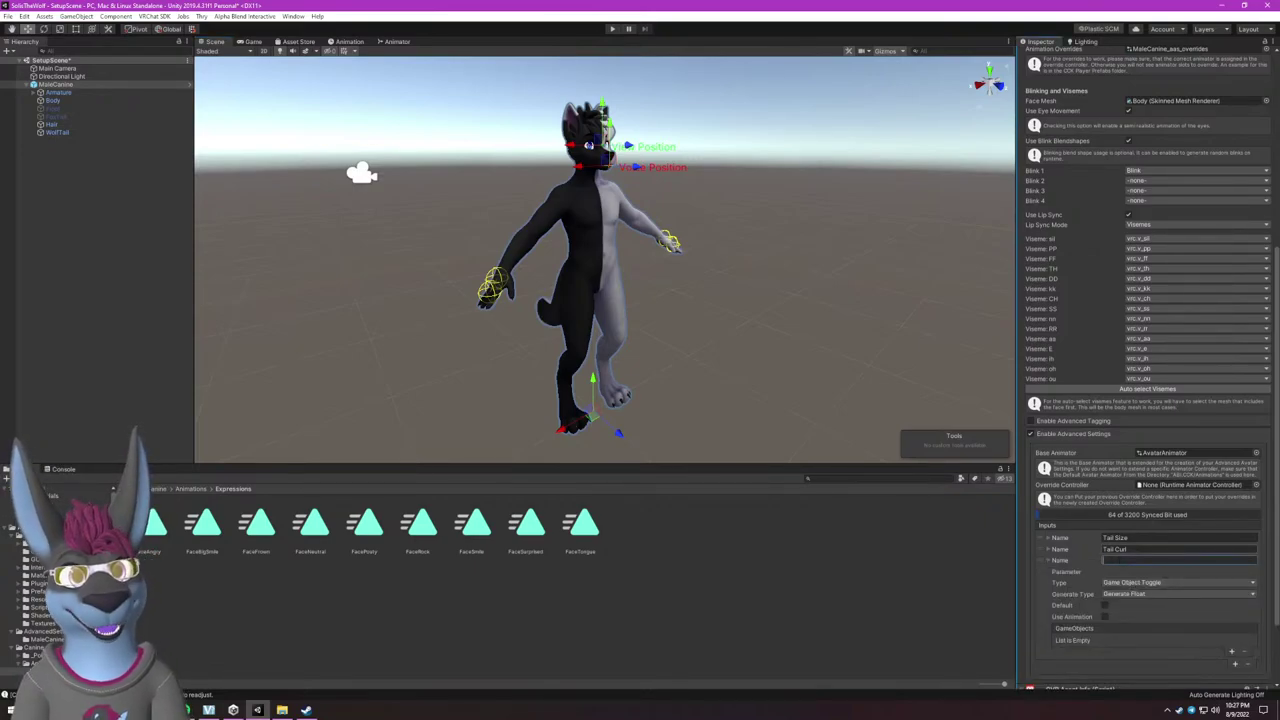
text(Blush)
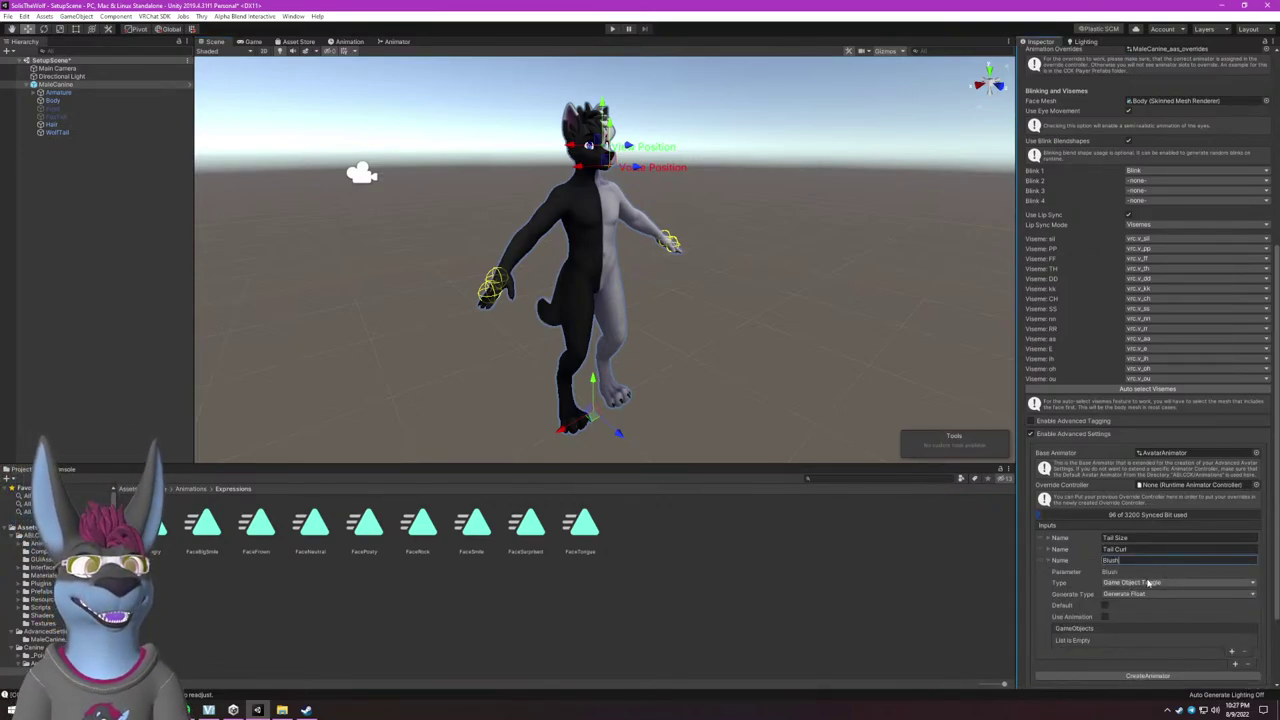
Set the Blush toggle to generate a Bool and enable the use of an animation.
click(1144, 594)
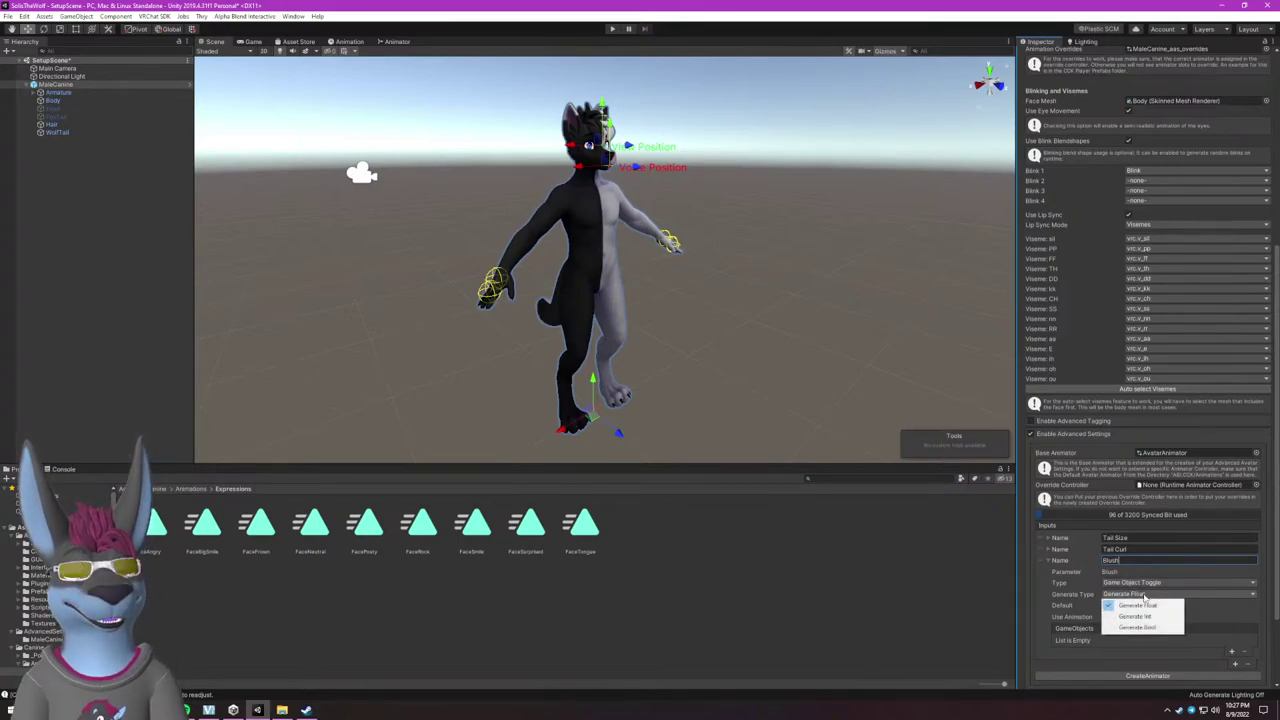
click(1149, 626)
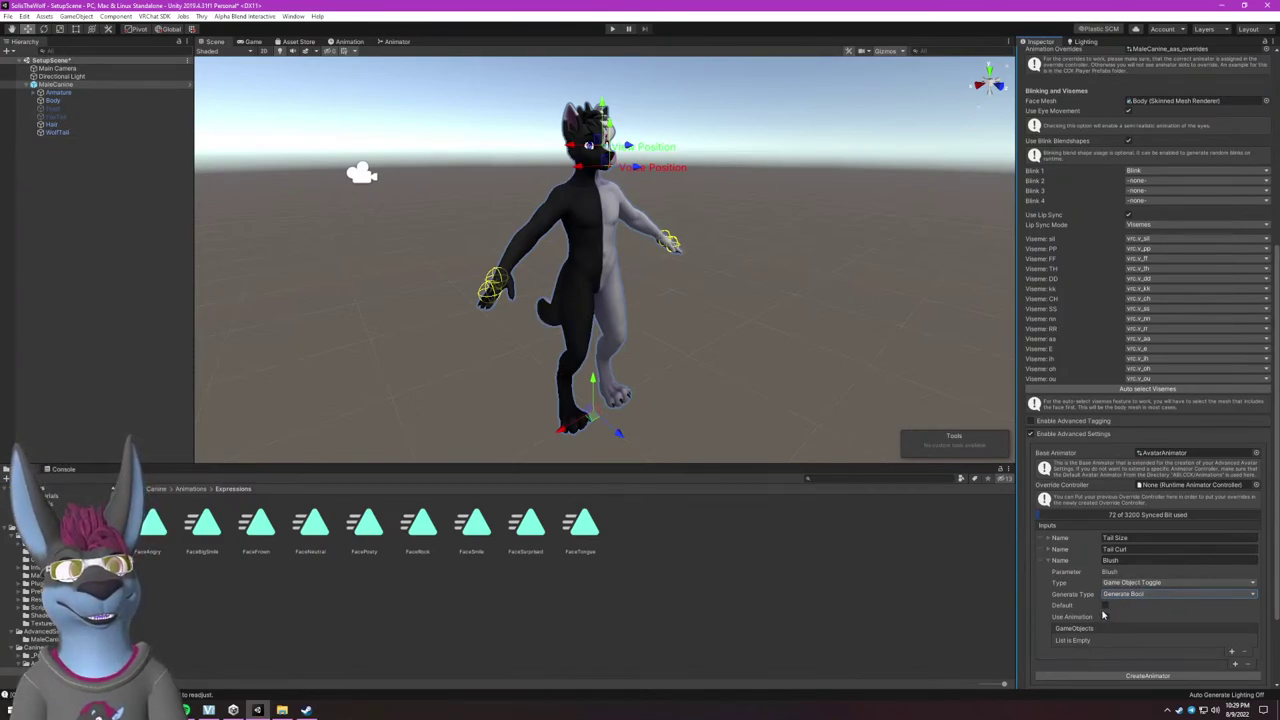
click(1105, 616)
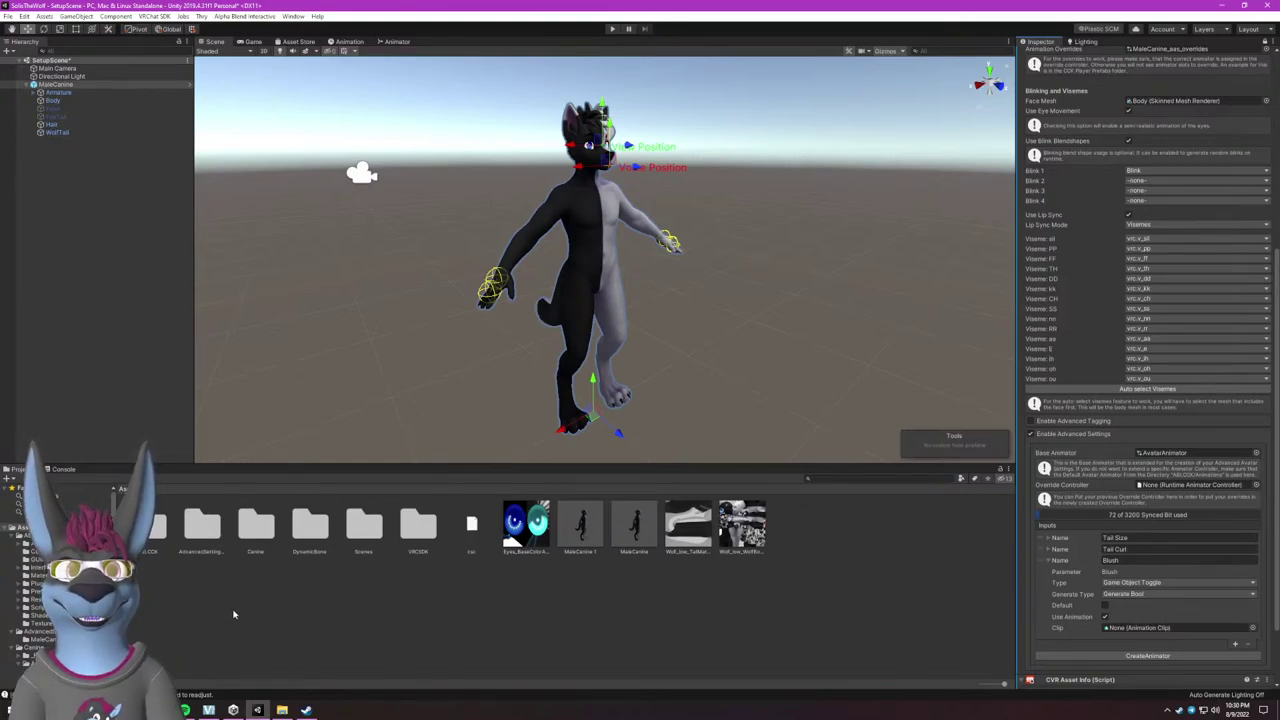
Browse to the Canine Animations folder, look through its Expressions folder, and select the Toggles folder.
double_click(258, 540)
click(207, 530)
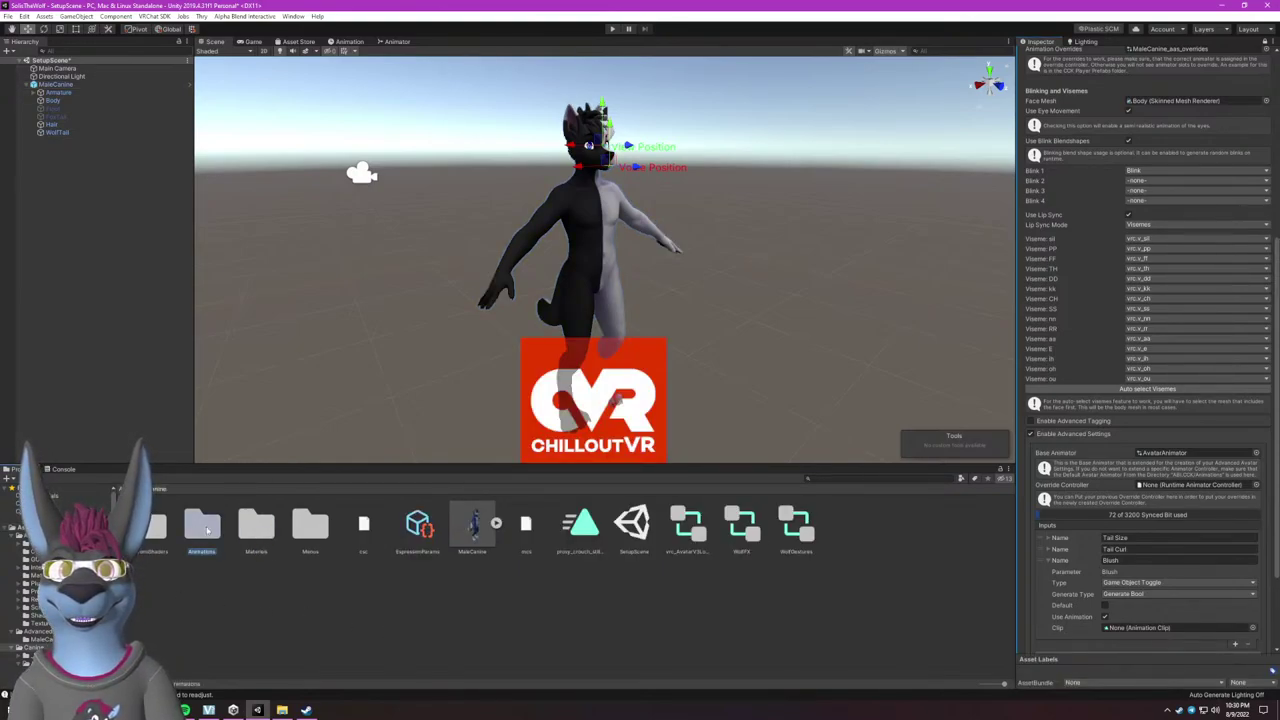
double_click(202, 525)
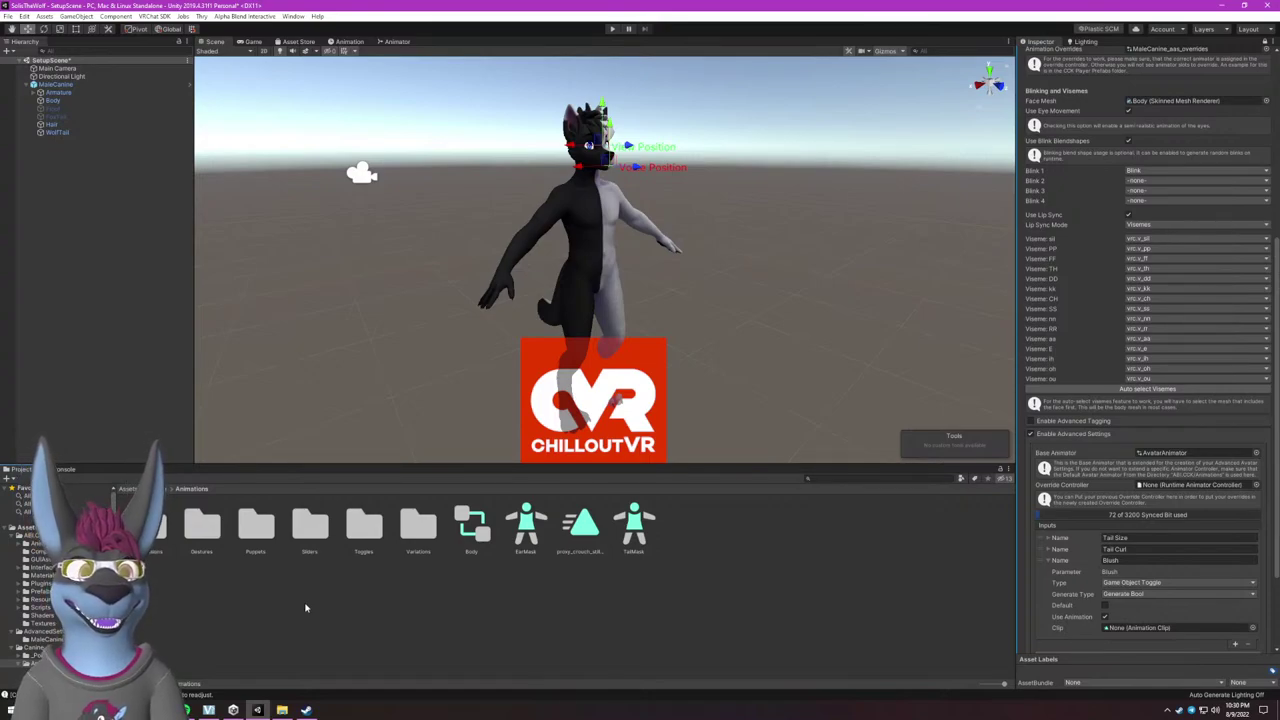
double_click(155, 538)
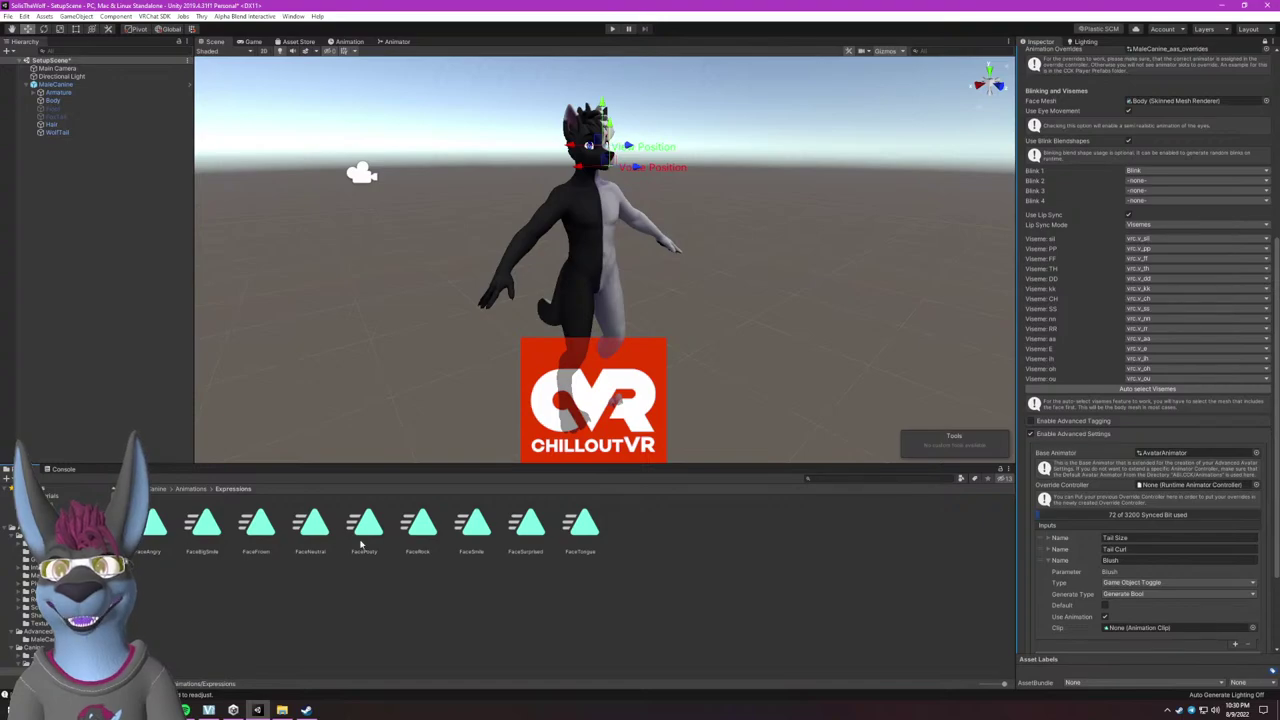
click(191, 489)
click(366, 523)
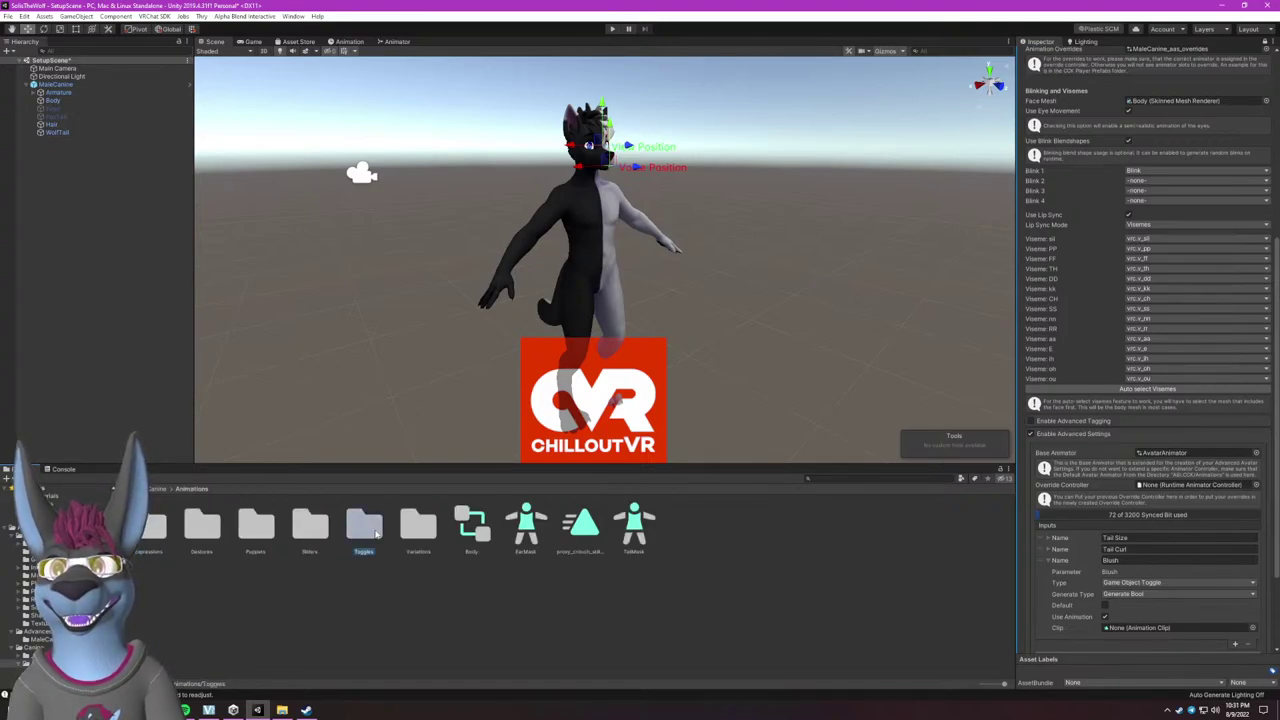
Open the BlushON clip from the Toggles folder in the Animation editor and add a second keyframe to its Body blend shape.
double_click(366, 523)
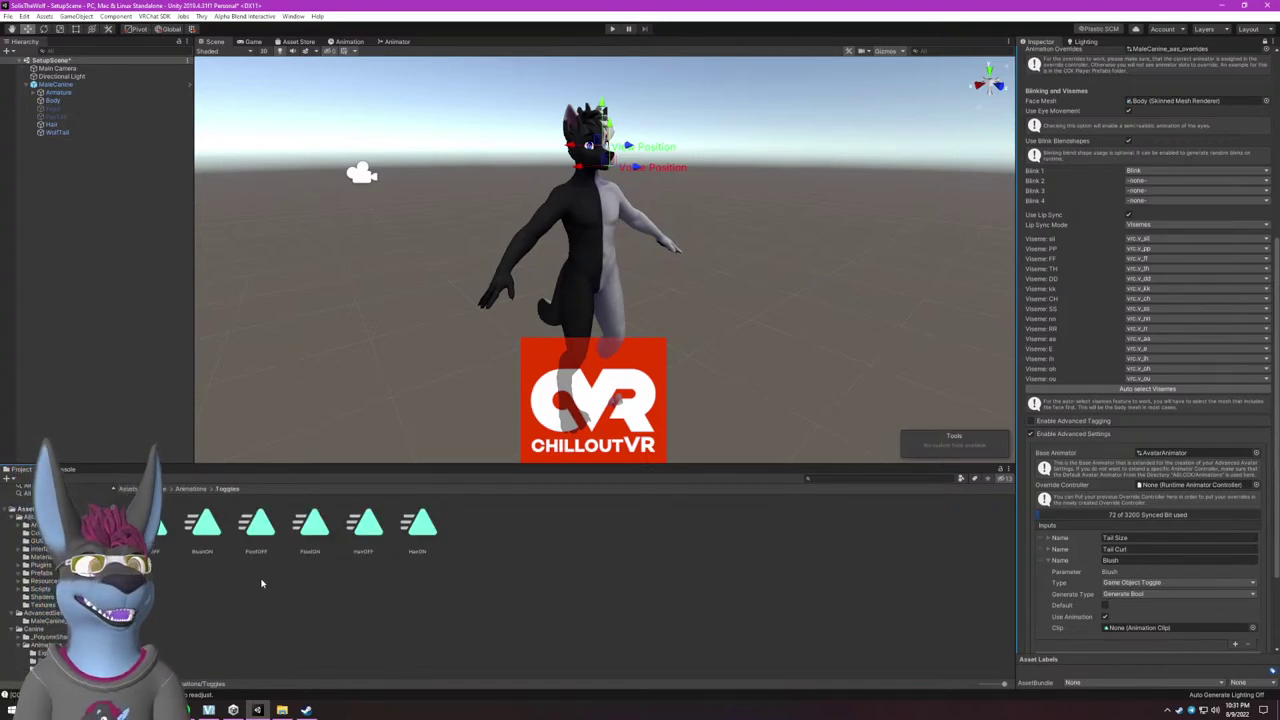
click(203, 523)
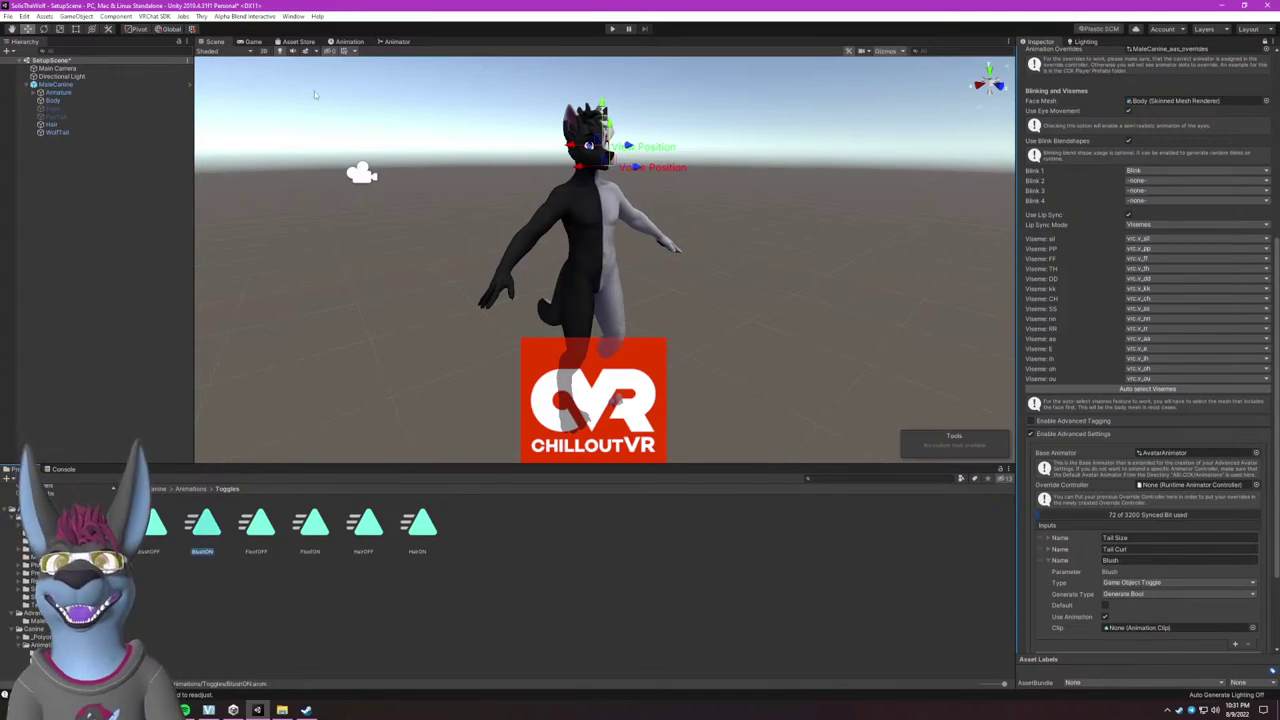
click(349, 41)
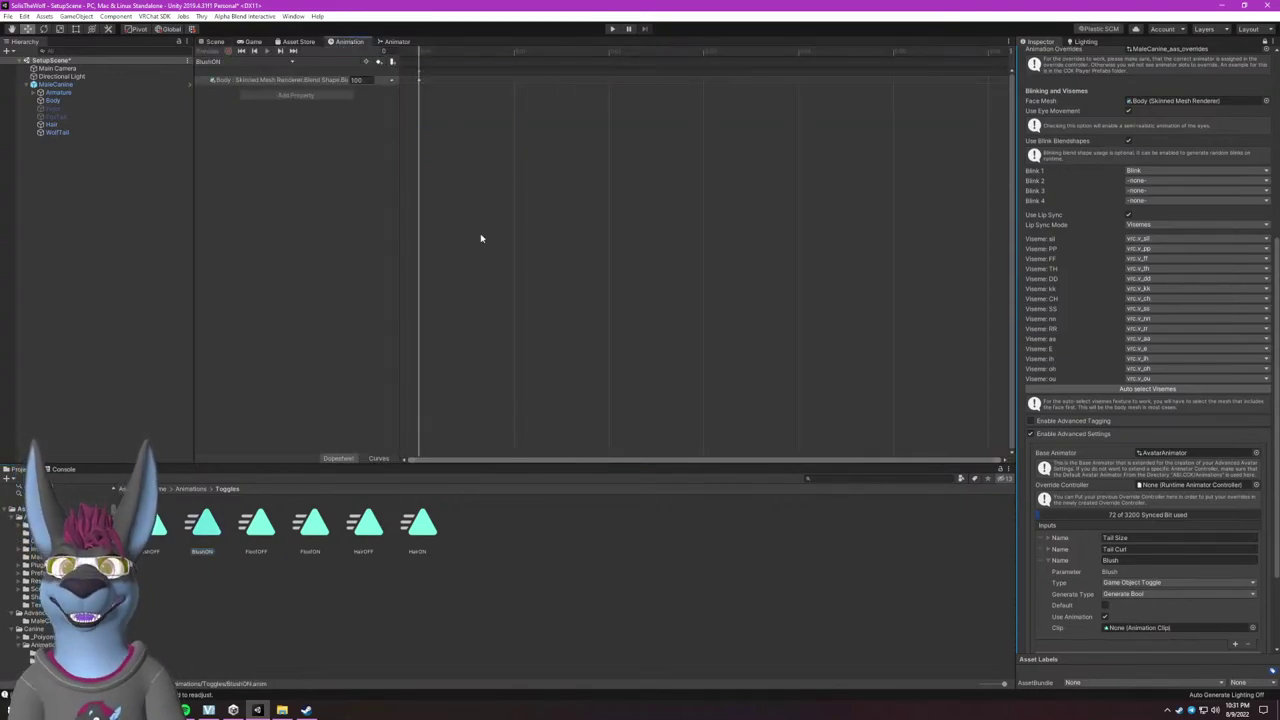
click(514, 52)
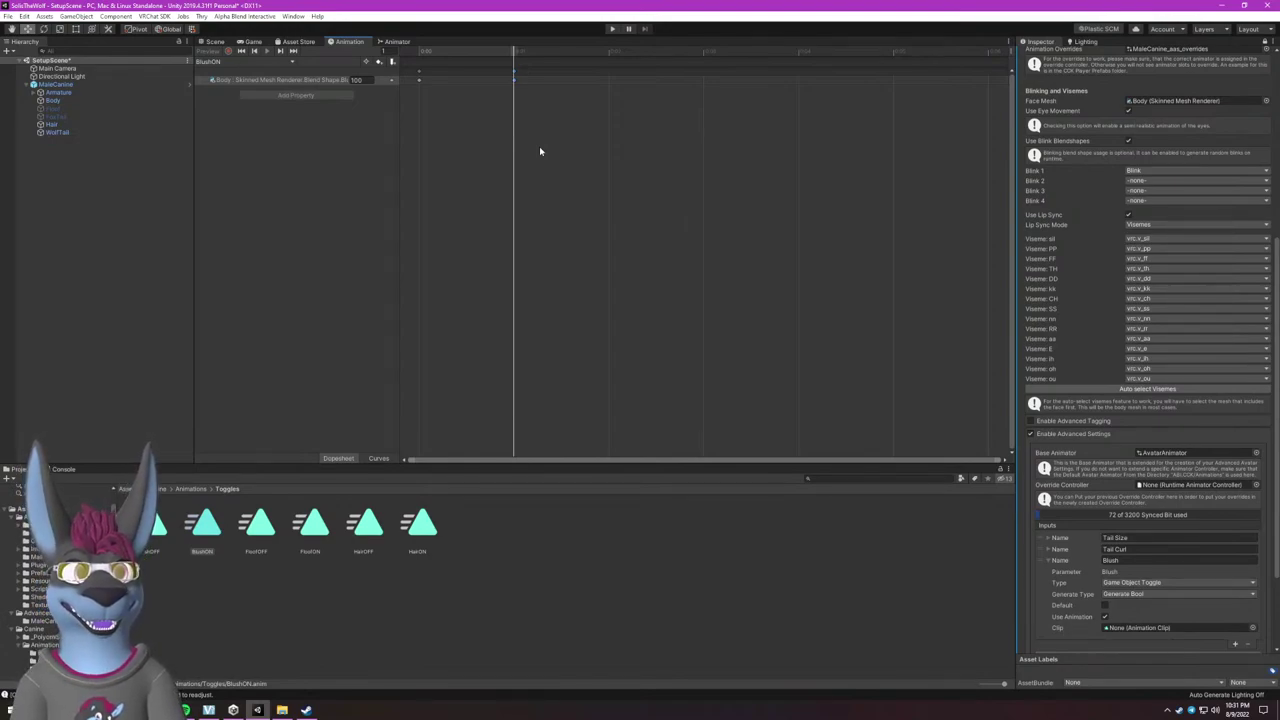
Check the BlushOFF clip for comparison and assign BlushON as the animation clip of the Blush toggle.
click(152, 525)
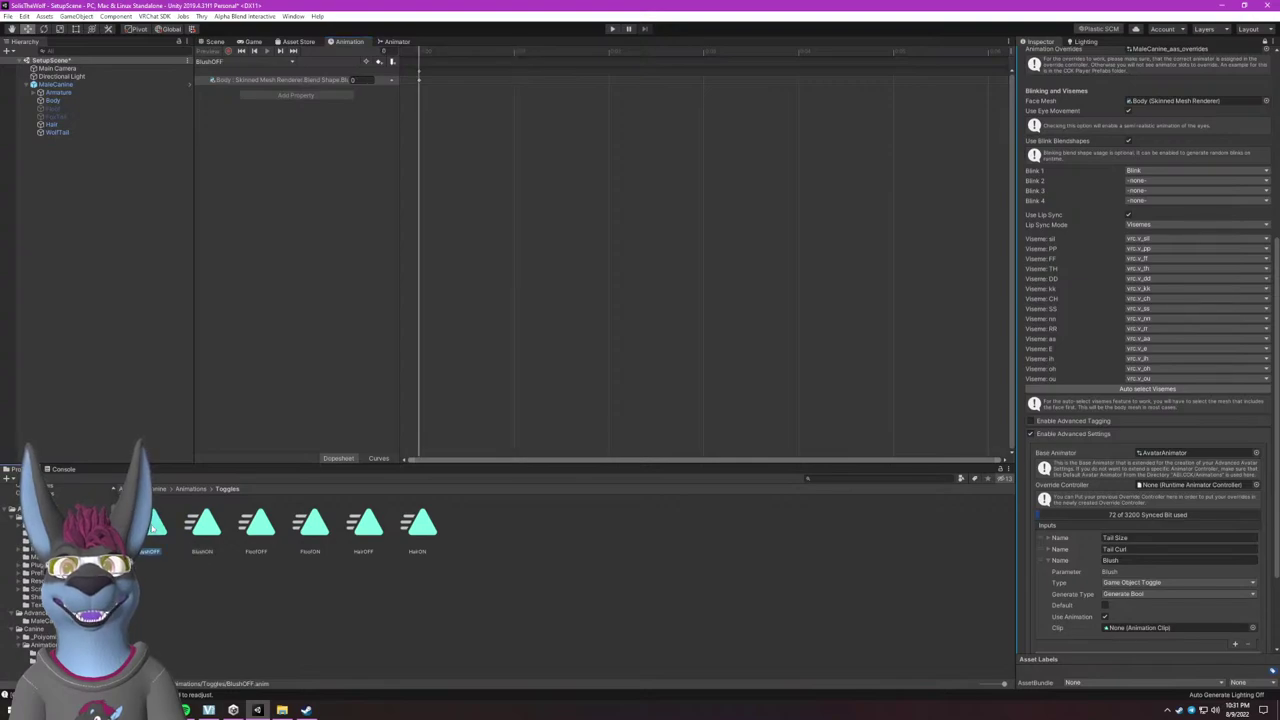
click(203, 525)
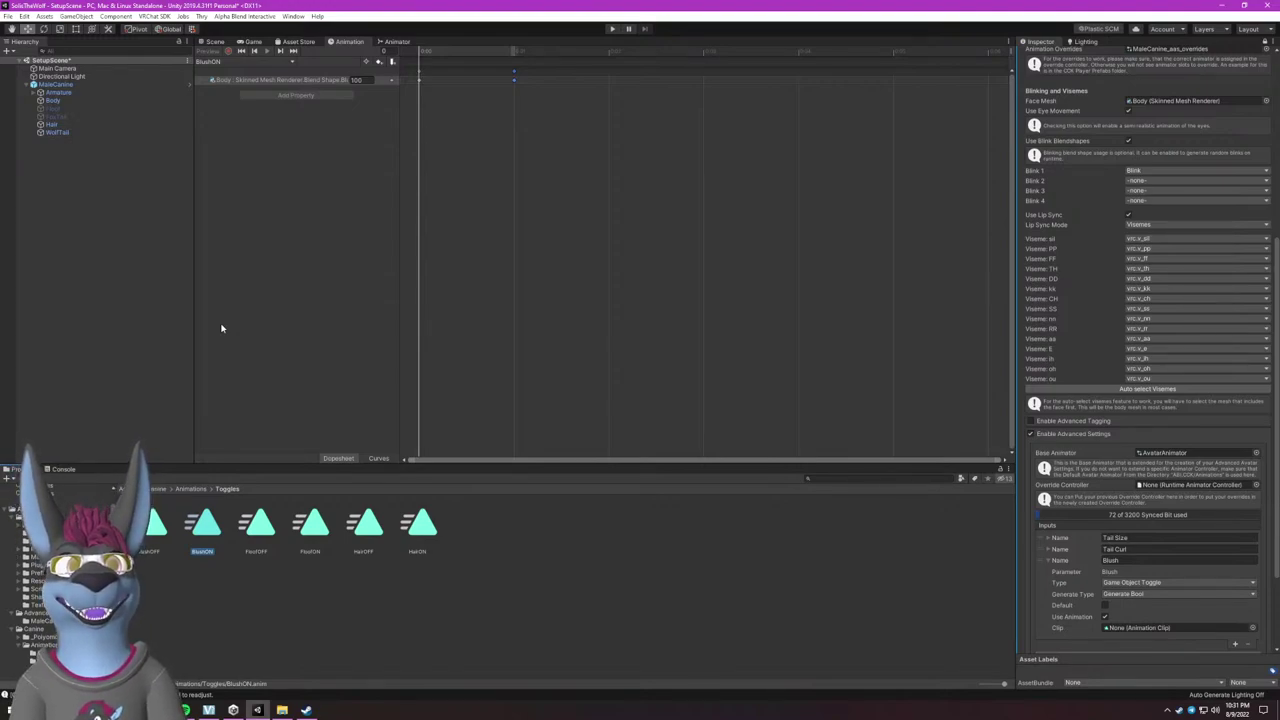
drag(205, 526, 1097, 630)
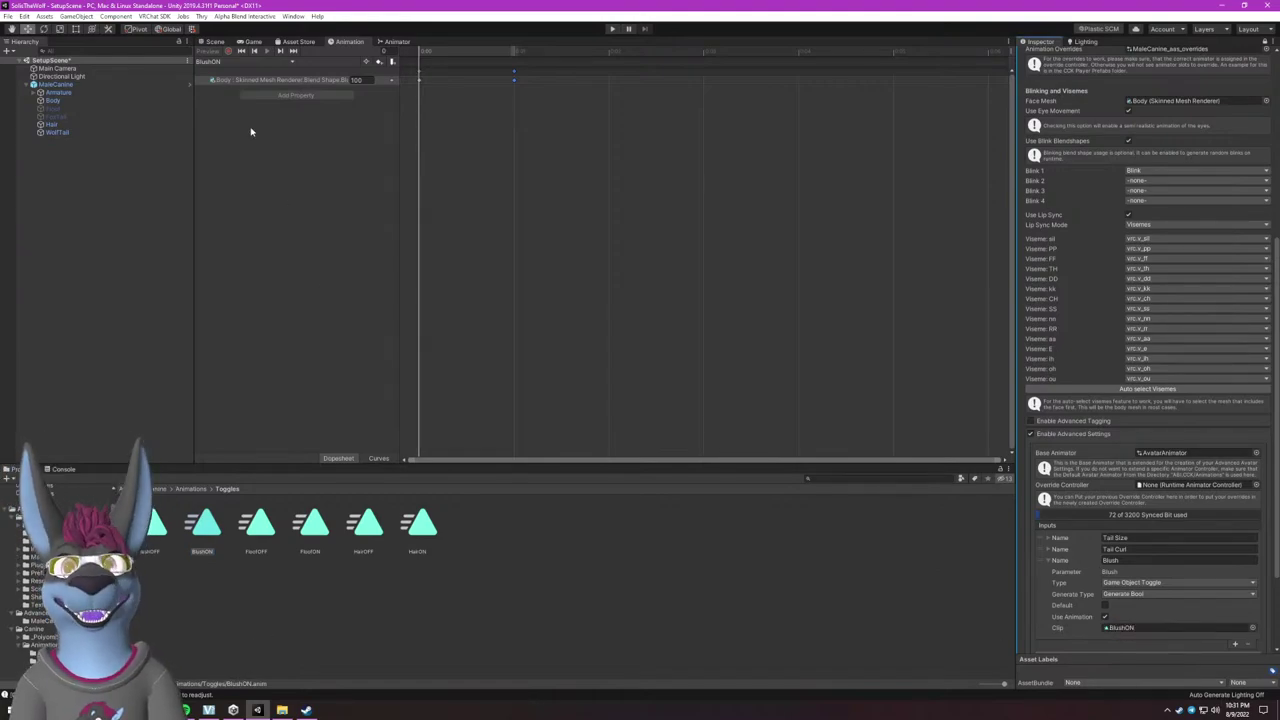
Generate the avatar's animator from the advanced settings, overriding the existing one.
click(214, 42)
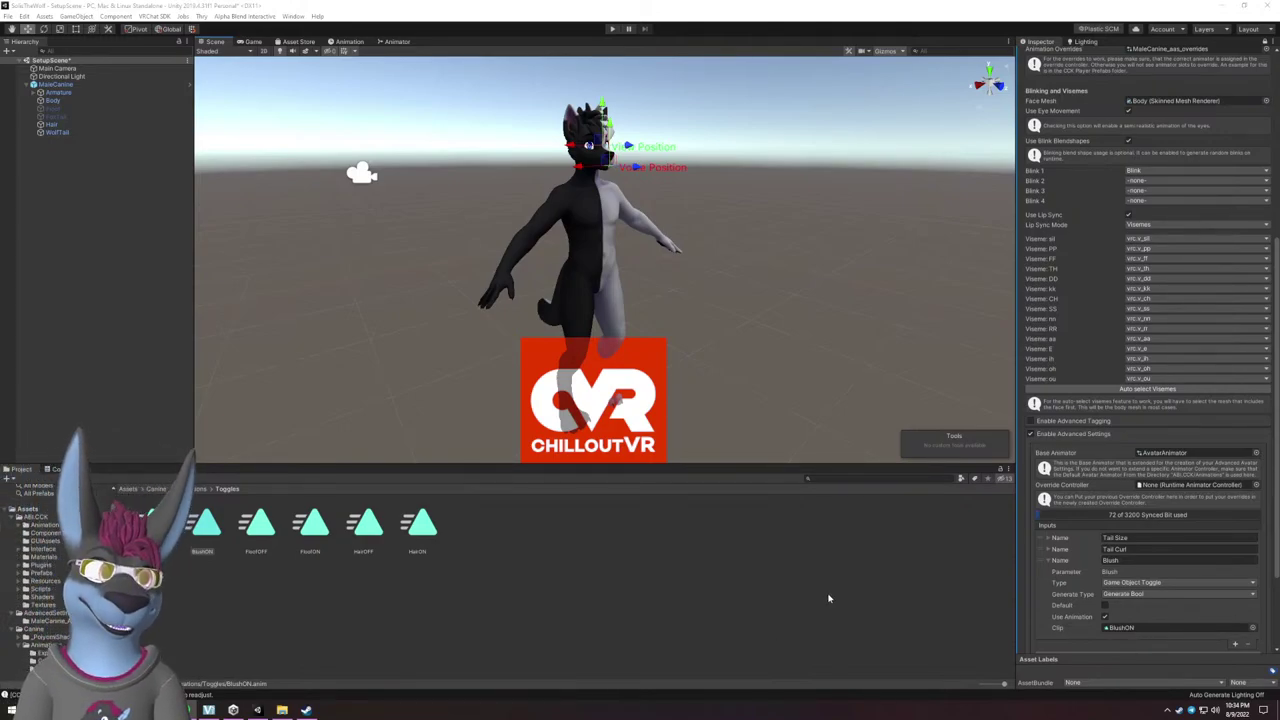
scroll(1050, 538, down, 3)
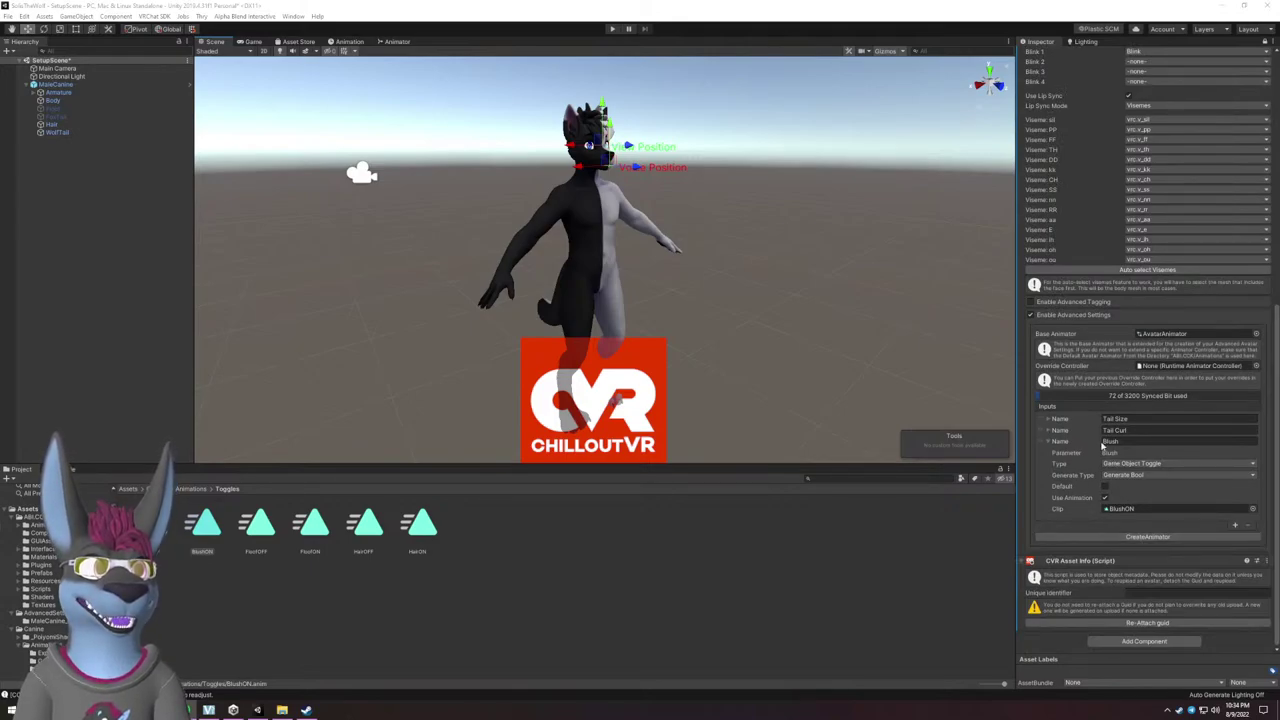
click(1148, 537)
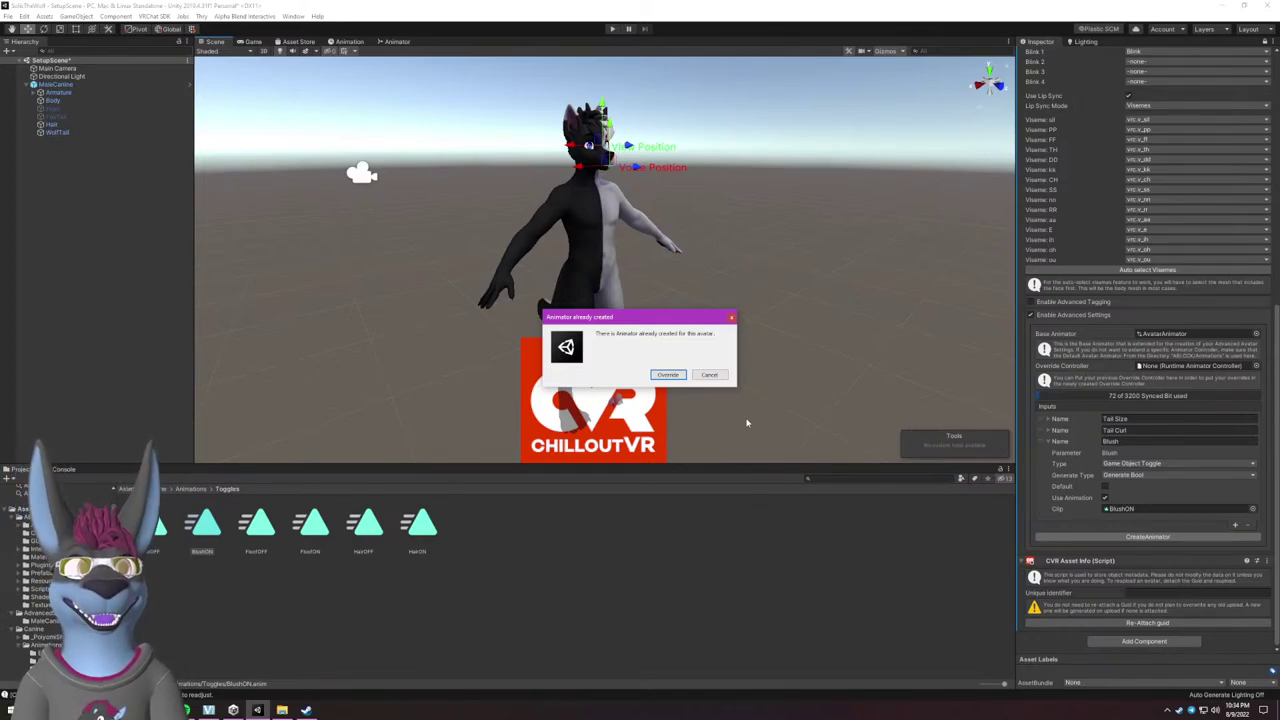
click(668, 375)
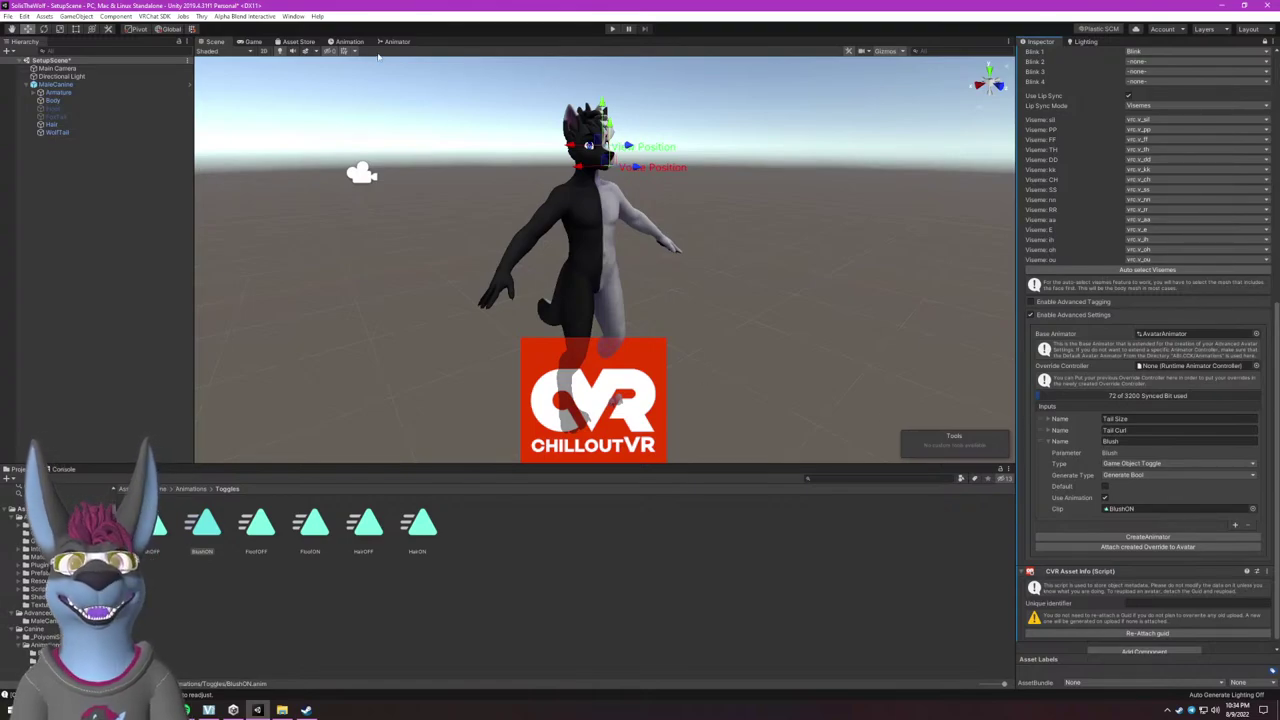
Bring up the Animator view and attach the created override to the avatar.
click(345, 41)
click(392, 41)
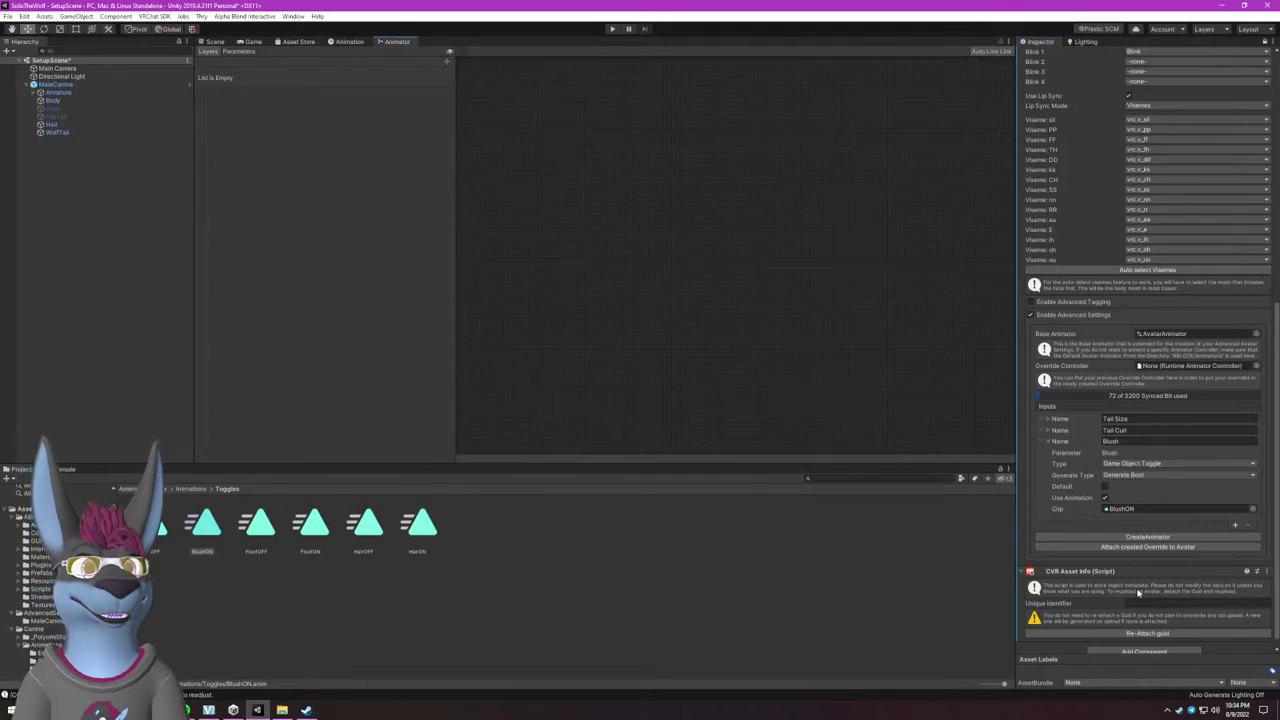
click(1147, 547)
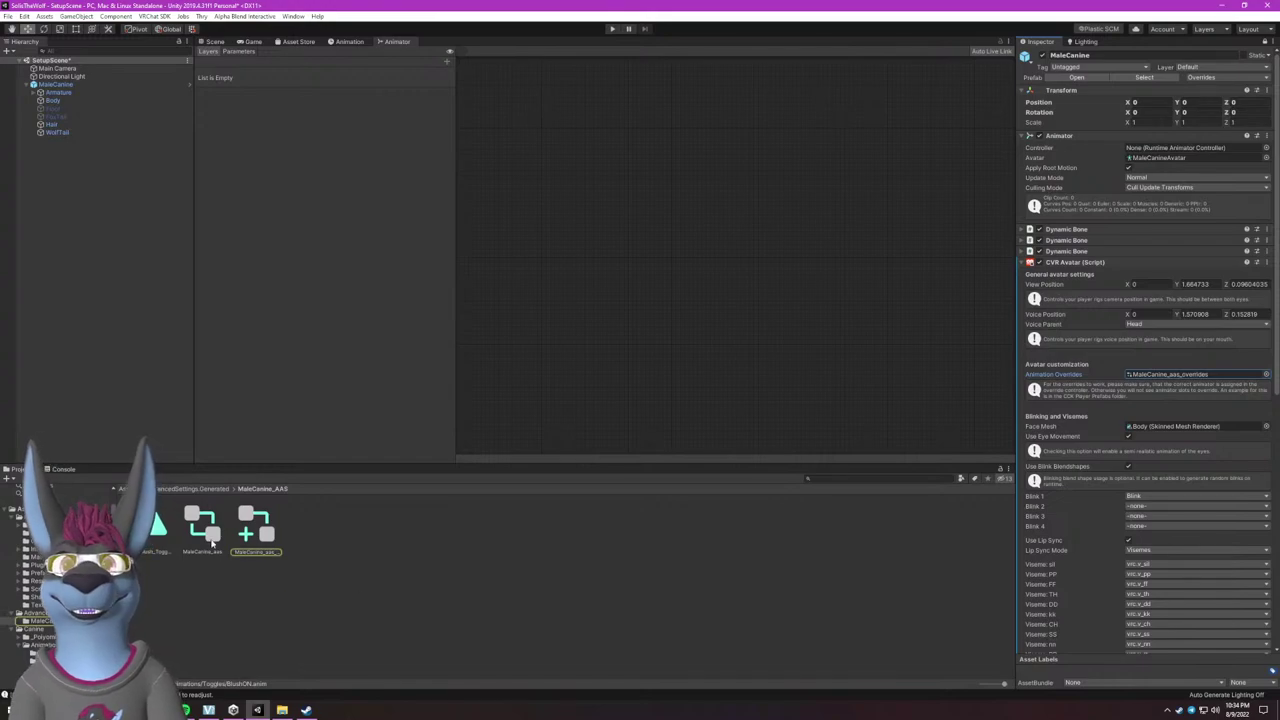
Open the MaleCanine_aas controller in the Animator and show the MaleCanine_aas_overrides asset in the unlocked Inspector.
double_click(208, 541)
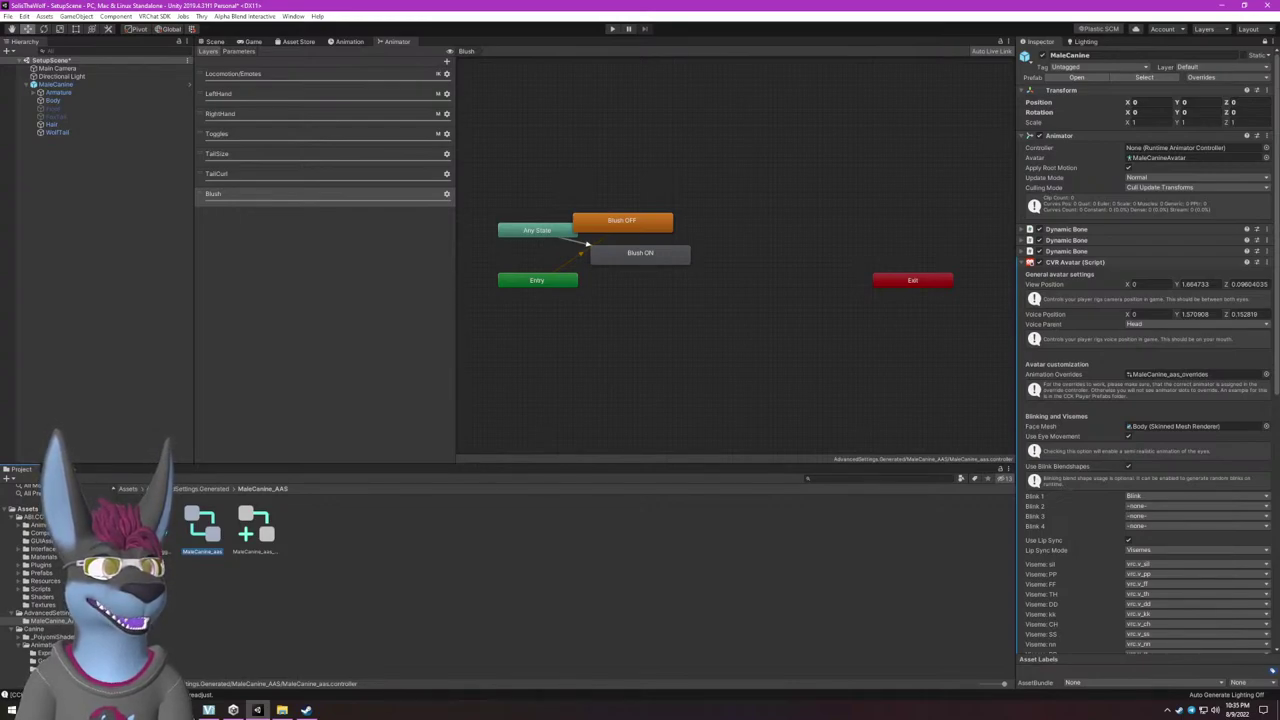
click(268, 541)
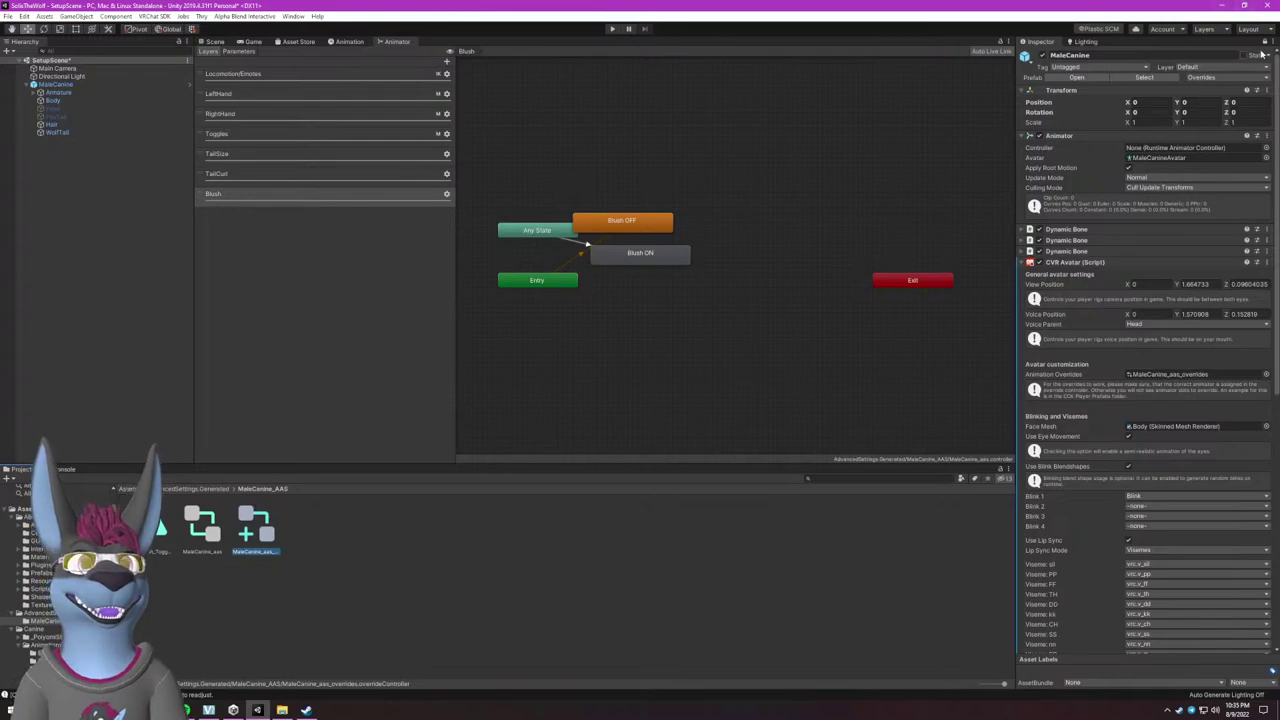
click(1266, 41)
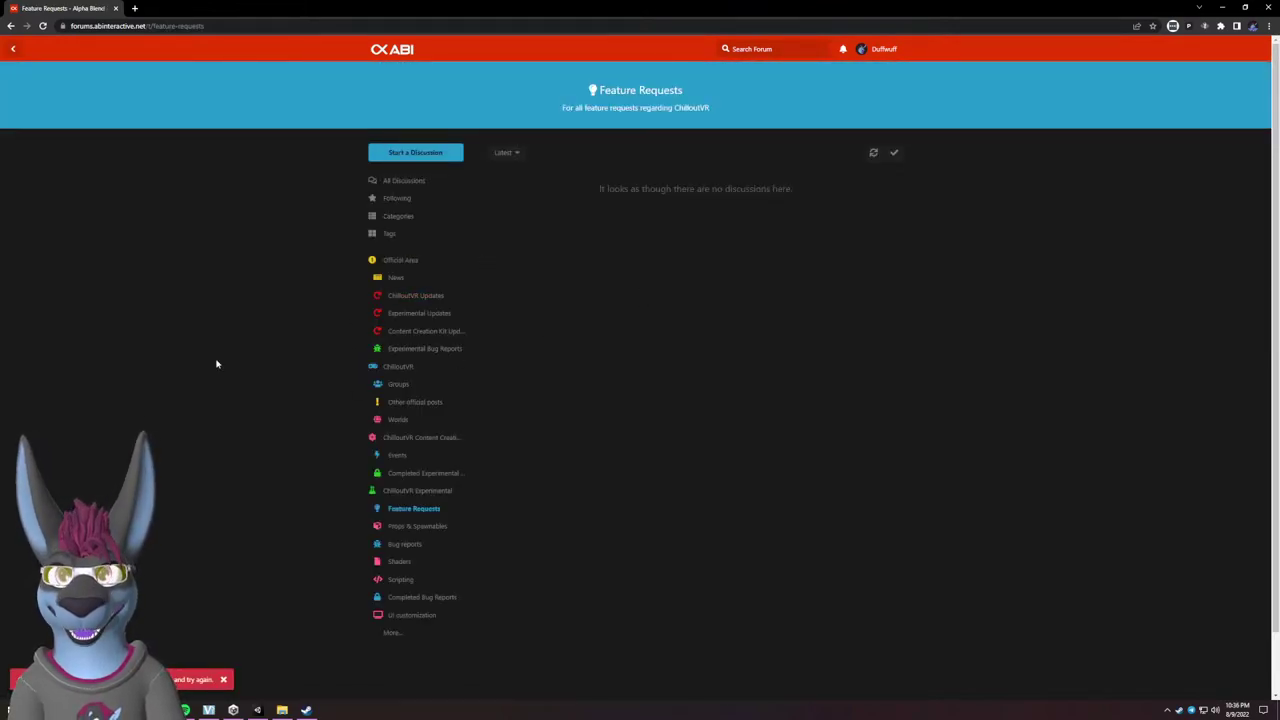
Reload the forum's Feature Requests page in the browser and look through its discussions, loading the older entries too.
key(F5)
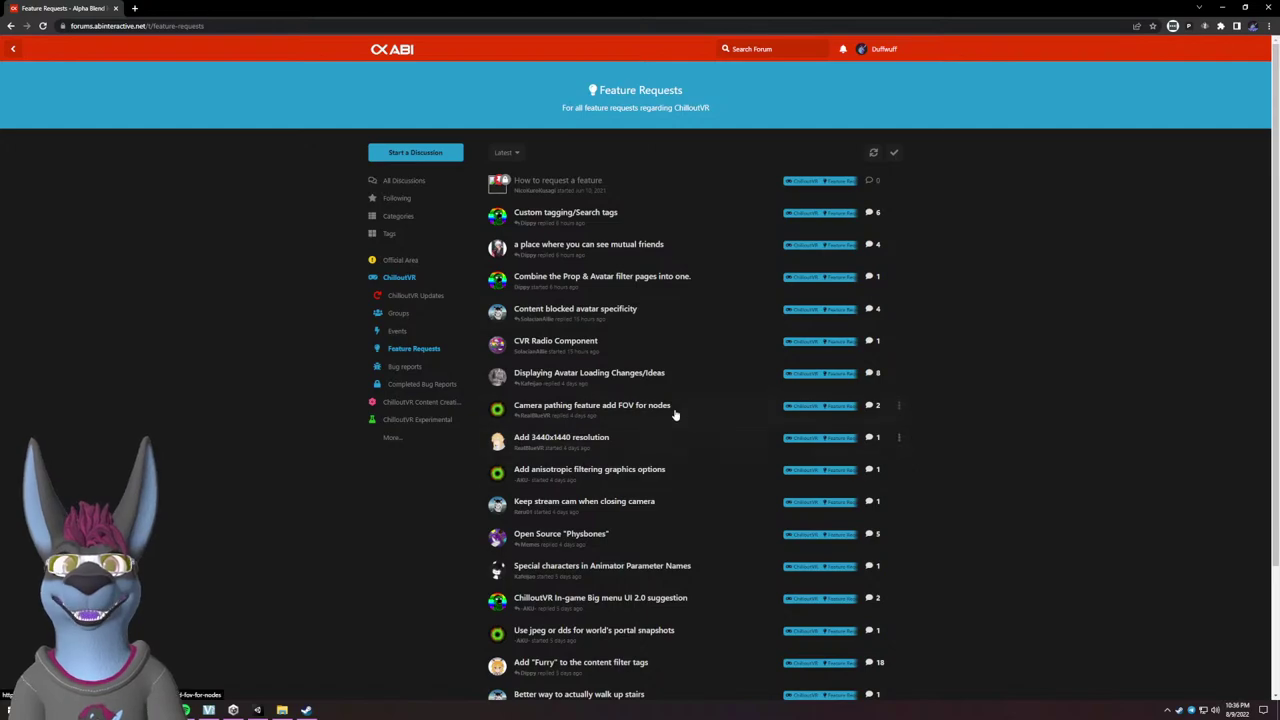
scroll(672, 410, down, 2)
scroll(672, 410, up, 2)
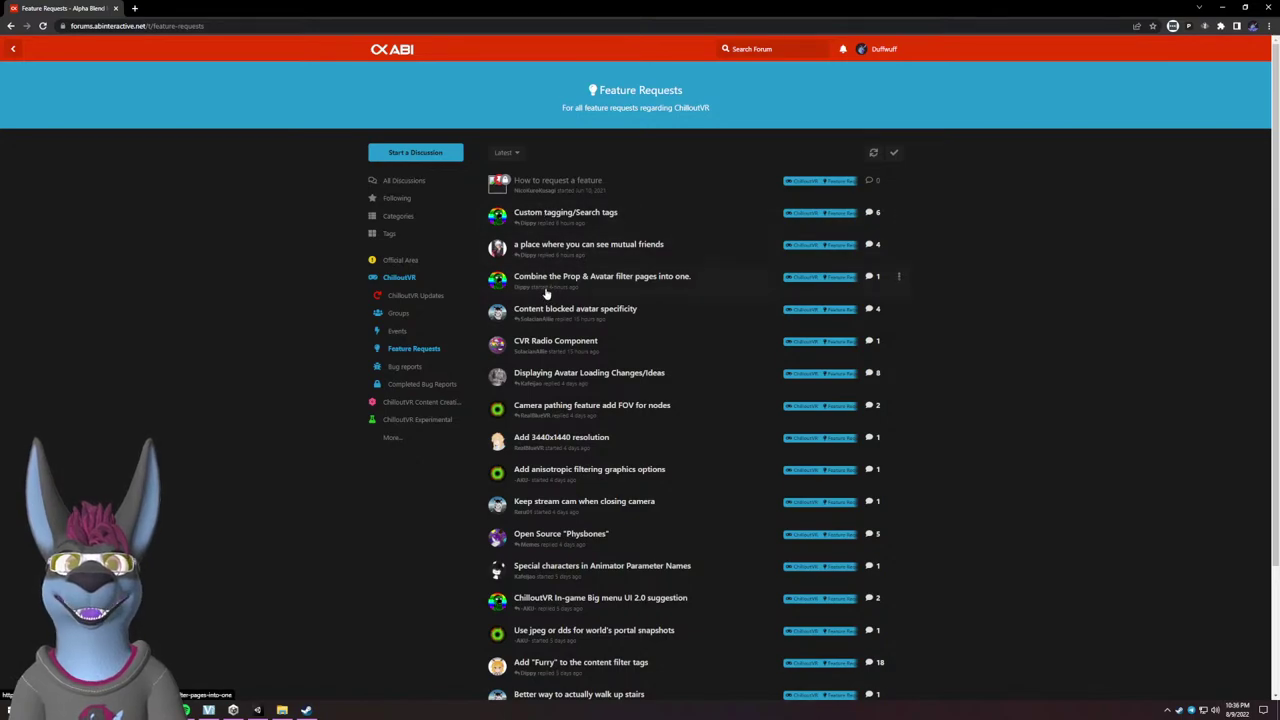
scroll(517, 287, down, 2)
scroll(529, 449, up, 2)
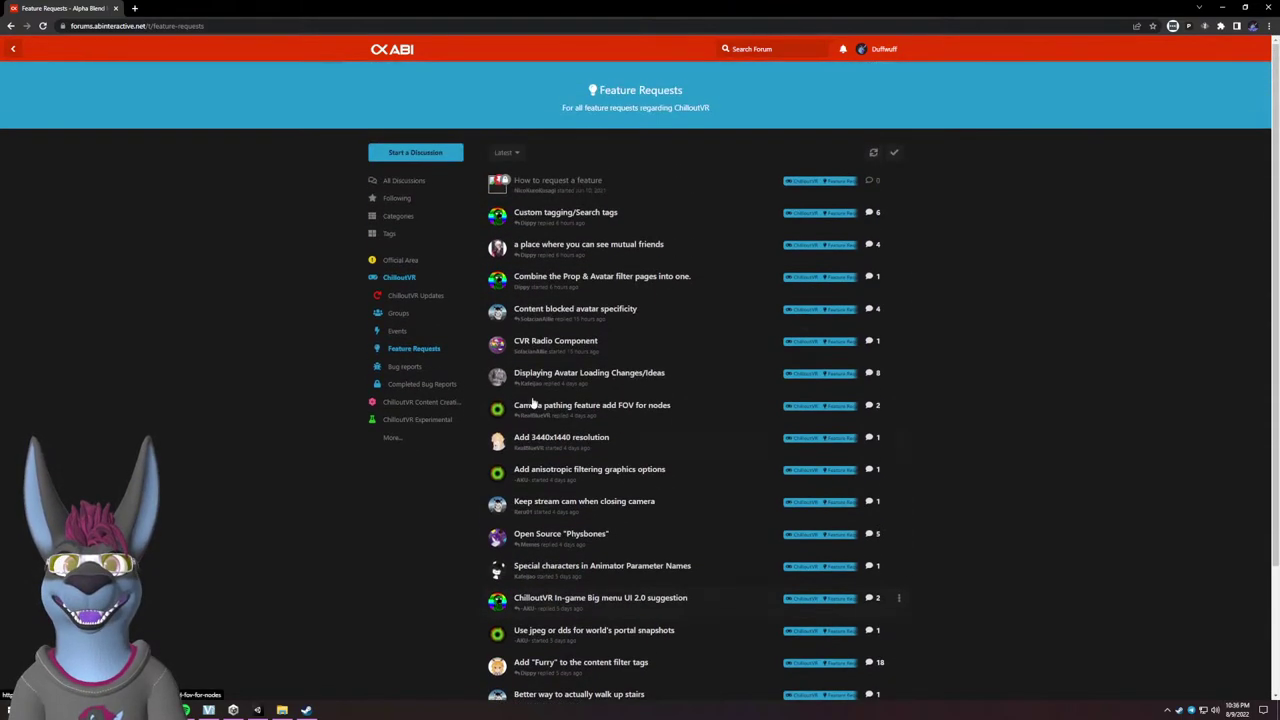
scroll(548, 378, down, 2)
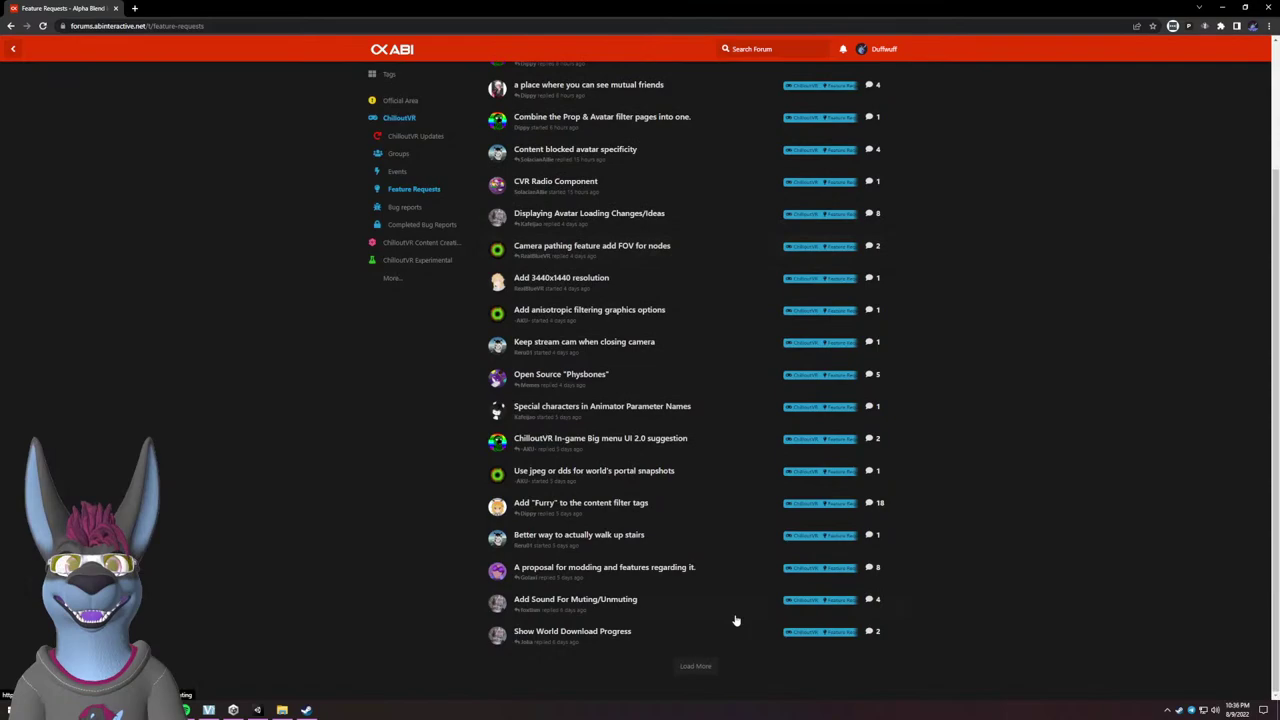
click(694, 667)
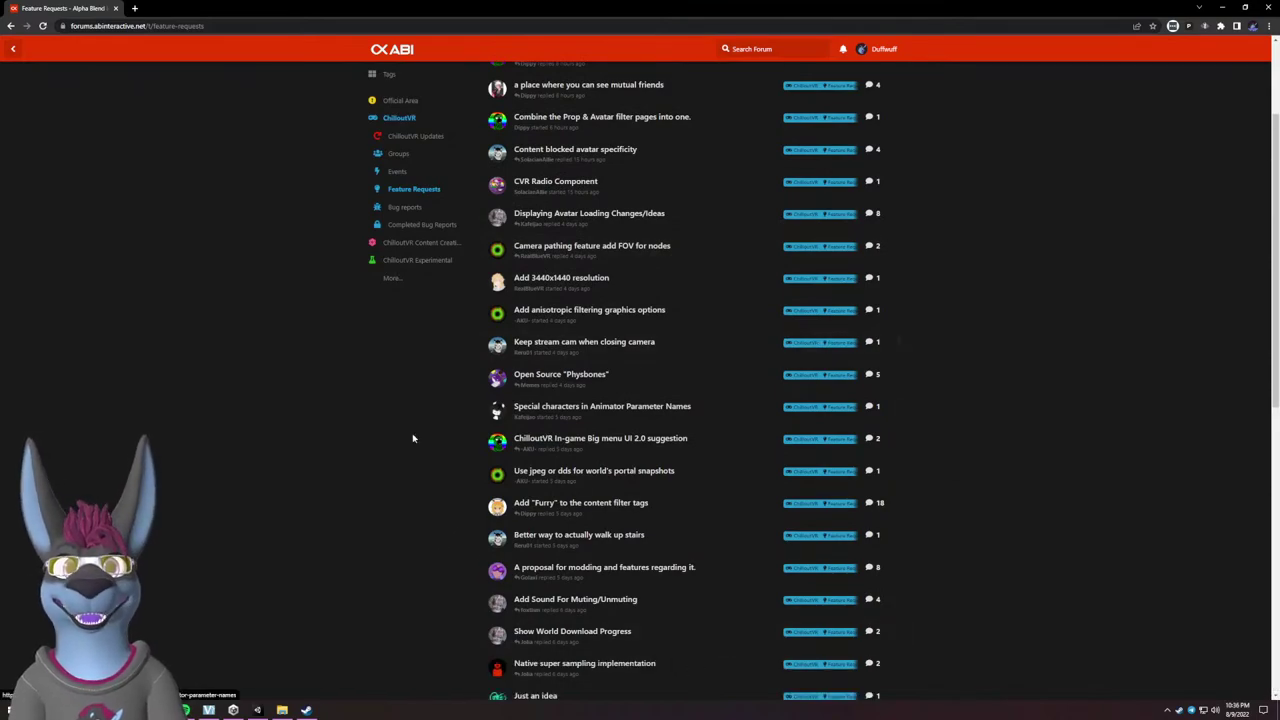
scroll(414, 437, down, 4)
scroll(413, 436, down, 5)
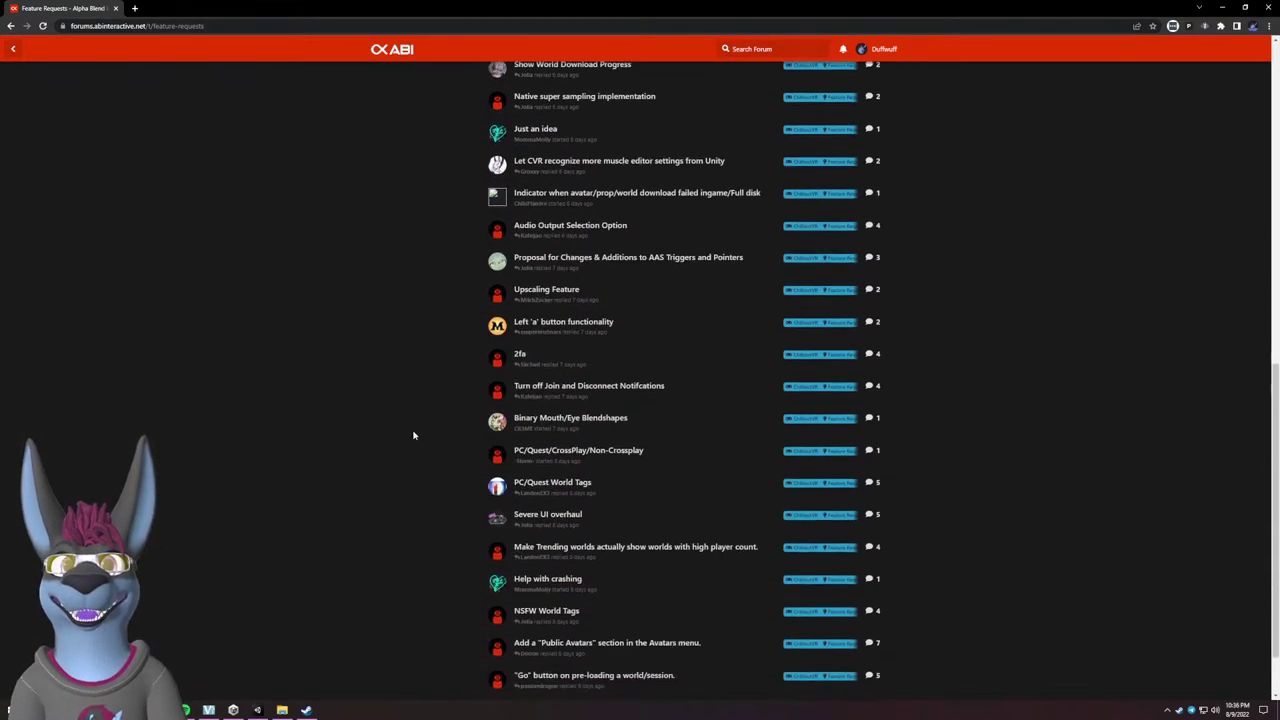
scroll(411, 430, up, 8)
scroll(411, 428, up, 4)
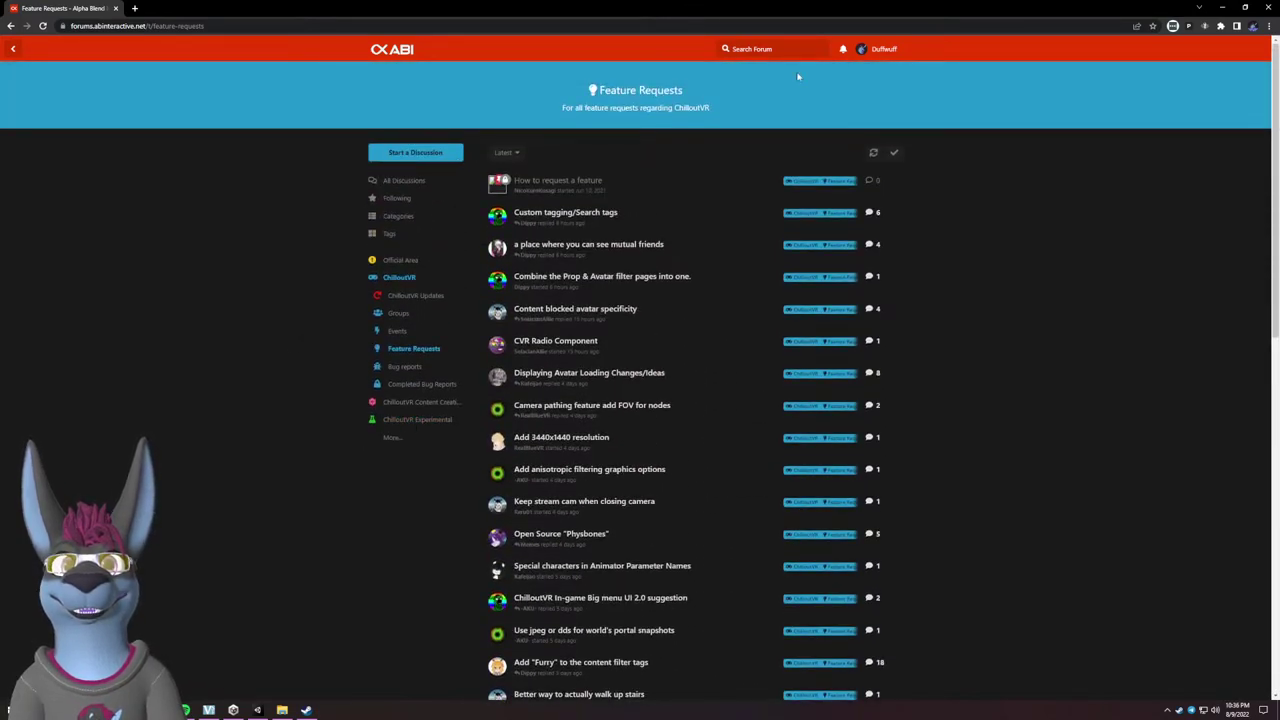
Open the "Additive" Toggle for .overrideController post from the account's own forum profile and examine its linked before-and-after screenshot enlarged.
click(889, 50)
click(867, 69)
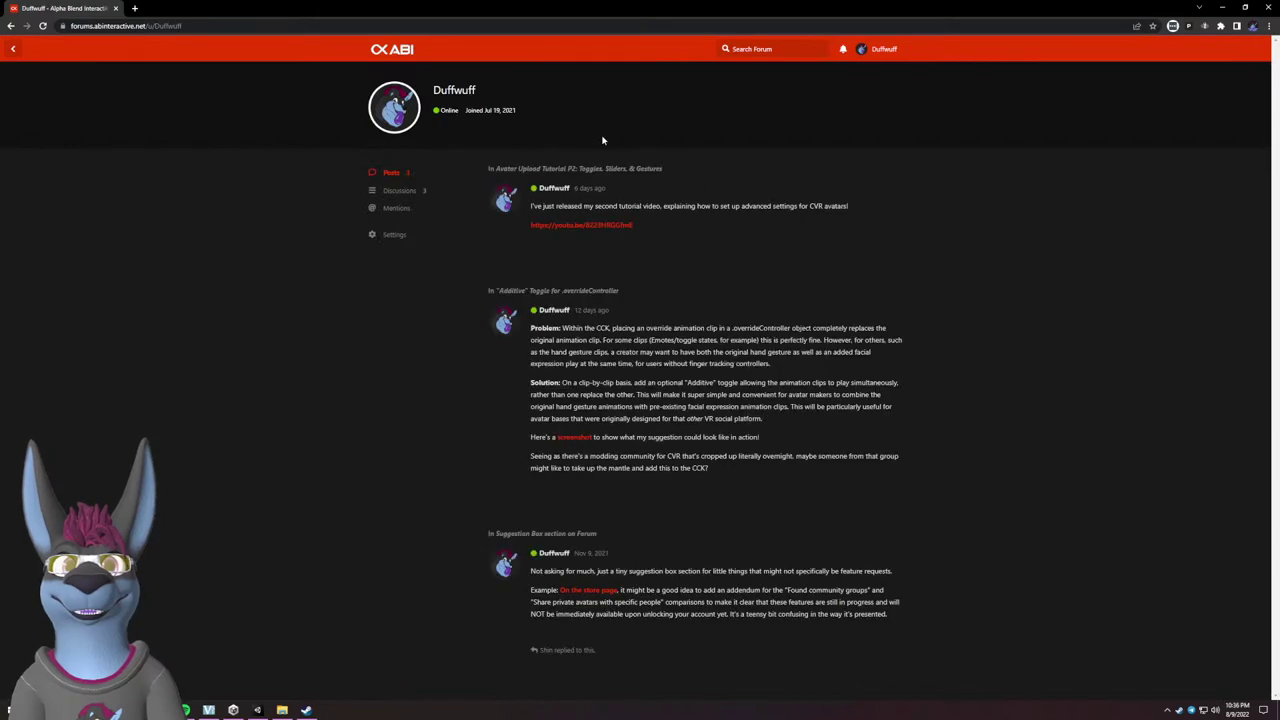
click(581, 291)
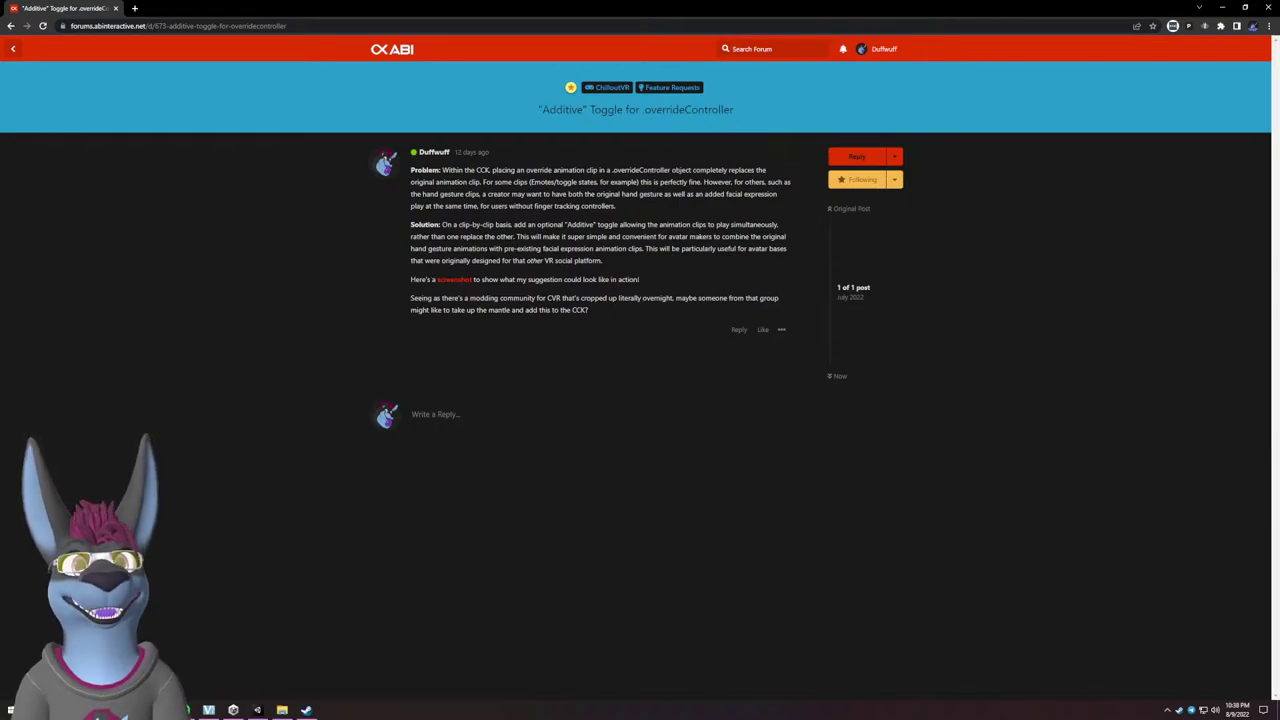
click(451, 285)
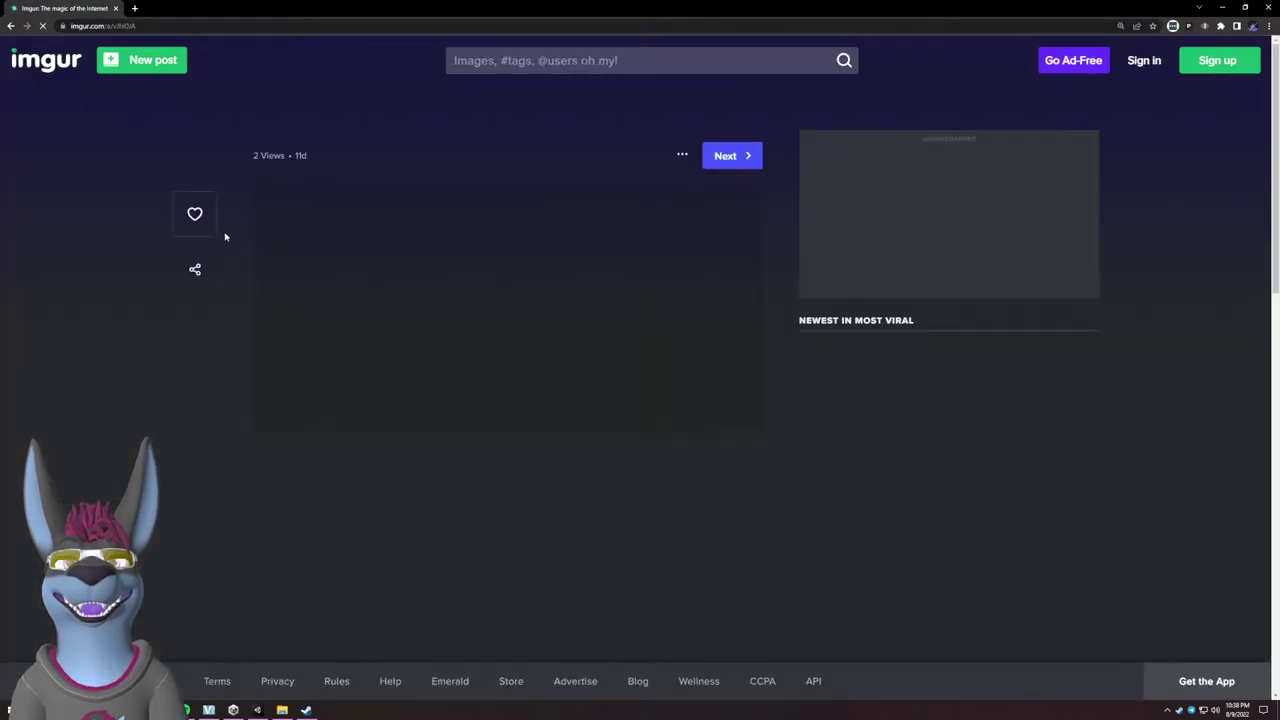
click(524, 296)
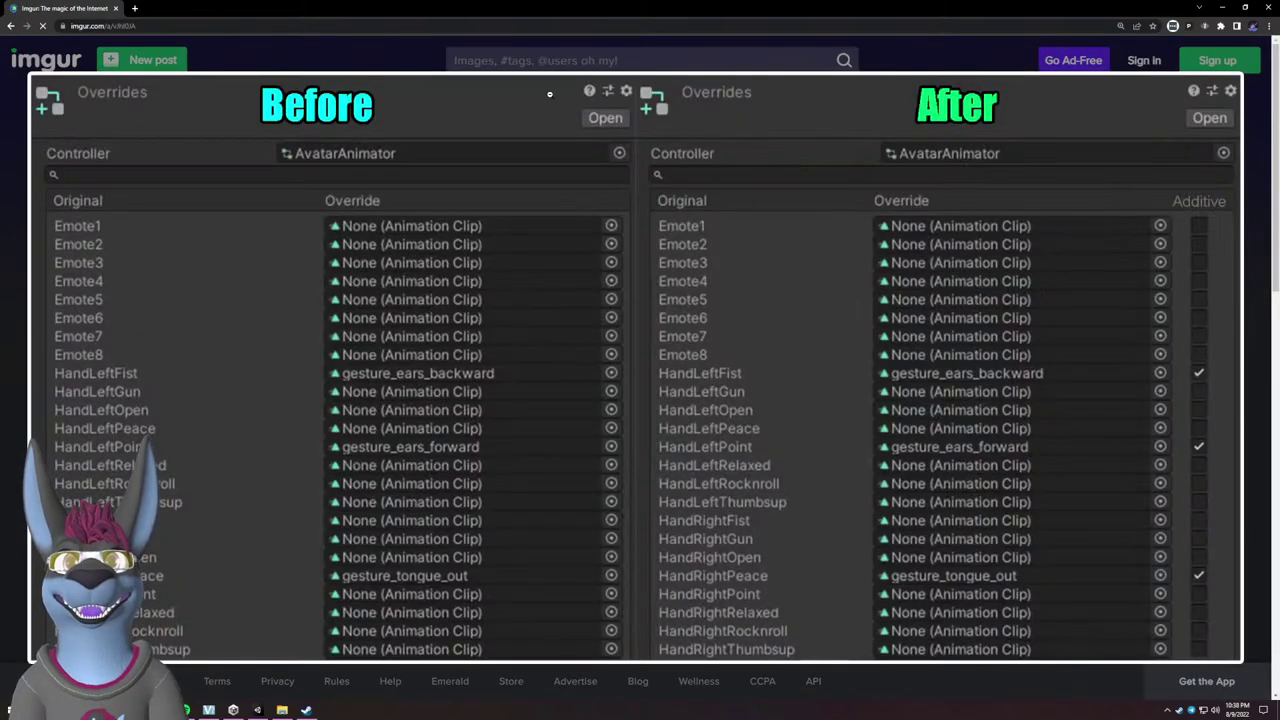
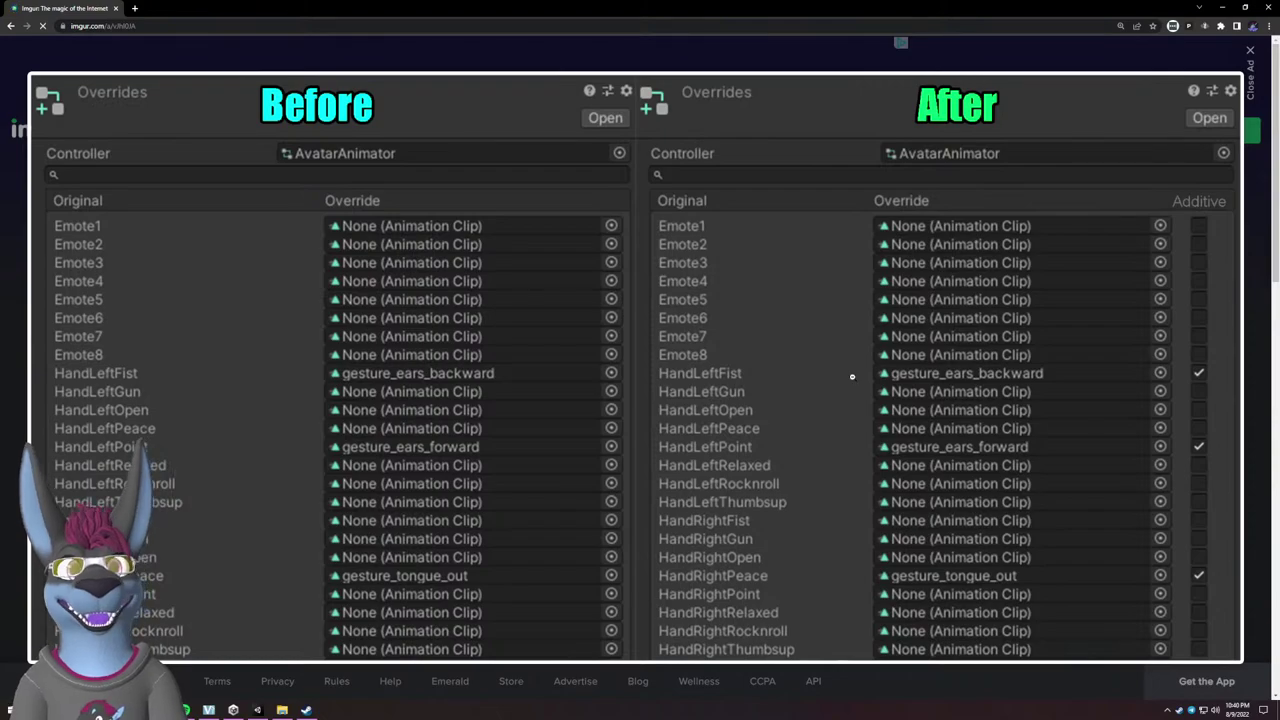
click(852, 376)
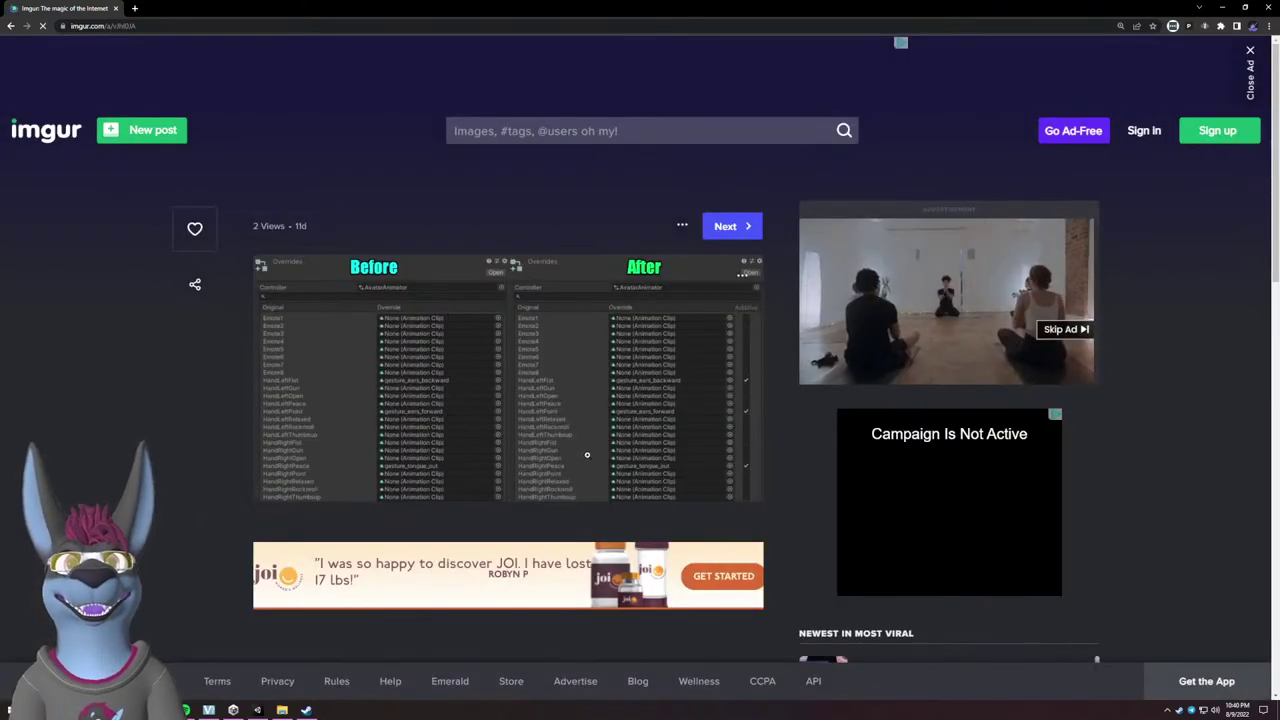
Switch back to Unity and examine the LeftHand layer's states and layer settings in the Animator.
key(alt+Tab)
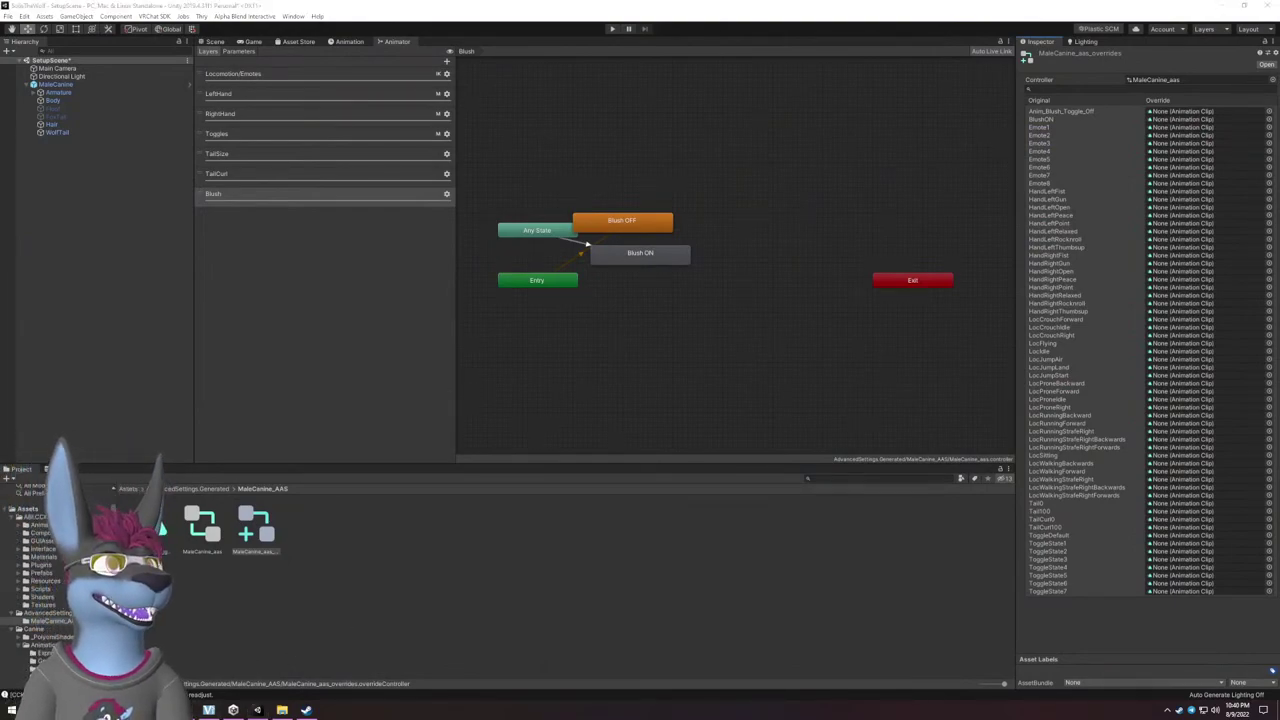
key(alt+Tab)
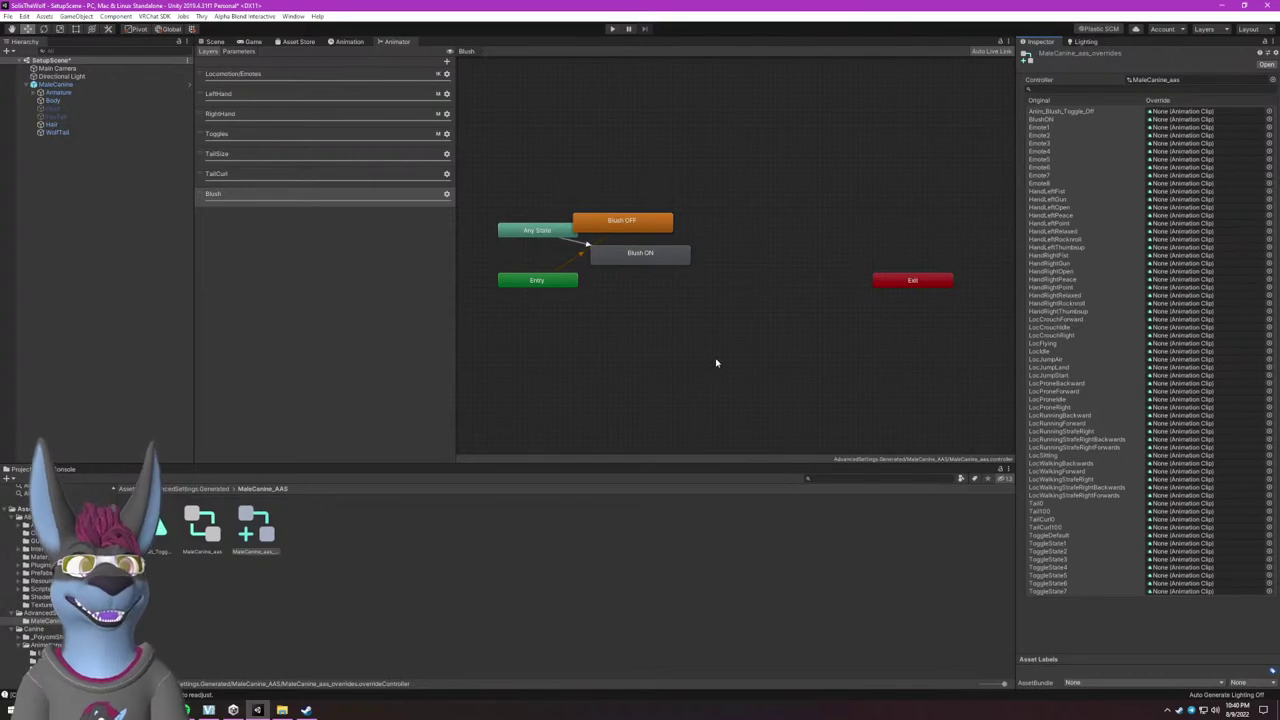
right_click(299, 104)
click(289, 100)
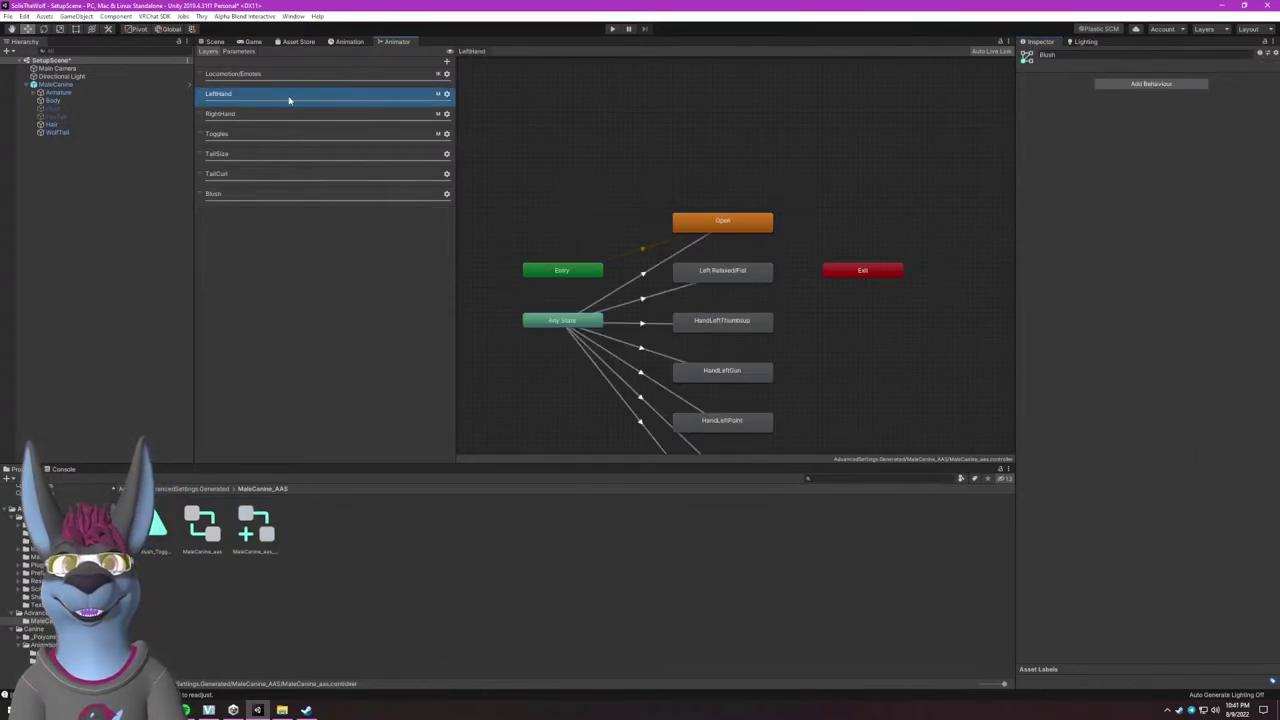
click(447, 96)
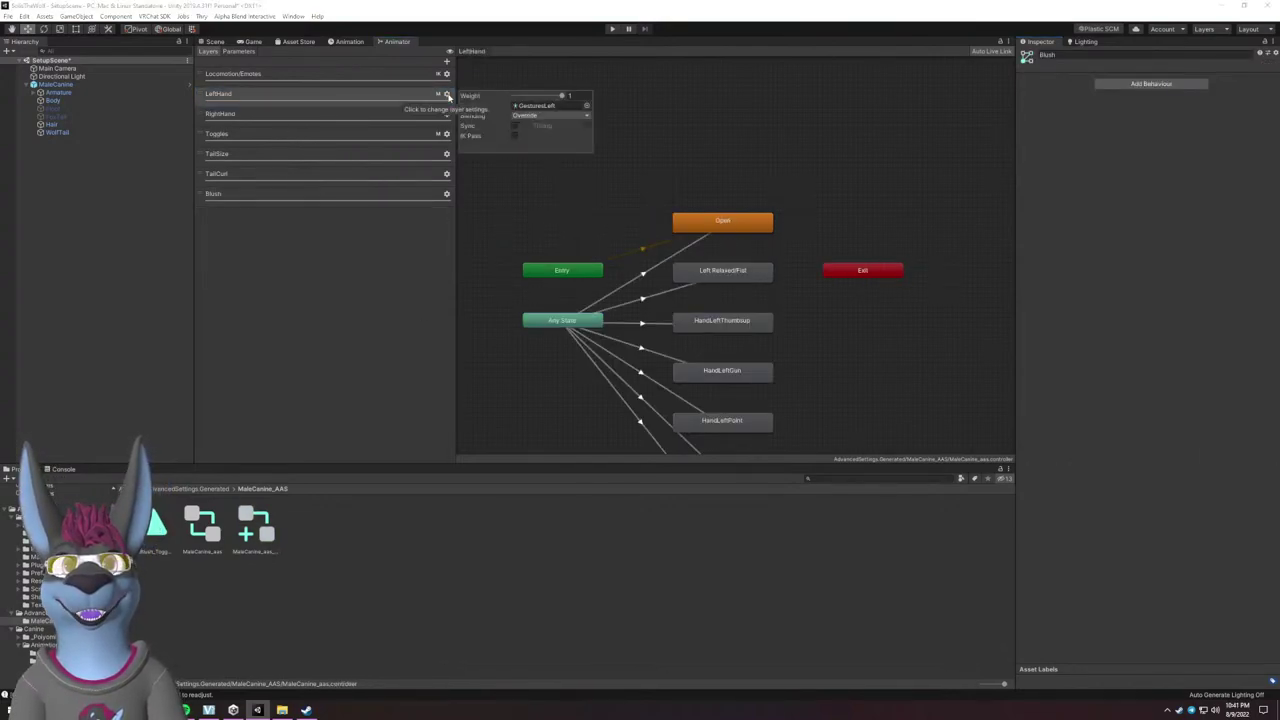
click(447, 96)
click(379, 252)
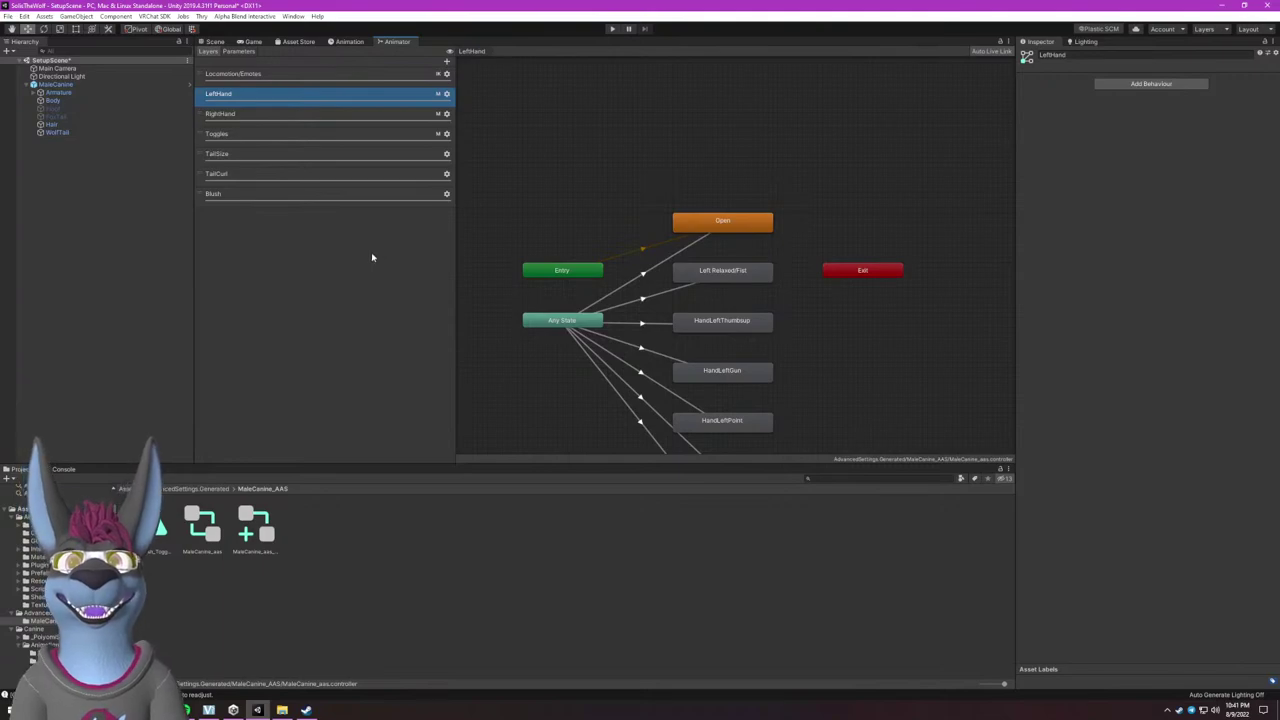
Add a new layer named LeftExpressions to the MaleCanine_aas controller.
click(447, 62)
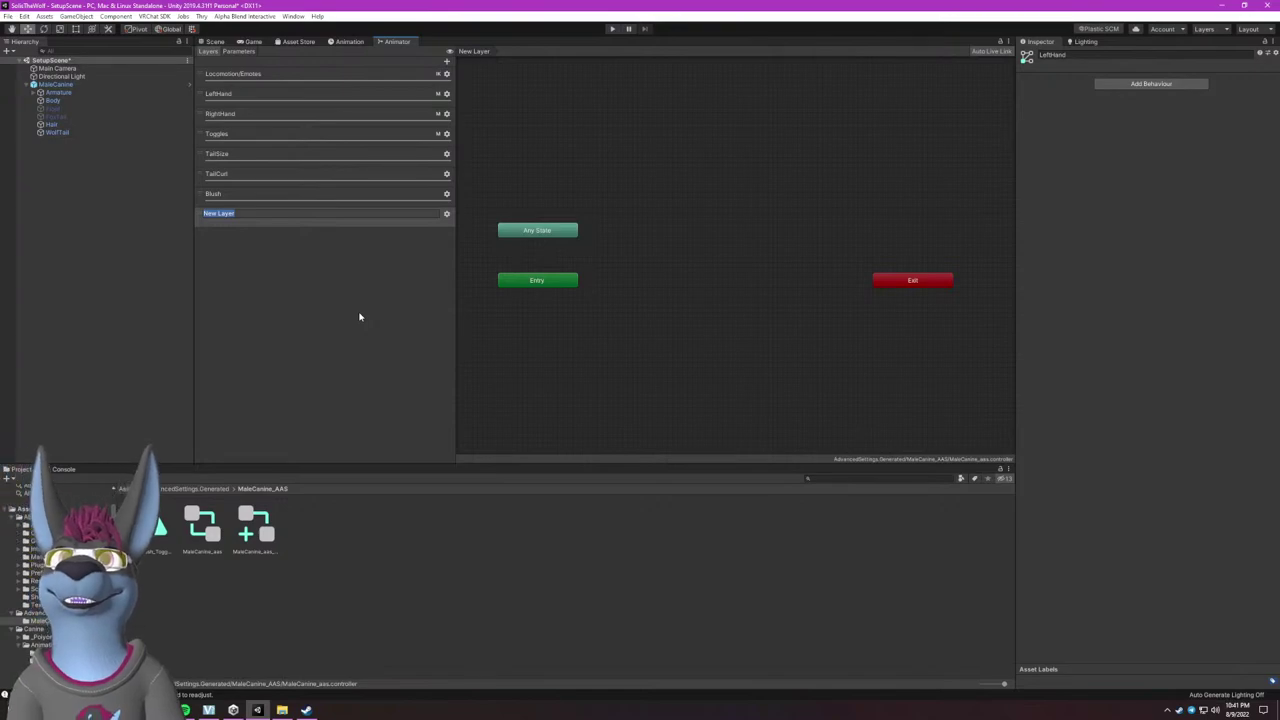
text(LeftExpressions)
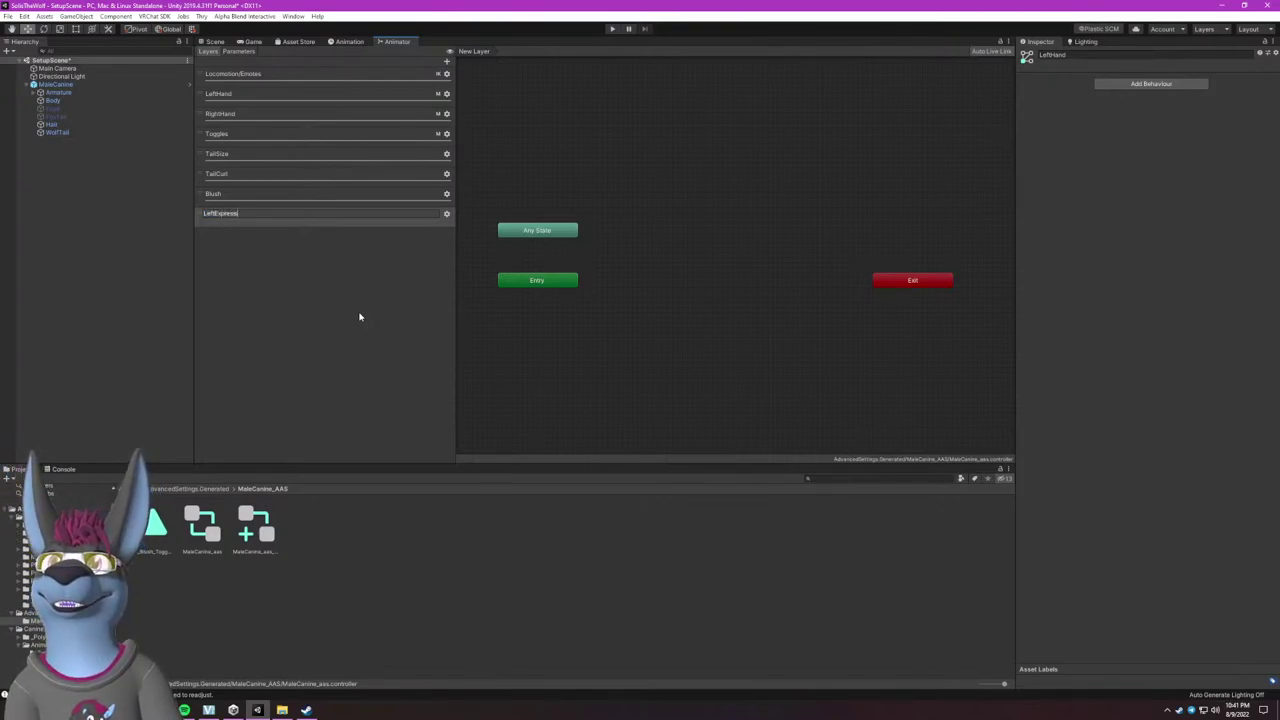
key(Return)
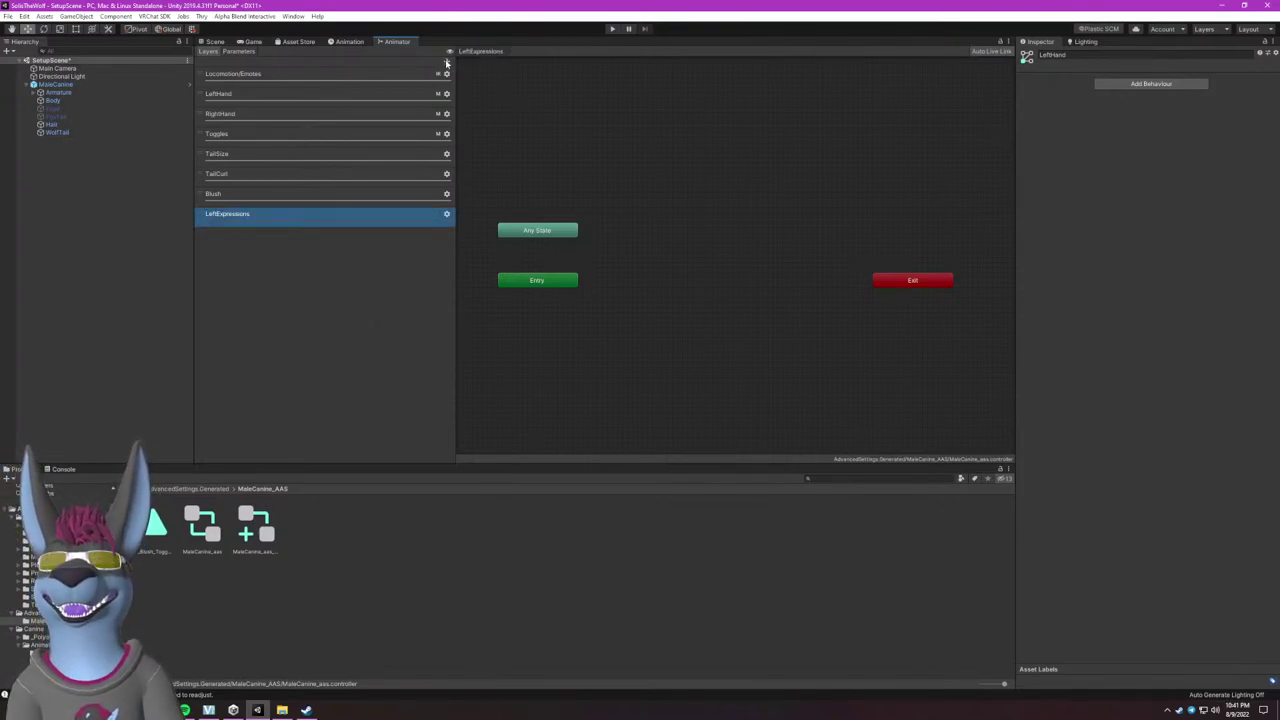
Add another layer named RightExpressions, then check its layer settings and the controller's parameter list.
click(447, 61)
text(RightExpressions)
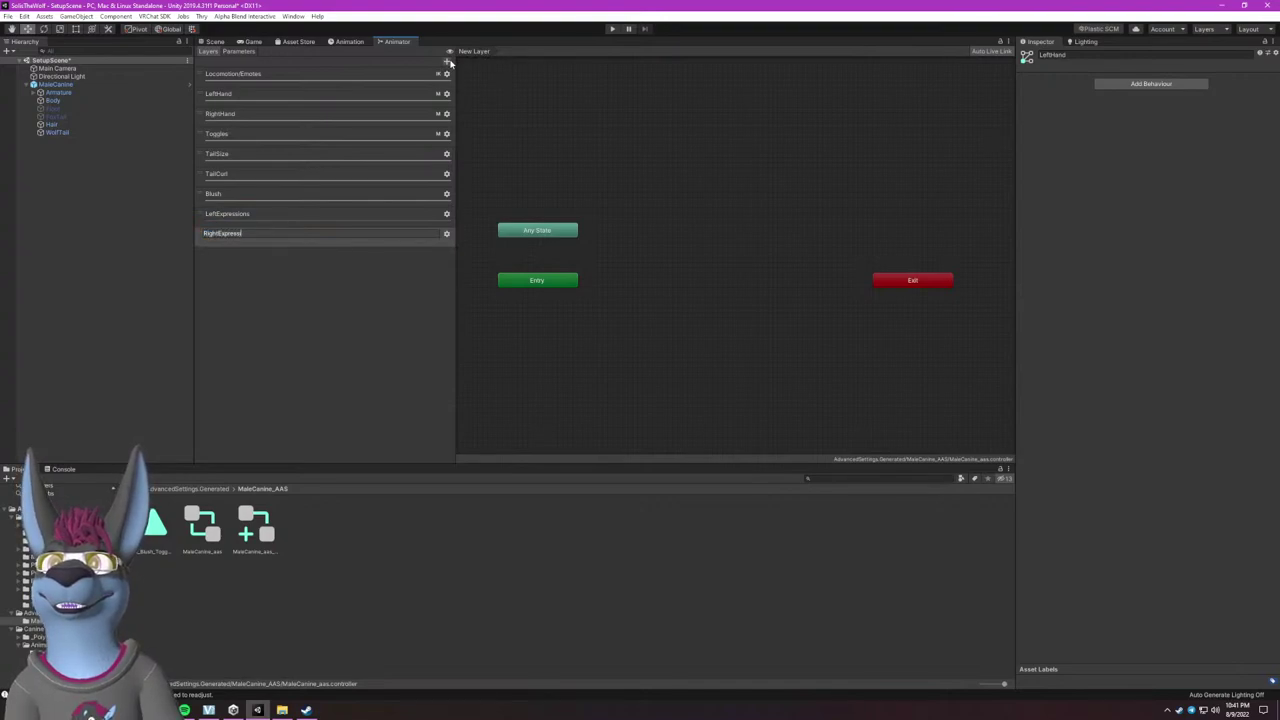
key(Return)
click(446, 233)
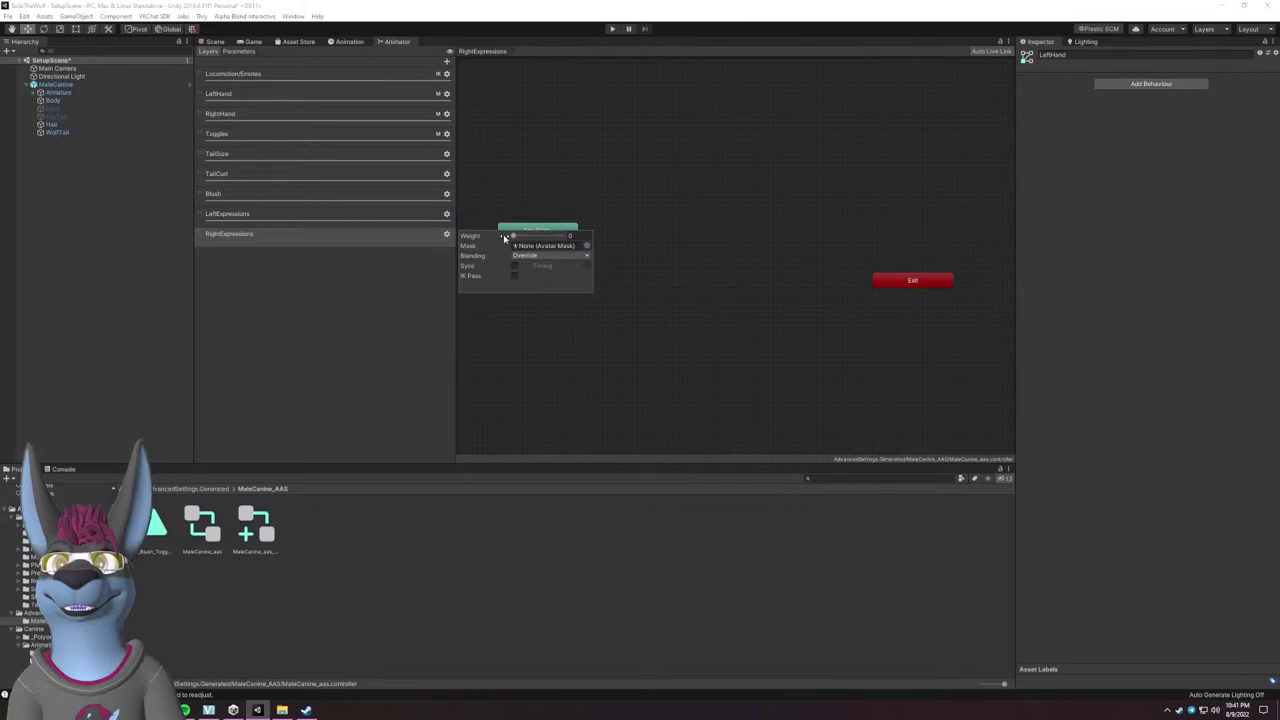
click(338, 321)
click(238, 51)
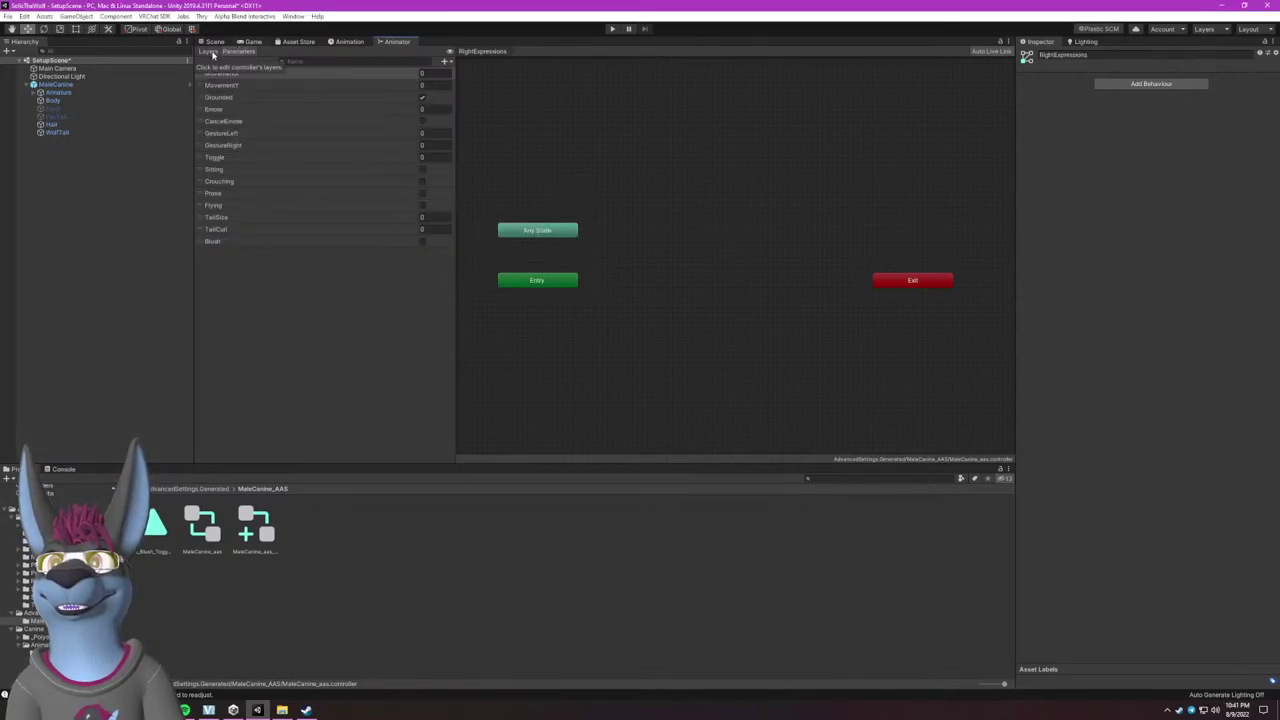
click(211, 52)
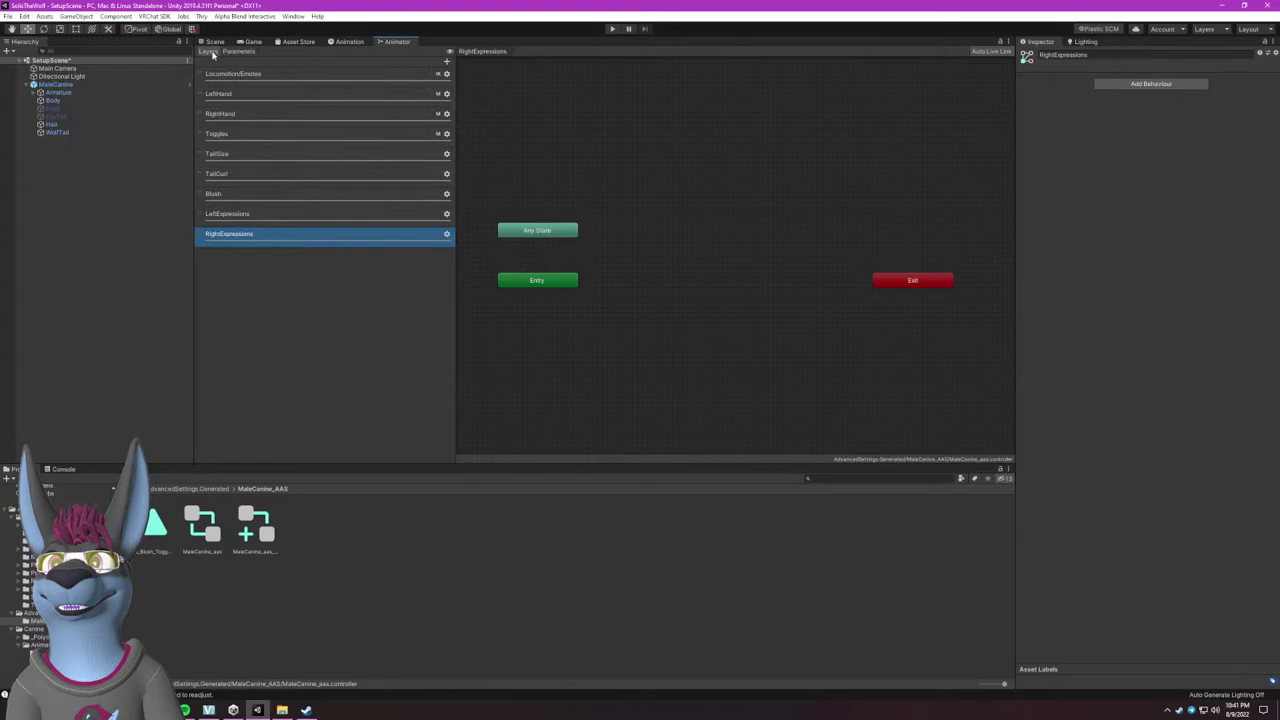
click(325, 216)
click(298, 95)
scroll(751, 157, down, 3)
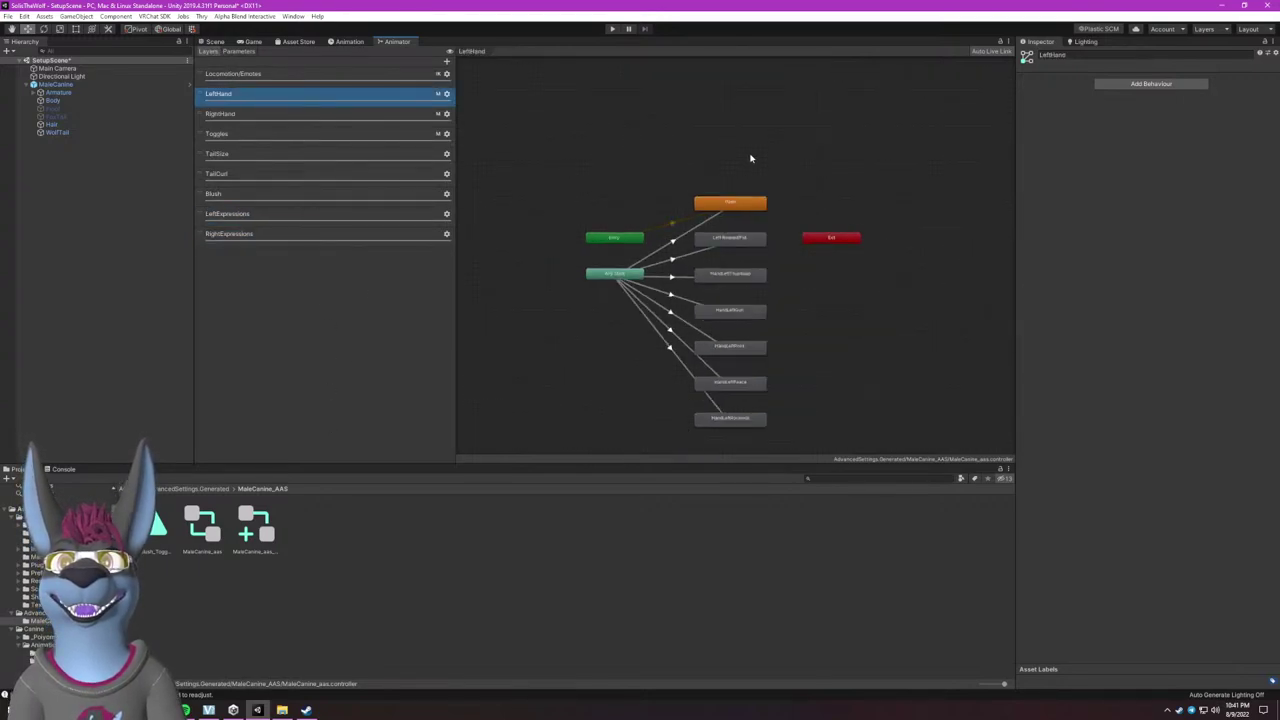
drag(714, 136, 750, 420)
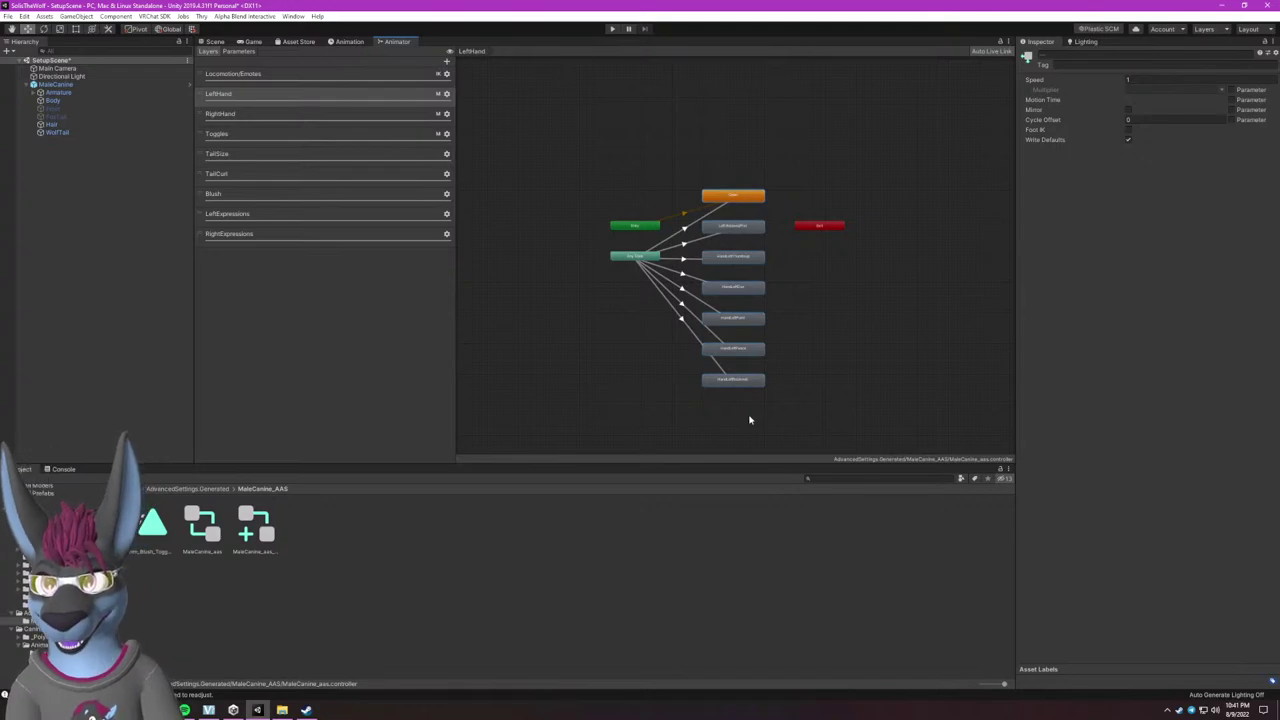
click(257, 214)
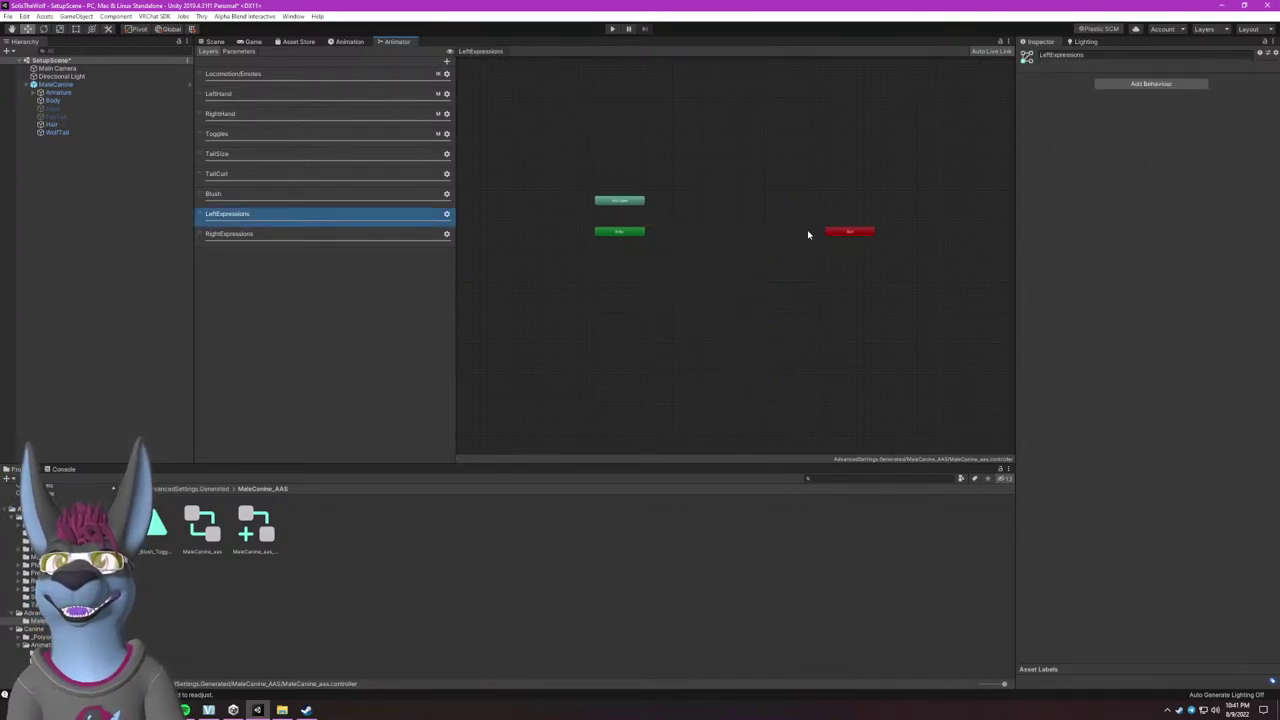
Copy all LeftHand states with their transitions into the LeftExpressions layer and move the states clear of Any State and Entry.
click(257, 94)
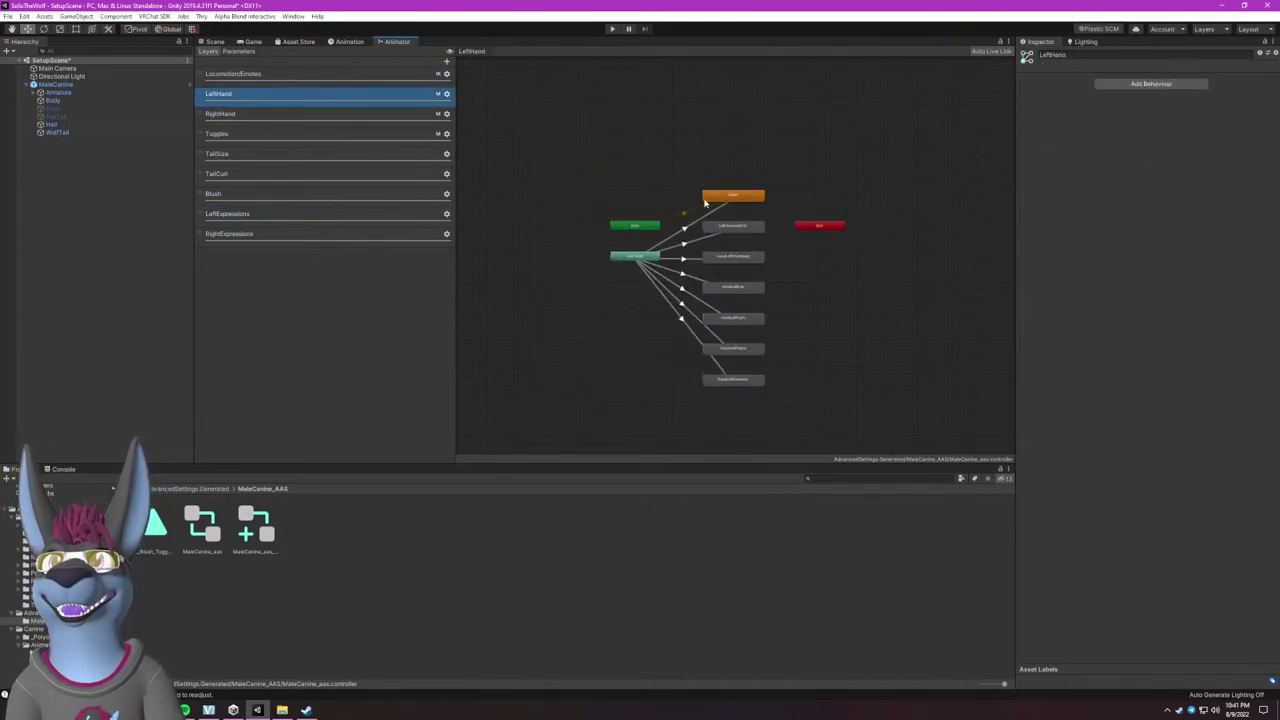
drag(754, 144, 618, 424)
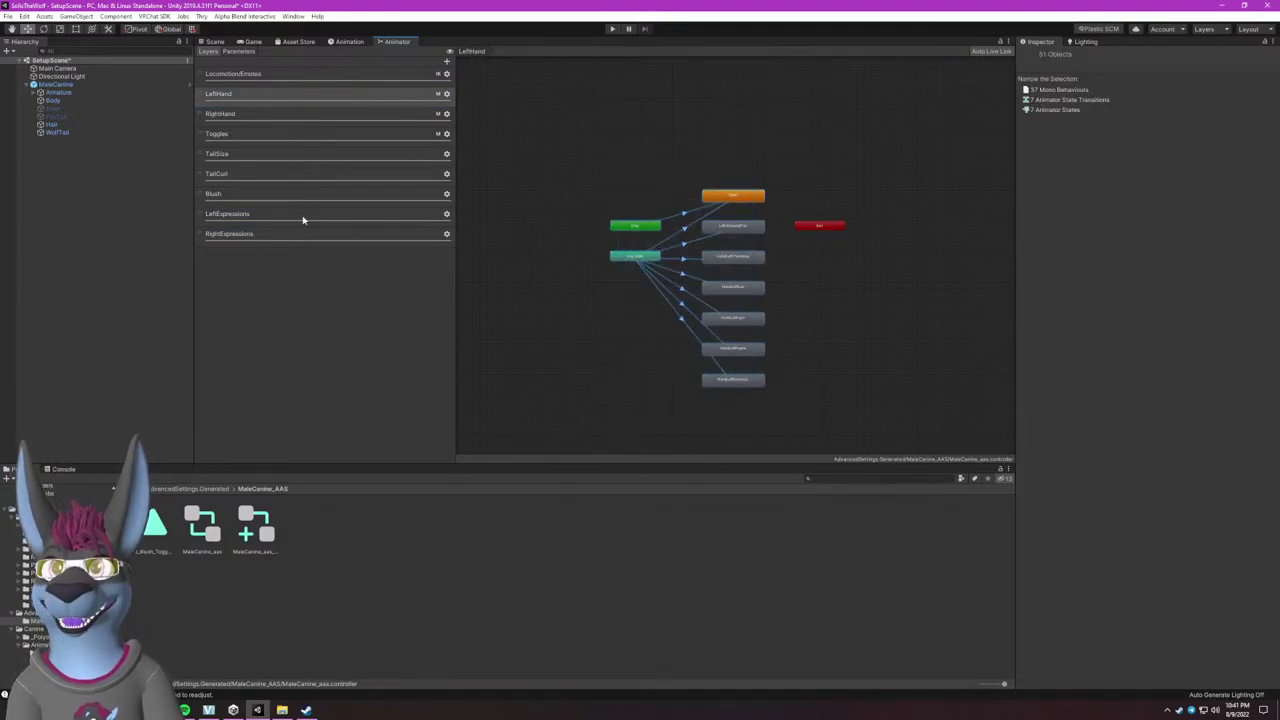
click(243, 214)
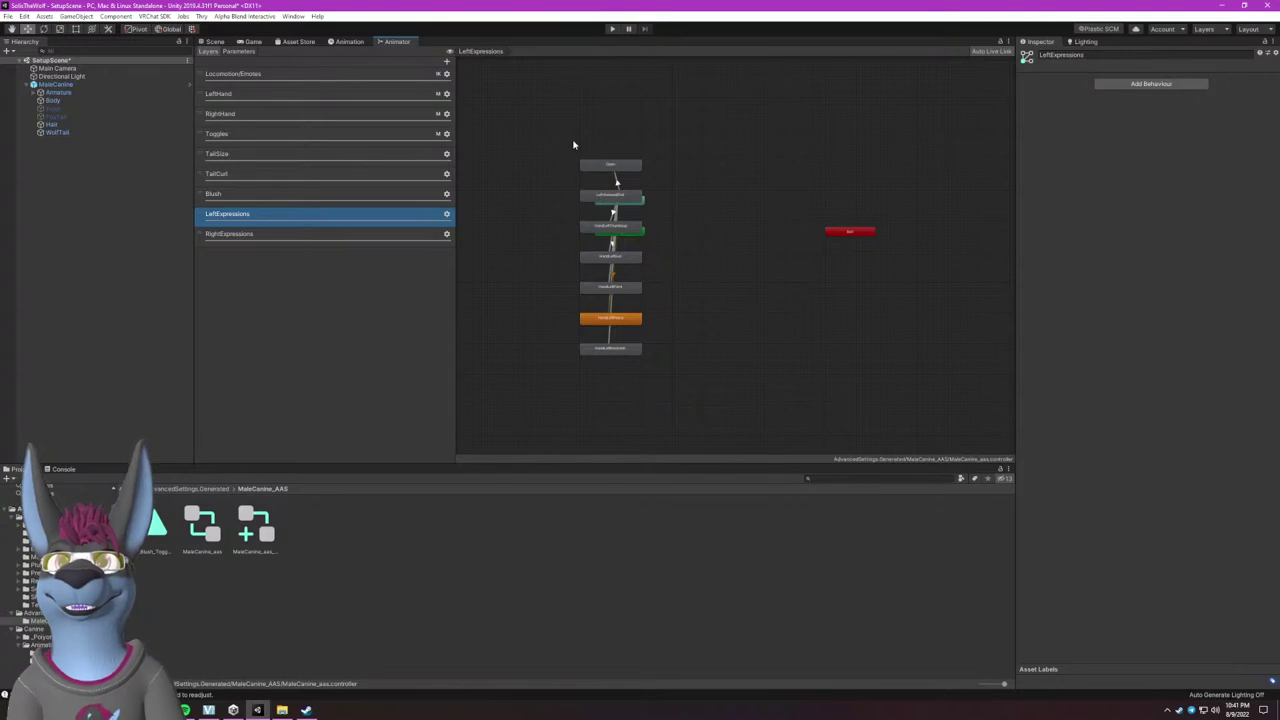
drag(573, 145, 711, 354)
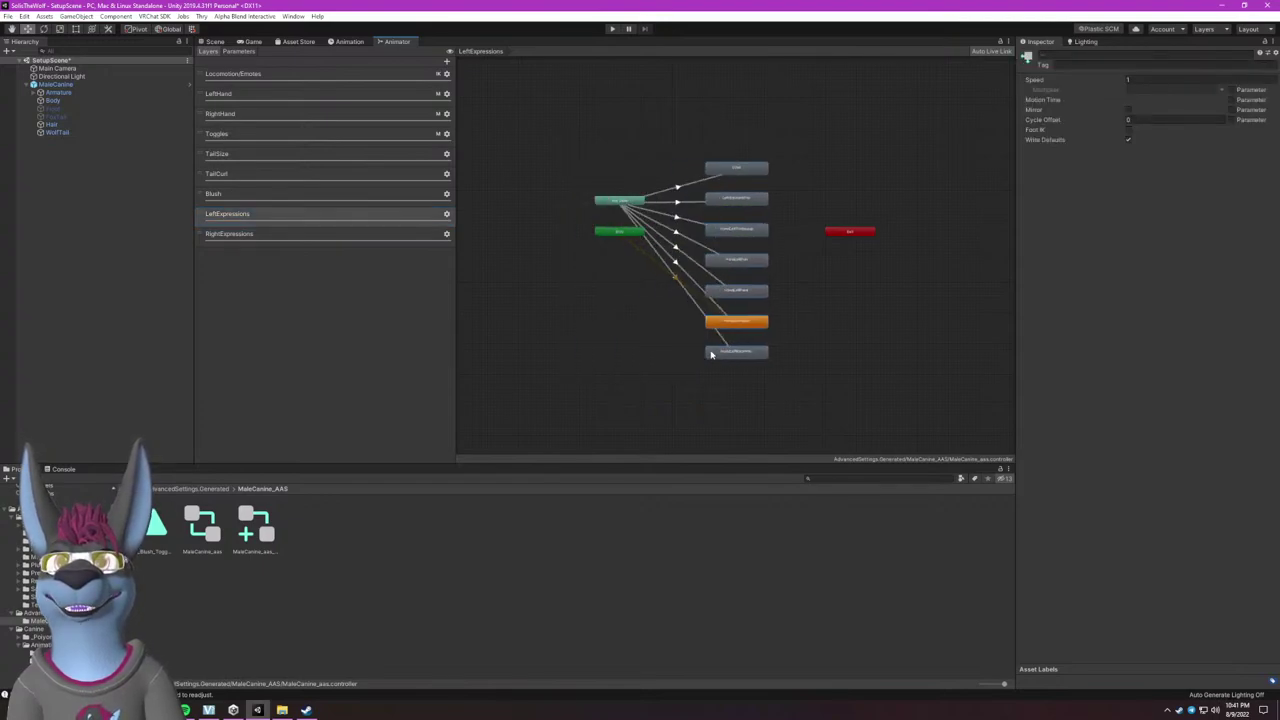
Make Open the default state of the LeftExpressions layer.
click(741, 169)
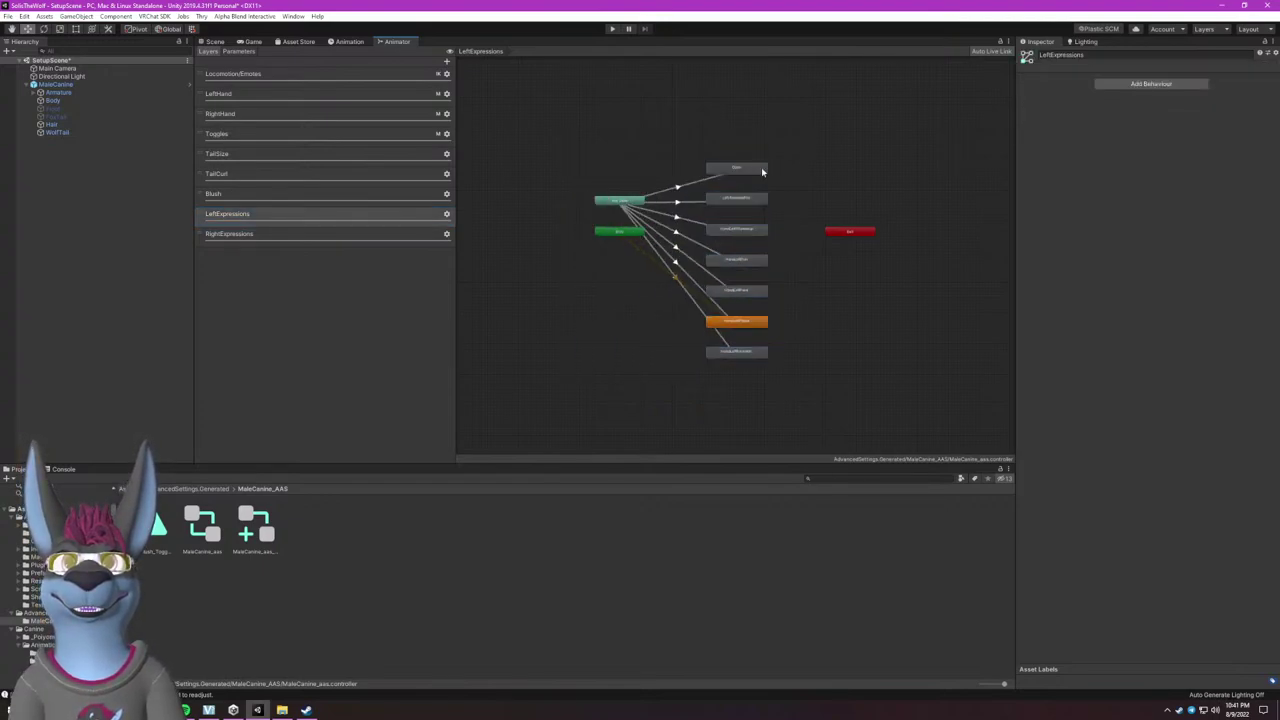
right_click(749, 173)
click(823, 190)
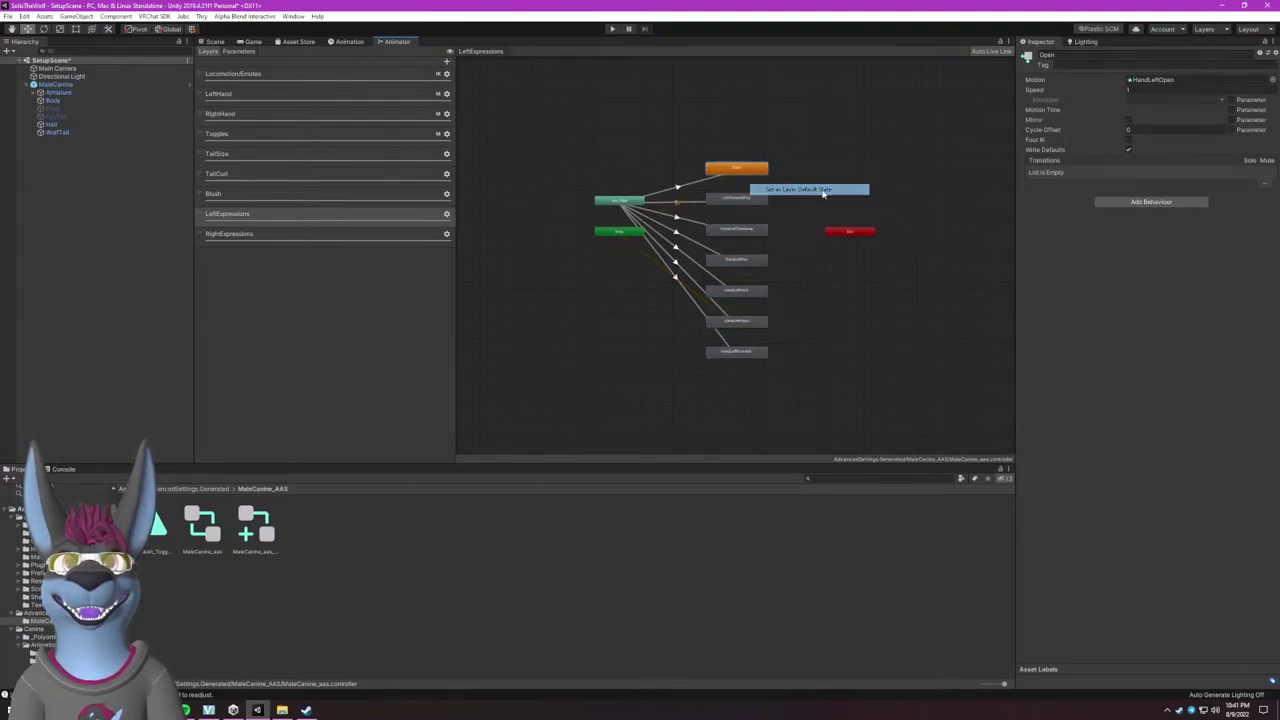
click(257, 114)
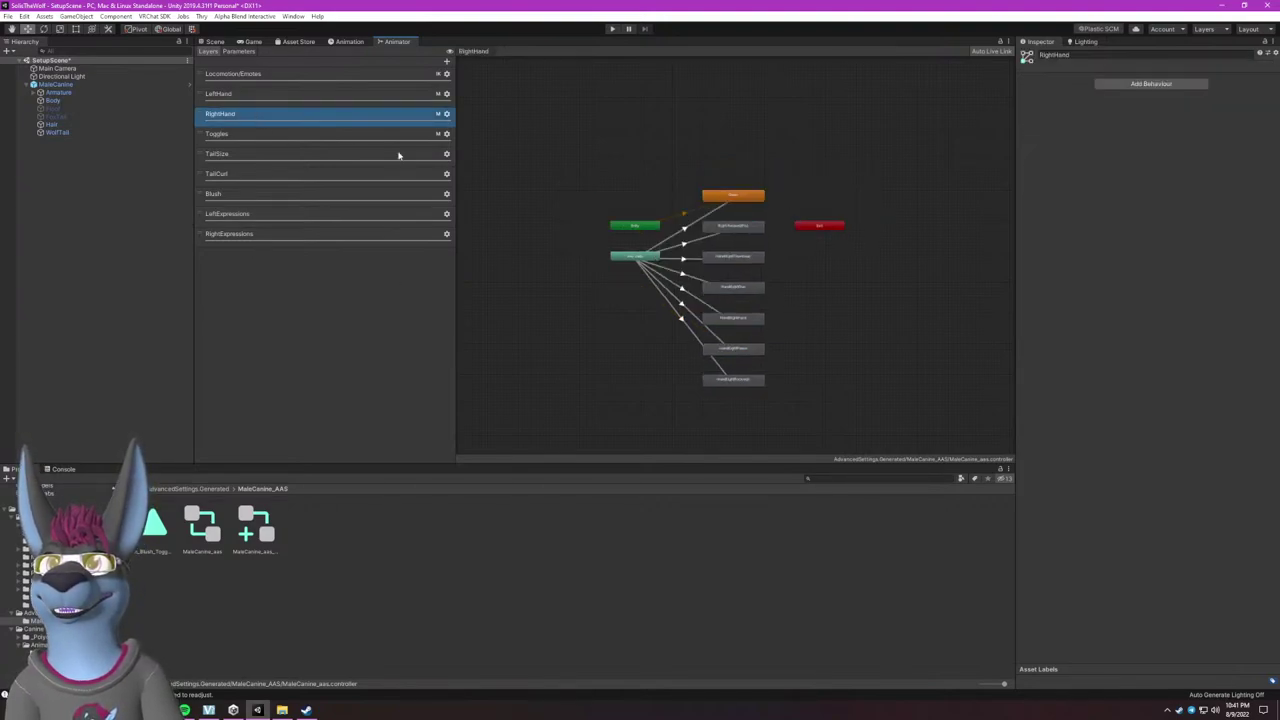
drag(714, 160, 745, 429)
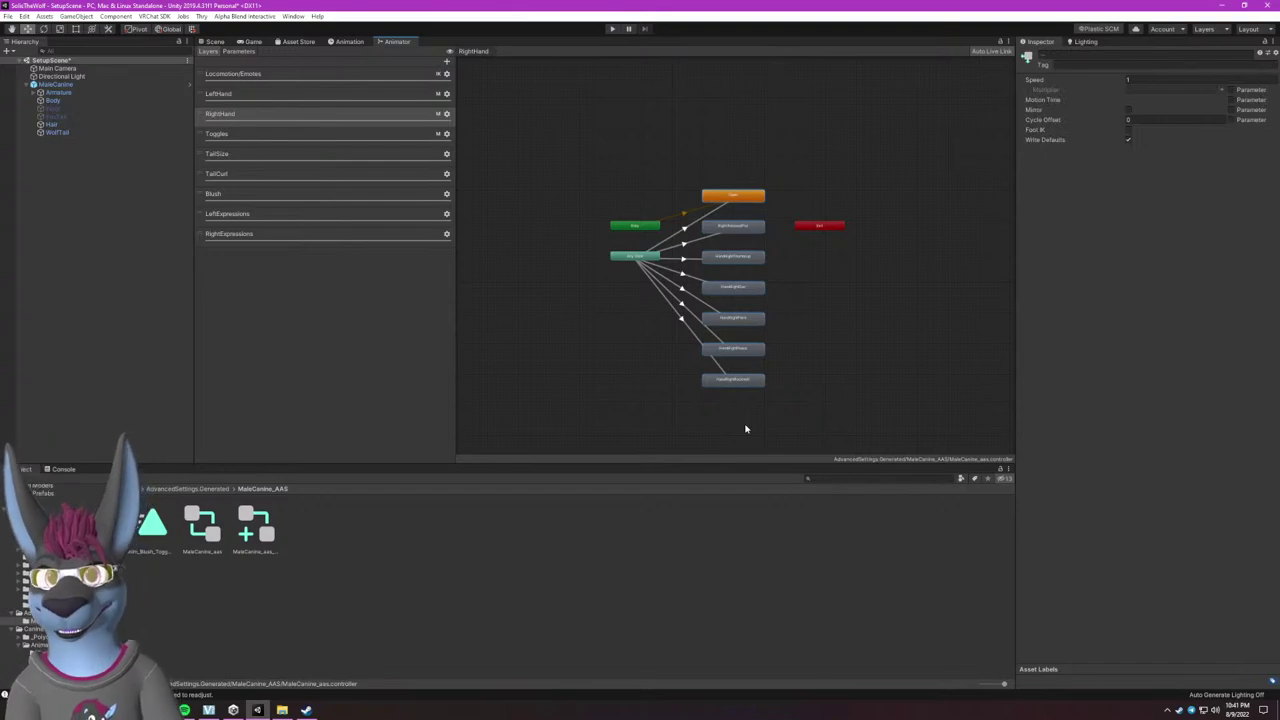
click(225, 235)
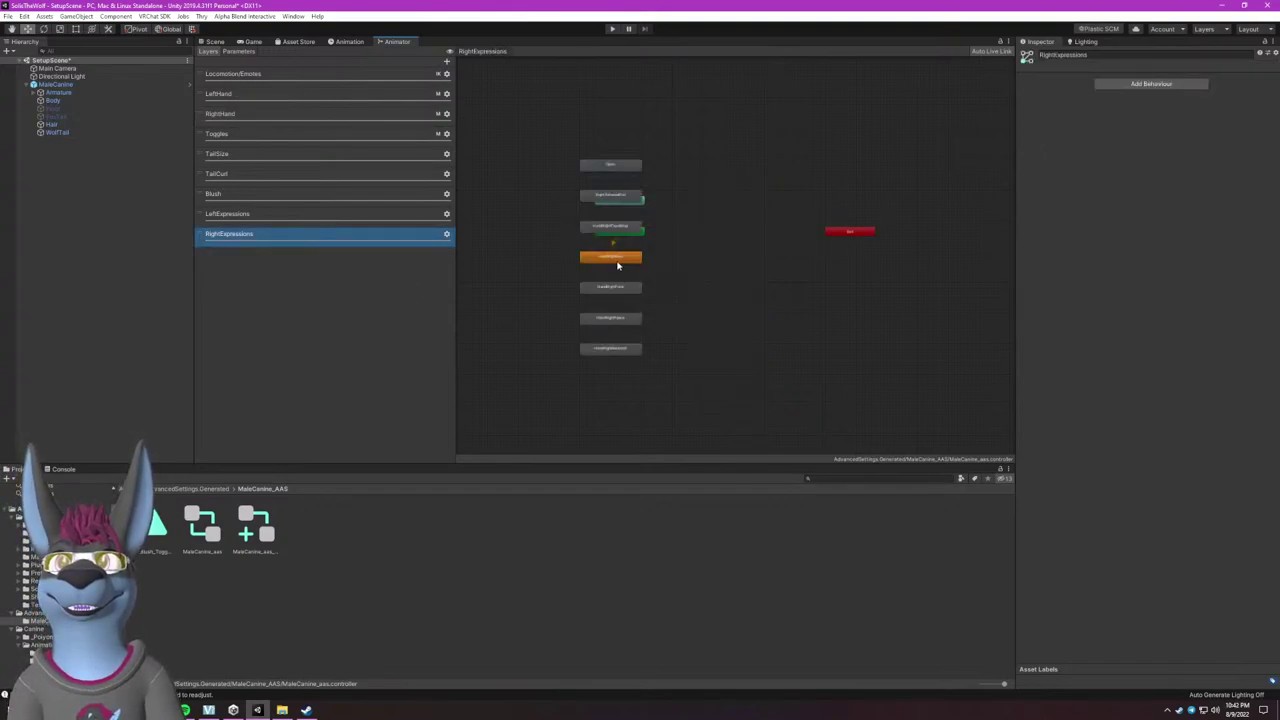
Copy all RightHand states with their transitions into the RightExpressions layer and move the states clear of Any State and Entry.
click(252, 116)
drag(553, 137, 770, 415)
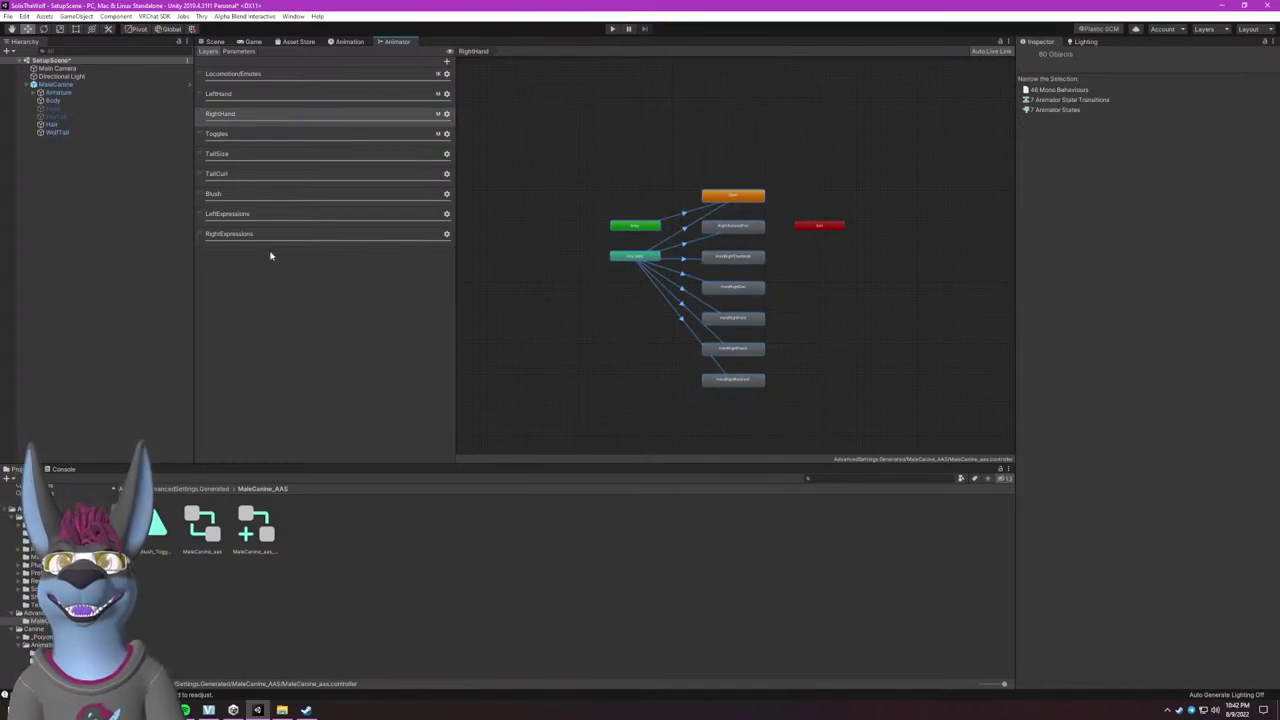
click(229, 234)
drag(554, 130, 589, 361)
drag(604, 164, 717, 157)
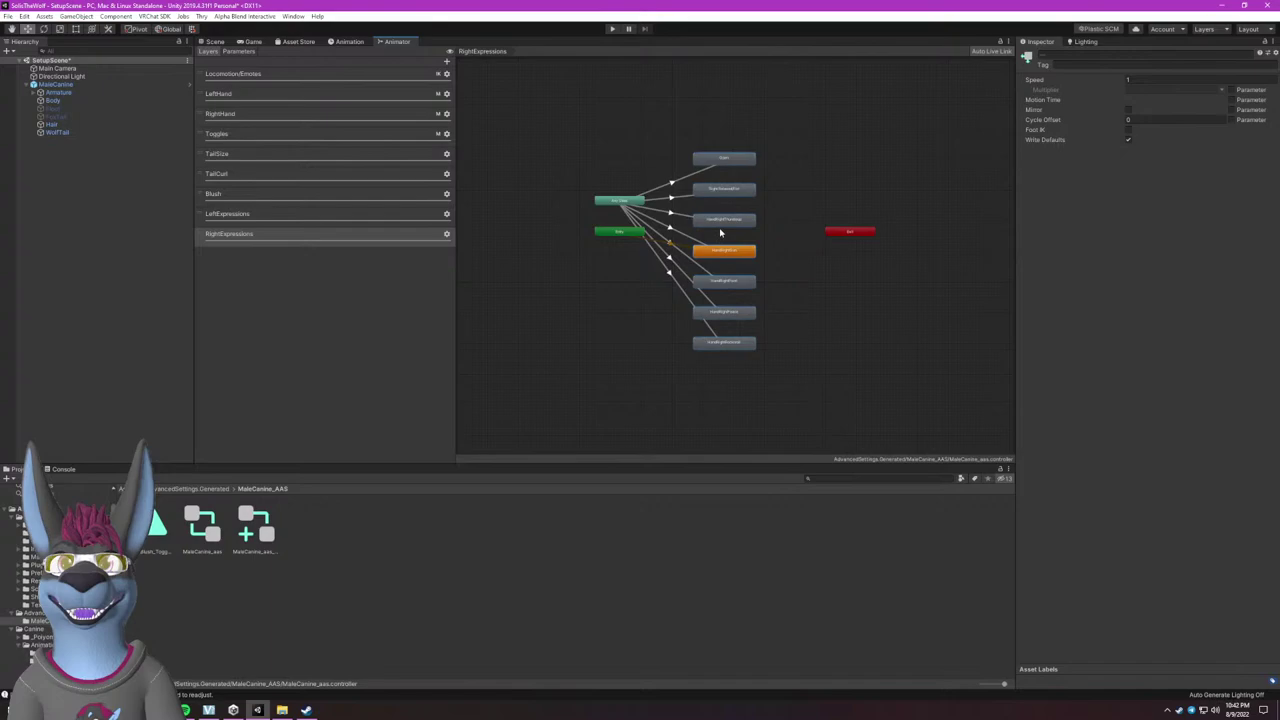
Make Open the default state of the RightExpressions layer.
right_click(717, 157)
click(697, 158)
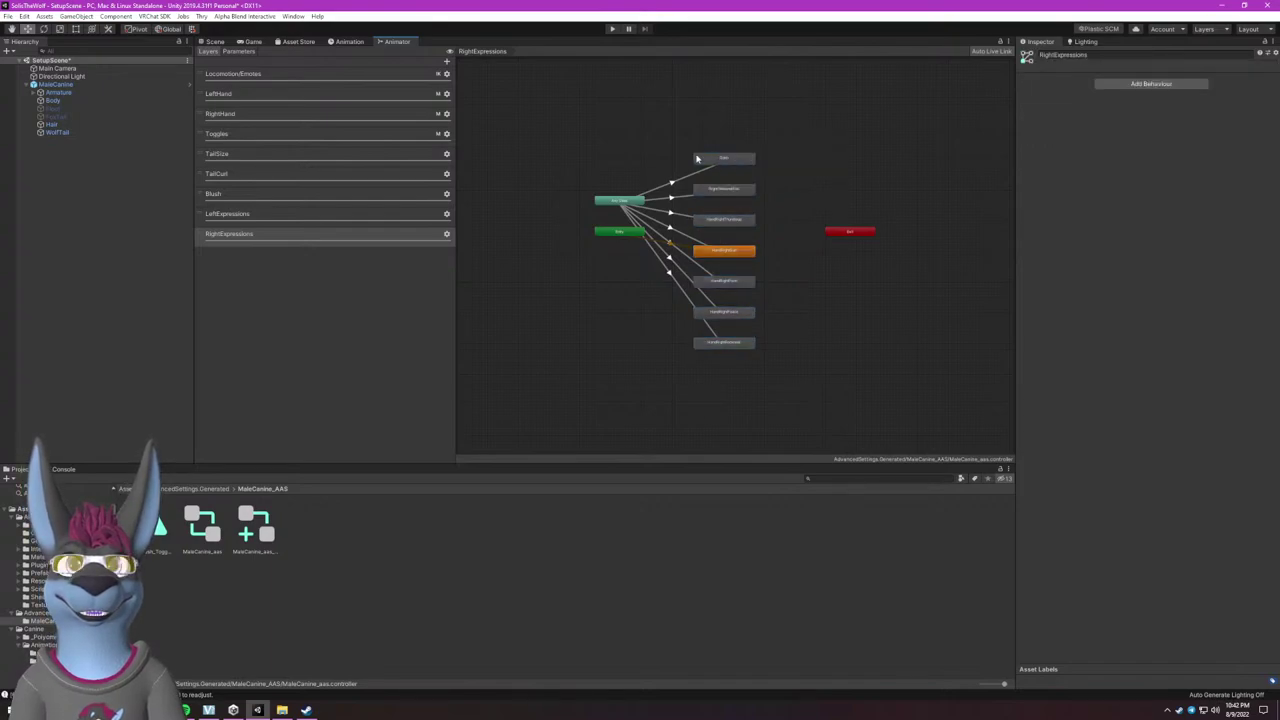
right_click(737, 160)
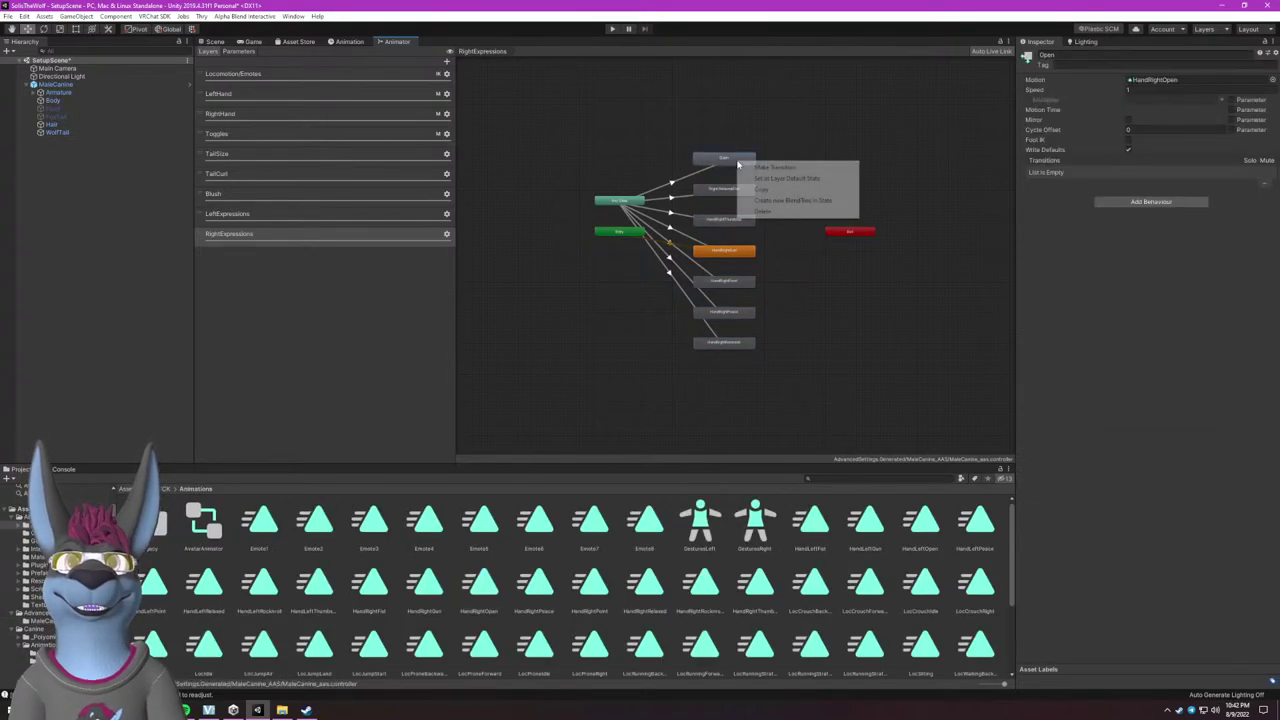
click(789, 179)
click(791, 190)
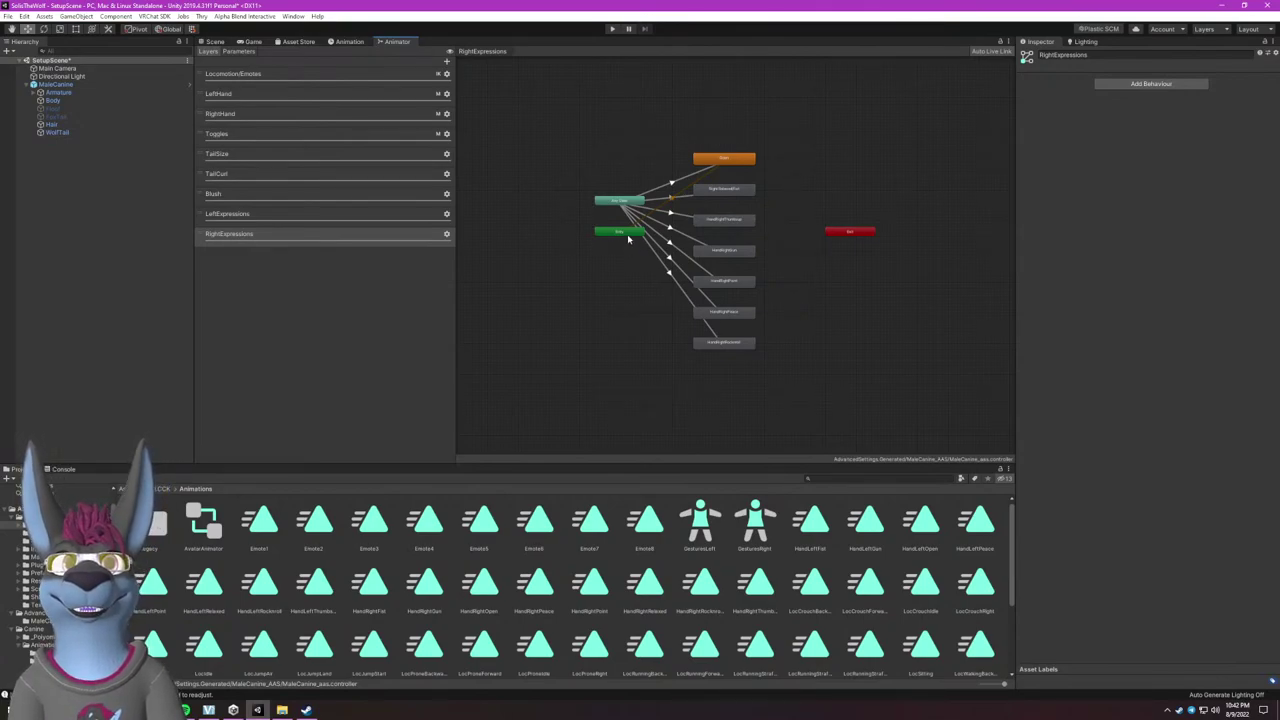
Rearrange the LeftExpressions and RightExpressions graphs so Entry sits above Any State, matching the layout of the original hand layers.
click(288, 214)
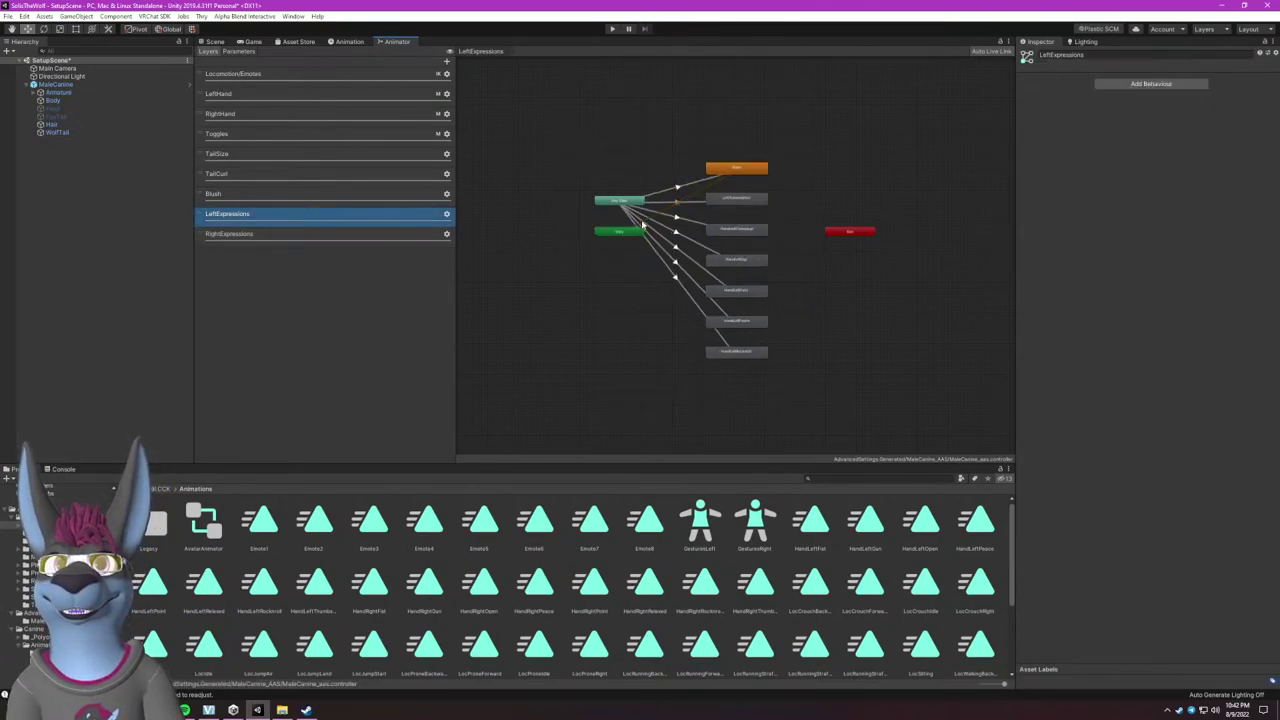
drag(643, 225, 647, 145)
click(300, 94)
click(285, 114)
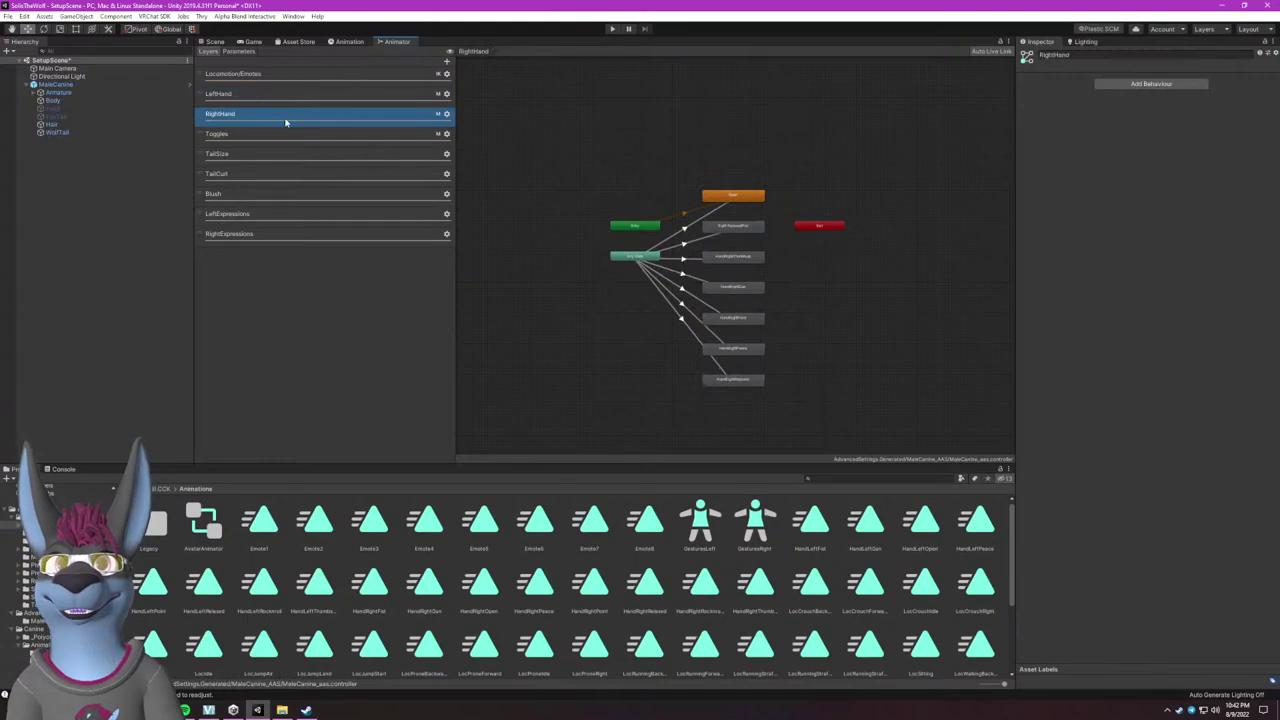
click(281, 234)
drag(549, 127, 645, 250)
drag(617, 206, 591, 215)
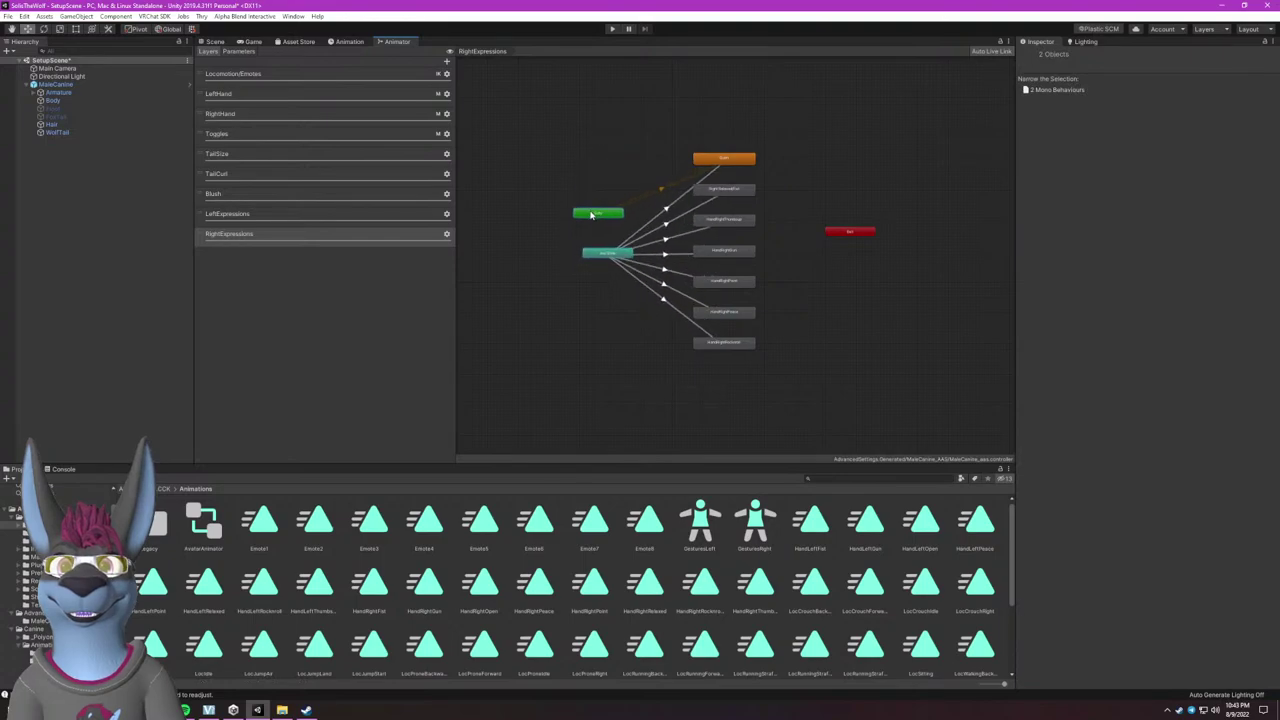
Set the motion of the RightExpressions layer's Open state to None.
click(753, 162)
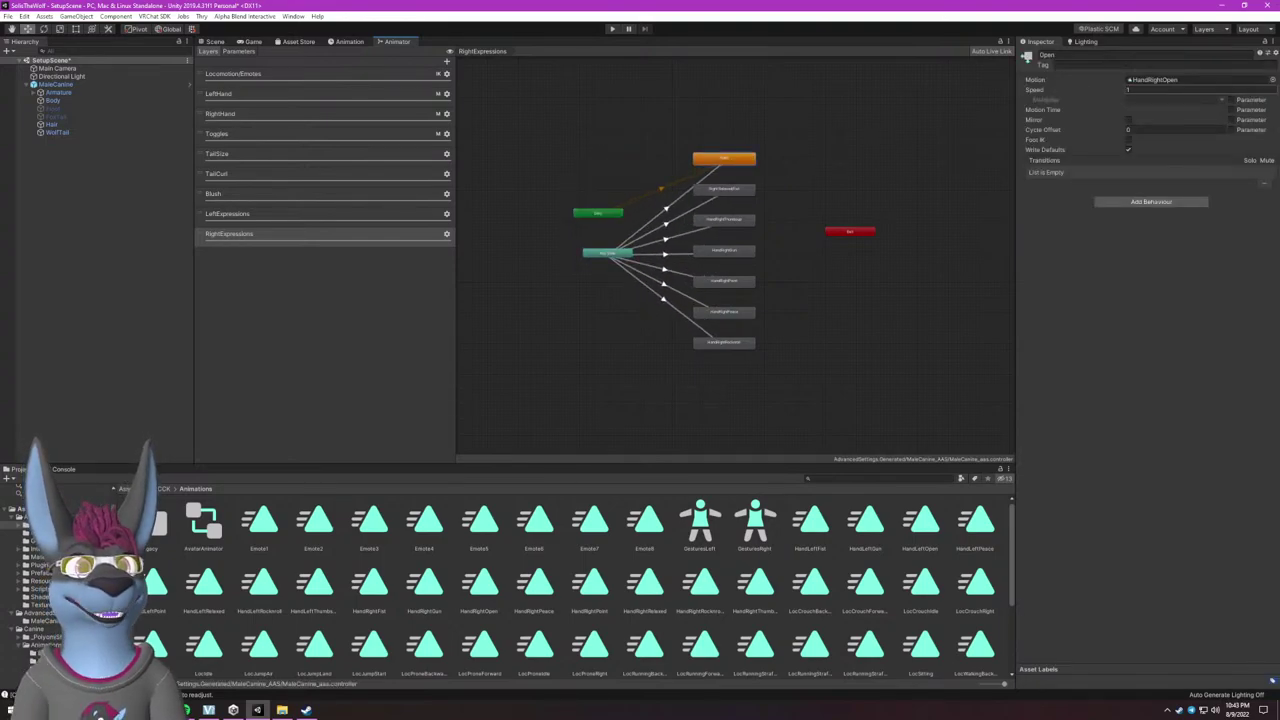
click(1272, 79)
double_click(833, 41)
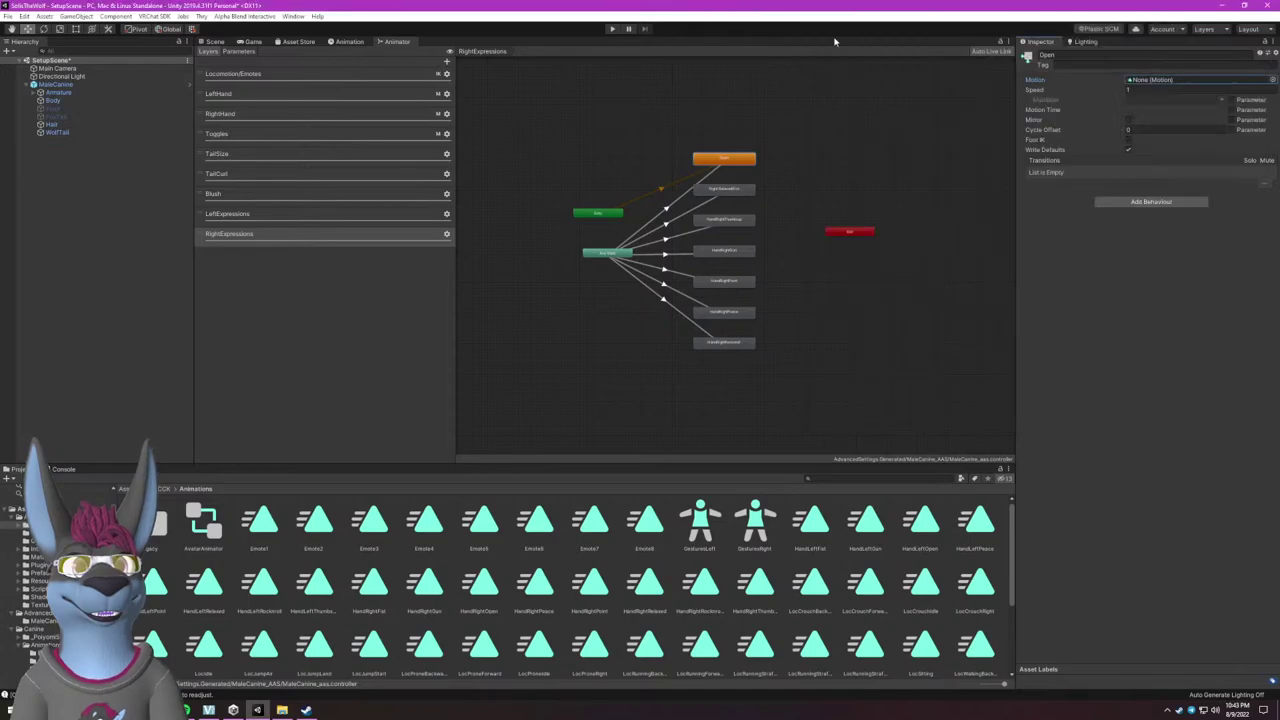
In the Right Relaxed/Fist state's blend tree, replace the HandRightFist motion at threshold 1 with FaceAngry.
click(724, 189)
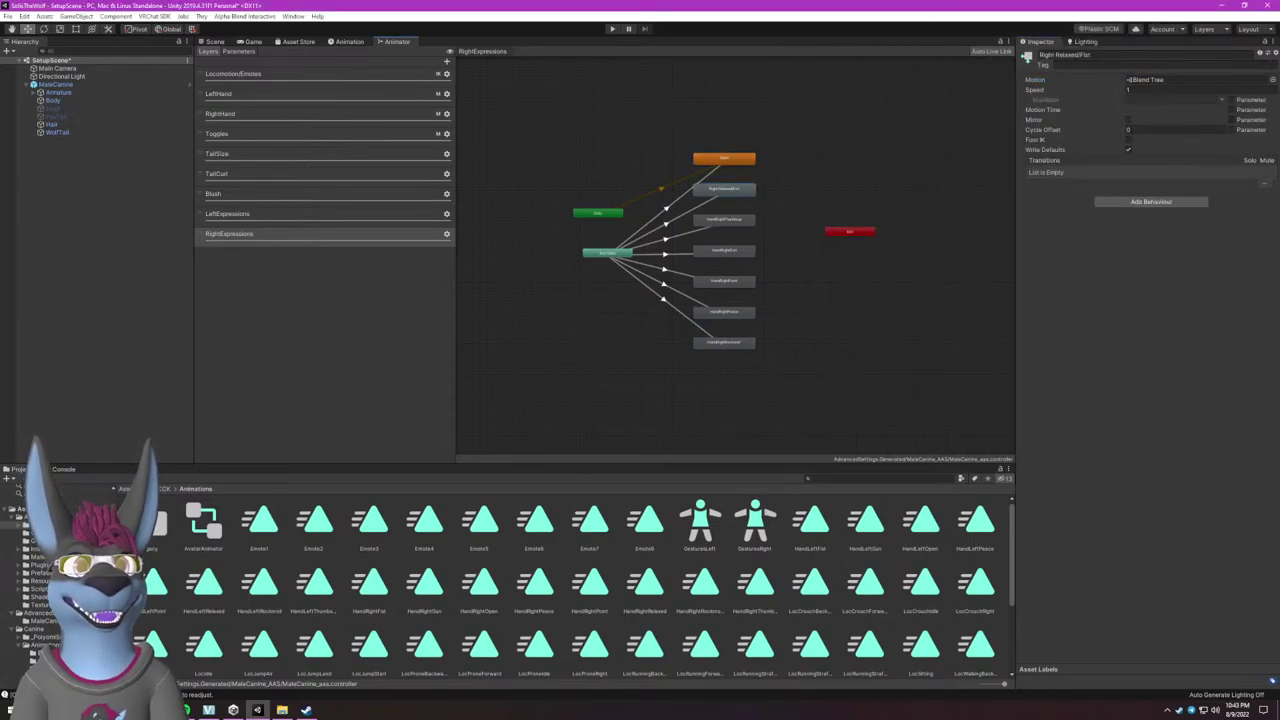
double_click(1150, 79)
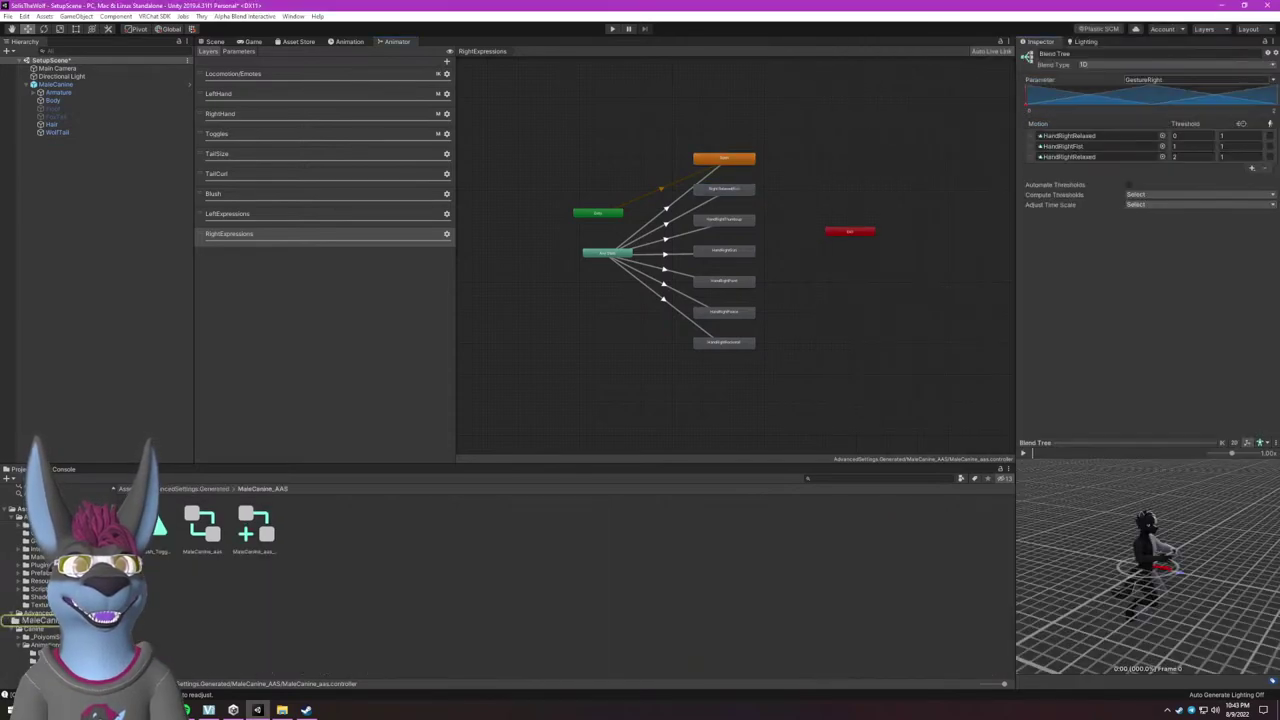
click(1162, 150)
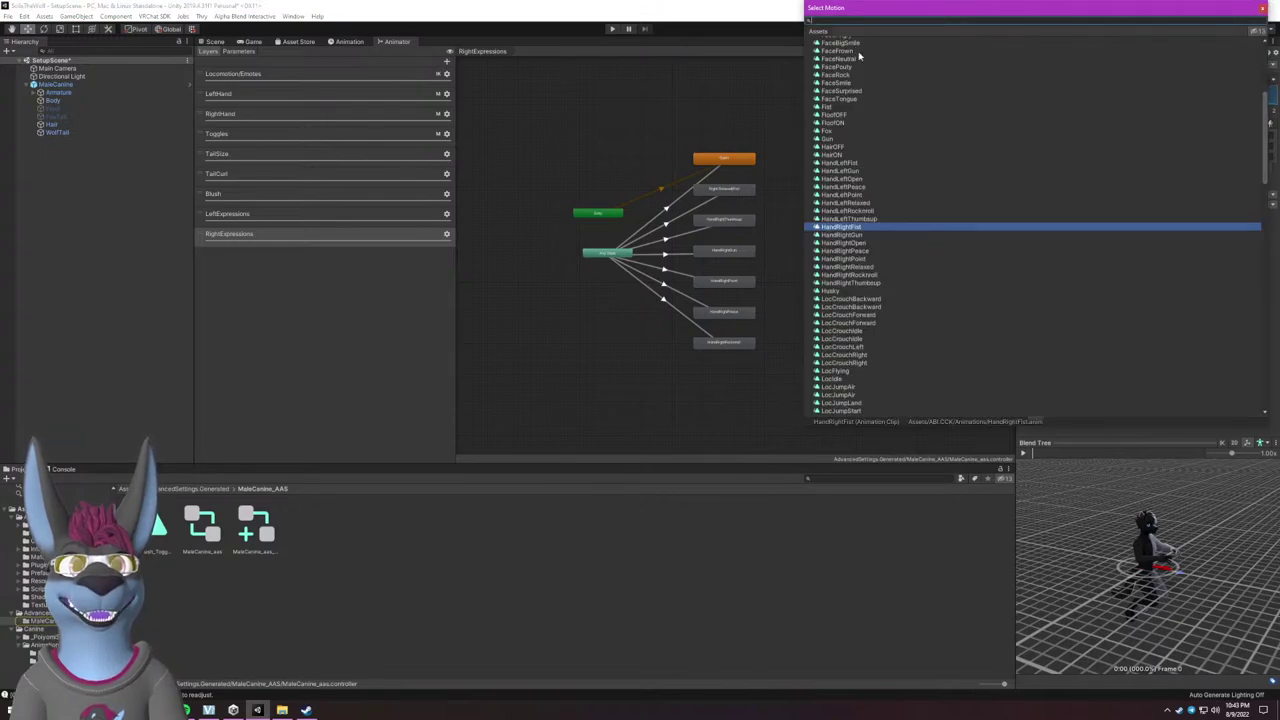
scroll(865, 70, up, 2)
double_click(847, 95)
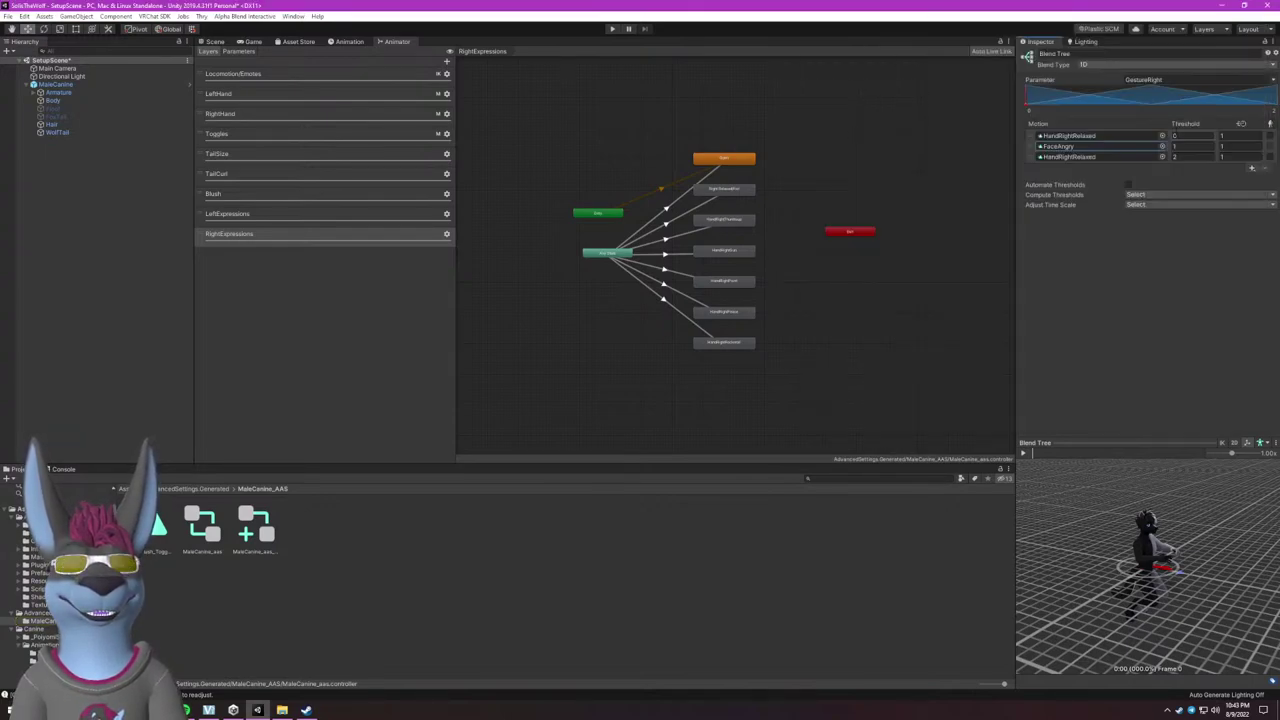
Set the blend tree's motion at threshold 0 to FaceNeutral.
click(1162, 137)
scroll(879, 208, up, 4)
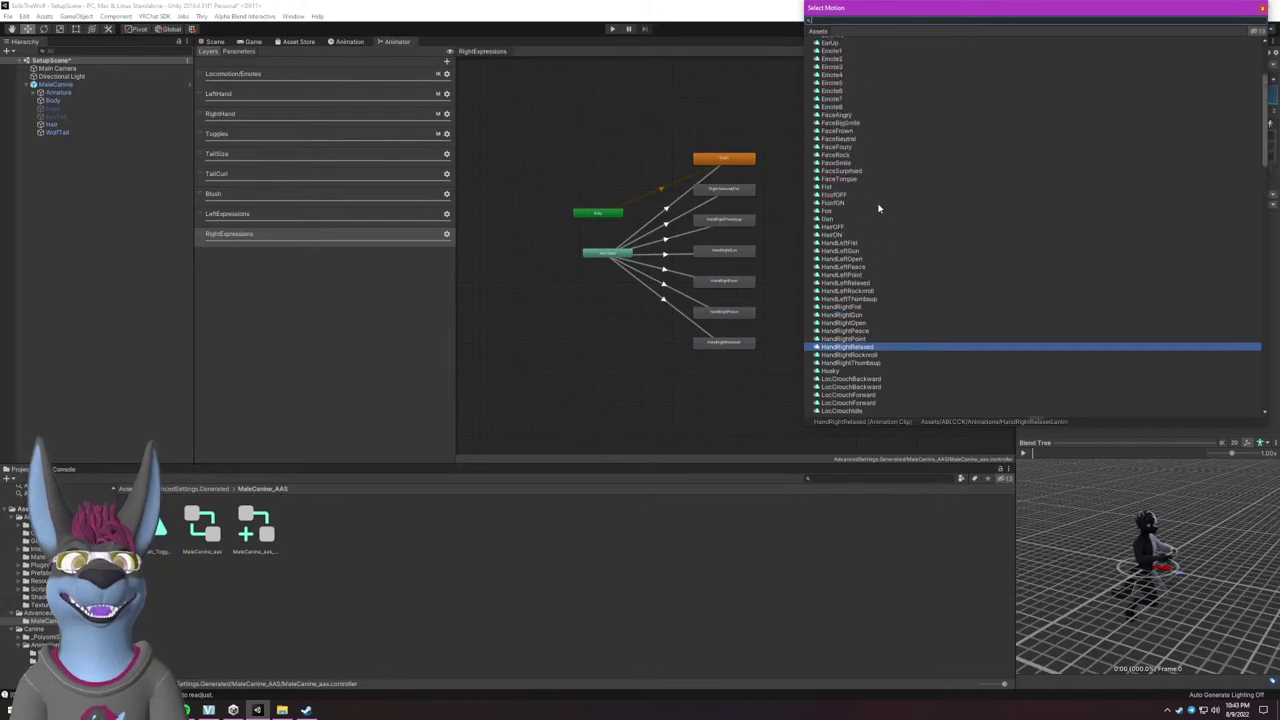
double_click(866, 139)
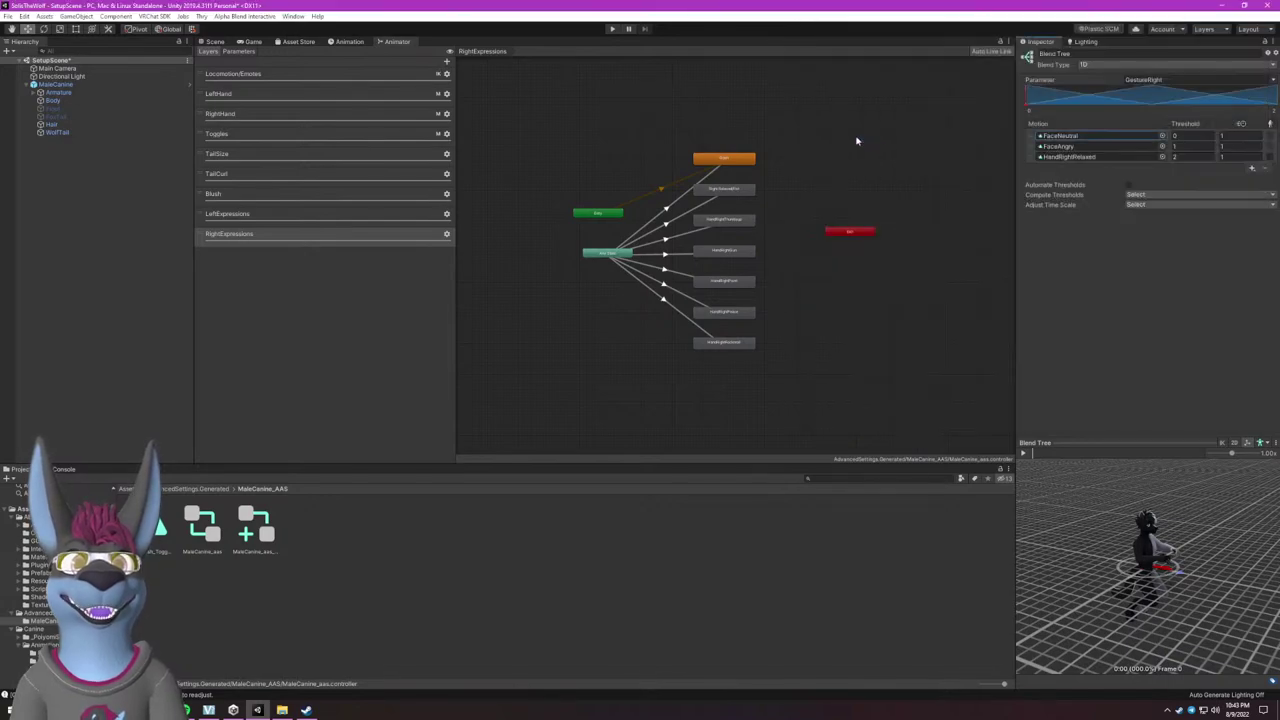
Set the Right Relaxed/Fist blend tree's motion at threshold 2 to FaceNeutral and recheck its three motions.
click(1164, 163)
scroll(895, 156, up, 3)
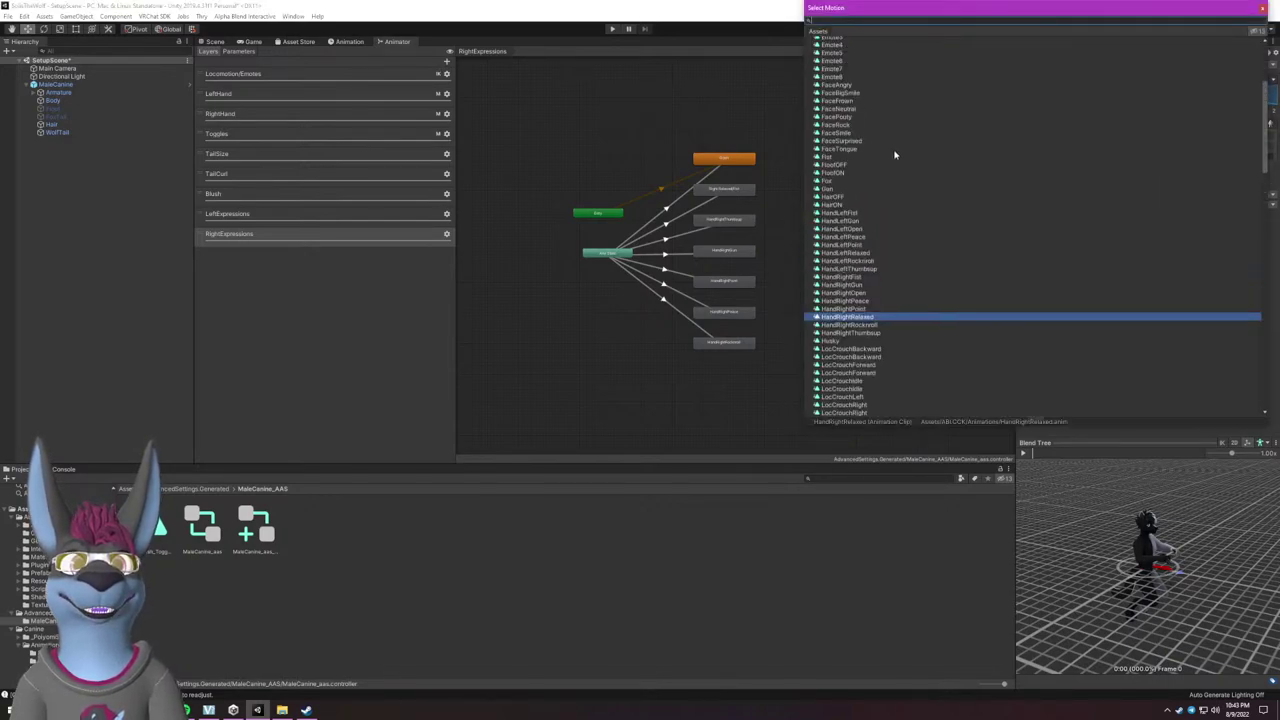
double_click(852, 110)
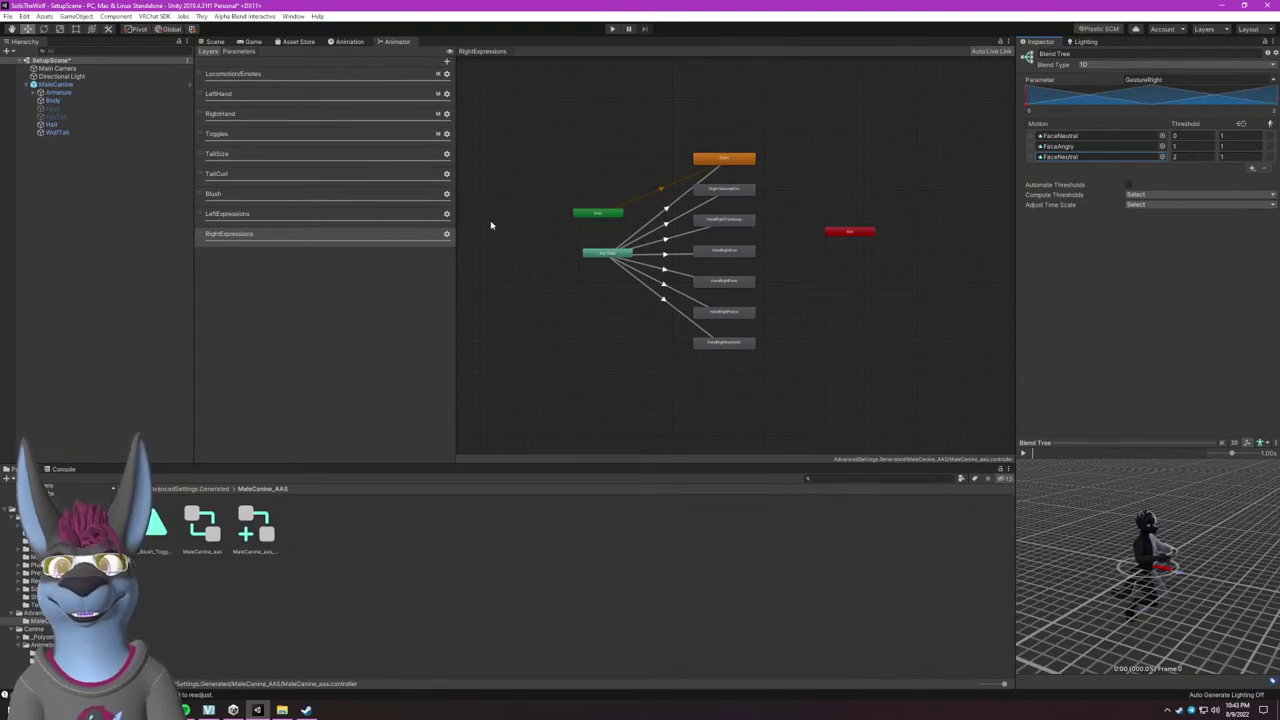
click(740, 189)
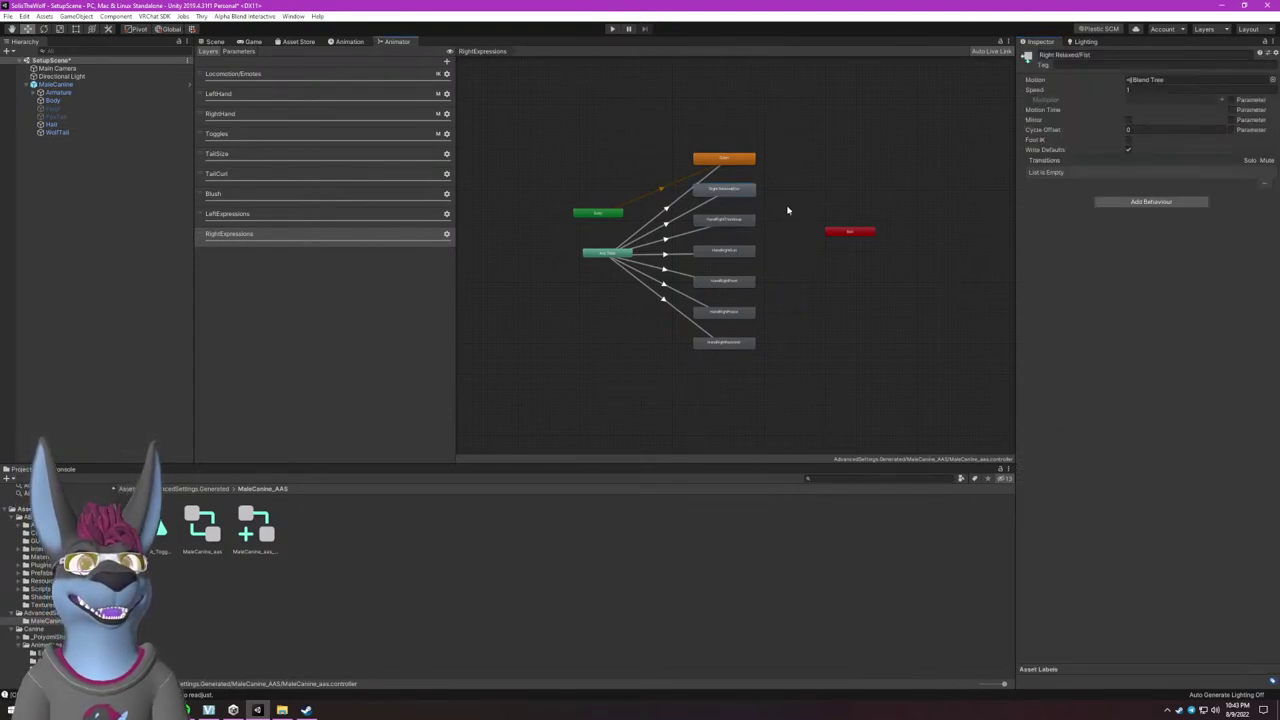
double_click(1150, 79)
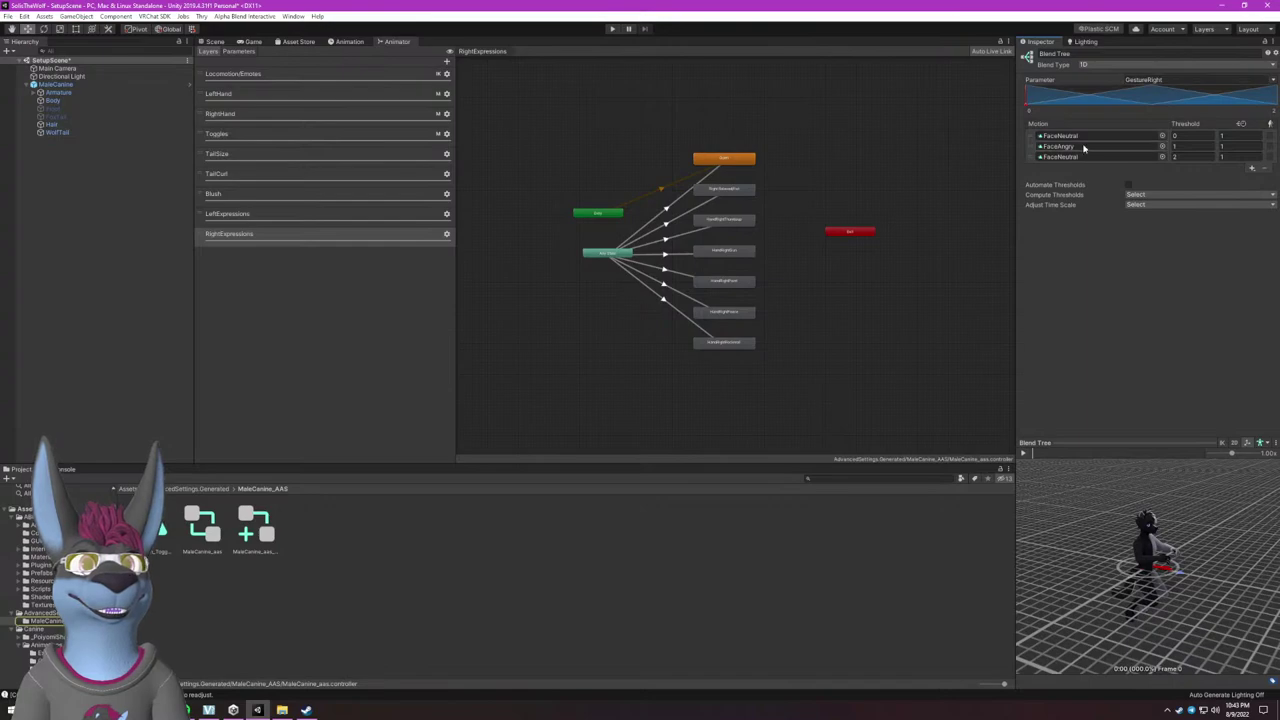
click(734, 192)
click(734, 219)
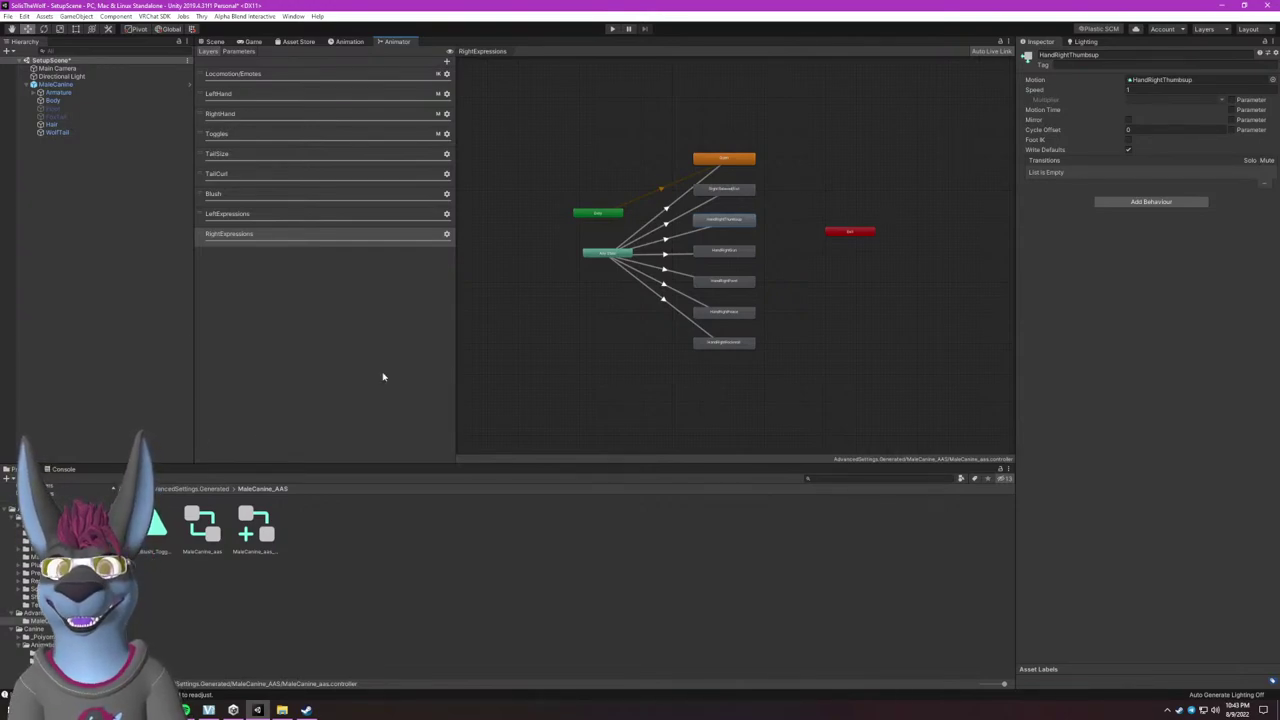
Switch to the LeftExpressions layer and preview the FaceTongue clip from the Canine/Animations/Expressions folder on the avatar.
click(313, 215)
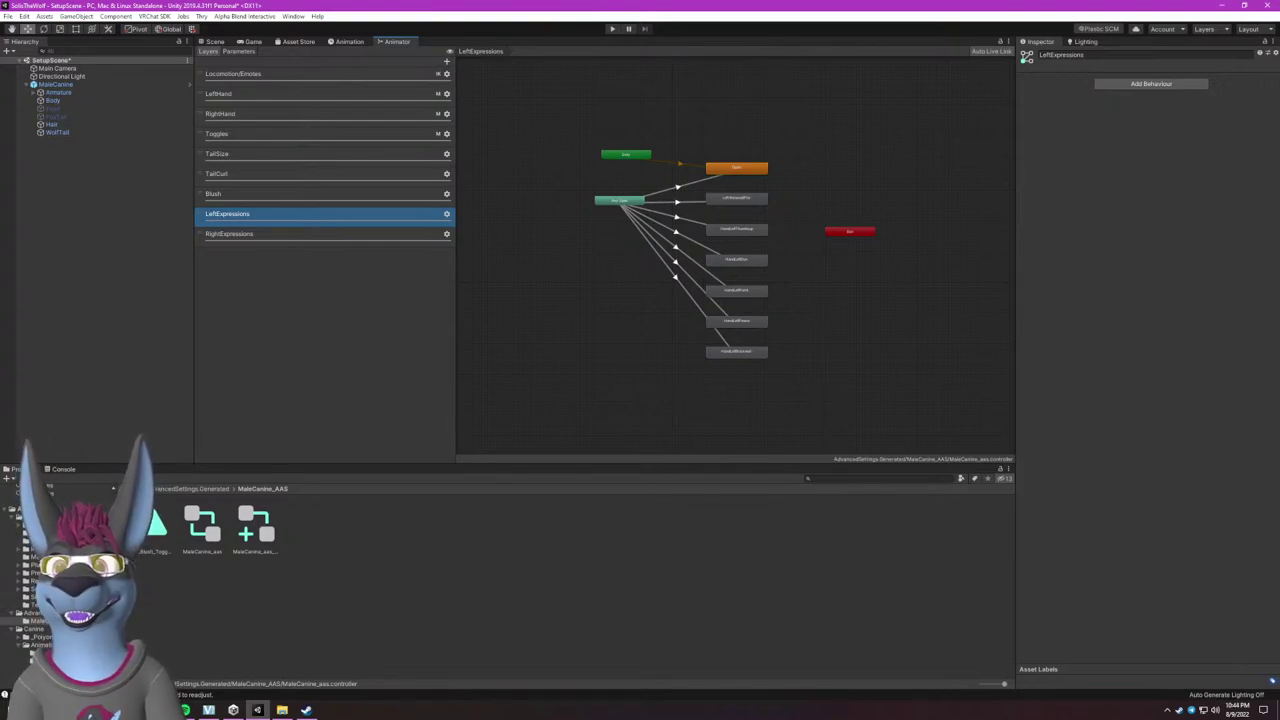
click(115, 488)
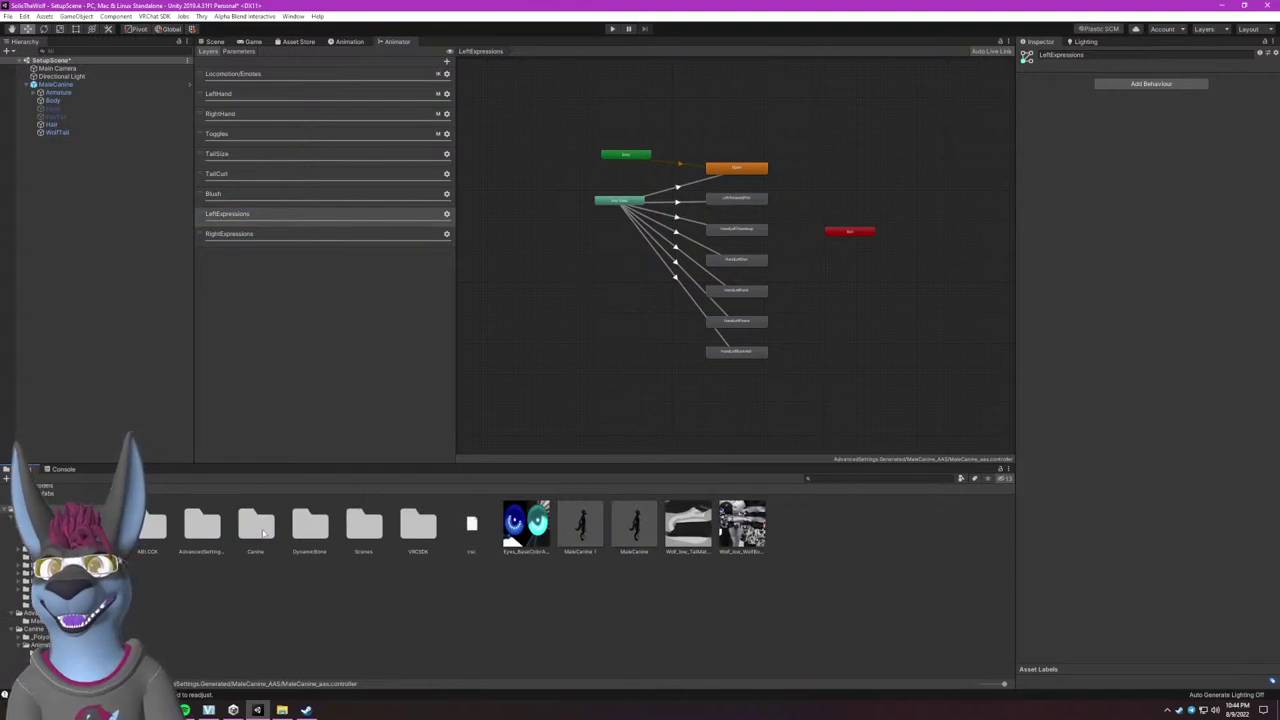
double_click(263, 533)
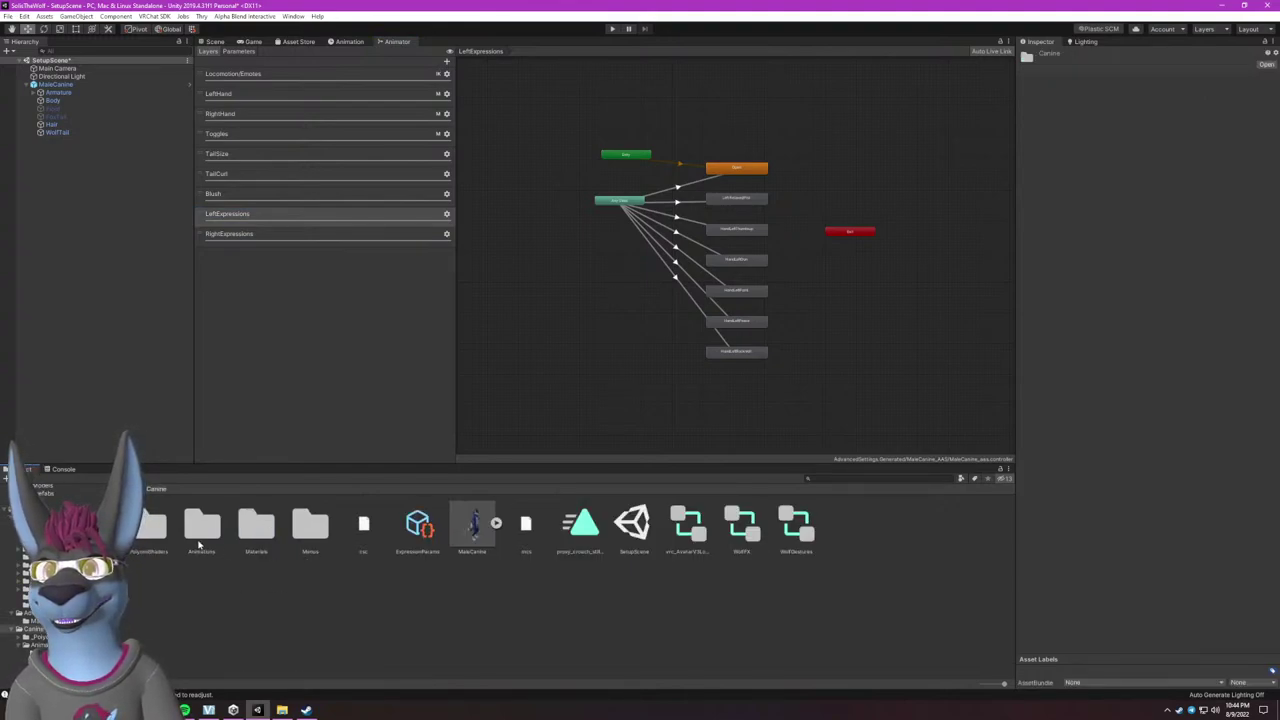
double_click(203, 533)
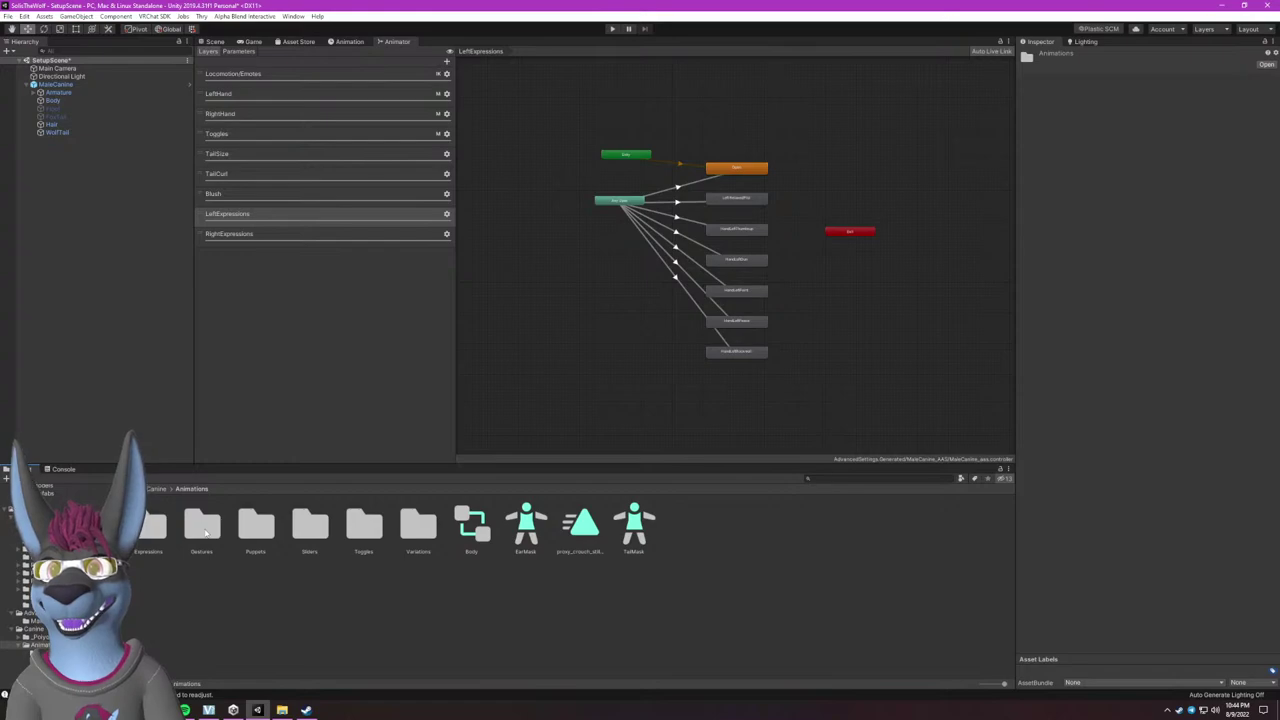
double_click(149, 530)
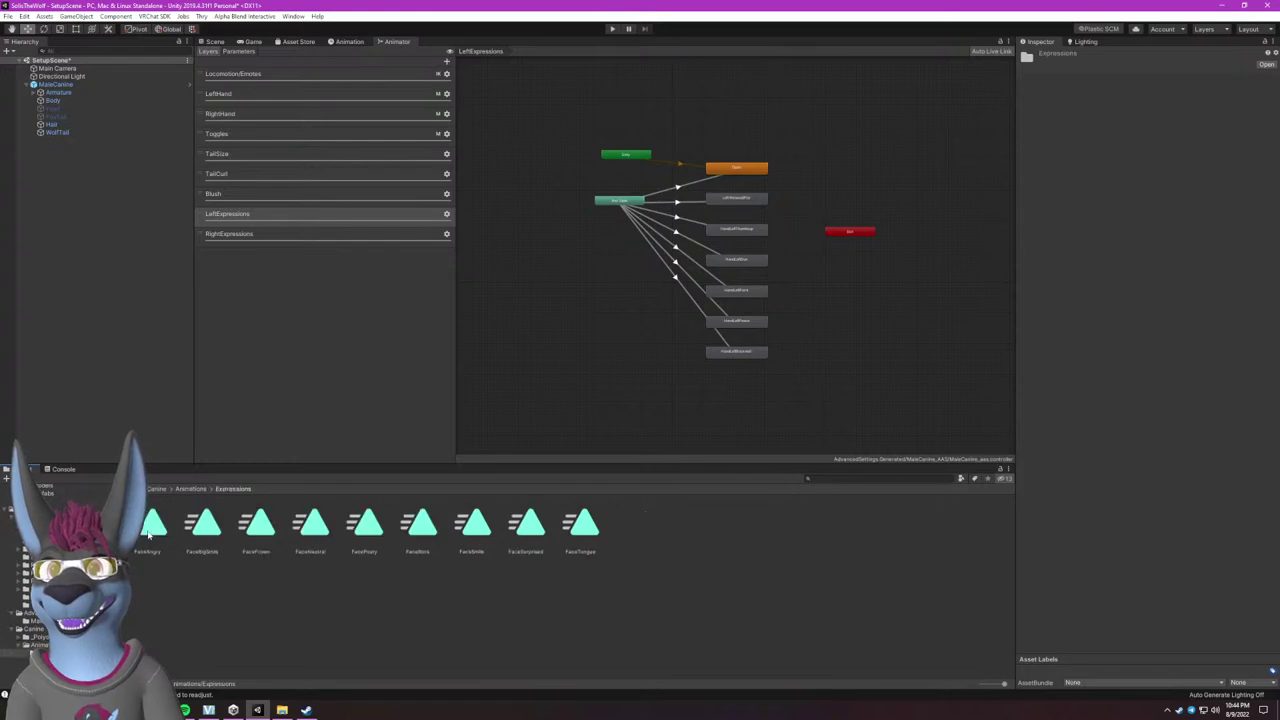
click(585, 530)
scroll(1174, 520, up, 5)
mouse_move(1174, 520)
mouse_down()
mouse_move(1110, 510)
mouse_move(1200, 485)
mouse_move(1160, 482)
mouse_move(1168, 496)
mouse_up()
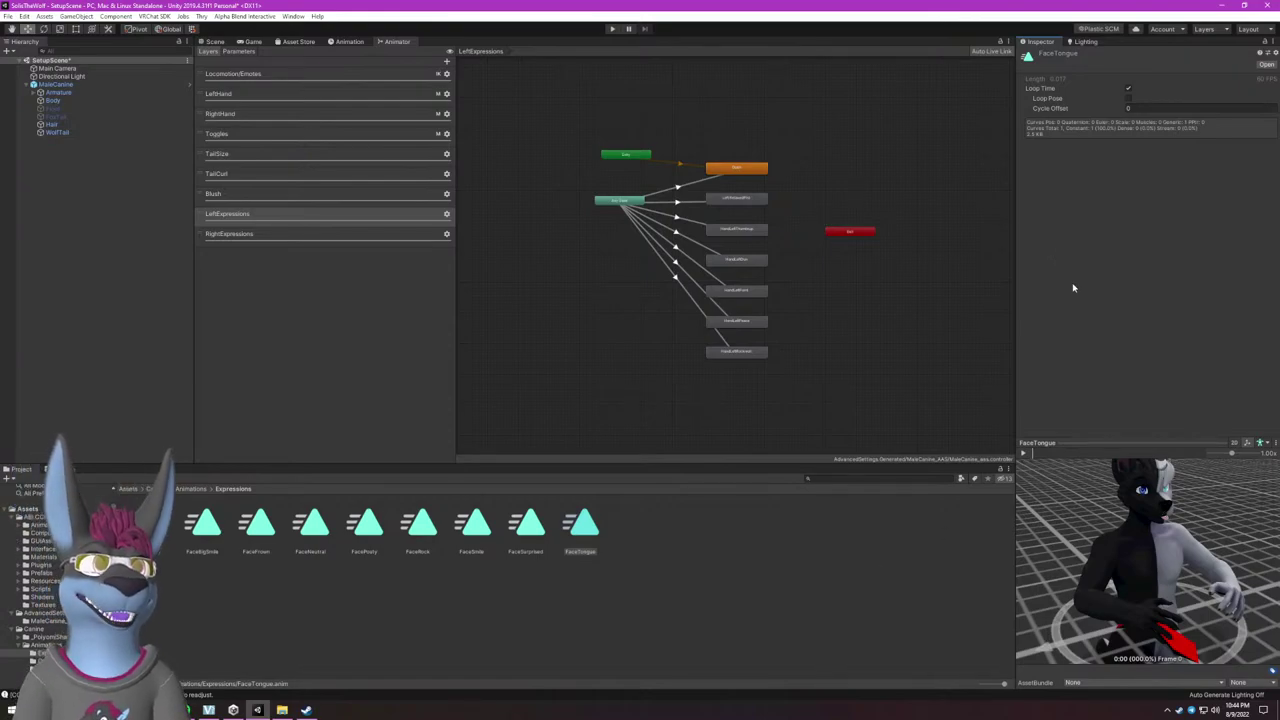
In the Left Relaxed/Fist state's blend tree, set the motions at thresholds 0 and 2 to FaceNeutral.
click(760, 203)
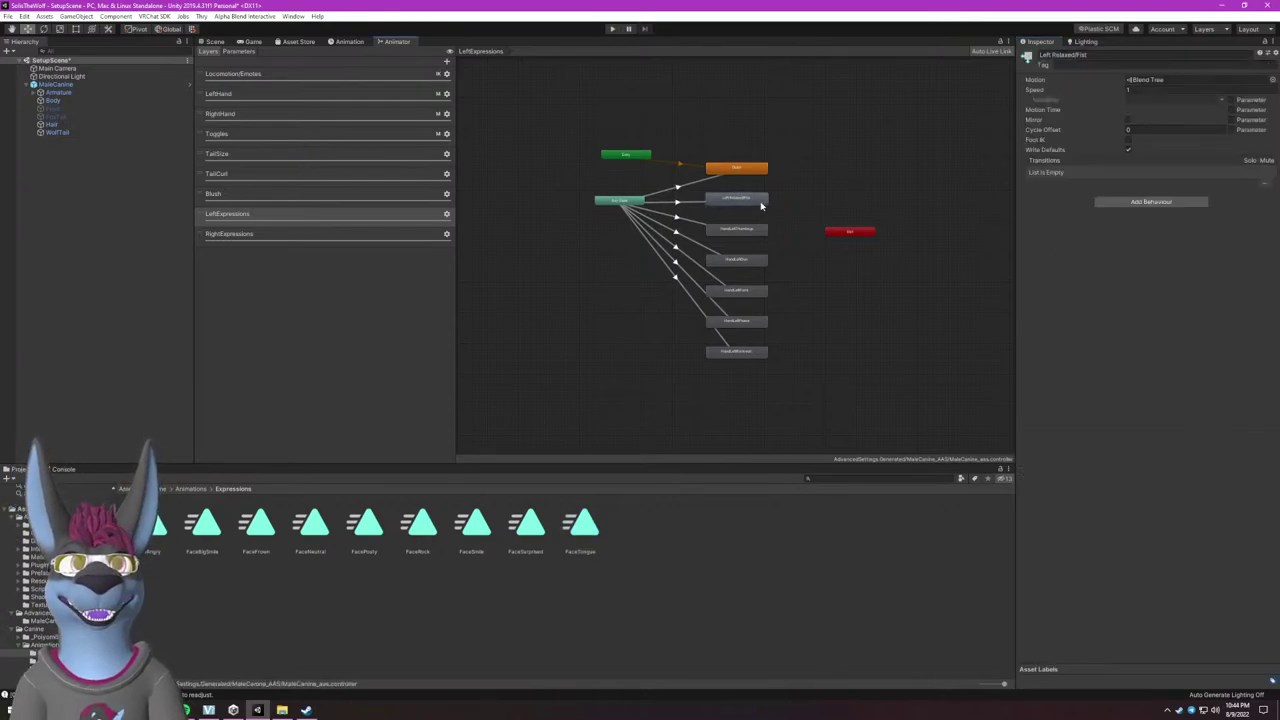
click(1272, 80)
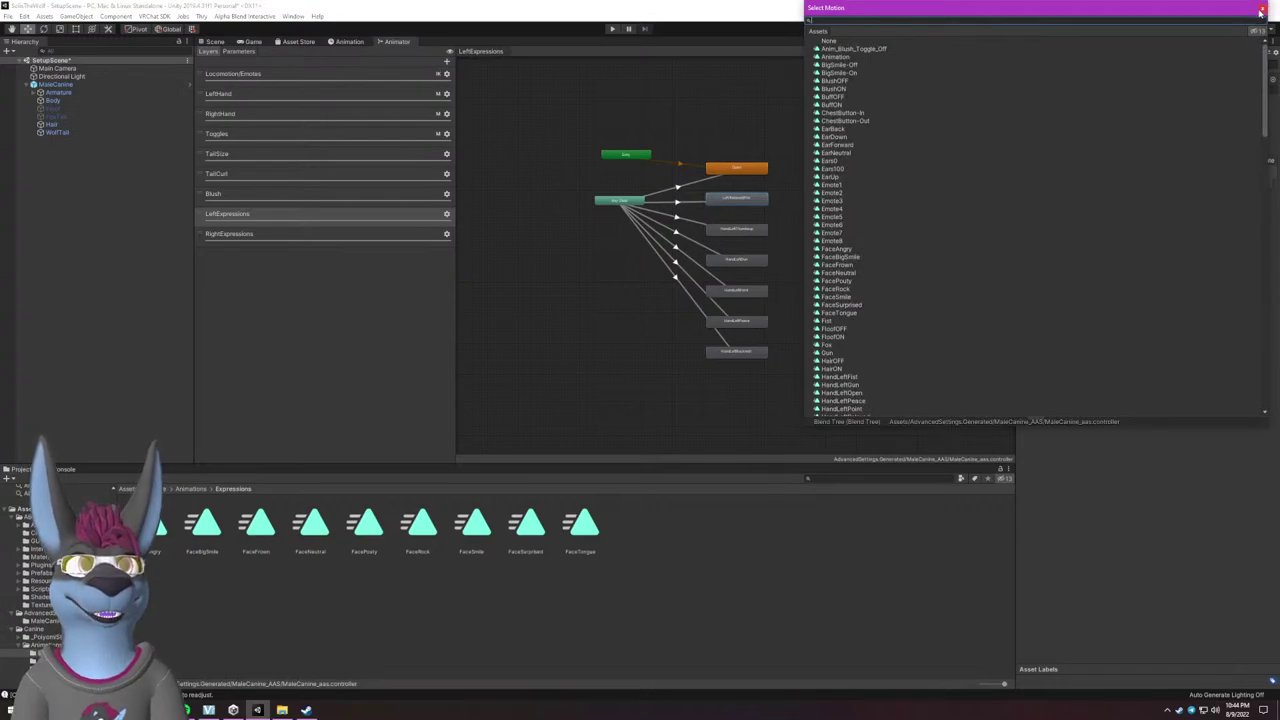
double_click(1127, 139)
click(1162, 135)
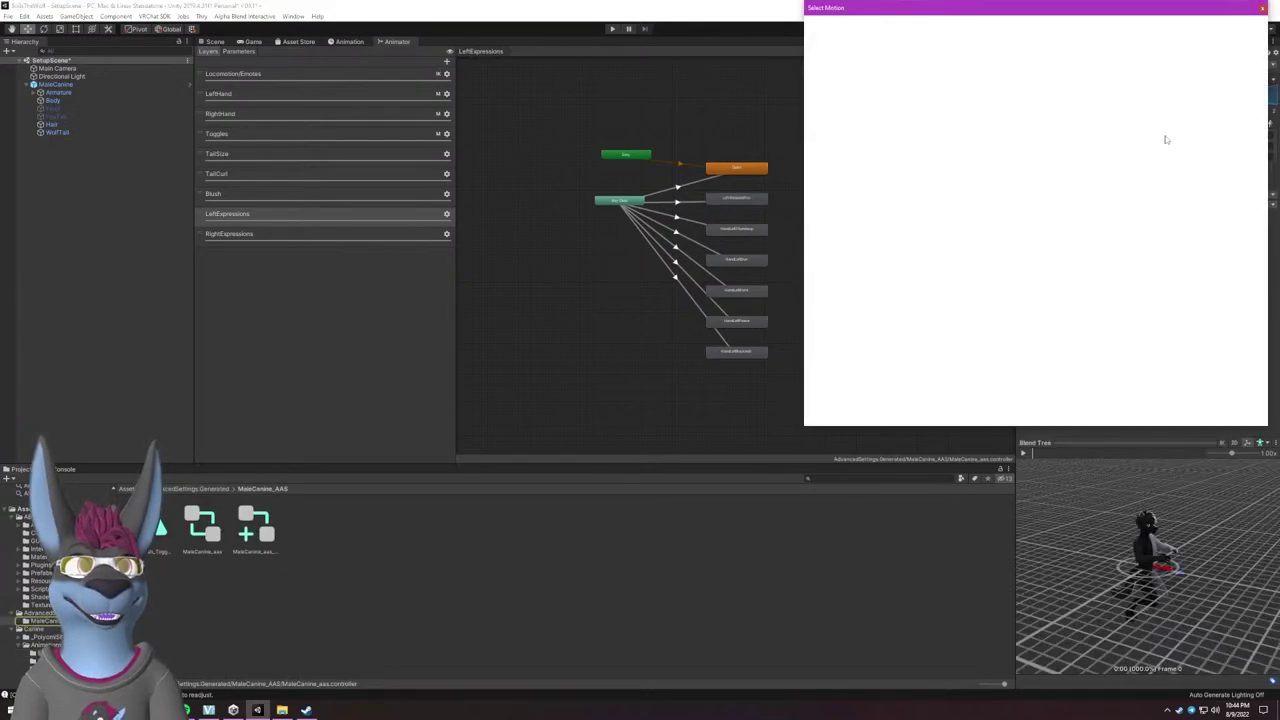
scroll(859, 146, up, 3)
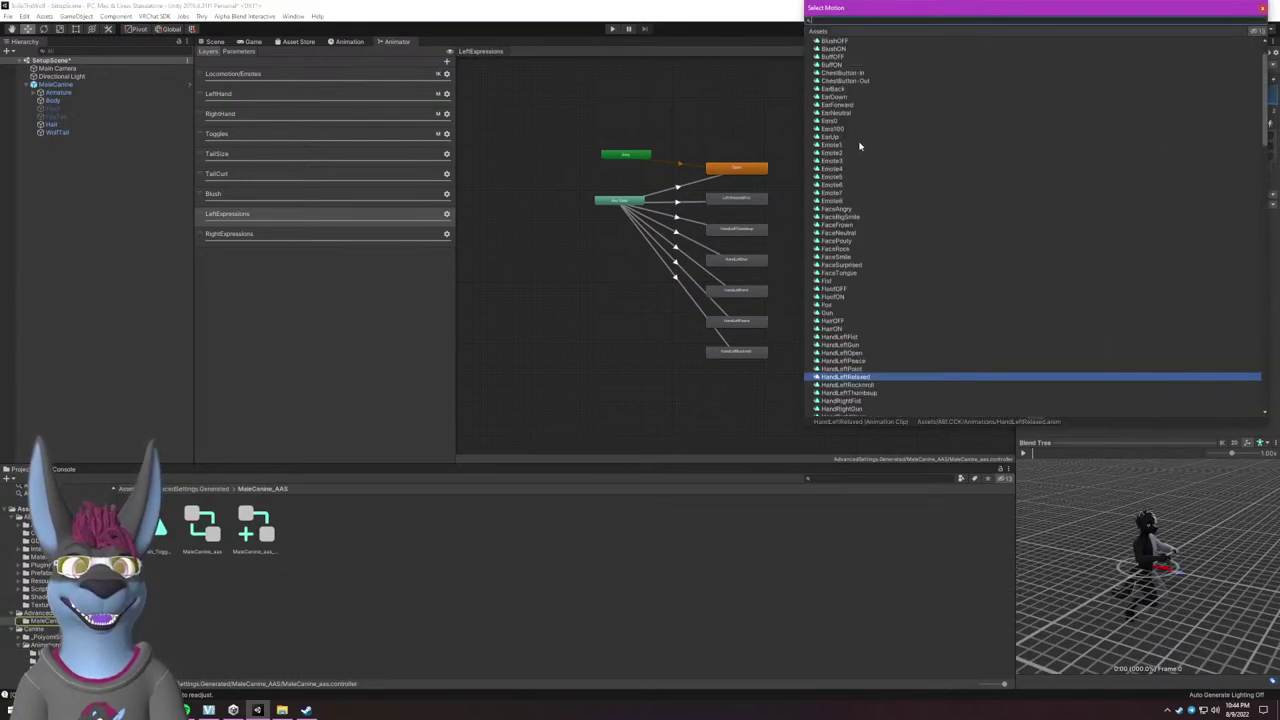
double_click(855, 234)
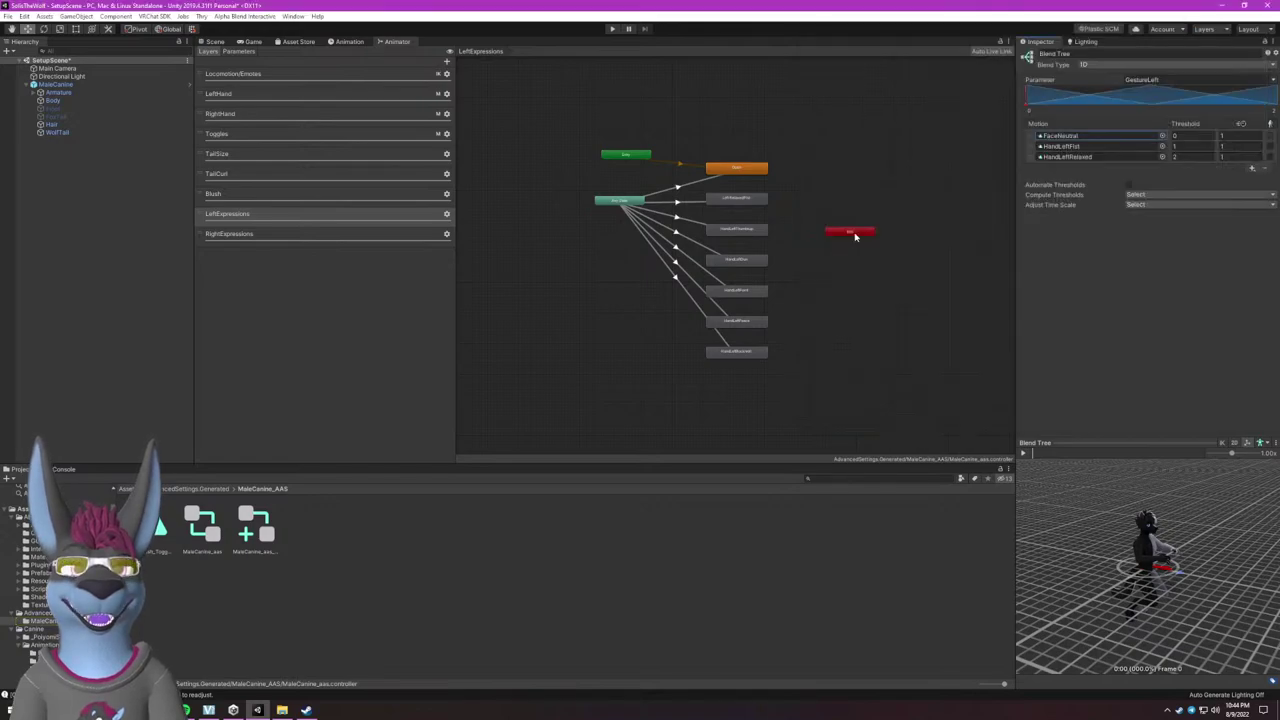
click(1162, 157)
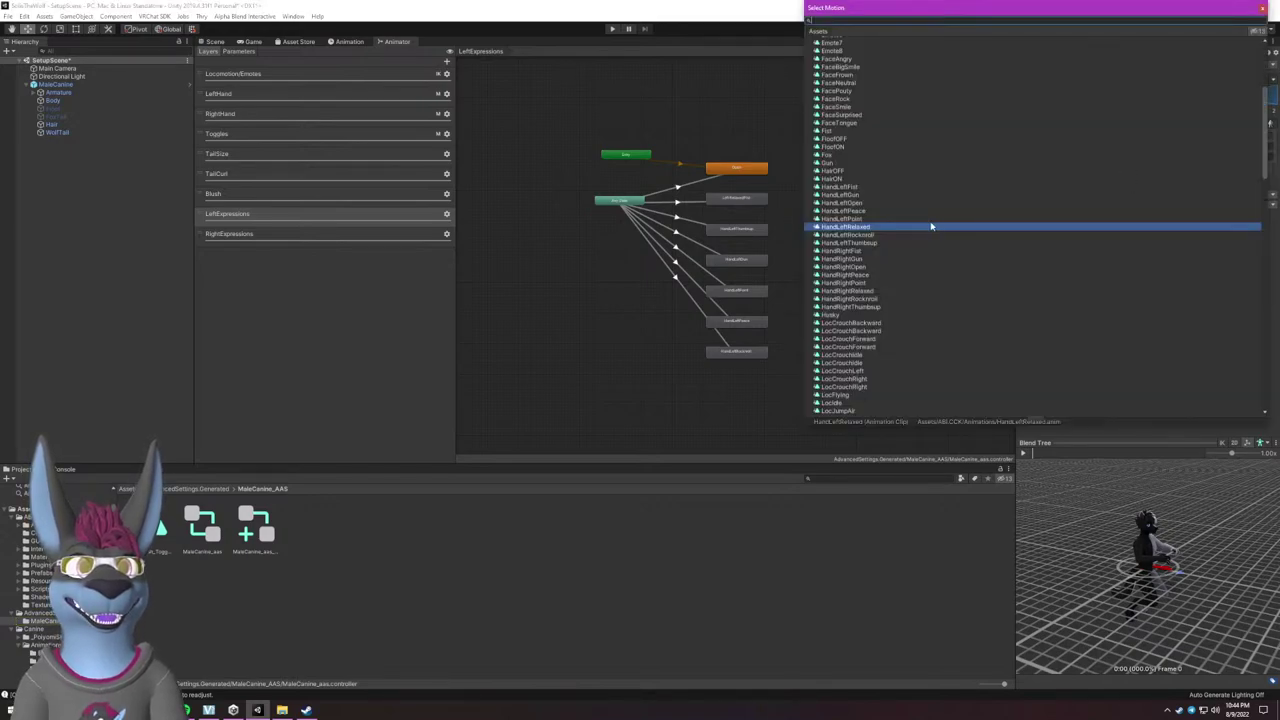
double_click(853, 84)
Replace the HandLeftFist motion at threshold 1 of the left blend tree with FaceTongue.
click(1162, 146)
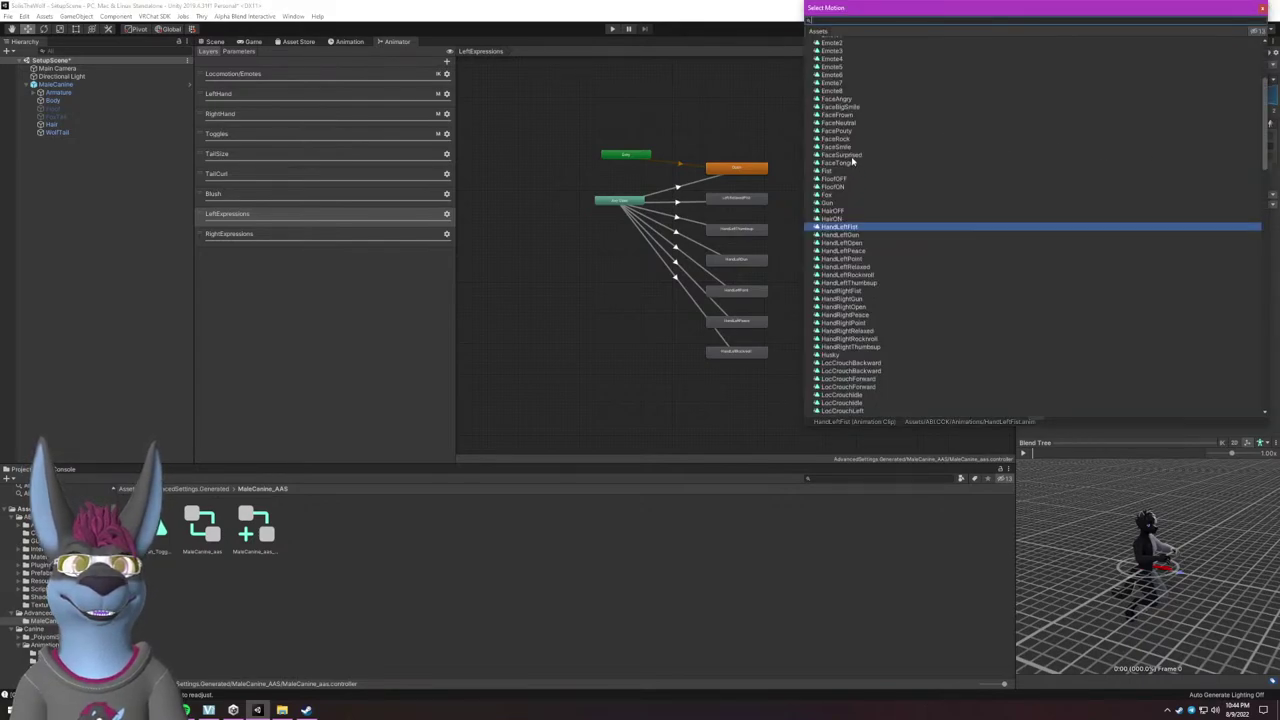
click(852, 158)
double_click(847, 166)
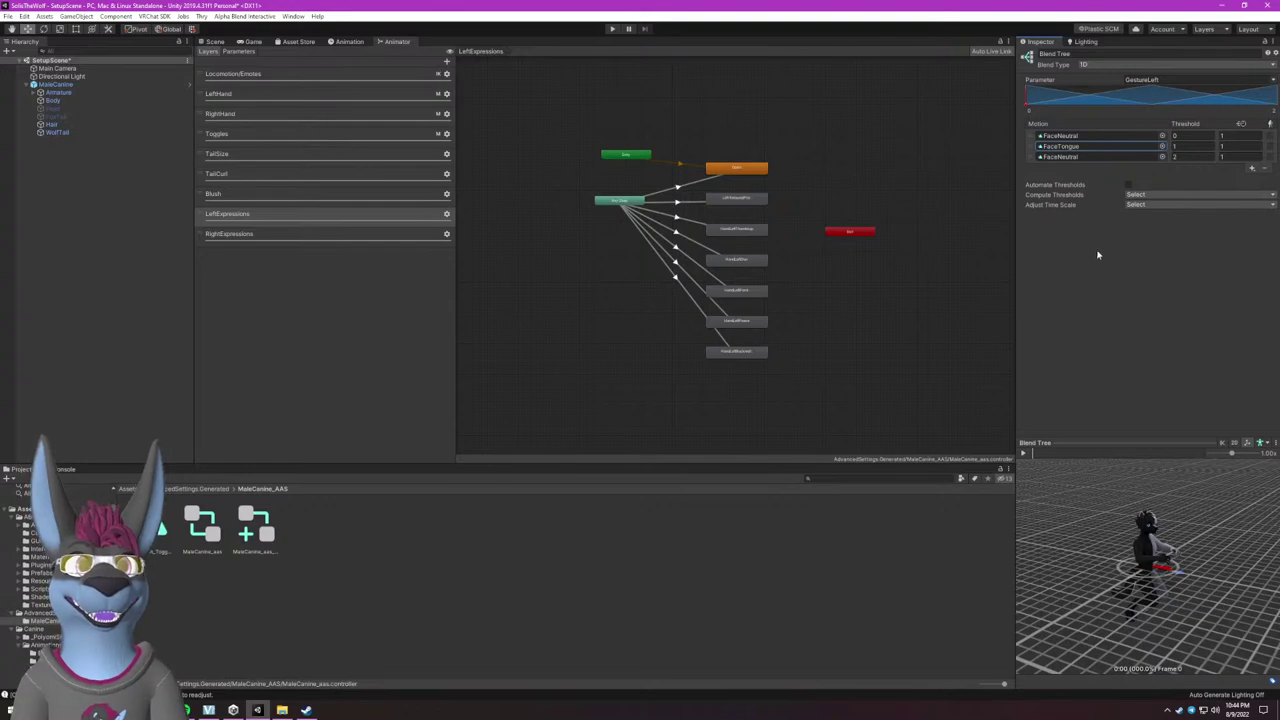
scroll(1148, 565, up, 5)
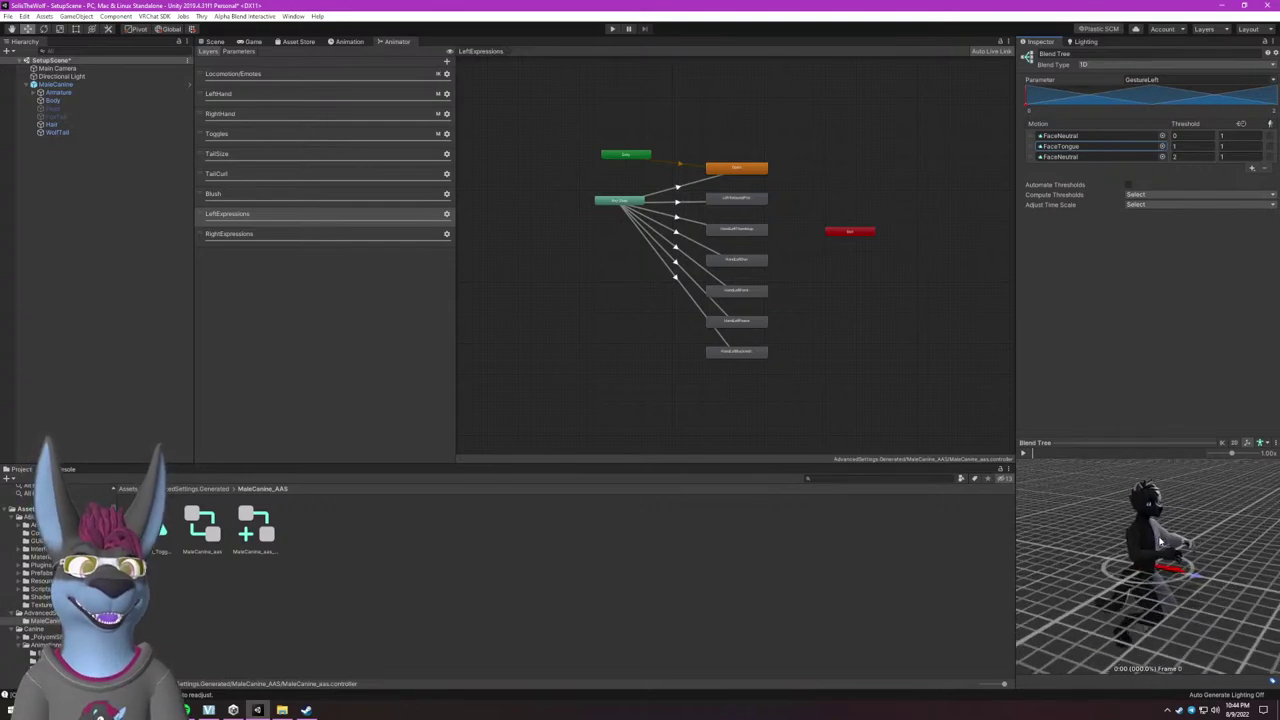
scroll(1152, 537, down, 5)
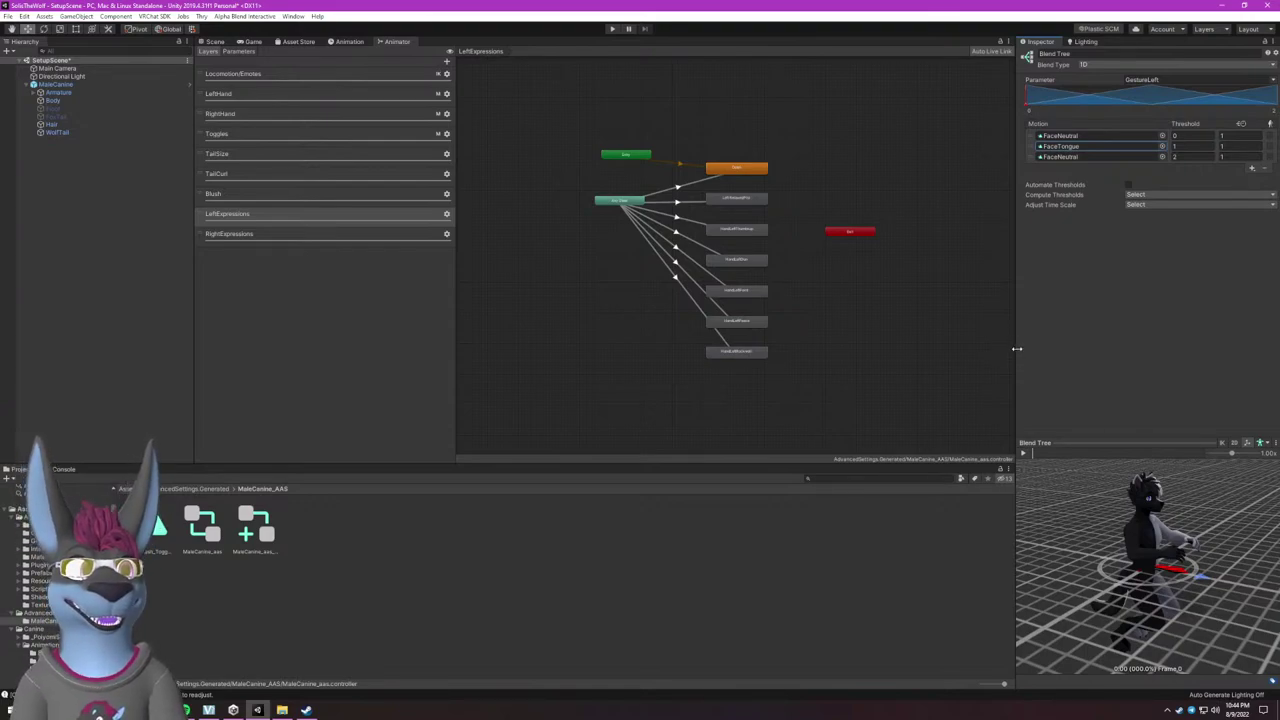
Switch to the RightExpressions layer and examine the FaceNeutral clip's animated blend shape property and its preview on the avatar.
click(243, 234)
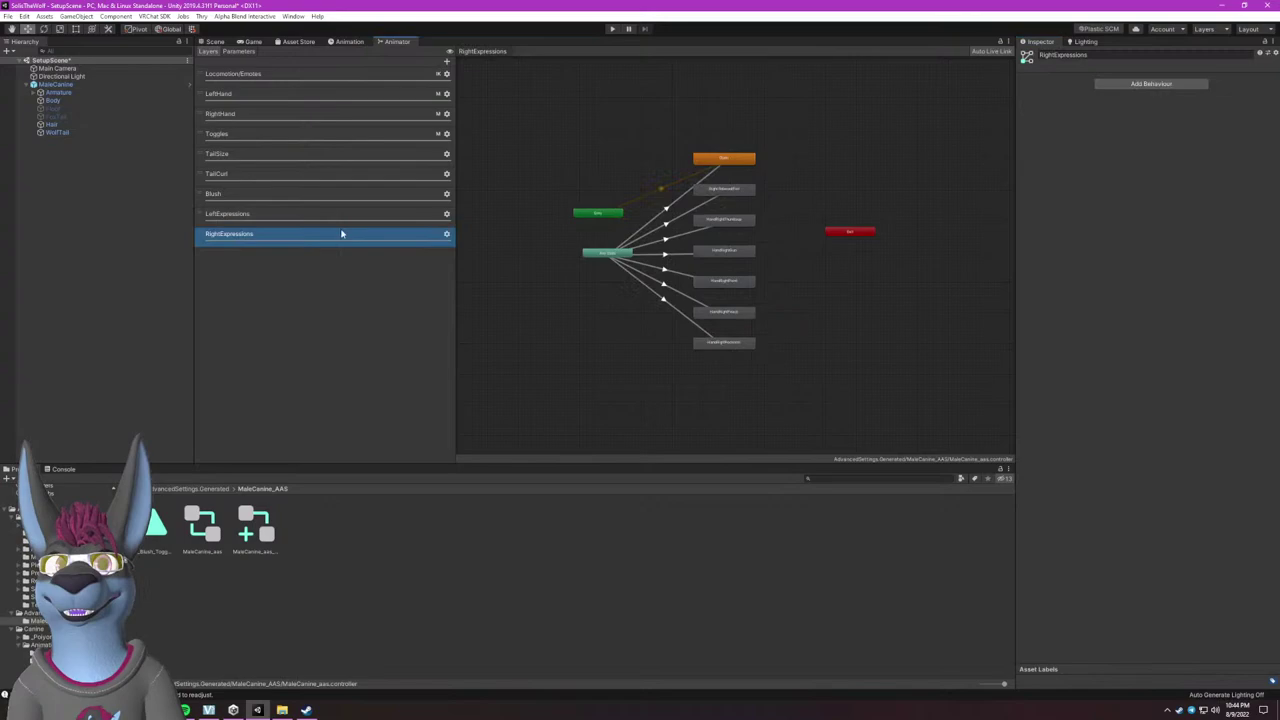
click(748, 219)
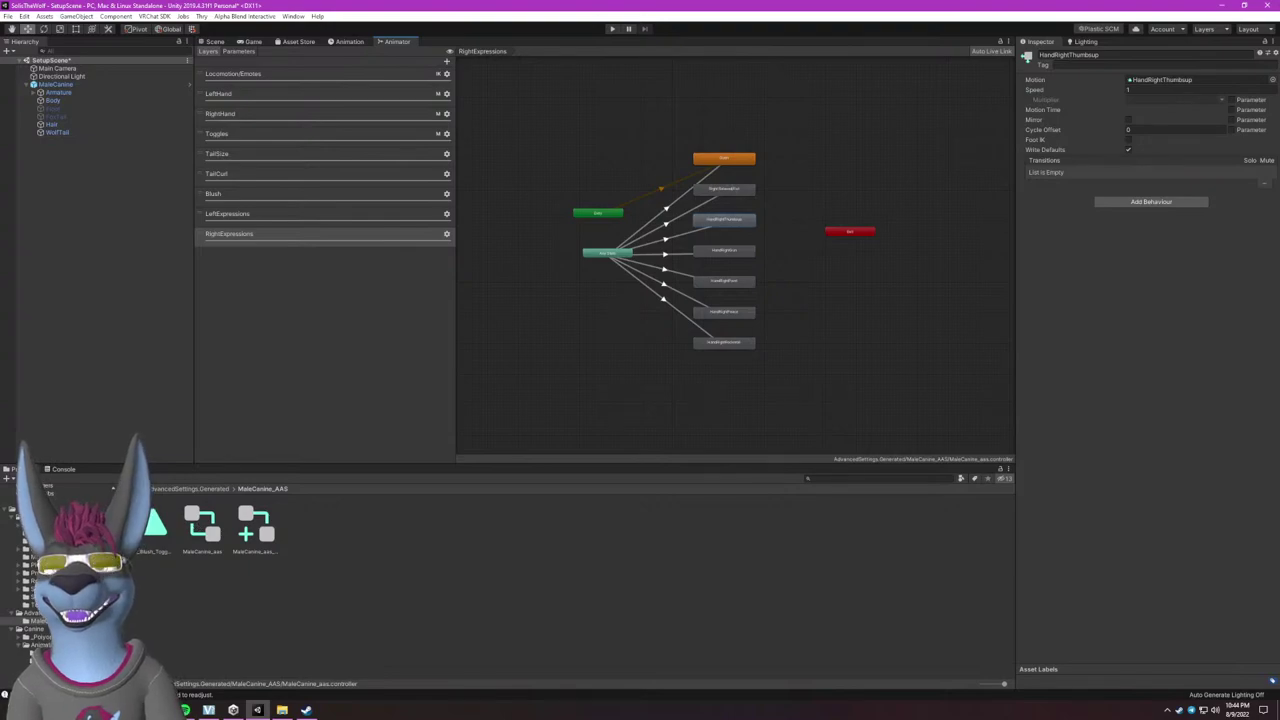
click(35, 549)
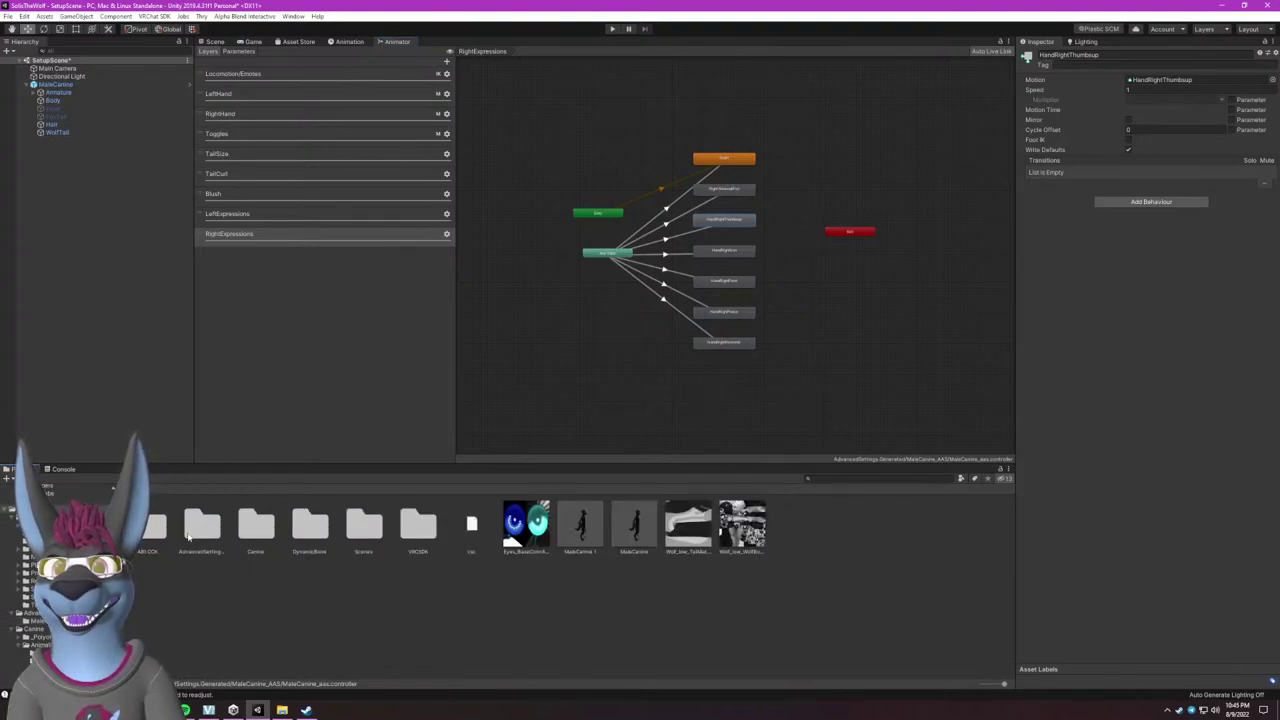
double_click(250, 530)
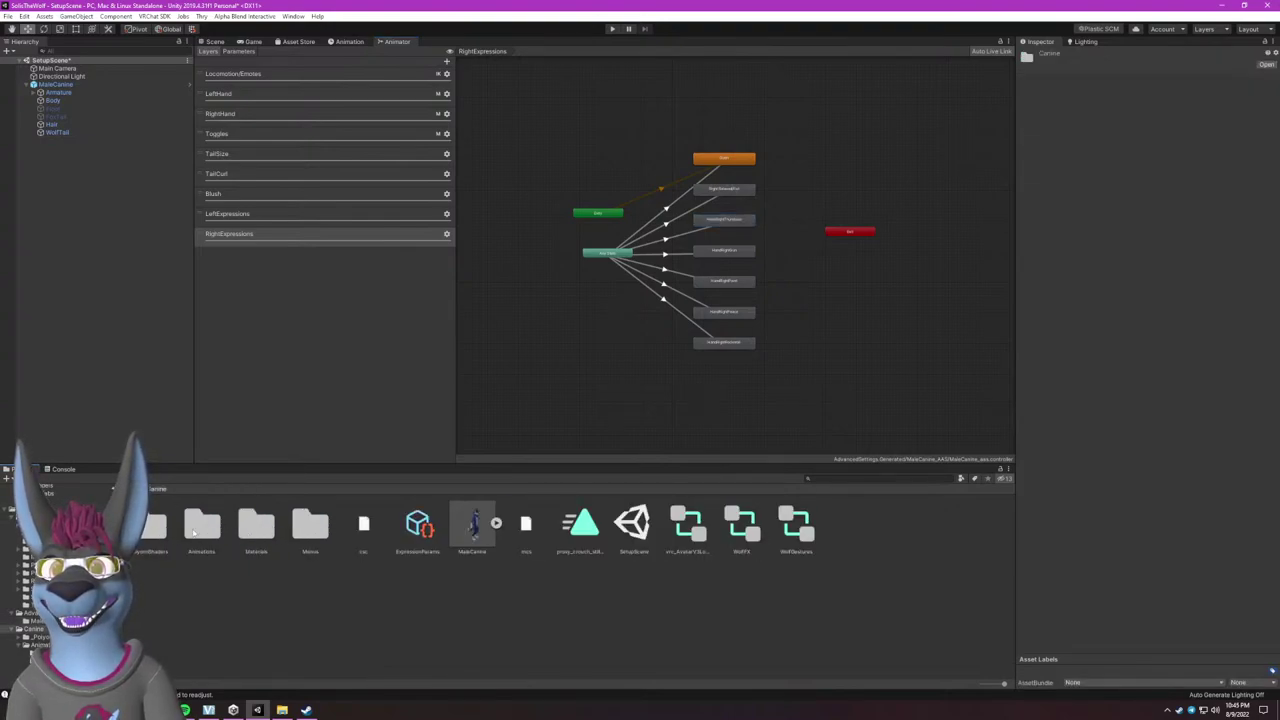
double_click(152, 535)
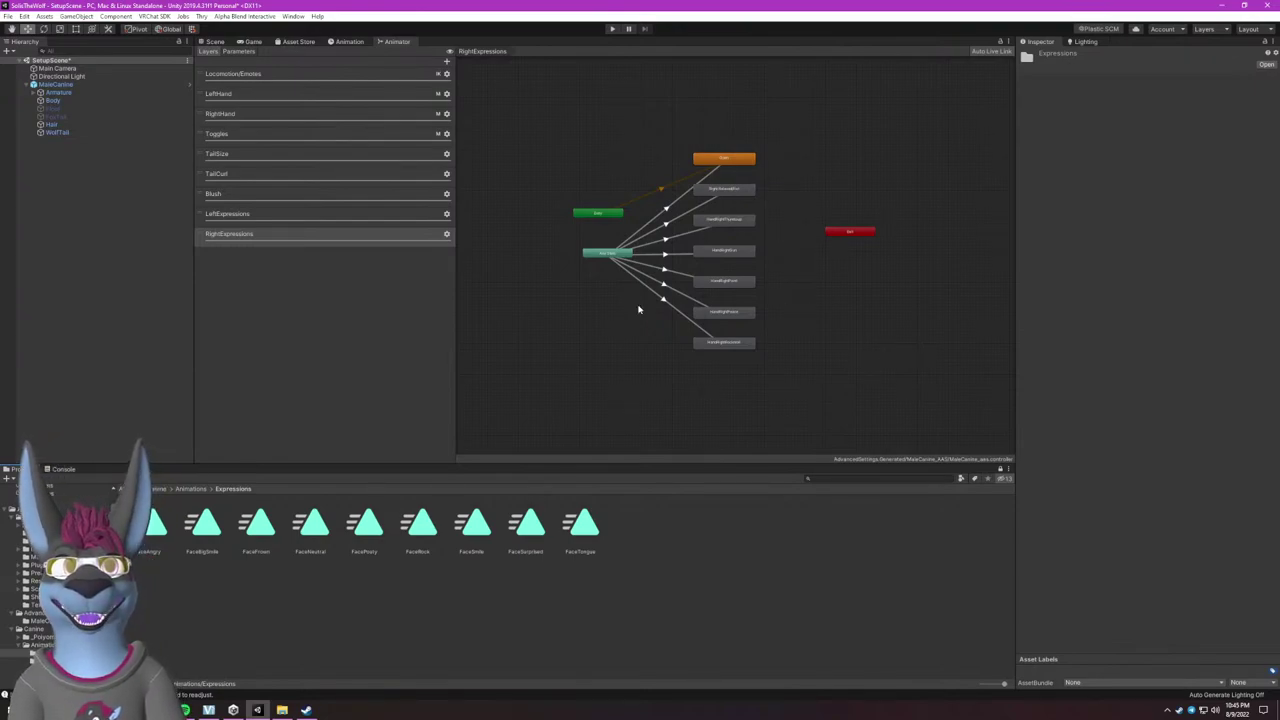
click(349, 41)
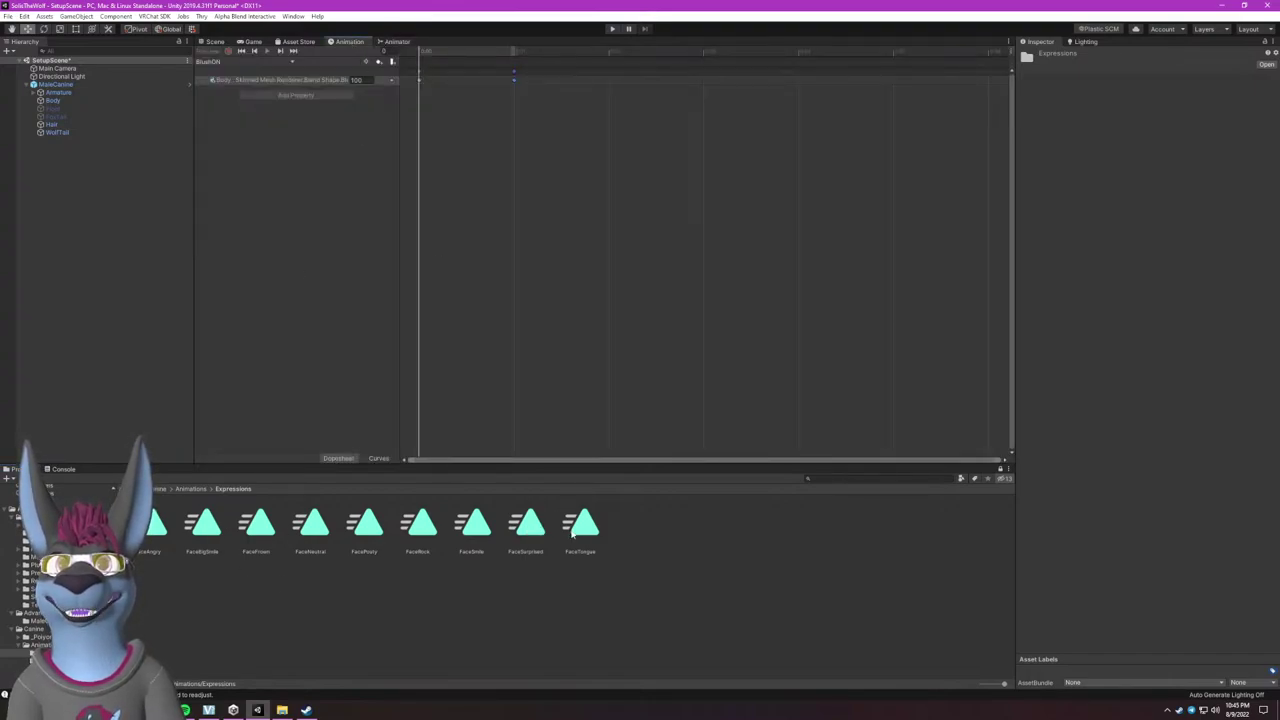
click(318, 530)
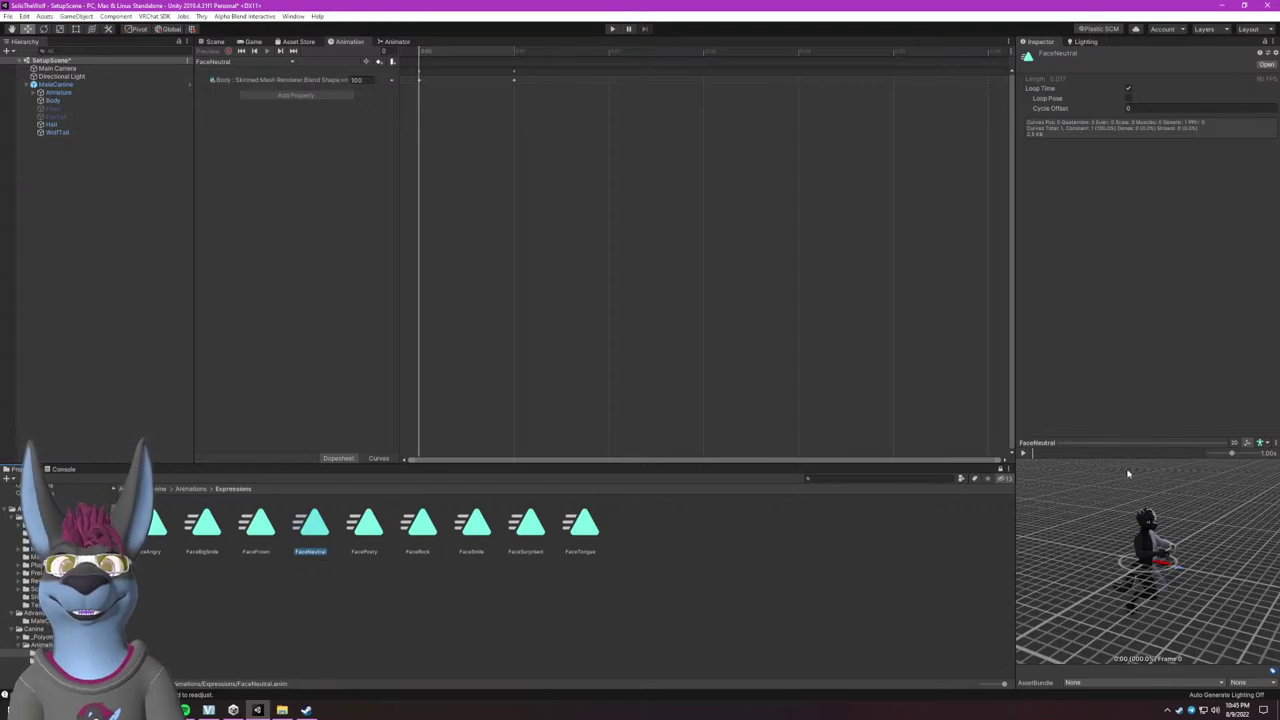
drag(1126, 509, 1130, 568)
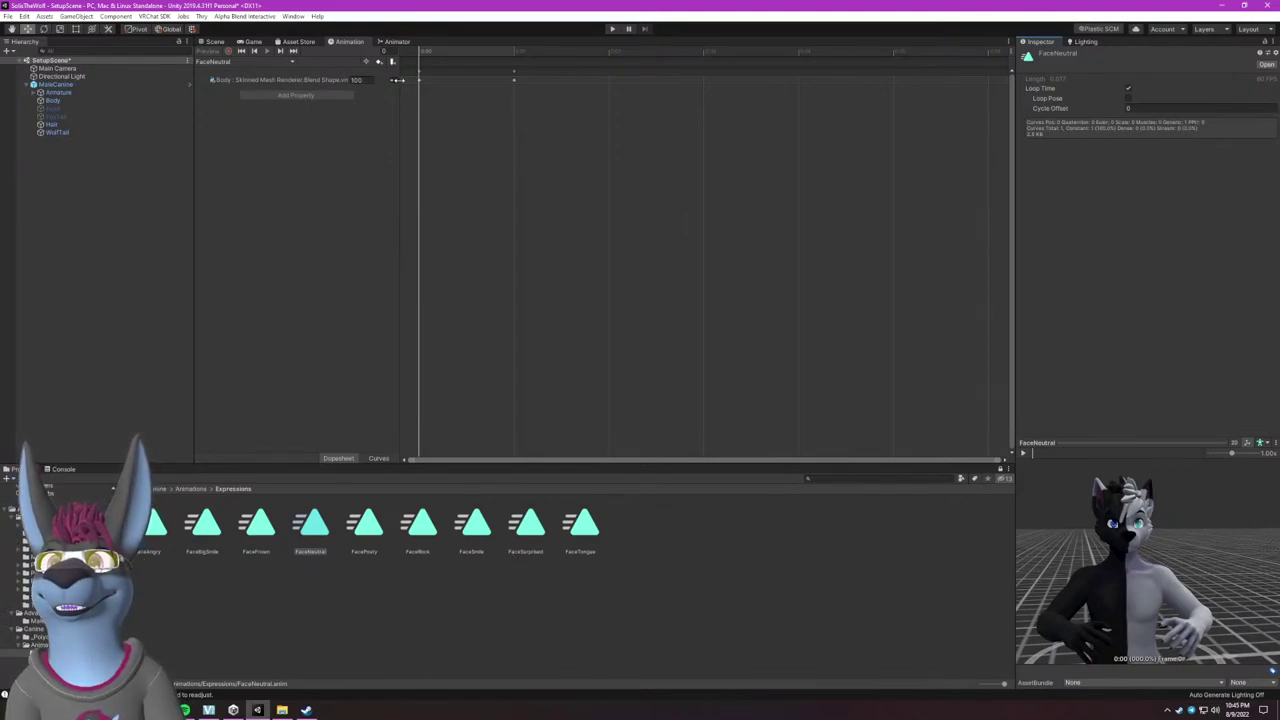
drag(399, 93, 424, 99)
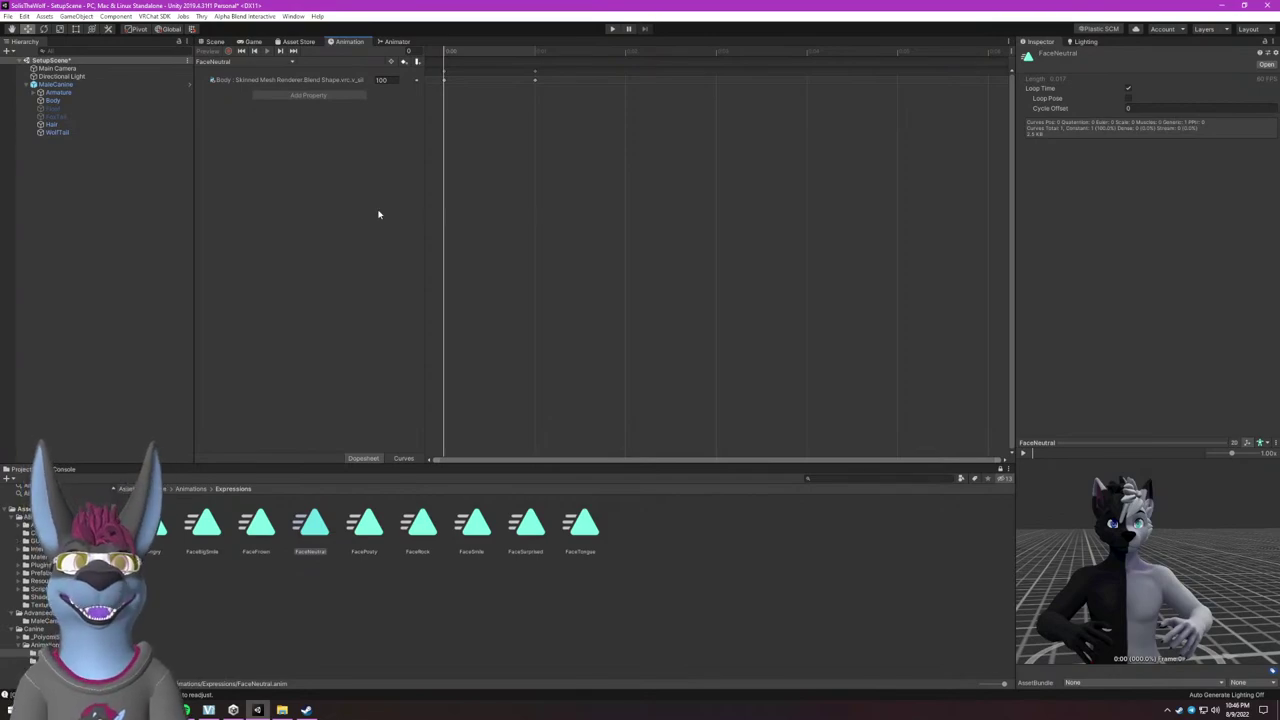
Examine which blend shape each face clip from FaceAngry to FaceTongue animates, and return to the RightExpressions state graph.
click(152, 523)
click(202, 527)
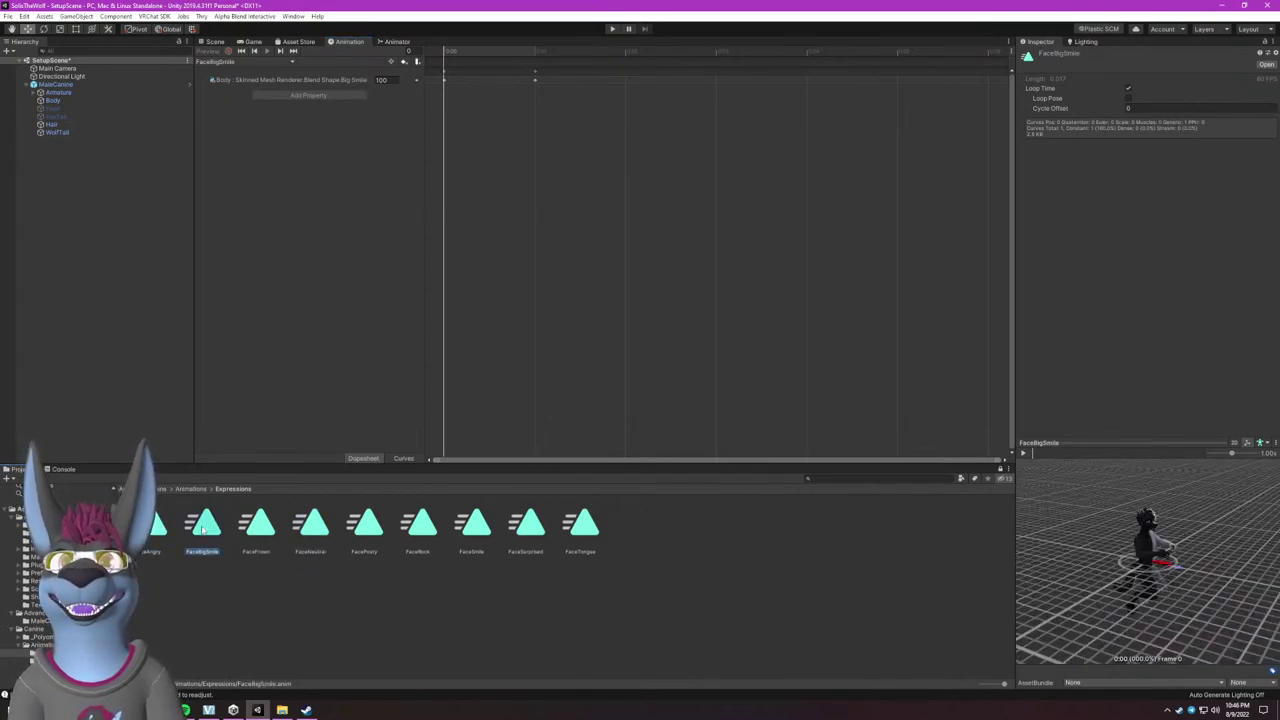
click(267, 535)
click(320, 535)
click(360, 533)
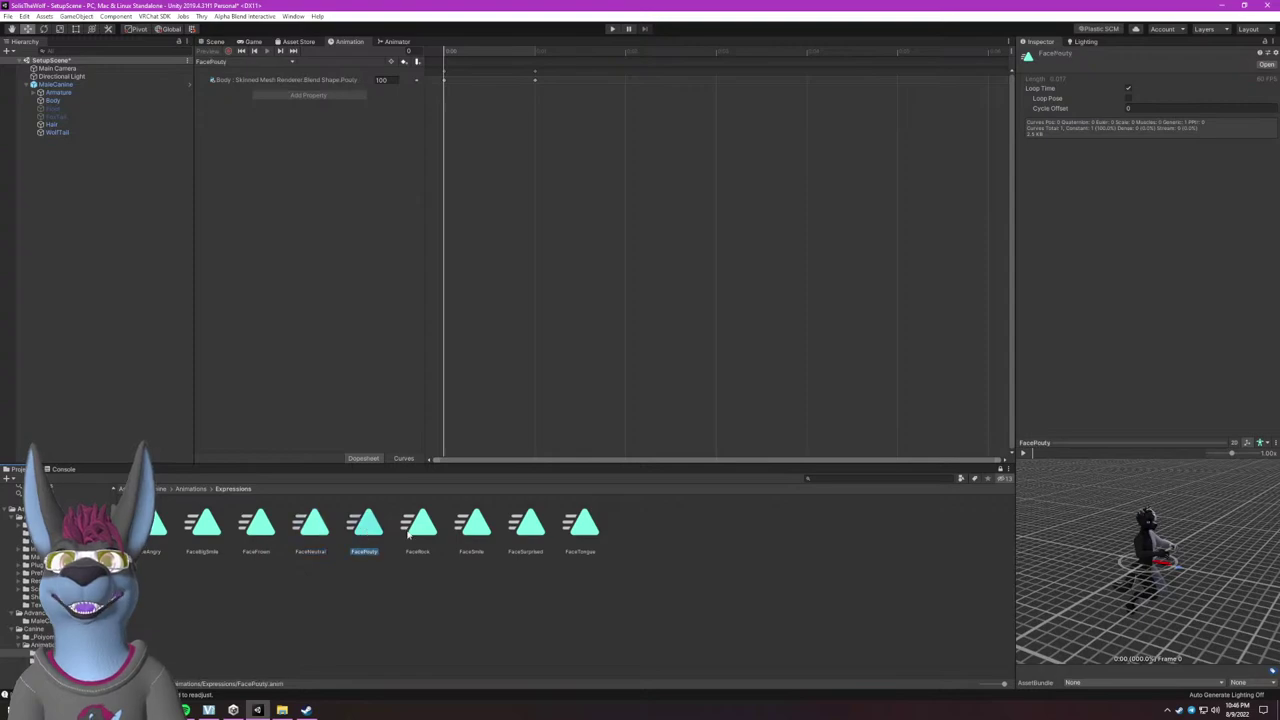
click(424, 533)
click(486, 530)
click(528, 530)
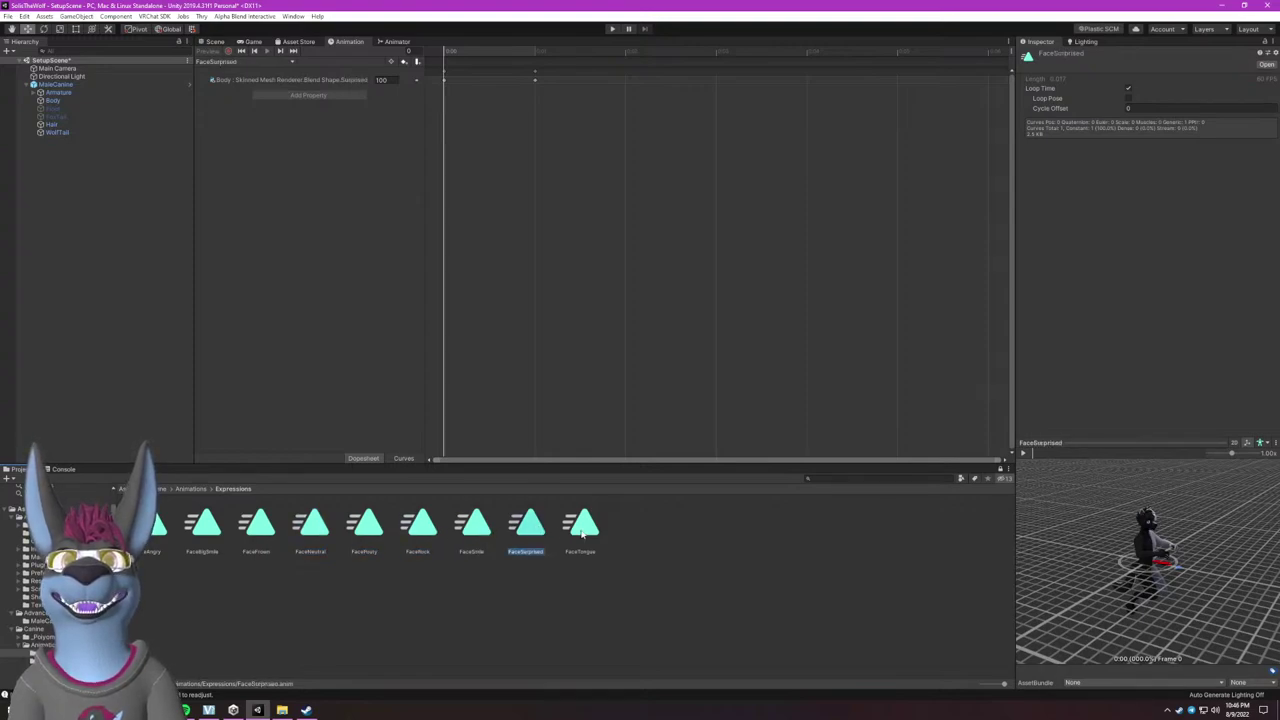
click(580, 530)
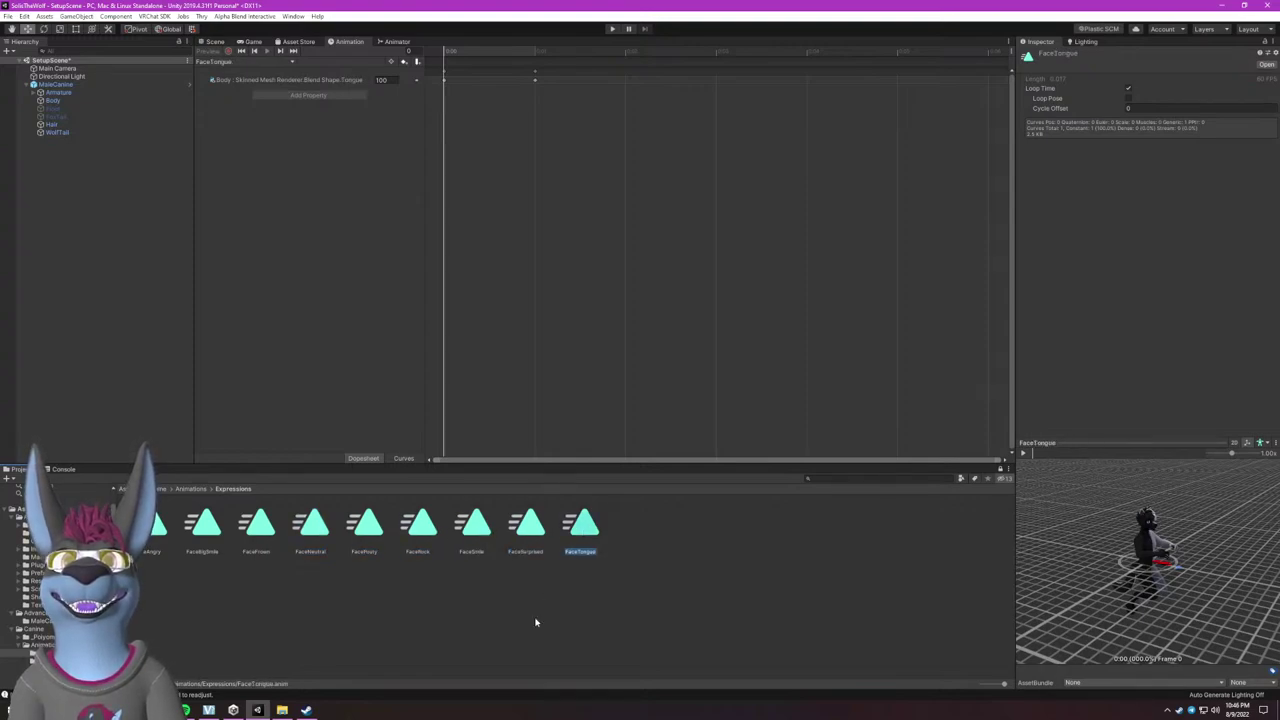
click(395, 44)
scroll(755, 188, up, 5)
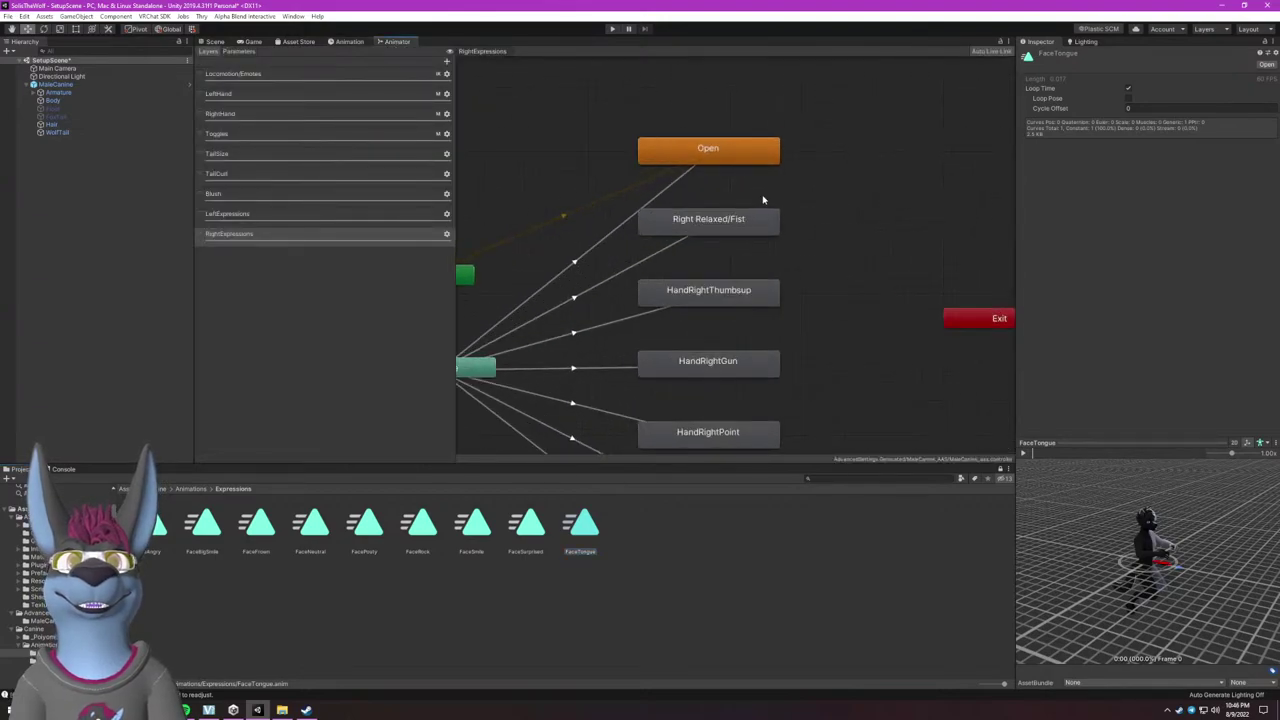
Set the motion of the HandRightThumbsup state in the RightExpressions layer to the FaceBigSmile clip.
scroll(779, 241, down, 1)
click(753, 285)
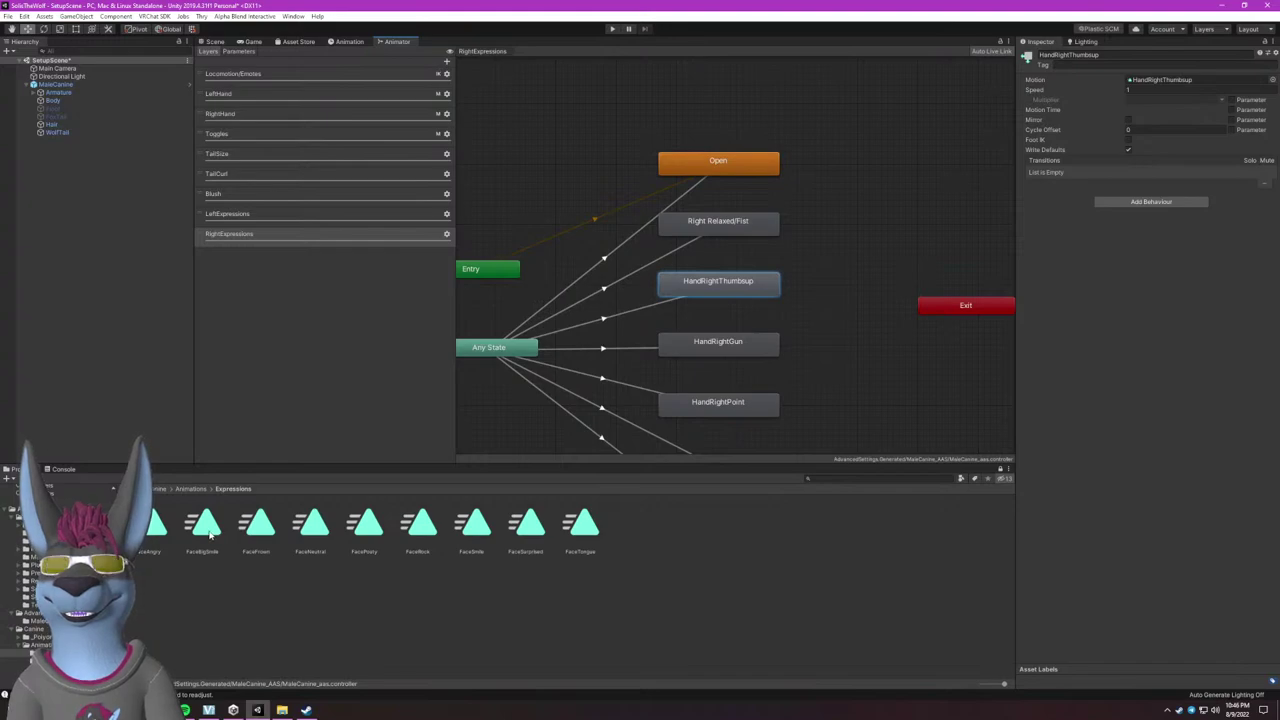
drag(212, 535, 1152, 84)
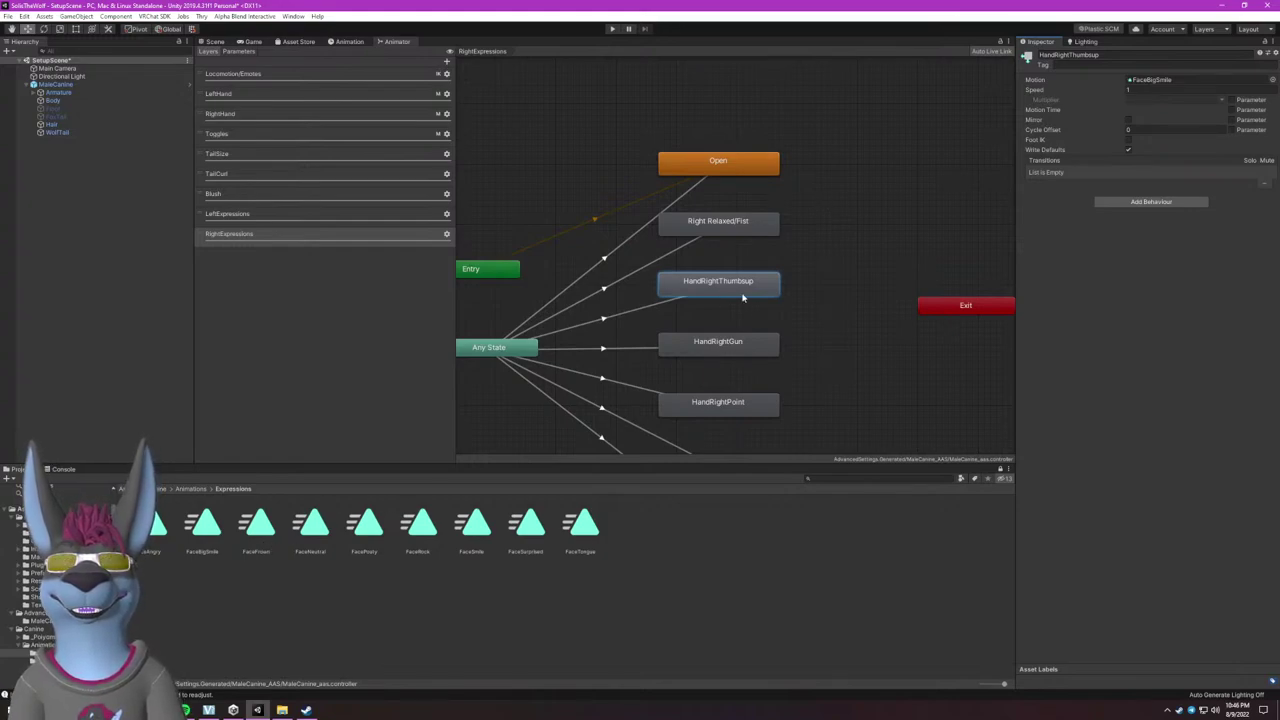
Check the HandRightGun state, then examine the FaceRock clip's facial expression on the preview avatar from the front and up close.
click(731, 348)
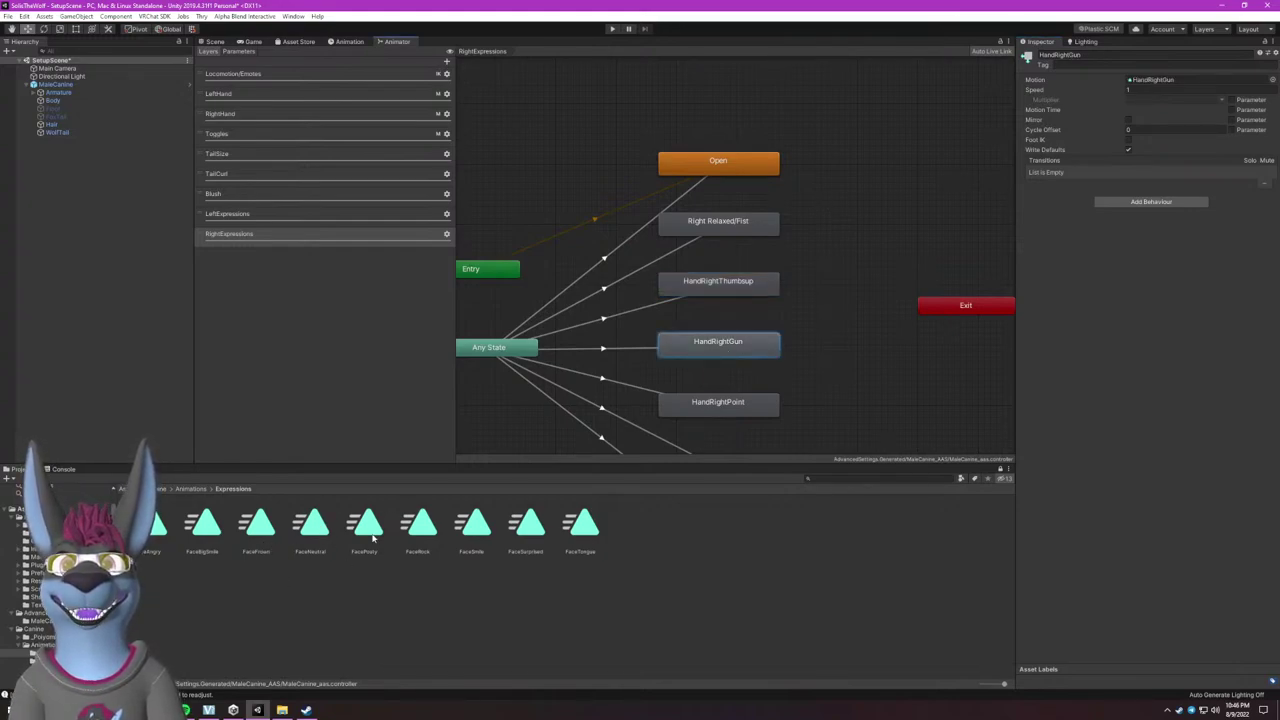
click(424, 530)
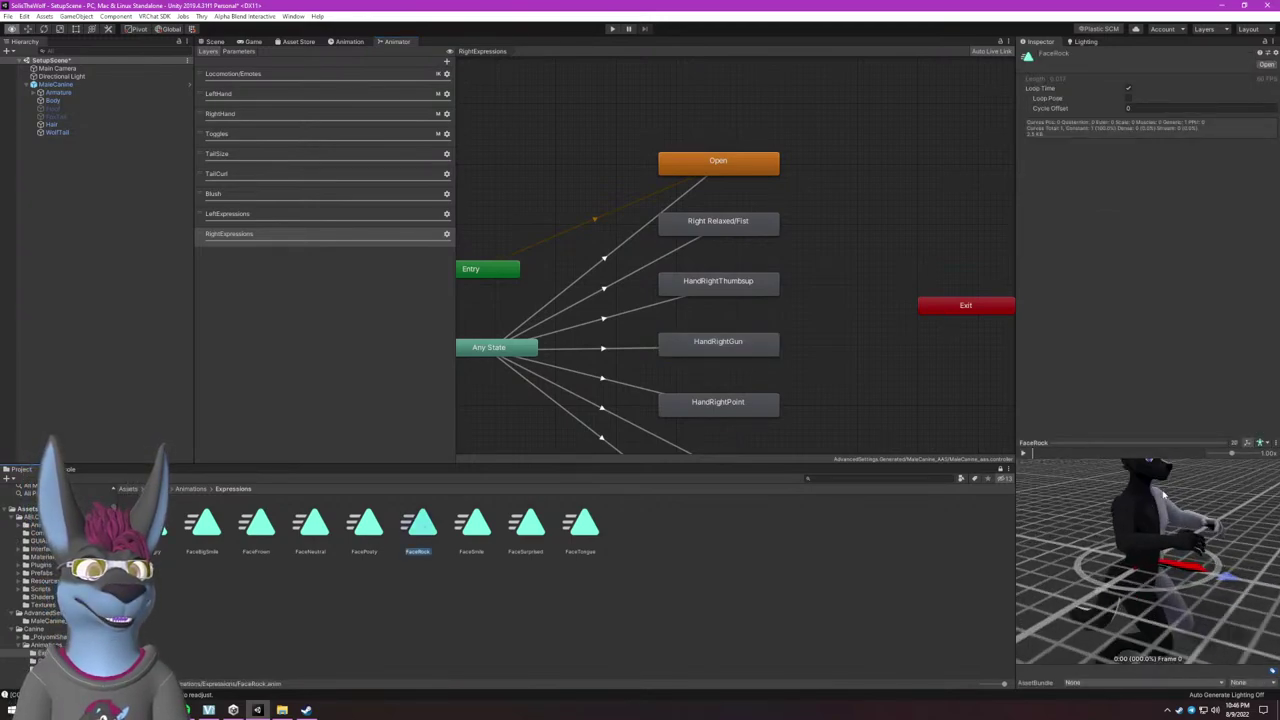
drag(1163, 494, 1145, 537)
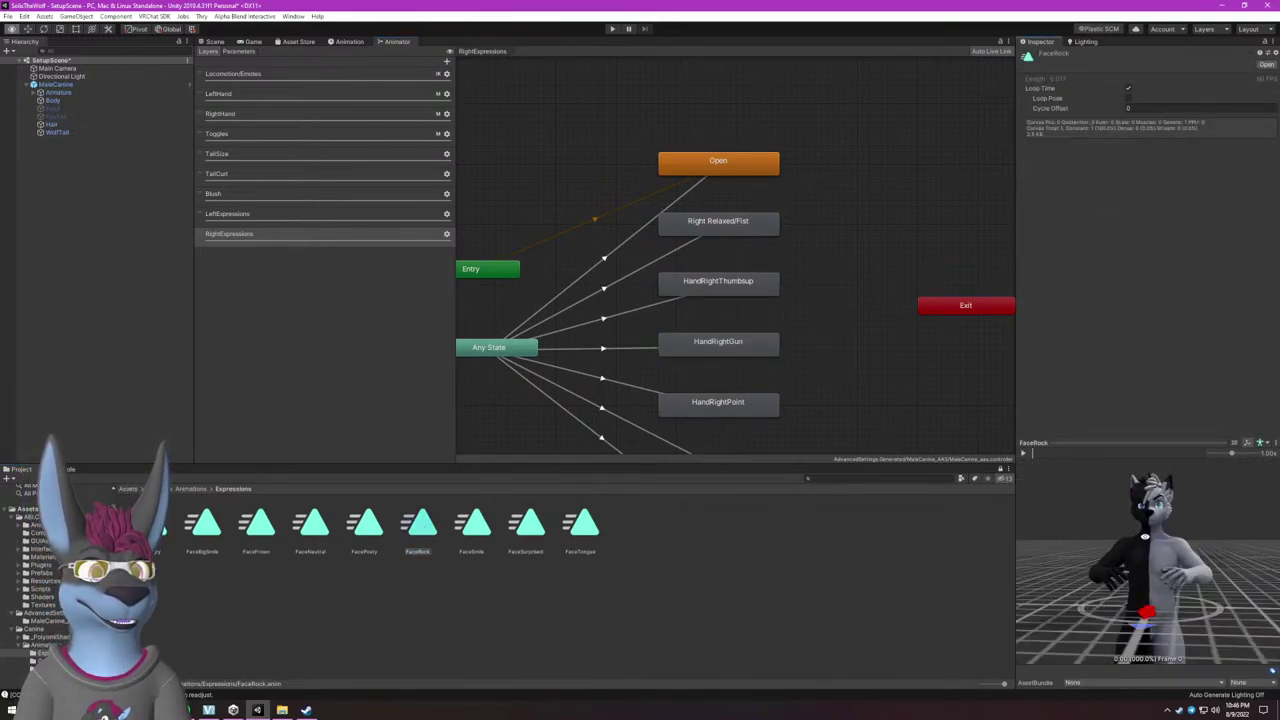
scroll(1145, 537, up, 5)
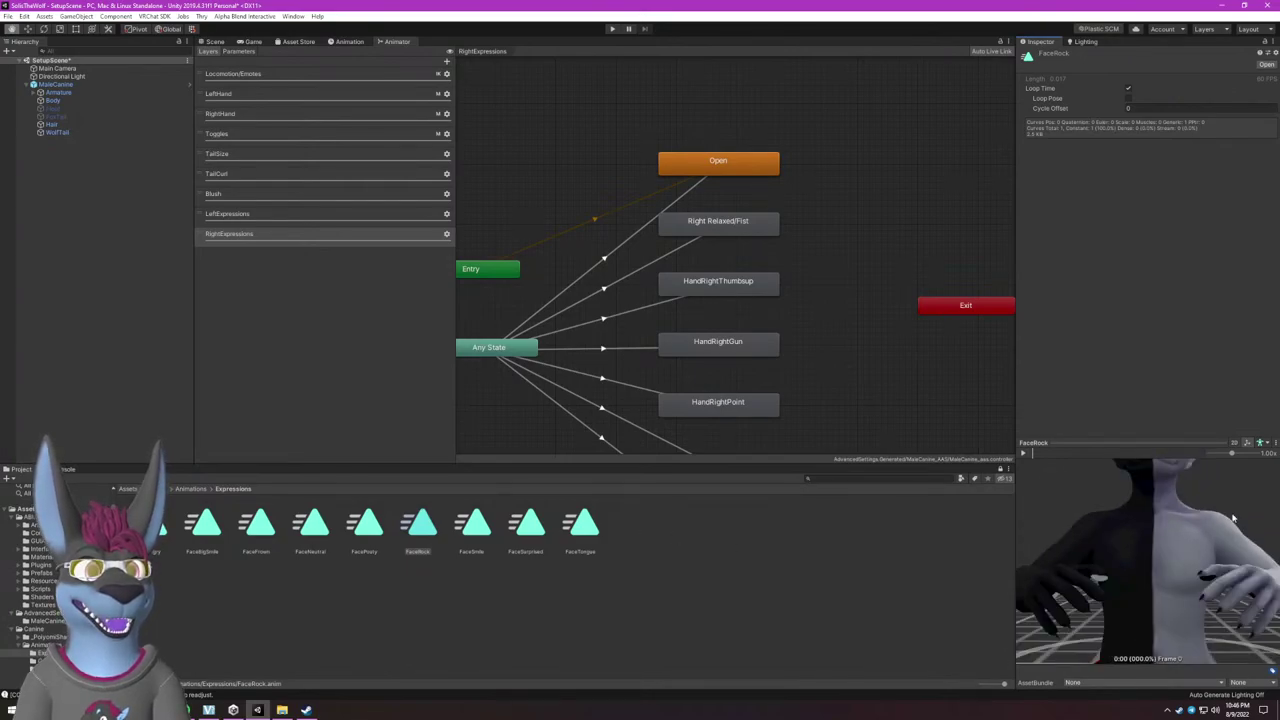
middle_drag(1233, 518, 1233, 608)
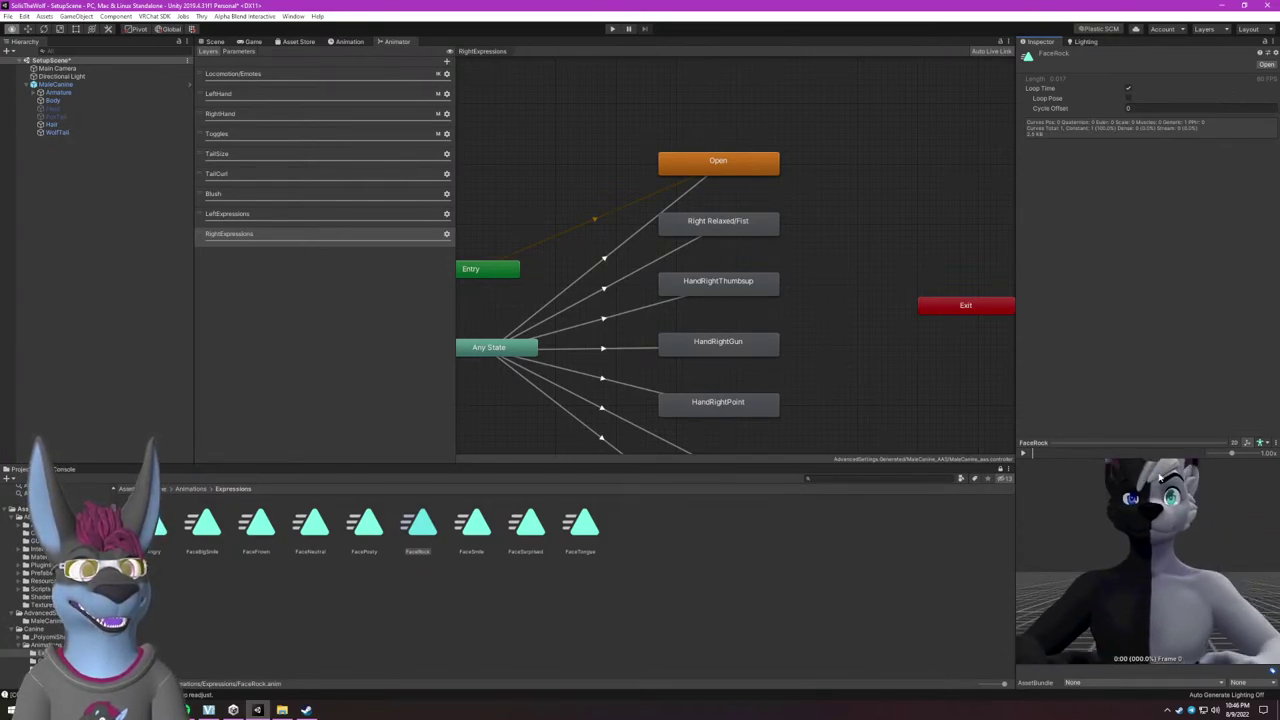
drag(1160, 478, 1192, 517)
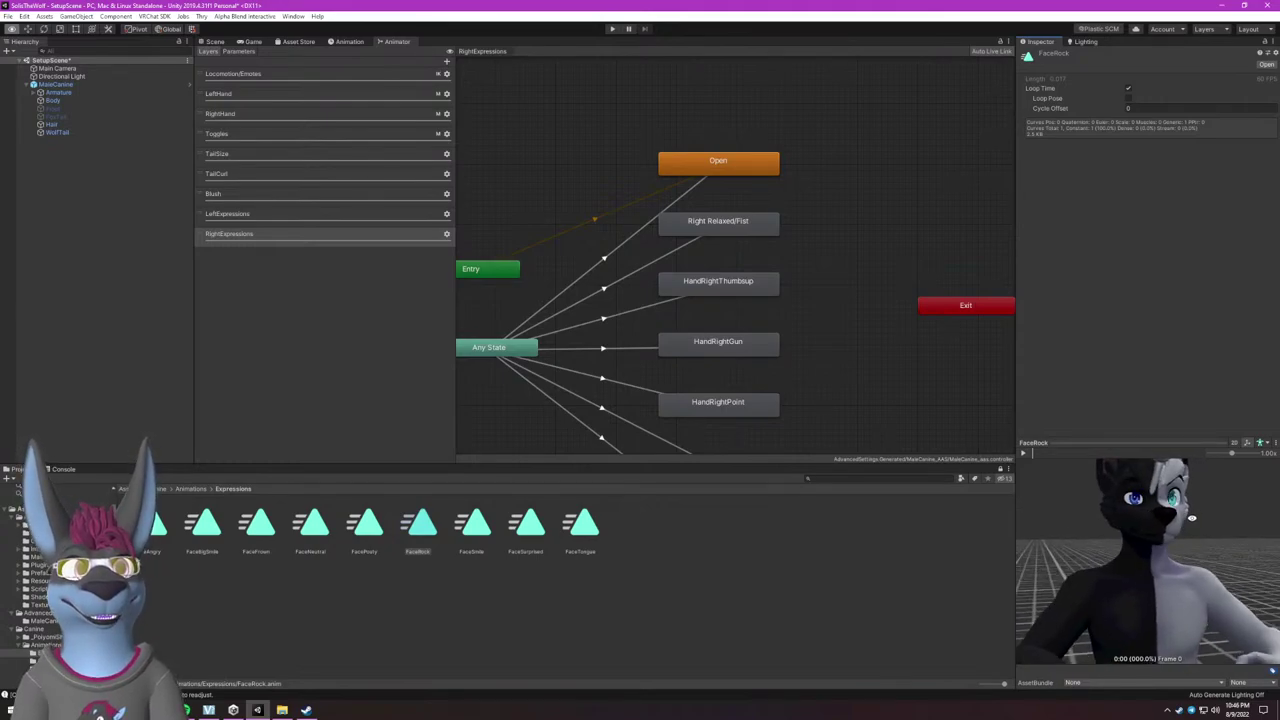
scroll(1190, 518, down, 5)
middle_drag(1172, 542, 1176, 523)
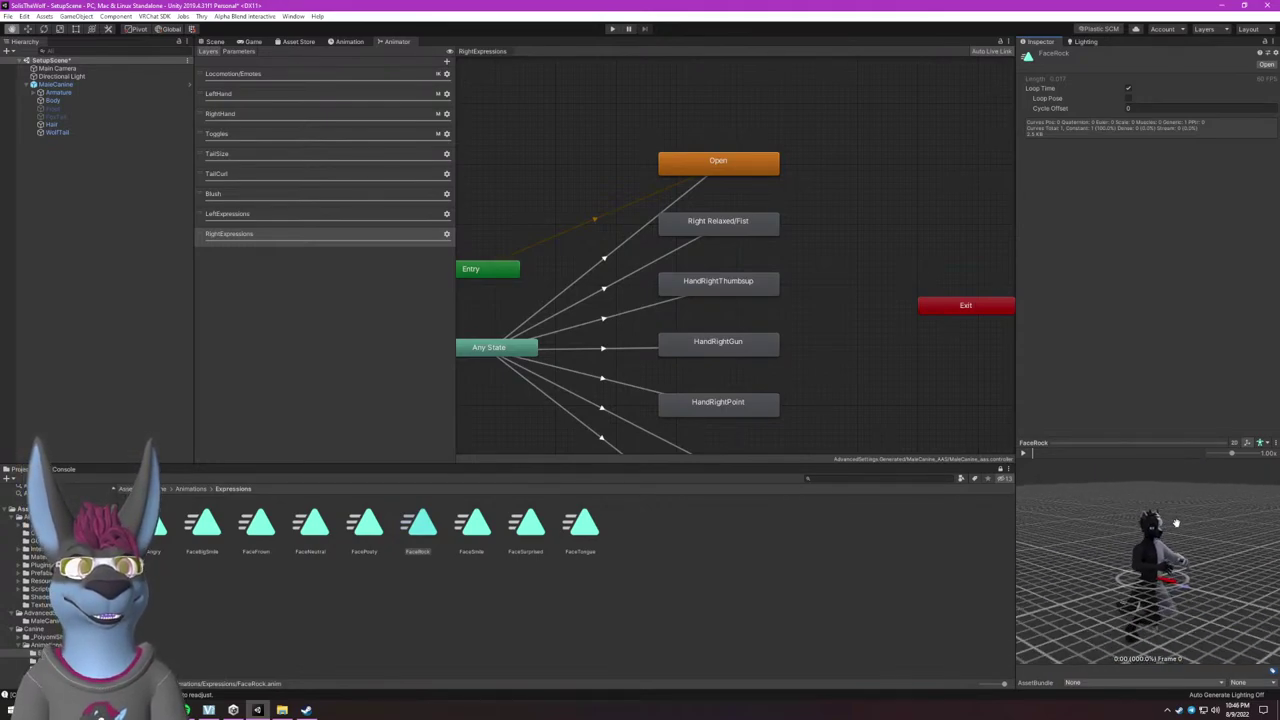
scroll(1176, 523, up, 6)
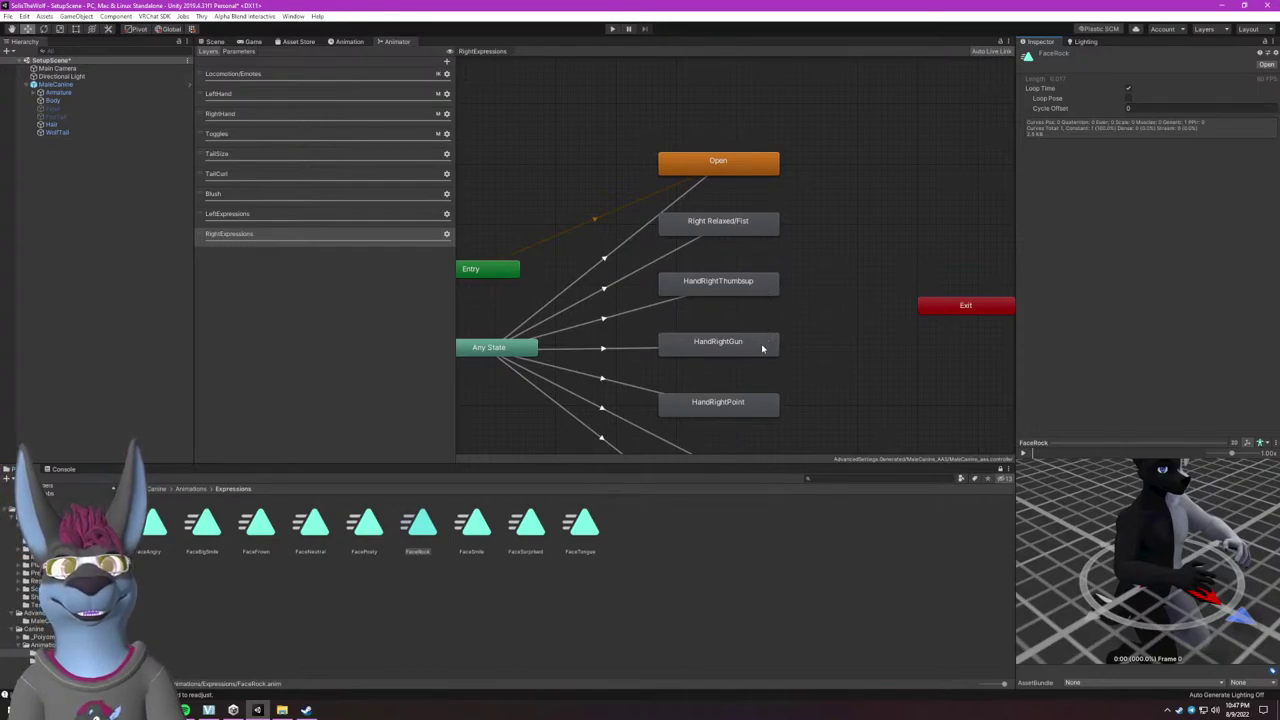
Set the motion of the HandRightRocknroll state to the FaceRock clip.
scroll(831, 348, down, 2)
click(843, 356)
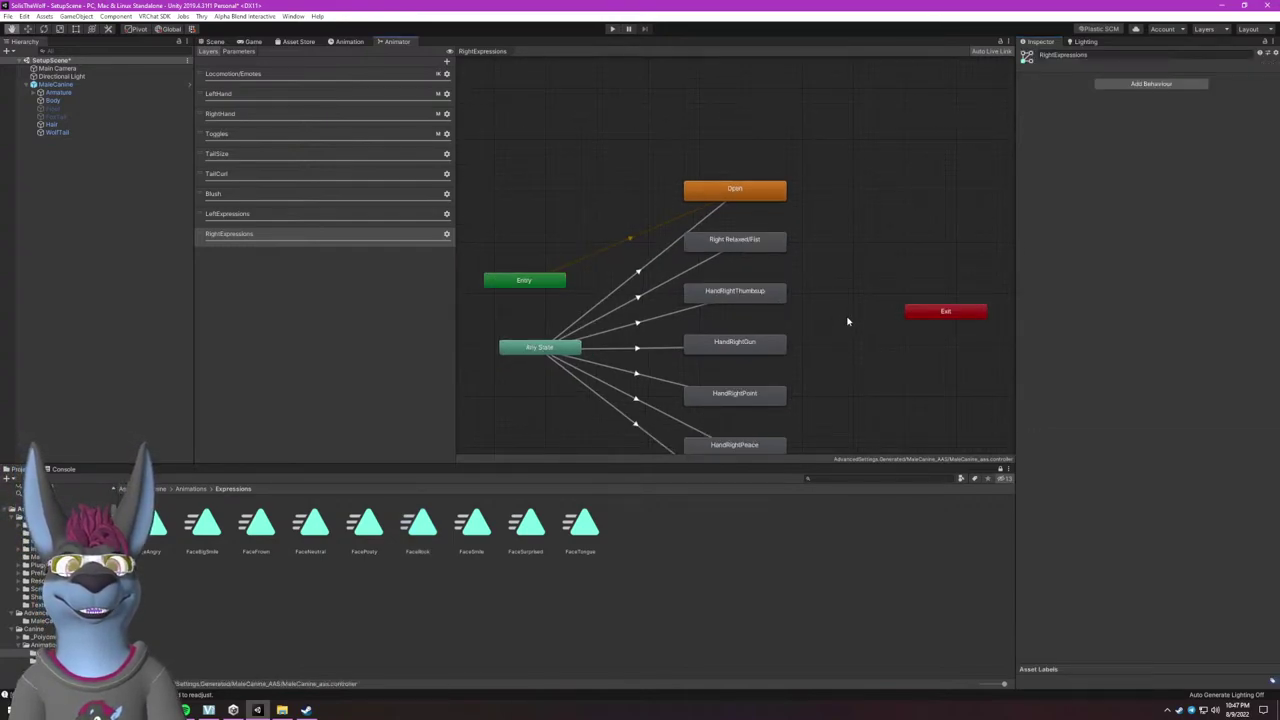
scroll(842, 357, down, 2)
middle_drag(842, 357, 825, 299)
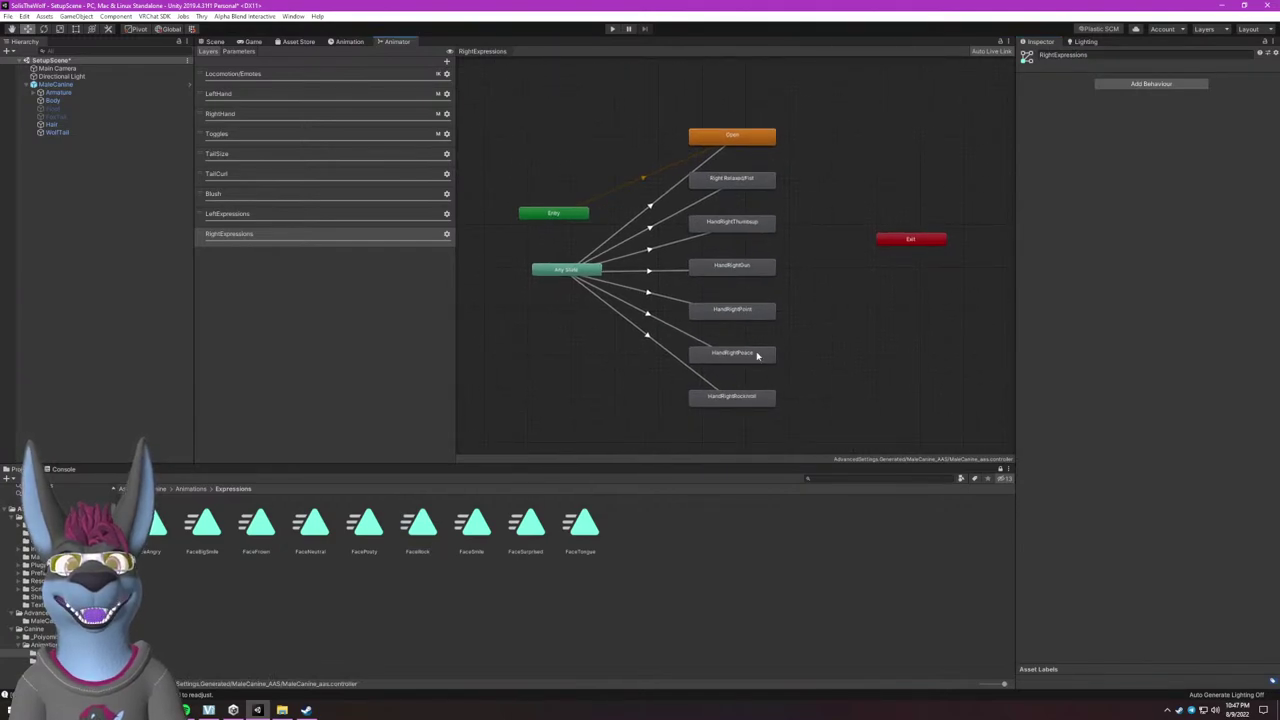
click(764, 402)
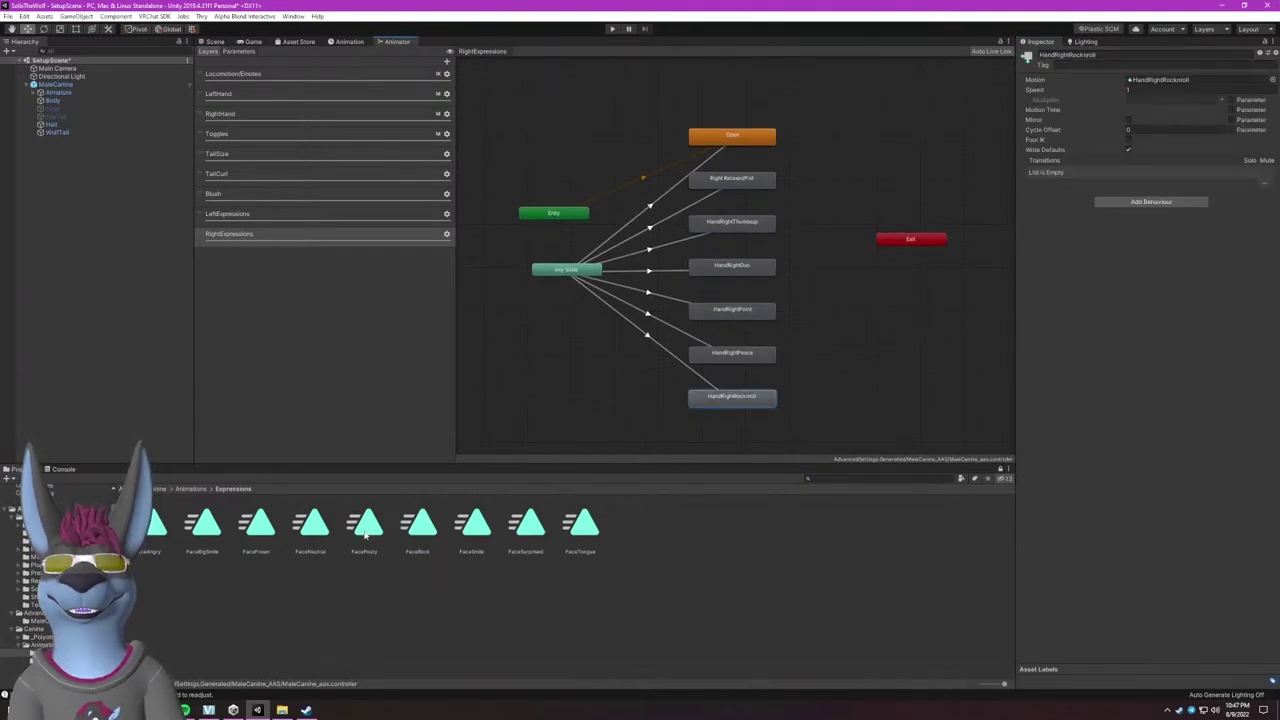
drag(416, 538, 1150, 86)
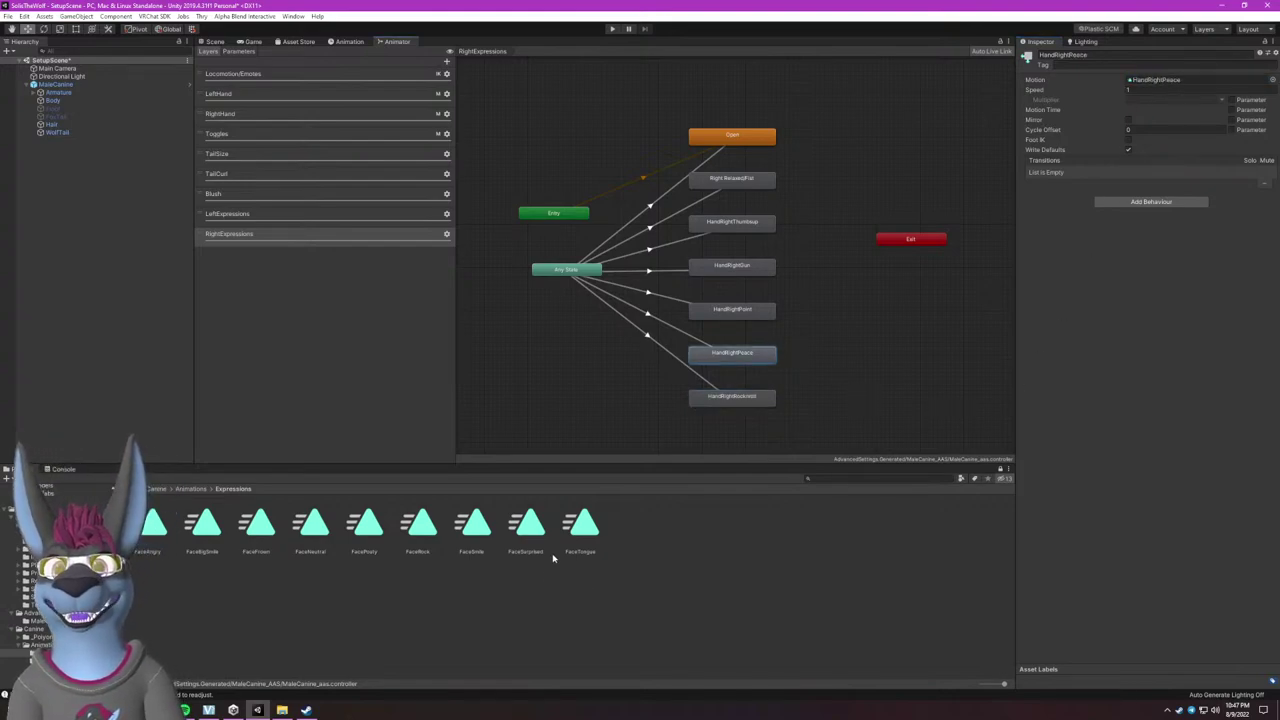
Examine the FaceSurprised and FaceSmile clips on the preview avatar, including the available preview model options.
click(528, 525)
scroll(1115, 537, up, 3)
drag(1115, 537, 1156, 559)
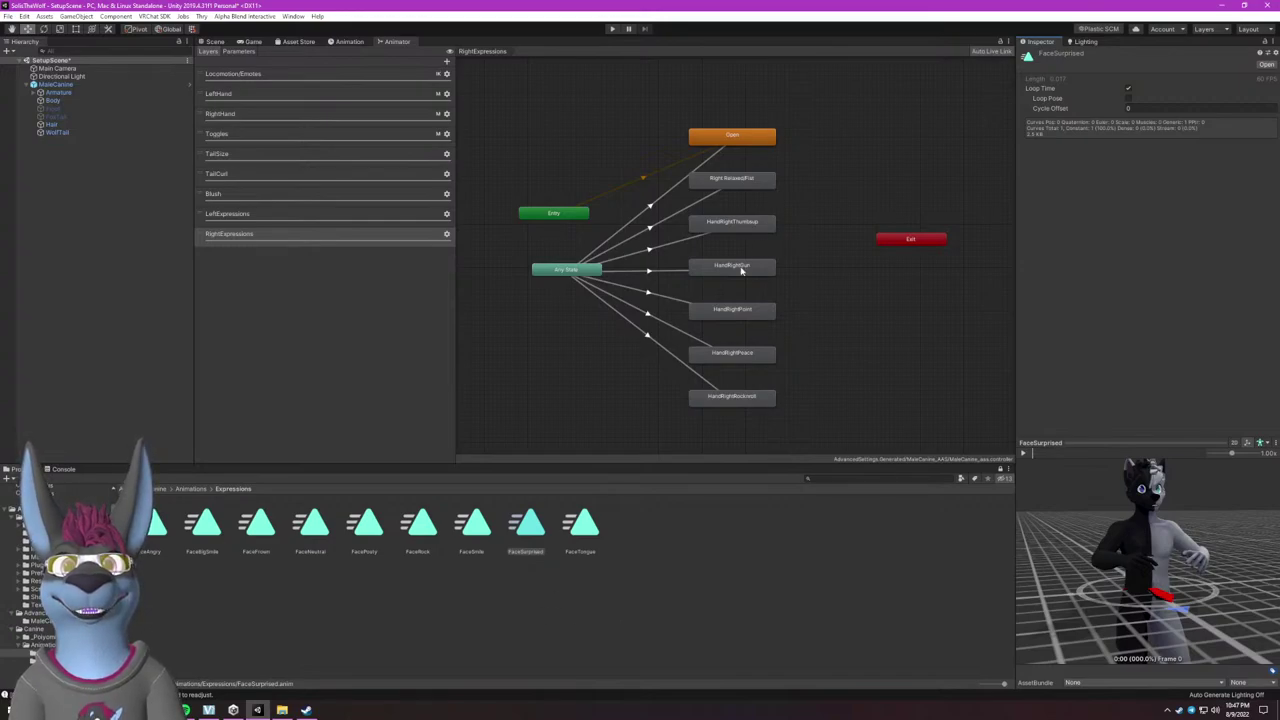
key(Left)
scroll(1136, 507, up, 5)
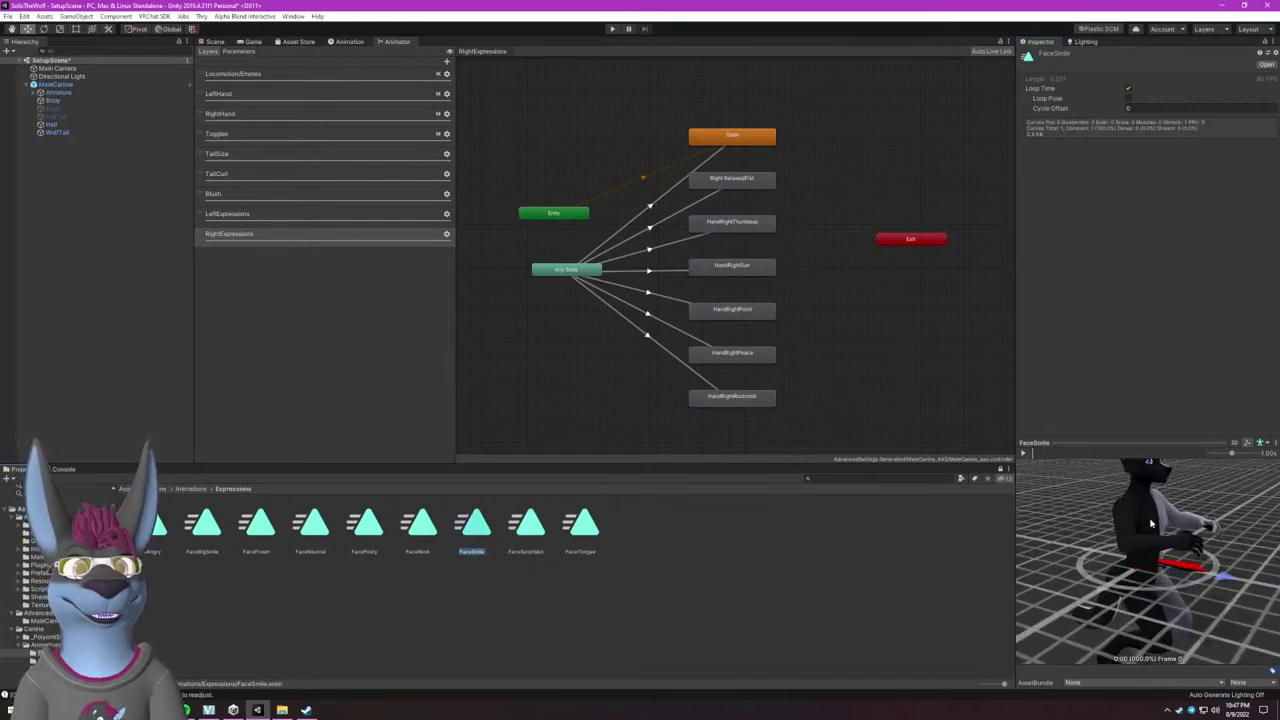
drag(1136, 507, 1120, 553)
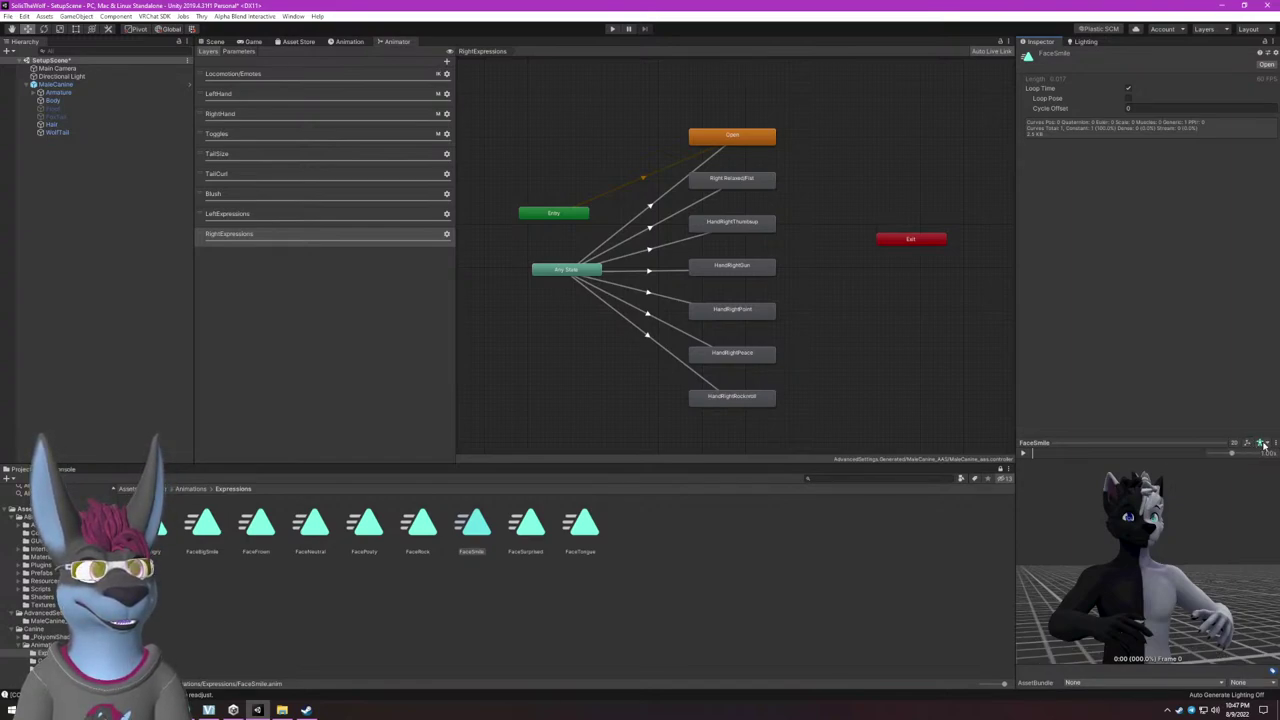
click(1274, 443)
click(1275, 444)
click(1264, 442)
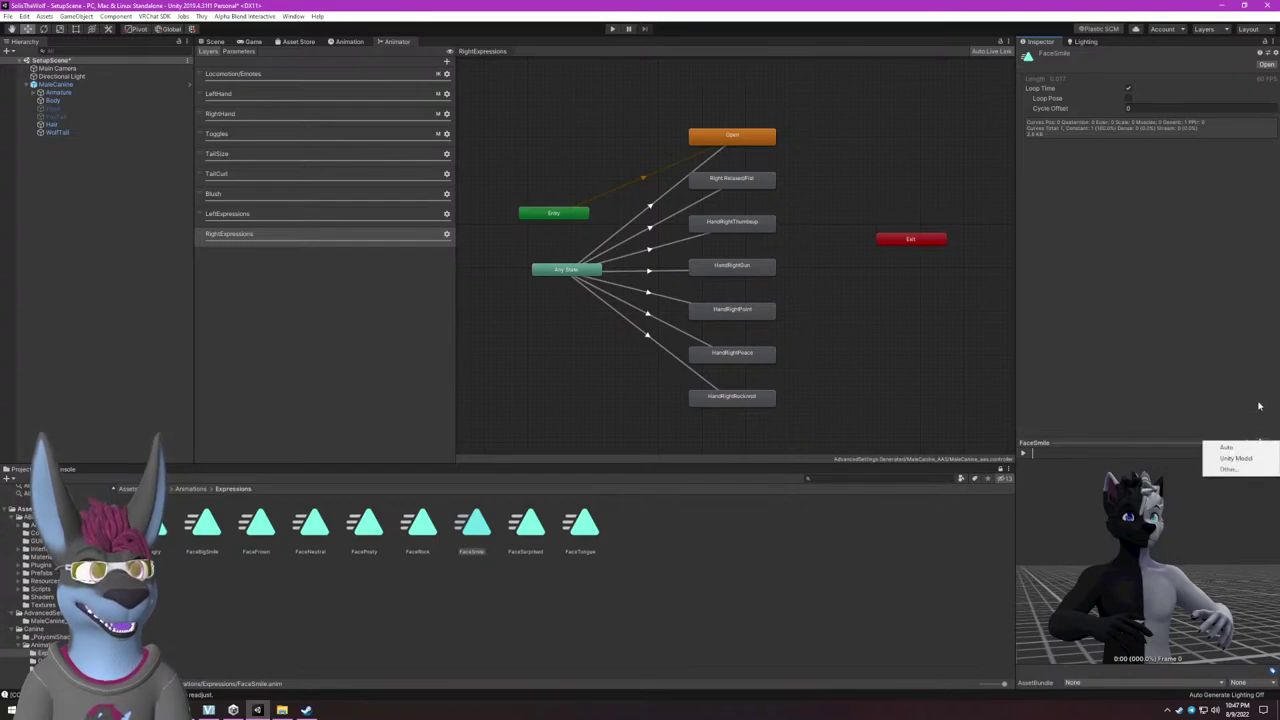
click(1259, 406)
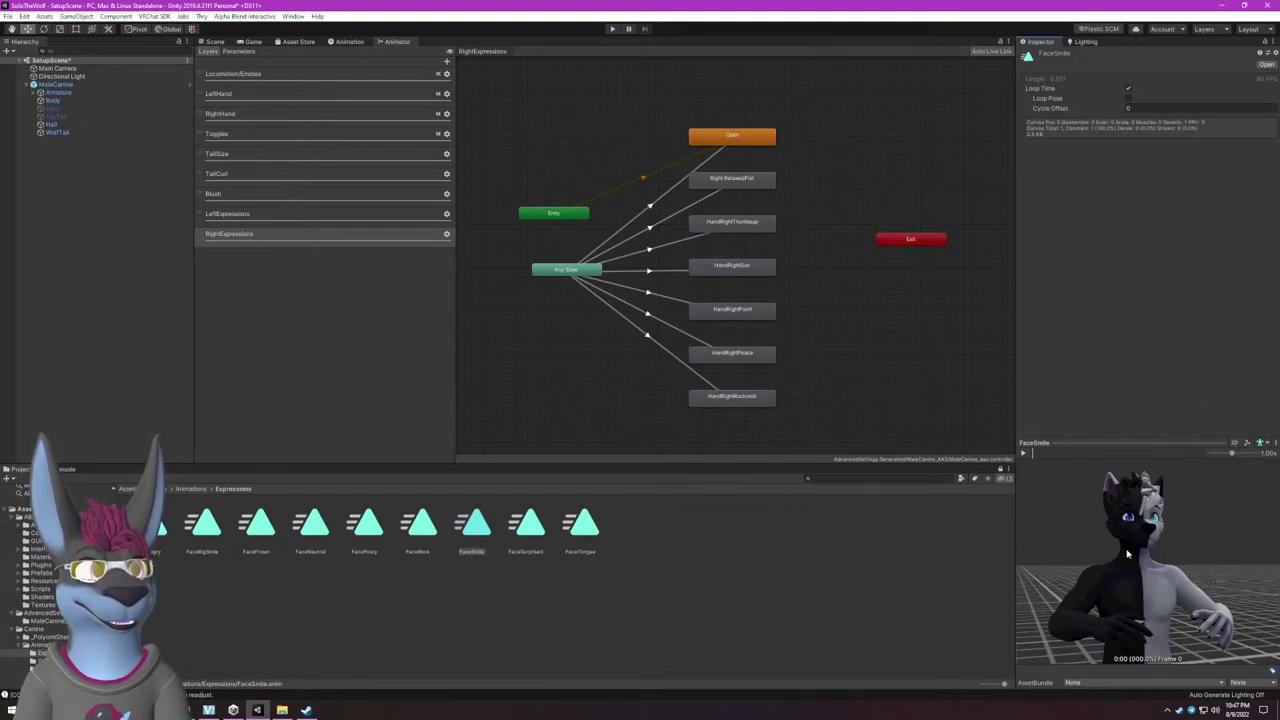
drag(1127, 553, 1083, 552)
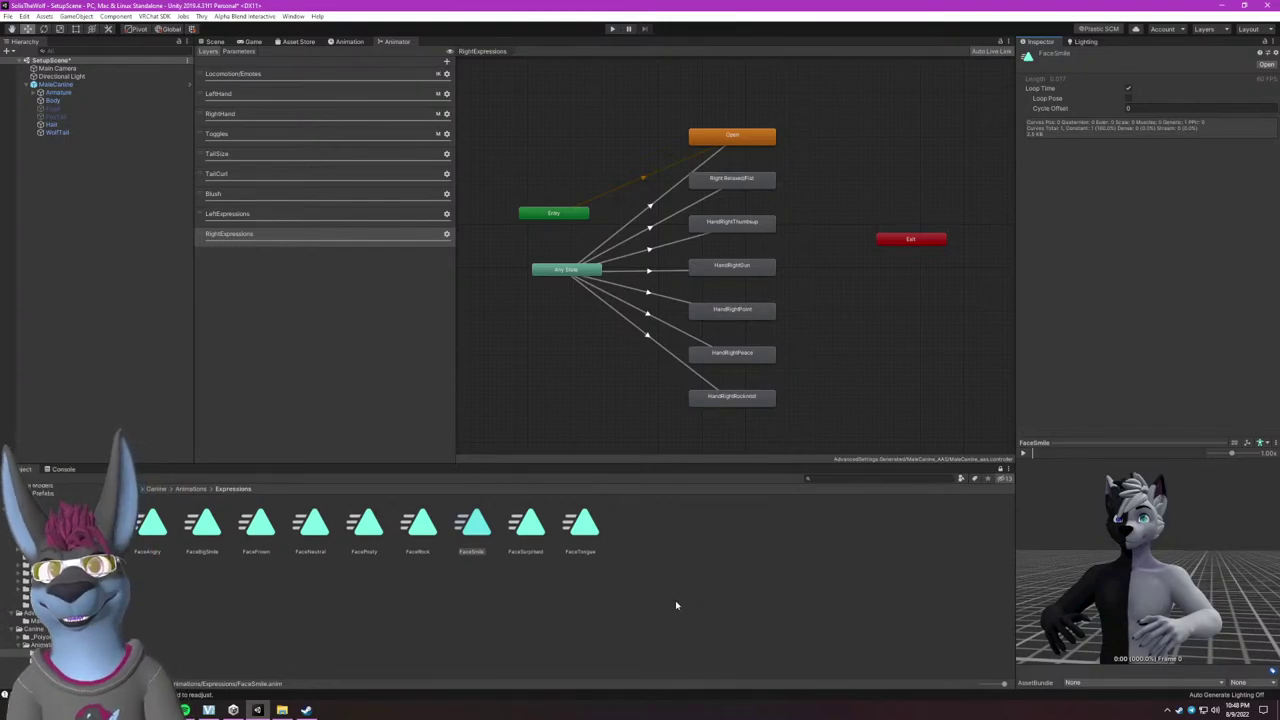
Preview the FaceSurprised clip on the avatar and assign it as the motion of the HandRightPoint state.
click(530, 530)
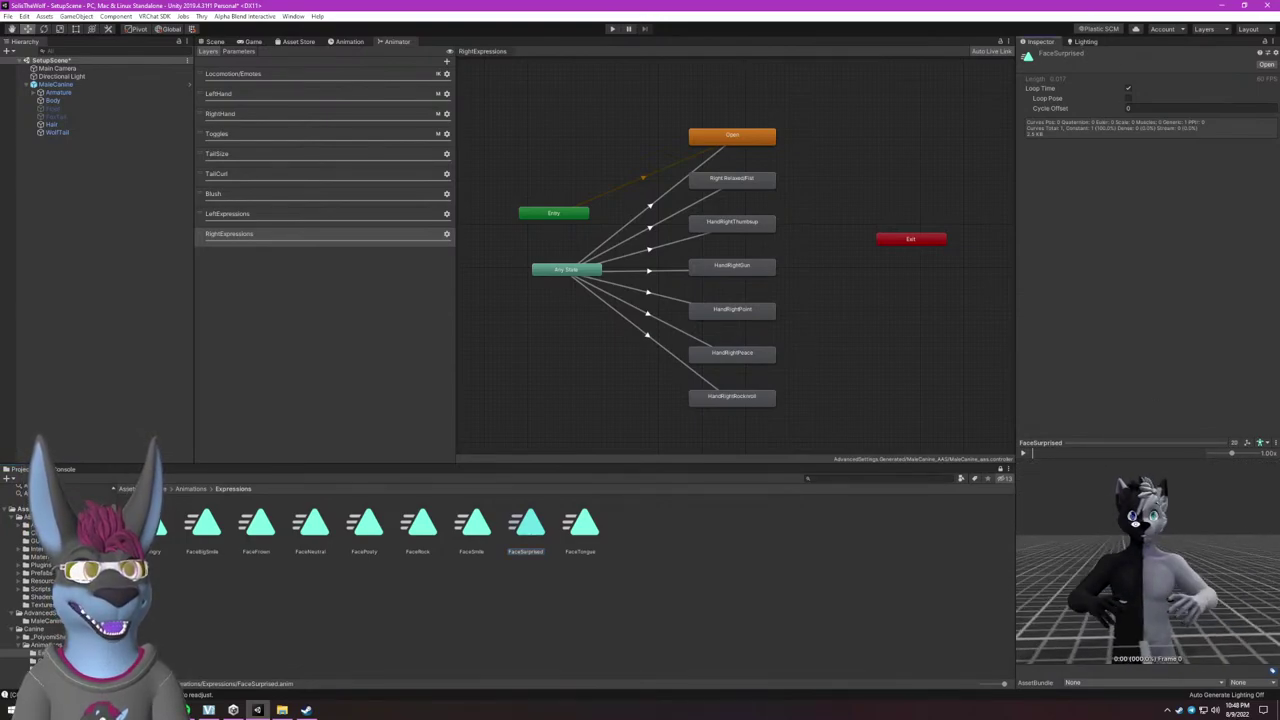
drag(1120, 540, 1152, 527)
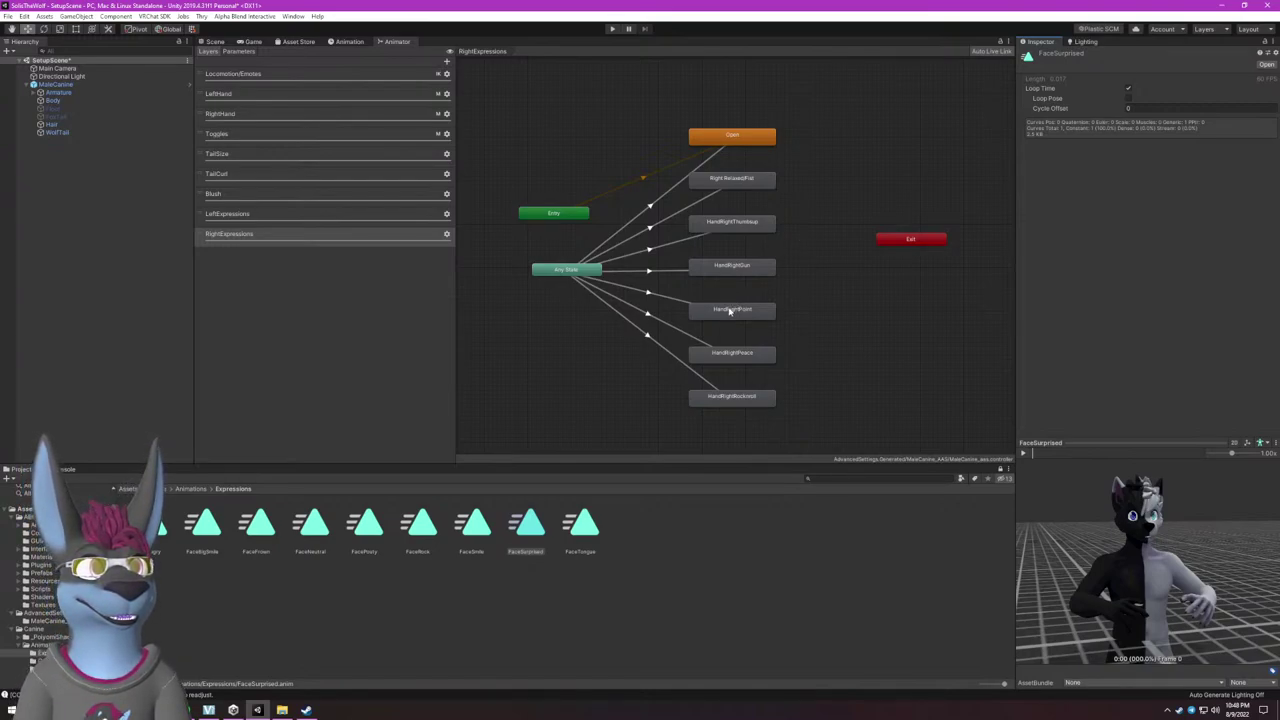
click(730, 311)
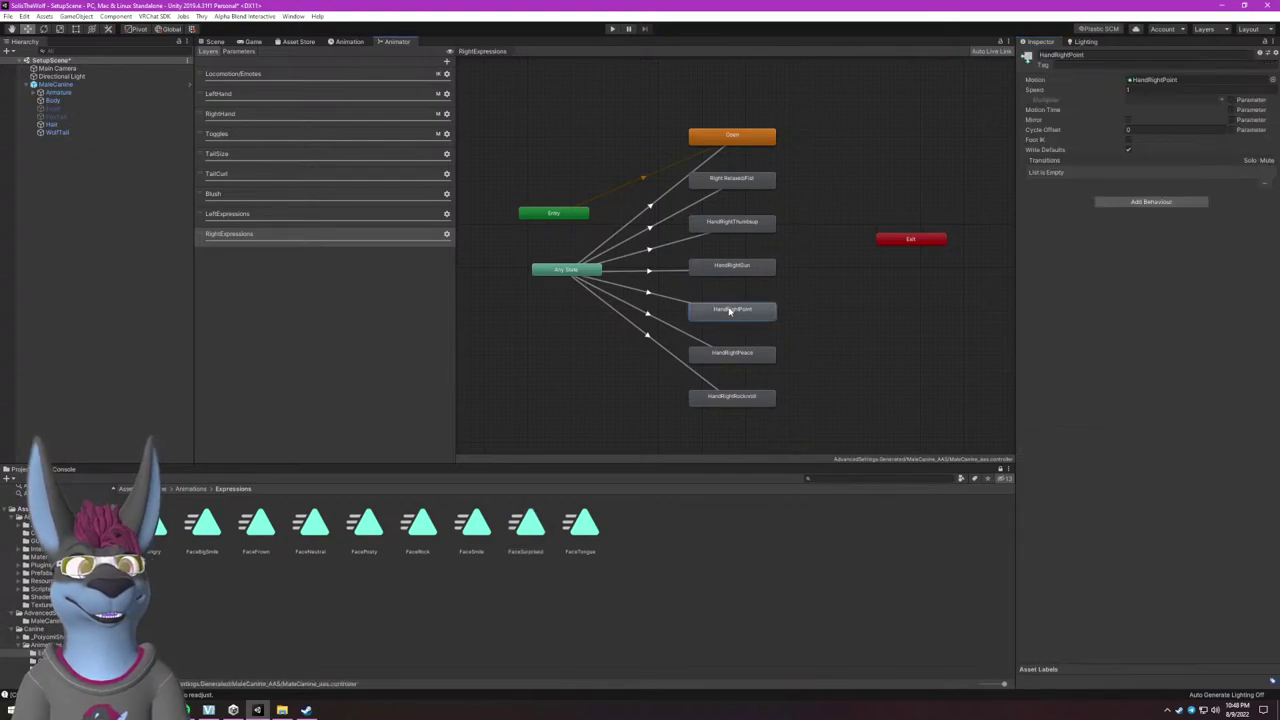
drag(527, 525, 1155, 80)
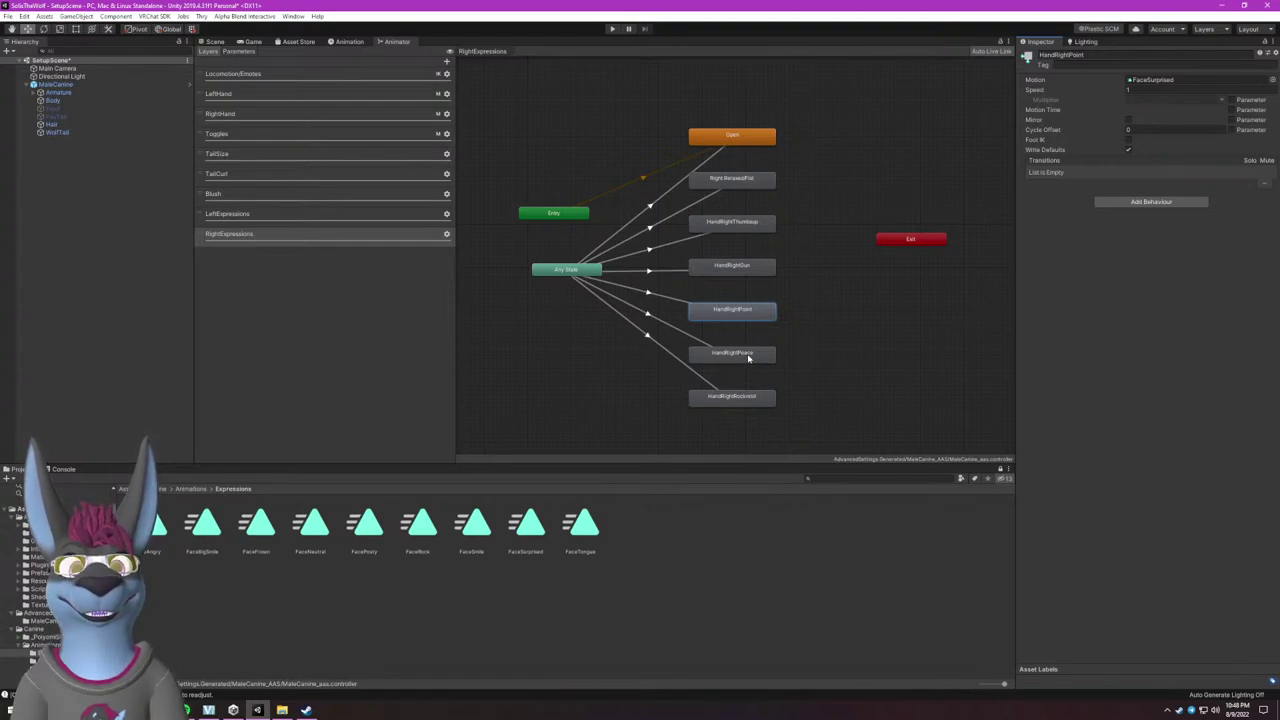
Review the motions assigned to the Open, Right Relaxed/Fist, HandRightPoint, HandRightGun and HandRightThumbsup states.
click(738, 134)
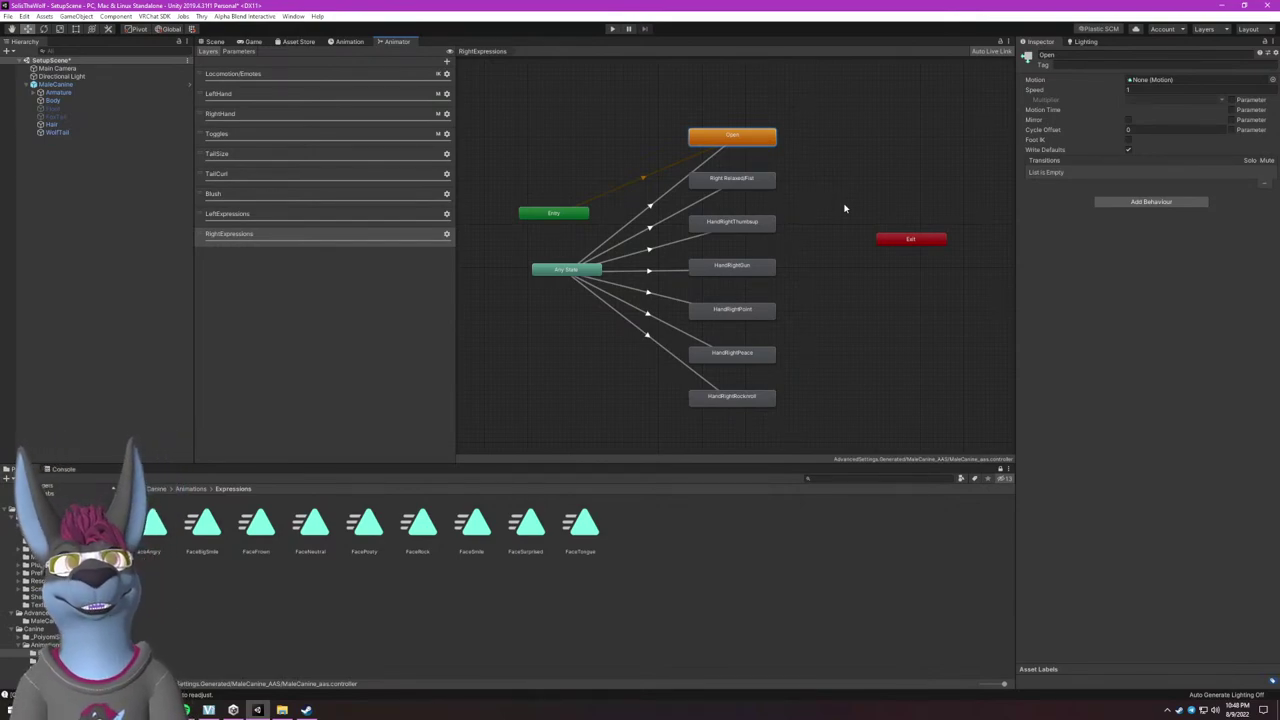
click(762, 184)
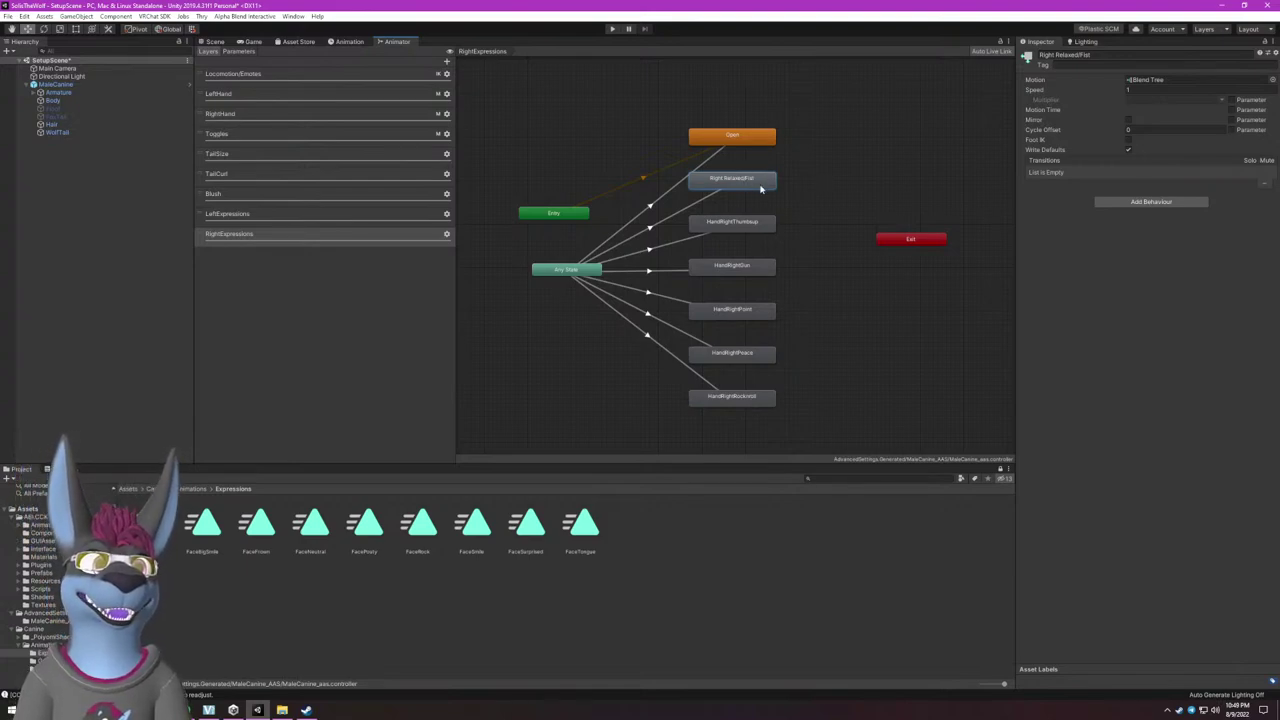
click(758, 142)
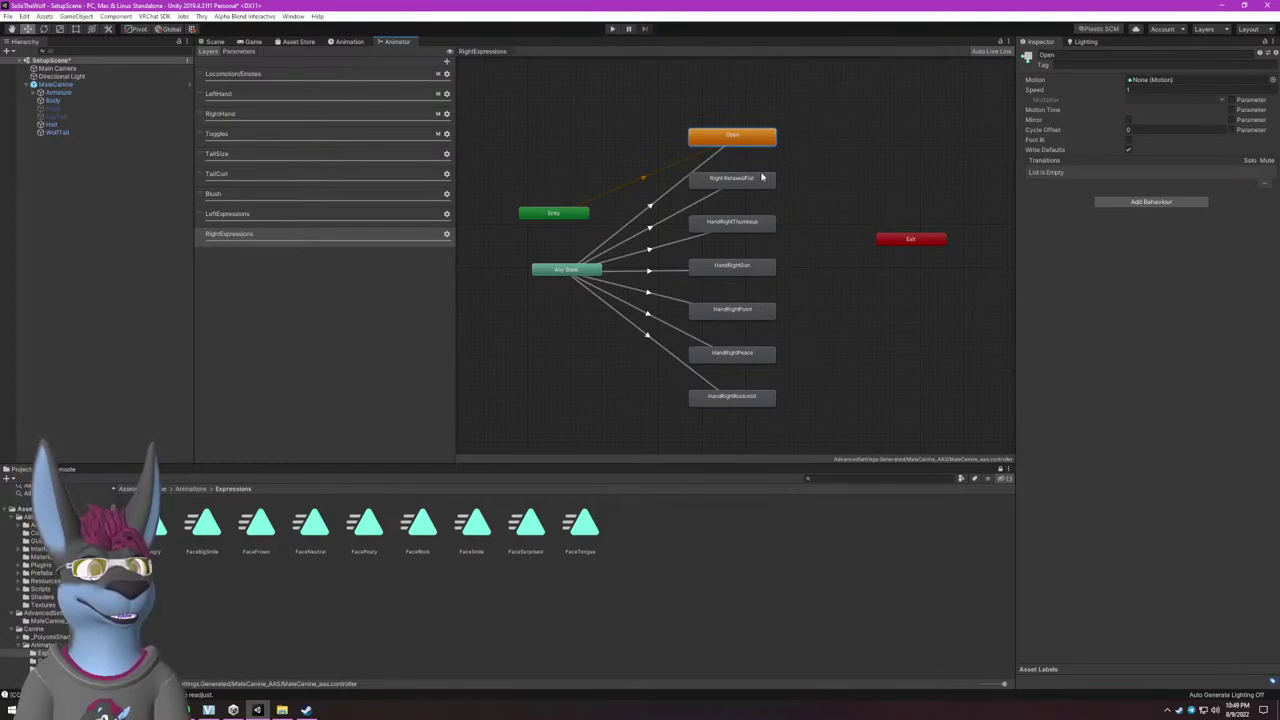
click(762, 313)
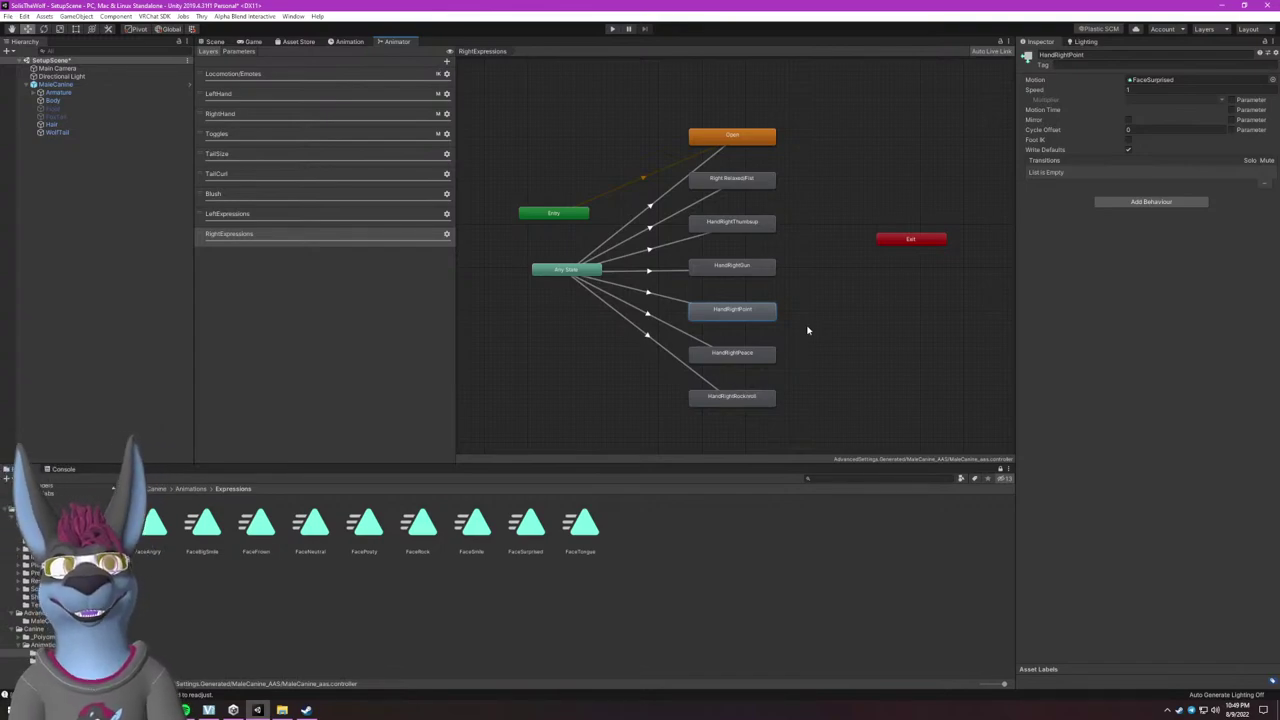
click(766, 270)
click(754, 230)
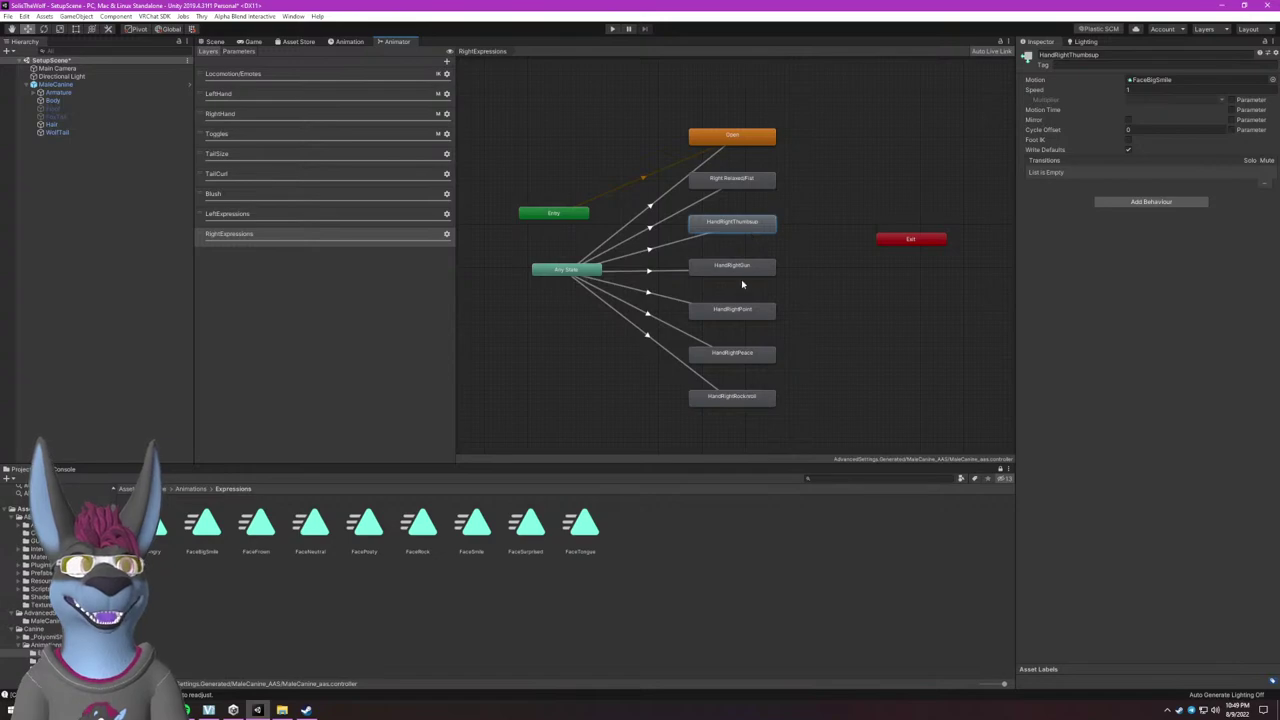
click(757, 271)
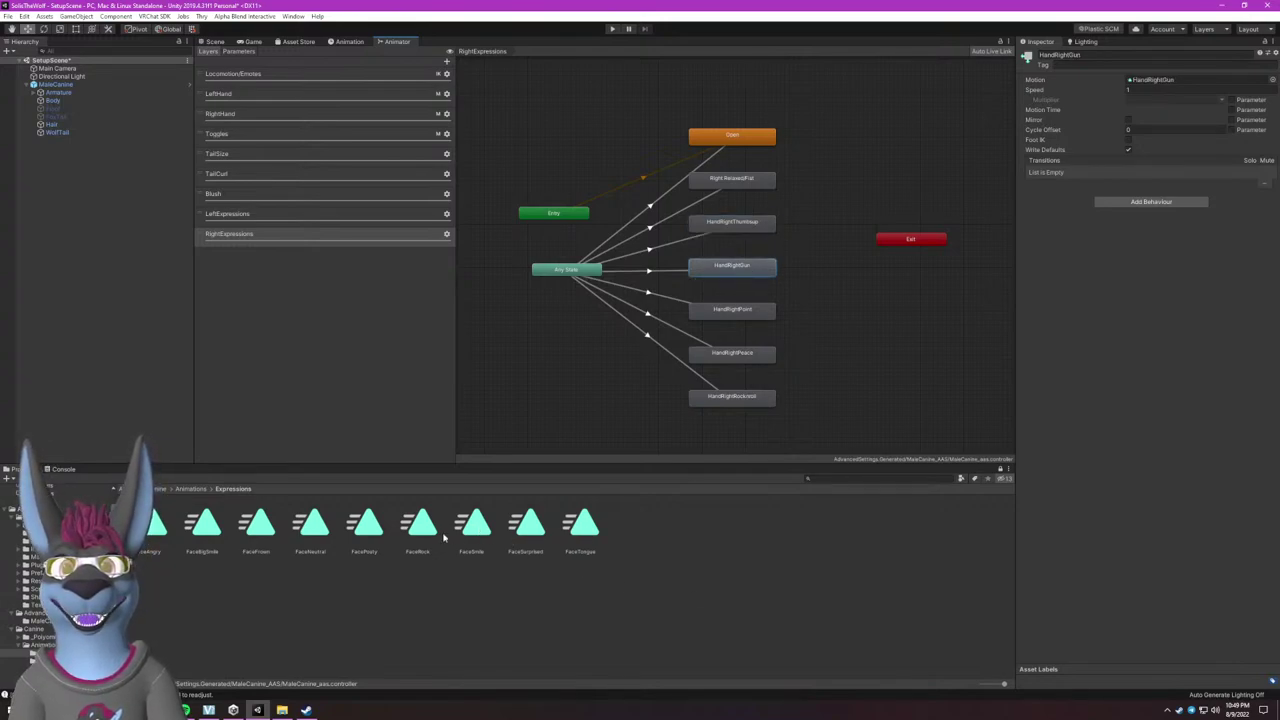
Preview the FaceFrown clip and assign it as the motion of the HandLeftThumbsup state in the LeftExpressions layer.
click(258, 537)
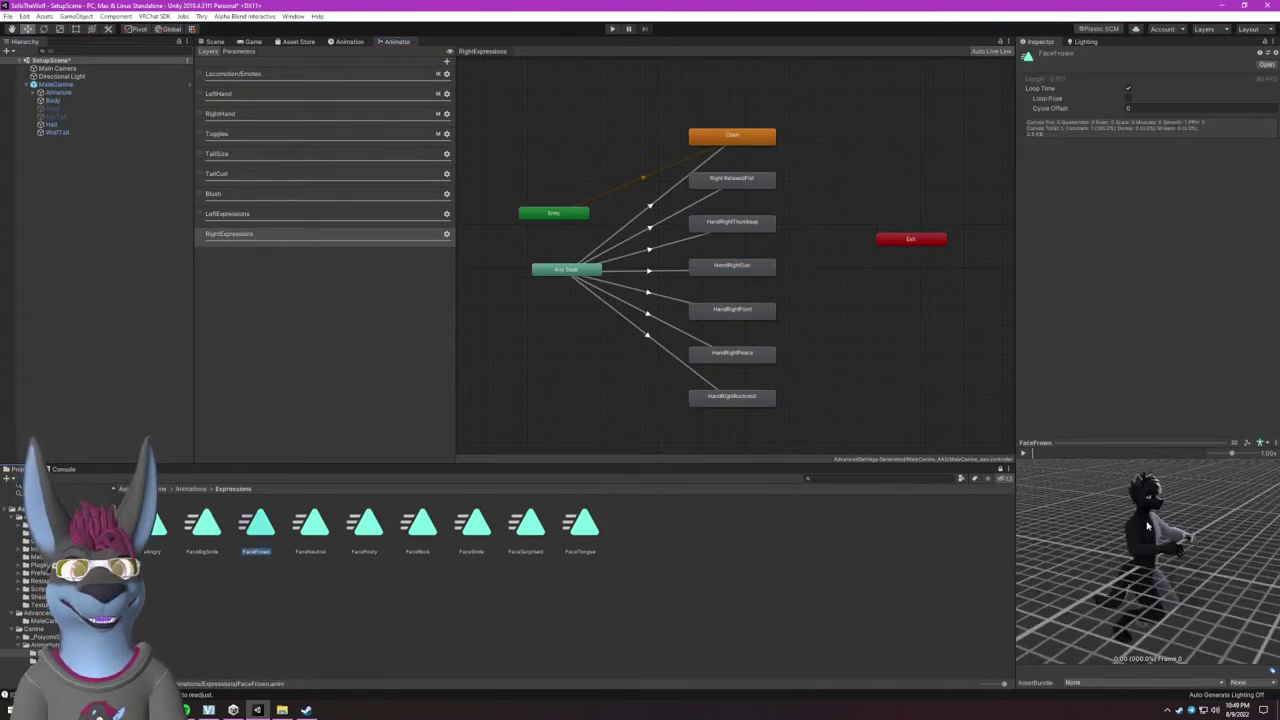
drag(1133, 570, 872, 542)
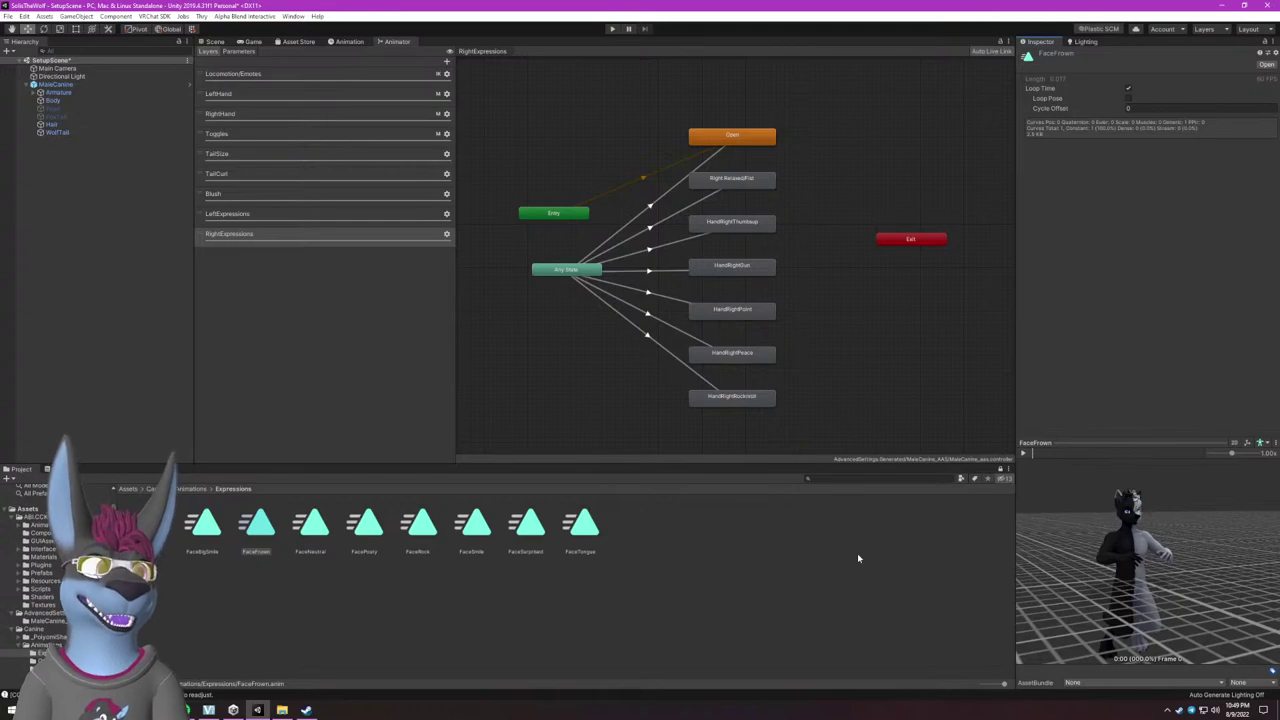
click(748, 226)
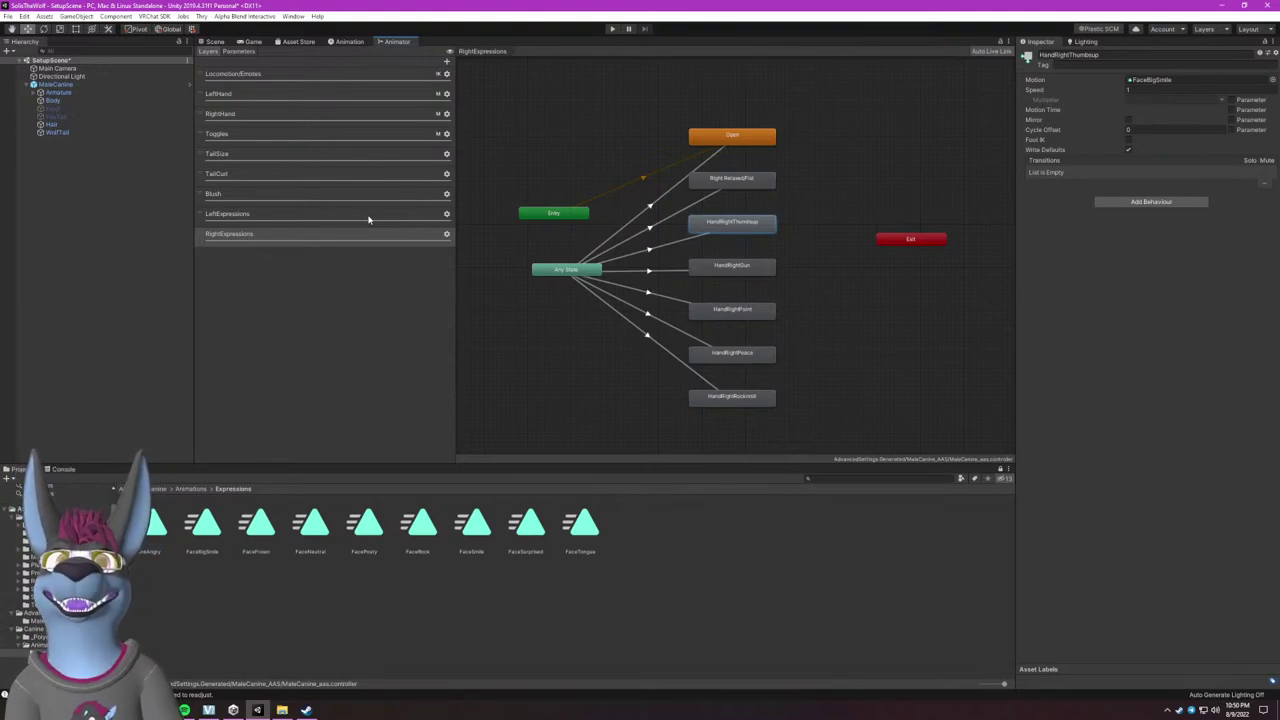
click(367, 215)
click(741, 237)
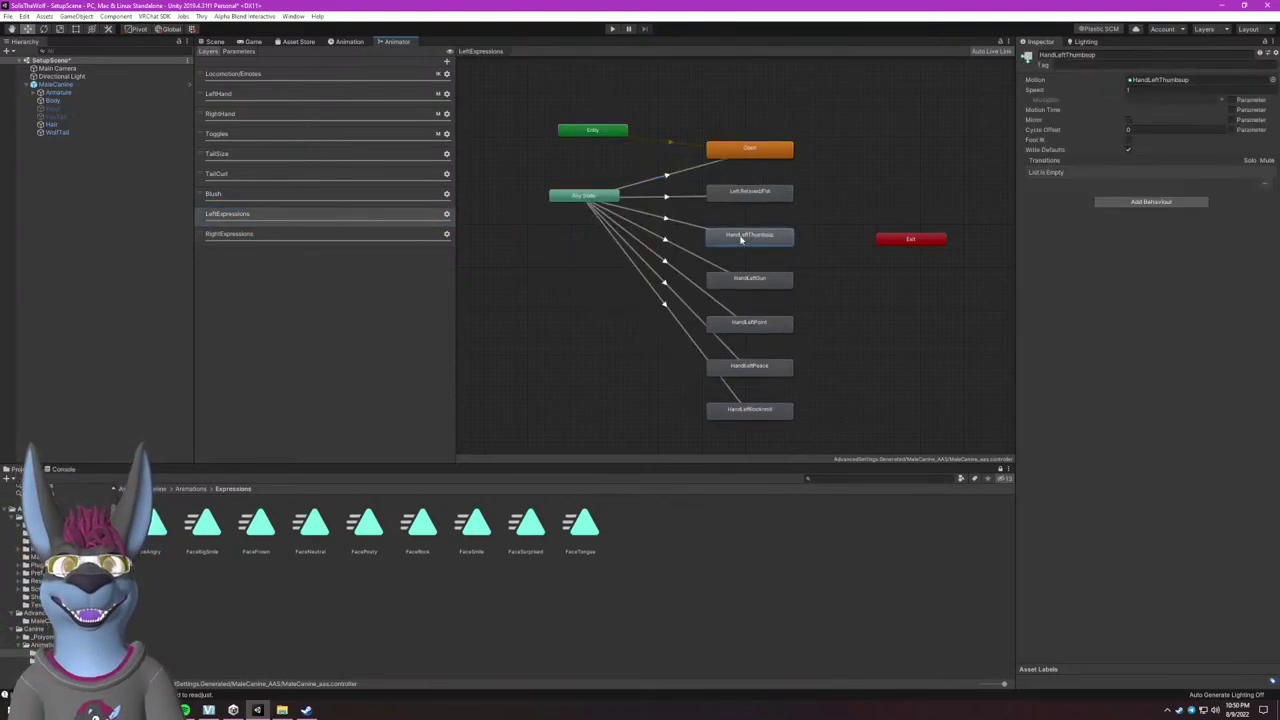
drag(265, 531, 1157, 84)
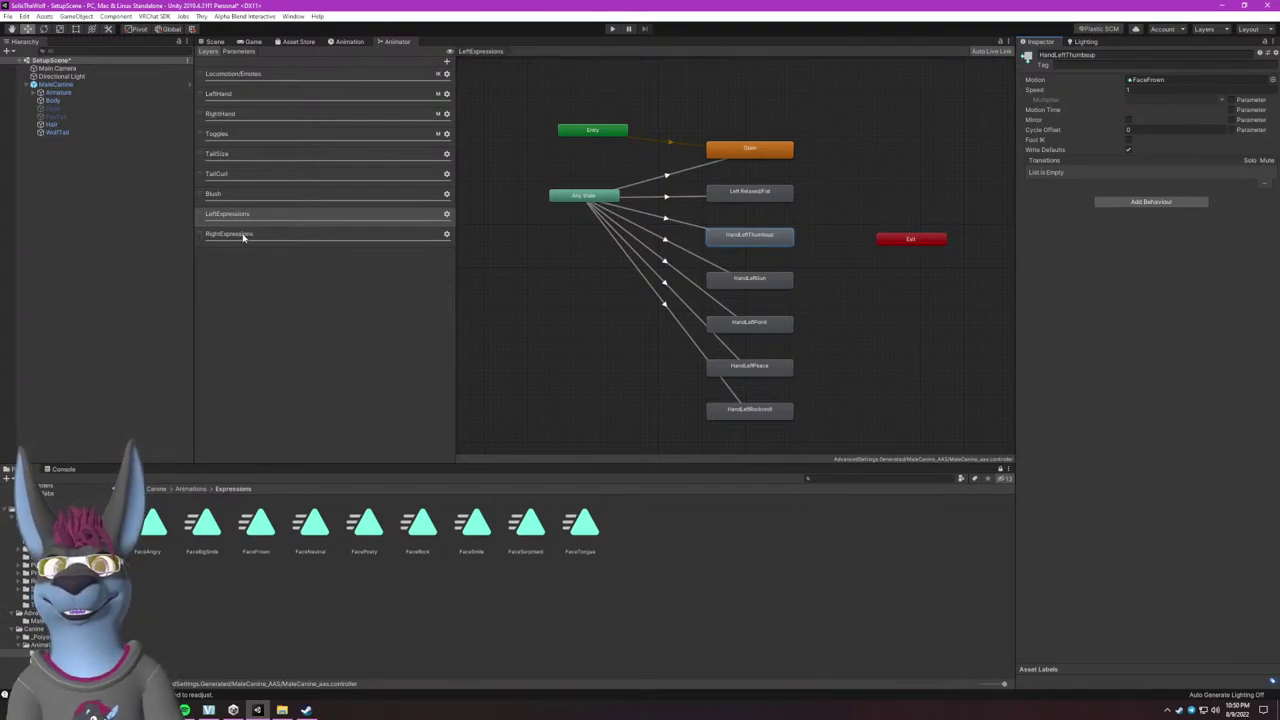
Assign the FaceSurprised clip as the motion of the Open state in the RightExpressions layer.
click(301, 235)
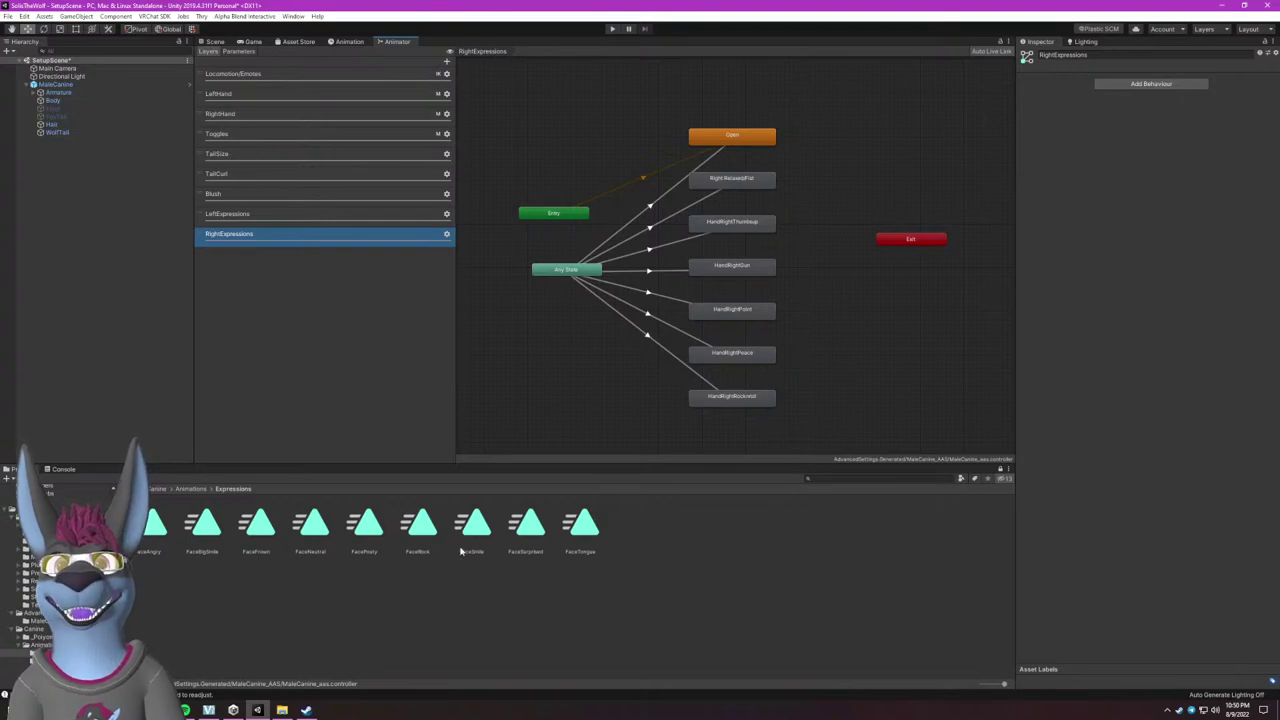
click(718, 148)
drag(528, 526, 1143, 88)
click(730, 356)
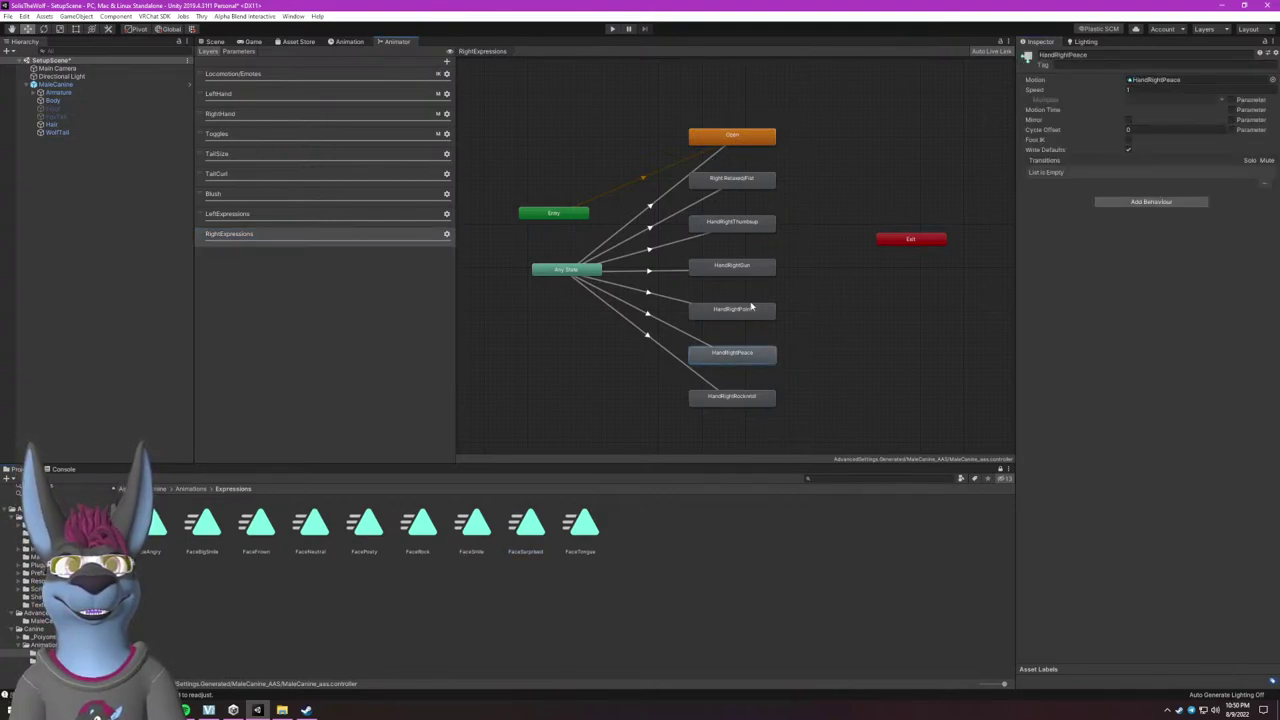
Check the motion of the HandRightPoint state and preview the FacePouty clip close up on the avatar's face.
click(736, 314)
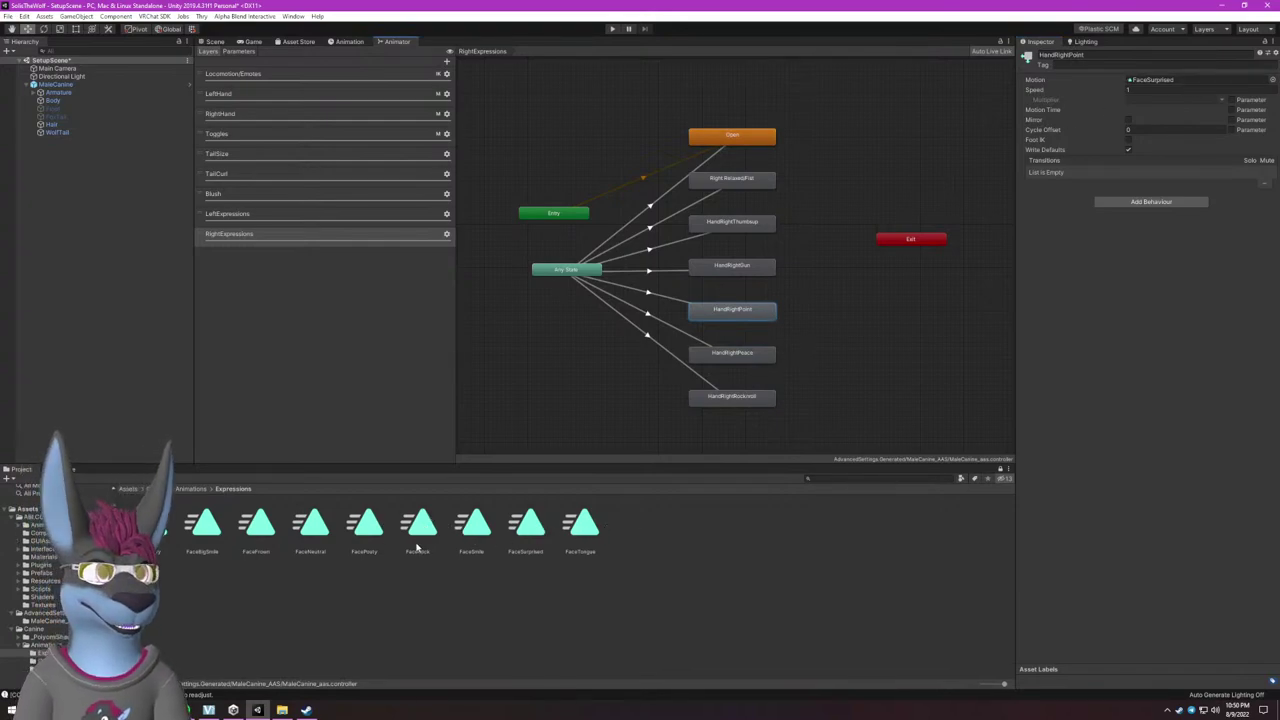
click(365, 530)
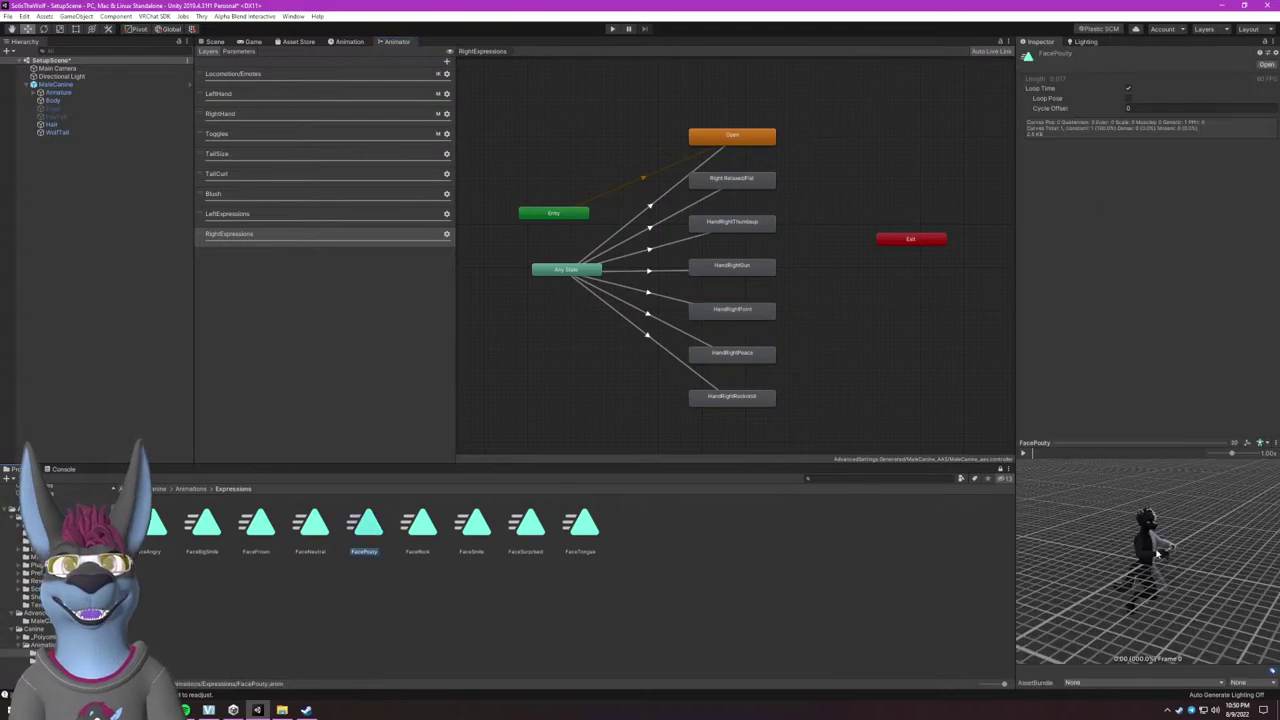
scroll(1121, 626, up, 3)
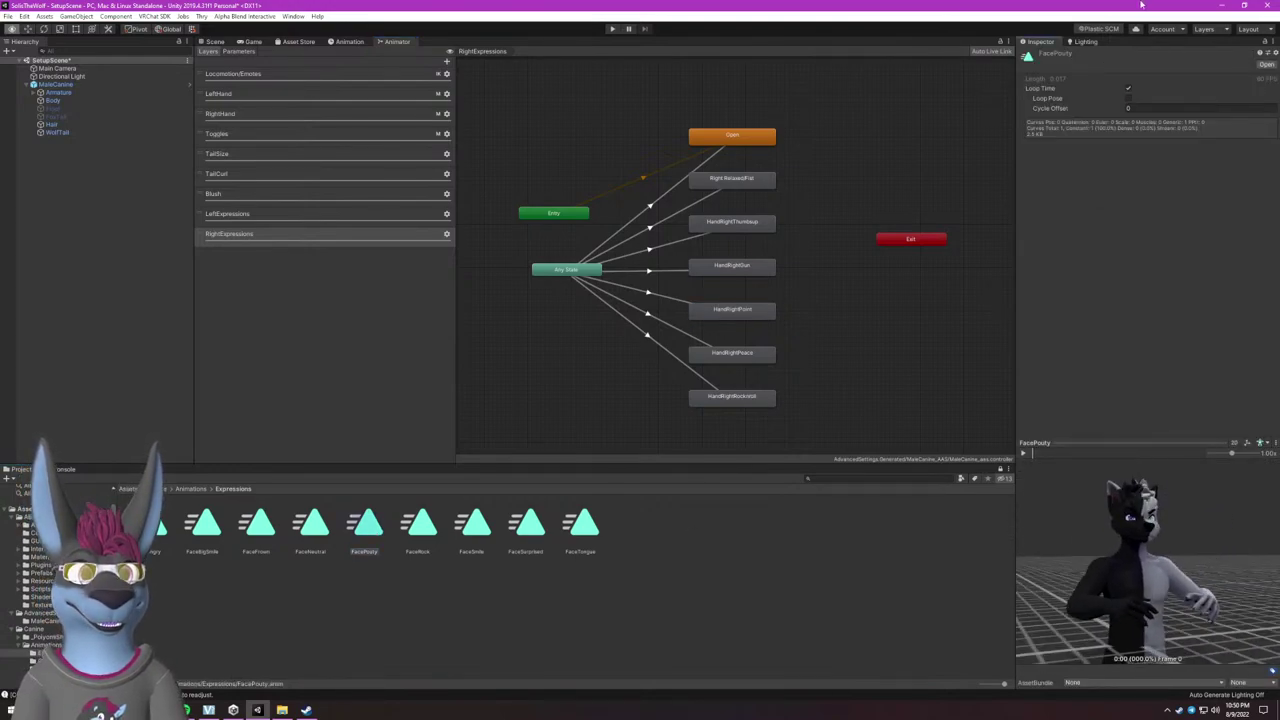
scroll(1121, 530, up, 5)
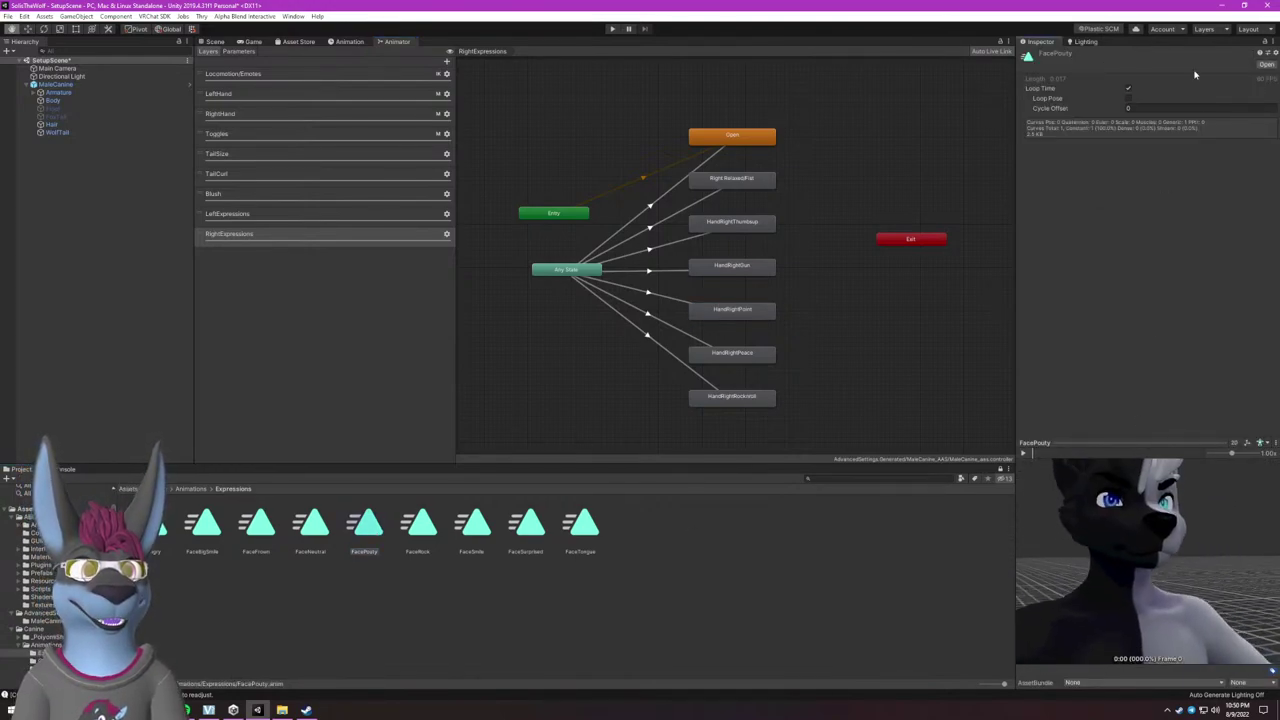
drag(1130, 480, 1040, 560)
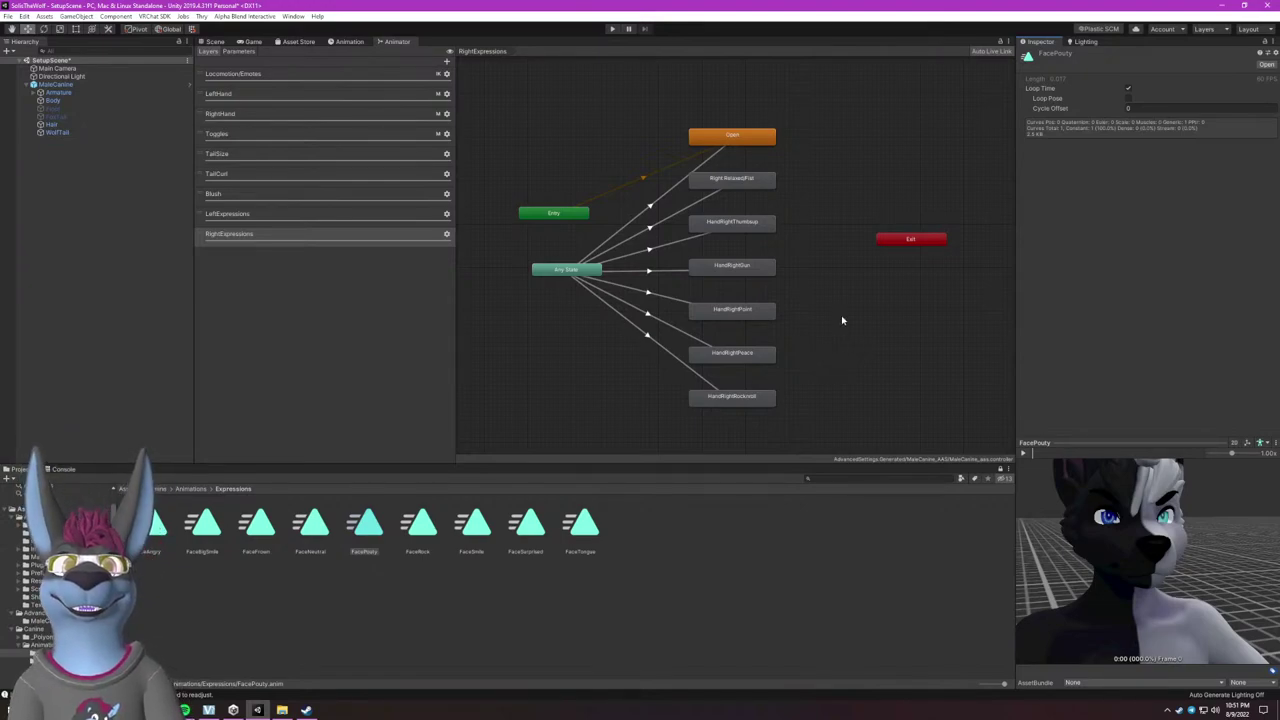
Reselect FaceSurprised as the motion of the HandRightPoint state from the list of available motions.
click(747, 311)
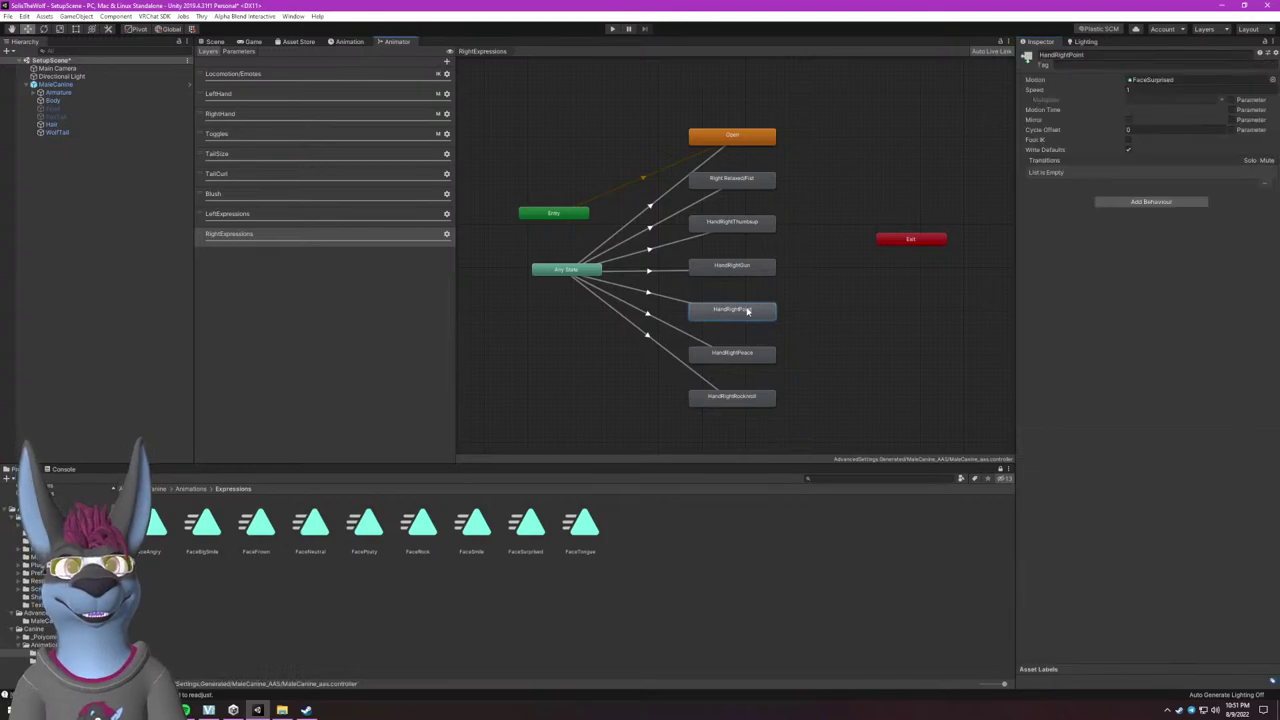
click(1271, 80)
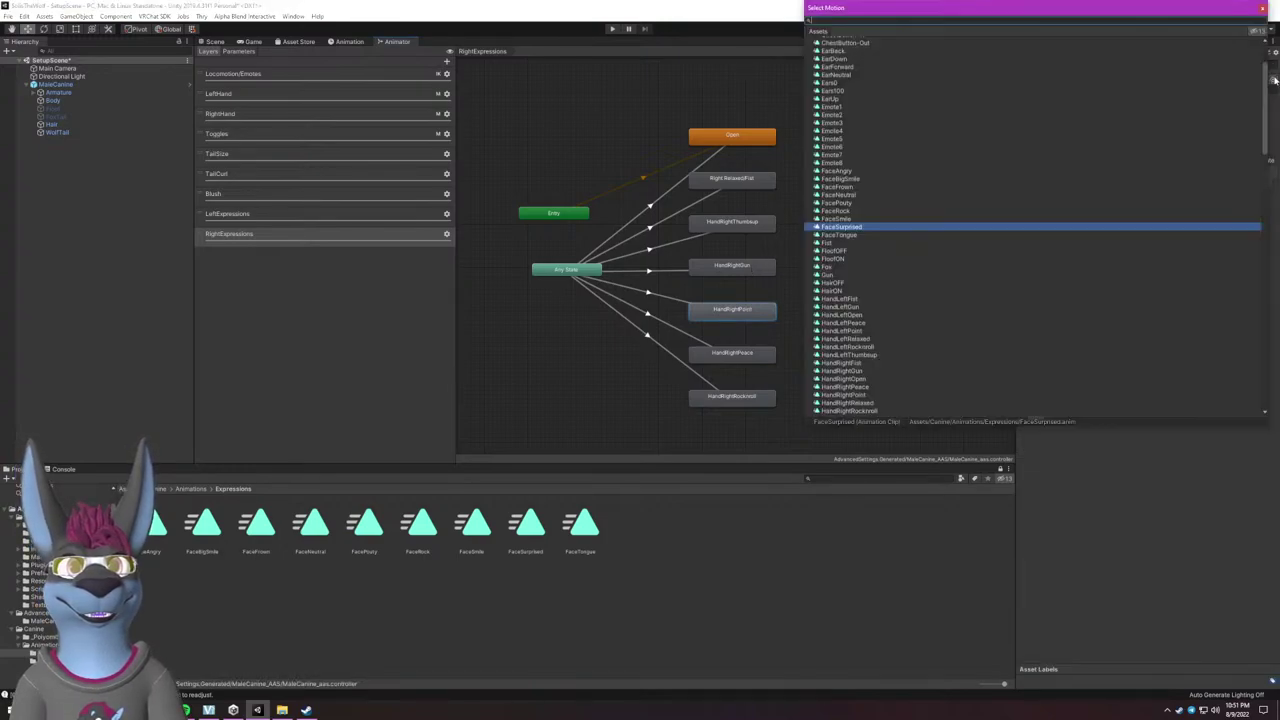
scroll(881, 158, up, 3)
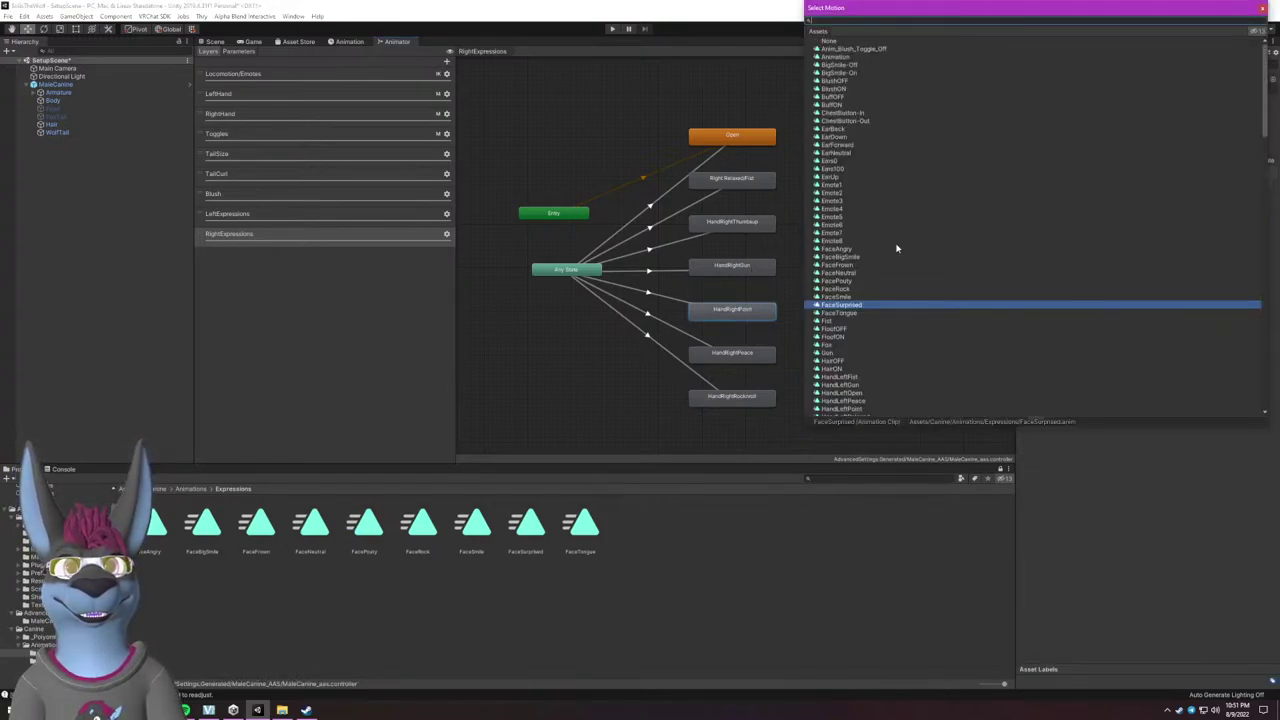
double_click(848, 304)
Compare the FaceSmile and FaceBigSmile clips on the preview avatar's face as candidates for the right-hand gesture states.
click(735, 356)
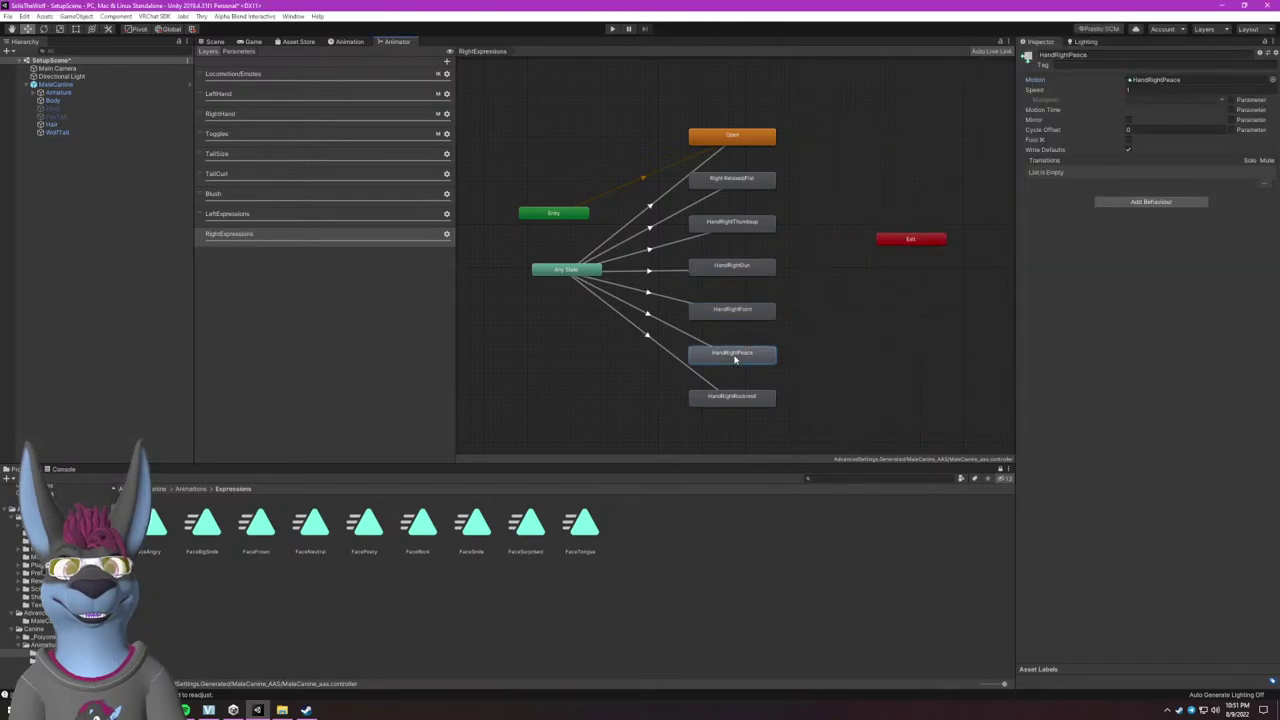
click(745, 221)
click(528, 530)
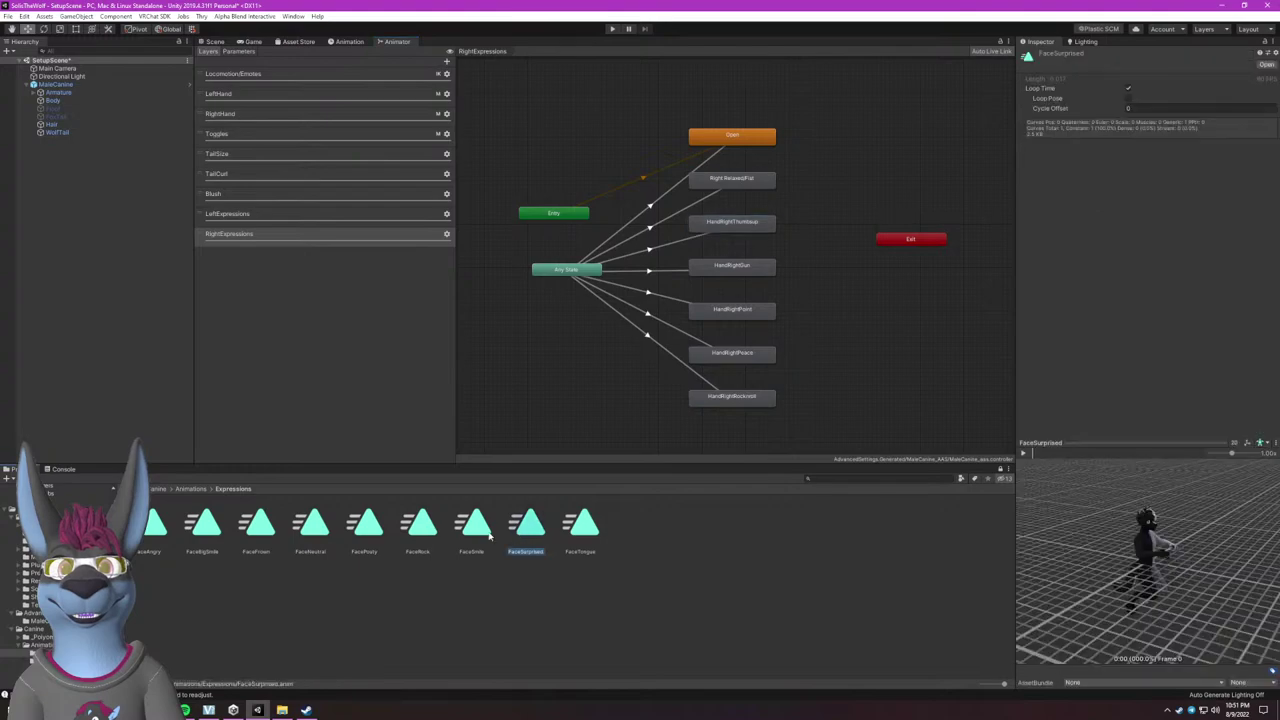
click(471, 525)
scroll(1125, 511, up, 5)
drag(1147, 506, 1132, 527)
scroll(1132, 527, up, 5)
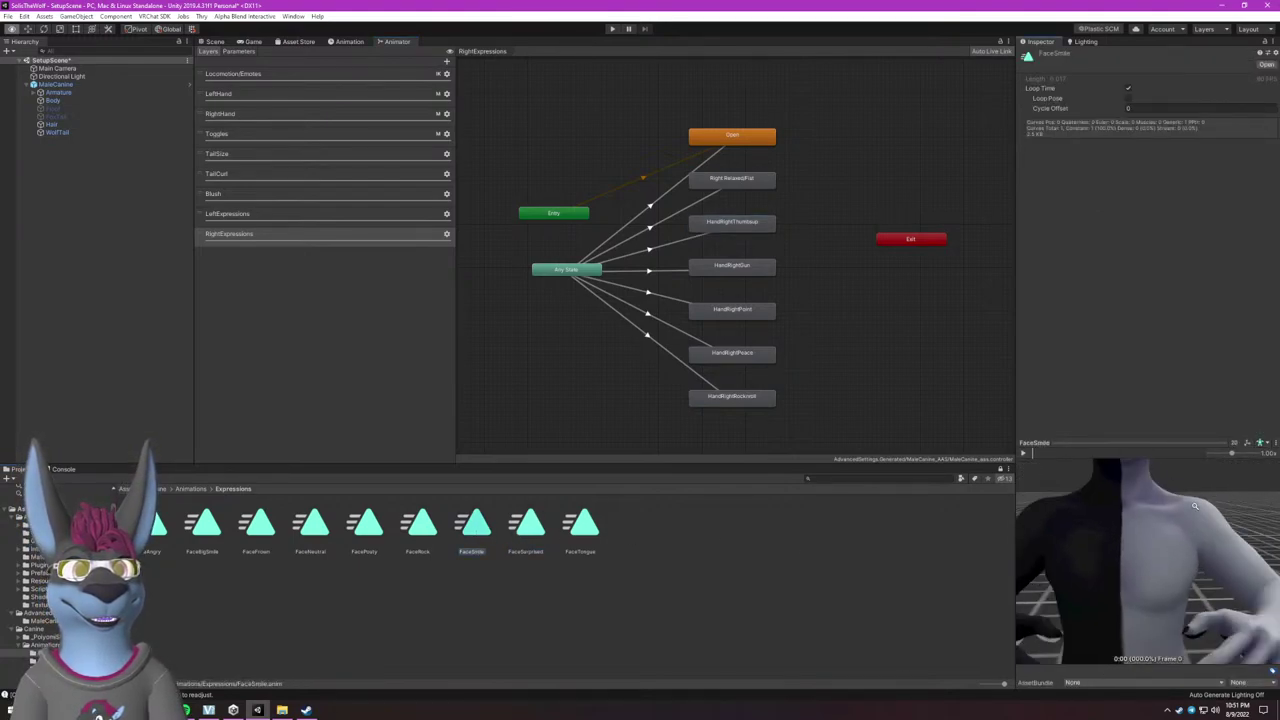
middle_drag(1132, 527, 1150, 624)
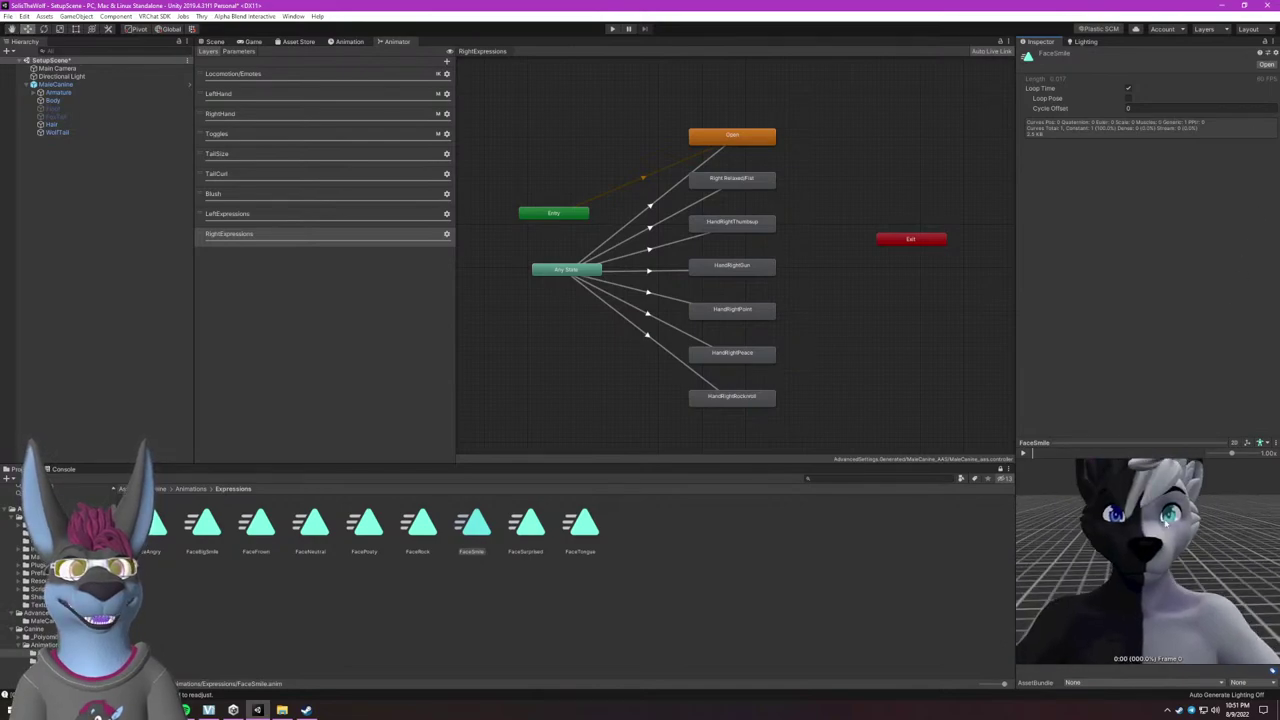
drag(1160, 560, 1105, 555)
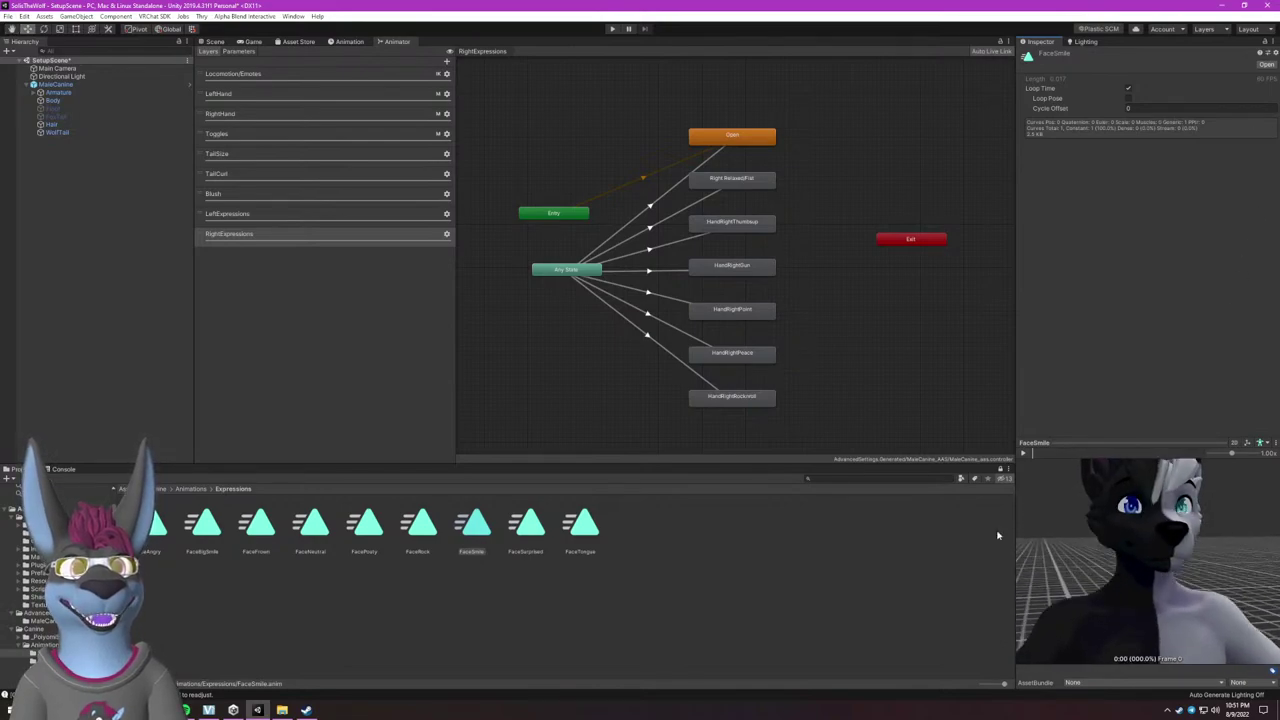
click(202, 525)
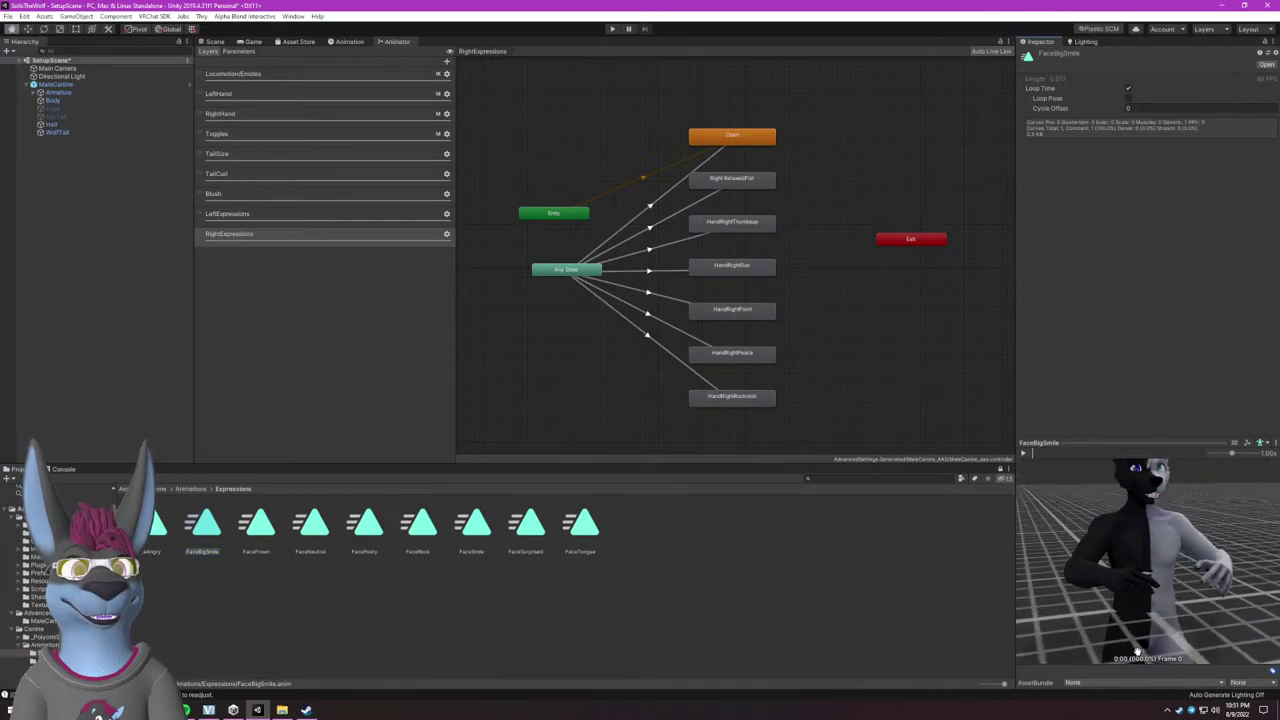
scroll(1245, 544, up, 10)
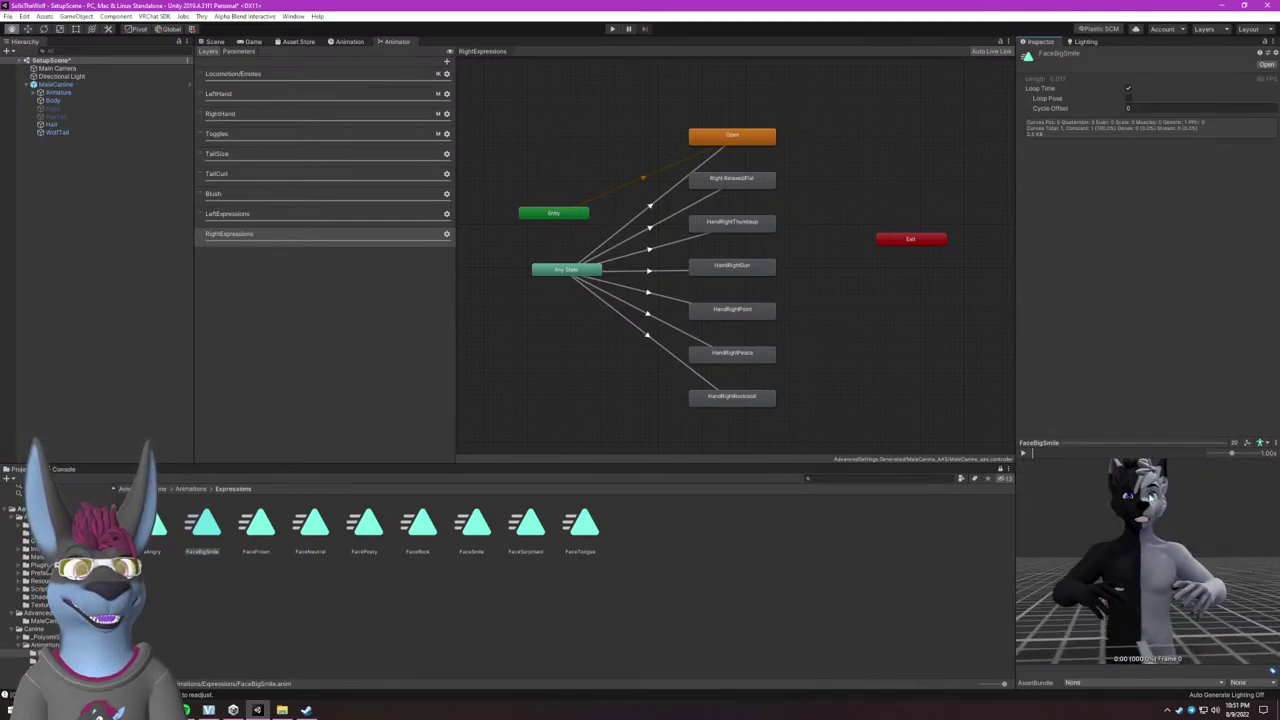
scroll(1245, 544, down, 6)
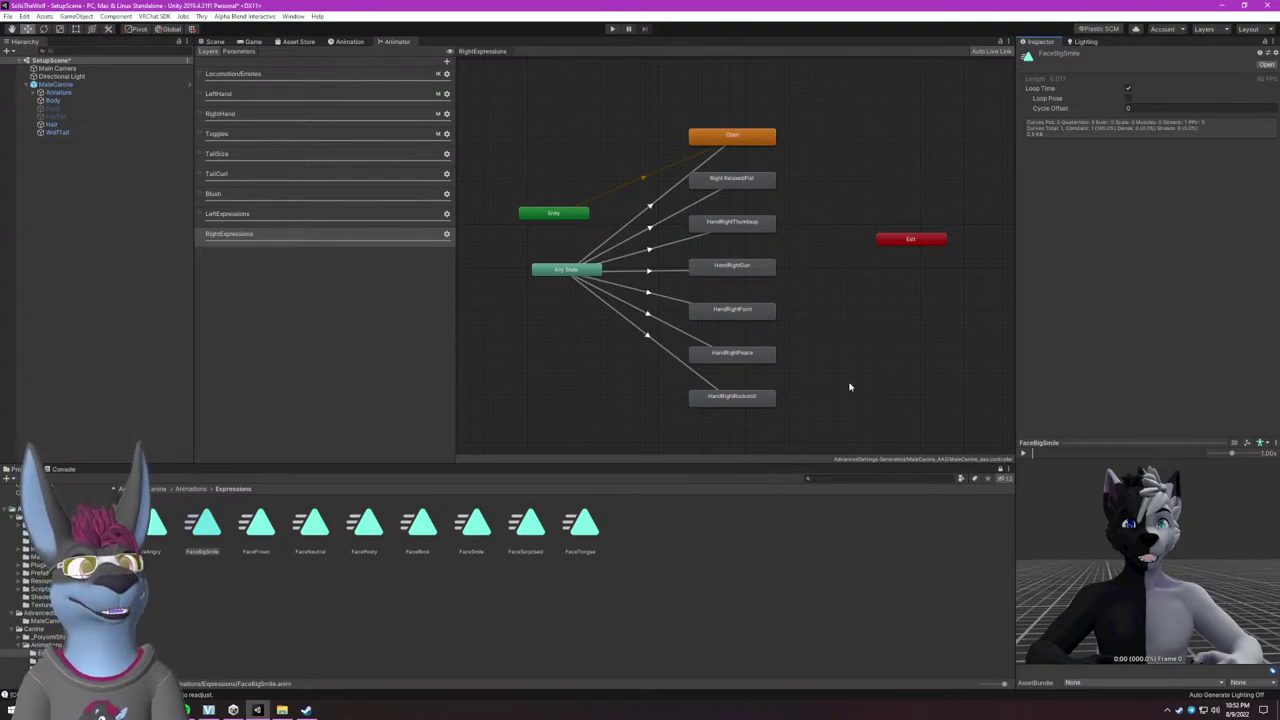
Assign the FaceSmile clip as the motion of the HandRightPeace state and check the last right-hand state's motion.
click(740, 357)
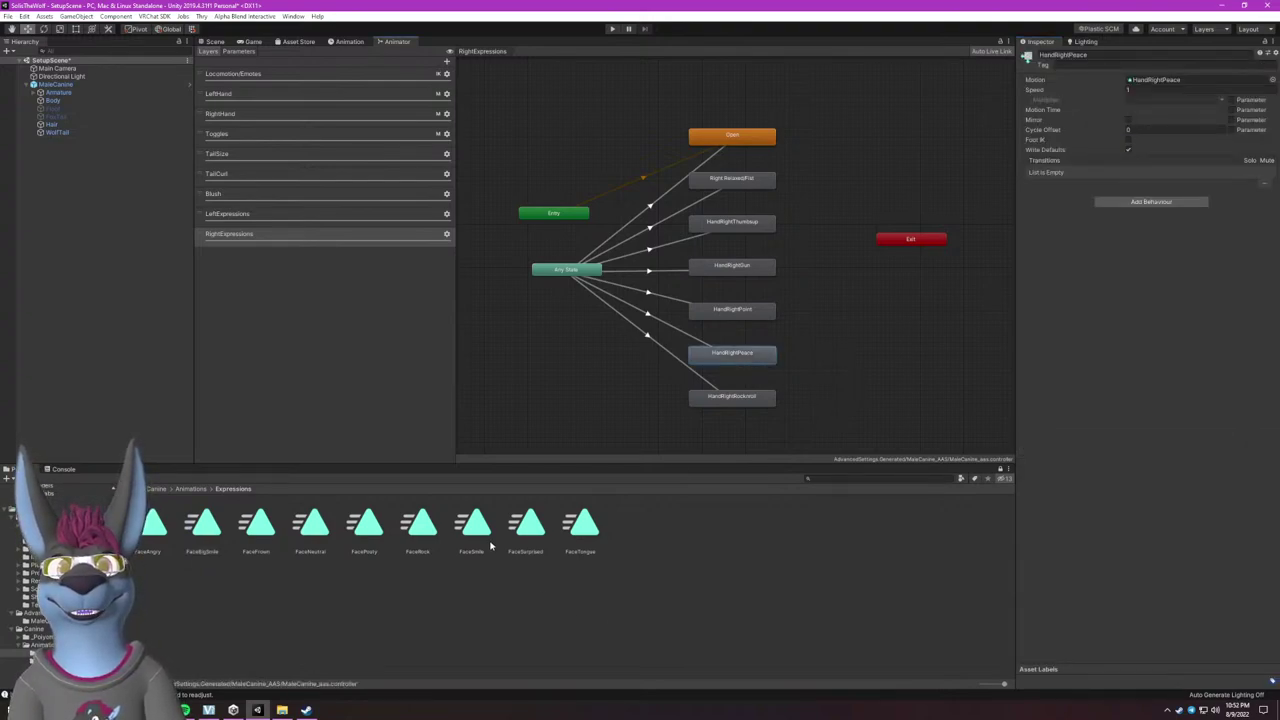
drag(1145, 86, 1145, 86)
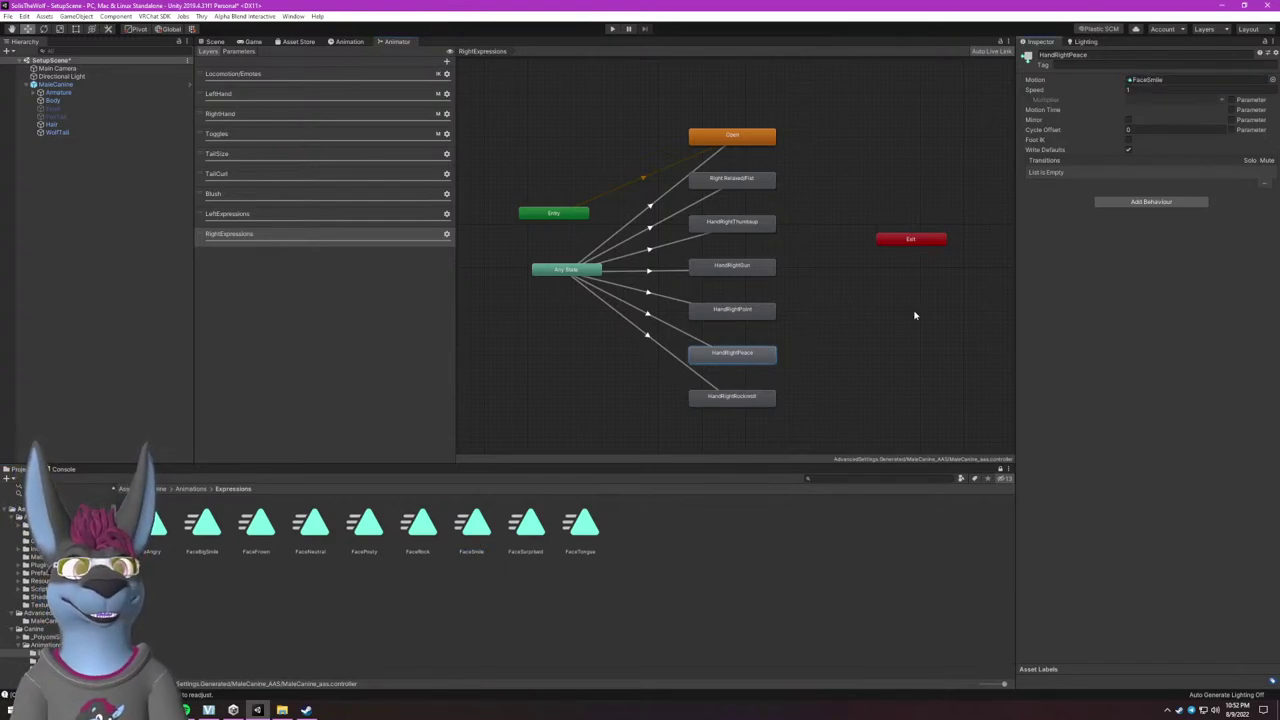
click(760, 404)
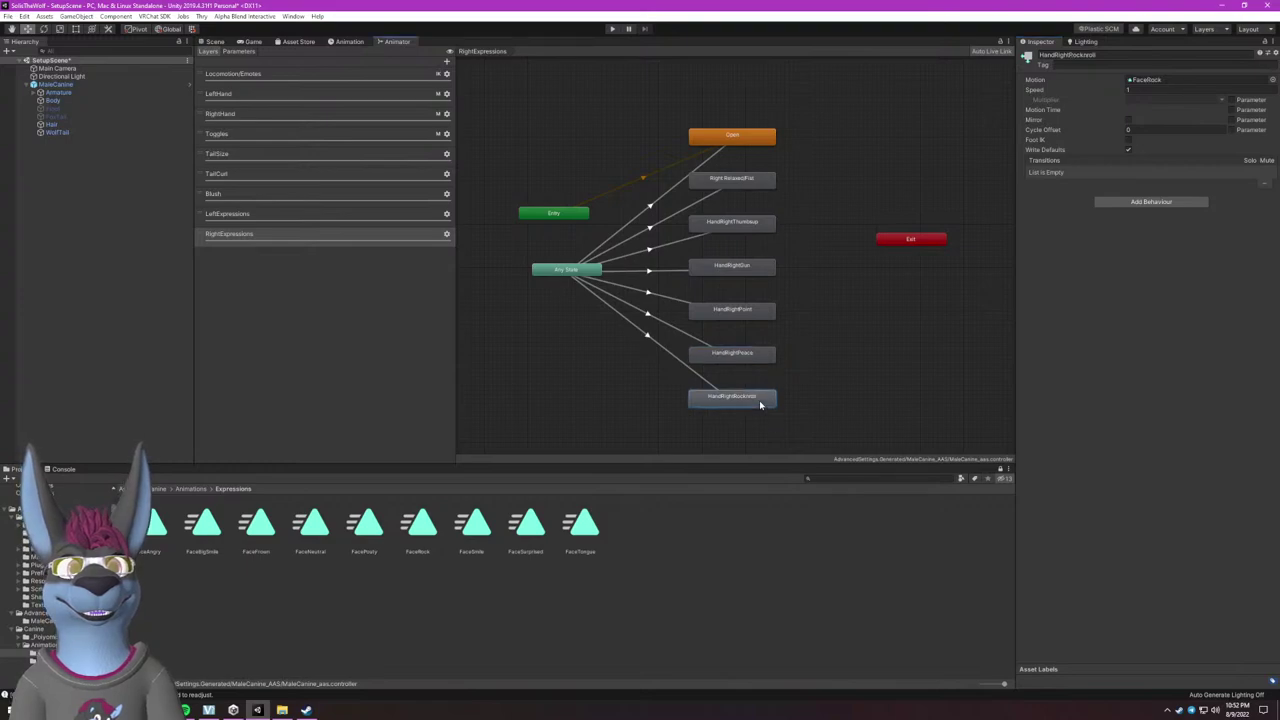
Check the Open state's motion and assign the FaceNeutral clip as the motion of the HandRightPoint state.
click(735, 314)
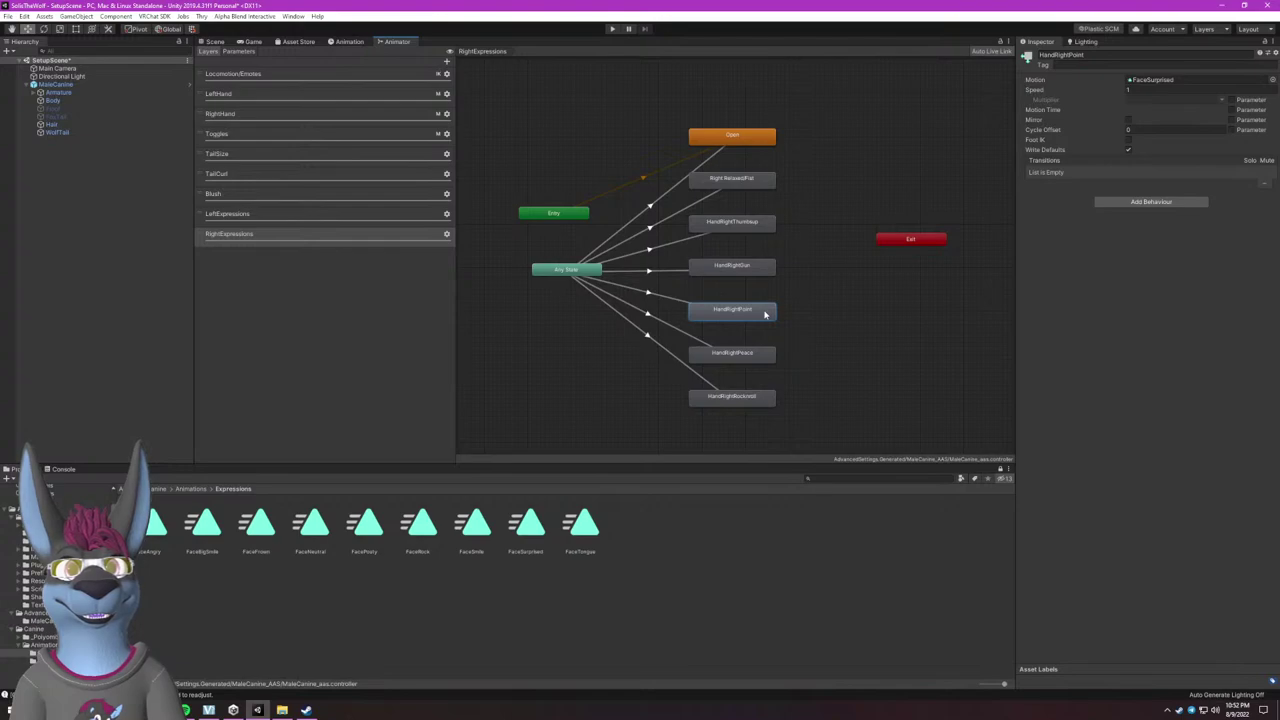
click(750, 142)
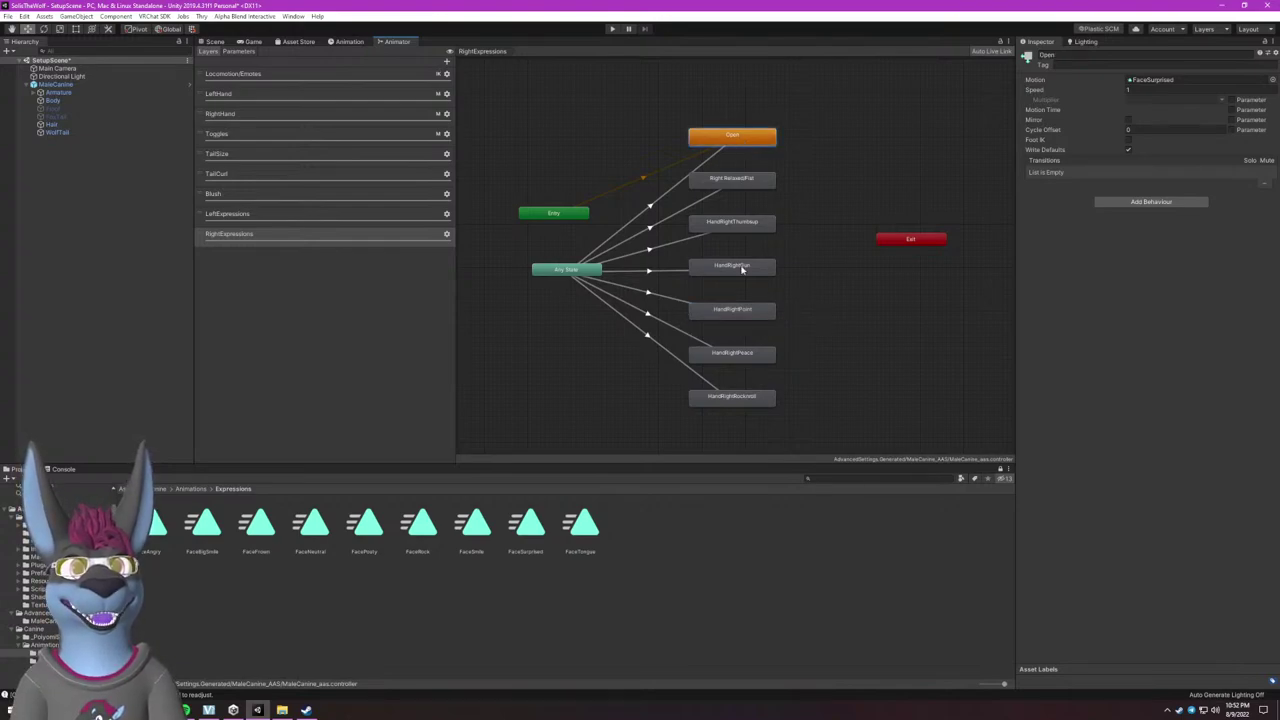
click(754, 313)
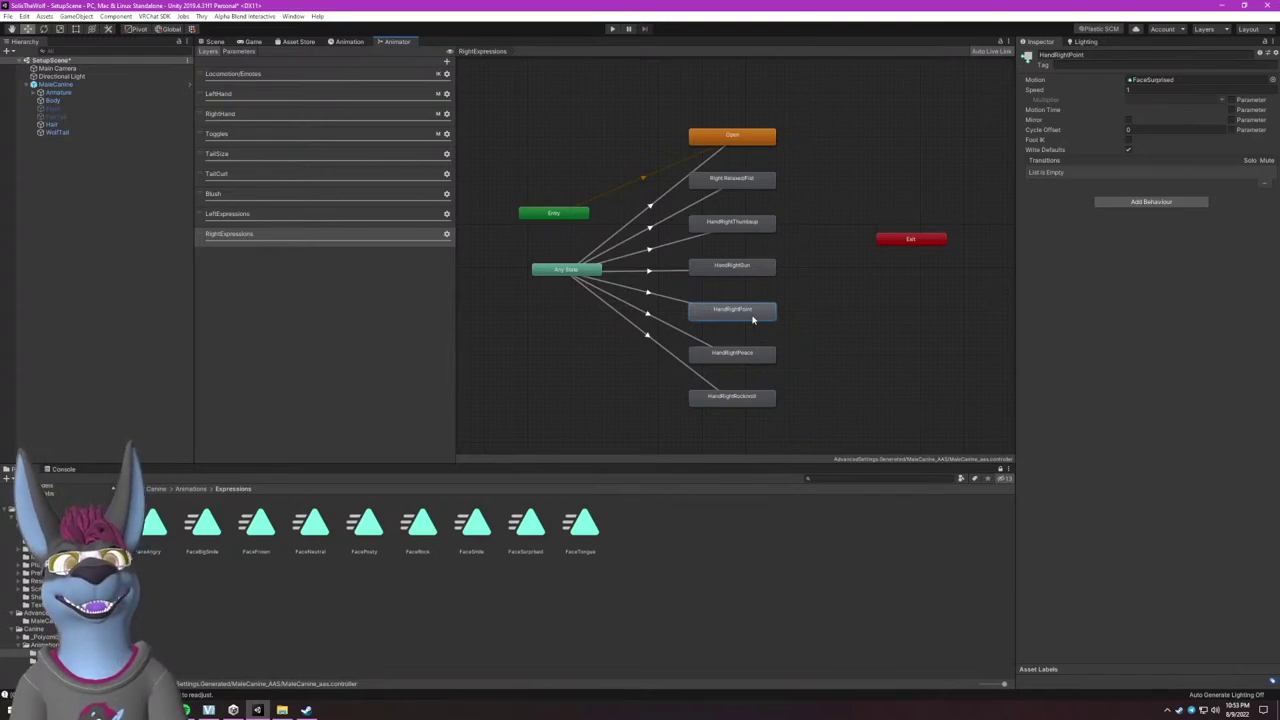
drag(312, 525, 1163, 78)
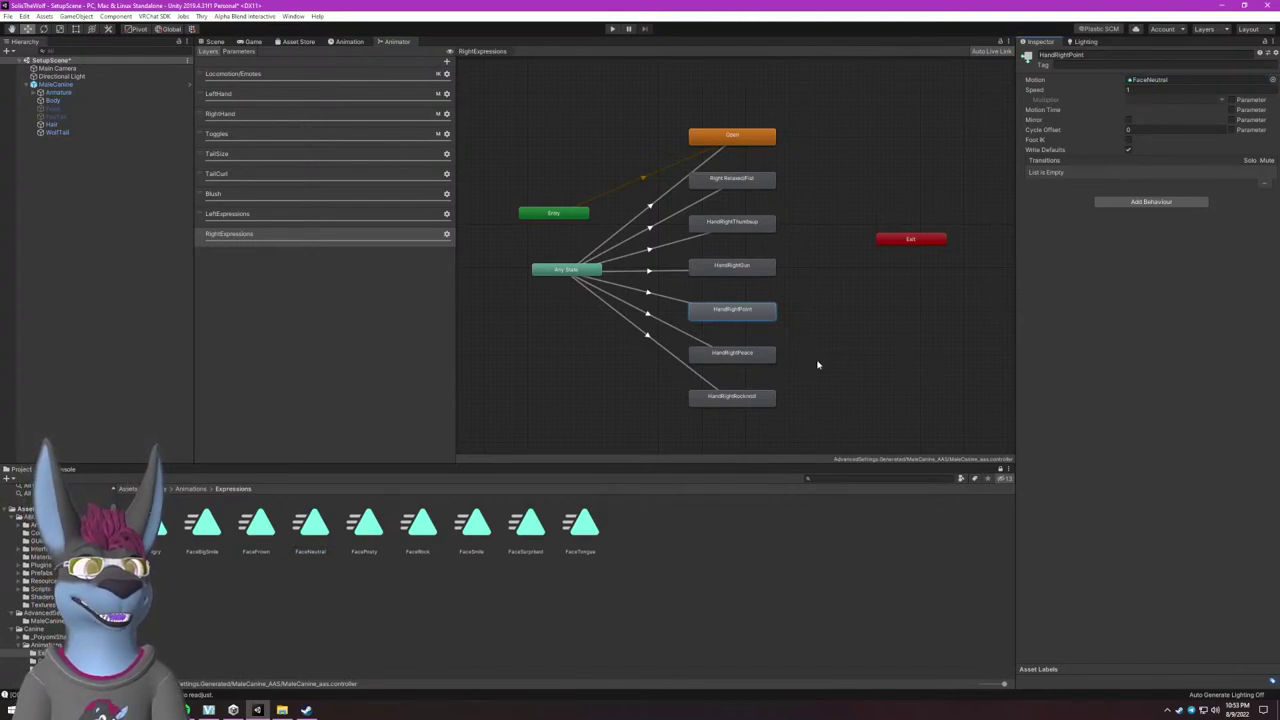
Review the motions of the other RightExpressions states and assign the FaceNeutral clip to the HandRightGun state.
click(763, 352)
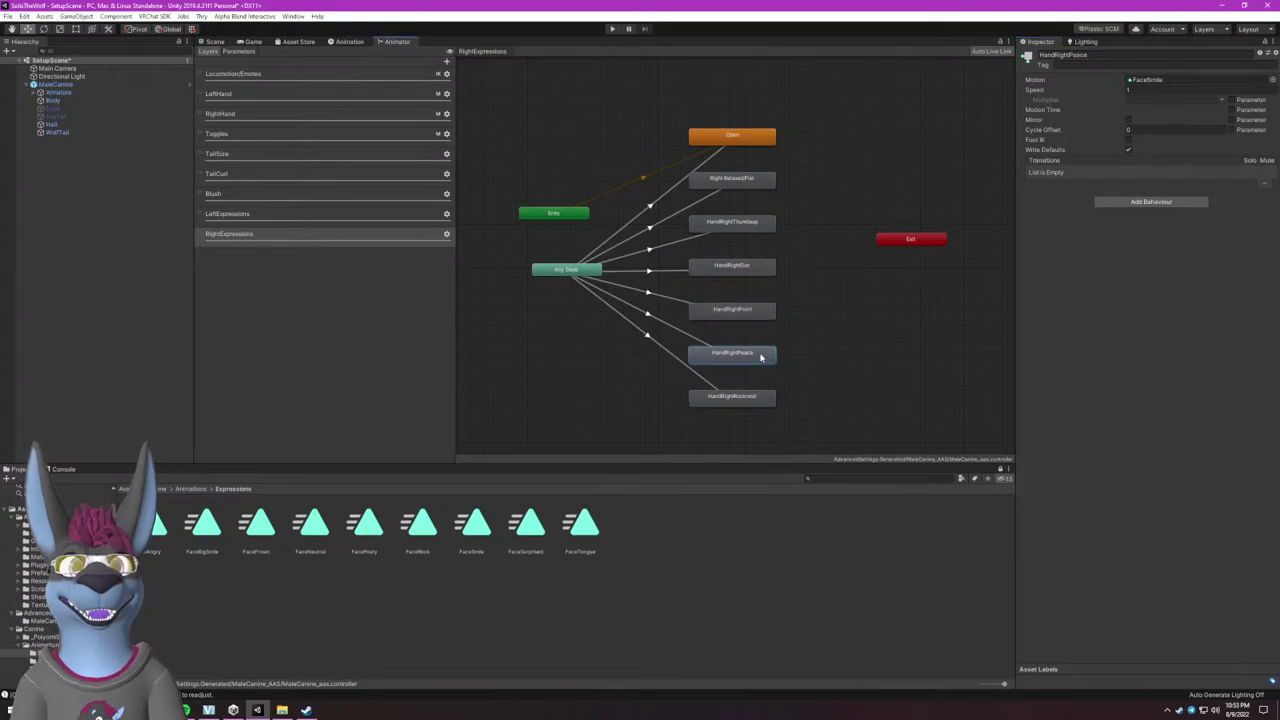
click(755, 402)
click(750, 270)
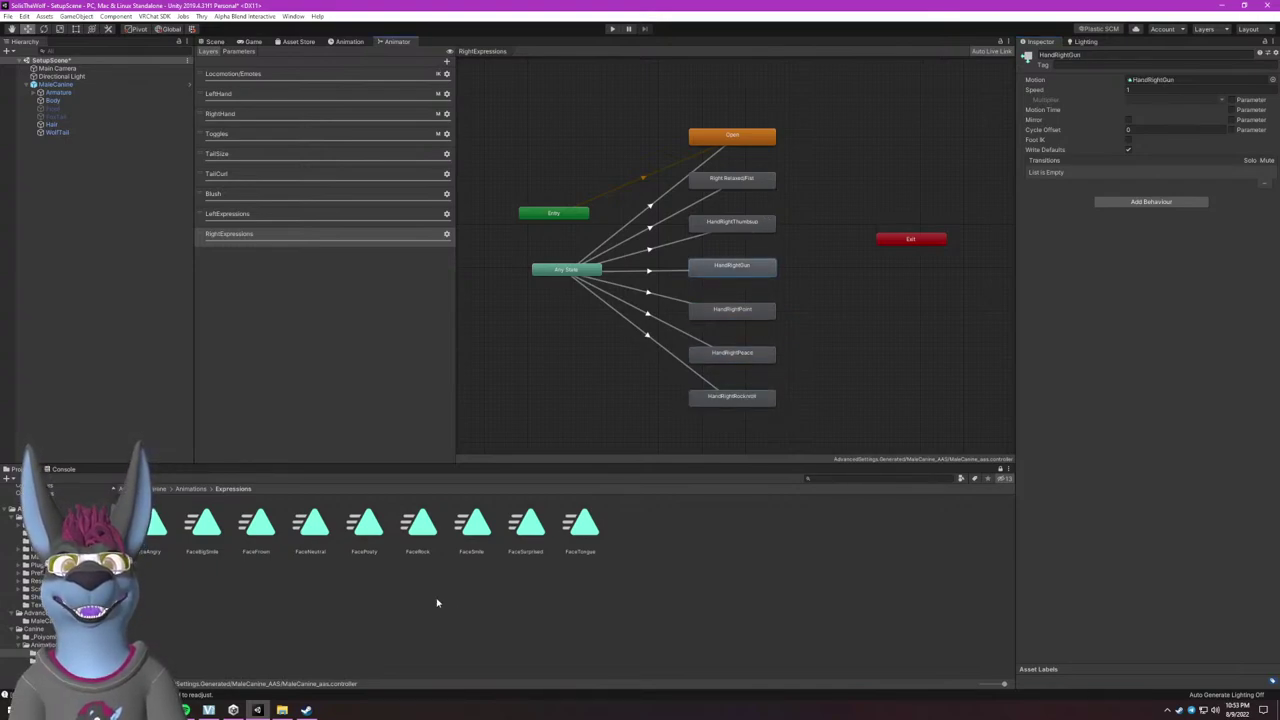
click(752, 226)
click(757, 192)
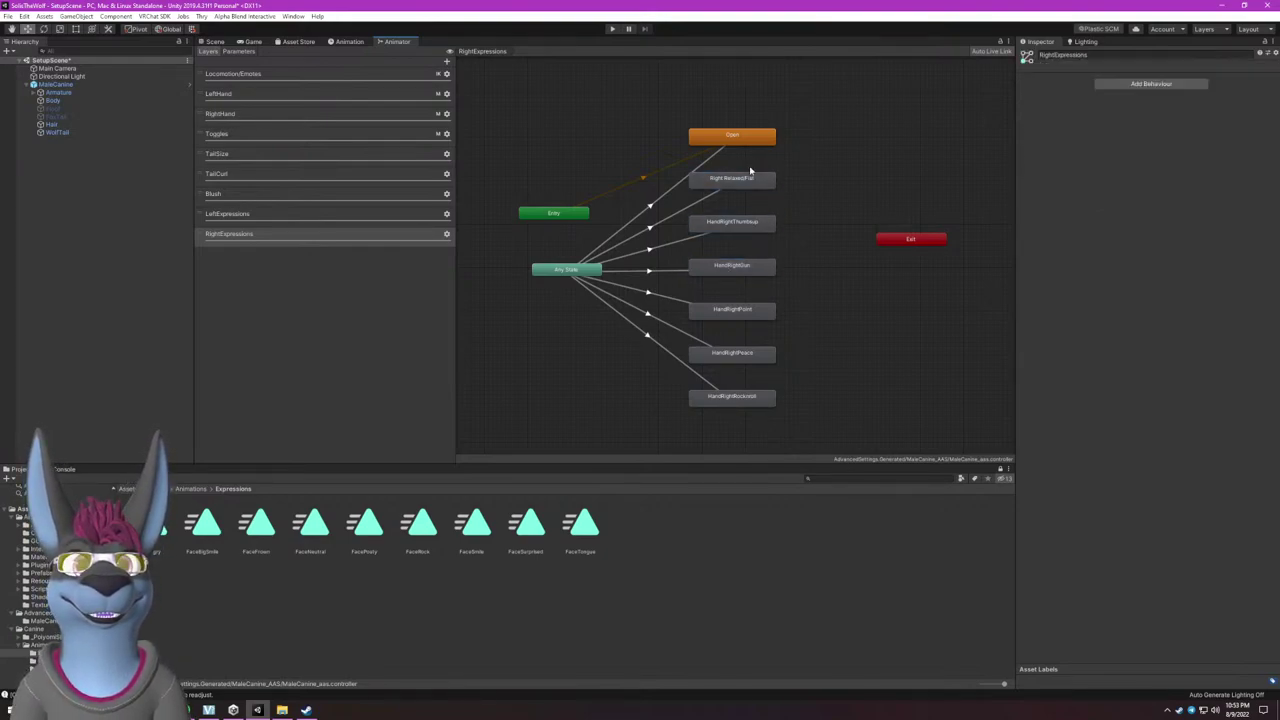
click(733, 226)
click(732, 266)
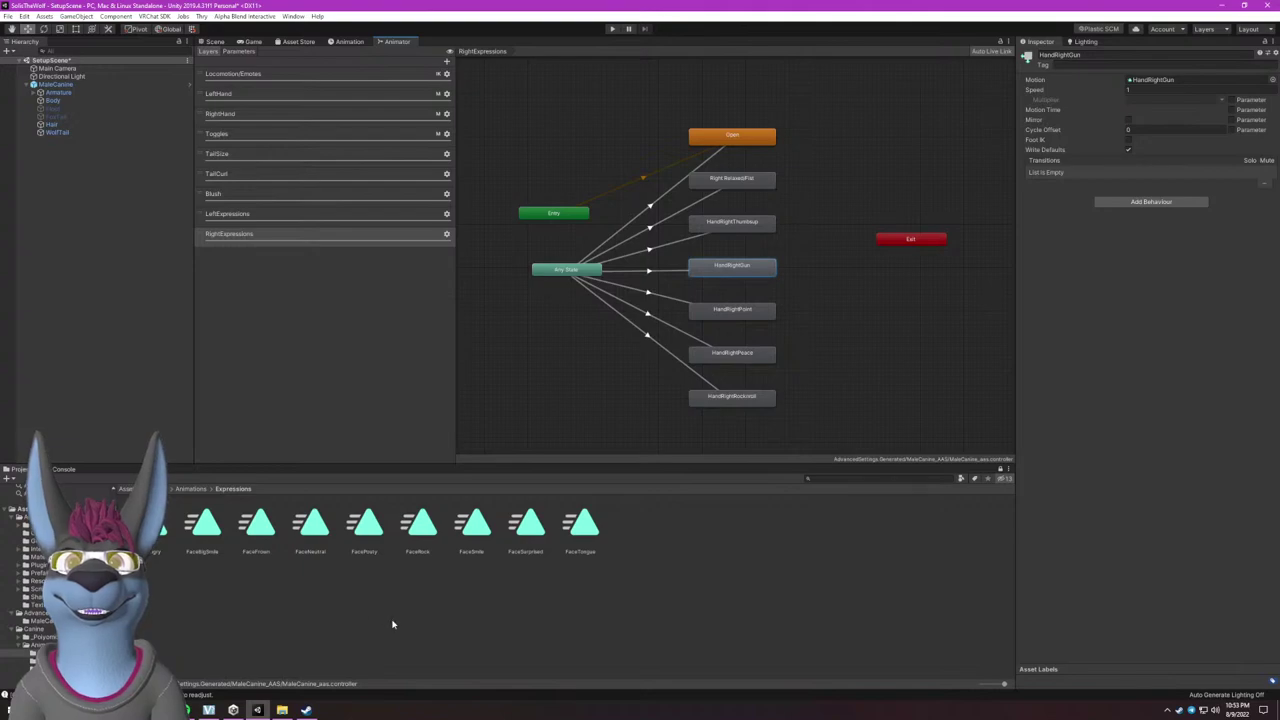
drag(306, 538, 1152, 80)
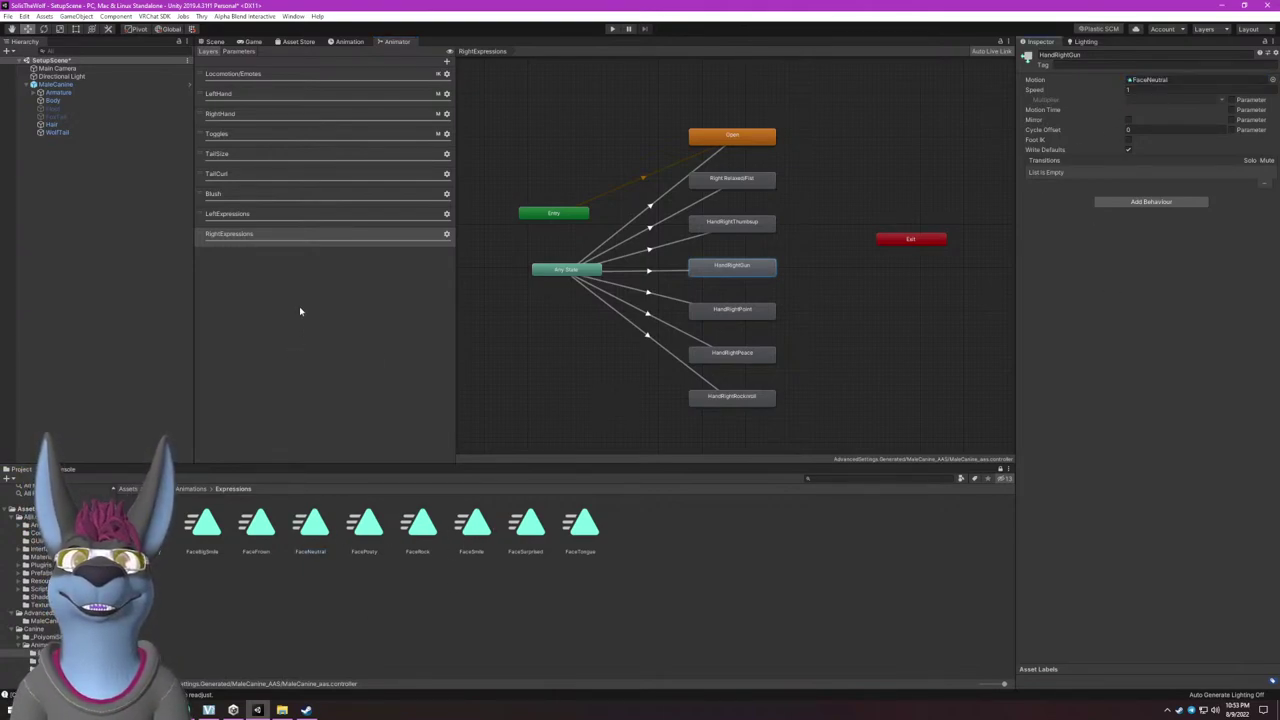
Assign the FaceSurprised clip as the motion of the Open state in the LeftExpressions layer.
click(305, 214)
click(745, 148)
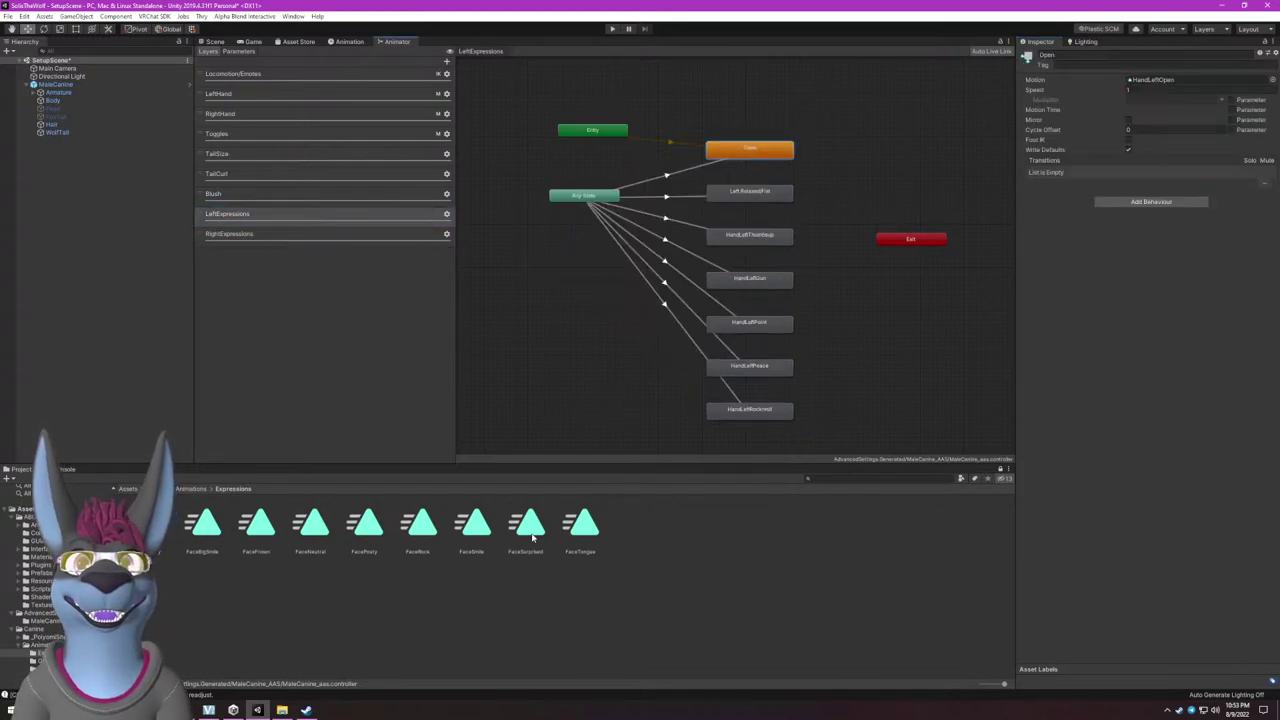
drag(531, 538, 1161, 84)
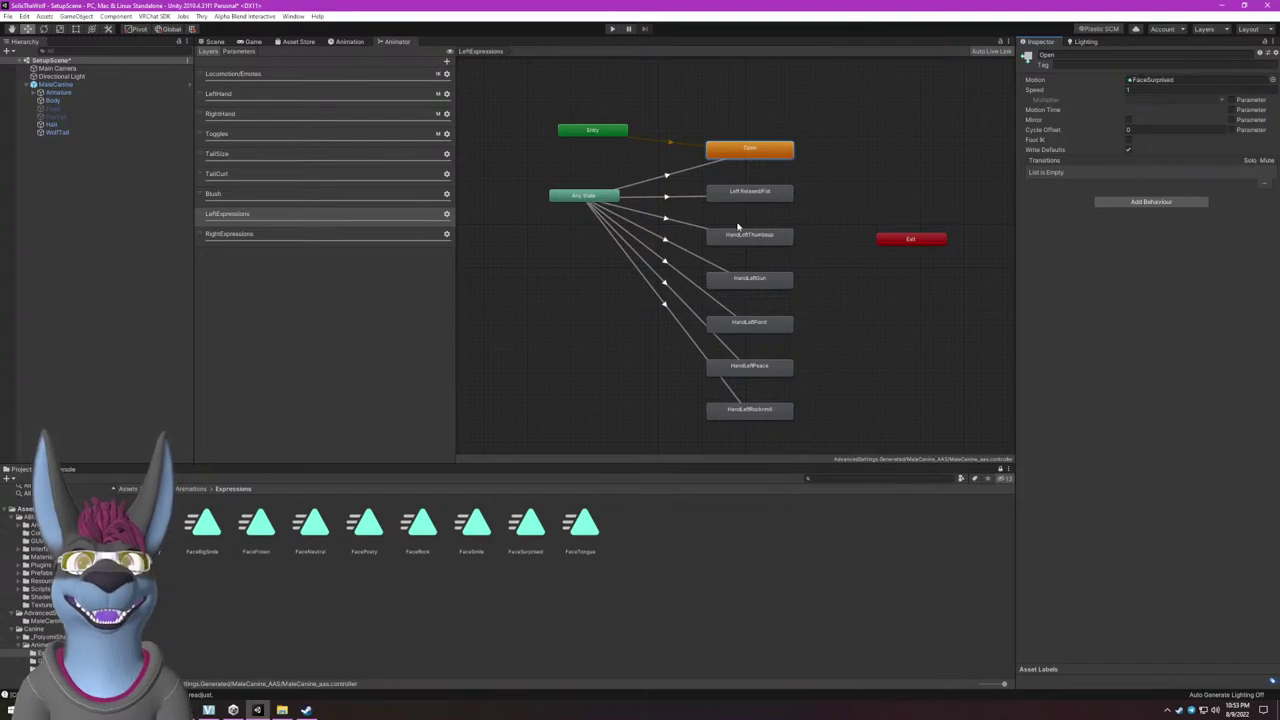
Open the blend tree of the Left Relaxed/Fist state to check its motions and thresholds.
click(757, 193)
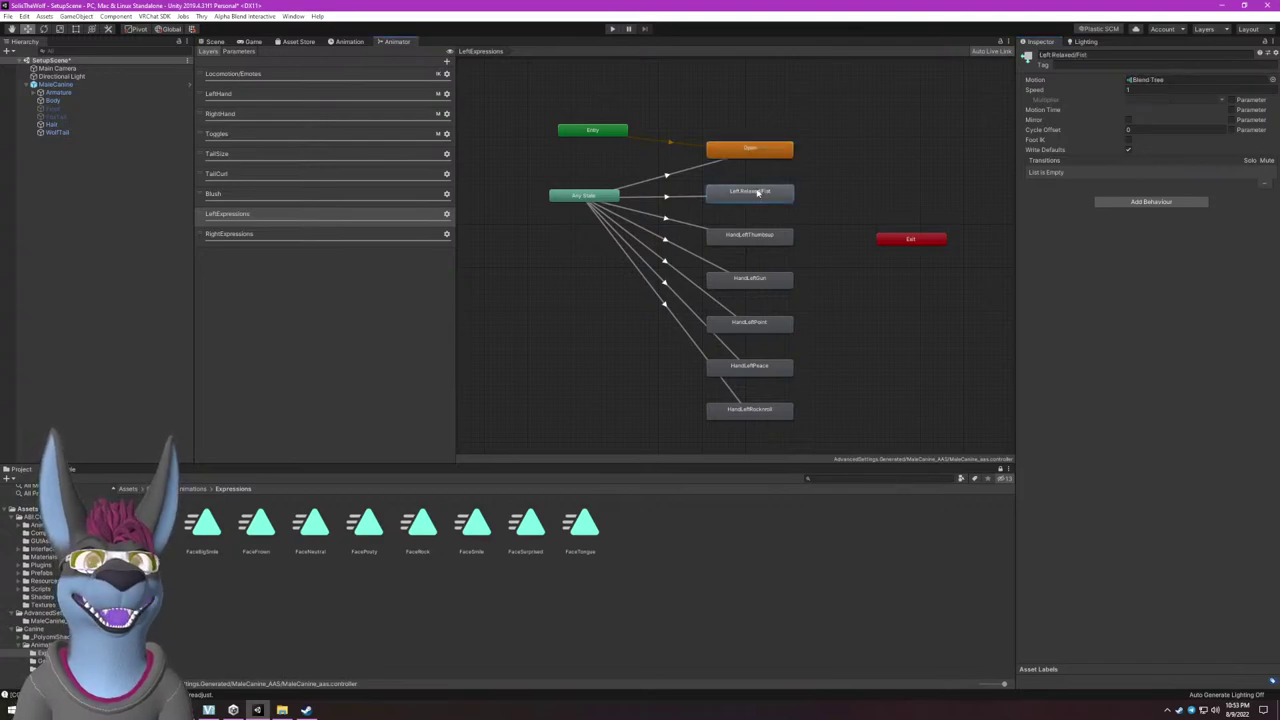
double_click(1170, 80)
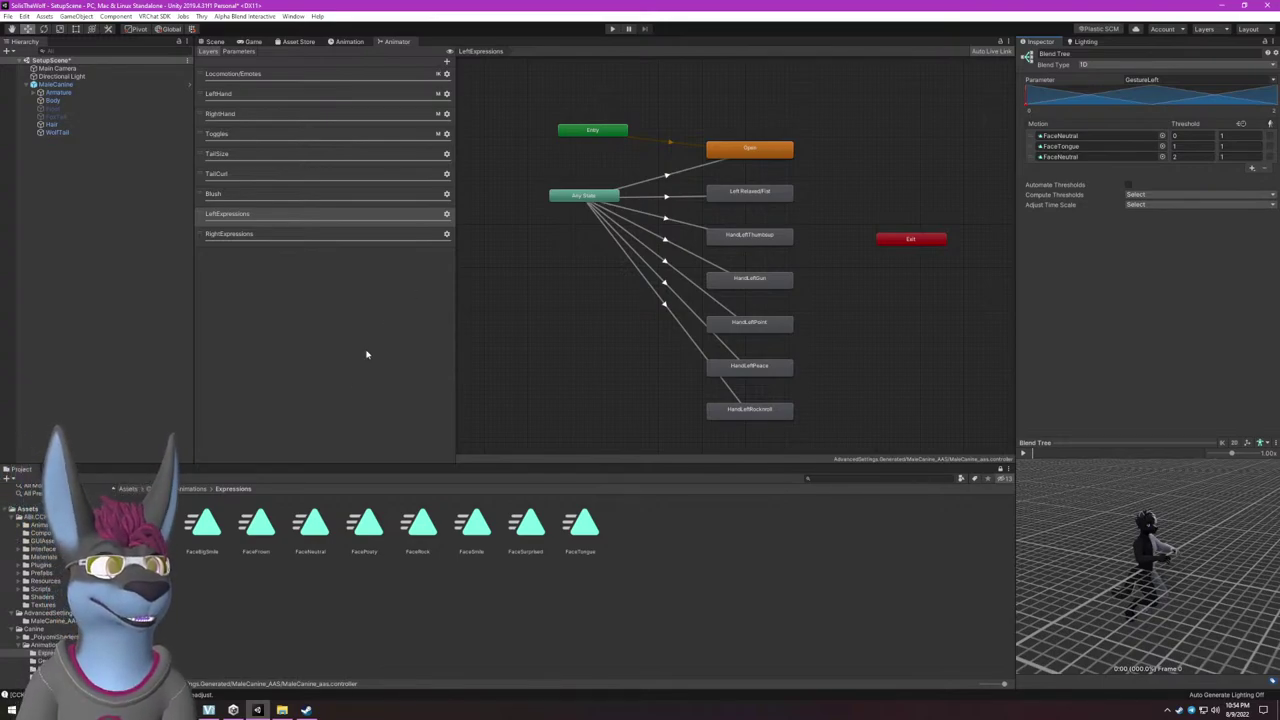
Return to the root Assets folder and show the avatar in the scene view.
click(127, 489)
click(215, 43)
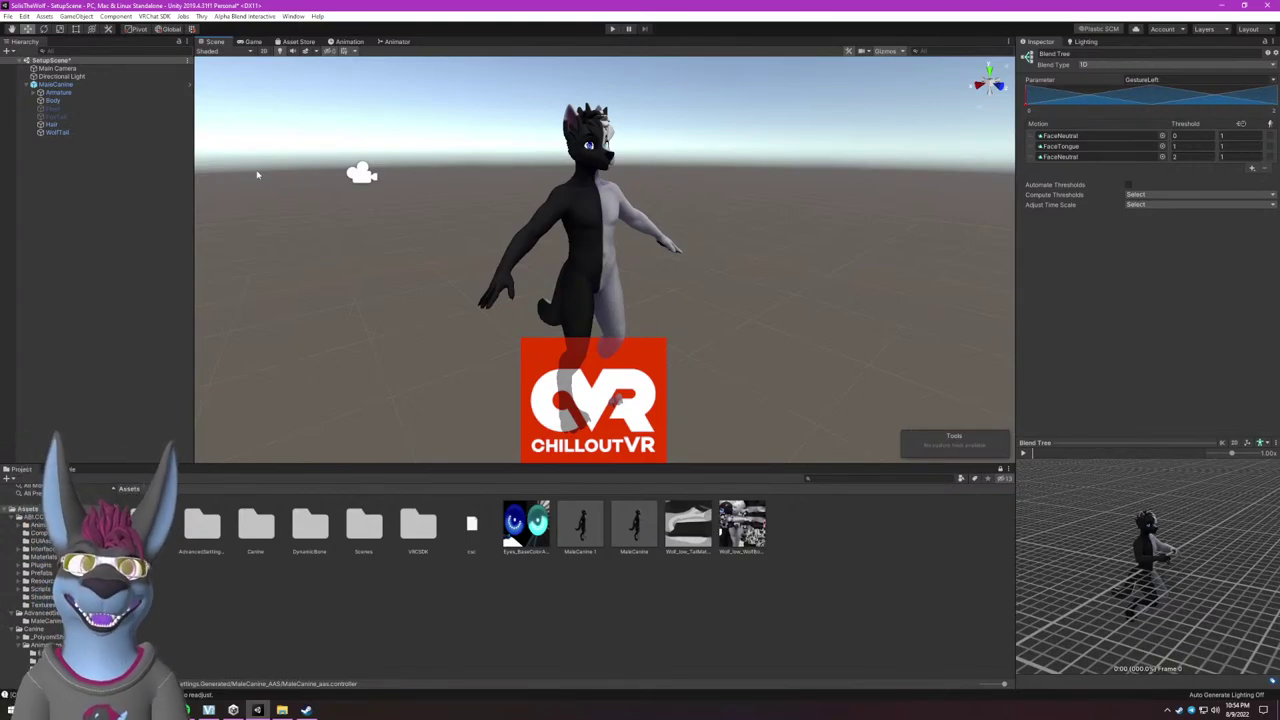
Dock the Animation window beneath the Scene view and create a new animation clip named Wink for the MaleCanine avatar.
click(347, 42)
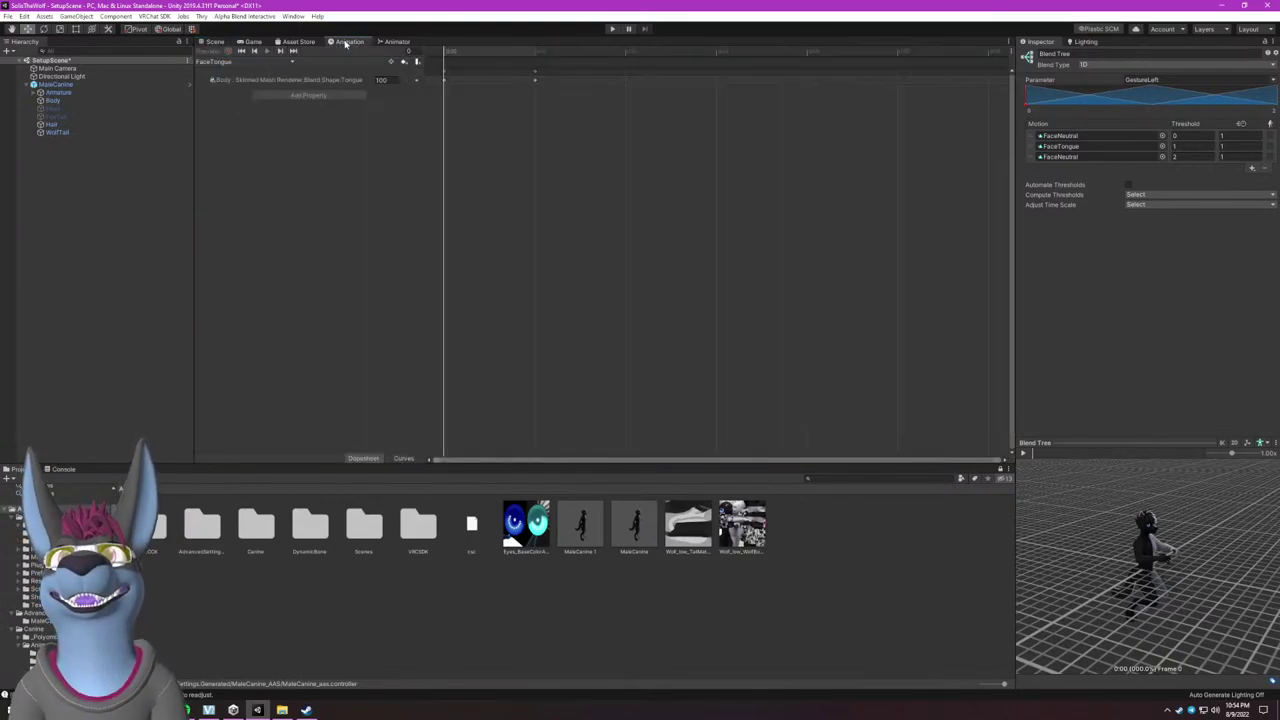
drag(350, 47, 393, 397)
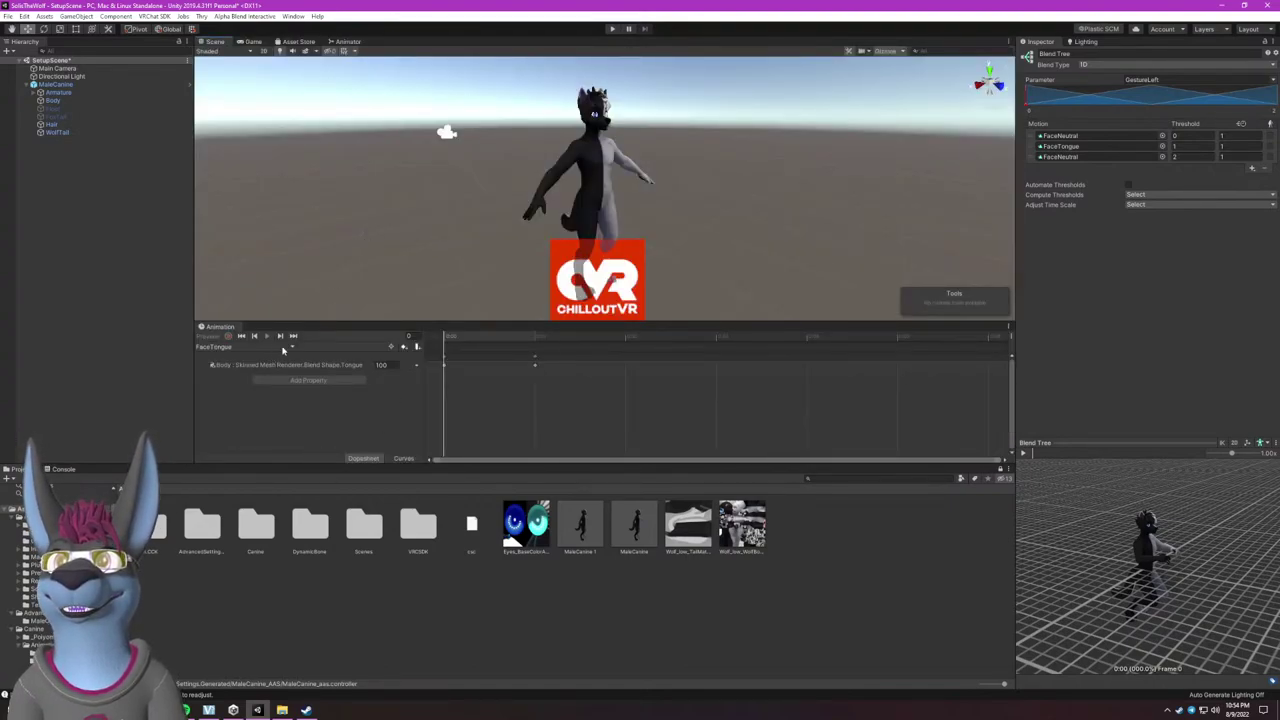
click(582, 180)
click(712, 416)
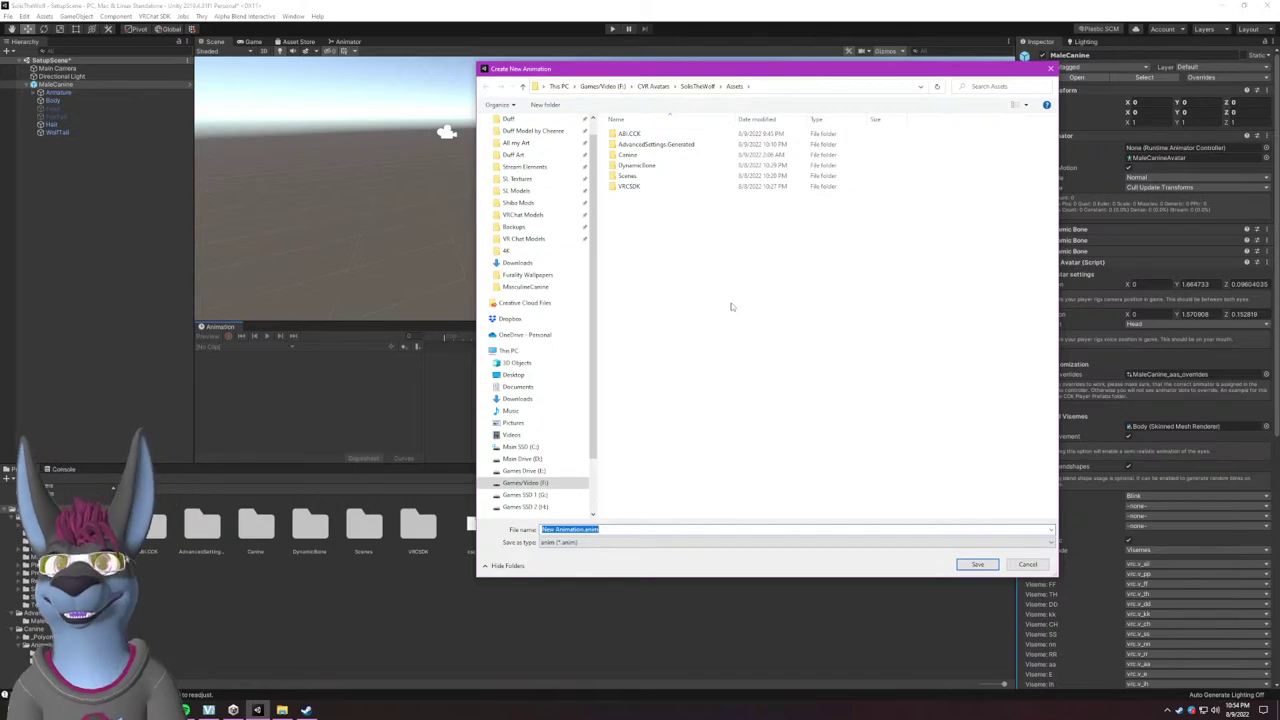
text(Wo)
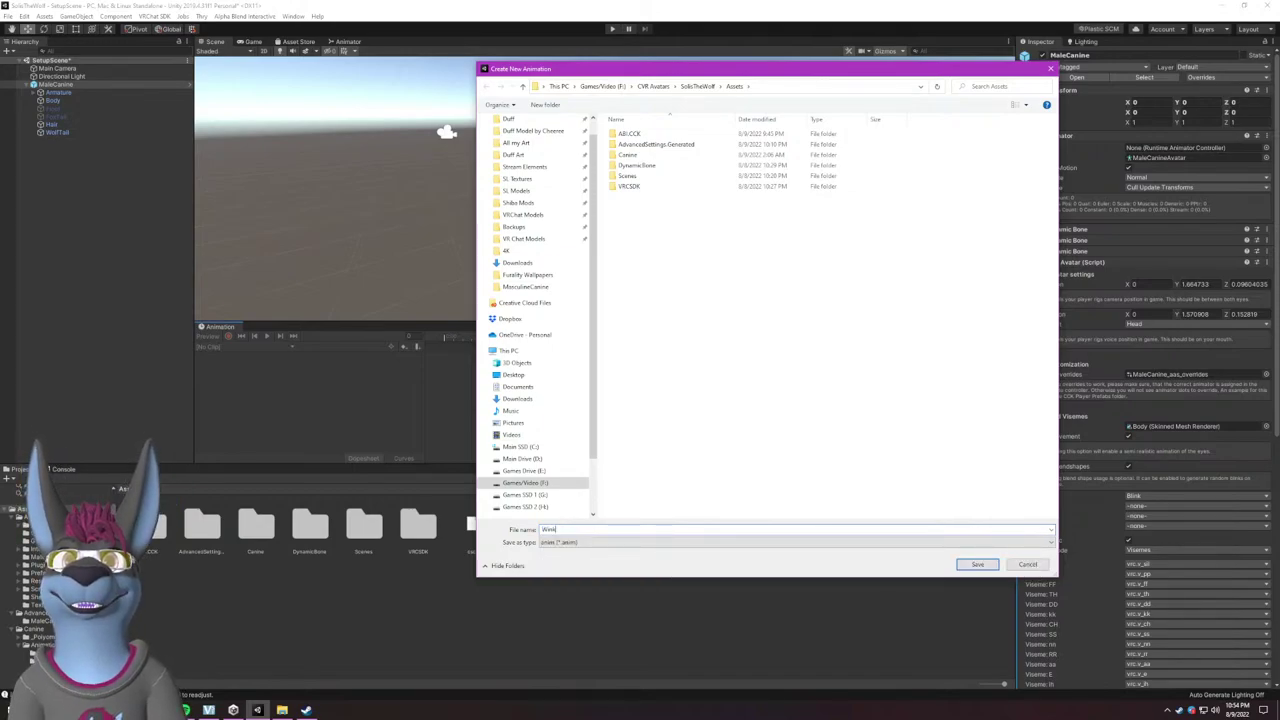
text(nk)
key(Return)
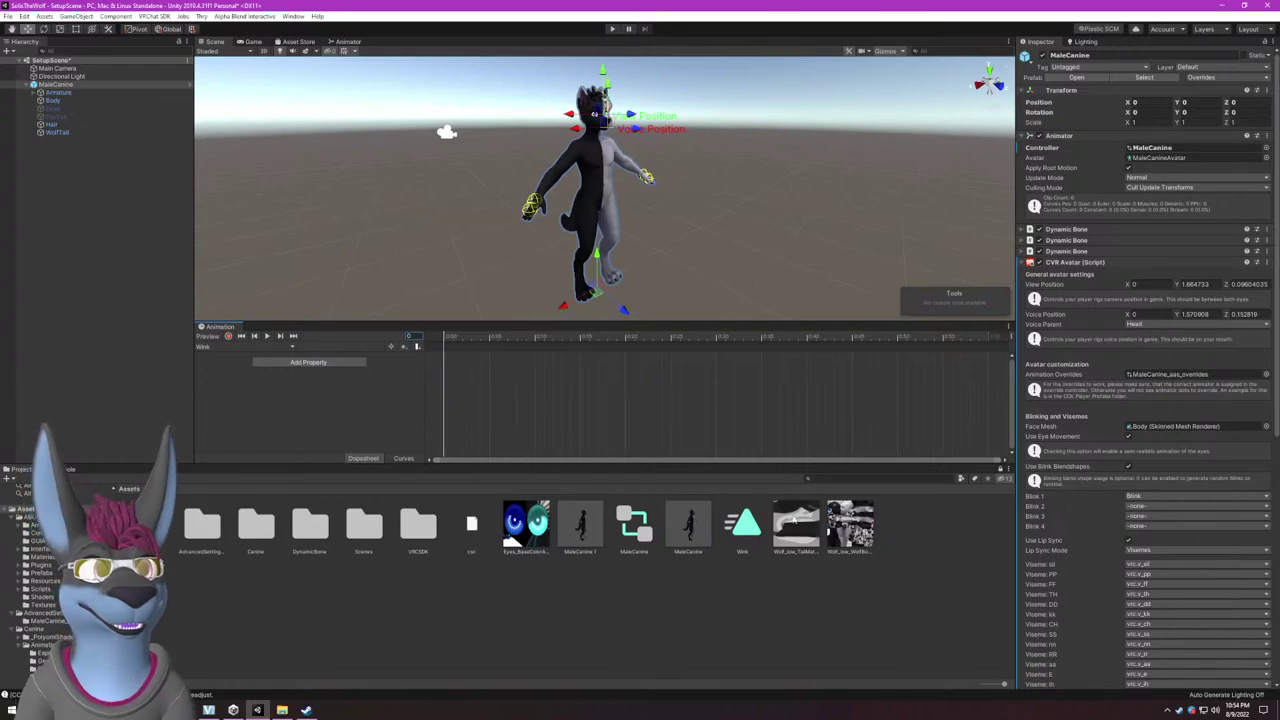
Add the Body mesh's vrc.blink_right blend shape as an animated property of the Wink clip.
click(337, 363)
click(373, 410)
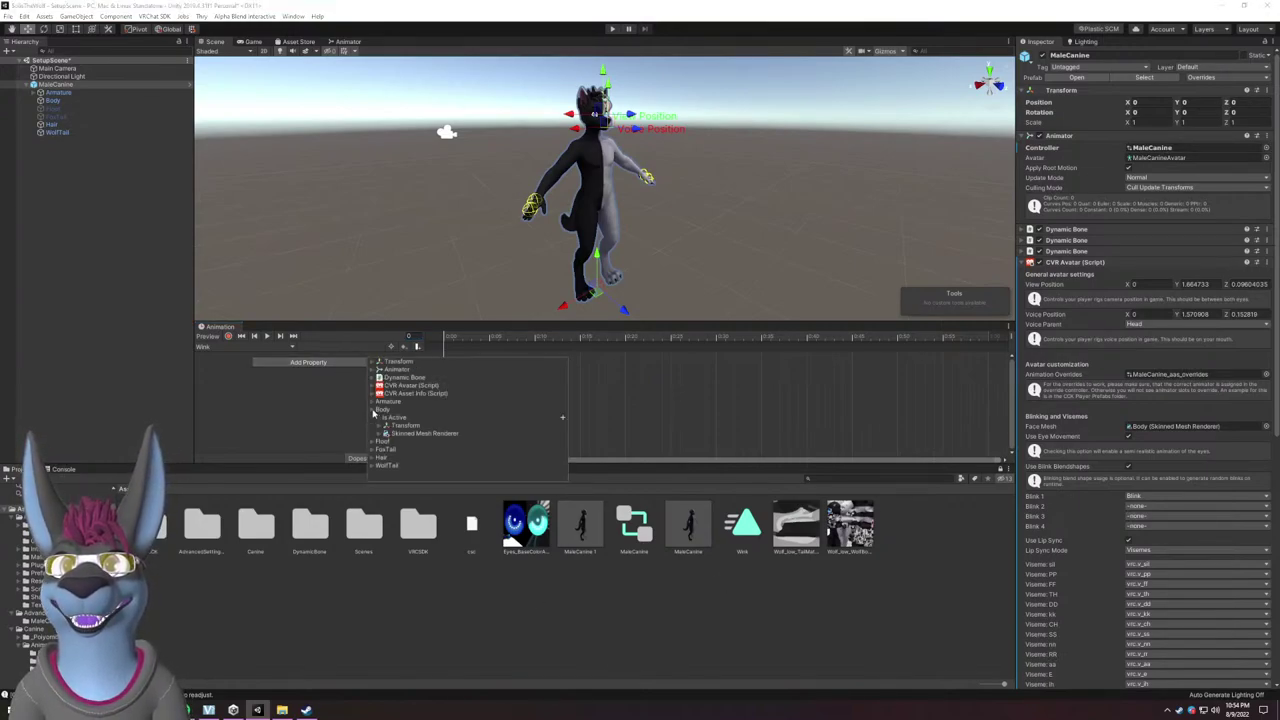
click(380, 434)
scroll(449, 420, down, 5)
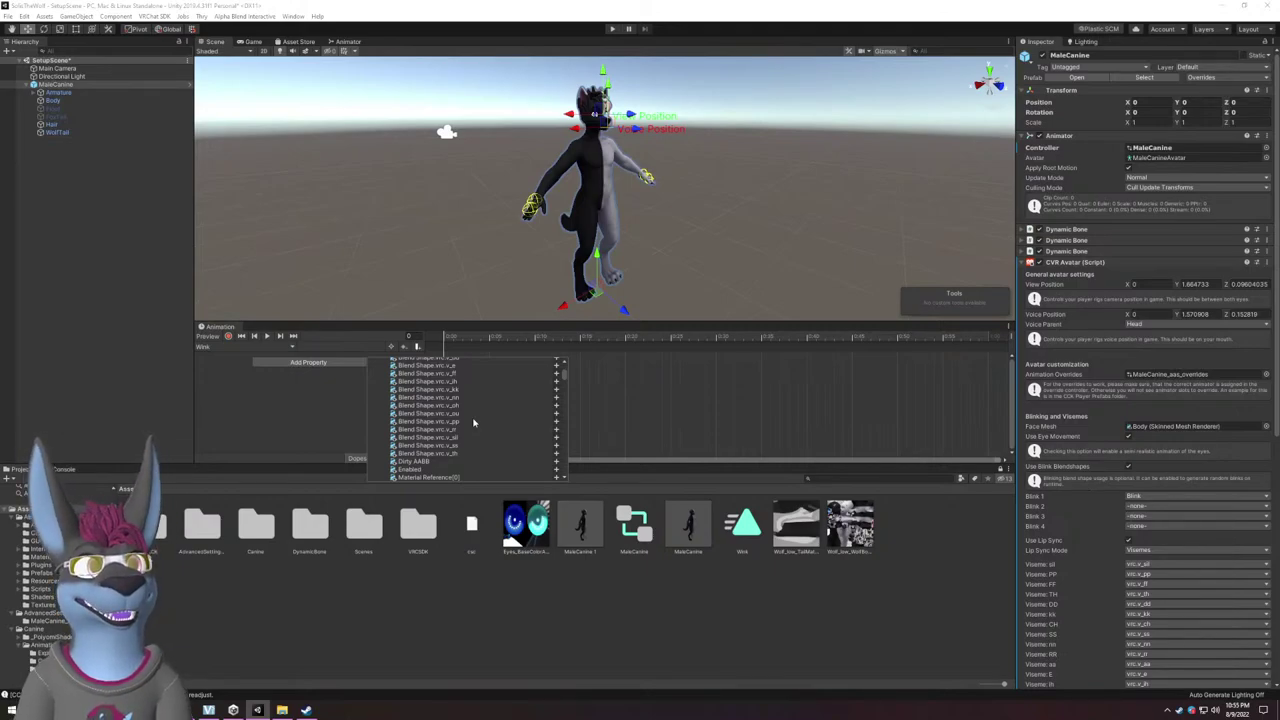
scroll(461, 450, down, 1)
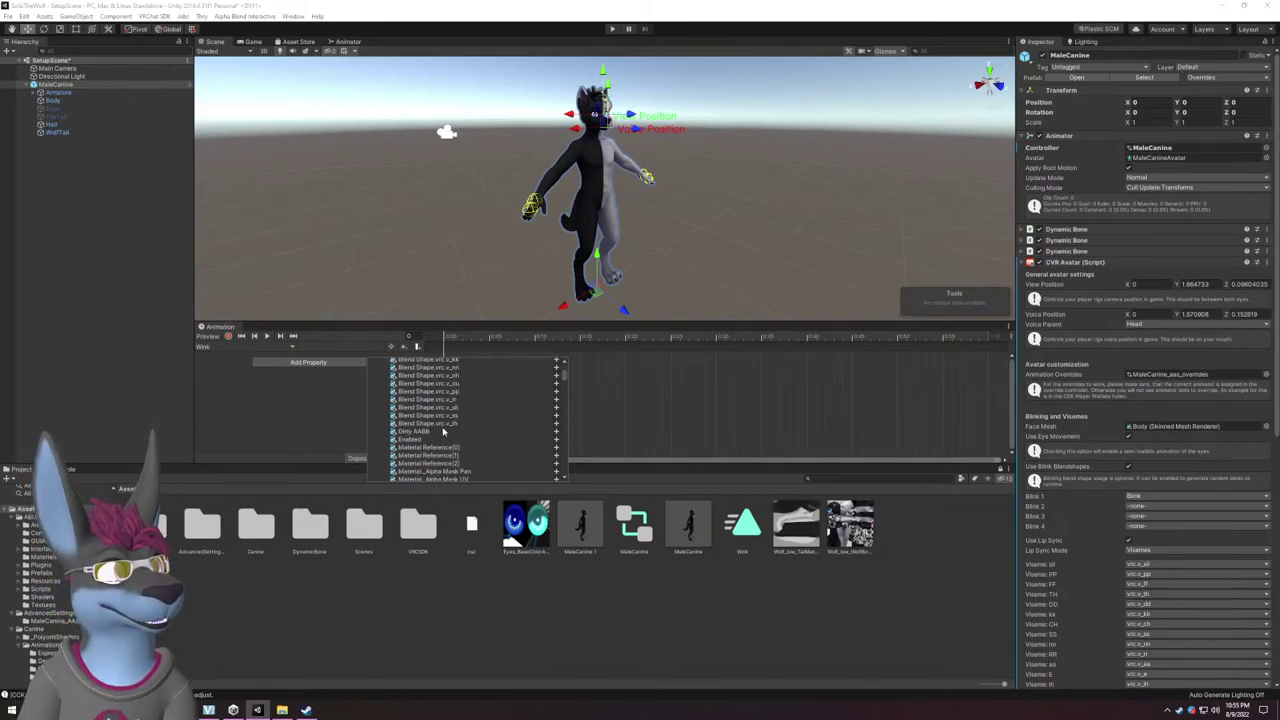
scroll(482, 428, down, 5)
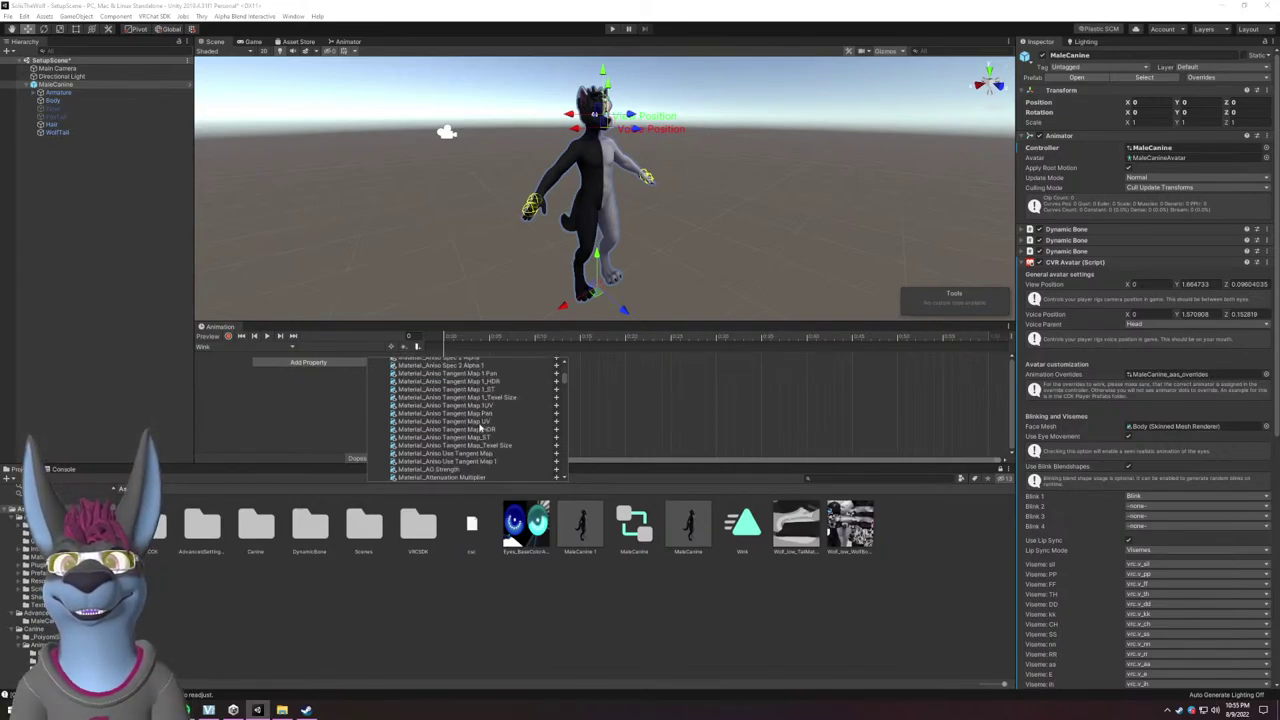
scroll(480, 428, down, 8)
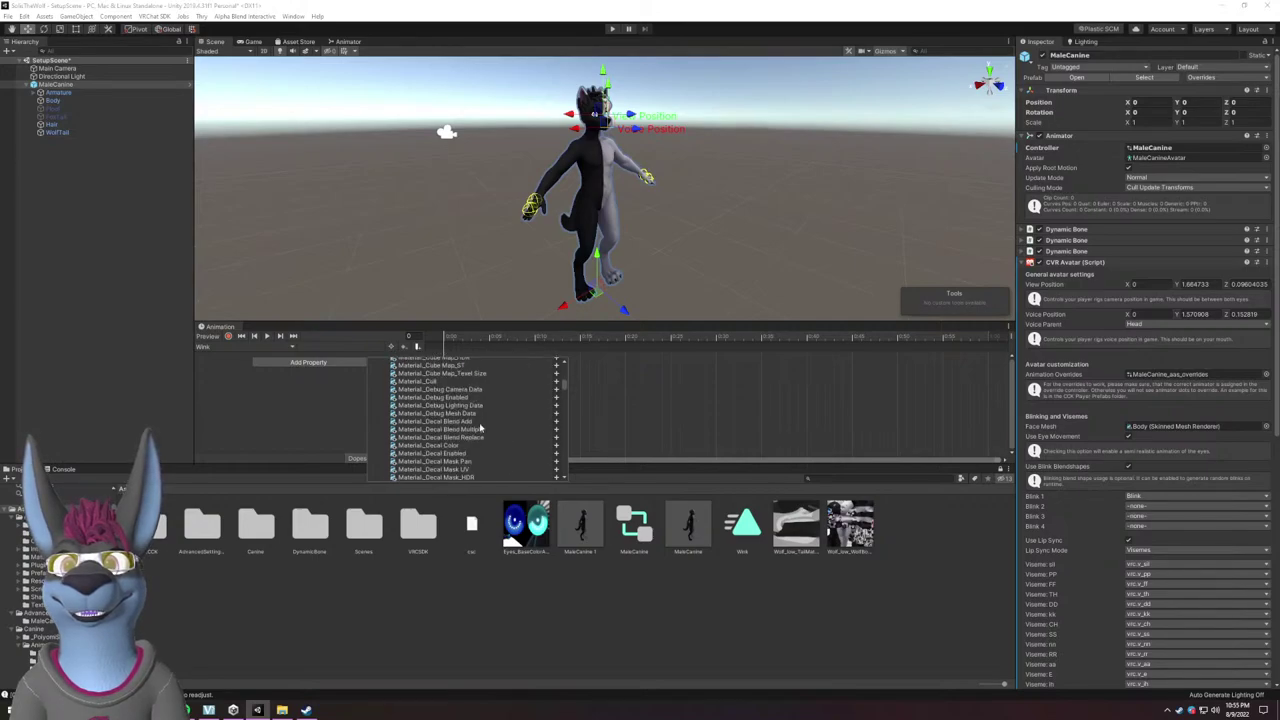
scroll(479, 425, up, 15)
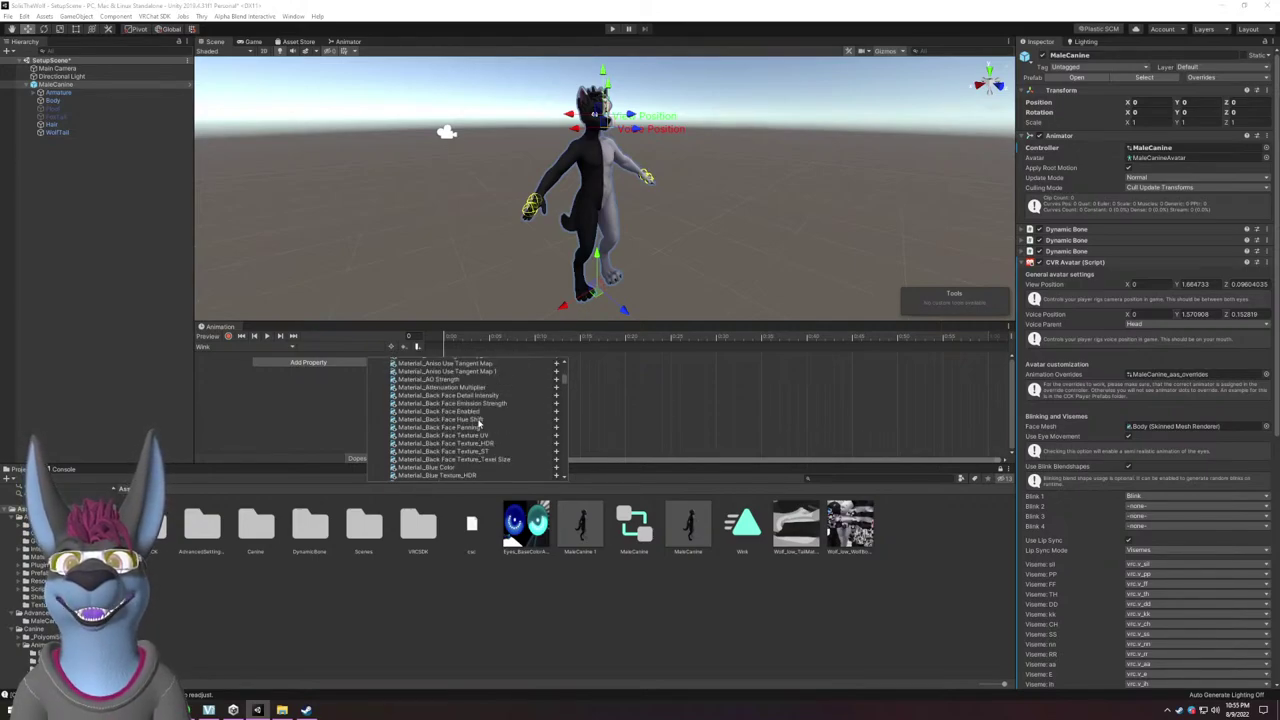
scroll(479, 428, up, 3)
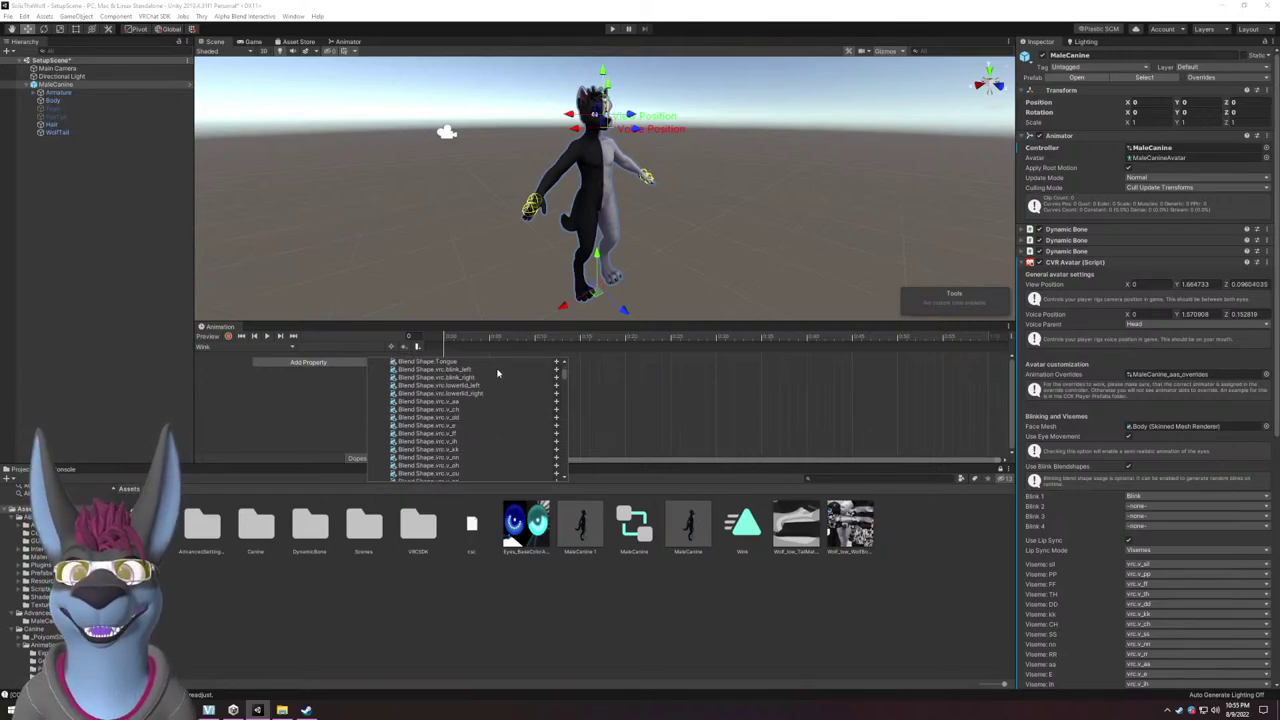
click(556, 378)
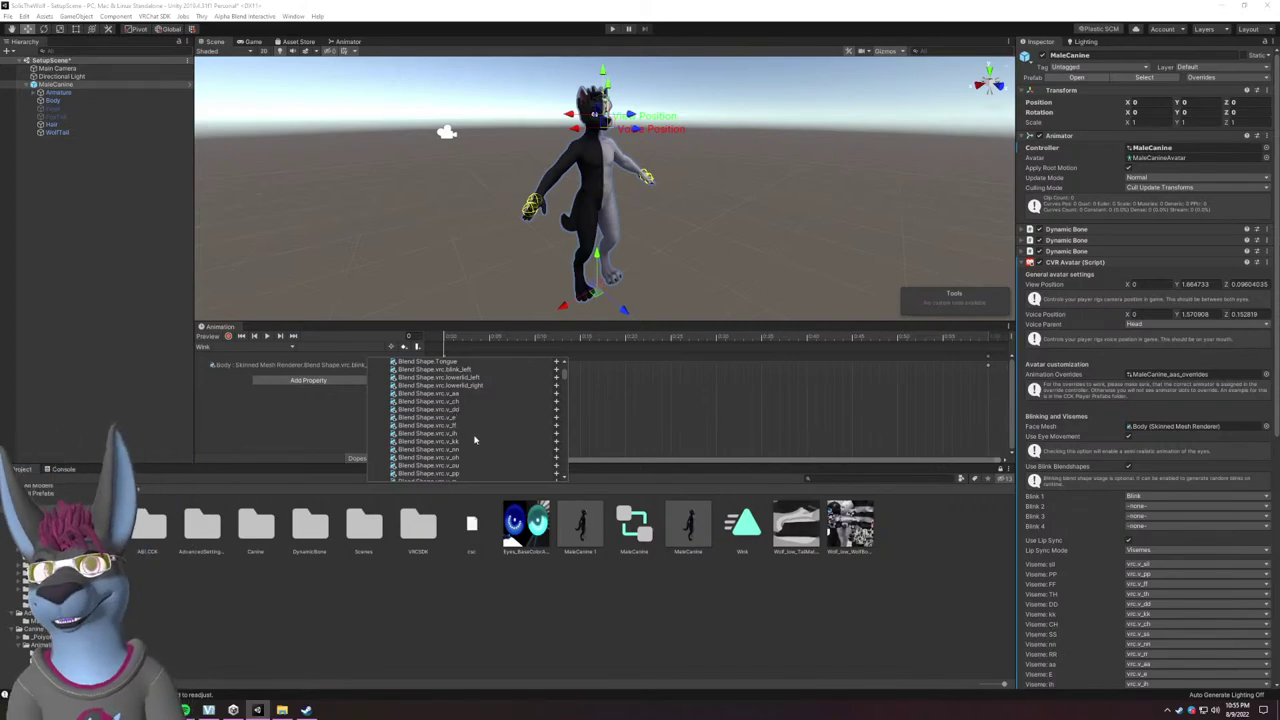
Add the Body mesh's Smile blend shape as a second animated property of the Wink clip.
scroll(475, 440, up, 15)
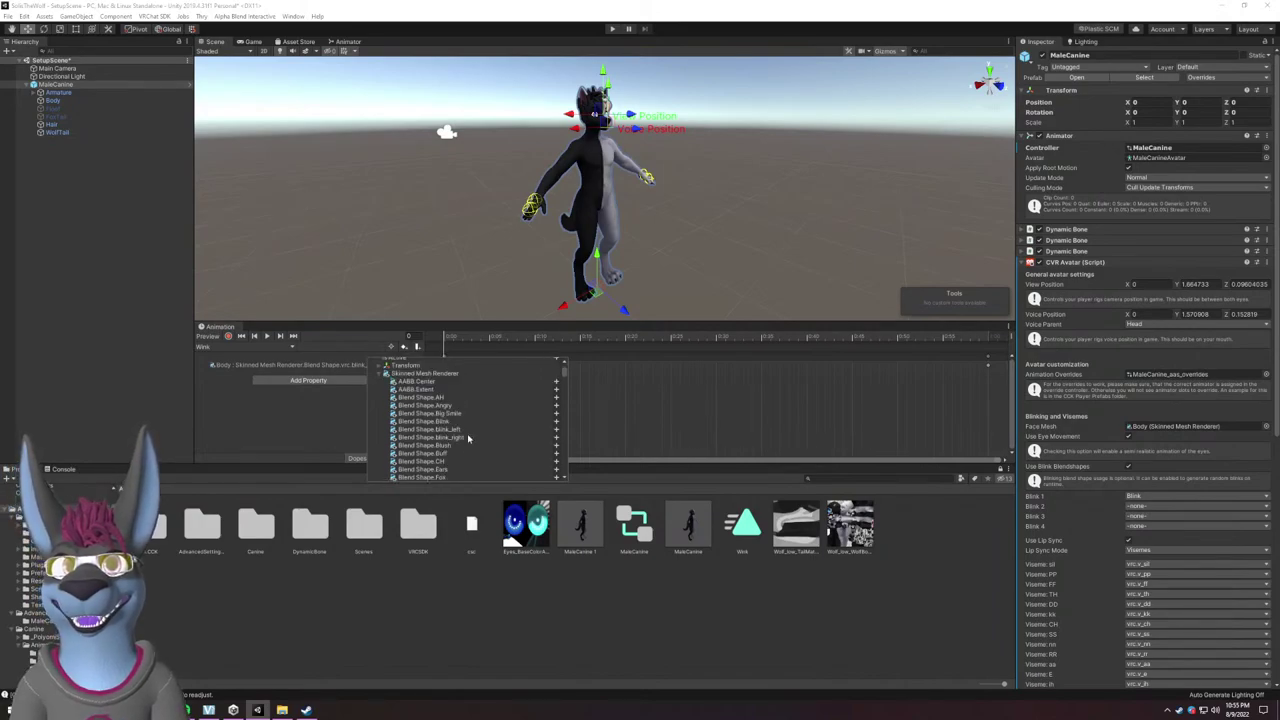
scroll(492, 431, down, 1)
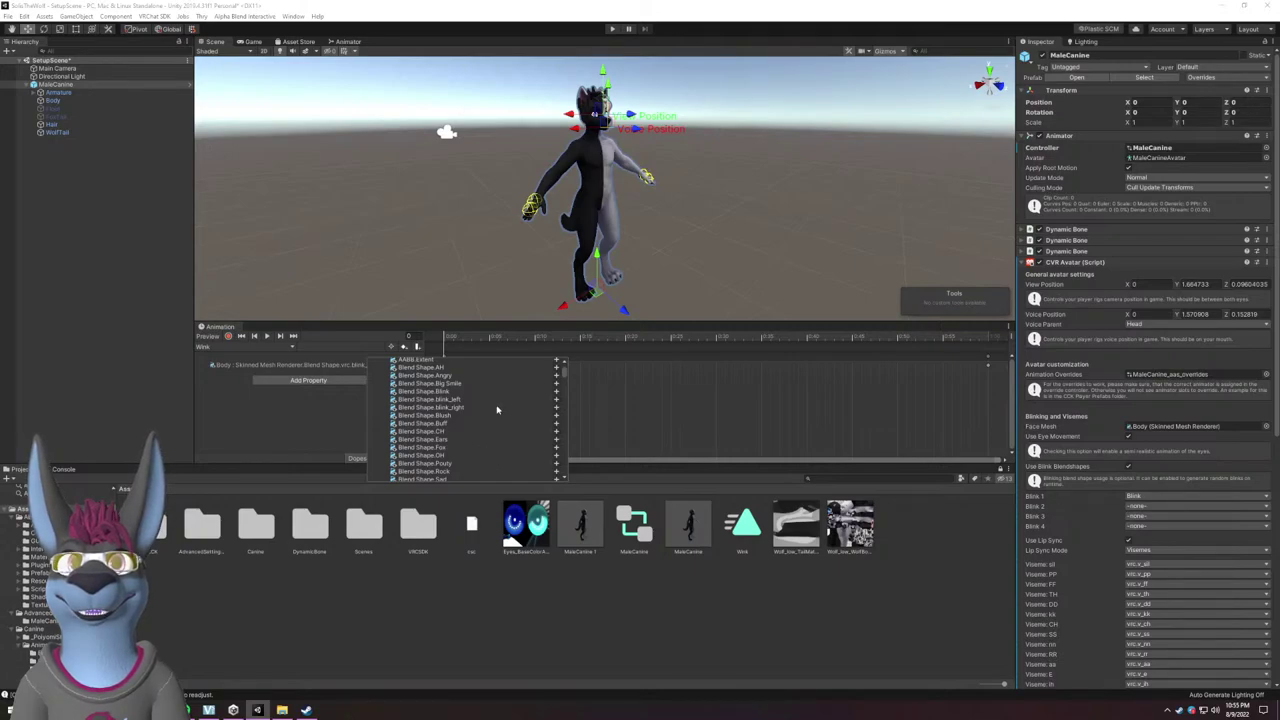
scroll(470, 435, down, 1)
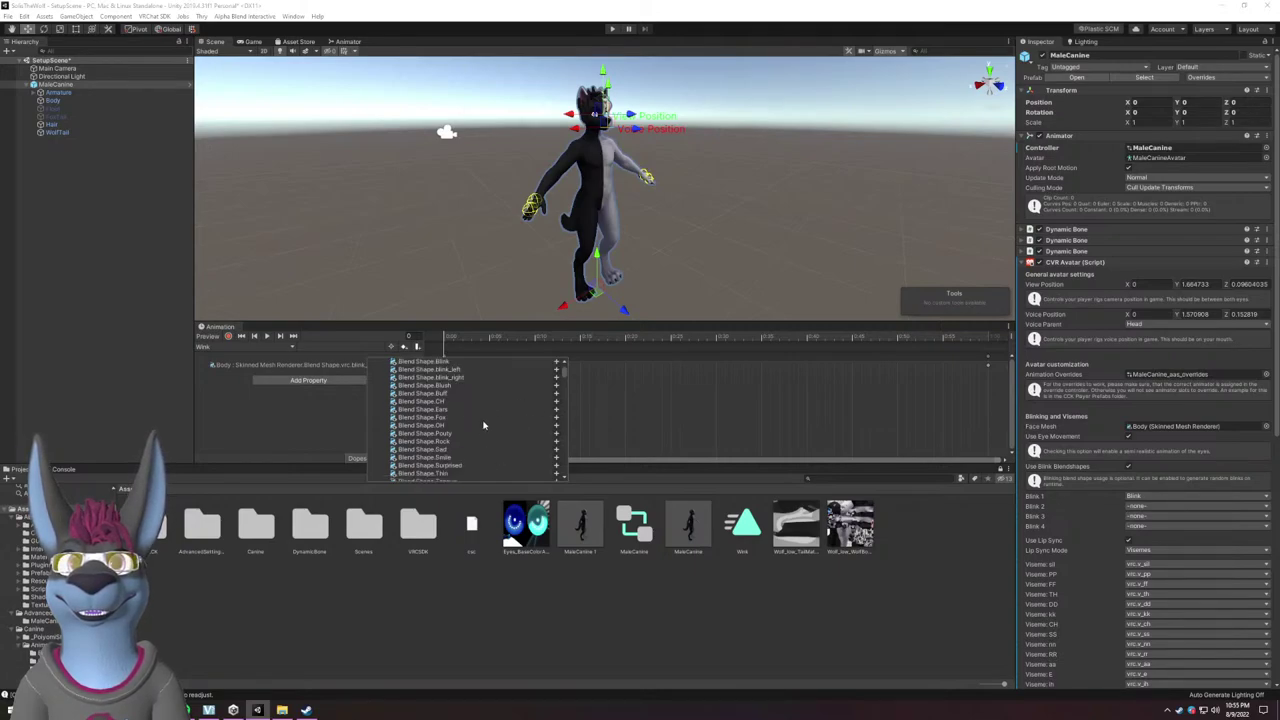
click(556, 458)
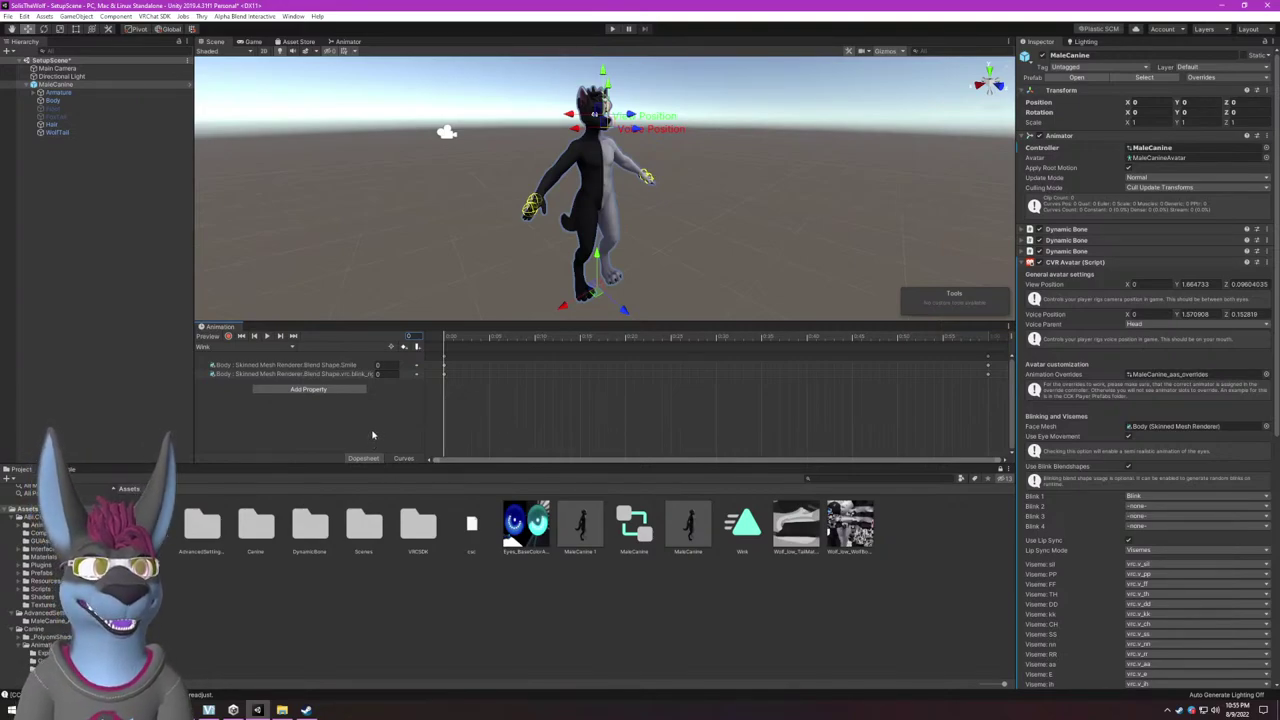
Set the Wink clip's first keyframe to Smile 50 and vrc.blink_right 100, and remove the keyframes at the clip's end.
click(380, 366)
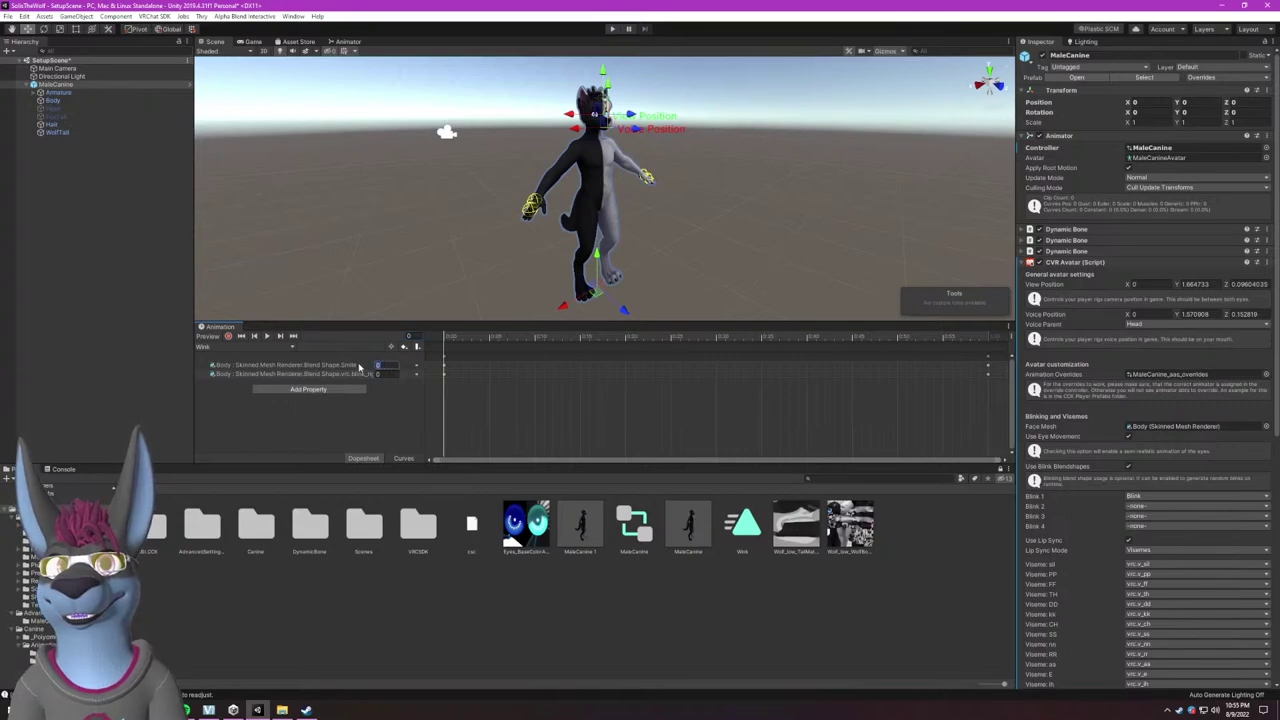
text(50)
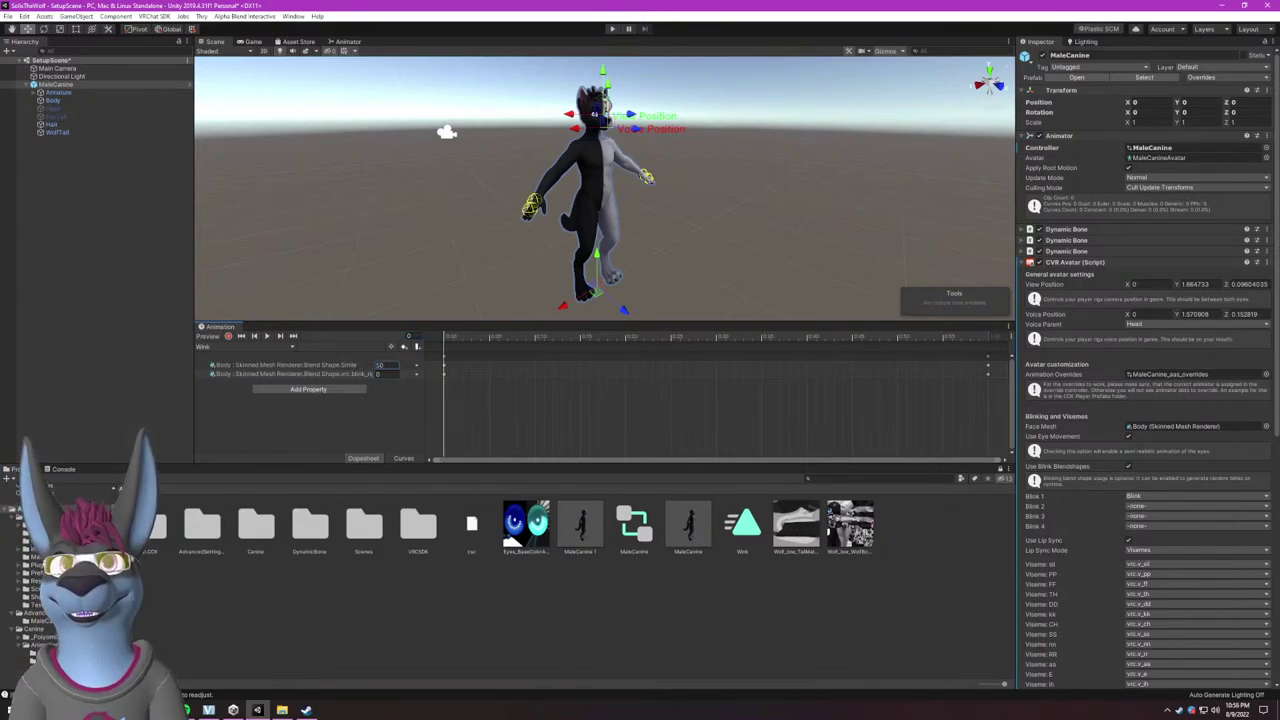
key(Tab)
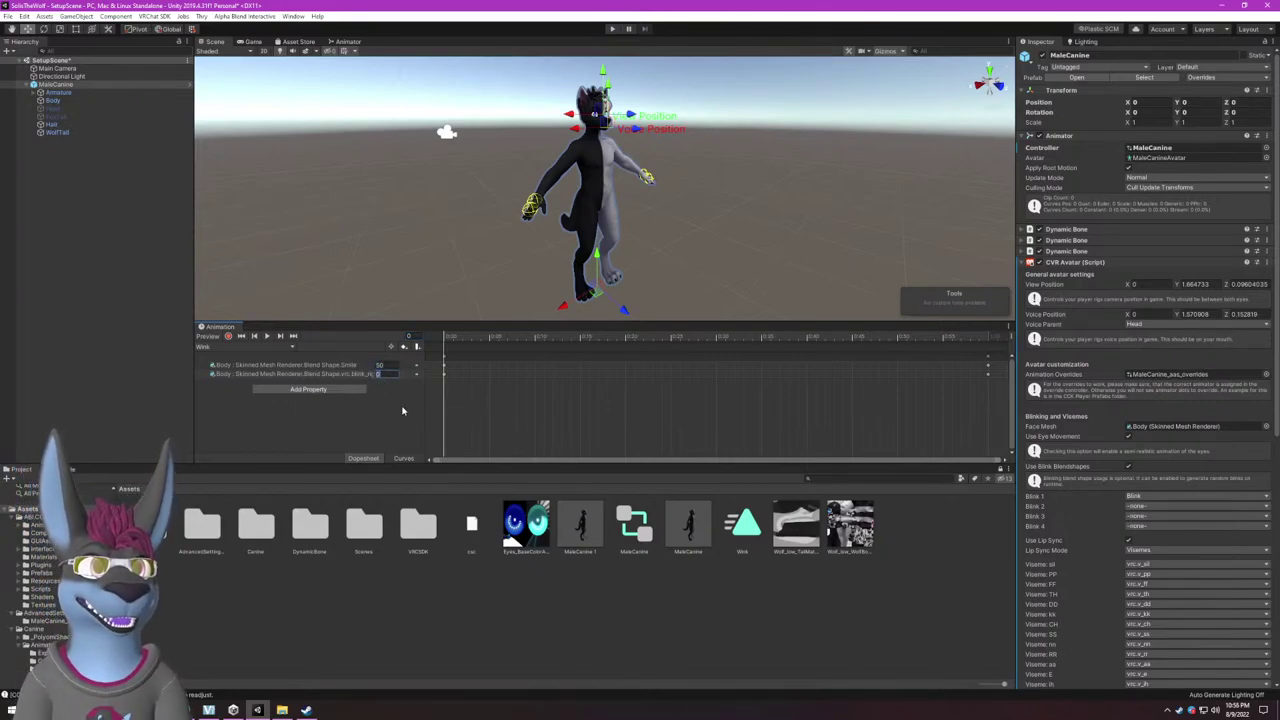
text(100)
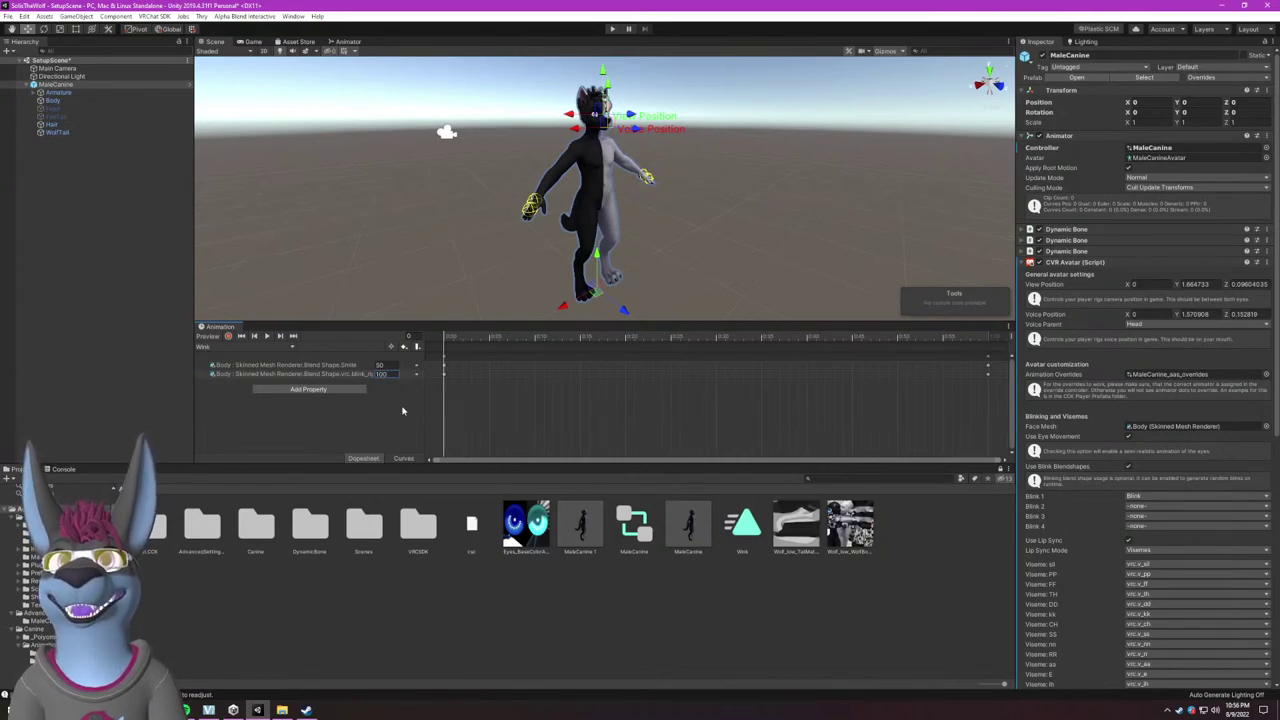
key(Return)
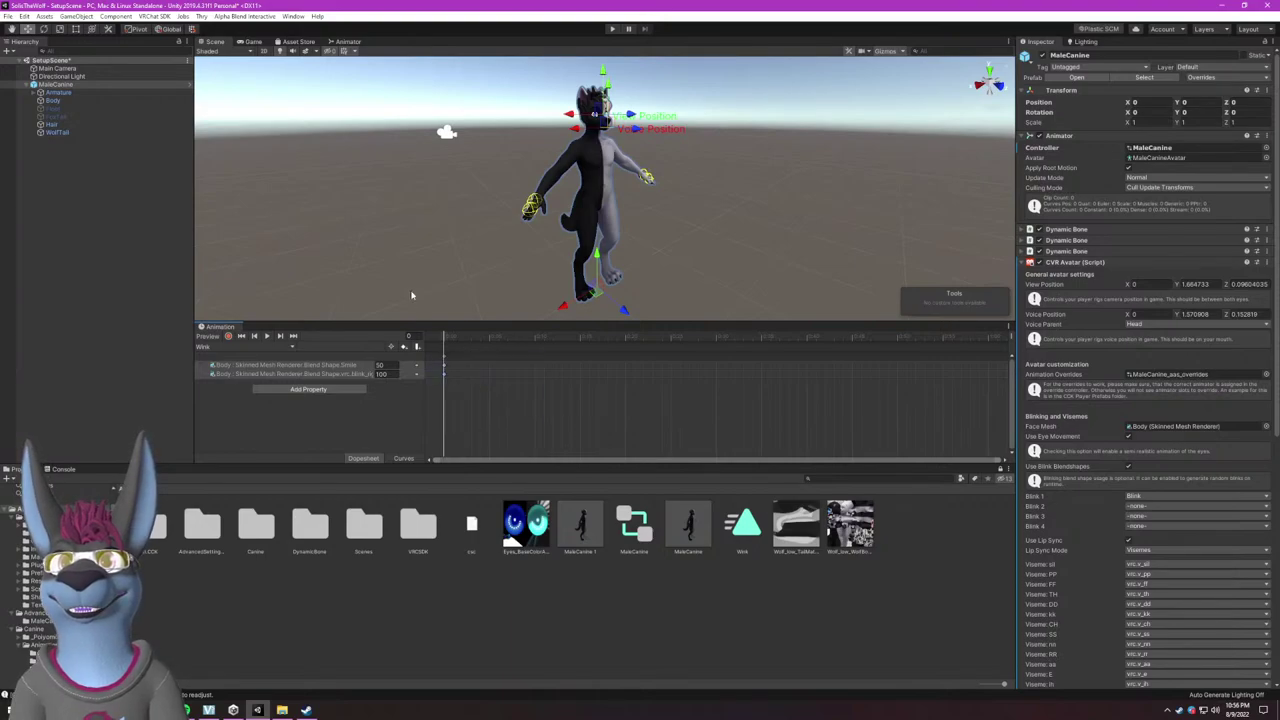
Copy the Smile and vrc.blink_right keyframes from frame 0 to frame 1 of the Wink clip.
click(451, 338)
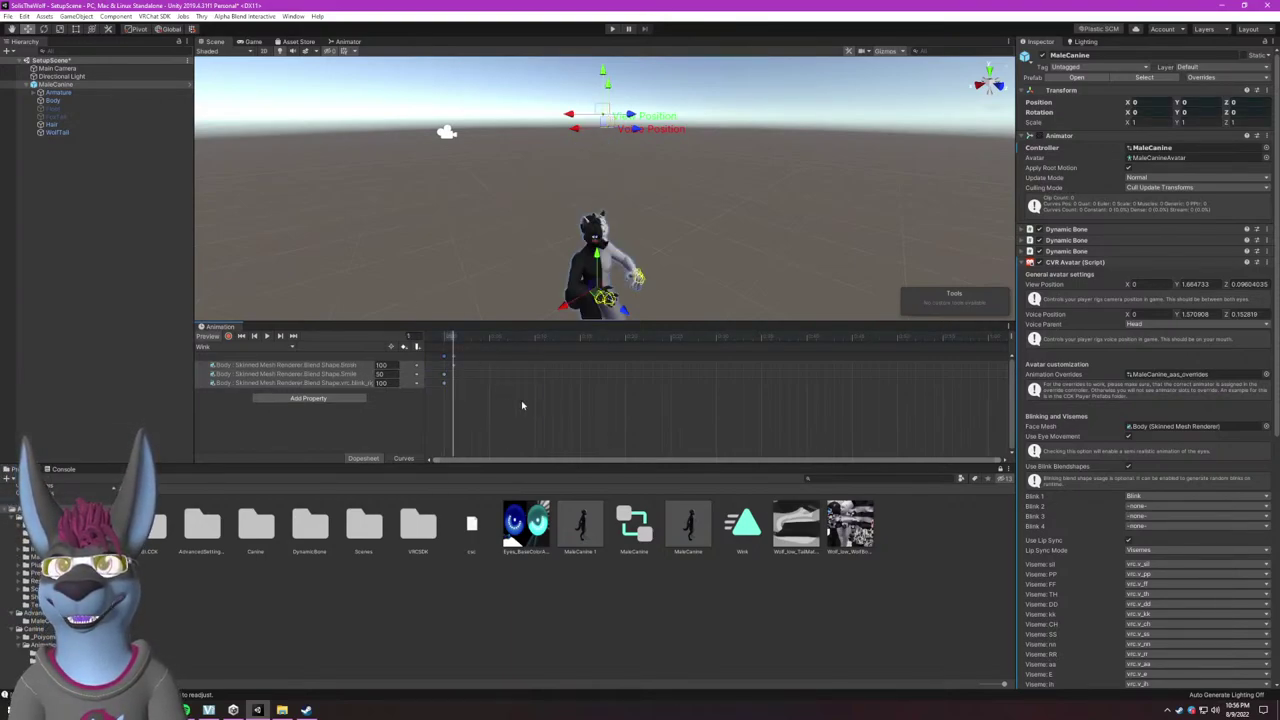
key(Delete)
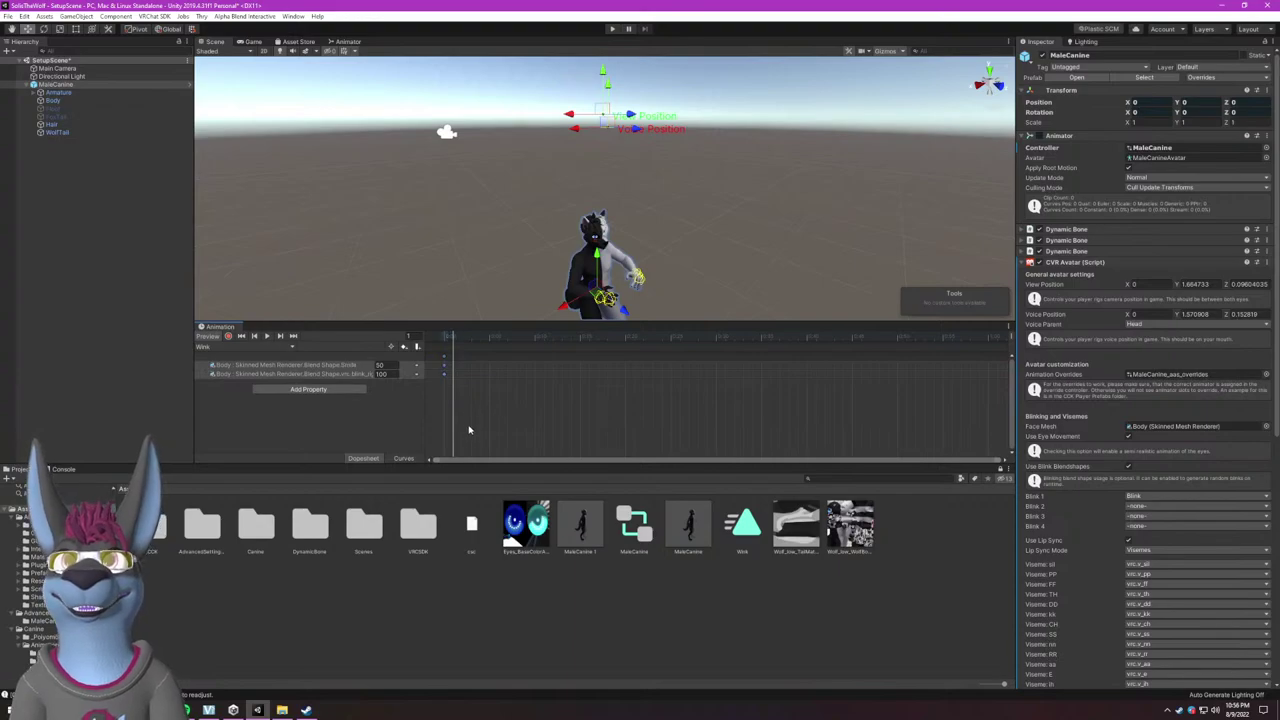
click(450, 338)
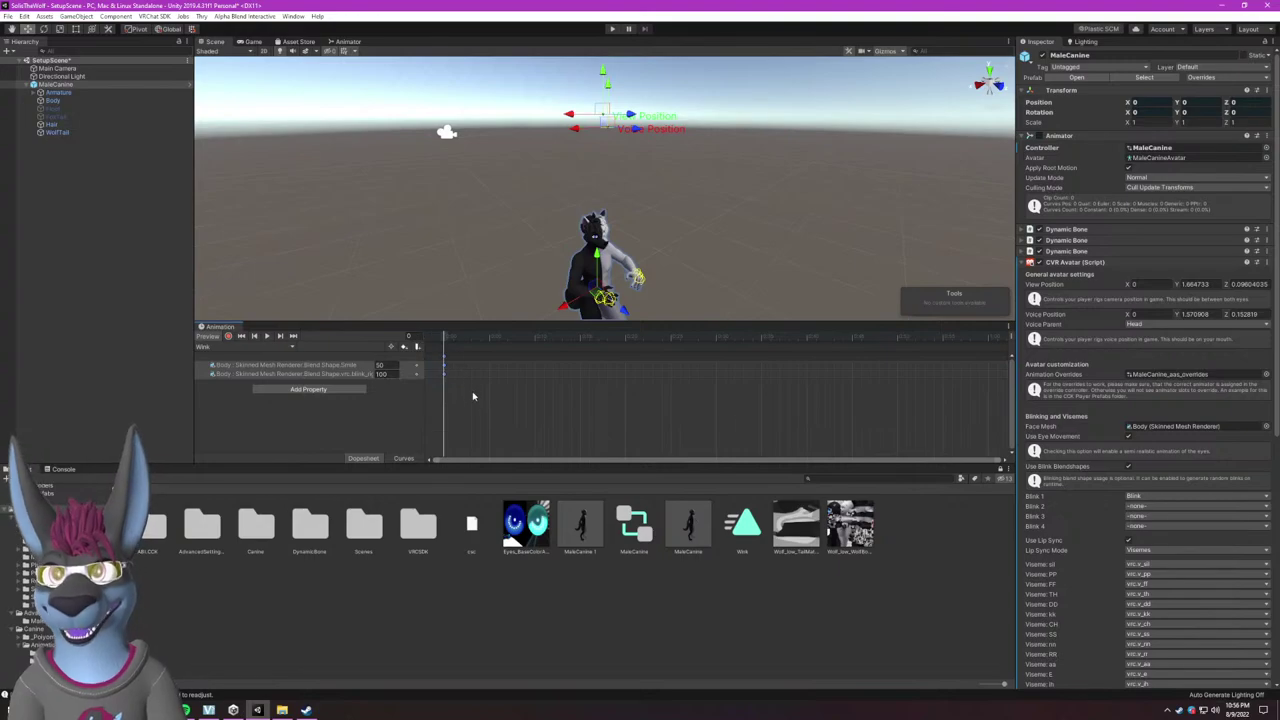
click(453, 340)
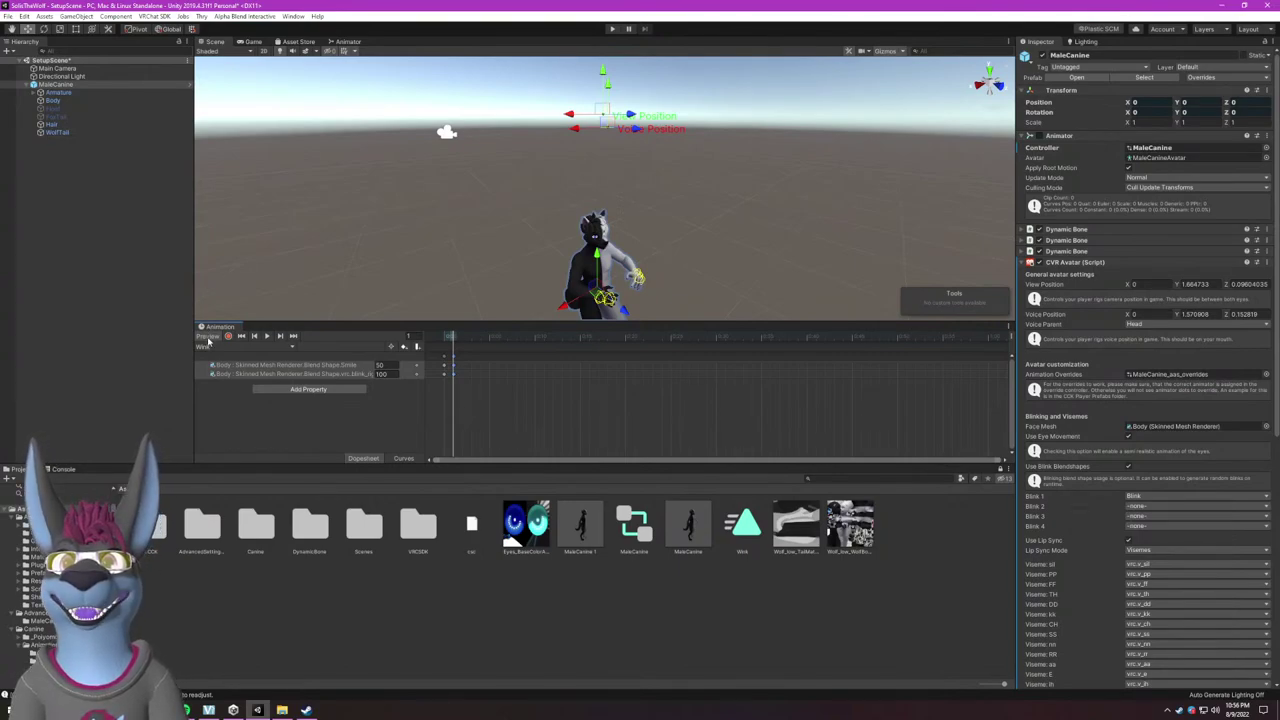
Inspect the Wink expression on the avatar's face in preview and playback, and select the Wink clip asset to check its settings.
scroll(519, 299, up, 5)
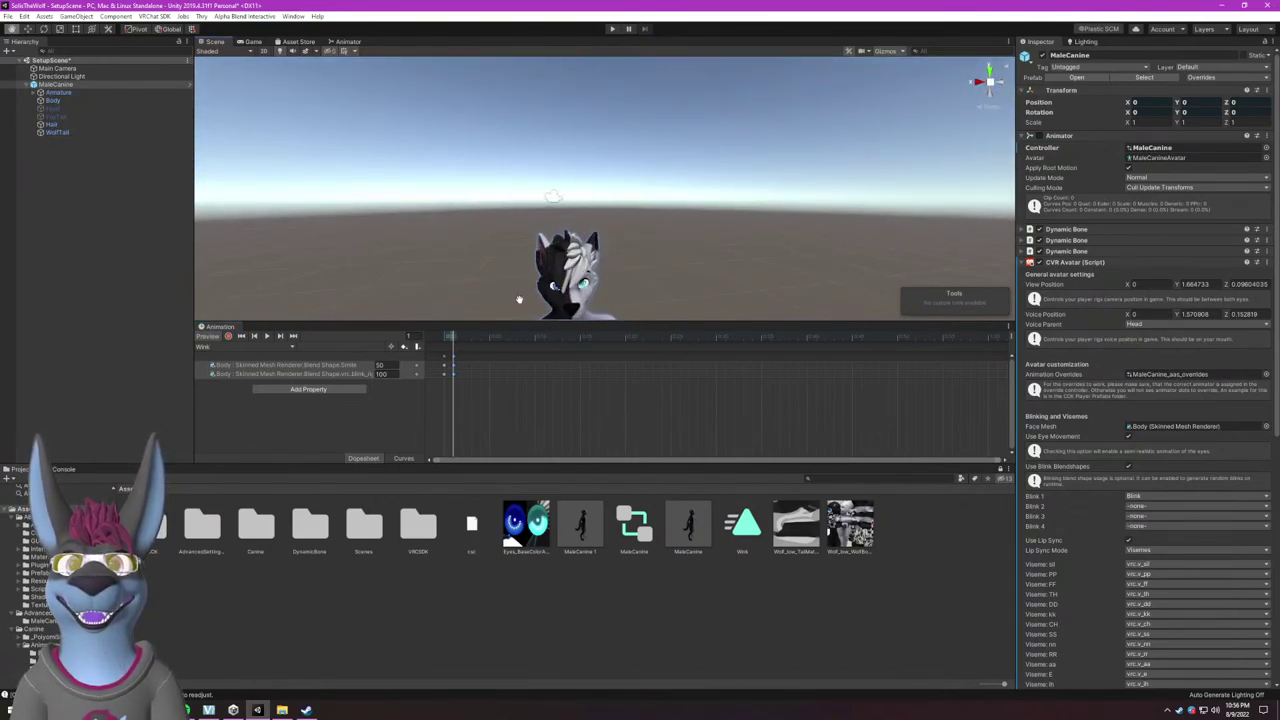
scroll(519, 299, up, 3)
drag(450, 340, 441, 340)
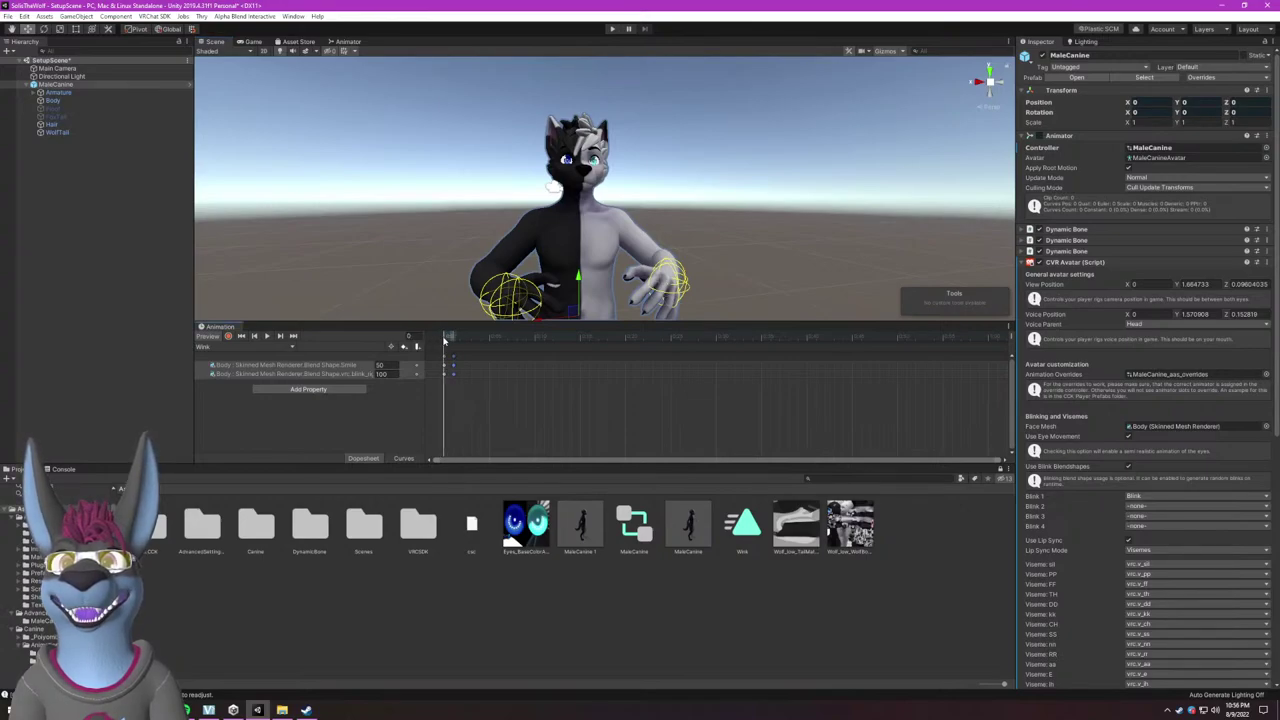
click(575, 217)
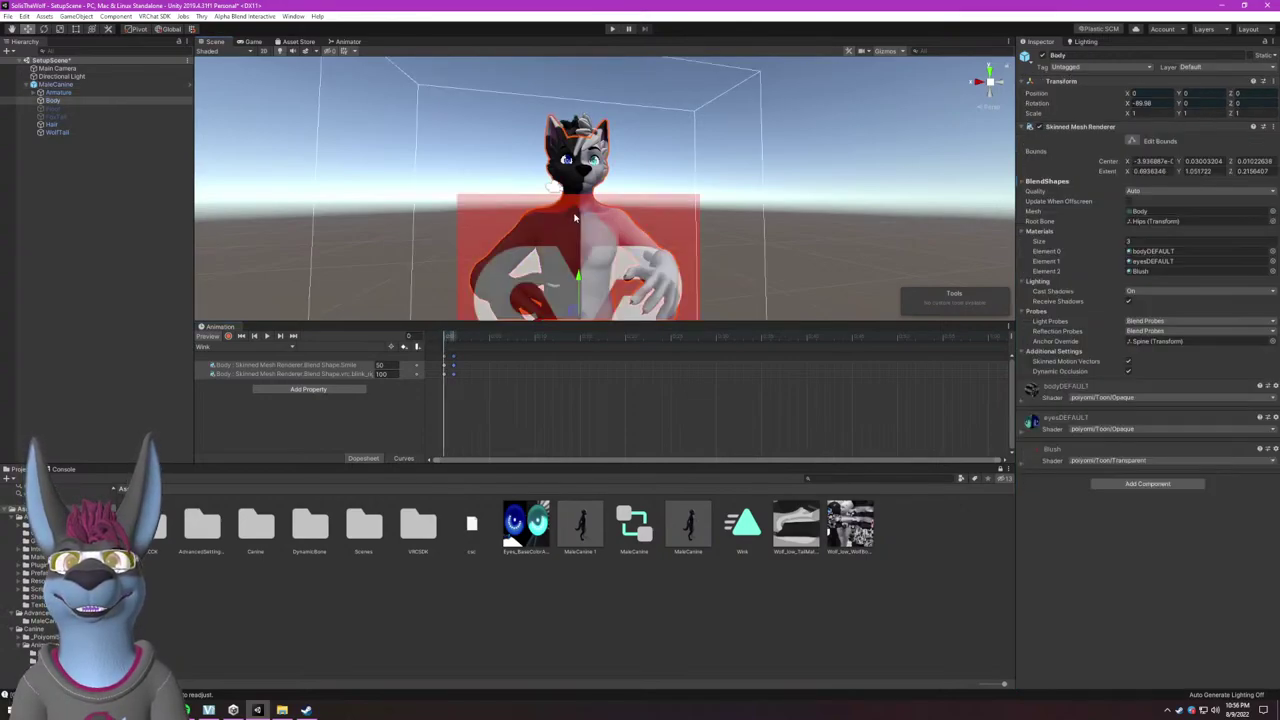
click(781, 211)
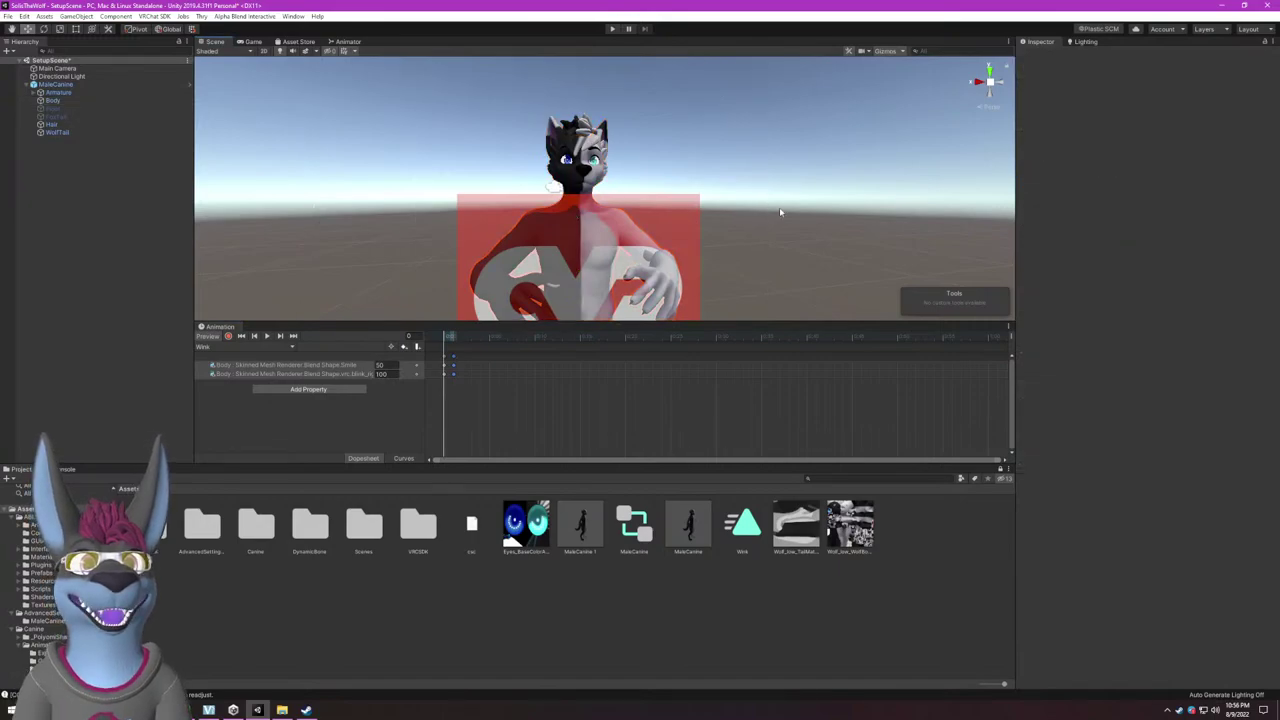
click(597, 202)
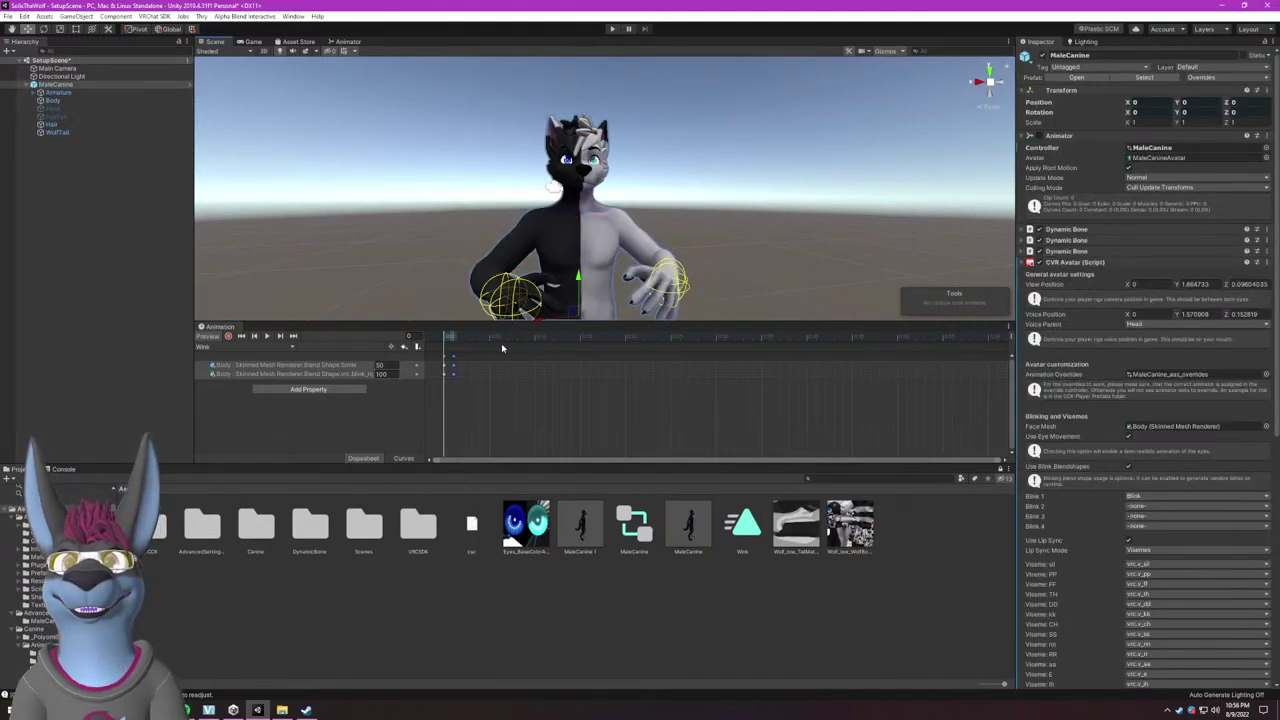
mouse_move(583, 250)
alt+mouse_down()
mouse_move(680, 252)
mouse_move(566, 248)
alt+mouse_up()
click(210, 337)
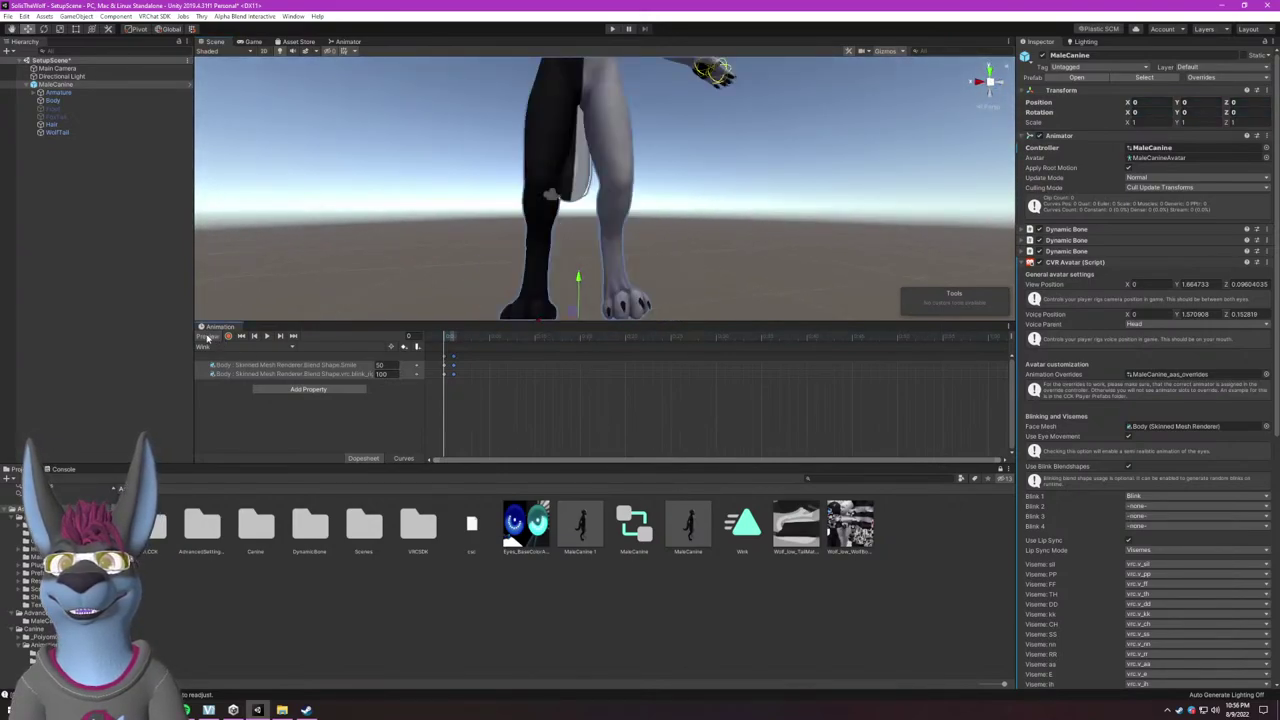
click(207, 338)
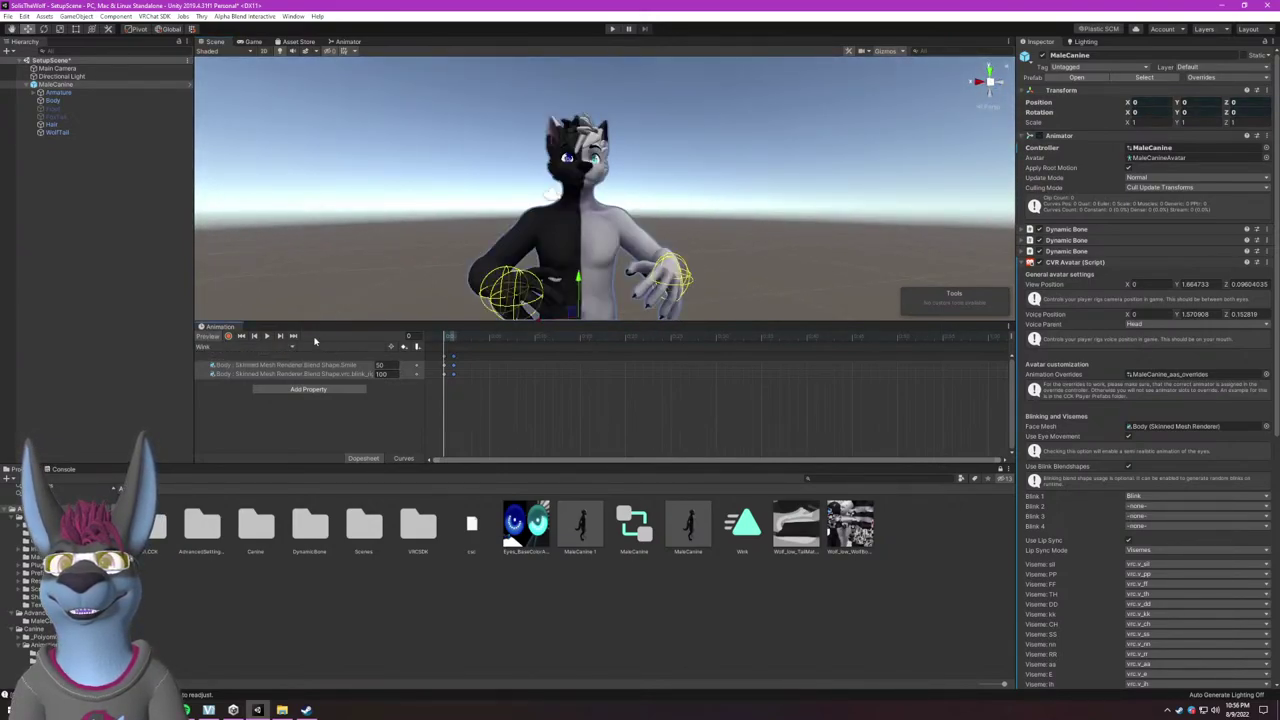
click(268, 337)
click(216, 340)
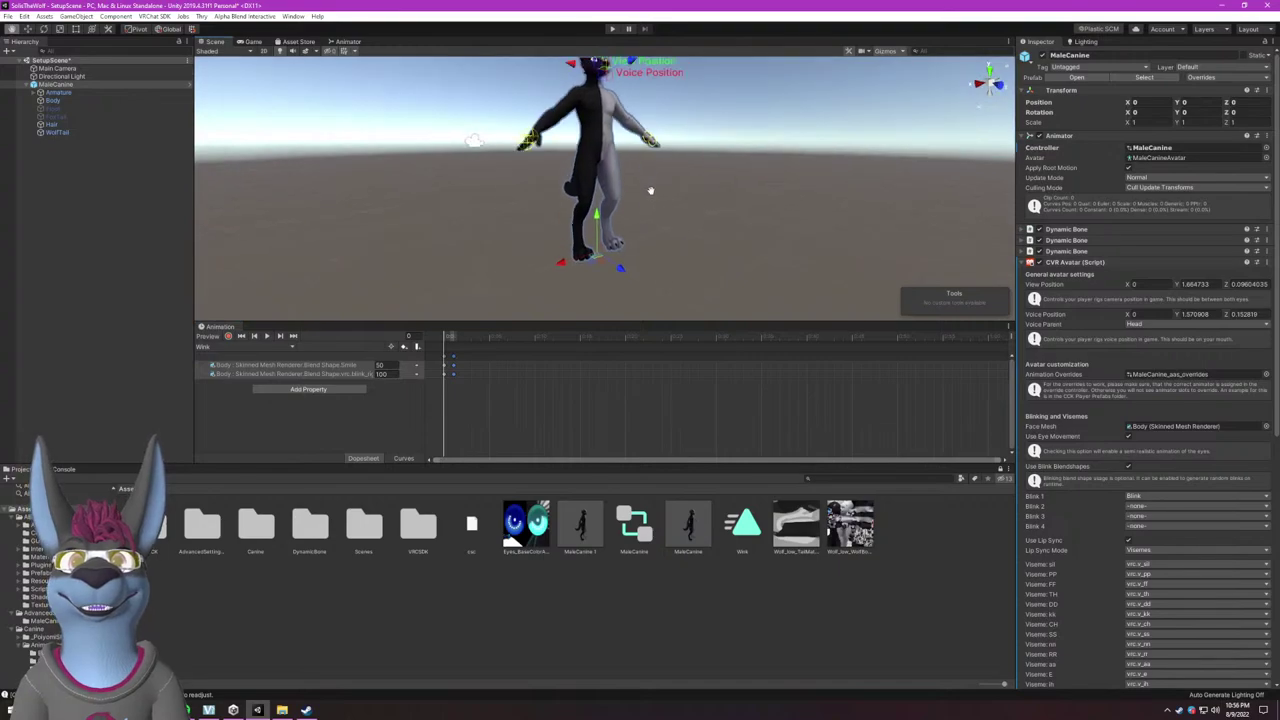
click(743, 530)
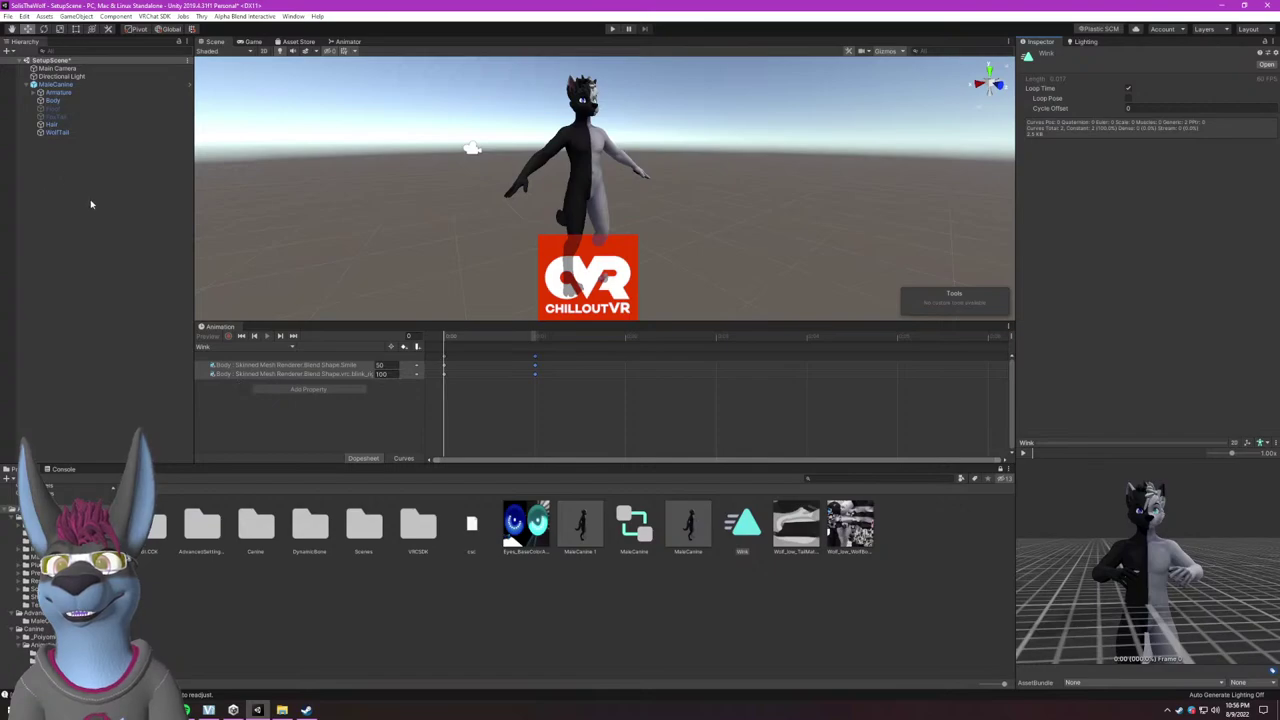
Enlarge the Wink clip's preview and play it to check the facial expression.
click(222, 375)
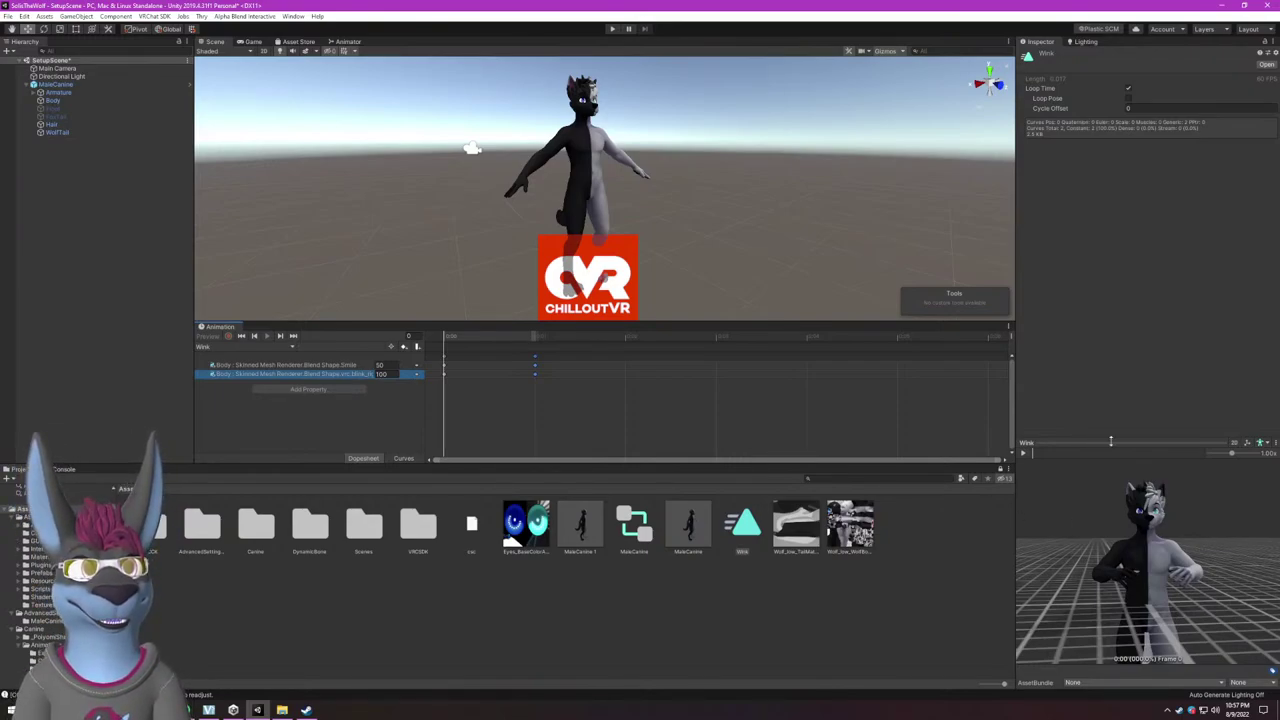
drag(1110, 441, 1100, 341)
click(1024, 354)
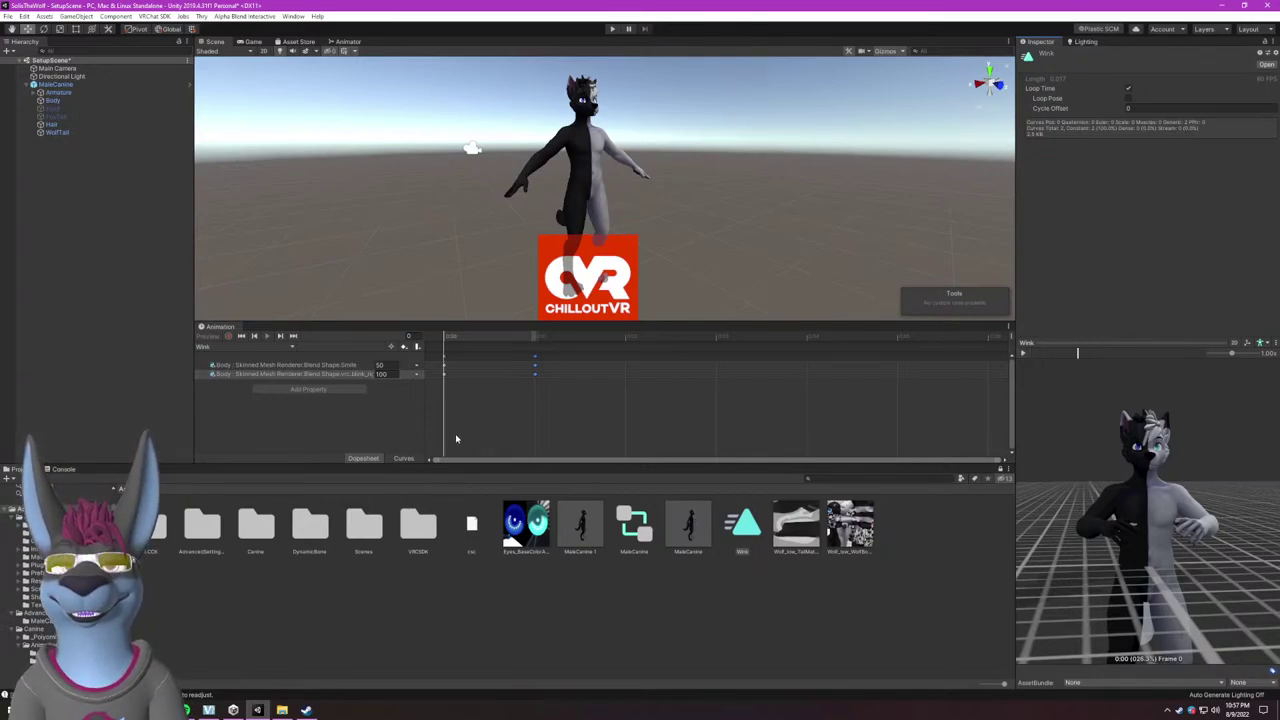
Clear the animator controller from the MaleCanine avatar's Animator component by setting it to None.
click(590, 170)
click(1265, 150)
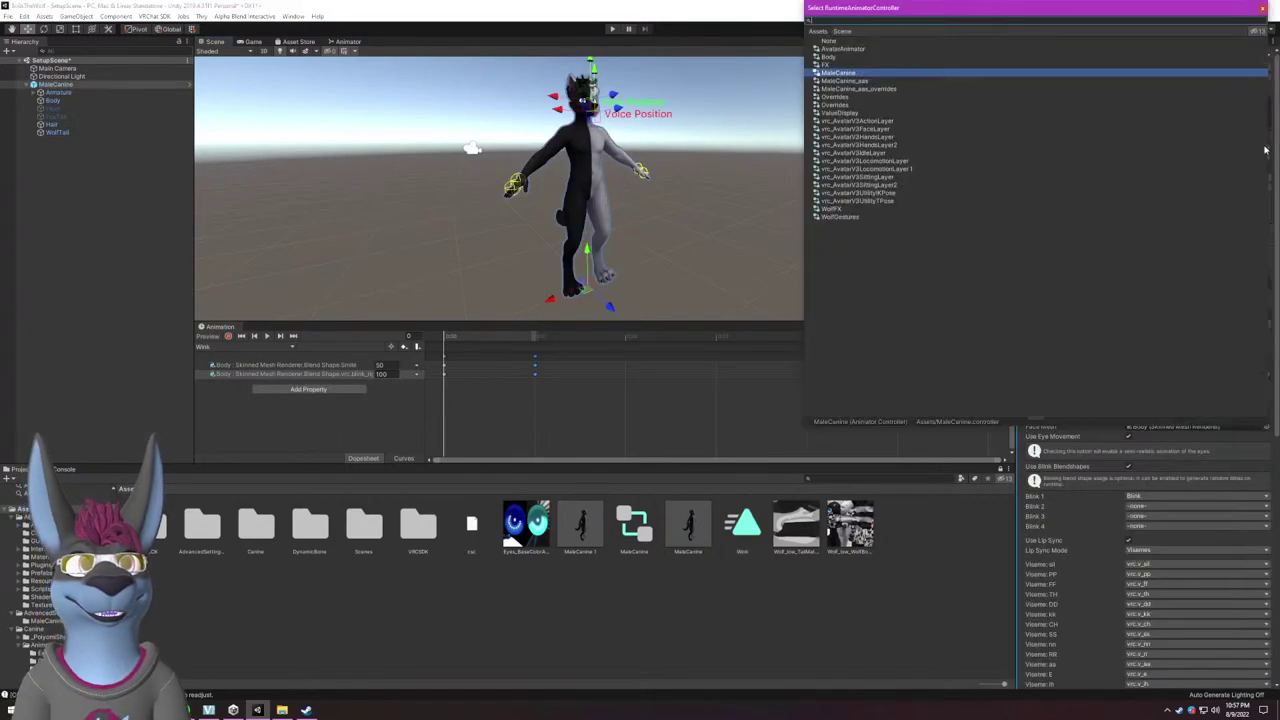
scroll(678, 147, up, 5)
scroll(678, 147, down, 6)
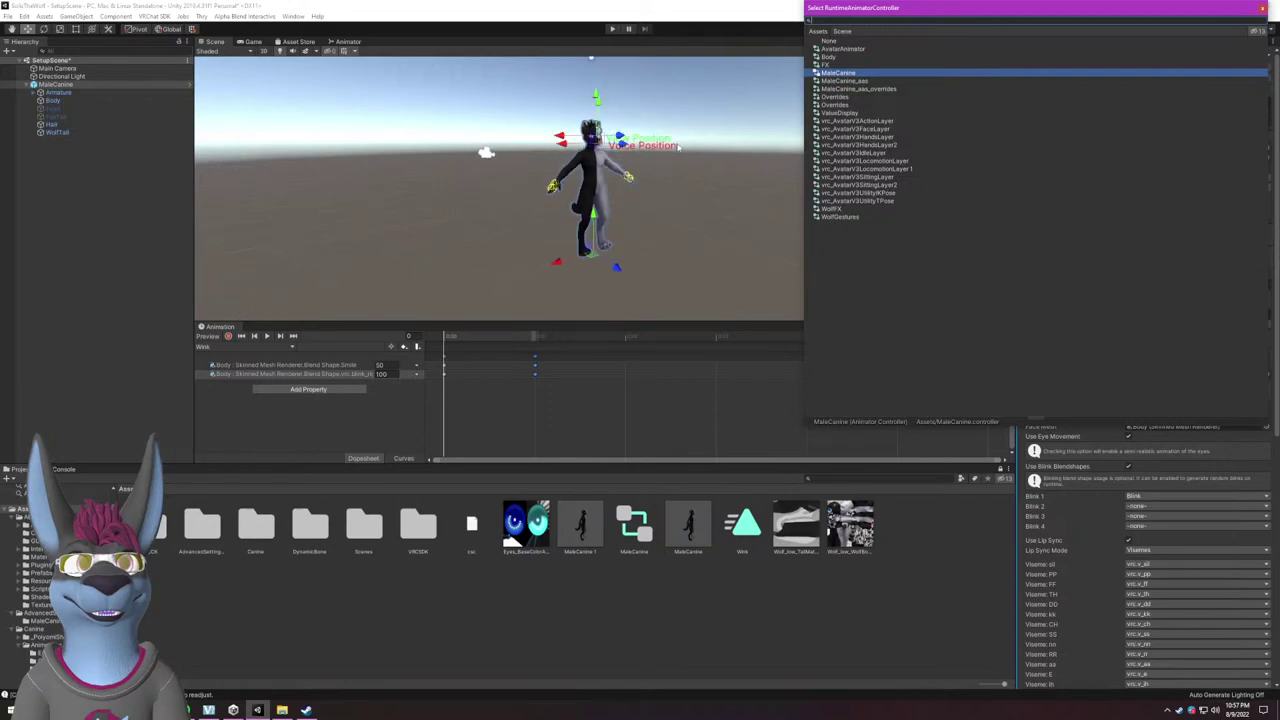
double_click(844, 43)
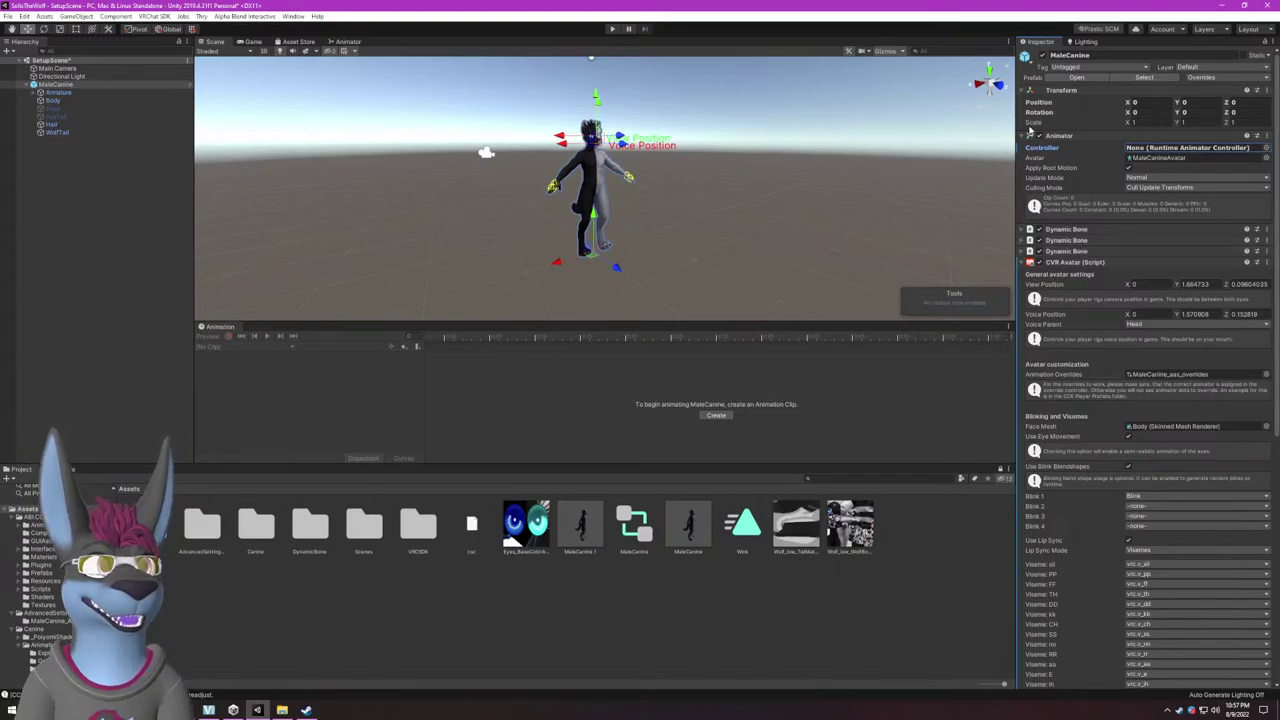
Bring the avatar's head into a close-up, slightly turned view in the scene, with nothing selected.
click(588, 185)
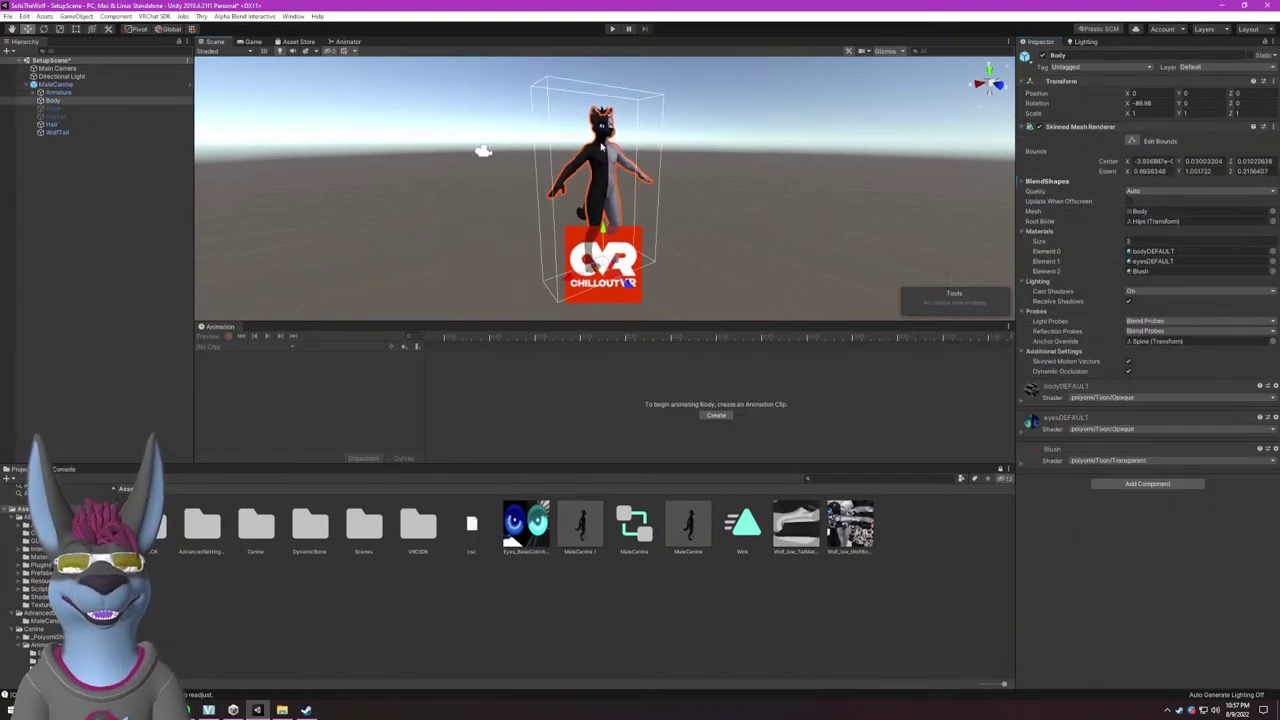
scroll(930, 117, up, 5)
scroll(640, 116, up, 2)
scroll(645, 118, down, 6)
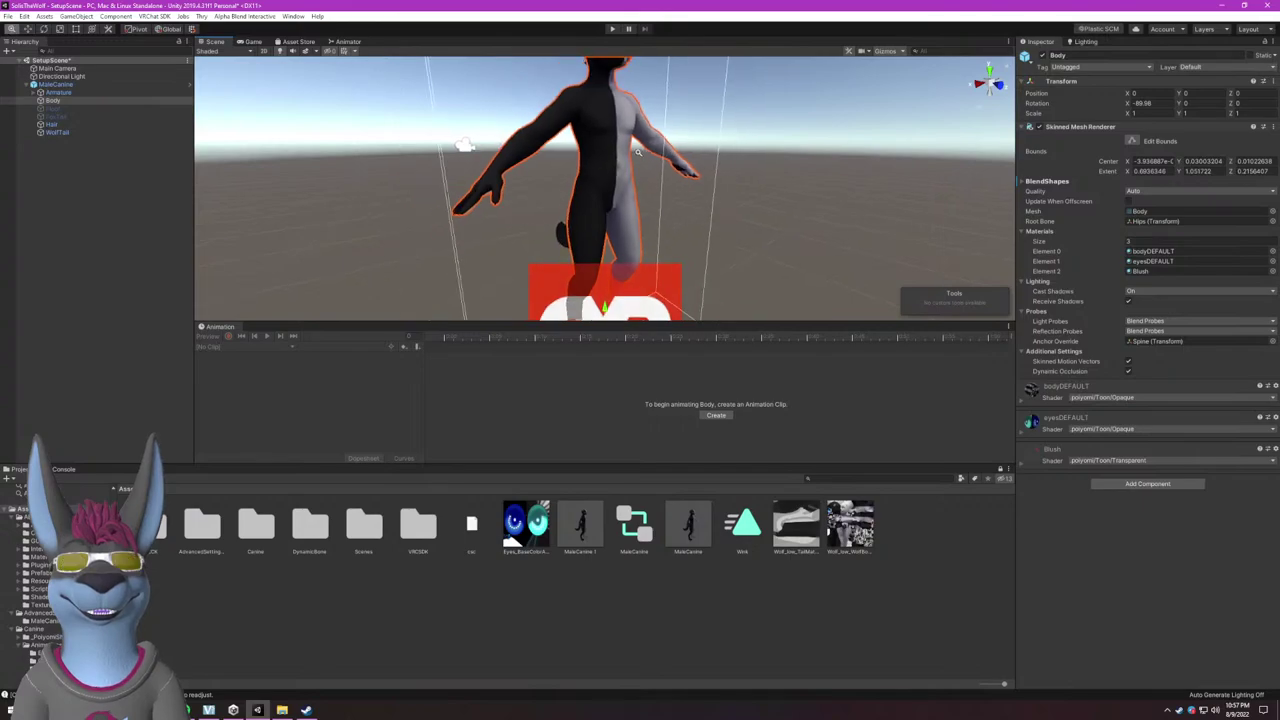
click(610, 75)
key(f)
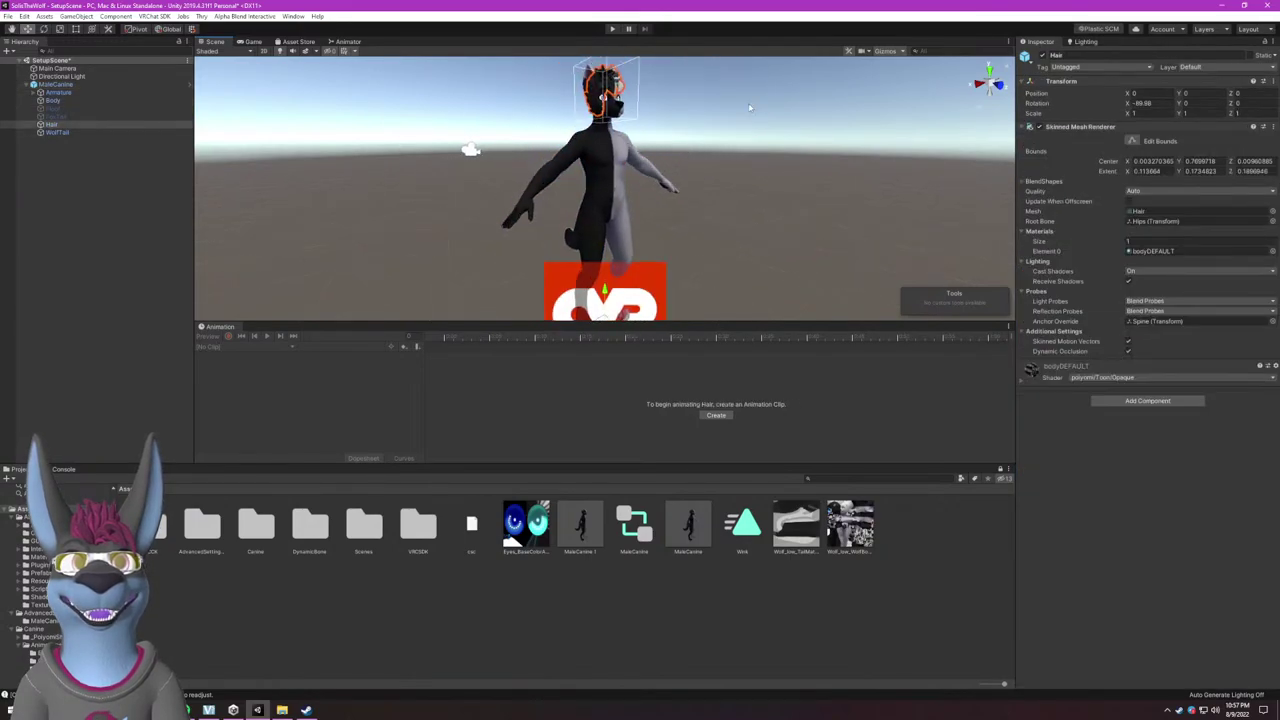
alt+drag(664, 197, 757, 206)
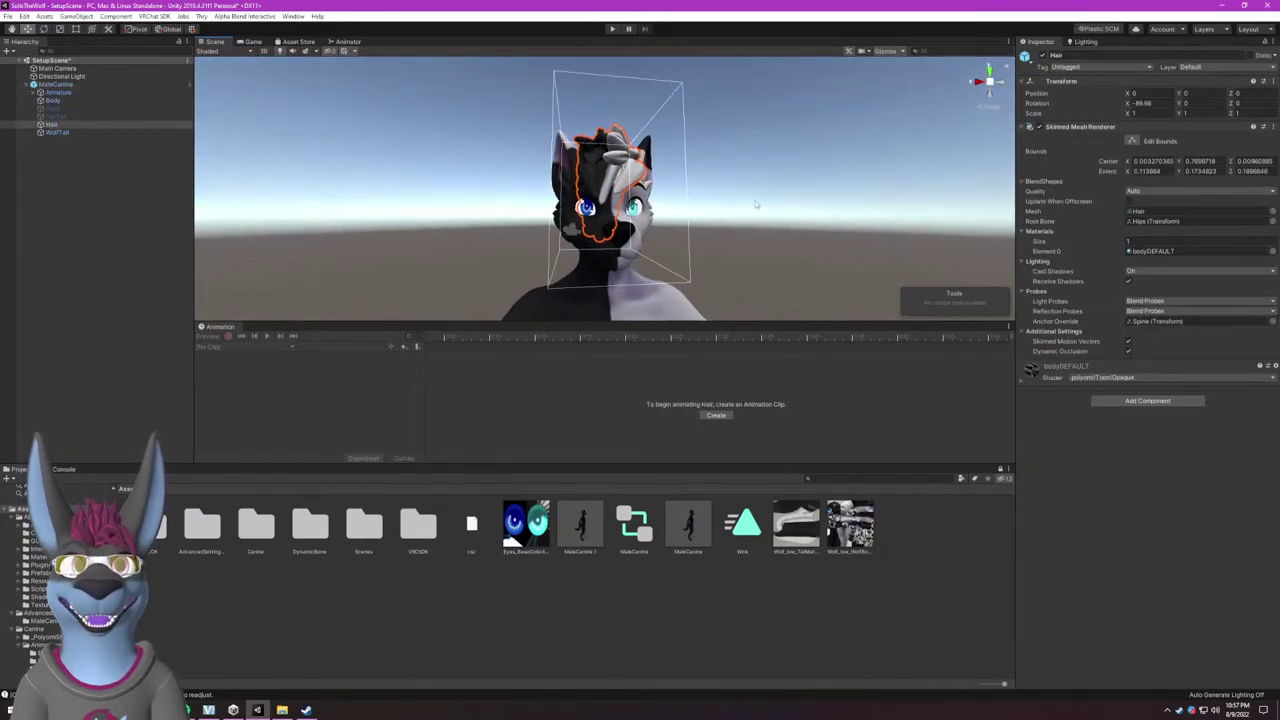
click(757, 206)
scroll(606, 190, up, 1)
alt+drag(606, 190, 545, 194)
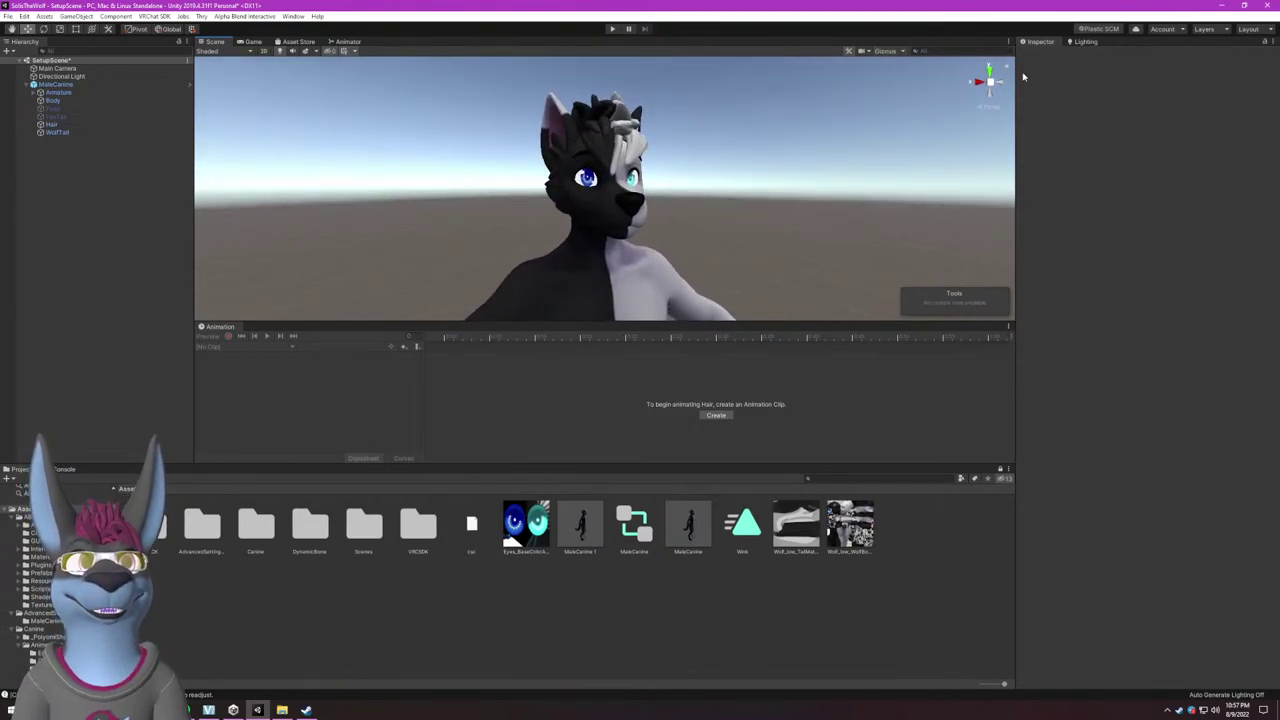
Try a wink on the Body mesh with Smile 58.3, blink_right 100 and Tongue 100, and return these blend shapes to 0.
click(575, 195)
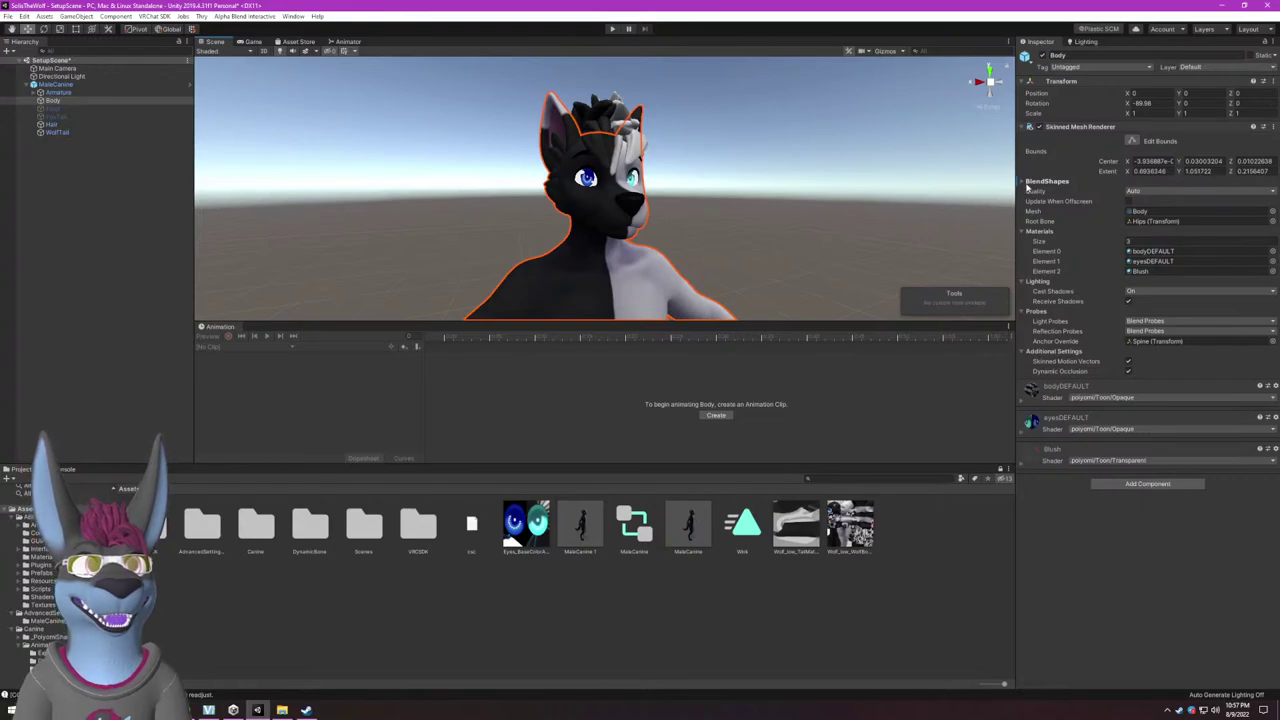
click(1026, 184)
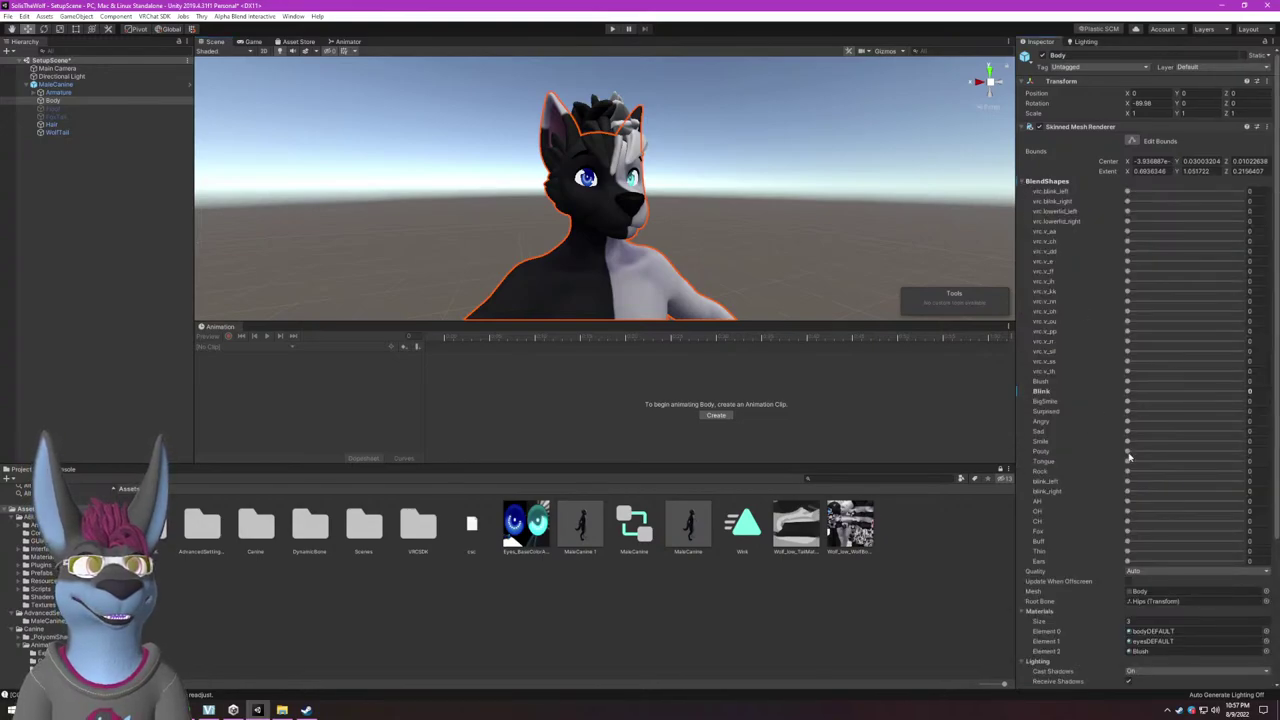
mouse_move(1127, 494)
mouse_down()
mouse_move(1241, 491)
mouse_move(1127, 492)
mouse_up()
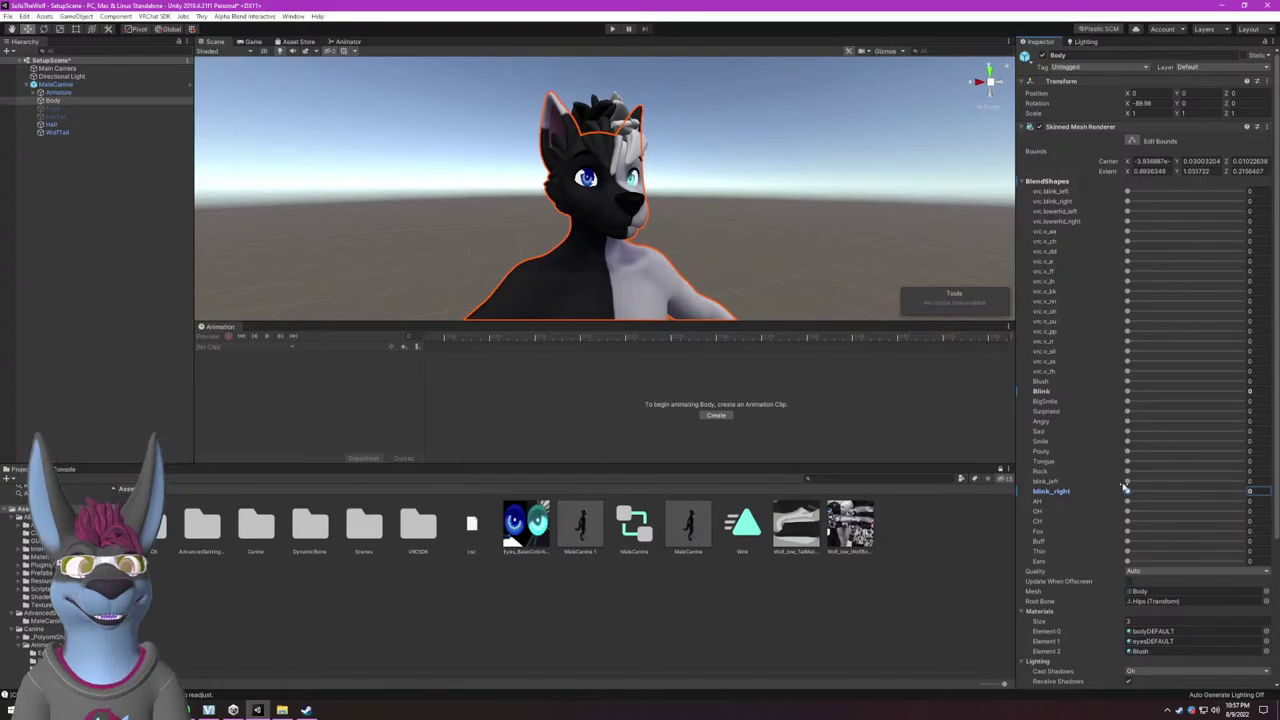
drag(1126, 444, 1193, 443)
drag(1128, 492, 1275, 492)
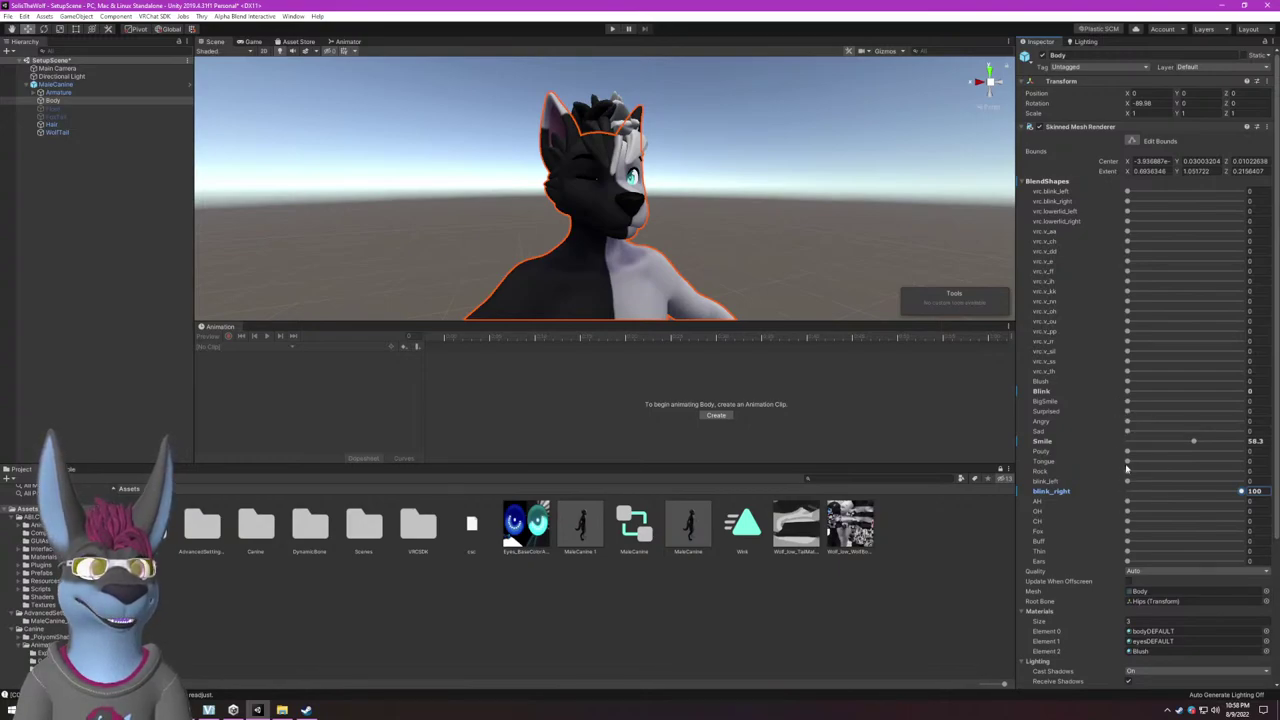
drag(1128, 461, 1268, 462)
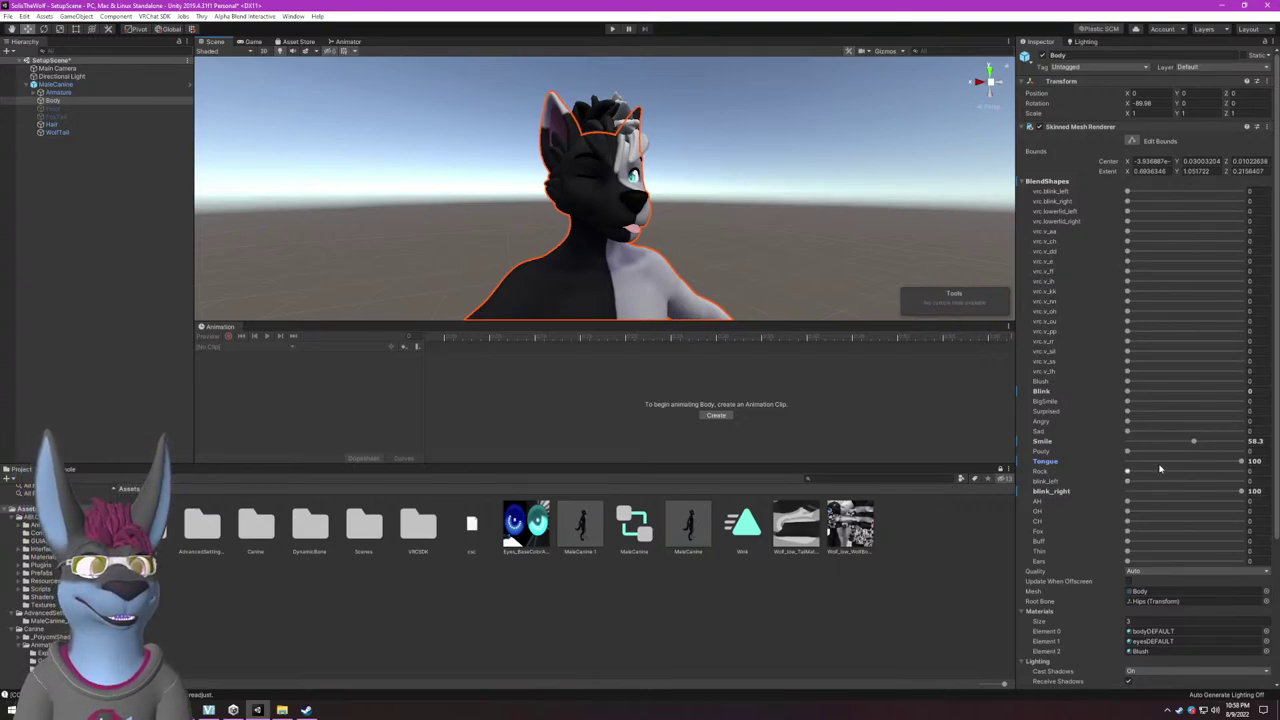
drag(1157, 444, 1115, 444)
drag(1241, 461, 1053, 488)
click(513, 221)
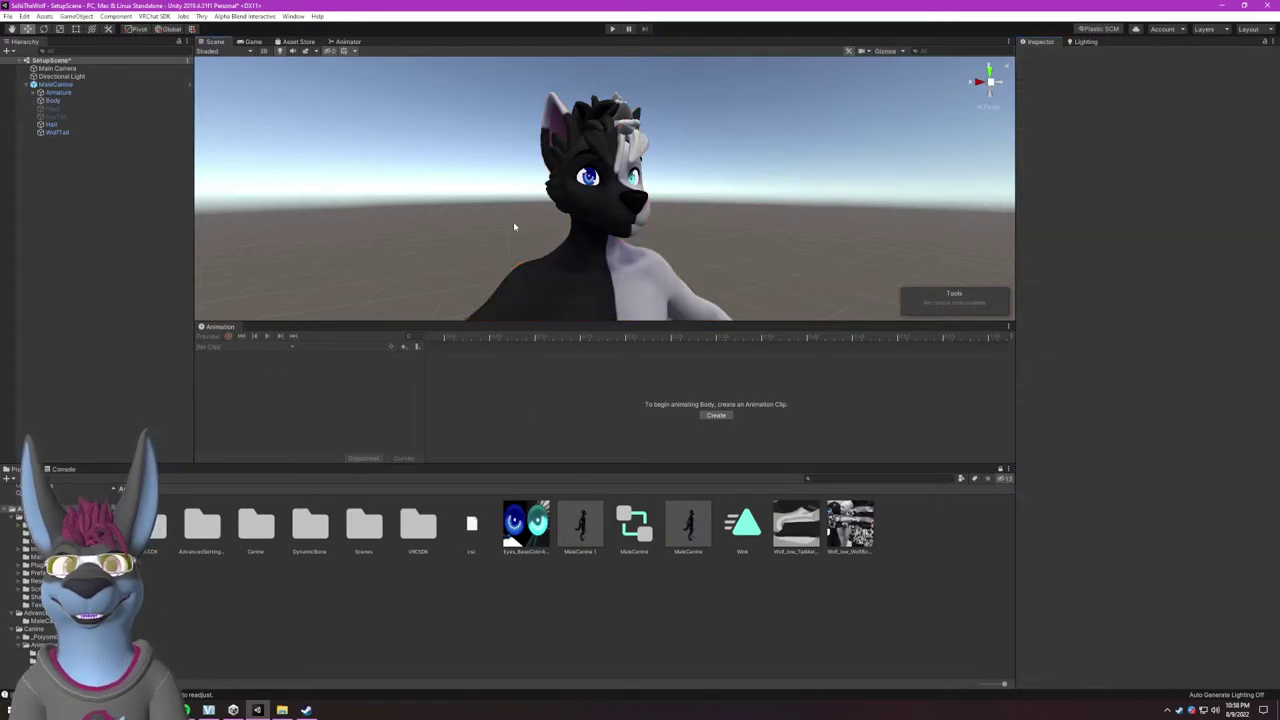
Assign the MaleCanine controller to the avatar's Animator and preview the Wink clip on the avatar.
drag(631, 536, 1150, 147)
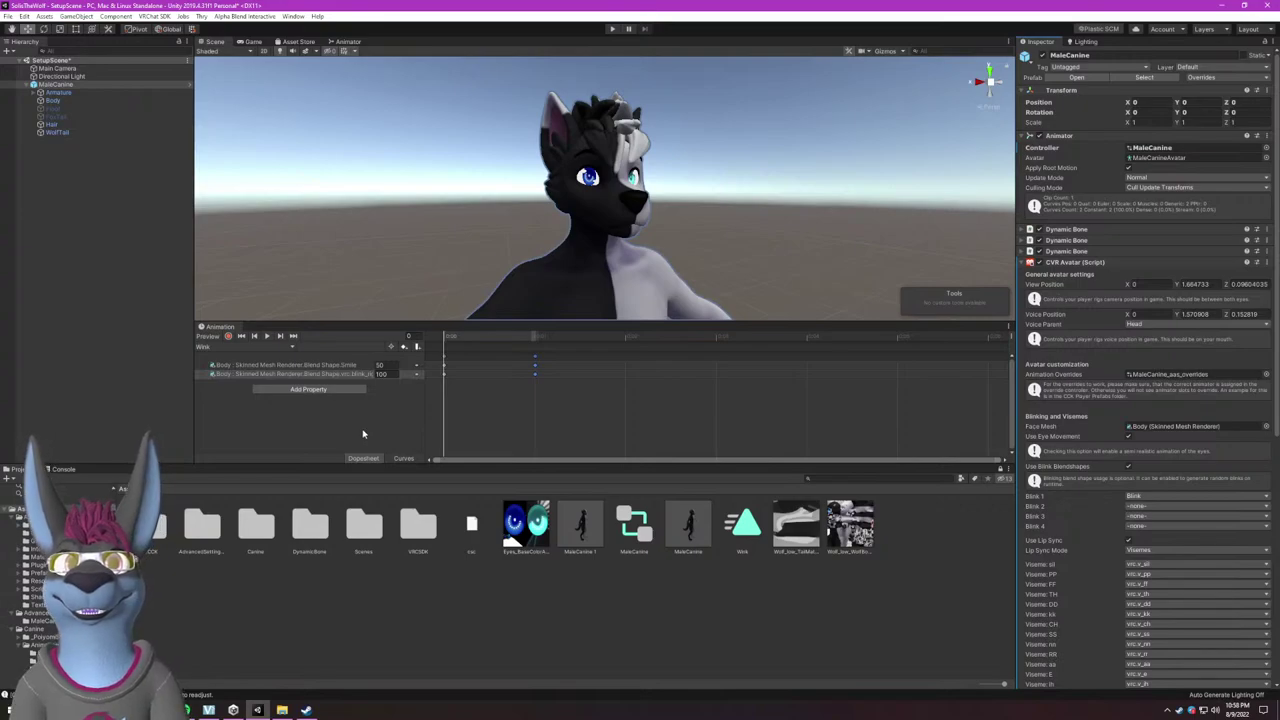
key(f)
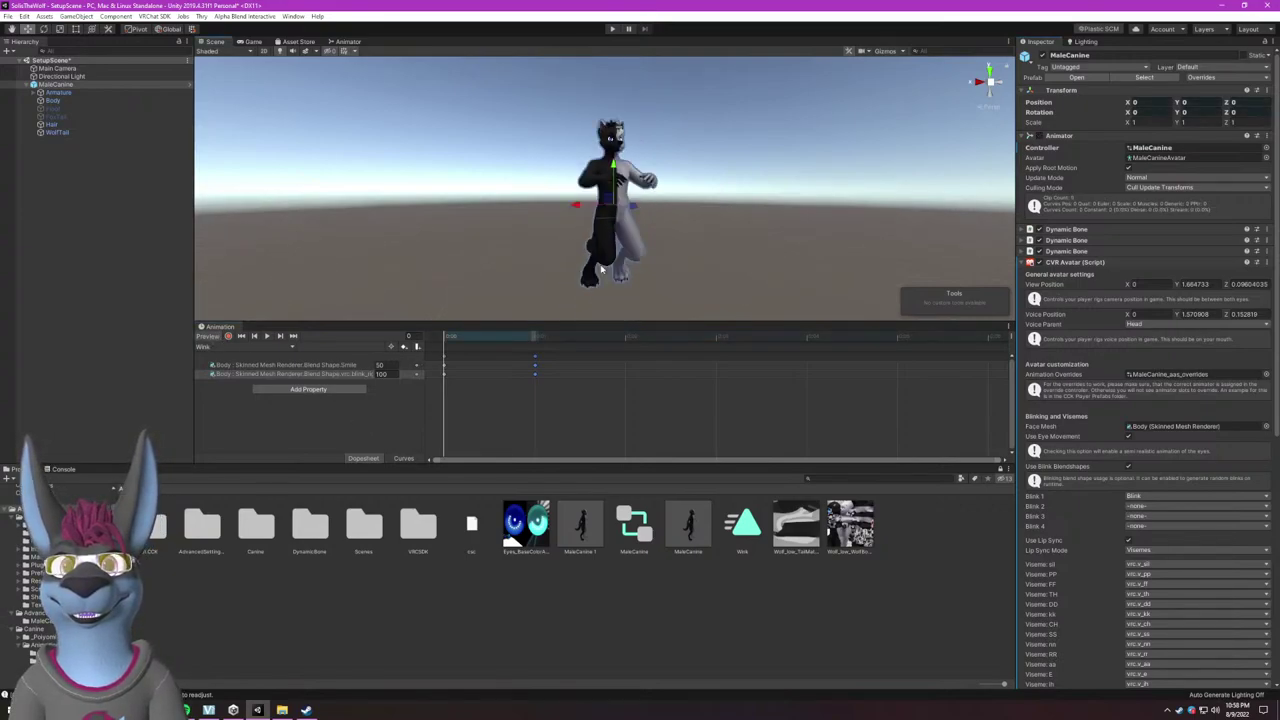
scroll(605, 200, up, 5)
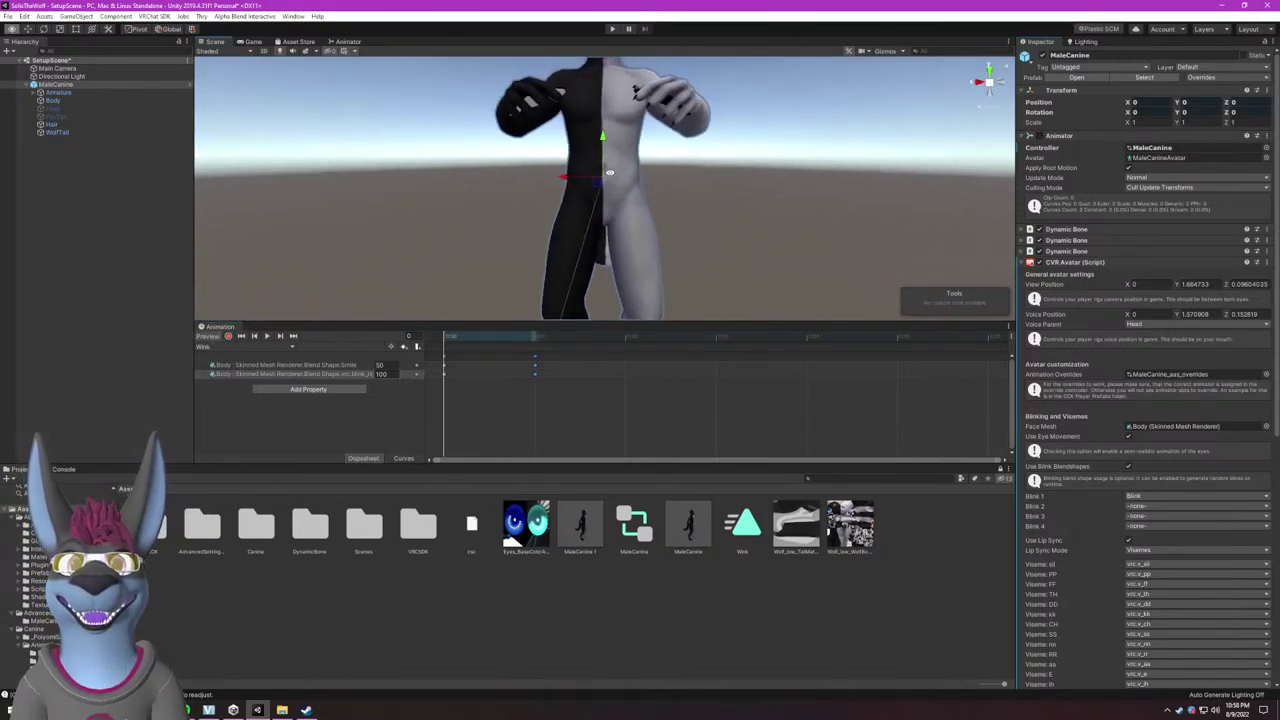
scroll(628, 300, down, 3)
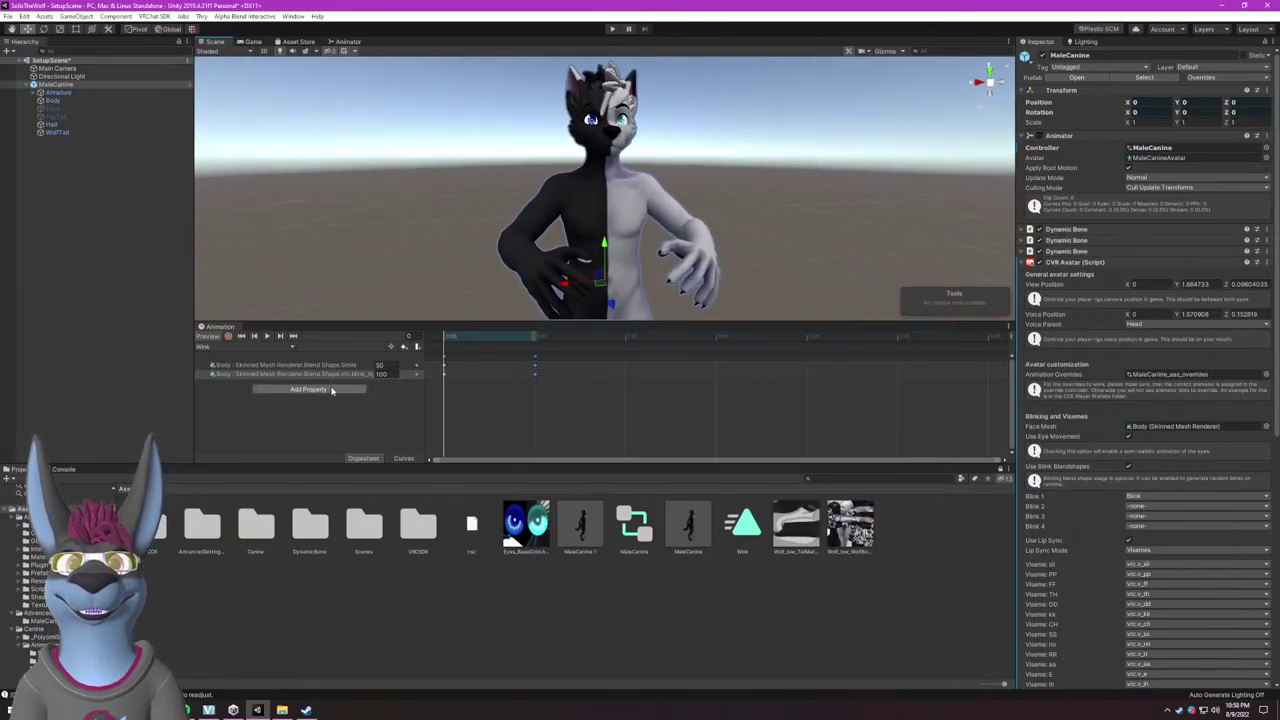
Remove the vrc.blink_right blend shape property from the Wink clip.
drag(318, 377, 325, 368)
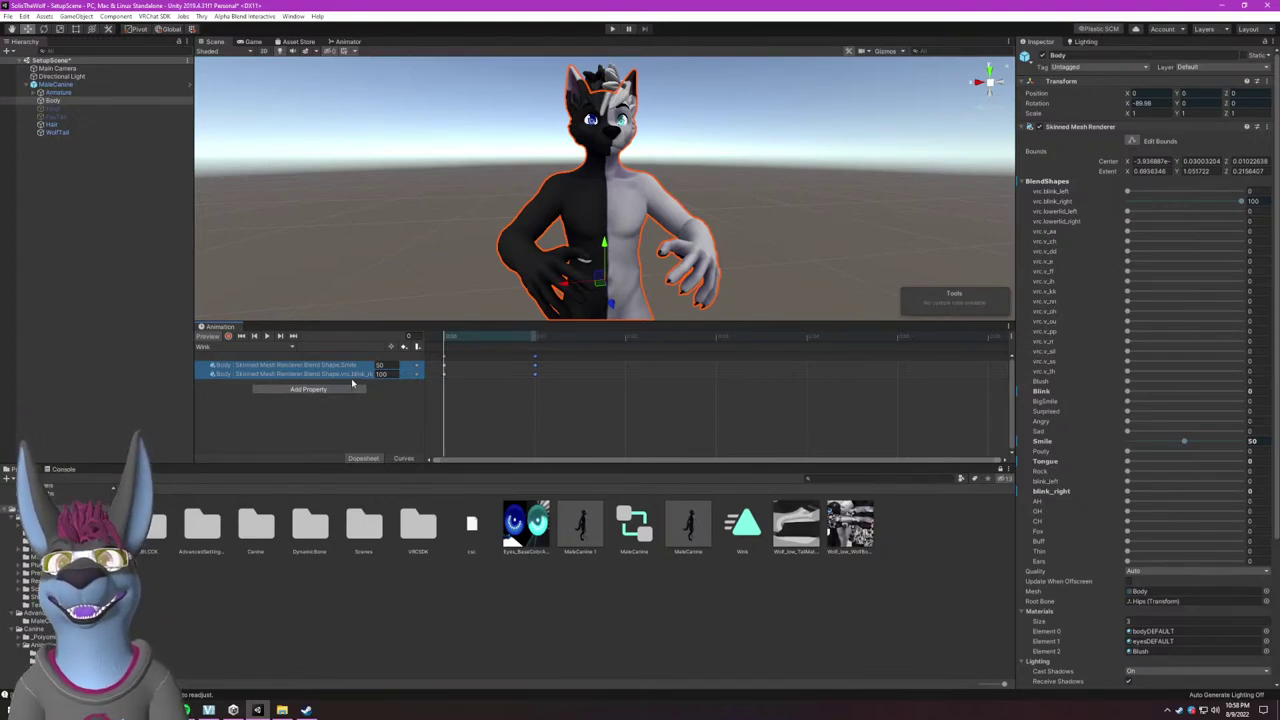
click(351, 375)
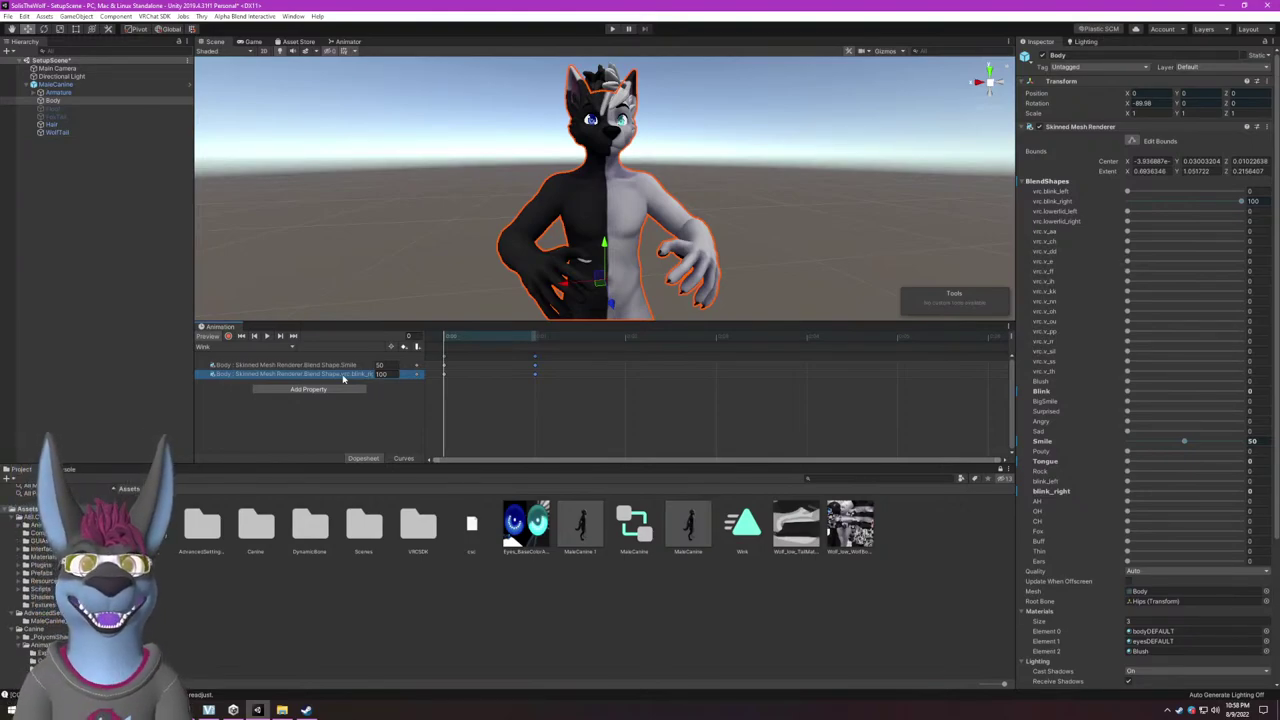
key(Delete)
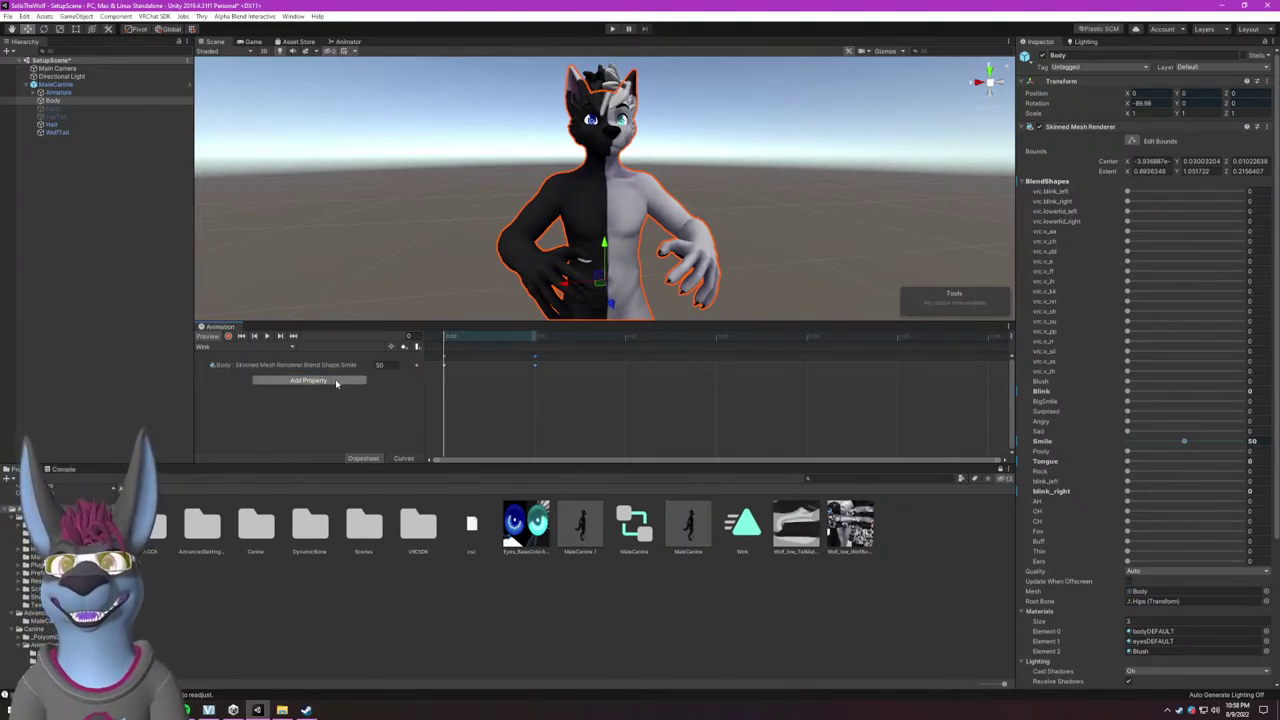
Add the Body mesh's blink_right blend shape as an animated property of the Wink clip.
click(335, 381)
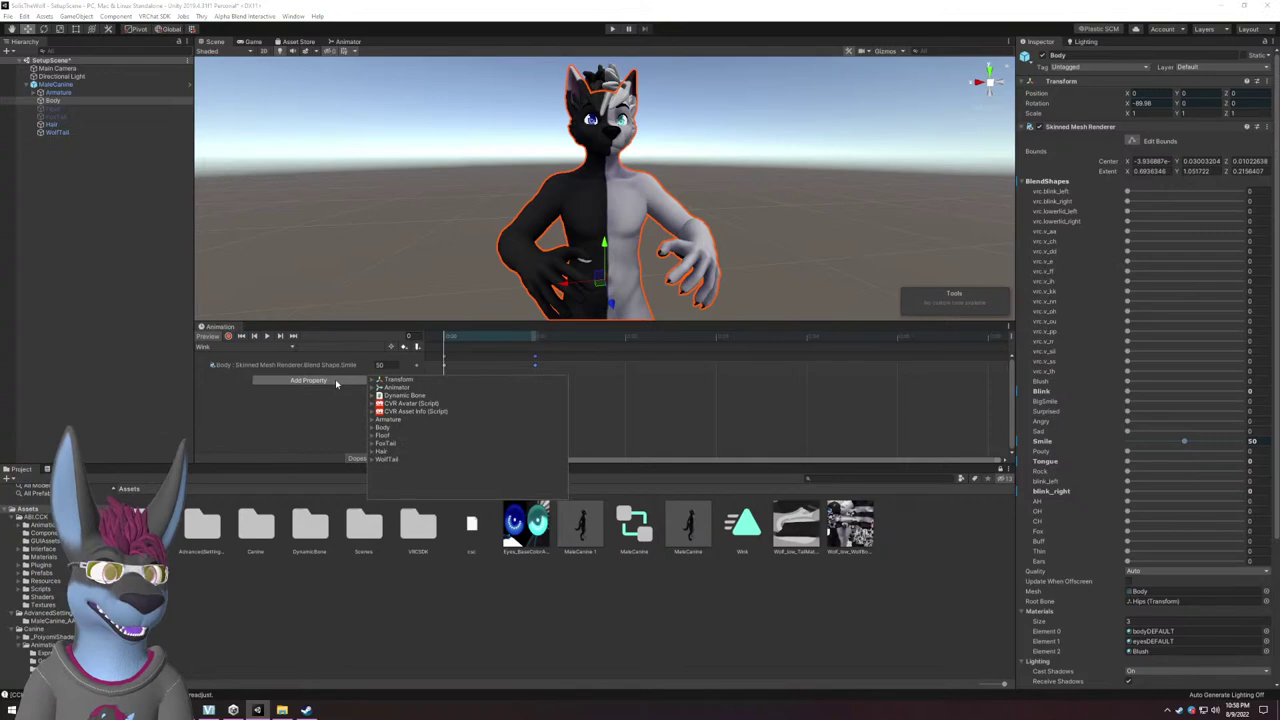
click(371, 428)
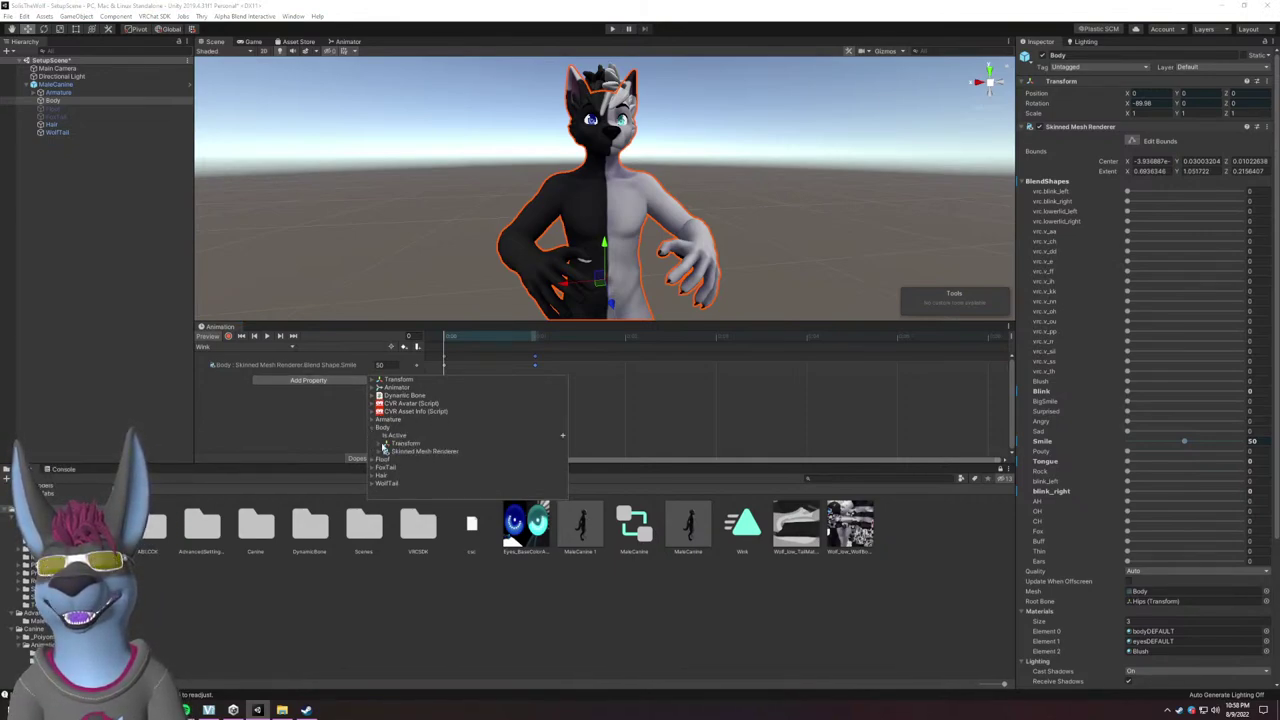
click(383, 451)
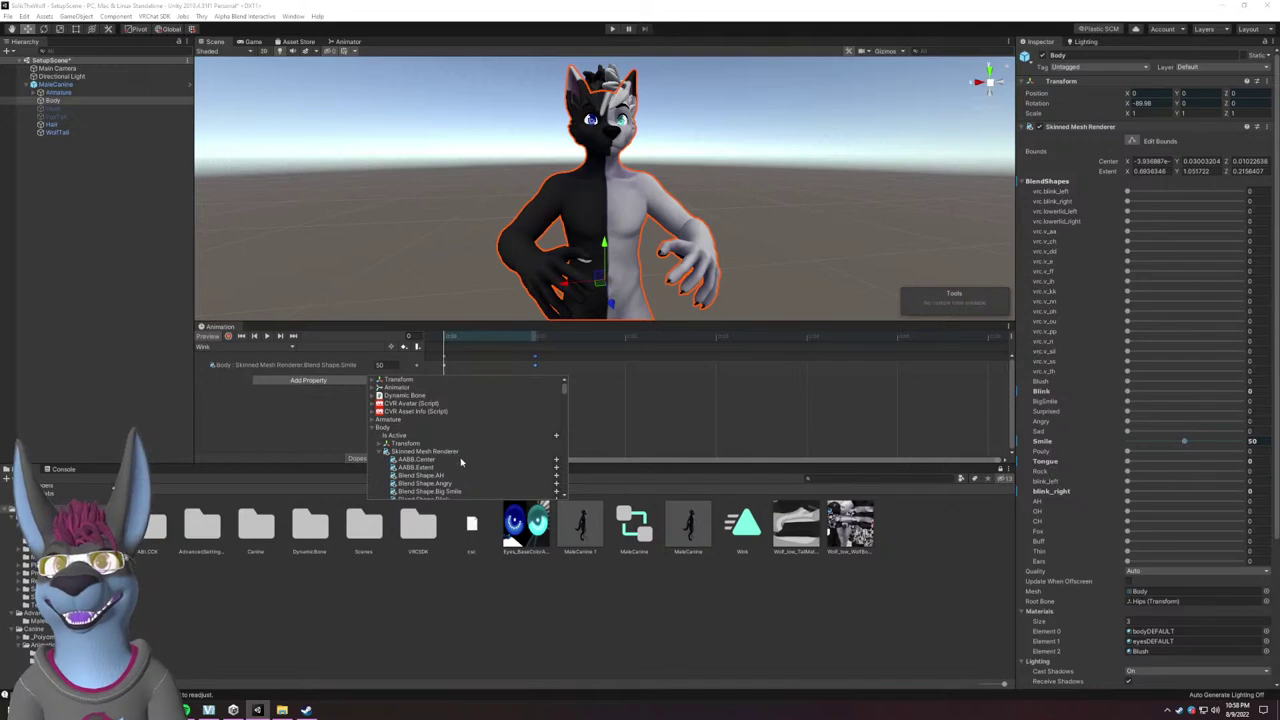
scroll(465, 449, down, 5)
scroll(471, 448, down, 4)
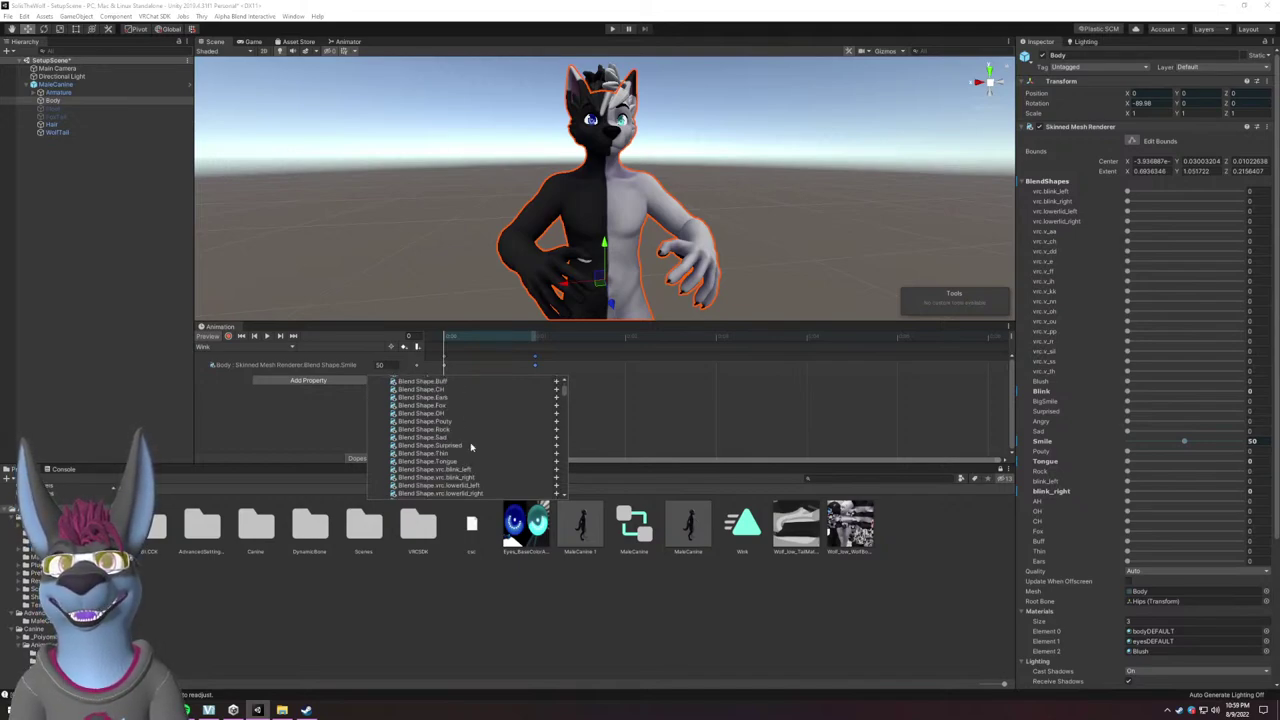
scroll(471, 448, up, 9)
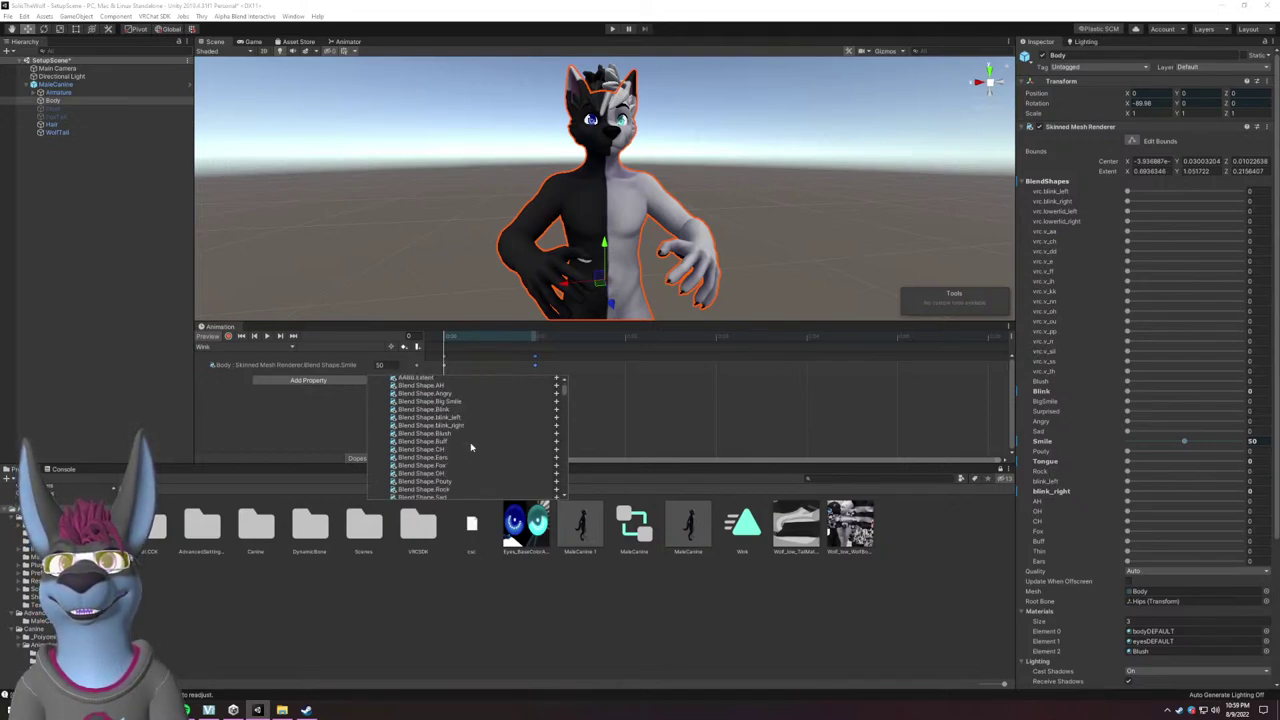
click(557, 427)
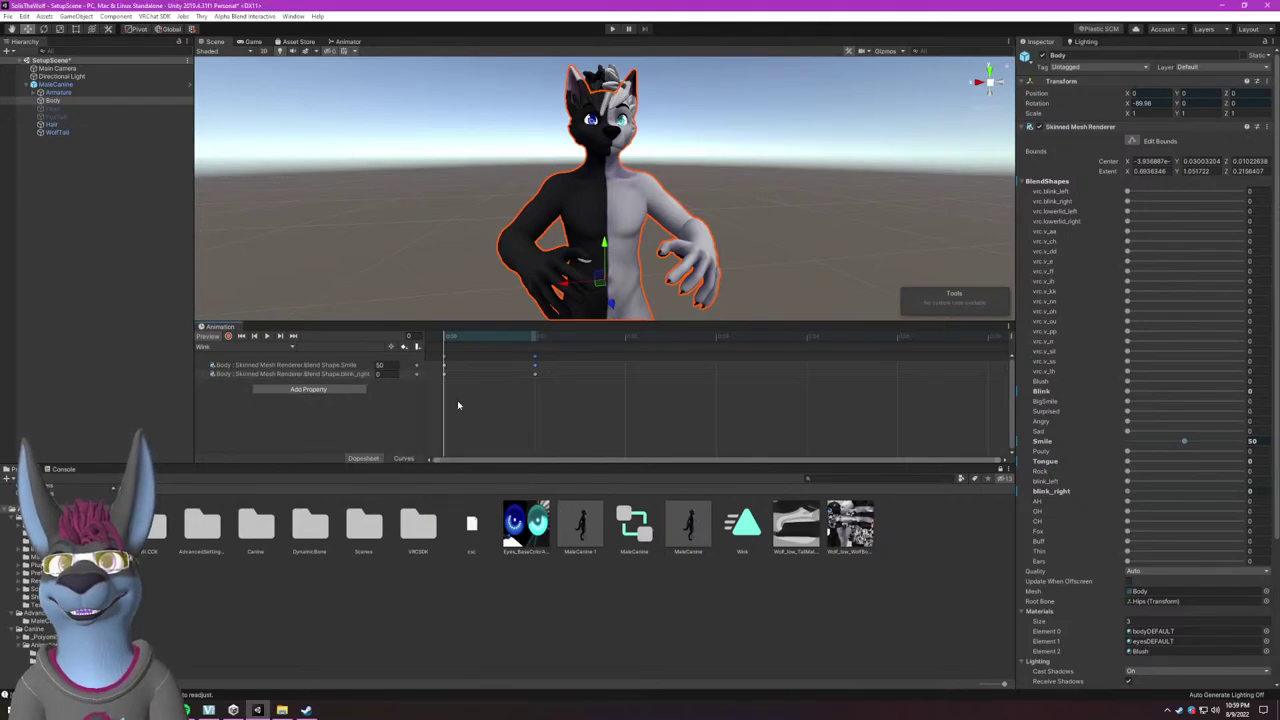
Set blink_right to 100 at both frame 0 and frame 1 of the Wink clip.
text(100)
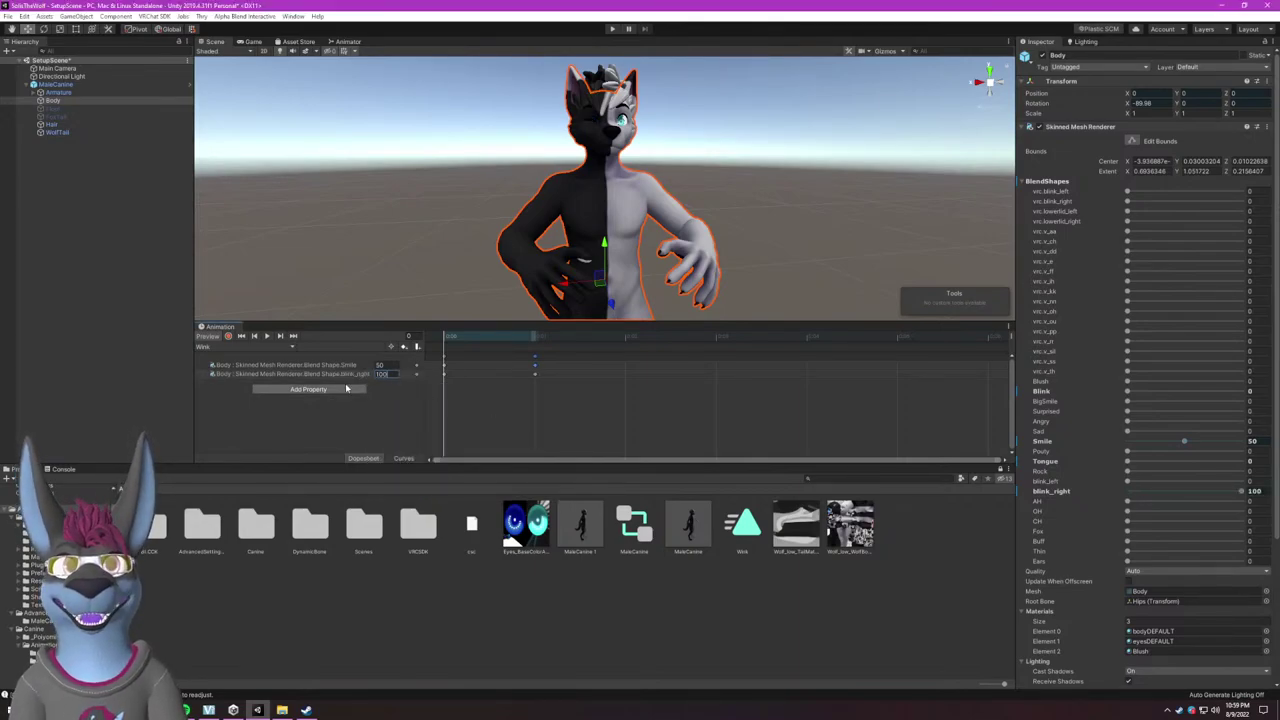
click(534, 341)
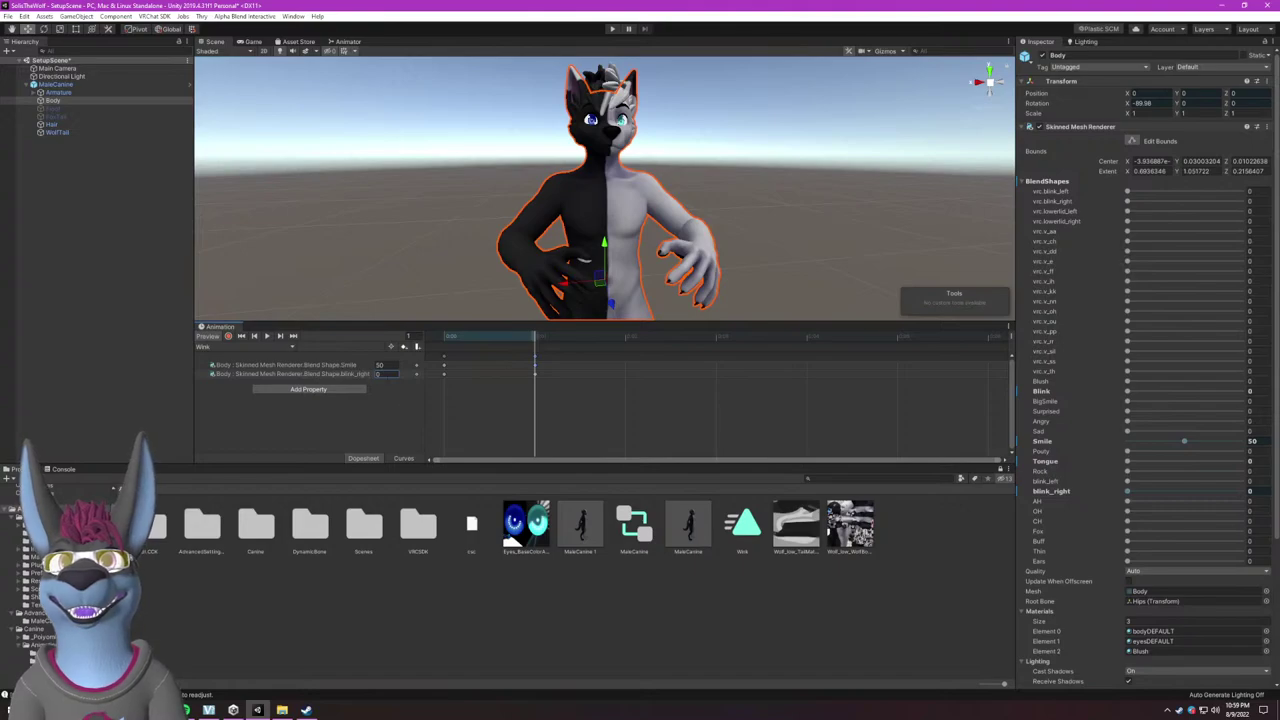
text(100)
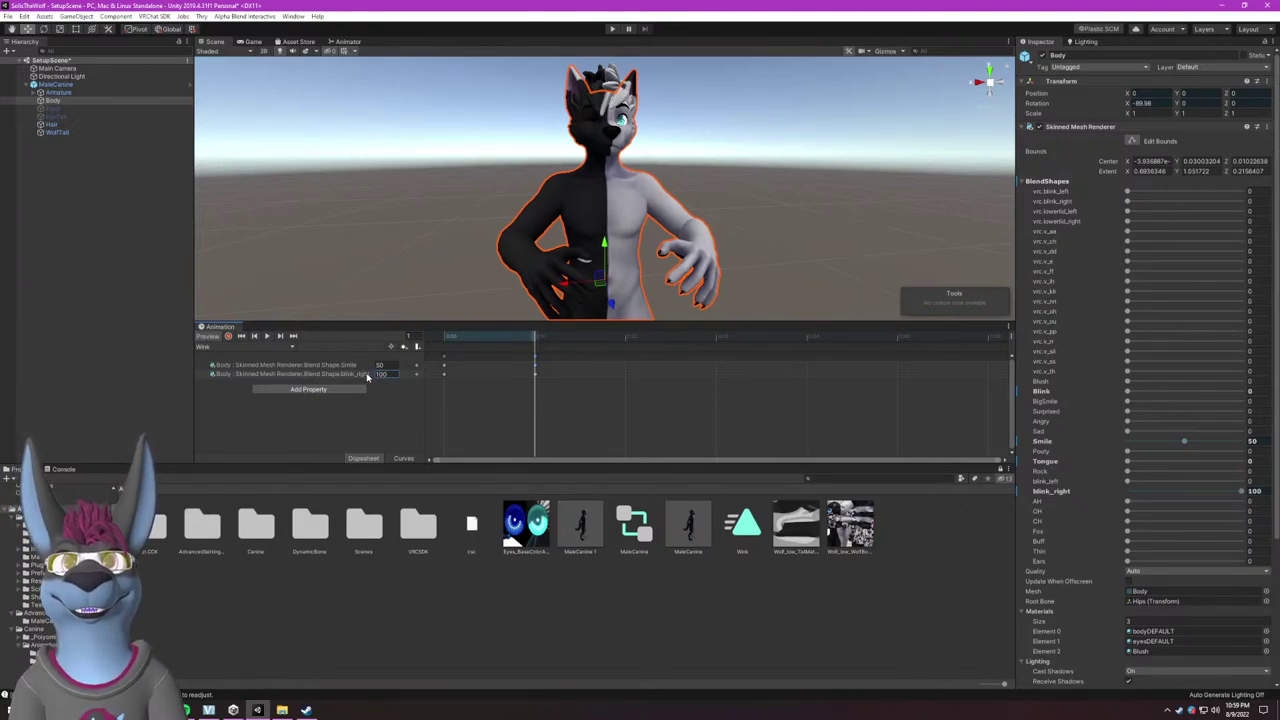
Return to frame 0 to check the wink on the avatar's face, and turn off the animation preview.
drag(535, 339, 446, 339)
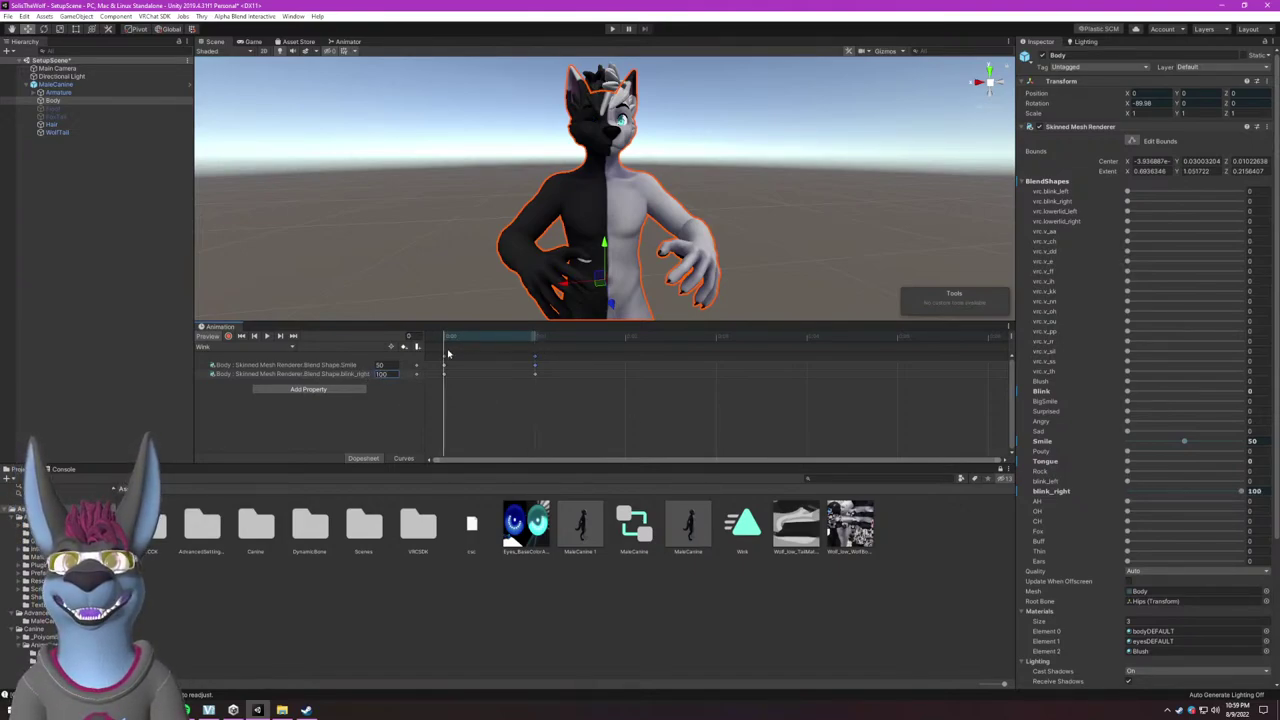
click(203, 337)
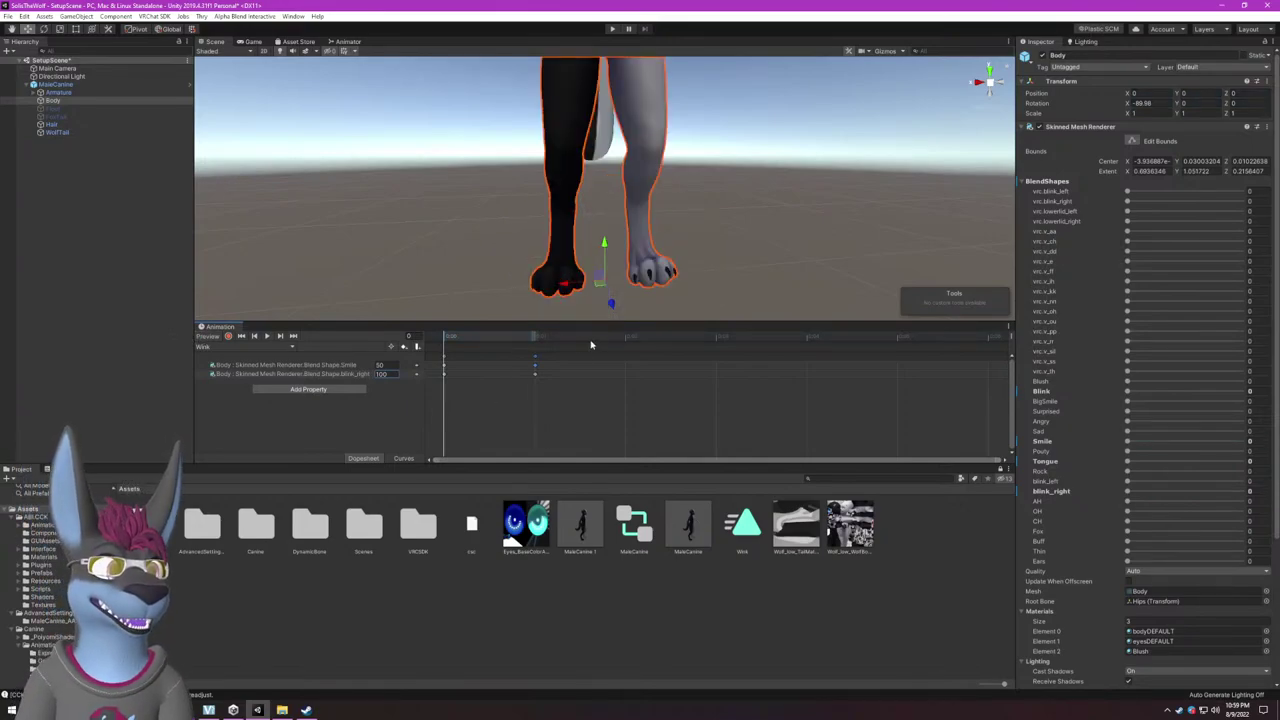
scroll(640, 214, down, 5)
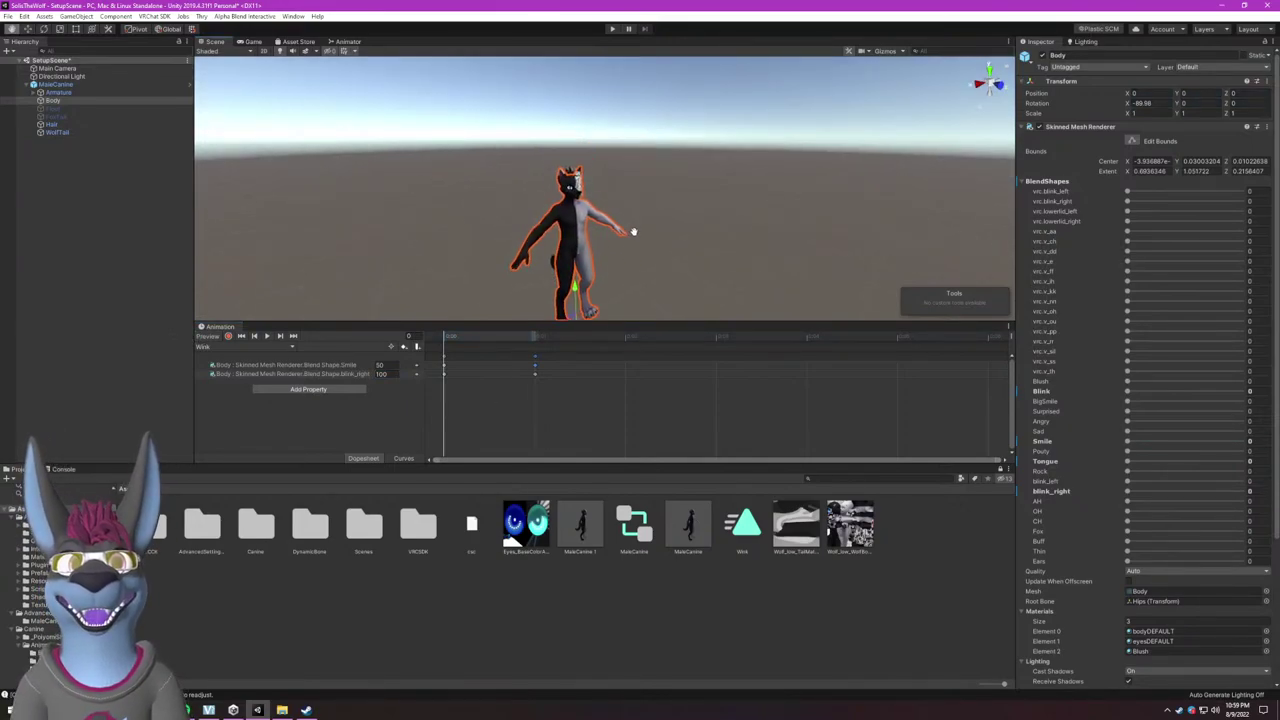
Dock the Animation window alongside the Animator window, then return to the Scene view of the avatar.
click(670, 200)
alt+drag(670, 200, 612, 162)
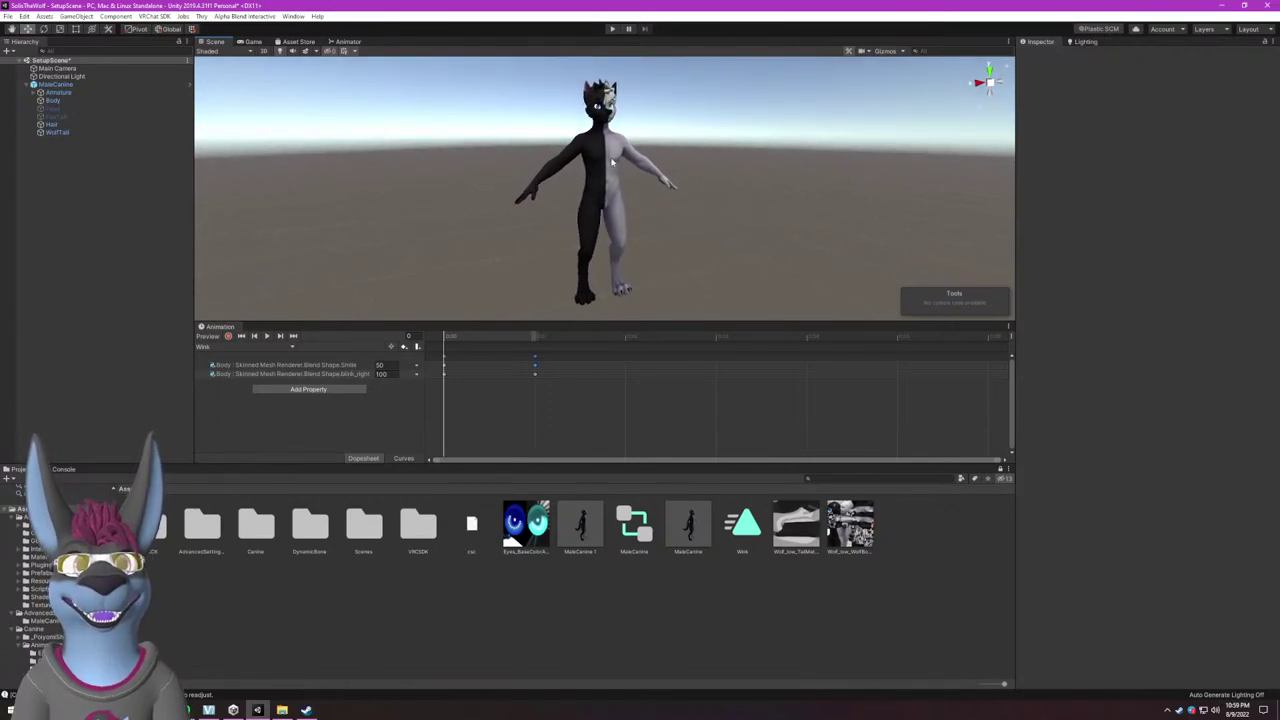
click(612, 162)
drag(220, 326, 345, 44)
click(215, 42)
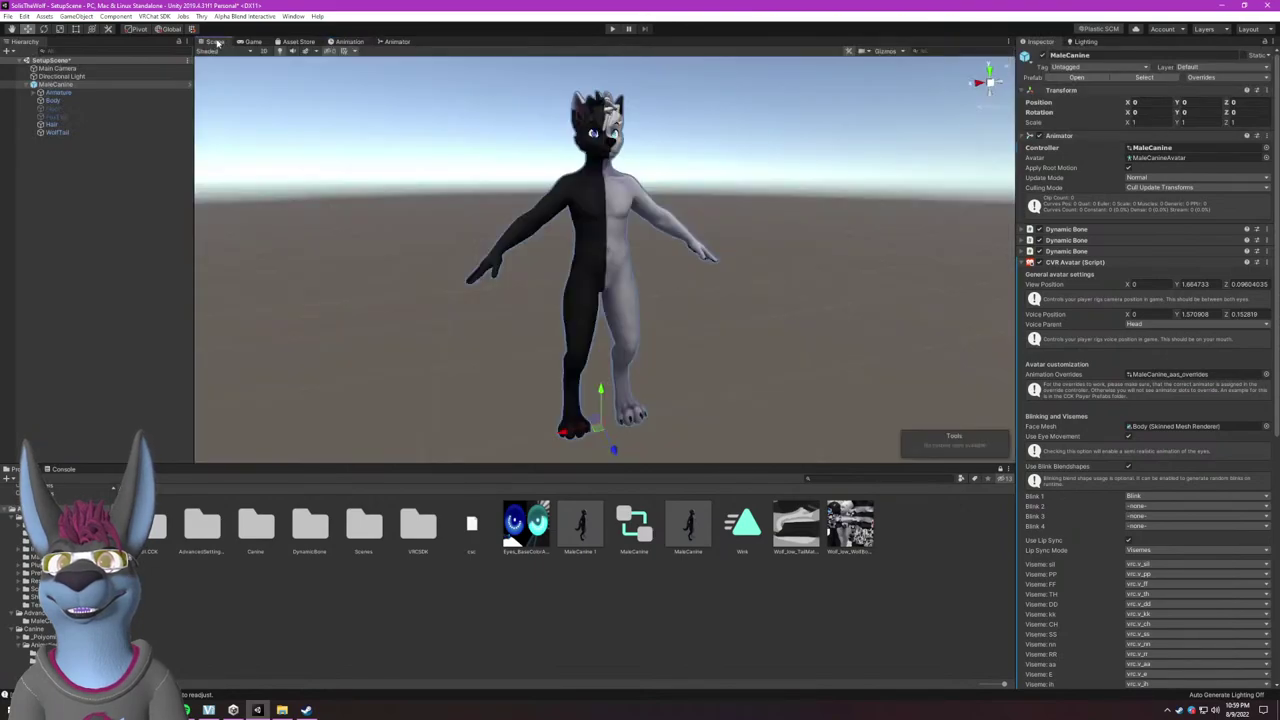
Assign the Wink clip as the motion of the HandRightGun state in the RightExpressions layer.
click(742, 525)
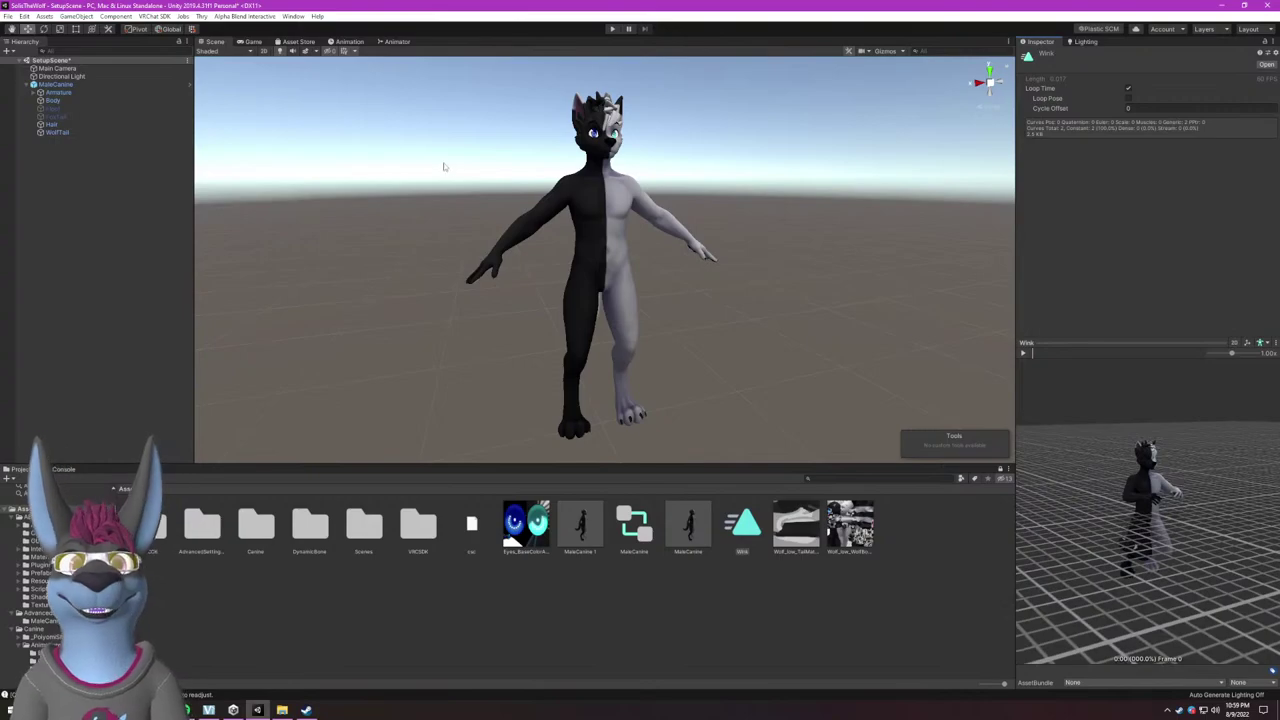
click(350, 42)
click(395, 42)
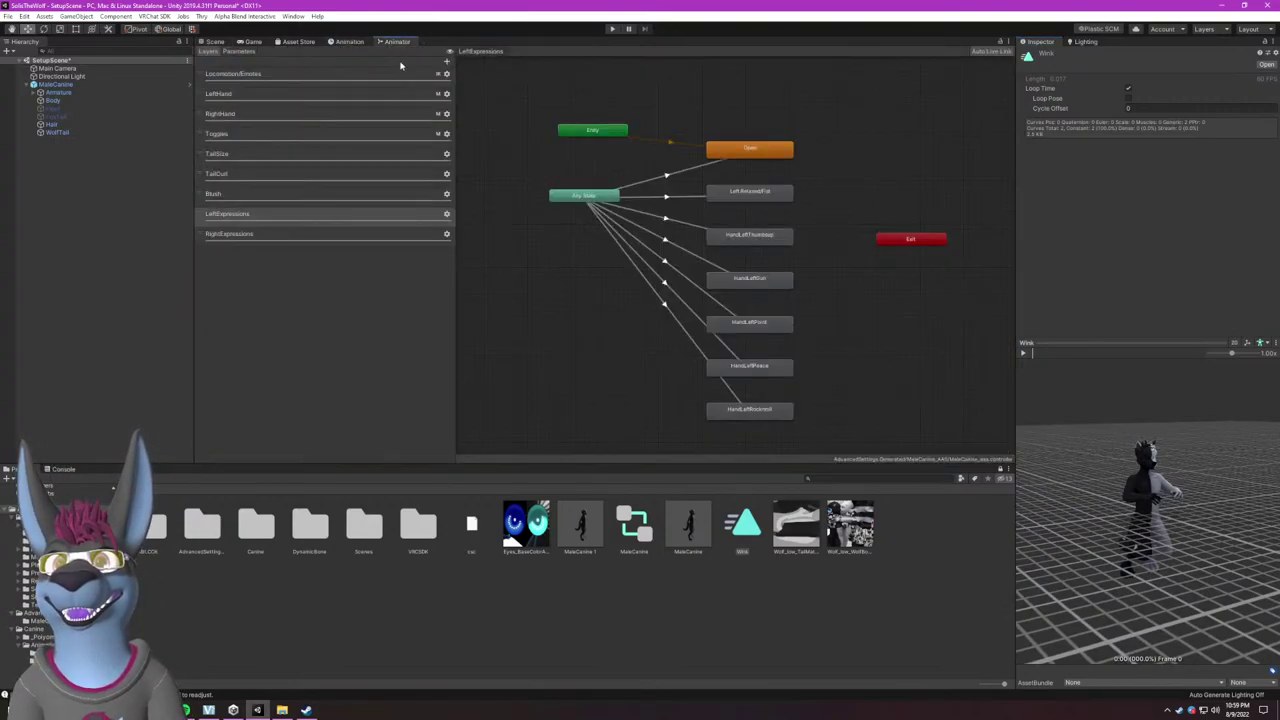
click(330, 236)
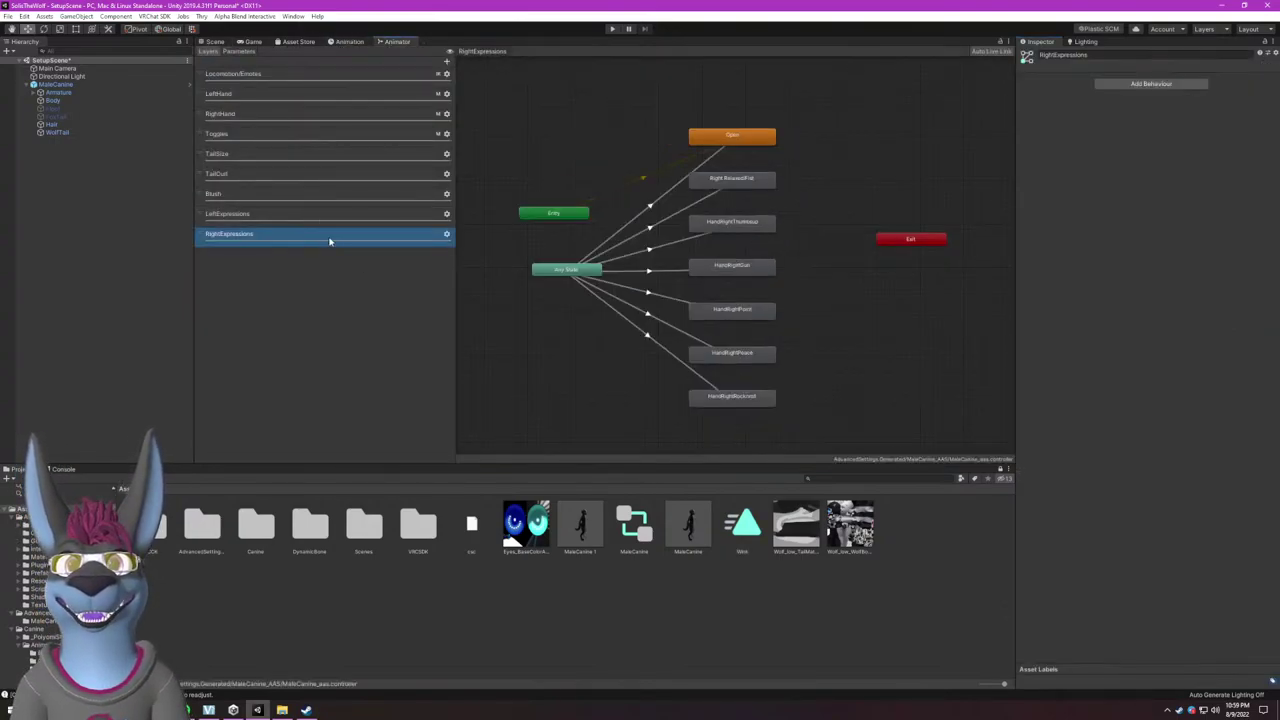
click(738, 267)
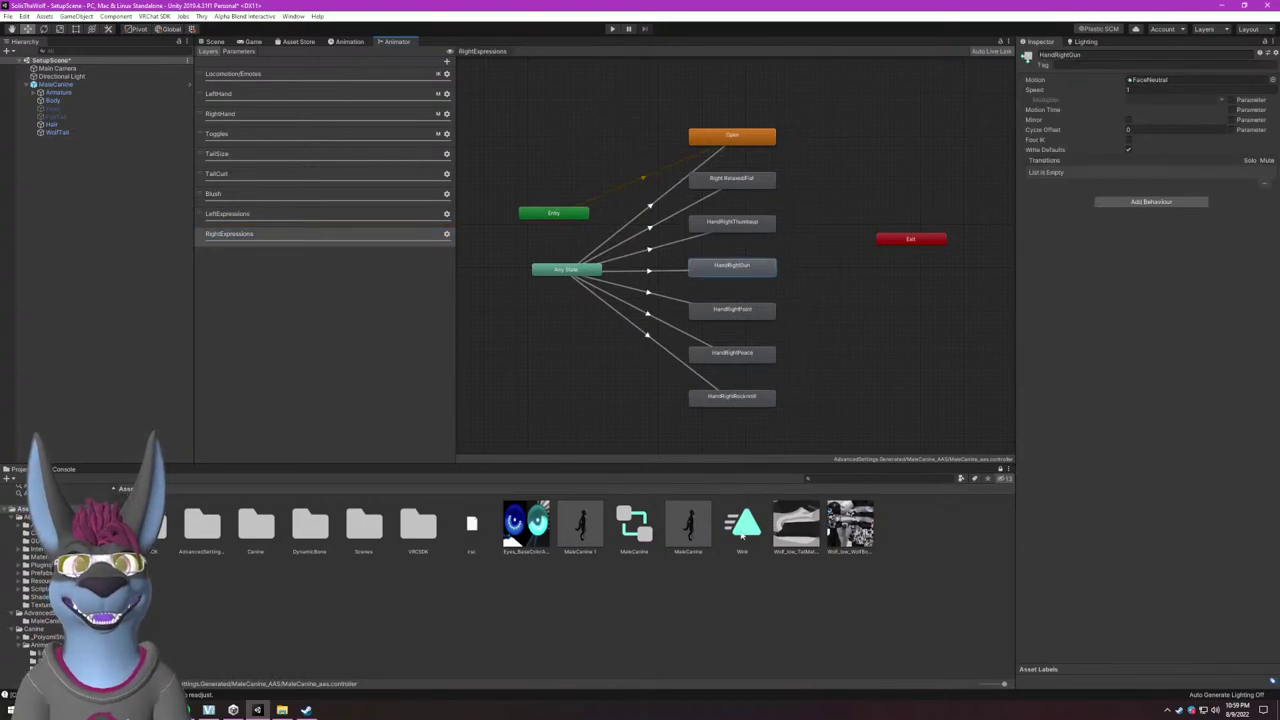
drag(742, 532, 1149, 88)
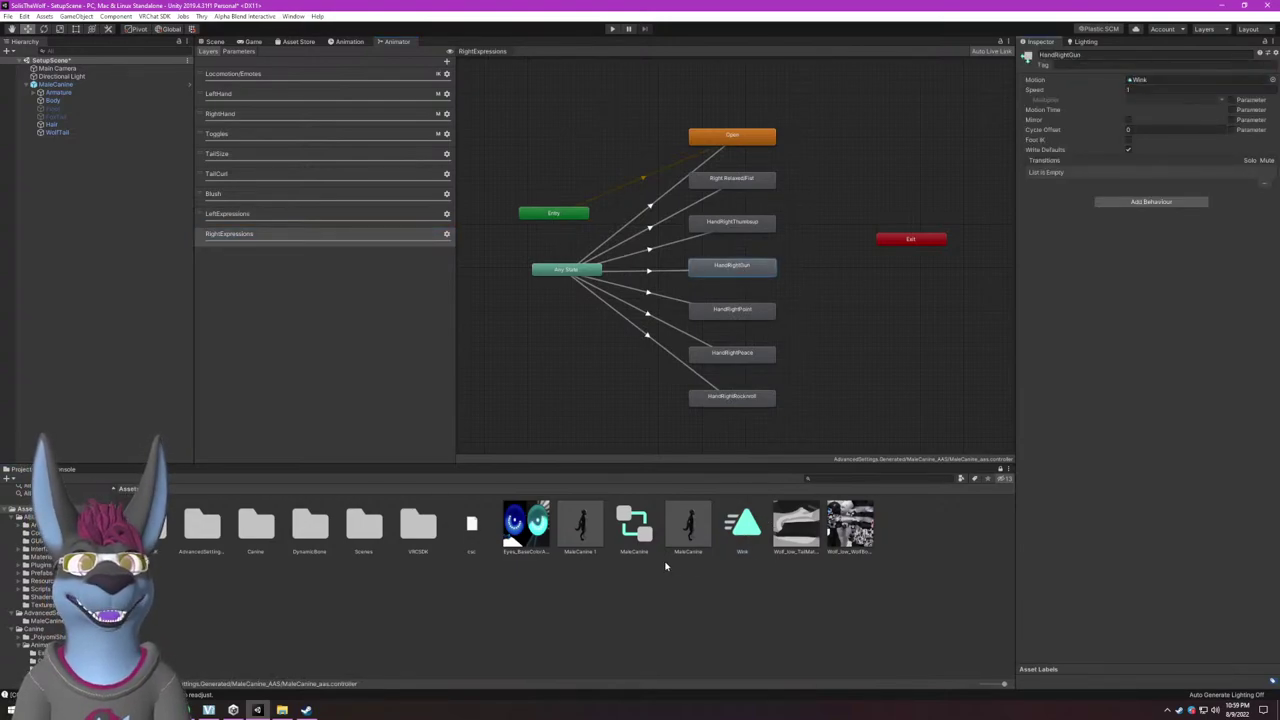
Rename the Wink animation clip in the Assets folder to FaceWink.
click(738, 538)
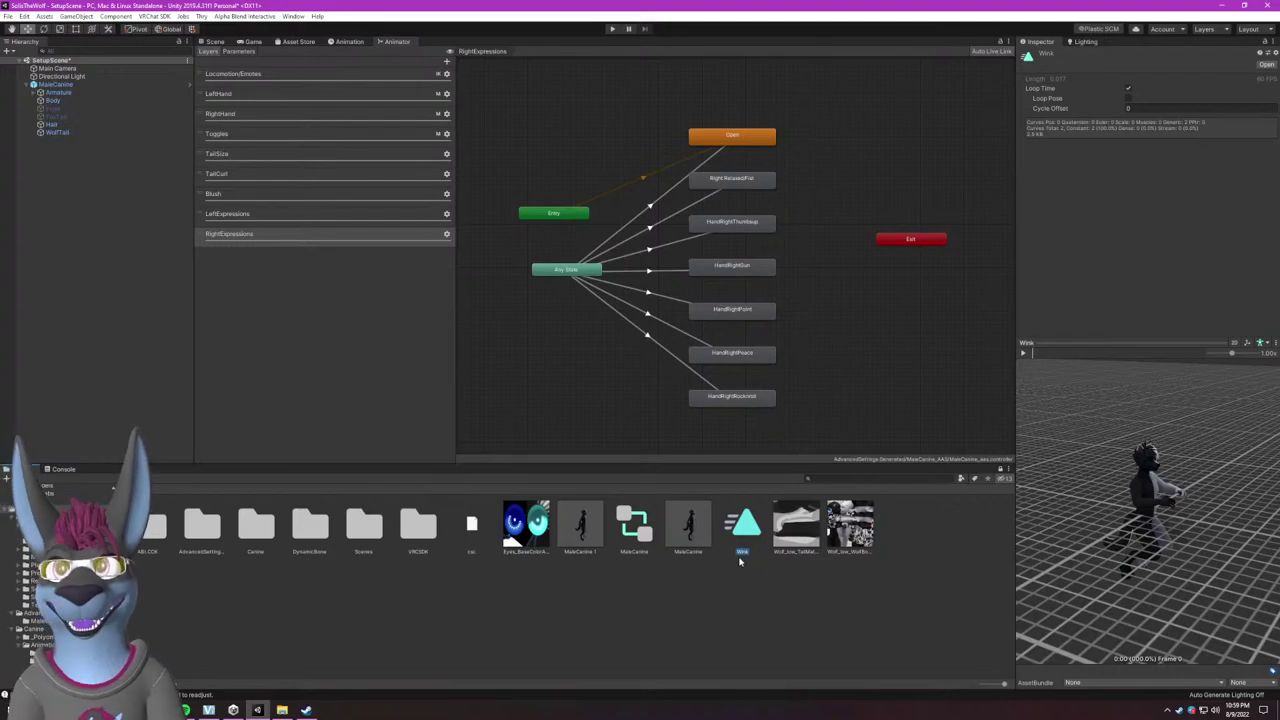
click(740, 558)
text(FaceWink)
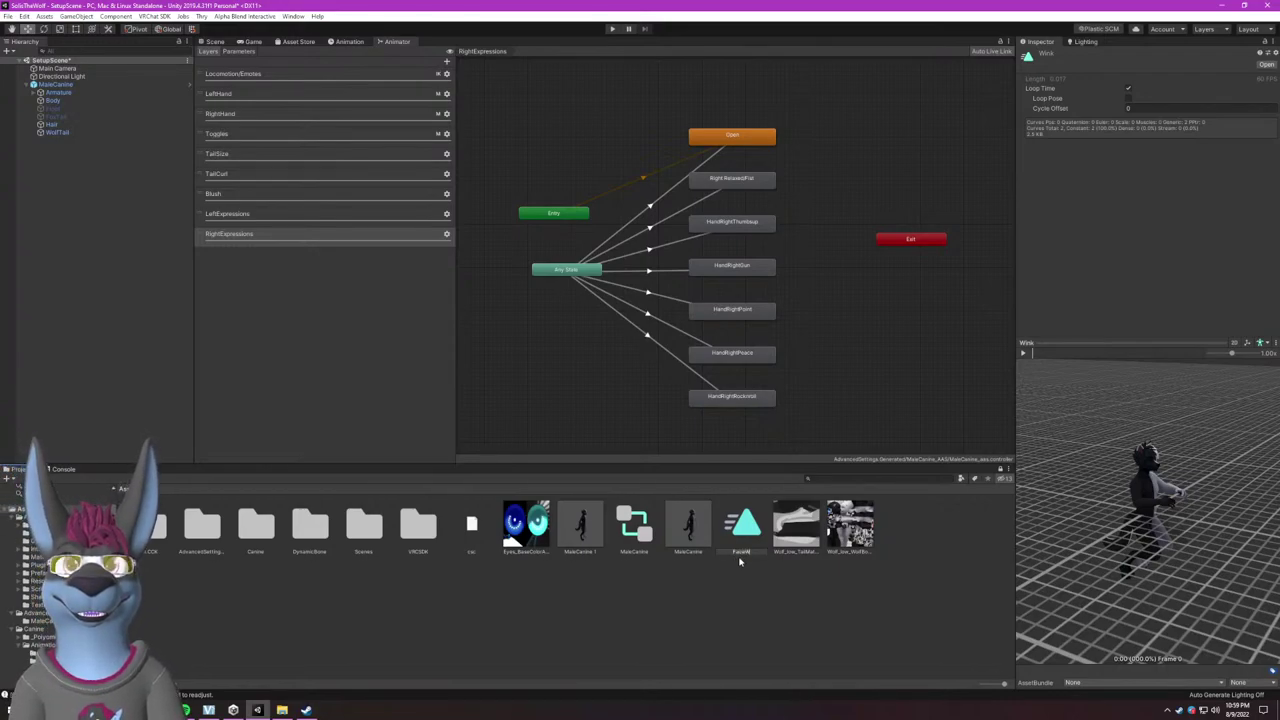
key(Return)
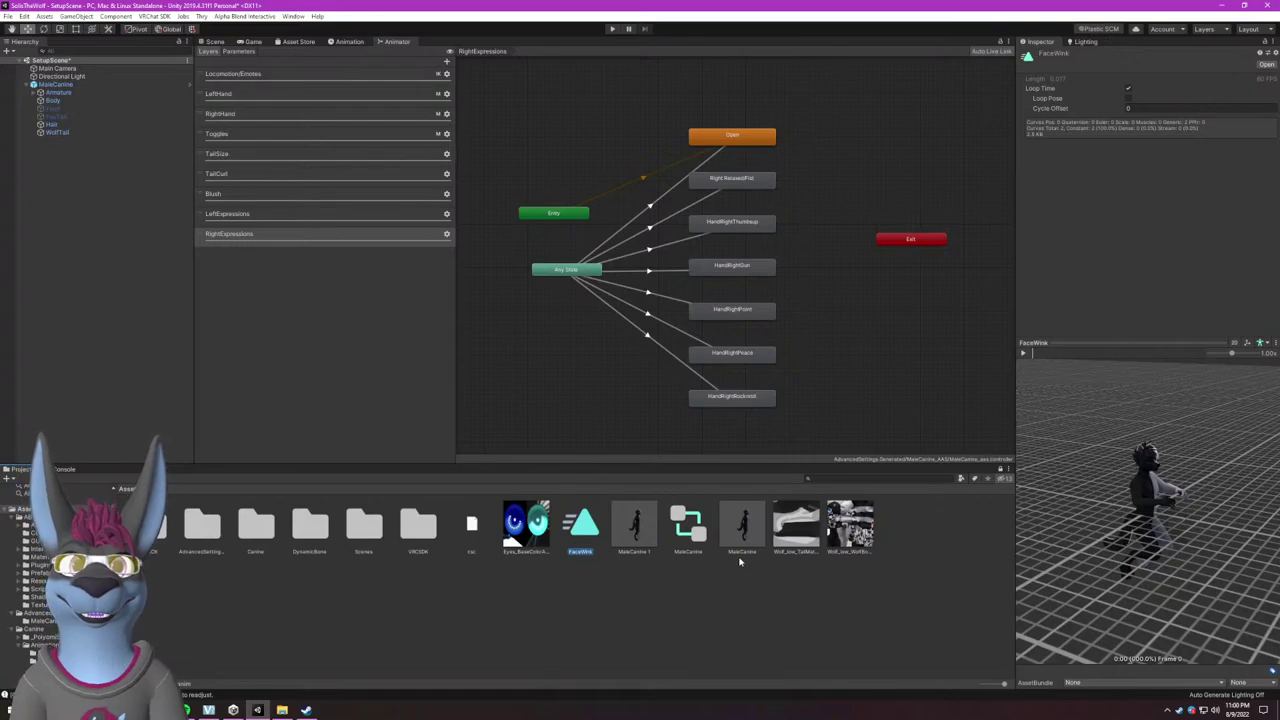
Preview the FaceWink clip and check the motions assigned to the HandRightPoint and HandRightGun states.
drag(1120, 440, 1037, 467)
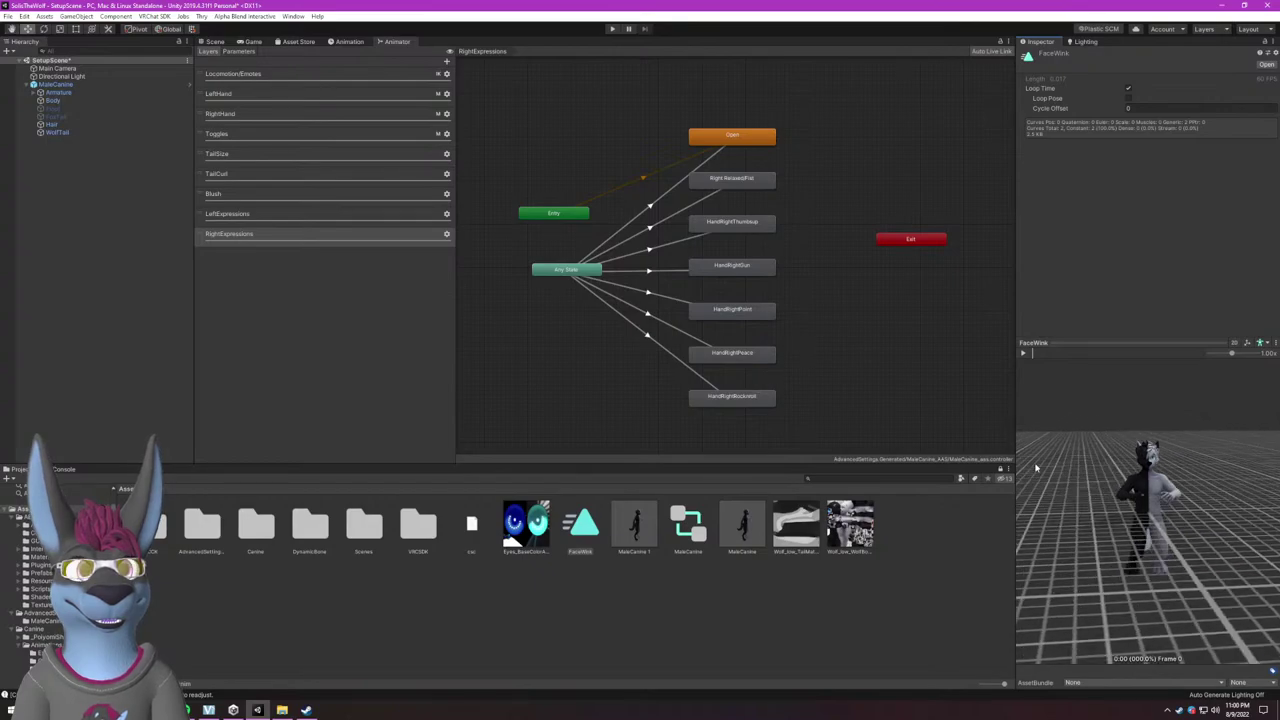
click(755, 313)
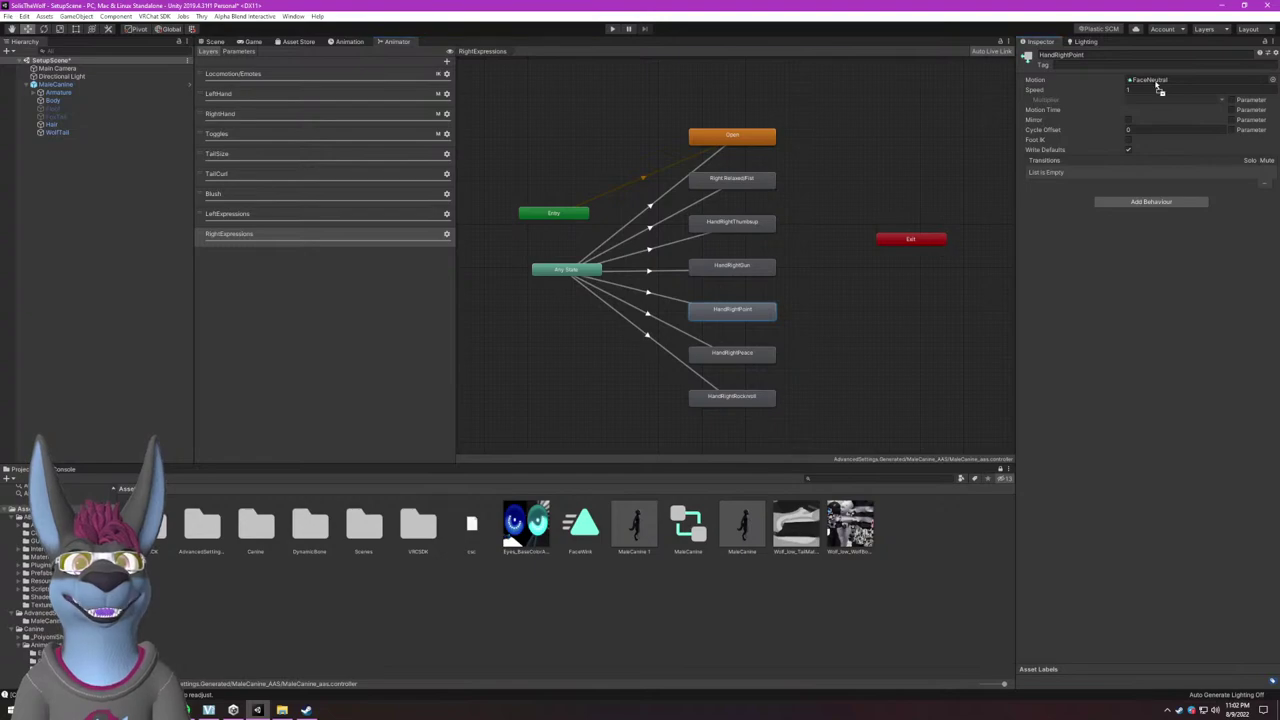
click(745, 267)
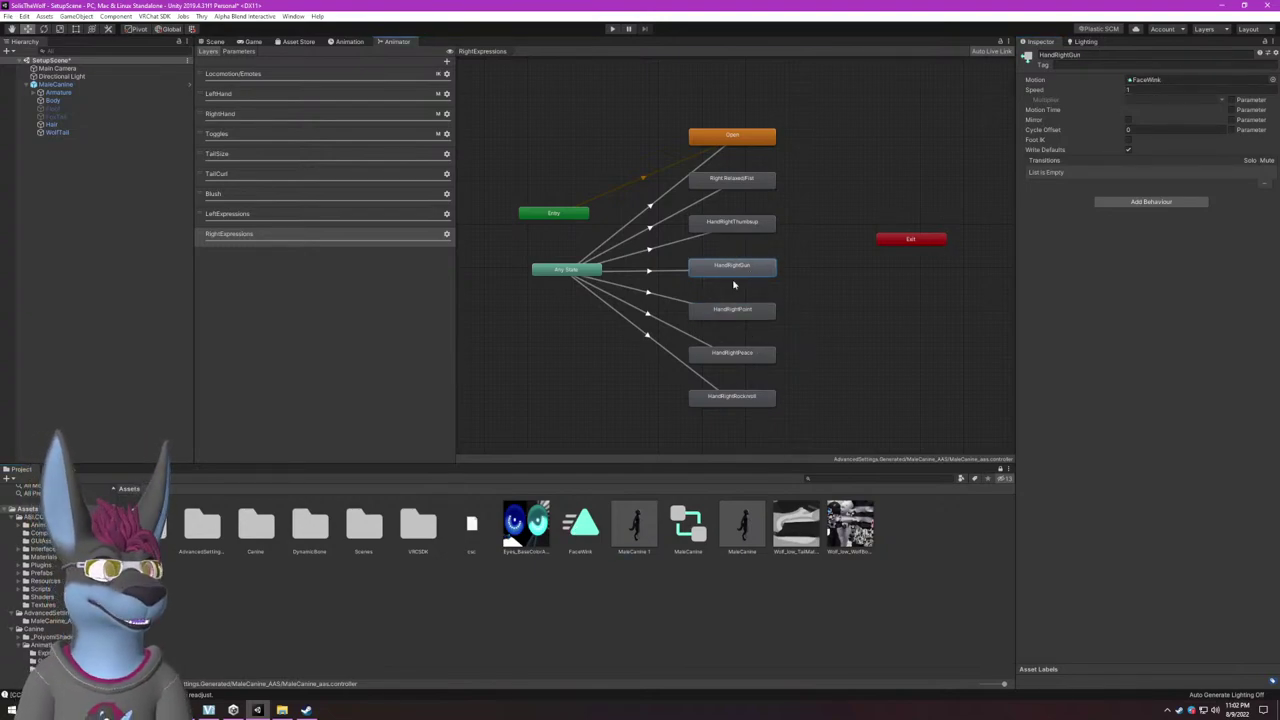
In the LeftExpressions layer, set the HandLeftGun state's motion to the FaceNeutral clip.
click(311, 214)
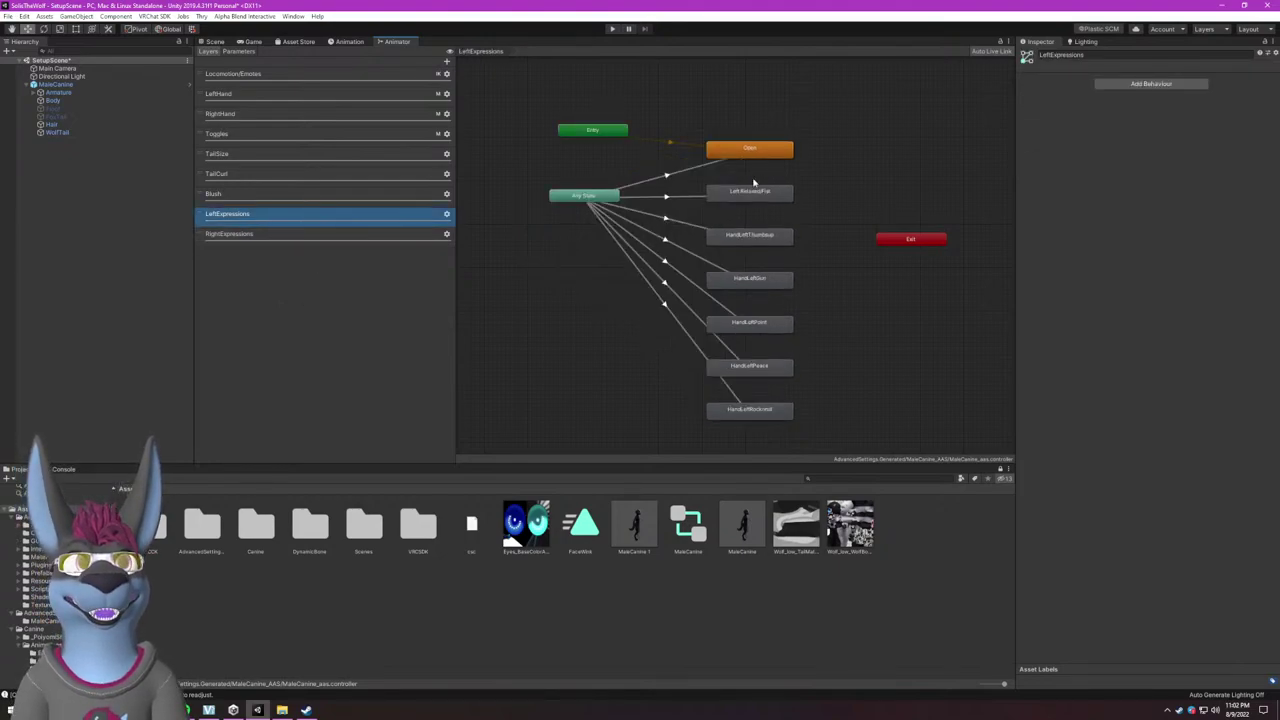
click(763, 151)
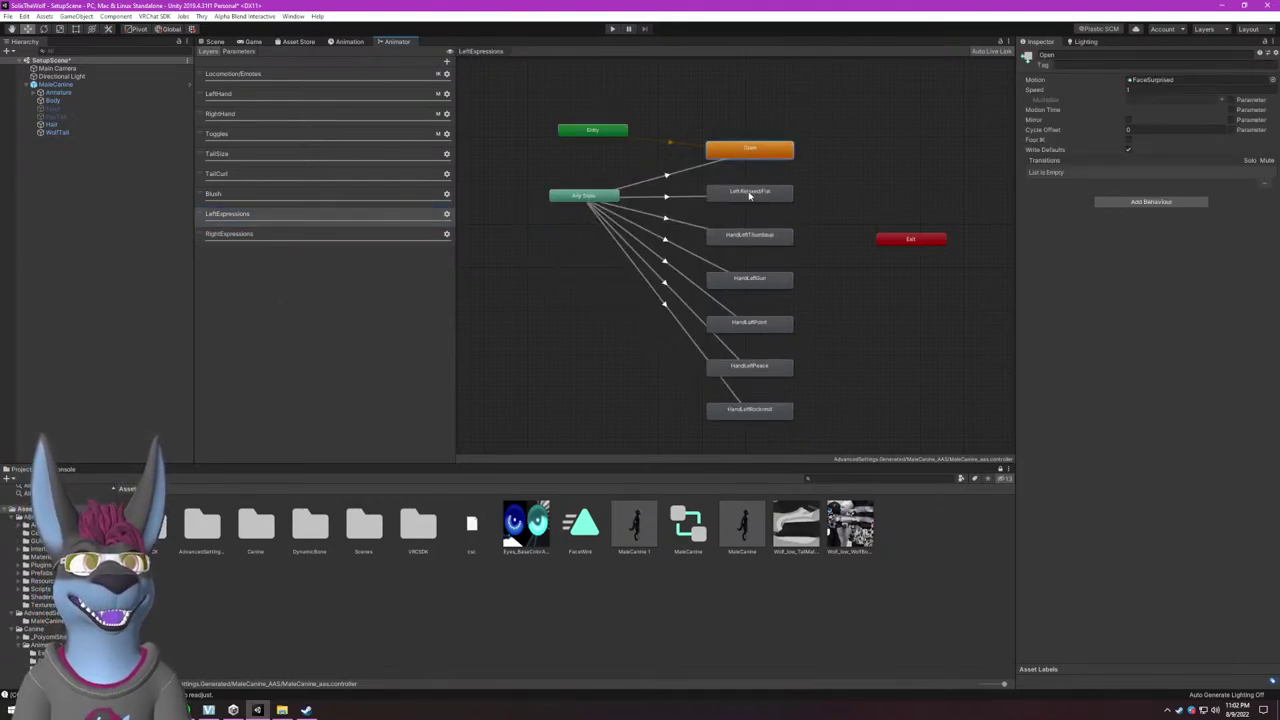
click(749, 196)
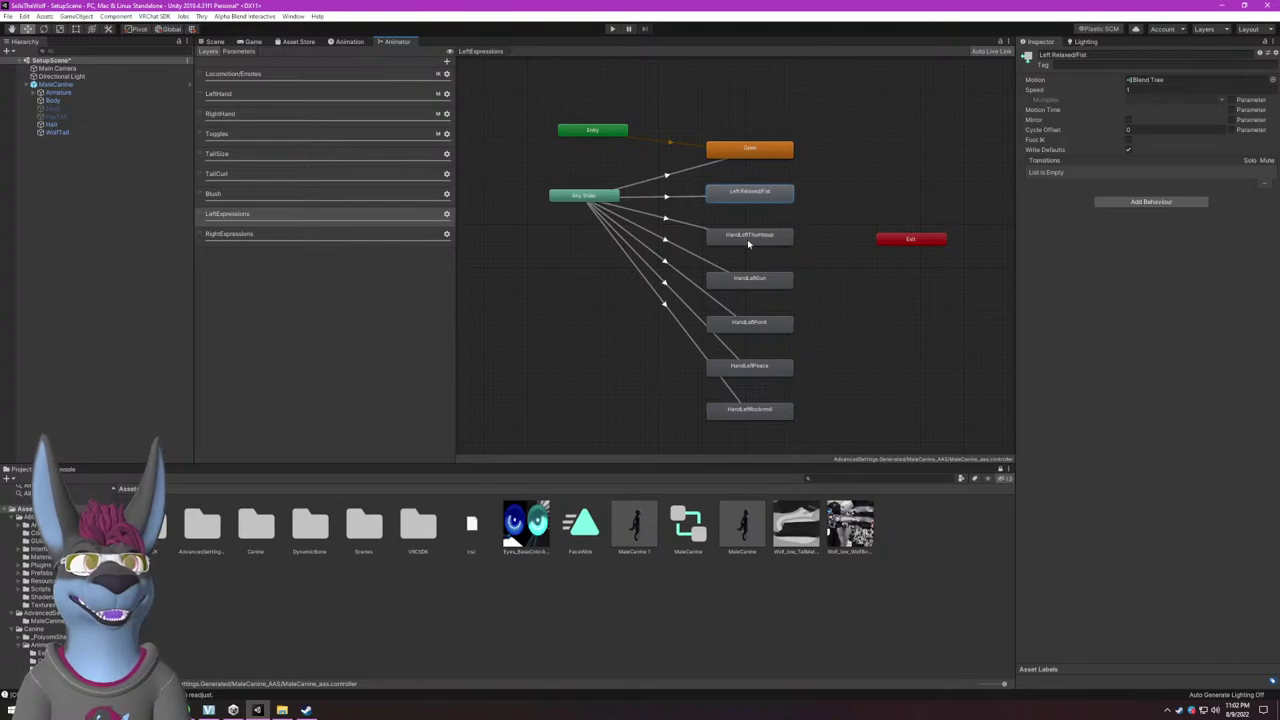
click(754, 239)
click(755, 282)
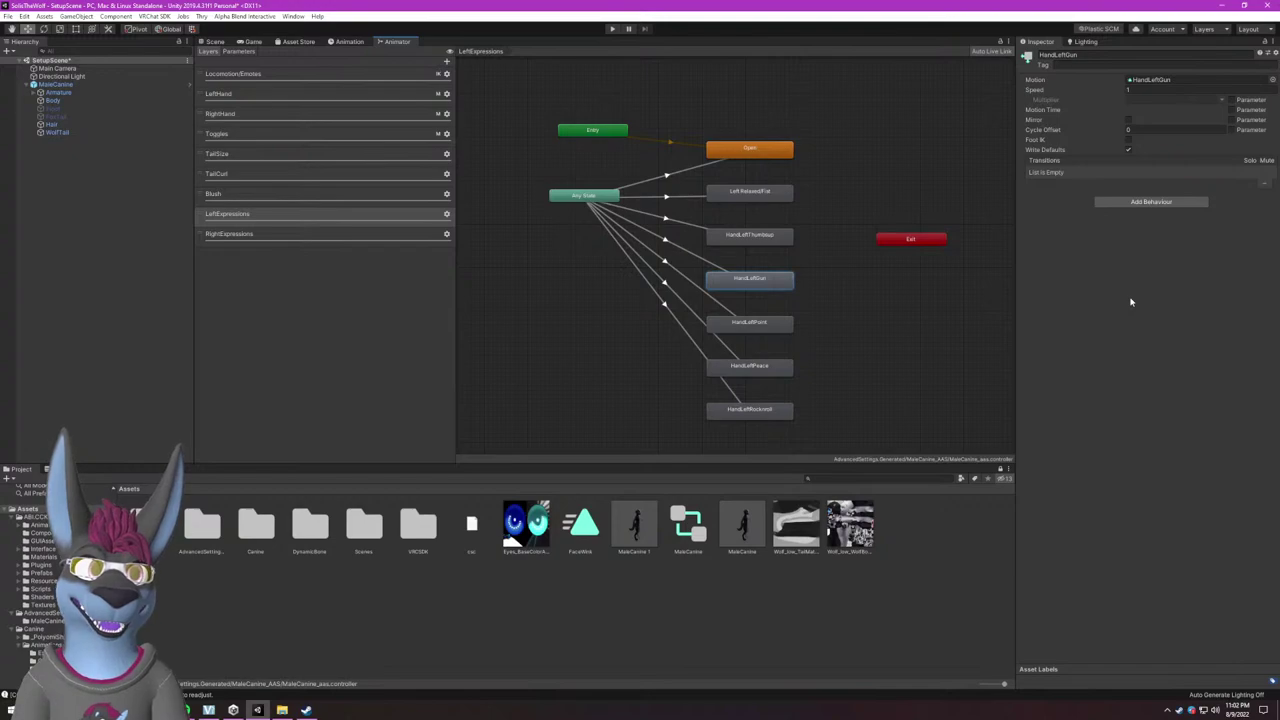
click(1272, 79)
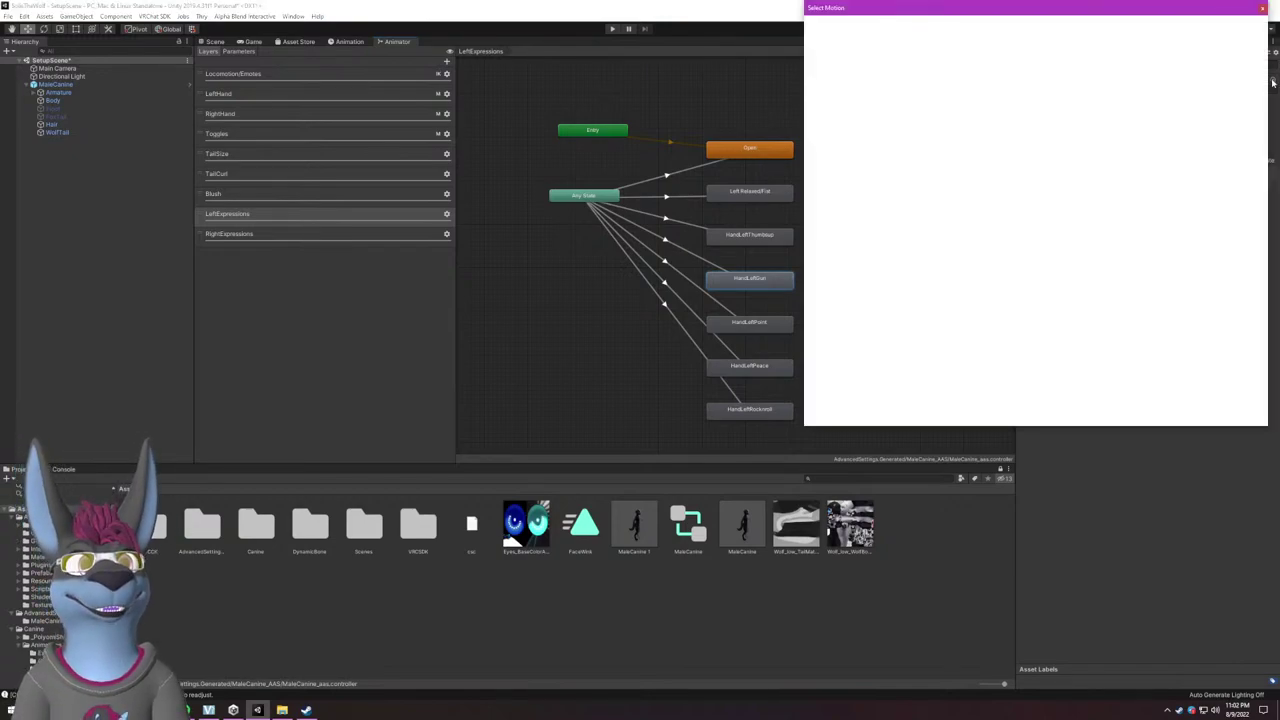
text(face)
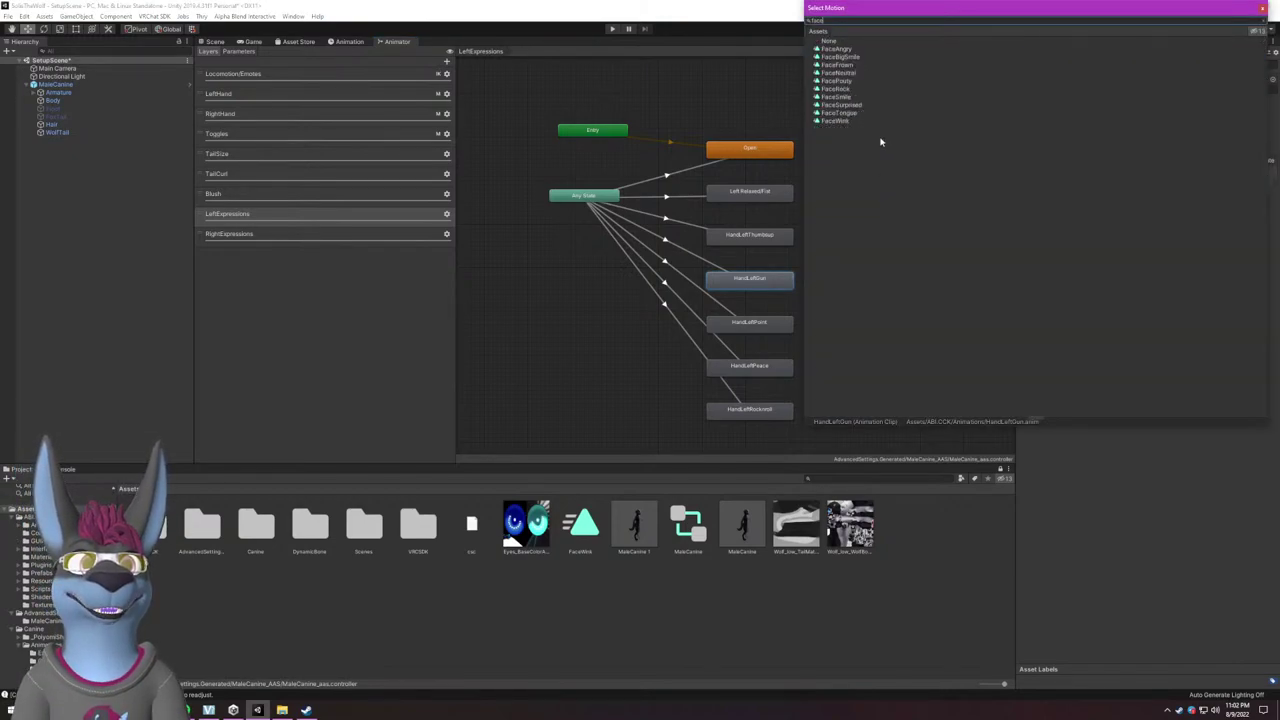
double_click(855, 74)
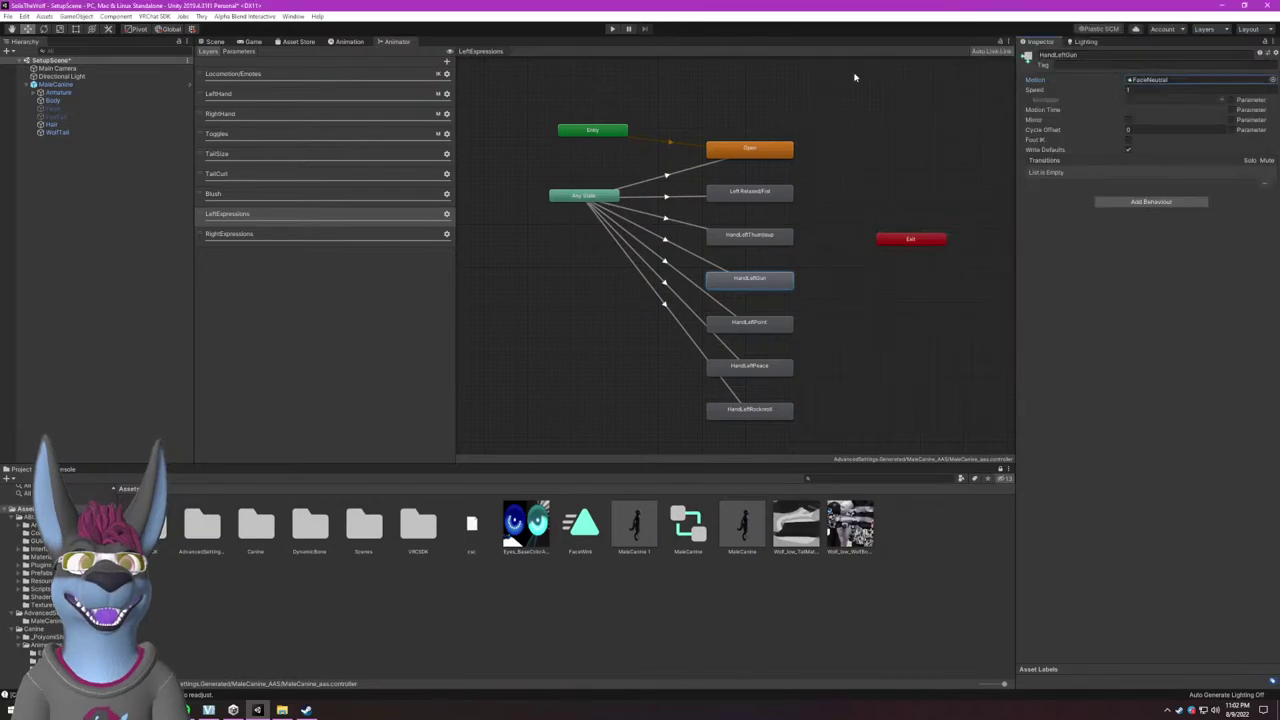
Set the motion of the HandLeftPeace state to the FaceSmile clip.
click(781, 327)
click(780, 367)
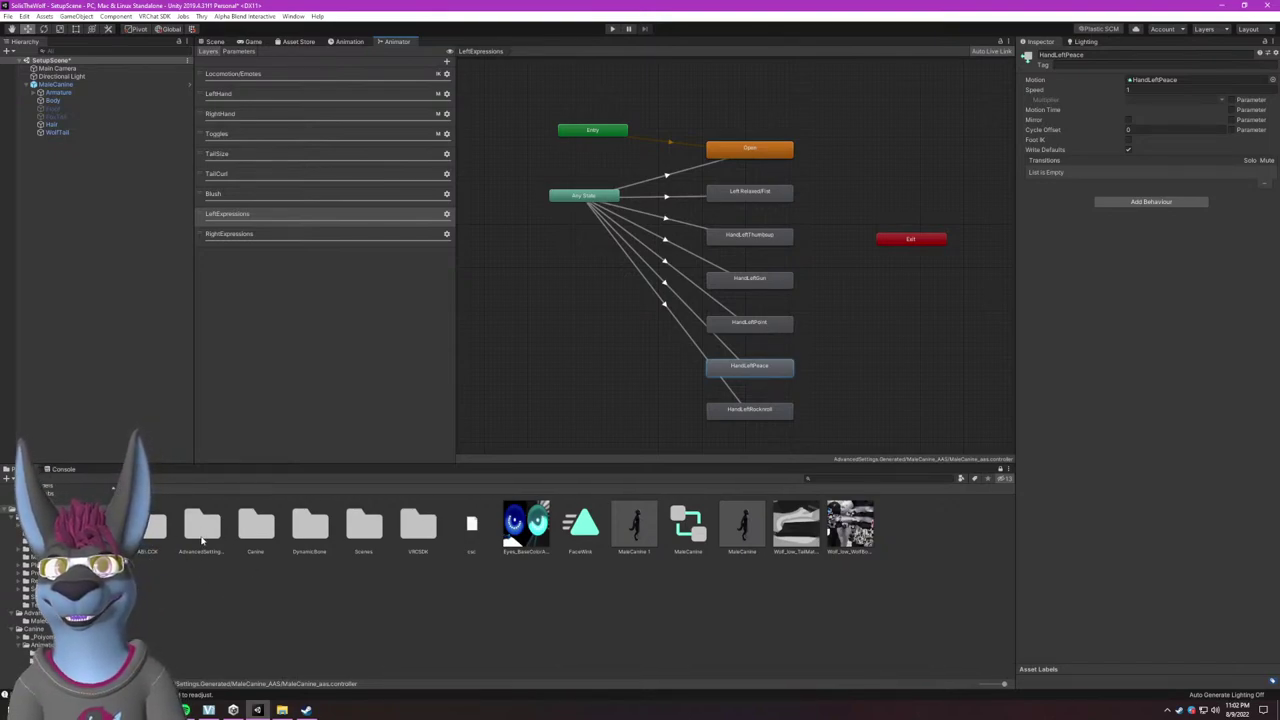
click(1273, 80)
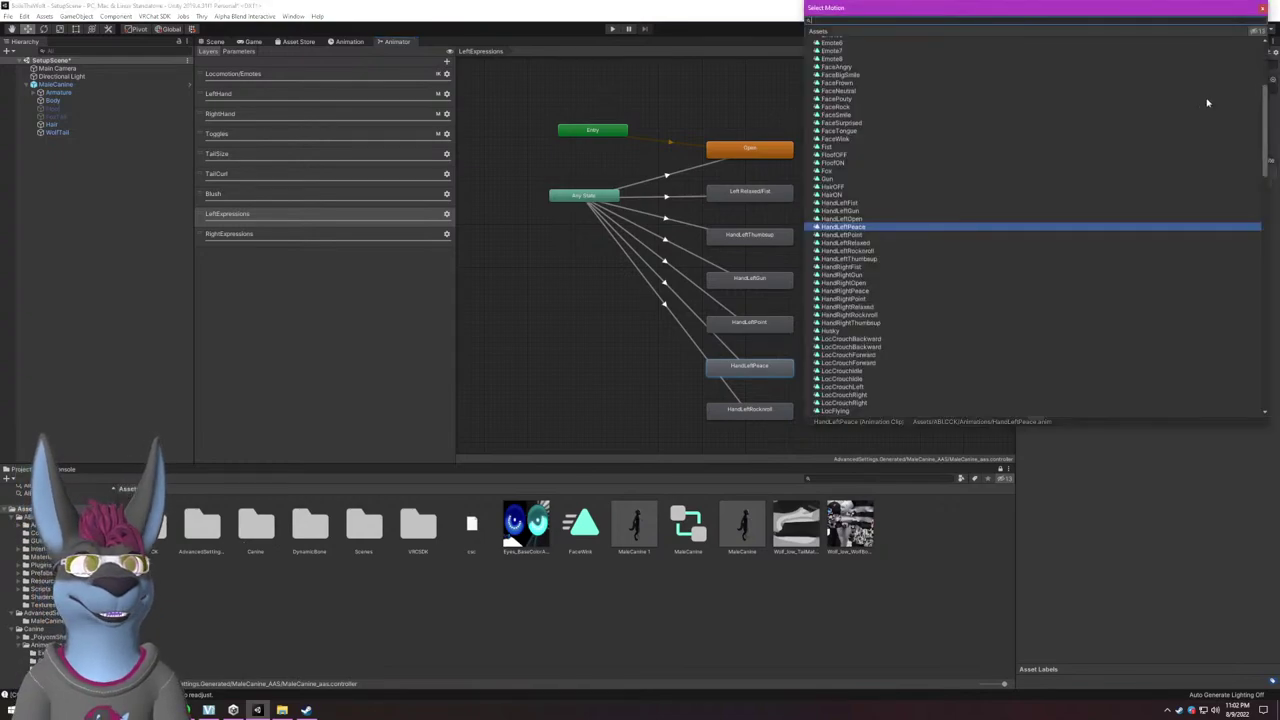
text(face)
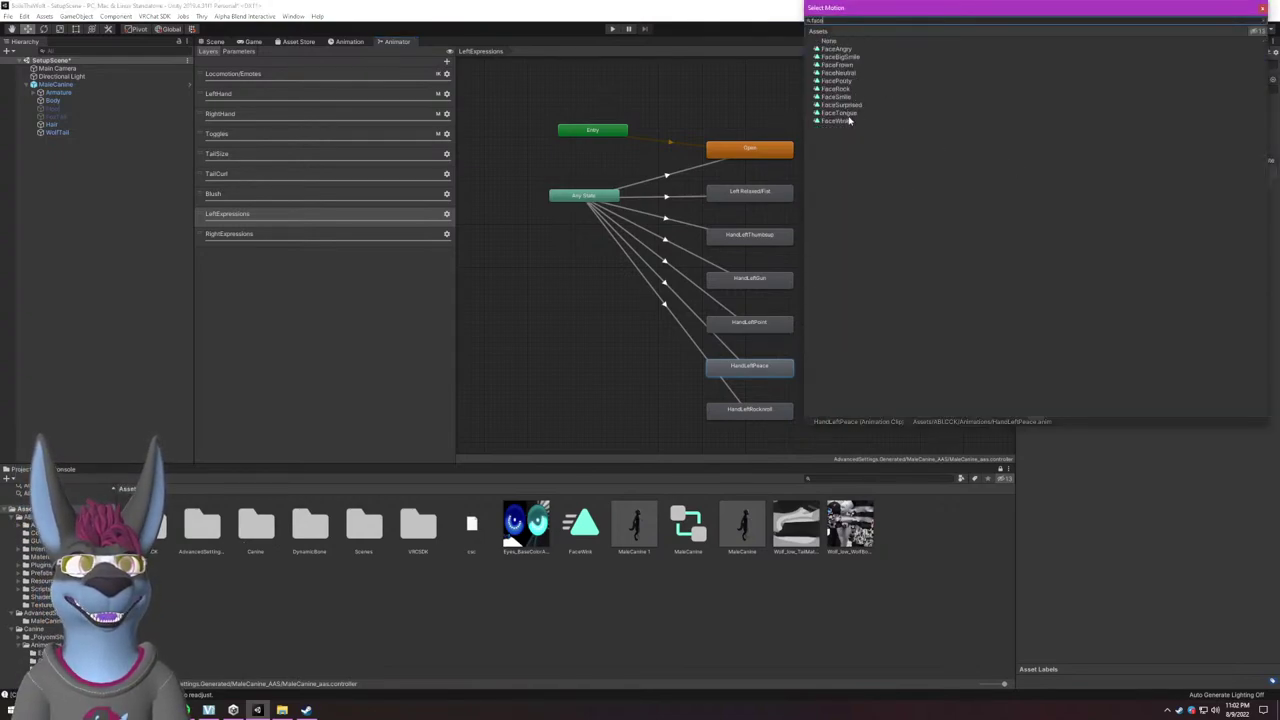
double_click(850, 97)
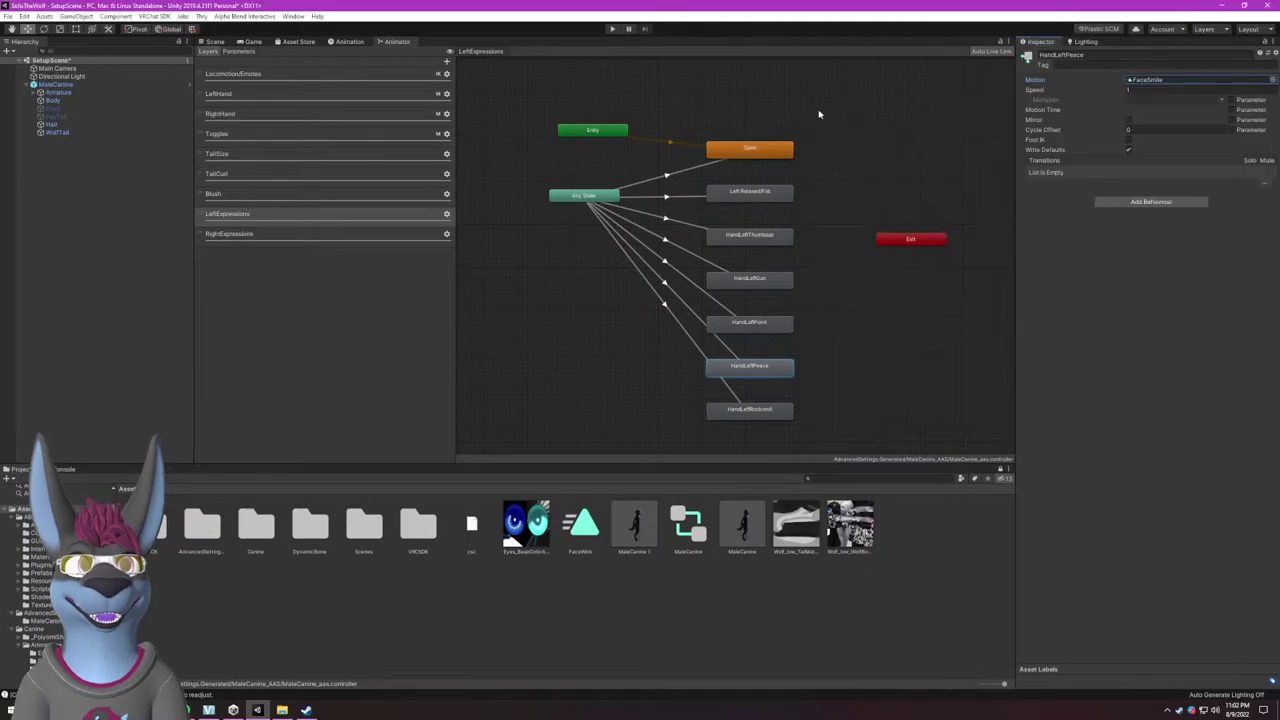
Set the motion of the HandLeftRocknroll state to the FaceRock clip.
click(743, 418)
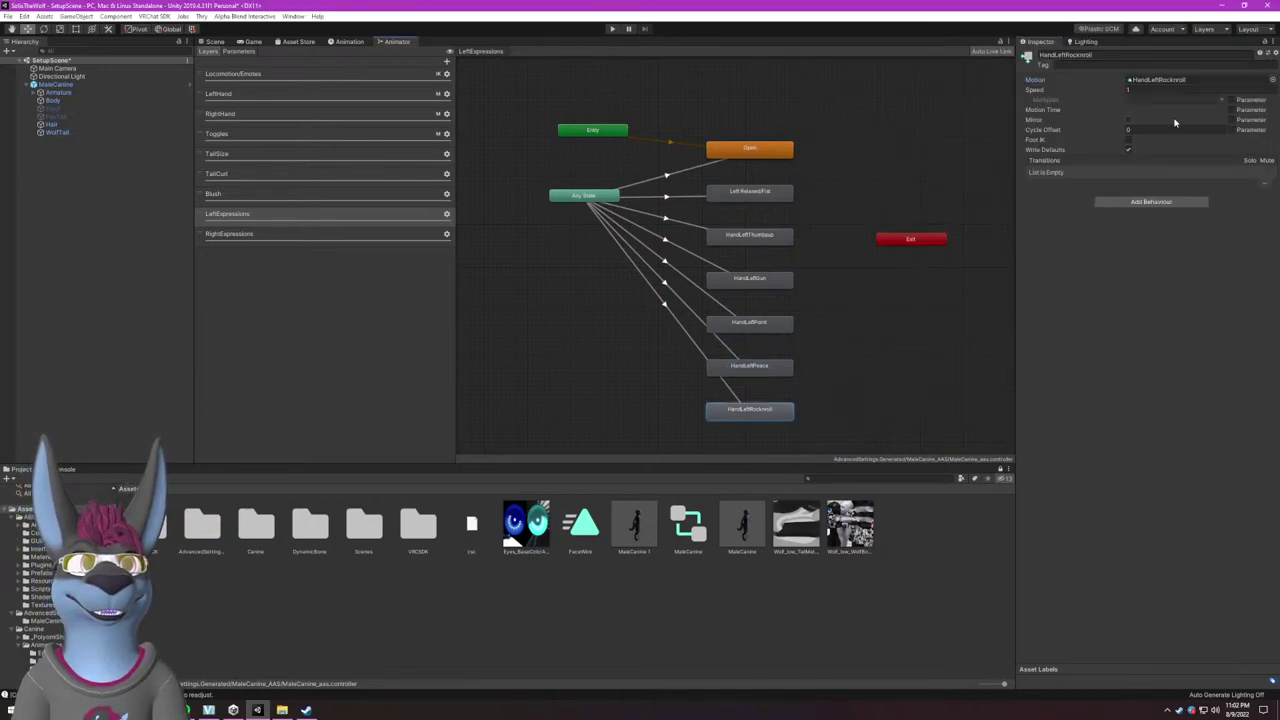
click(1271, 79)
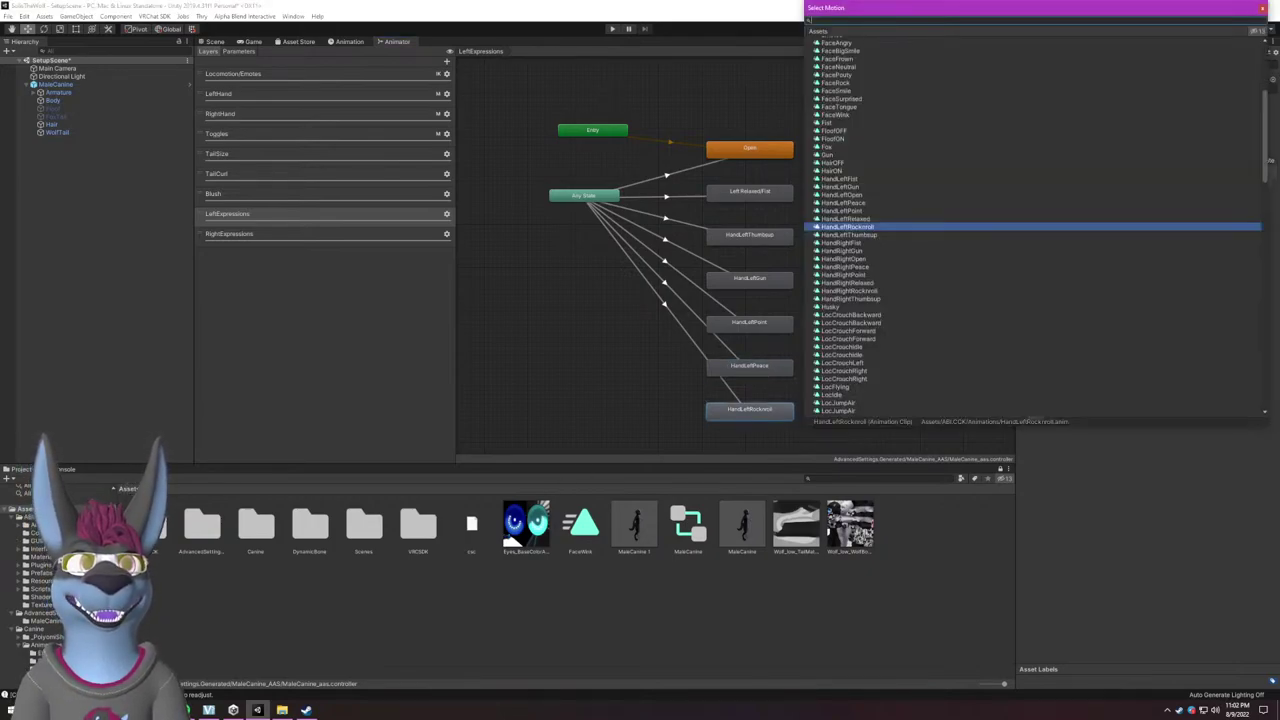
text(rock)
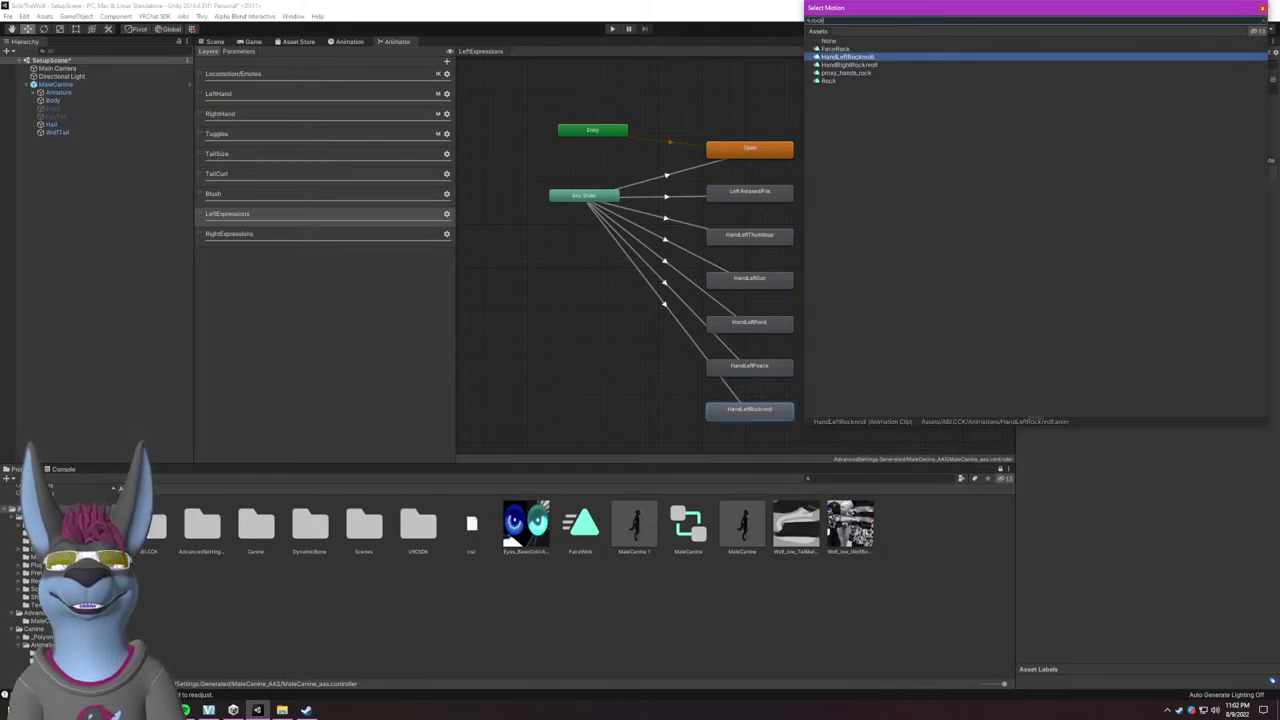
double_click(848, 57)
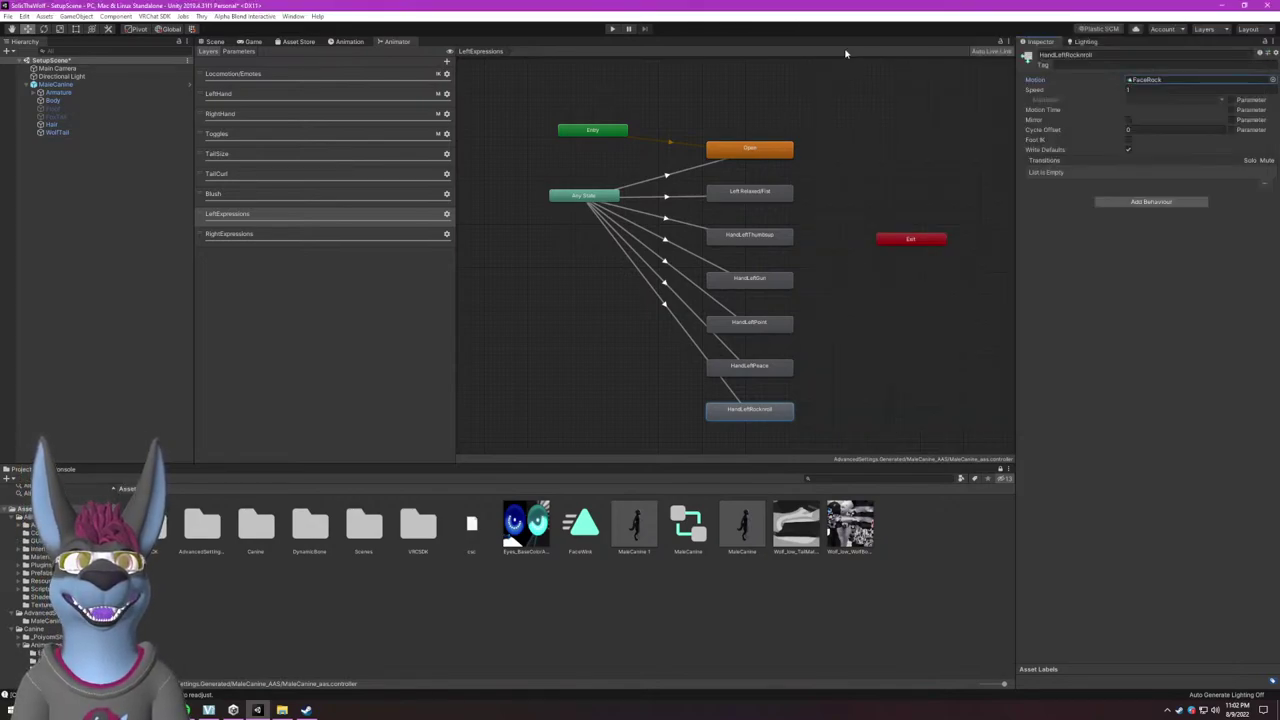
Check the neighbouring left-hand states and set the HandLeftPoint state's motion to the FaceNeutral clip.
click(775, 370)
click(767, 325)
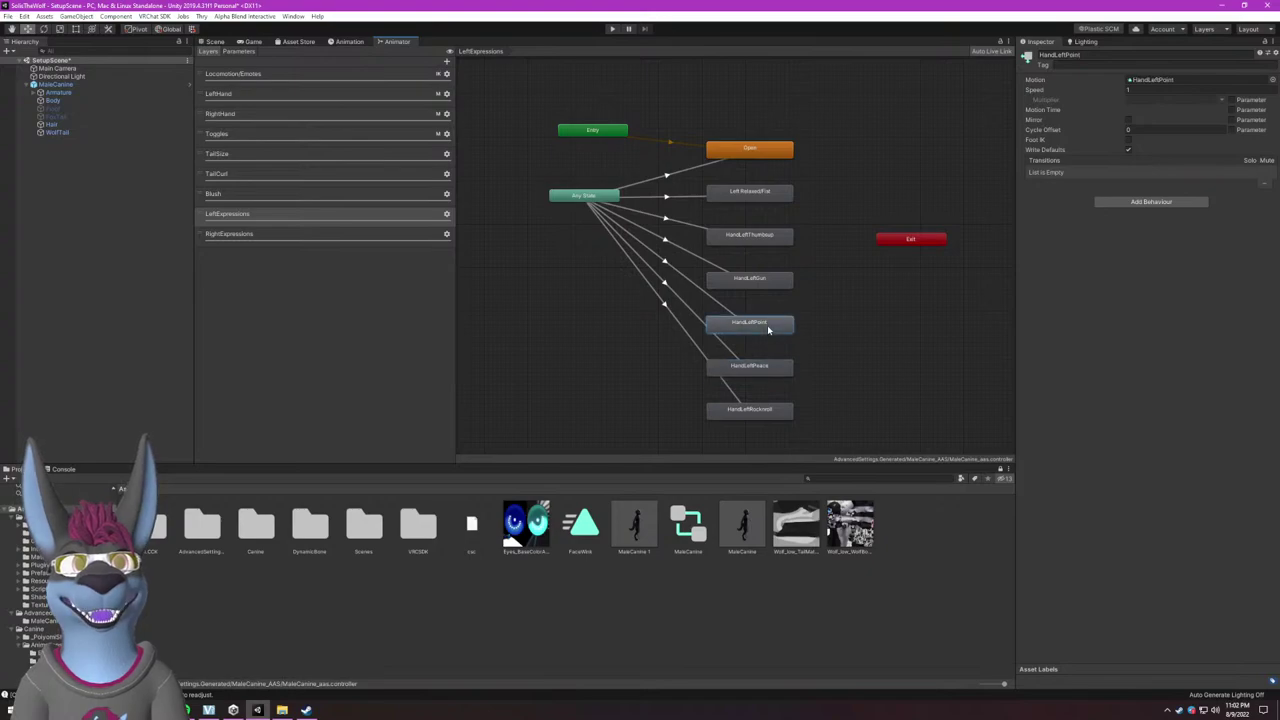
click(765, 280)
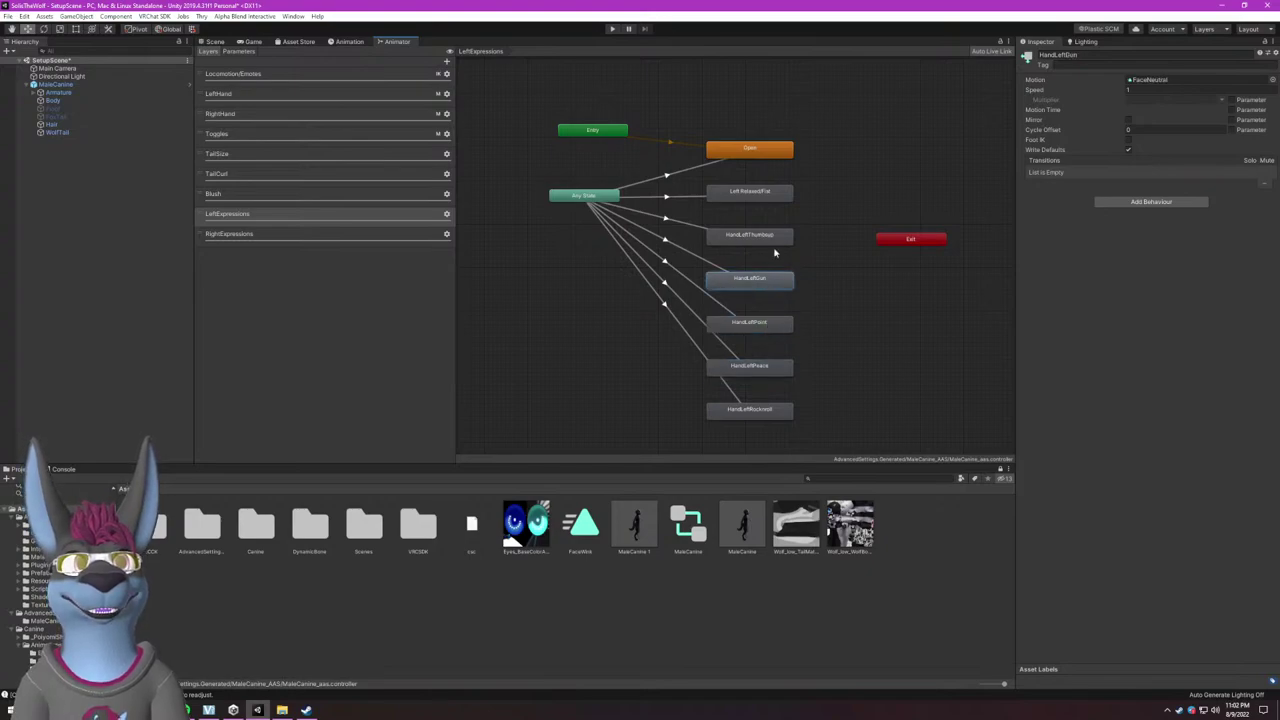
click(766, 324)
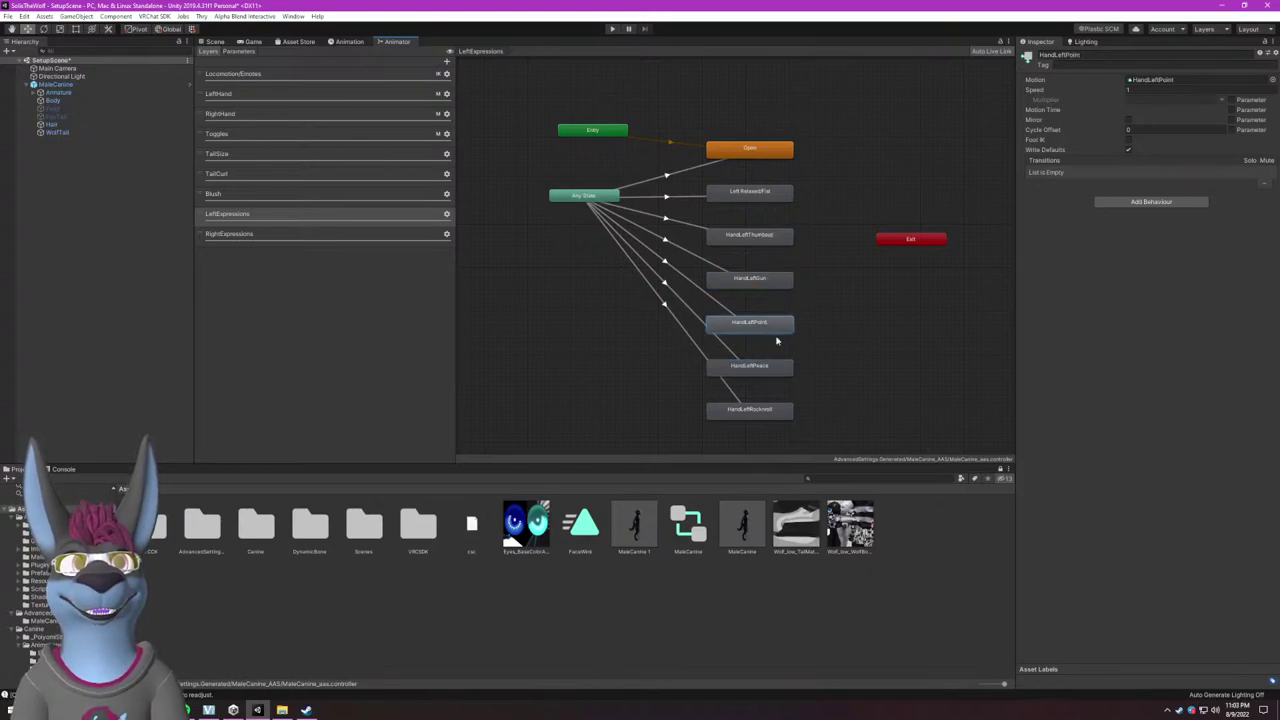
click(1272, 79)
text(face)
double_click(840, 73)
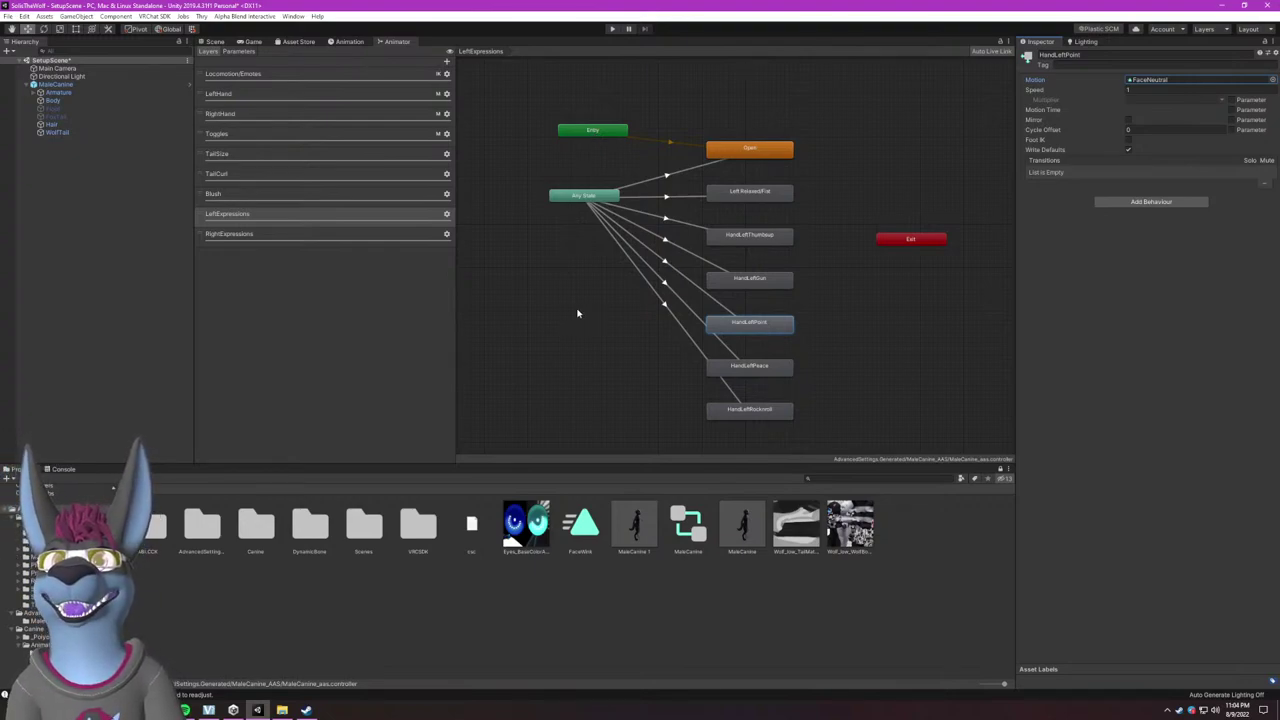
Review the motions assigned to the LeftExpressions states, from HandLeftPeace and HandLeftRocknroll up to Left Relaxed/Fist.
click(772, 368)
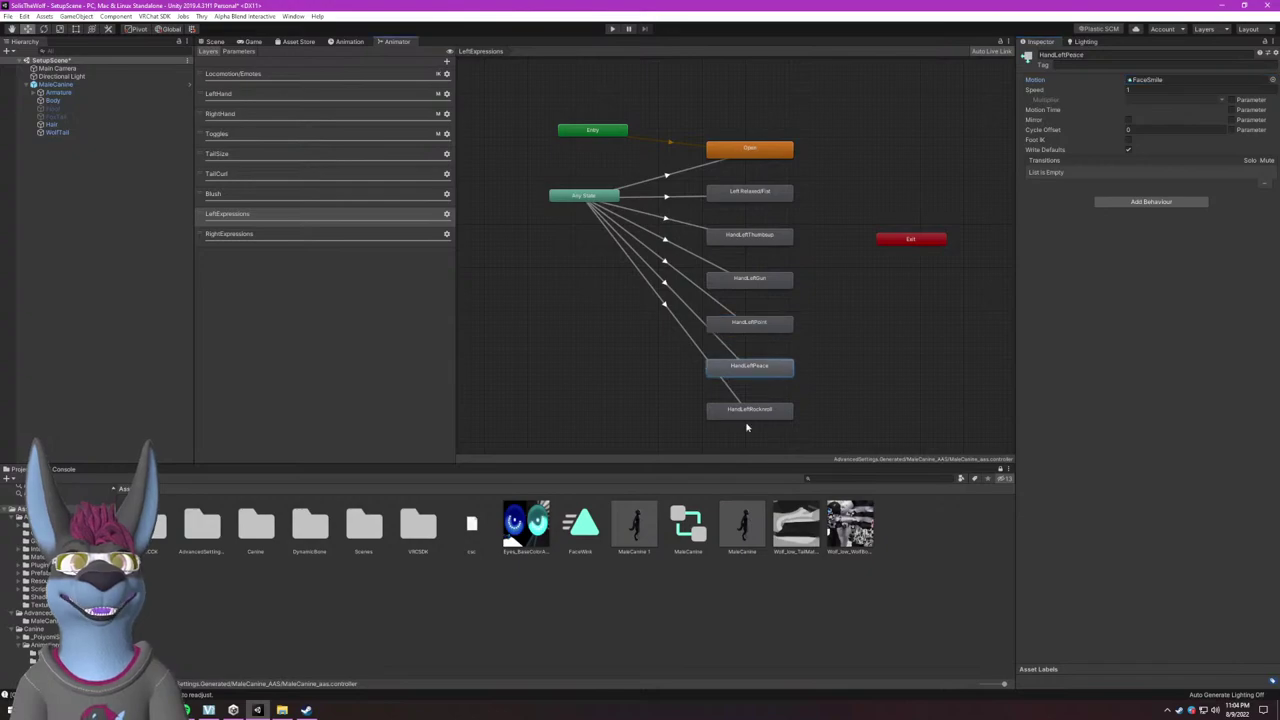
click(751, 414)
click(770, 285)
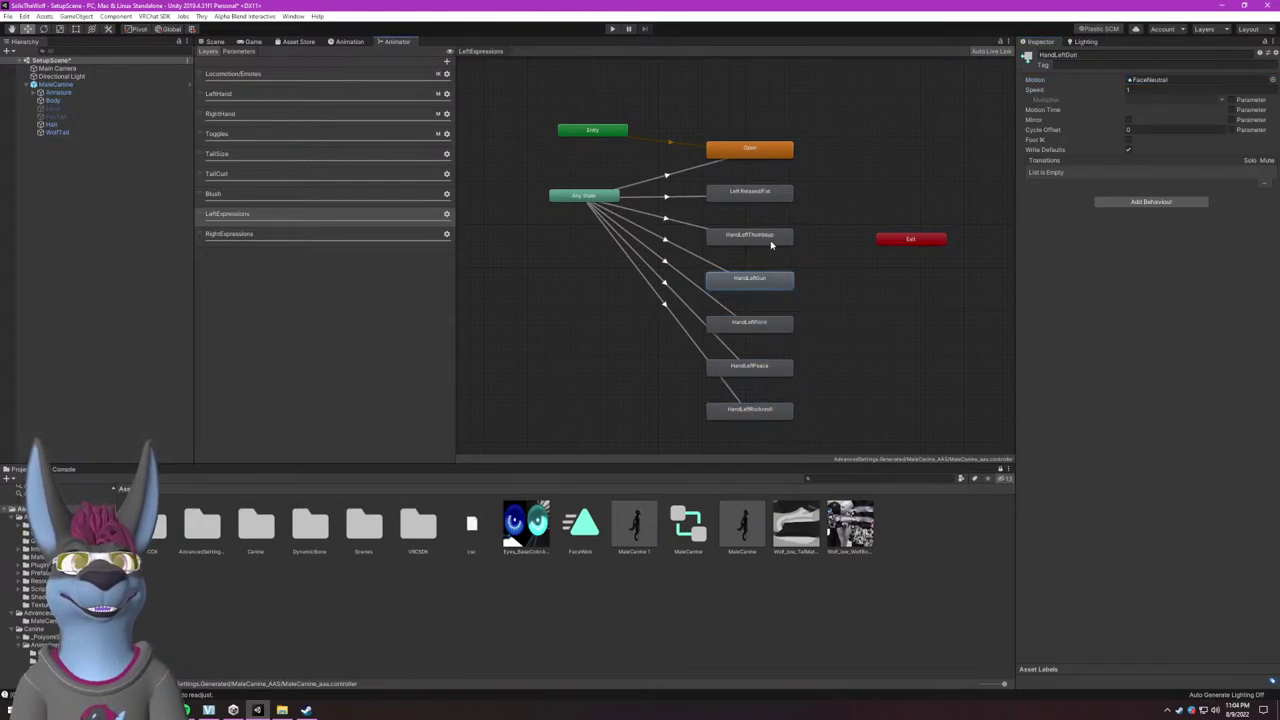
click(772, 242)
click(781, 197)
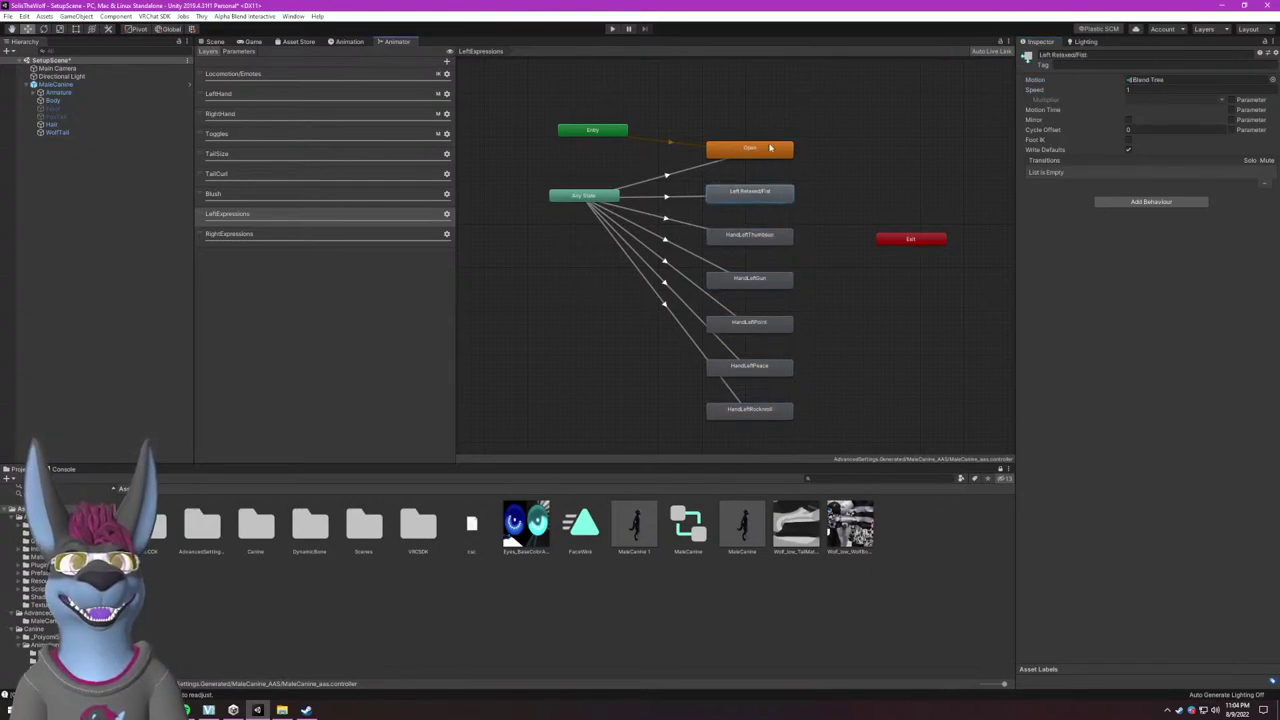
Review the blend tree motions of Left Relaxed/Fist in the LeftExpressions layer and Right Relaxed/Fist in the RightExpressions layer.
click(768, 149)
click(759, 190)
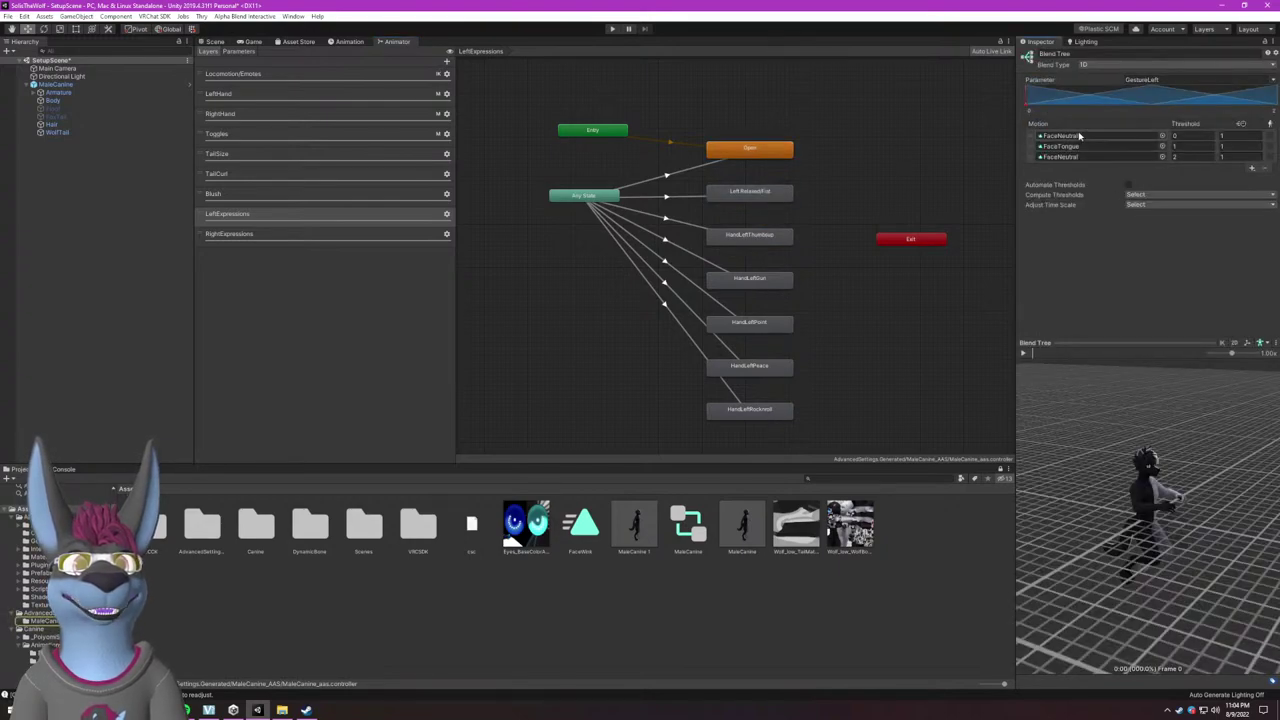
click(310, 236)
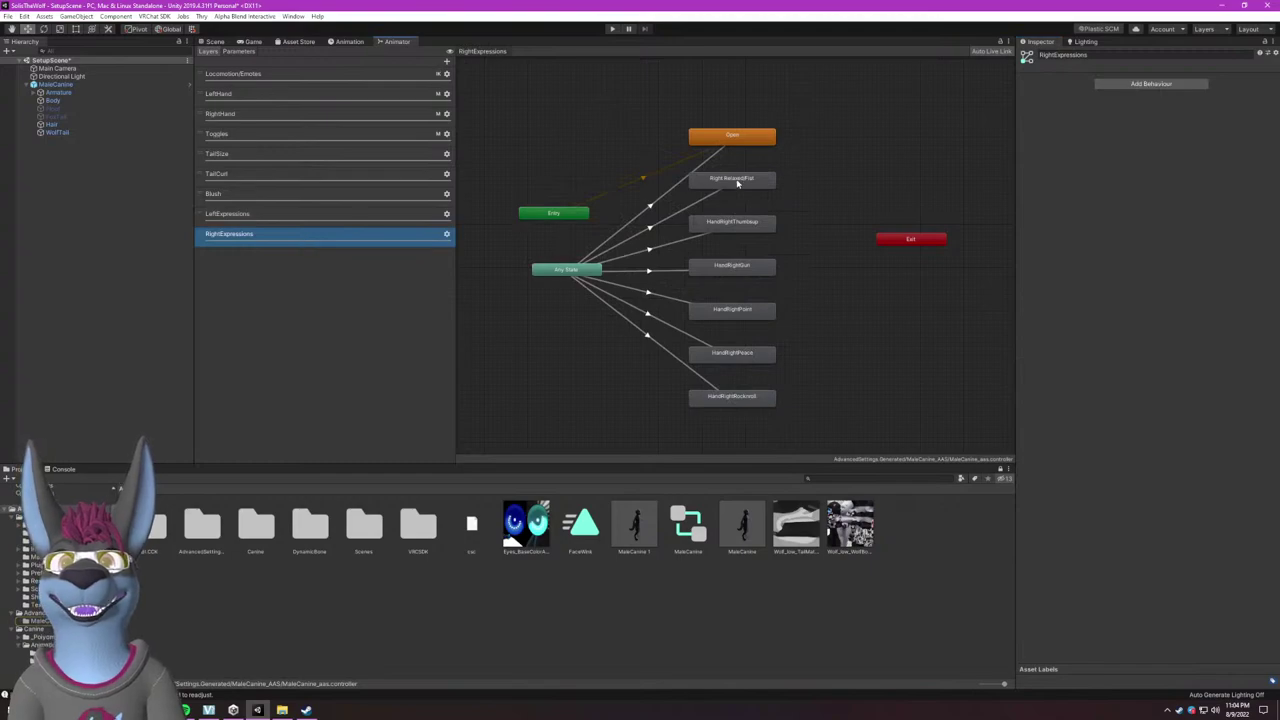
click(700, 183)
click(1153, 82)
click(1153, 82)
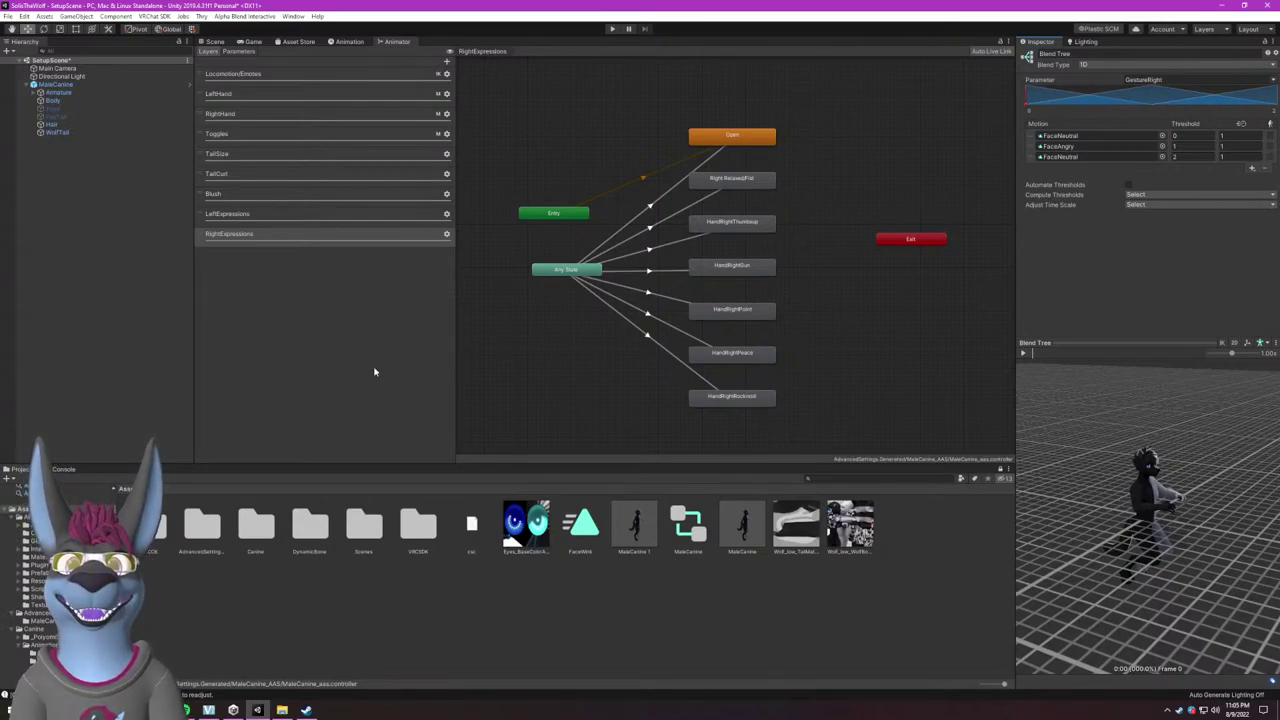
Select the MaleCanine avatar in the scene view and review its CVR Avatar component settings.
click(214, 41)
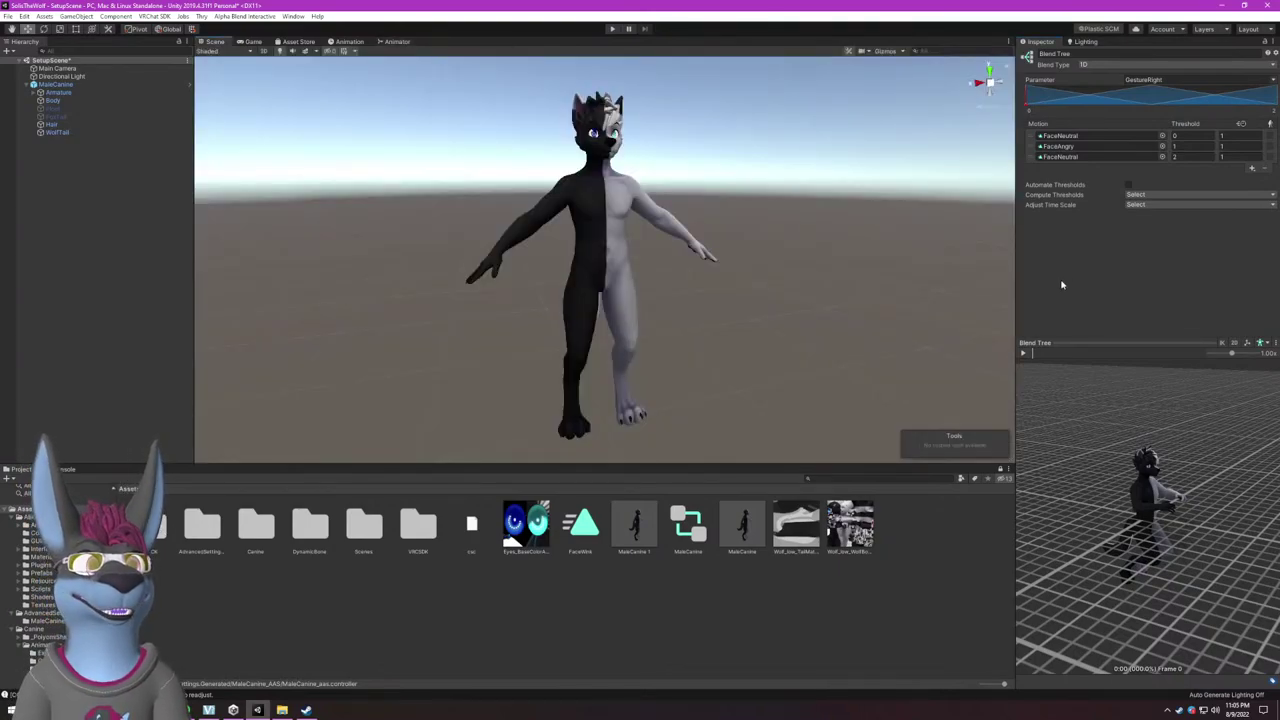
click(701, 266)
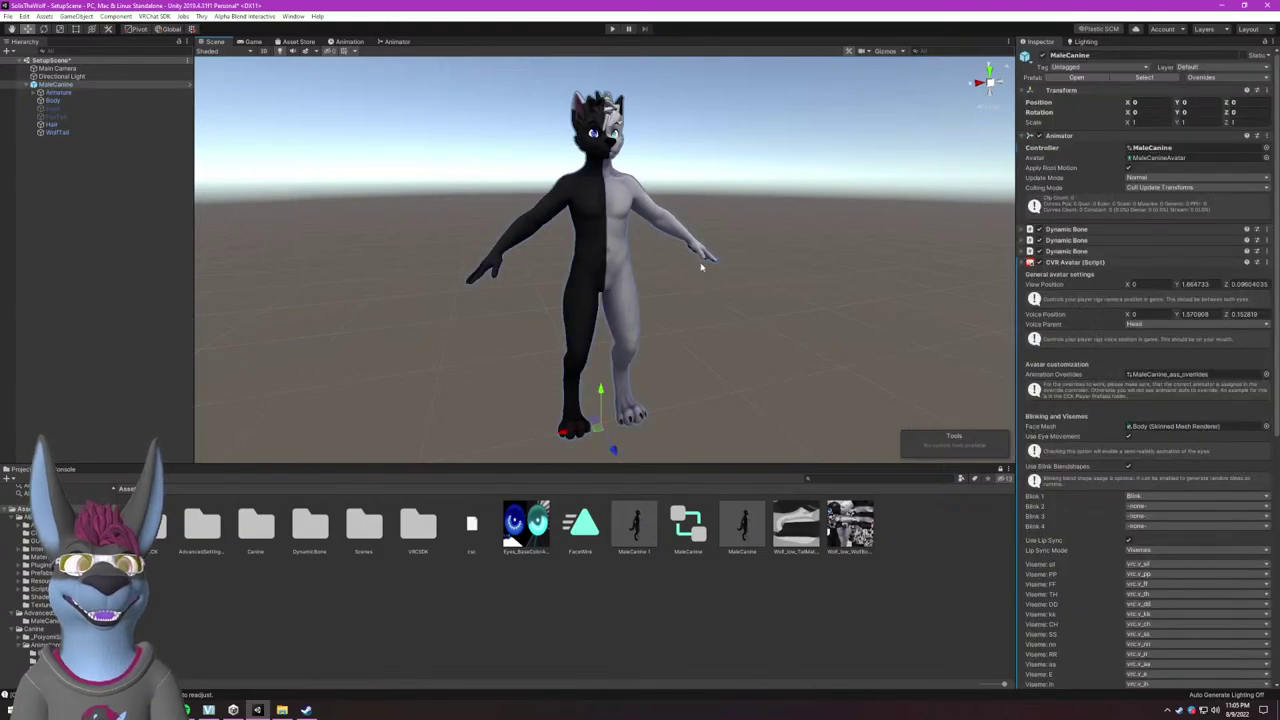
scroll(1074, 325, down, 10)
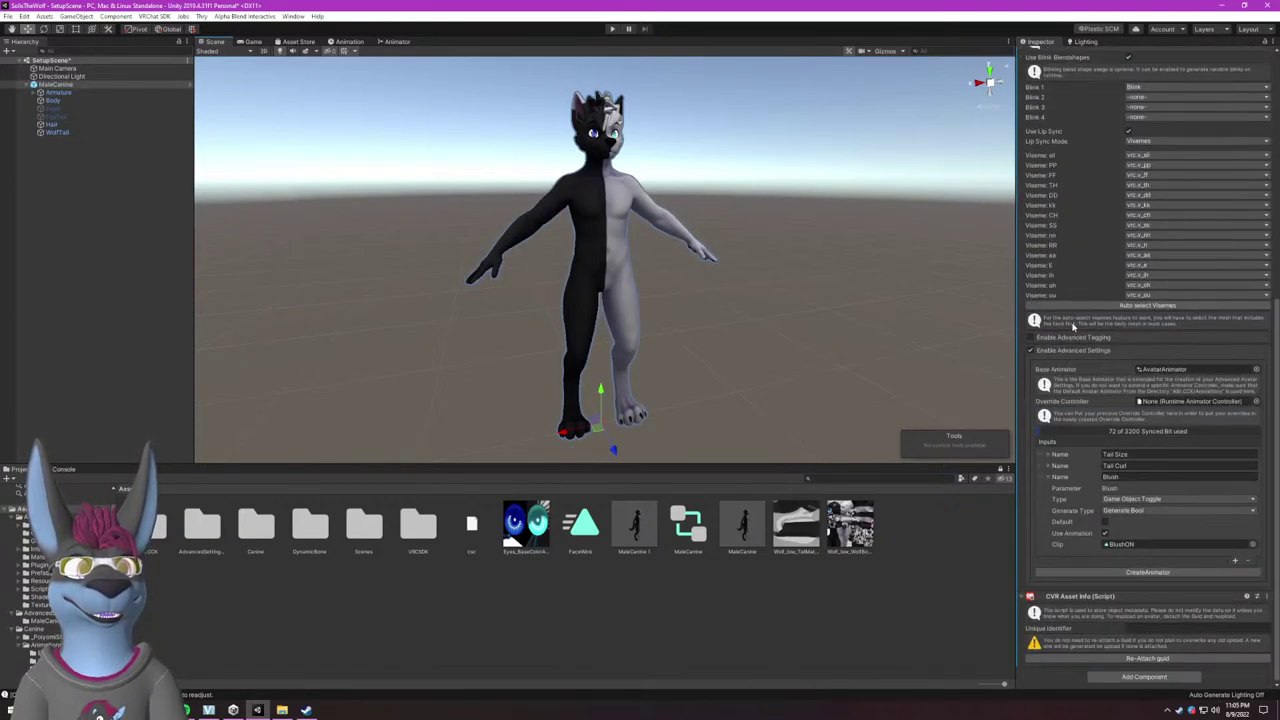
scroll(1068, 510, up, 10)
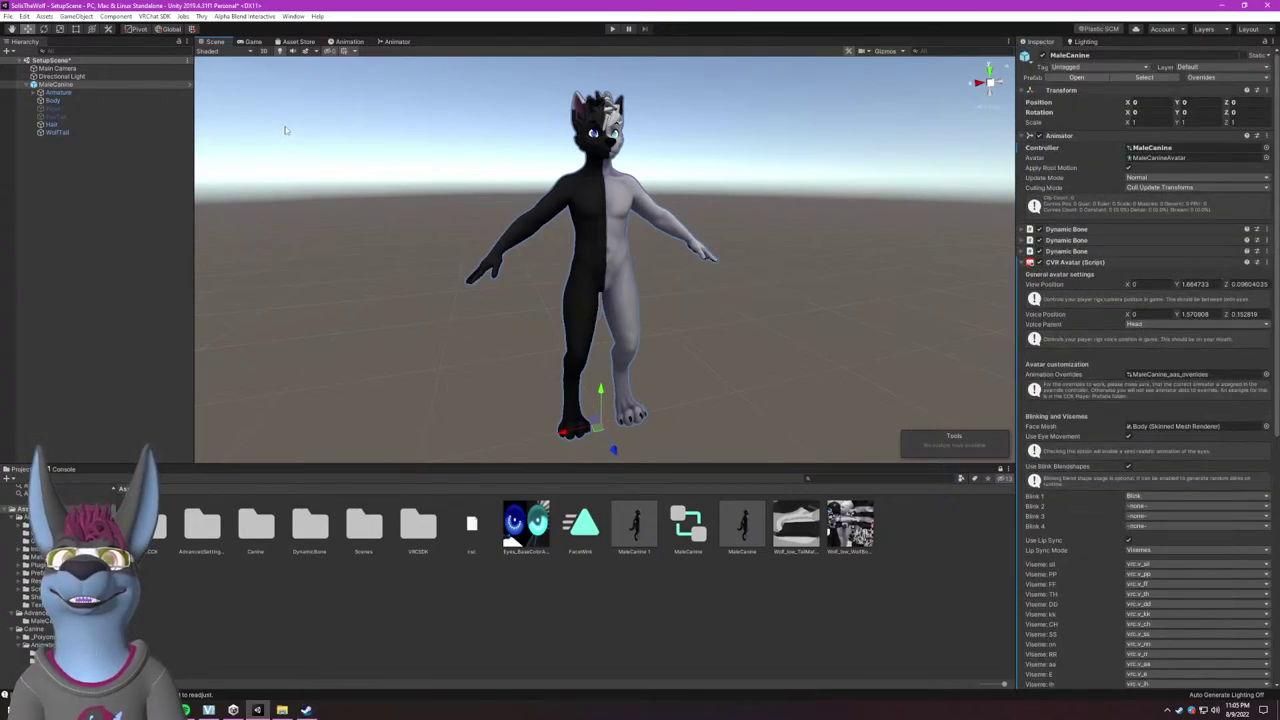
Open the CCK Control Panel for building content and request a log-out from the current account.
click(248, 17)
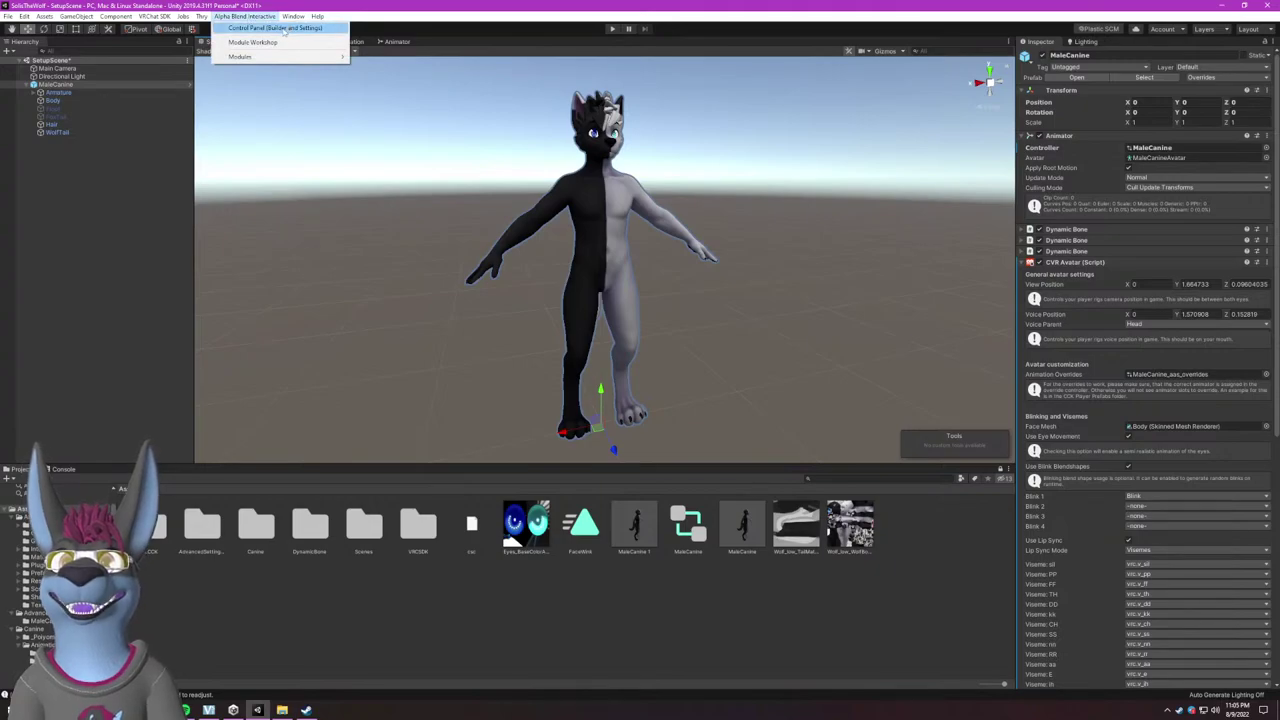
click(283, 29)
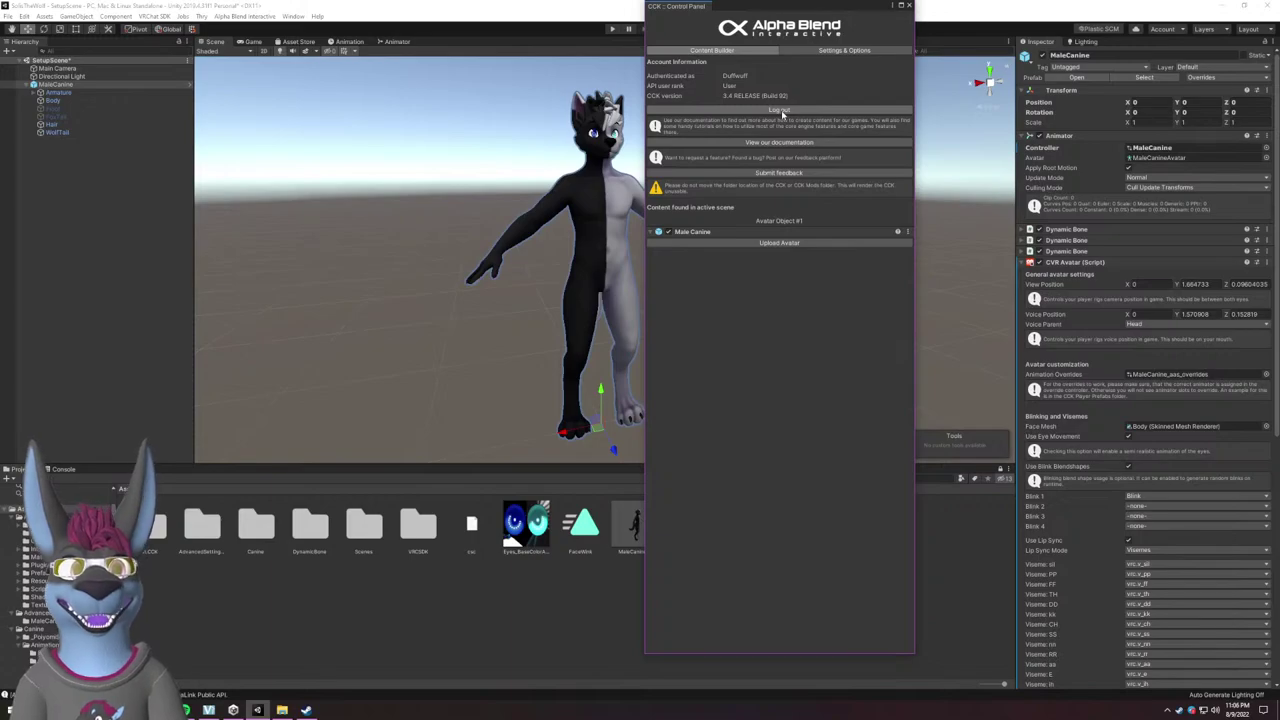
click(781, 110)
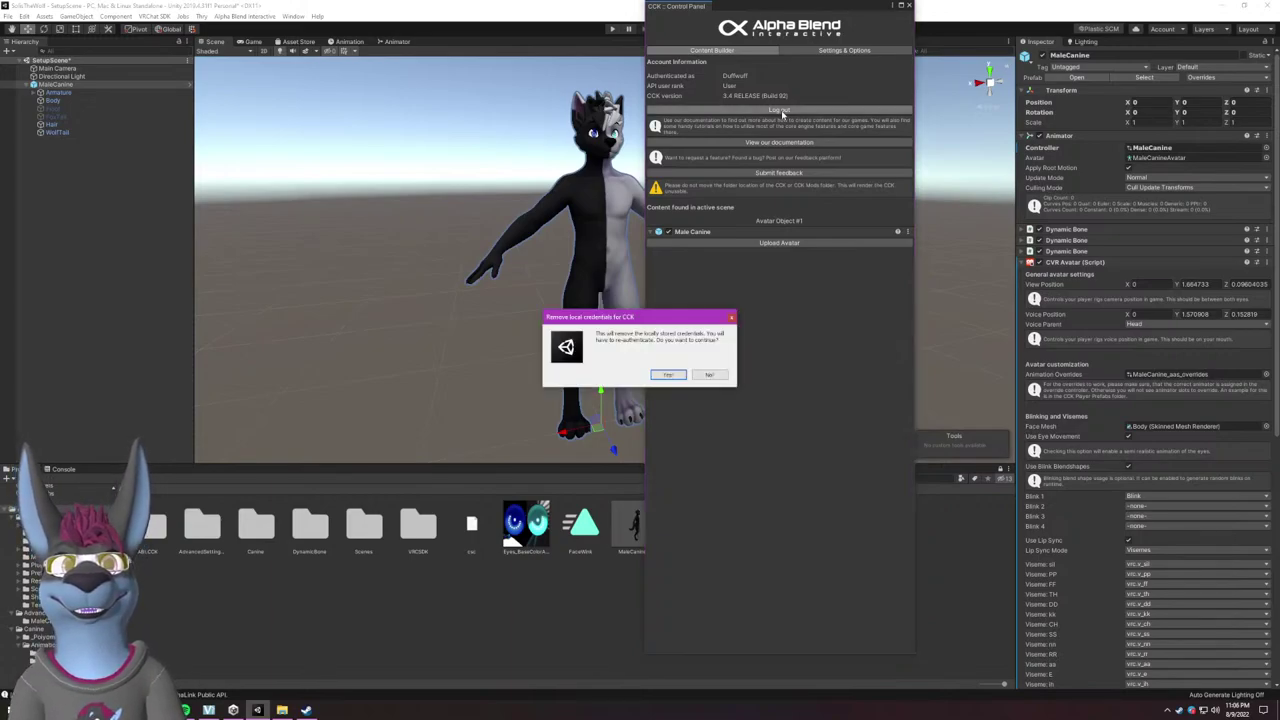
Confirm removing the locally stored CCK credentials and activate the username field of the login form.
click(668, 375)
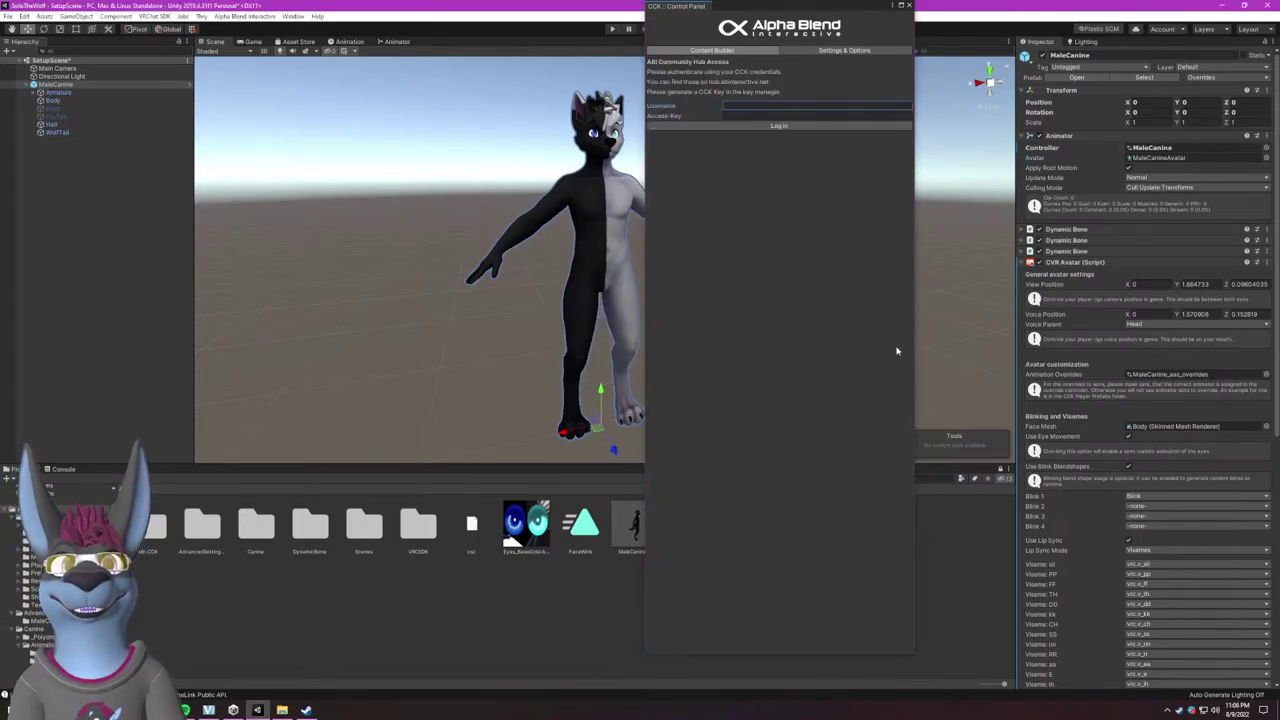
click(763, 105)
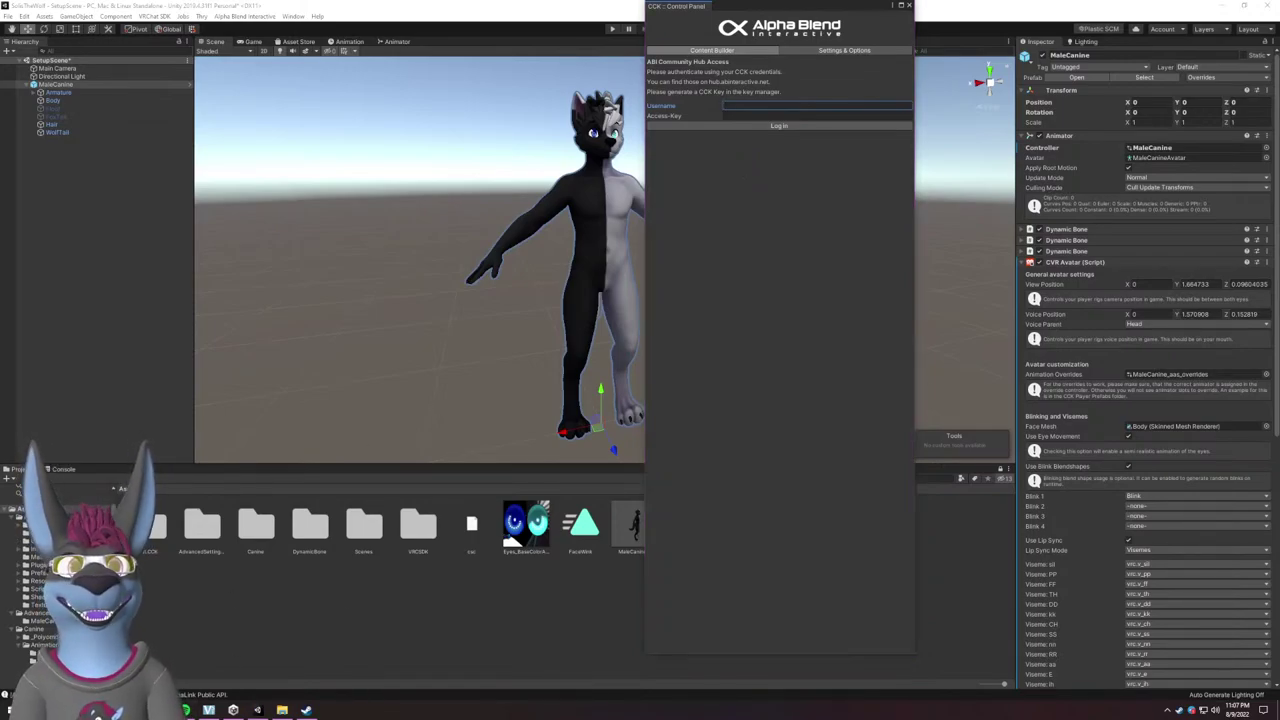
Switch to the browser, open hub.abinteractive.net and sign in to the Community Hub with the saved account credentials.
key(alt+Tab)
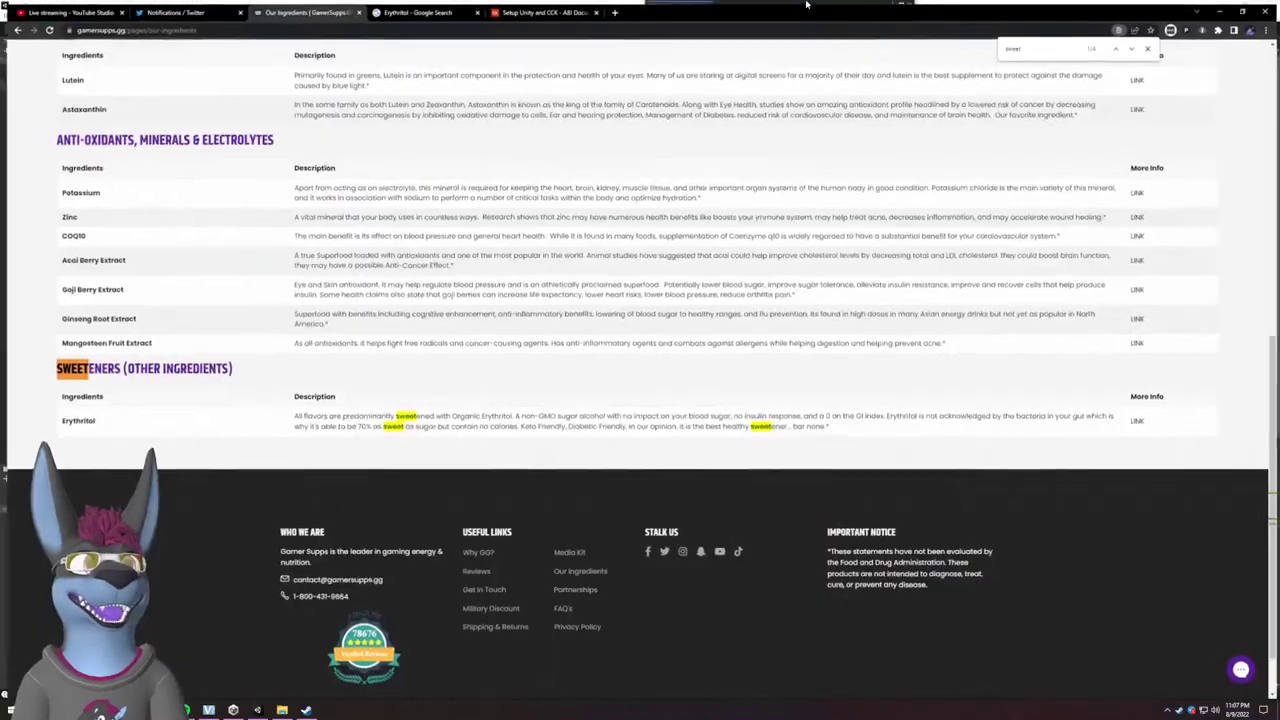
key(ctrl+l)
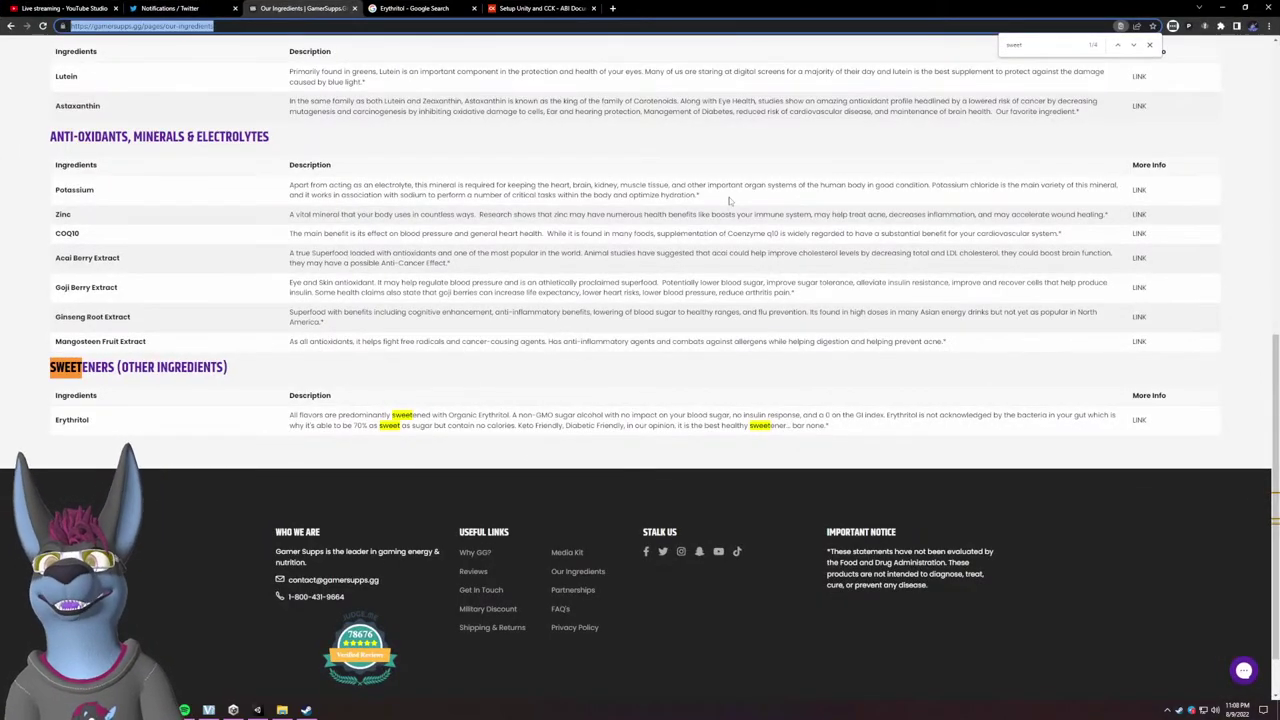
text(hub)
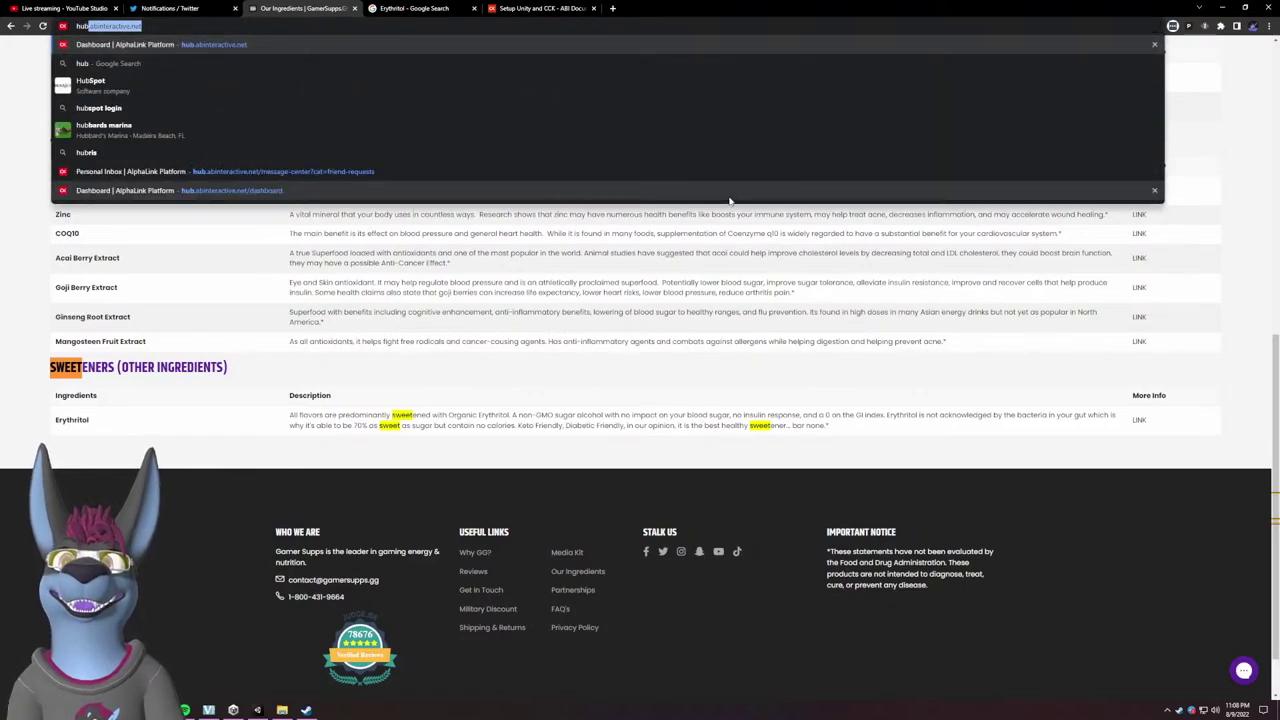
key(Return)
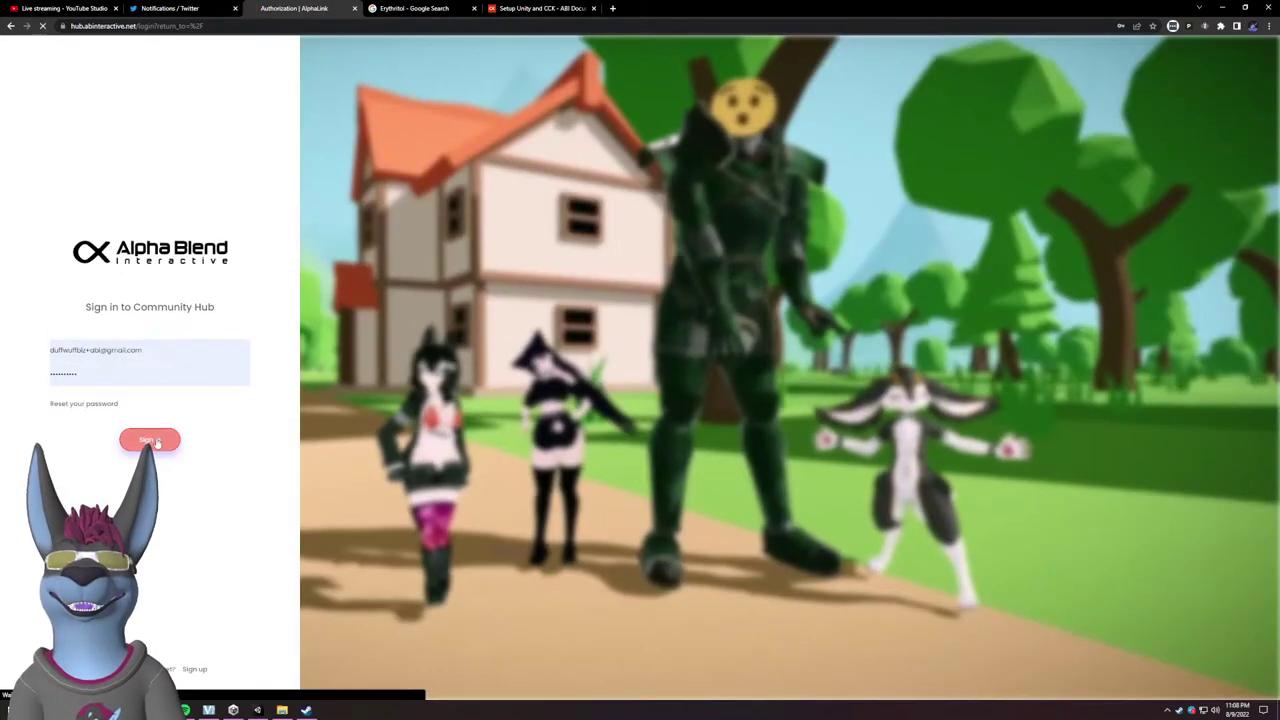
click(155, 442)
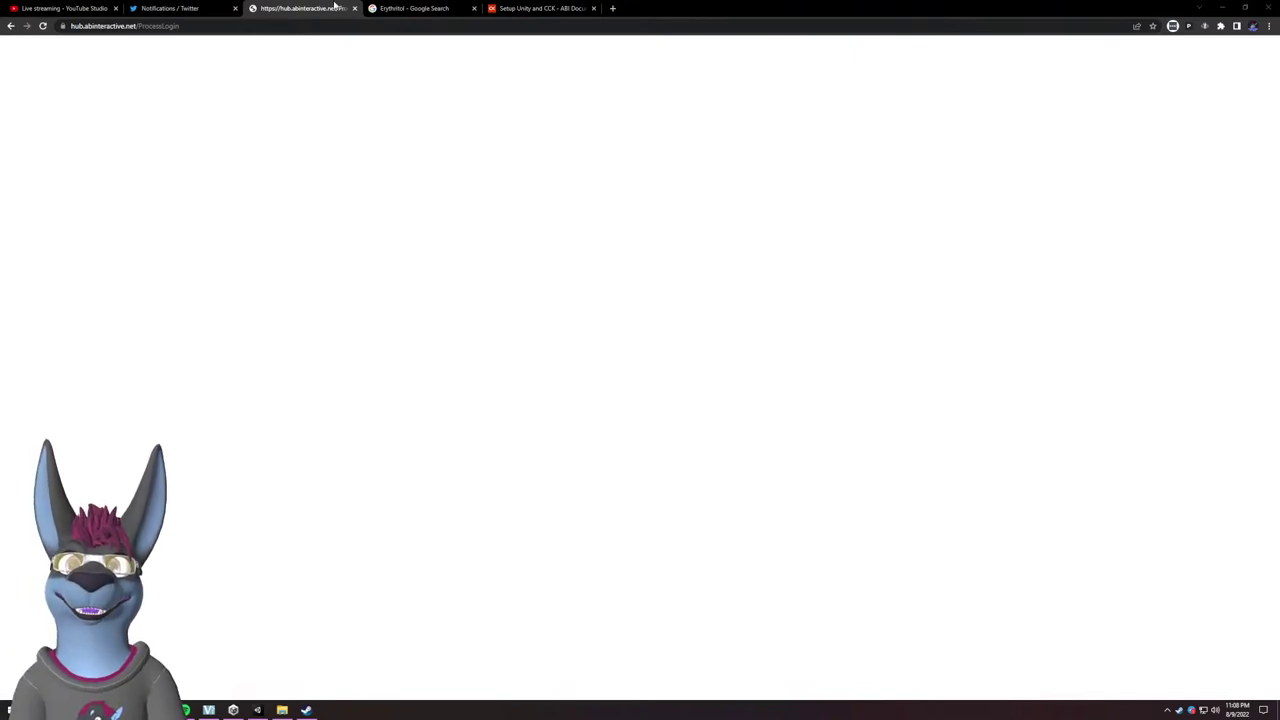
key(F5)
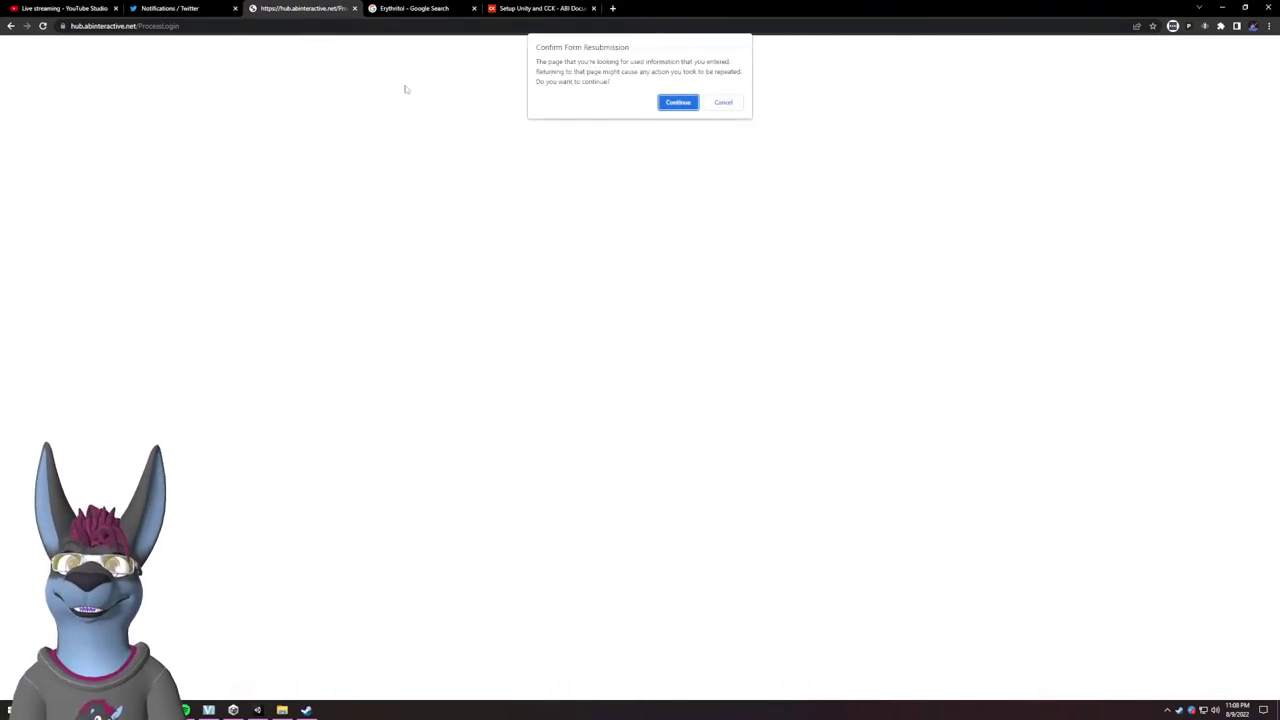
click(688, 103)
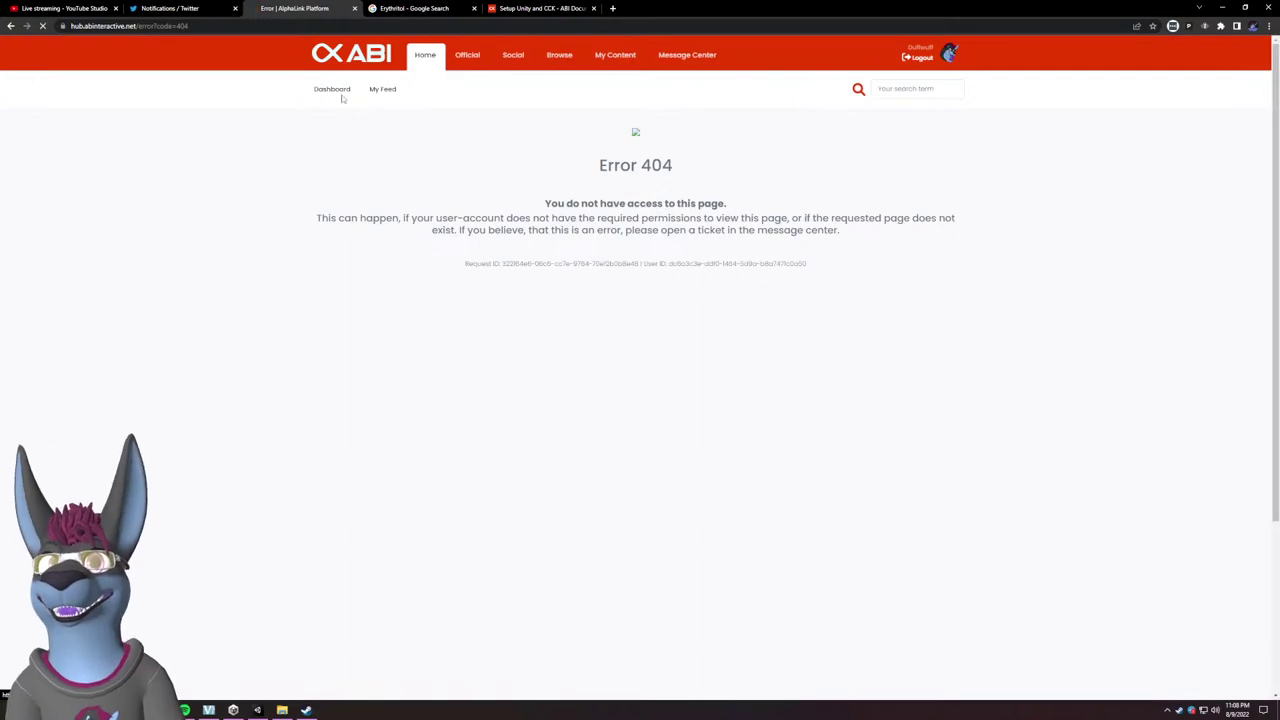
Open the Access Key Manager from the hub dashboard and examine the Access Key Management section.
click(336, 93)
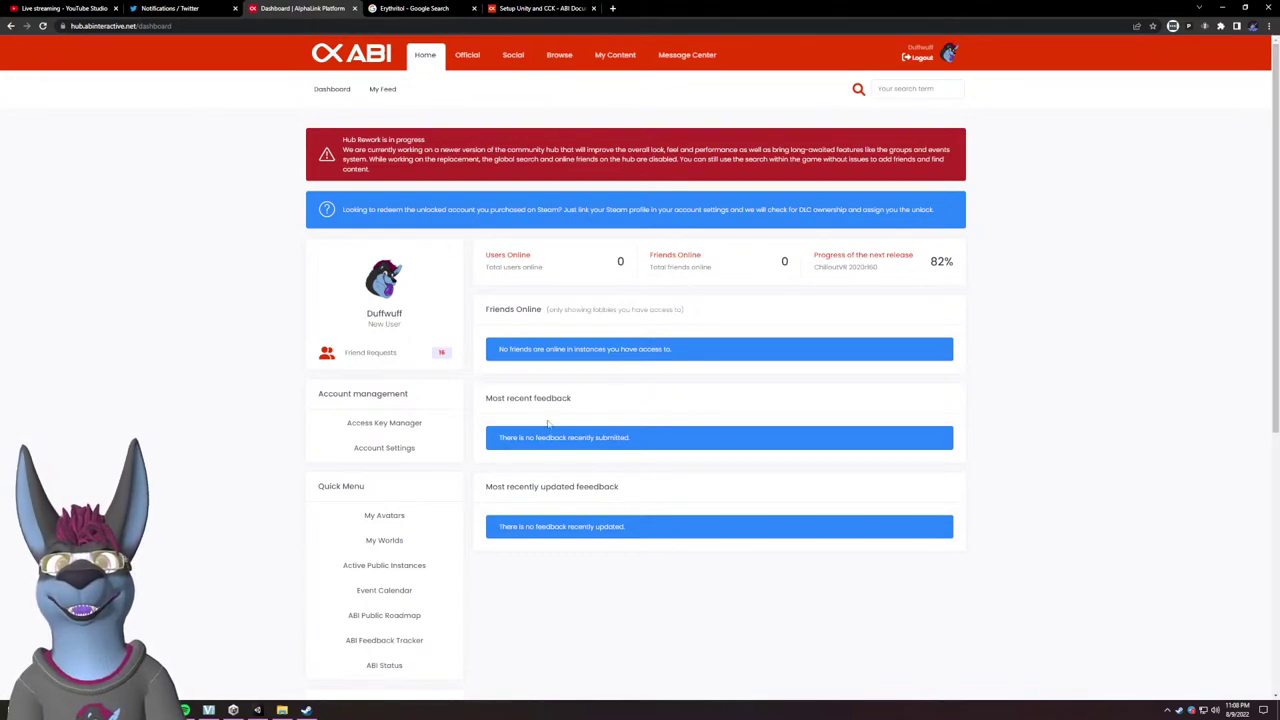
click(427, 429)
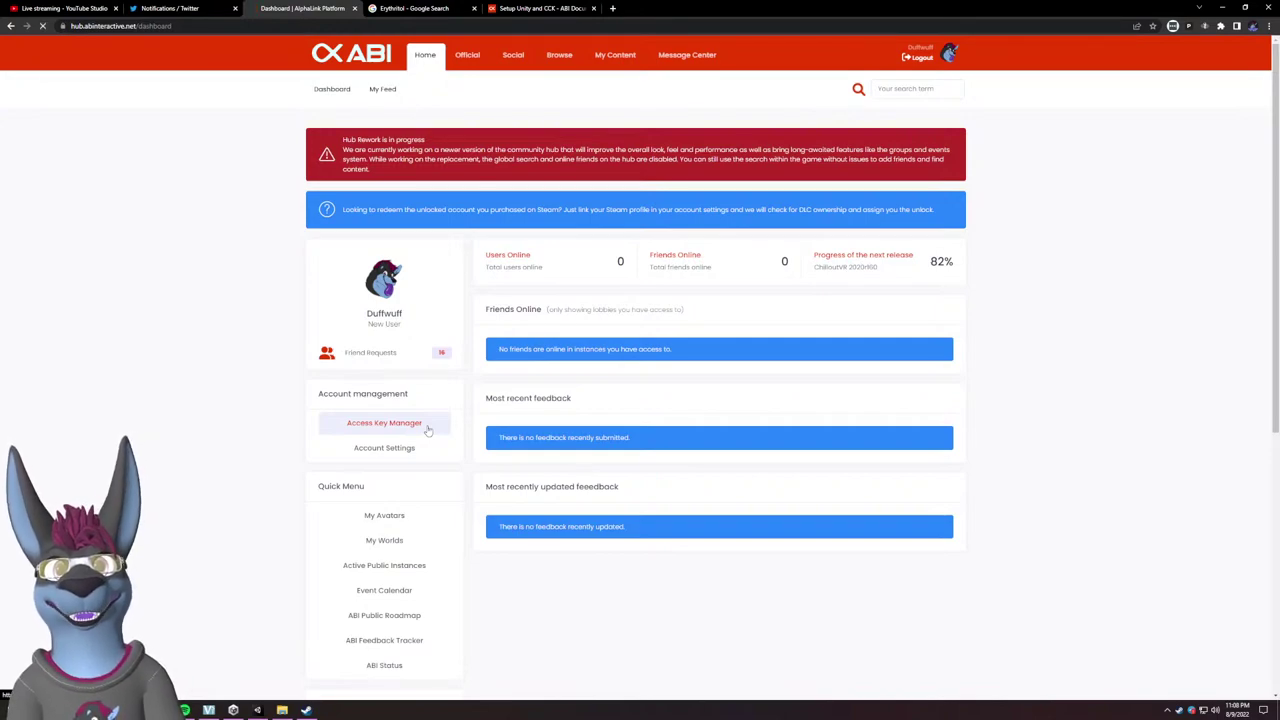
scroll(534, 346, up, 1)
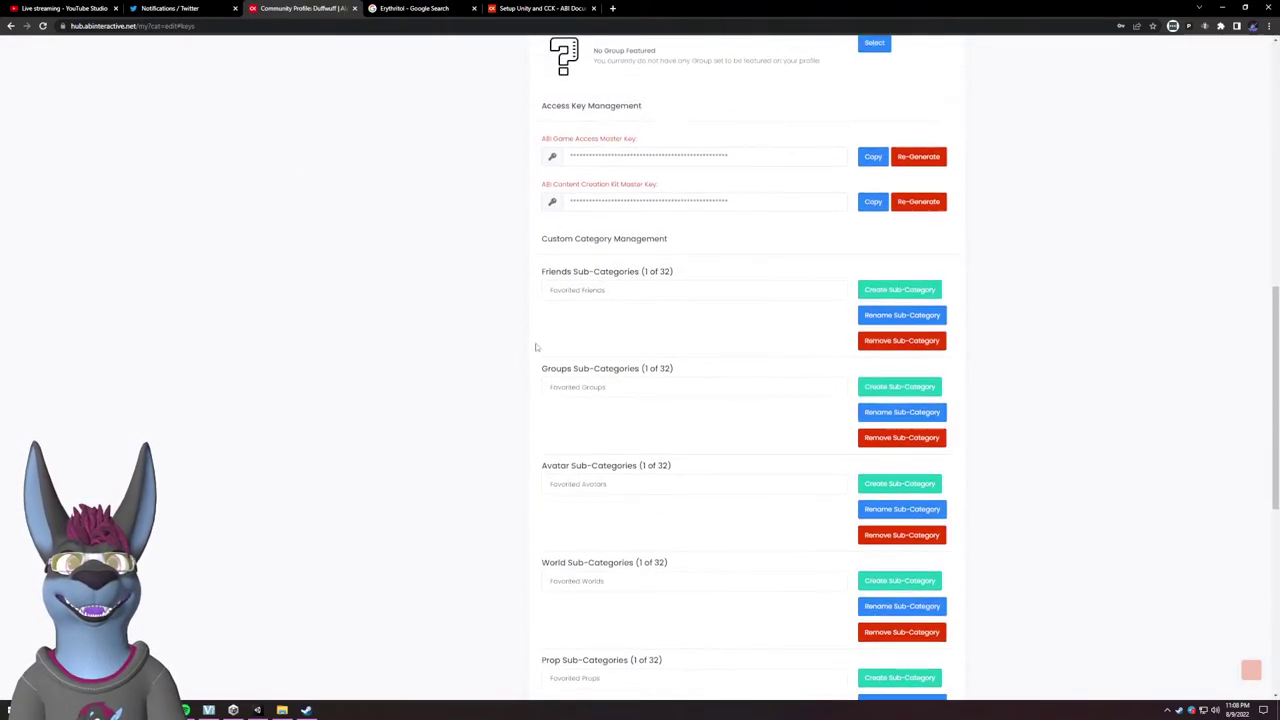
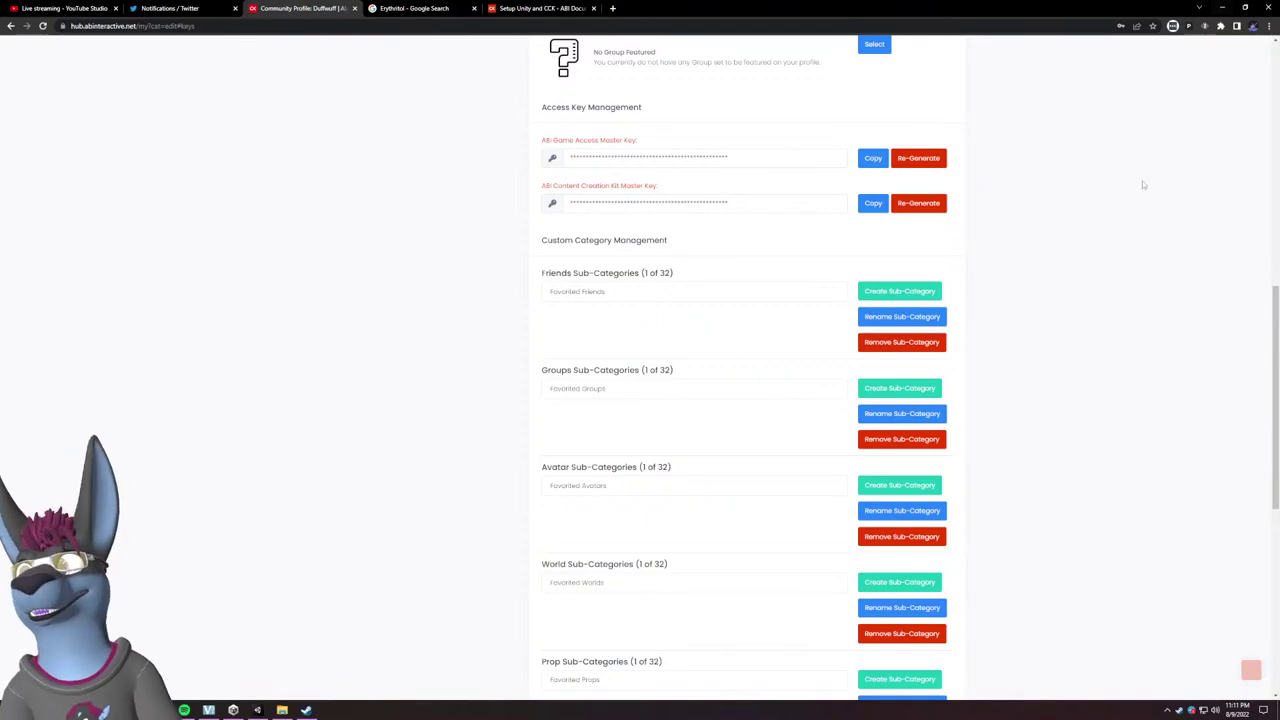
Open the My Avatars list and manage the avatar Kani the Bunny.
scroll(720, 335, up, 7)
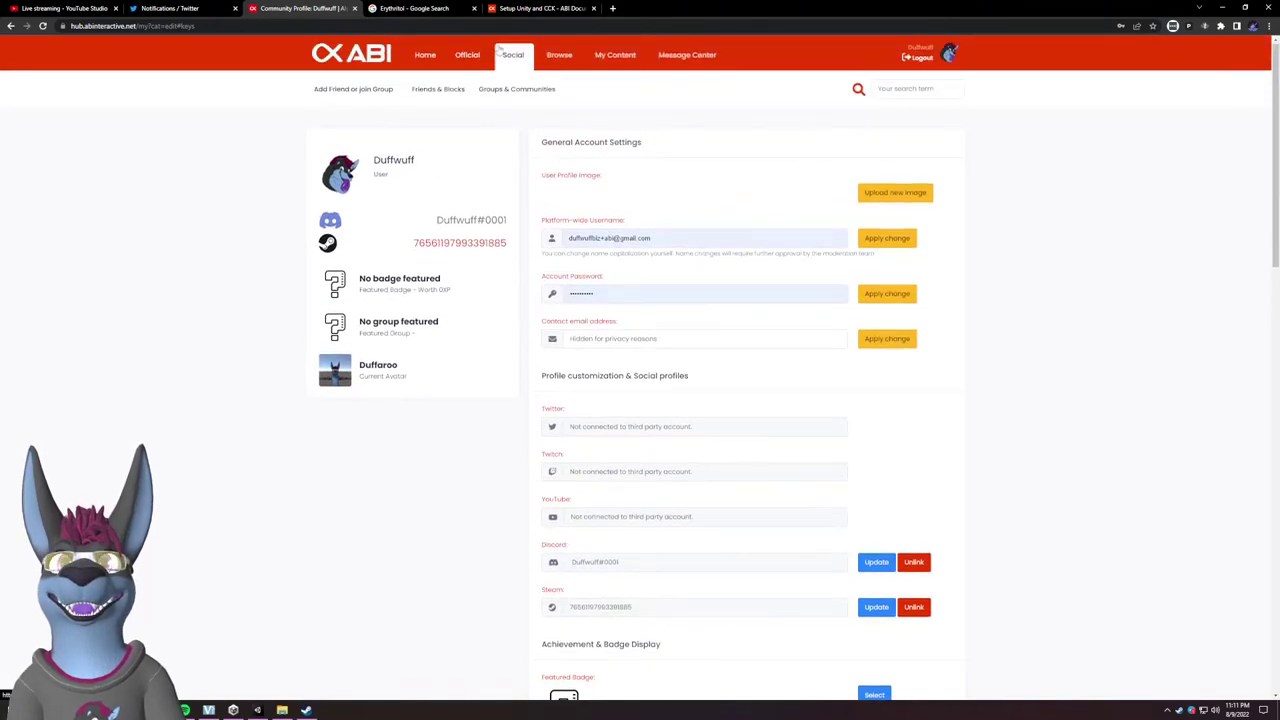
mouse_move(615, 57)
click(333, 91)
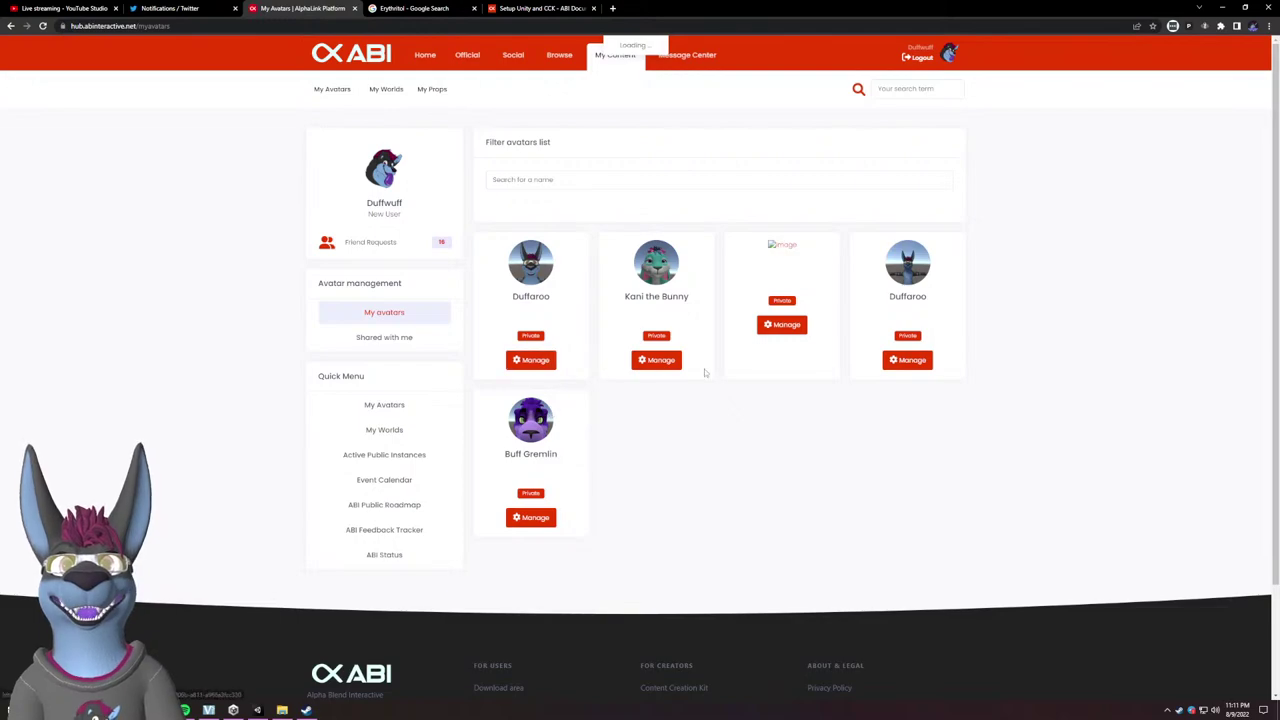
click(660, 364)
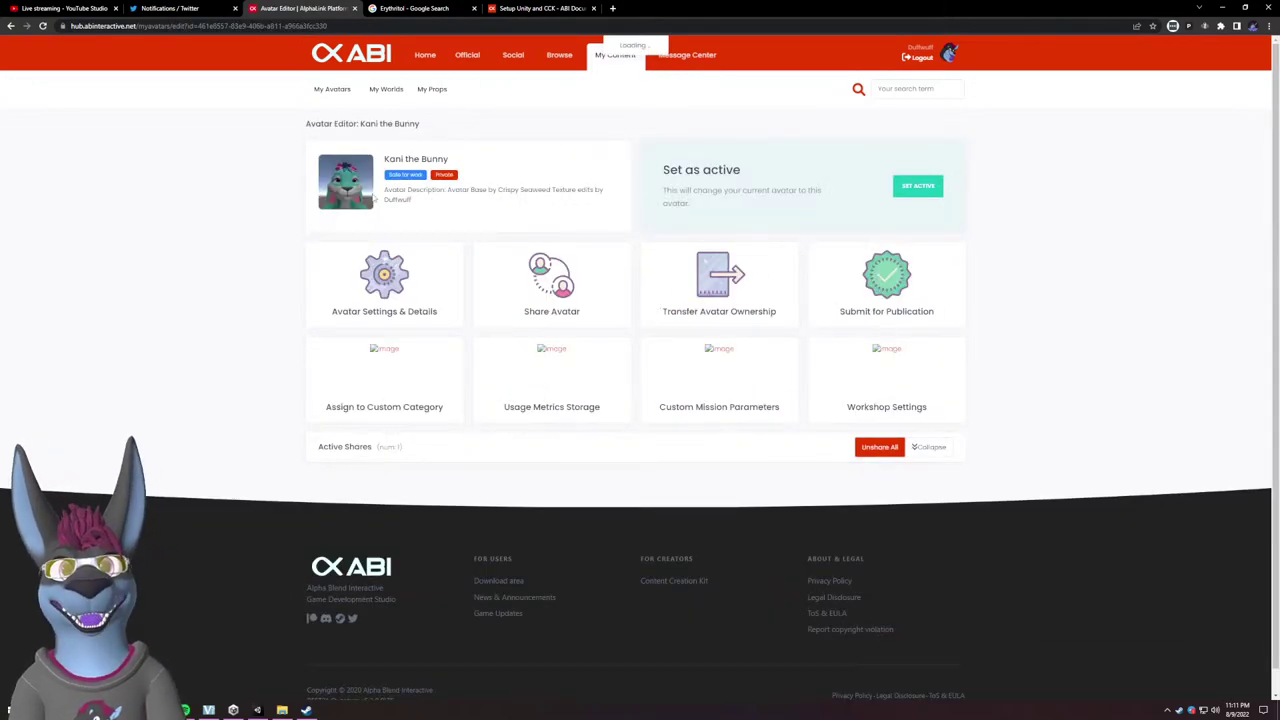
View the Share Avatar page for Kani the Bunny, return to its editor and try to open Transfer Avatar Ownership.
click(551, 291)
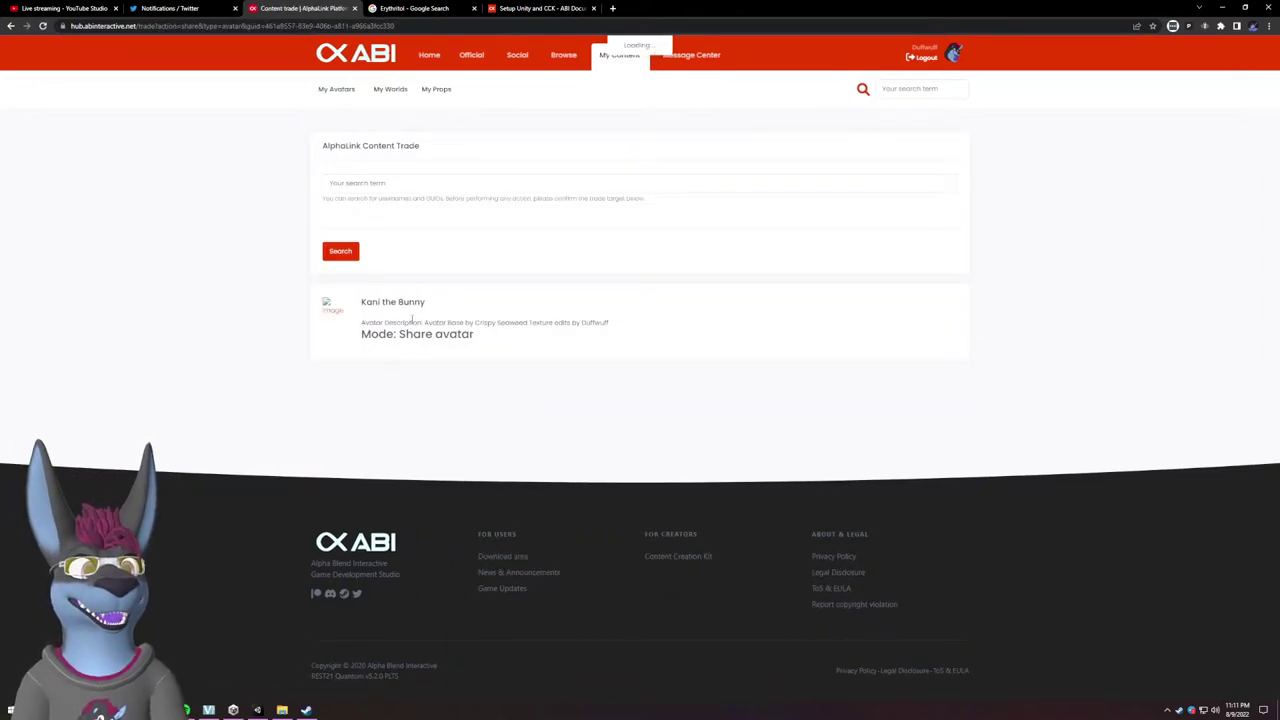
key(alt+Left)
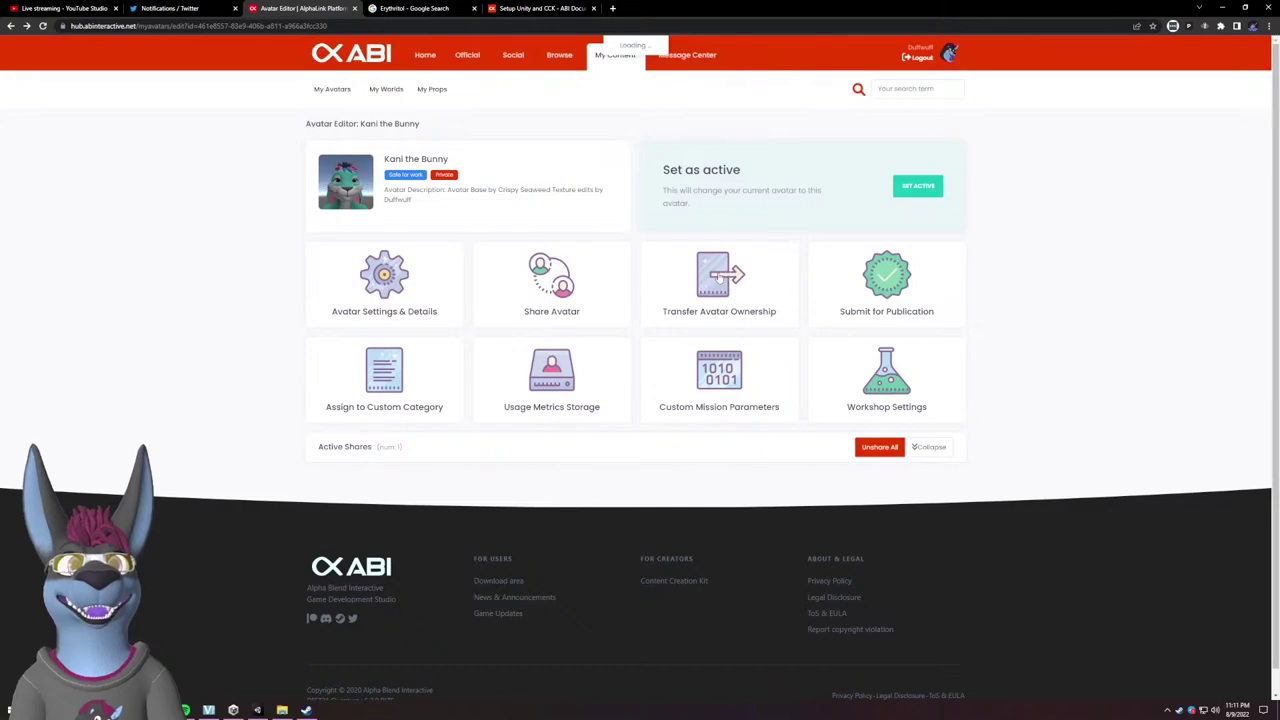
click(716, 316)
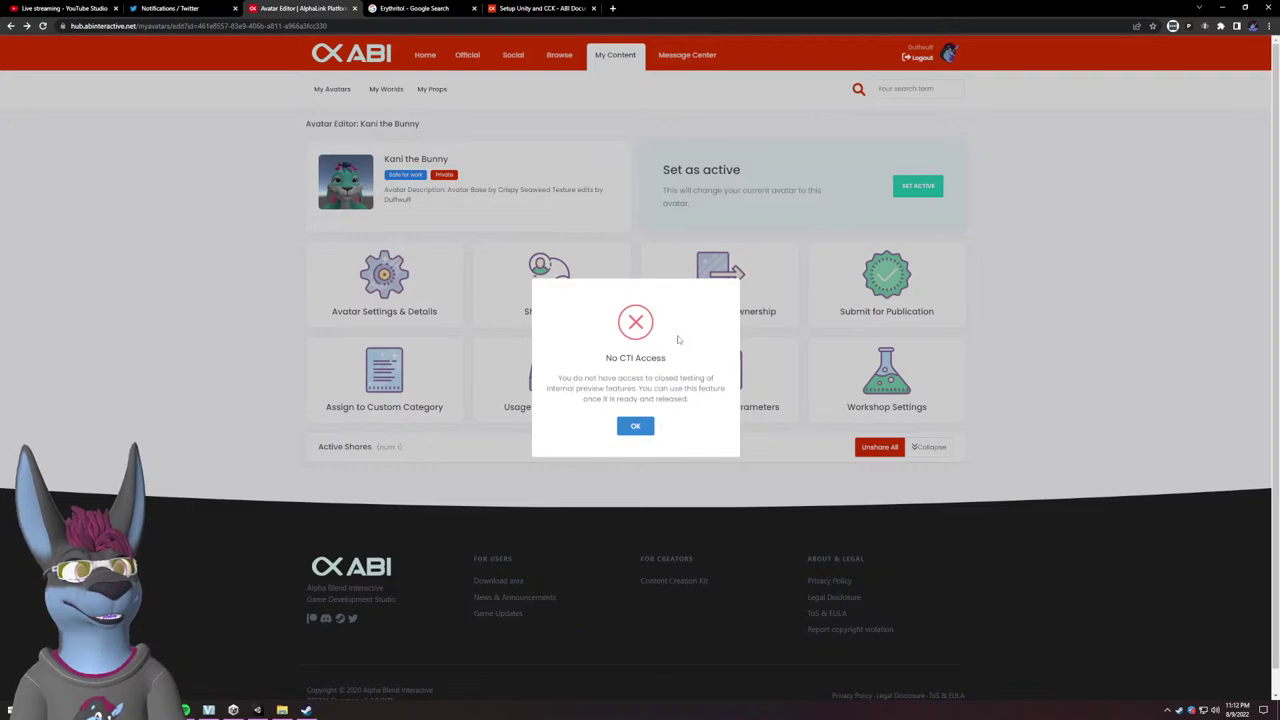
click(635, 426)
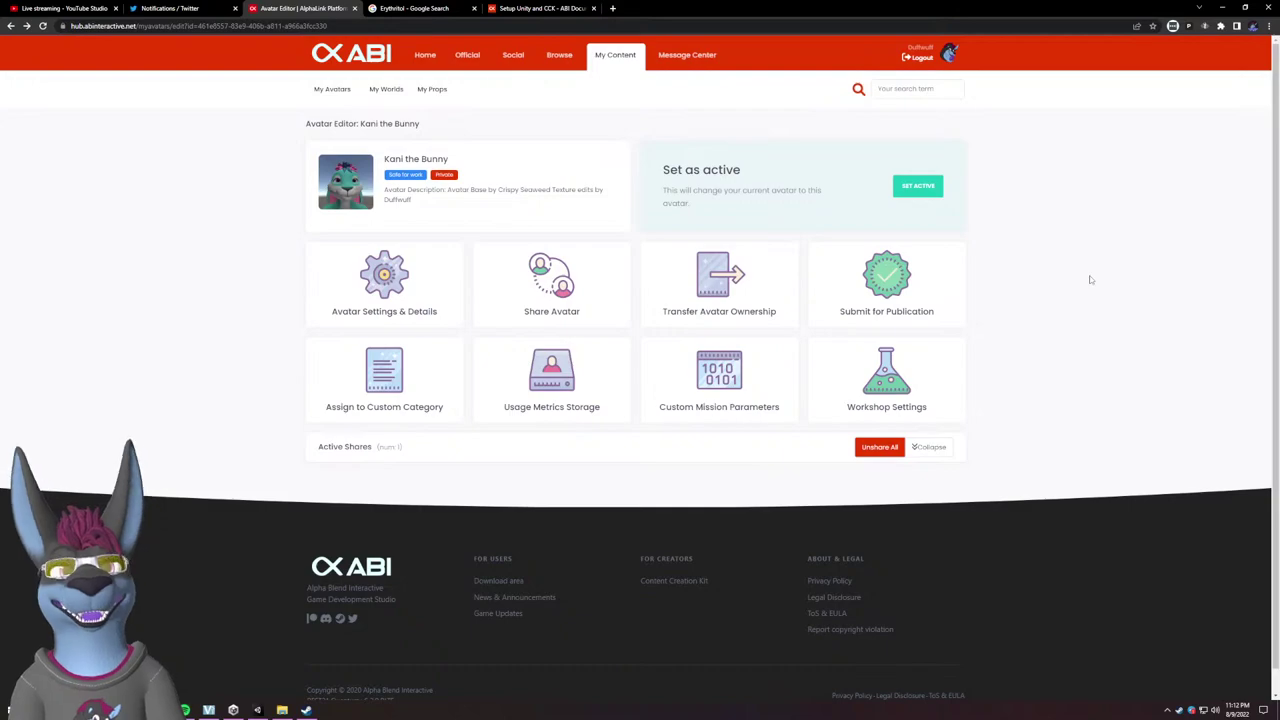
Return to Unity and enter the account username in the CCK login form.
click(1222, 9)
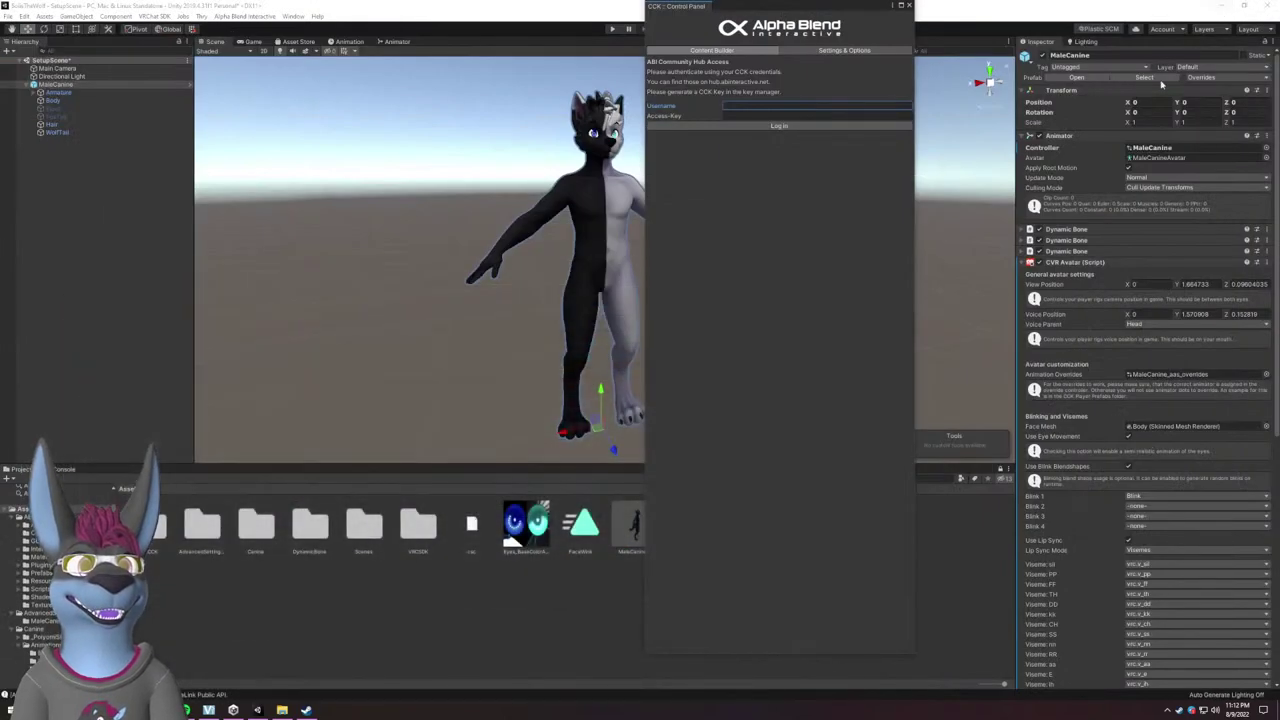
click(830, 274)
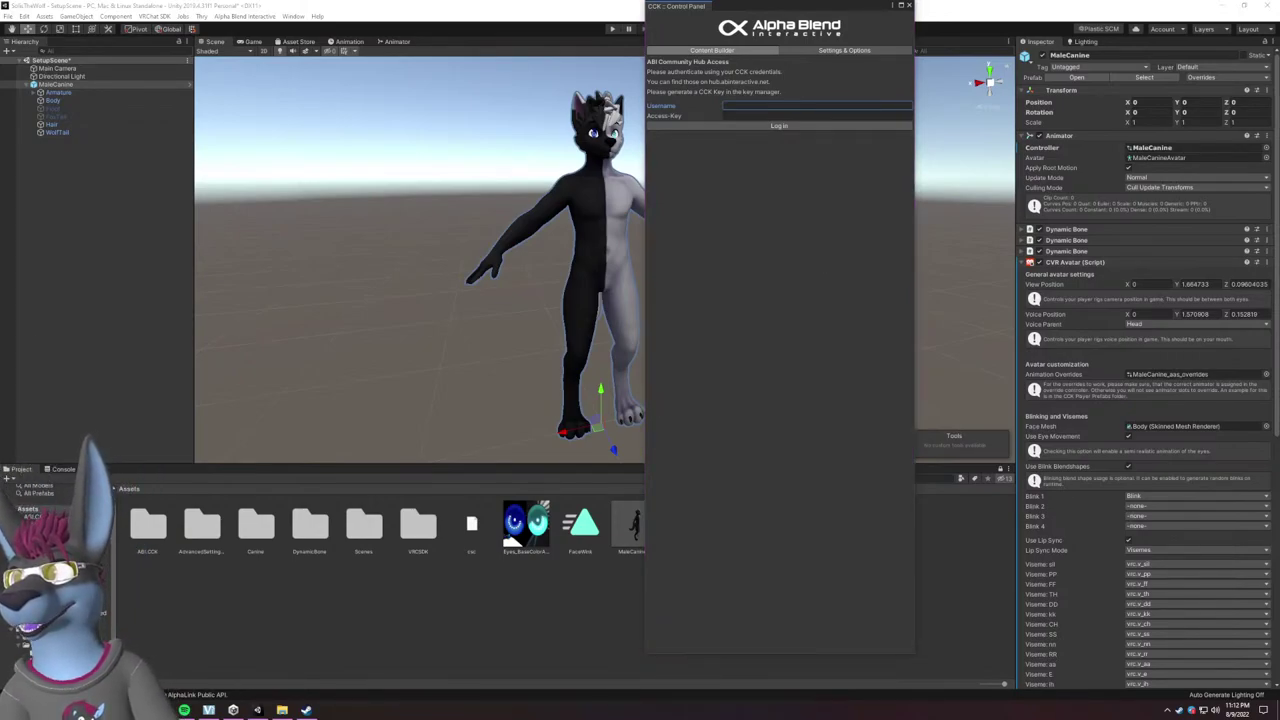
click(780, 105)
text(SolsTheWolf)
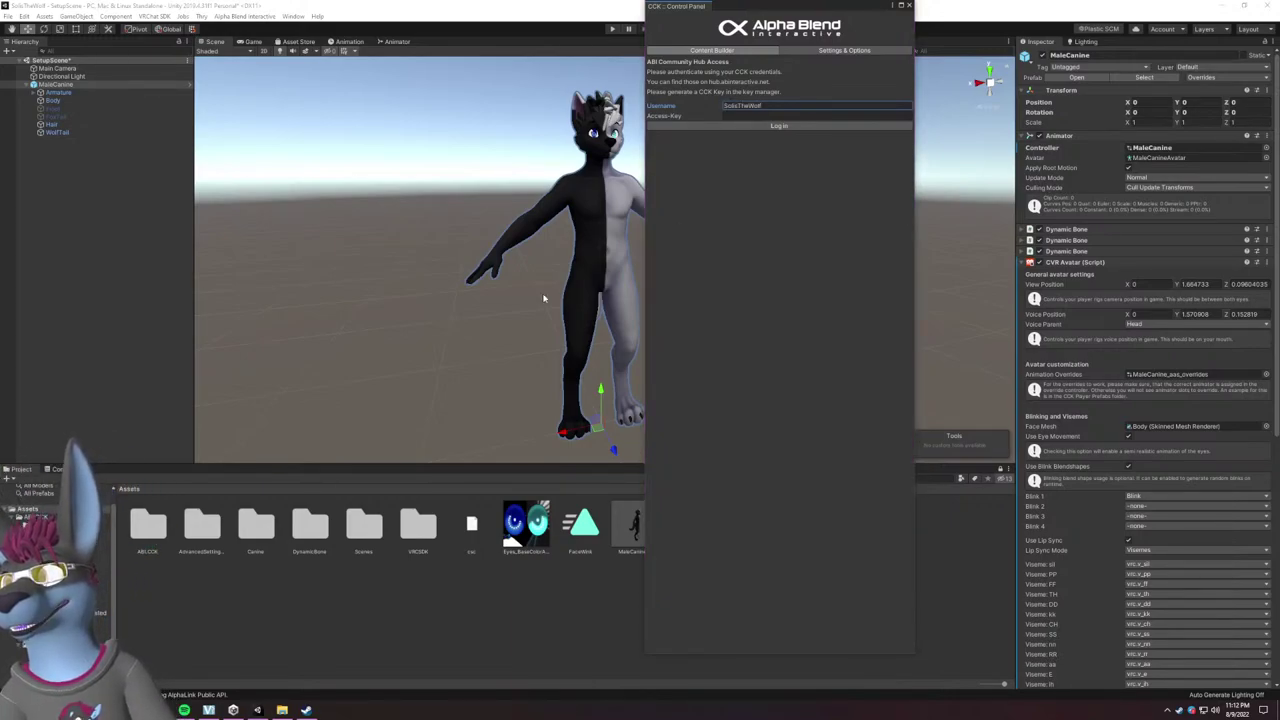
Try pasting the access key into the Access-Key field of the CCK login form, and clear the field.
click(770, 115)
key(ctrl+v)
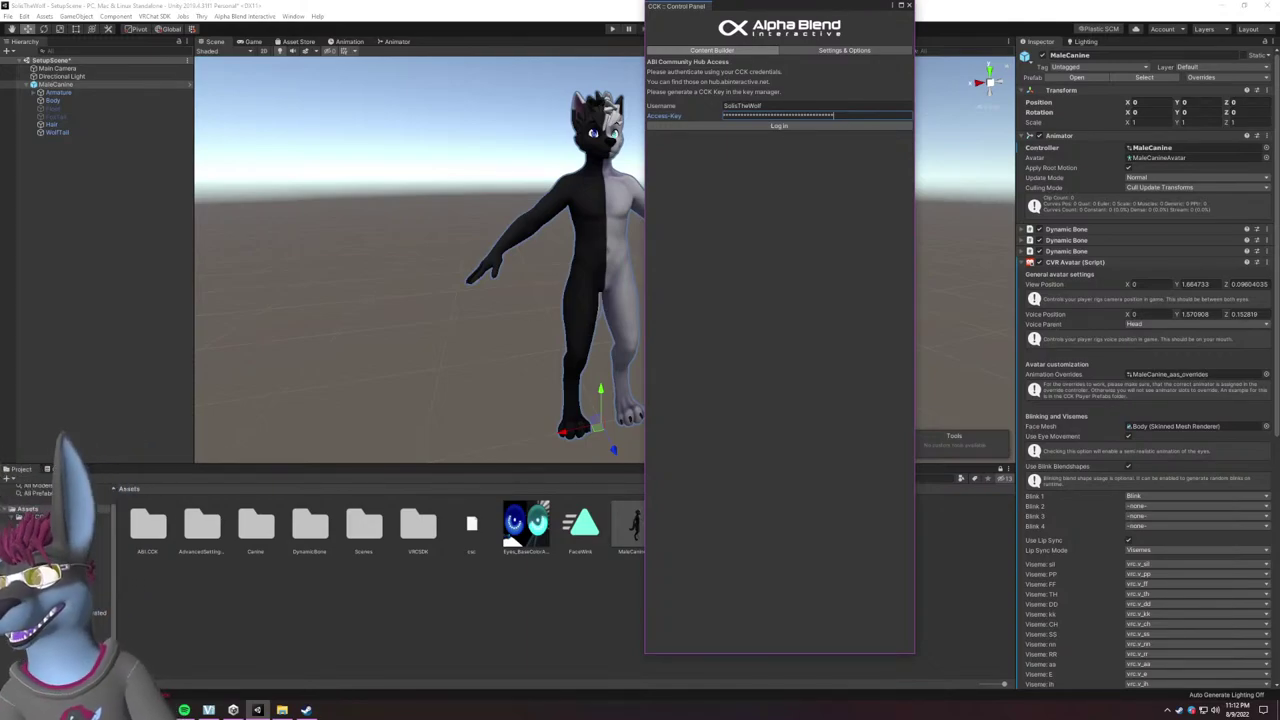
click(144, 540)
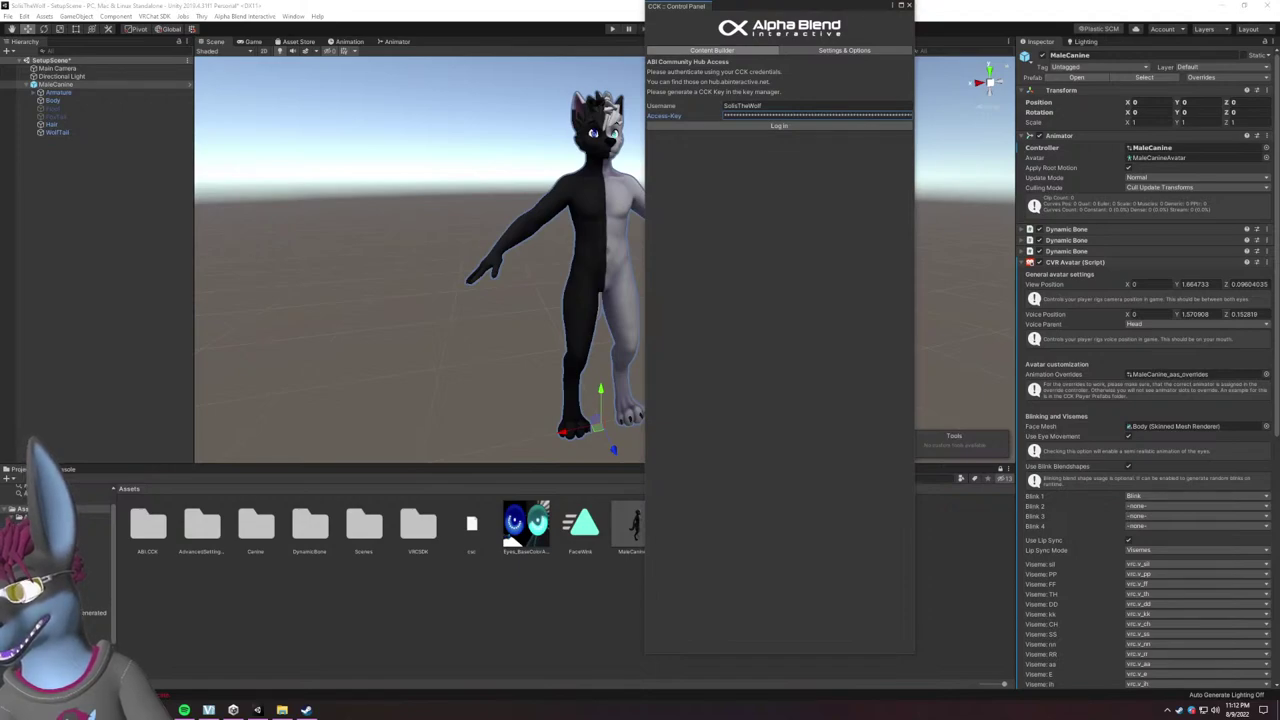
click(757, 115)
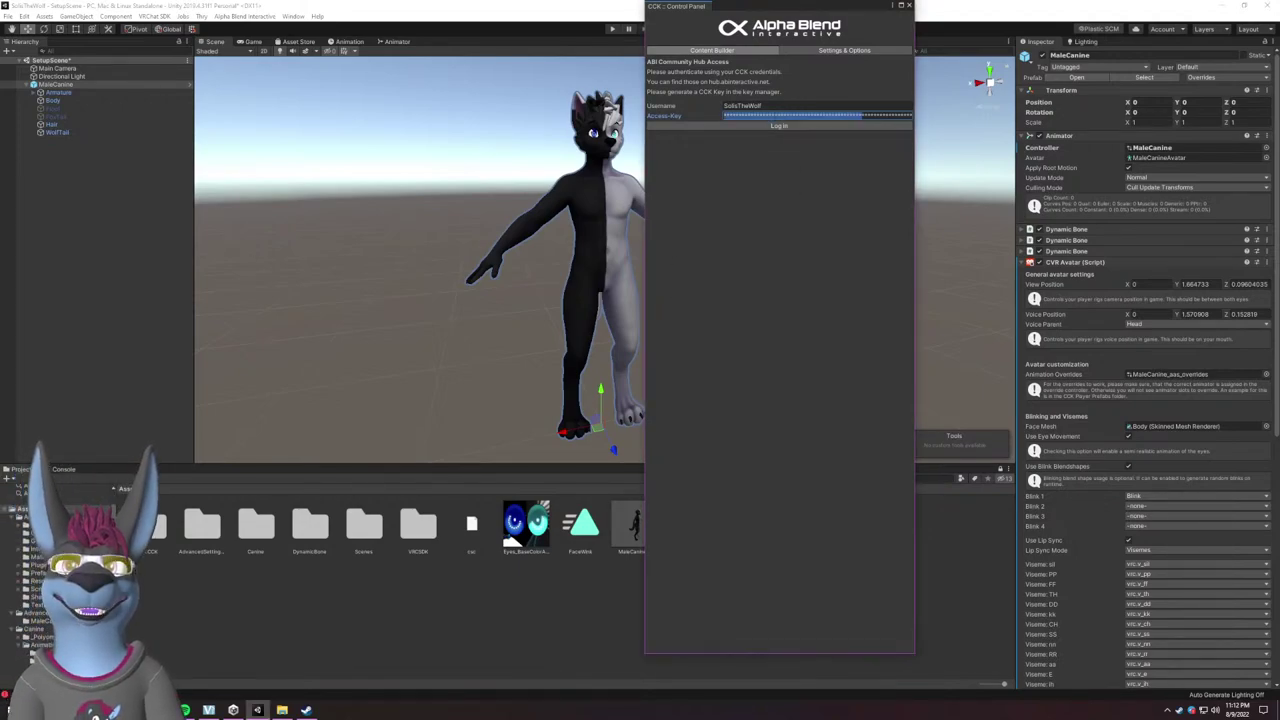
key(BackSpace)
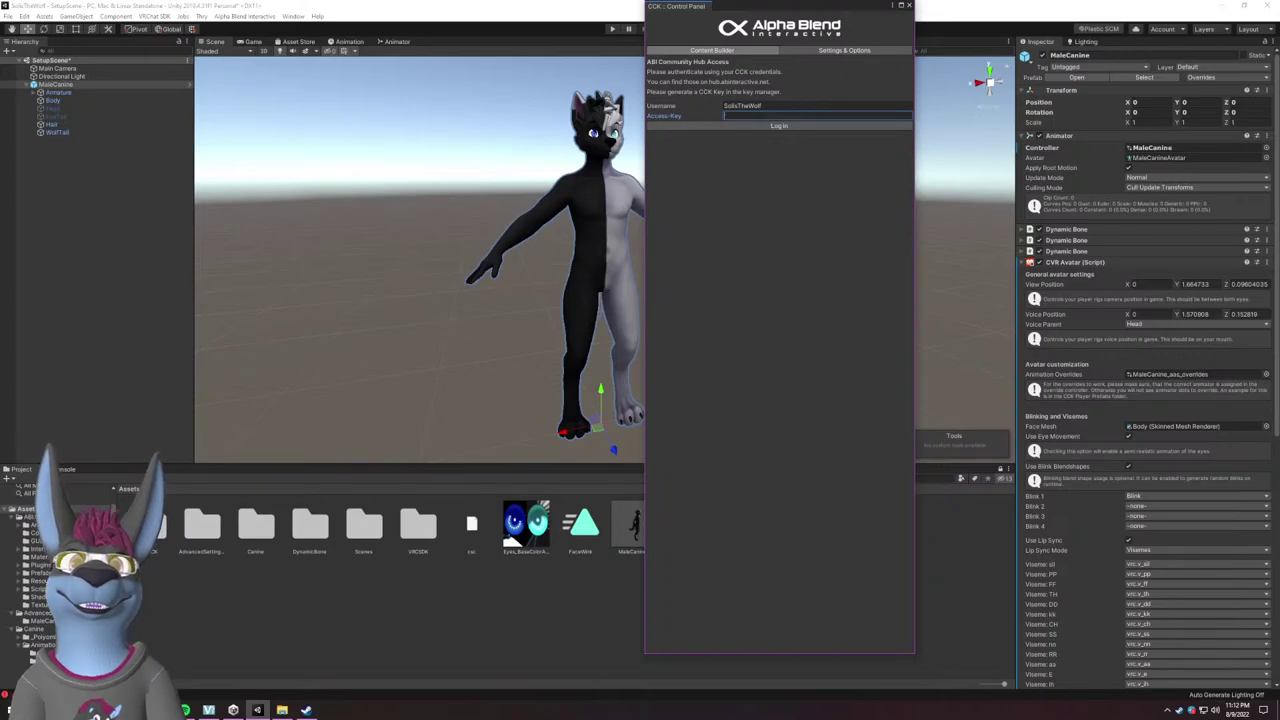
Paste the account's access key into the emptied Access-Key field and log in to the CCK.
key(ctrl+v)
click(779, 127)
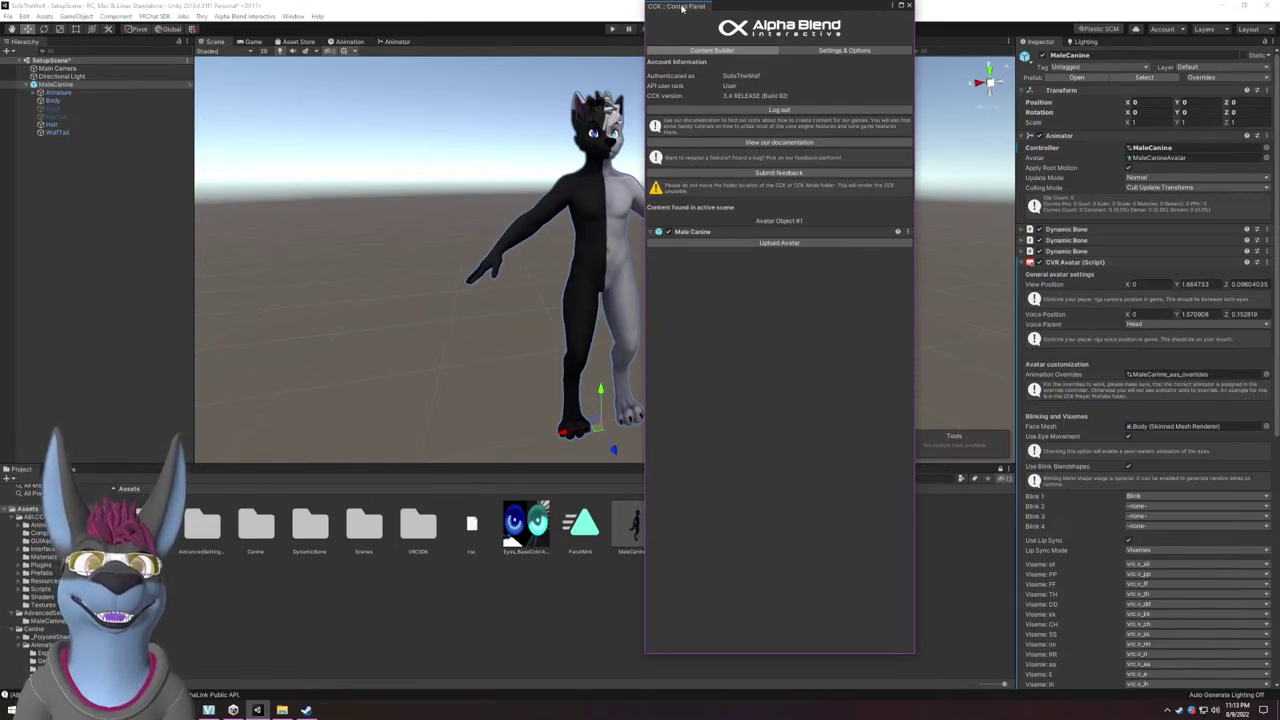
Move the CCK Control Panel further into the window, check its Settings & Options and return to the Content Builder.
drag(683, 9, 589, 9)
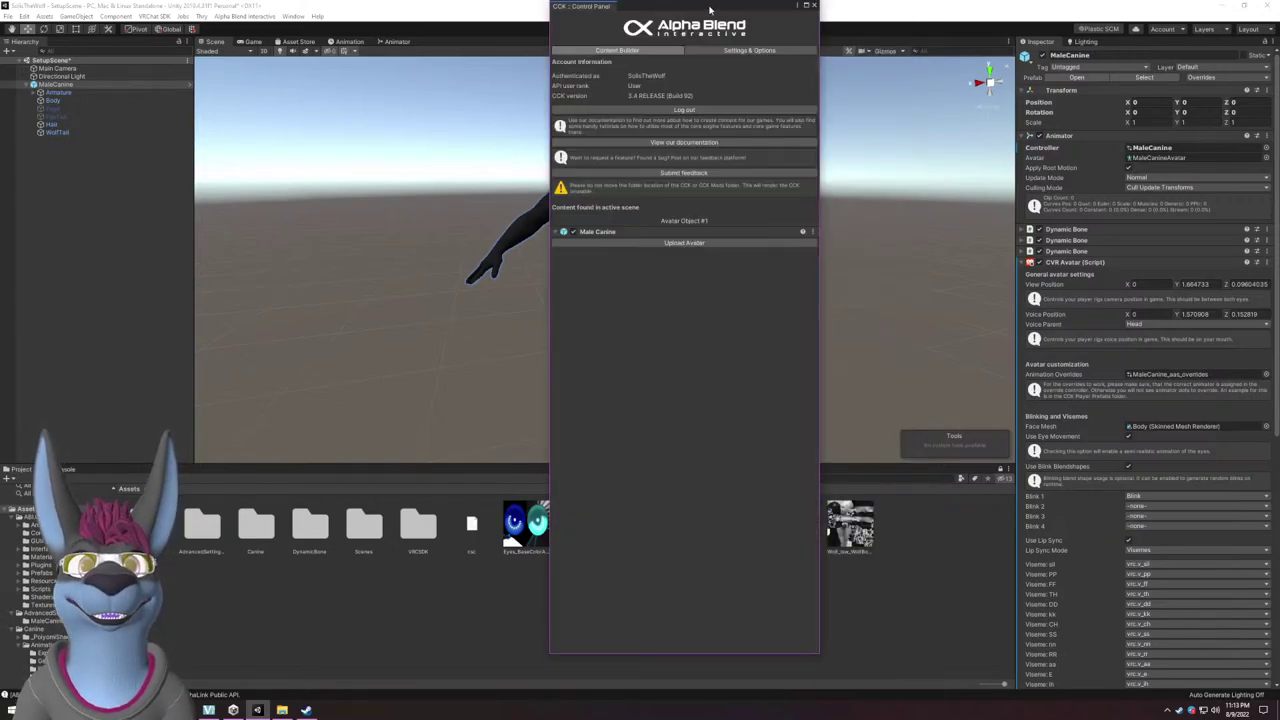
drag(707, 11, 739, 28)
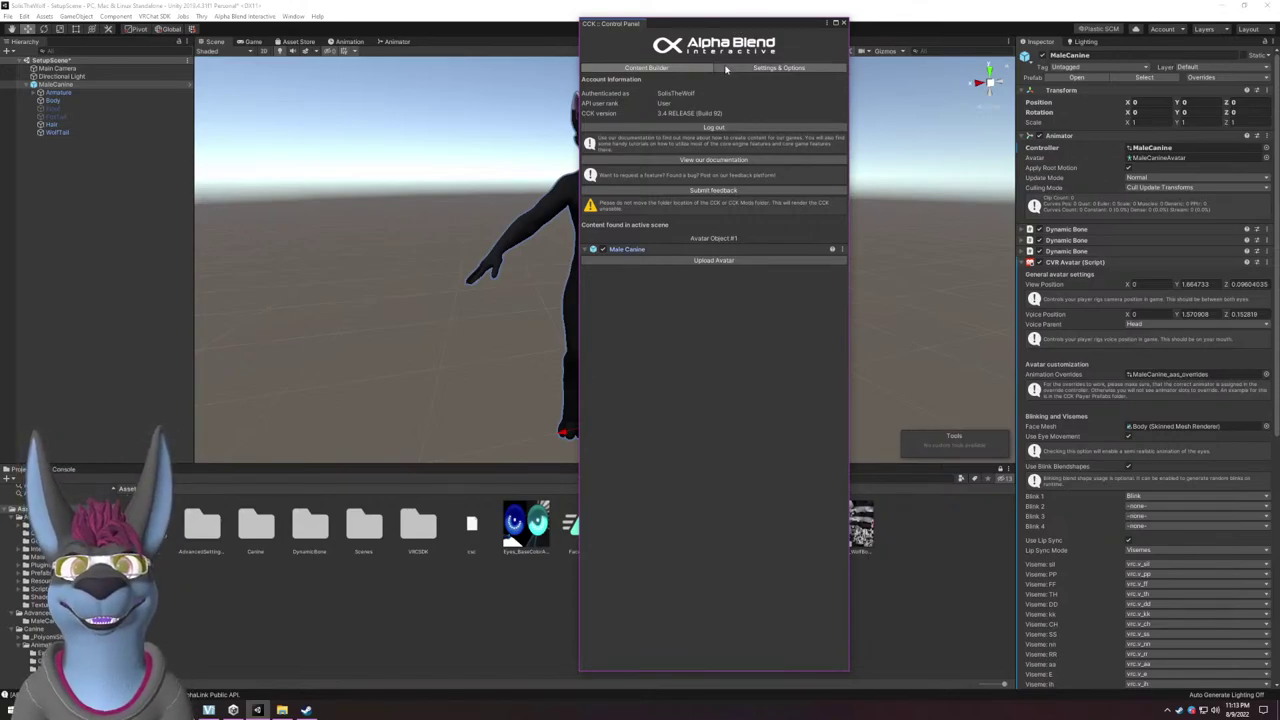
click(728, 67)
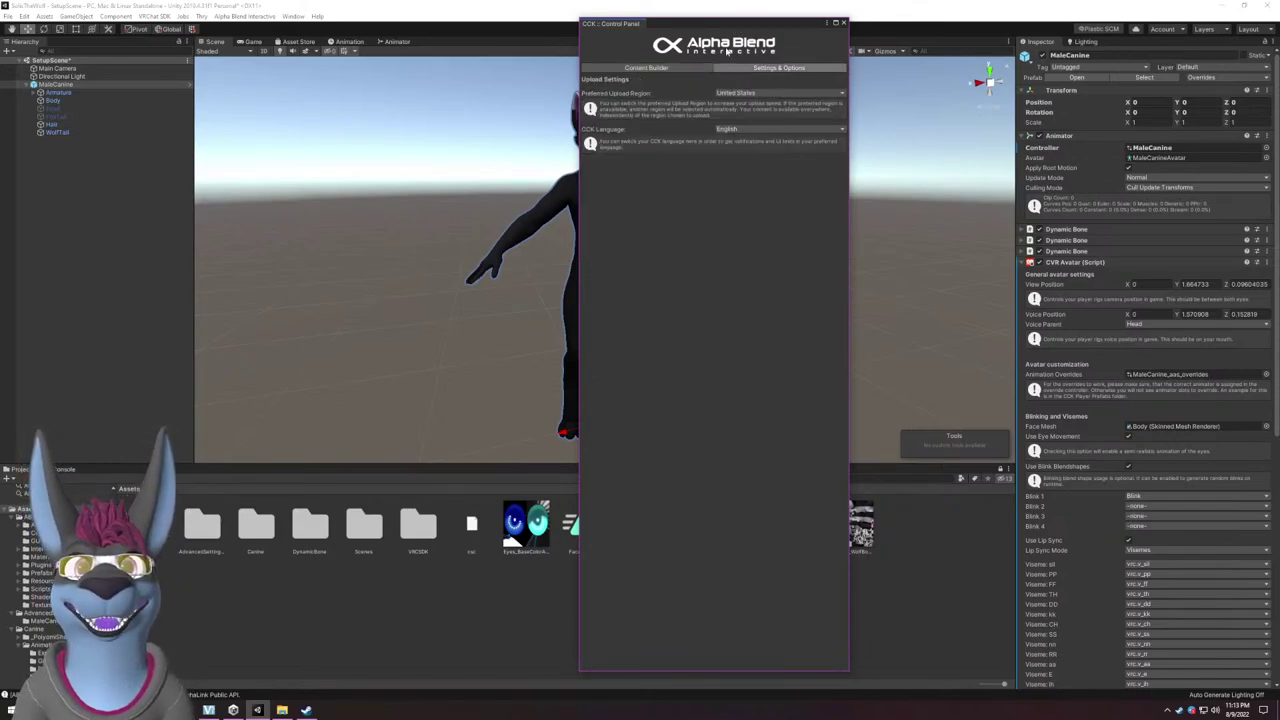
click(662, 70)
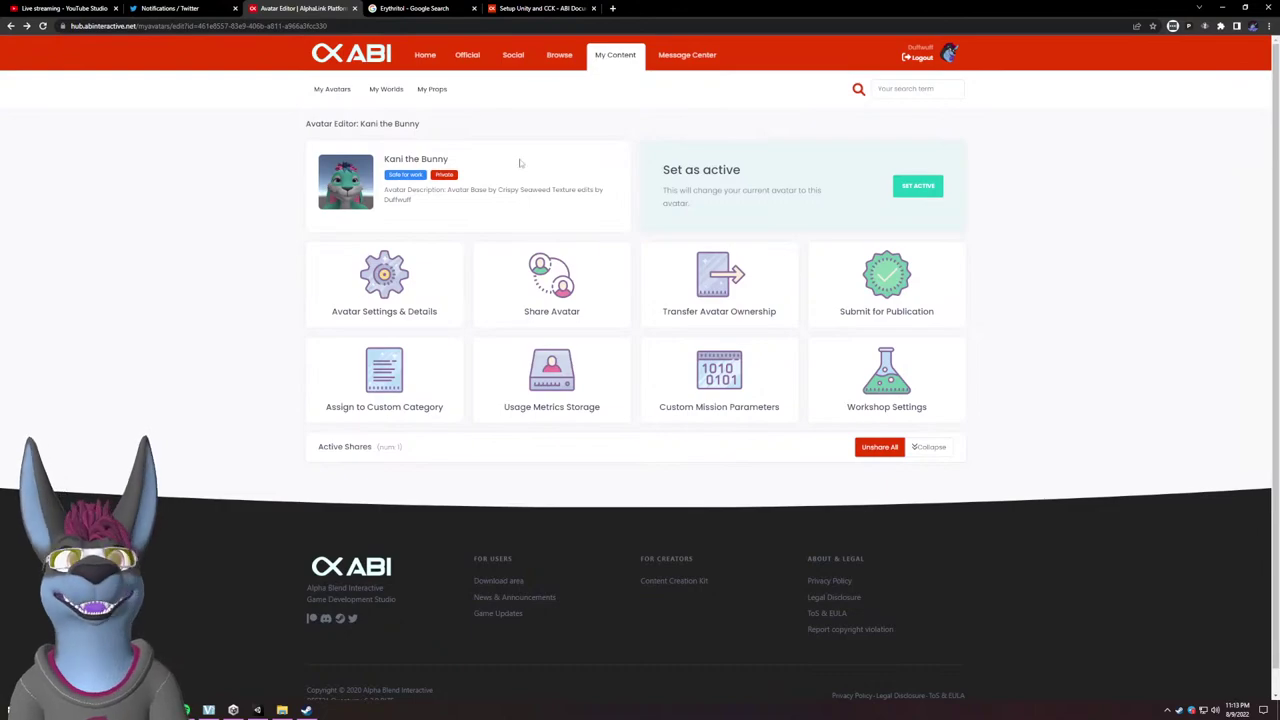
Switch to the YouTube Studio live stream page and post the channel's carrd.co link in the live chat.
click(57, 7)
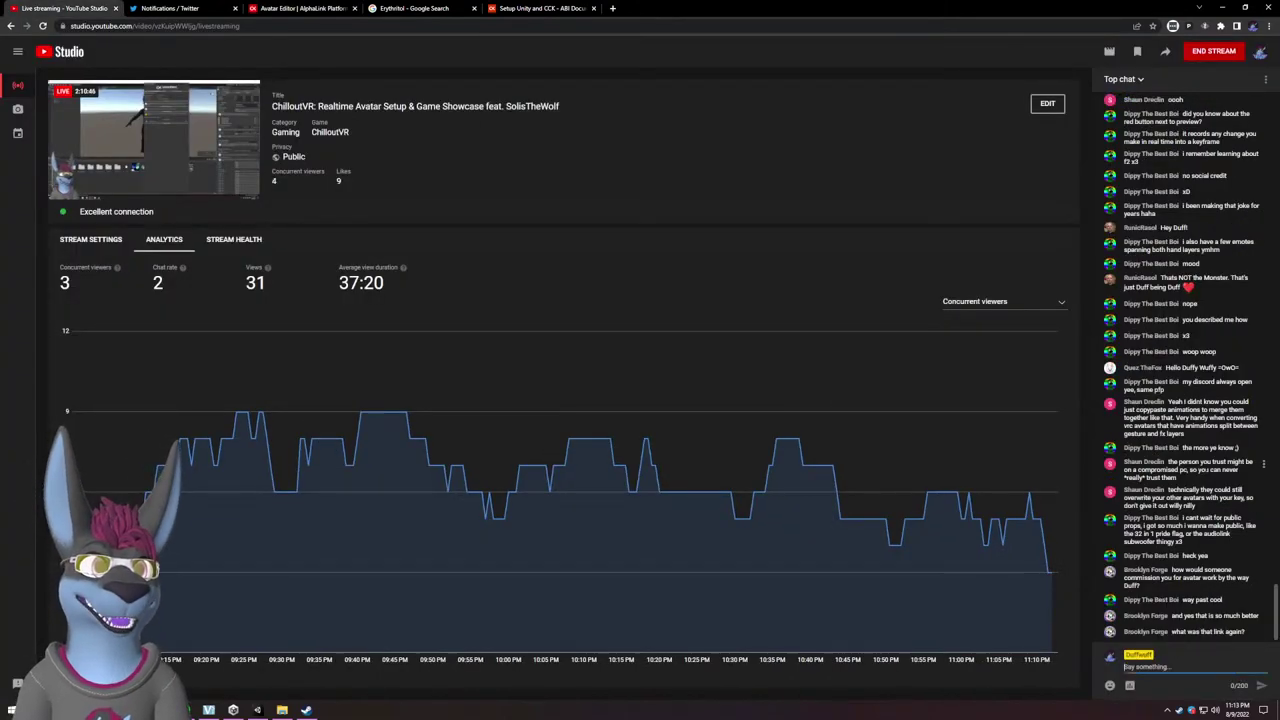
text(http)
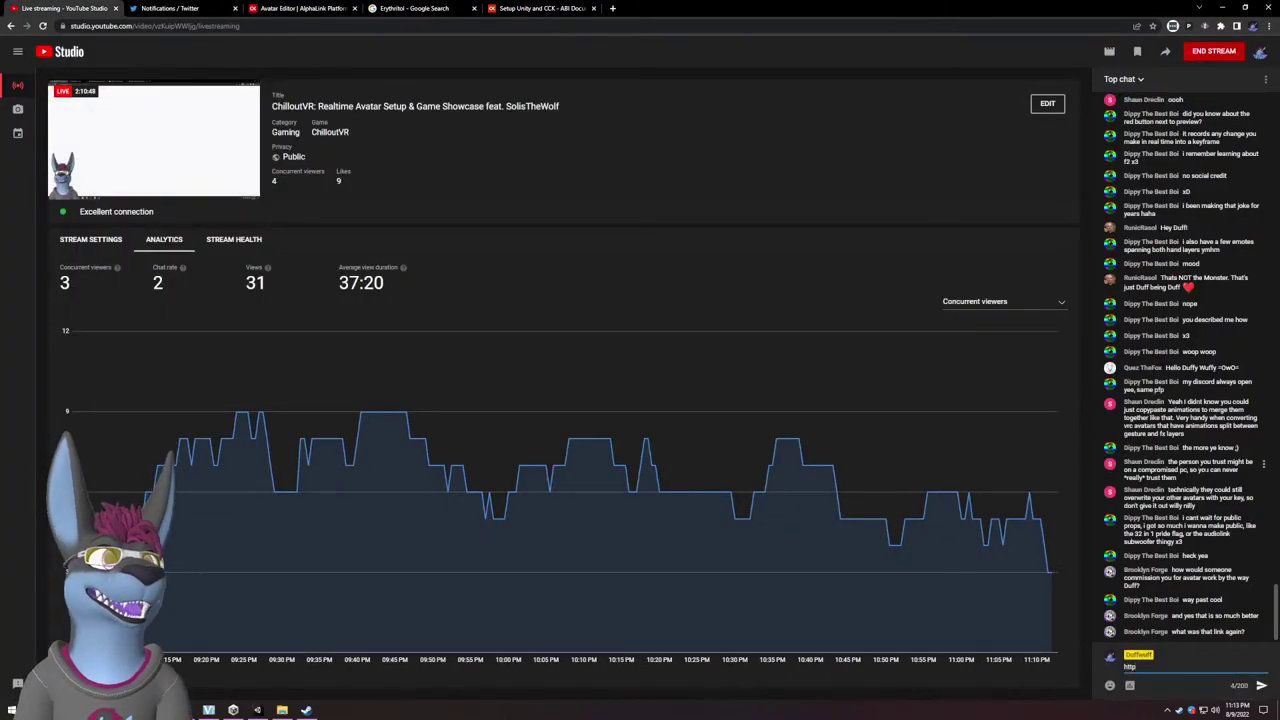
text(s://)
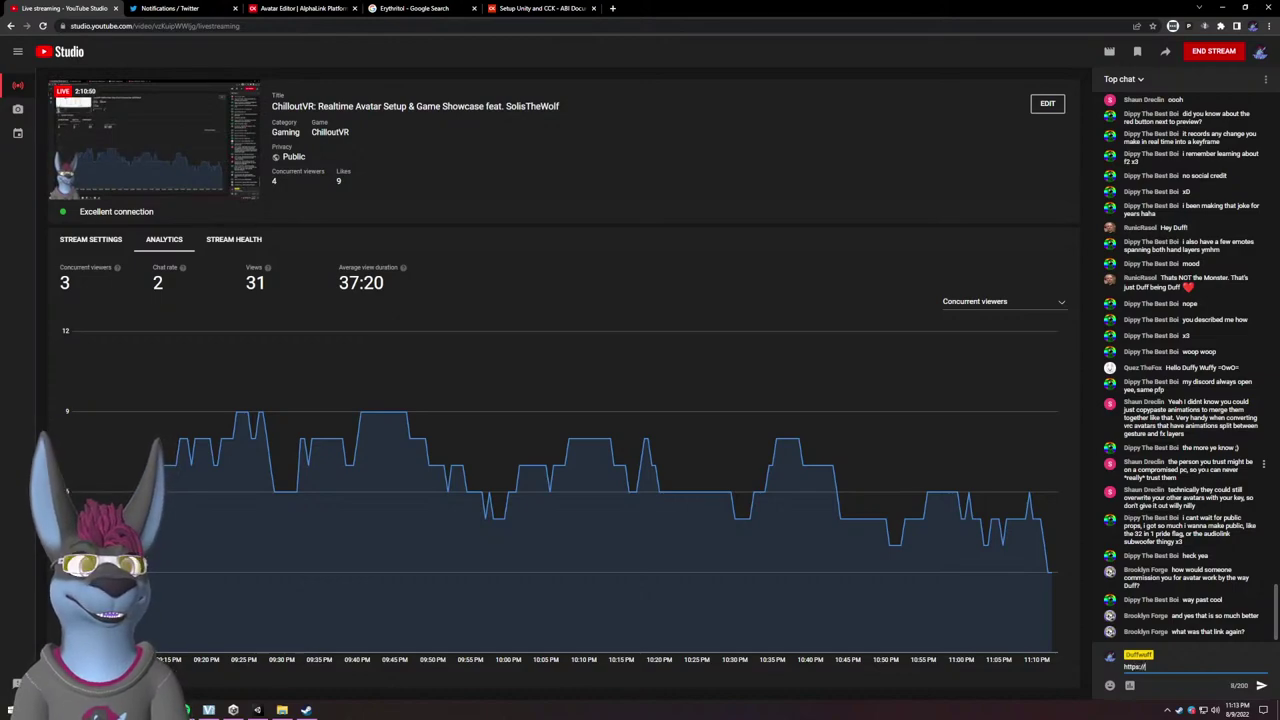
text(duffwuff.)
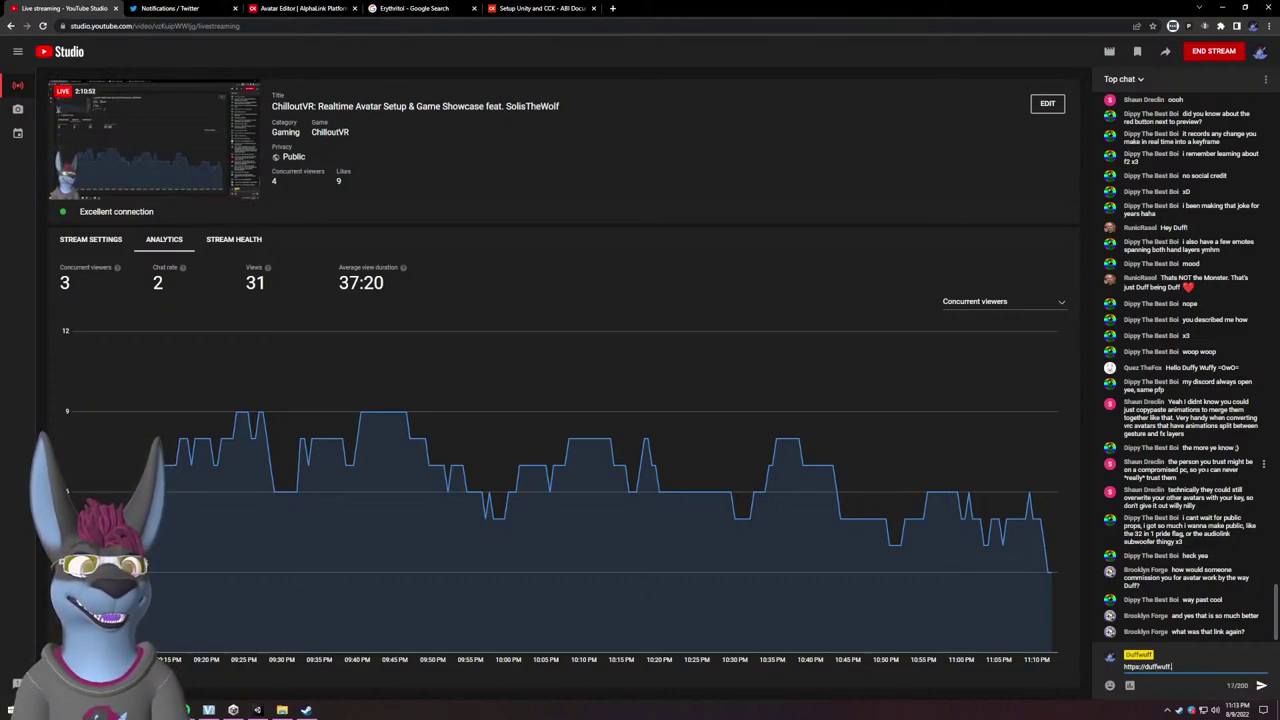
text(comrd.co)
key(Return)
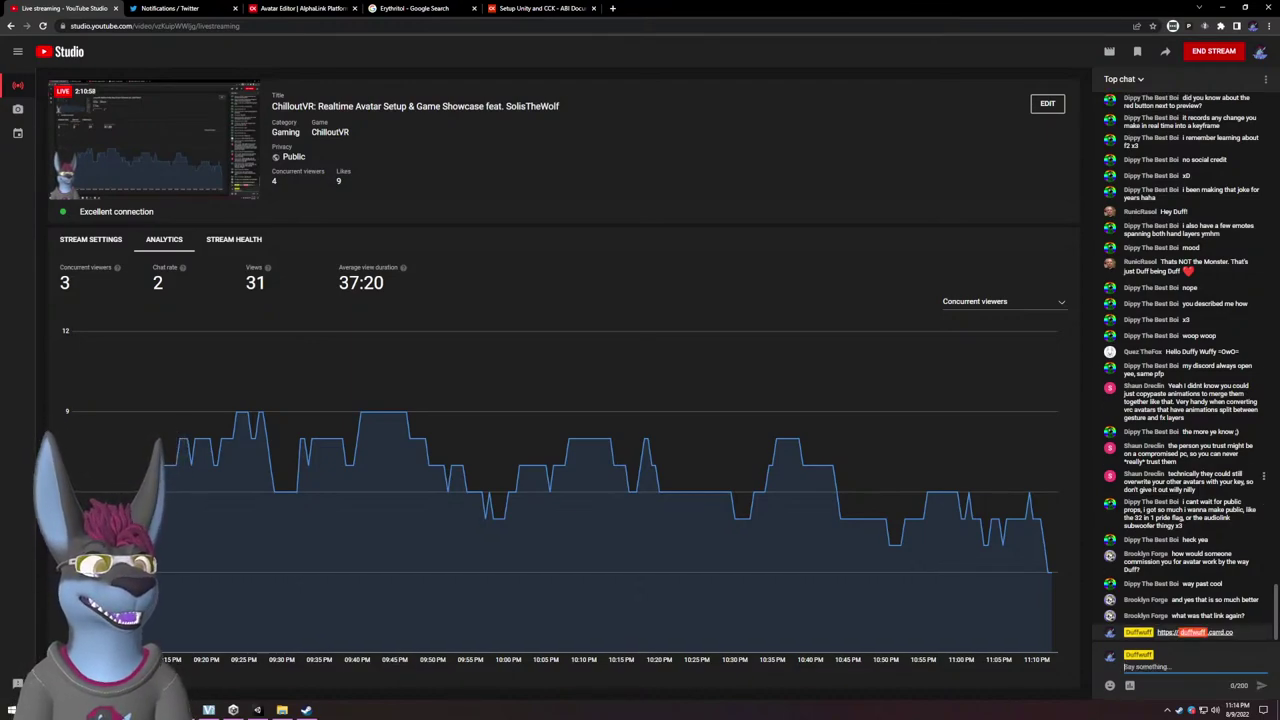
Post the channel's beacons.ai link in the live chat, and open the linked page briefly to check it.
text(https:/)
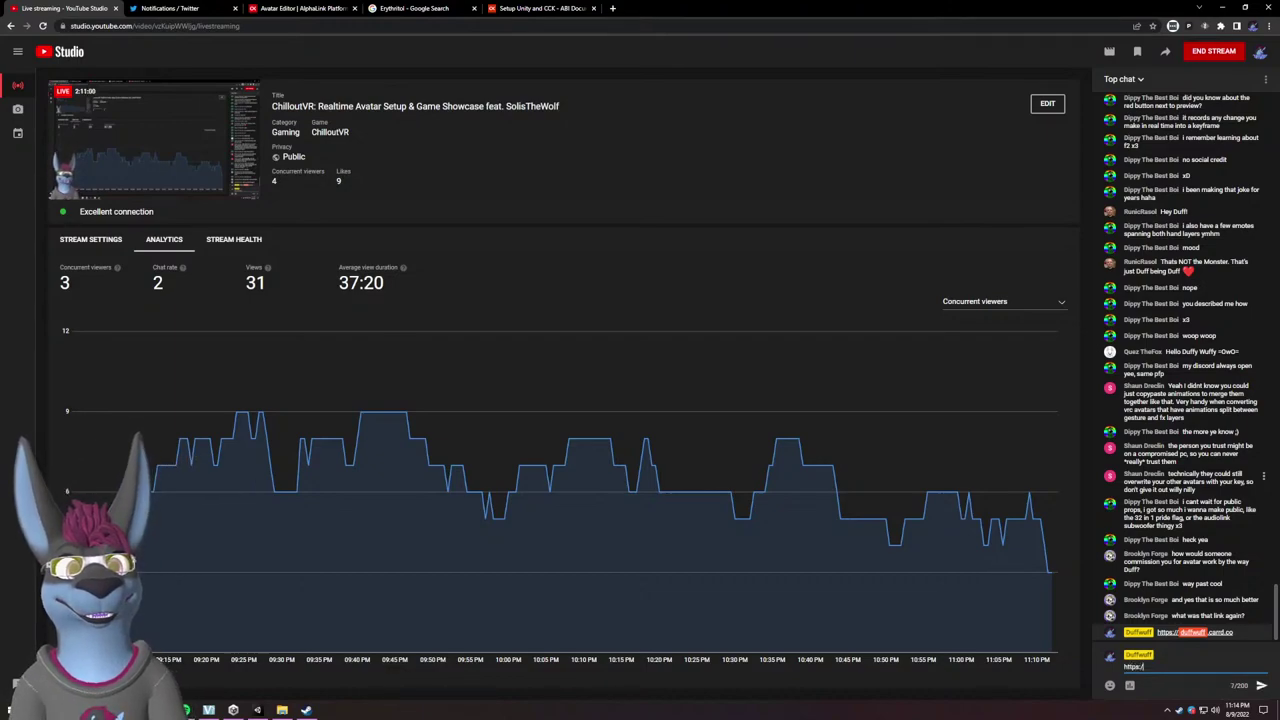
text(/beacons.ai/du)
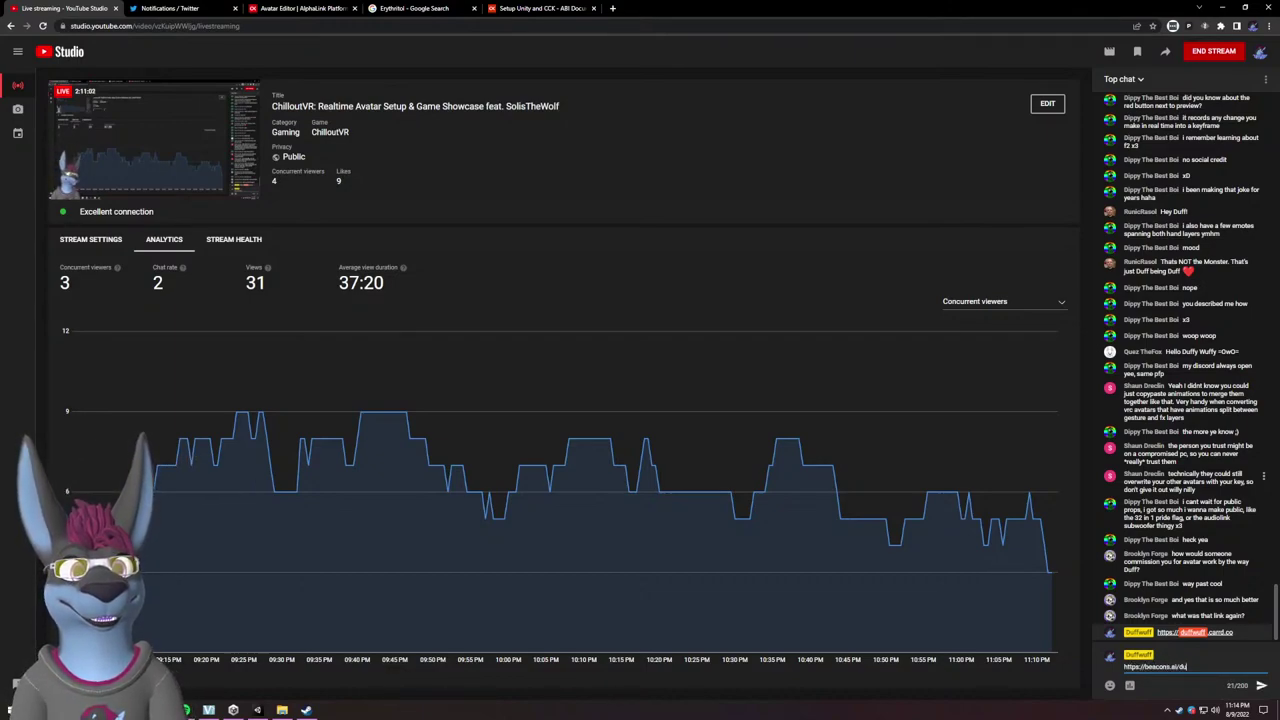
text(ffwuff)
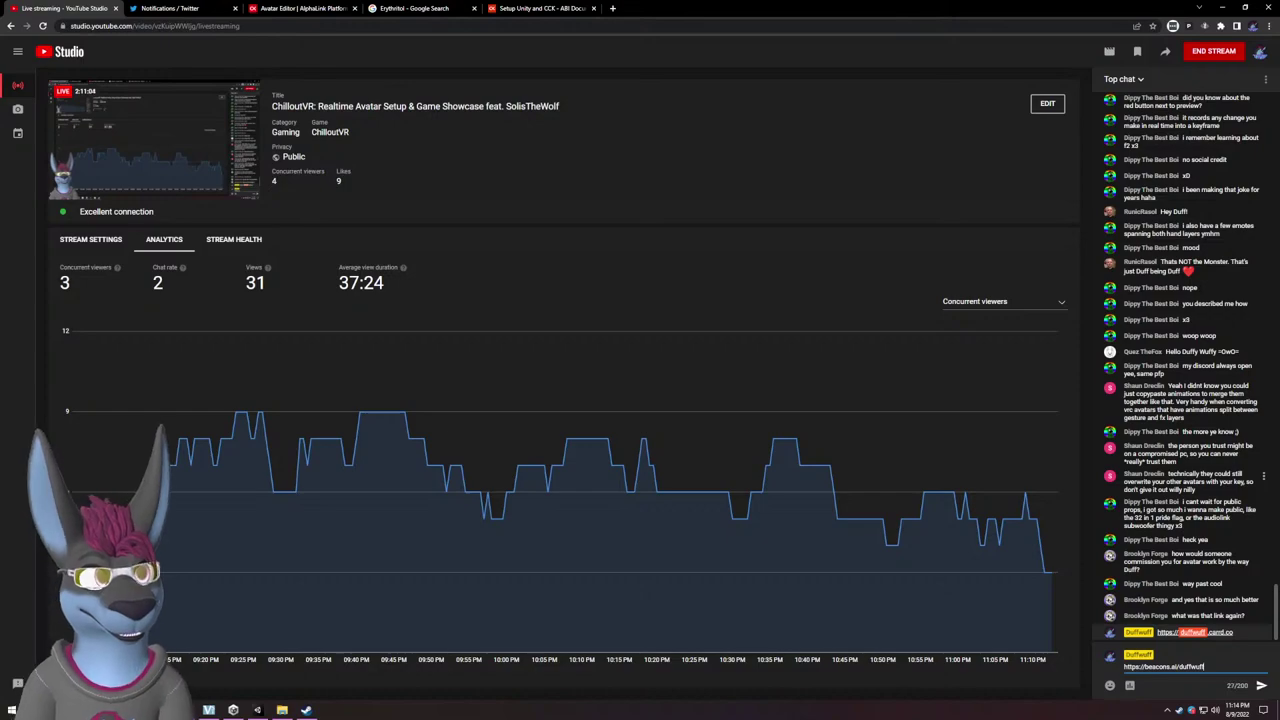
key(Return)
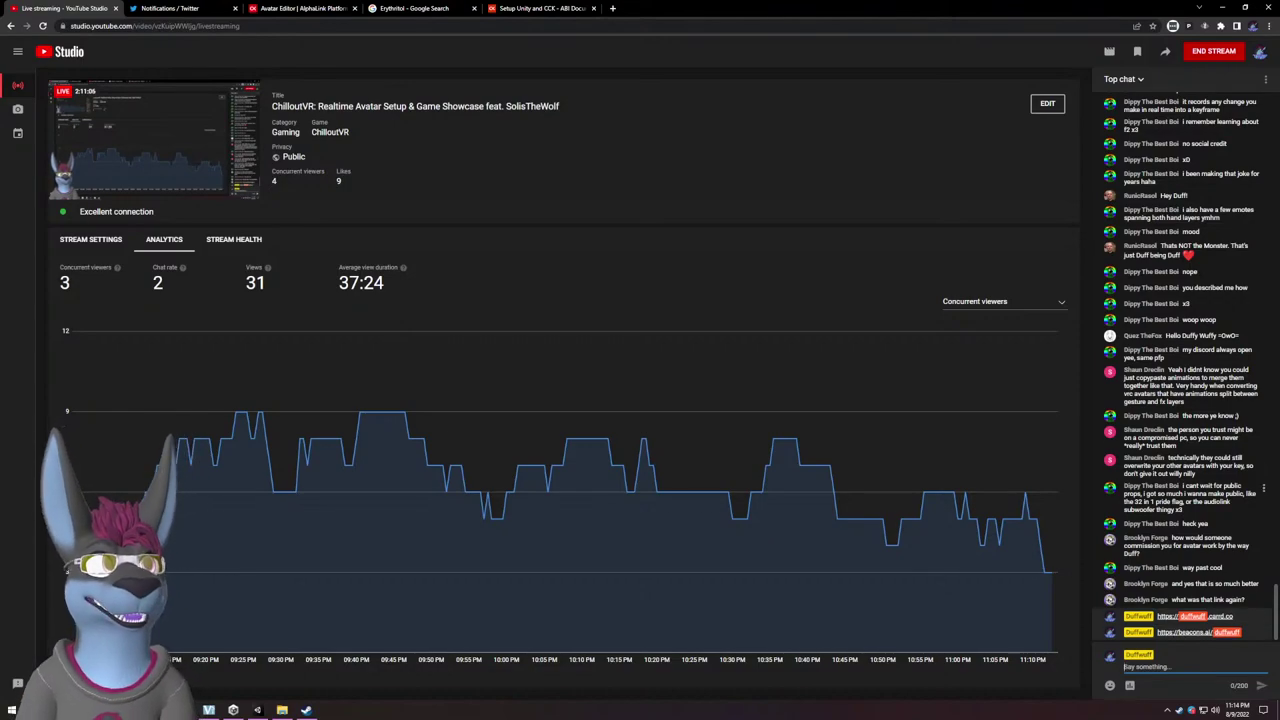
click(1196, 633)
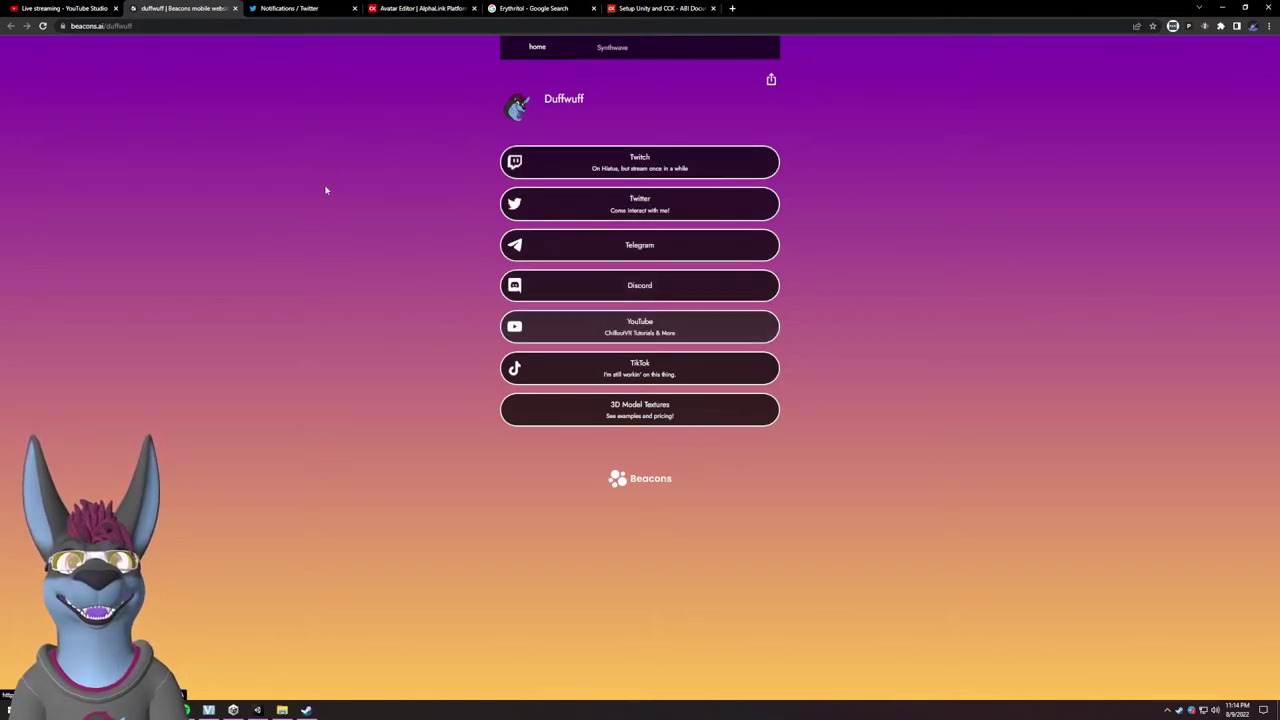
click(235, 8)
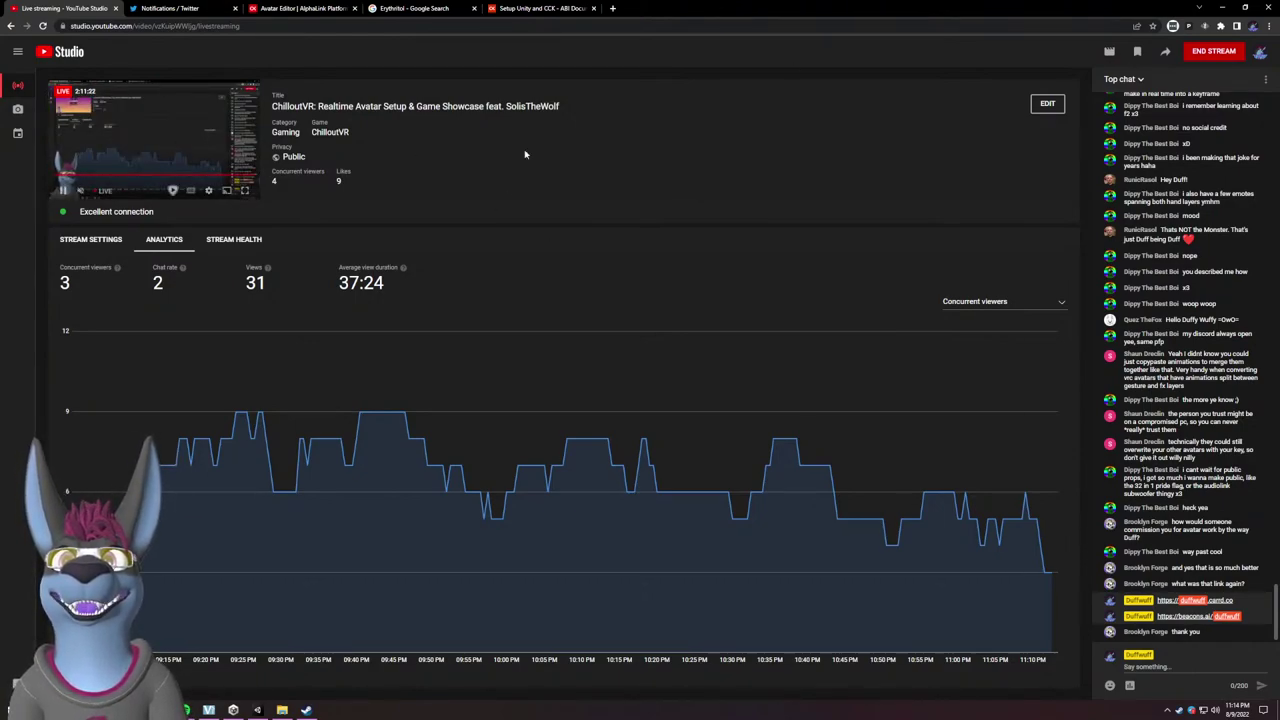
Return to Unity, dock the CCK Control Panel alongside the Inspector and Lighting panels, and bring the Inspector back to the front.
key(alt+Tab)
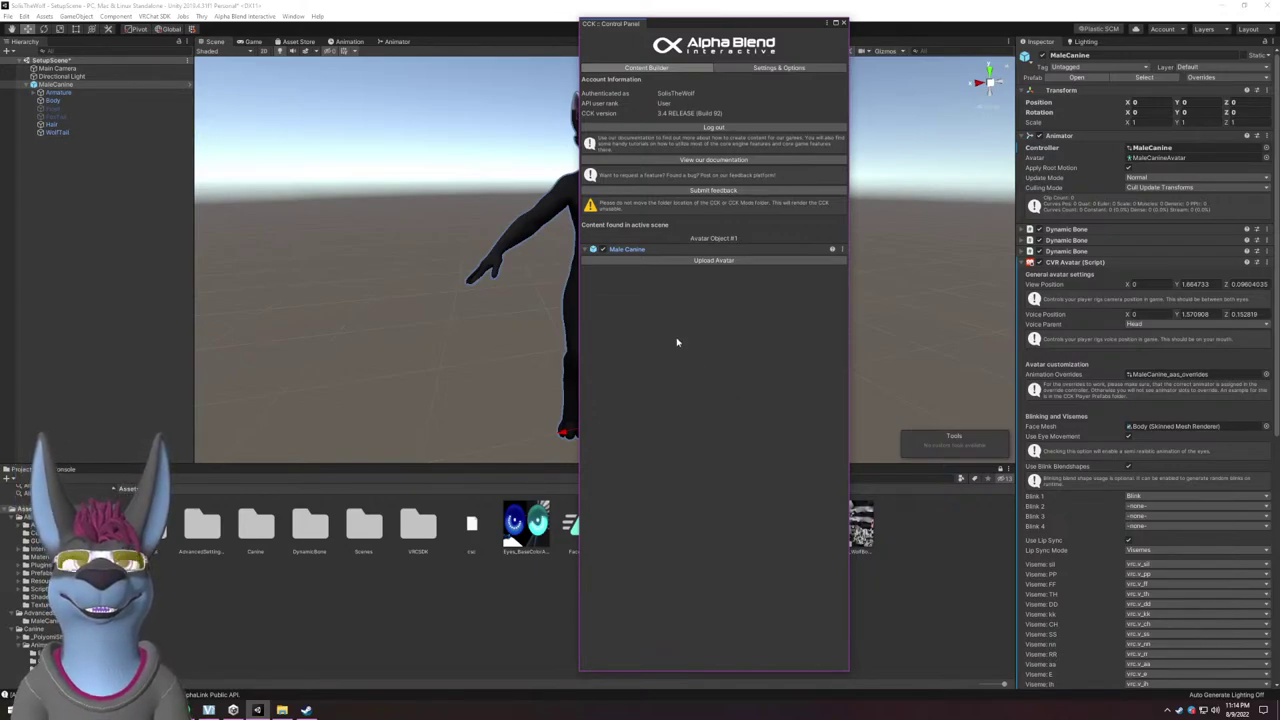
drag(710, 28, 929, 26)
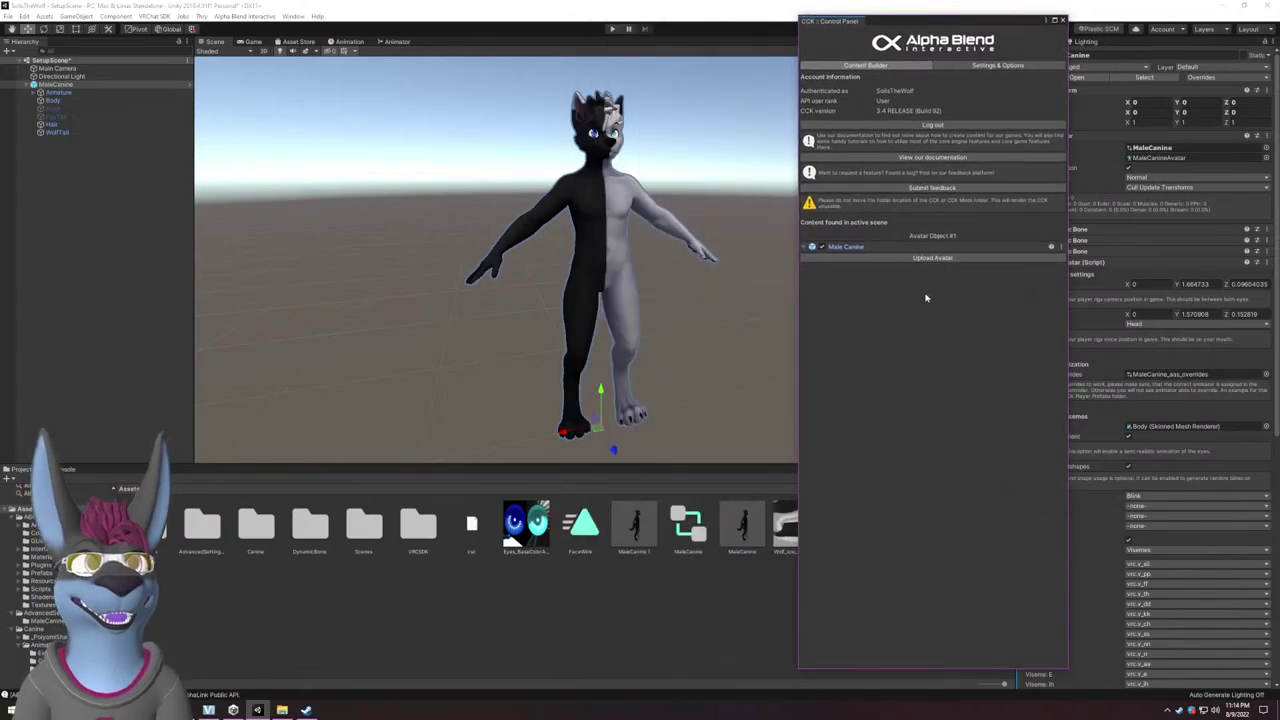
scroll(1101, 478, down, 10)
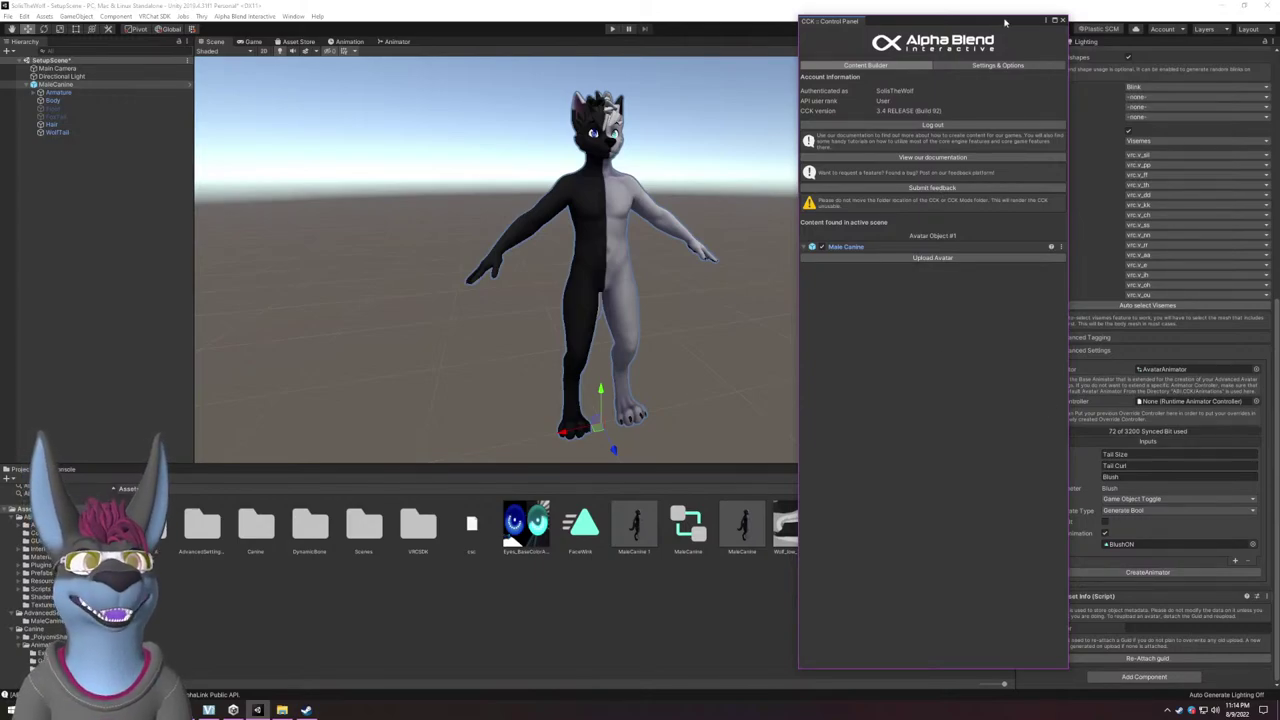
drag(851, 27, 1118, 47)
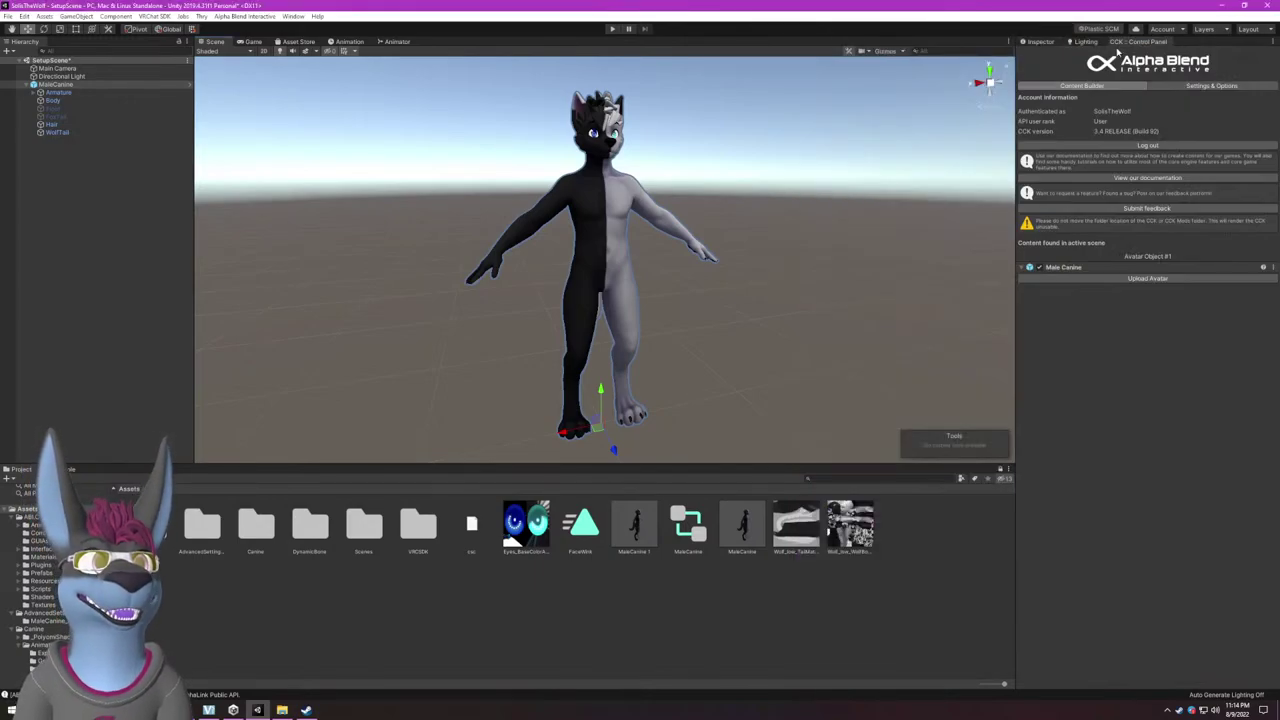
click(1048, 42)
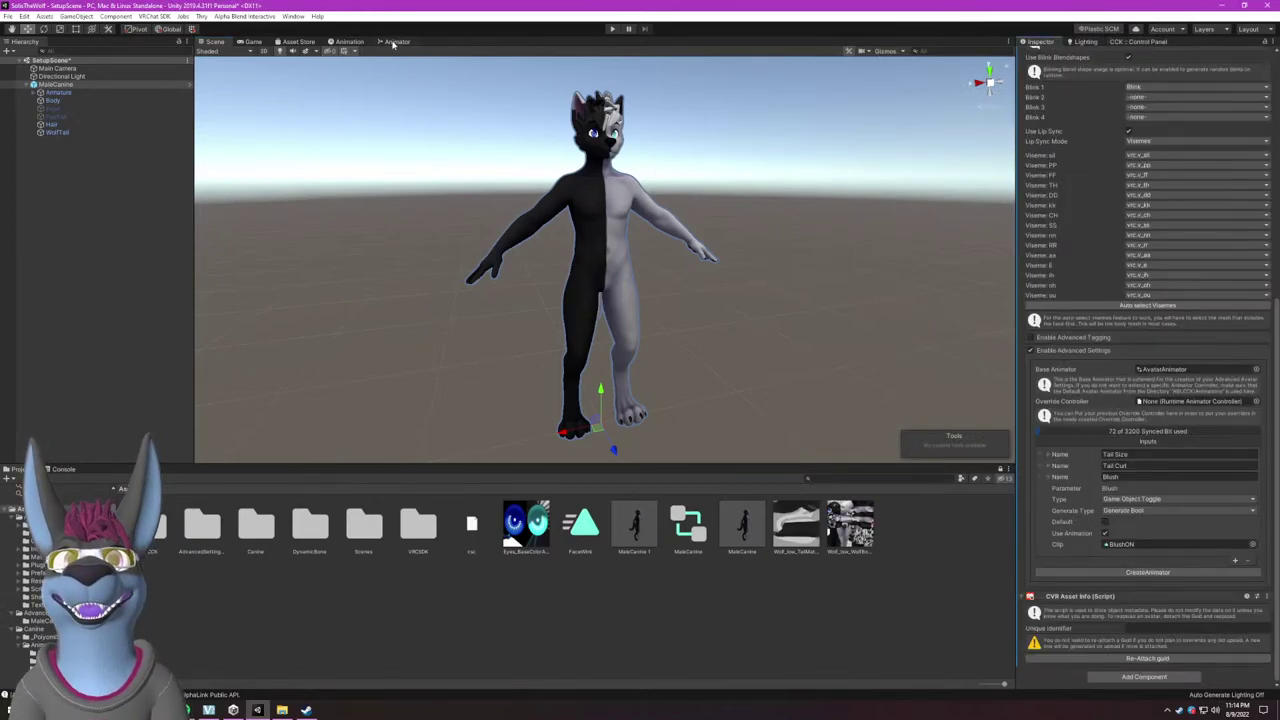
Set the Animator controller of MaleCanine to None.
scroll(1034, 303, up, 10)
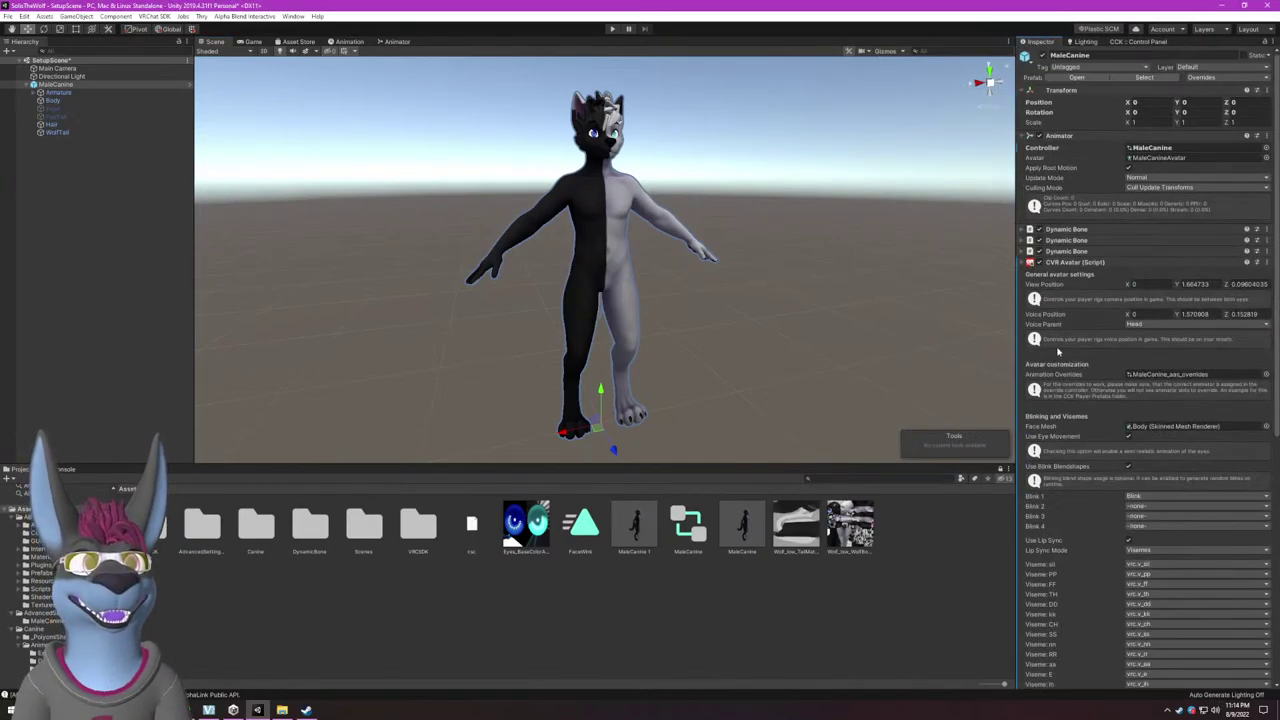
click(1265, 148)
double_click(850, 45)
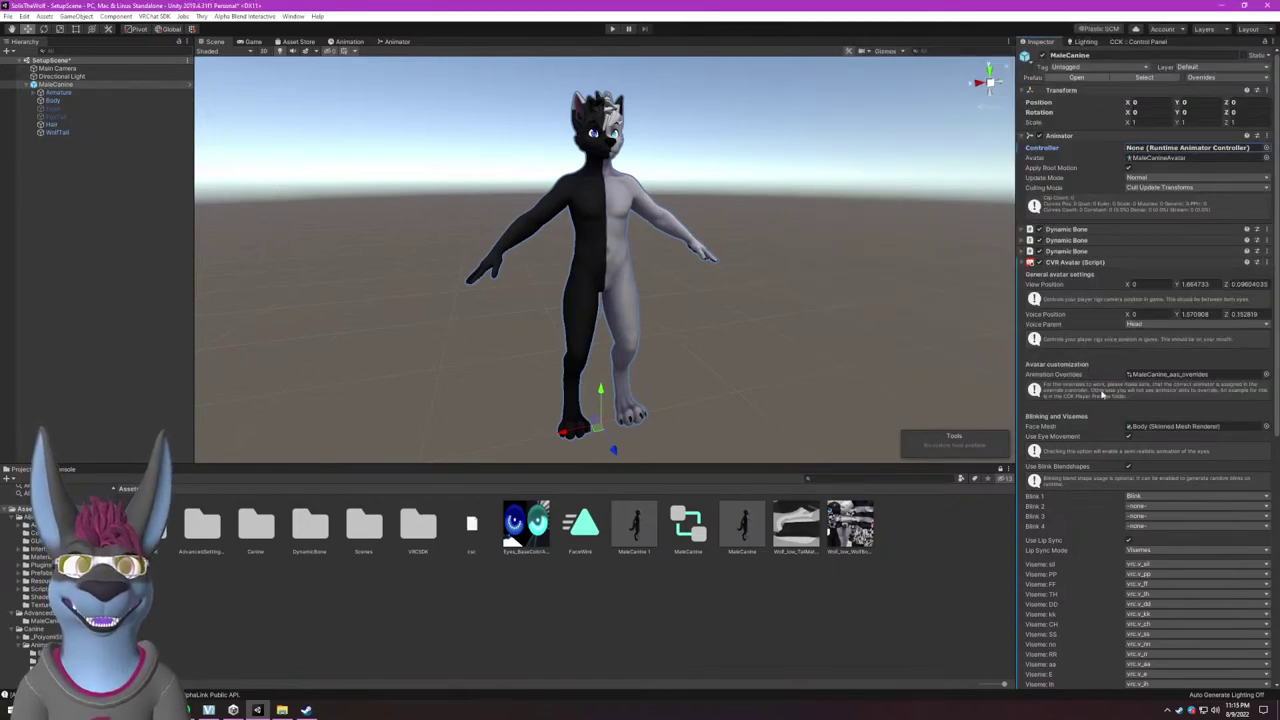
Locate the avatar's MaleCanine_aas_overrides asset and examine it together with the layers of the MaleCanine_aas controller.
click(1170, 375)
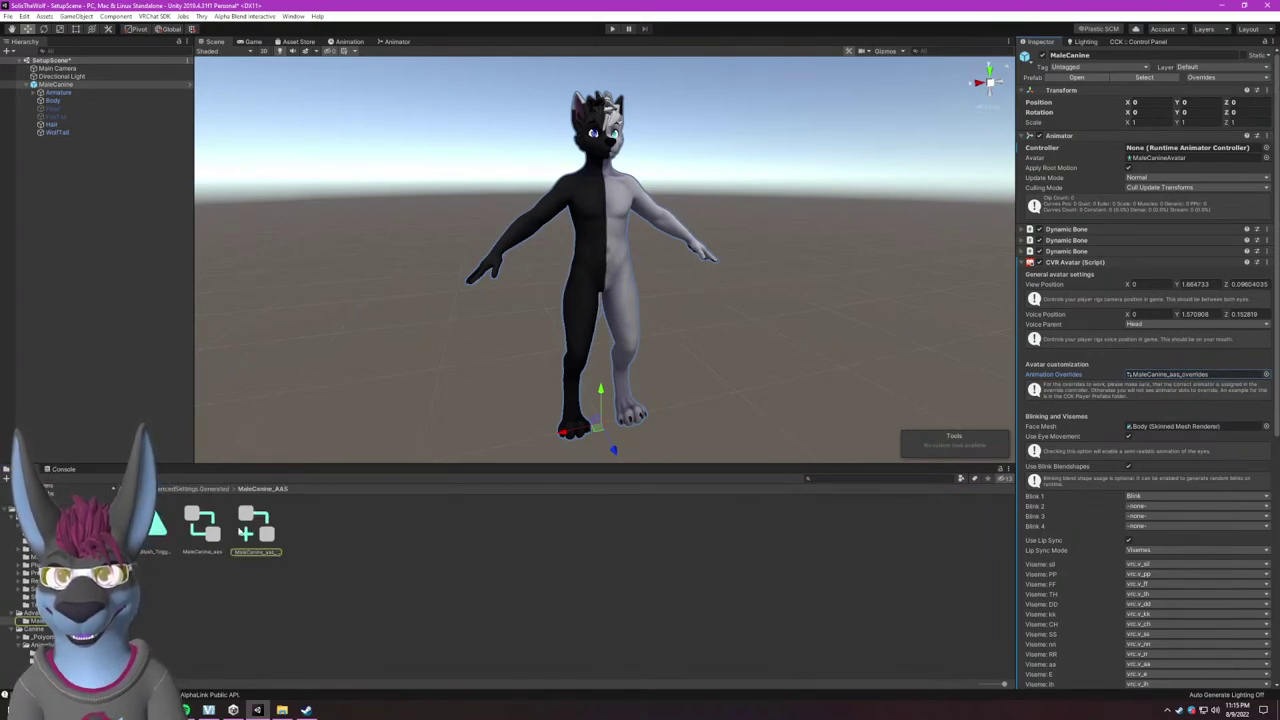
click(256, 528)
click(349, 41)
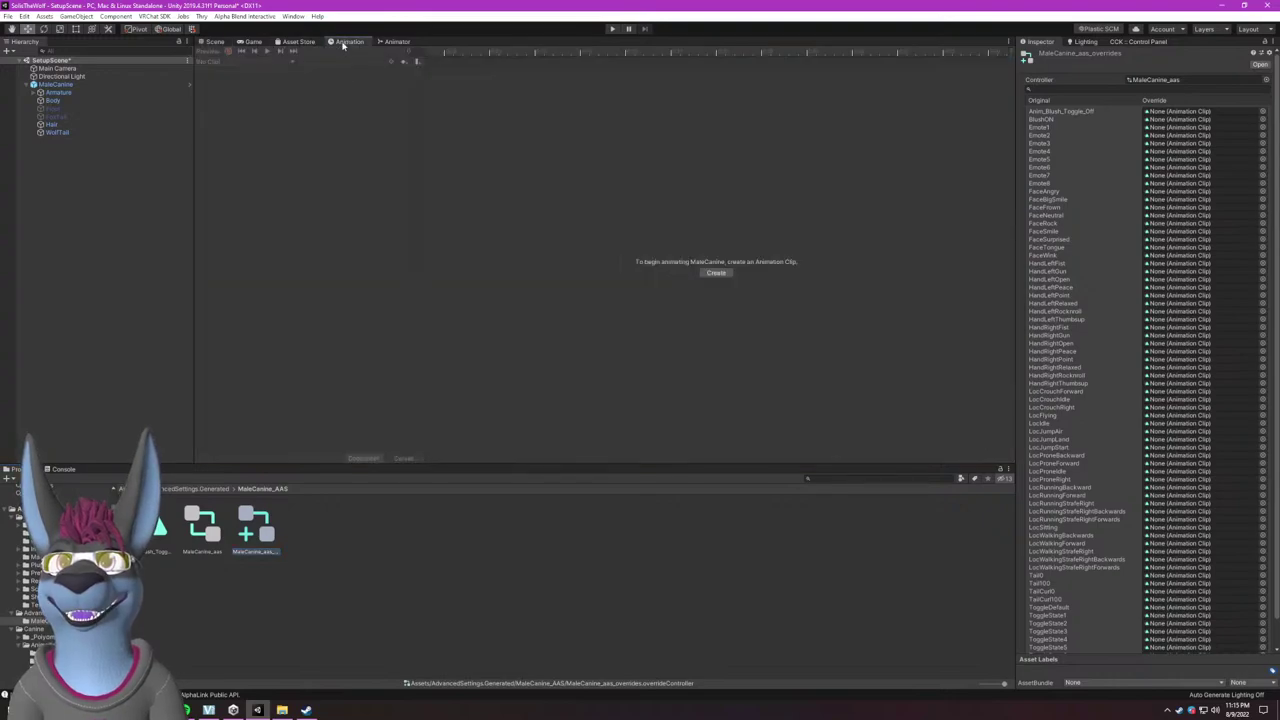
click(202, 527)
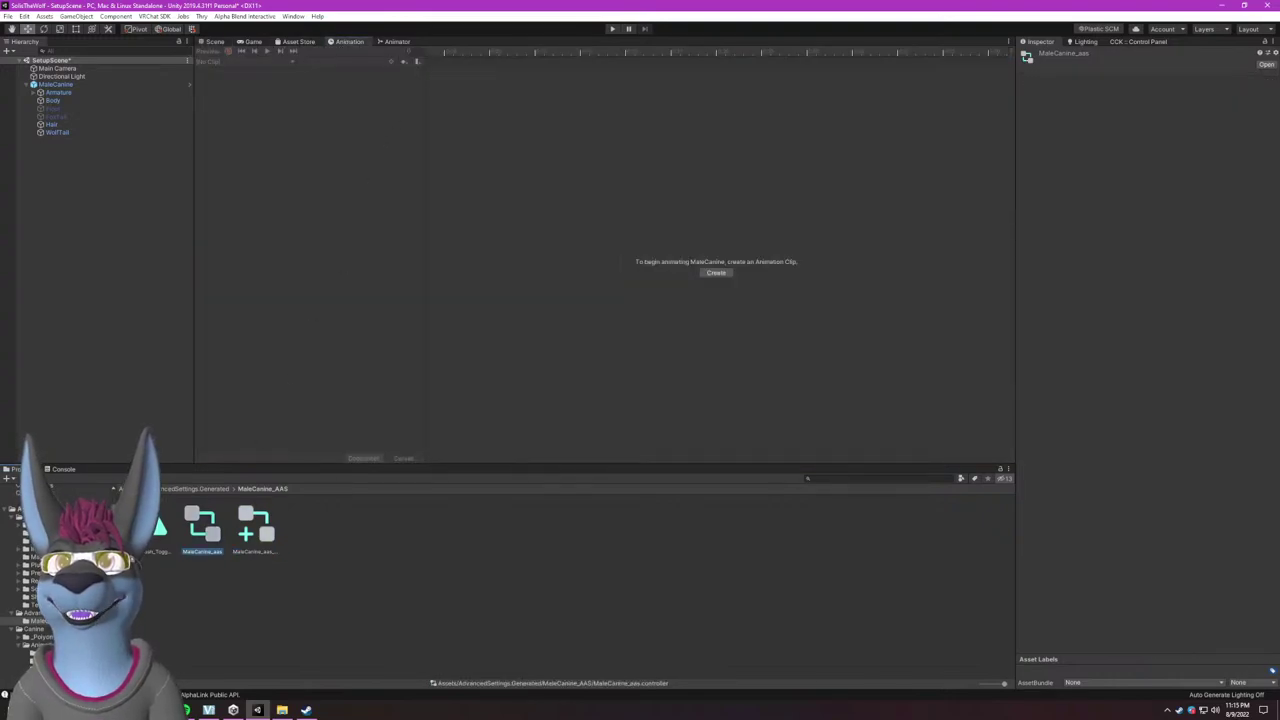
click(405, 42)
click(255, 526)
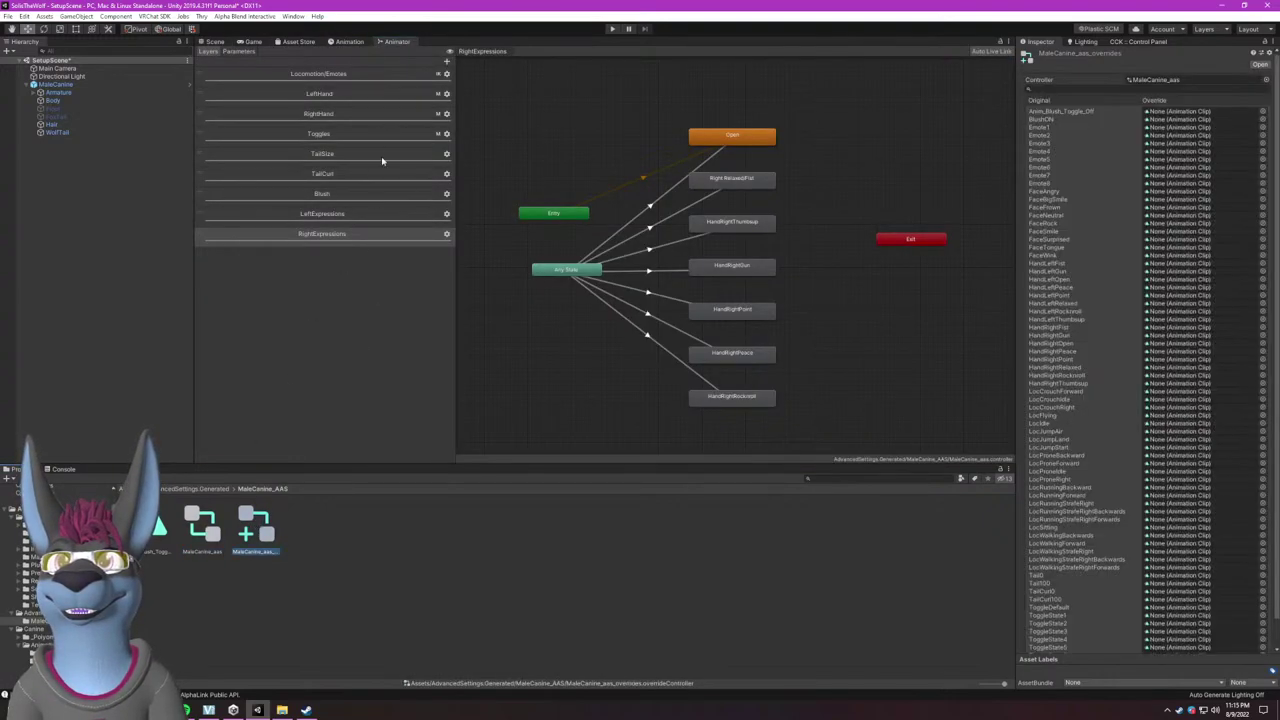
click(197, 520)
Return to the Scene view and assign the MaleCanine_aas controller to the Animator component of MaleCanine.
click(214, 41)
click(55, 84)
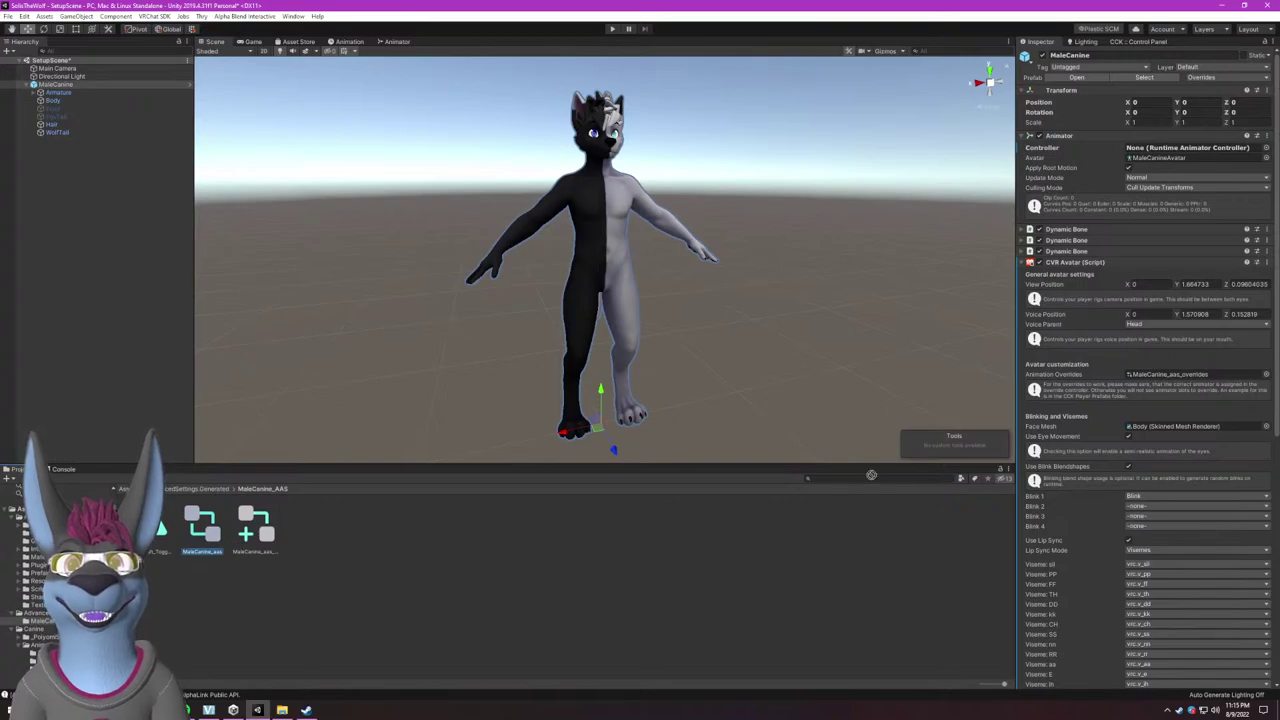
click(1145, 150)
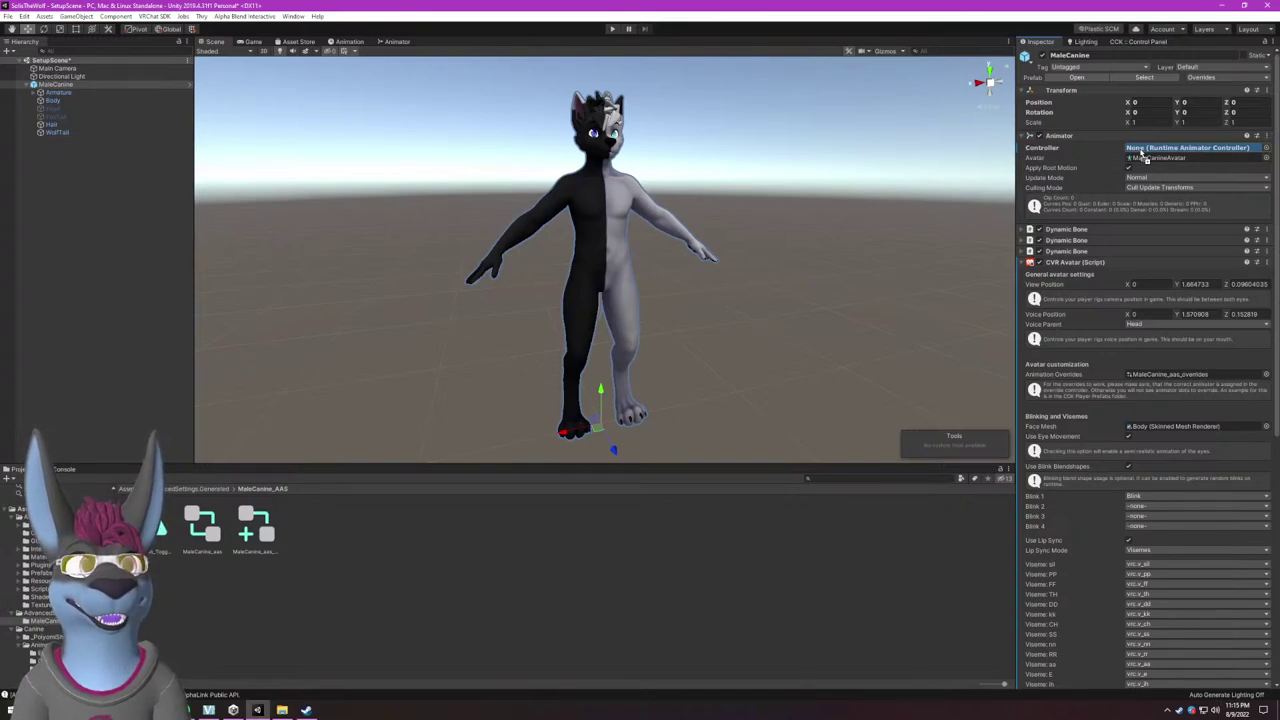
key(ctrl+v)
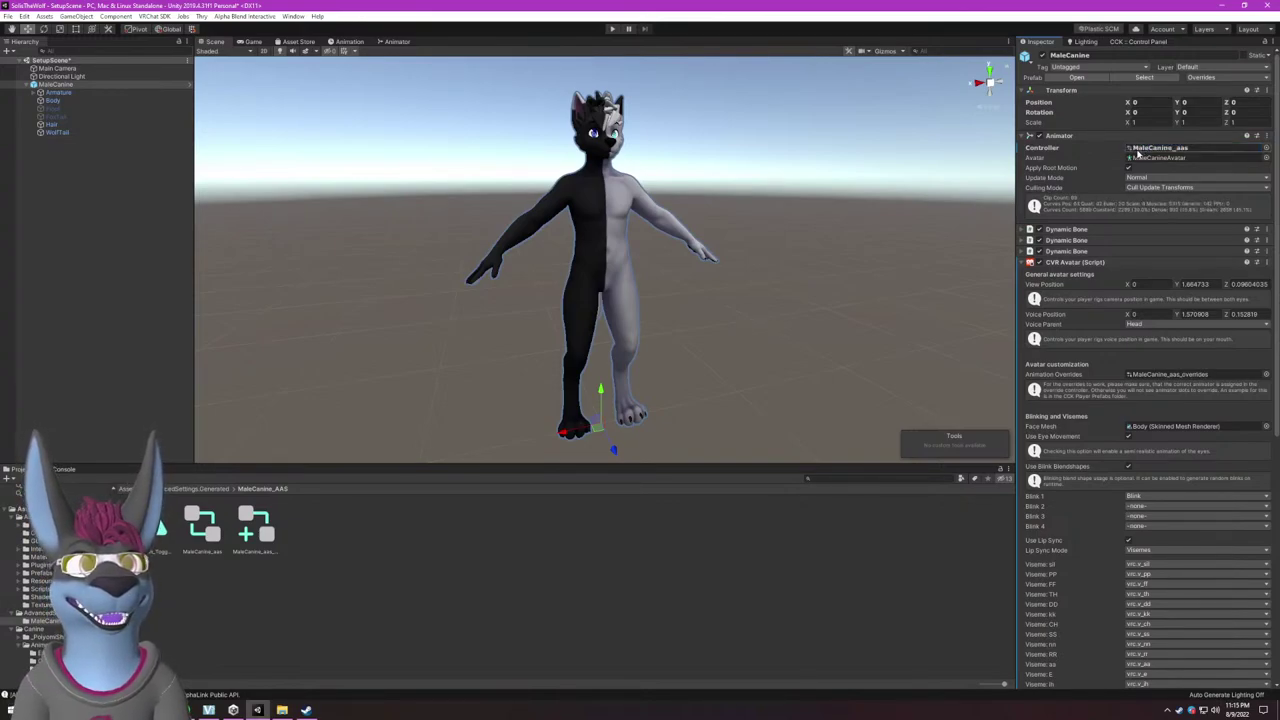
Start play mode and examine the animated avatar from several angles in the Scene view.
click(614, 29)
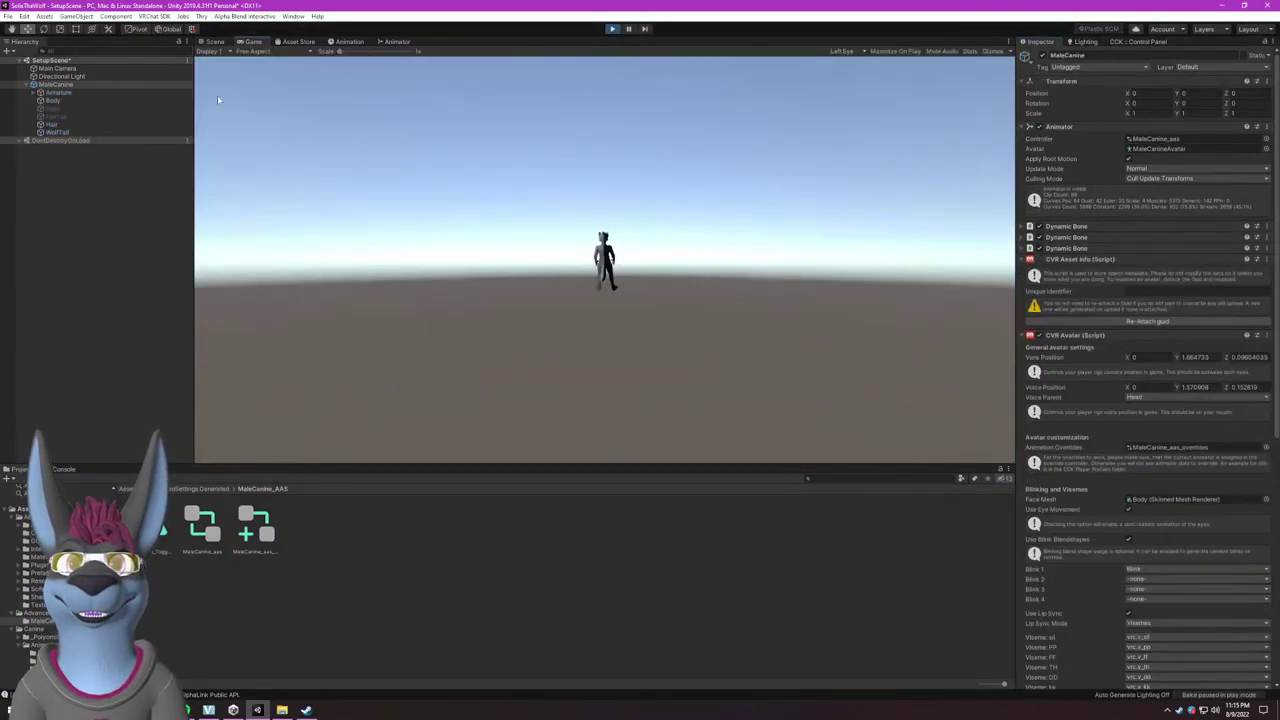
click(204, 44)
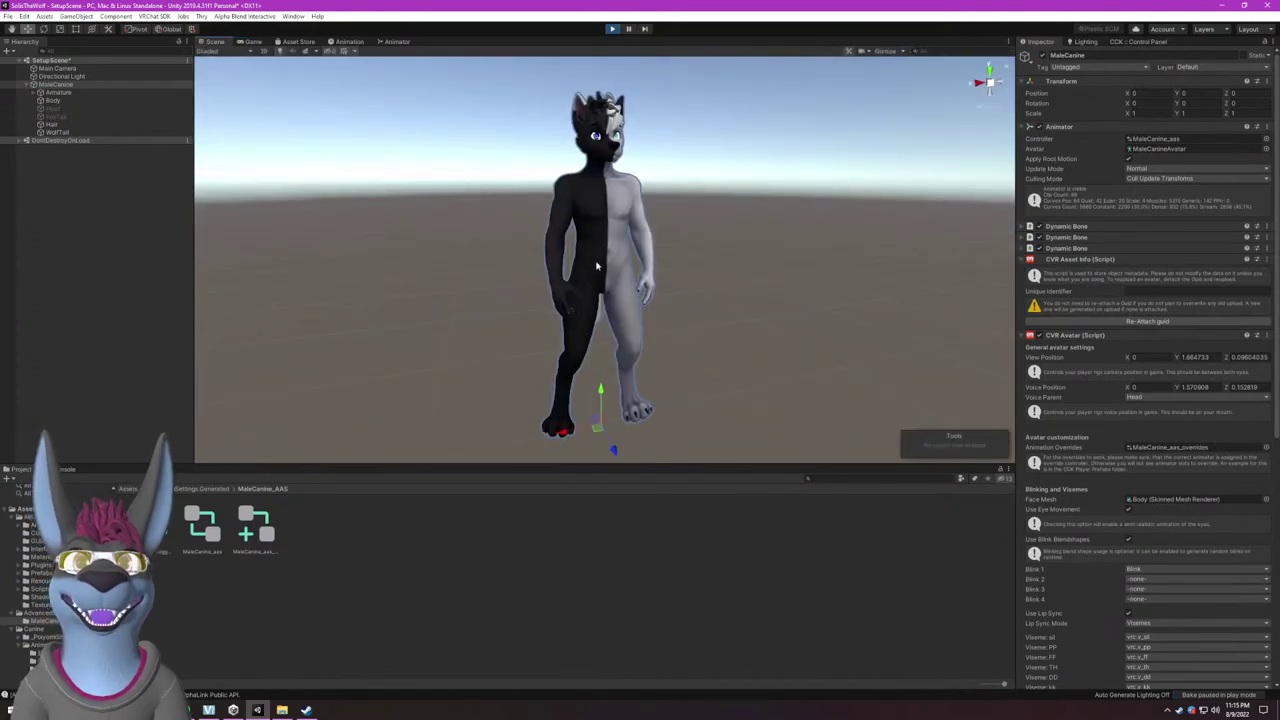
alt+drag(597, 265, 539, 219)
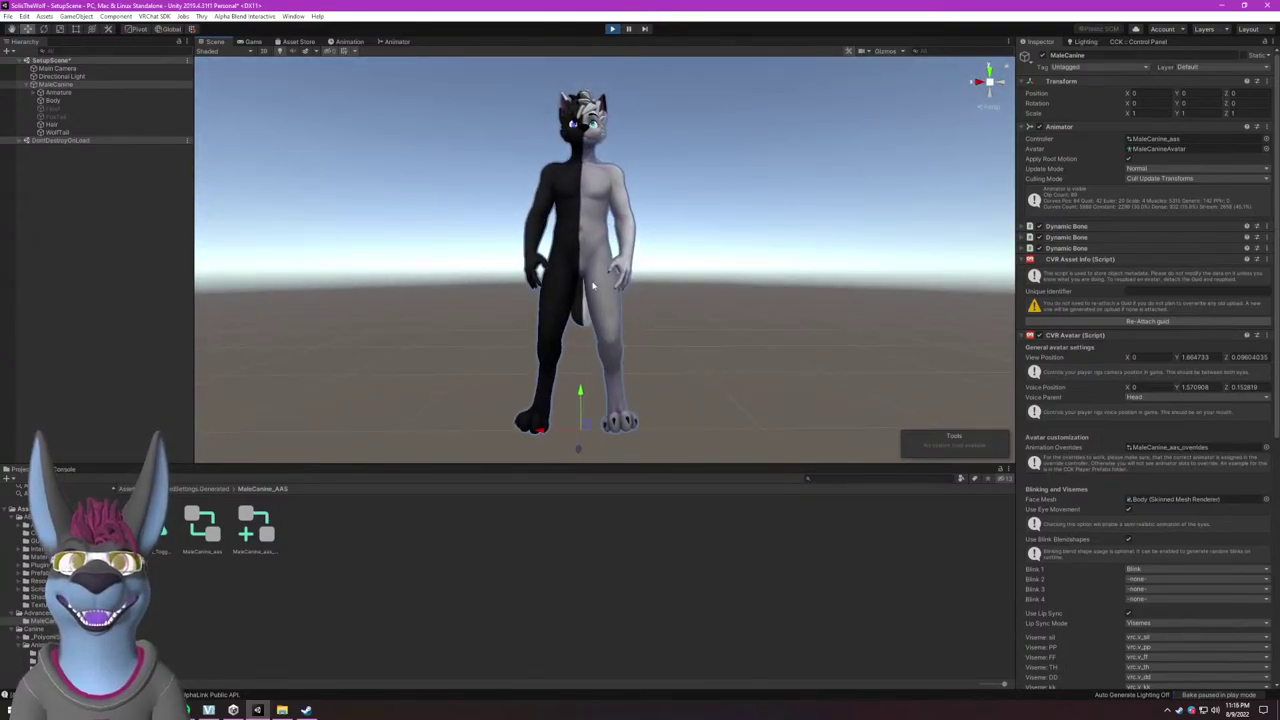
alt+drag(591, 256, 680, 291)
Dock the Animator window beside the Scene view, widen it slightly, and show its parameter list.
click(397, 42)
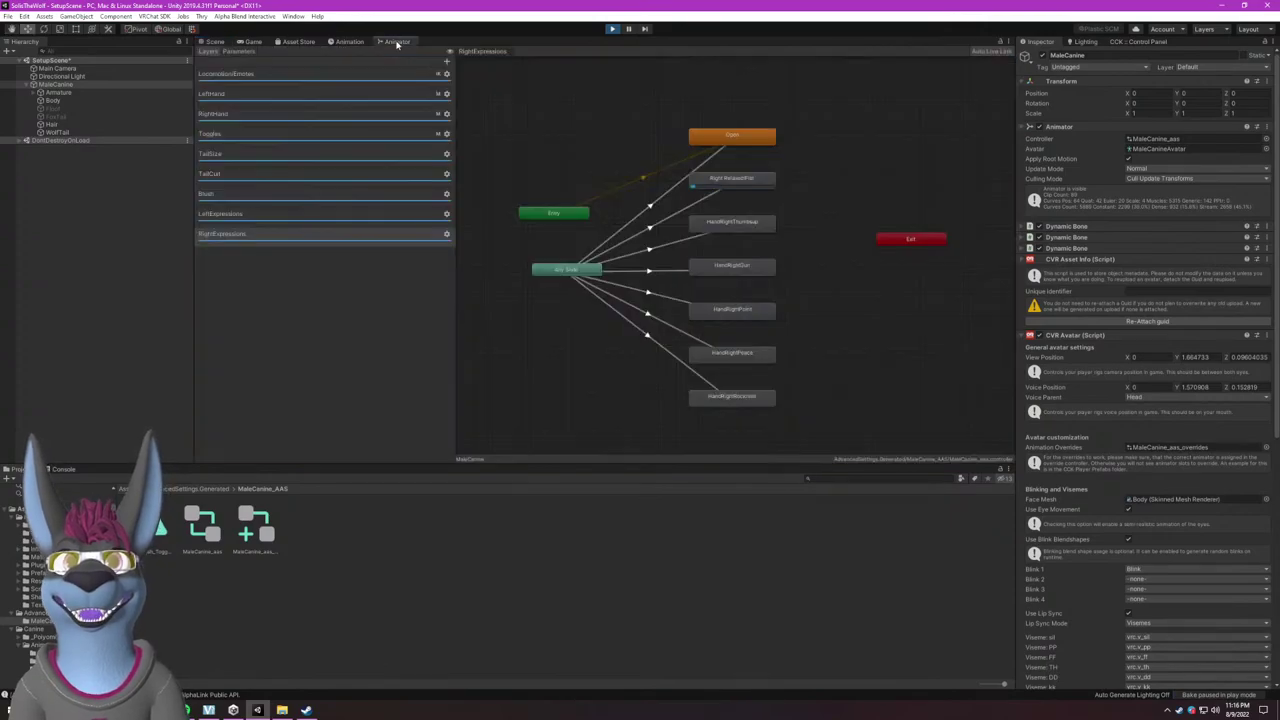
drag(395, 42, 738, 283)
drag(687, 283, 639, 280)
click(684, 51)
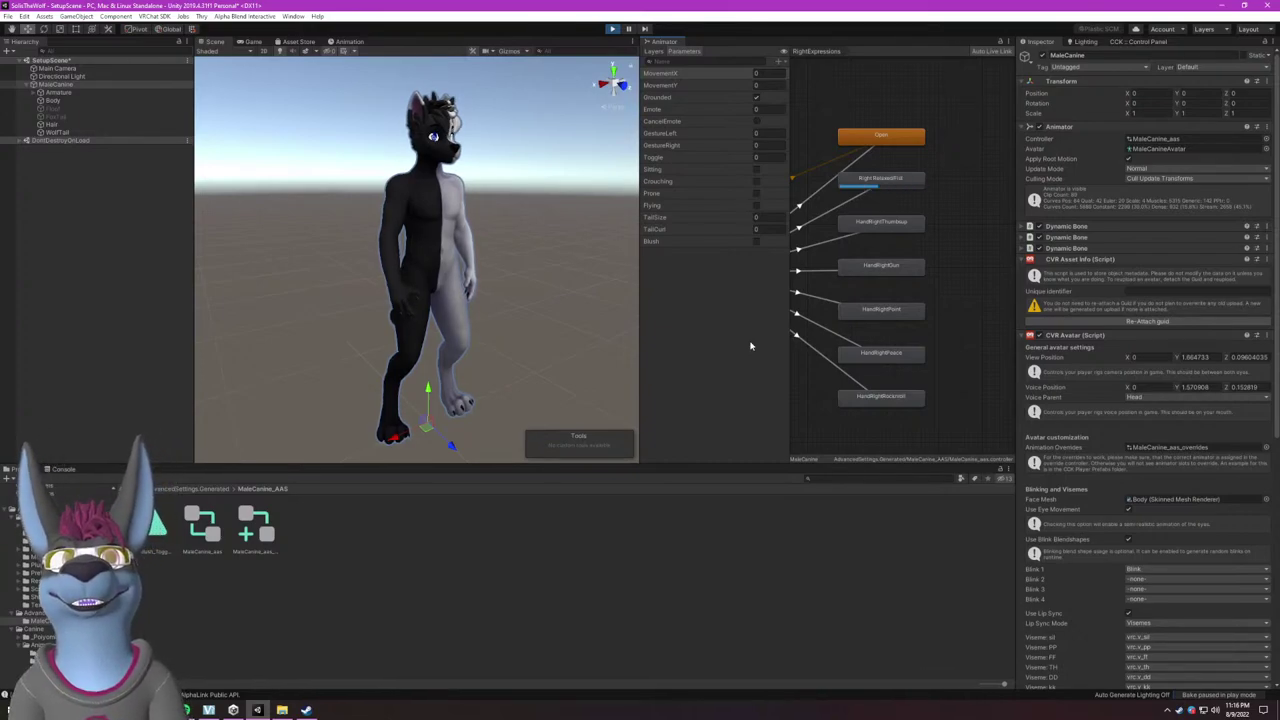
Preview the avatar's locomotion by trying 1 for MovementX, 1 and 0.5 for MovementY, and toggling the Grounded and Flying parameters.
click(770, 73)
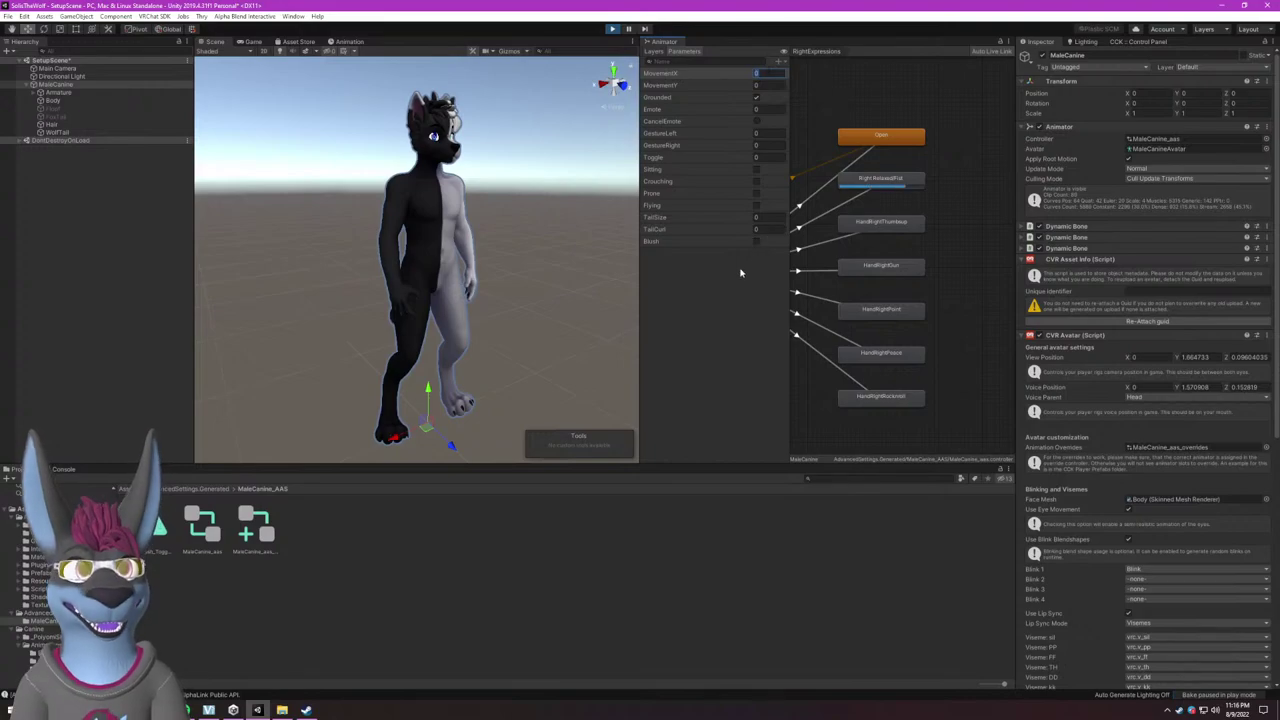
text(1)
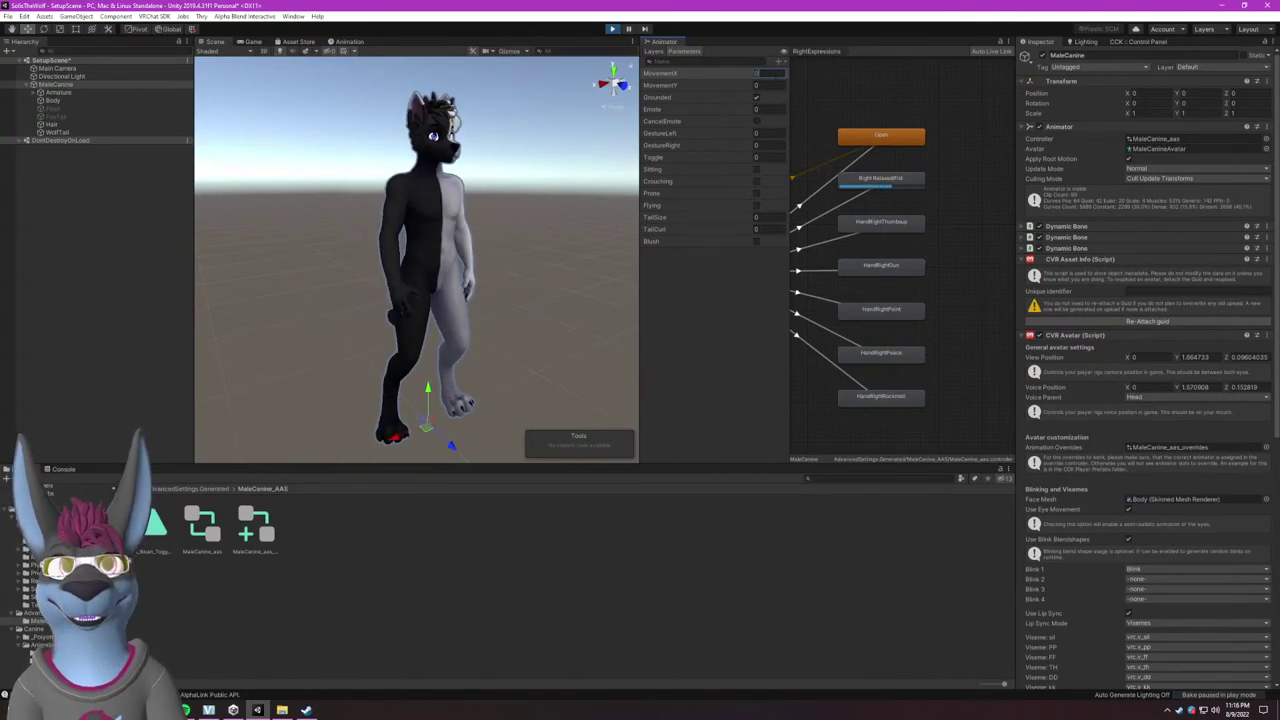
click(770, 85)
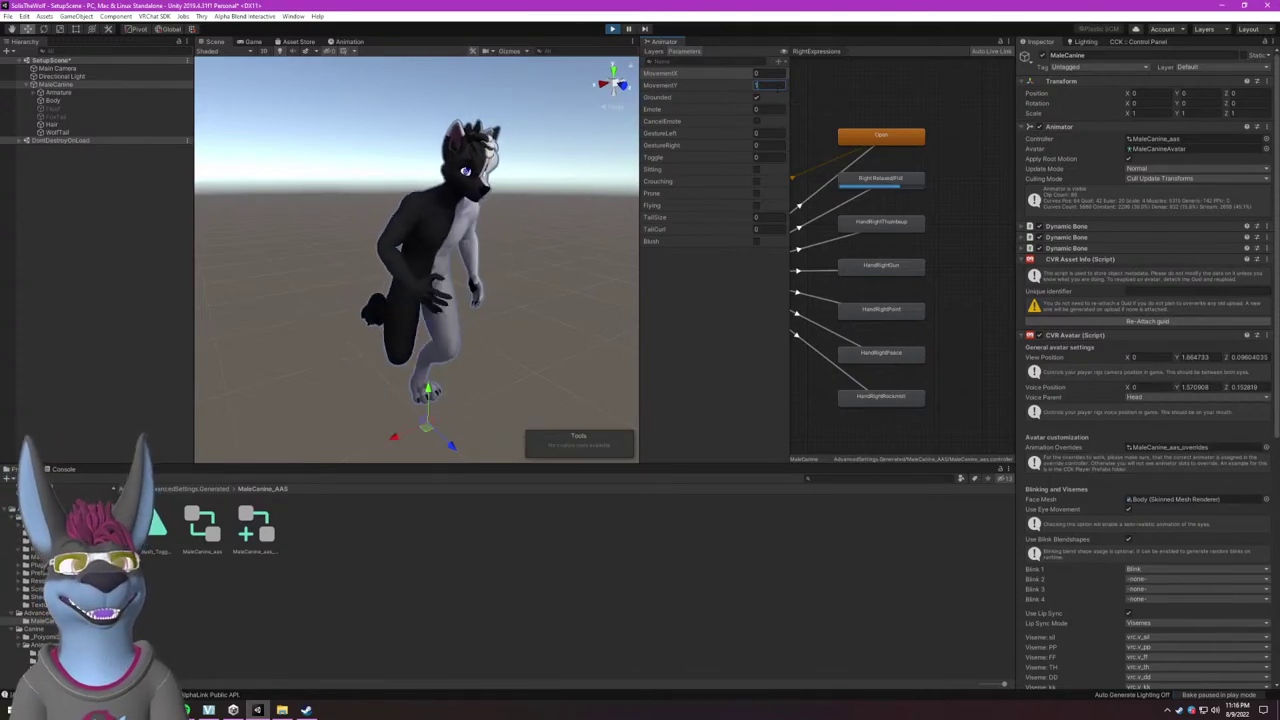
text(0.5)
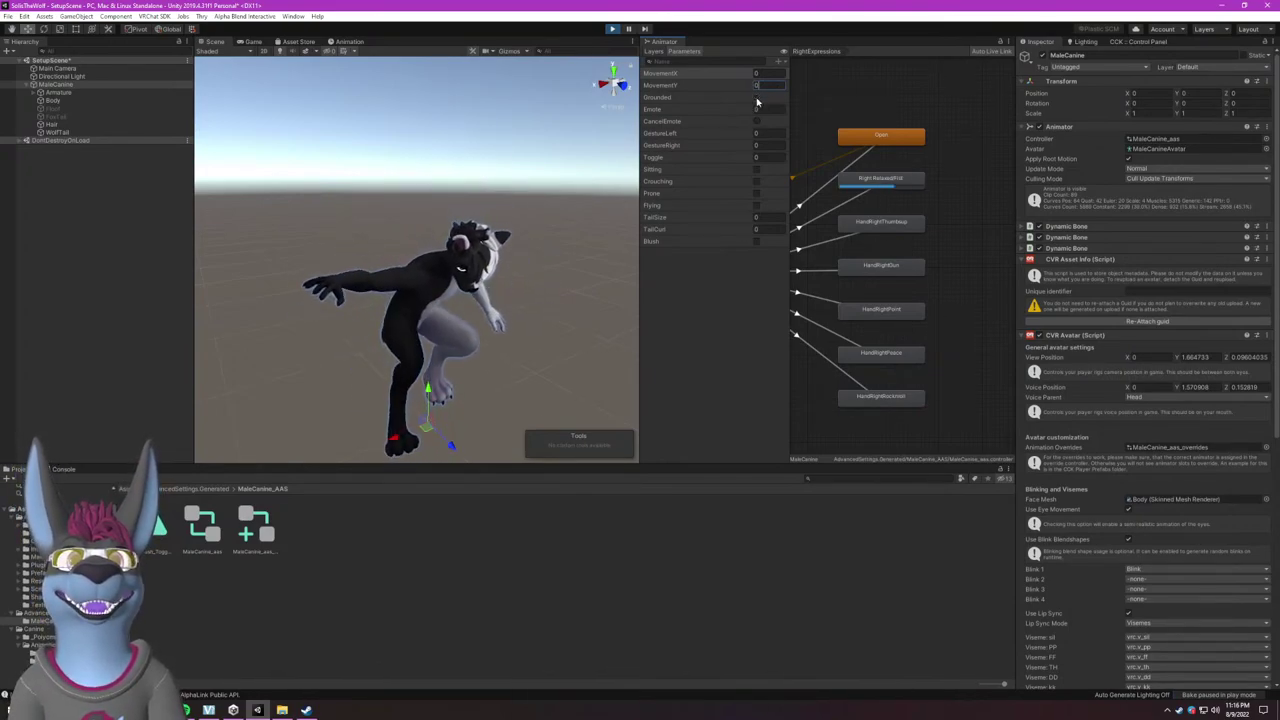
click(756, 99)
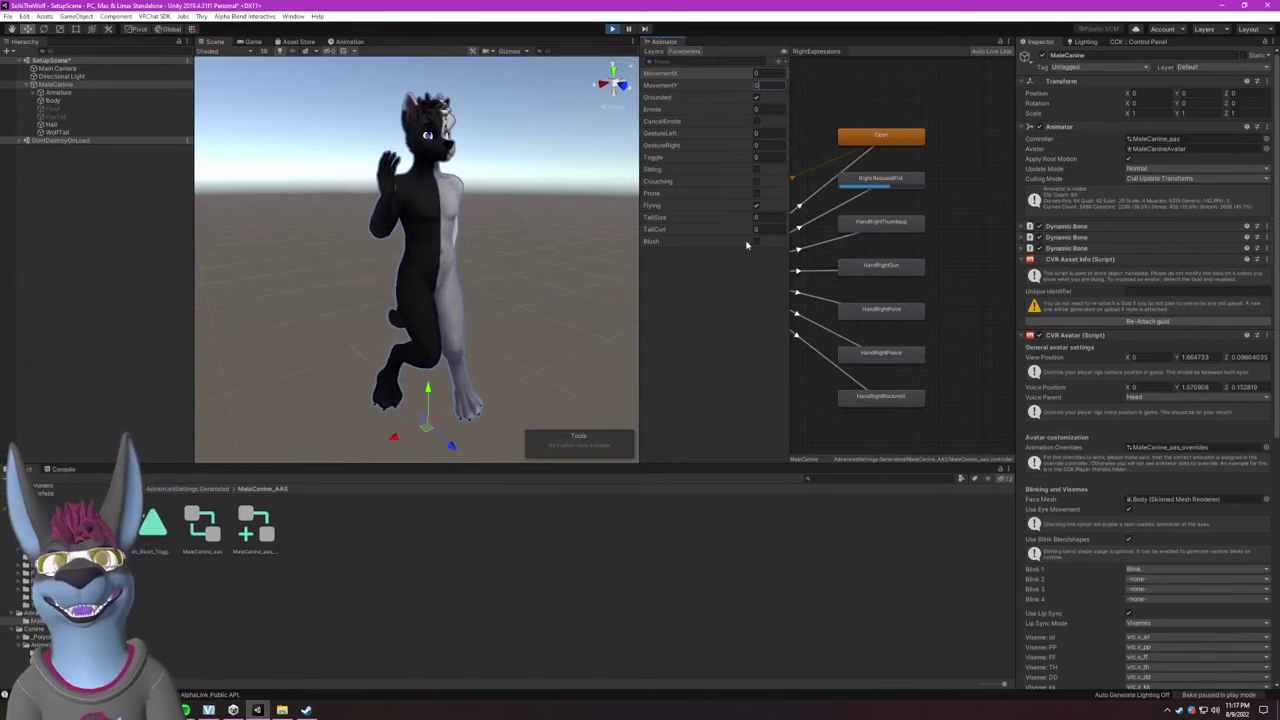
Turn off the Flying parameter and preview the avatar's tail from the side with TailSize at 1 and 0.75.
click(756, 206)
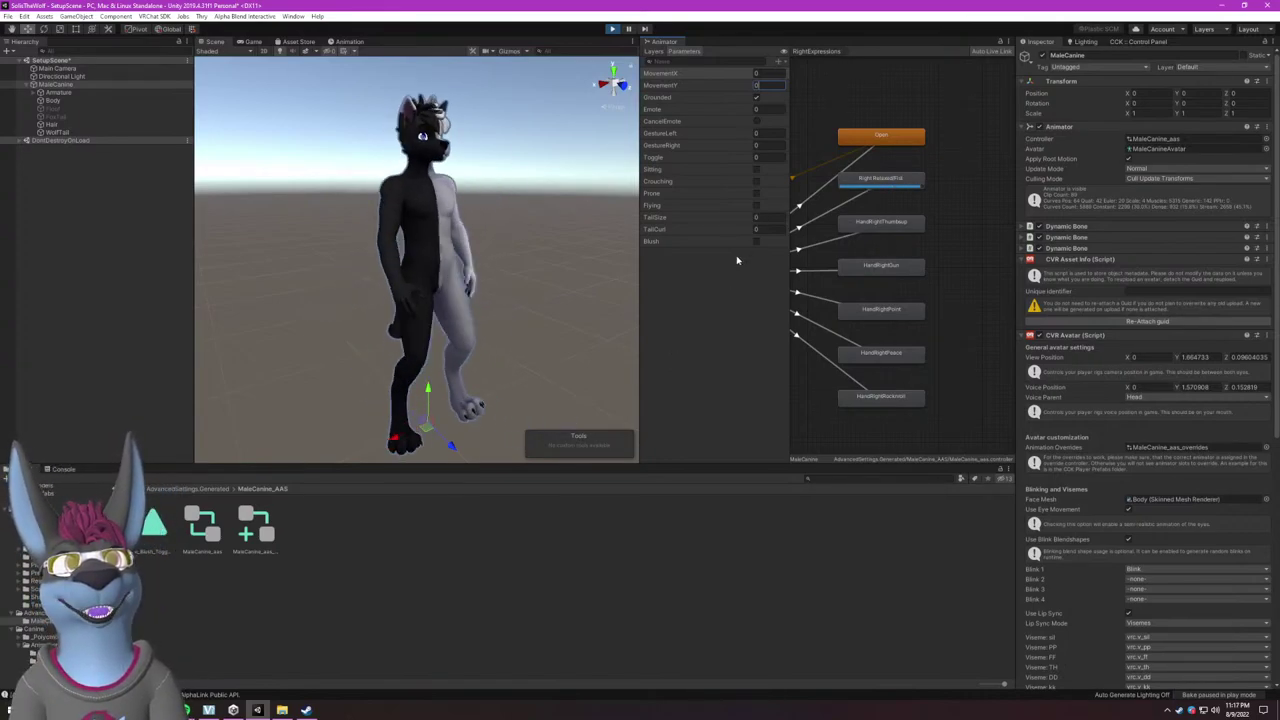
alt+drag(470, 291, 577, 291)
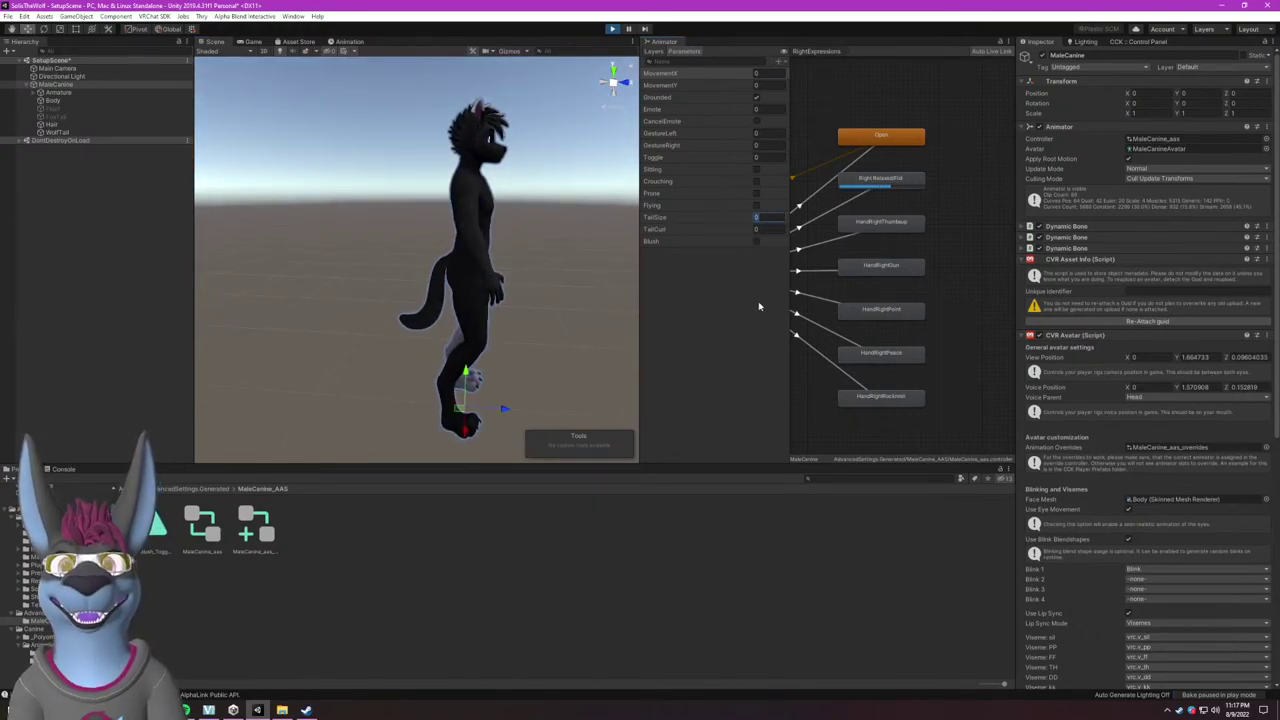
text(1)
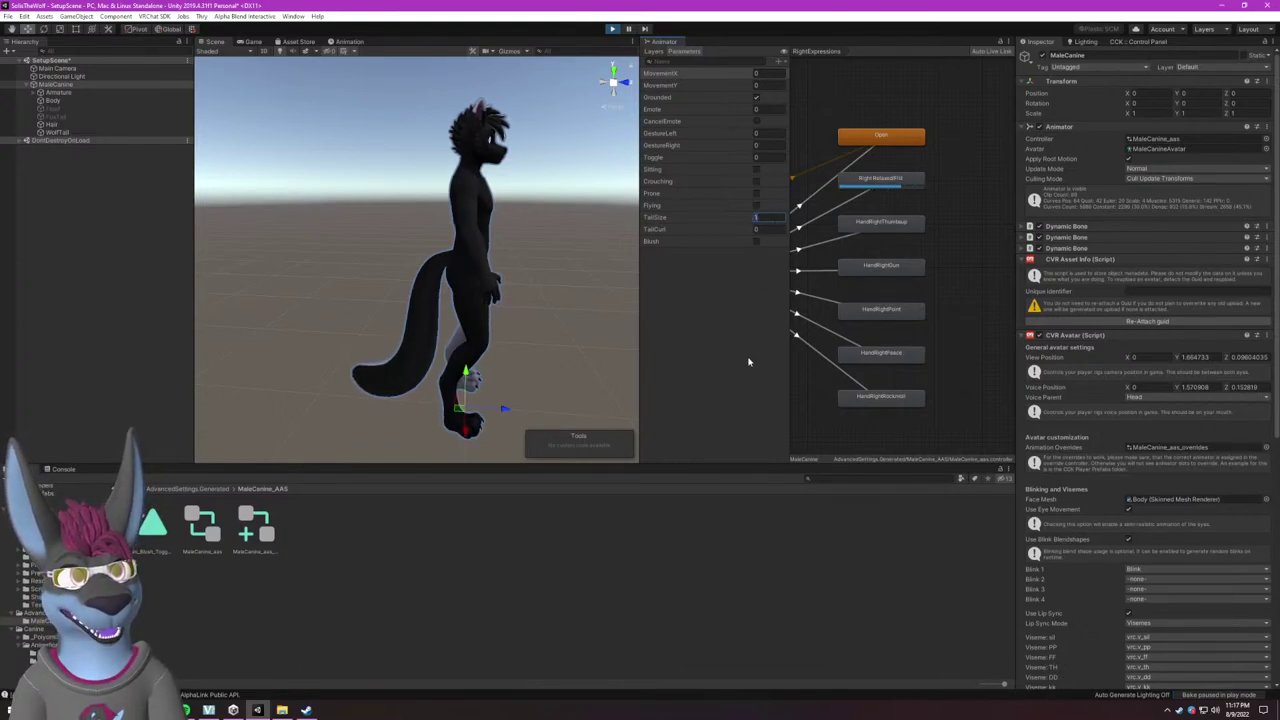
key(BackSpace)
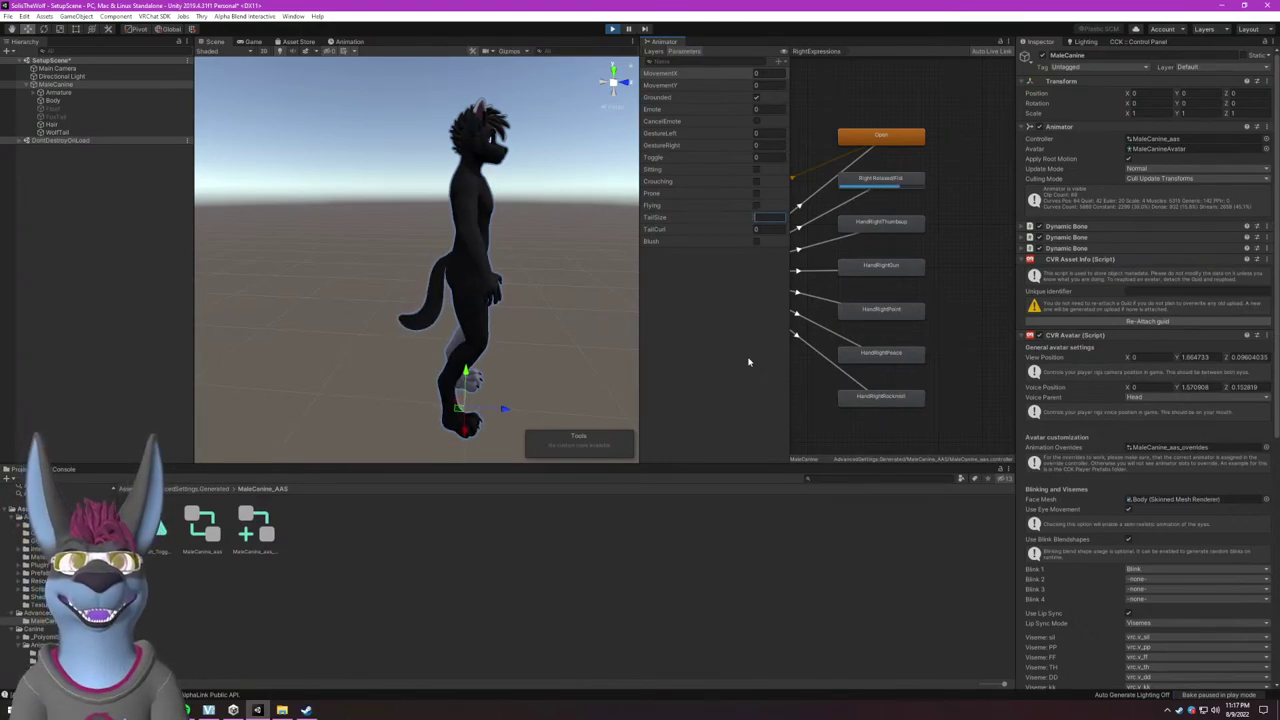
text(0.75)
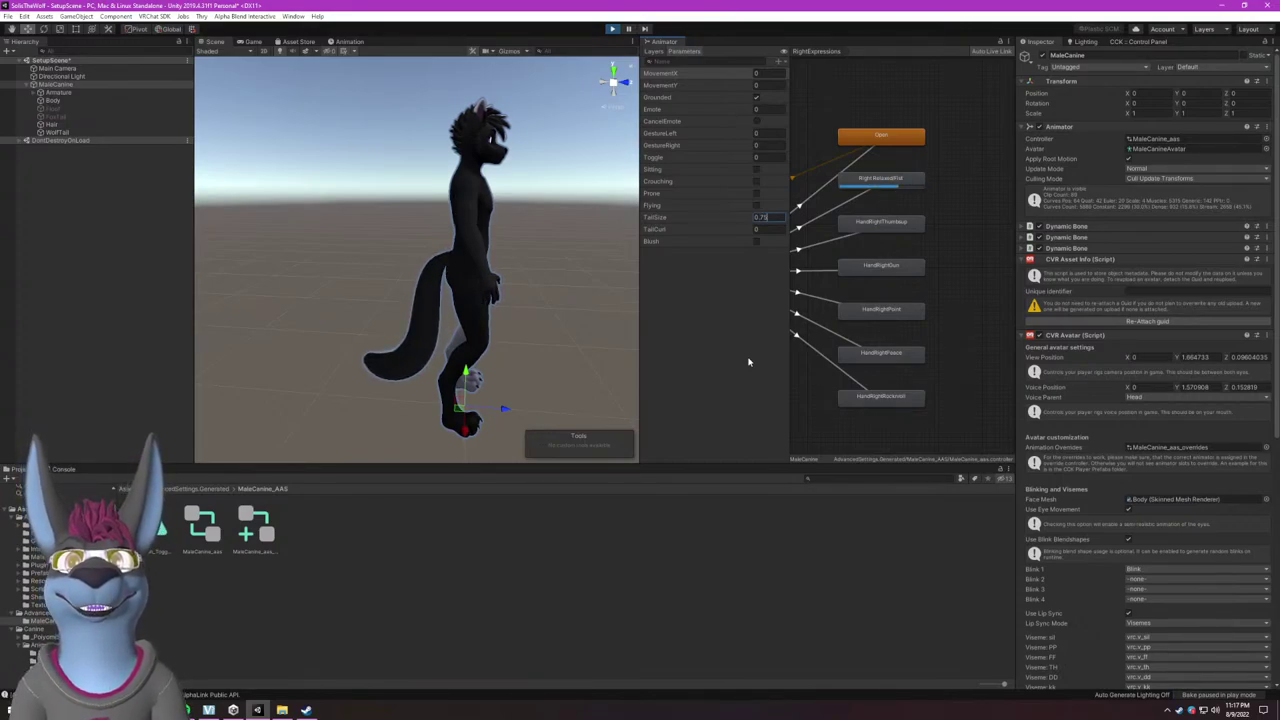
Preview the tail curl by trying 1 and 0 for TailCurl, and set TailSize to 1.
key(Tab)
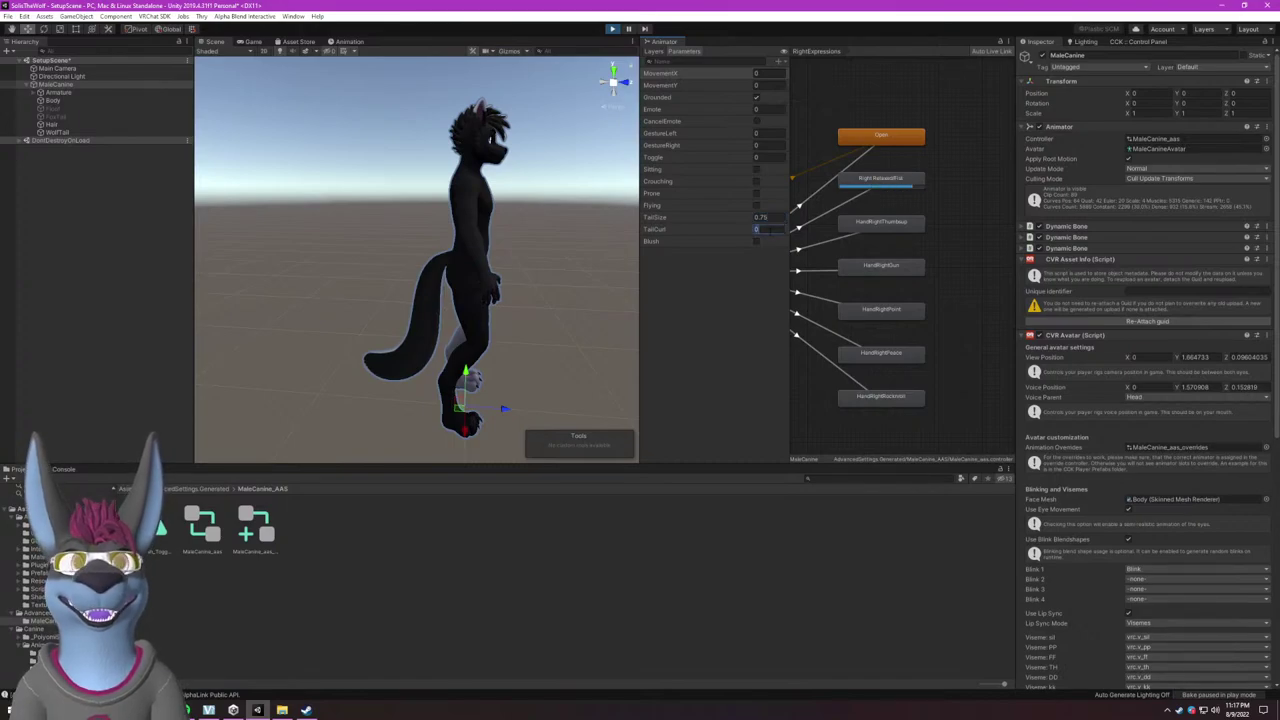
text(1)
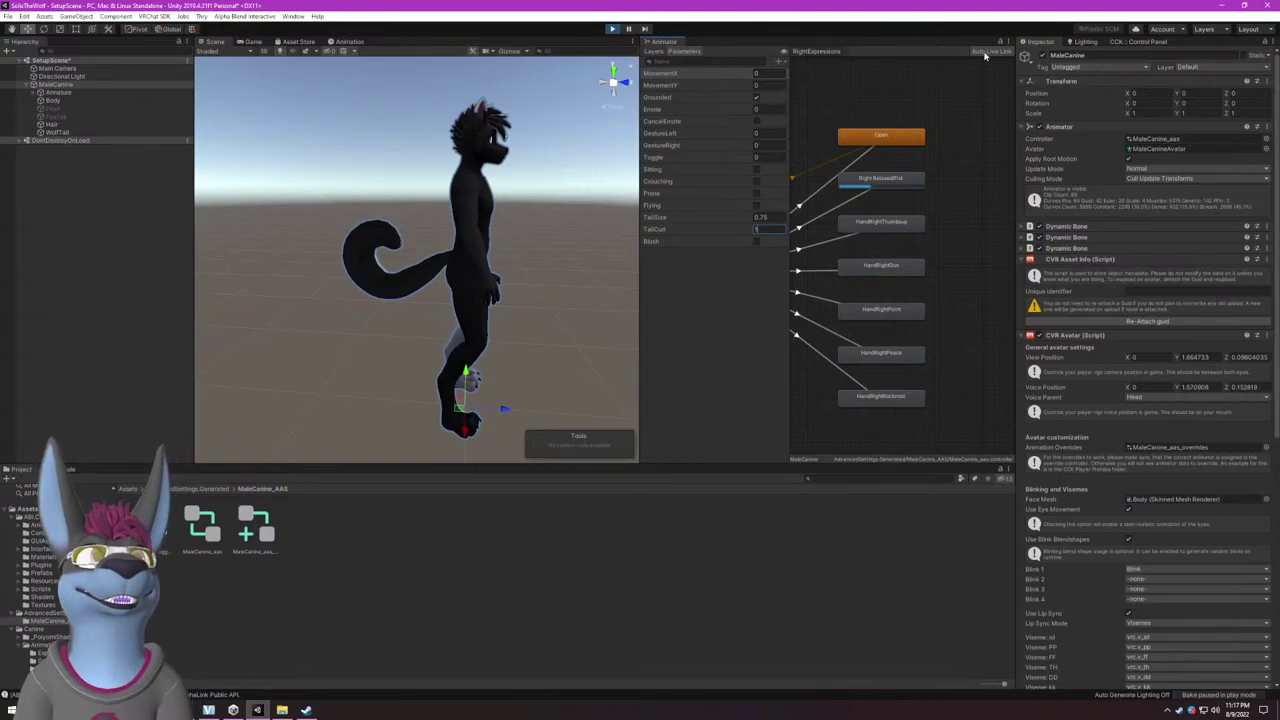
key(Return)
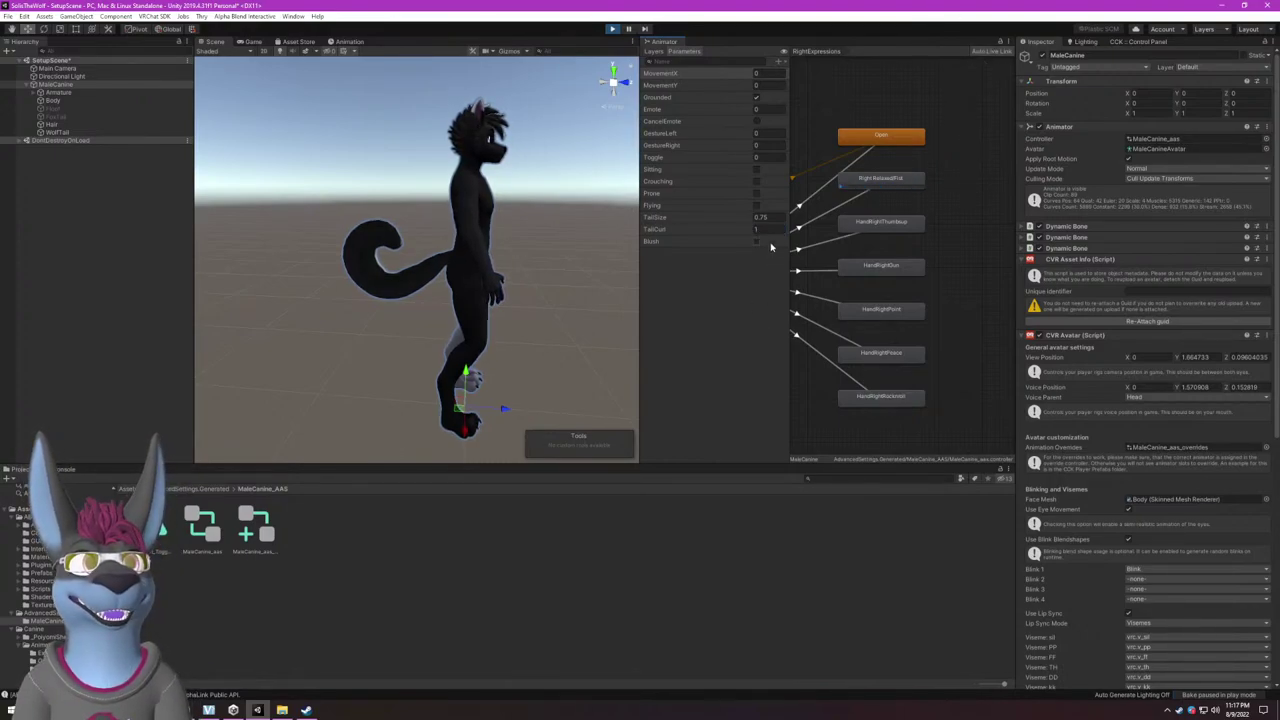
text(0)
key(Return)
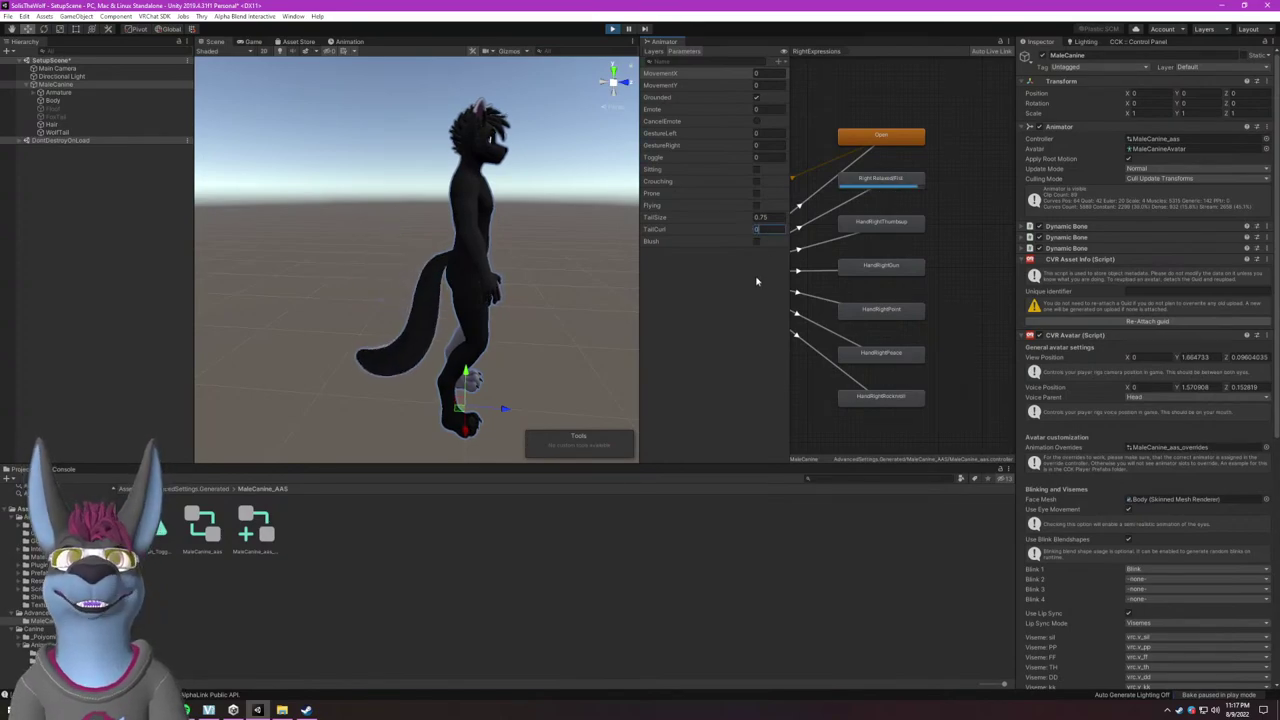
click(760, 217)
text(01)
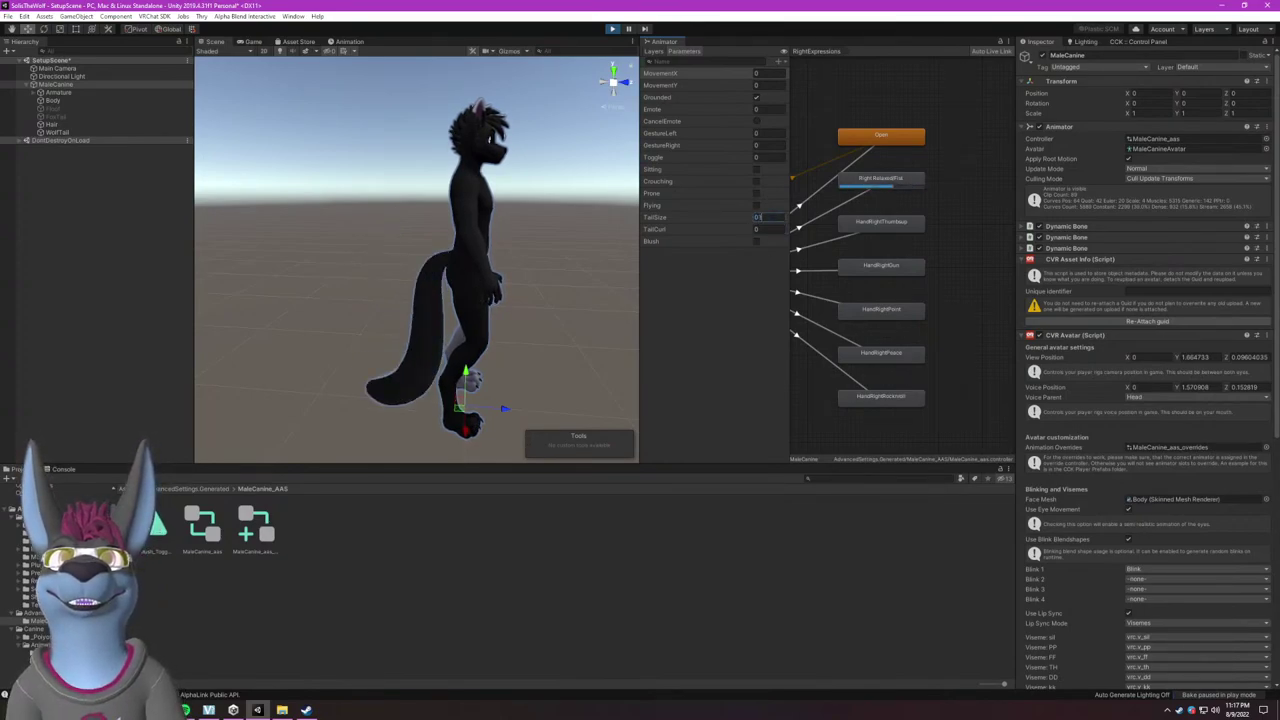
click(758, 292)
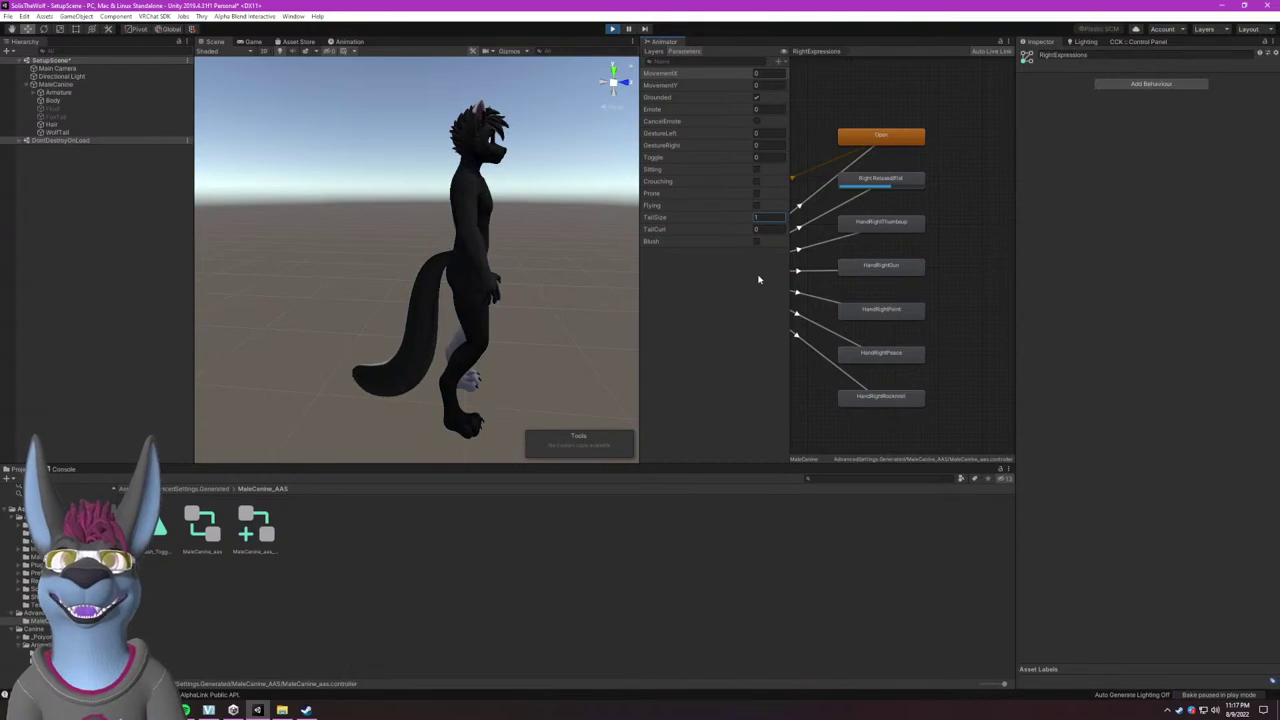
Toggle the Blush parameter on and off while examining the avatar's face up close.
click(756, 242)
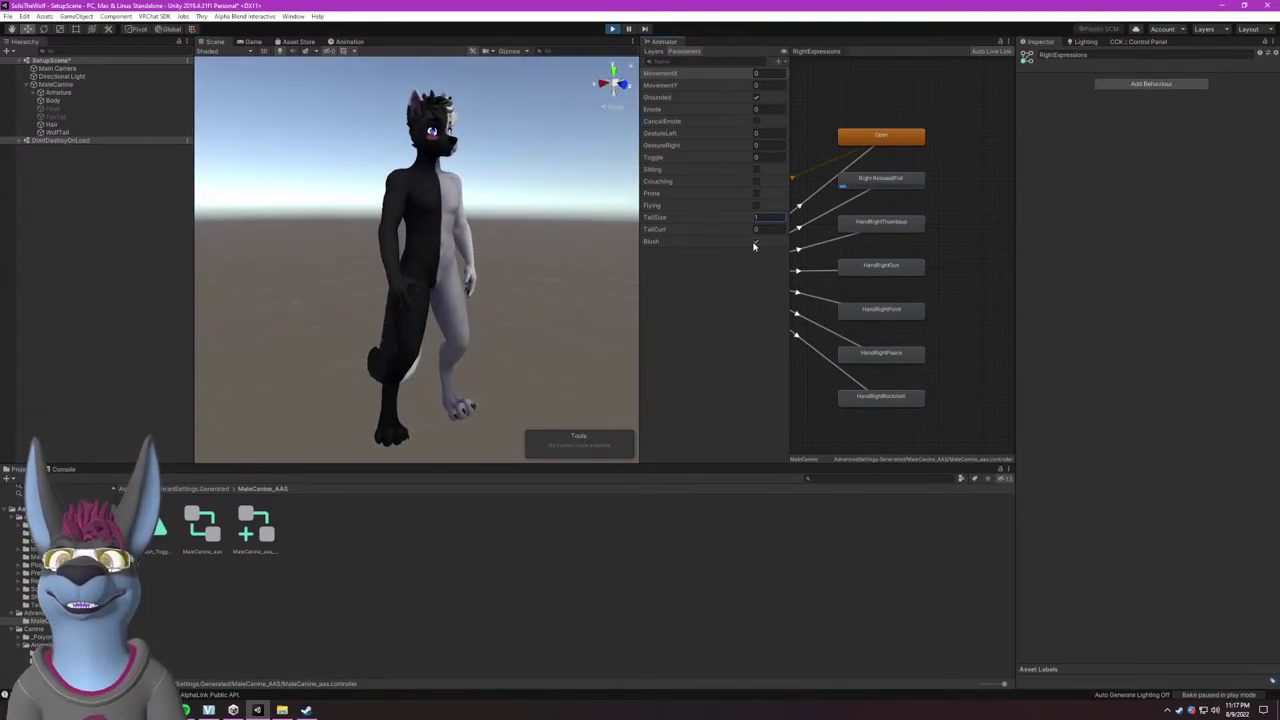
scroll(430, 260, up, 5)
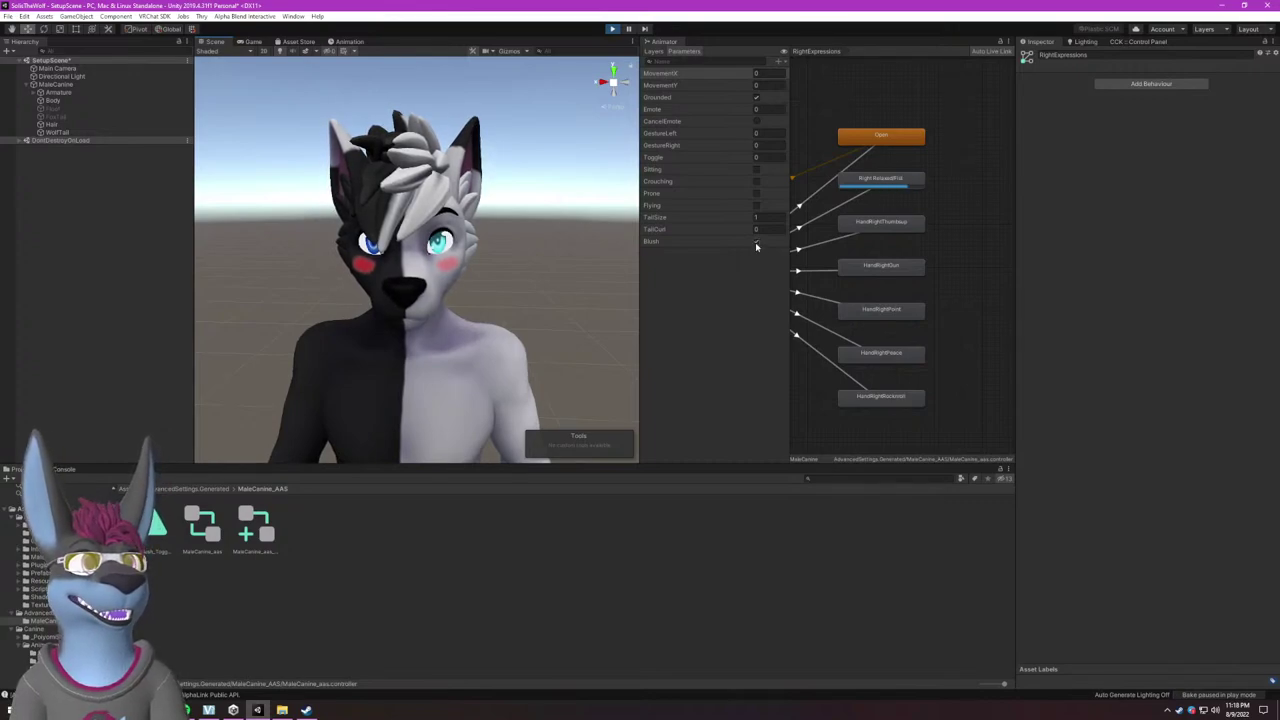
scroll(487, 320, down, 5)
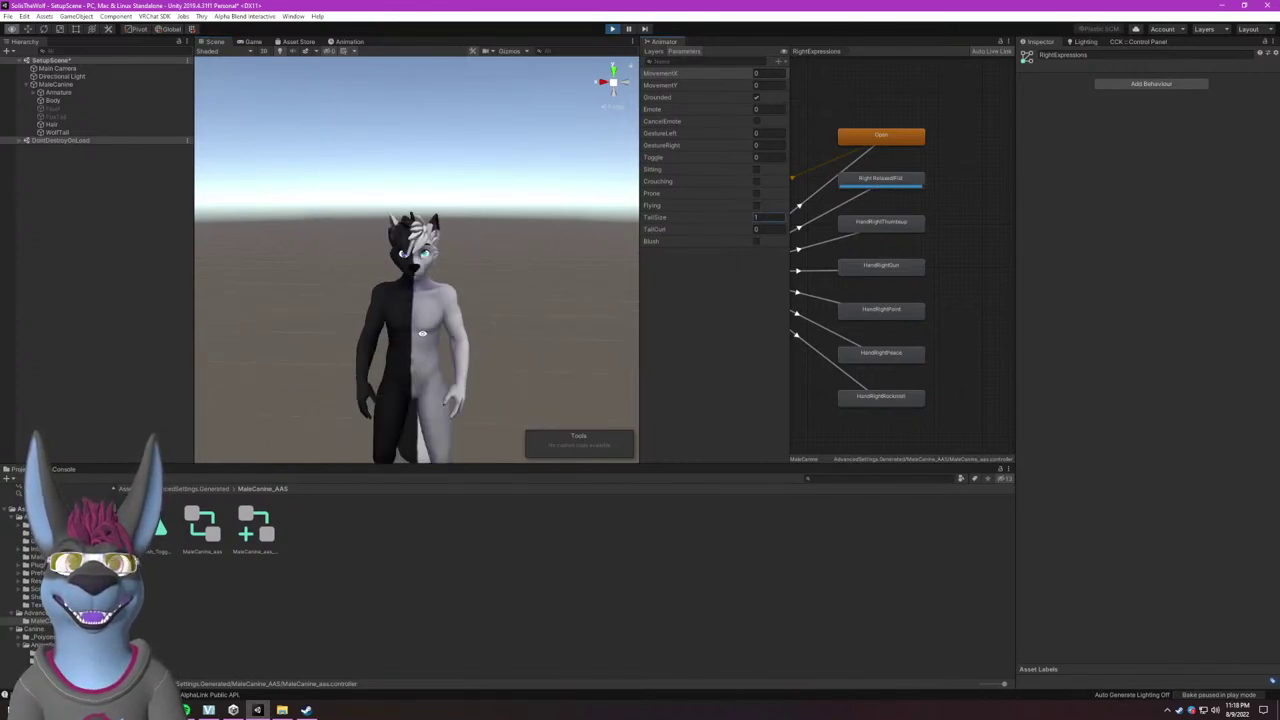
alt+drag(487, 320, 455, 282)
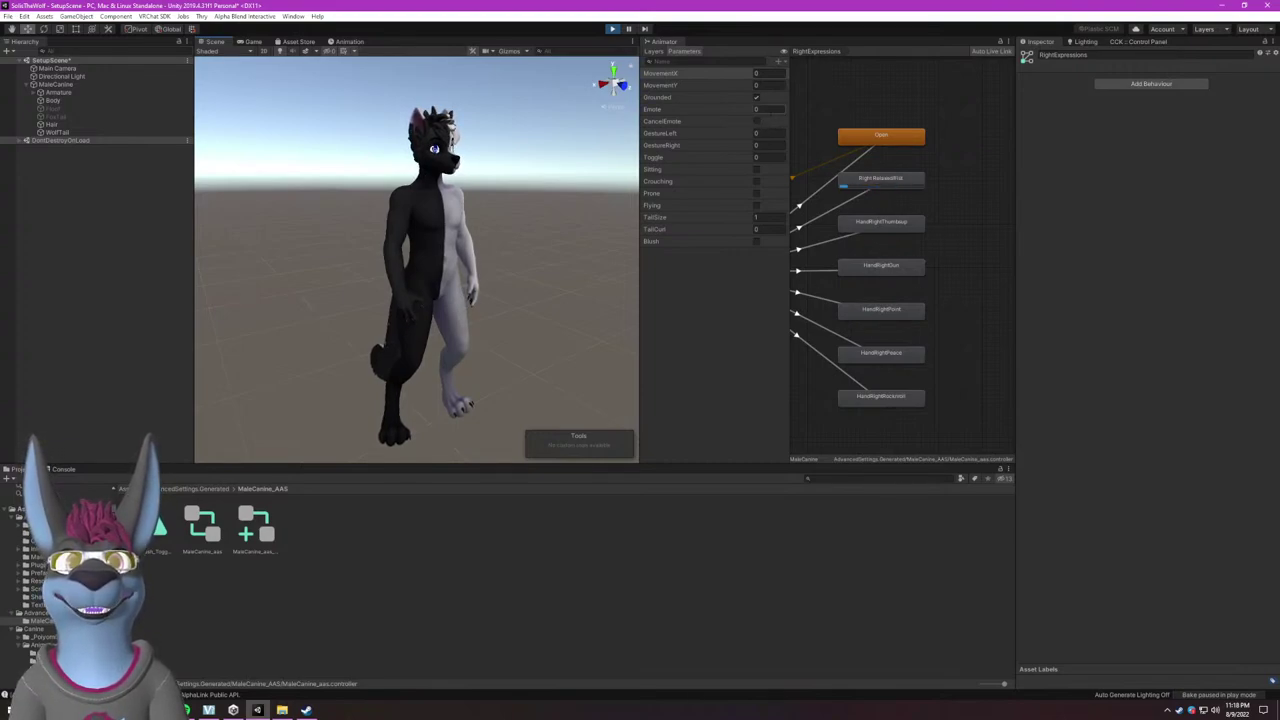
Preview the avatar's left-hand gestures by trying 1, 2, 3 and 4 for GestureLeft, and reset it to 0.
click(768, 217)
text(1)
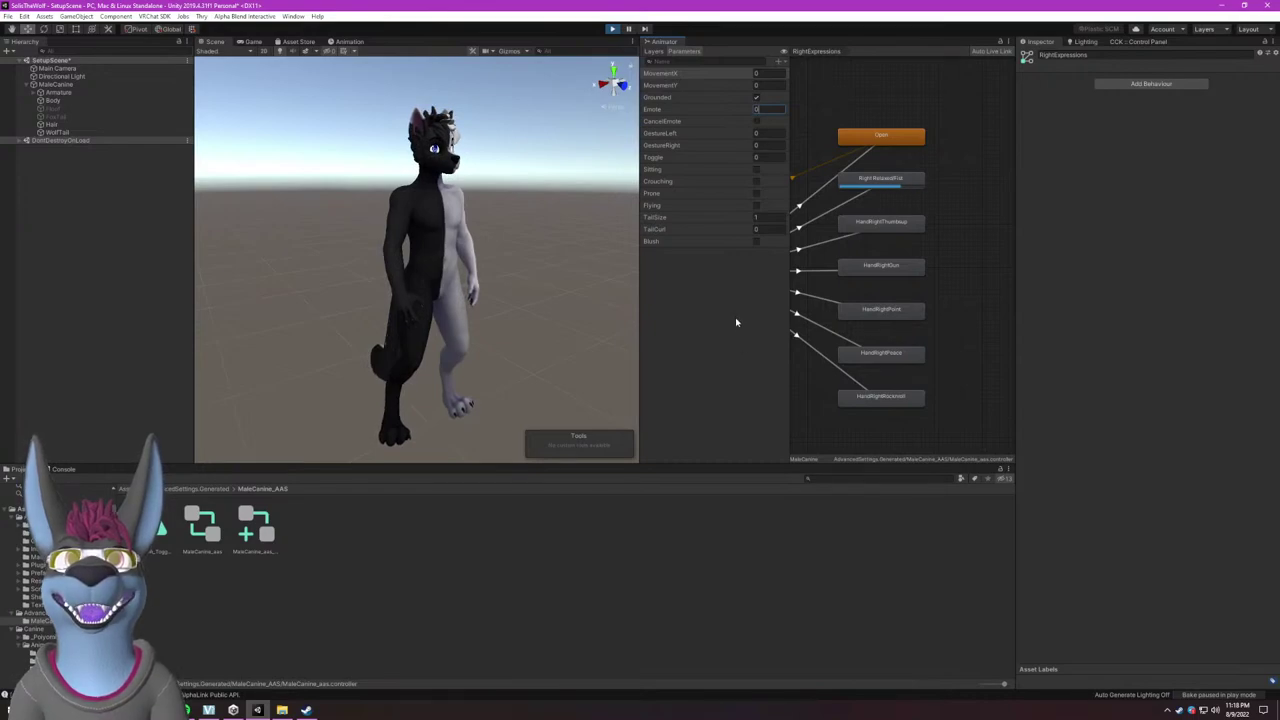
click(768, 133)
text(1)
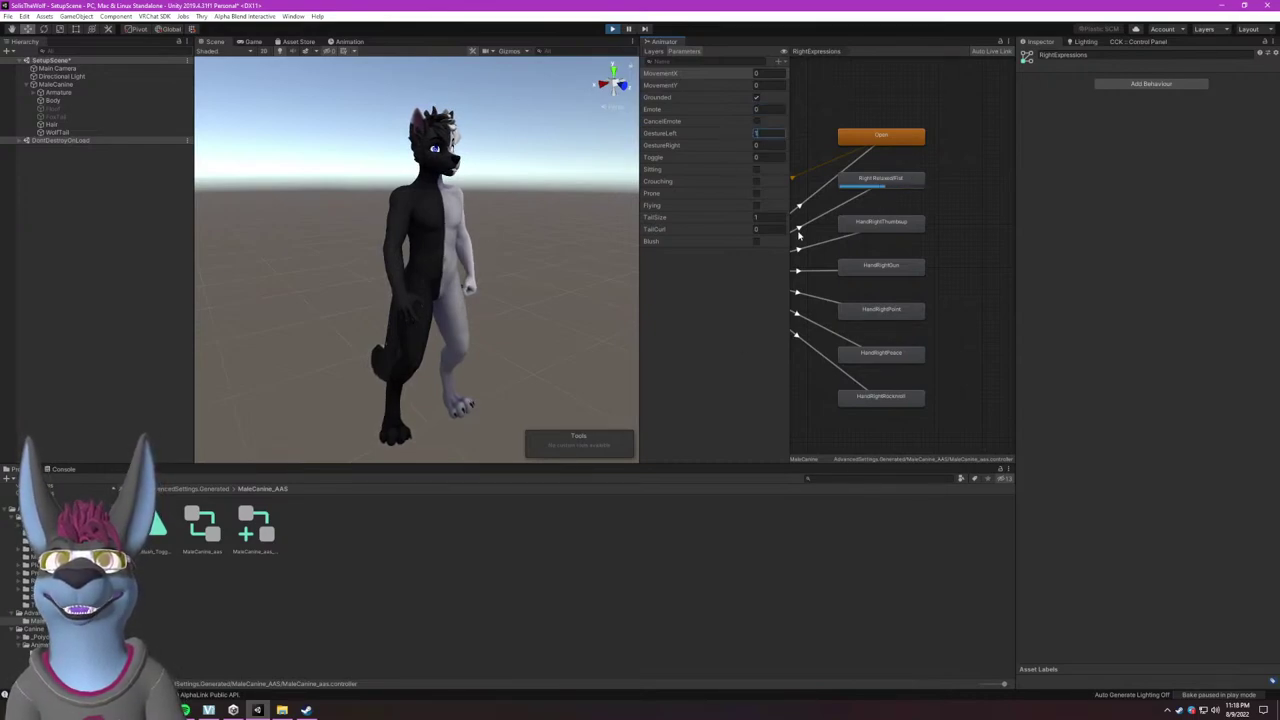
alt+drag(491, 229, 538, 196)
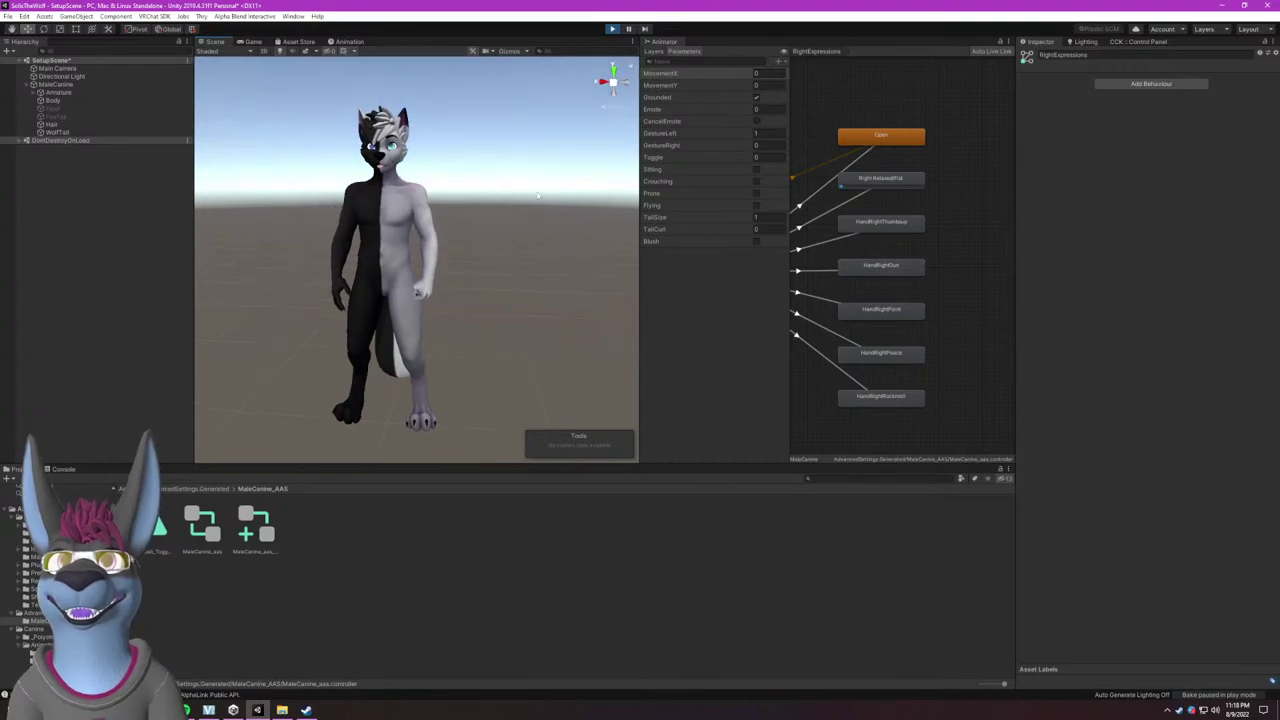
click(755, 300)
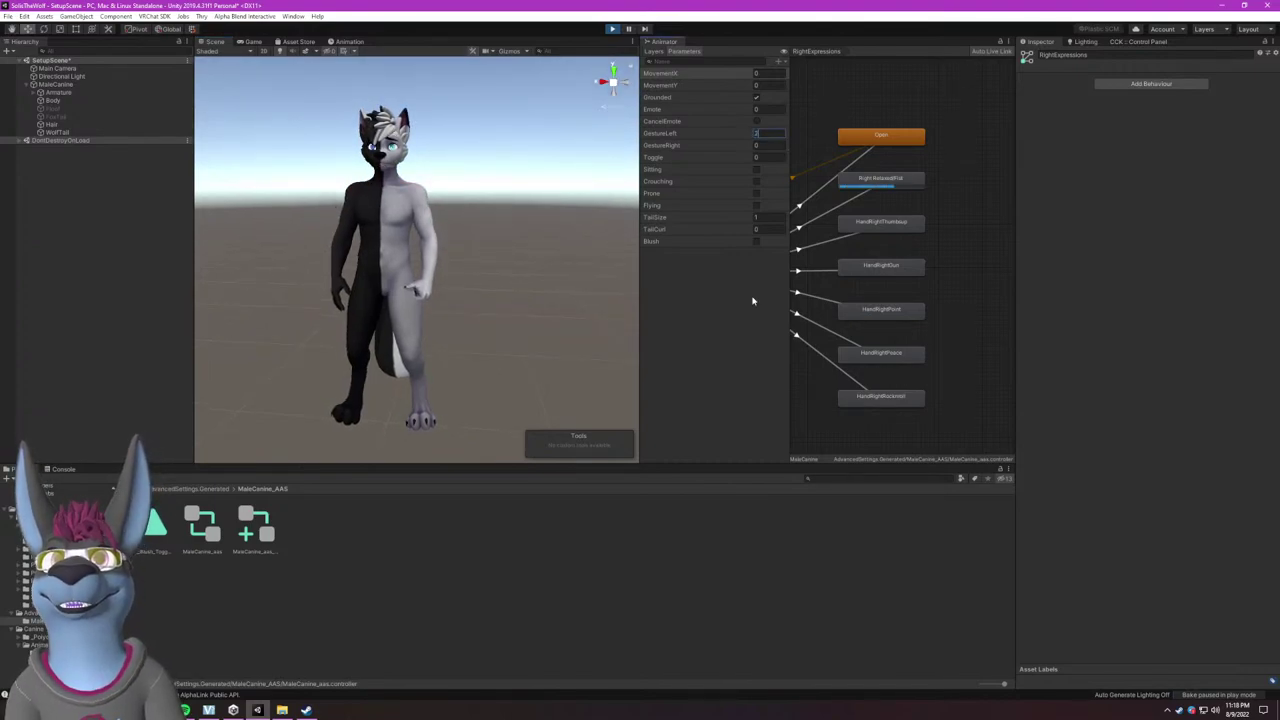
text(2)
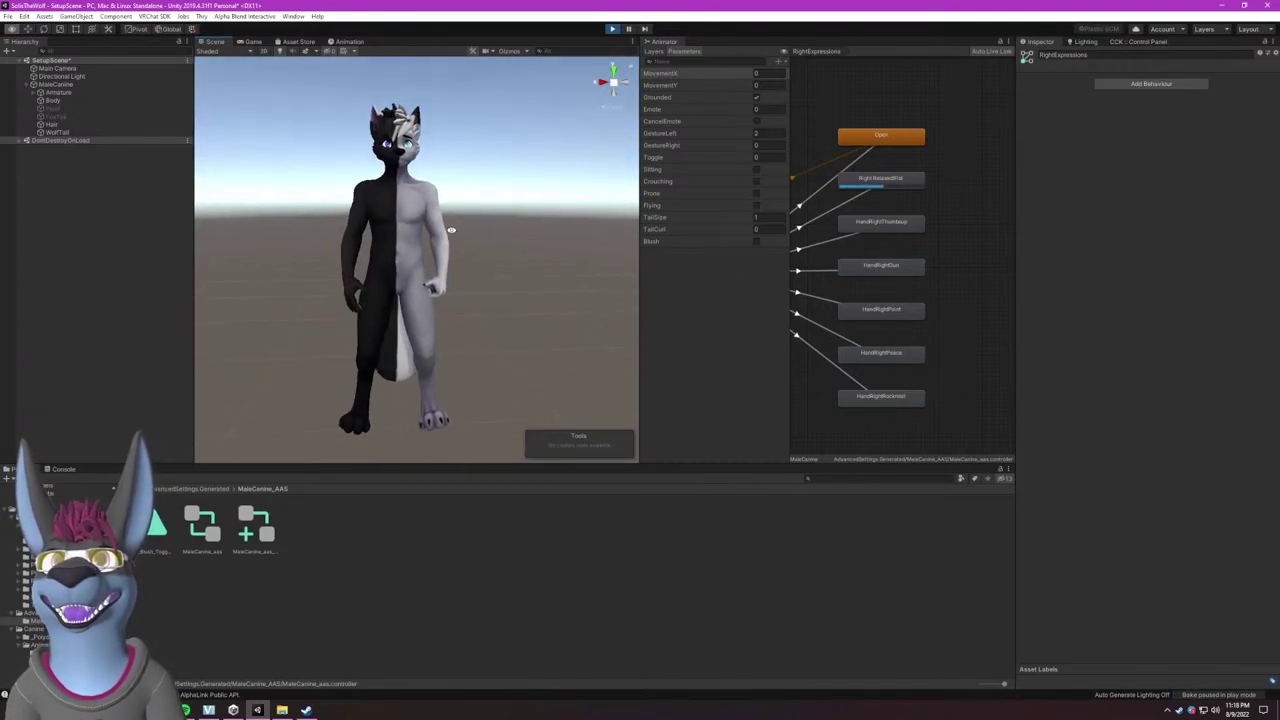
key(Return)
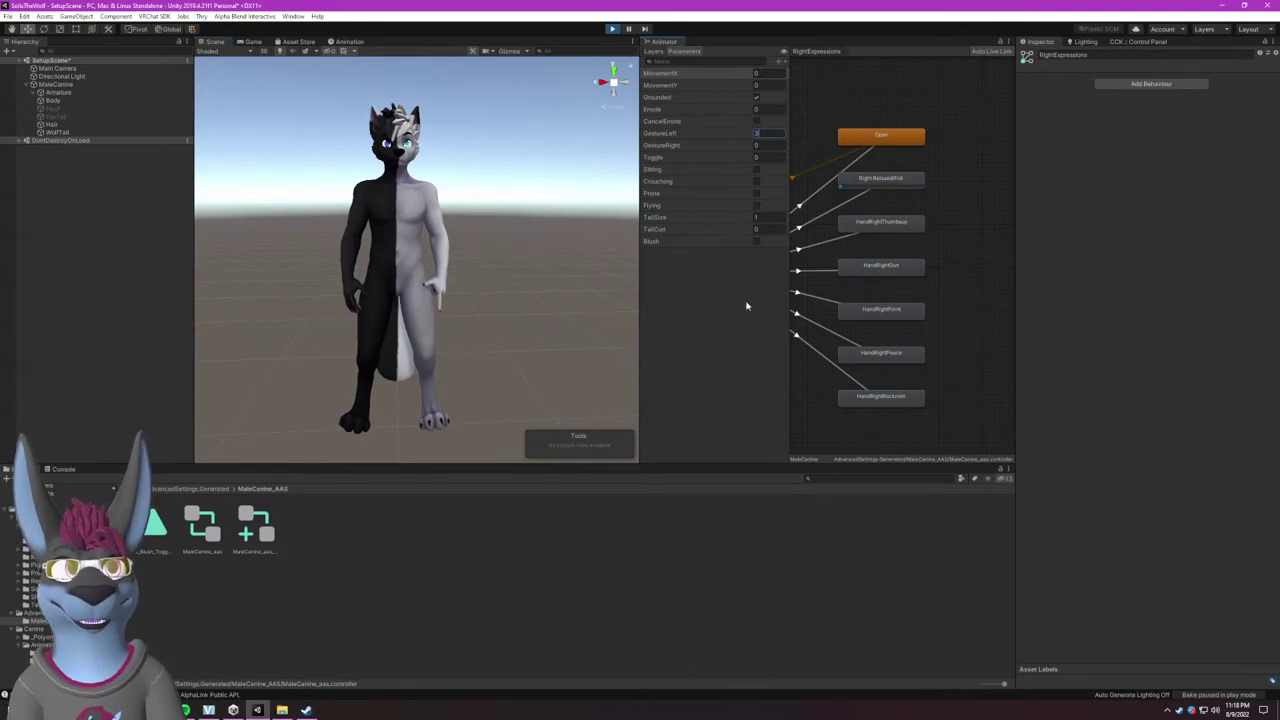
alt+drag(450, 300, 570, 300)
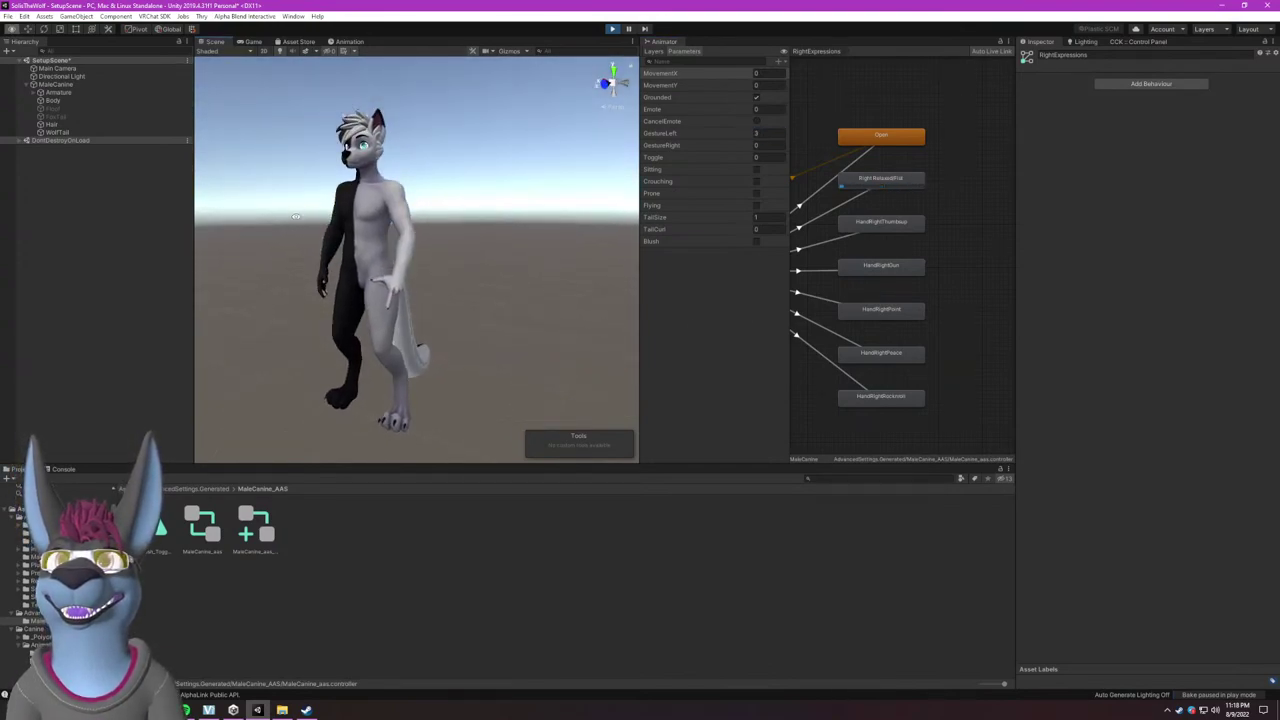
key(Return)
text(3)
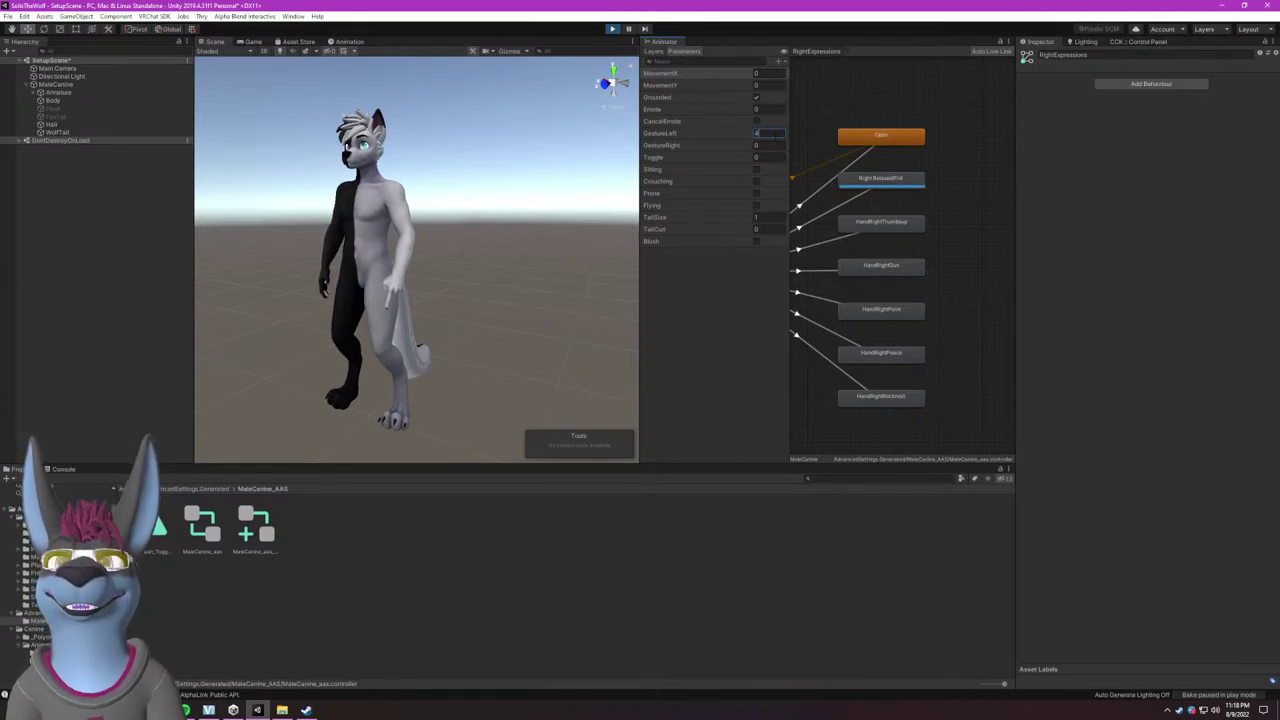
text(4)
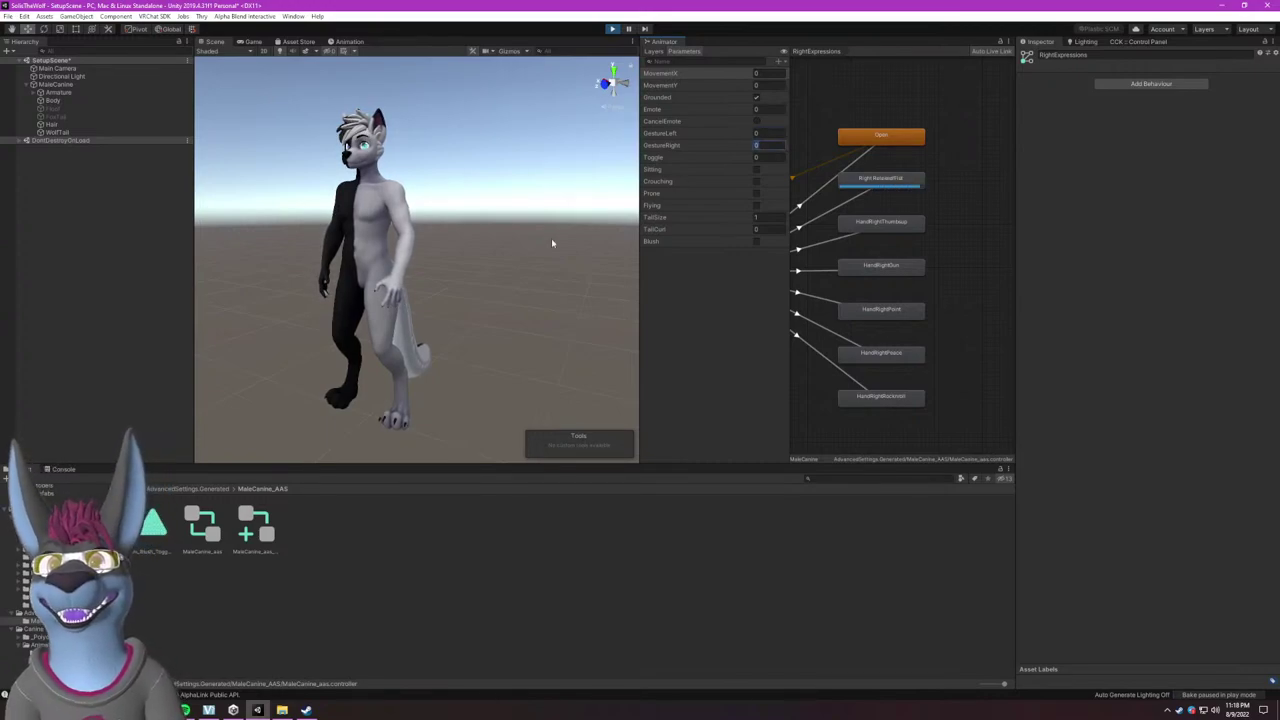
Preview the right-hand gestures and expressions by trying 1 through 6 for GestureRight, and reset it to 0.
alt+drag(551, 238, 514, 277)
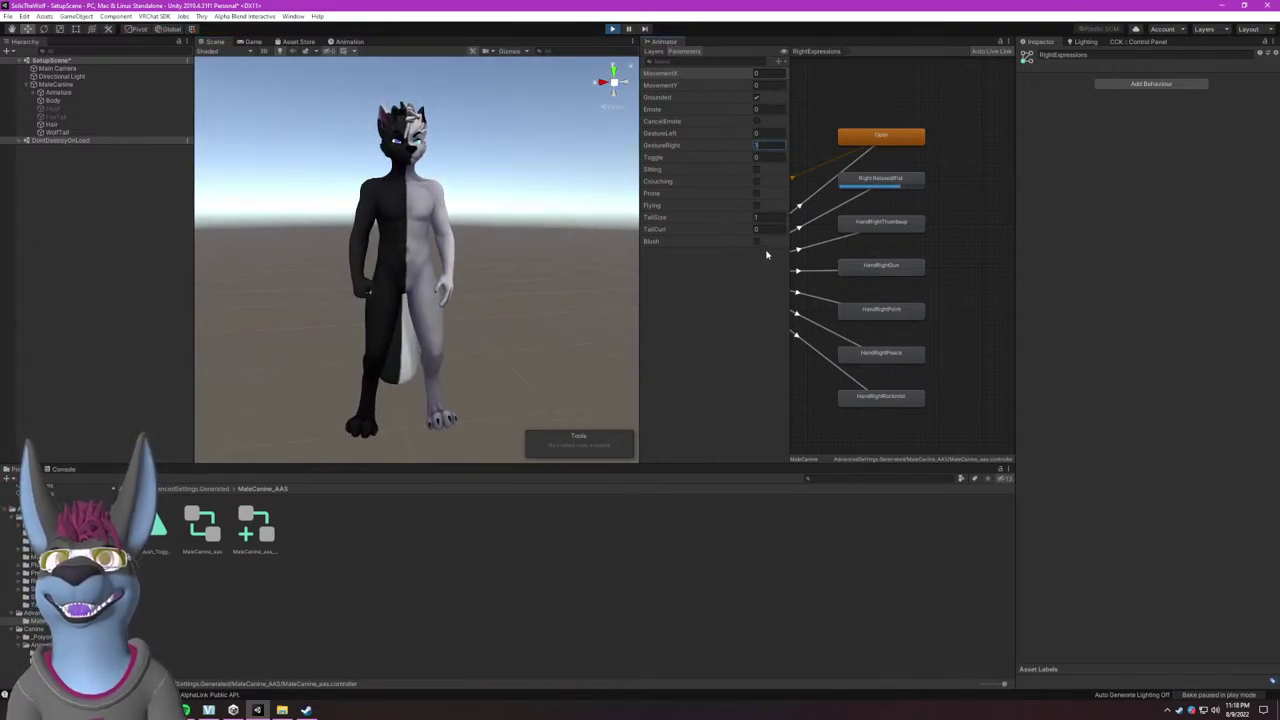
text(2)
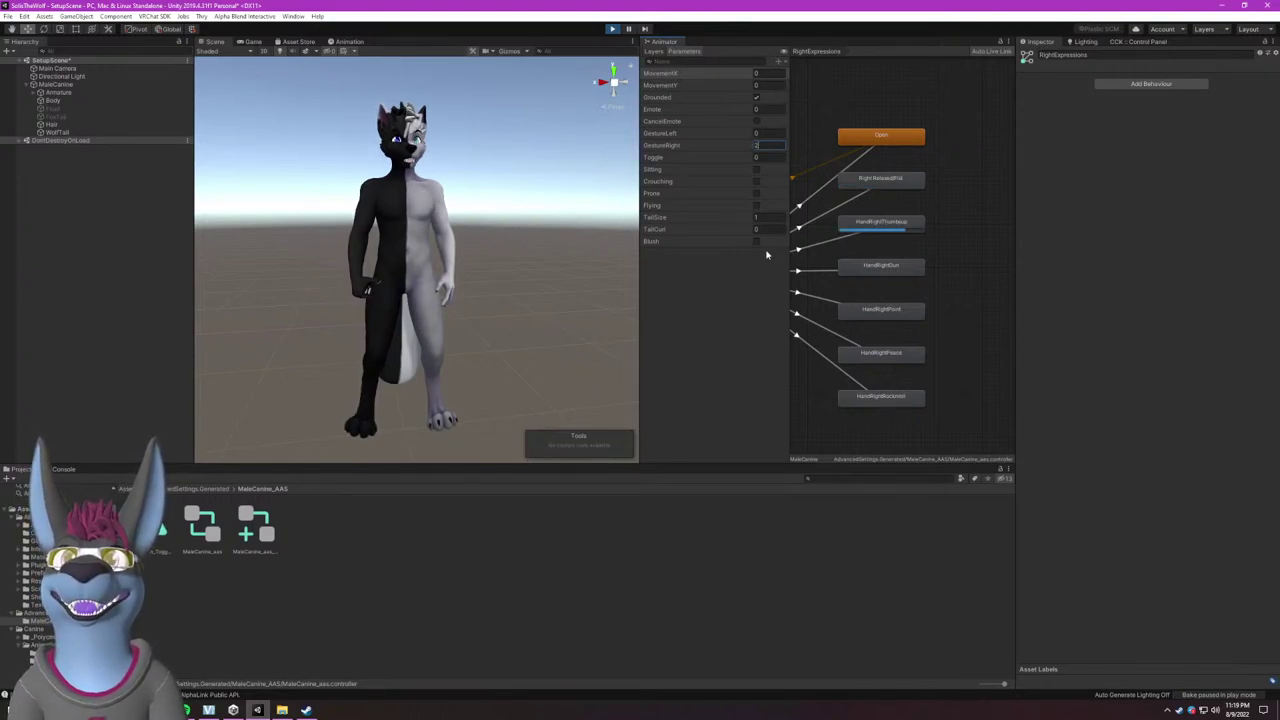
text(3)
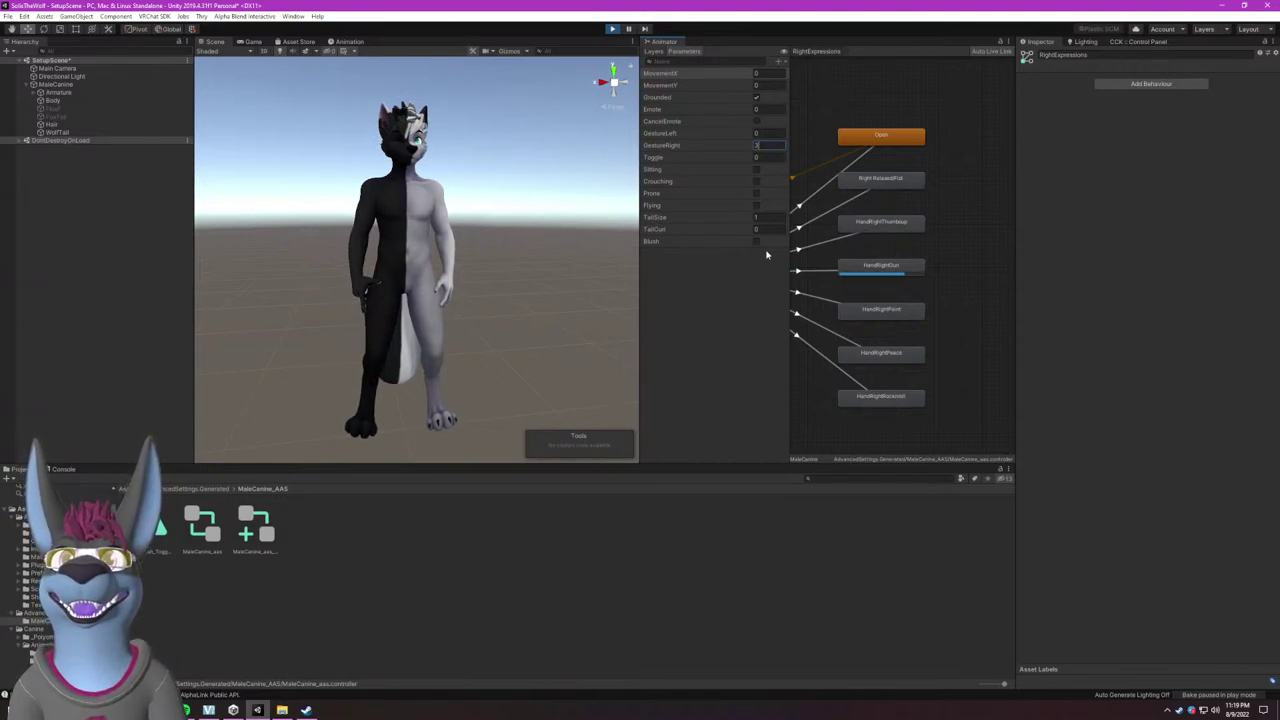
text(4)
text(5)
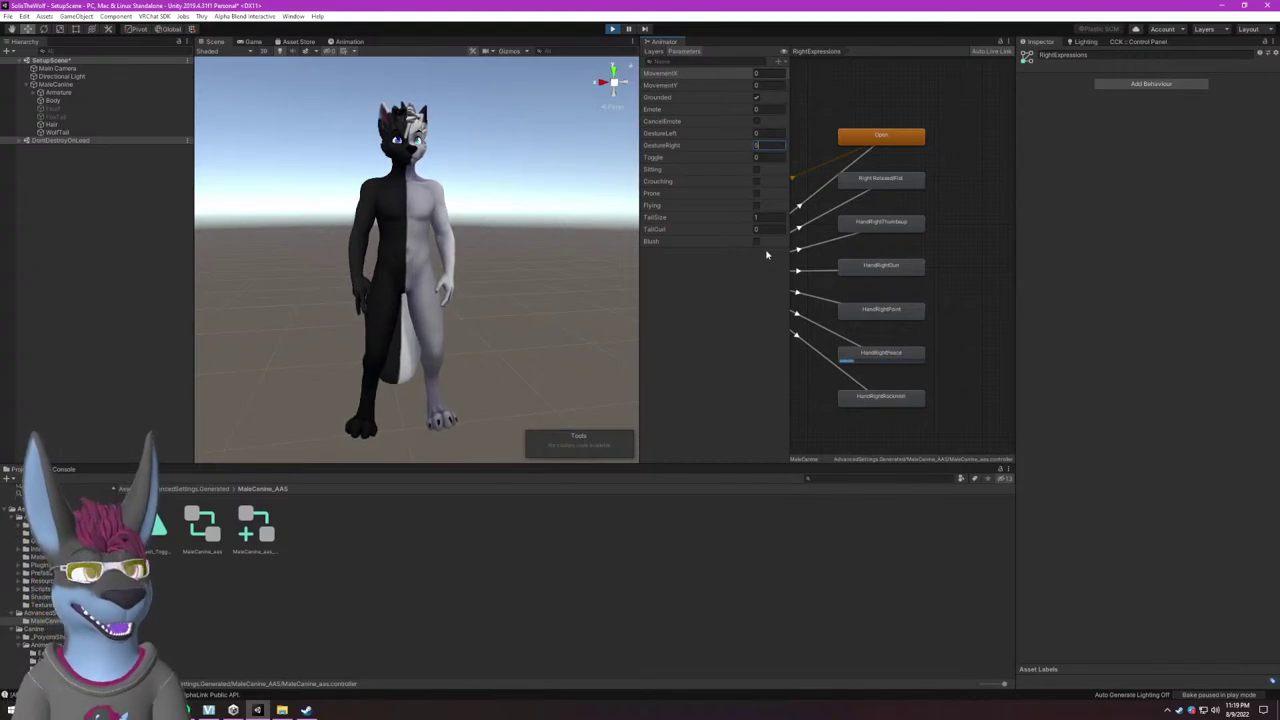
text(6)
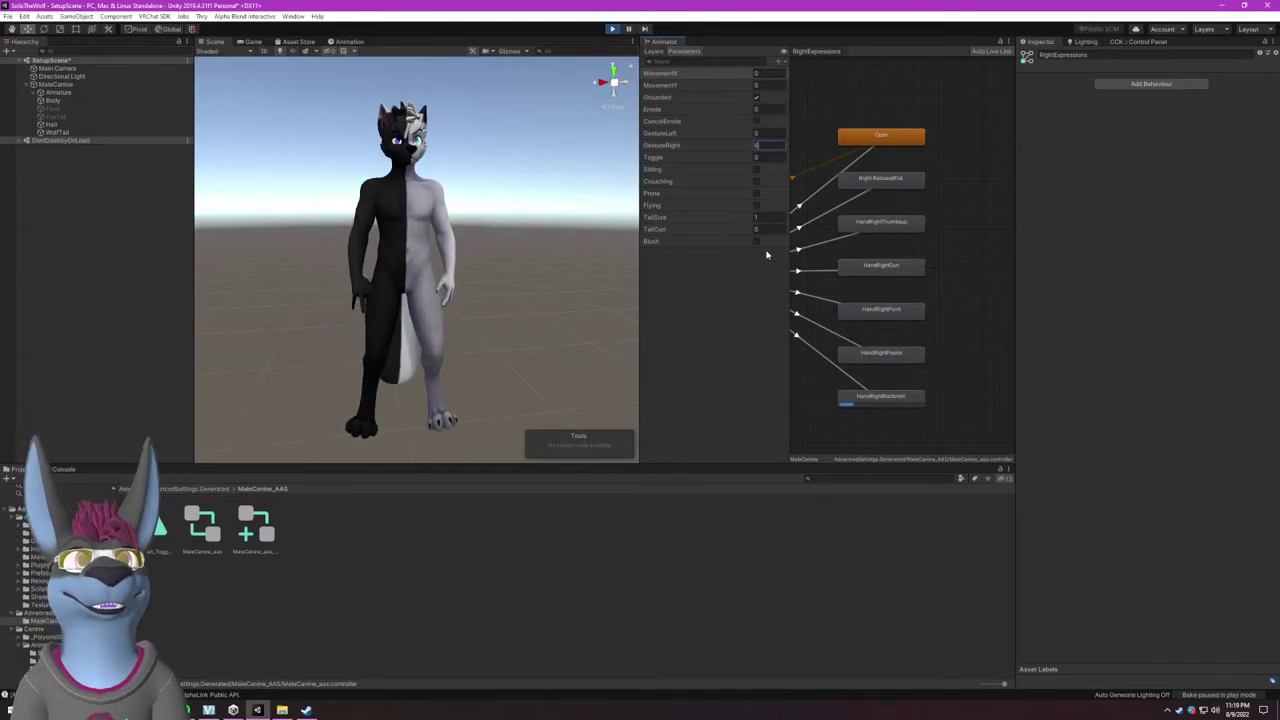
key(BackSpace)
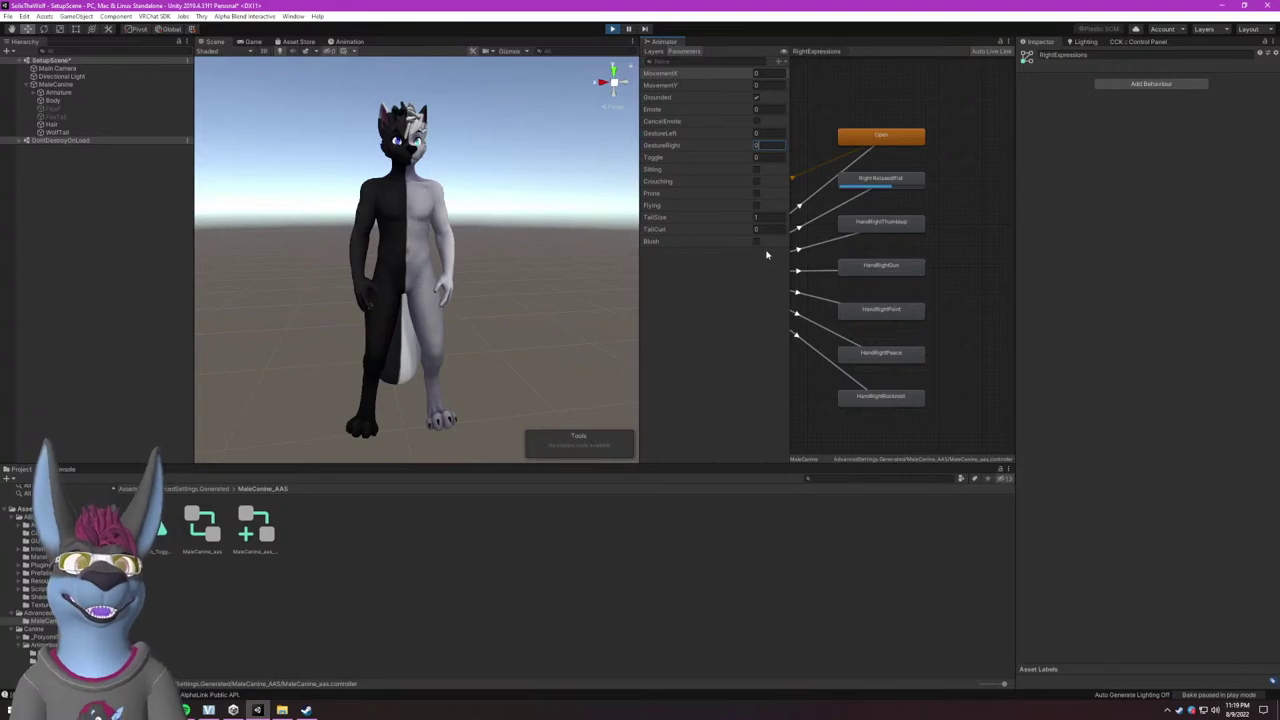
Stop play mode and set the controller of MaleCanine's Animator component to None.
click(612, 30)
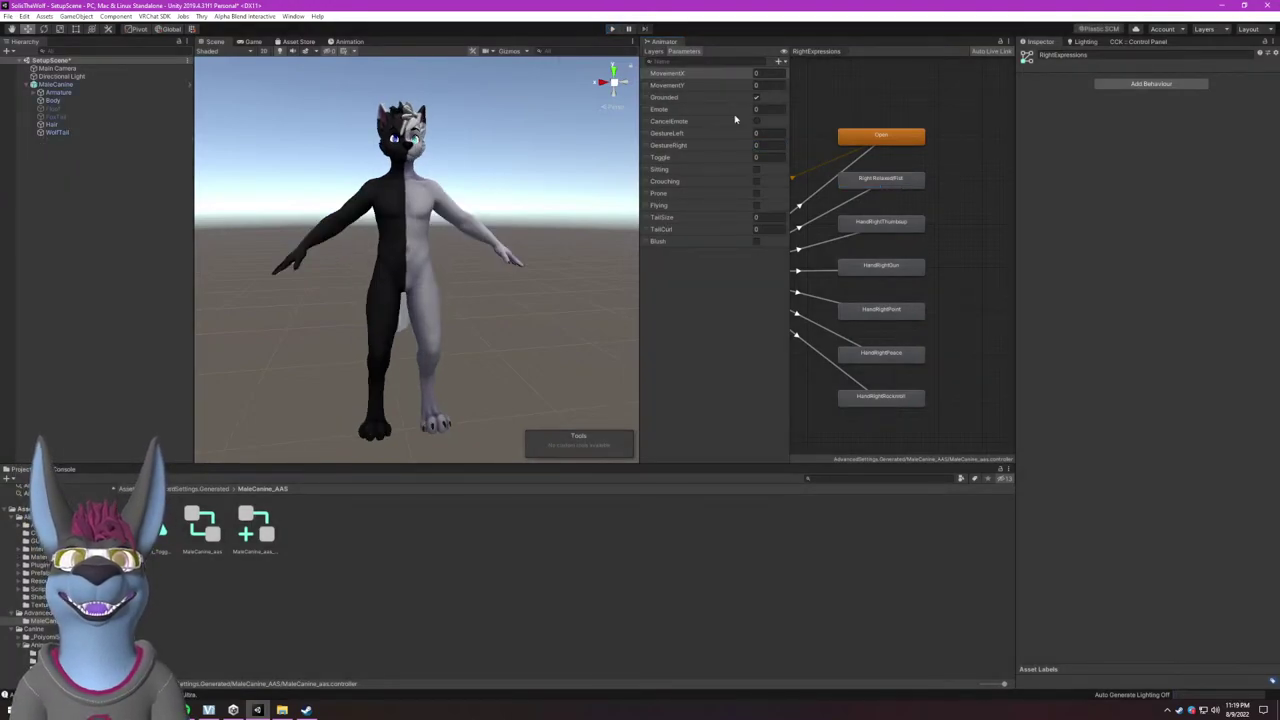
click(355, 183)
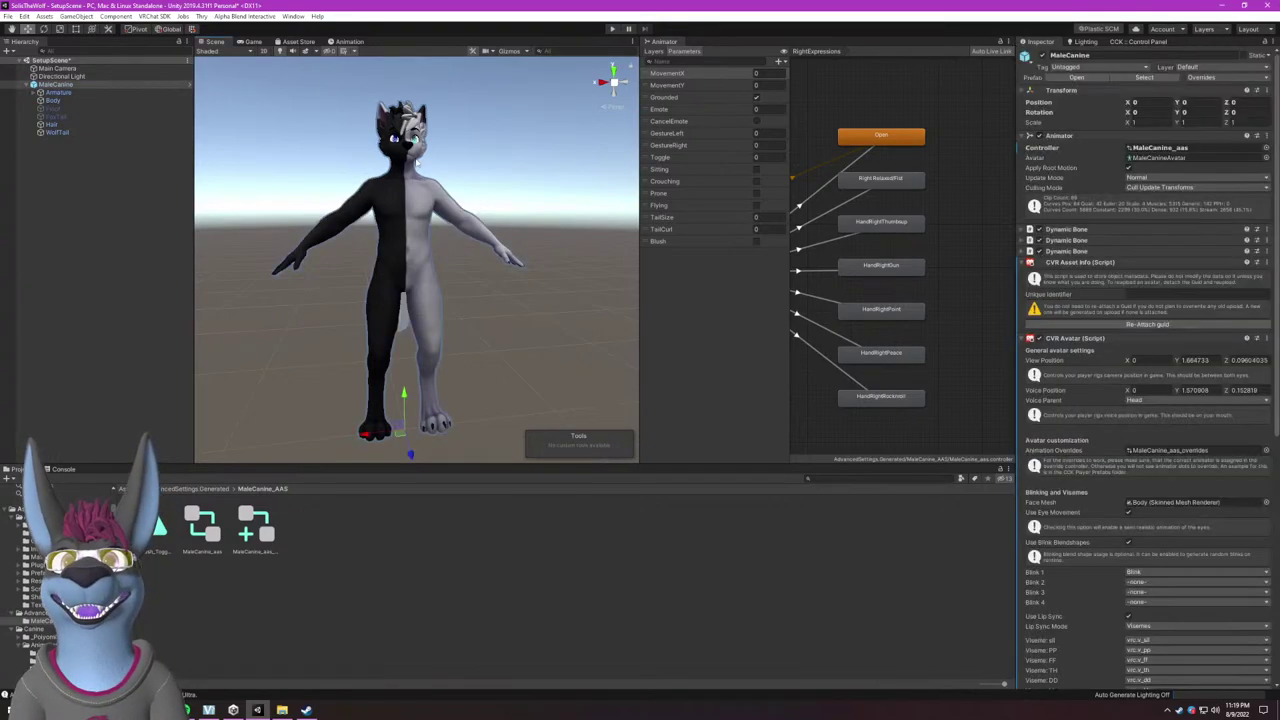
click(1266, 148)
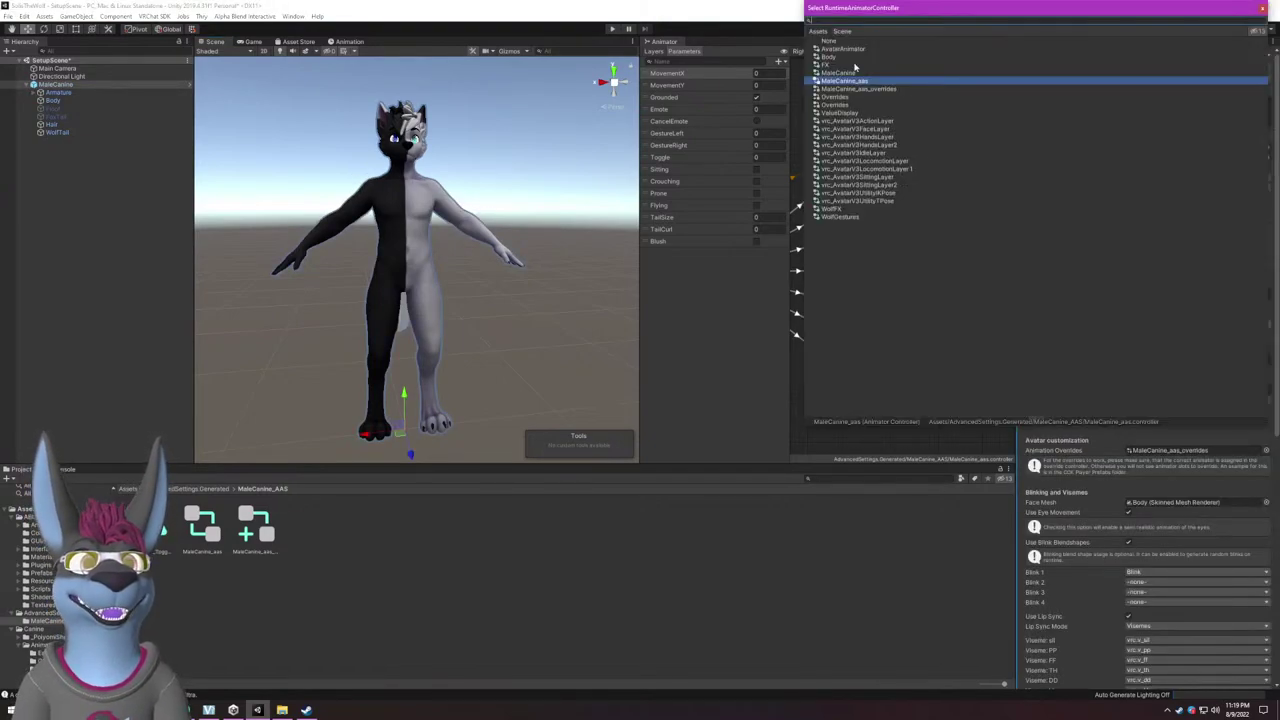
double_click(831, 41)
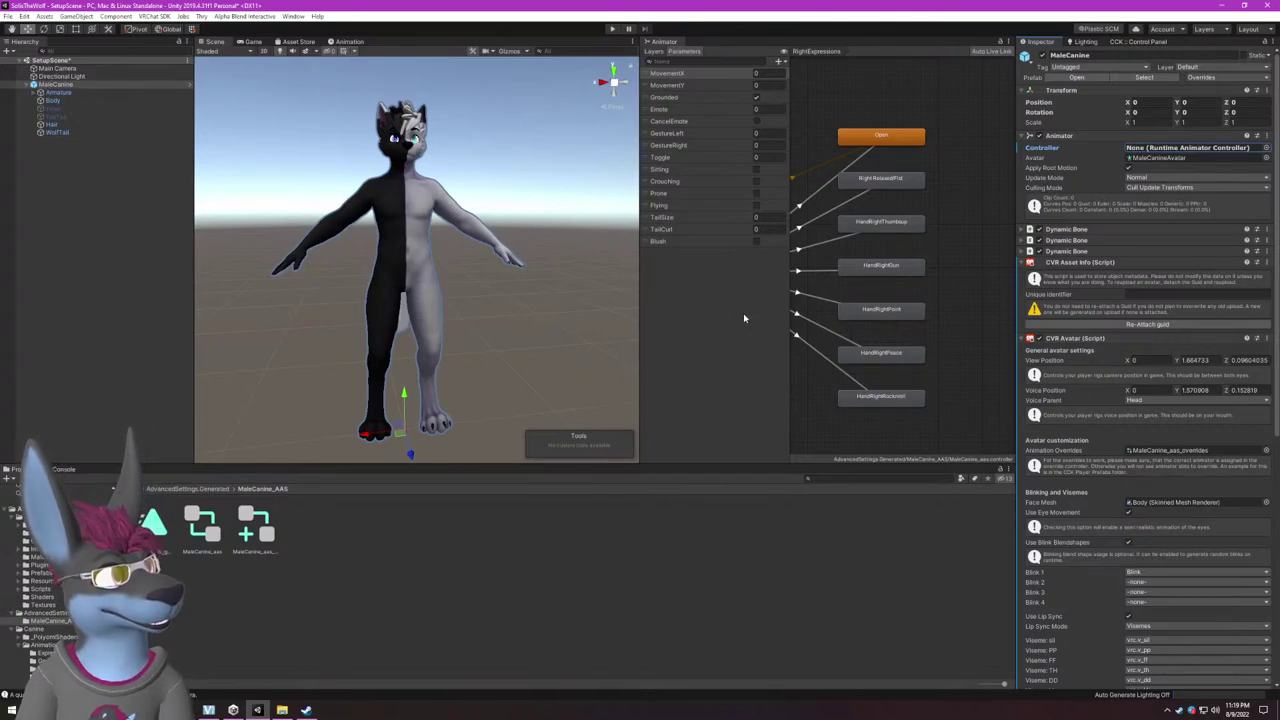
Dock the Animator window back alongside the Scene and Animation windows and show the Scene view.
drag(664, 41, 433, 45)
click(216, 42)
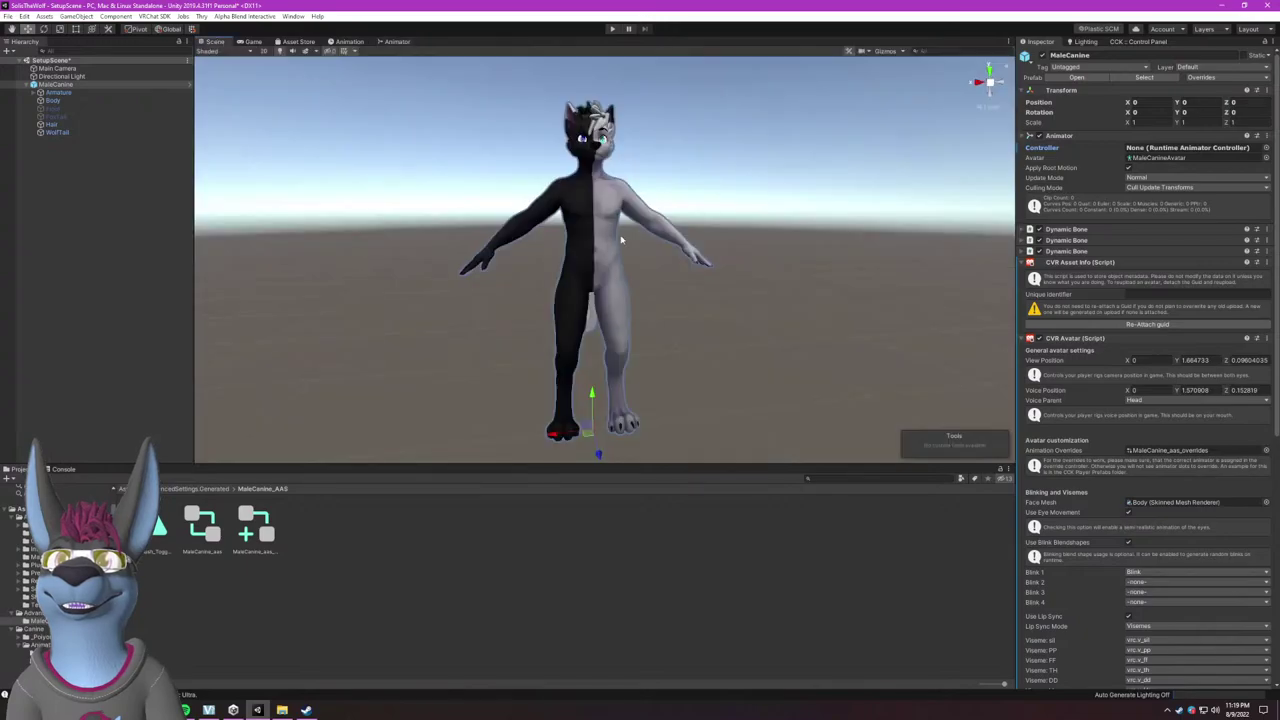
Examine the Male Canine avatar's body, tail and legs from several angles in the scene.
click(678, 298)
mouse_move(678, 298)
alt+mouse_down()
mouse_move(644, 270)
mouse_move(766, 266)
mouse_move(685, 289)
alt+mouse_up()
alt+right_drag(685, 289, 966, 277)
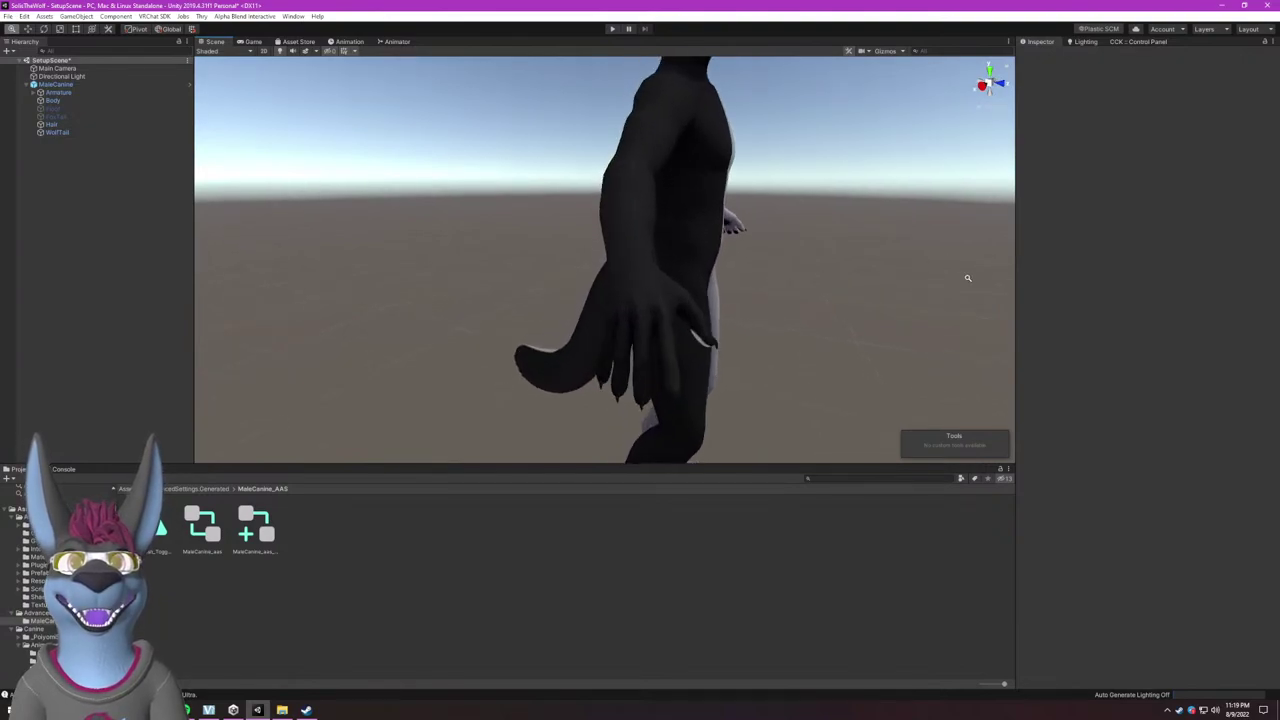
alt+drag(723, 284, 623, 268)
drag(563, 406, 580, 266)
scroll(586, 223, down, 5)
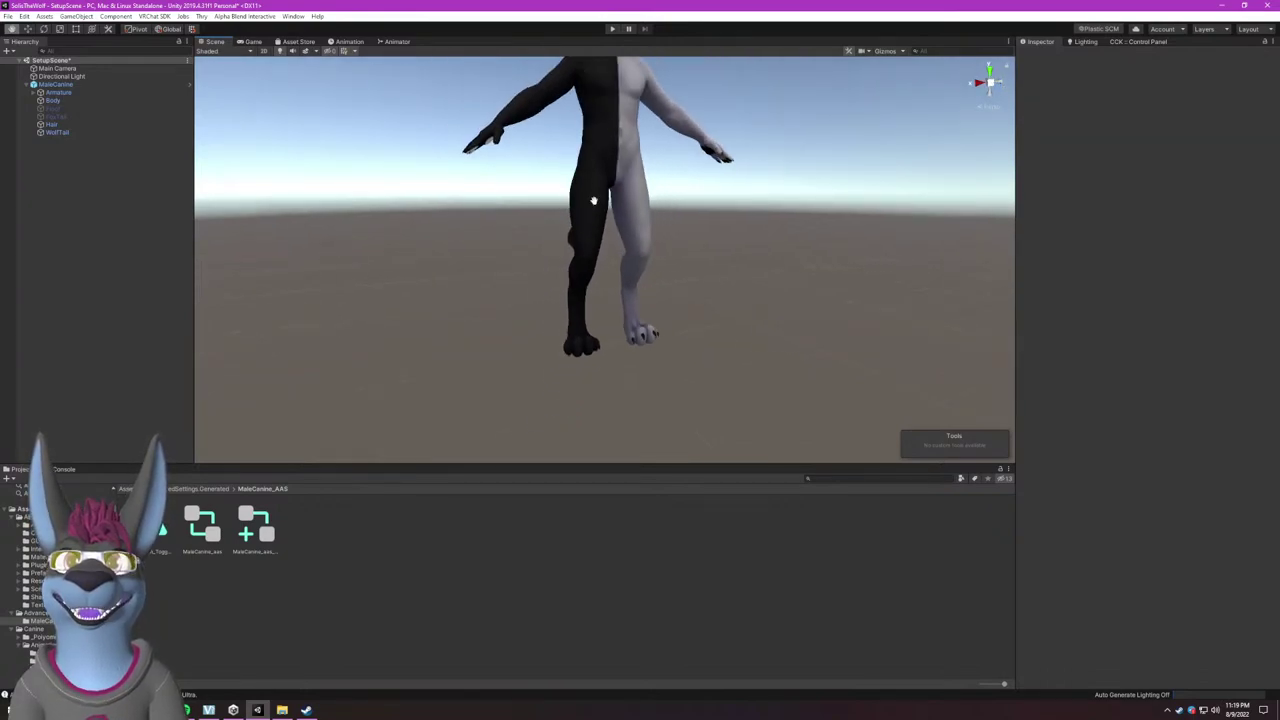
scroll(593, 201, down, 3)
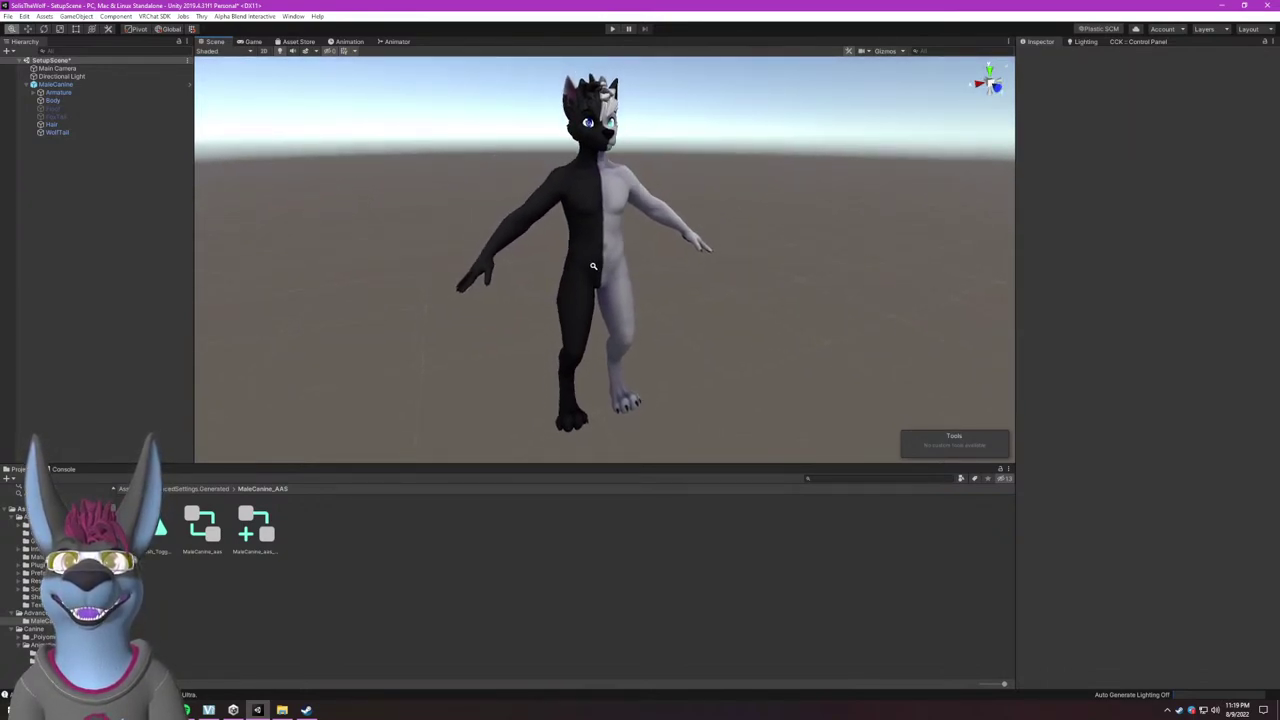
alt+drag(593, 266, 585, 231)
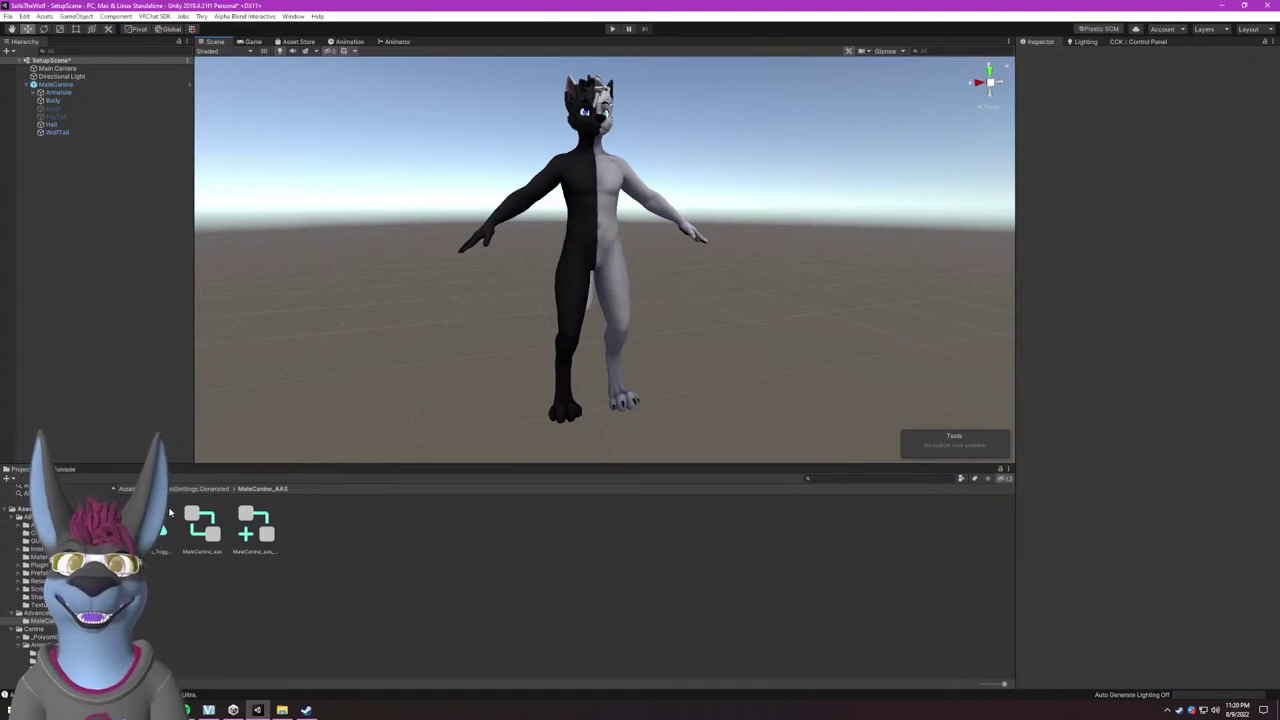
Return to the root Assets folder and inspect the wolf body and Eyes_BaseColorAlpha textures against the model.
click(127, 488)
click(848, 527)
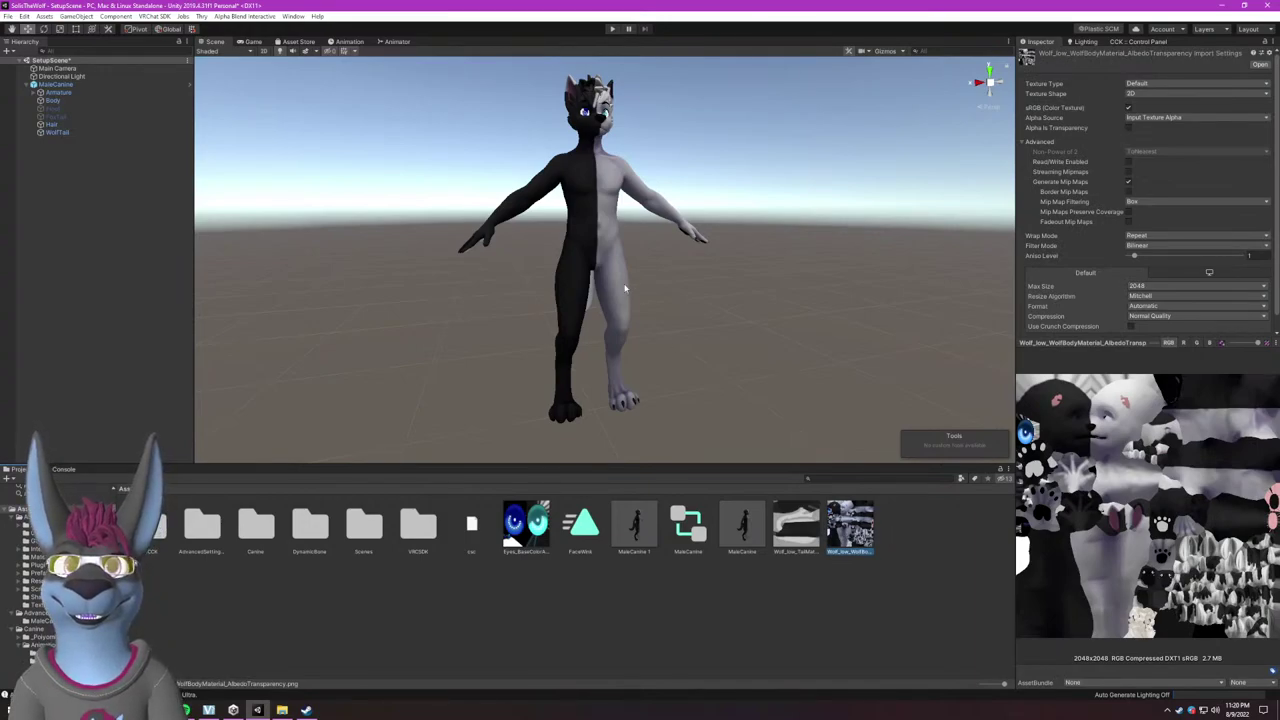
alt+drag(605, 255, 589, 260)
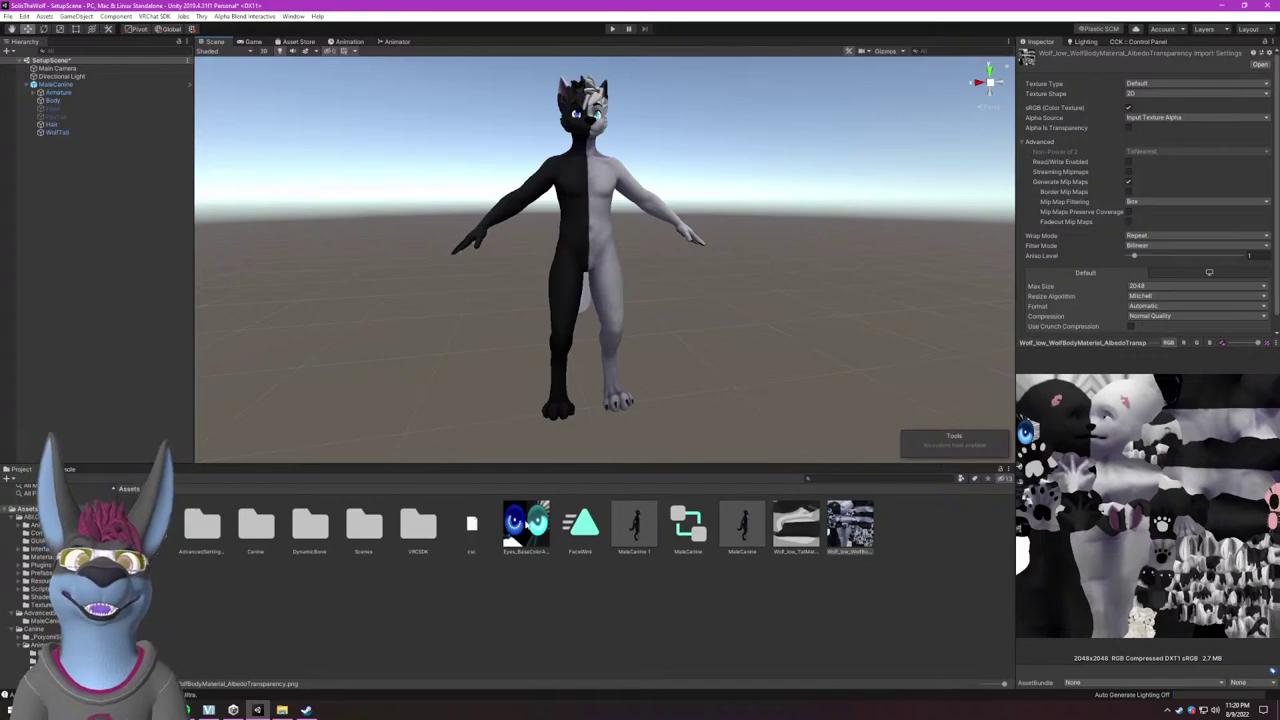
click(526, 524)
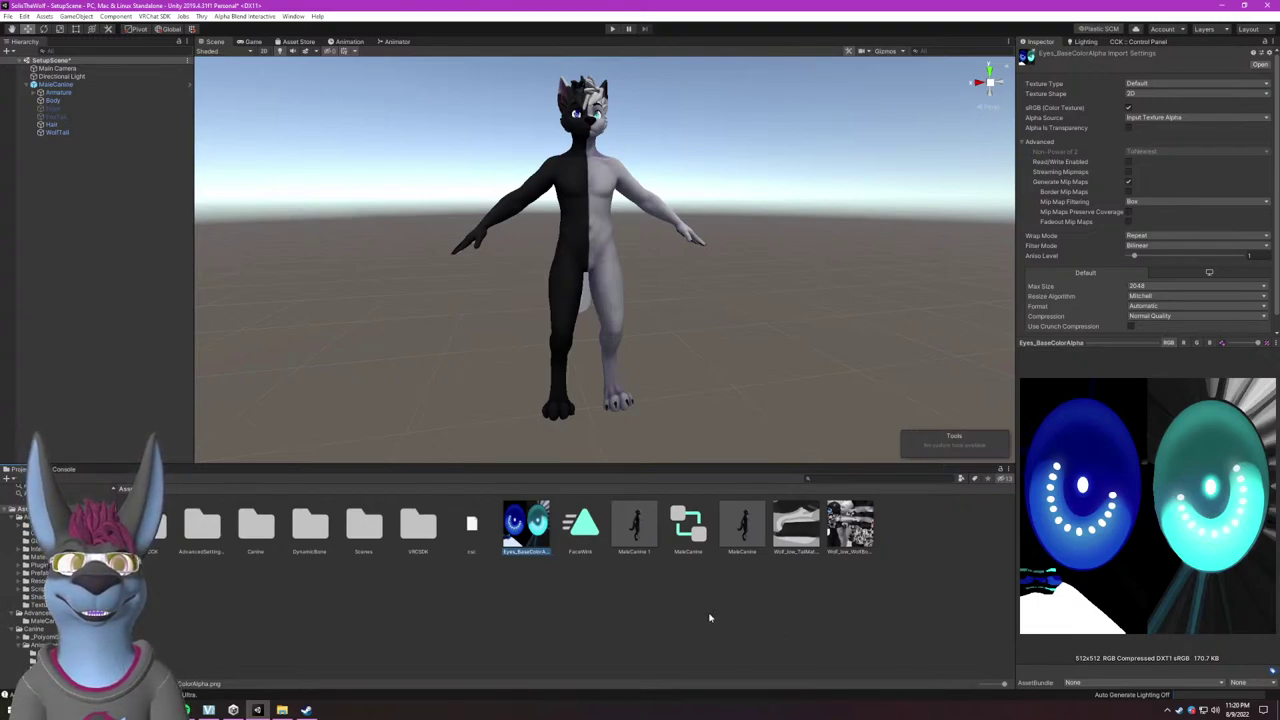
Select MaleCanine and review its CVR Avatar settings and the avatar entry in the CCK Control Panel.
click(596, 262)
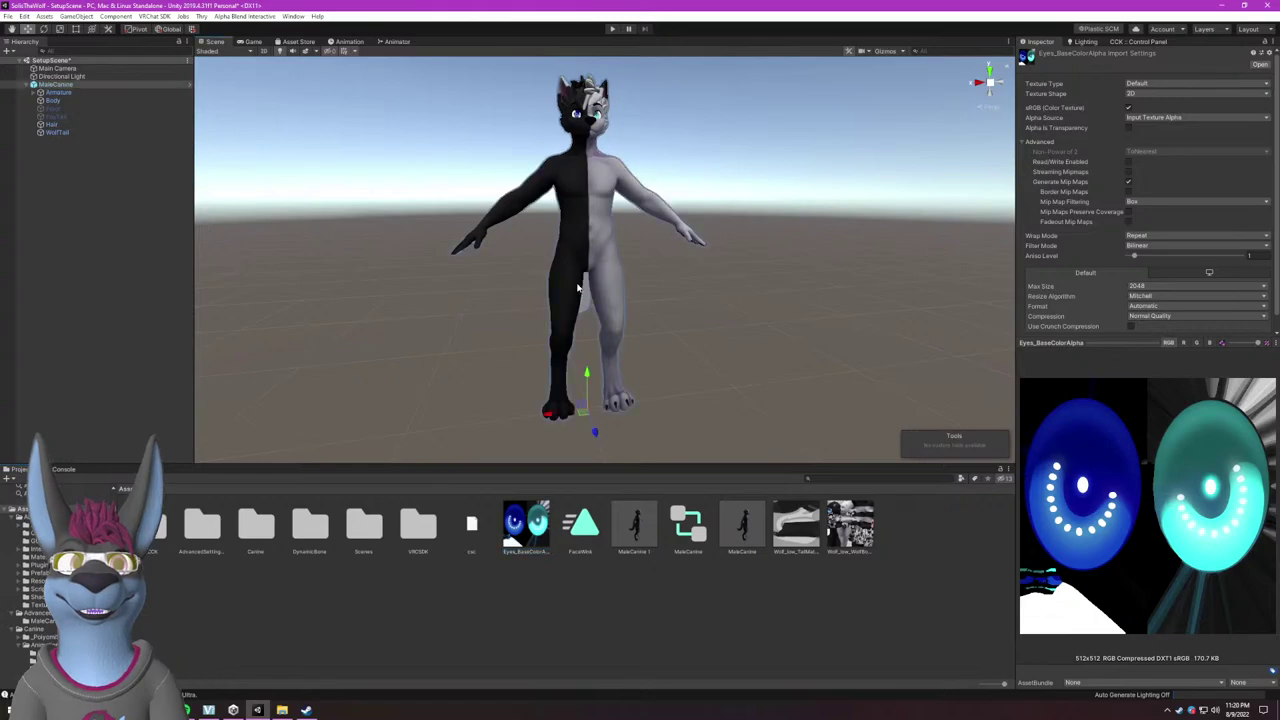
alt+drag(598, 264, 663, 290)
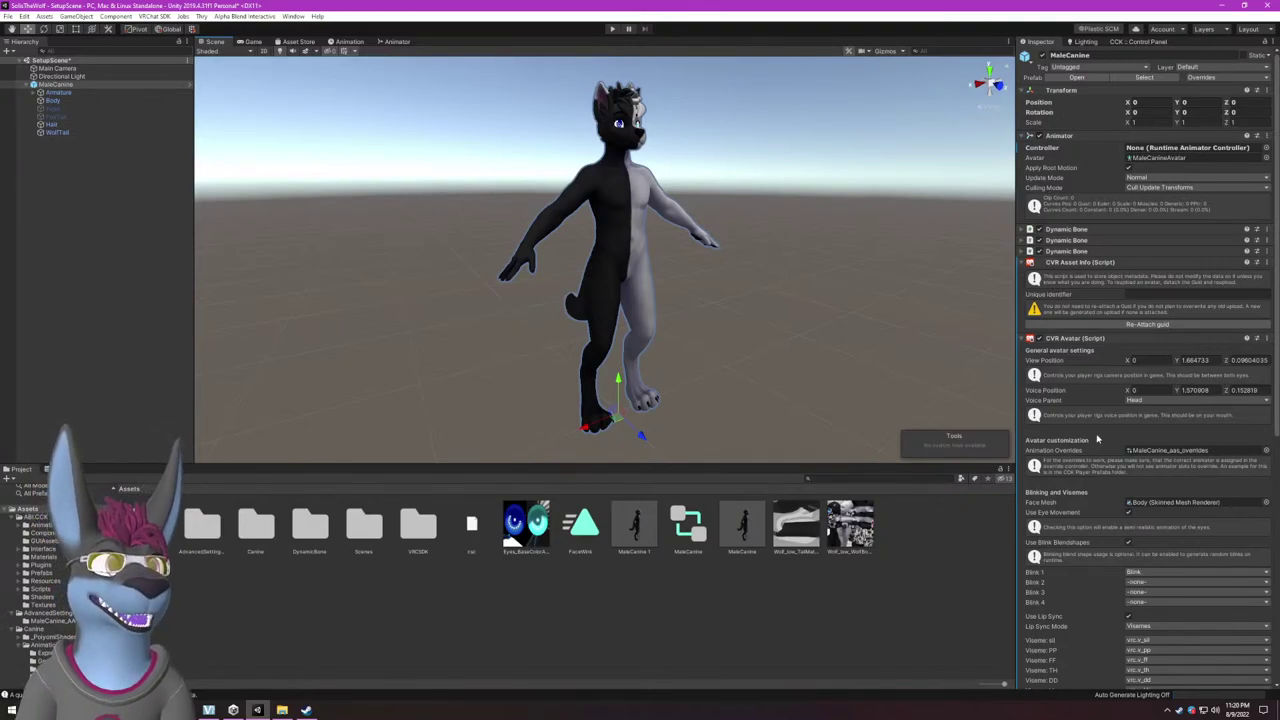
scroll(1097, 439, down, 8)
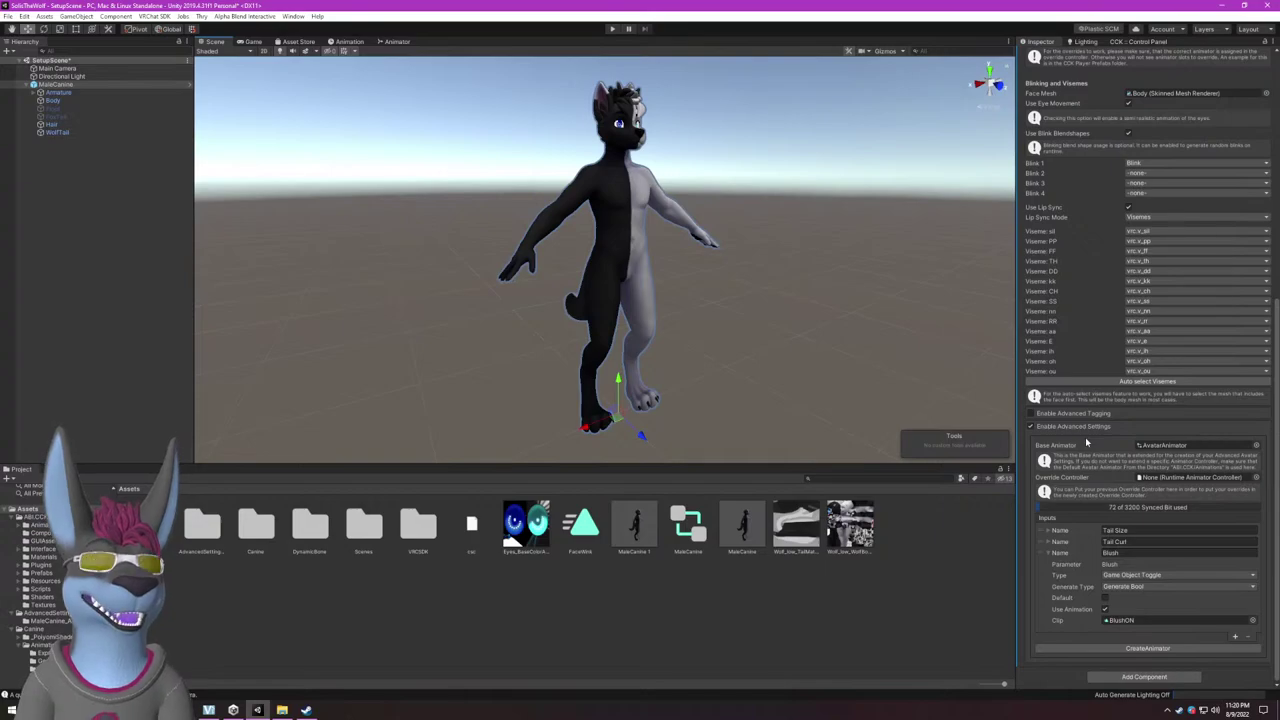
scroll(1087, 442, up, 8)
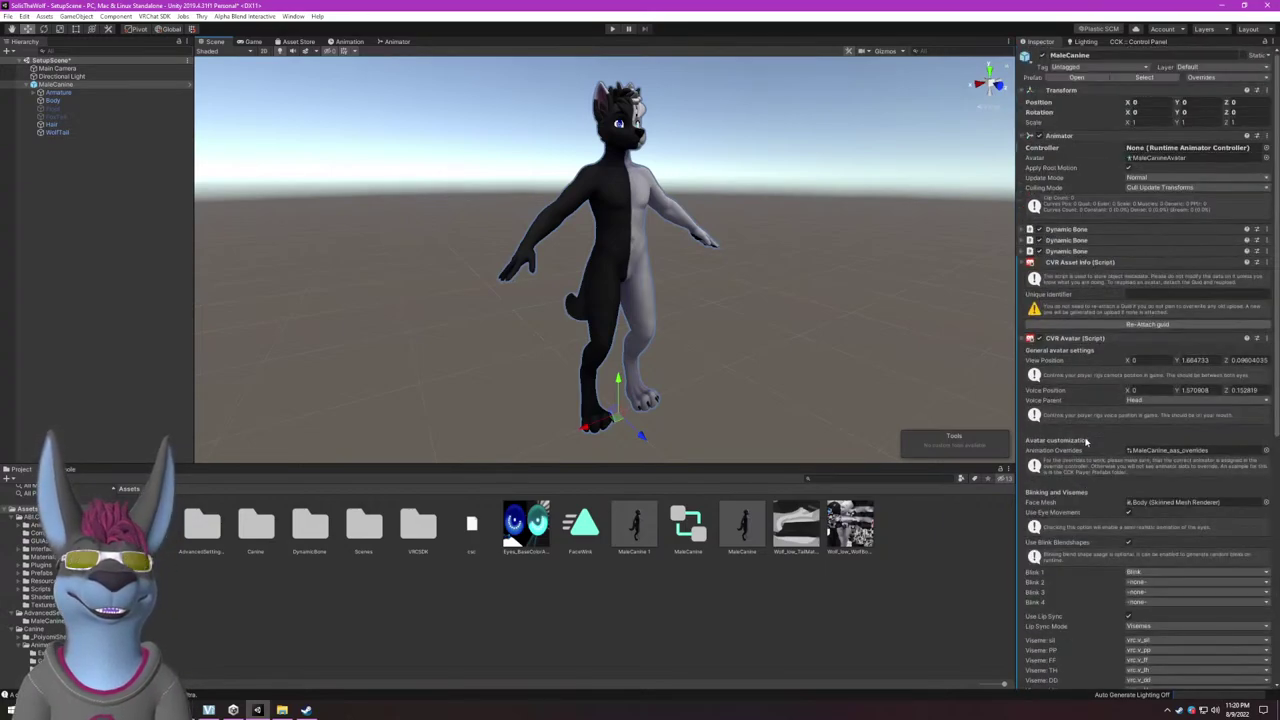
click(1140, 42)
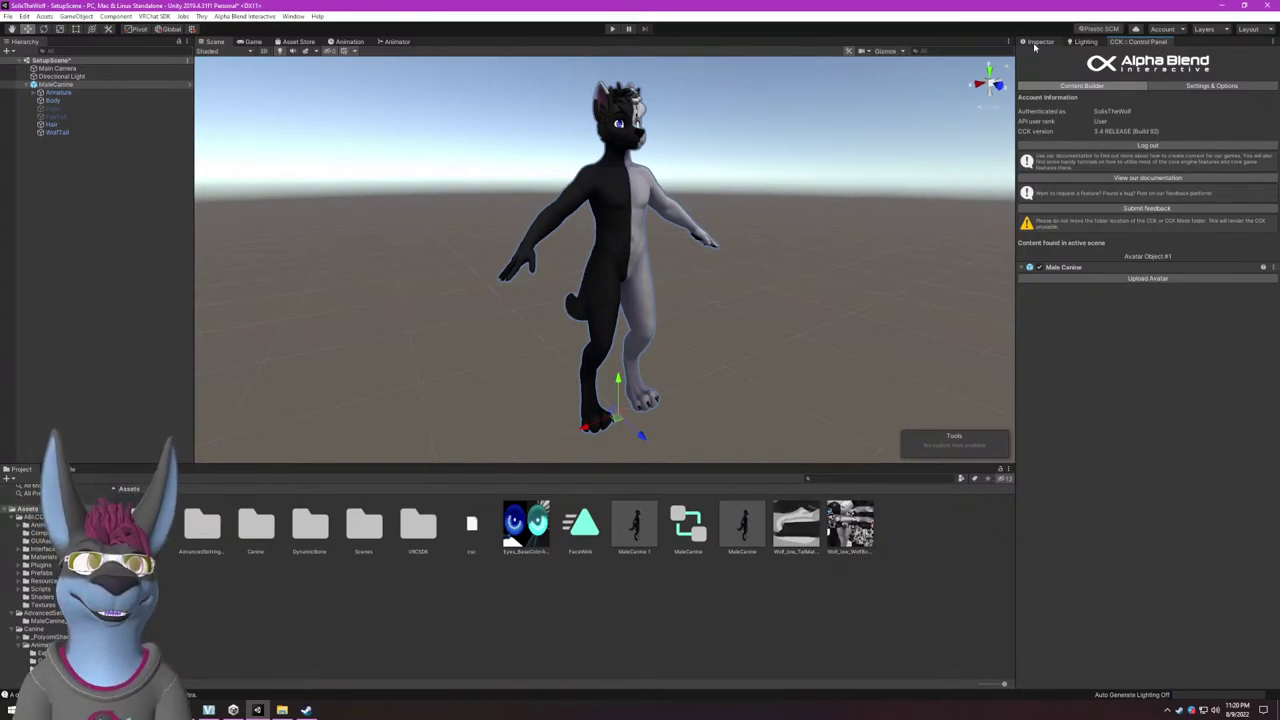
click(1038, 42)
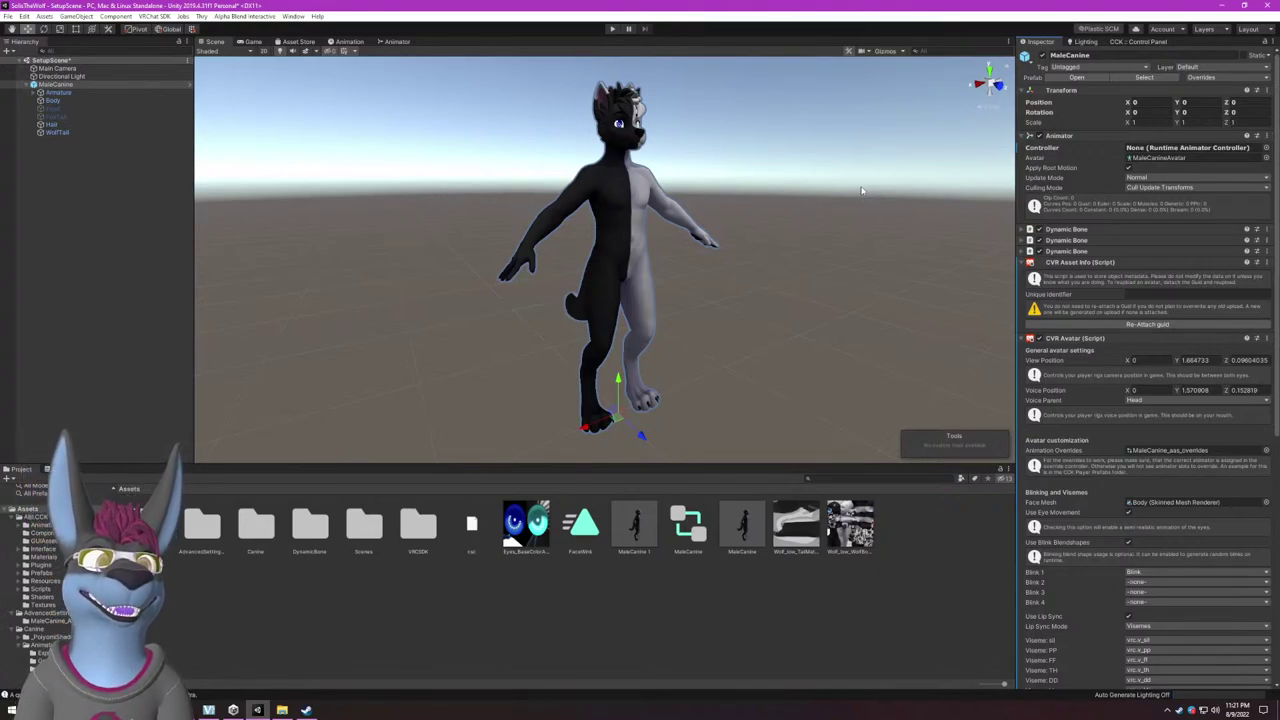
Assign the MaleCanine controller to the avatar's Animator and preview its pose in play mode.
drag(686, 560, 1180, 147)
click(612, 29)
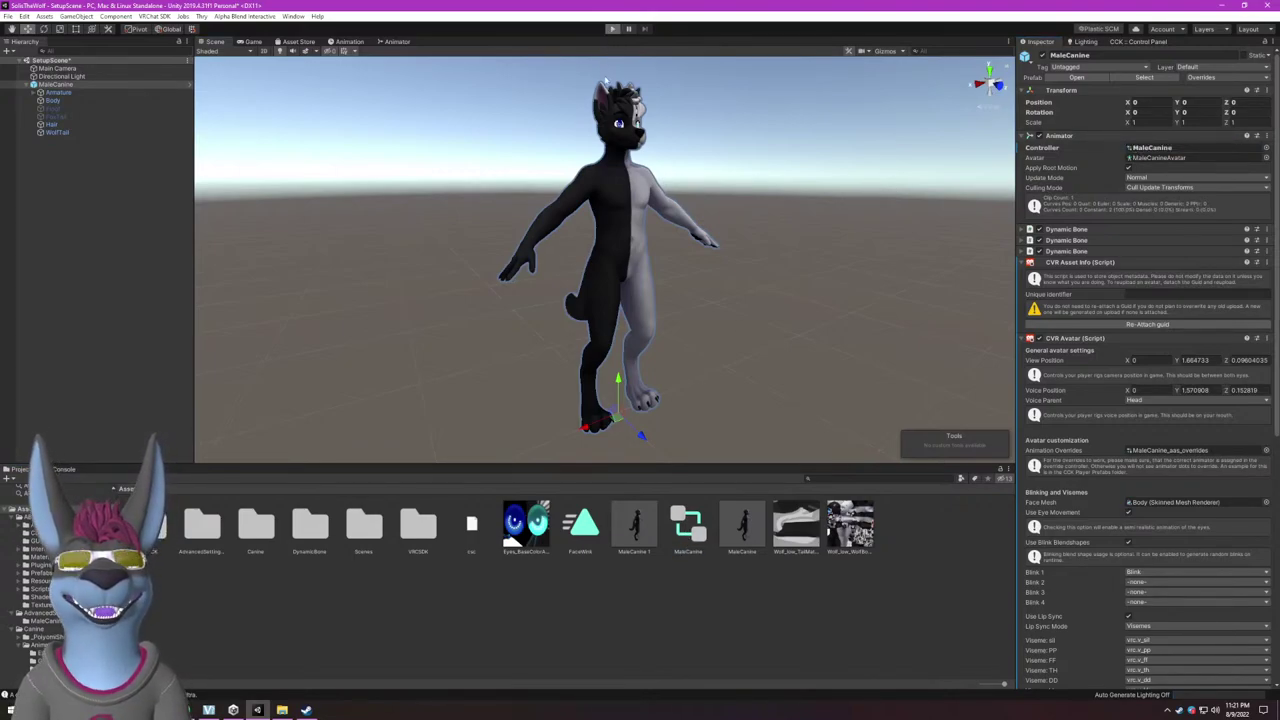
click(212, 42)
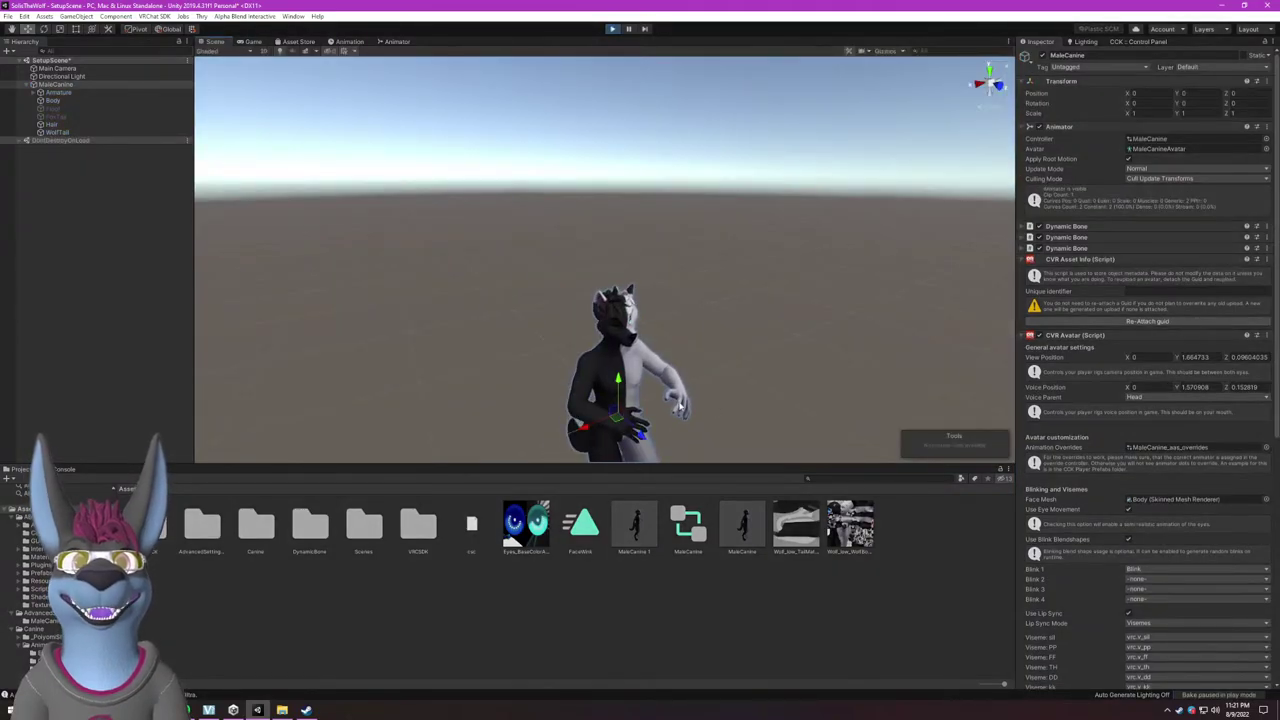
alt+drag(652, 298, 597, 276)
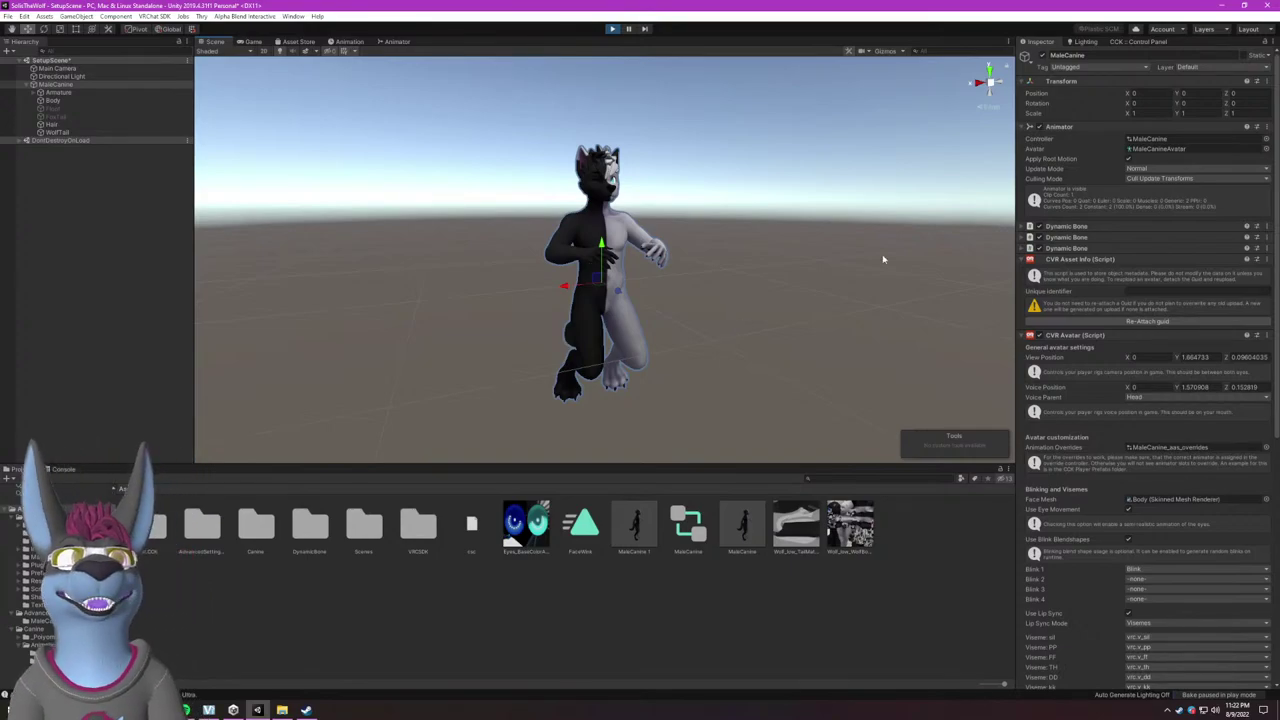
Clear the Animator's controller to None during play mode, view the avatar and stop play mode.
click(1265, 139)
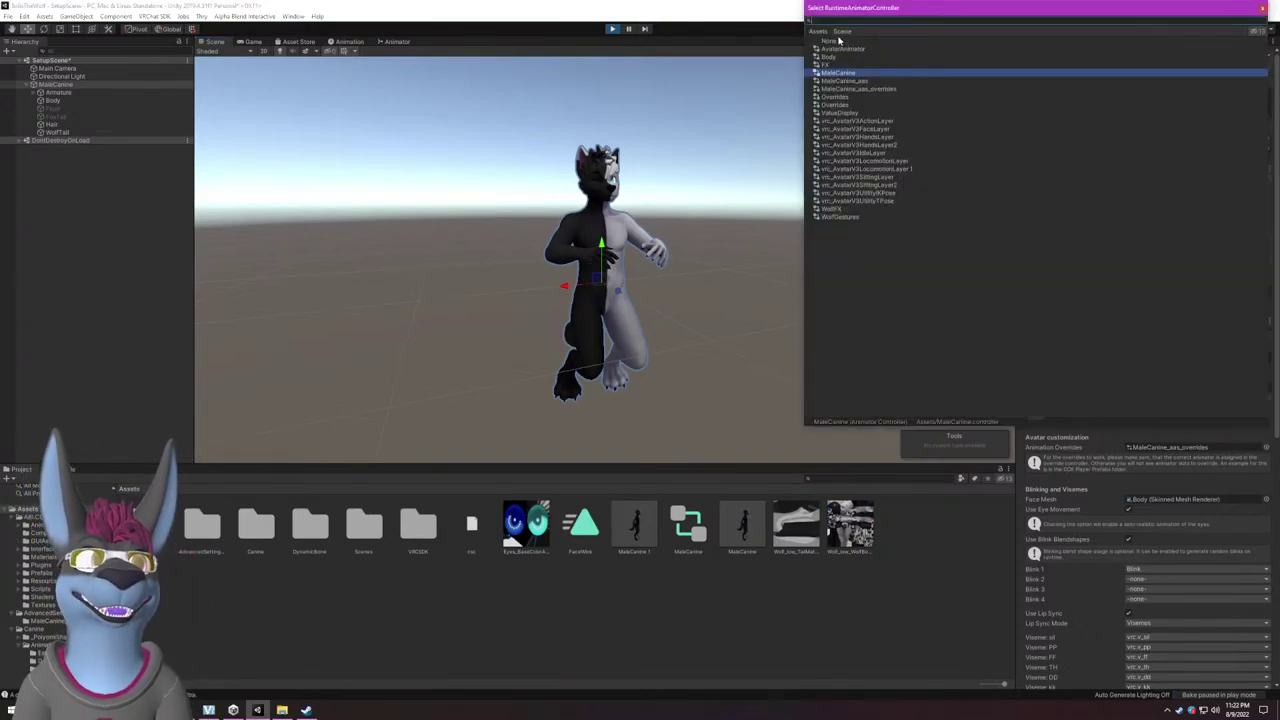
double_click(833, 42)
middle_drag(709, 200, 724, 290)
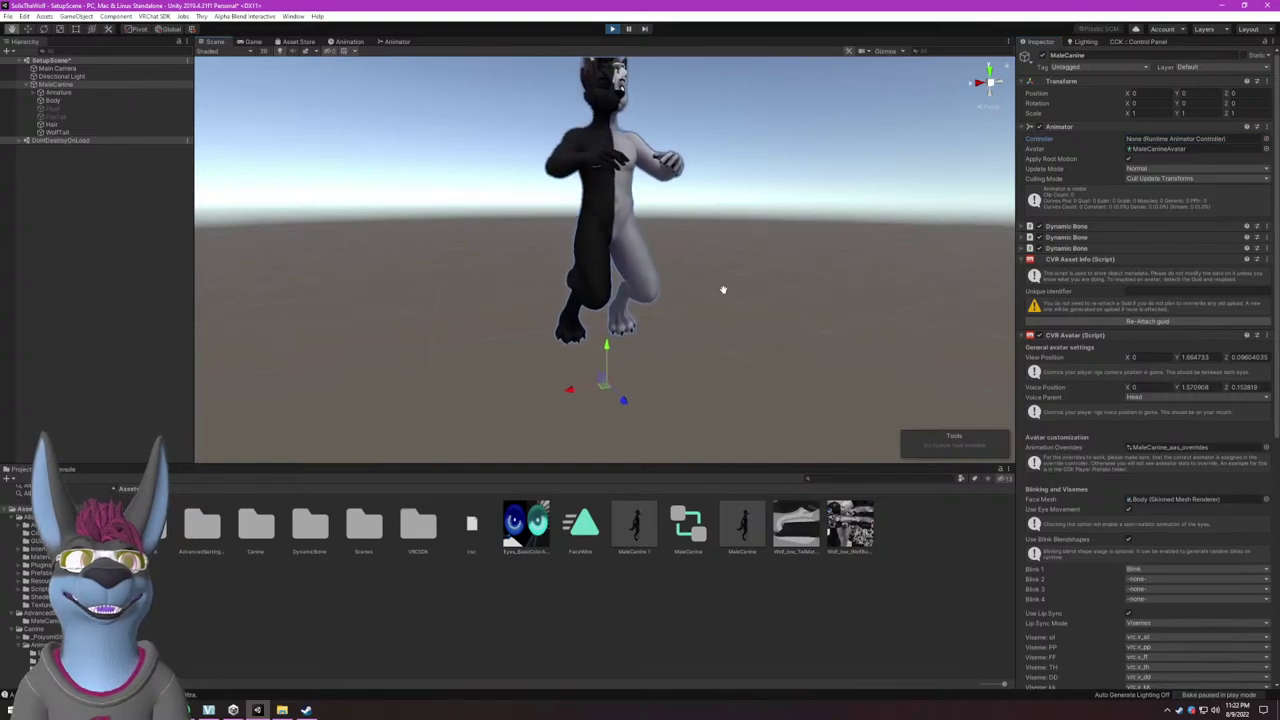
click(612, 28)
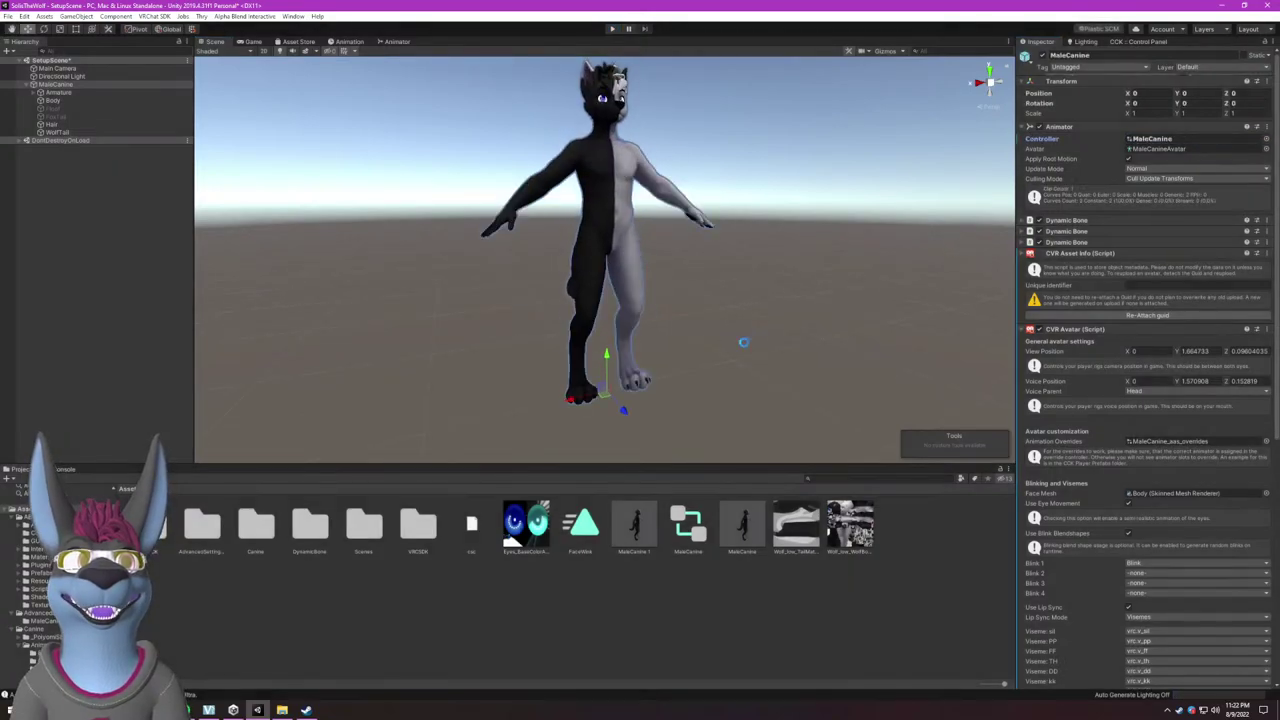
Set the Animator controller of MaleCanine to None in edit mode and reselect the avatar.
click(1265, 147)
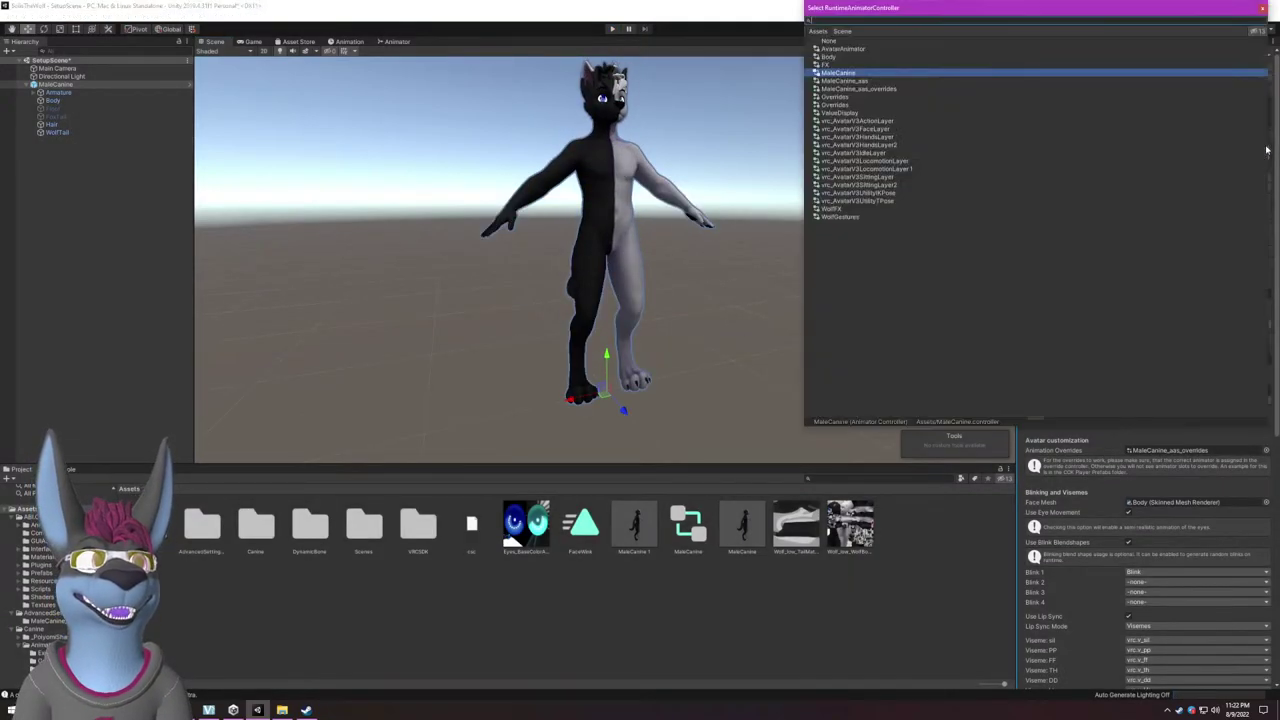
click(828, 42)
double_click(828, 42)
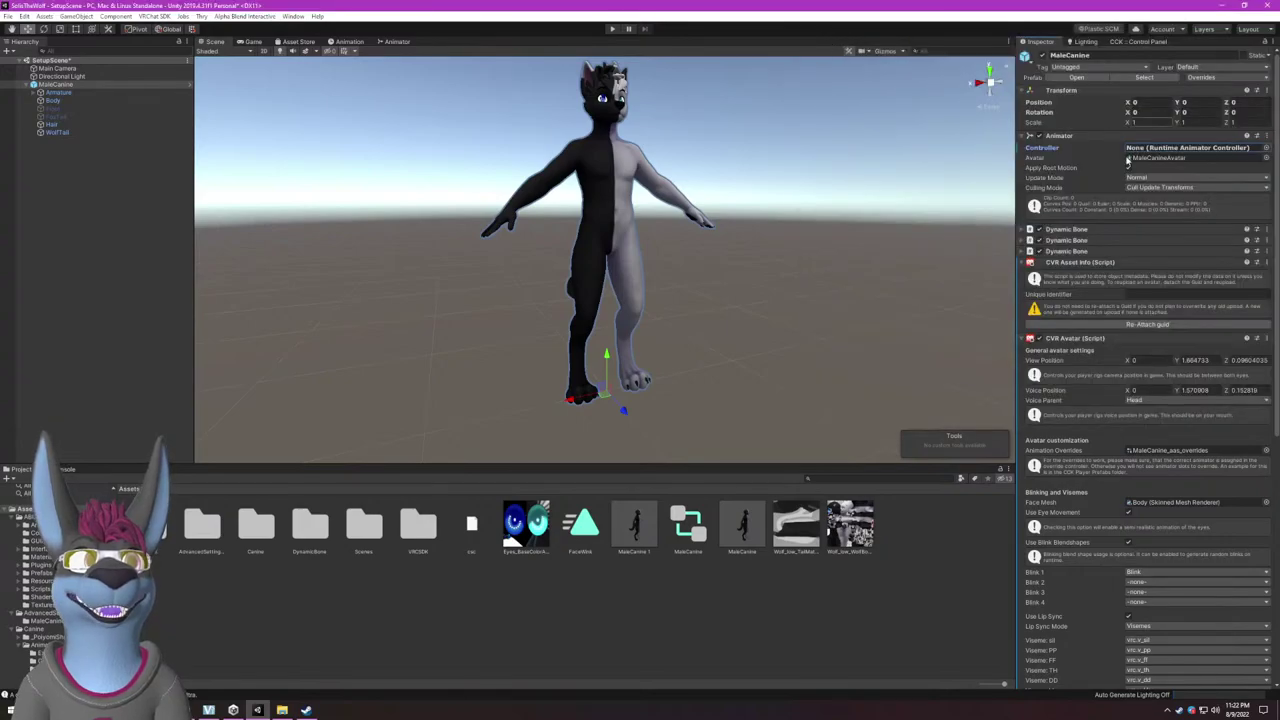
click(870, 315)
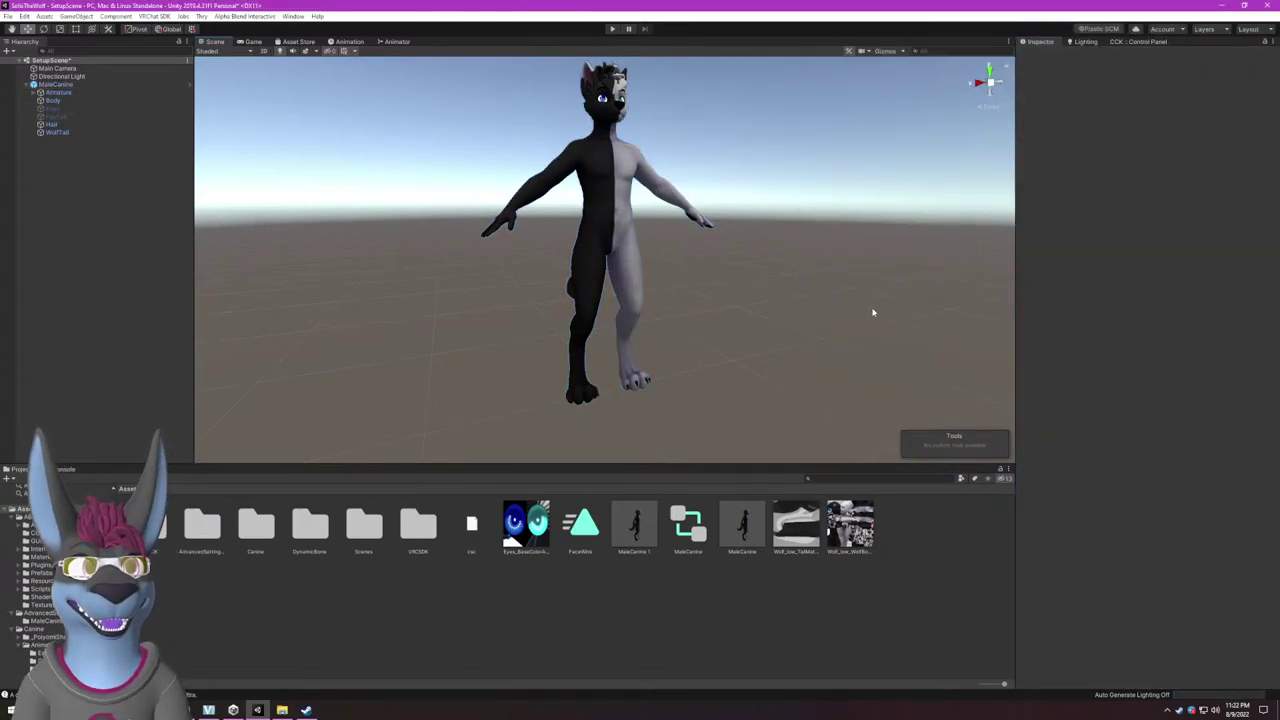
click(634, 190)
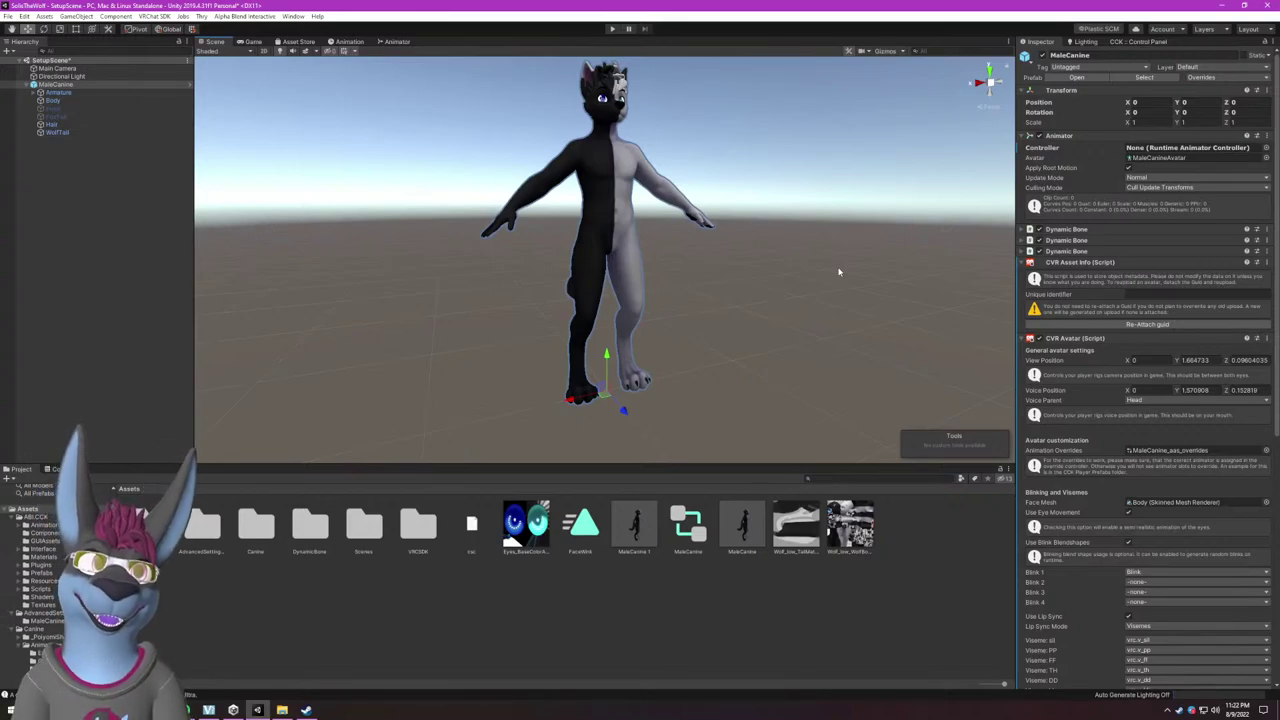
Bring up the ChilloutVR upload form for the Male Canine avatar through the CCK, and exit play mode.
click(1118, 42)
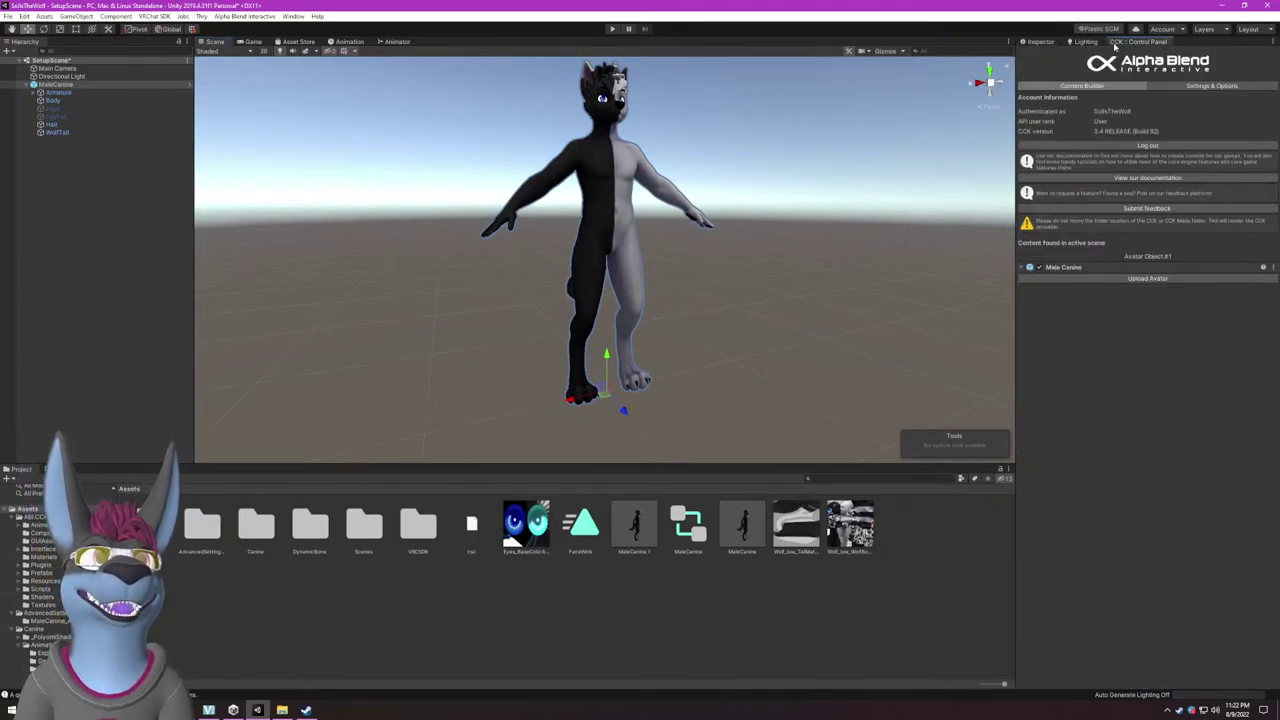
click(1148, 279)
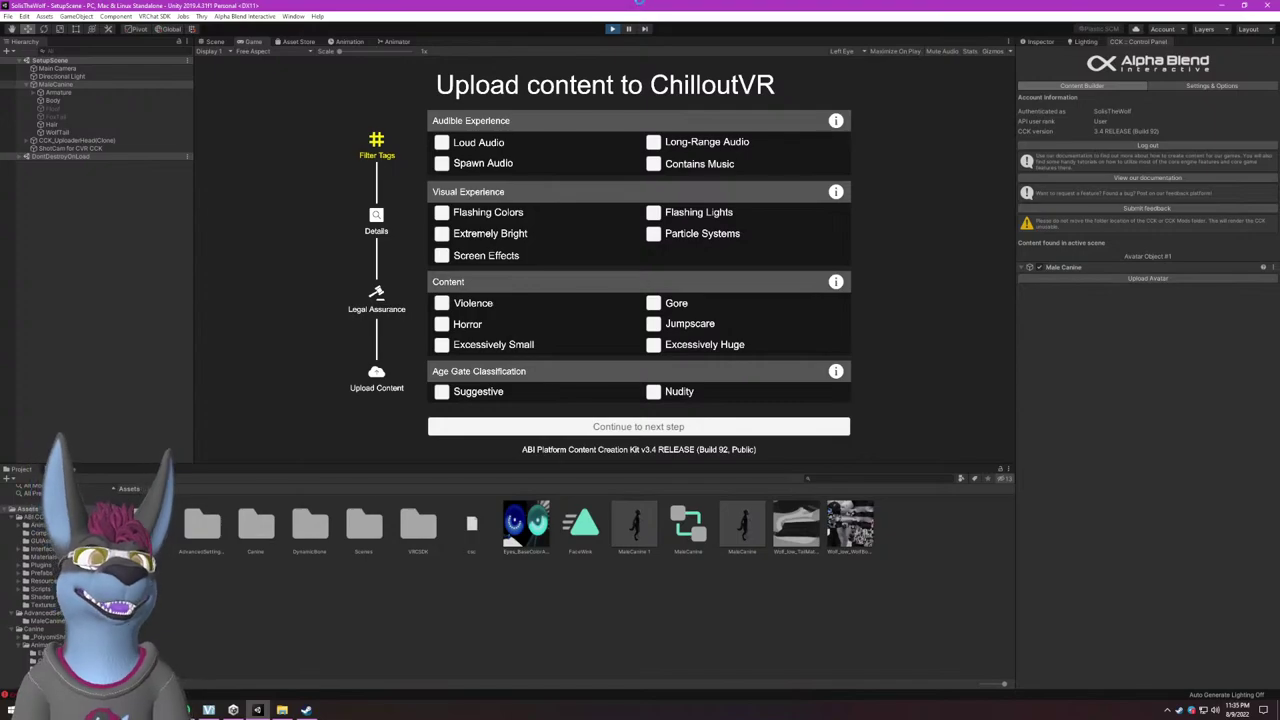
key(ctrl+p)
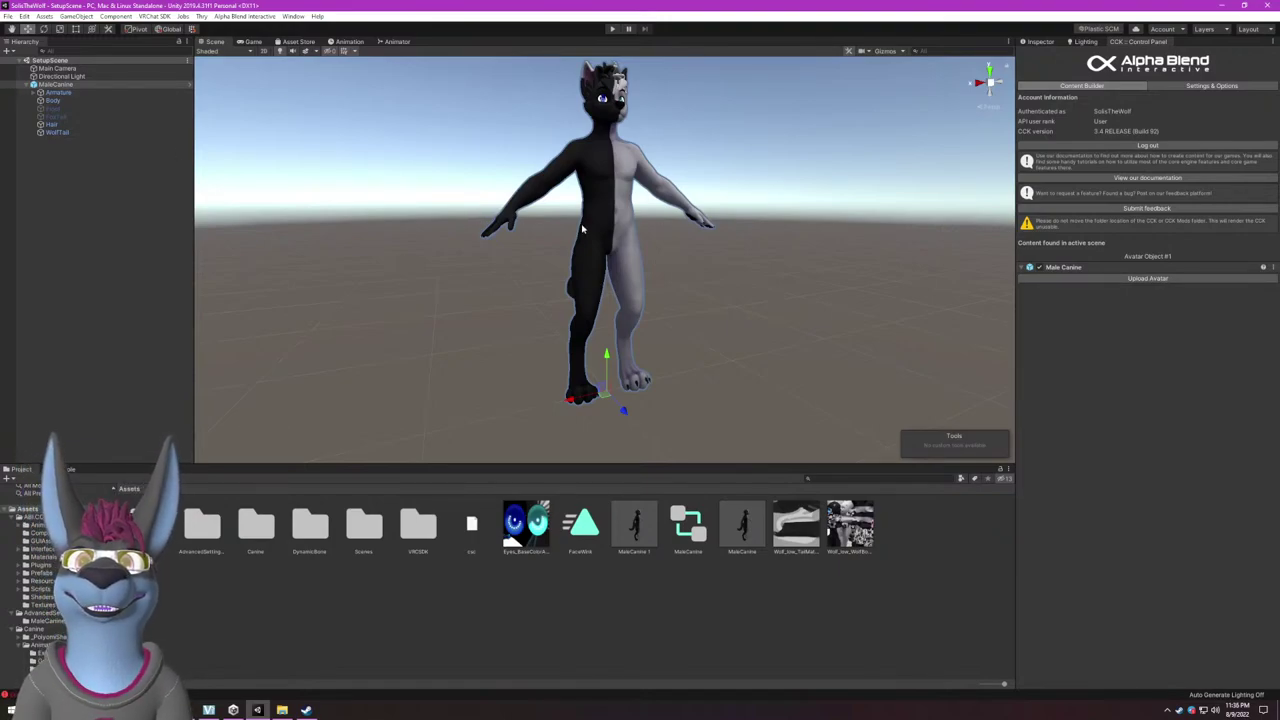
Expand MaleCanine's armature through Hips, Spine, Chest, shoulder.R, upper_arm.R and forearm.R to the bones of hand.R.
alt+drag(582, 229, 631, 224)
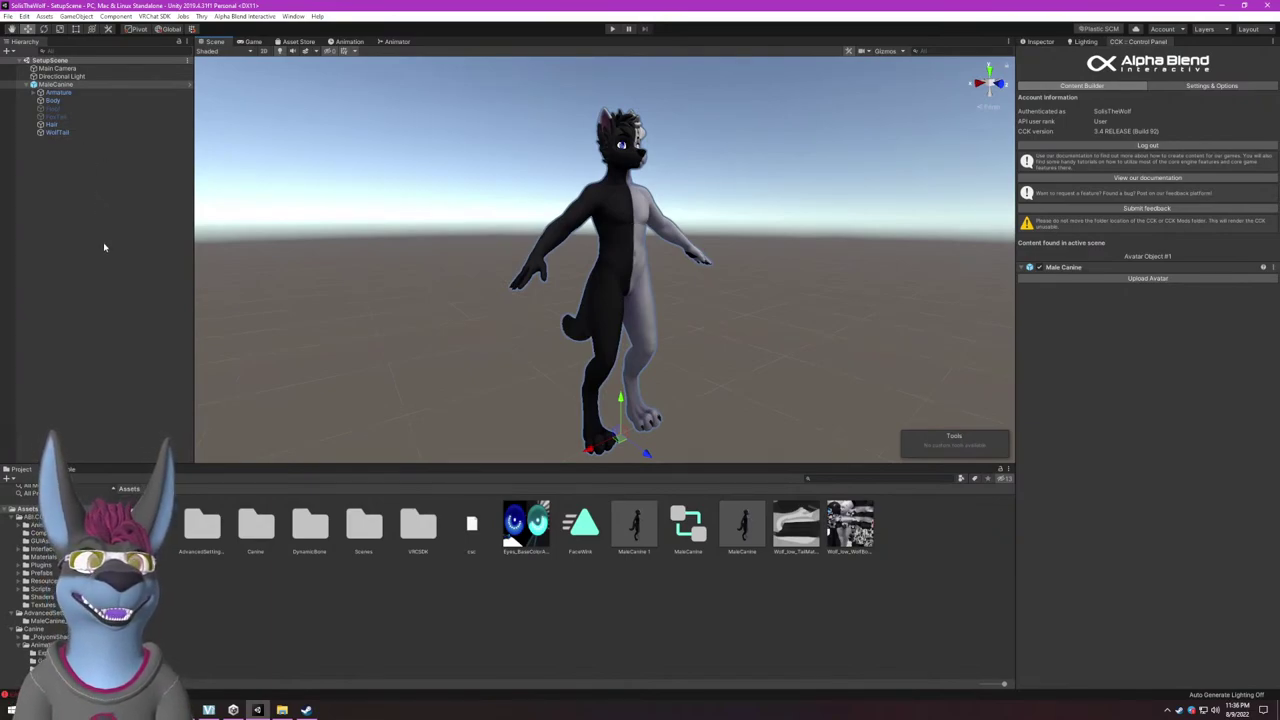
click(40, 85)
click(35, 93)
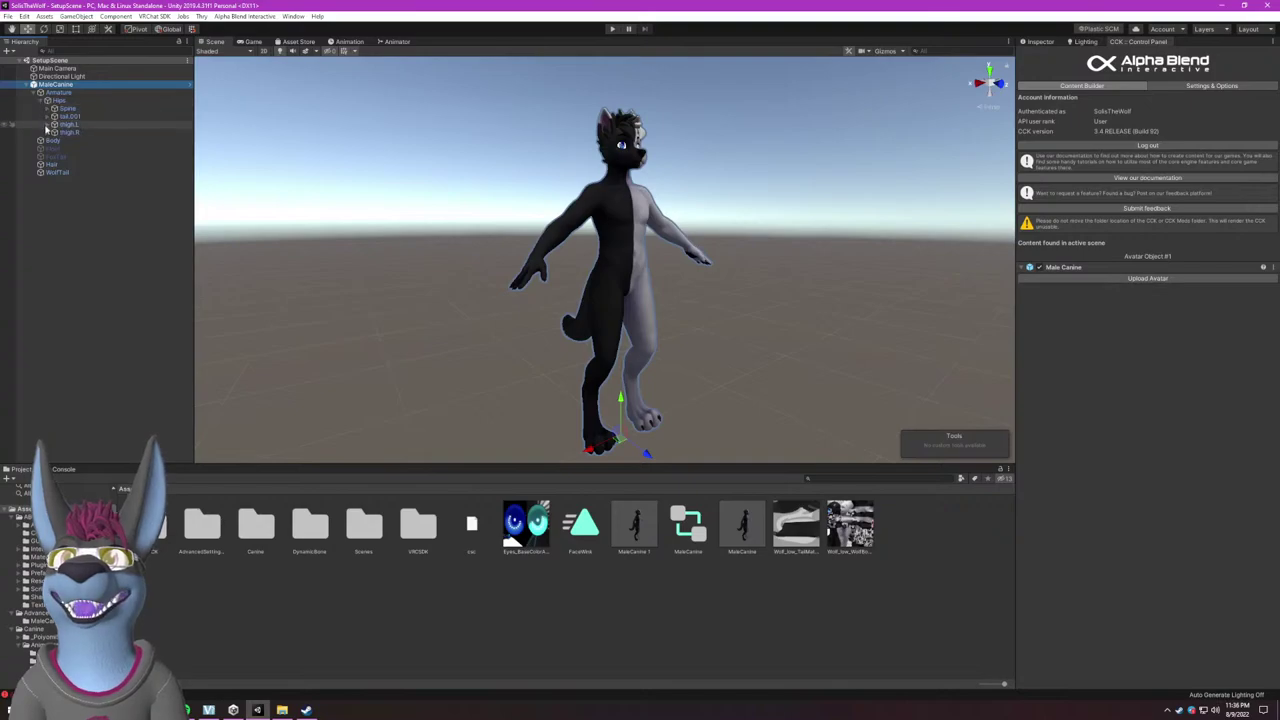
click(48, 108)
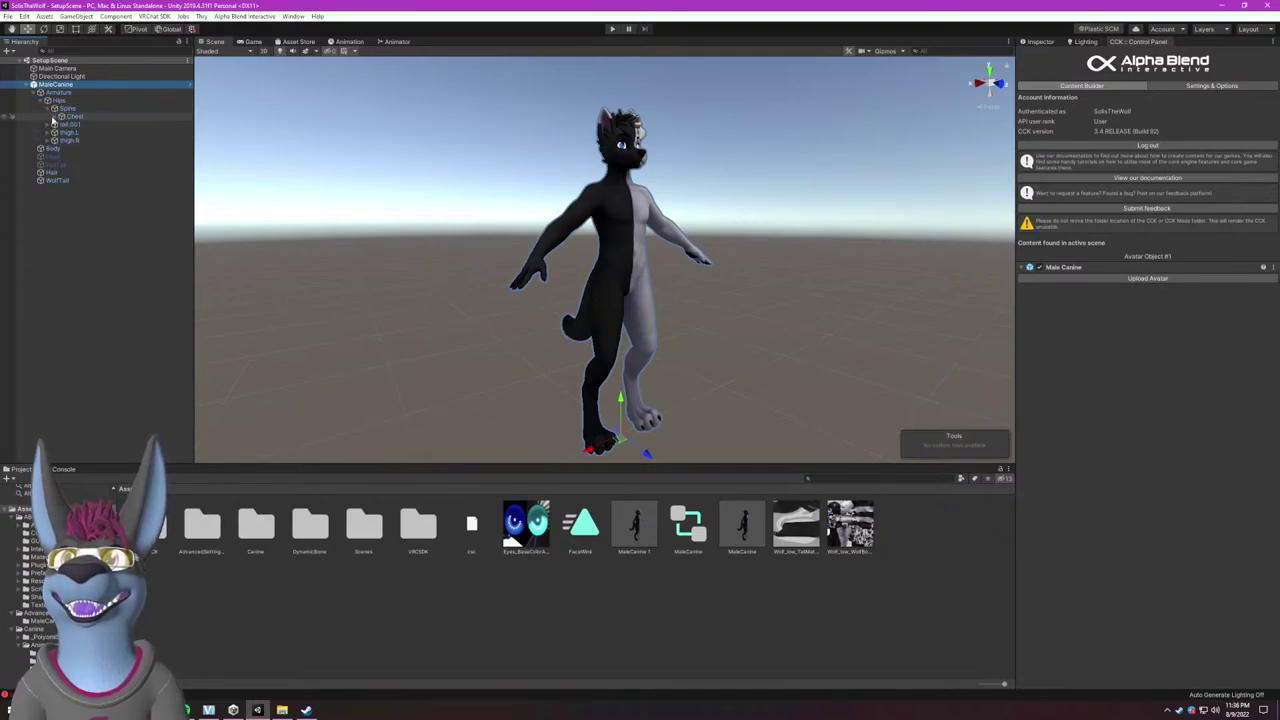
click(62, 116)
click(67, 132)
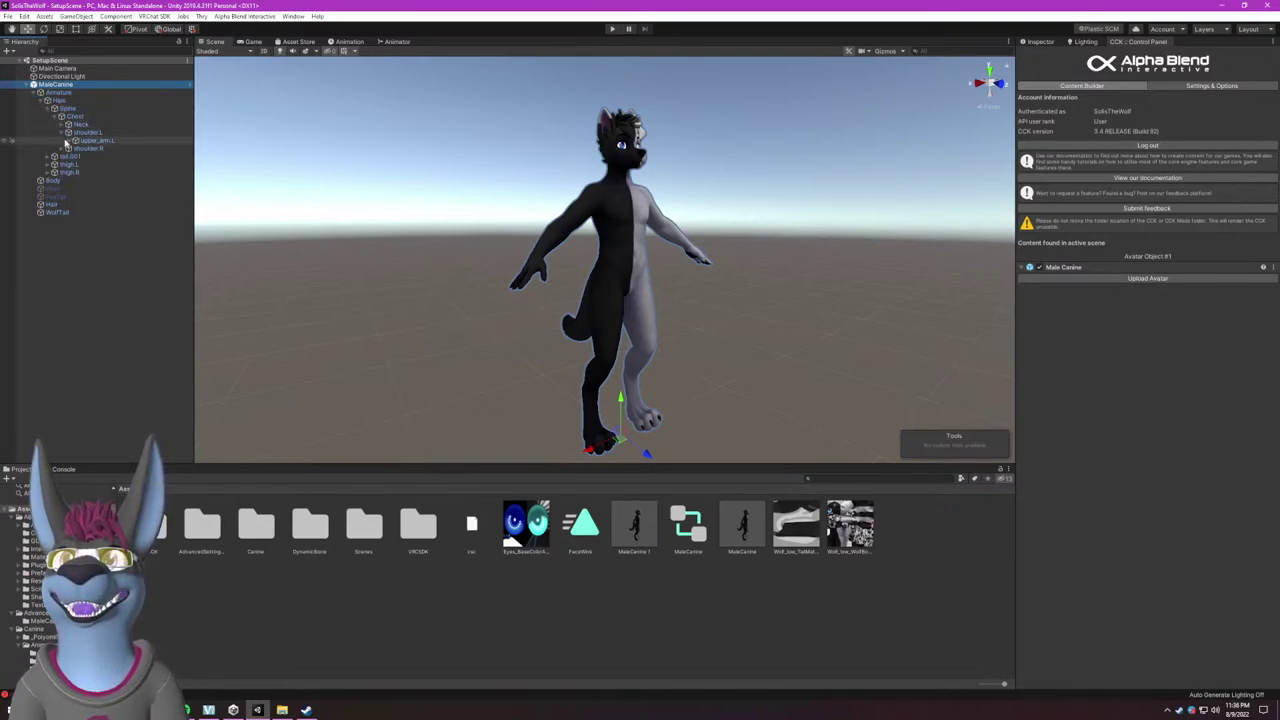
click(62, 148)
click(69, 156)
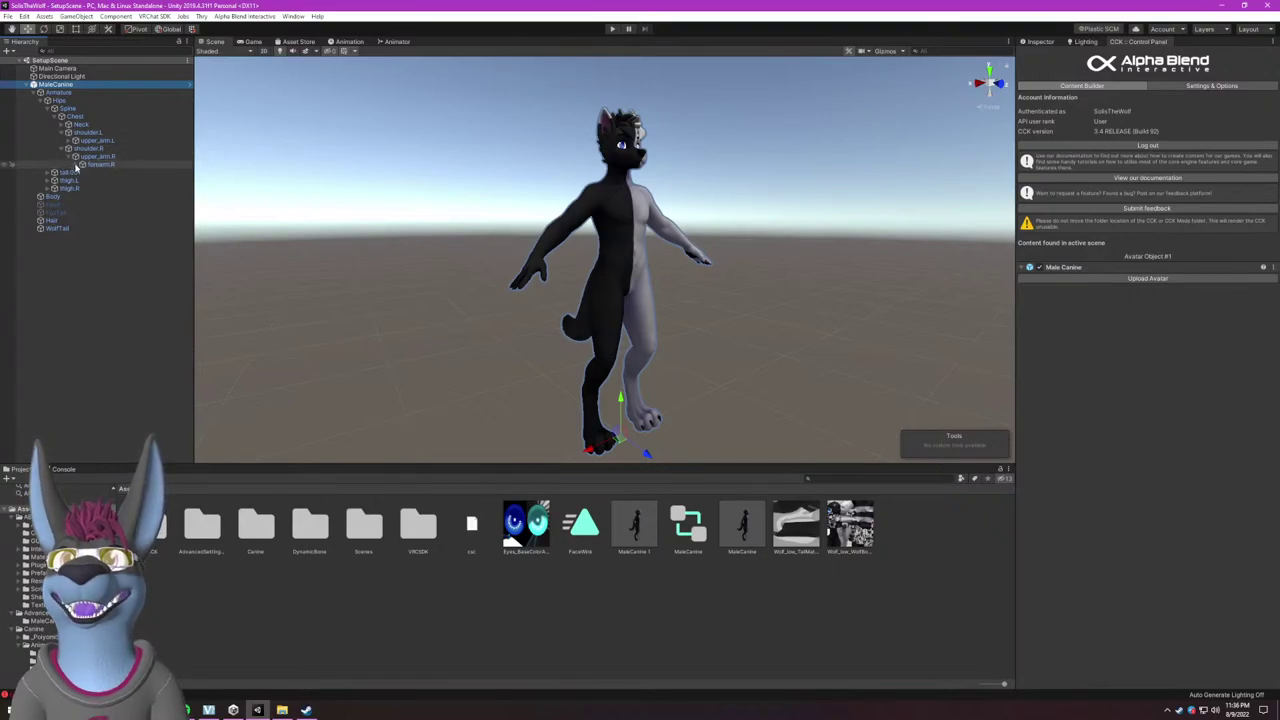
click(76, 164)
click(82, 172)
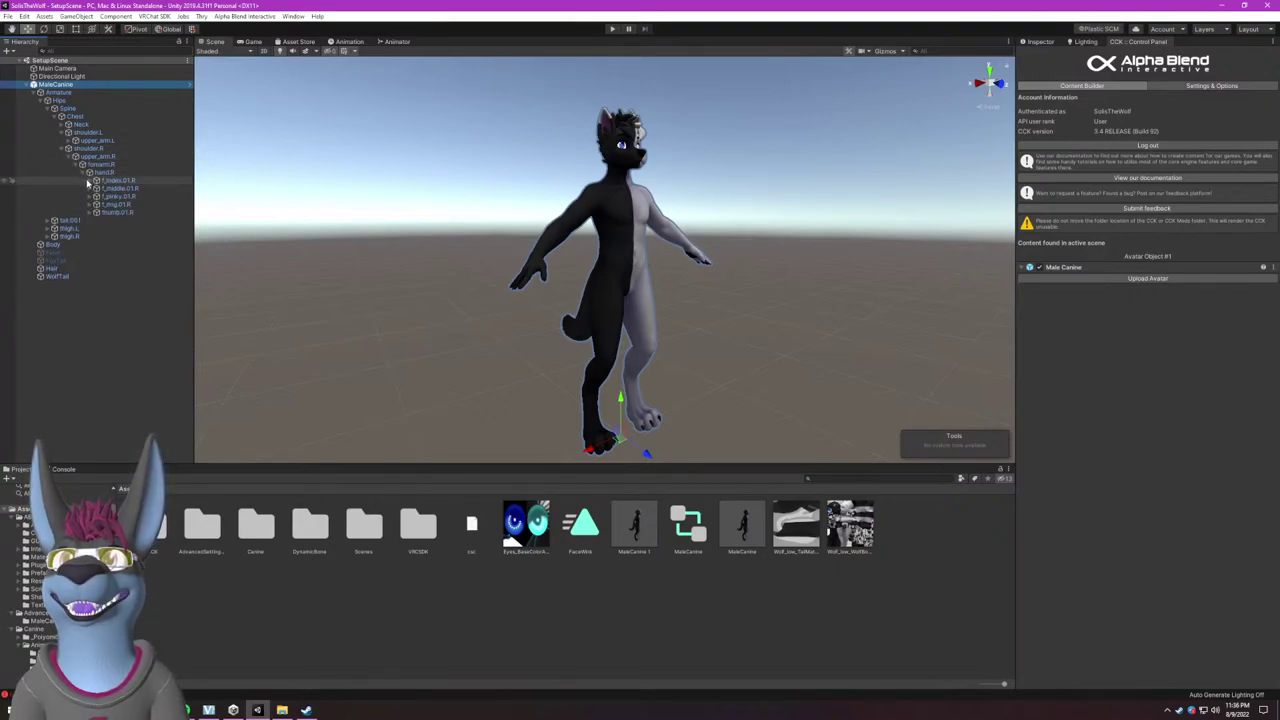
Create an empty child object under the right index fingertip bone f_index.03.R.
click(90, 180)
click(97, 188)
click(135, 197)
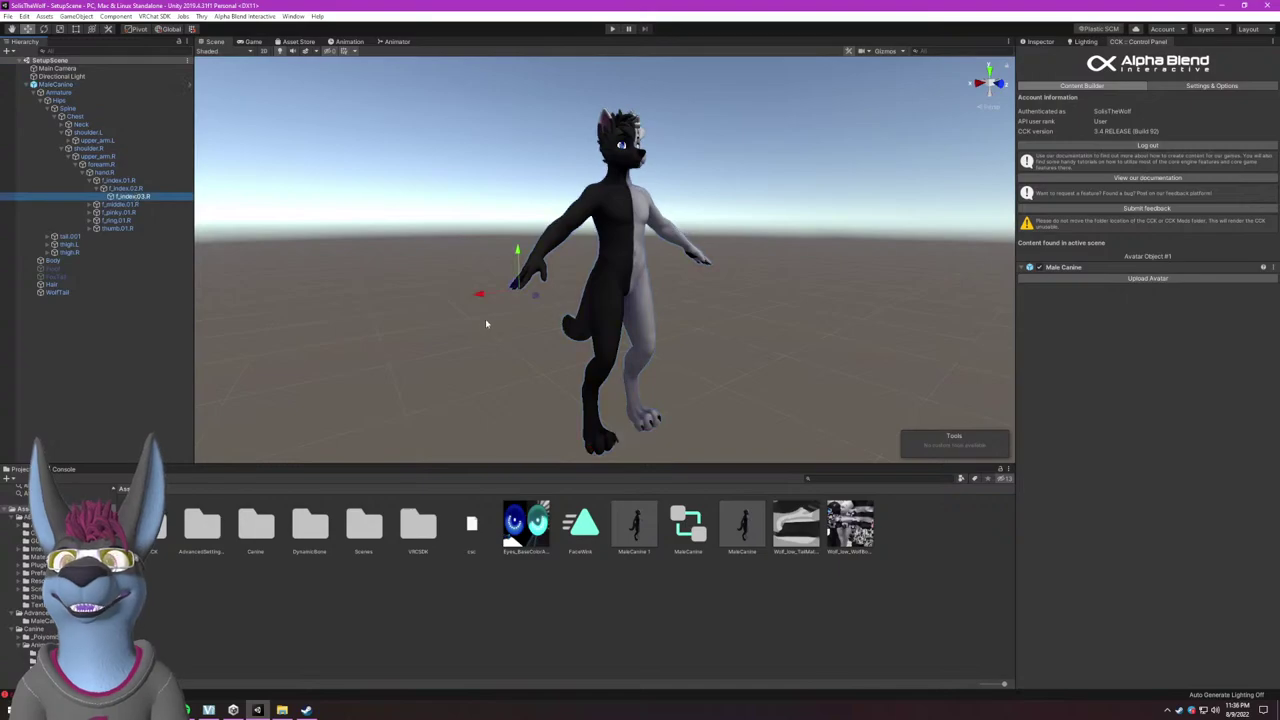
key(f)
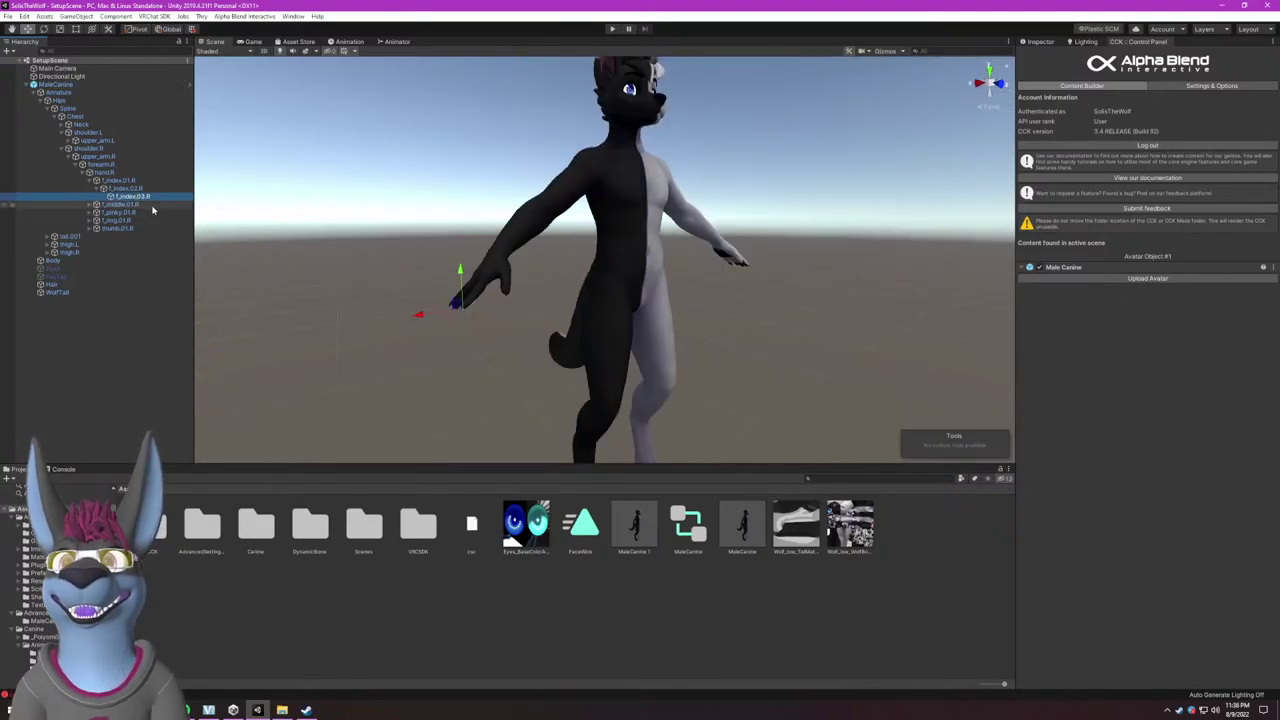
right_click(143, 197)
click(188, 311)
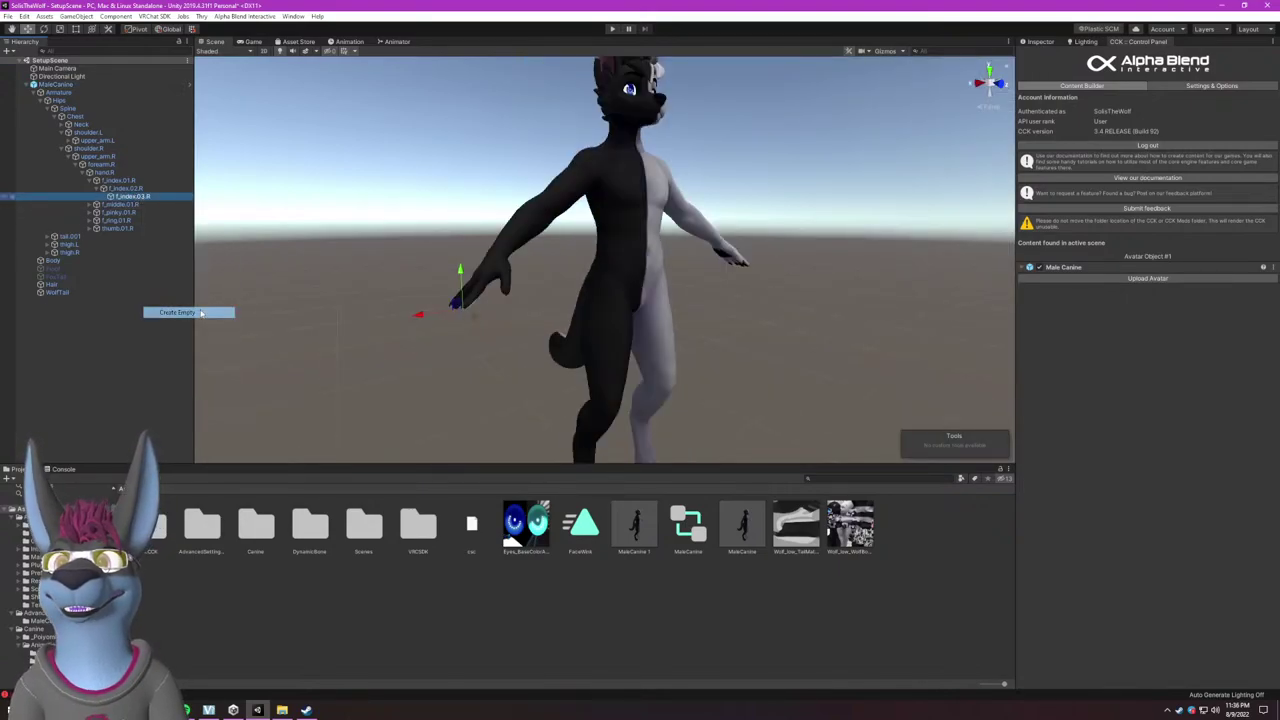
Rename the new empty object under f_index.03.R to PointerL.
click(1035, 61)
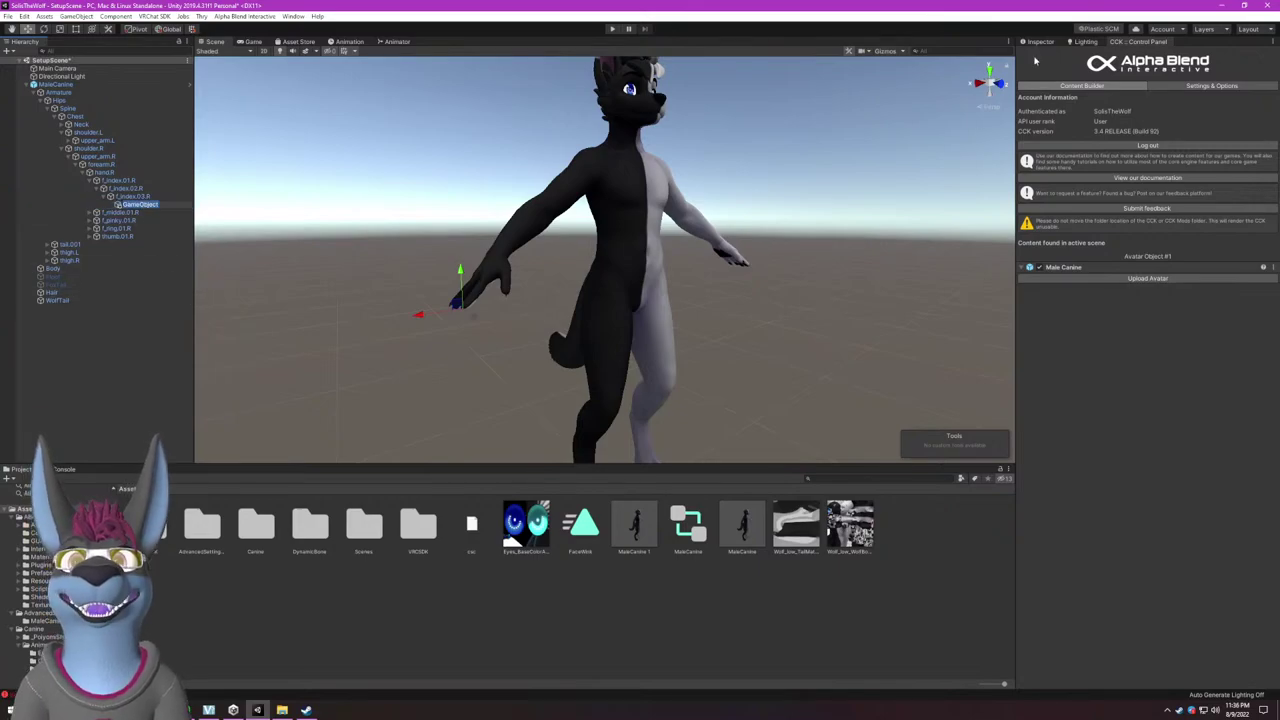
click(1037, 43)
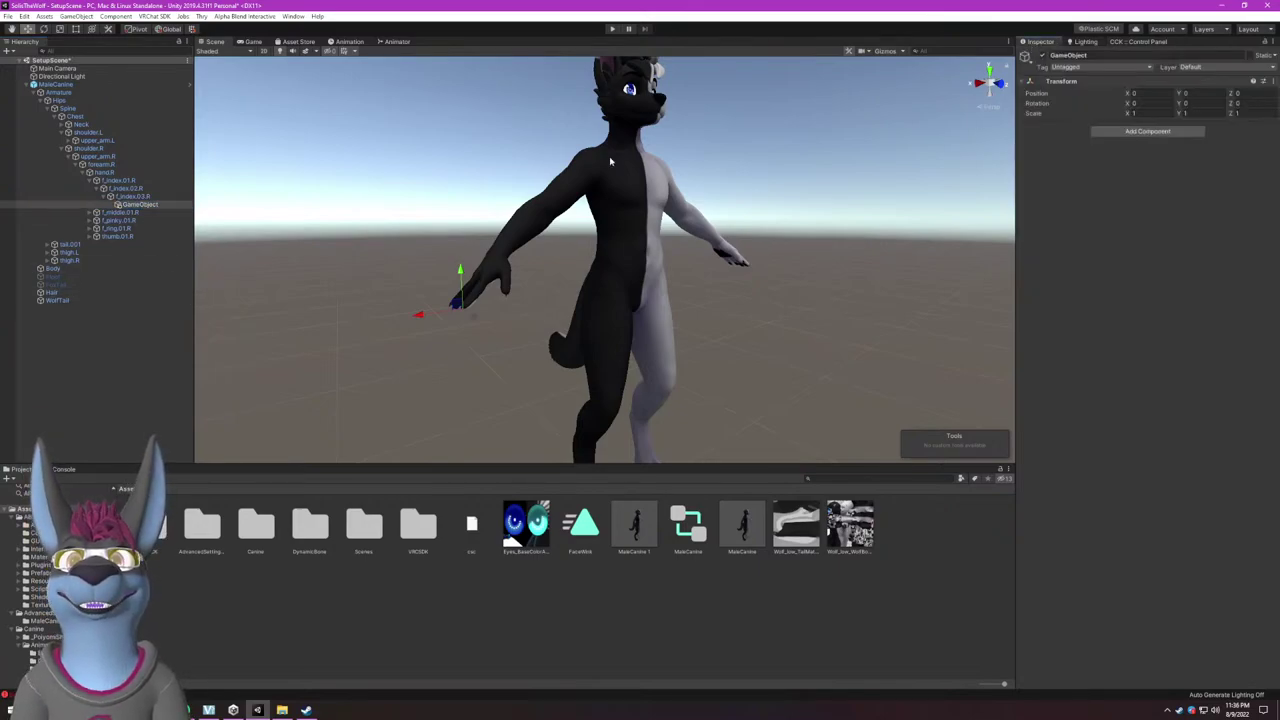
double_click(137, 205)
click(139, 205)
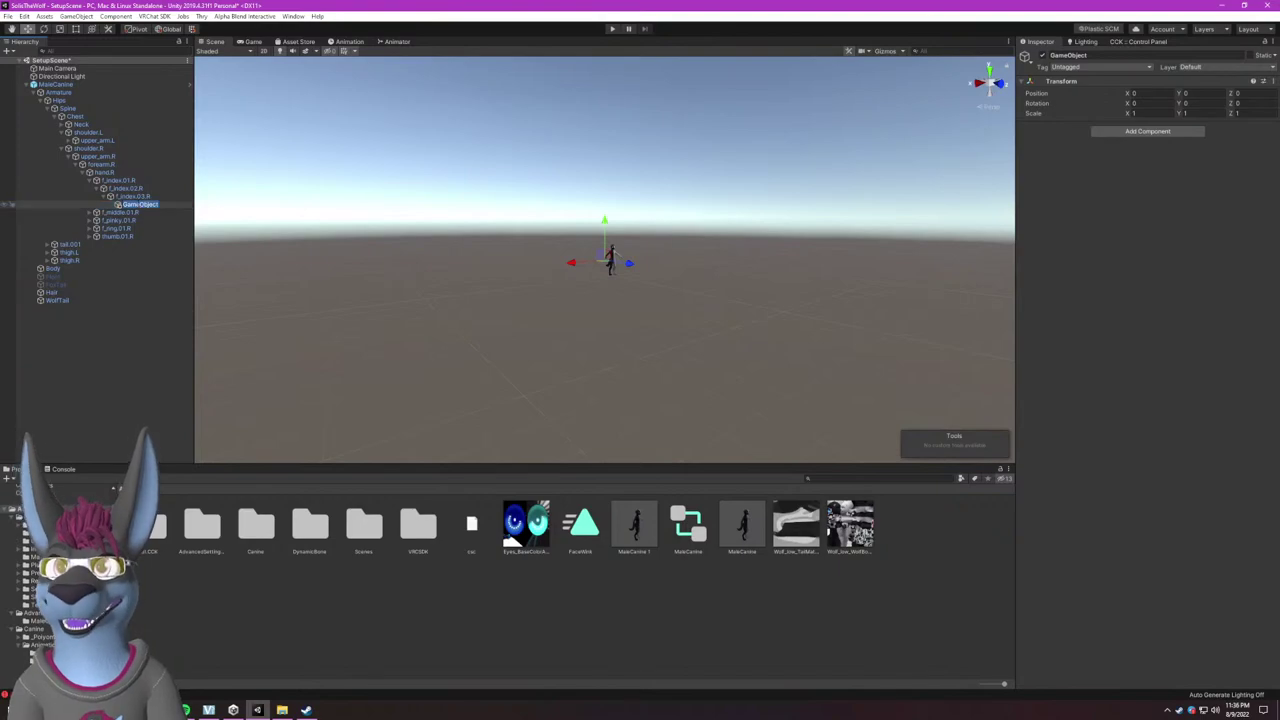
text(PointerL)
key(Return)
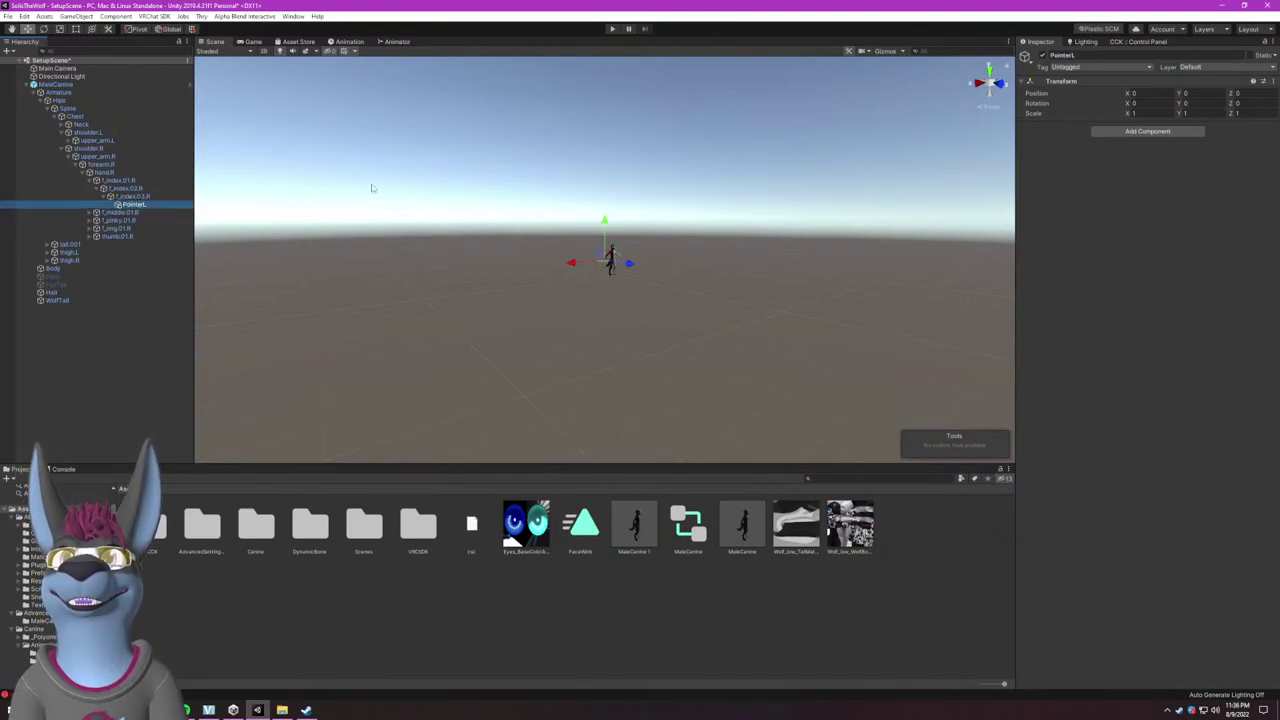
Add a CVR Pointer component to PointerL on the right index fingertip bone.
scroll(628, 258, up, 10)
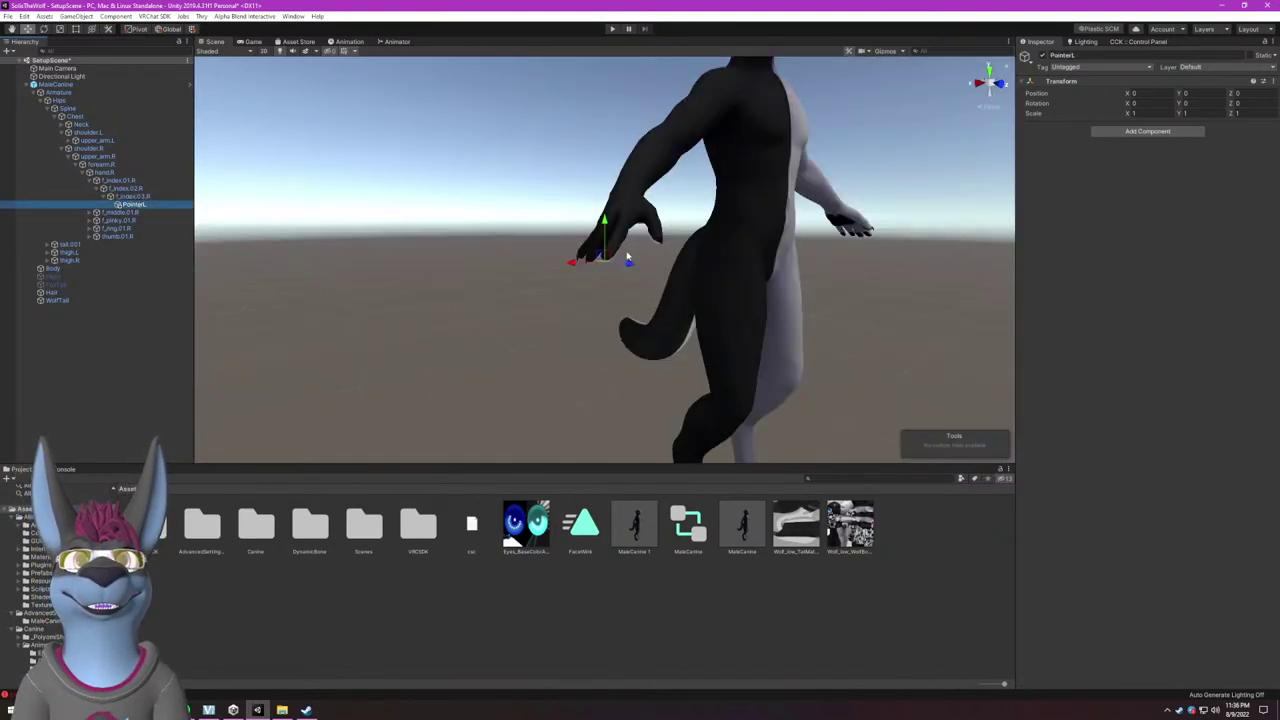
alt+drag(618, 245, 740, 220)
scroll(740, 220, up, 3)
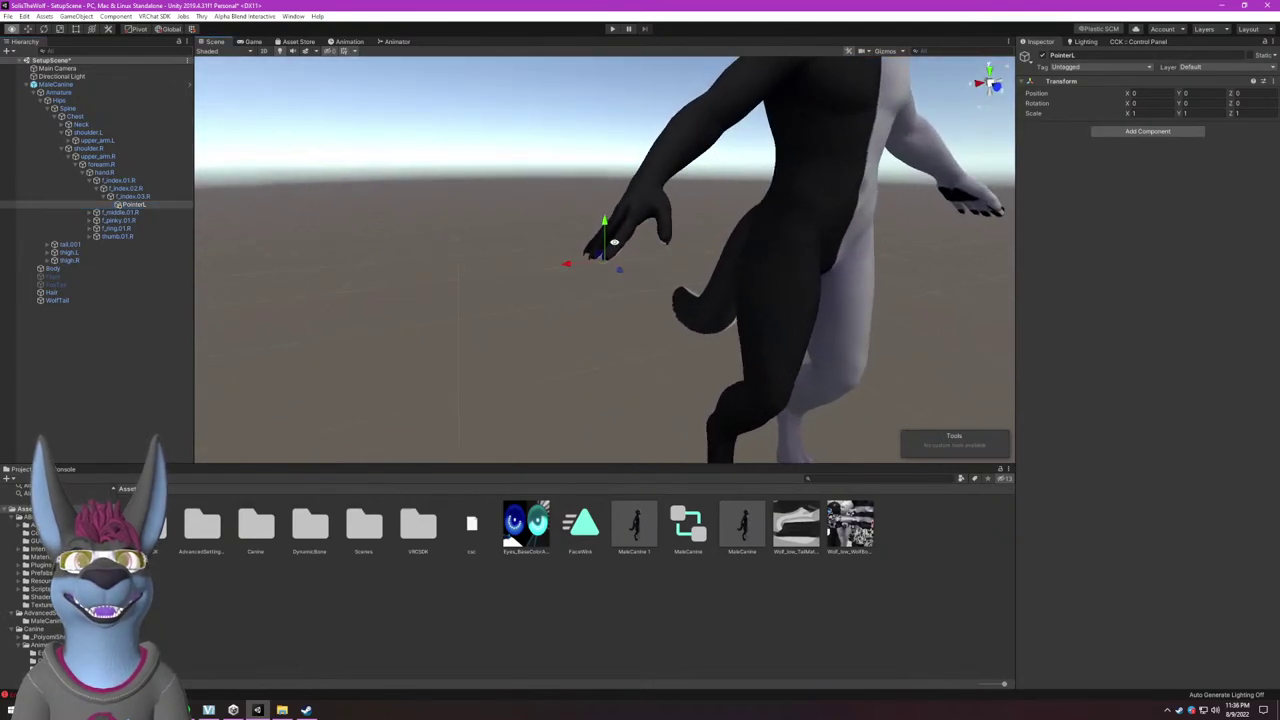
click(1147, 131)
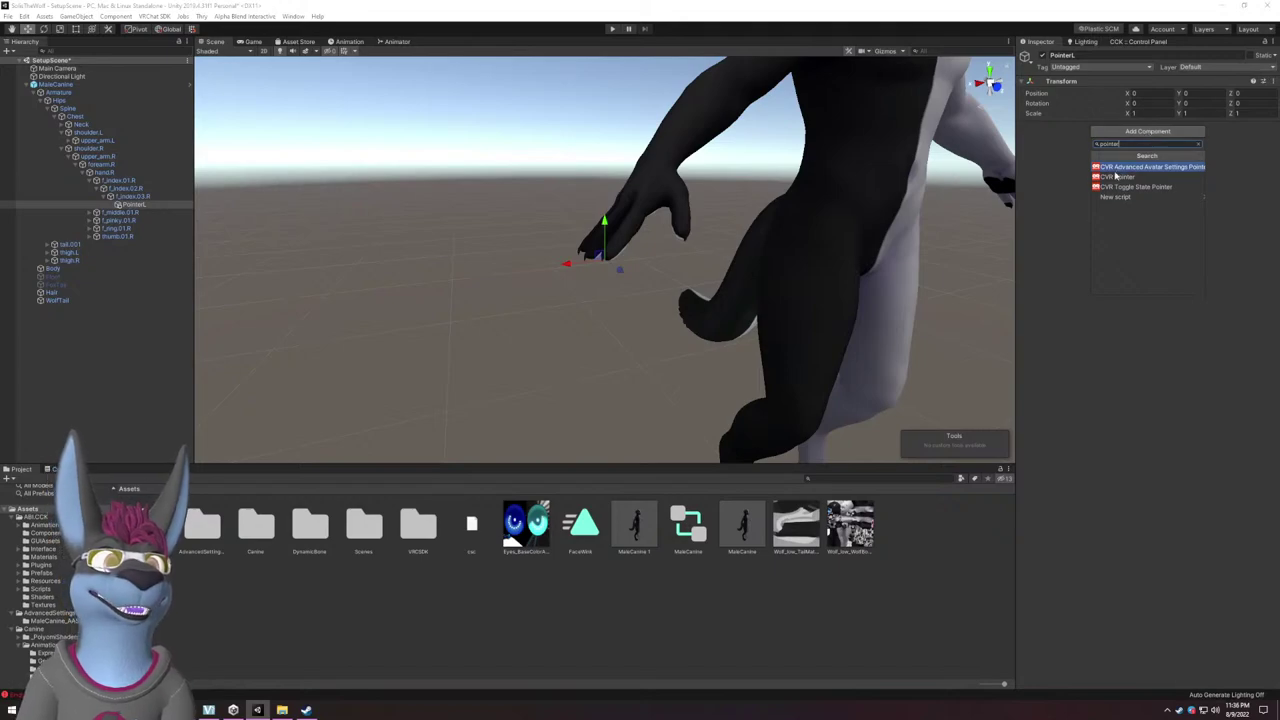
click(1115, 177)
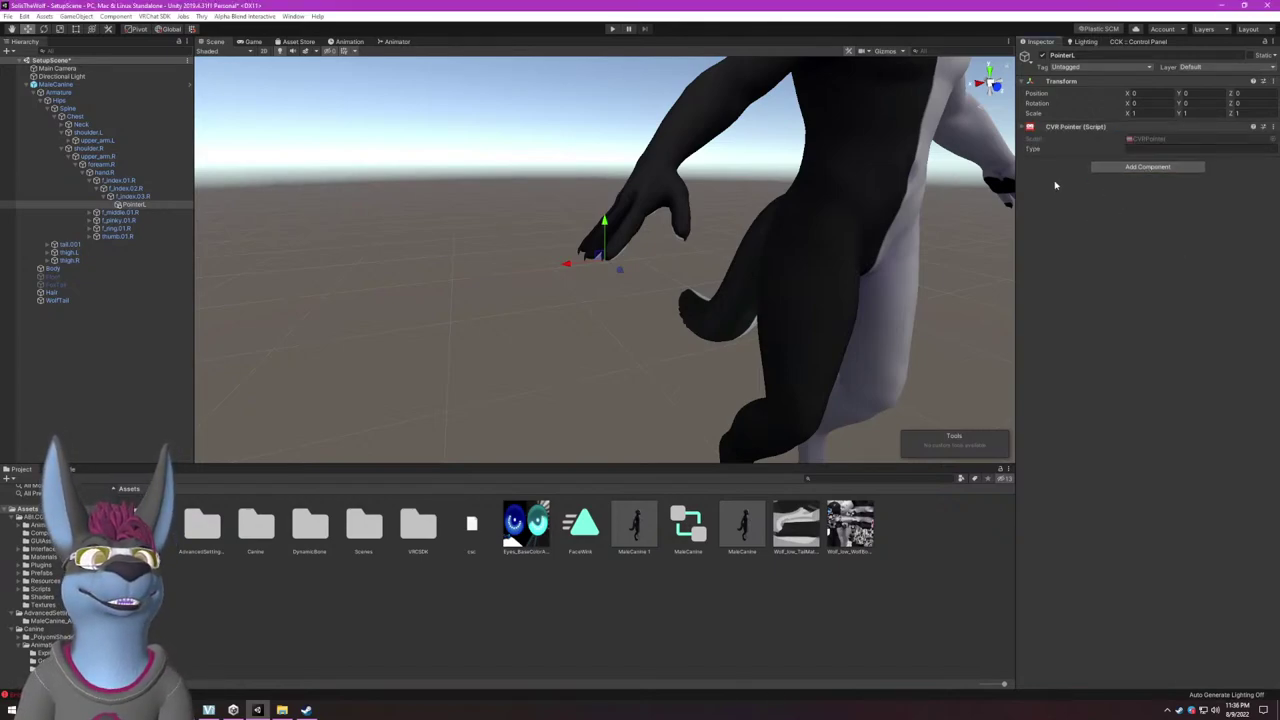
Move PointerL onto the pad of the right index fingertip, at about X 0.0028, Y -0.0089, Z -0.001.
alt+drag(630, 228, 734, 184)
click(886, 50)
click(130, 196)
click(133, 204)
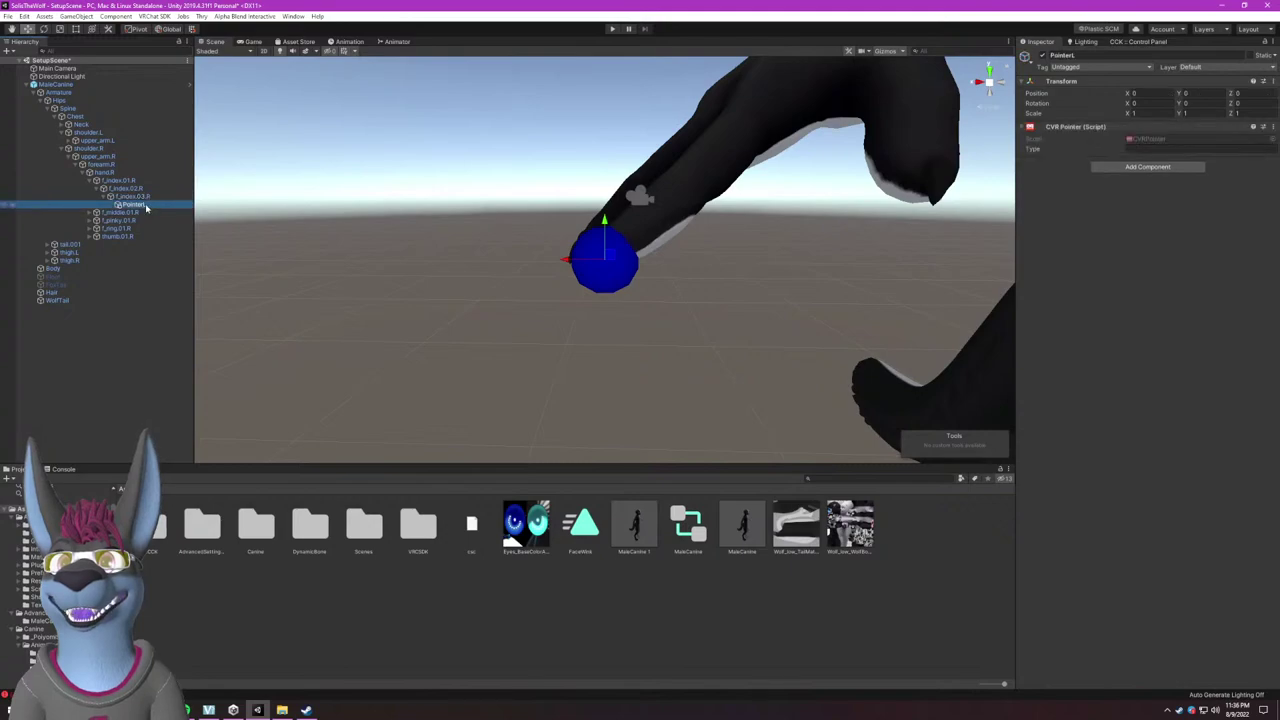
drag(608, 261, 680, 237)
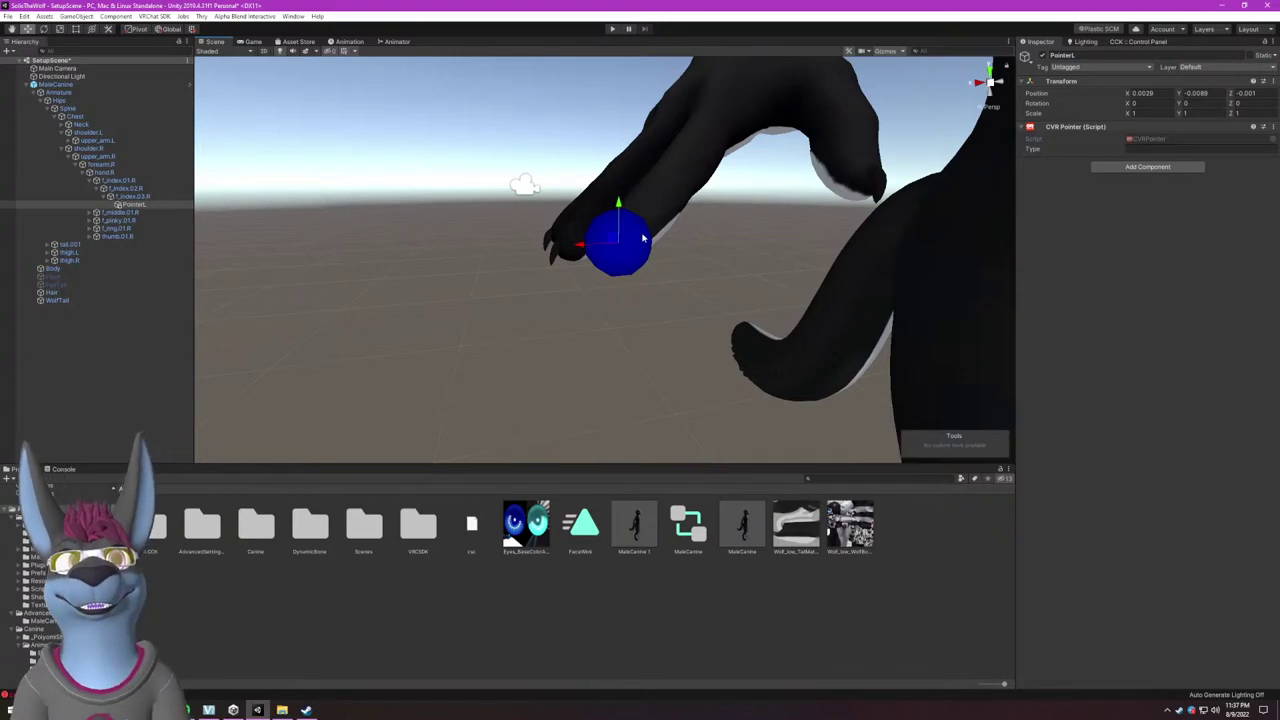
scroll(650, 242, down, 5)
alt+drag(688, 242, 716, 242)
Copy PointerL and expand the left arm's bones from upper_arm.L through forearm.L and hand.L to f_index.03.L.
right_click(127, 205)
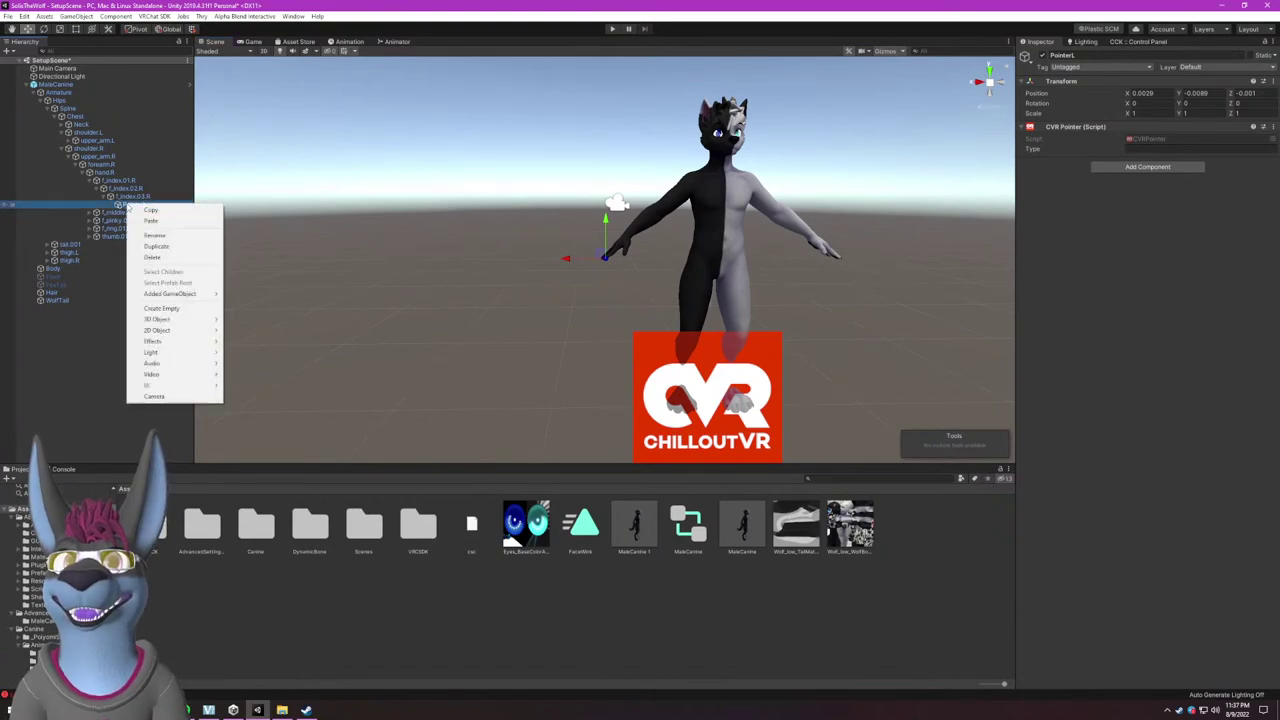
click(168, 212)
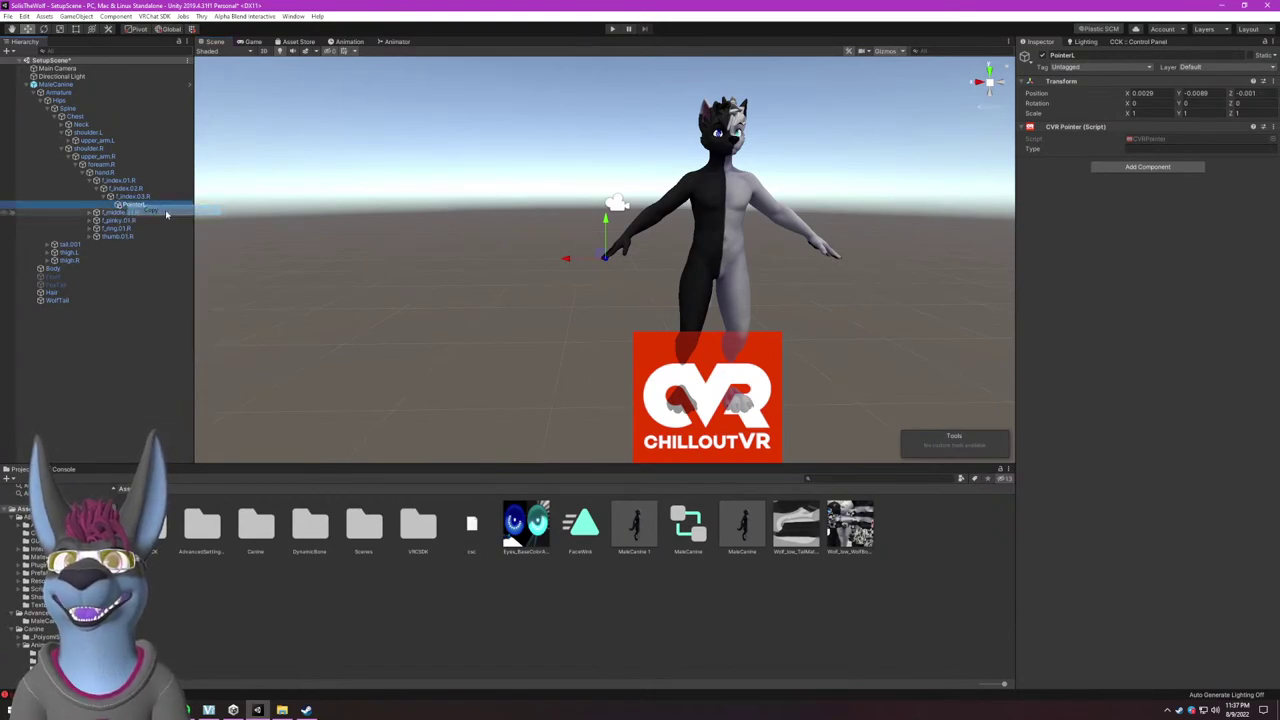
click(68, 141)
click(76, 149)
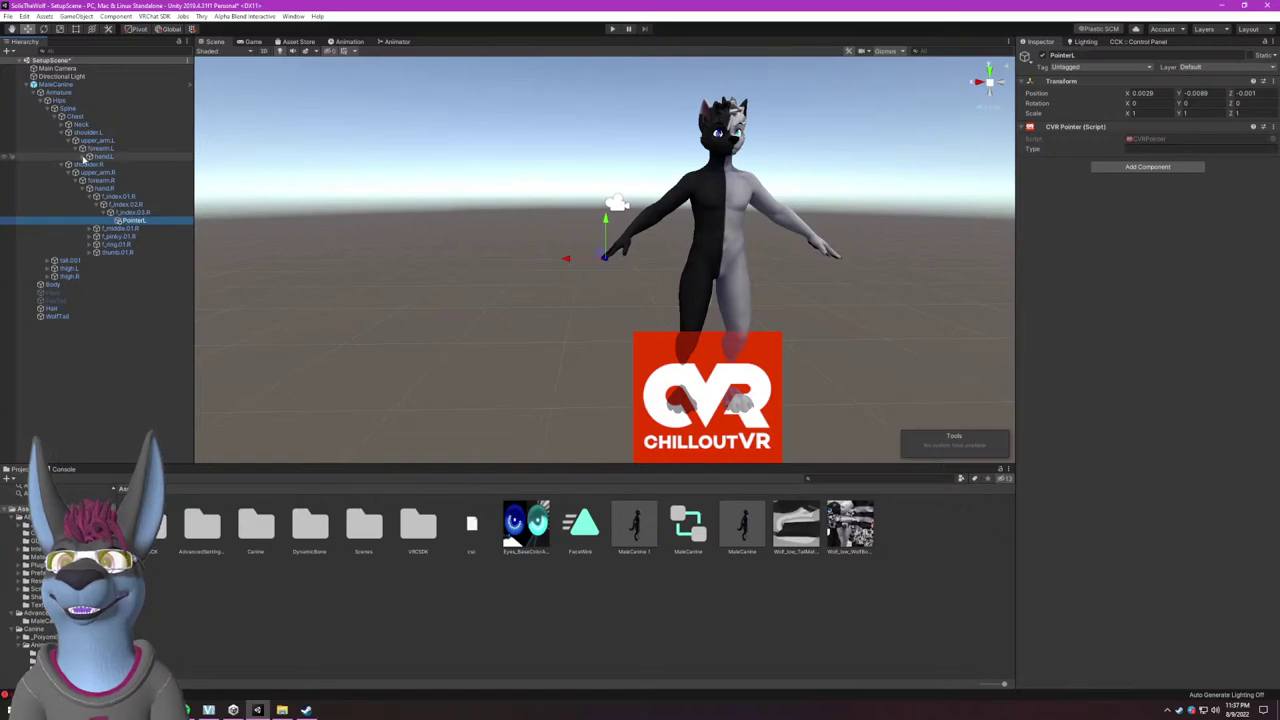
click(83, 157)
click(89, 165)
click(97, 173)
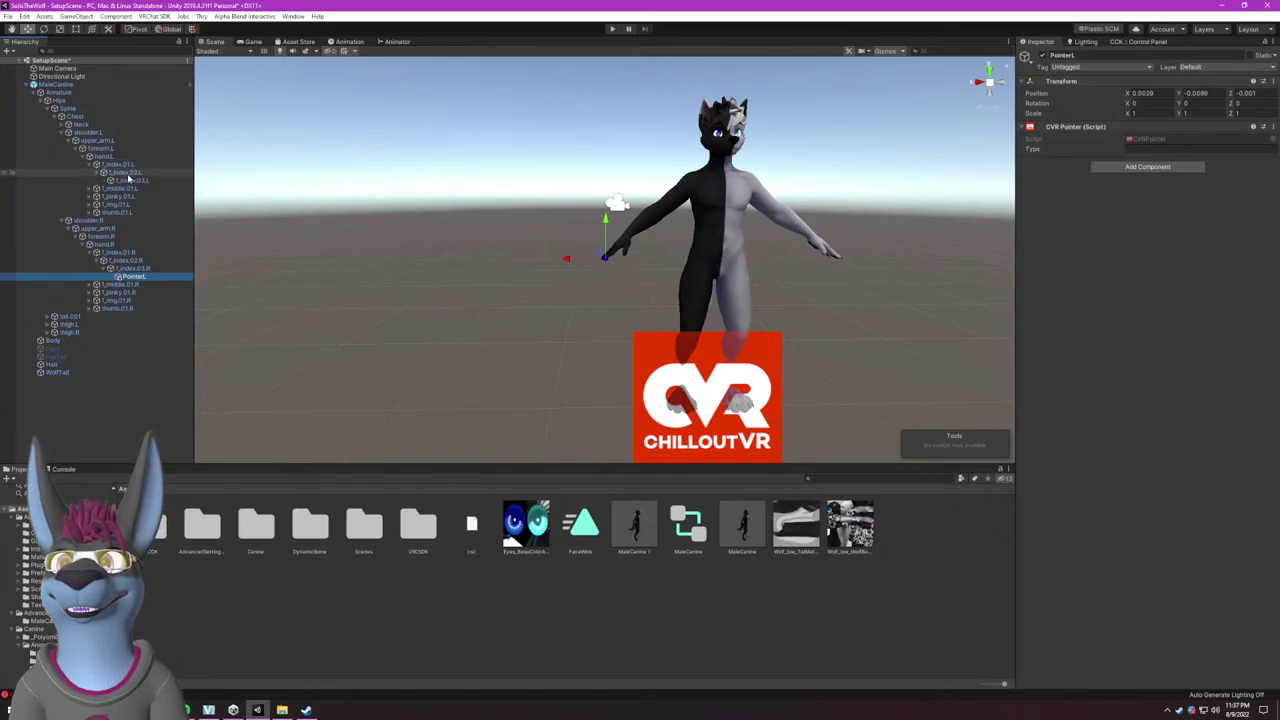
Try pasting the copied PointerL at the left index fingertip bone f_index.03.L, and undo the paste.
click(126, 180)
right_click(126, 180)
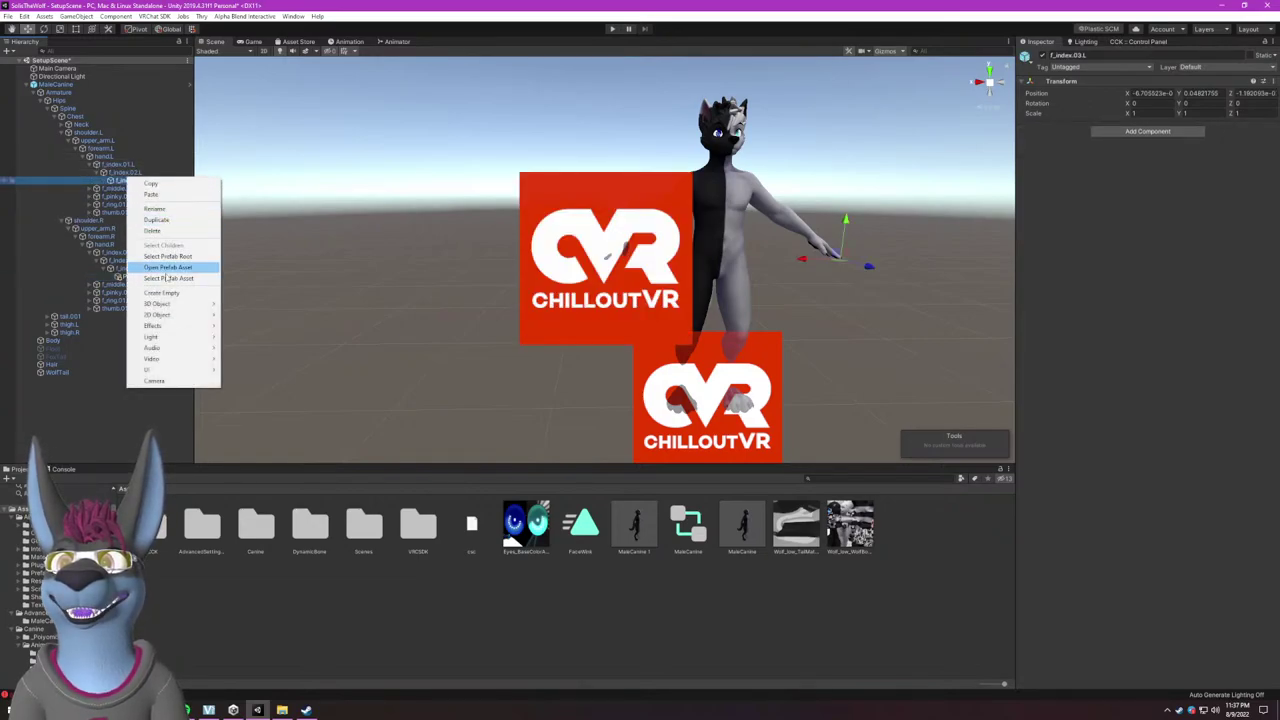
click(159, 195)
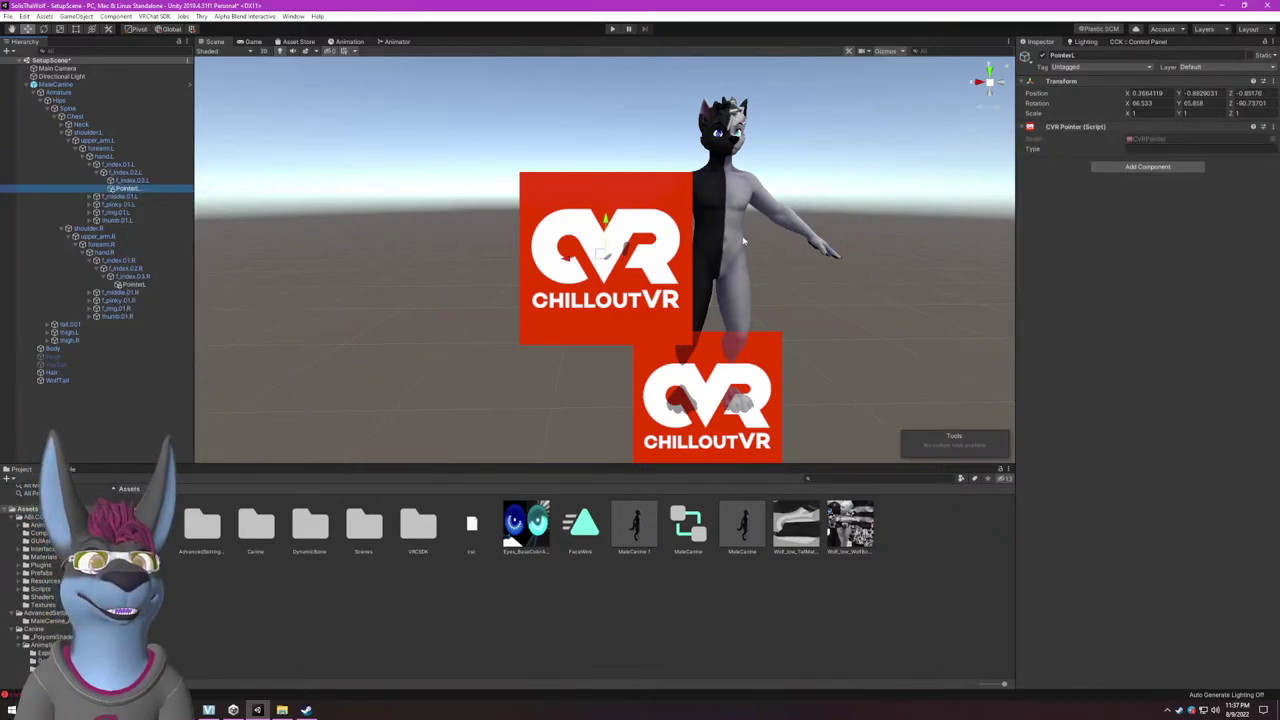
key(ctrl+z)
Create an empty child object under f_index.03.L and add a CVR Pointer component to it.
right_click(147, 181)
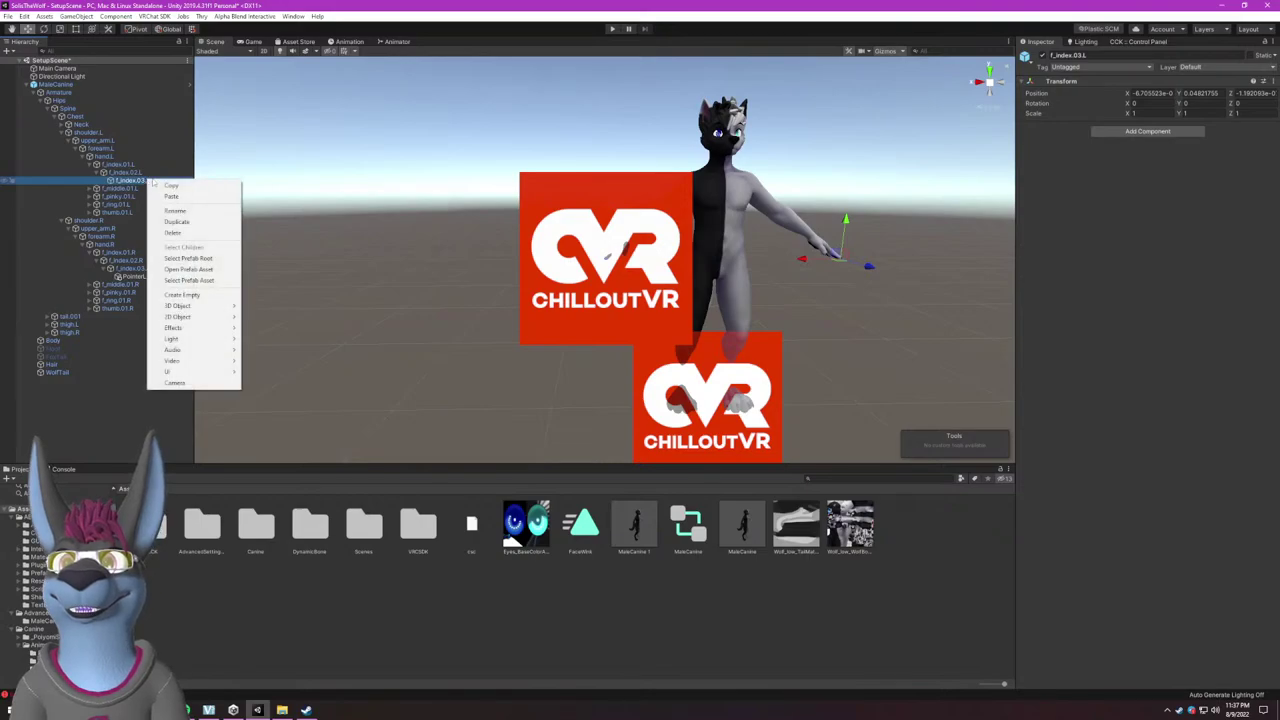
click(182, 295)
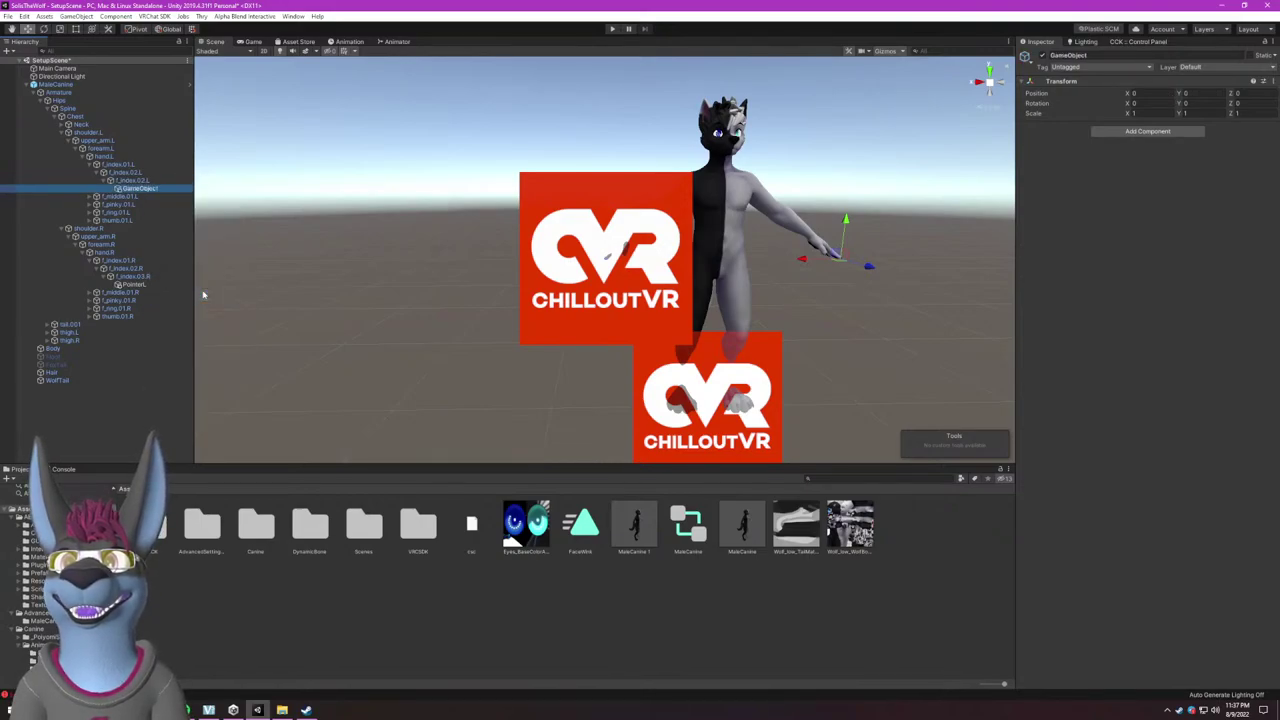
click(1147, 131)
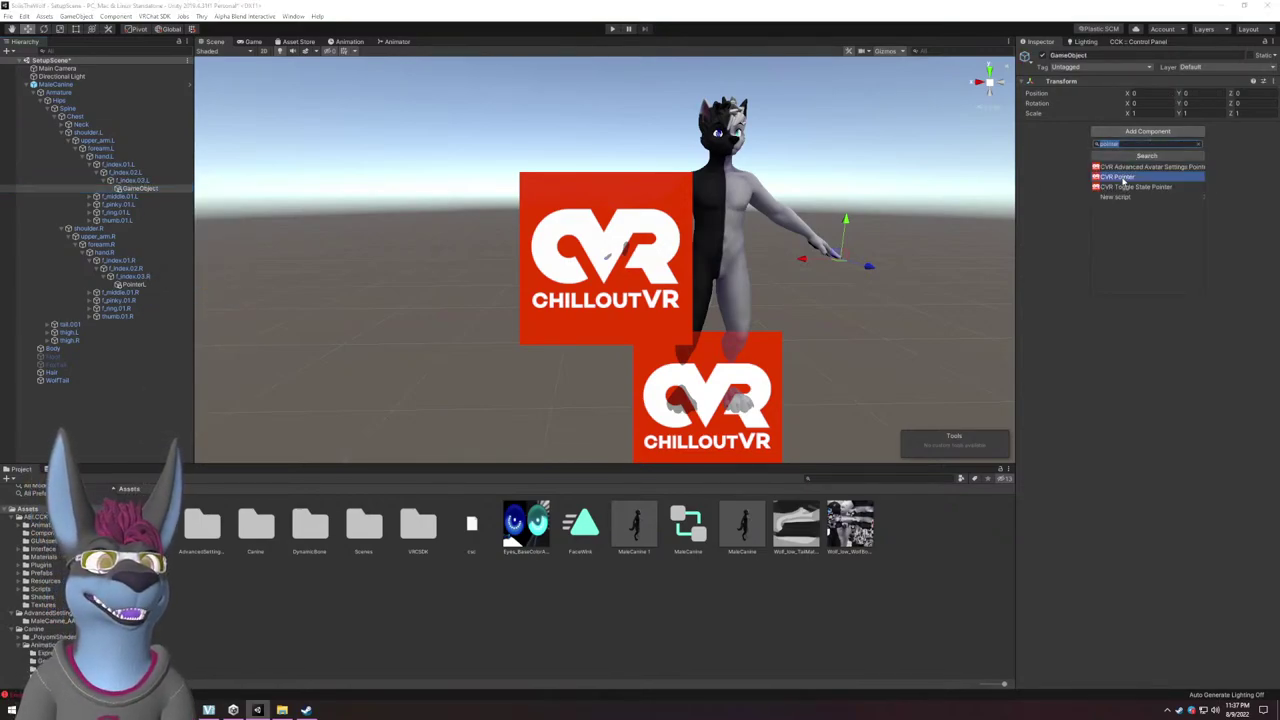
click(1128, 175)
Move the left-hand pointer object onto the index fingertip, at about X -0.0018, Y -0.0076, Z -0.0018.
key(f)
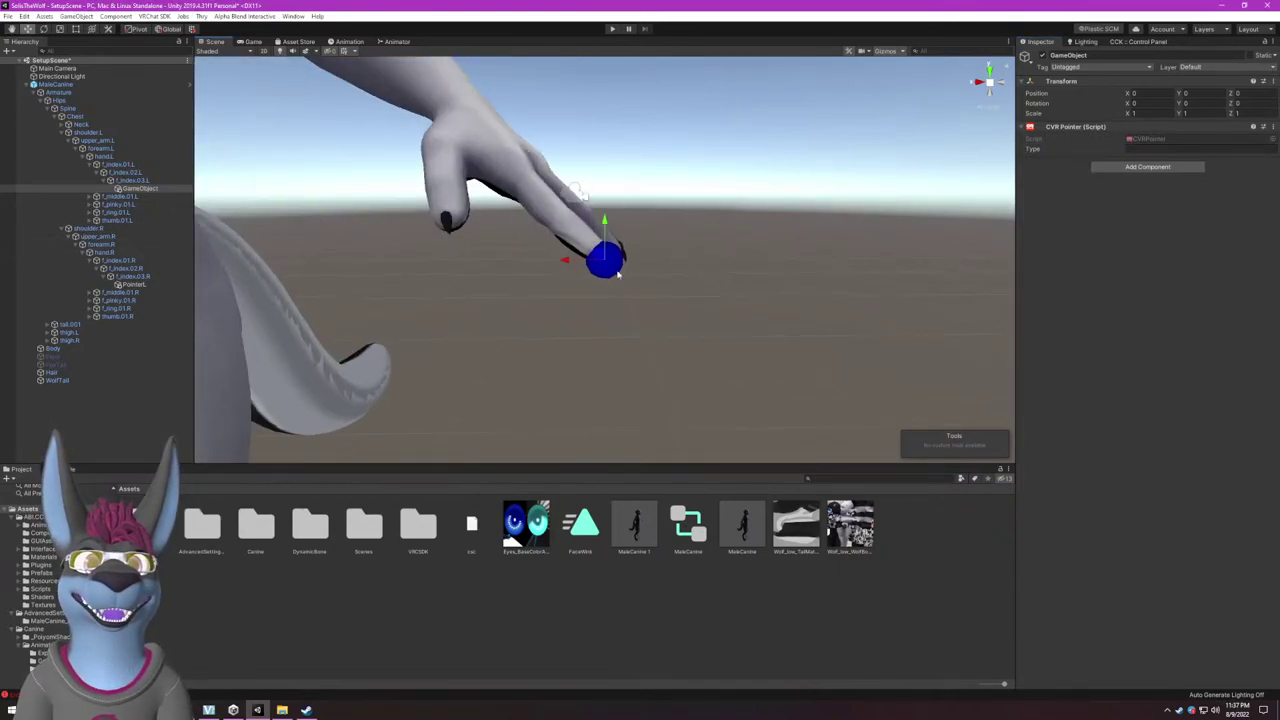
drag(602, 257, 592, 251)
alt+drag(576, 189, 518, 256)
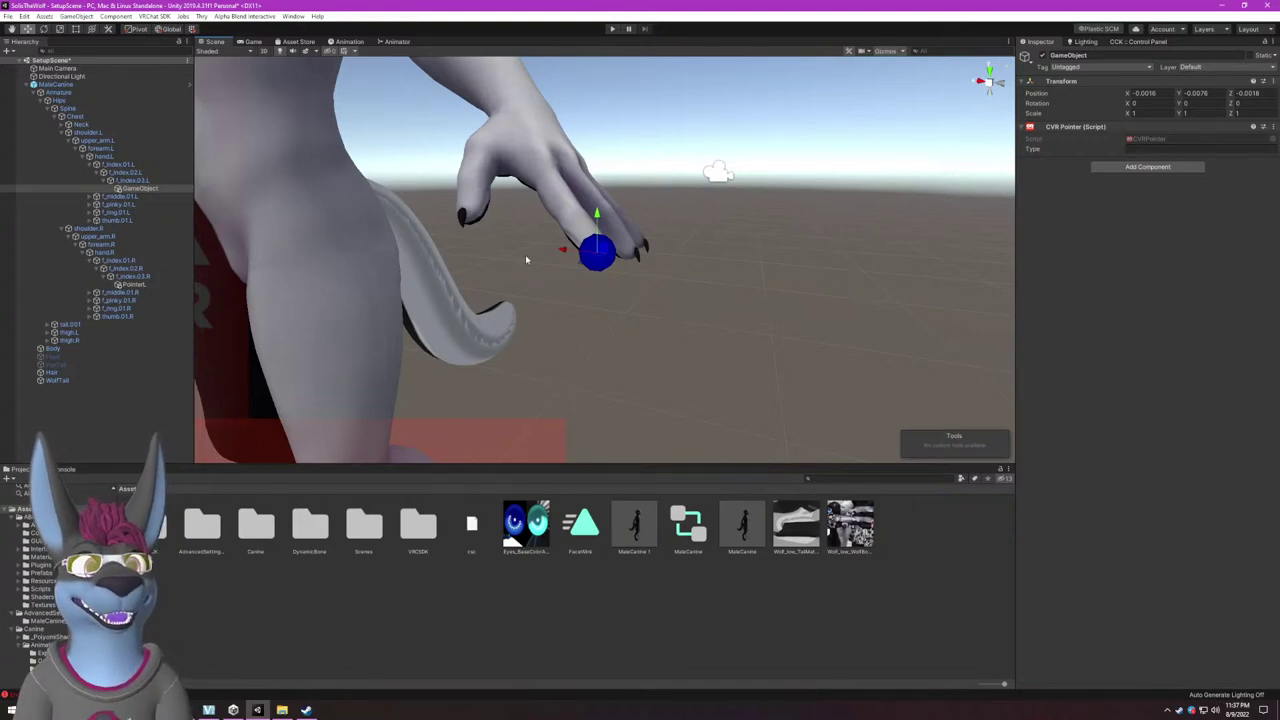
scroll(770, 208, down, 5)
Collapse the arm bones under Chest and expand Neck to show the Head bone and its children.
click(759, 208)
scroll(704, 173, up, 3)
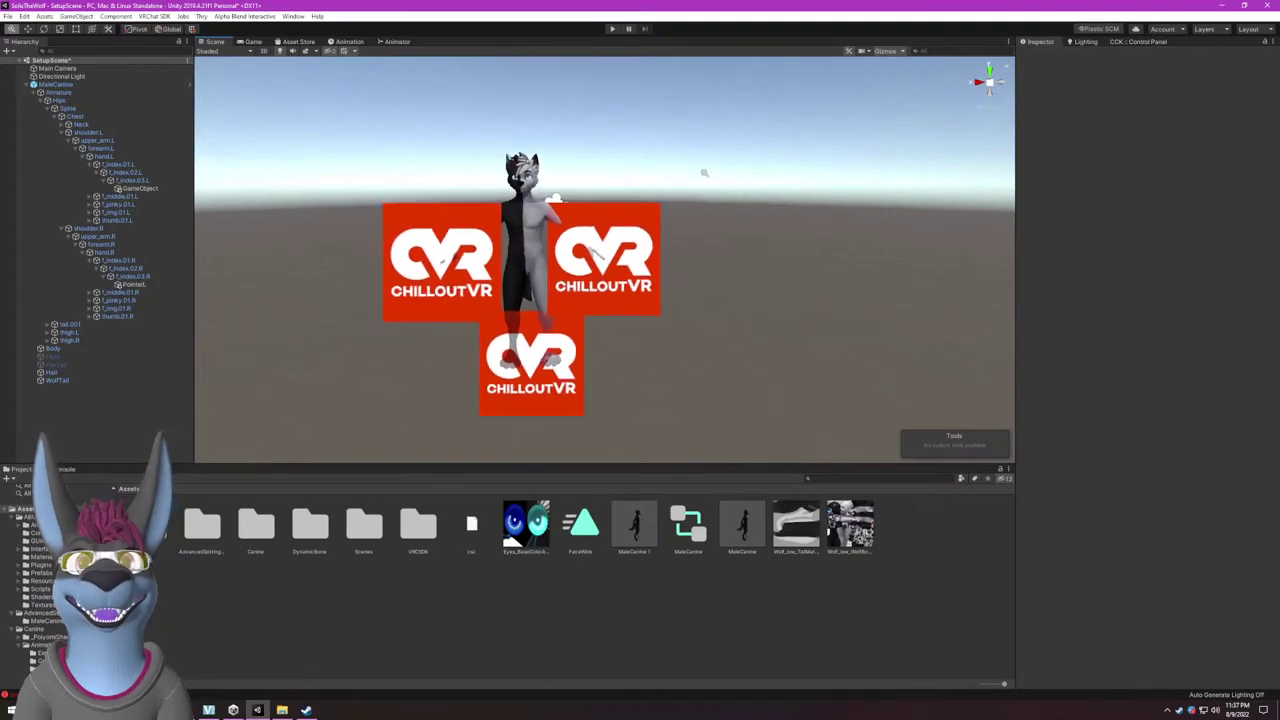
scroll(704, 173, up, 10)
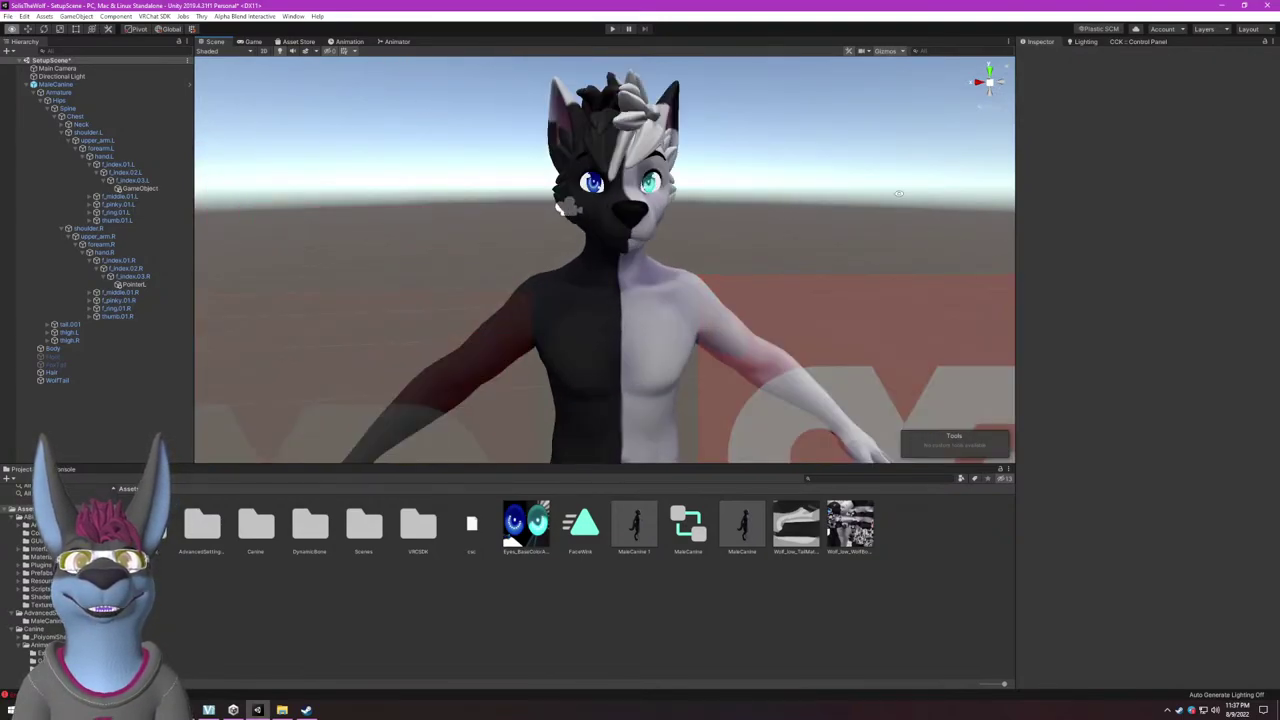
alt+drag(899, 193, 690, 236)
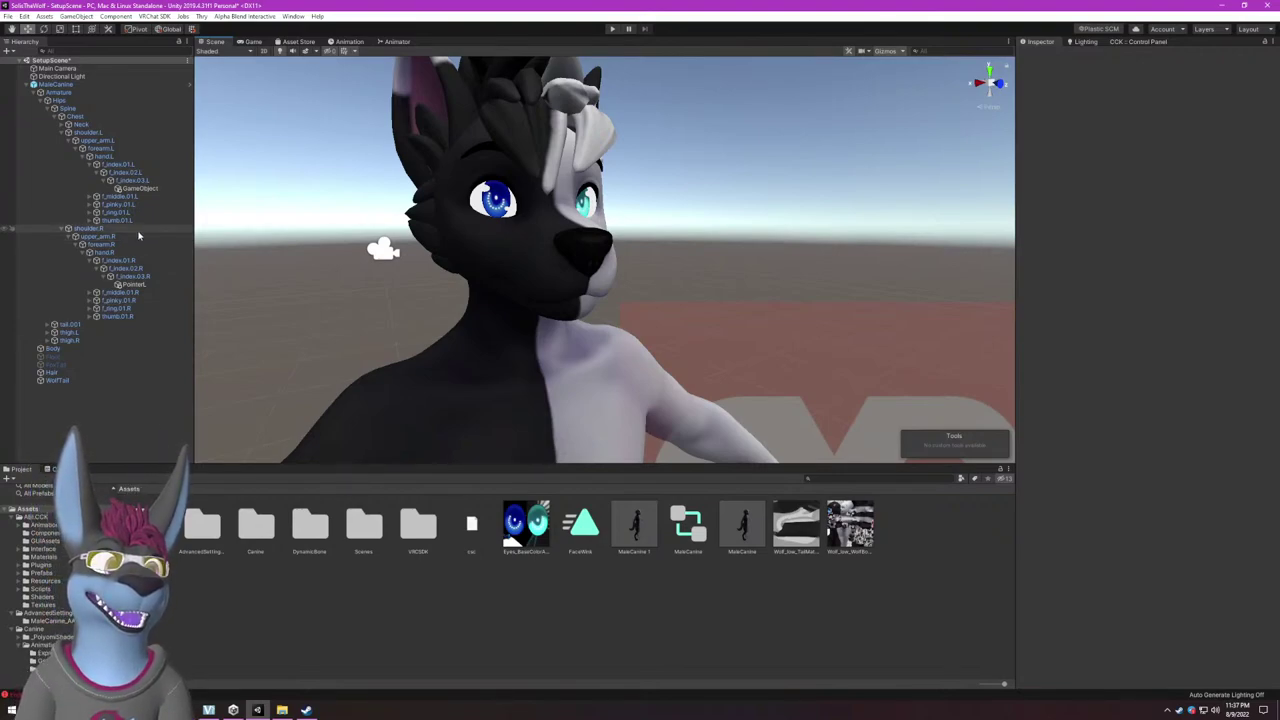
alt+click(61, 116)
click(61, 116)
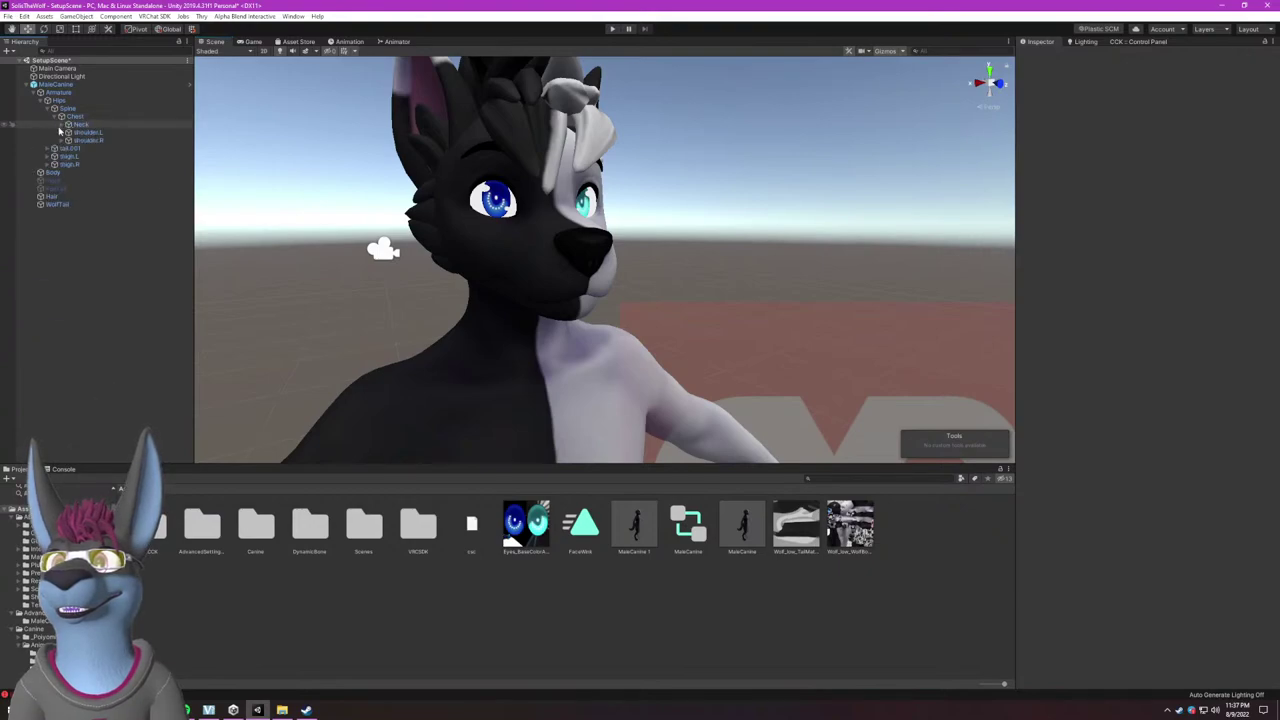
click(80, 124)
click(68, 124)
click(75, 132)
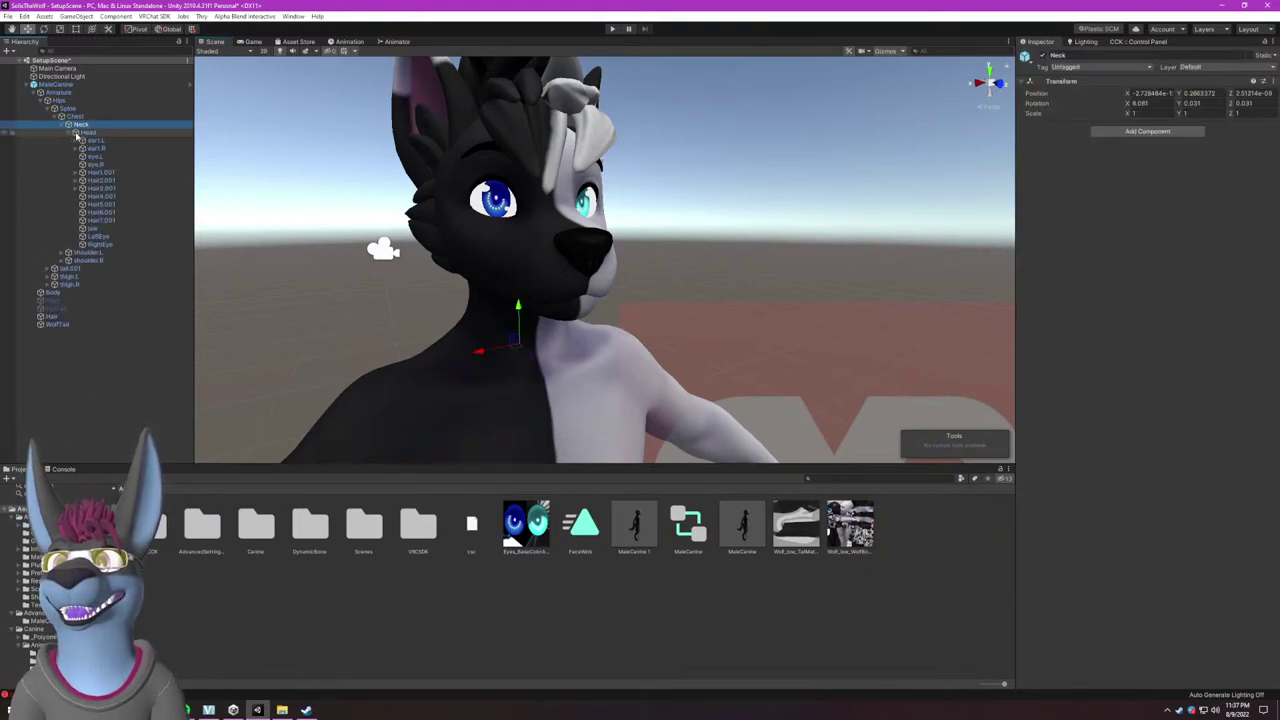
Create an empty child object under the Head bone and name it NoseReceiver.
click(77, 135)
right_click(79, 136)
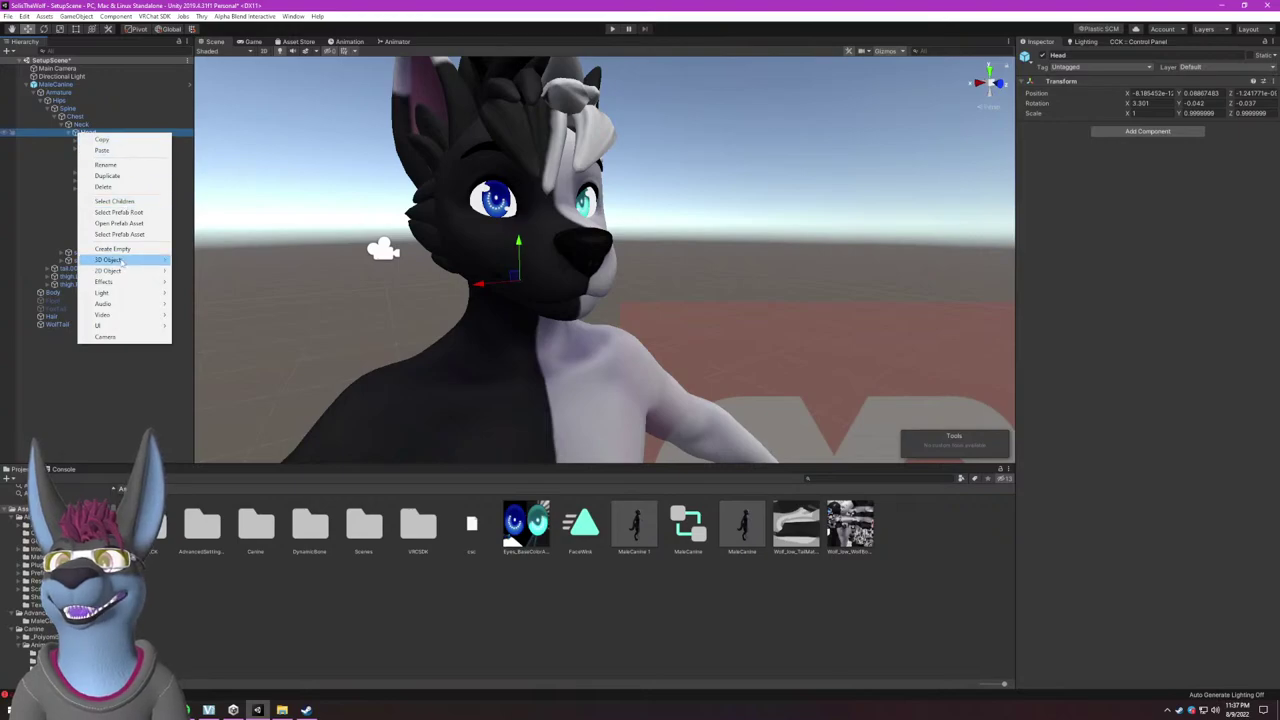
click(162, 252)
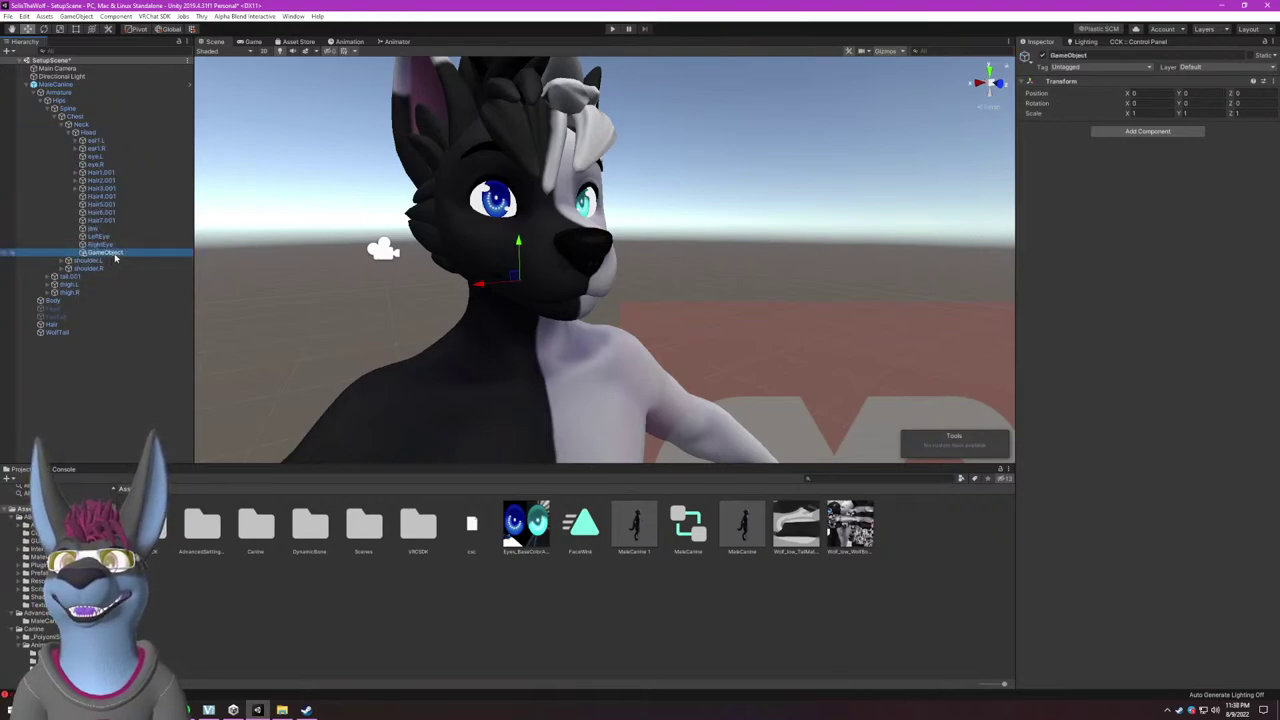
key(F2)
text(NoseReceiver)
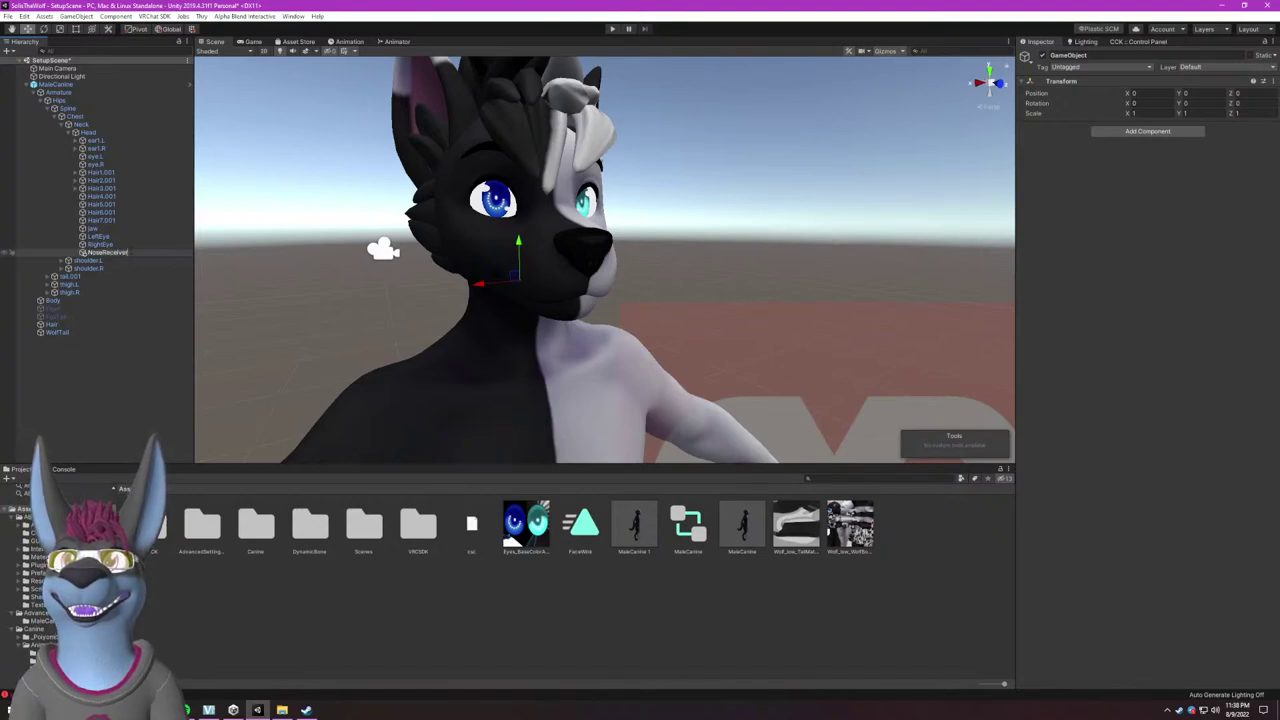
key(Return)
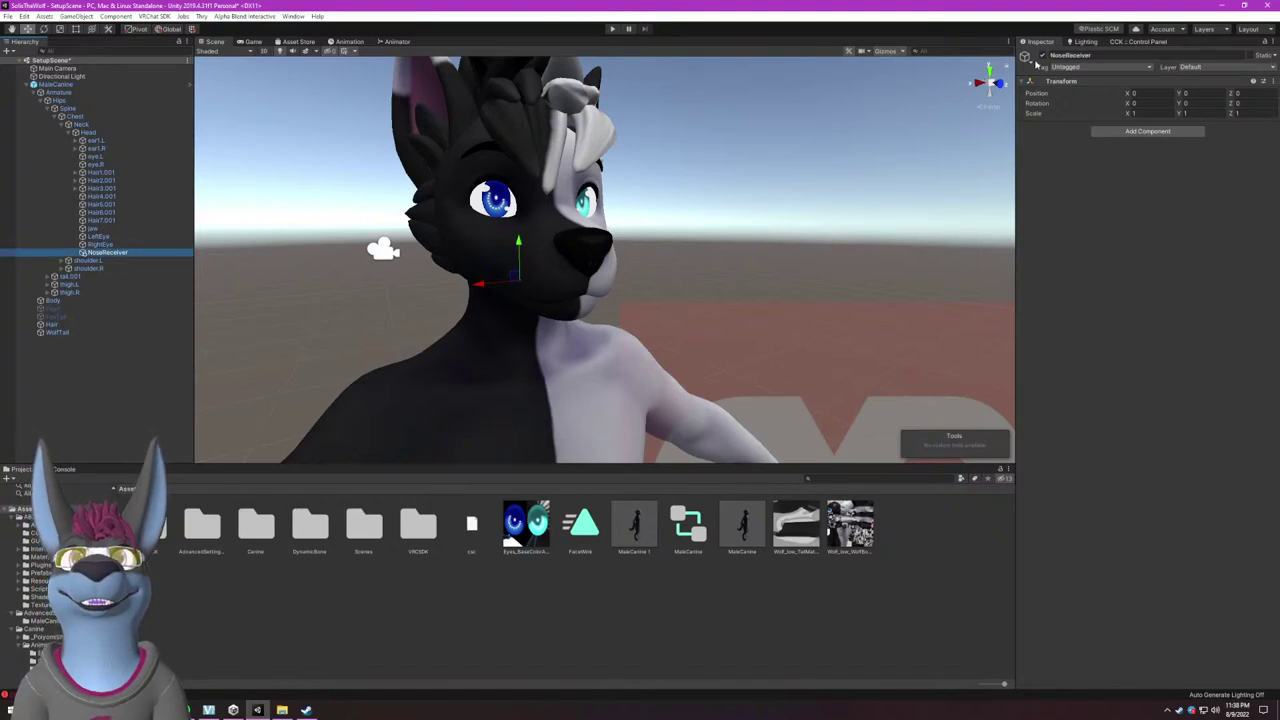
Move NoseReceiver to the tip of the avatar's nose from a side view, at about Y 0.08, Z 0.17.
click(980, 84)
alt+drag(593, 120, 643, 257)
drag(570, 274, 718, 231)
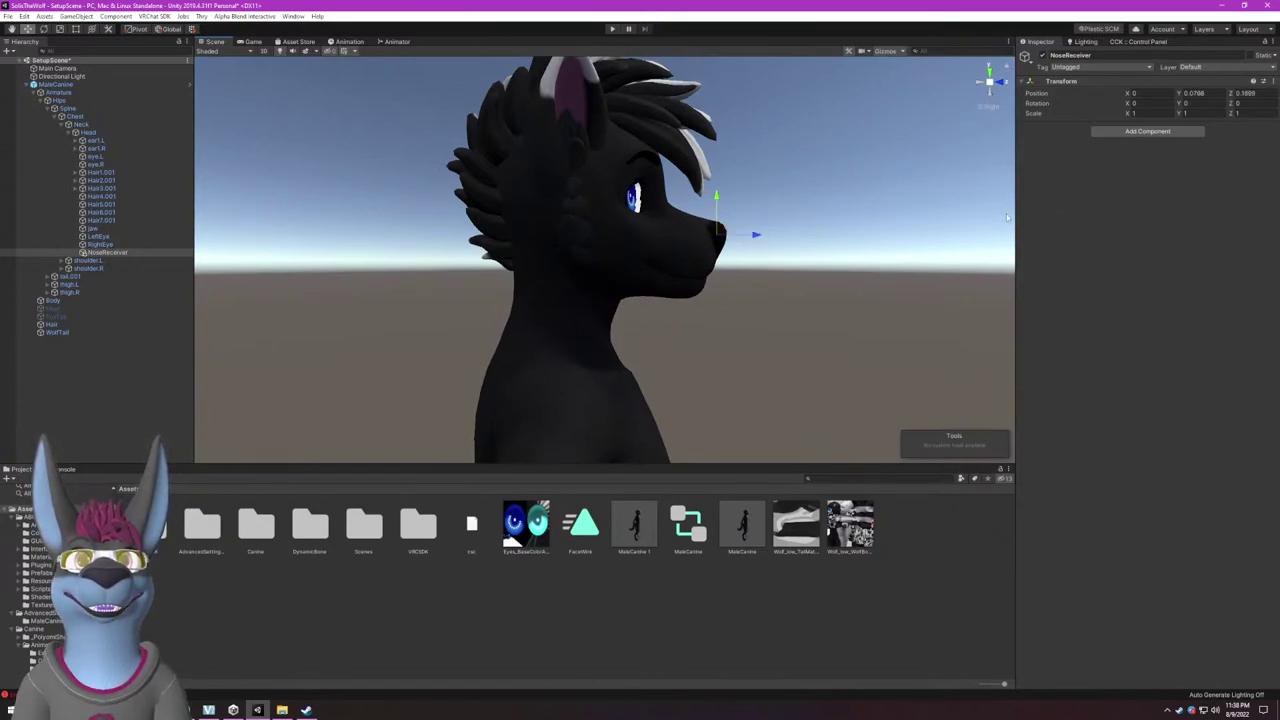
Try adding a CVR Advanced Avatar Settings Pointer component to NoseReceiver, and undo the addition.
click(1141, 132)
click(1150, 144)
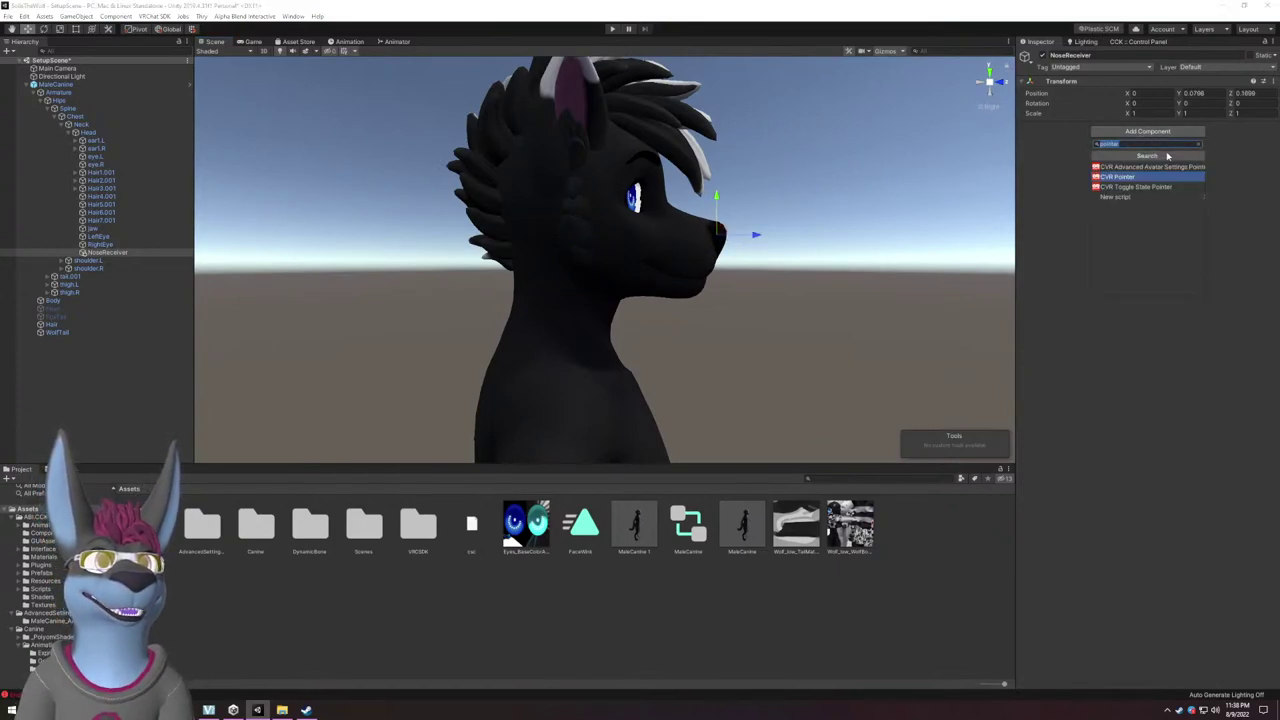
double_click(1155, 145)
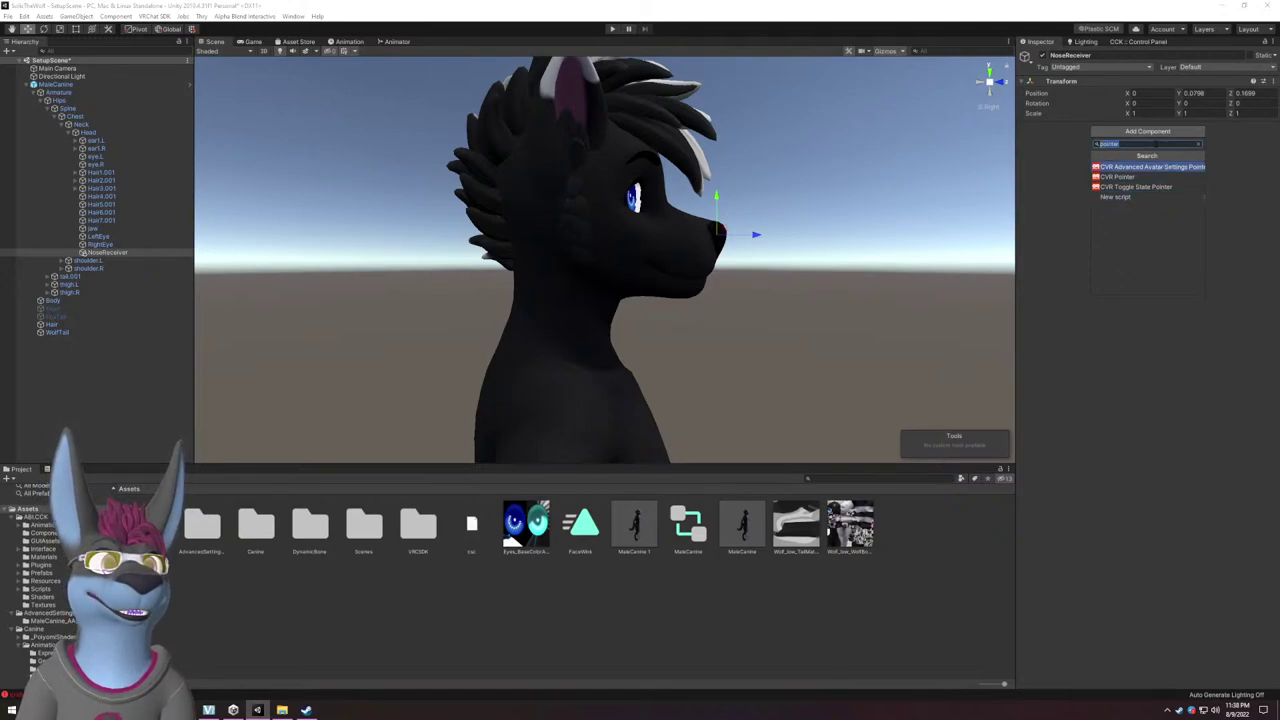
click(1189, 168)
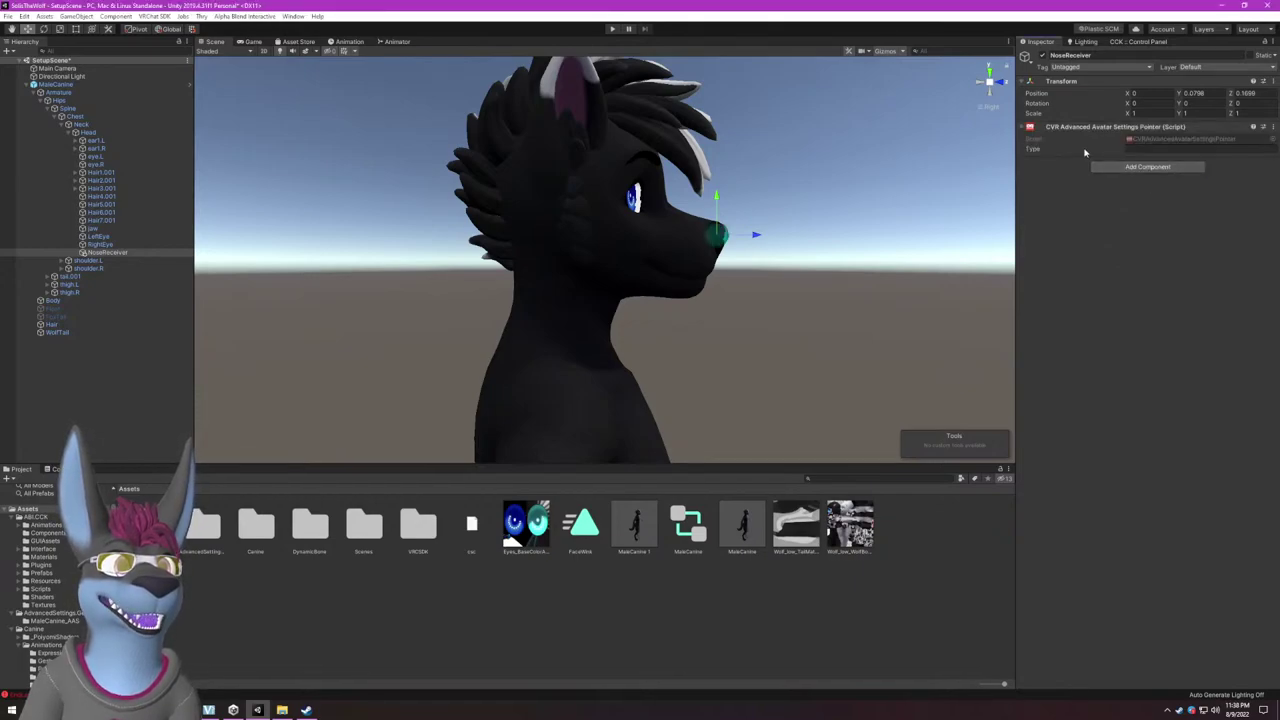
key(ctrl+z)
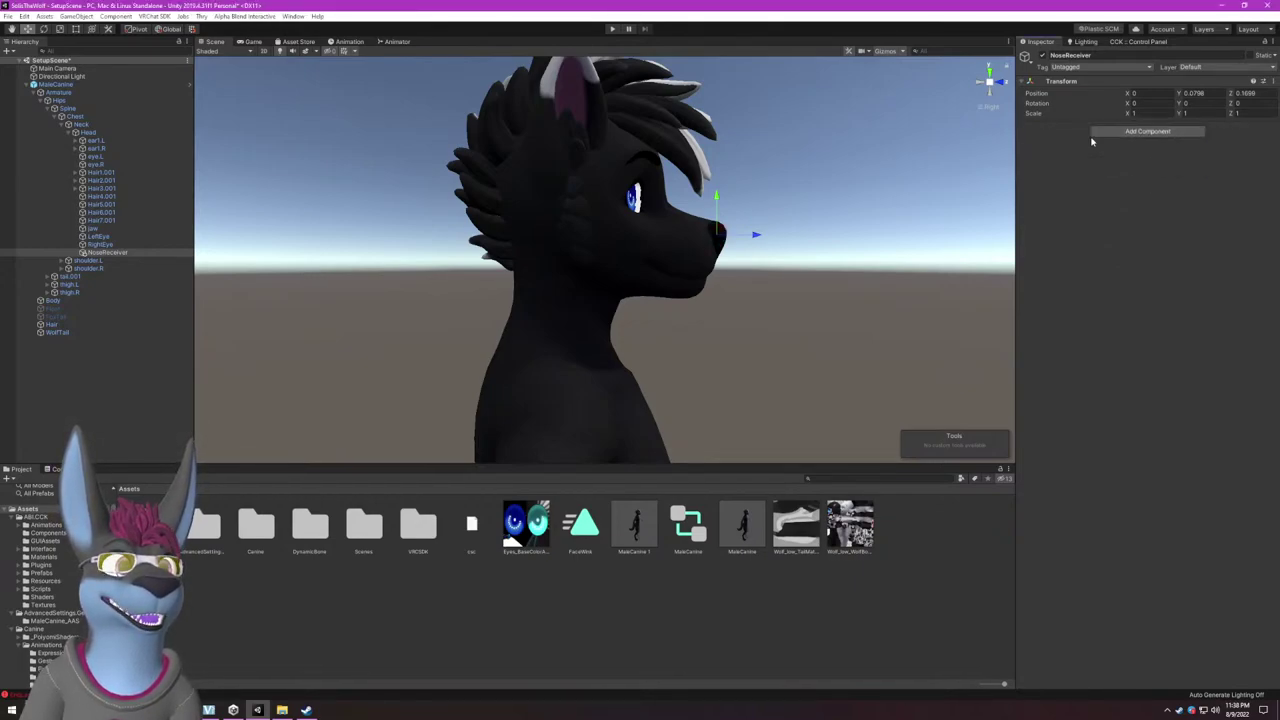
Try adding a CVR Toggle State Pointer component to NoseReceiver, and undo the addition.
click(1131, 132)
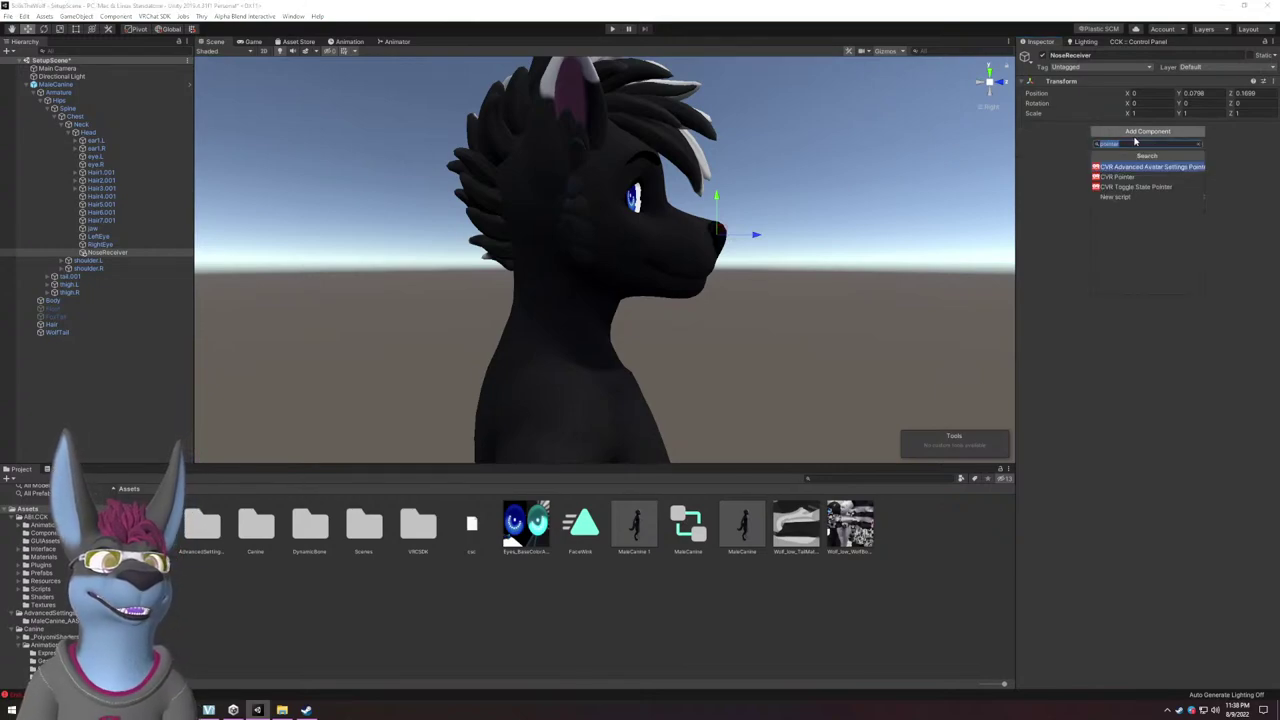
text(point)
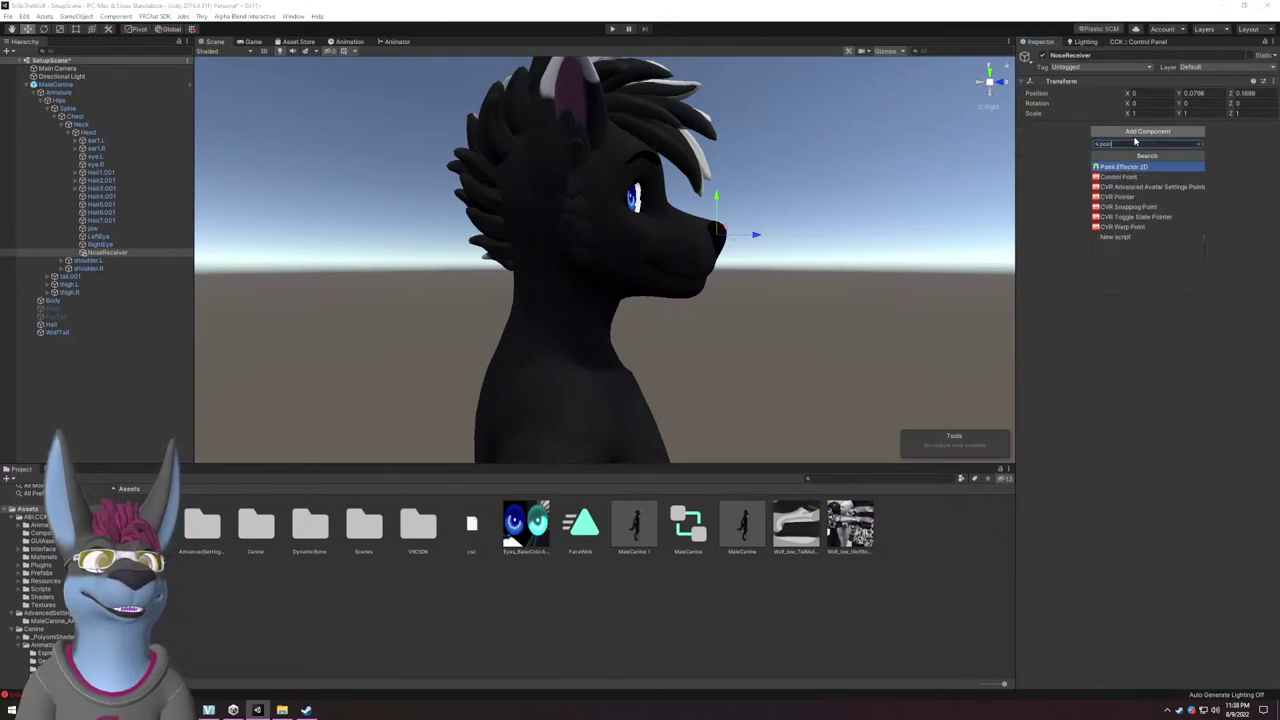
click(1144, 217)
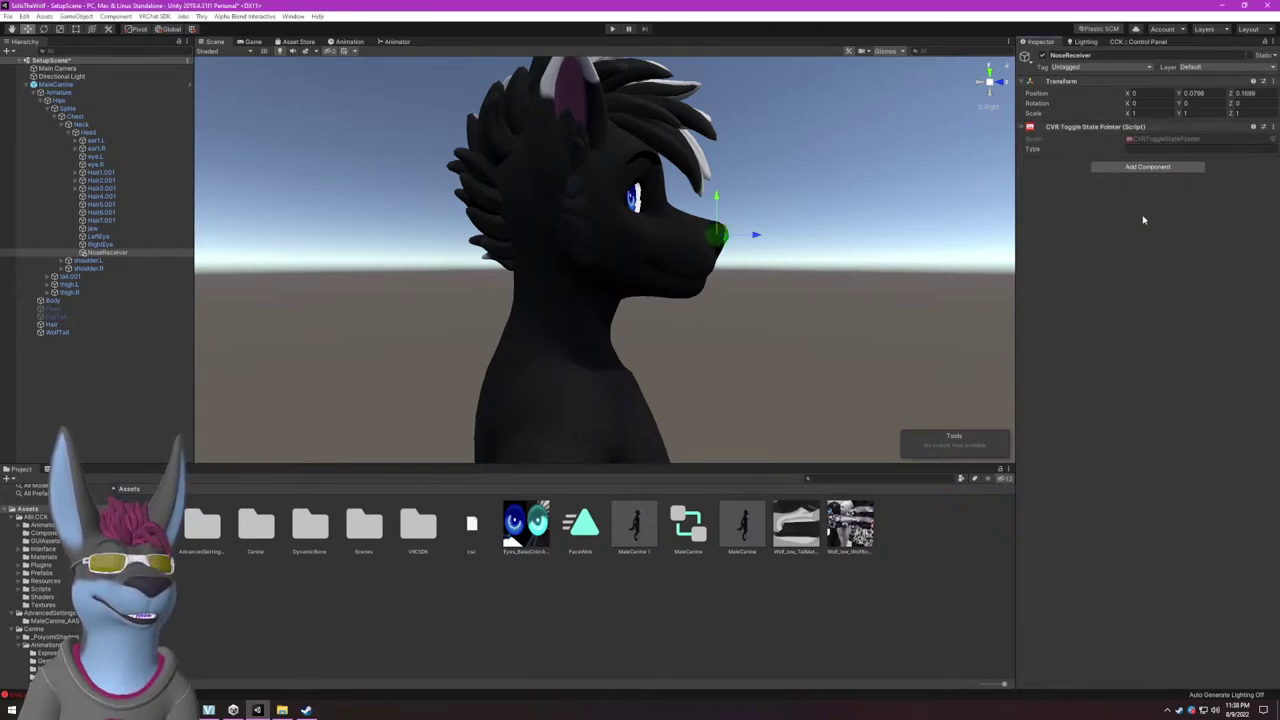
key(ctrl+z)
Try a CVR Advanced Avatar Settings Trigger on NoseReceiver, check its Setting Name options, and undo the addition.
click(1140, 134)
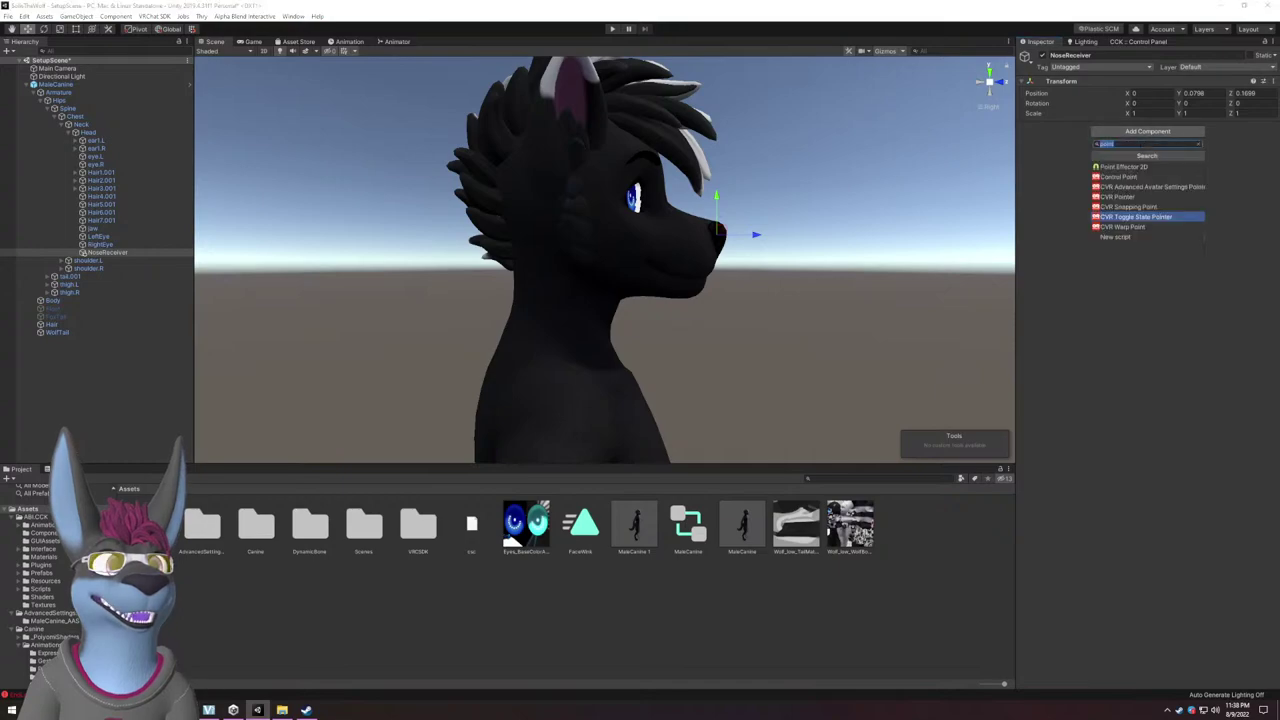
text(cvr)
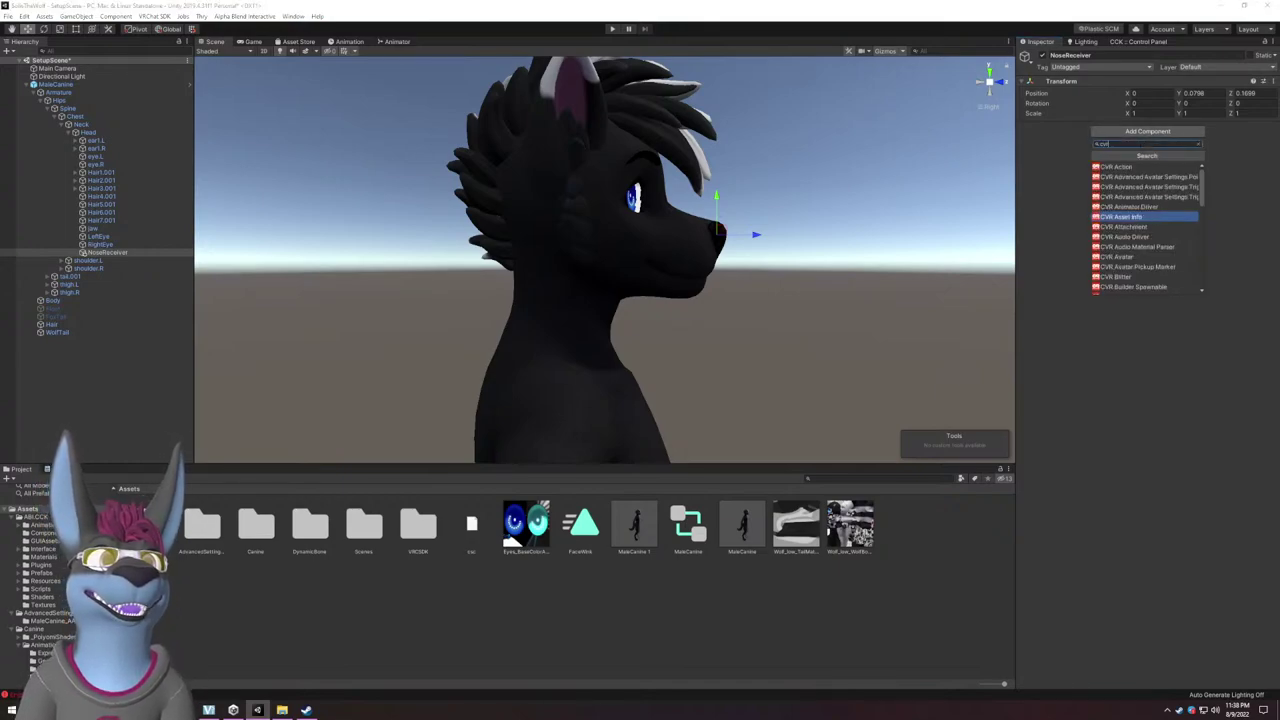
scroll(1171, 221, down, 2)
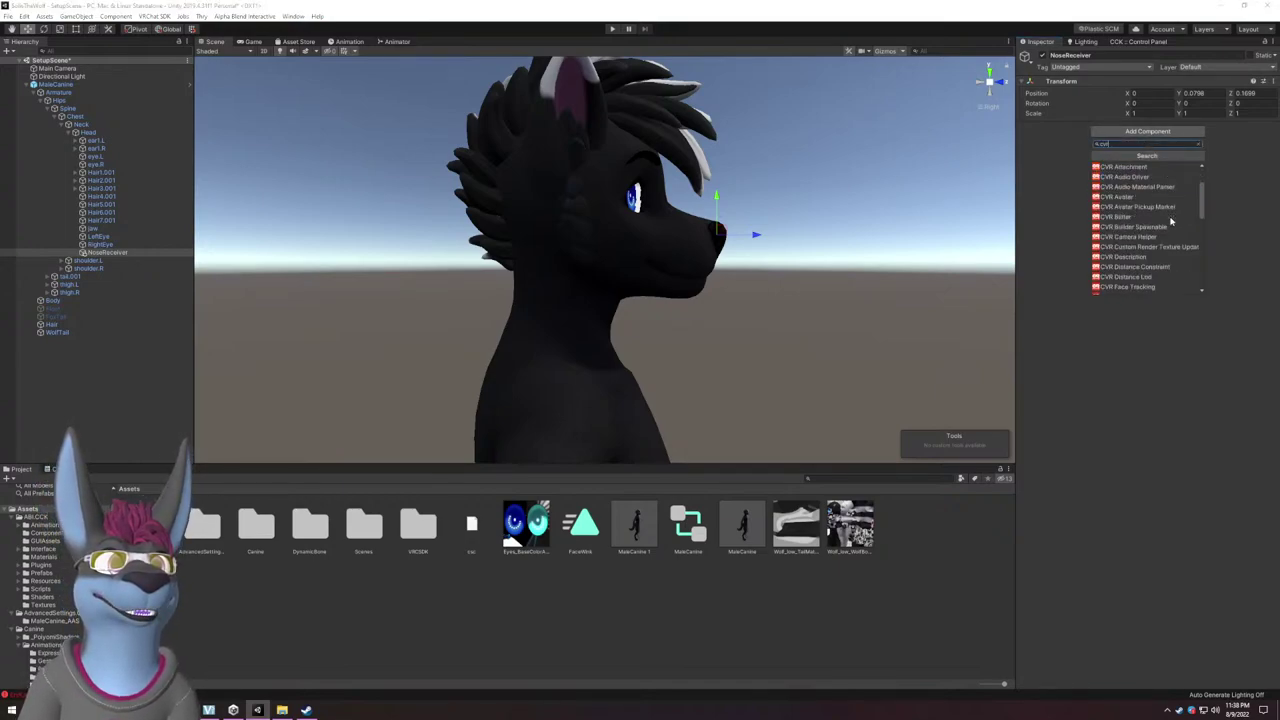
scroll(1171, 221, up, 2)
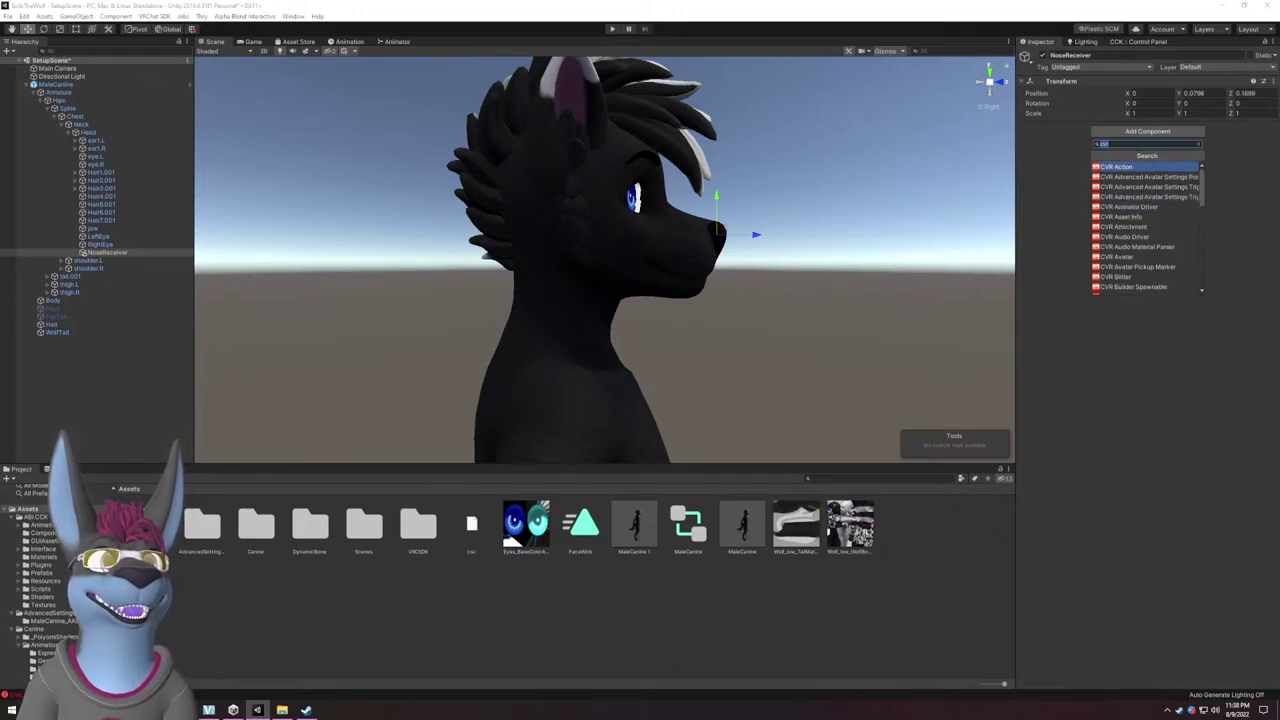
text(trigger)
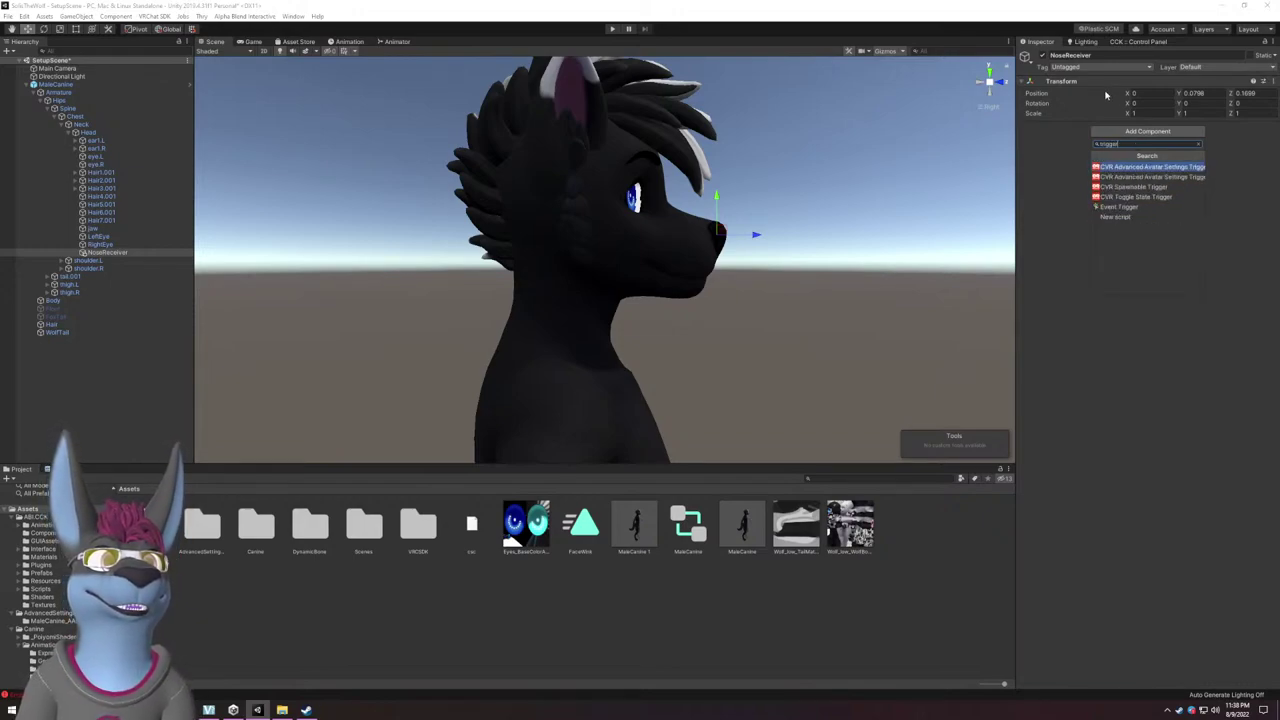
click(1148, 167)
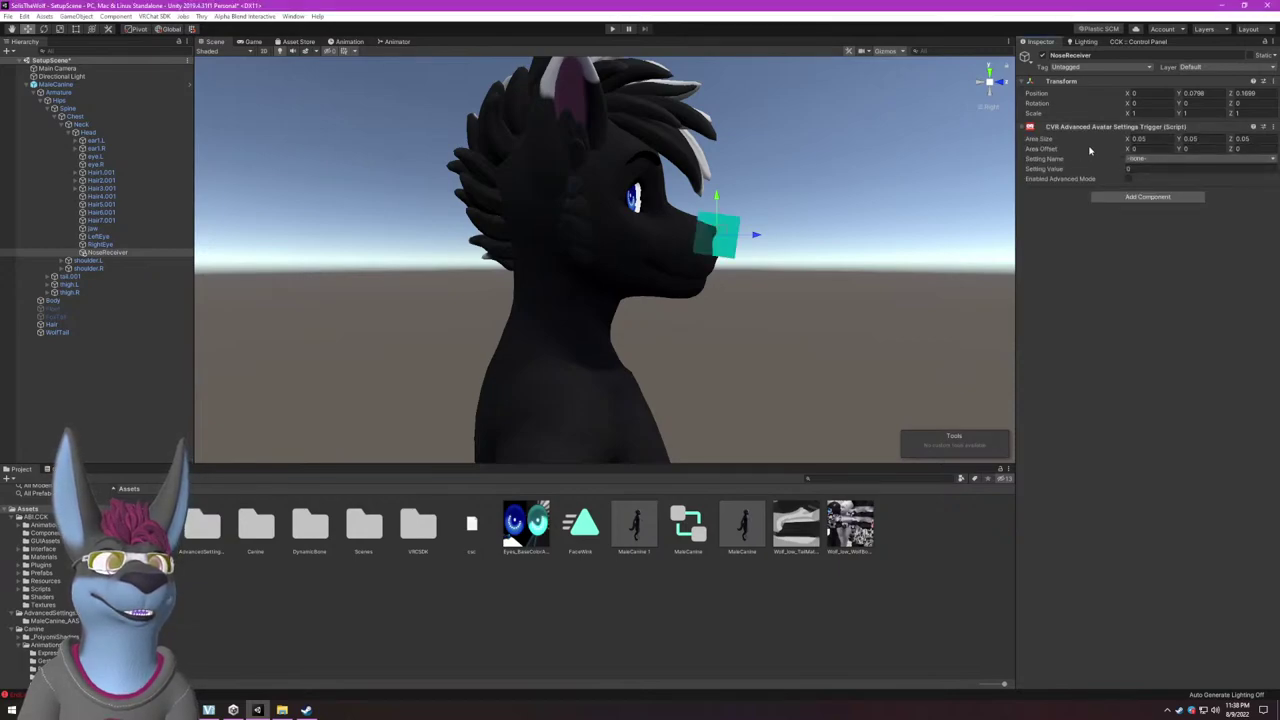
click(1155, 159)
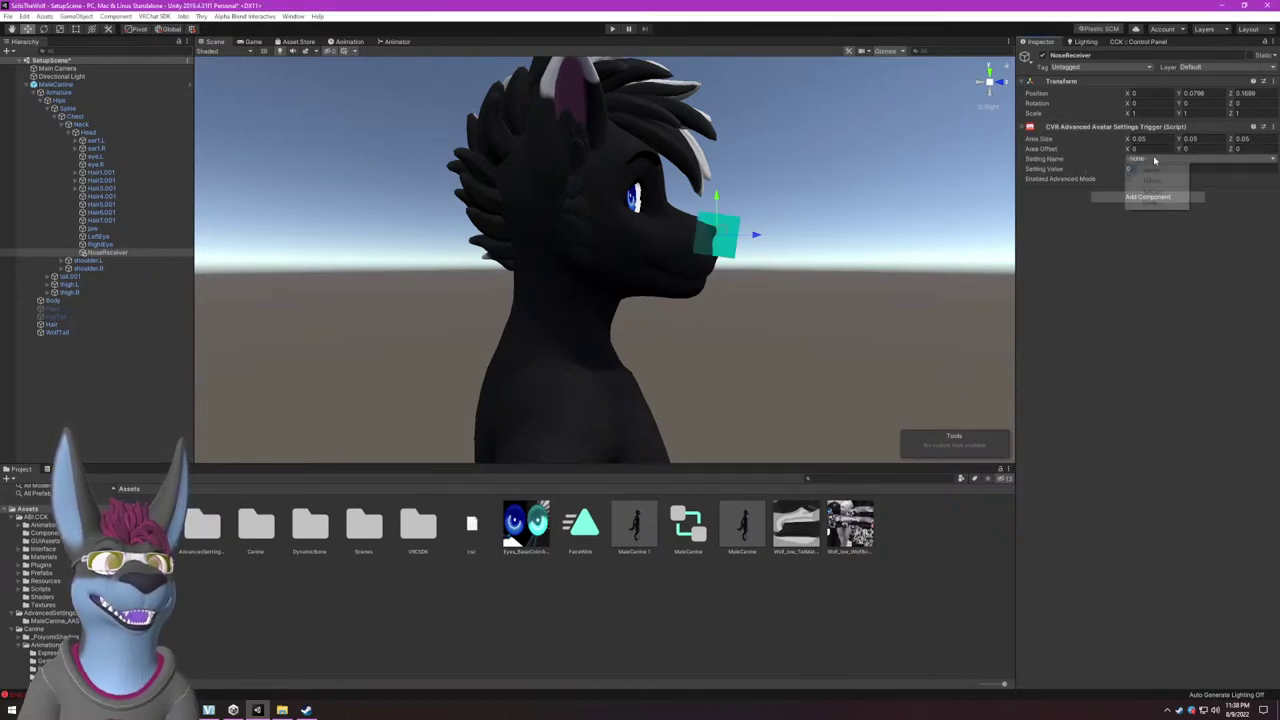
click(1155, 159)
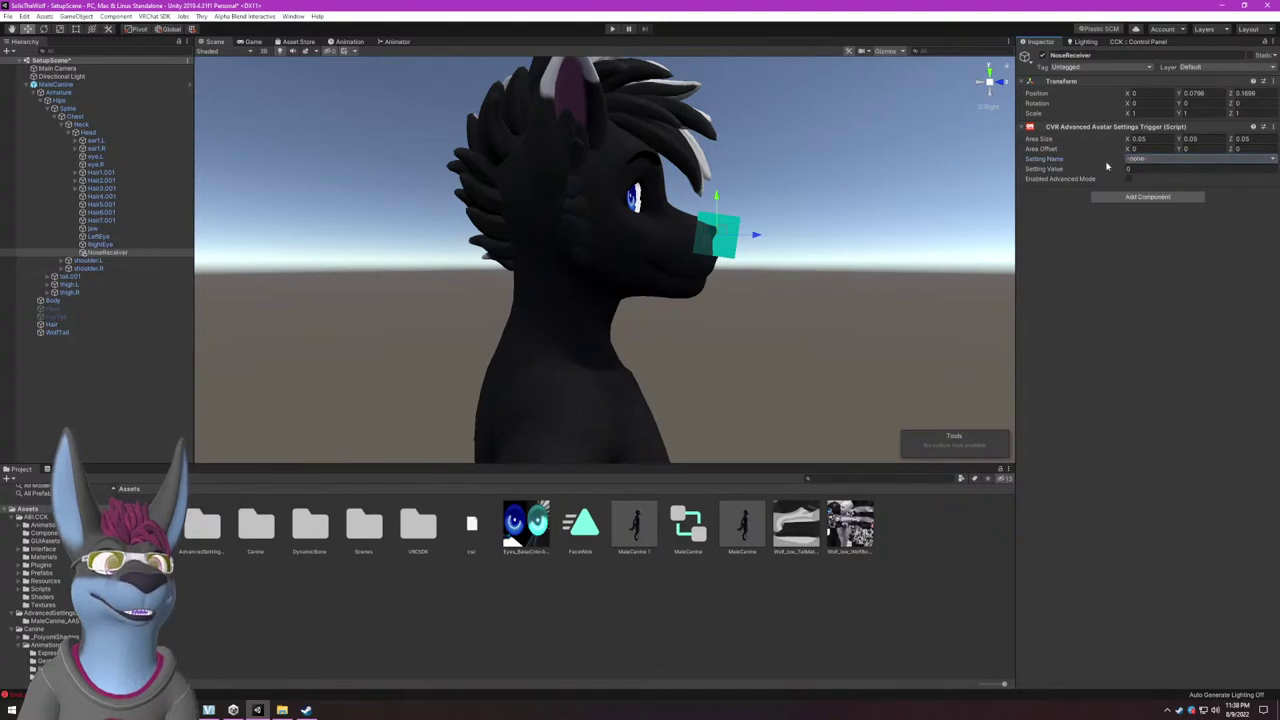
alt+drag(736, 230, 596, 262)
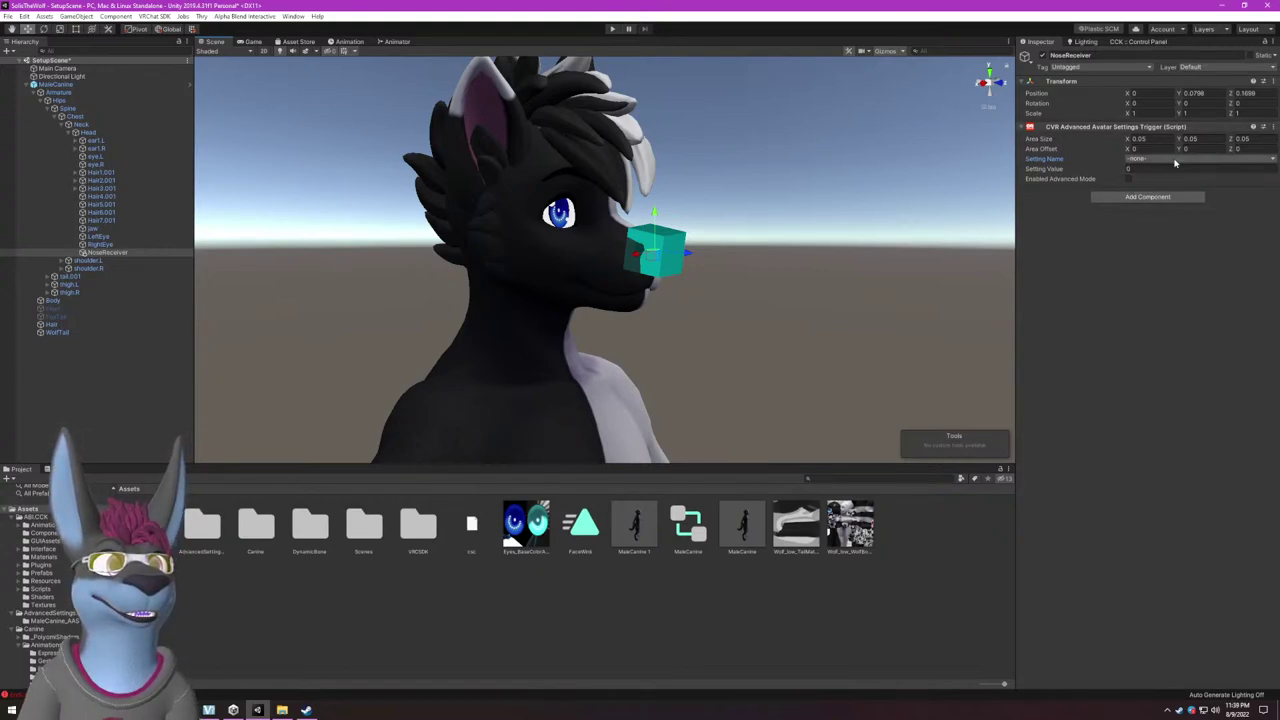
key(ctrl+z)
Try adding a CVR Advanced Avatar Settings Trigger Helper component to NoseReceiver, and undo the addition.
click(1147, 131)
text(cv)
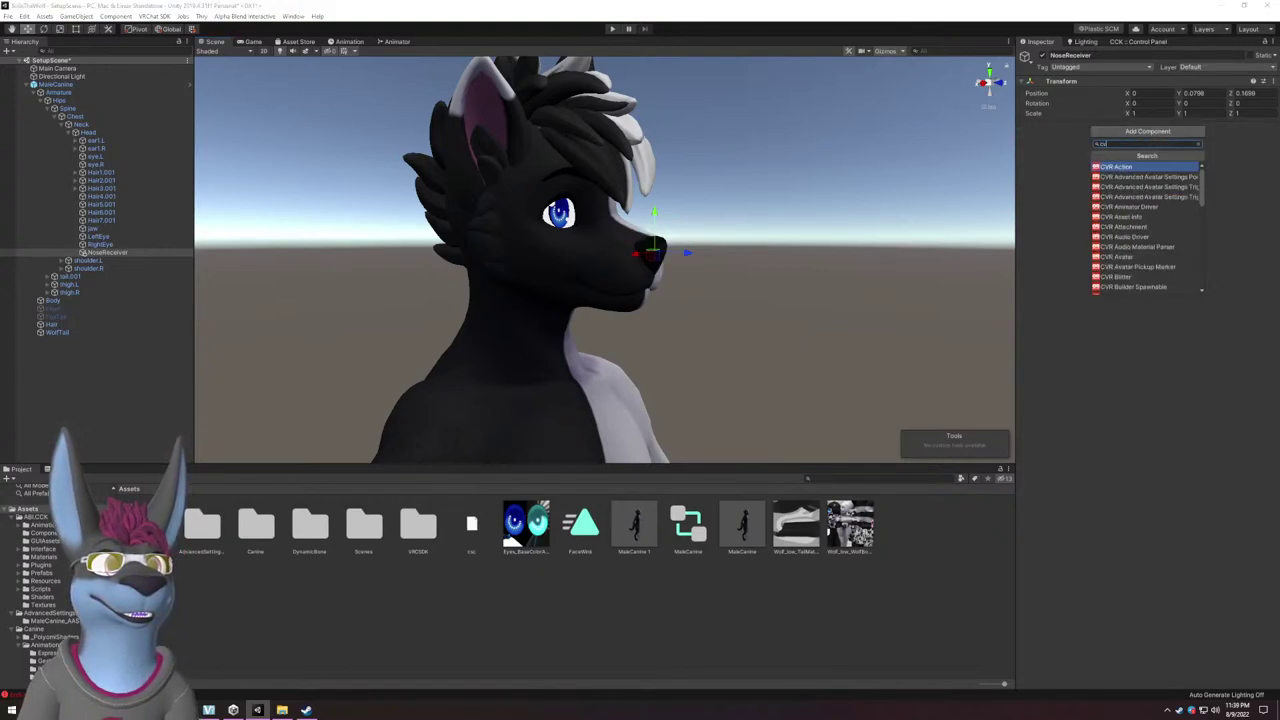
text(r avatar)
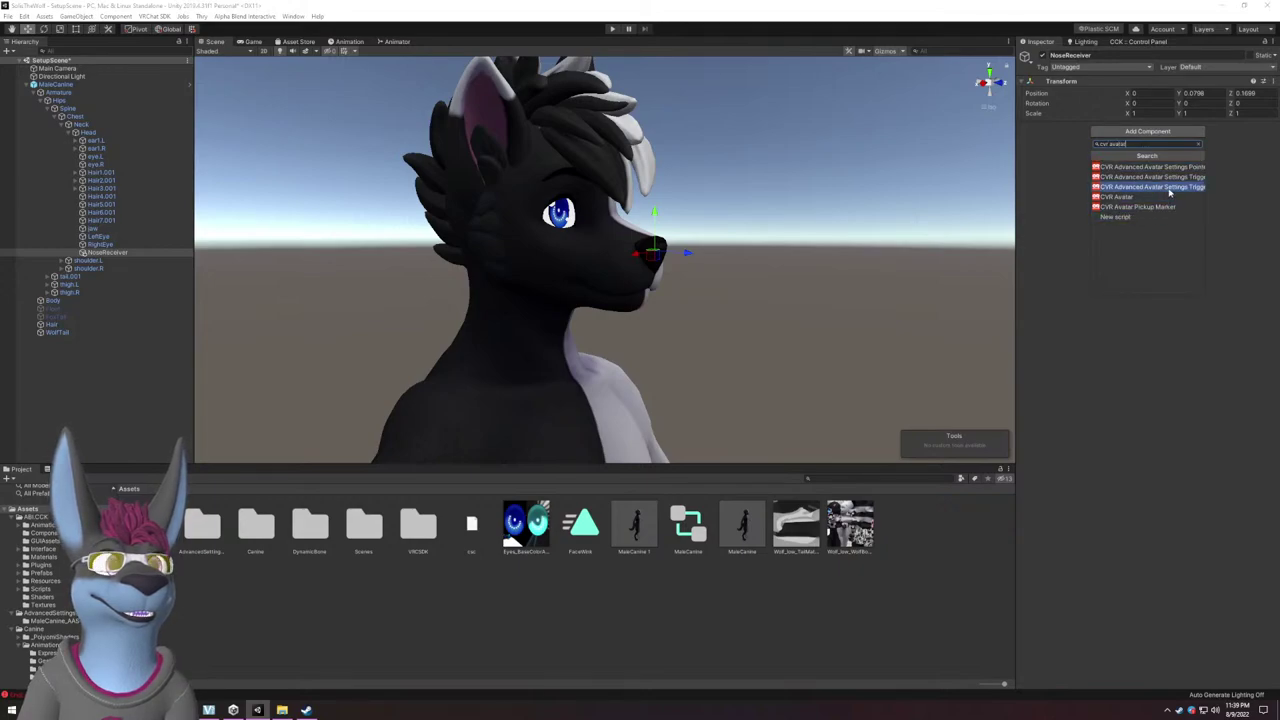
click(1165, 187)
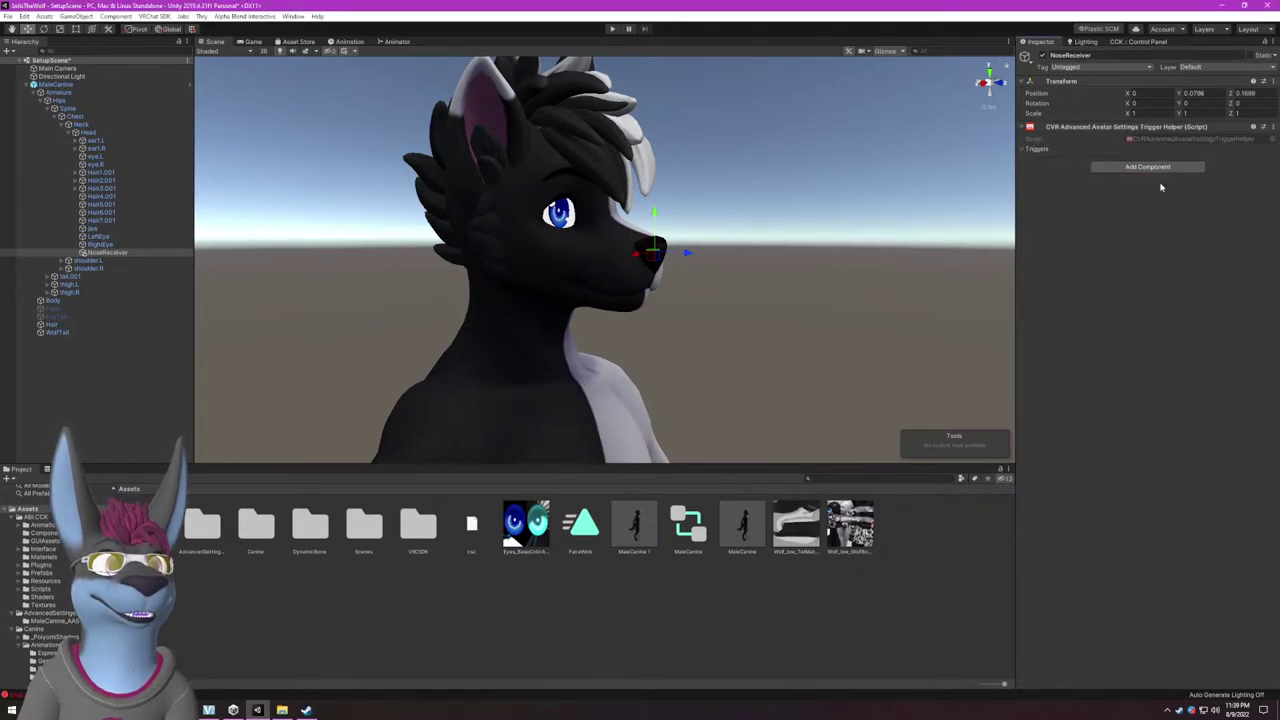
key(ctrl+z)
Add a CVR Advanced Avatar Settings Trigger to NoseReceiver and move the object over the nose, at about Y 0.0735, Z 0.1574.
click(1140, 133)
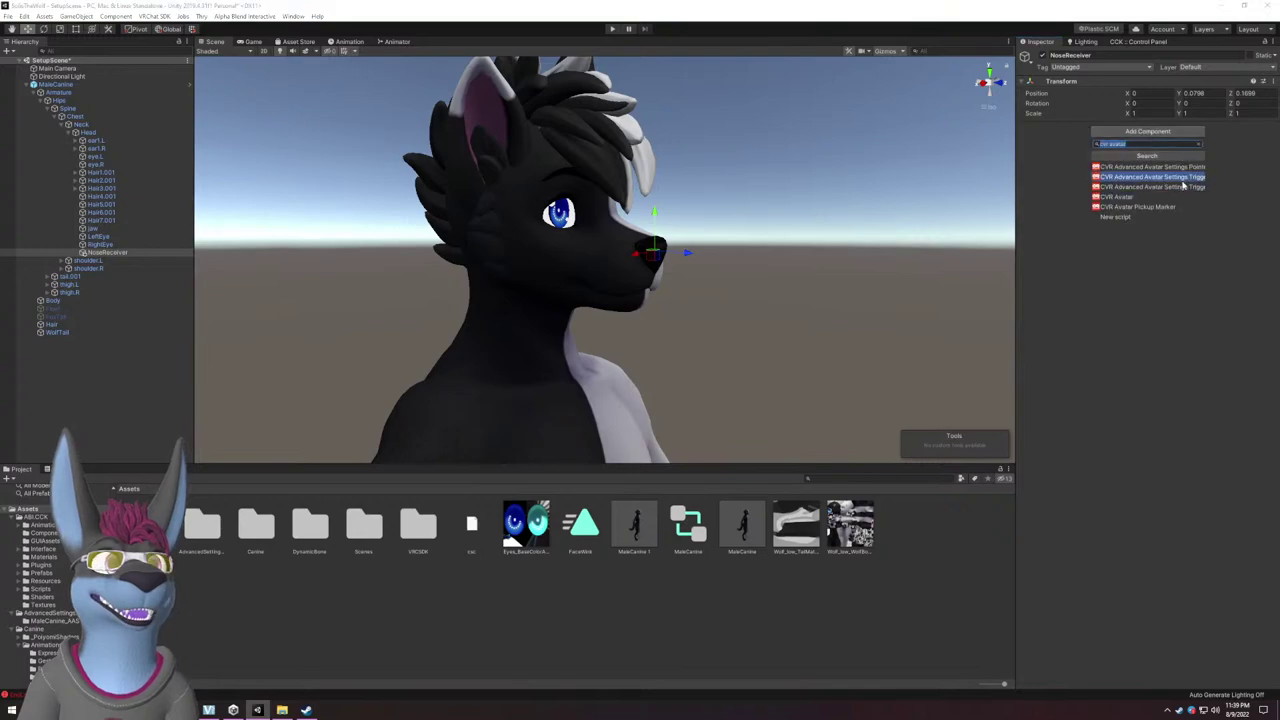
click(1183, 185)
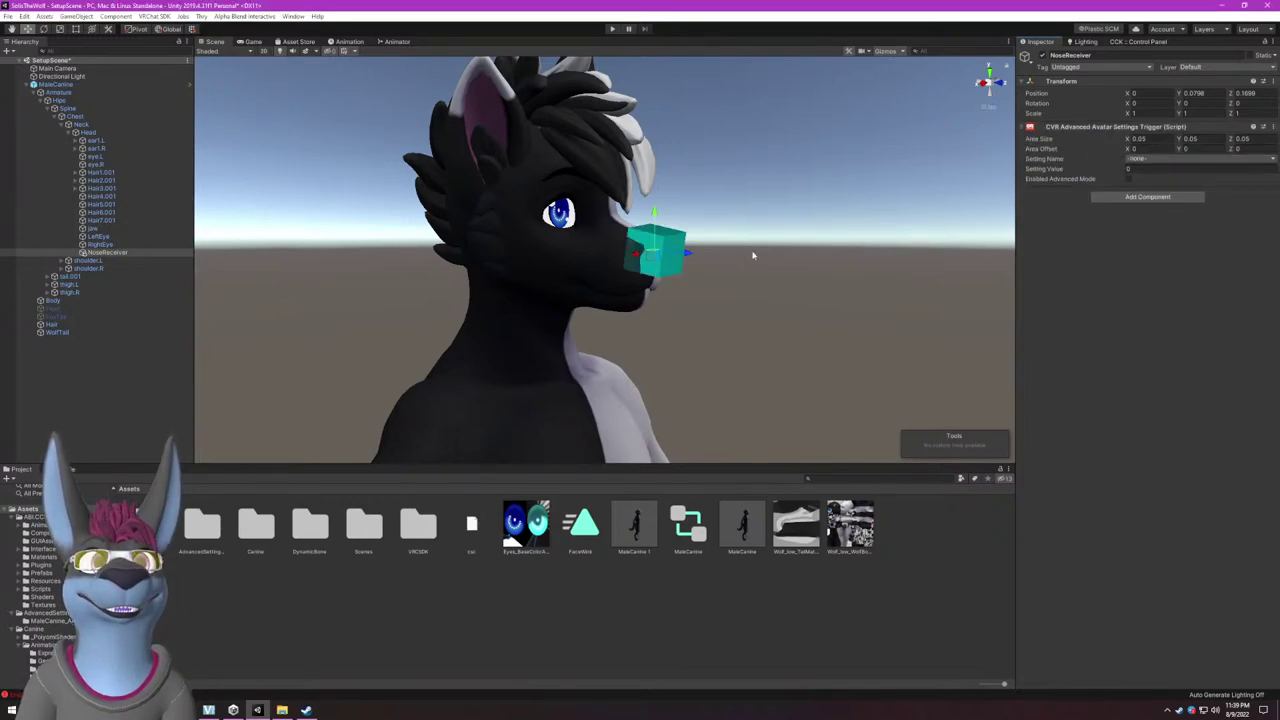
scroll(760, 270, up, 5)
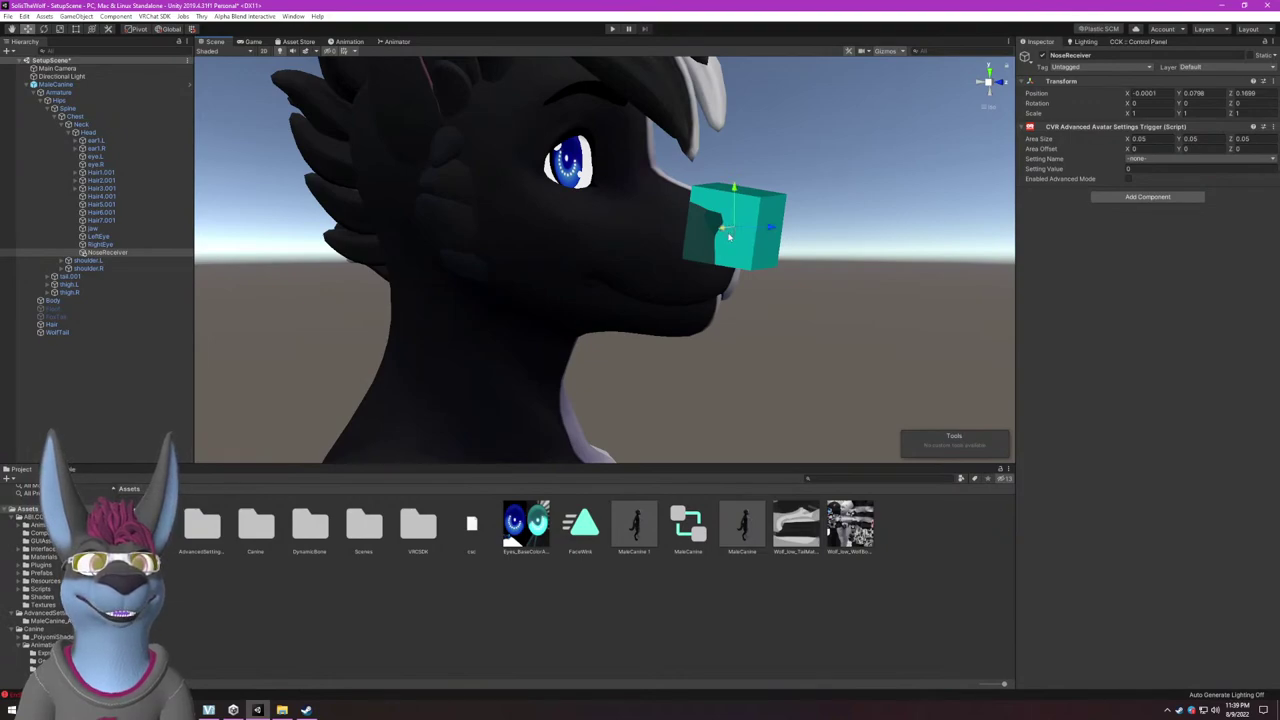
alt+drag(729, 237, 512, 235)
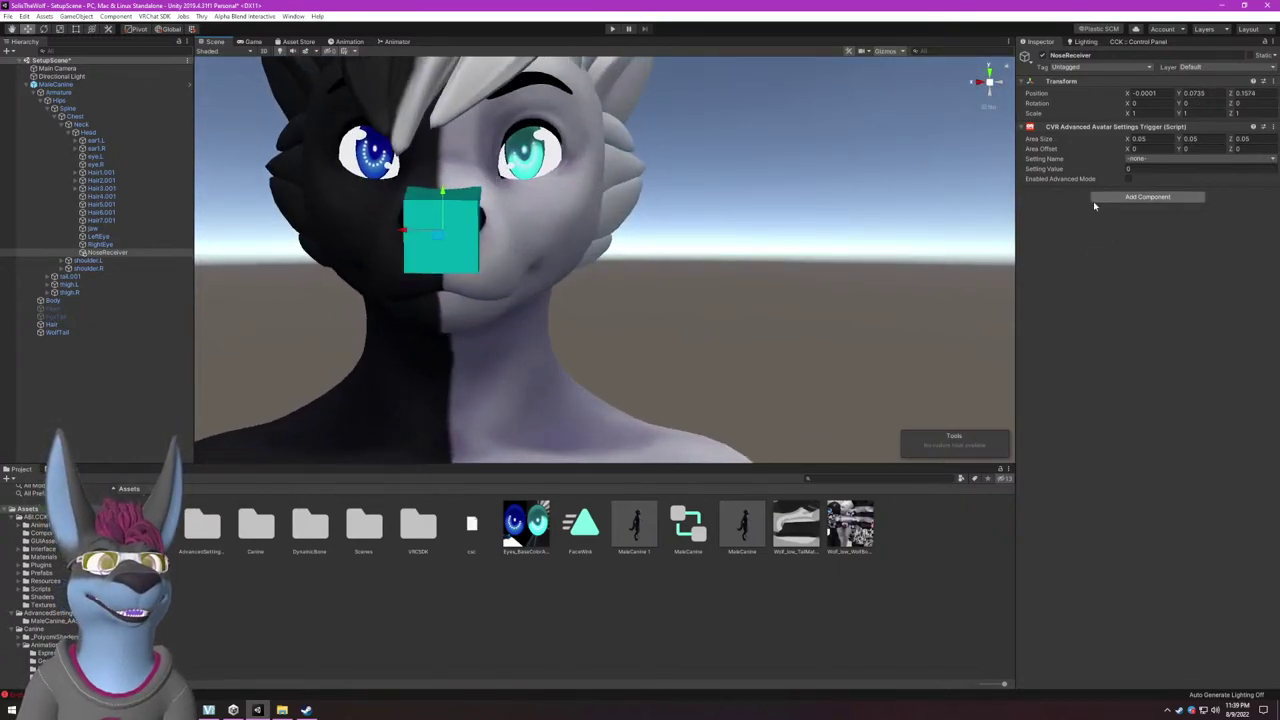
Enable Advanced Mode on NoseReceiver's trigger and expand its Allowed Pointers list.
alt+drag(700, 230, 810, 230)
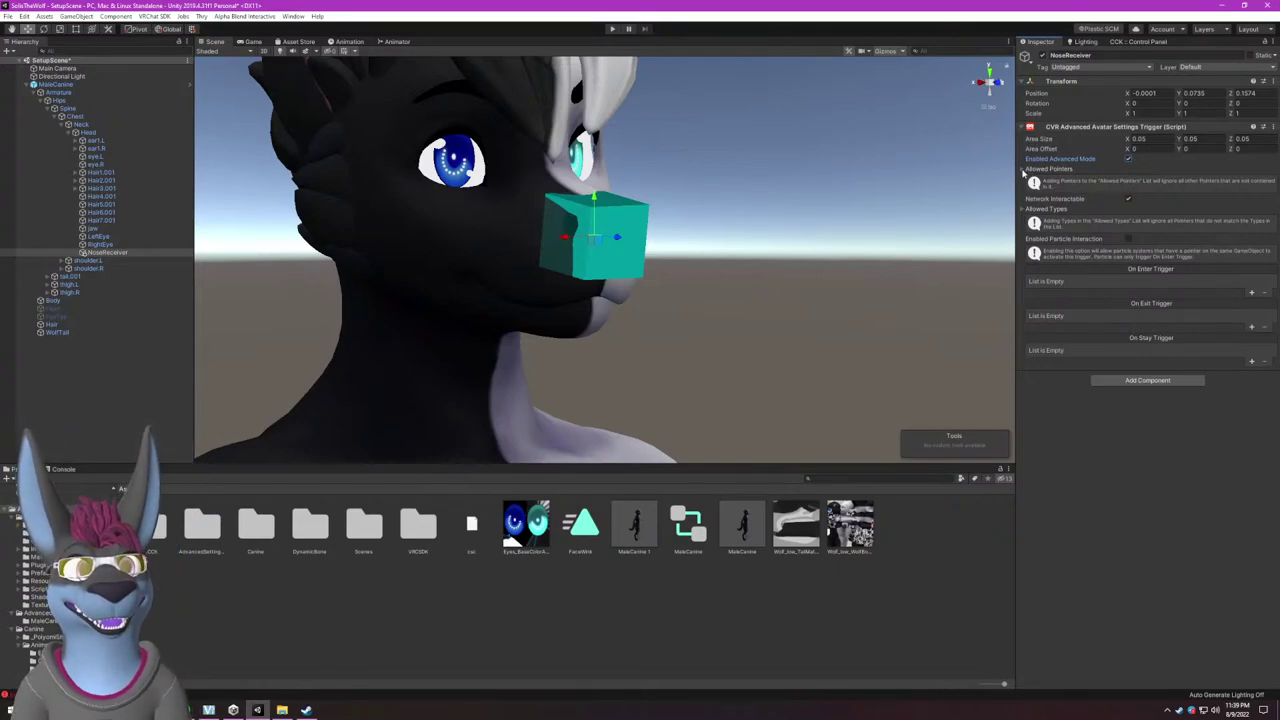
click(1023, 171)
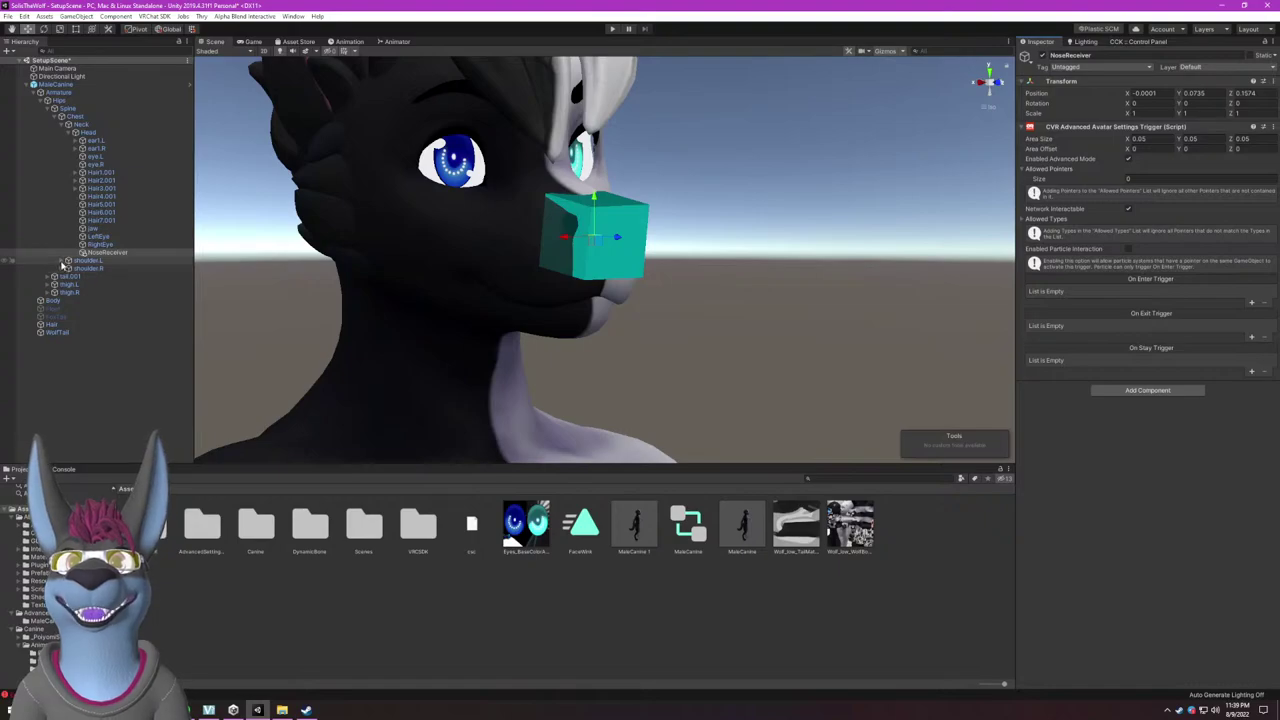
Expand the right arm bones down to f_index.03.R and inspect the pointer object on the index fingertip.
click(63, 263)
click(68, 276)
click(74, 285)
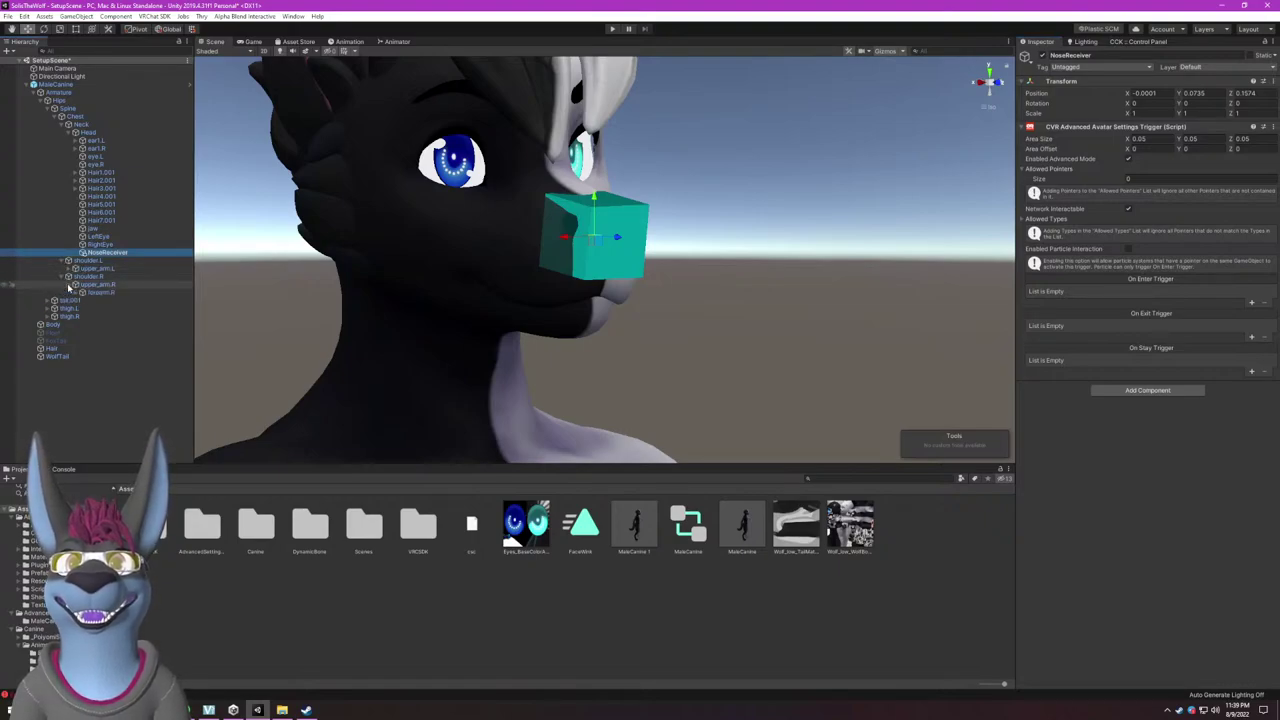
click(81, 292)
click(88, 300)
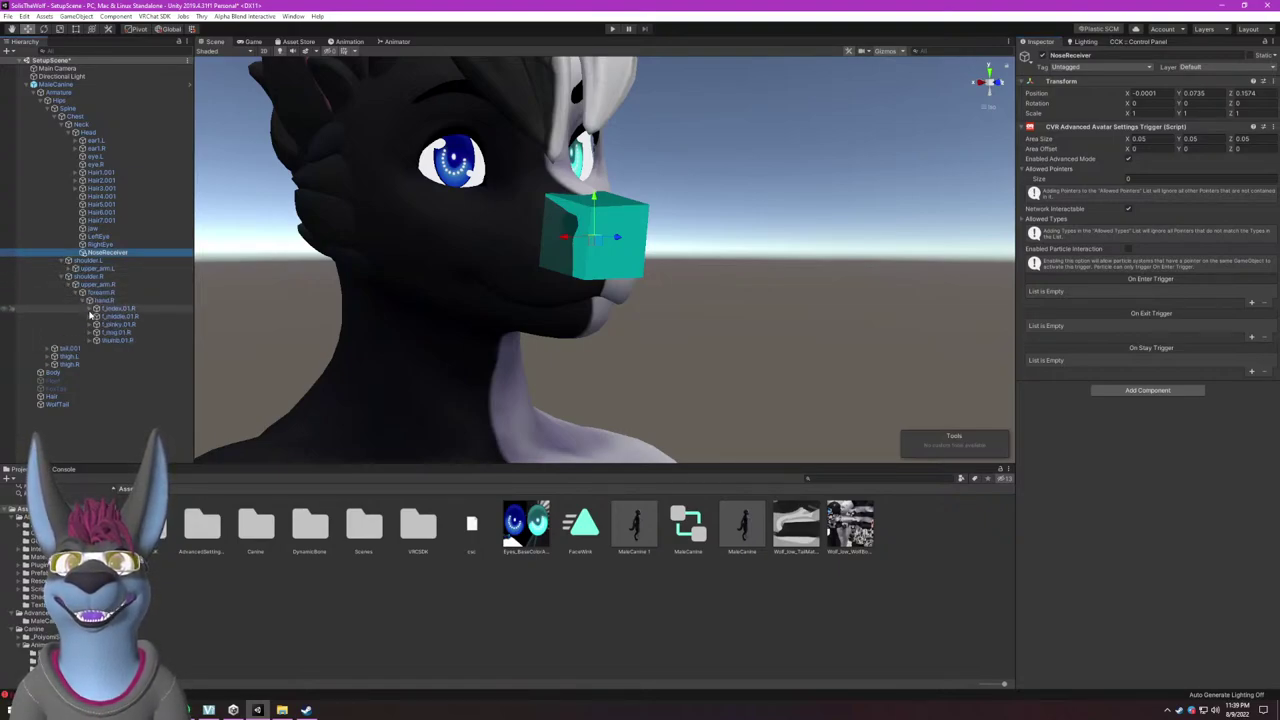
click(90, 308)
click(97, 316)
click(104, 324)
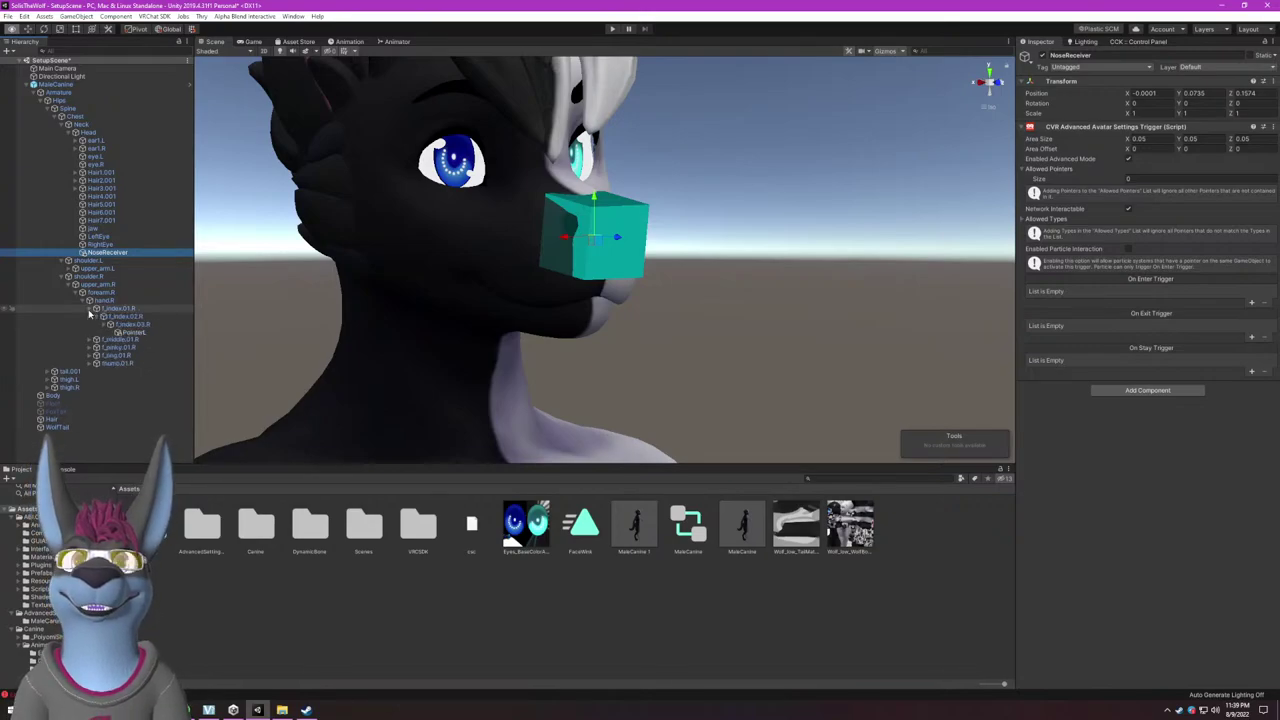
click(134, 333)
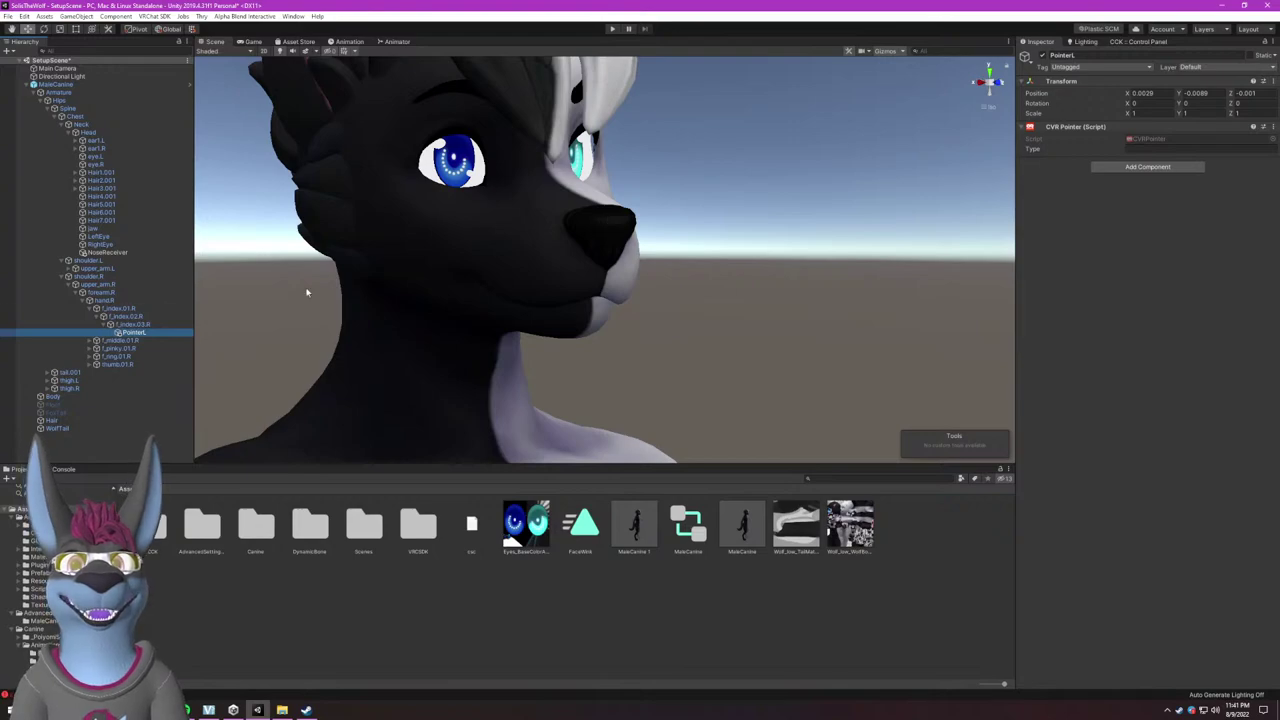
Set the Allowed Pointers size on NoseReceiver's trigger to 1.
click(108, 252)
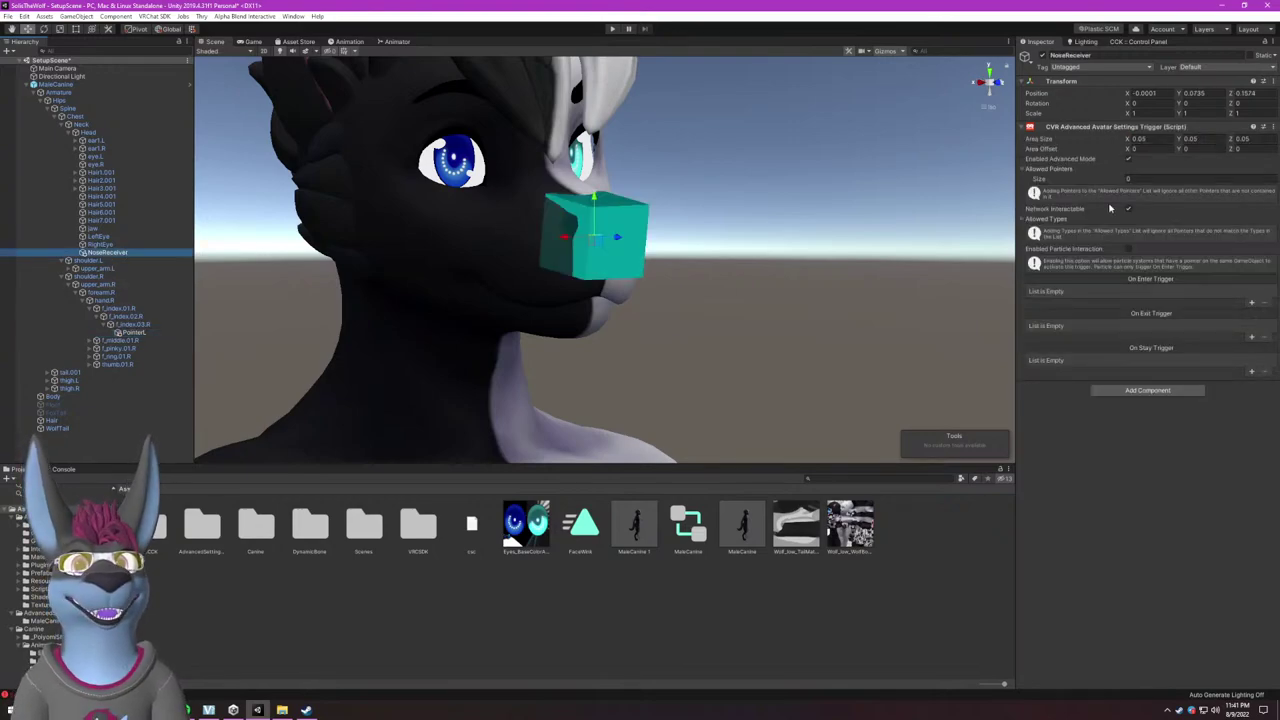
click(1059, 184)
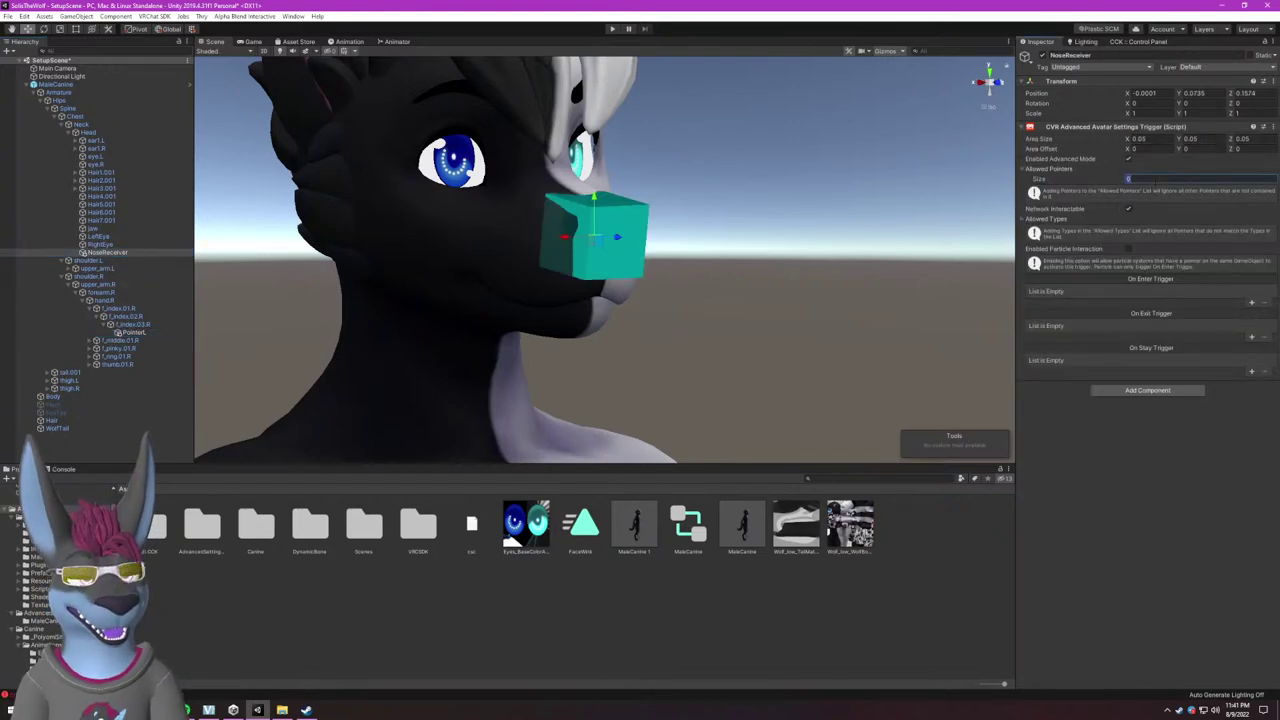
key(Return)
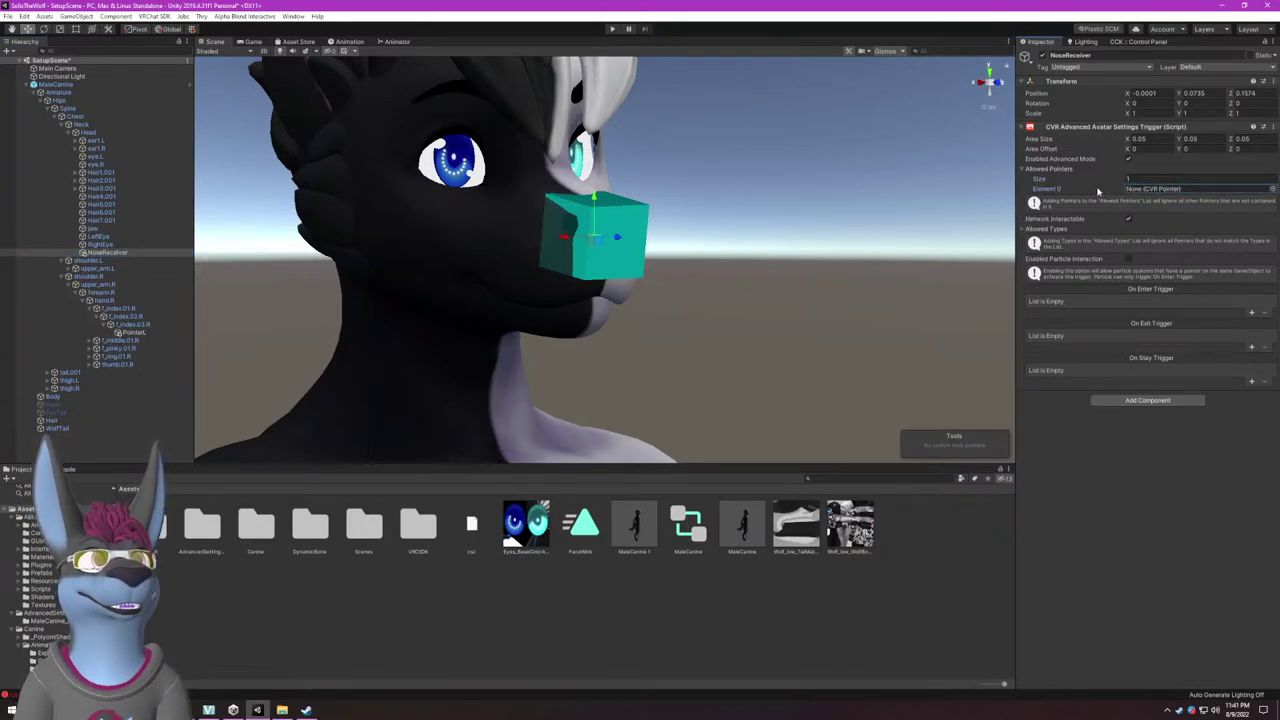
Expand the trigger's Allowed Types list and set the Allowed Pointers size back to 0.
click(1024, 230)
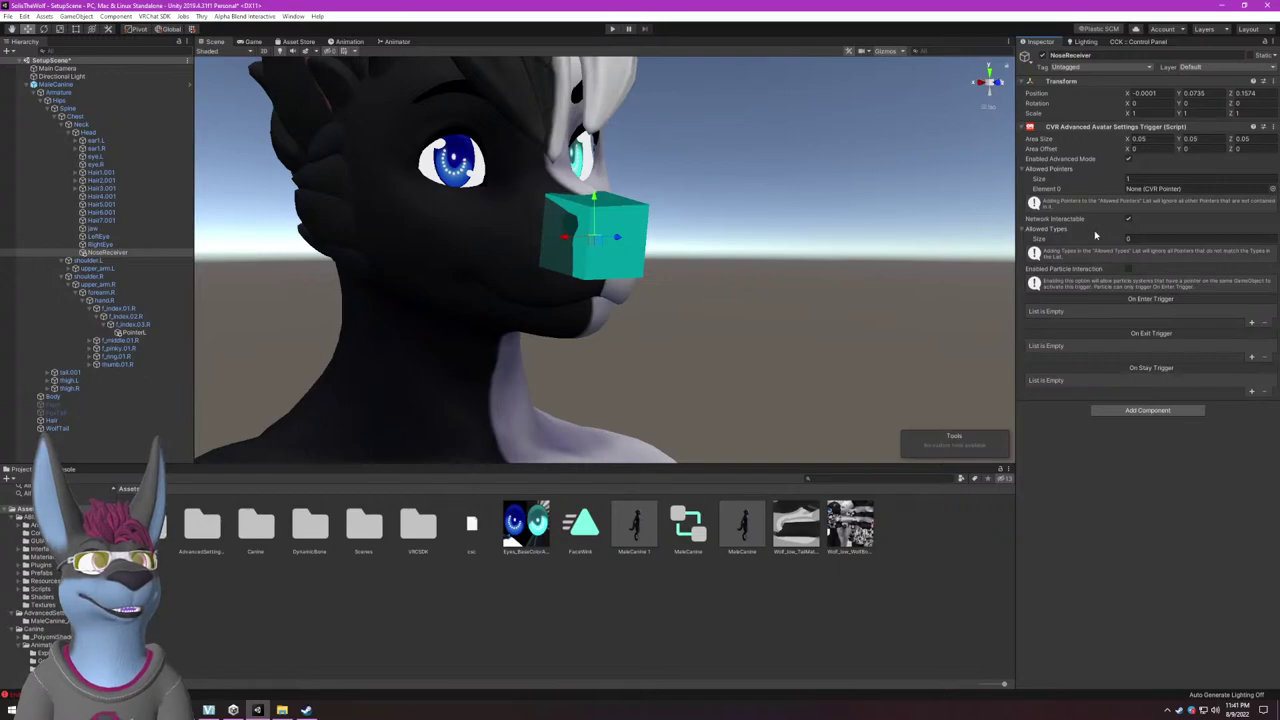
click(1130, 178)
text(0)
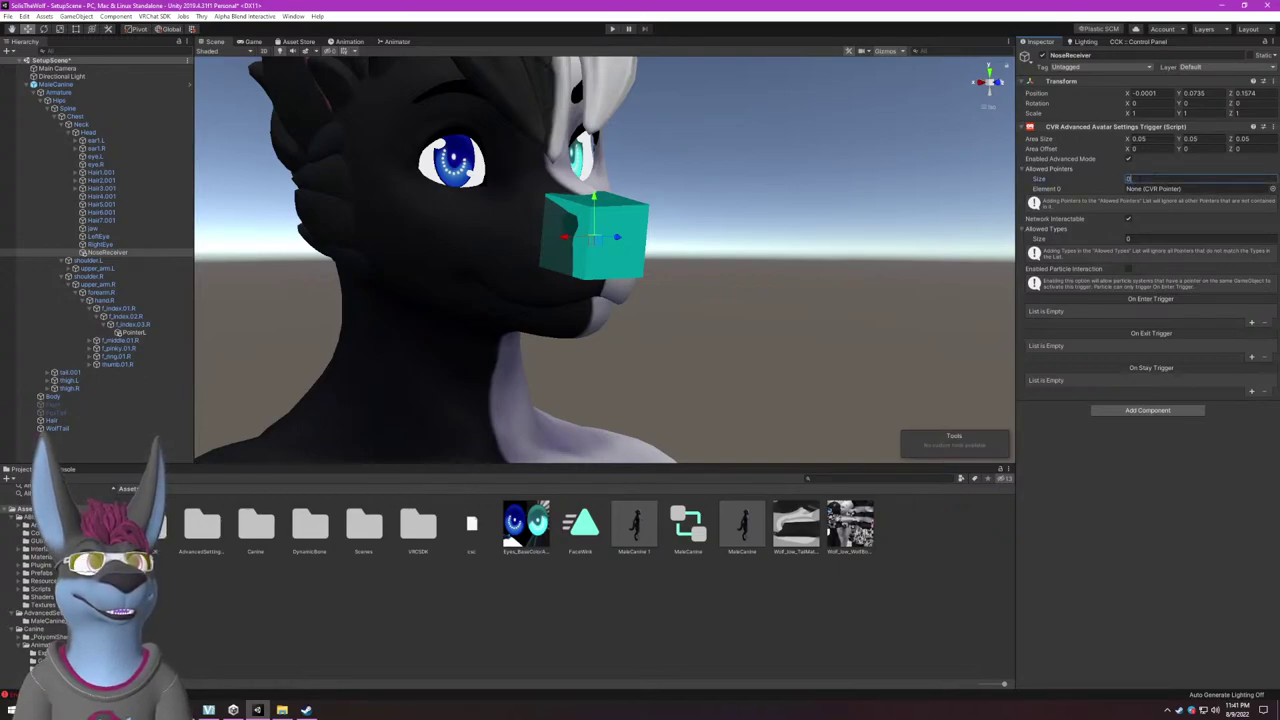
key(Return)
Set the Allowed Types size on NoseReceiver's trigger to 1.
key(Tab)
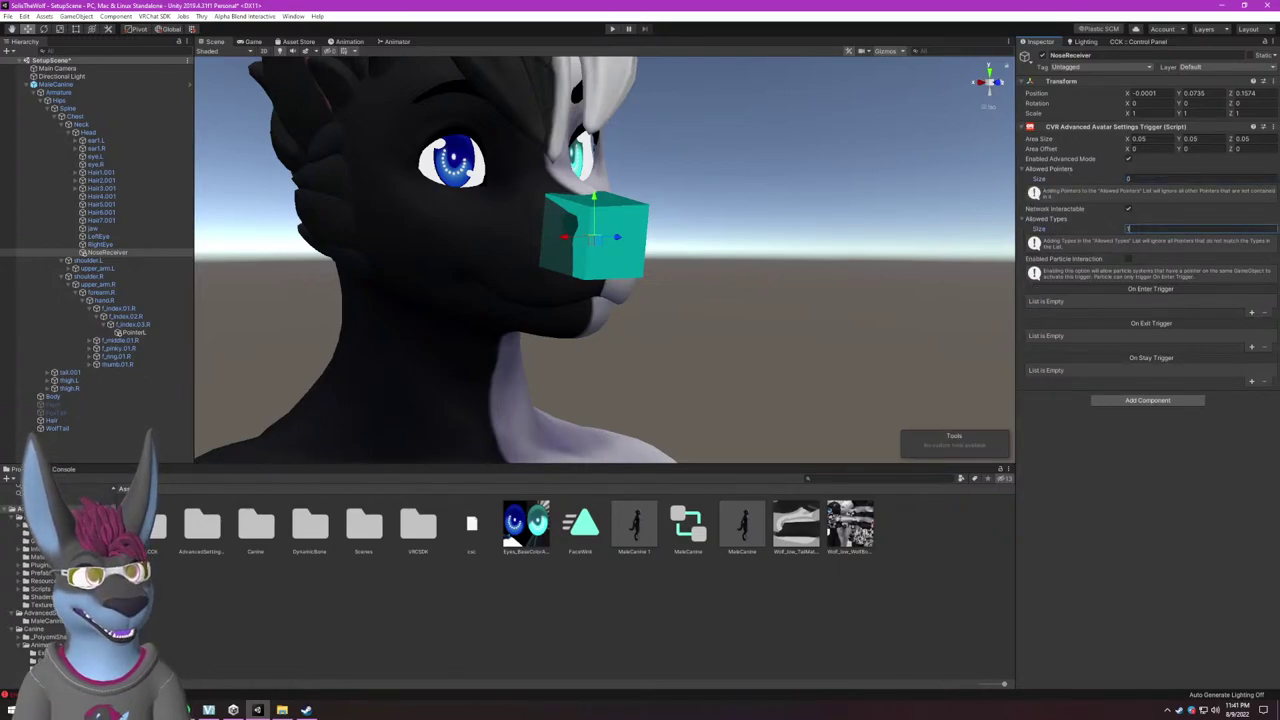
text(1)
key(Return)
key(Tab)
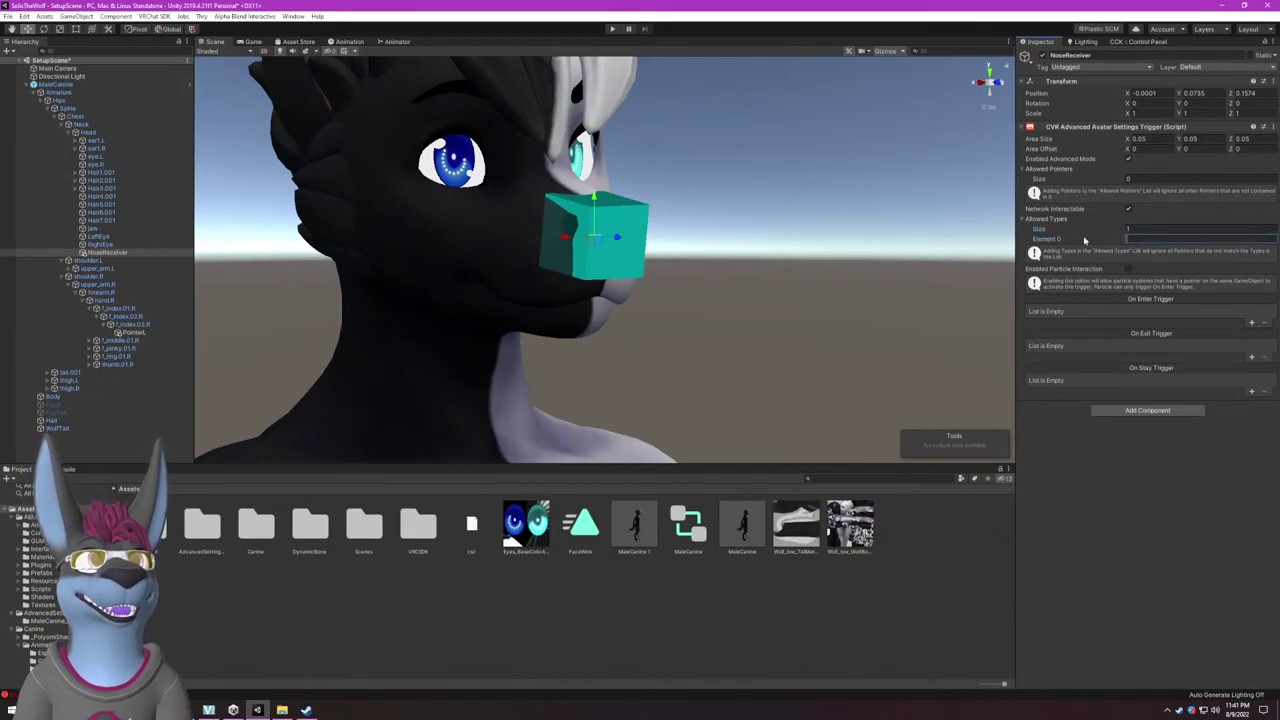
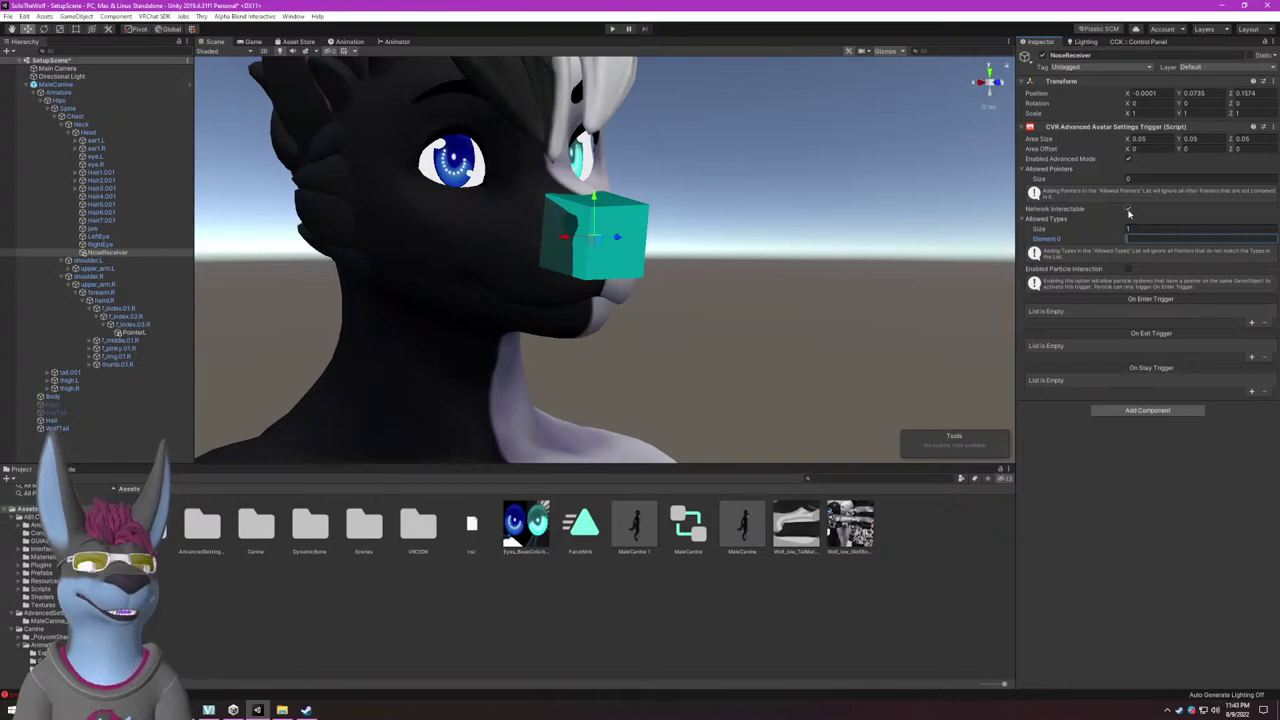
Set the trigger's Allowed Types size back to 0.
click(1147, 228)
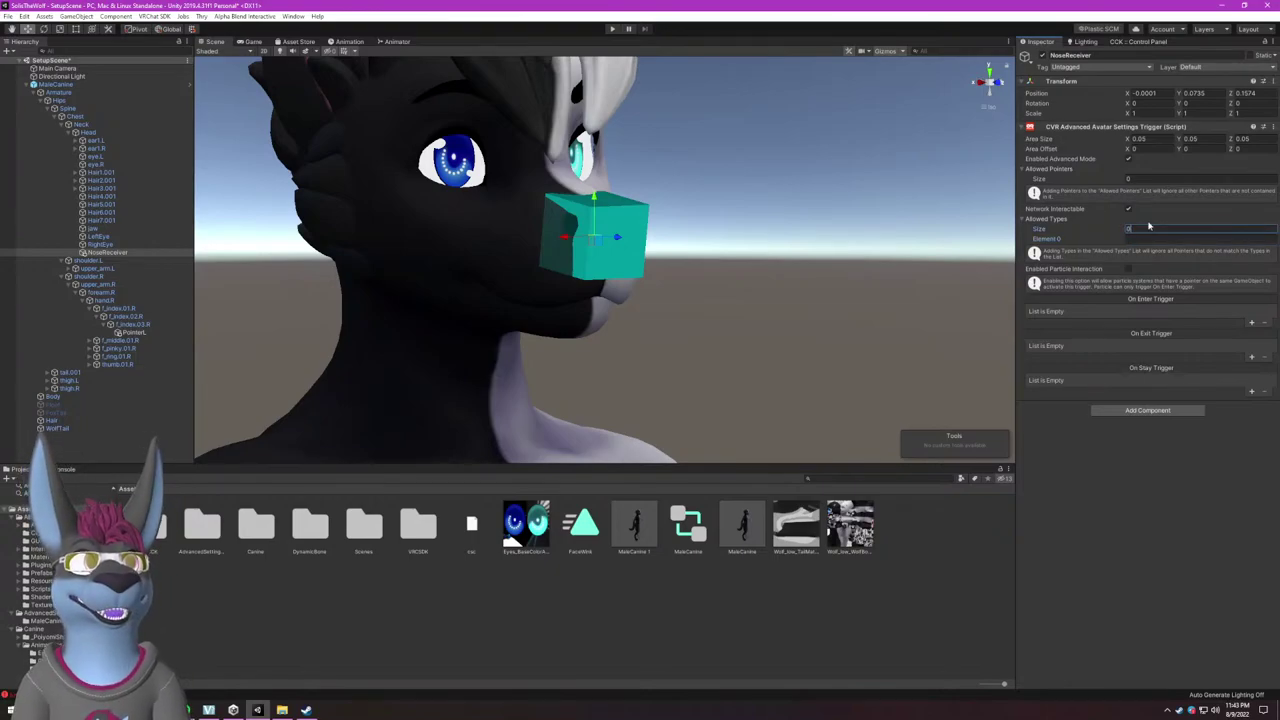
text(0)
key(Return)
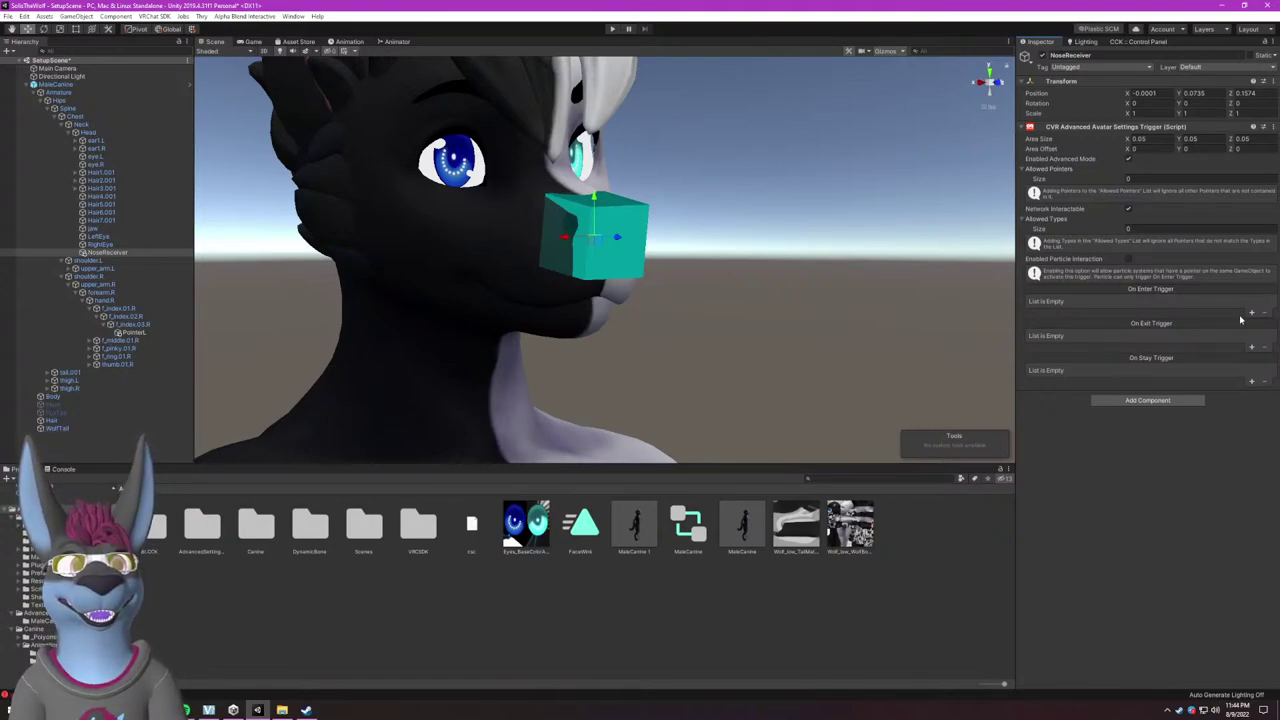
Add an On Enter Trigger entry to NoseReceiver's trigger and set its Setting Name to Blush.
click(1251, 312)
click(1114, 302)
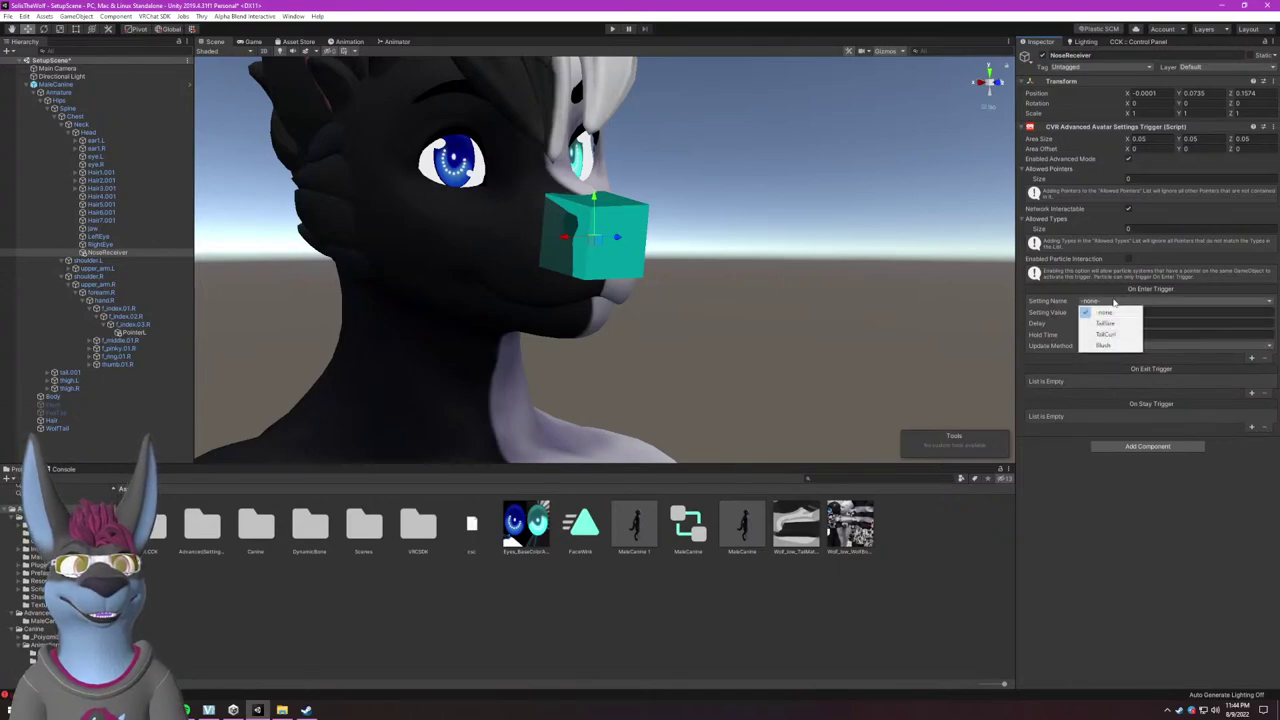
click(1063, 322)
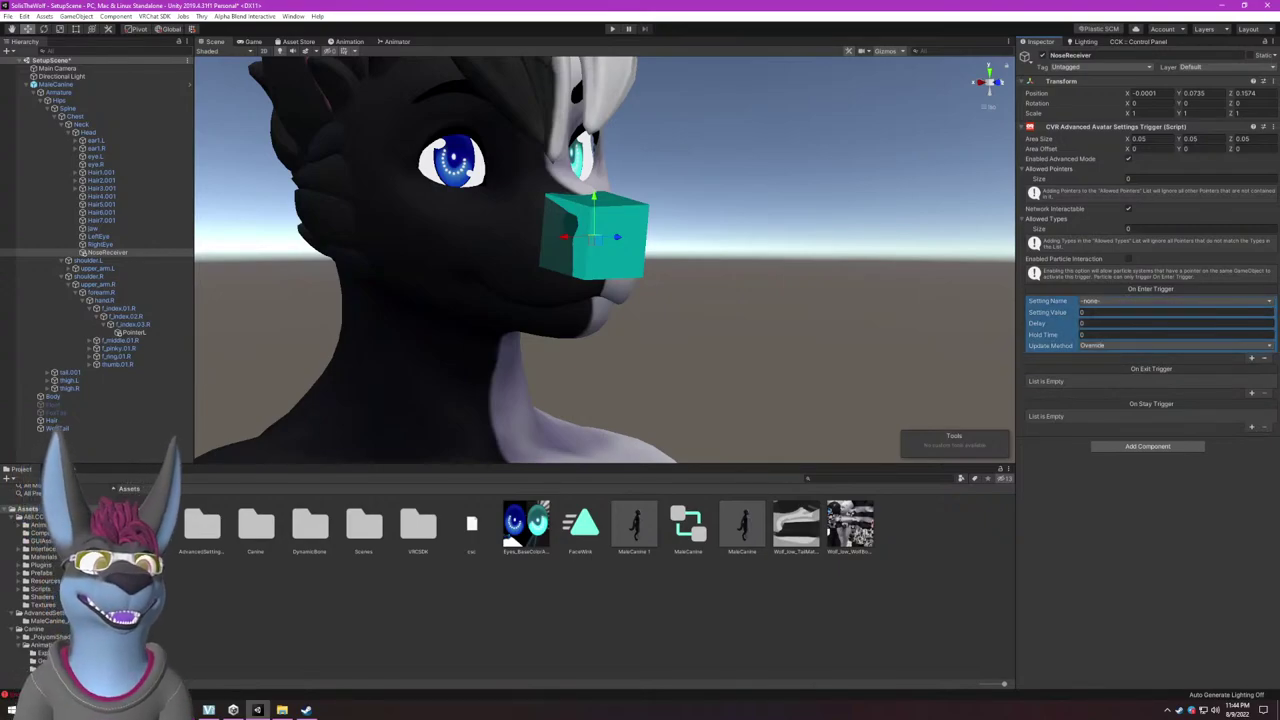
click(1105, 302)
click(1106, 305)
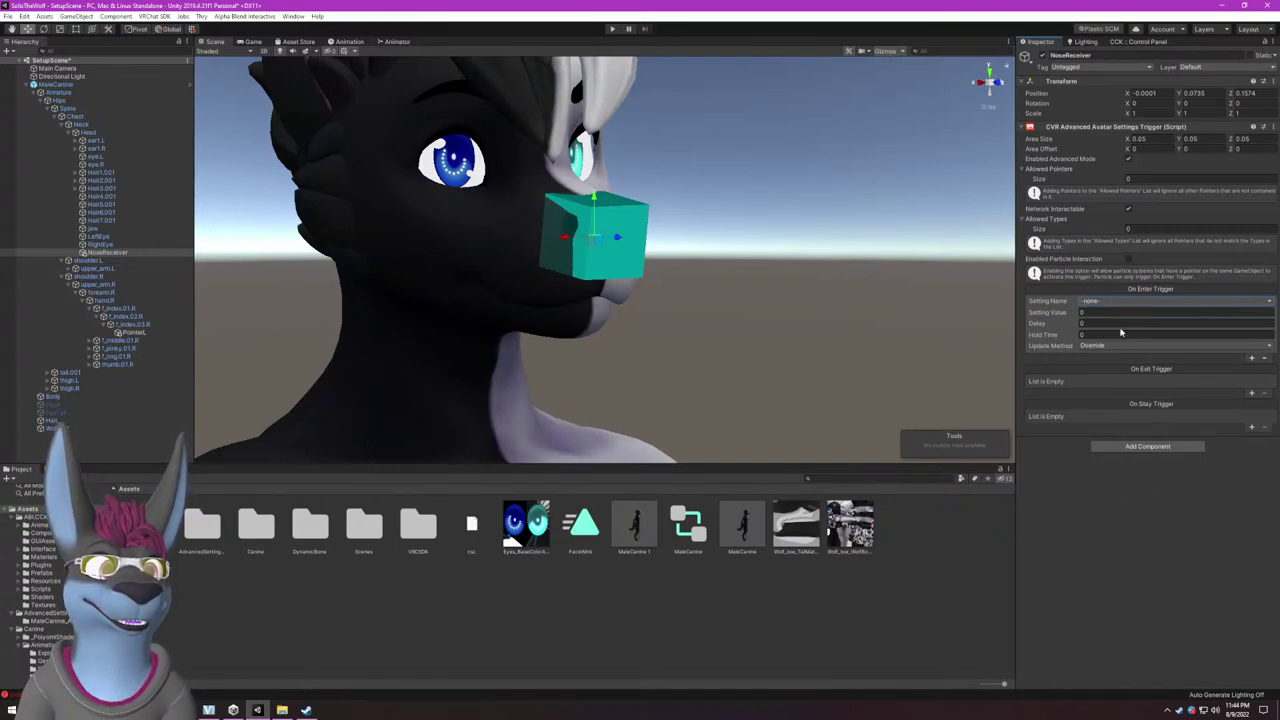
click(1092, 345)
click(1083, 348)
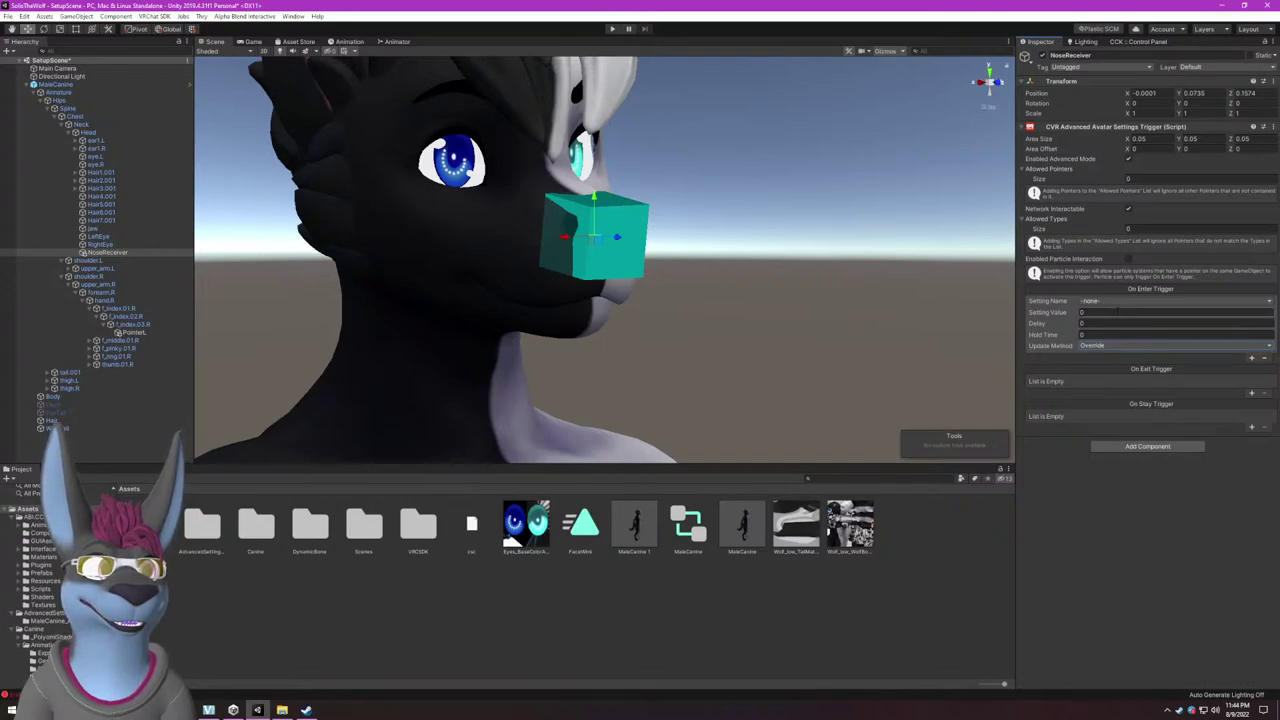
click(1104, 302)
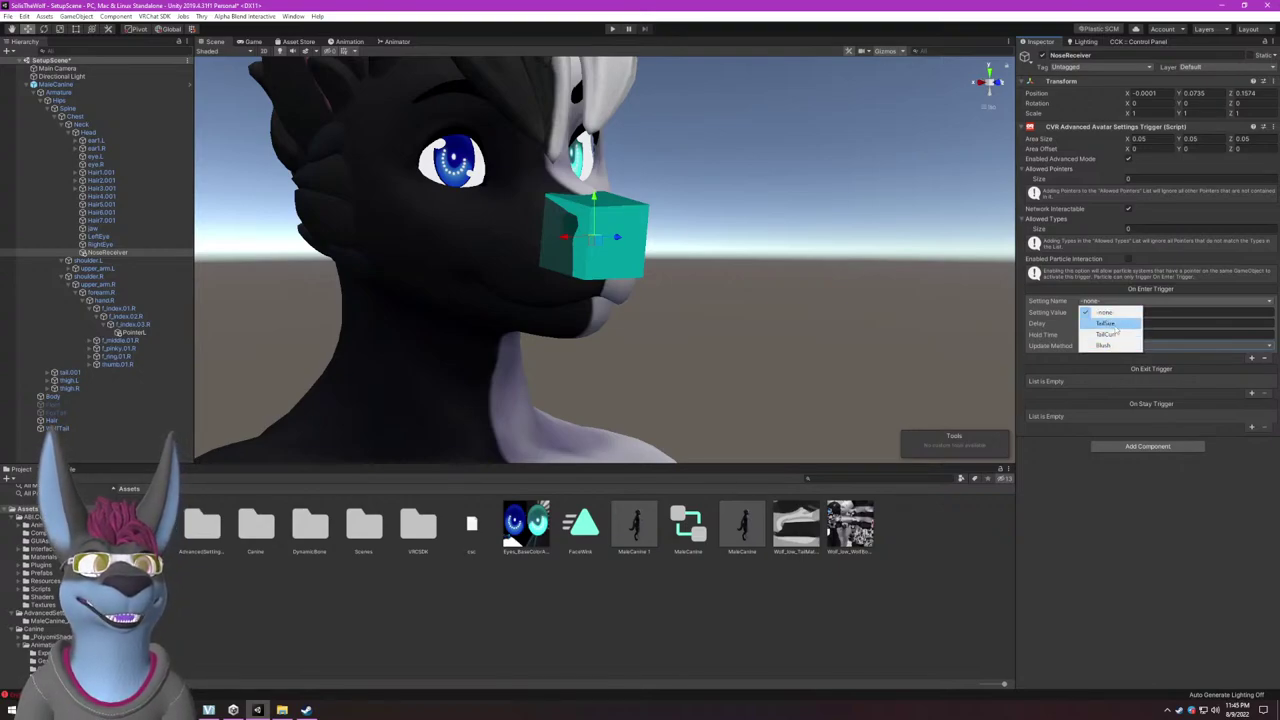
click(1088, 532)
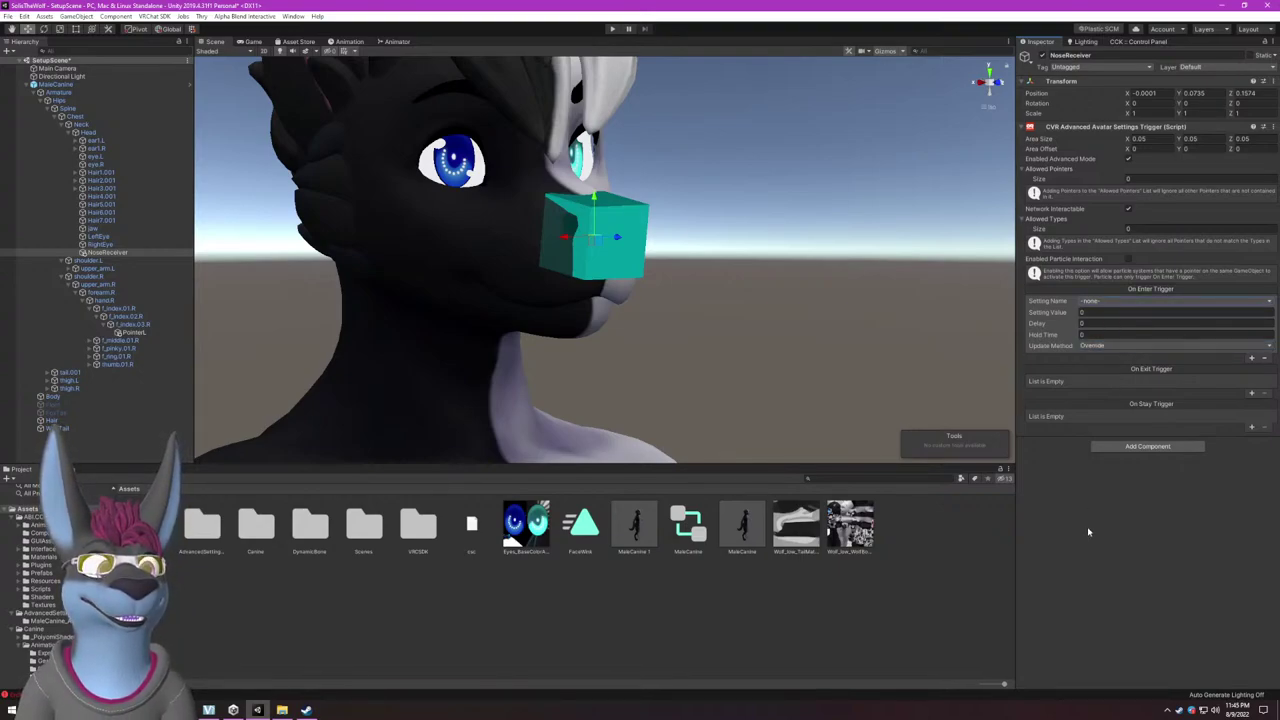
click(1100, 301)
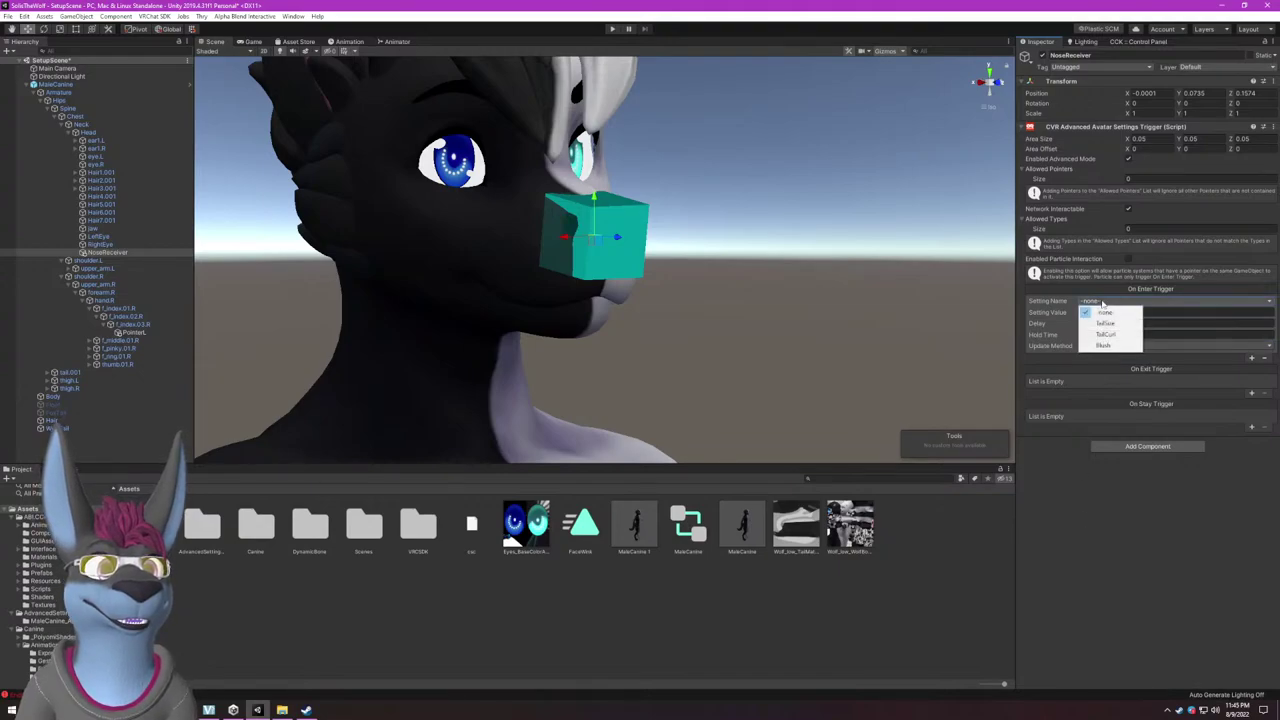
click(1102, 346)
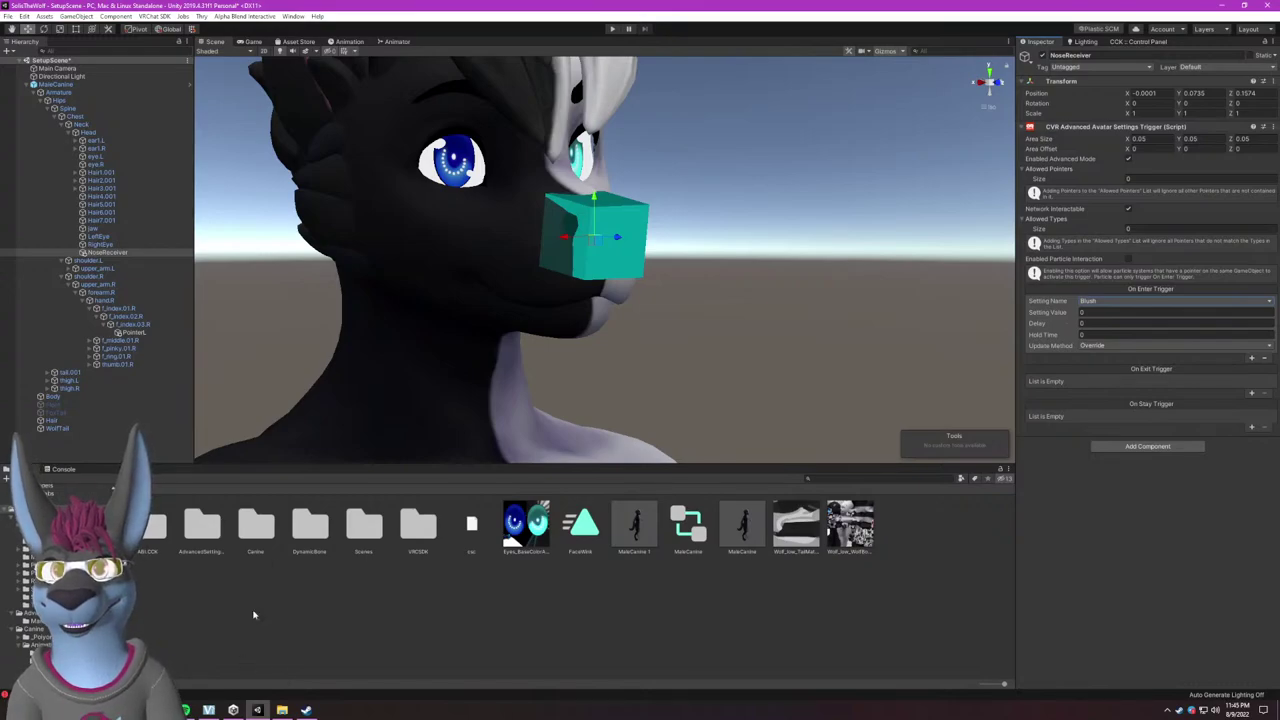
Inspect the LeftExpressions animator layer's Left Relaxed/Fist state and the conditions of its incoming Any State transition.
click(395, 41)
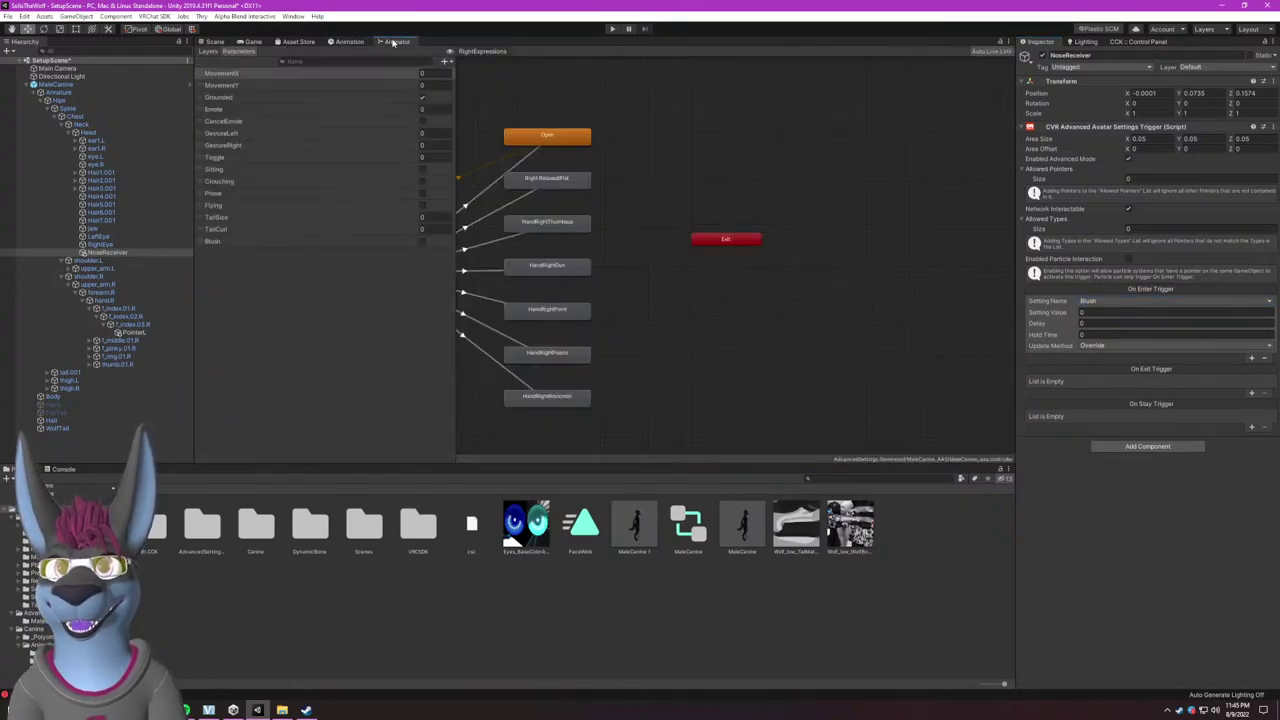
click(209, 51)
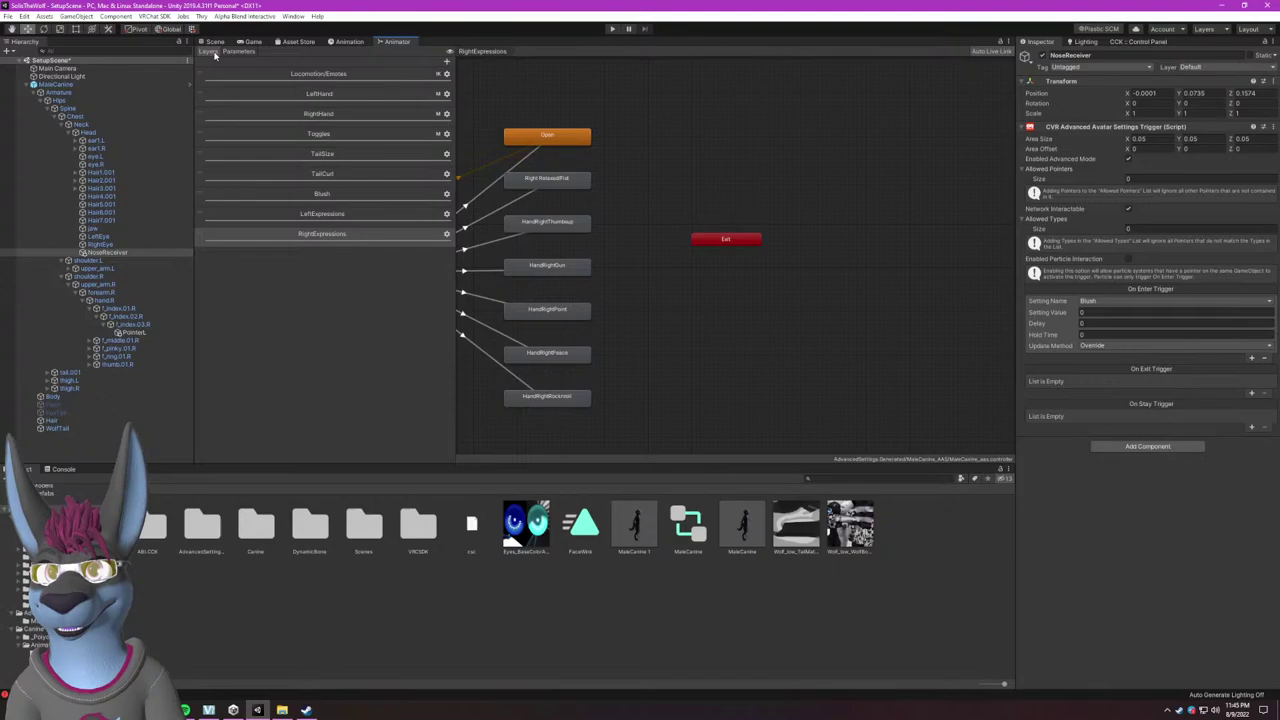
click(314, 215)
click(594, 188)
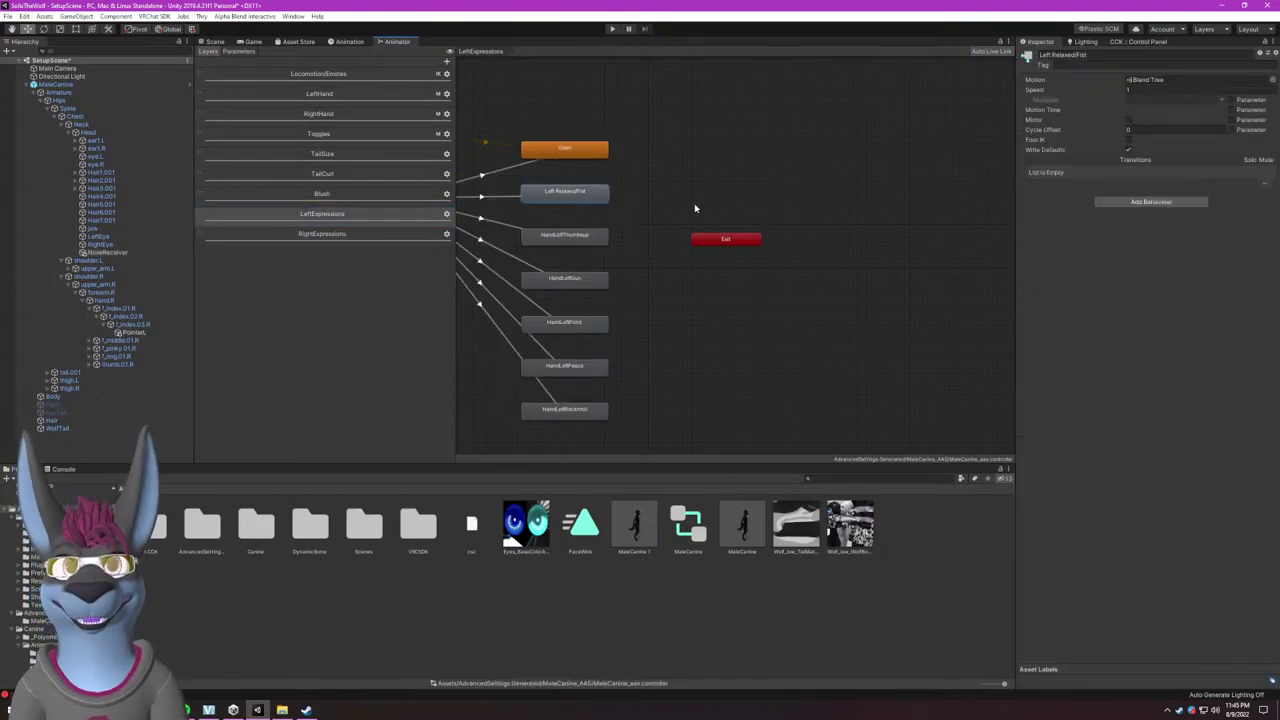
click(507, 199)
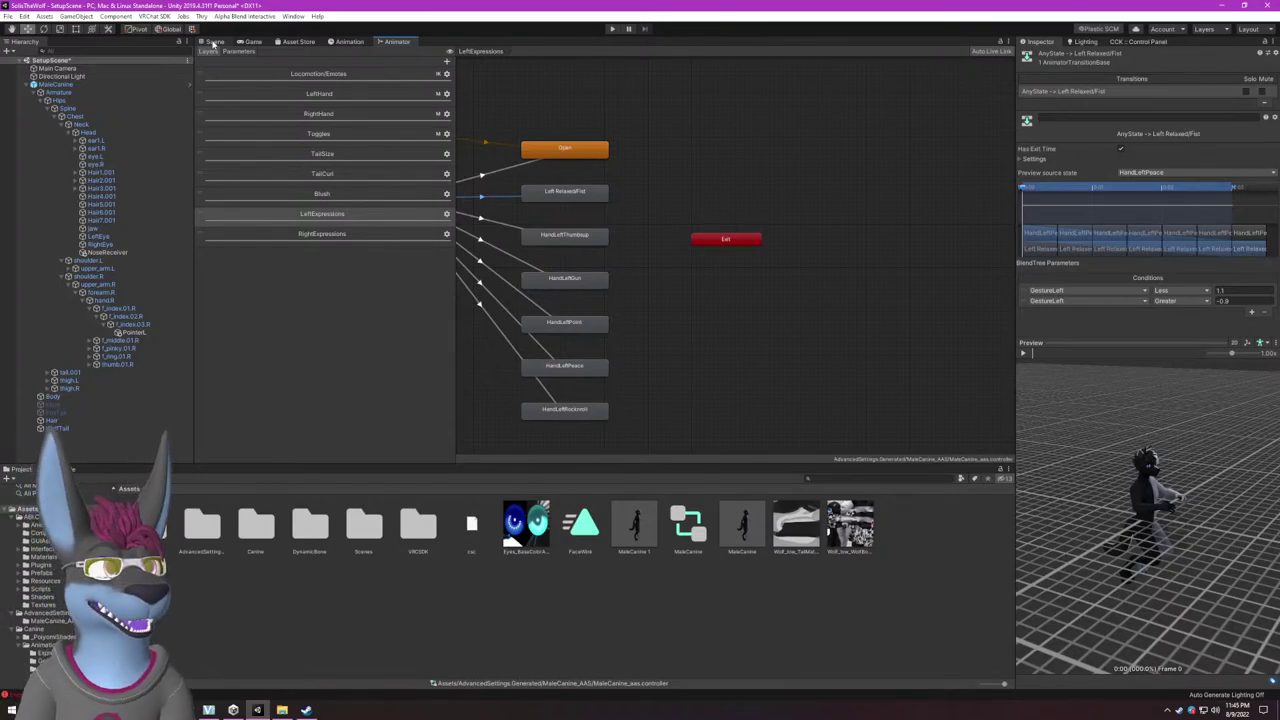
Select the MaleCanine avatar in the scene and review its CVR Avatar settings, including the Blush advanced setting.
click(213, 42)
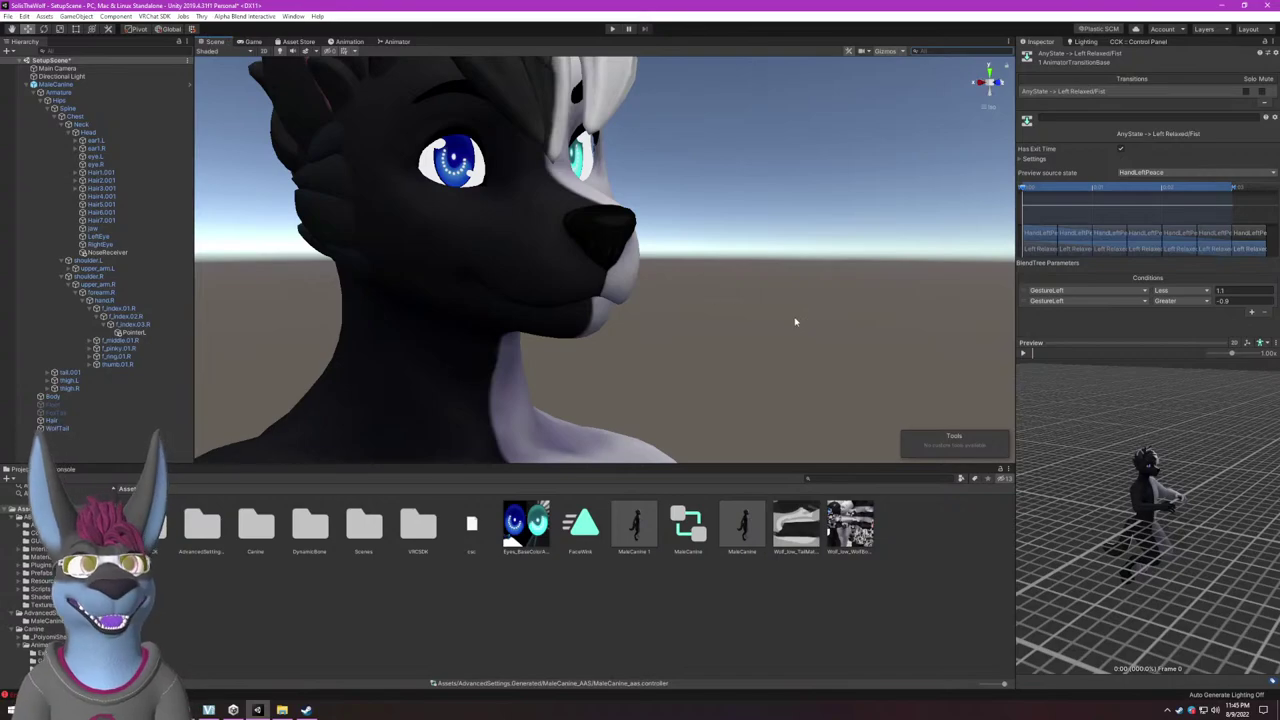
click(606, 168)
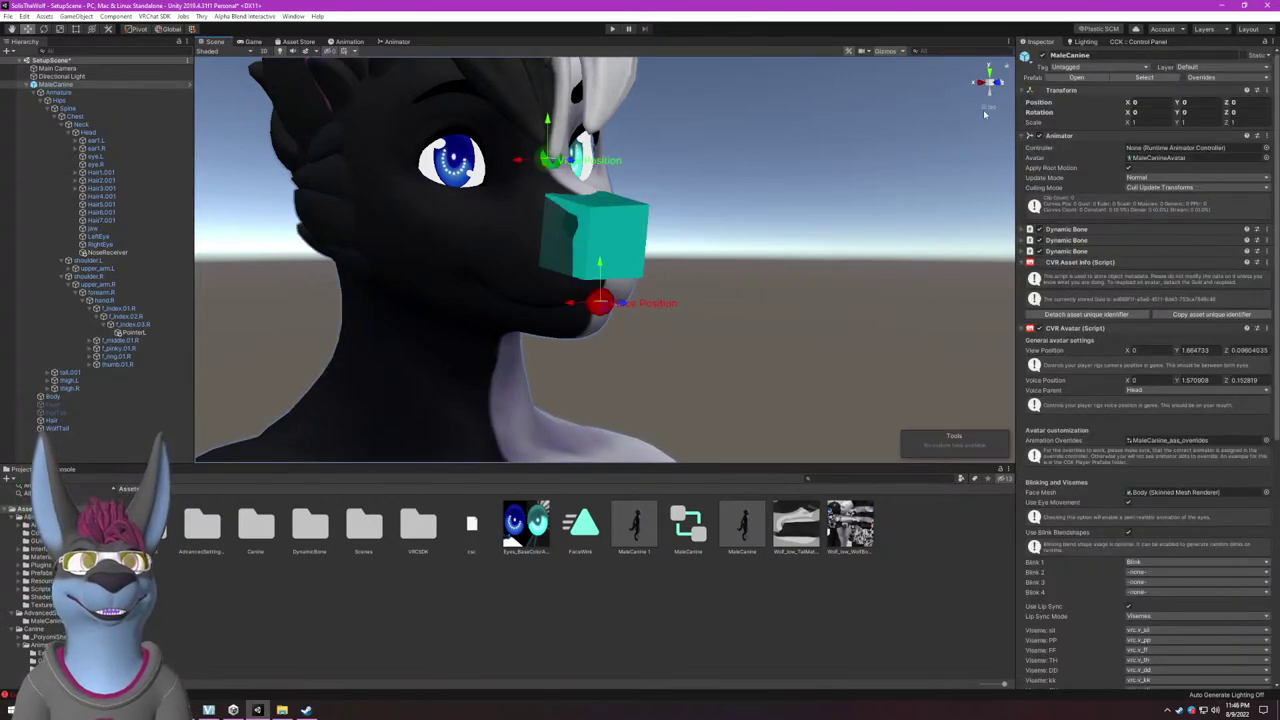
click(984, 114)
click(578, 258)
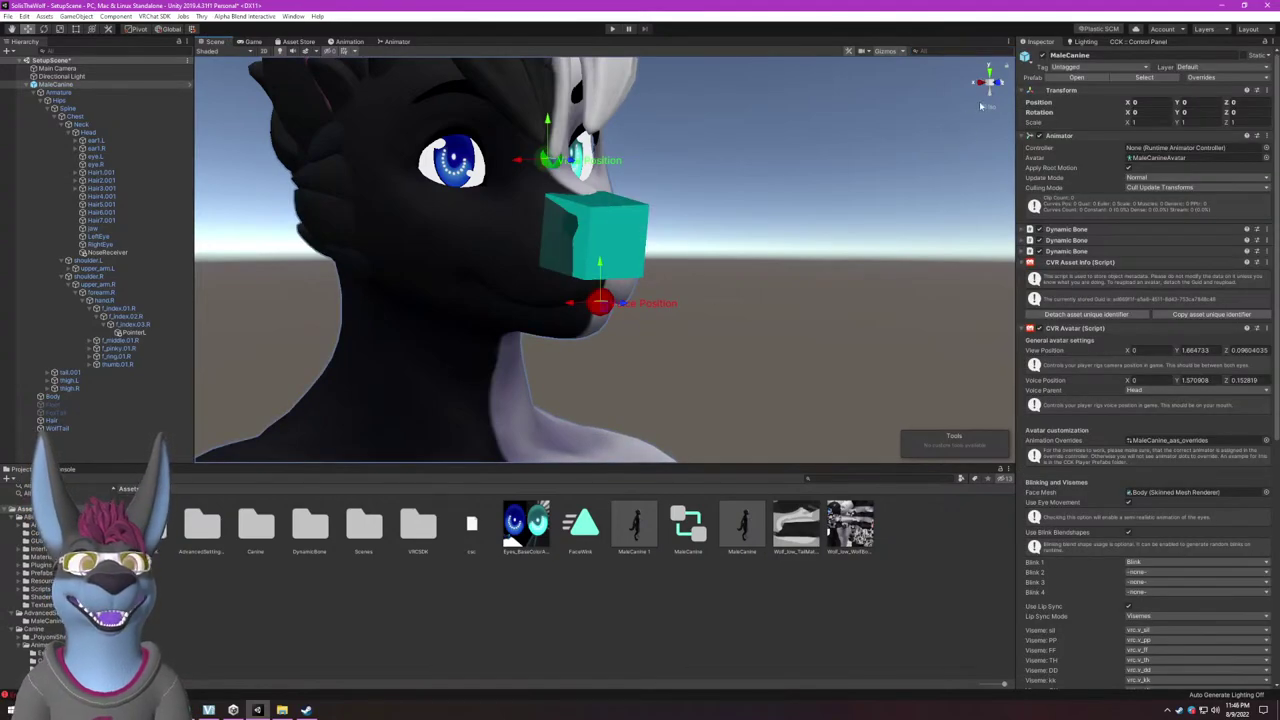
scroll(743, 252, up, 5)
scroll(743, 252, down, 6)
scroll(675, 261, up, 2)
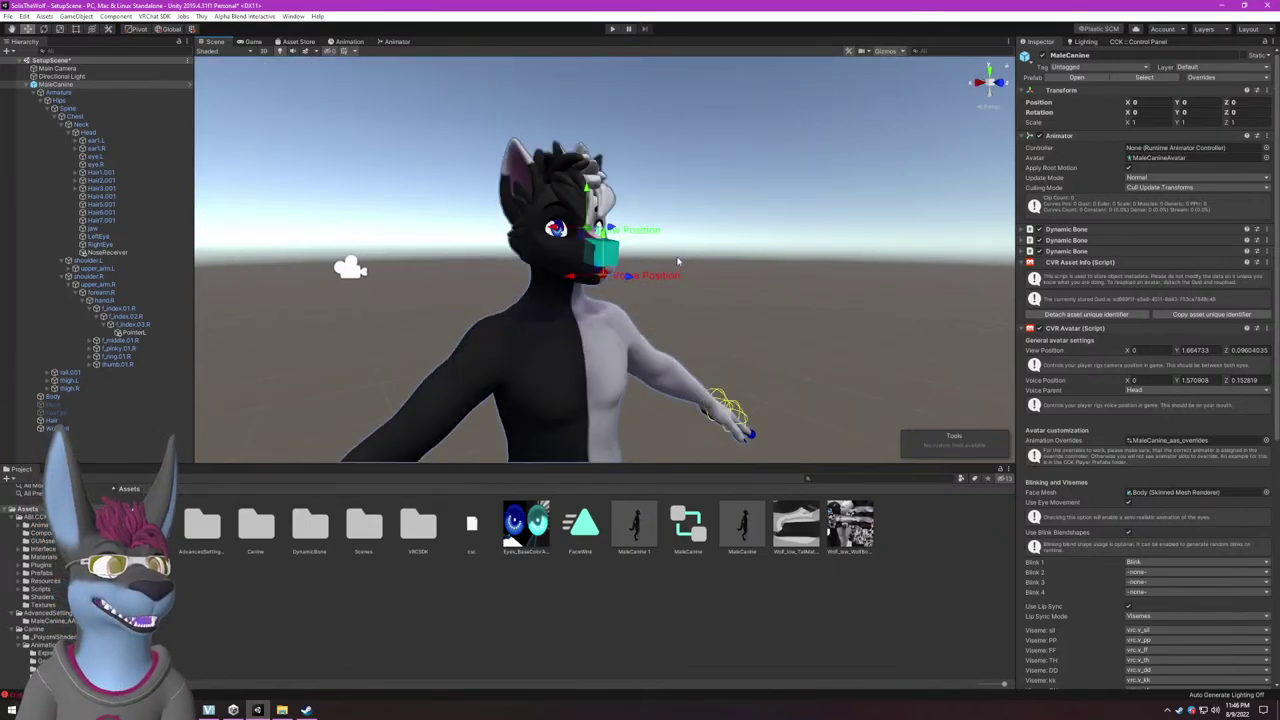
scroll(1134, 433, down, 8)
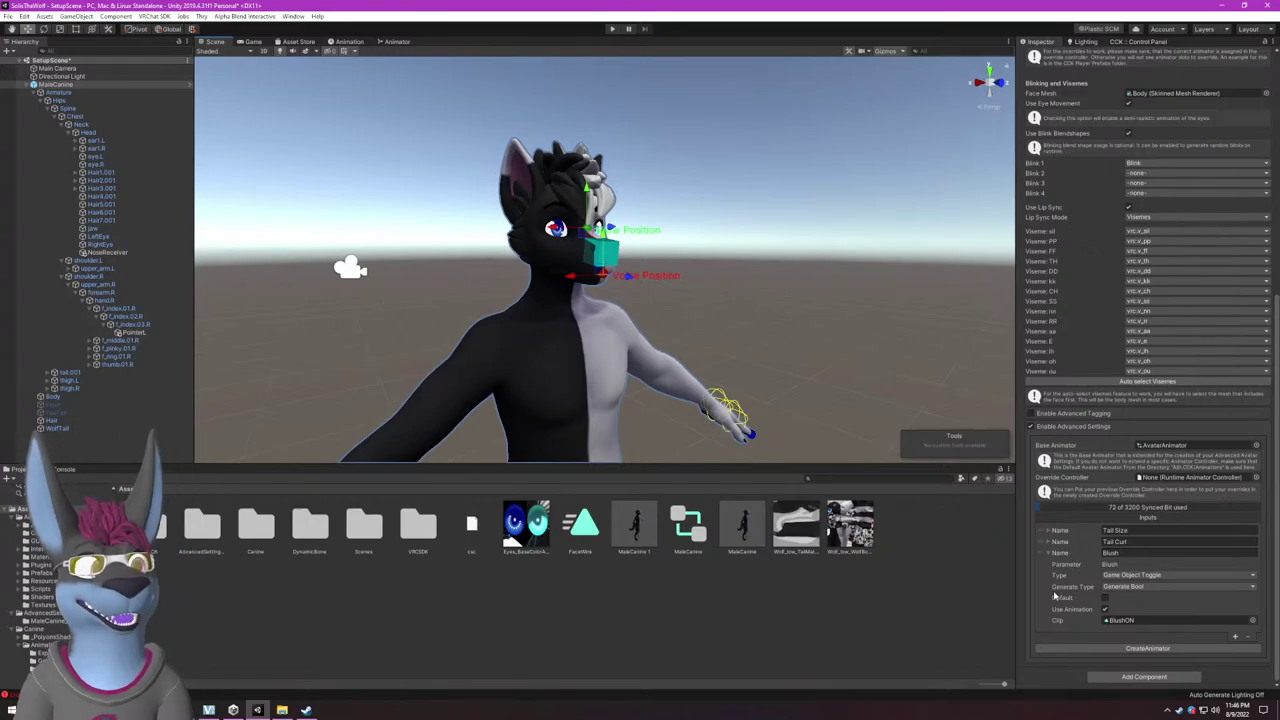
scroll(1079, 519, up, 8)
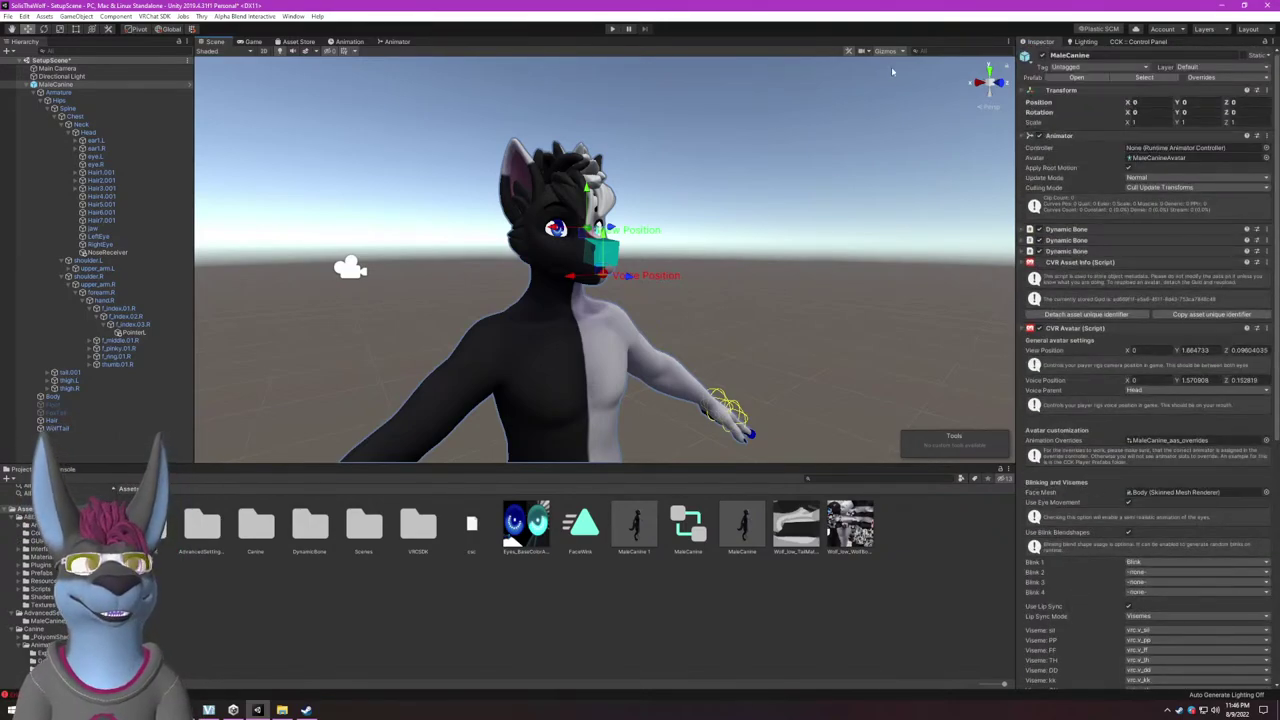
scroll(1063, 338, down, 8)
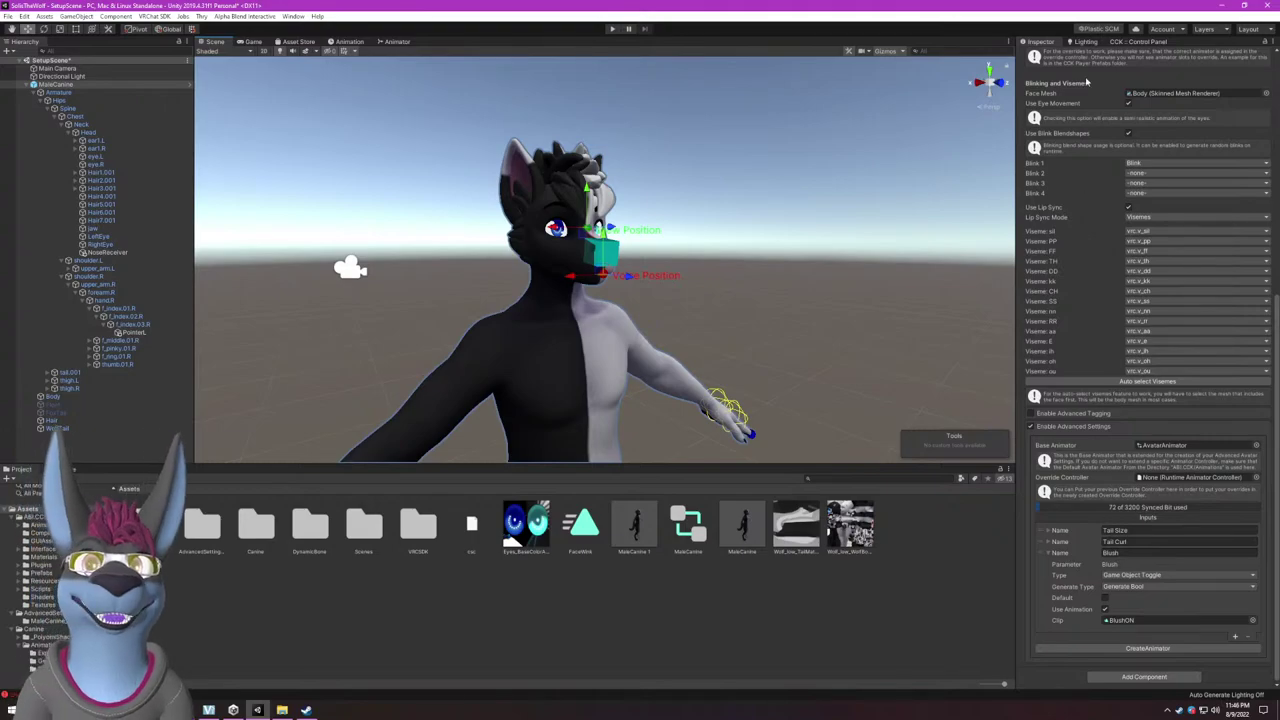
scroll(1087, 82, up, 8)
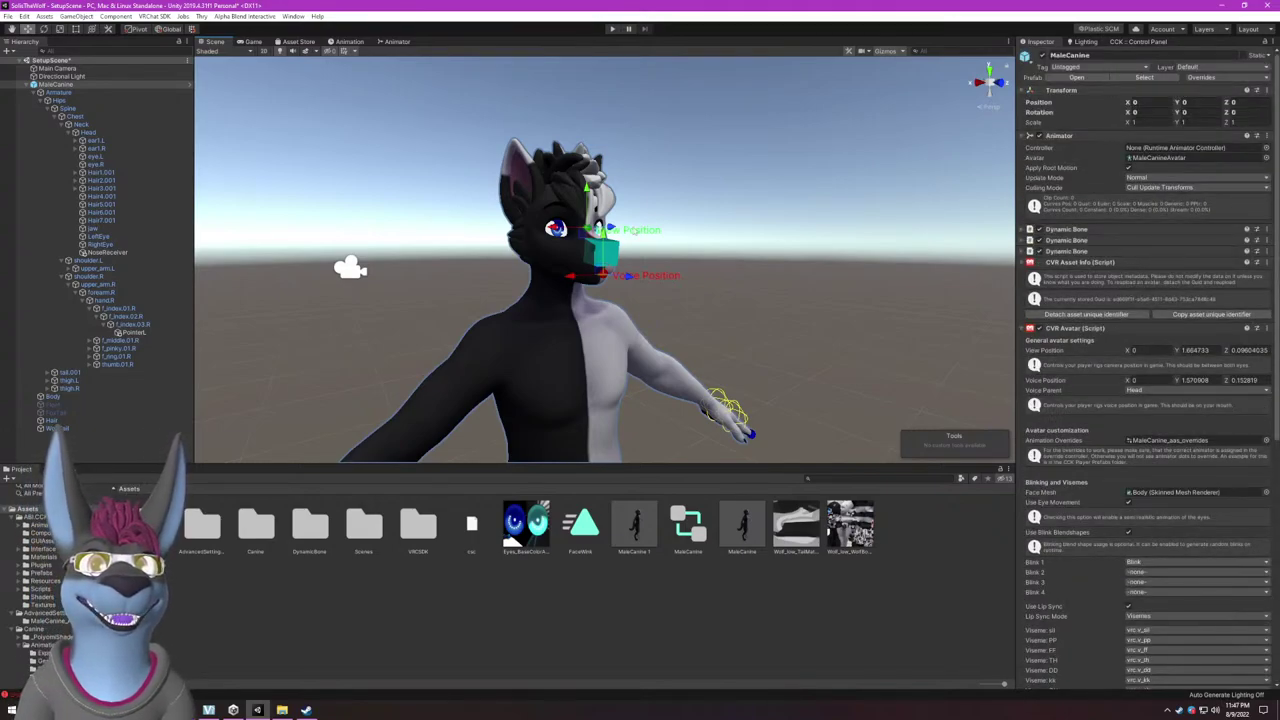
Select NoseReceiver and enable the DynamicBone gizmo in the Scene view's gizmo list.
click(118, 253)
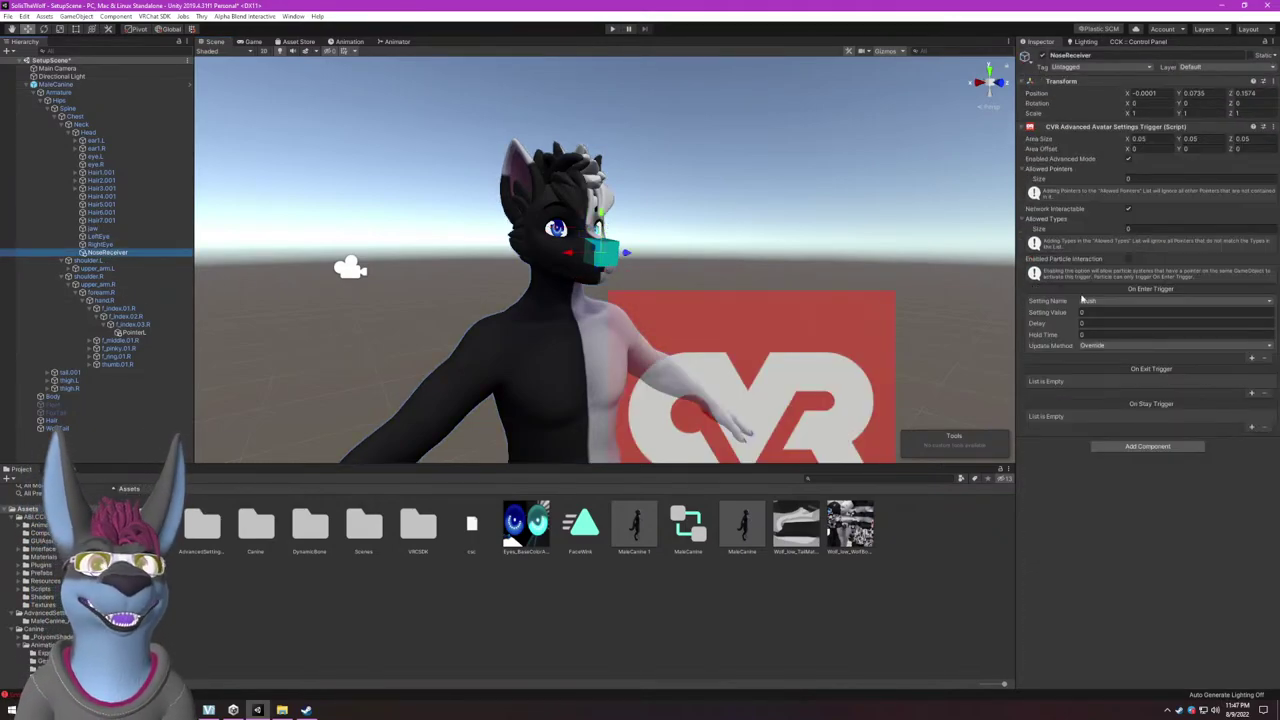
click(898, 51)
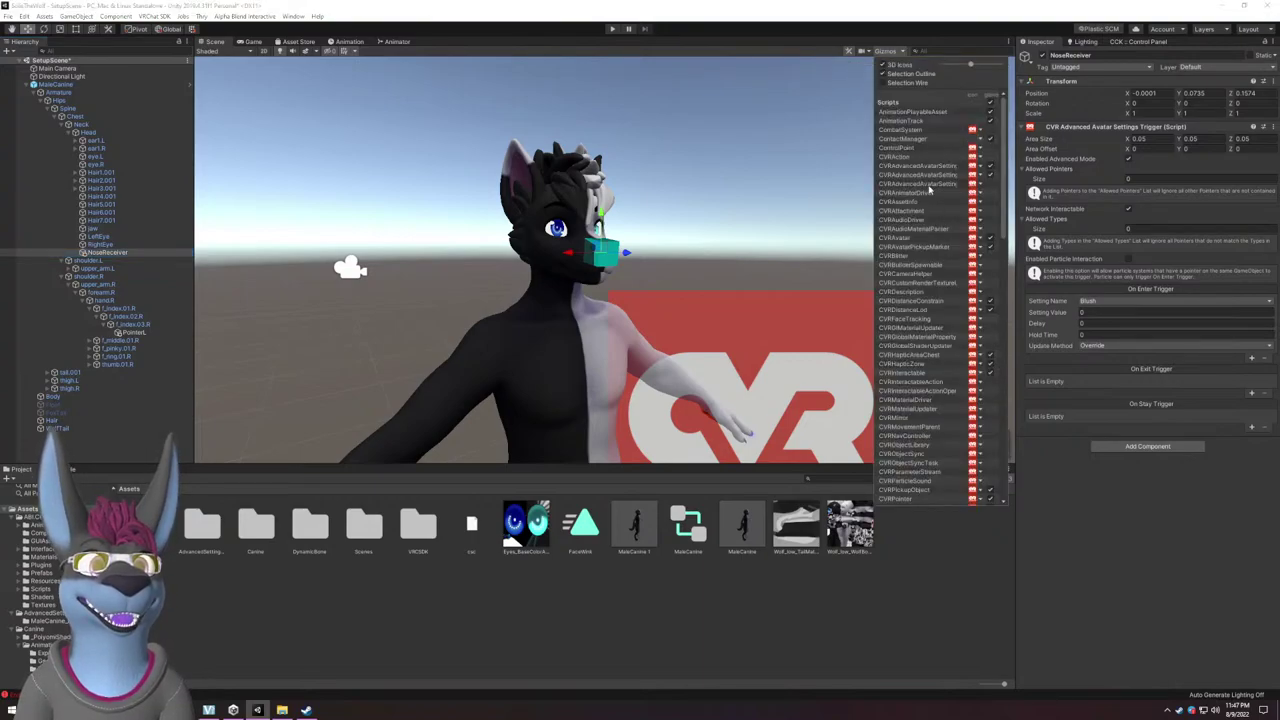
scroll(929, 185, down, 5)
scroll(929, 189, down, 2)
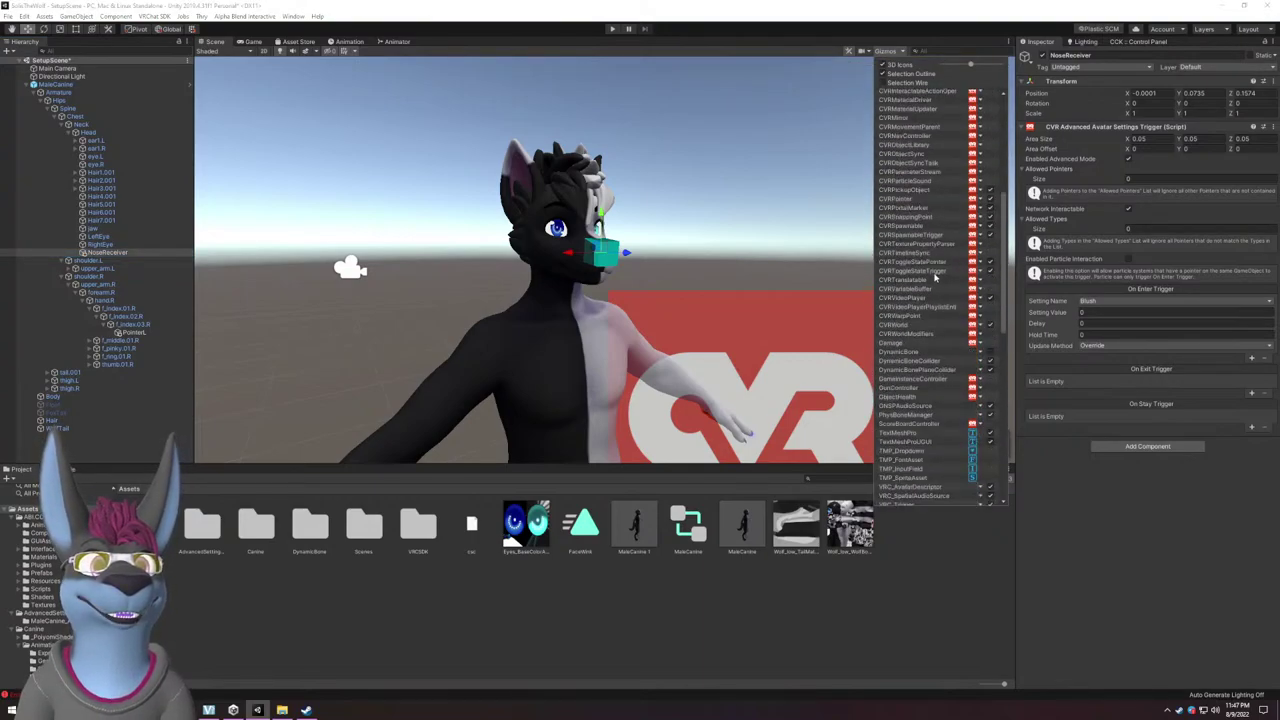
scroll(1005, 302, up, 7)
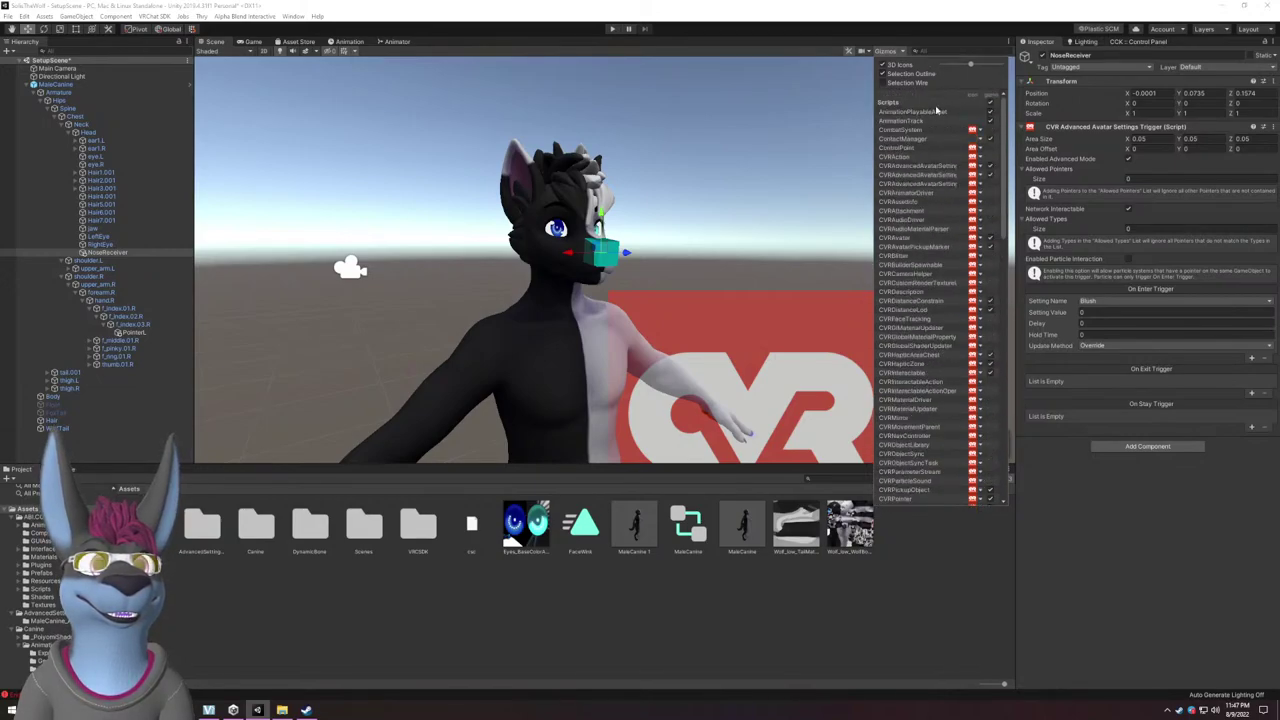
drag(1004, 121, 1013, 159)
scroll(940, 153, up, 5)
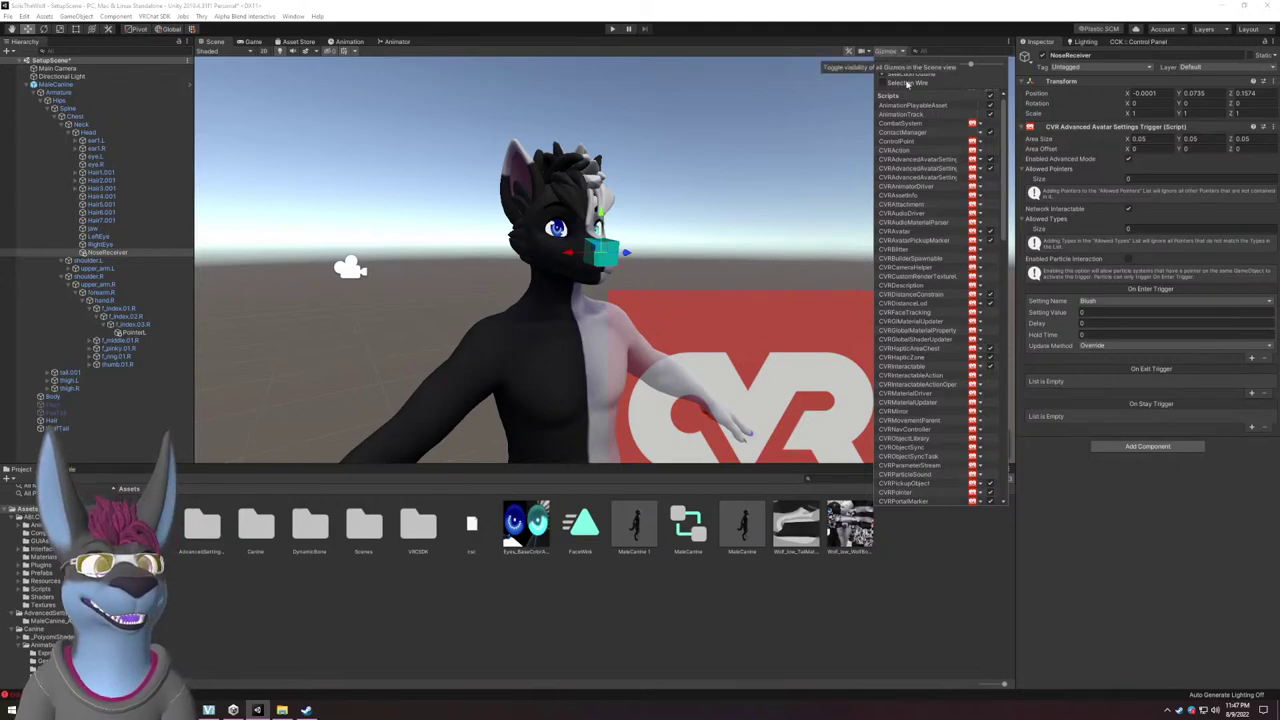
scroll(951, 192, up, 1)
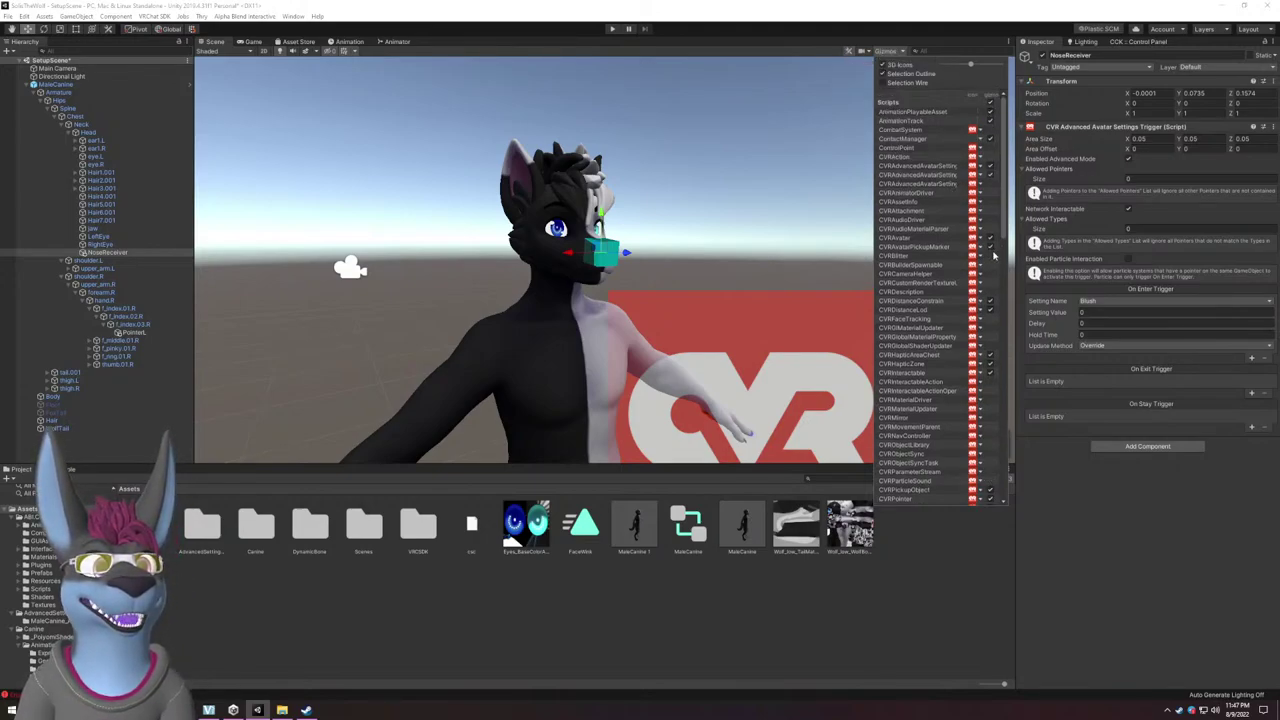
scroll(991, 262, down, 10)
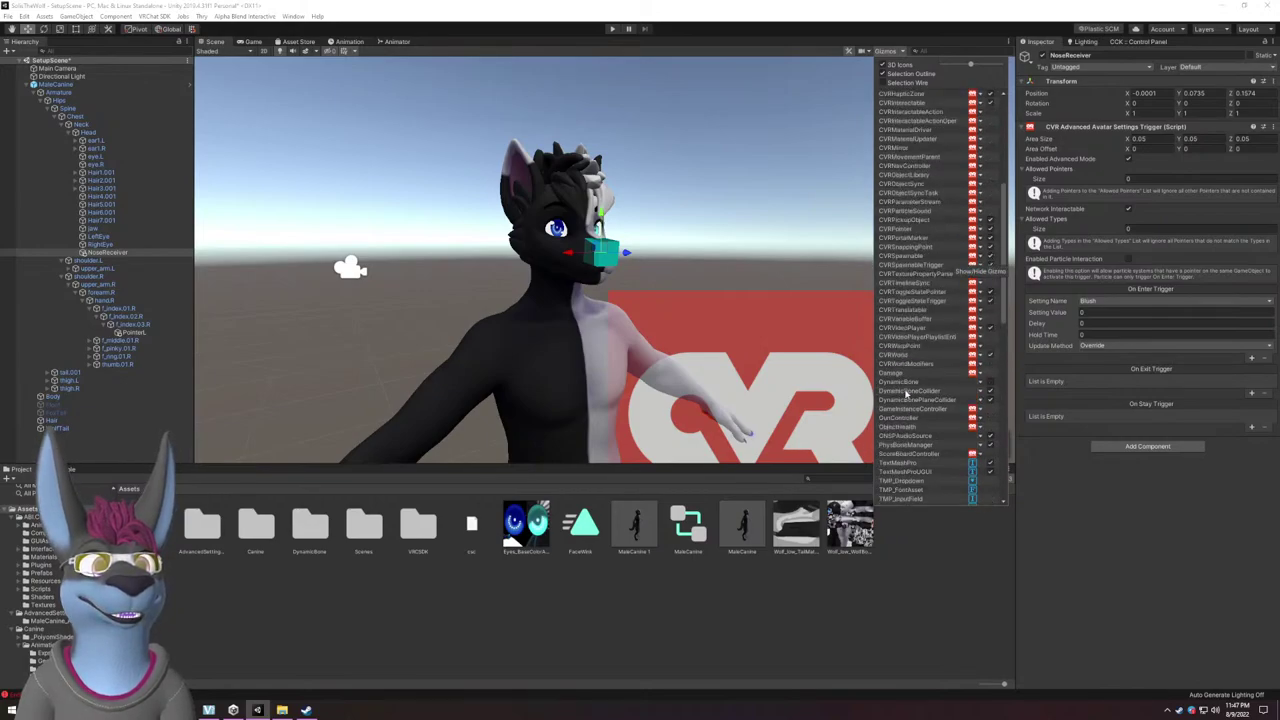
scroll(975, 385, up, 3)
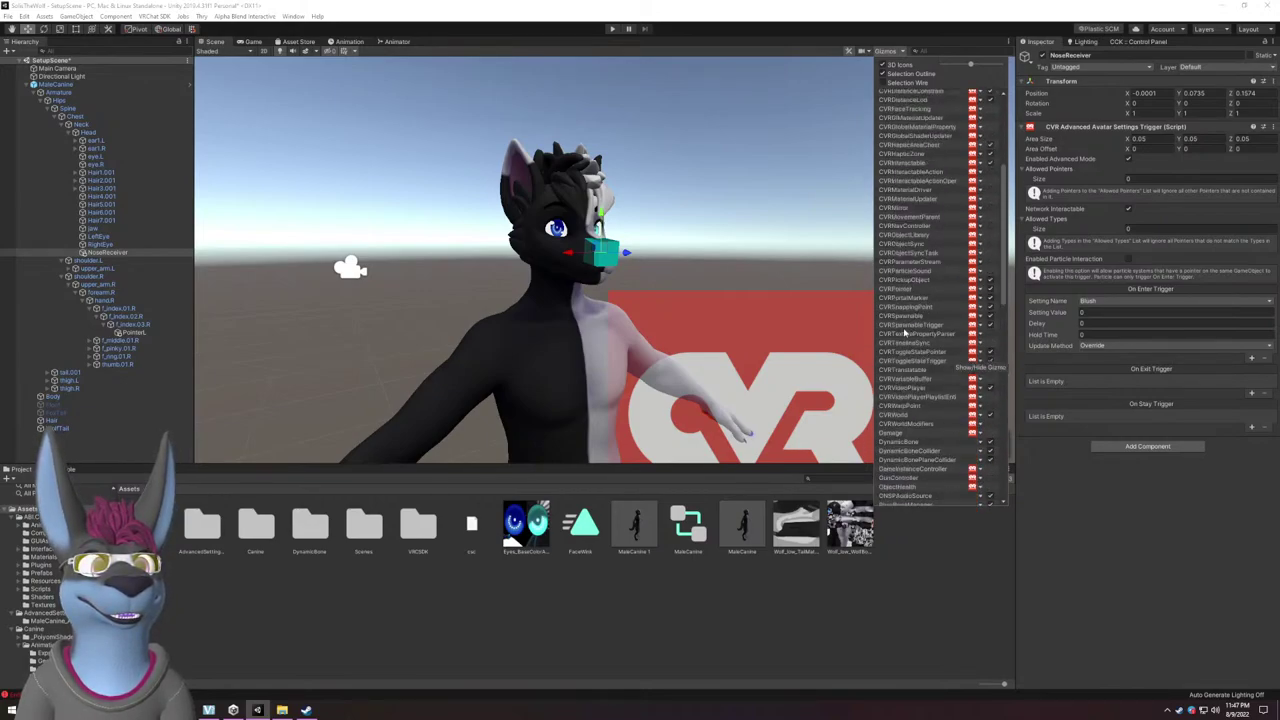
scroll(906, 332, up, 10)
scroll(906, 332, down, 1)
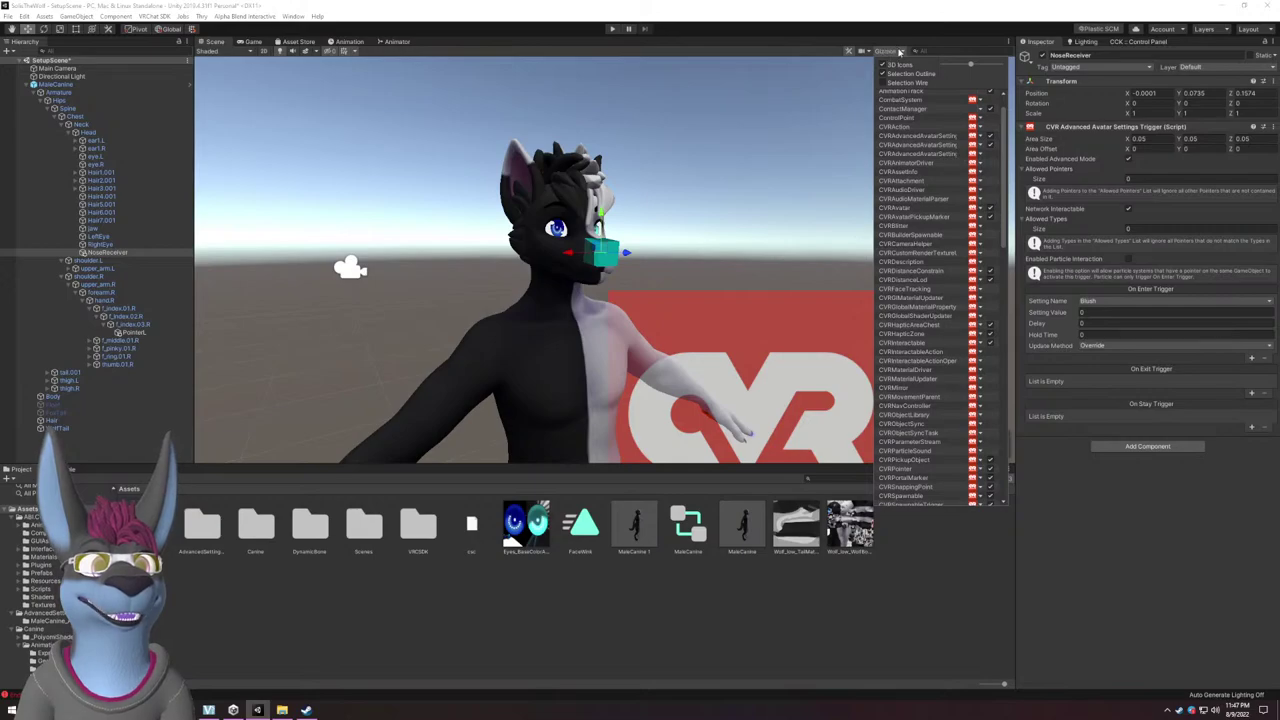
Toggle the visibility of all Scene view gizmos off and back on.
click(886, 52)
click(888, 53)
click(889, 53)
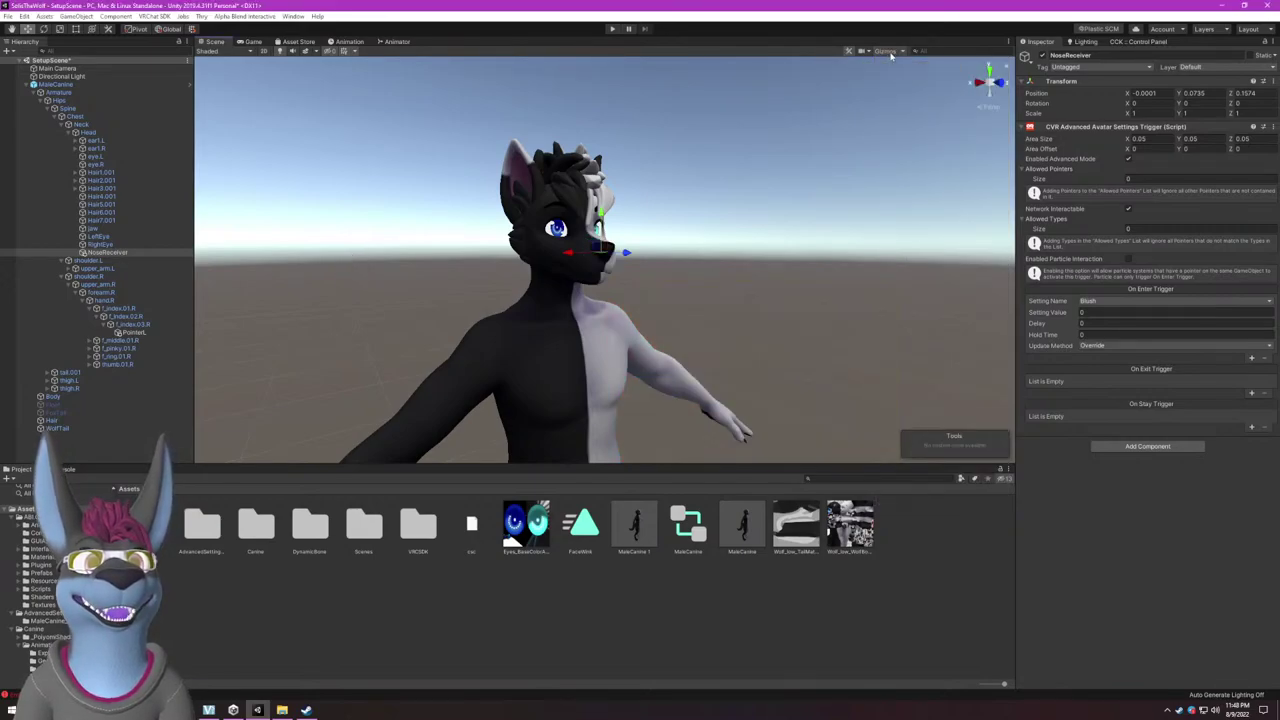
click(891, 54)
click(891, 54)
click(891, 54)
click(891, 54)
click(891, 54)
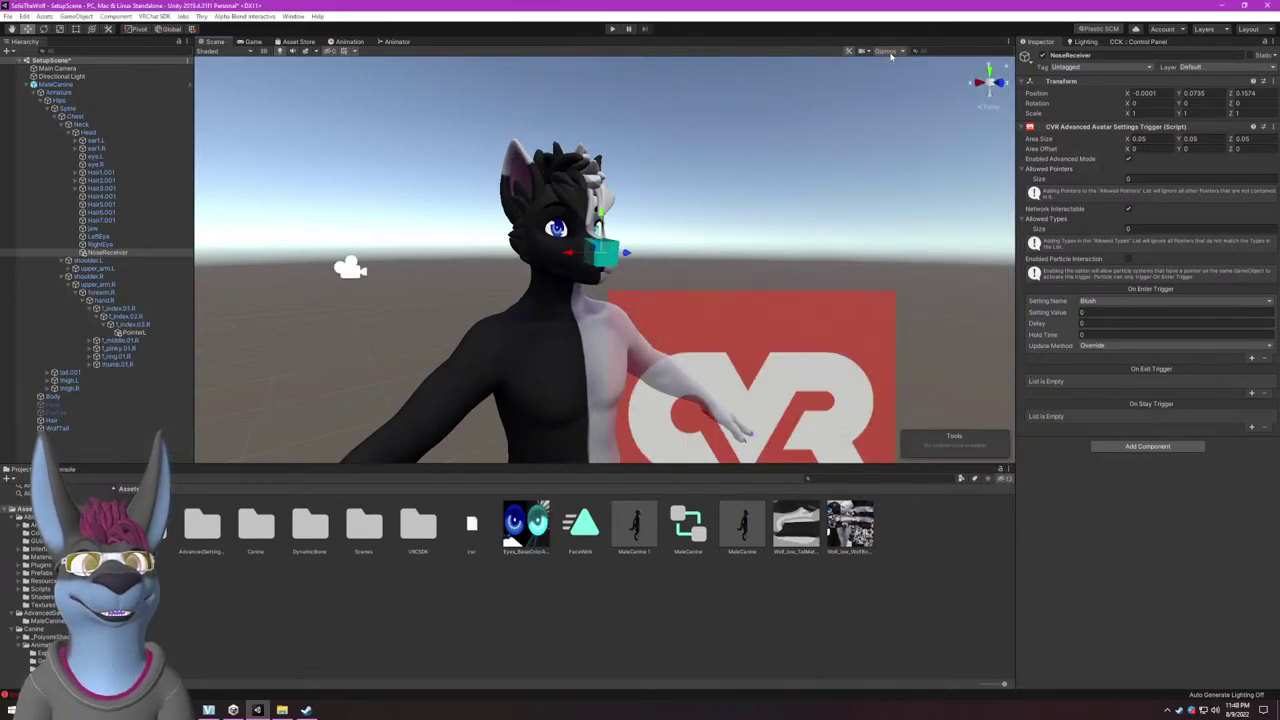
click(891, 54)
click(891, 54)
Reduce the size of the 3D icons in the Scene view's gizmo settings so the pointer icons fit the fingertips.
click(902, 52)
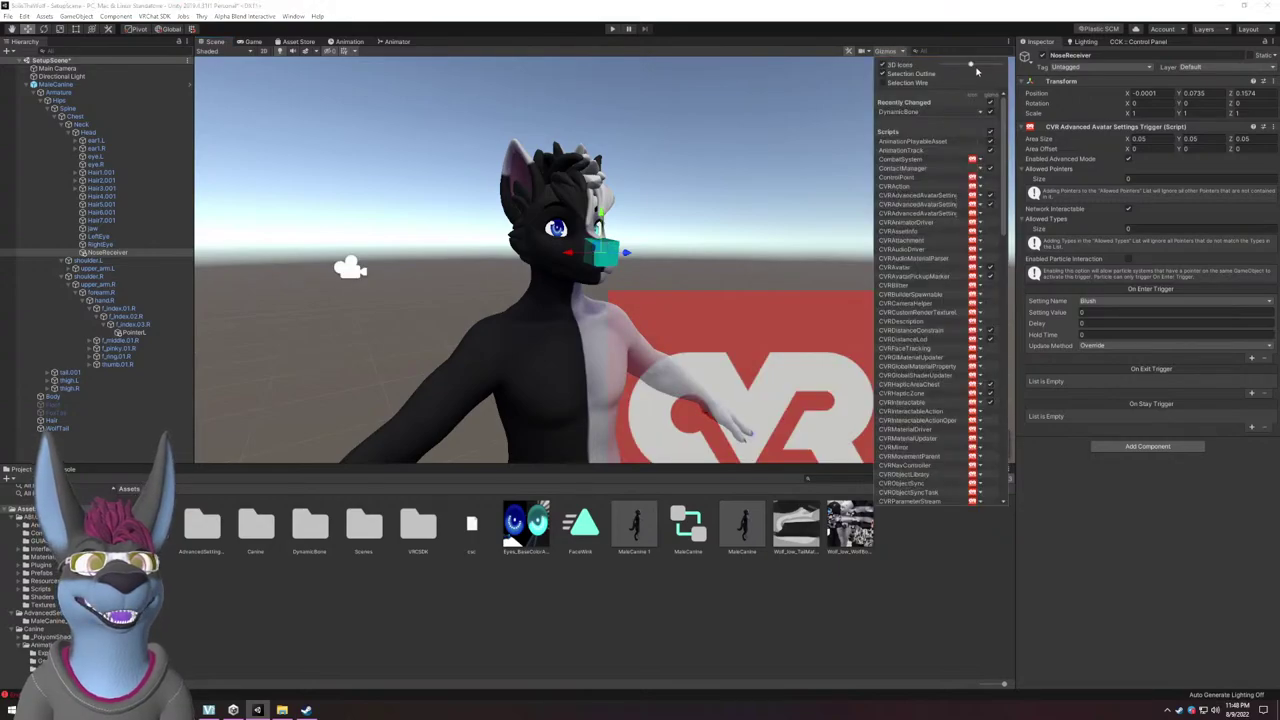
drag(977, 70, 946, 75)
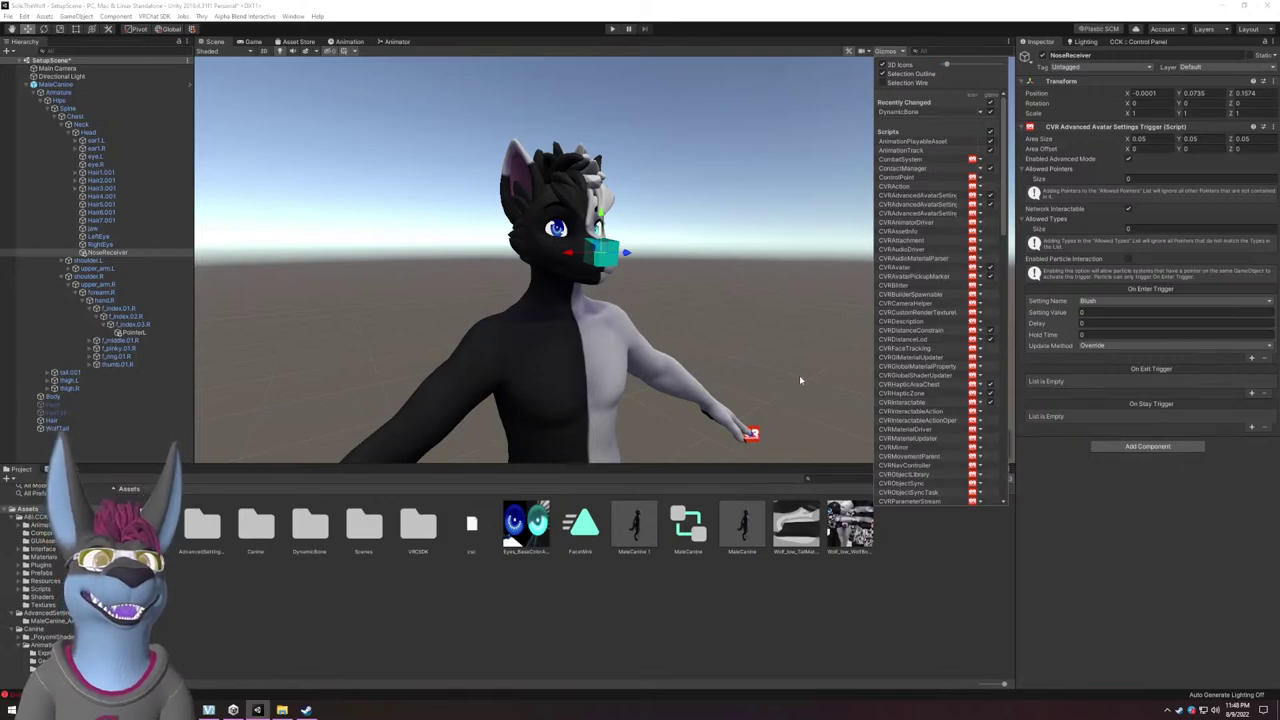
click(745, 407)
scroll(700, 260, up, 6)
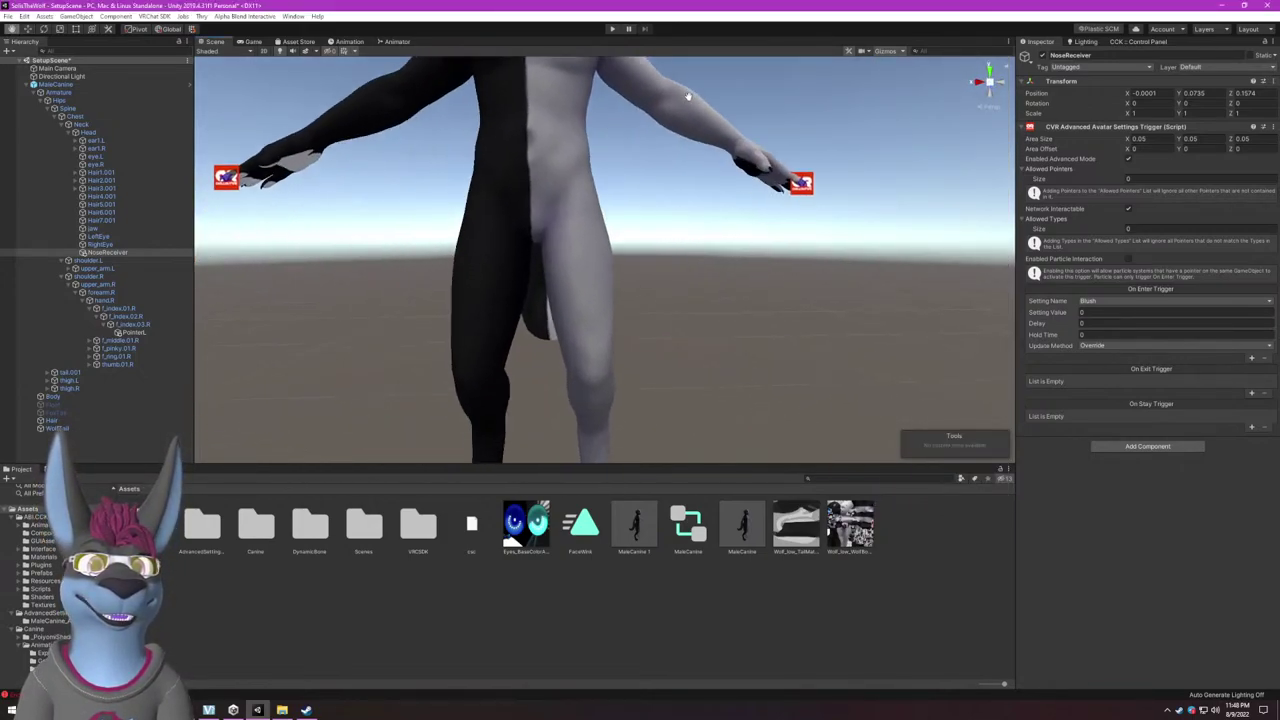
scroll(688, 96, down, 8)
alt+drag(680, 260, 645, 255)
click(898, 50)
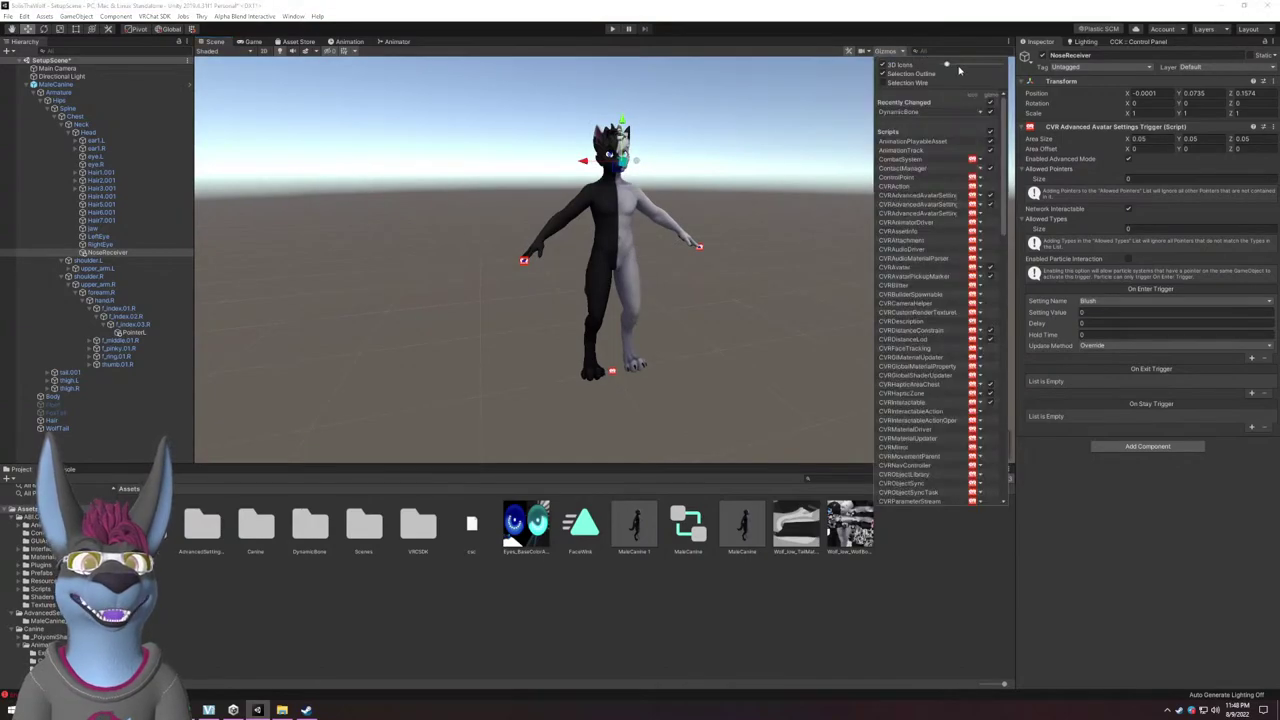
mouse_move(958, 68)
mouse_down()
mouse_move(988, 68)
mouse_move(947, 68)
mouse_up()
click(577, 186)
Set the Setting Value of NoseReceiver's On Enter Trigger for Blush to 1.
scroll(577, 186, up, 3)
alt+drag(577, 186, 726, 283)
scroll(808, 234, up, 3)
alt+drag(808, 234, 599, 264)
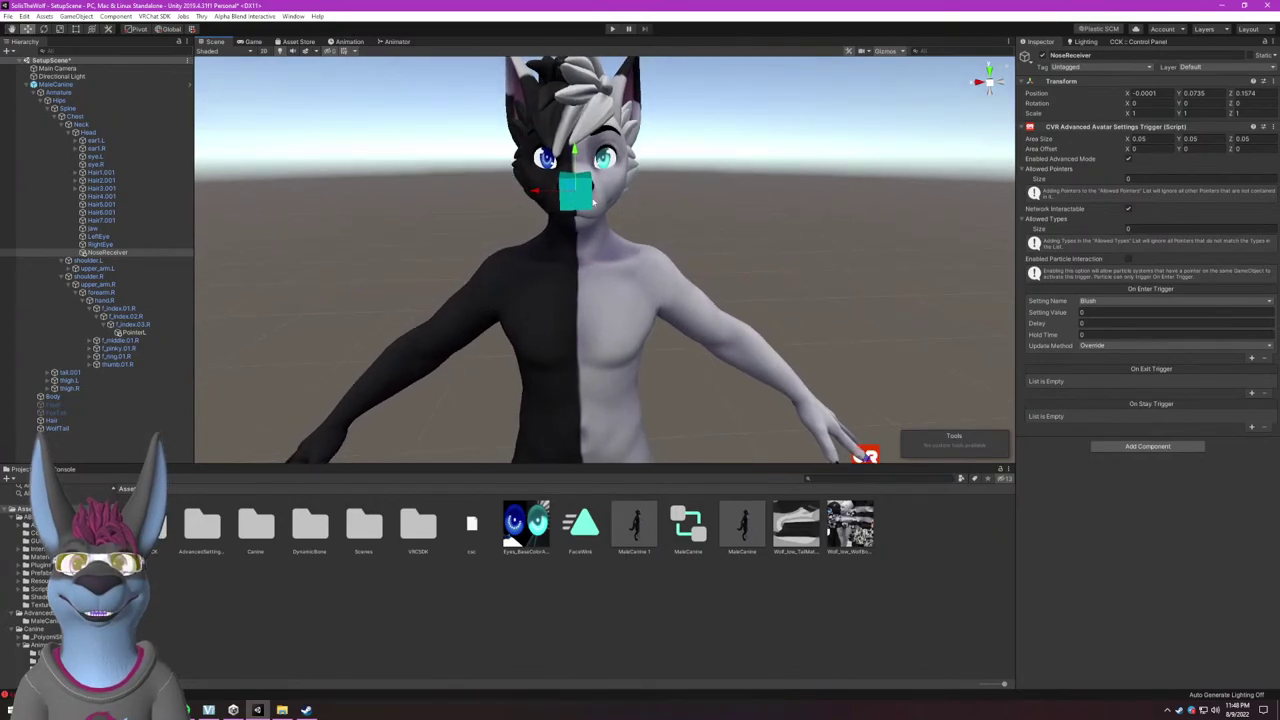
alt+drag(587, 205, 618, 204)
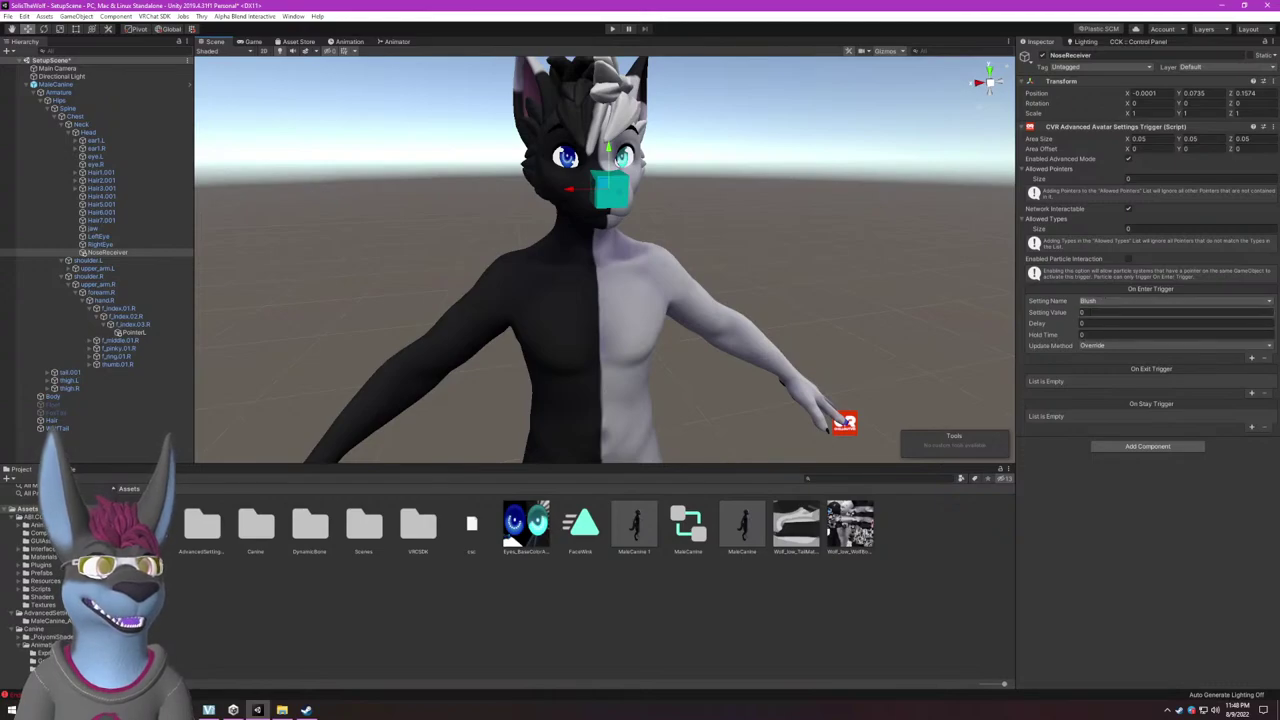
click(1090, 312)
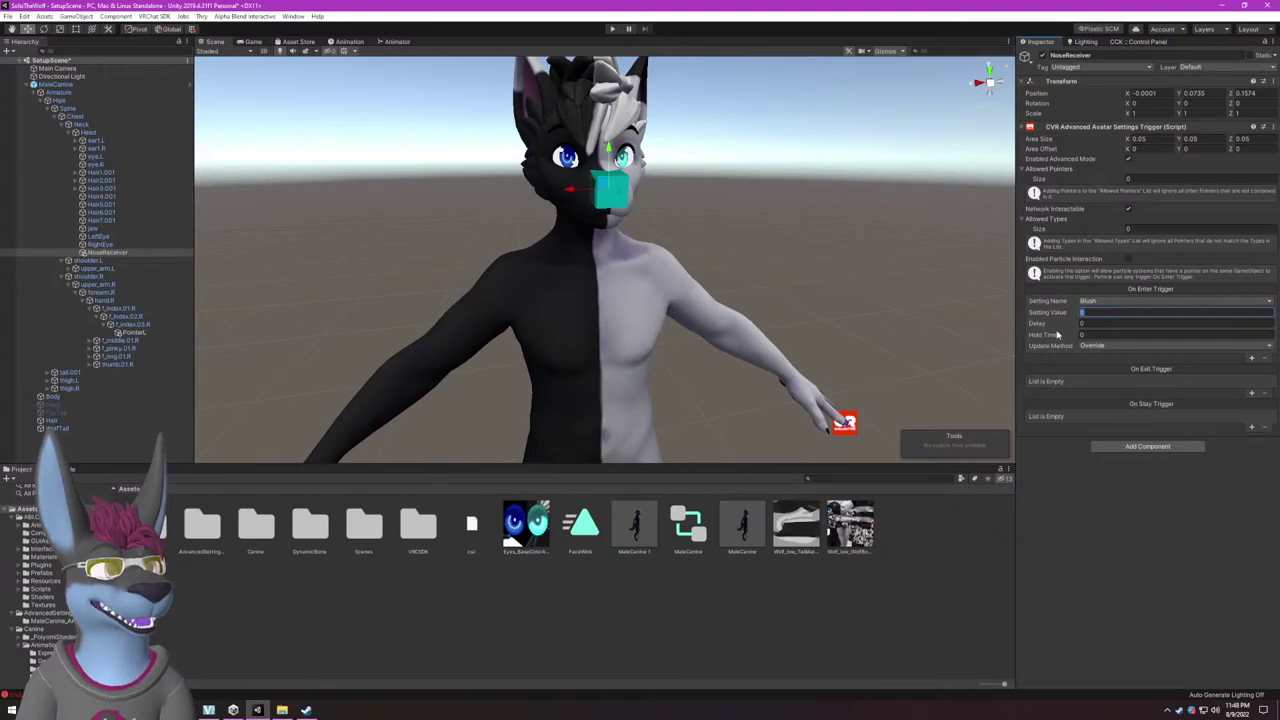
text(1)
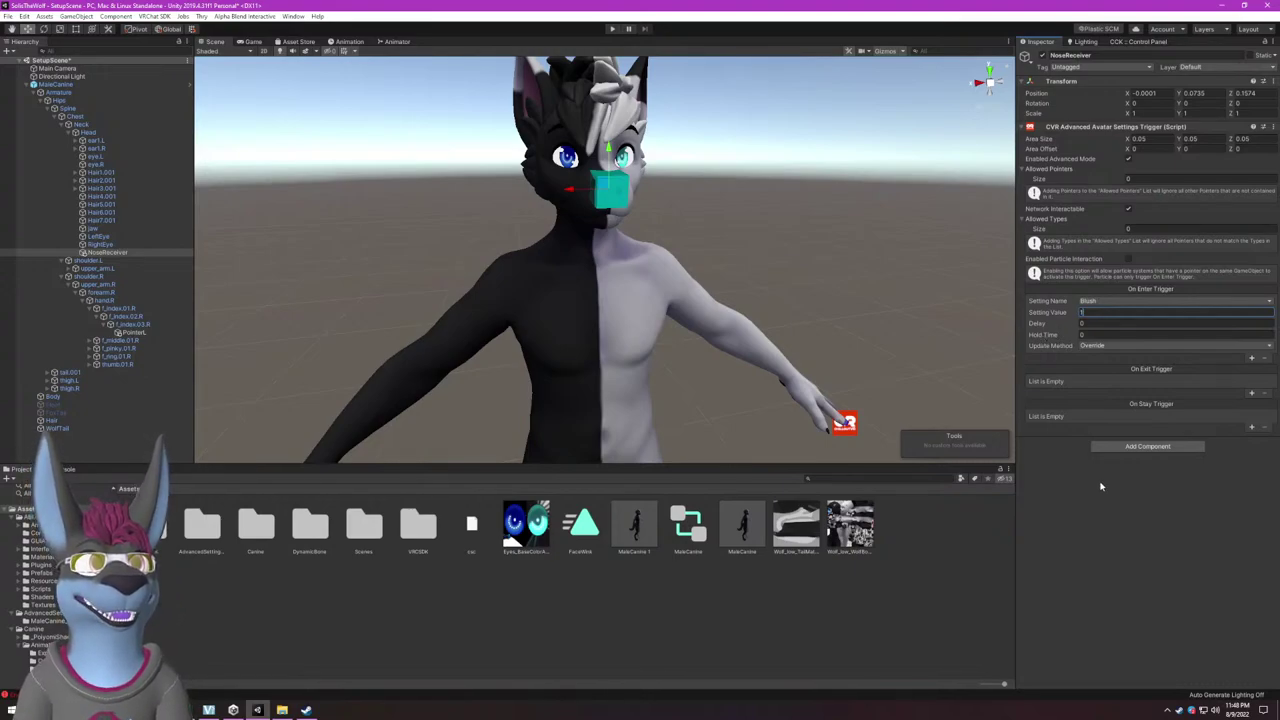
key(Return)
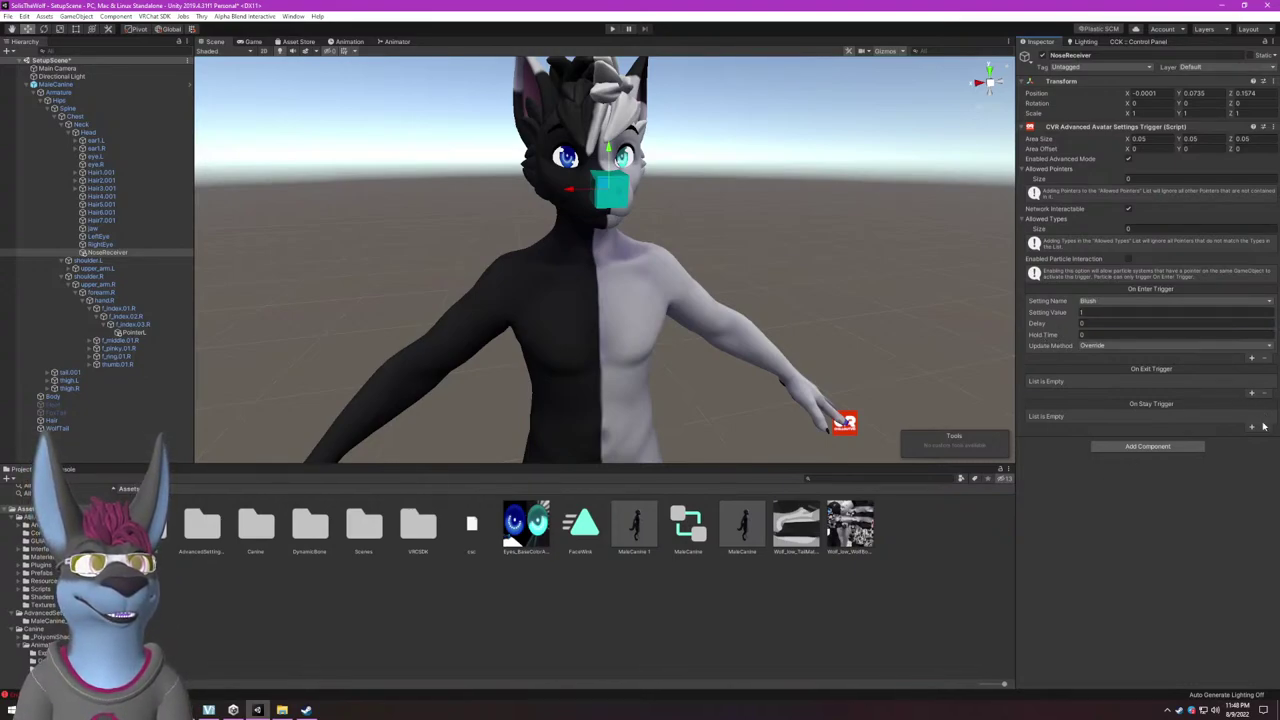
Try an On Stay Trigger entry that drives Blush with the Set From Position update method, and remove it.
click(1251, 427)
click(1120, 415)
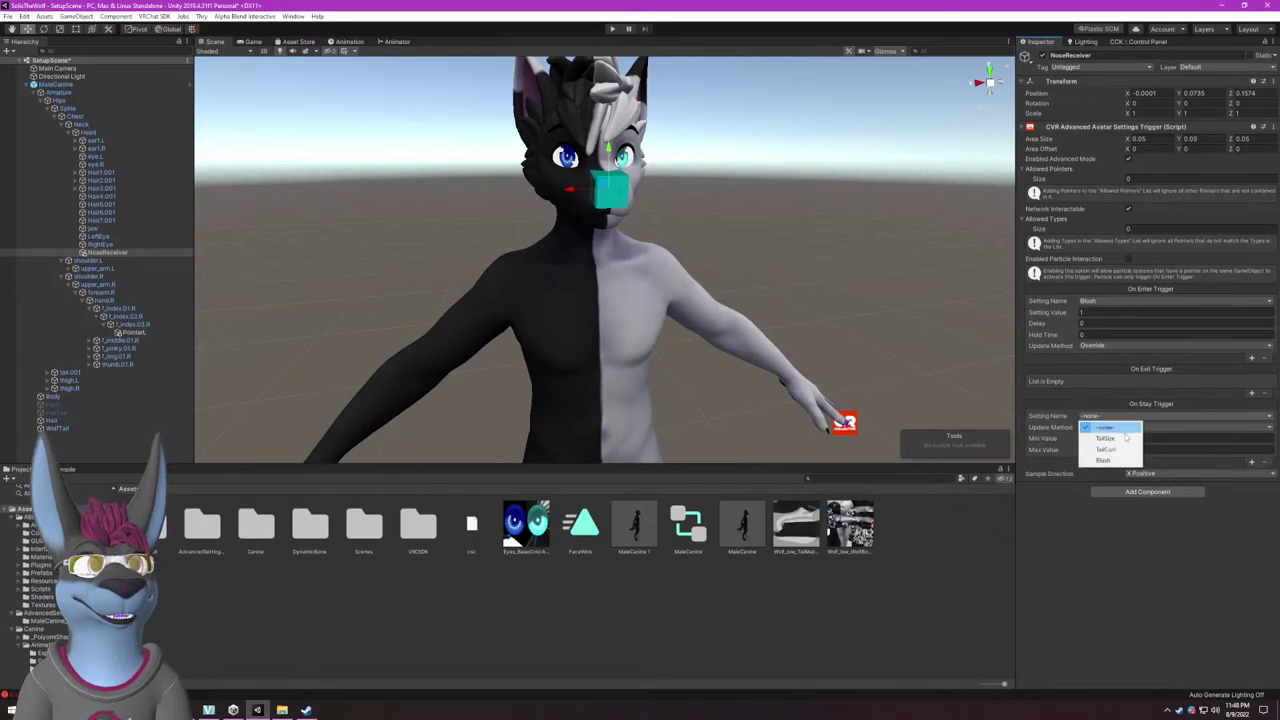
click(1103, 460)
click(1118, 427)
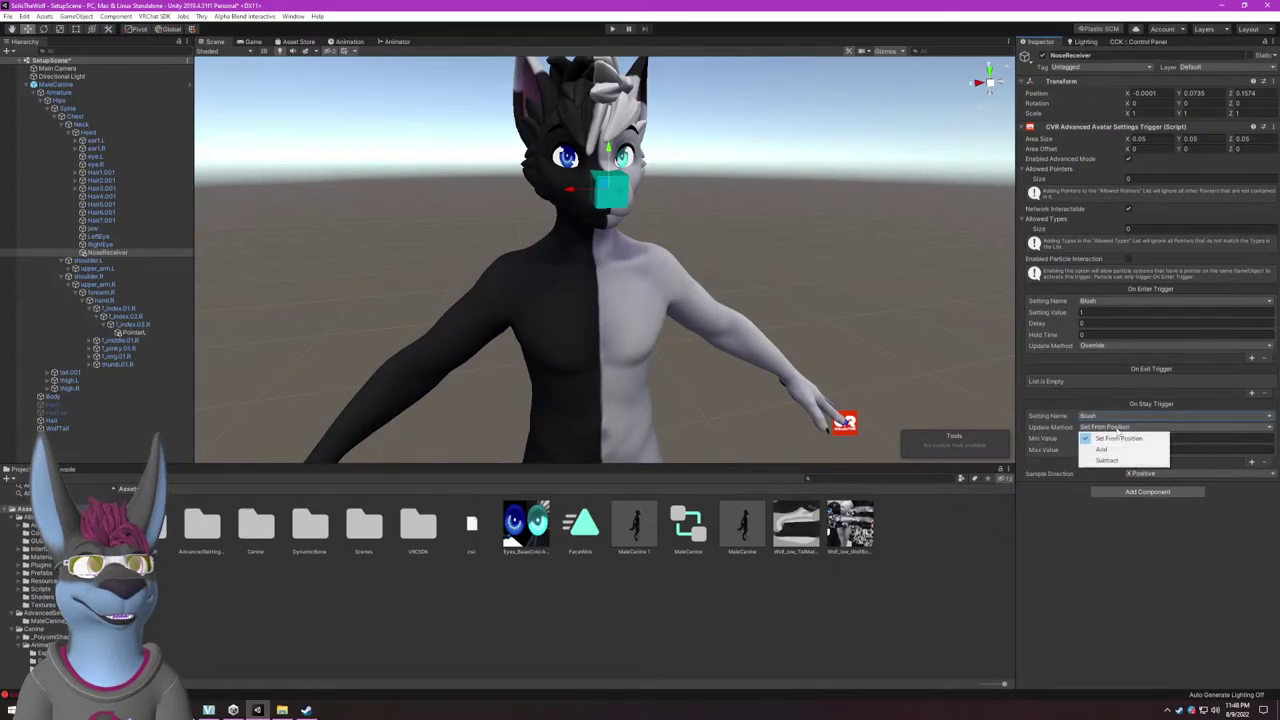
click(1118, 432)
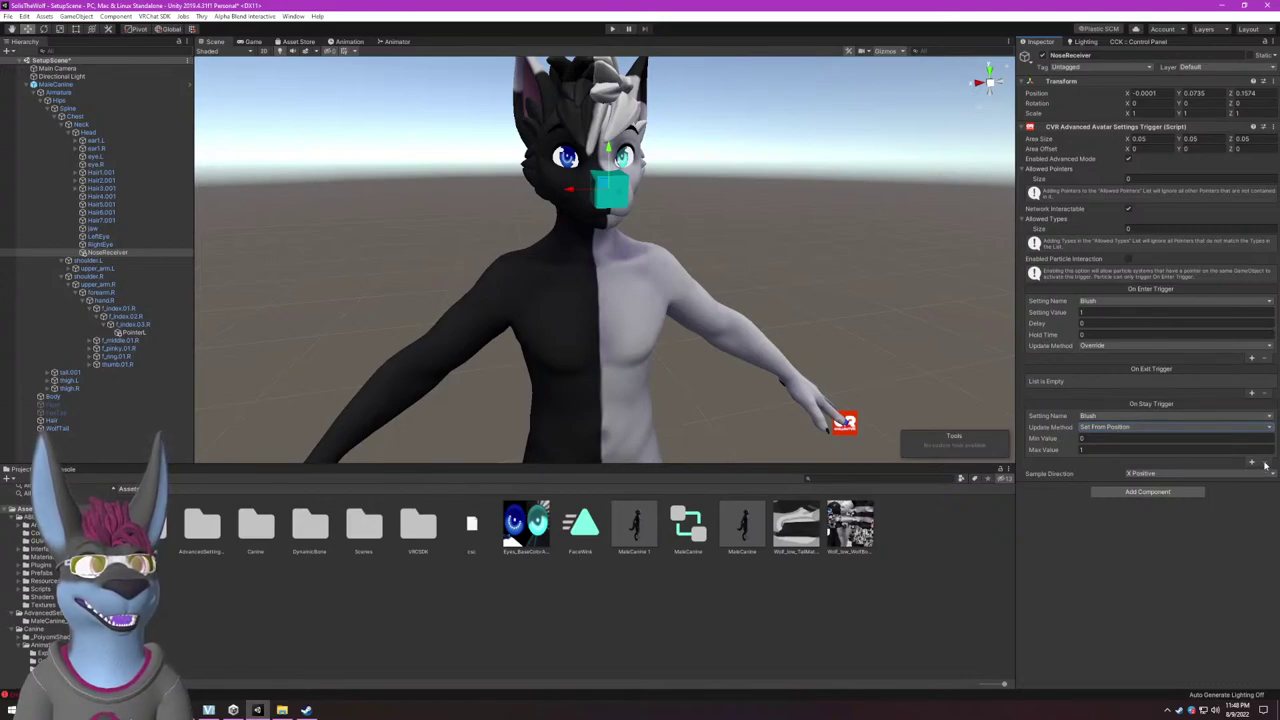
click(1063, 433)
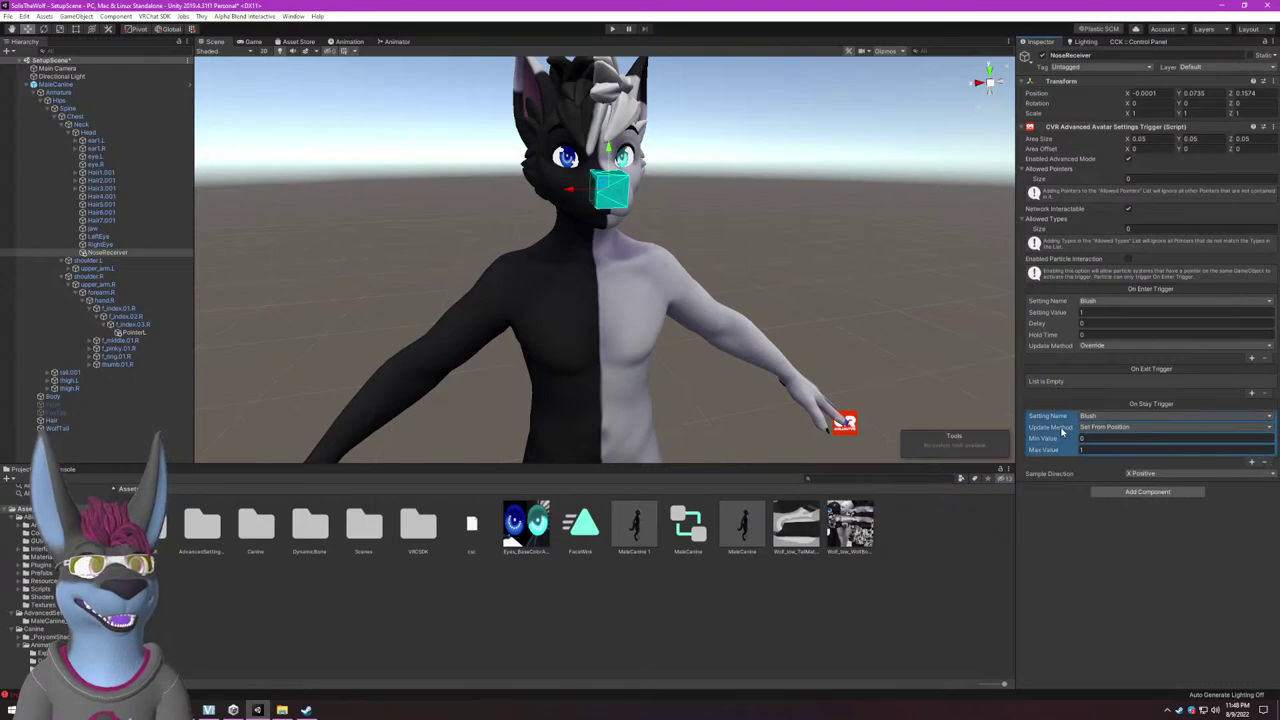
click(1264, 463)
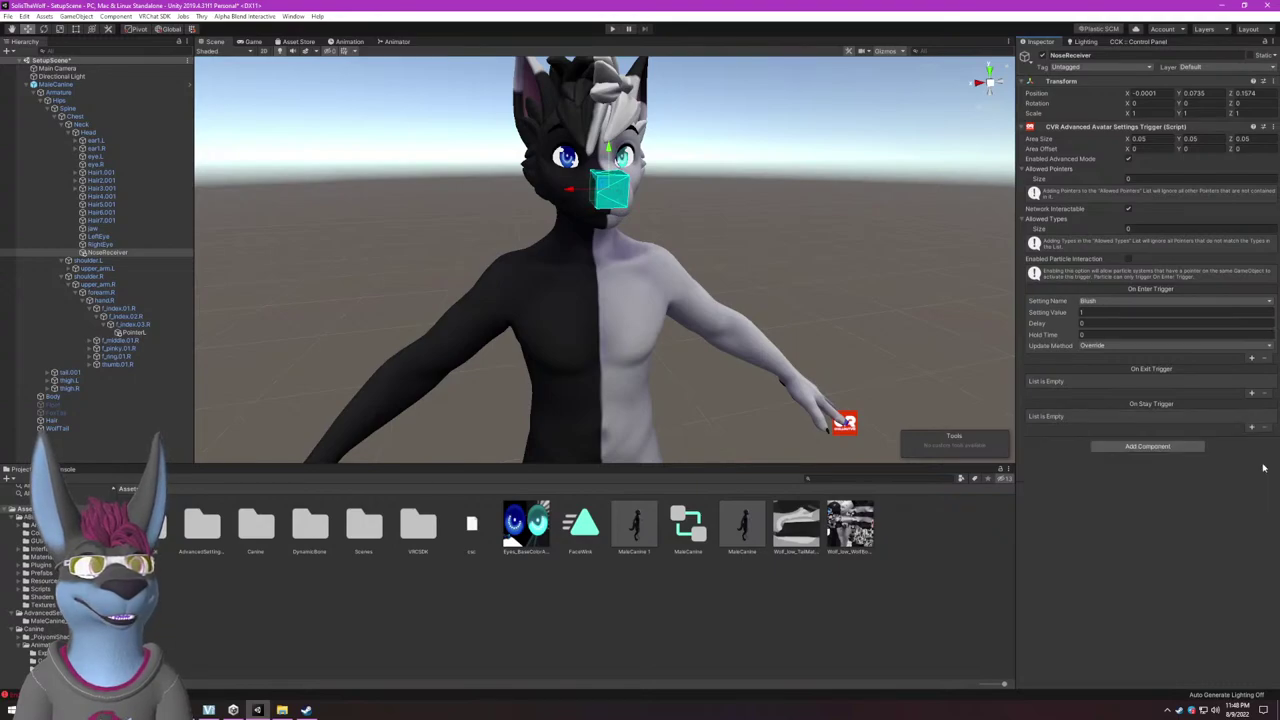
Add an On Exit Trigger entry that drives Blush with Setting Value 0 and a Delay of 0.25.
click(1252, 392)
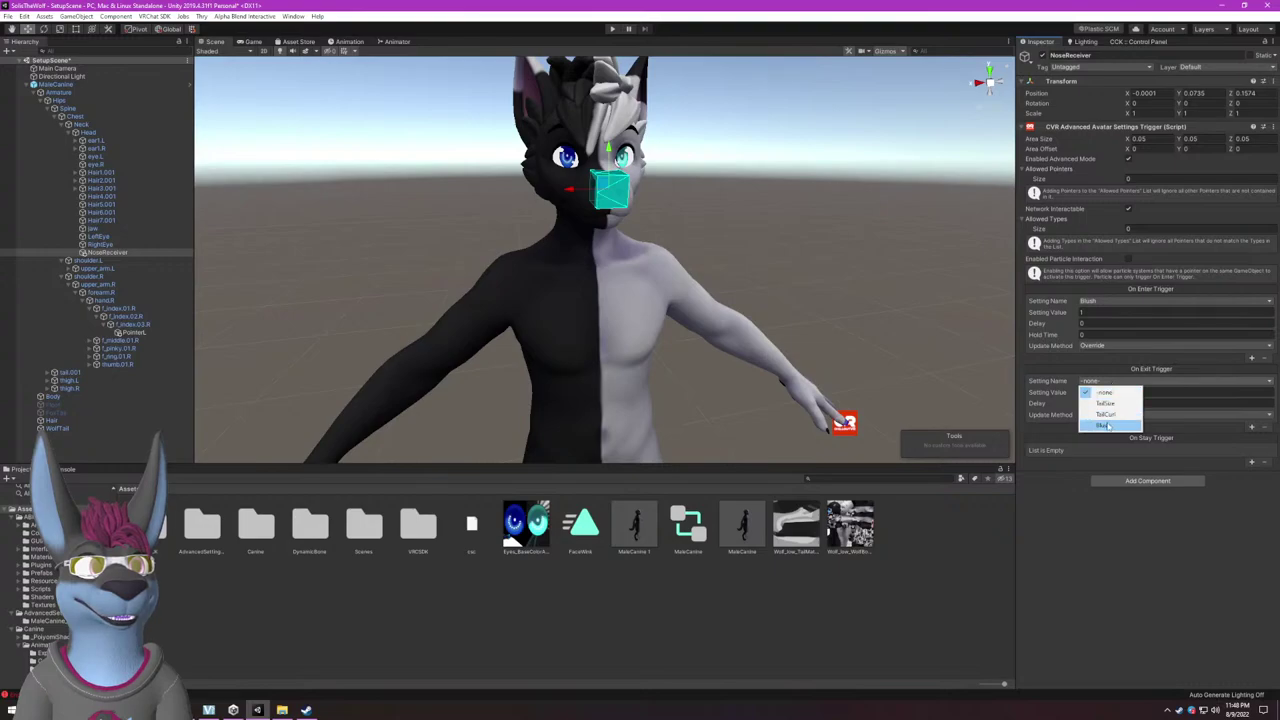
click(1092, 404)
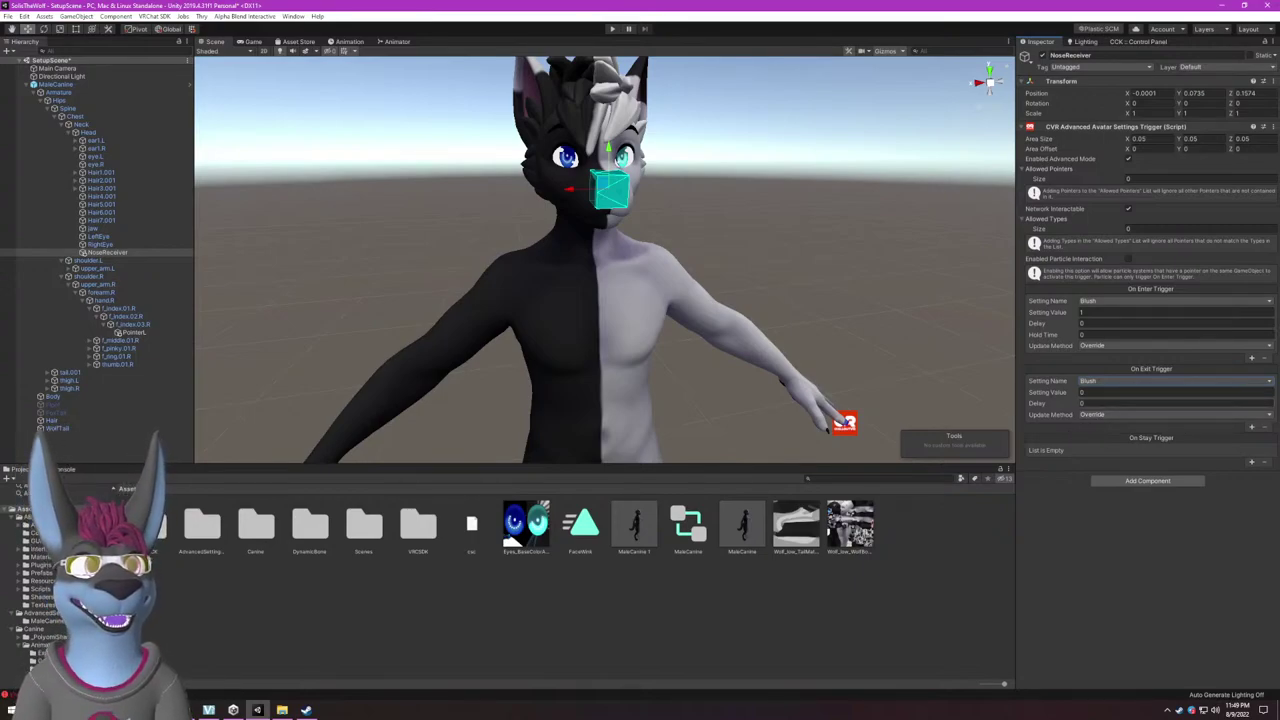
click(1083, 403)
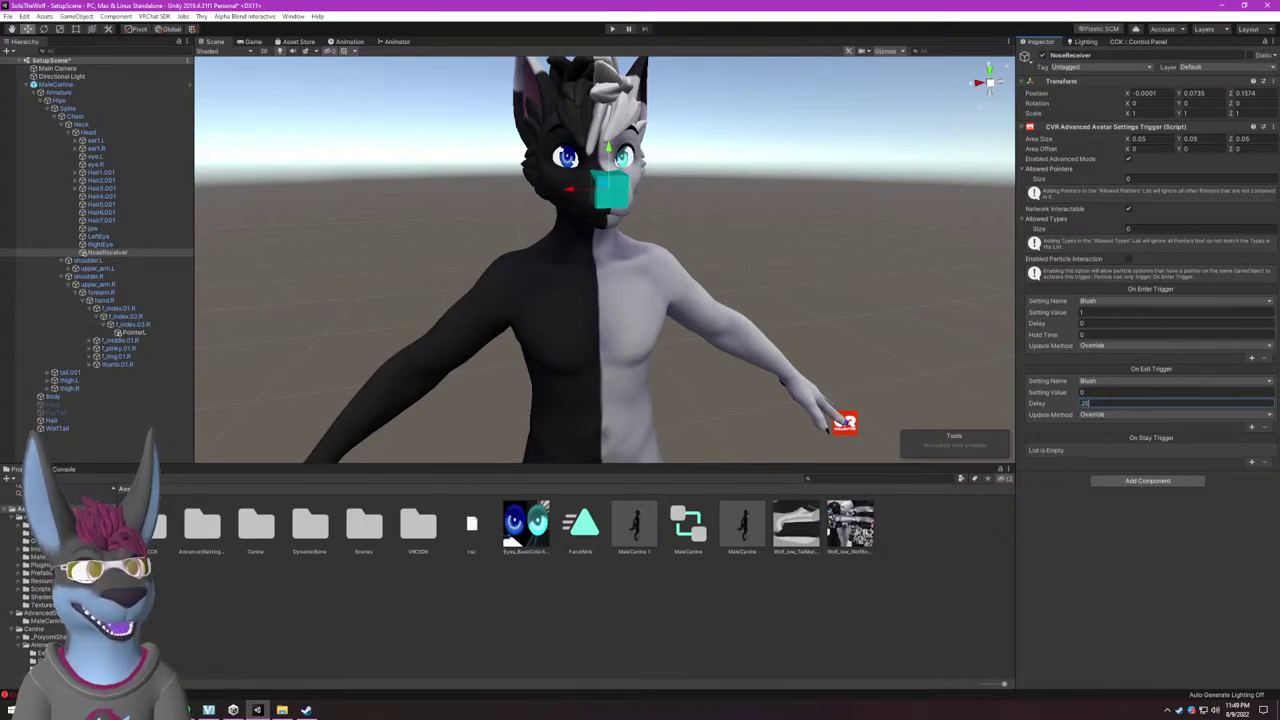
click(1099, 518)
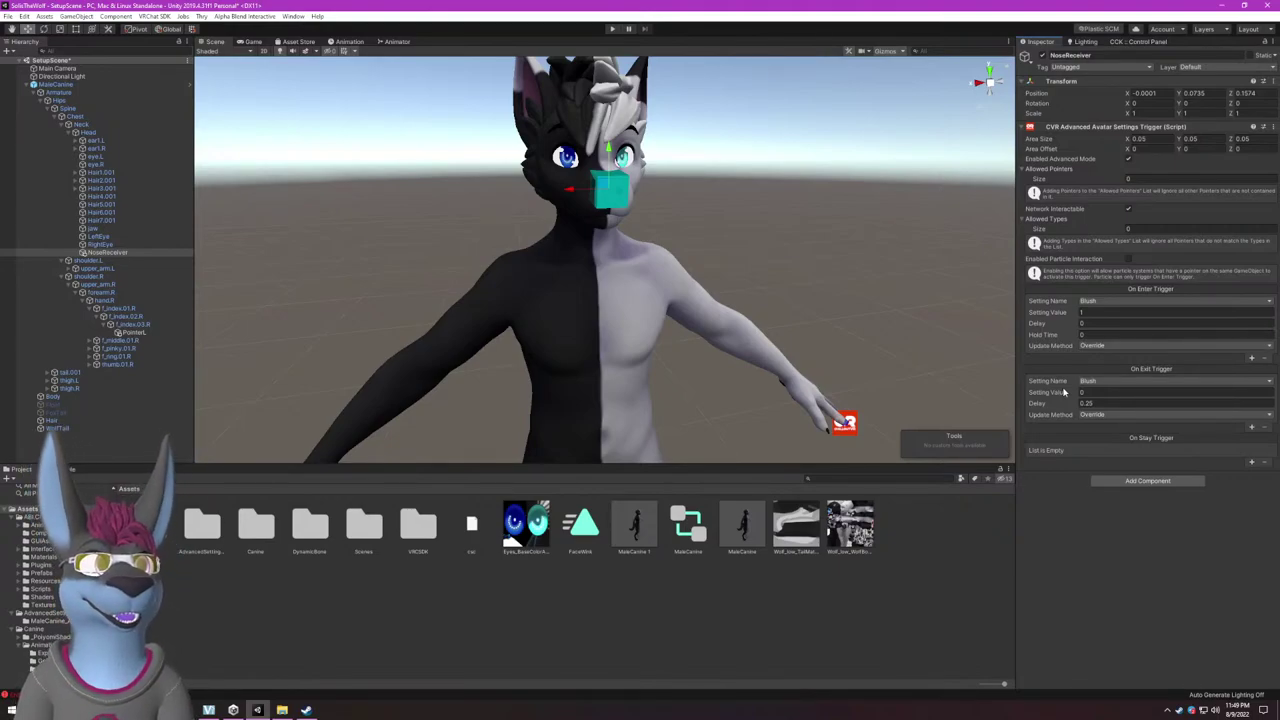
click(1150, 323)
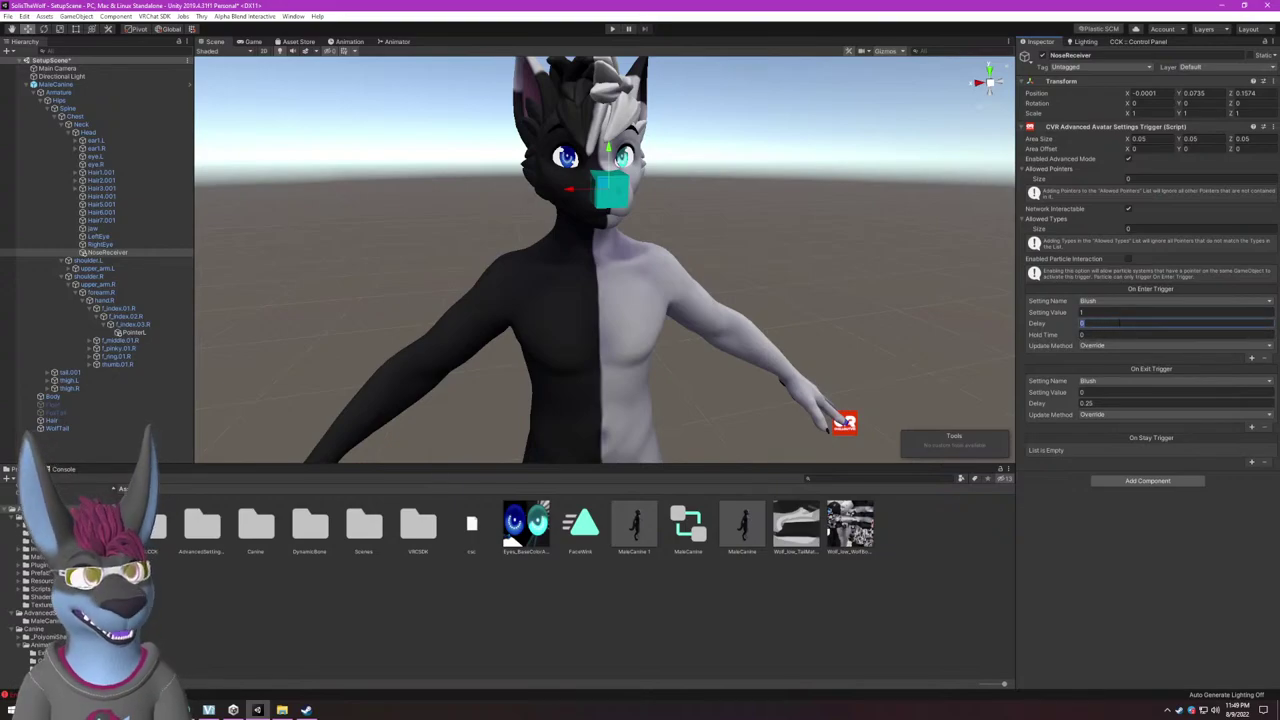
click(1064, 402)
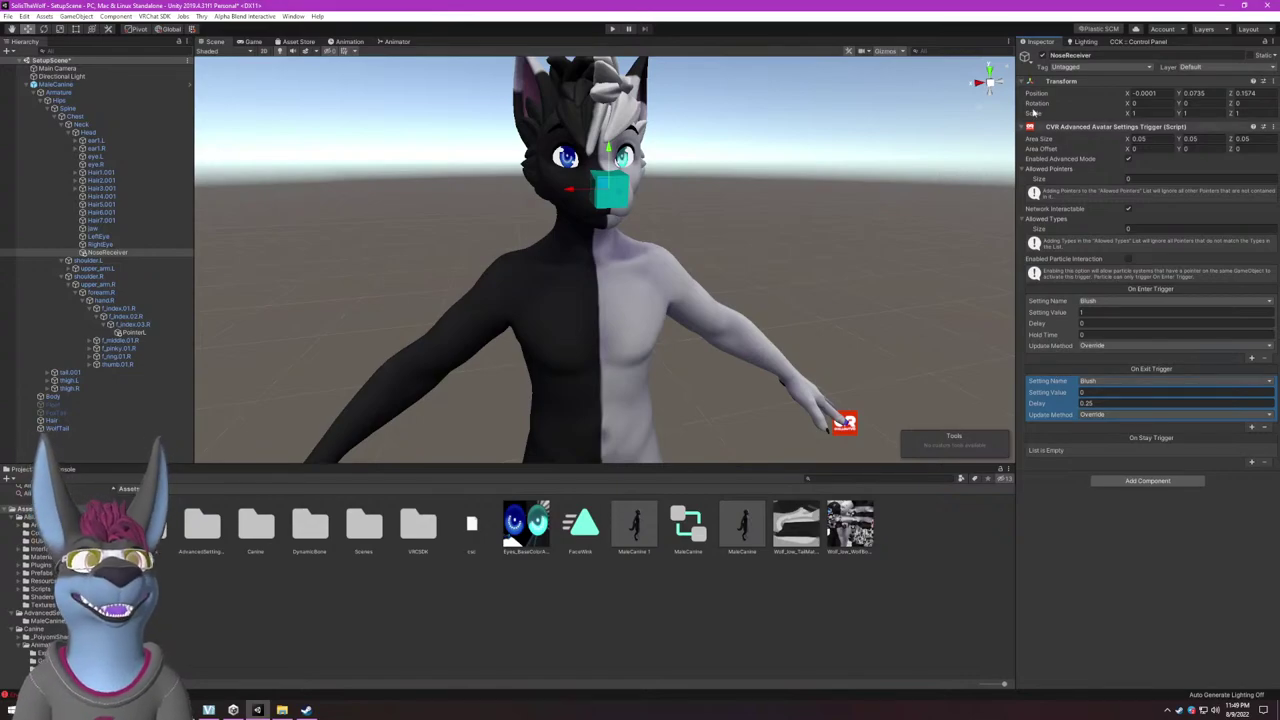
Start the Male Canine upload from the CCK control panel and continue past the filter tags without selecting any.
click(1120, 42)
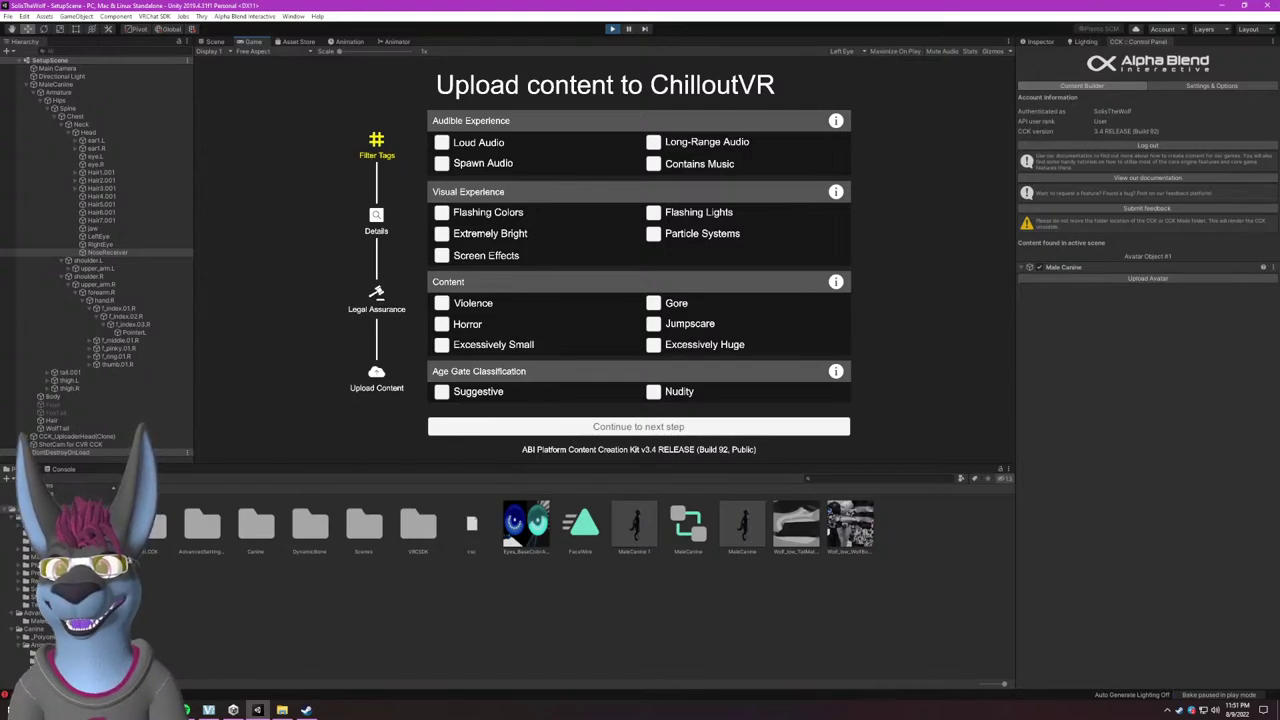
click(58, 469)
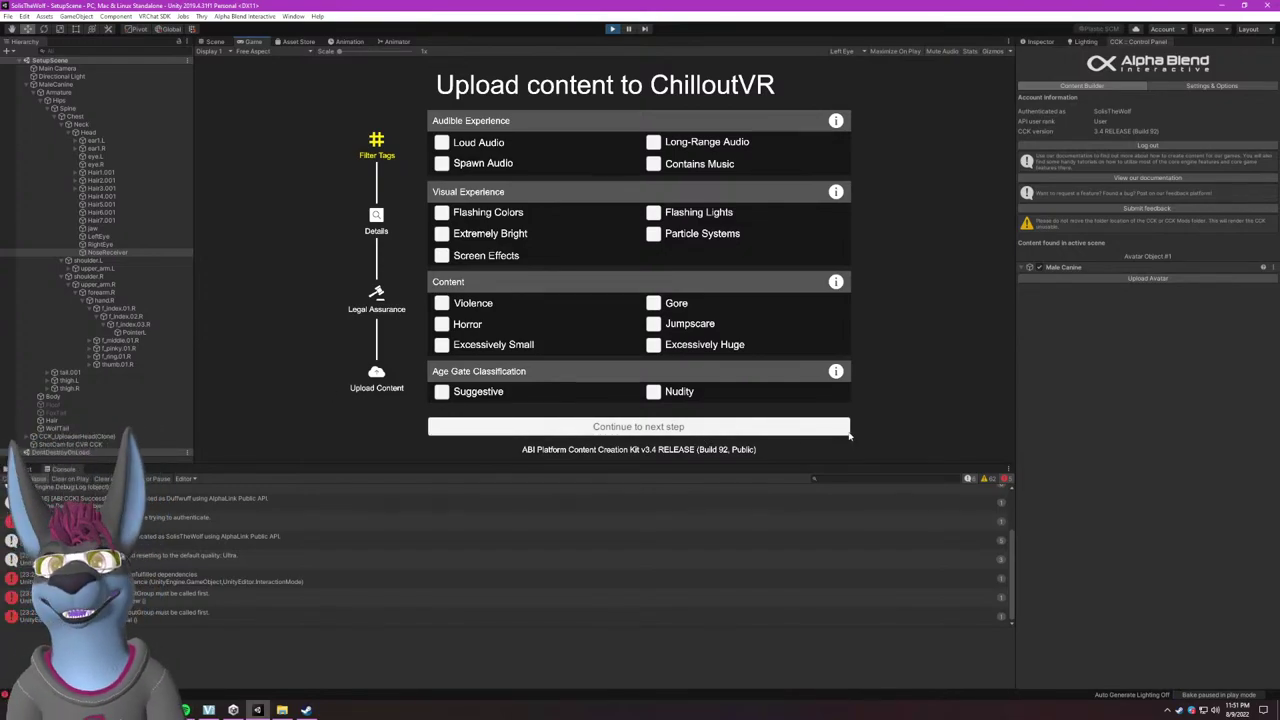
click(644, 428)
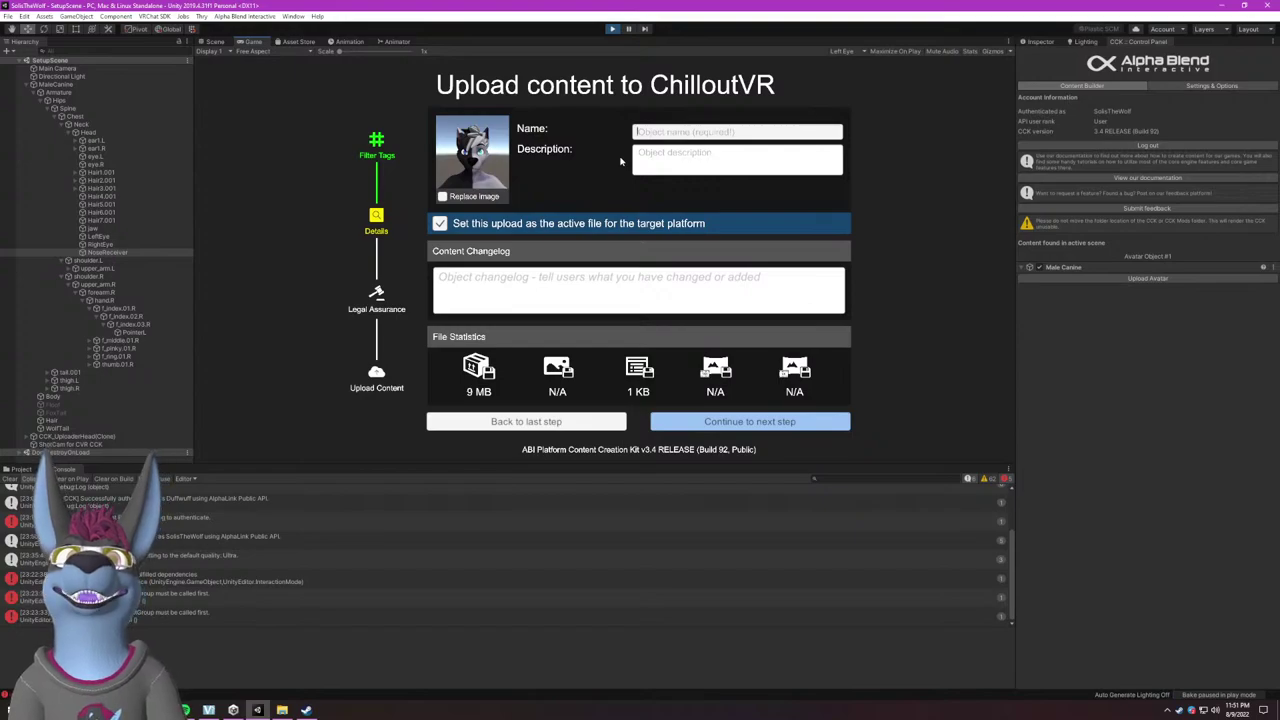
Enter the avatar's name and a two-line description crediting the creators of the base and the textures.
text(SolisTheWolf)
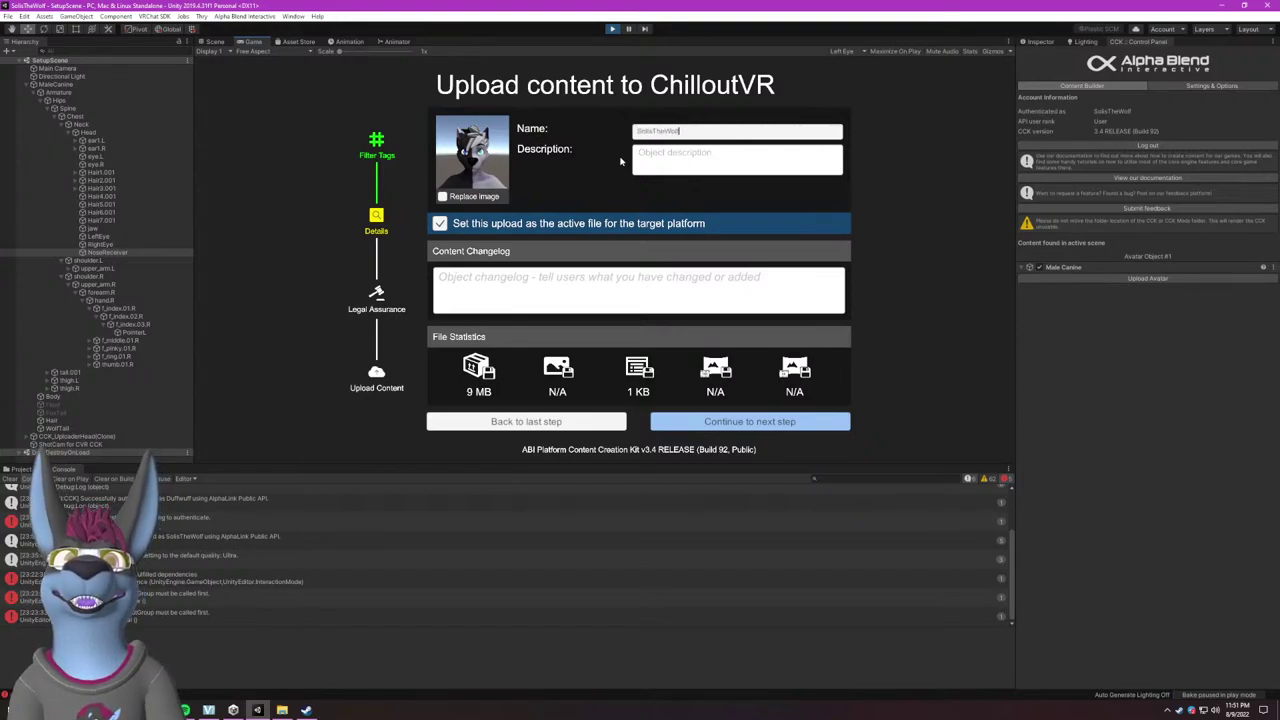
click(672, 170)
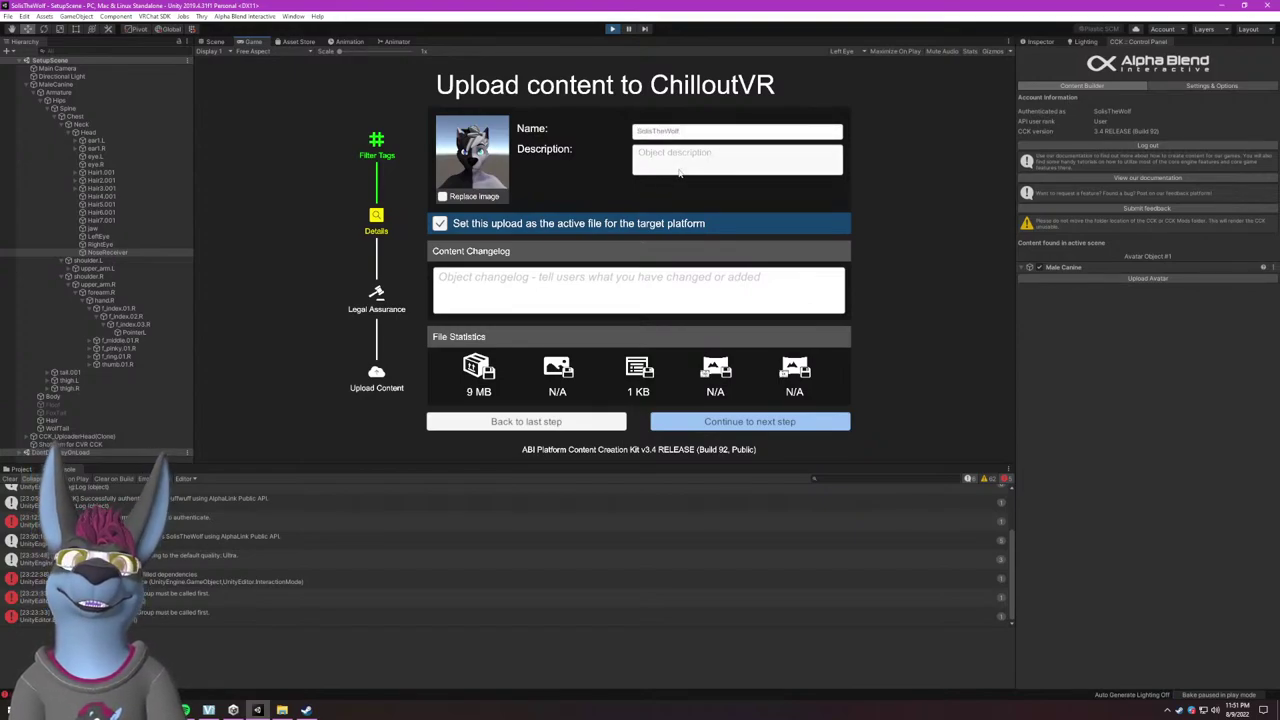
text(Base by JuliaWinter)
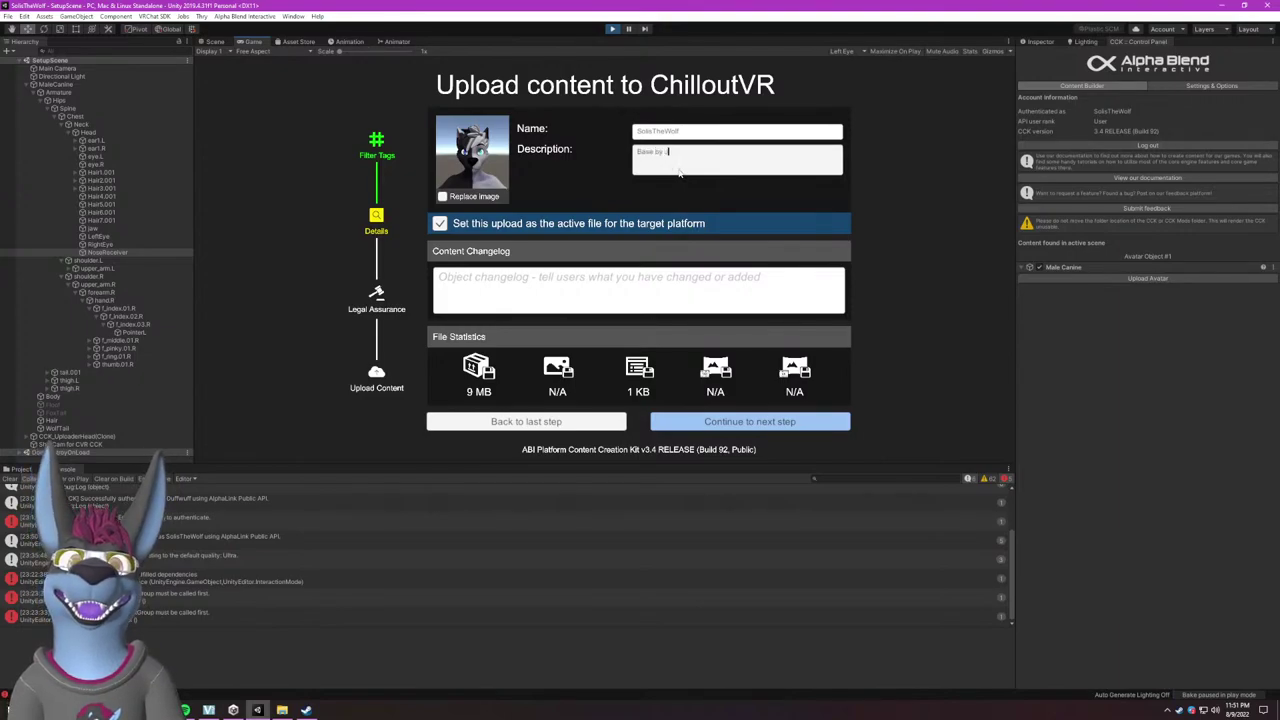
key(BackSpace)
key(BackSpace)
key(BackSpace)
key(BackSpace)
key(BackSpace)
key(BackSpace)
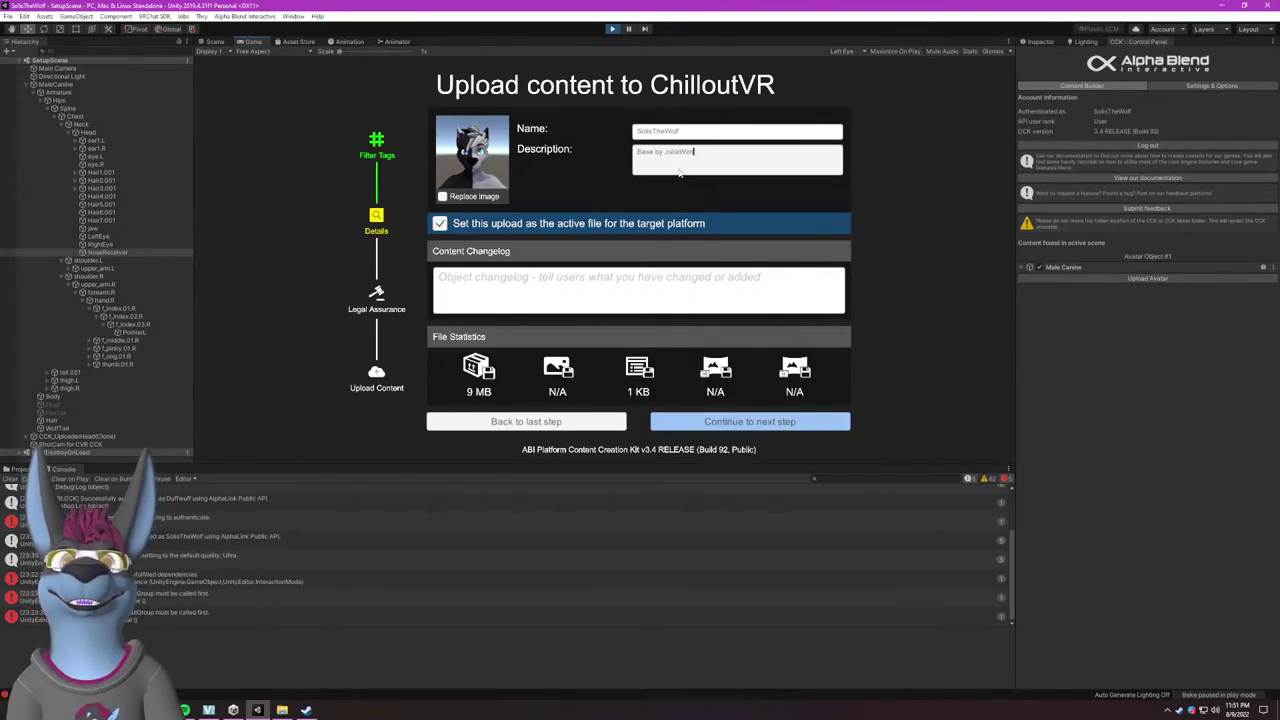
text(Winterpaw )
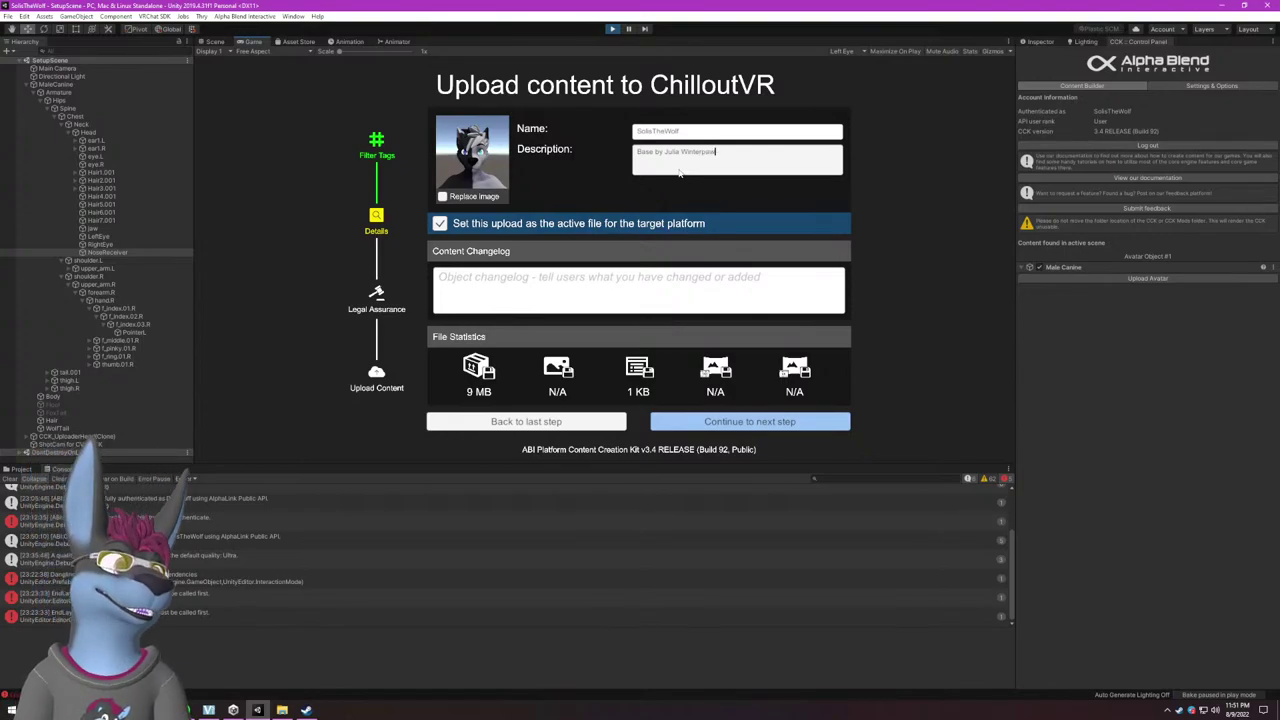
text(Textures by Kiss)
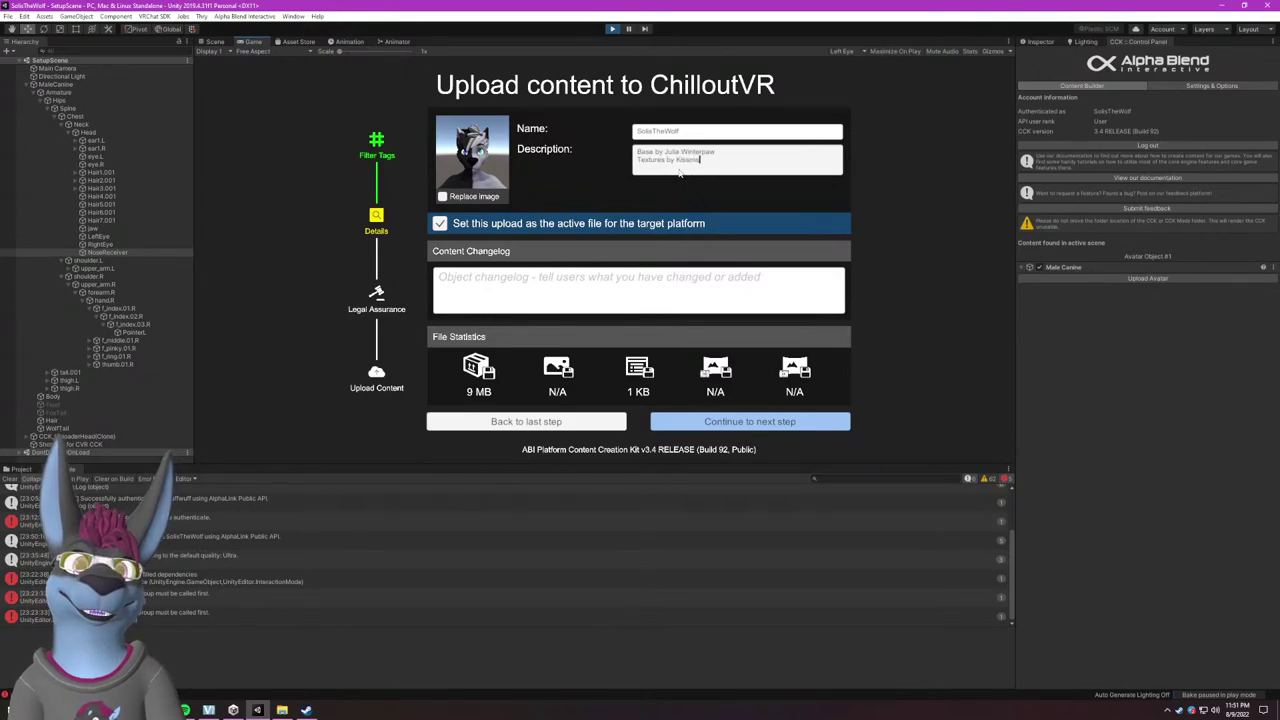
text(Me)
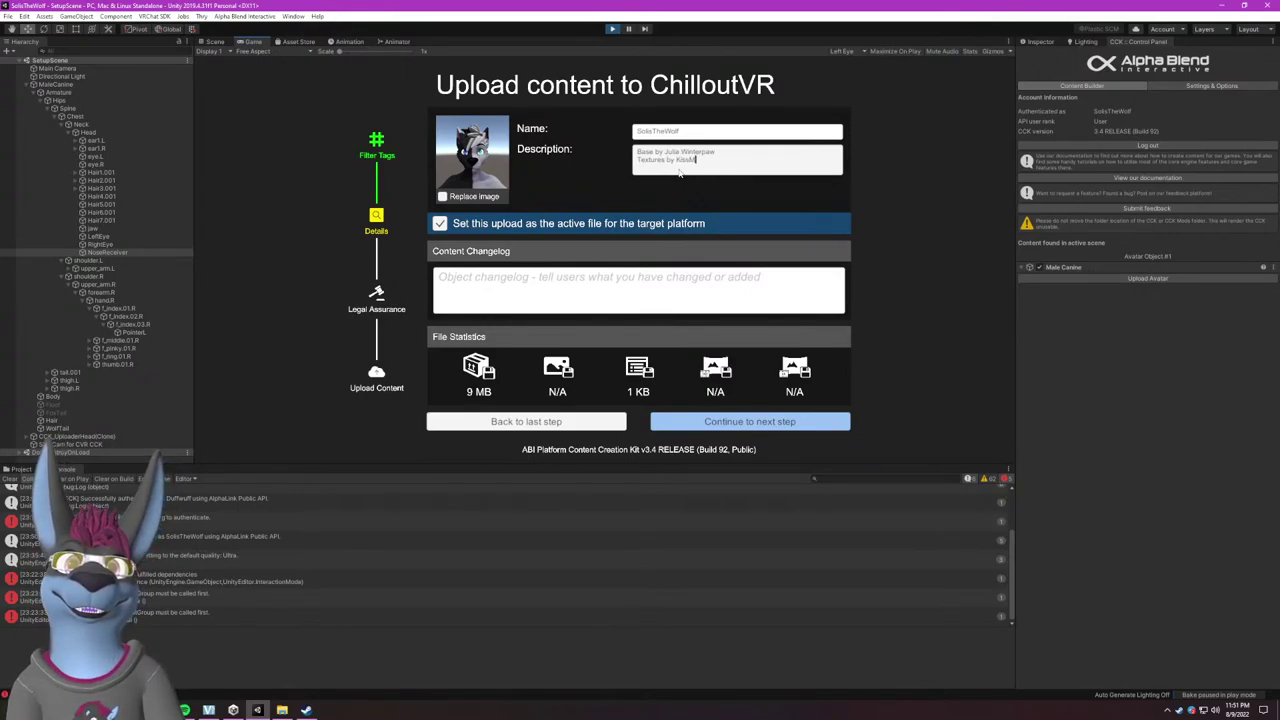
text(Karma)
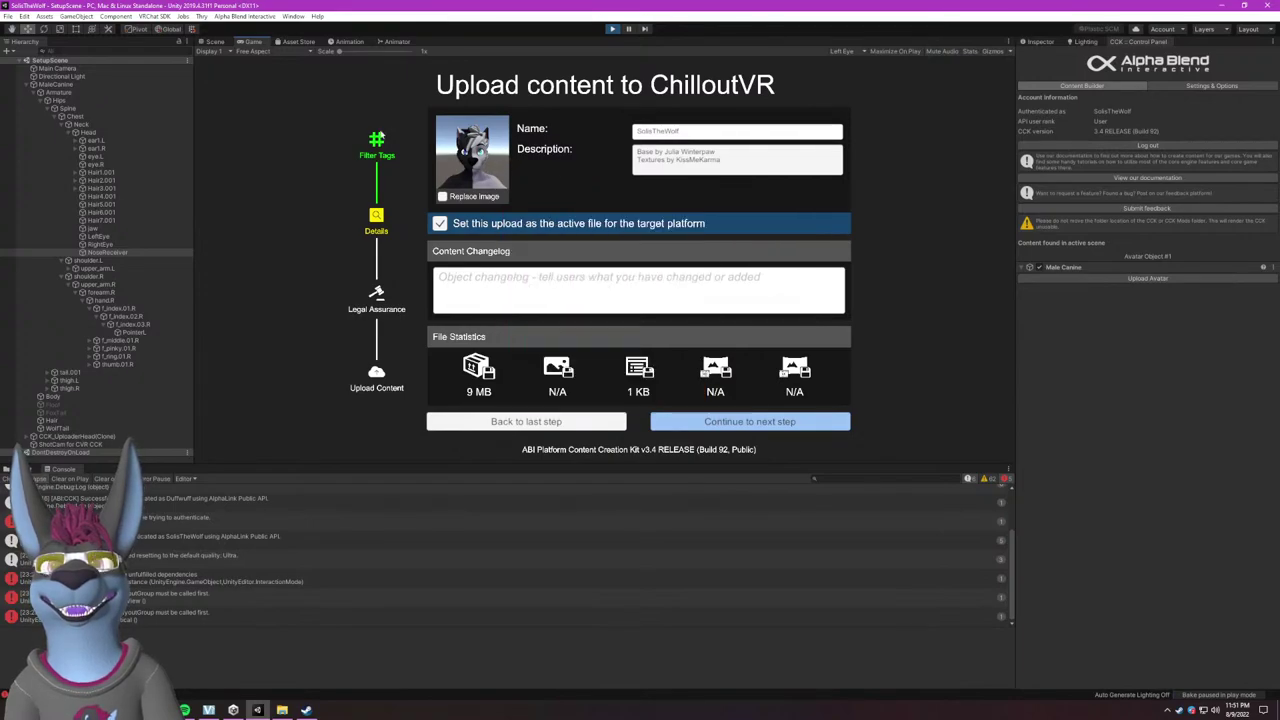
Try posing the avatar's left arm for the thumbnail by rotating upper_arm.L in local space.
click(216, 42)
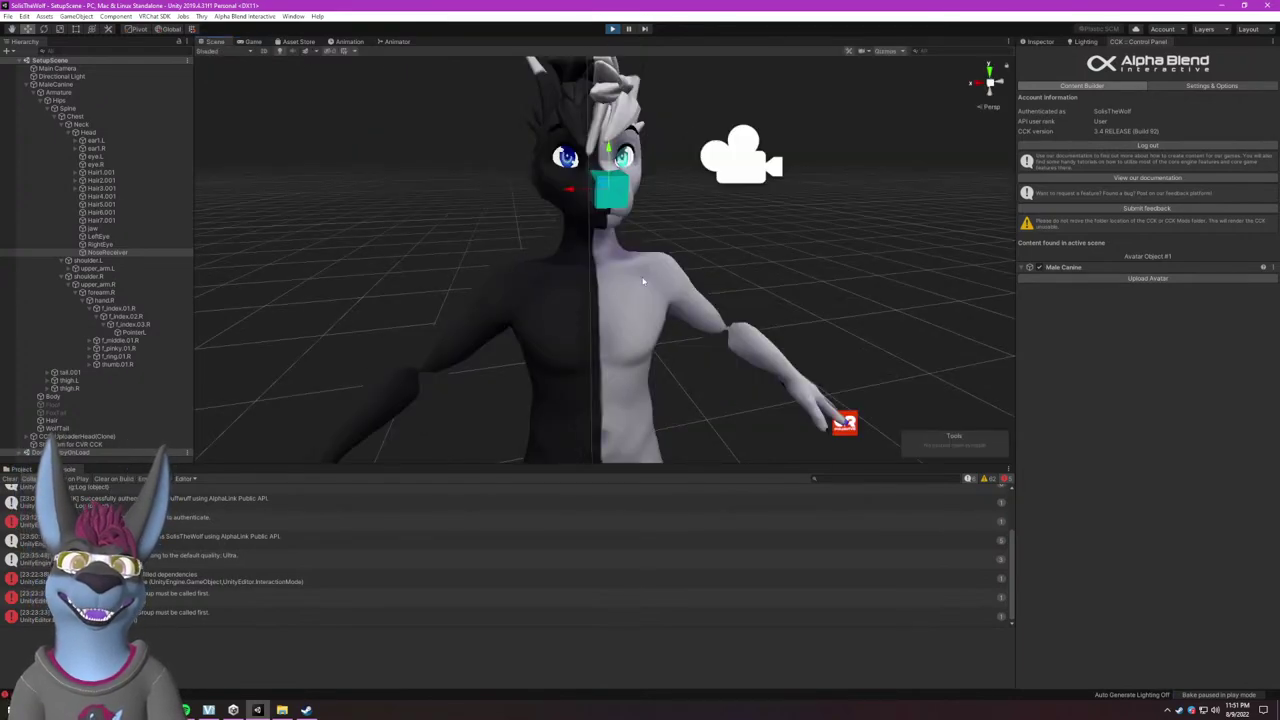
alt+drag(633, 290, 588, 284)
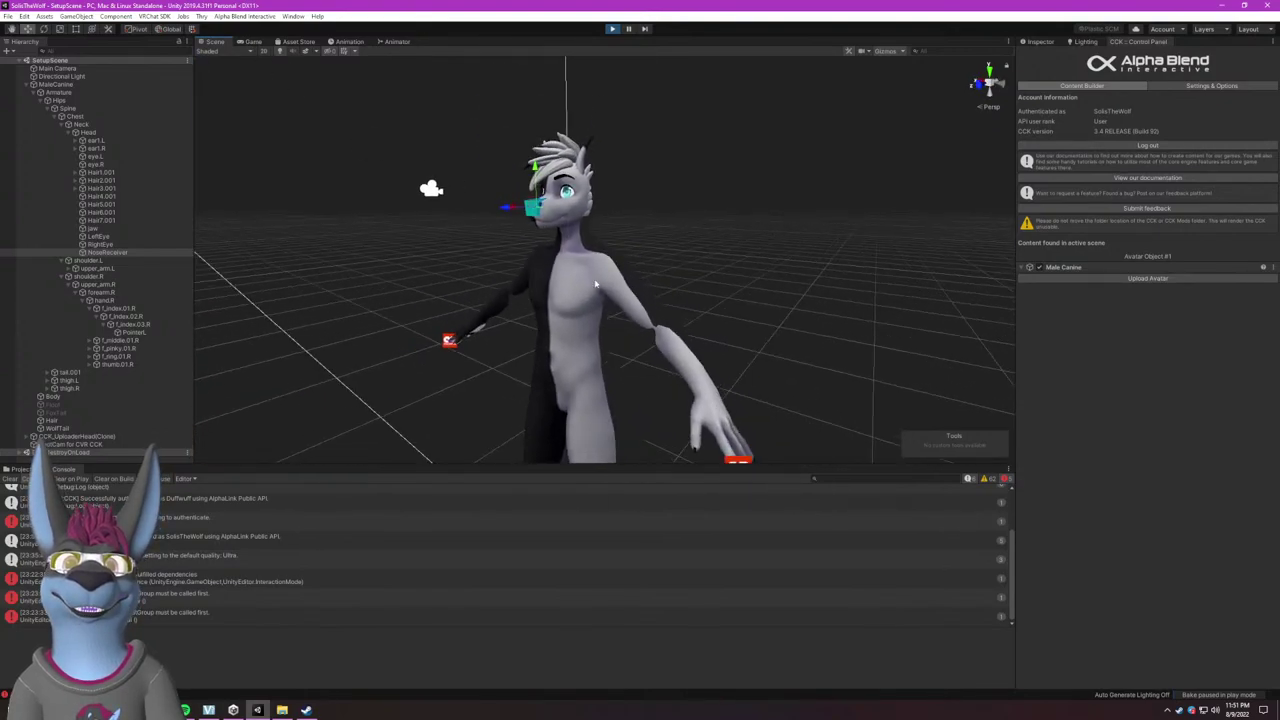
click(590, 286)
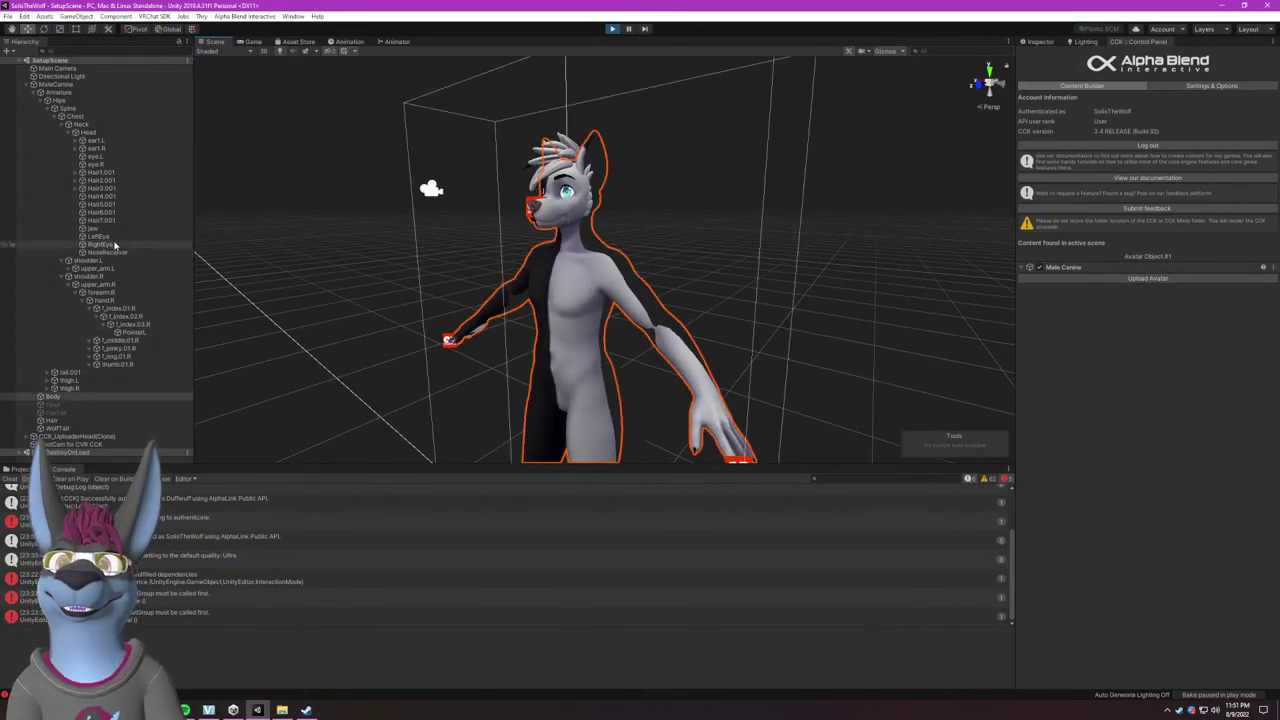
click(100, 268)
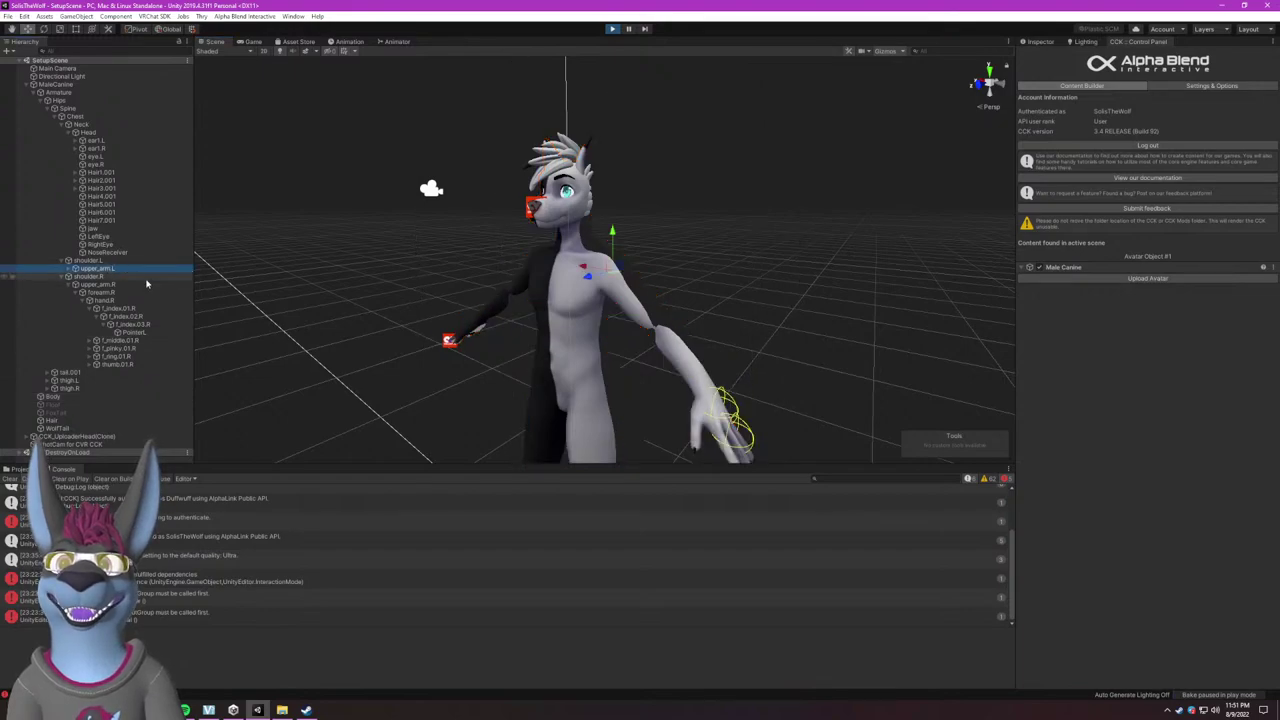
key(e)
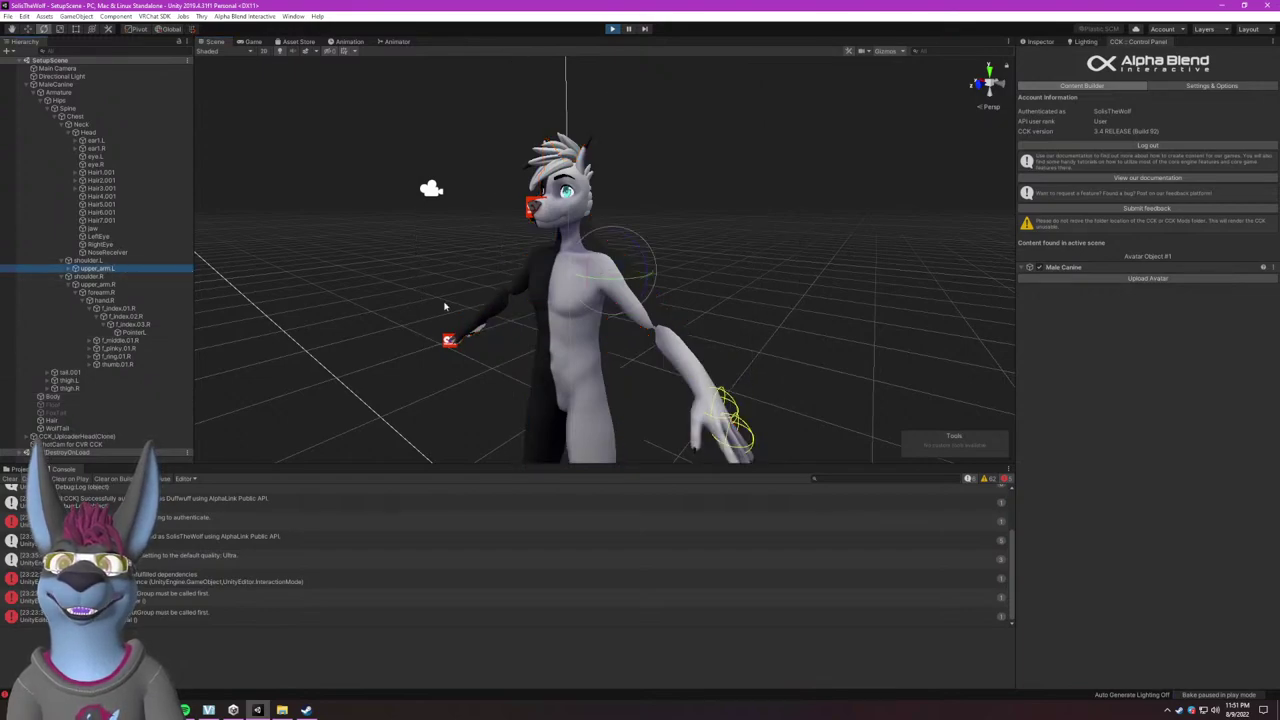
click(166, 30)
drag(600, 234, 620, 282)
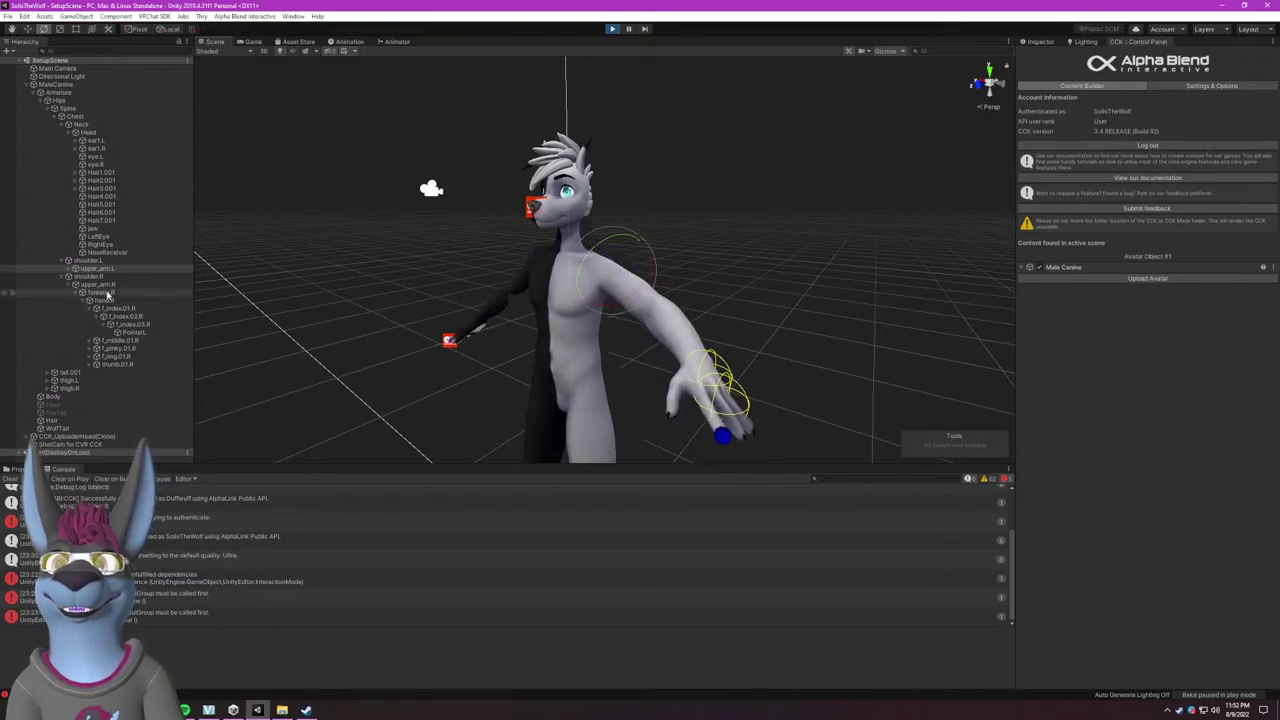
Try bending the avatar's left elbow by rotating forearm.L, and undo both arm rotations.
click(69, 268)
click(98, 276)
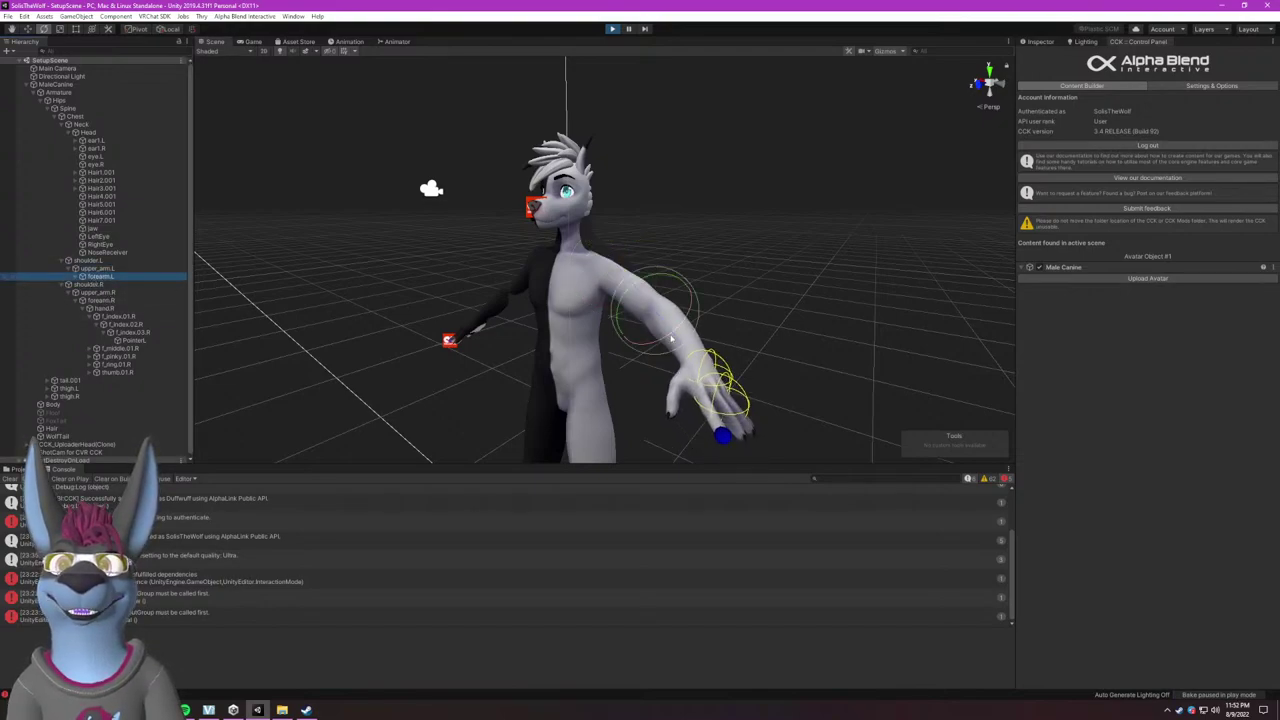
drag(683, 327, 638, 338)
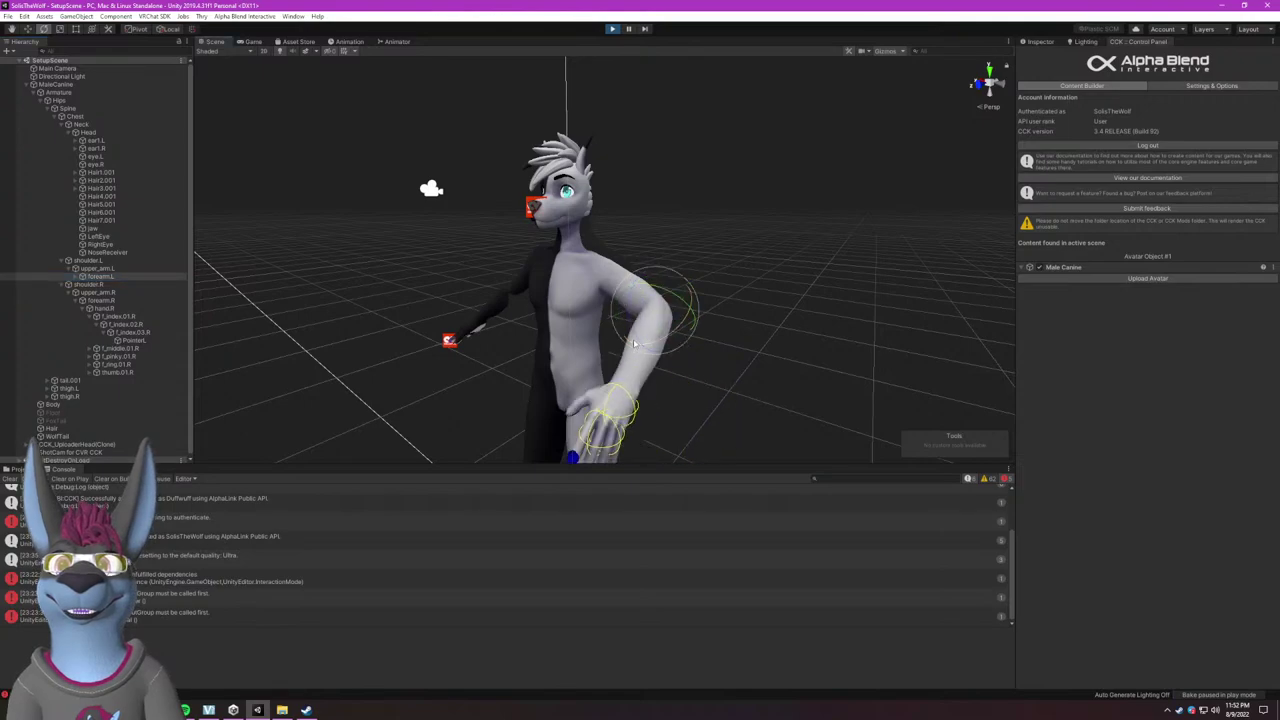
key(ctrl+z)
key(ctrl+z)
key(ctrl+z)
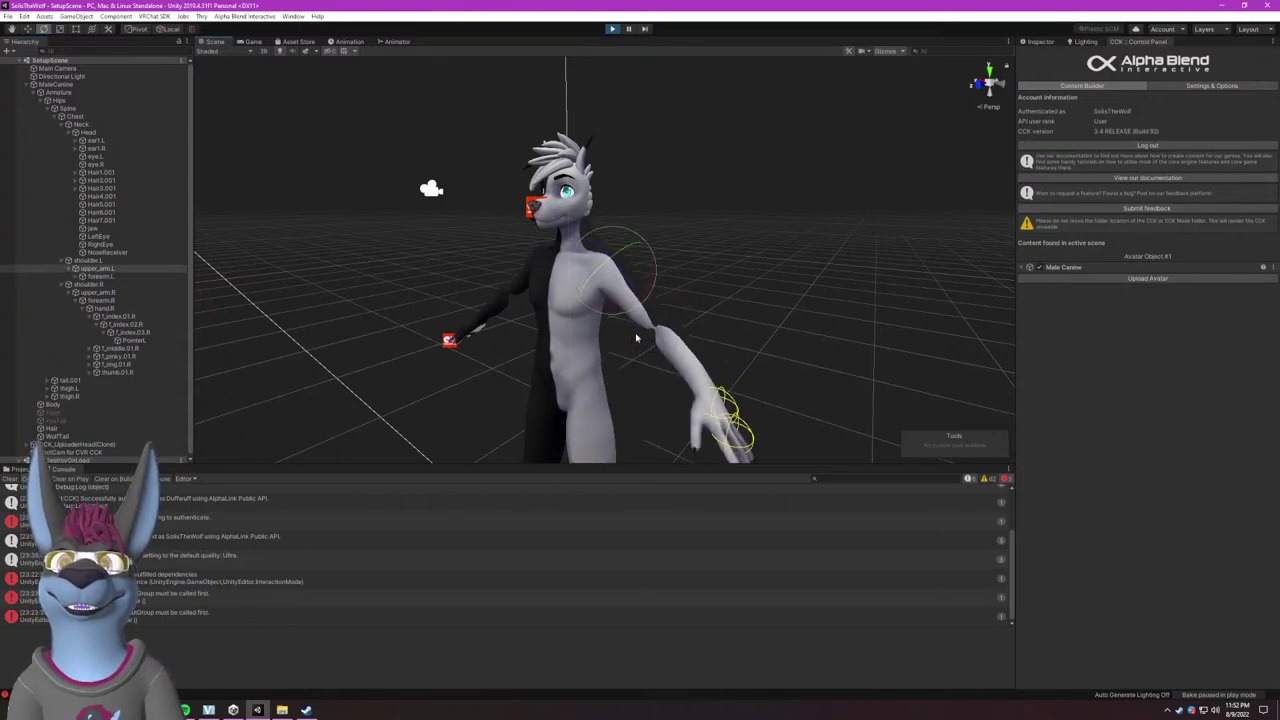
Set the Body mesh's Tongue and Smile blendshapes to 100 to give the thumbnail an expression.
click(553, 214)
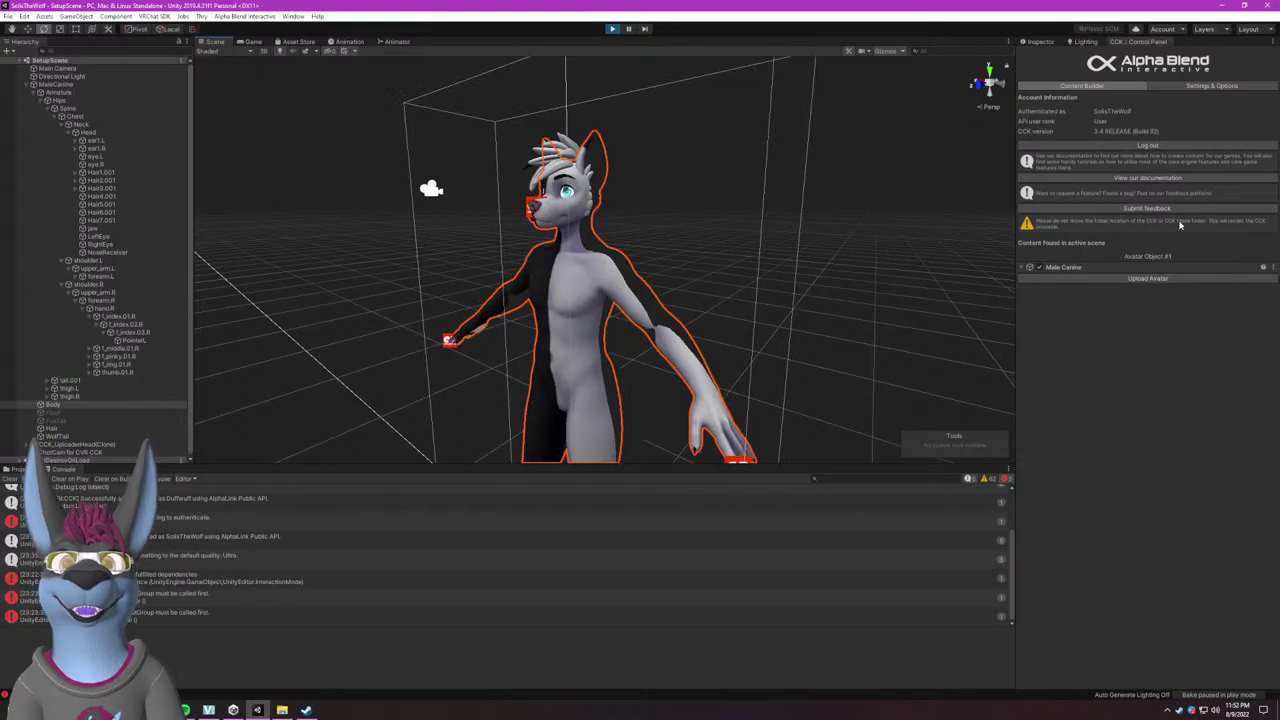
click(1039, 42)
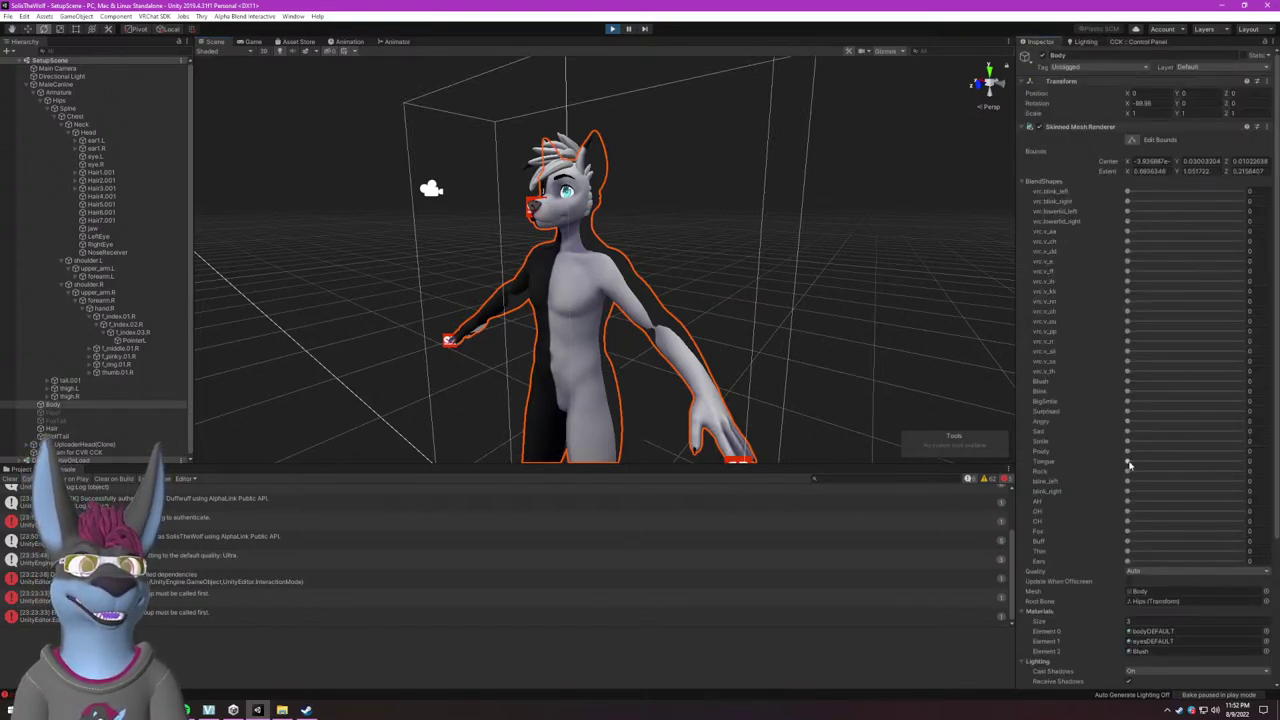
drag(1128, 462, 1243, 461)
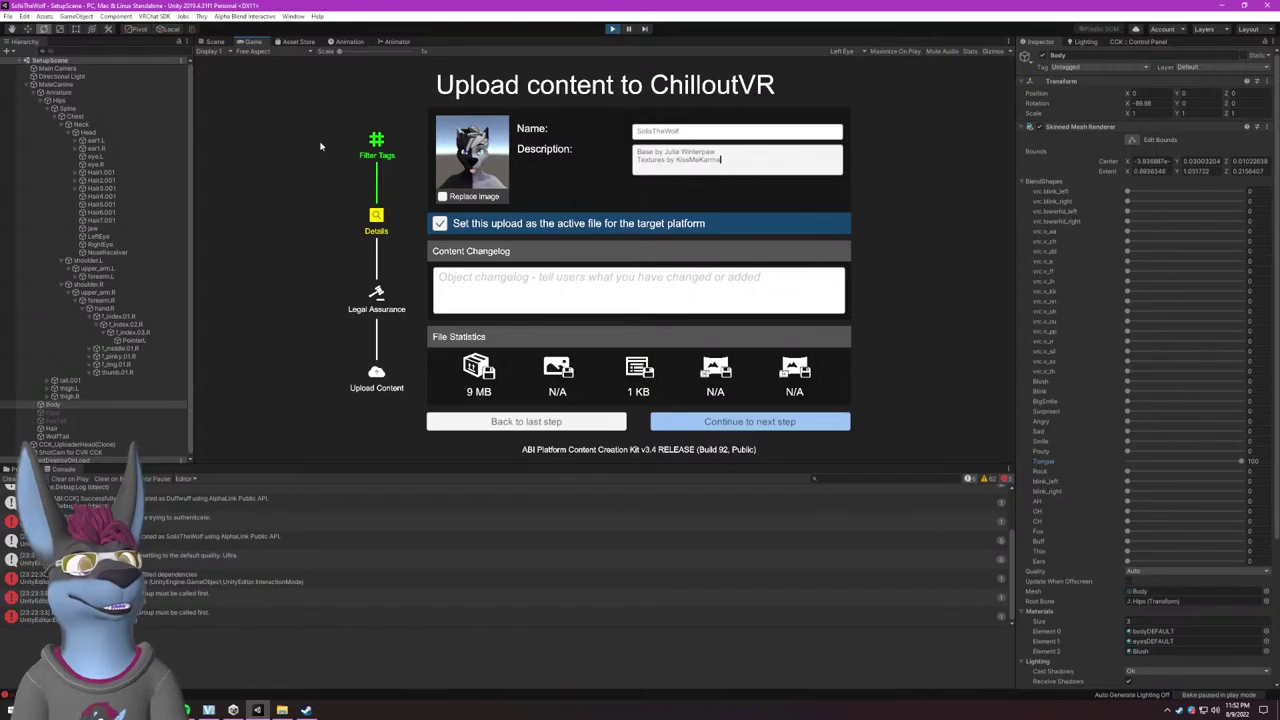
click(209, 41)
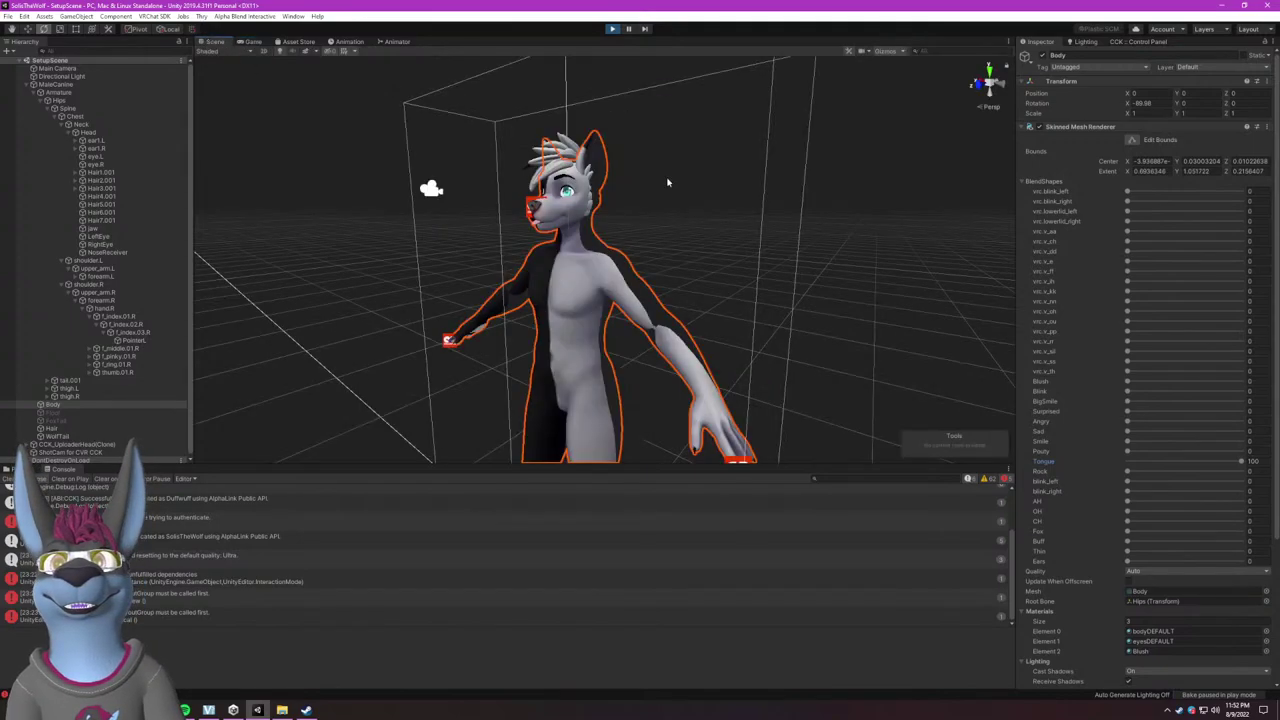
click(1128, 442)
drag(1149, 443, 1243, 441)
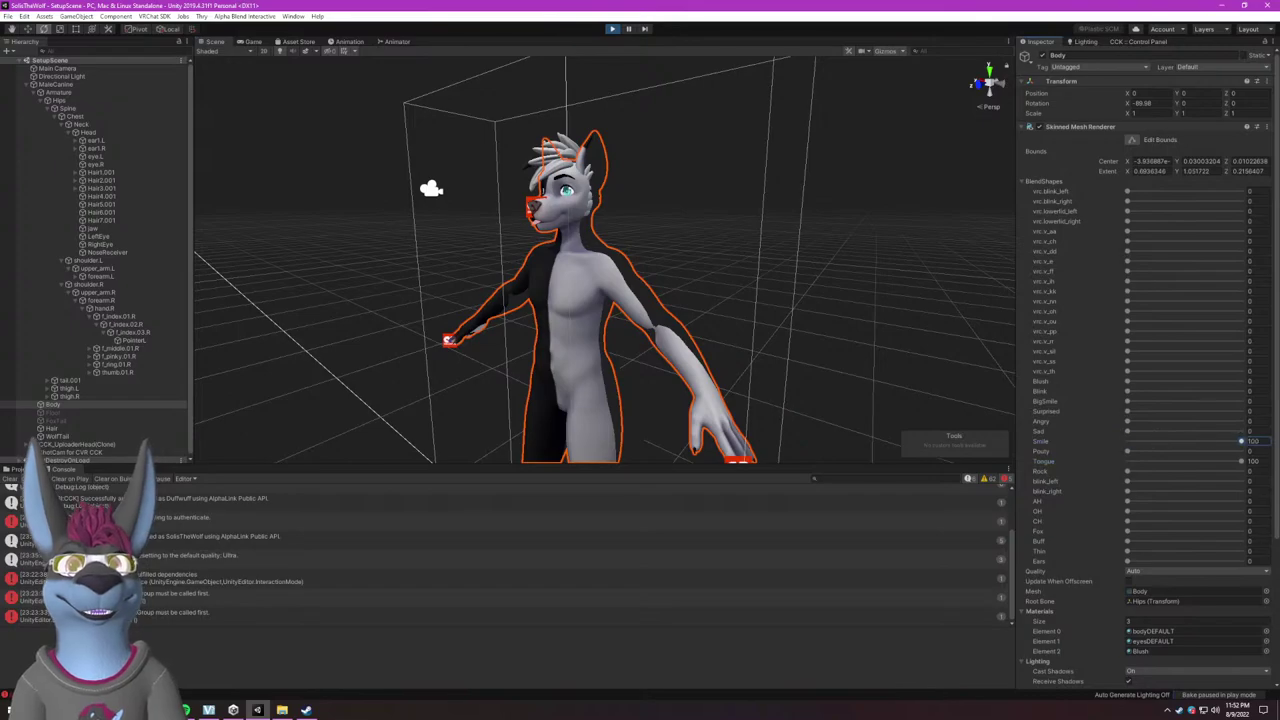
click(252, 41)
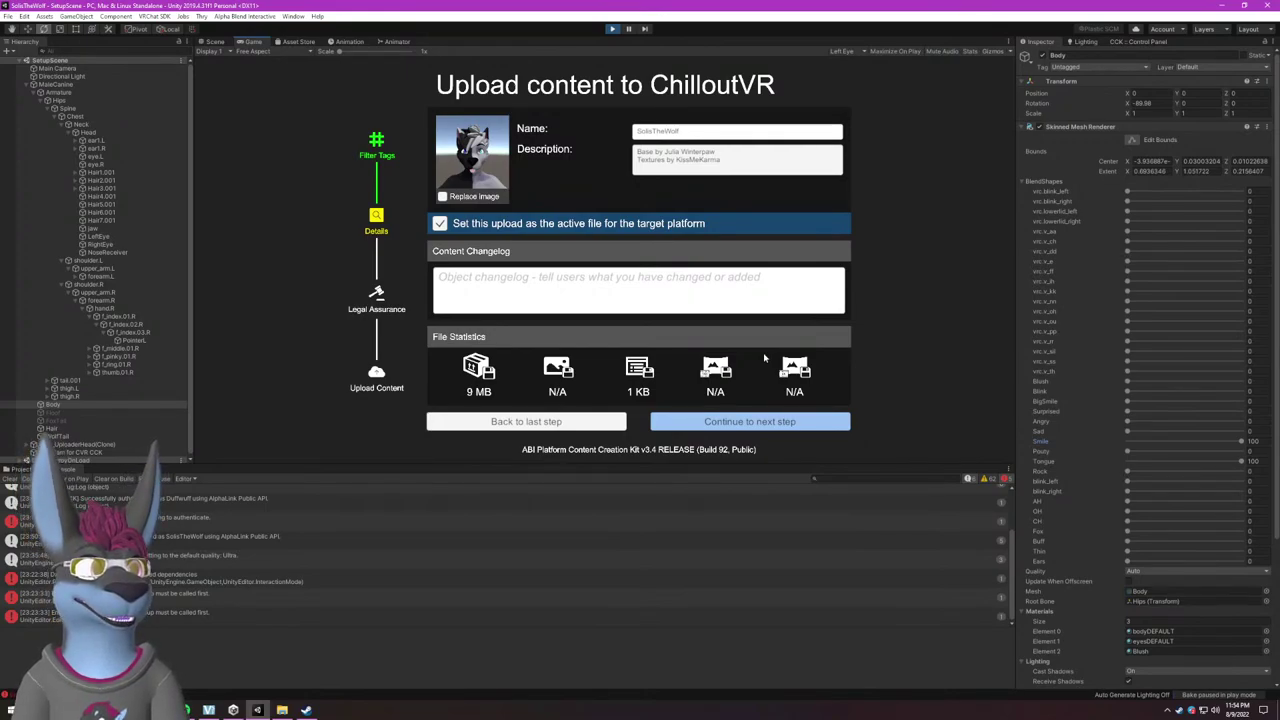
Certify both the Ownership & Copyright and Tagging legal assurances, and upload the avatar to completion.
click(726, 424)
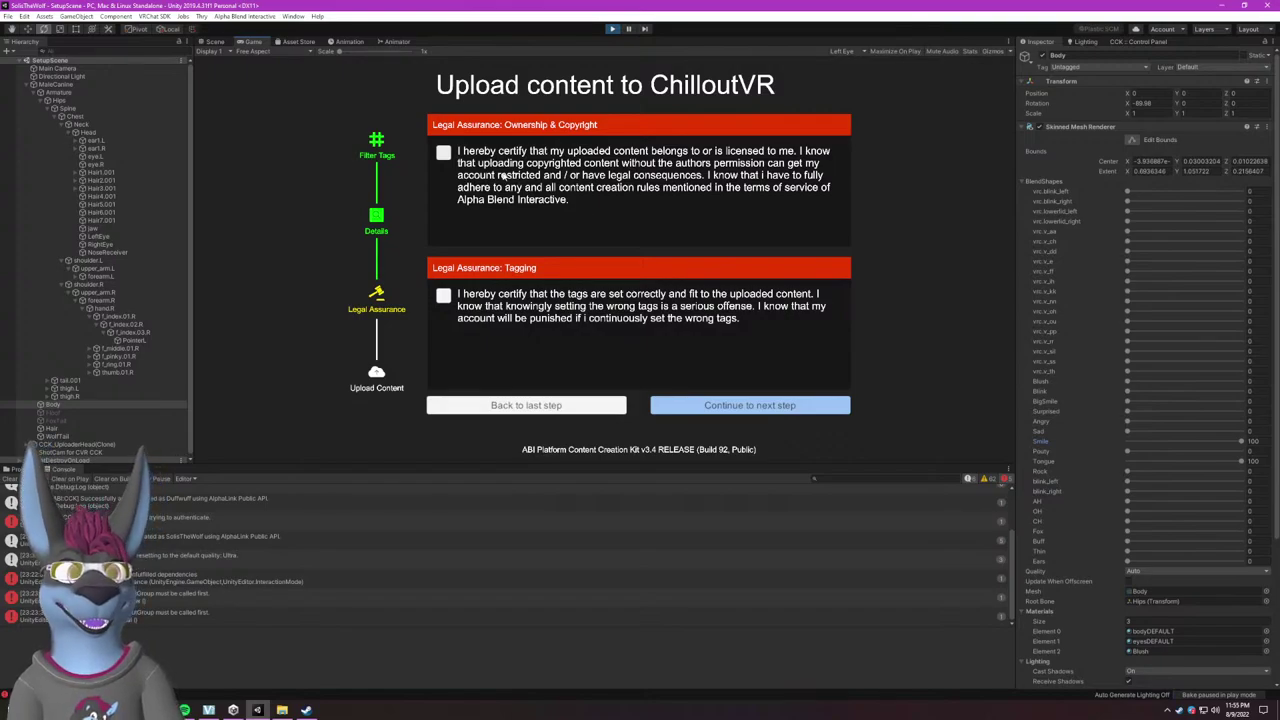
click(443, 153)
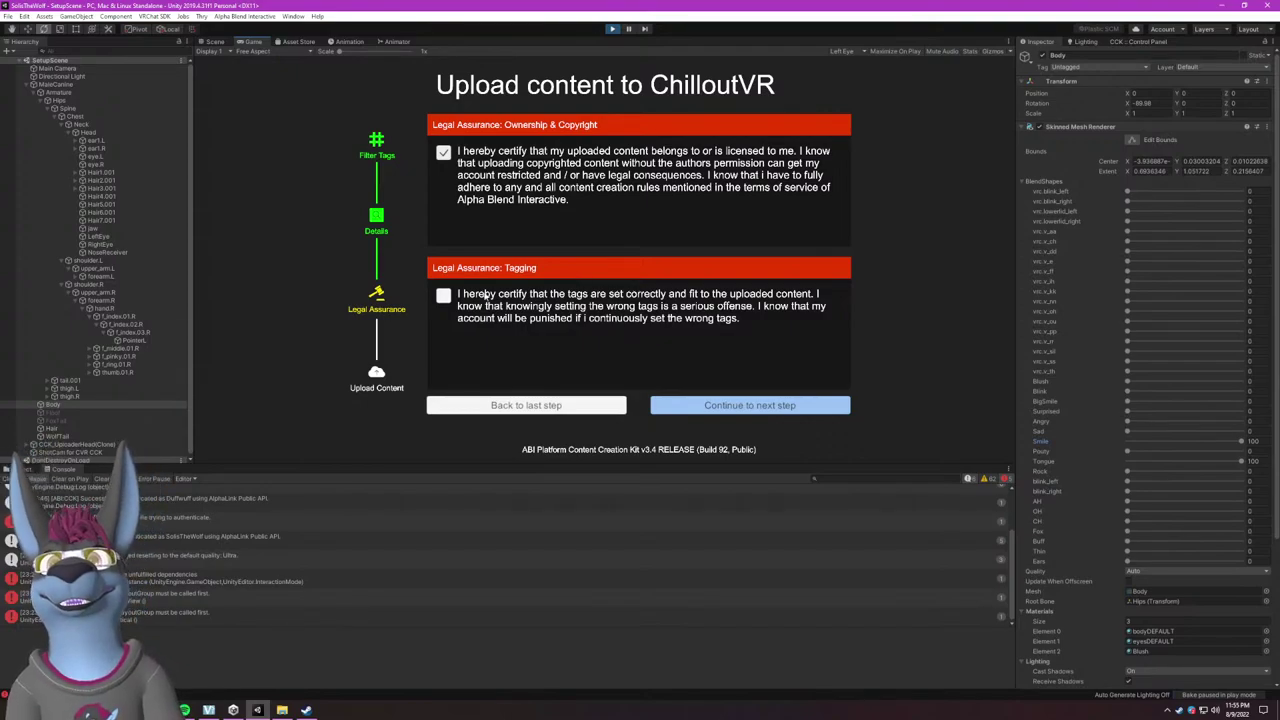
click(443, 296)
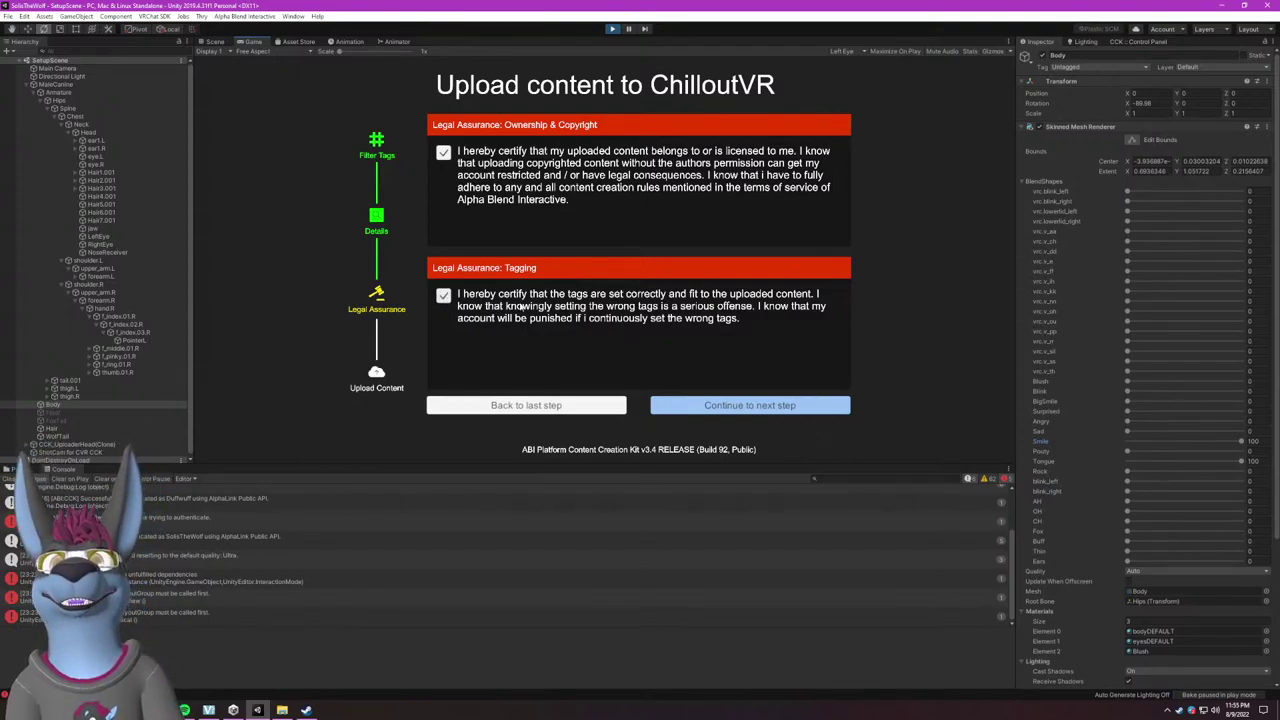
click(759, 410)
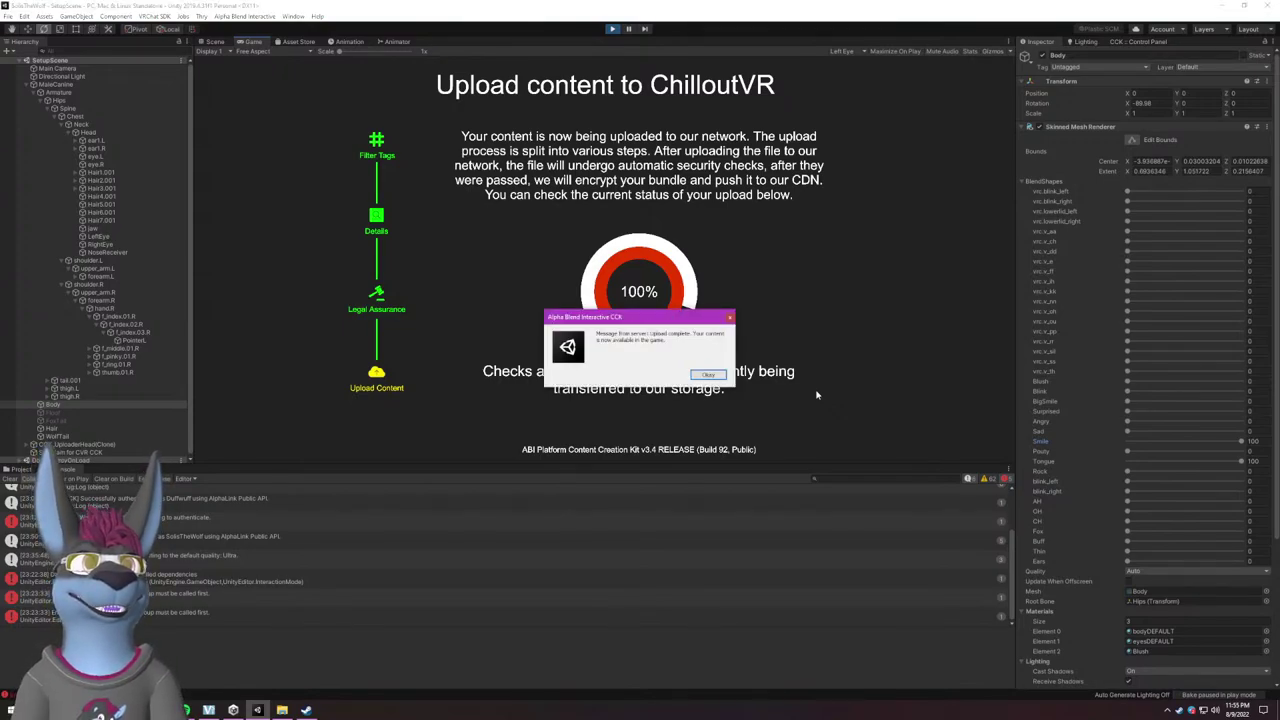
click(710, 377)
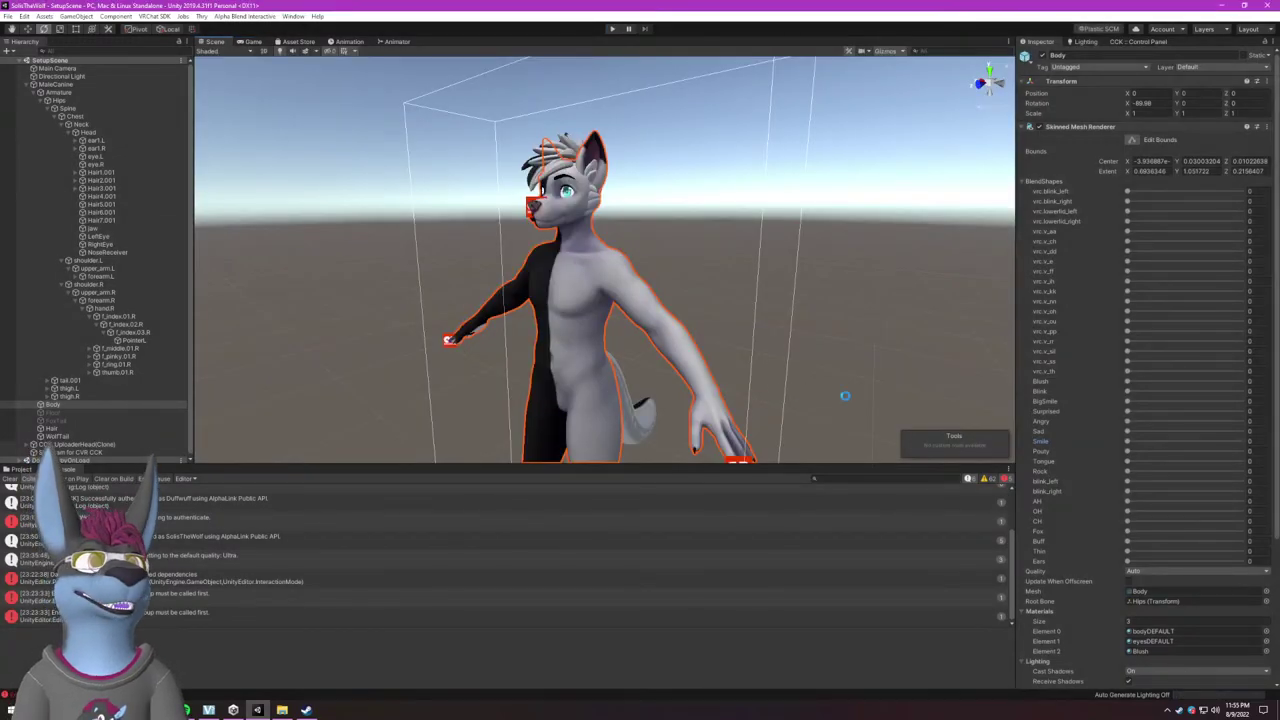
click(829, 386)
scroll(829, 386, down, 5)
alt+drag(686, 337, 720, 289)
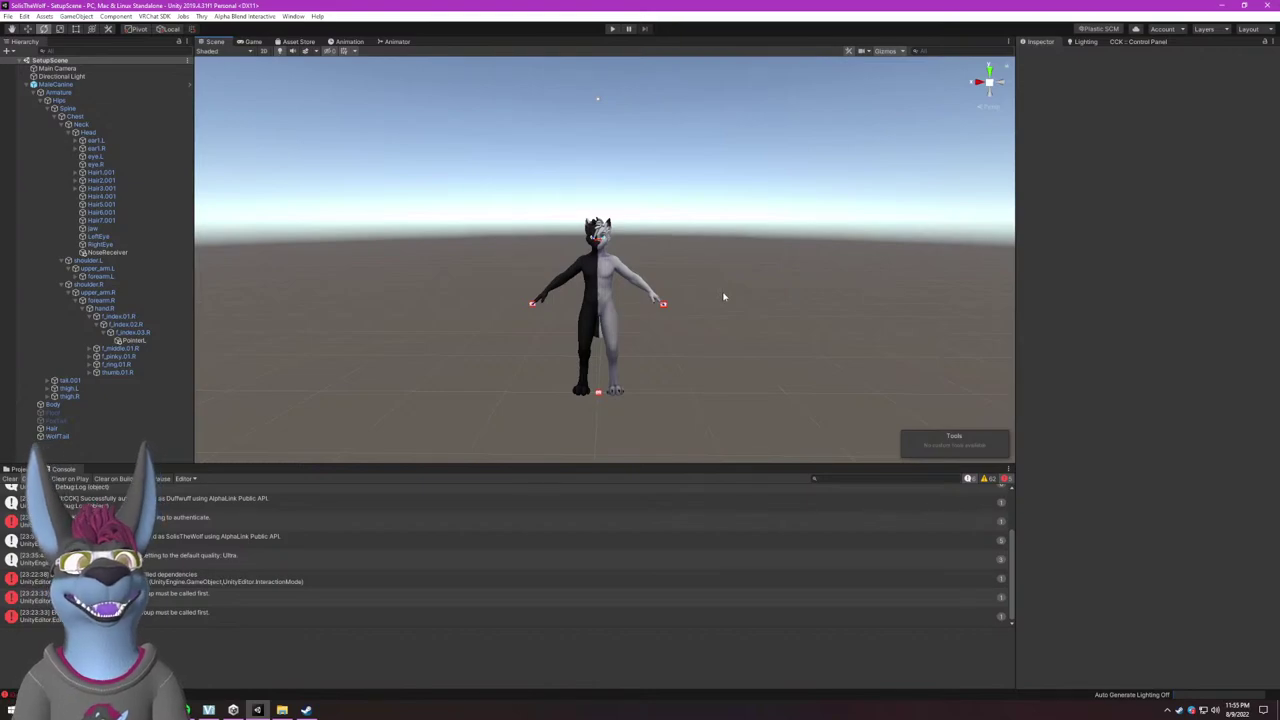